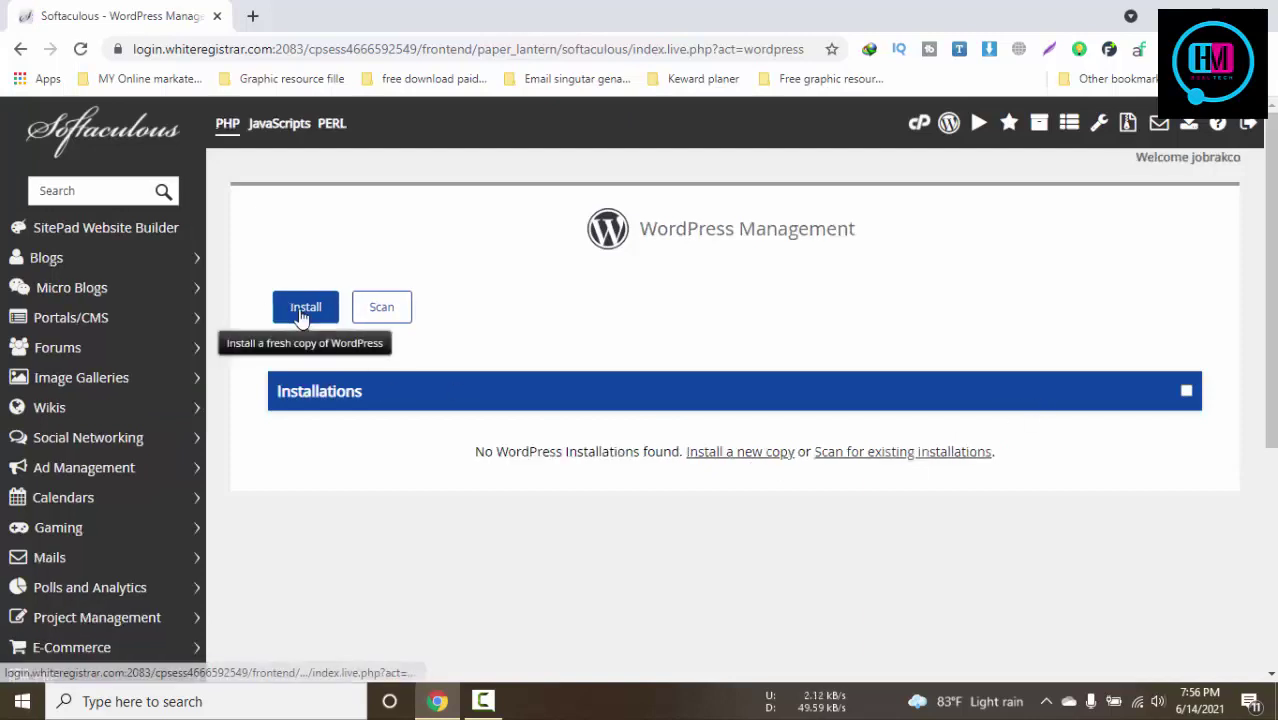
pyautogui.click(302, 316)
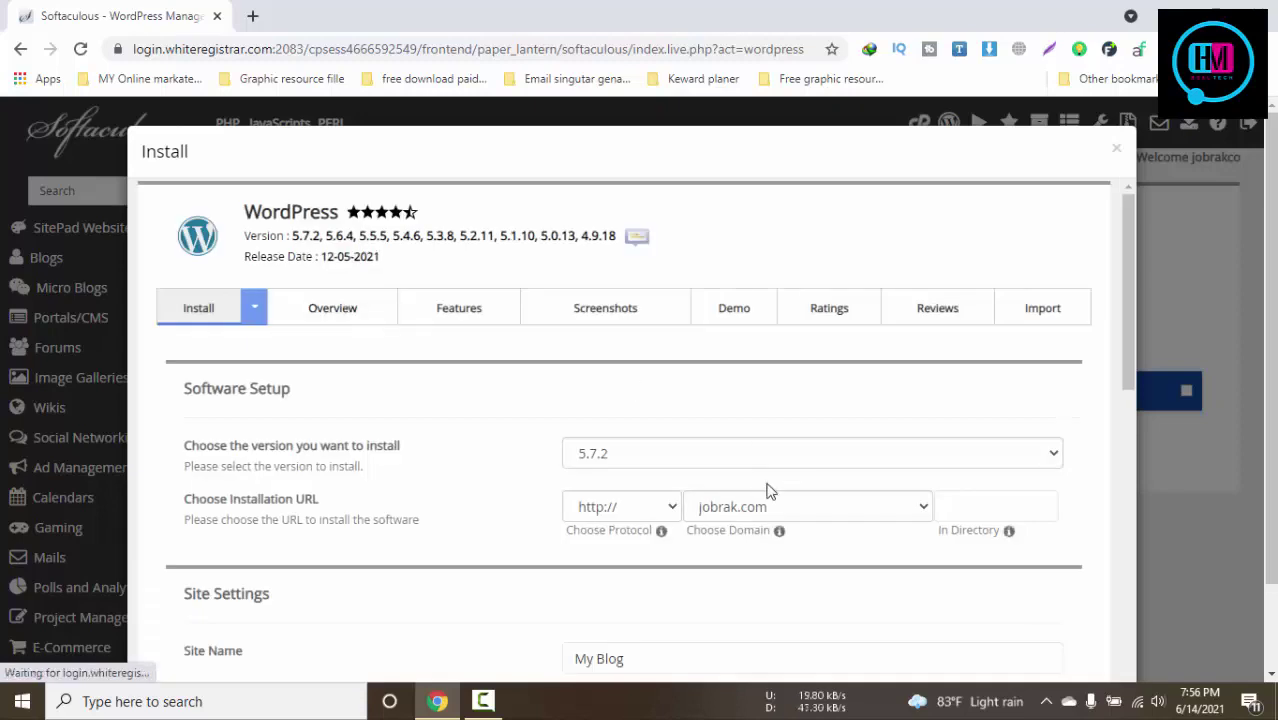
pyautogui.click(750, 507)
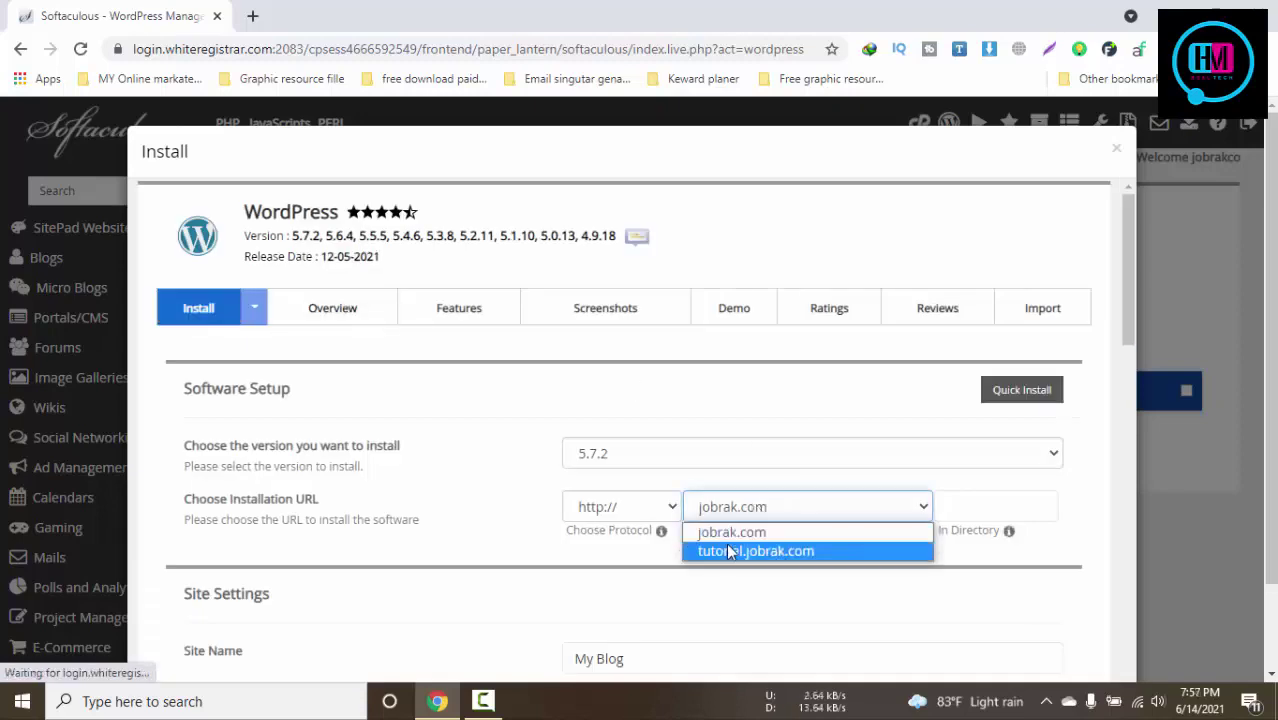
pyautogui.click(726, 543)
pyautogui.click(625, 511)
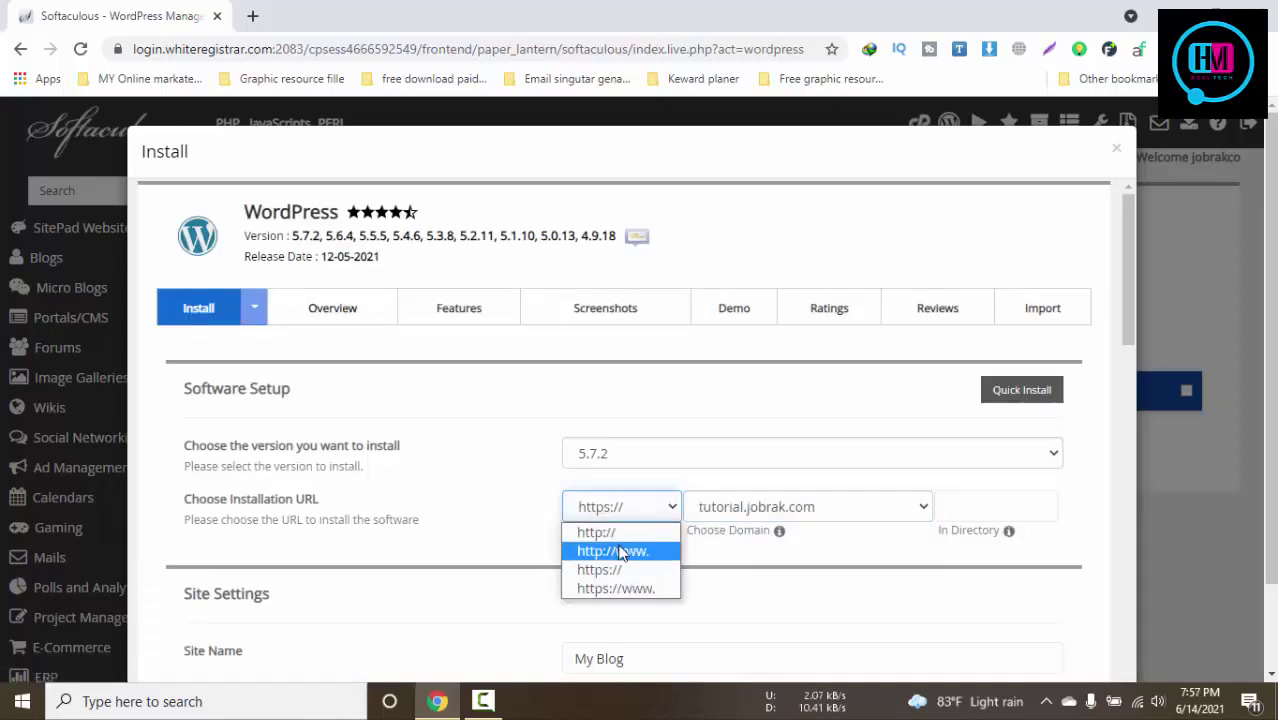
pyautogui.click(610, 549)
# Replace the default admin password with a new one
pyautogui.scroll(-2, 855, 527)
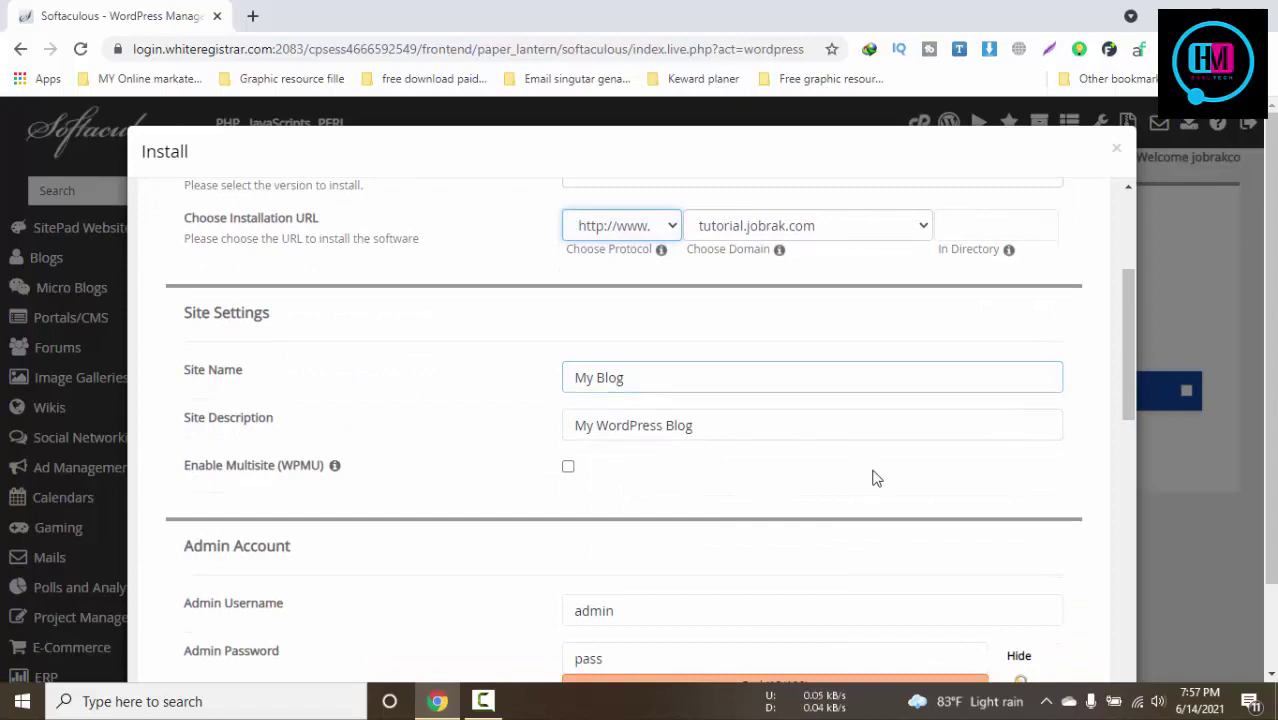
pyautogui.scroll(-2, 680, 454)
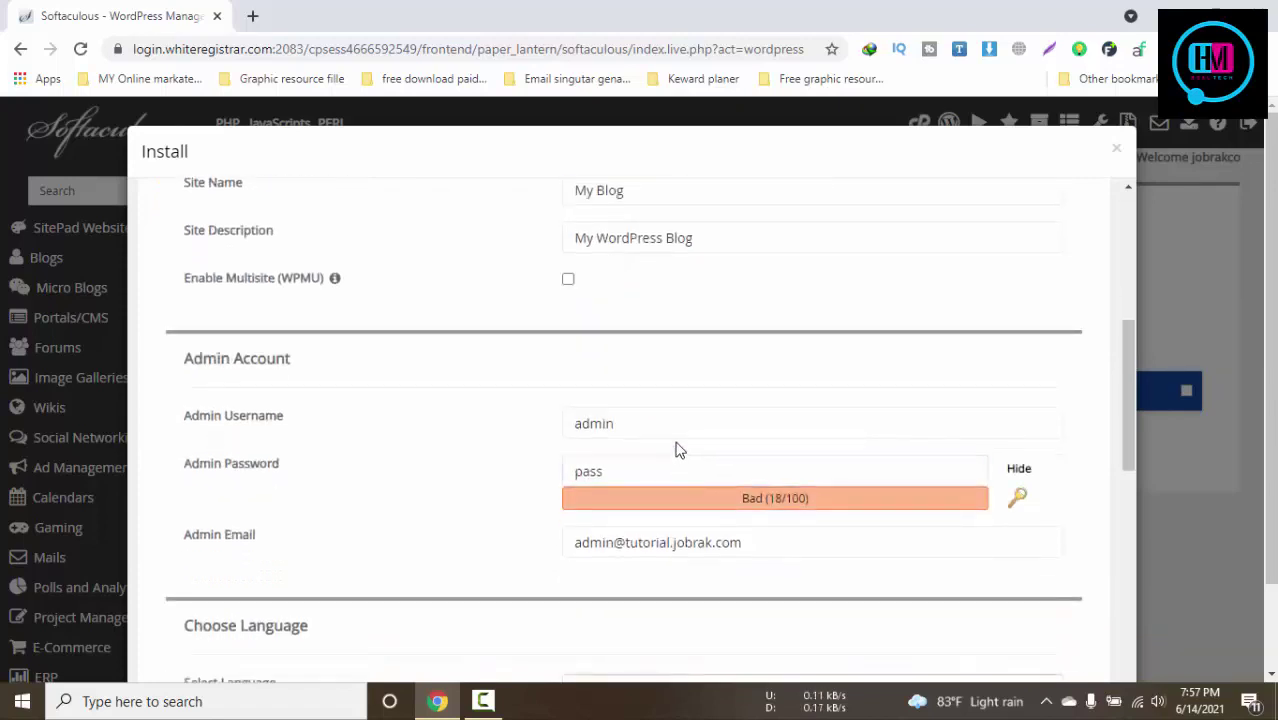
pyautogui.click(629, 413)
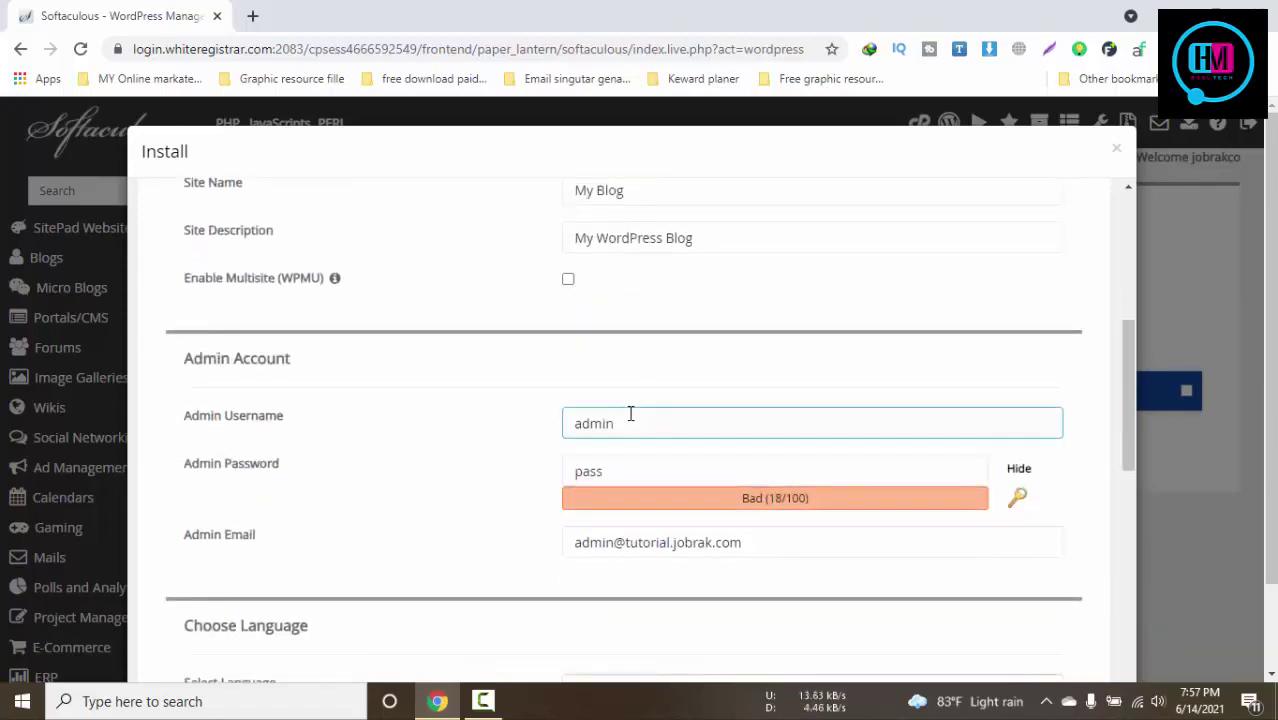
pyautogui.click(636, 449)
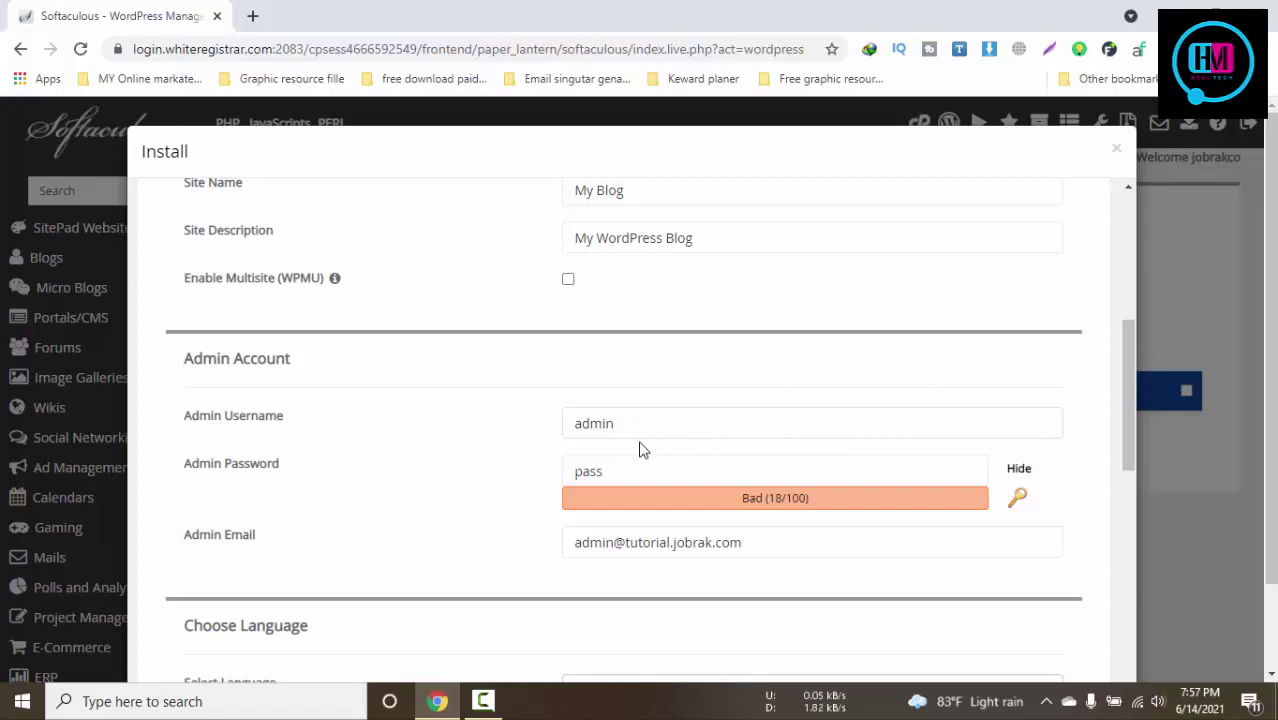
pyautogui.click(602, 474)
pyautogui.doubleClick(602, 474)
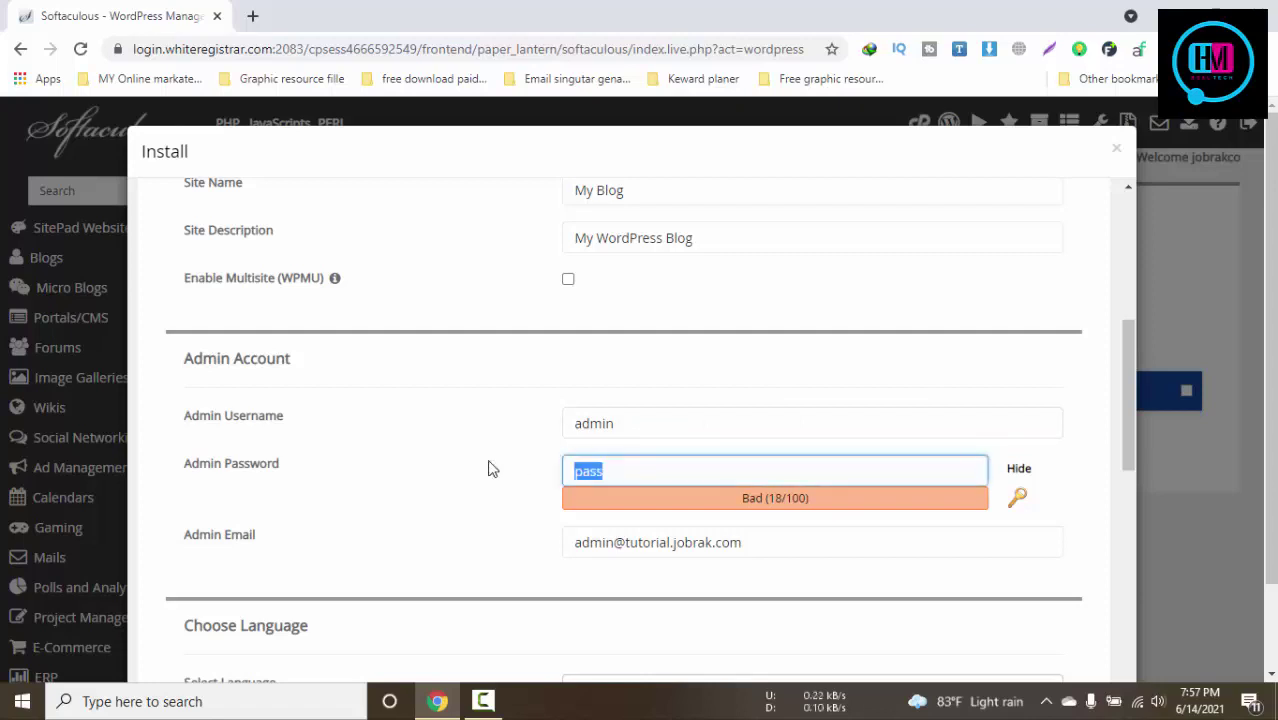
pyautogui.write('admin')
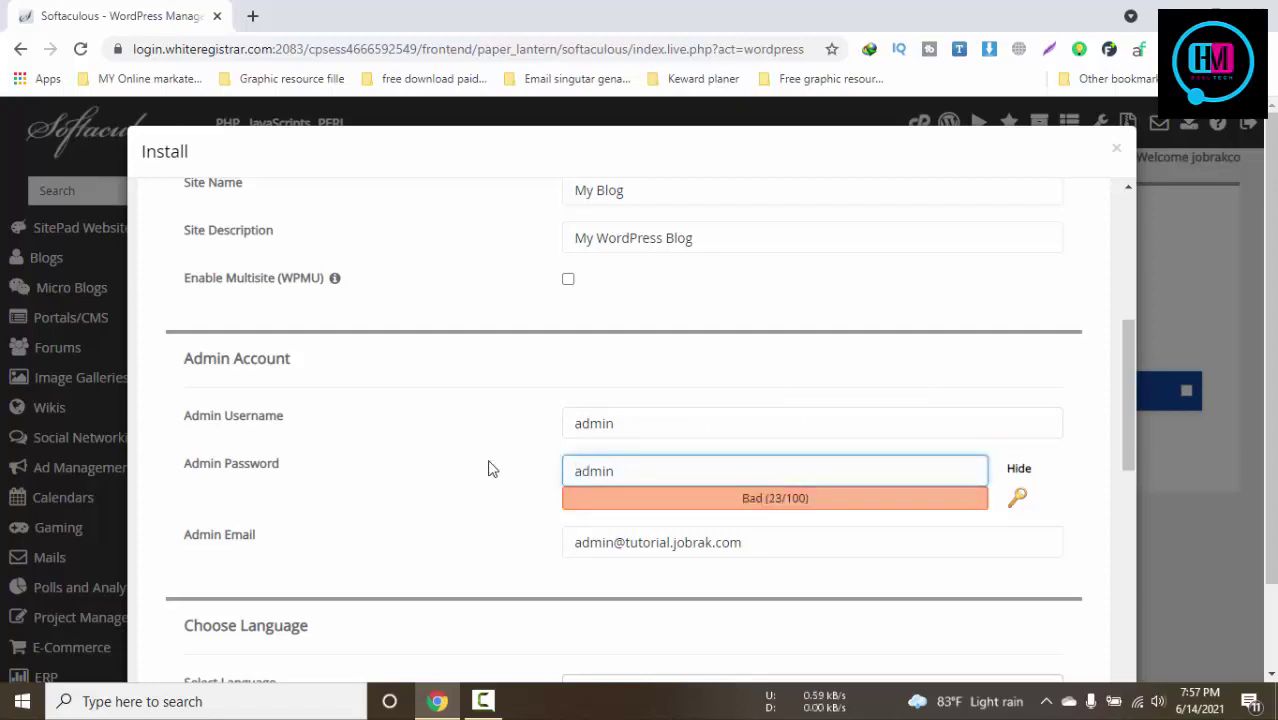
# Confirm tutorial.jobrak.com as the domain, run the installation and open the new site
pyautogui.scroll(5, 686, 452)
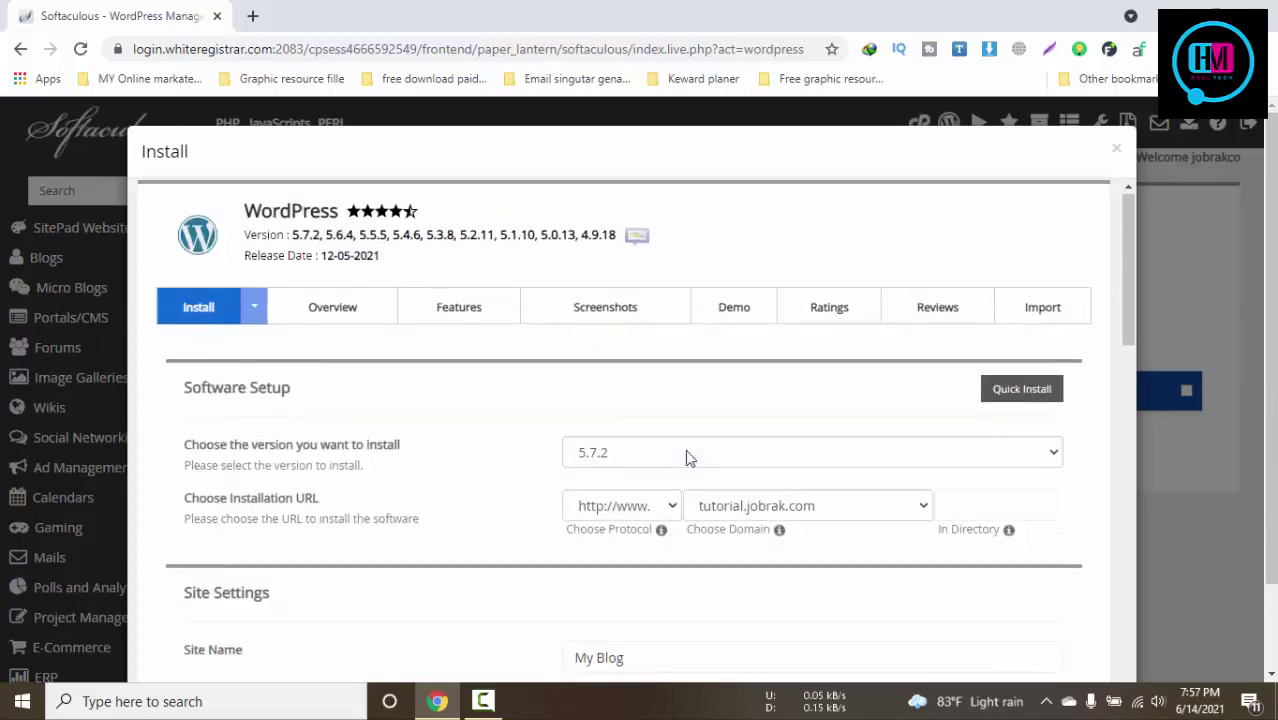
pyautogui.click(770, 508)
pyautogui.click(774, 508)
pyautogui.scroll(-15, 938, 550)
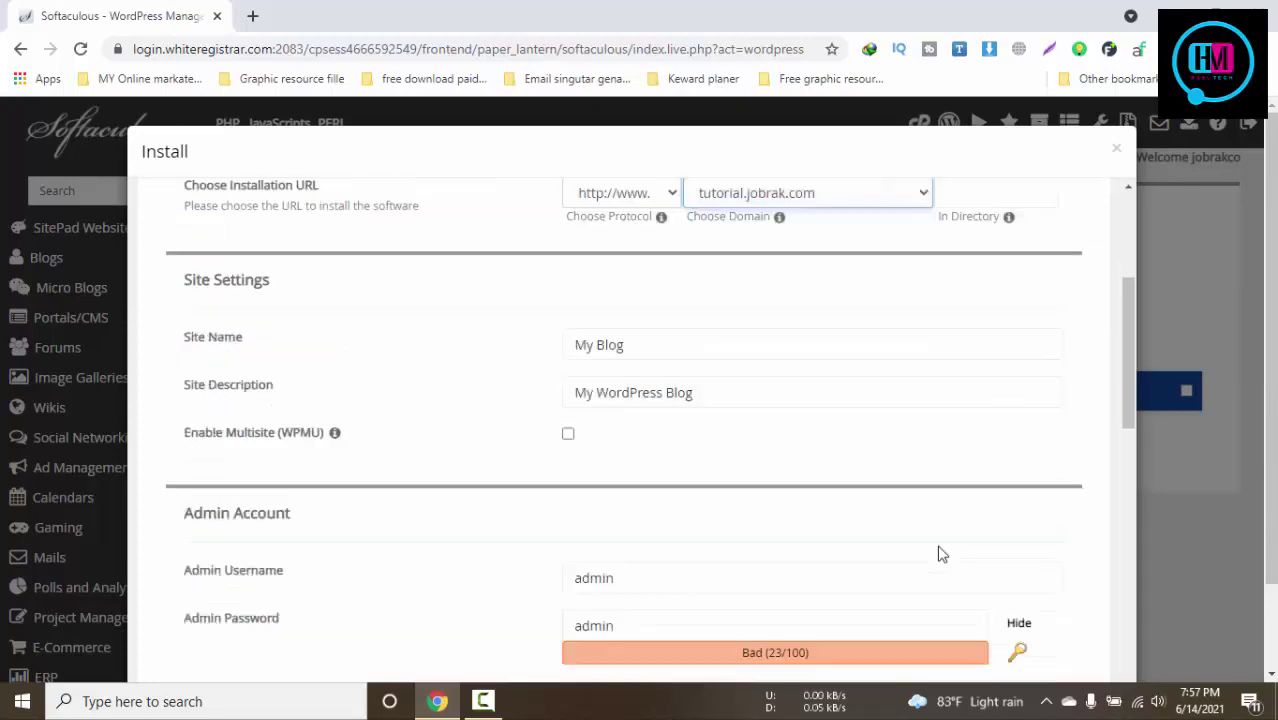
pyautogui.scroll(-1, 938, 555)
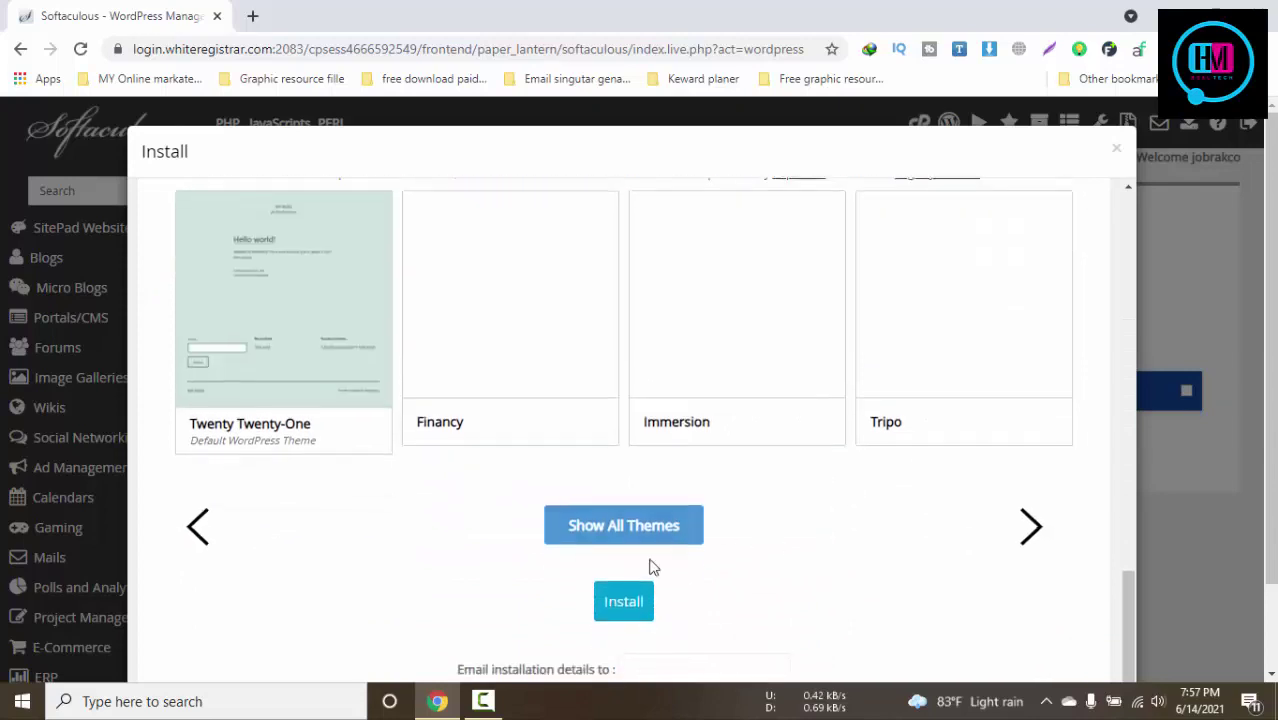
pyautogui.click(621, 603)
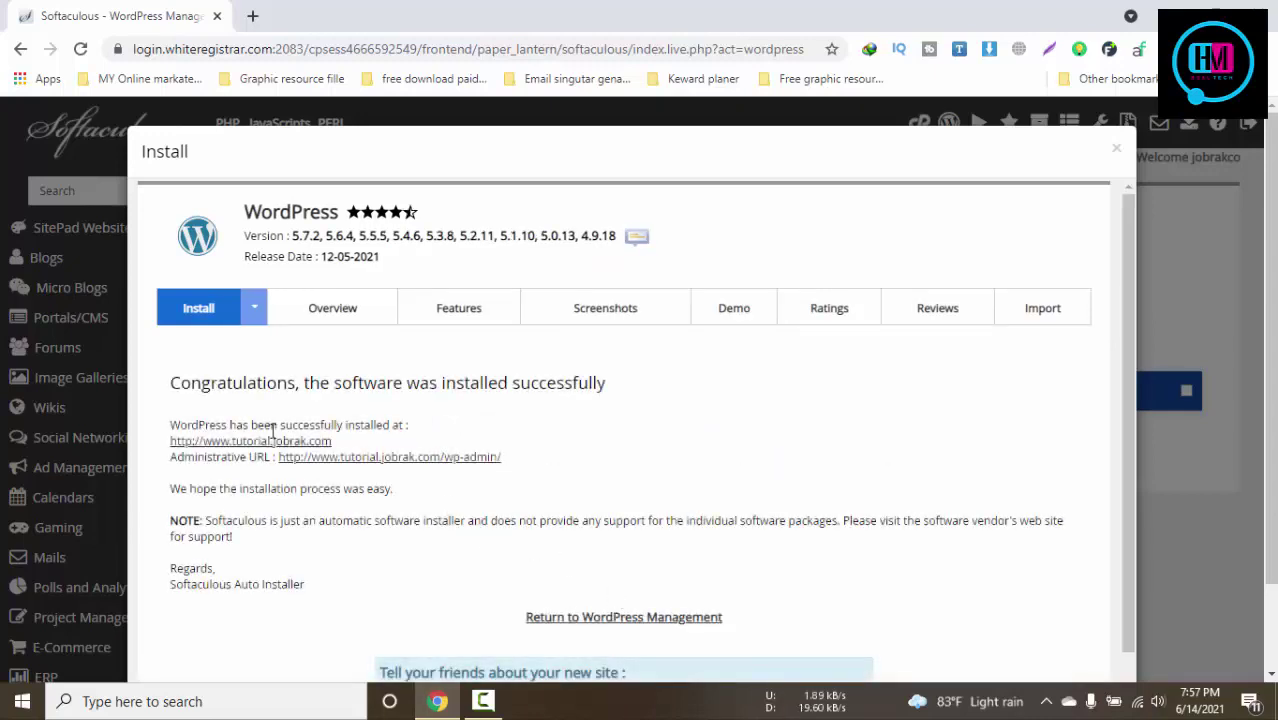
pyautogui.doubleClick(345, 458)
# Review the new sign-on, blog and dashboard tabs, closing the Softaculous installer tab
pyautogui.click(386, 12)
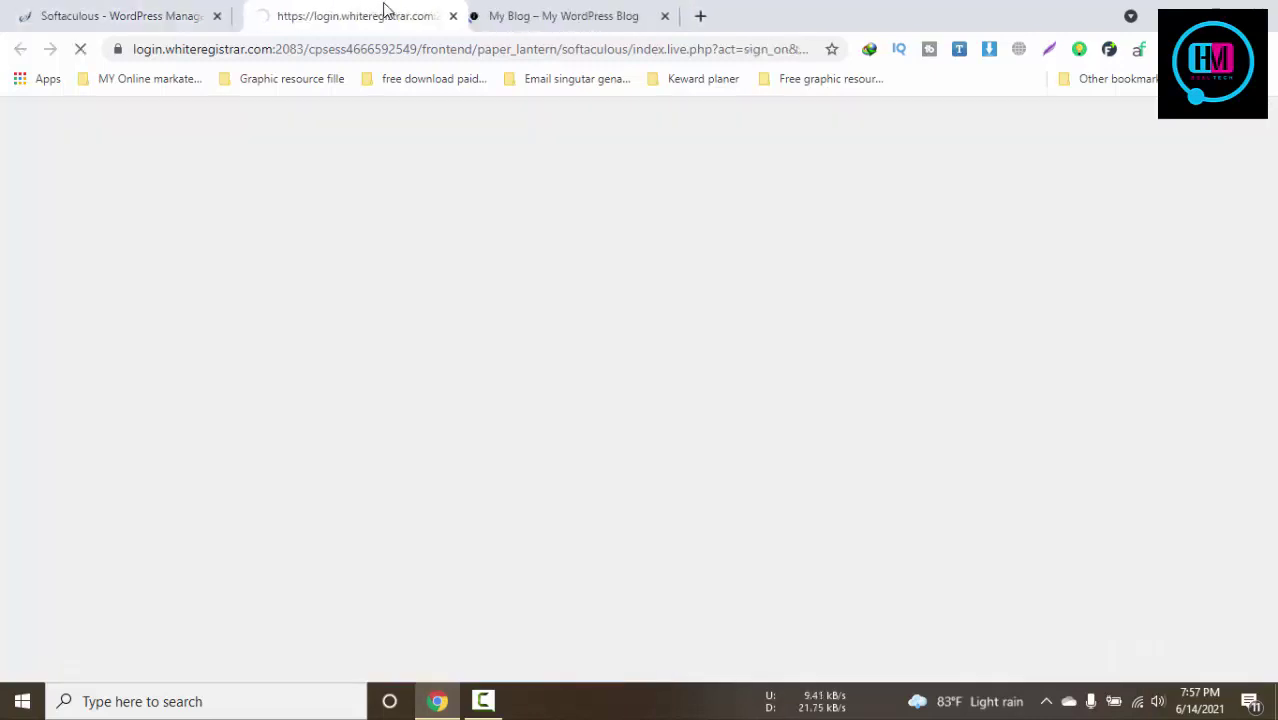
pyautogui.click(572, 10)
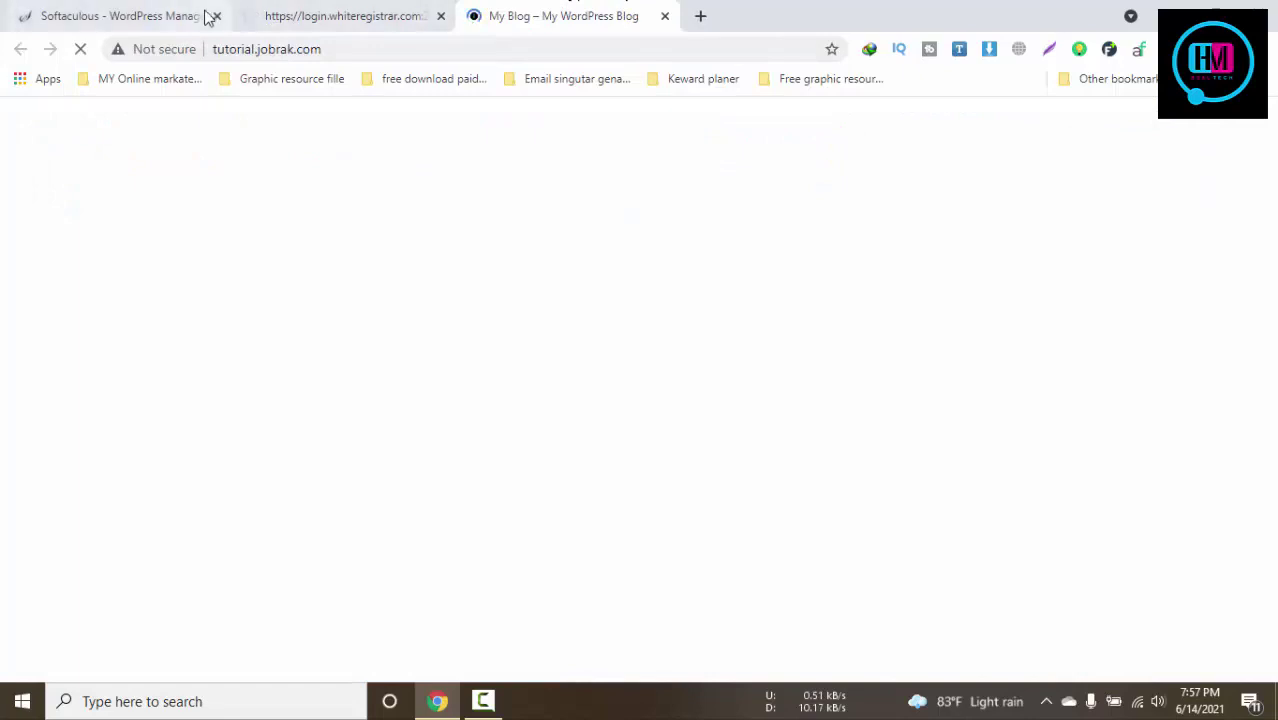
pyautogui.click(205, 14)
pyautogui.click(249, 15)
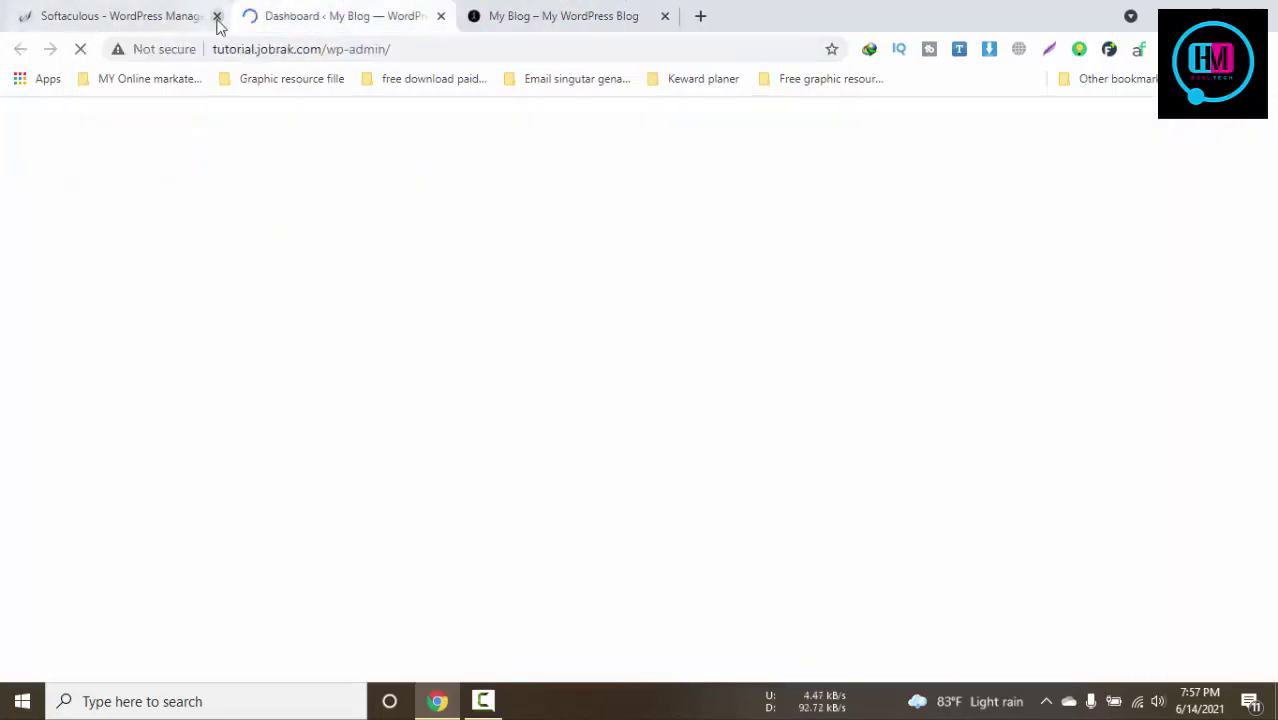
pyautogui.click(216, 16)
pyautogui.click(314, 14)
pyautogui.click(150, 12)
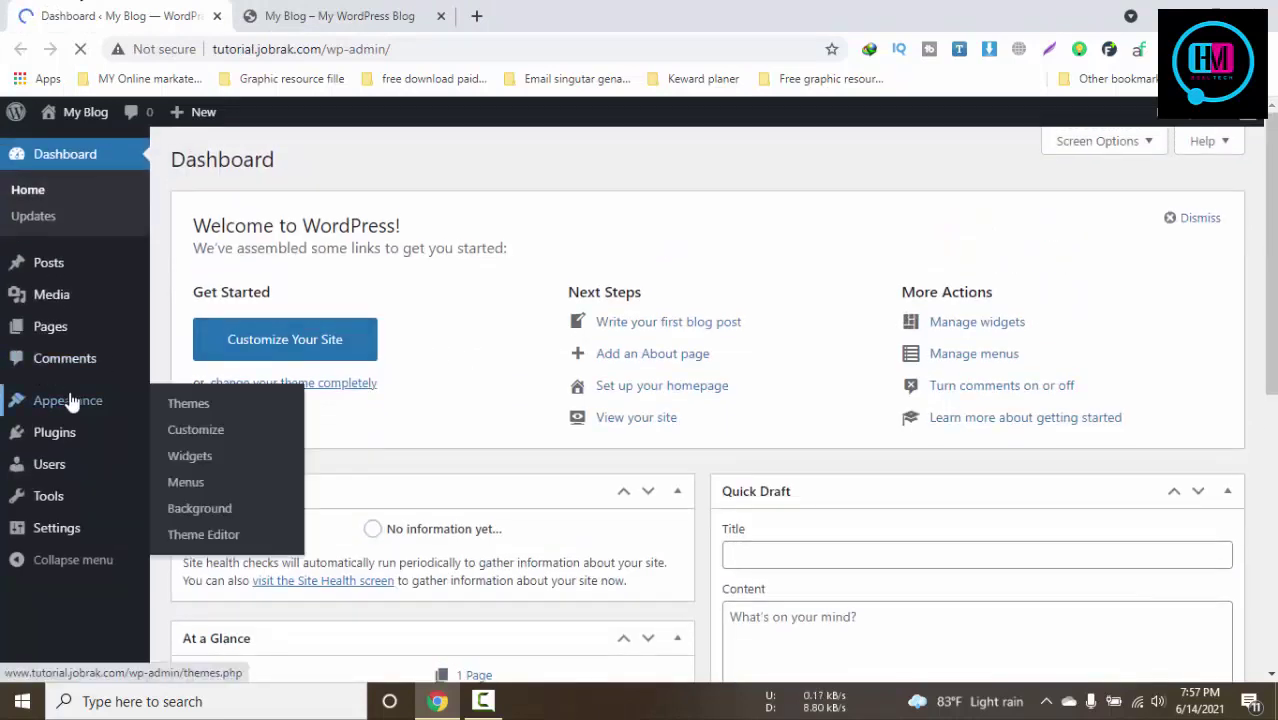
# Reach the theme zip upload panel via Appearance > Themes > Add New, then show the desktop
pyautogui.click(192, 410)
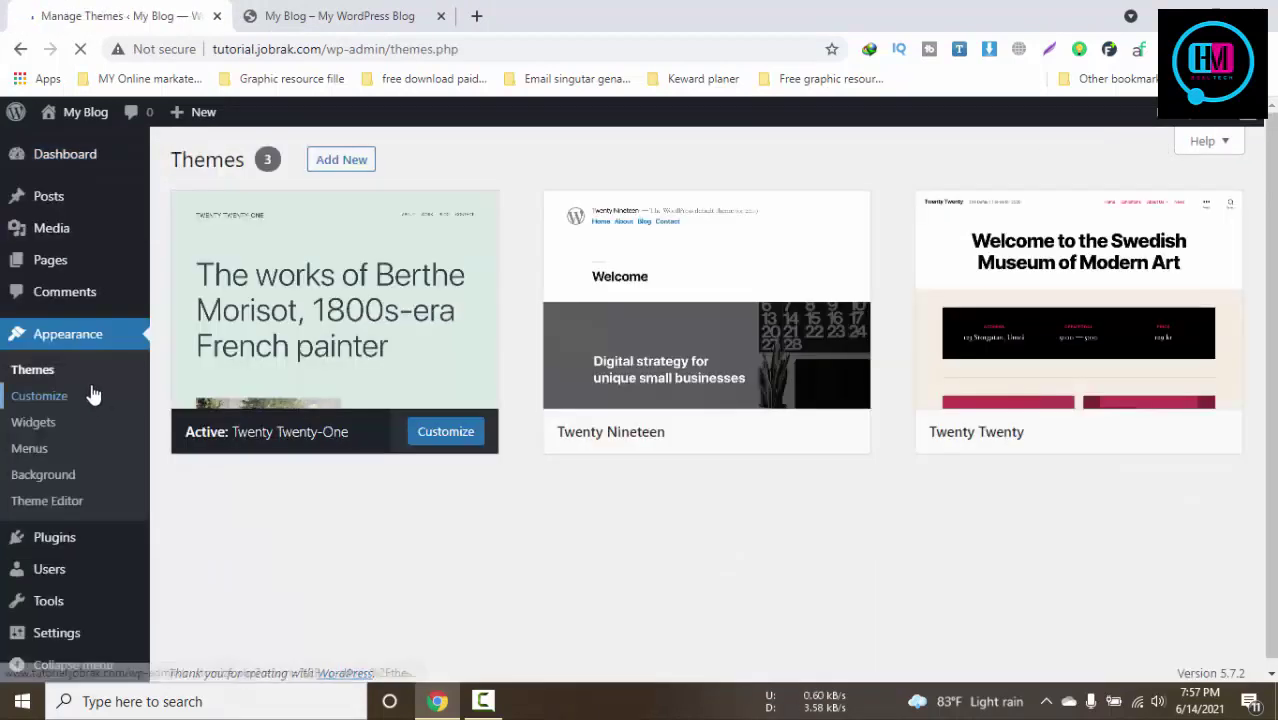
pyautogui.click(341, 160)
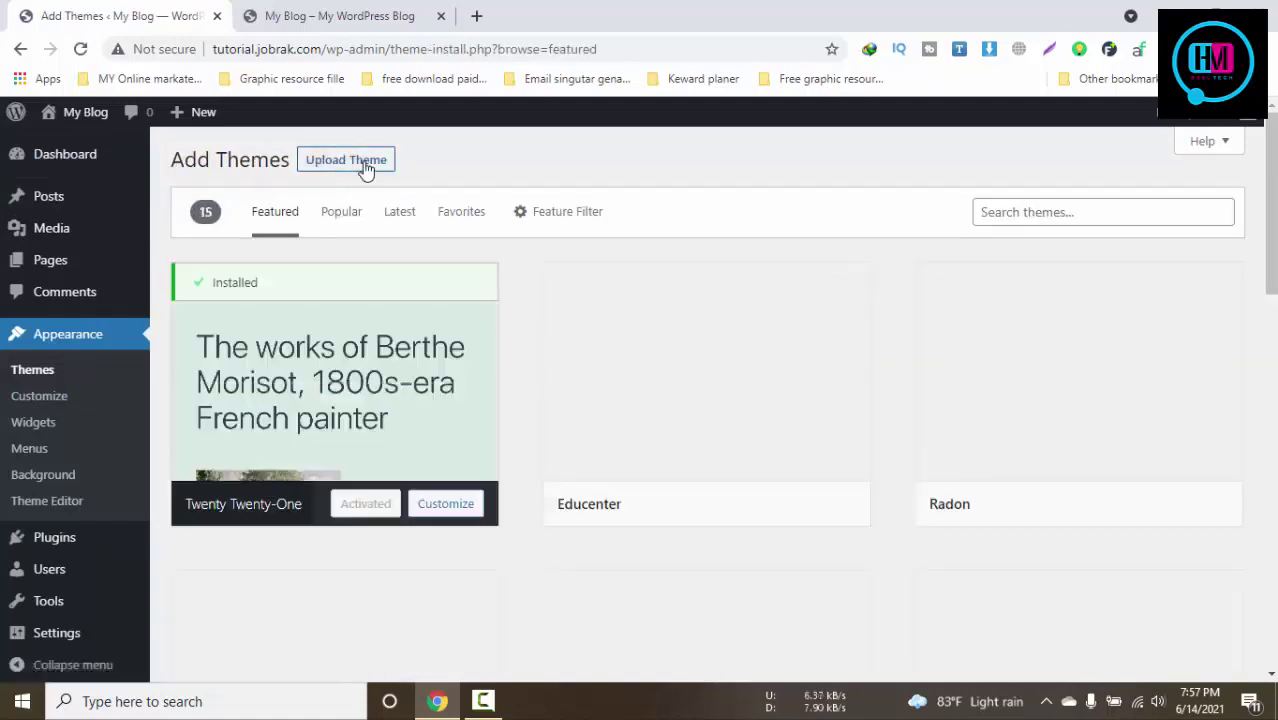
pyautogui.click(366, 165)
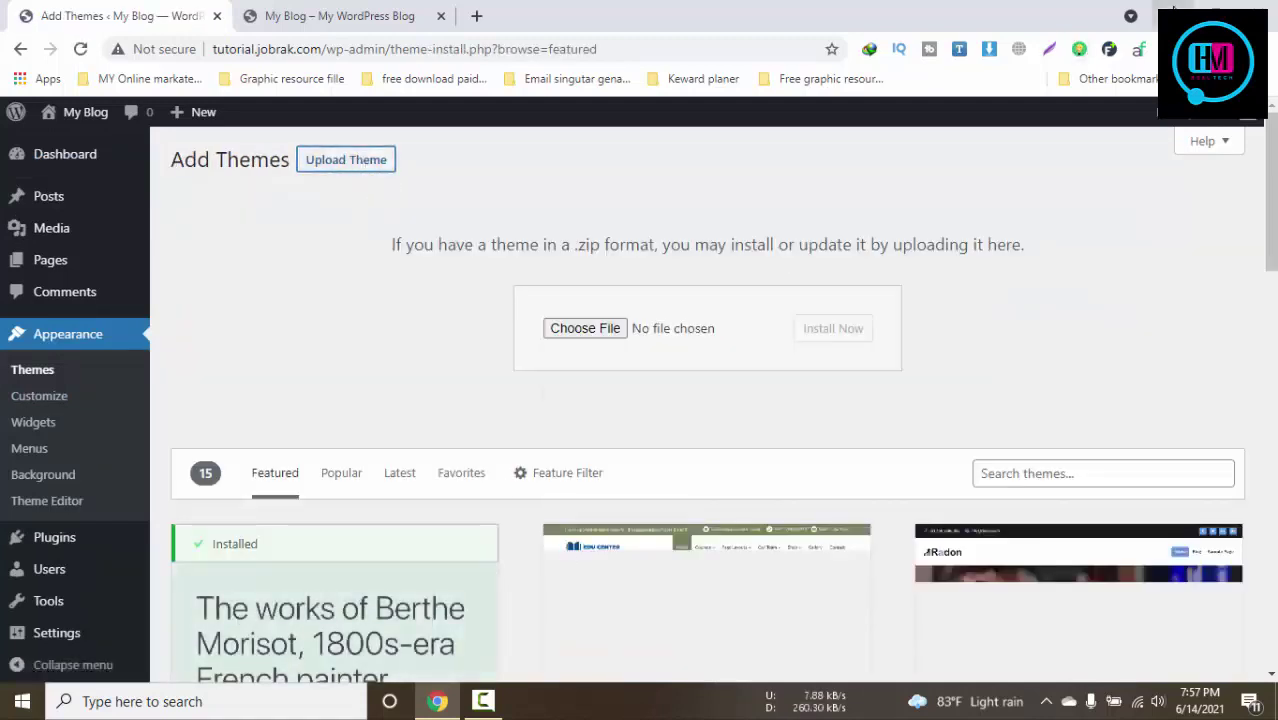
pyautogui.press('super+d')
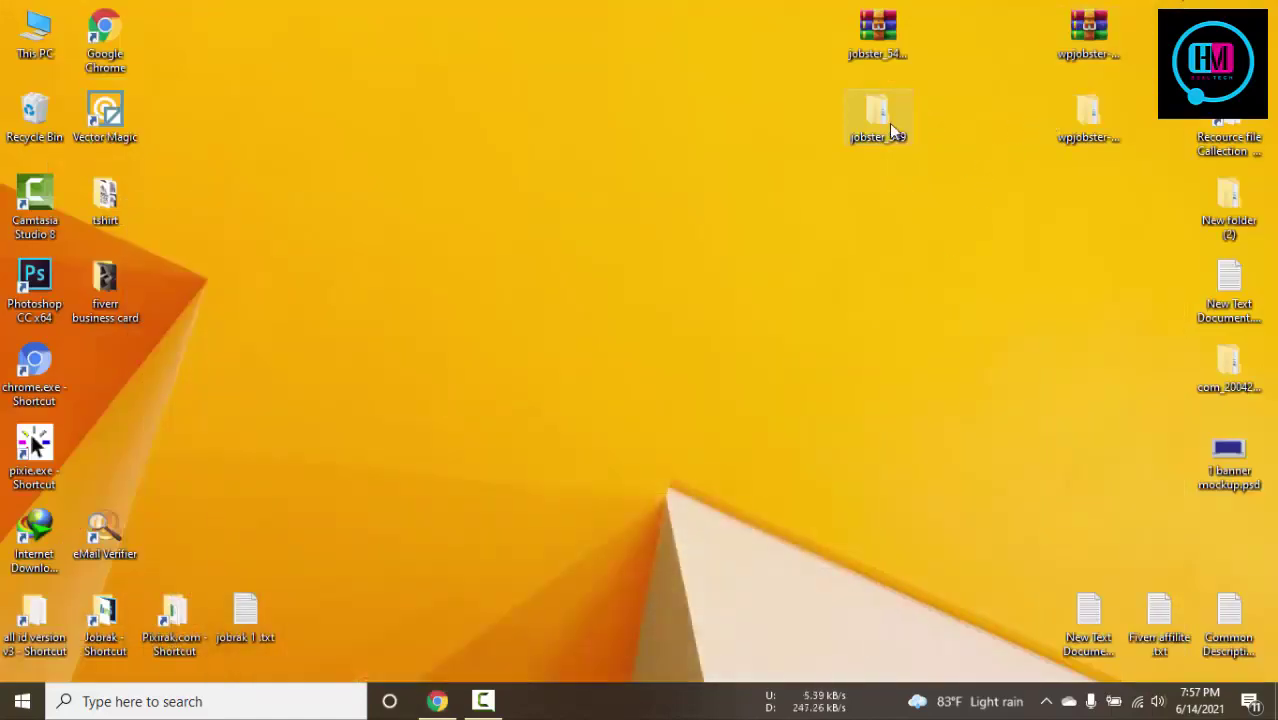
# Drag wpjobster.zip from the nested jobster_549 folder into the theme upload box
pyautogui.doubleClick(893, 125)
pyautogui.doubleClick(774, 253)
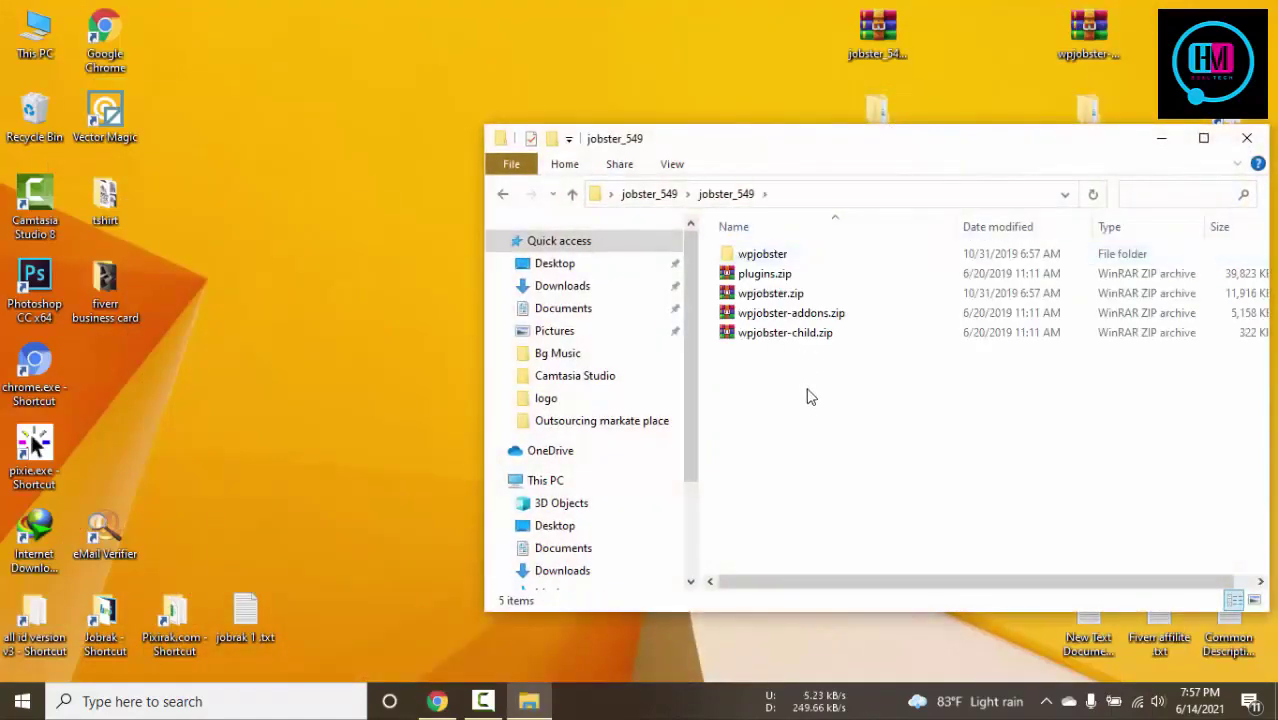
pyautogui.click(752, 298)
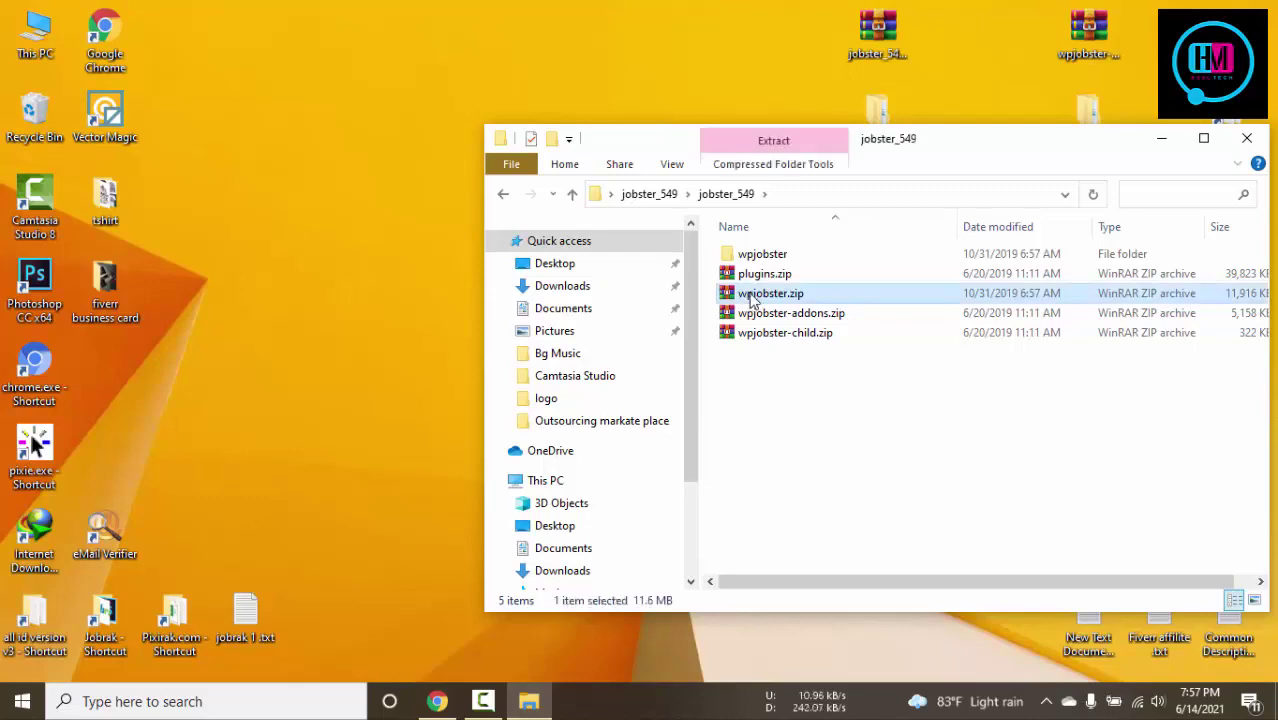
pyautogui.moveTo(730, 310); pyautogui.dragTo(586, 340)
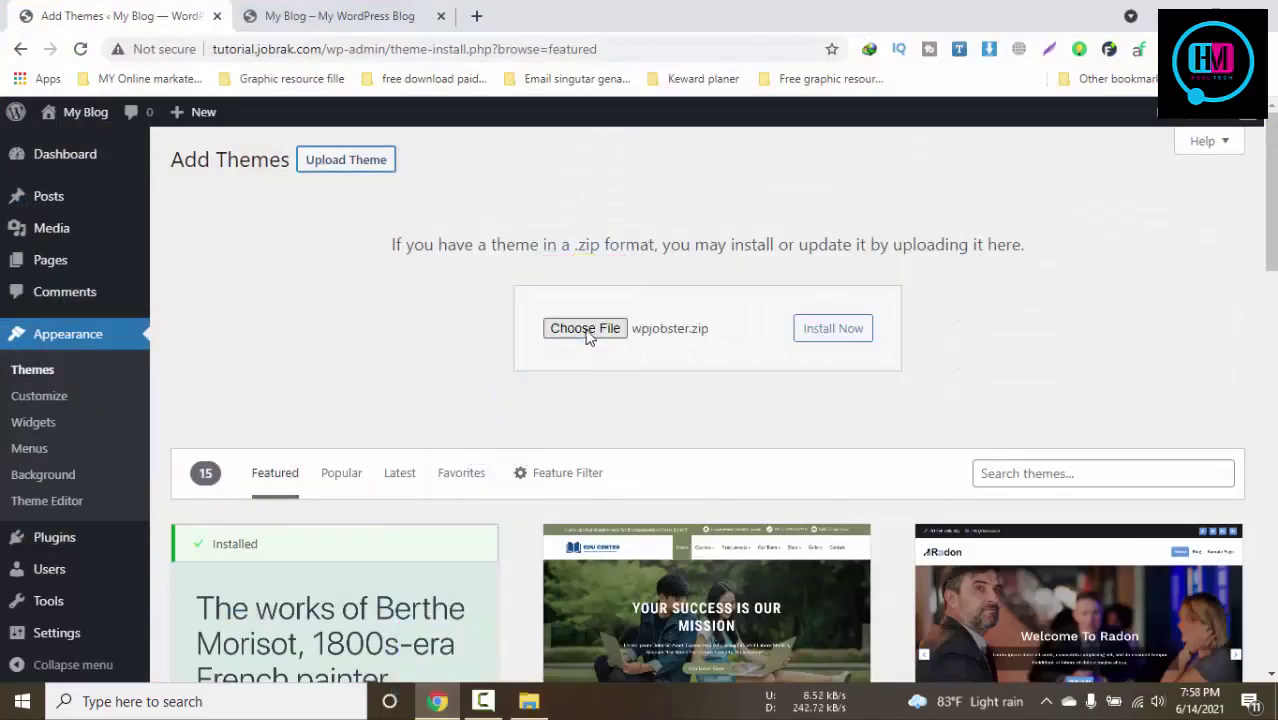
# Install the wpjobster.zip theme while checking the blog's front-page tab
pyautogui.click(805, 331)
pyautogui.scroll(-2, 803, 333)
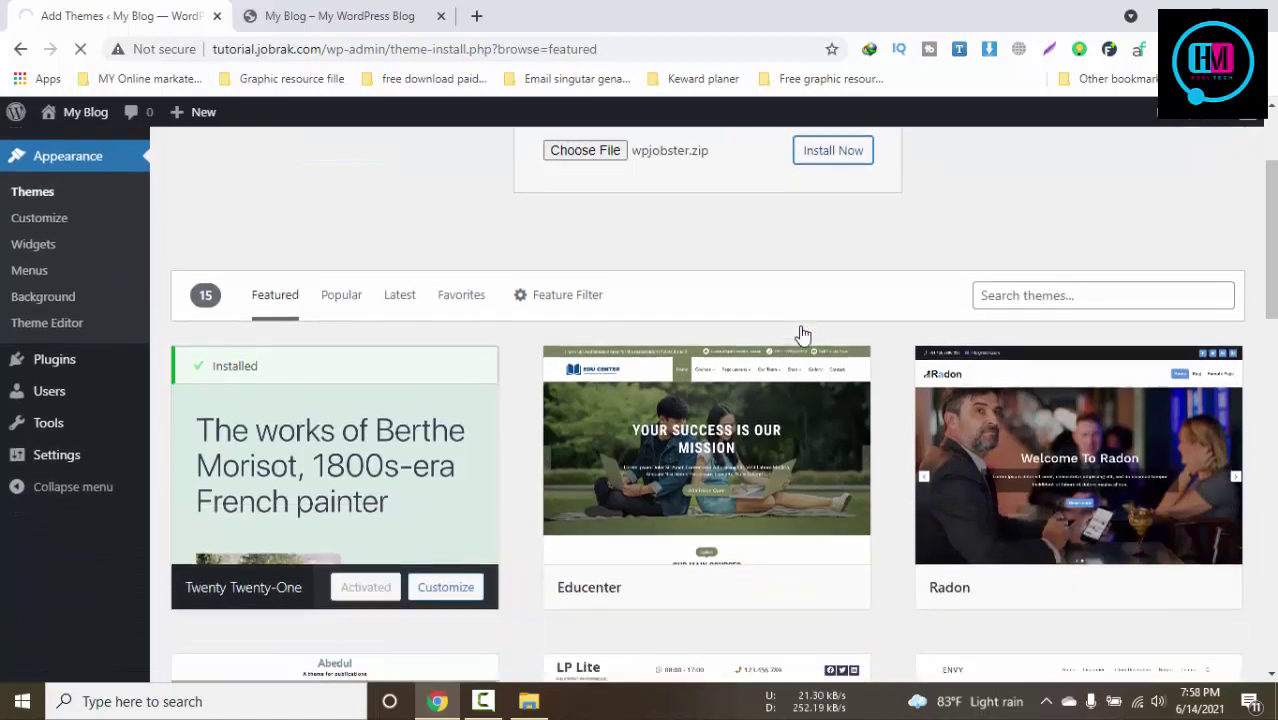
pyautogui.click(355, 8)
pyautogui.click(158, 9)
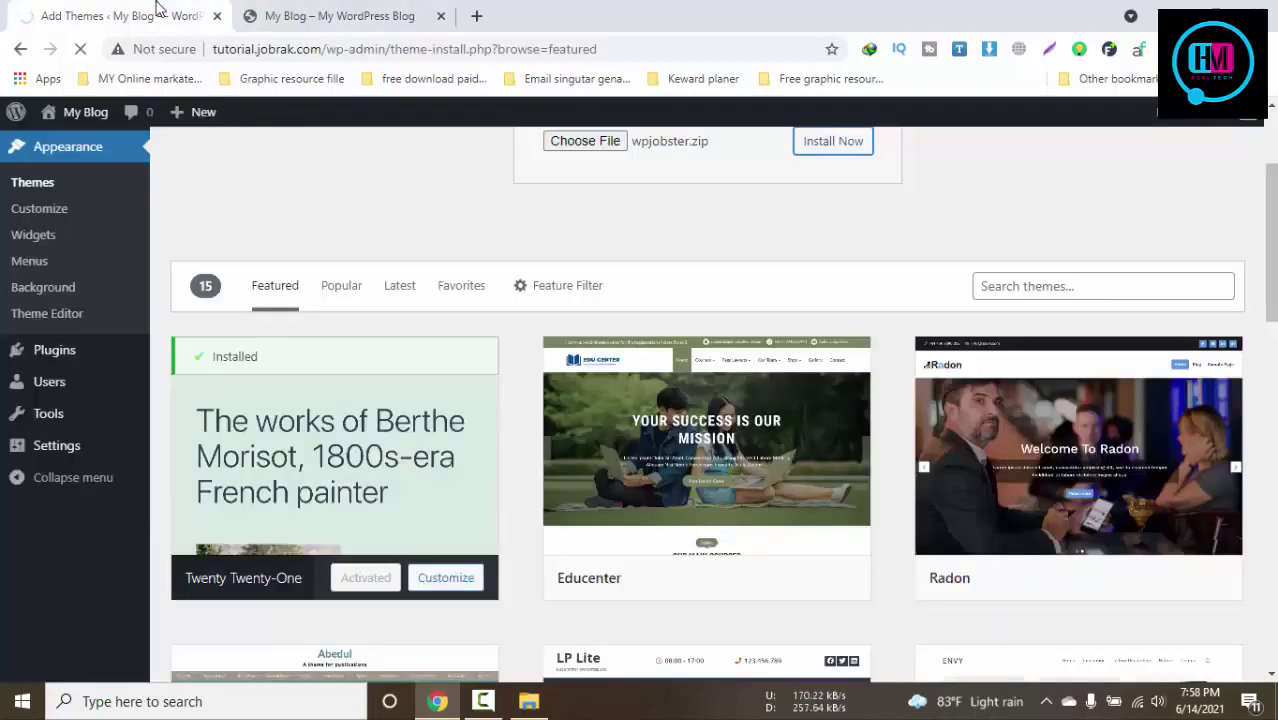
pyautogui.click(365, 8)
pyautogui.click(130, 9)
pyautogui.click(310, 10)
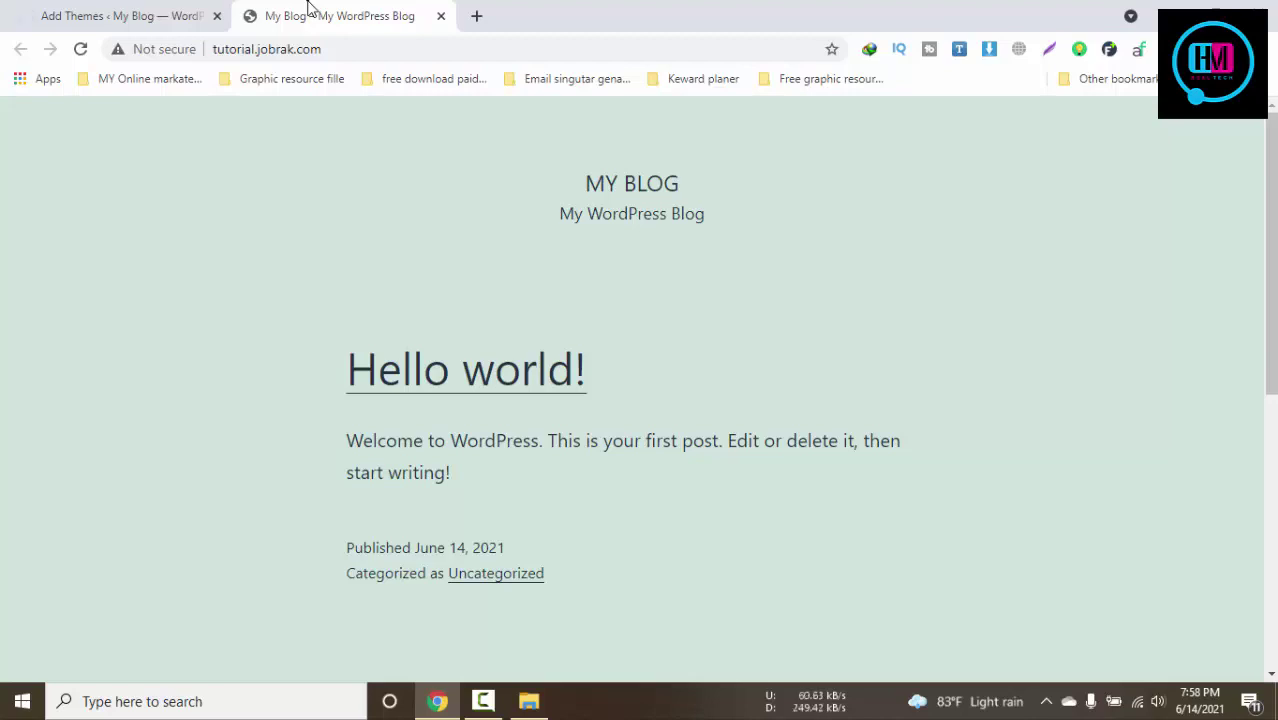
pyautogui.click(101, 8)
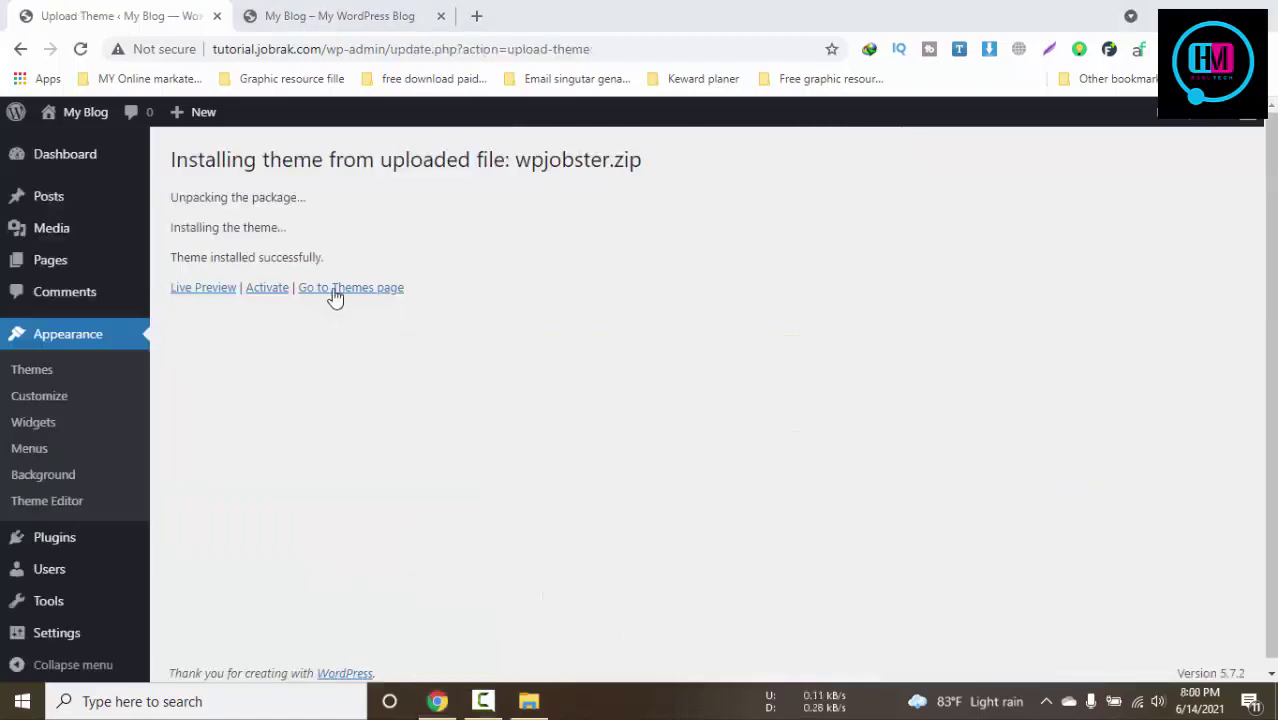
# Open the Themes page listing the four installed themes, including Jobster
pyautogui.click(335, 290)
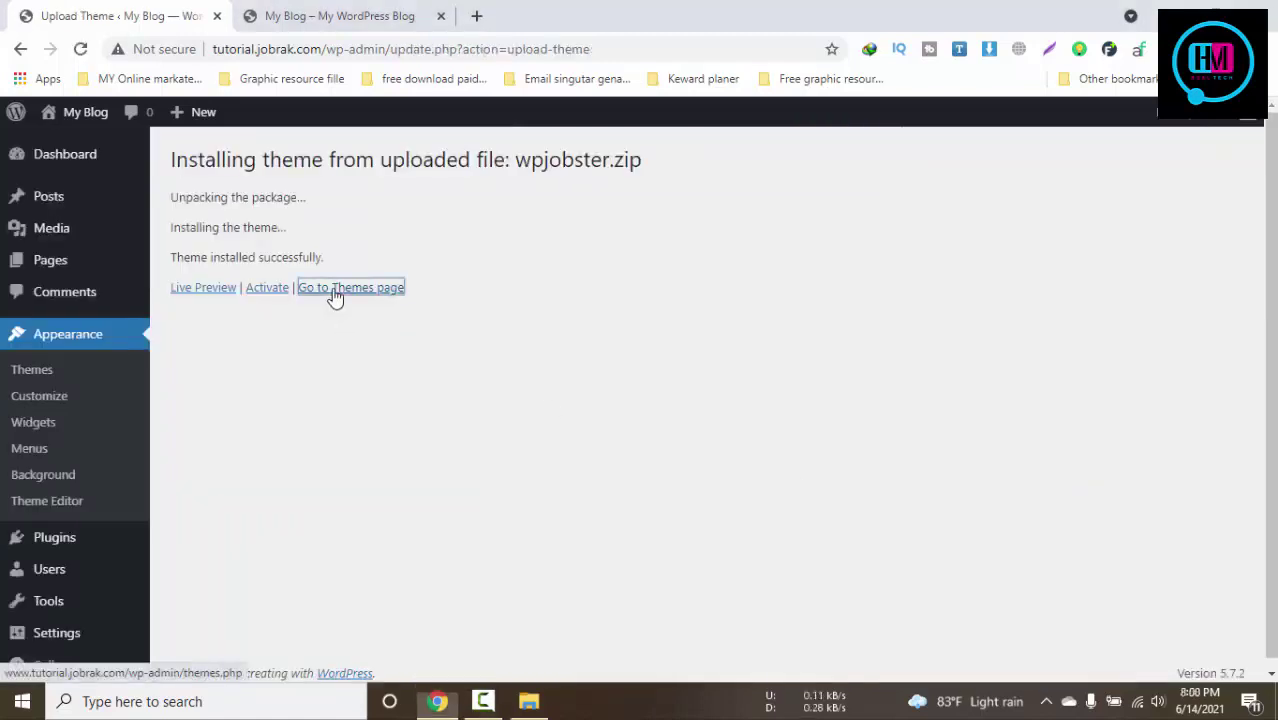
pyautogui.click(310, 10)
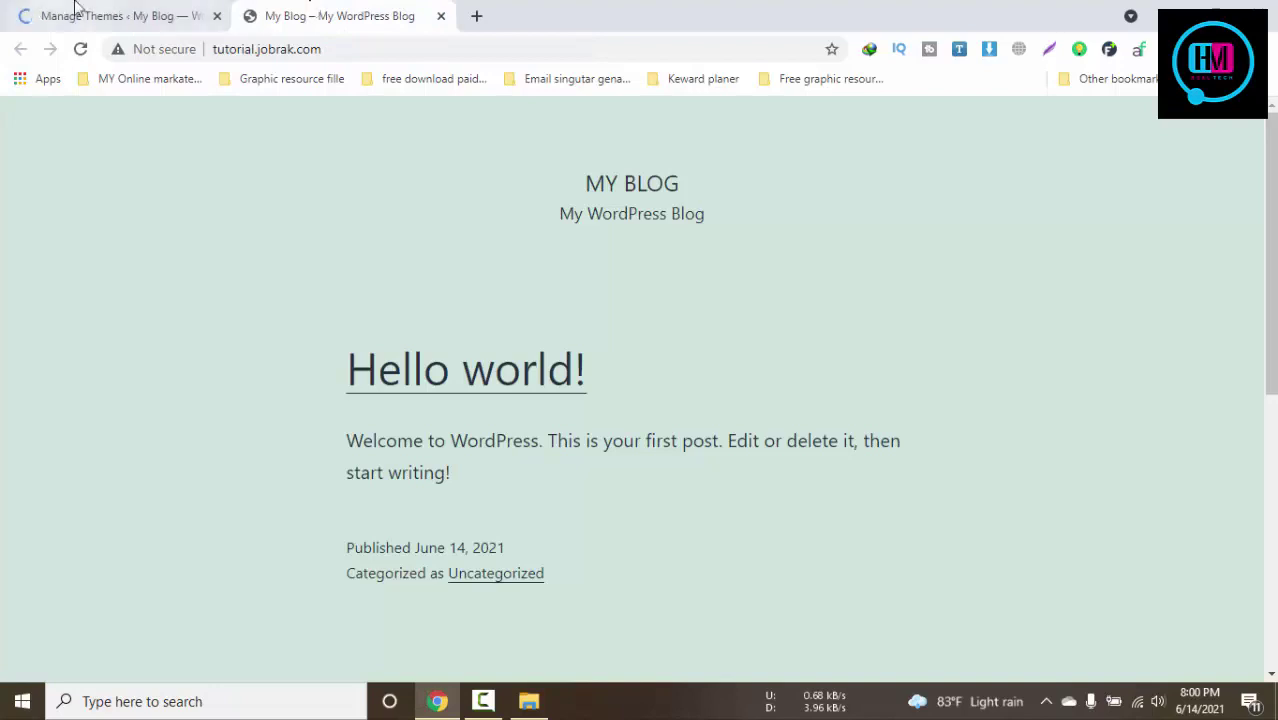
pyautogui.click(80, 14)
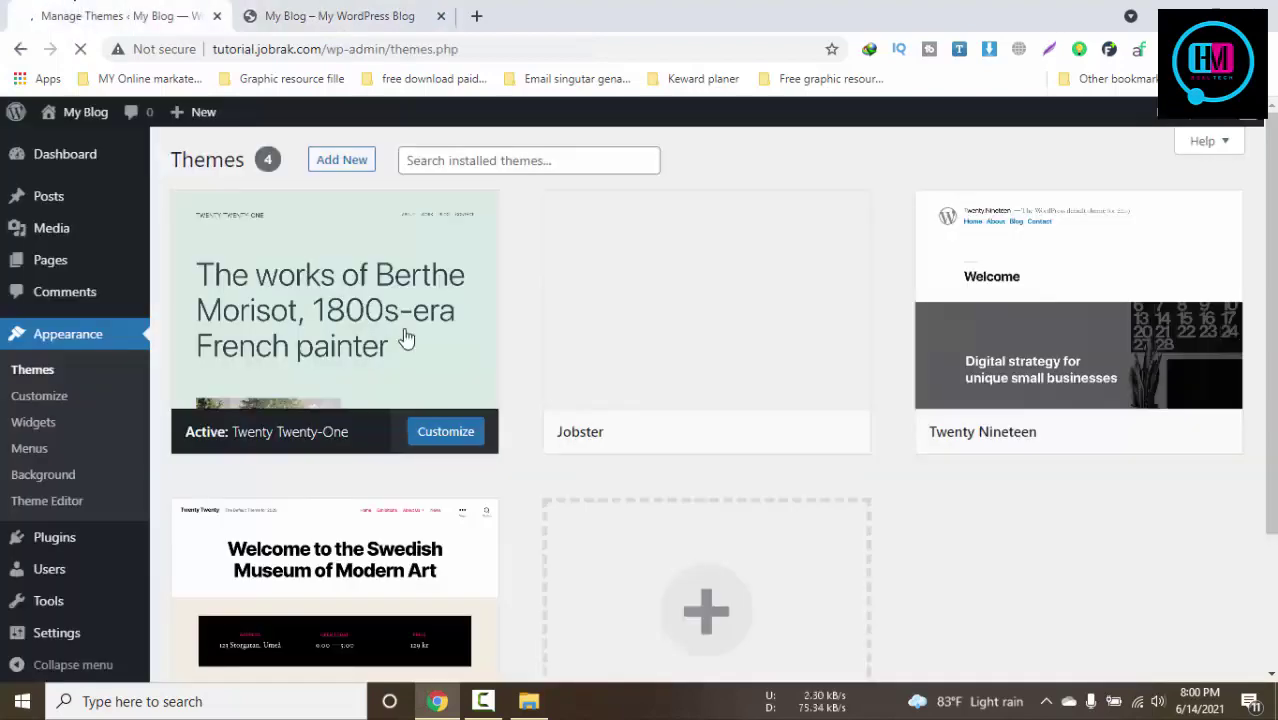
# Open the theme upload form and place the jobster_549 folder window beside it
pyautogui.click(340, 162)
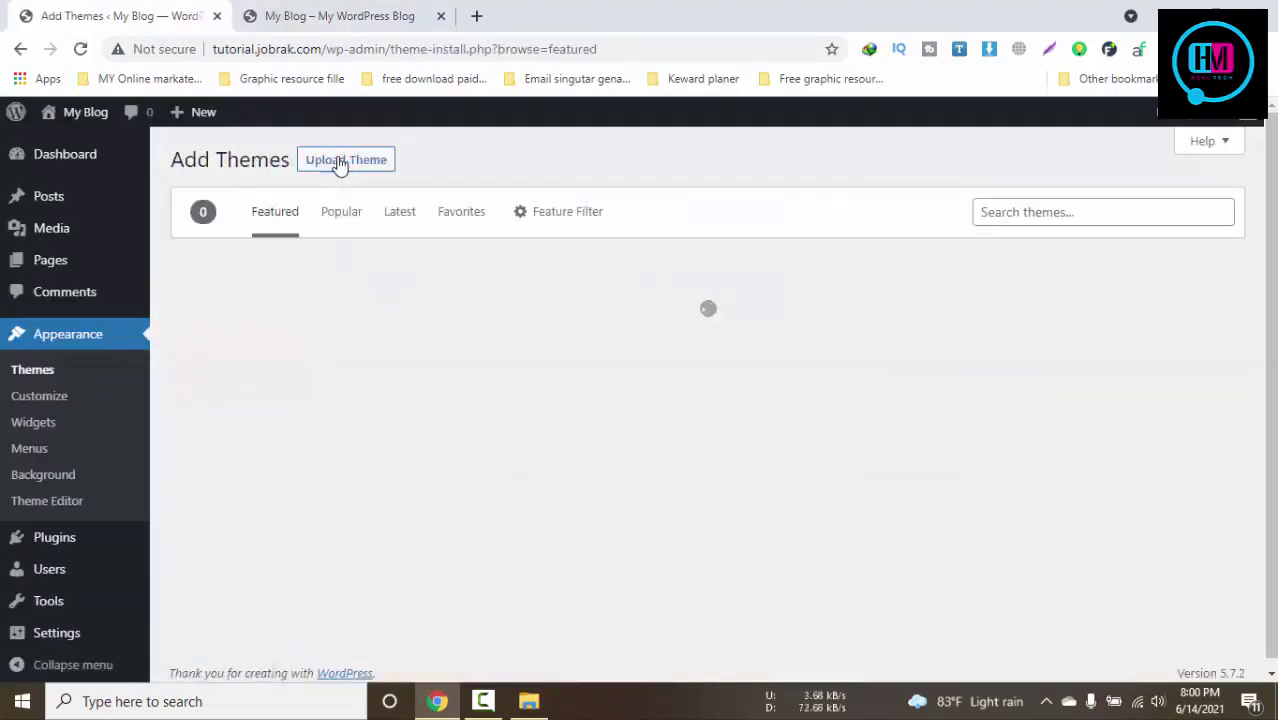
pyautogui.click(340, 162)
pyautogui.click(529, 701)
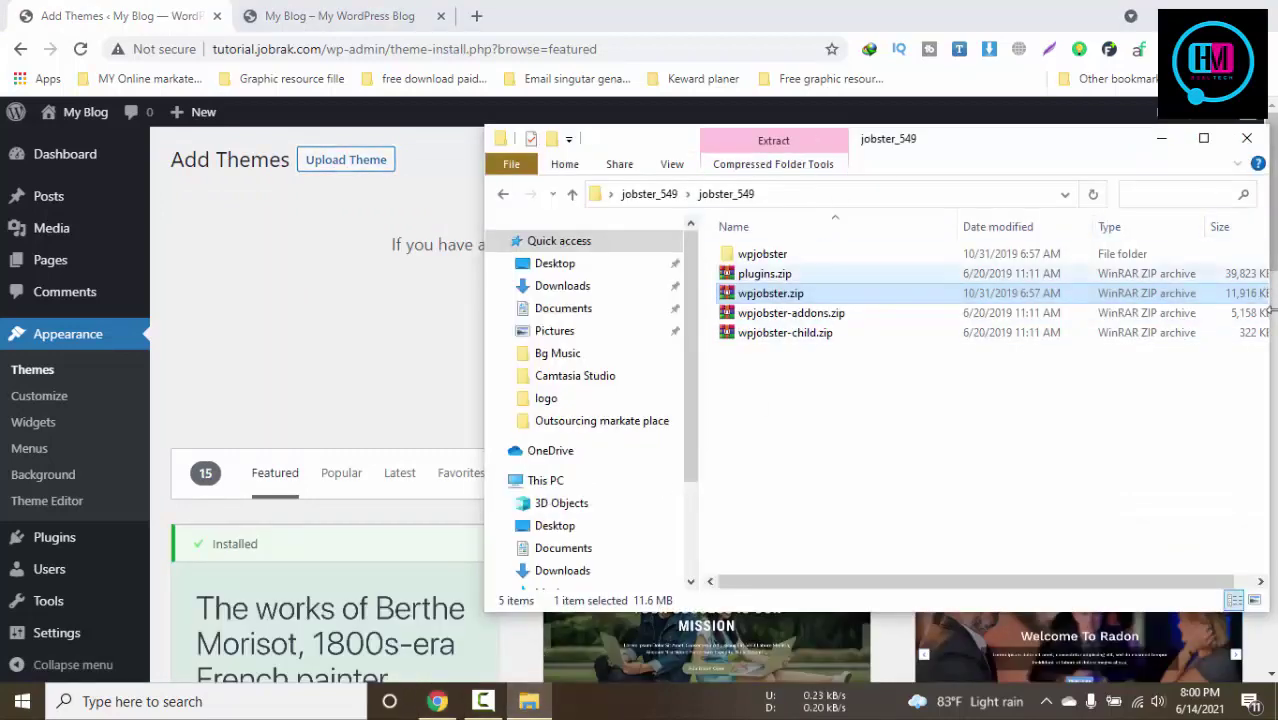
pyautogui.moveTo(1270, 312); pyautogui.dragTo(1068, 324)
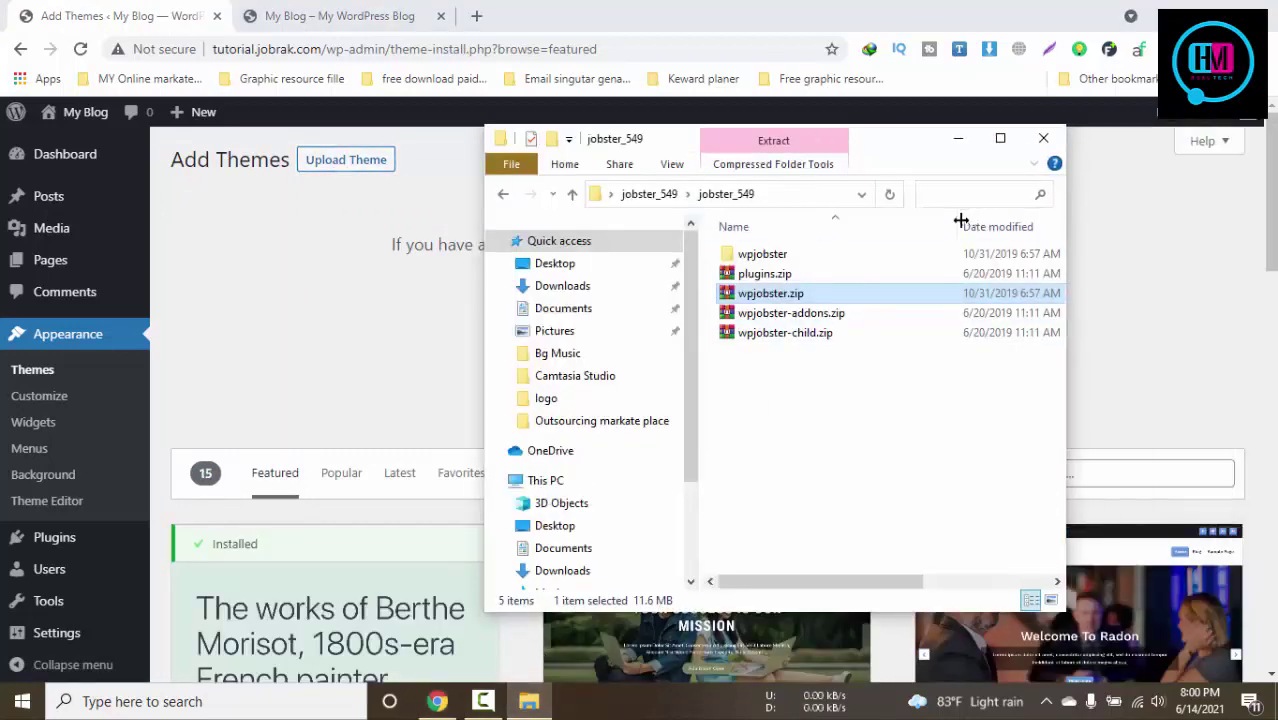
pyautogui.moveTo(901, 148); pyautogui.dragTo(1185, 178)
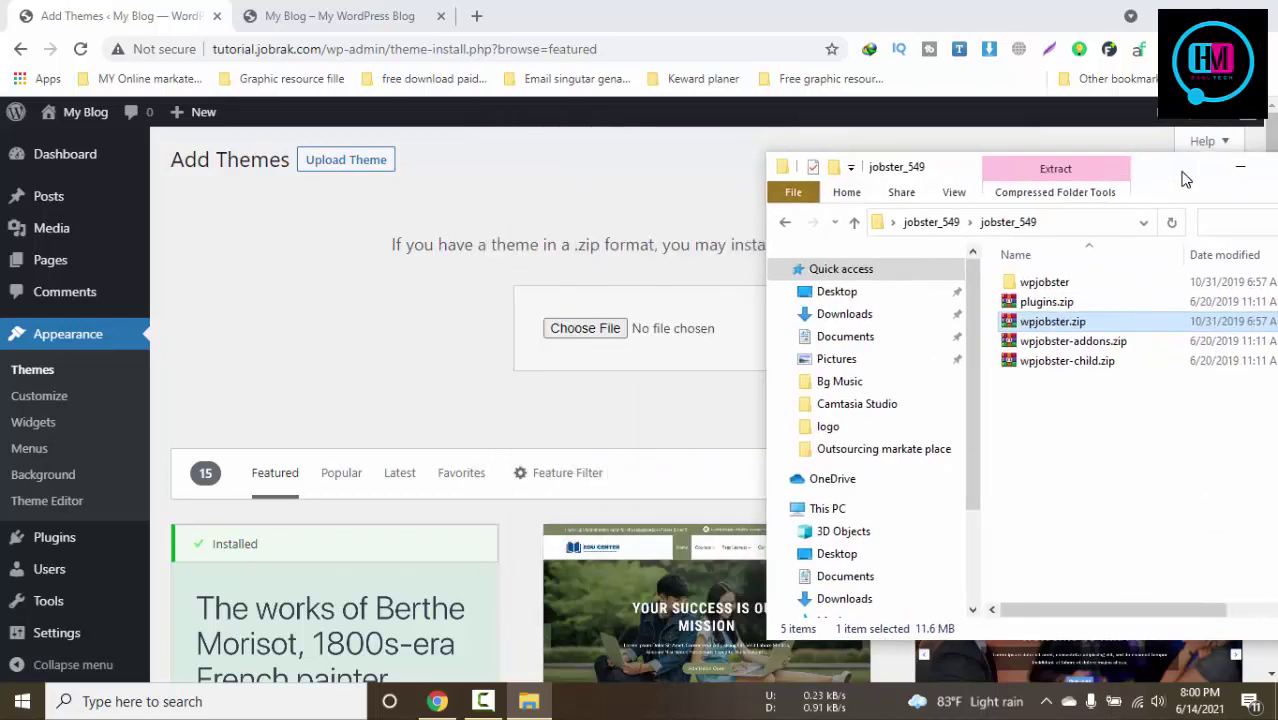
# Load wpjobster-child.zip into the theme upload form and install it
pyautogui.click(1050, 370)
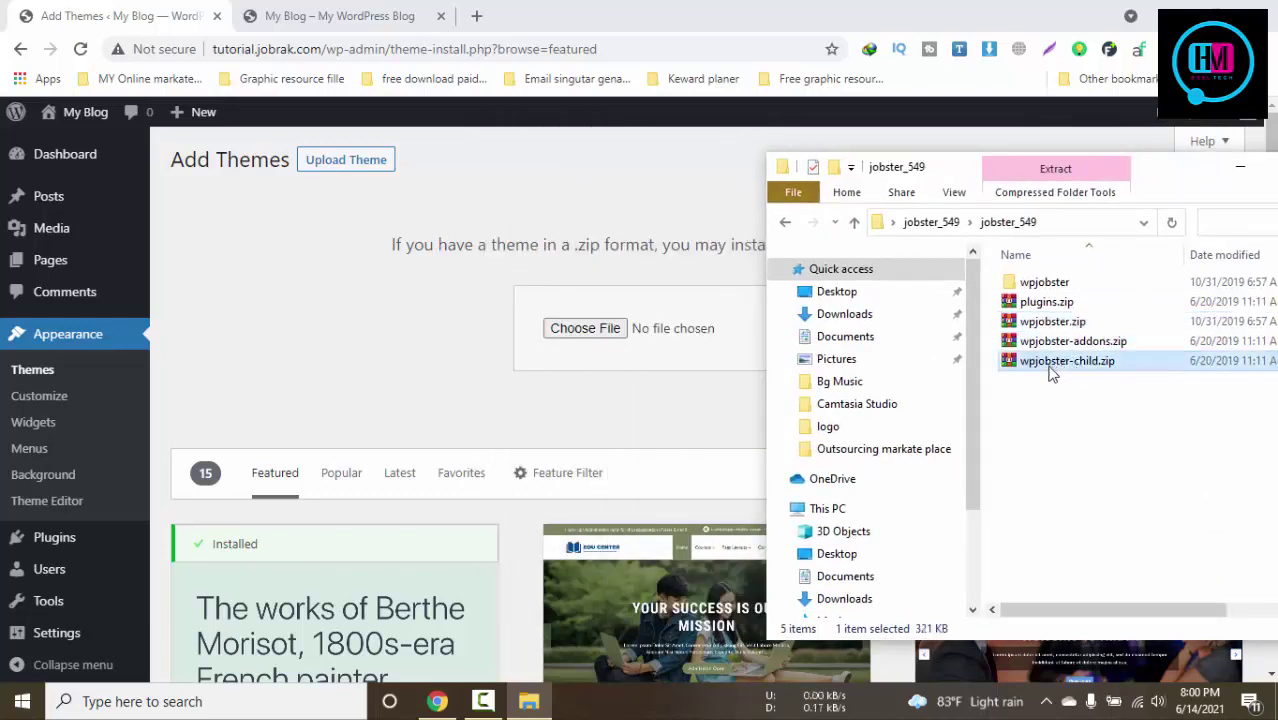
pyautogui.moveTo(1055, 361); pyautogui.dragTo(579, 339)
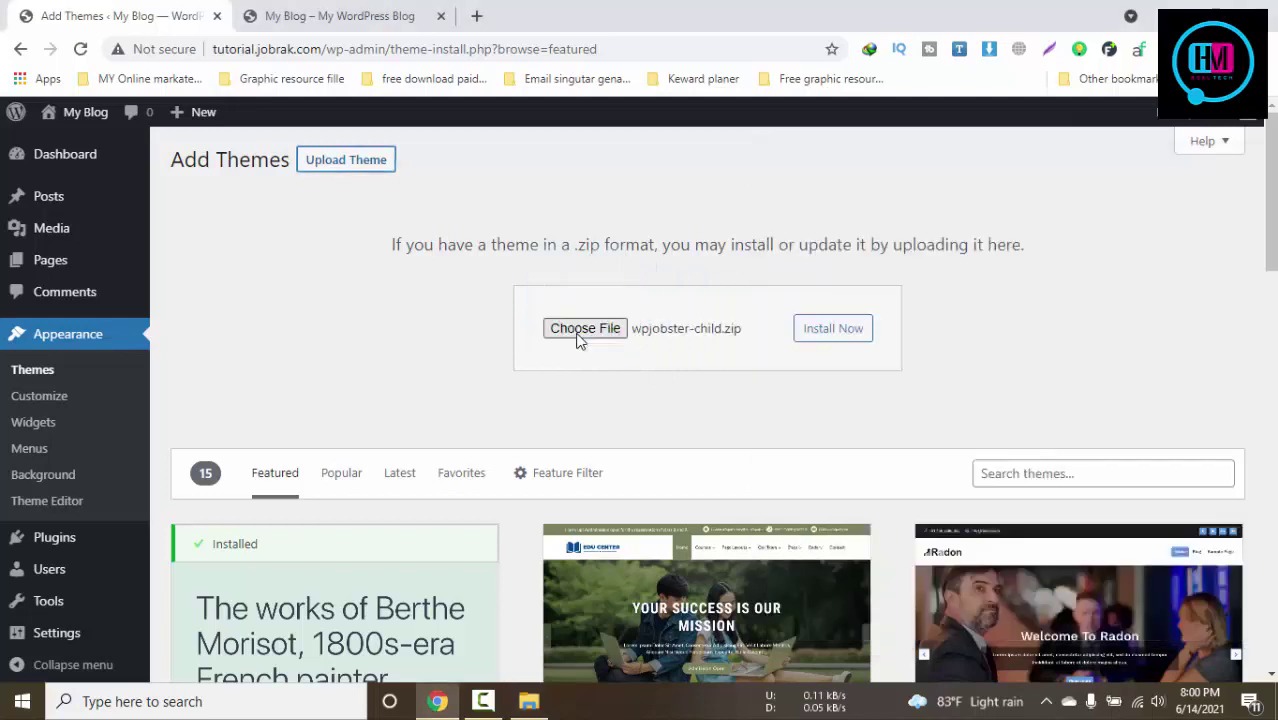
pyautogui.click(857, 340)
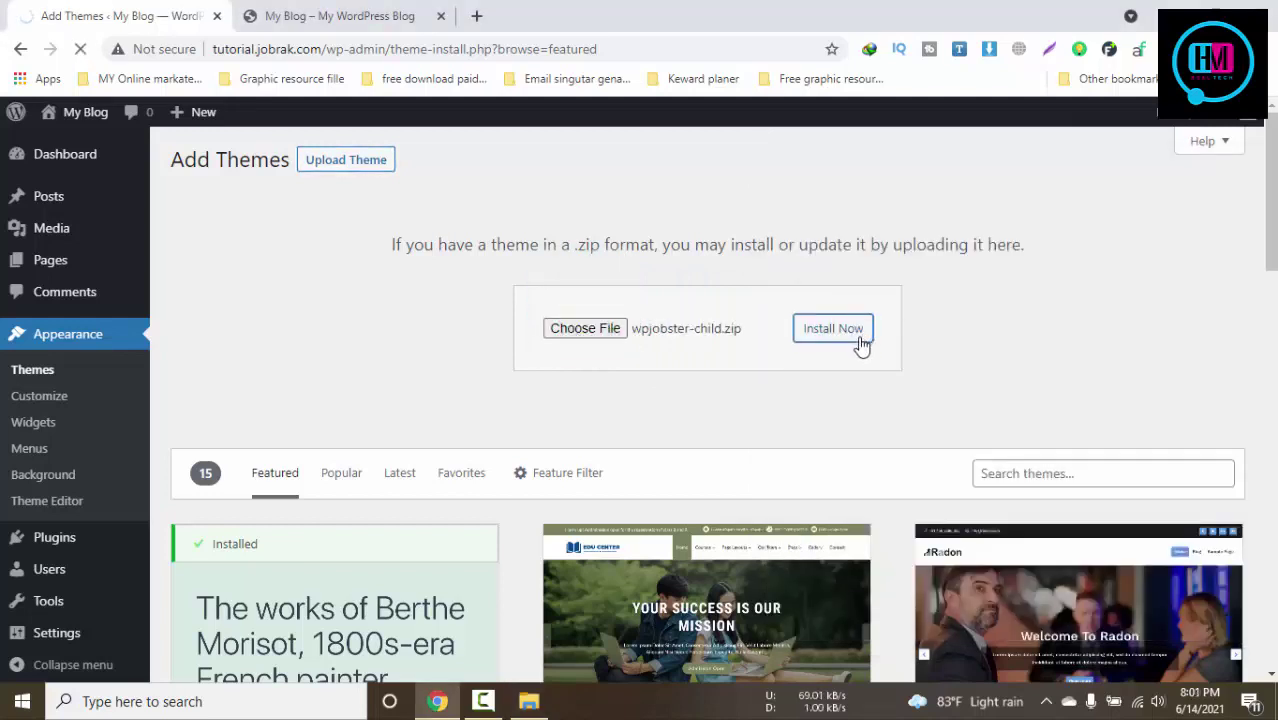
pyautogui.click(529, 701)
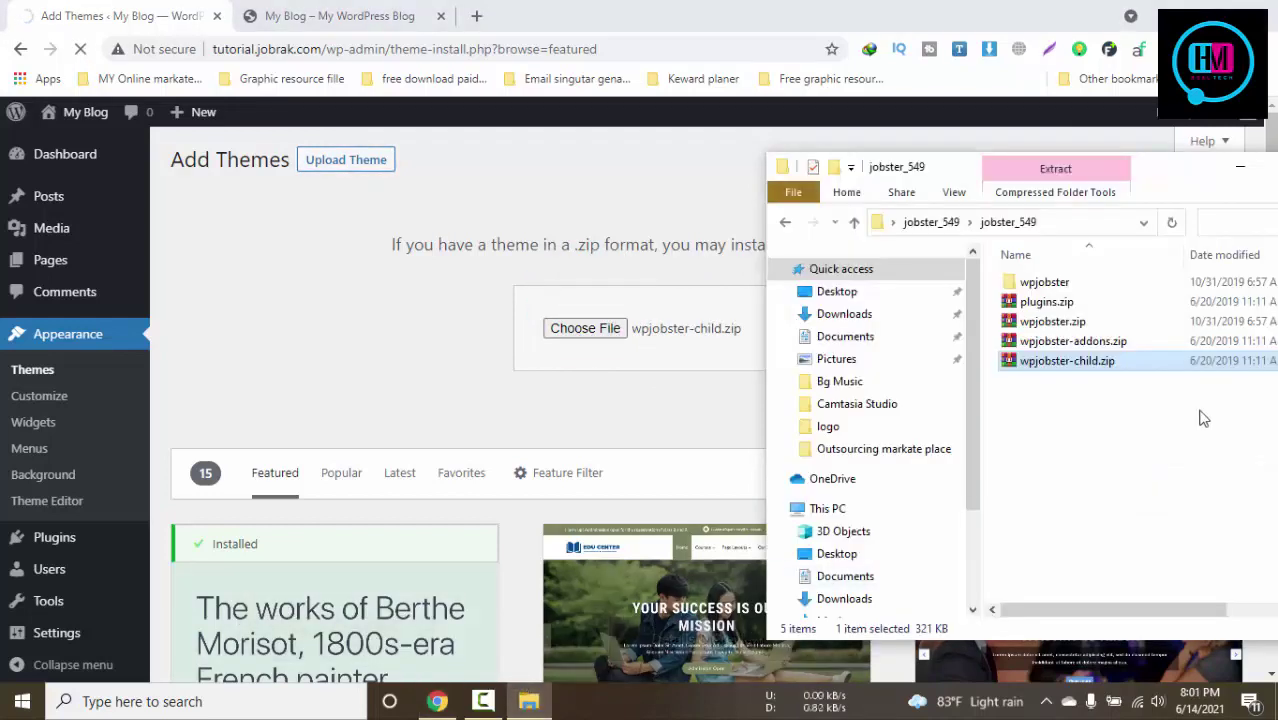
pyautogui.click(1082, 344)
# Extract wpjobster-addons.zip and plugins.zip into new folders inside jobster_549
pyautogui.rightClick(1082, 344)
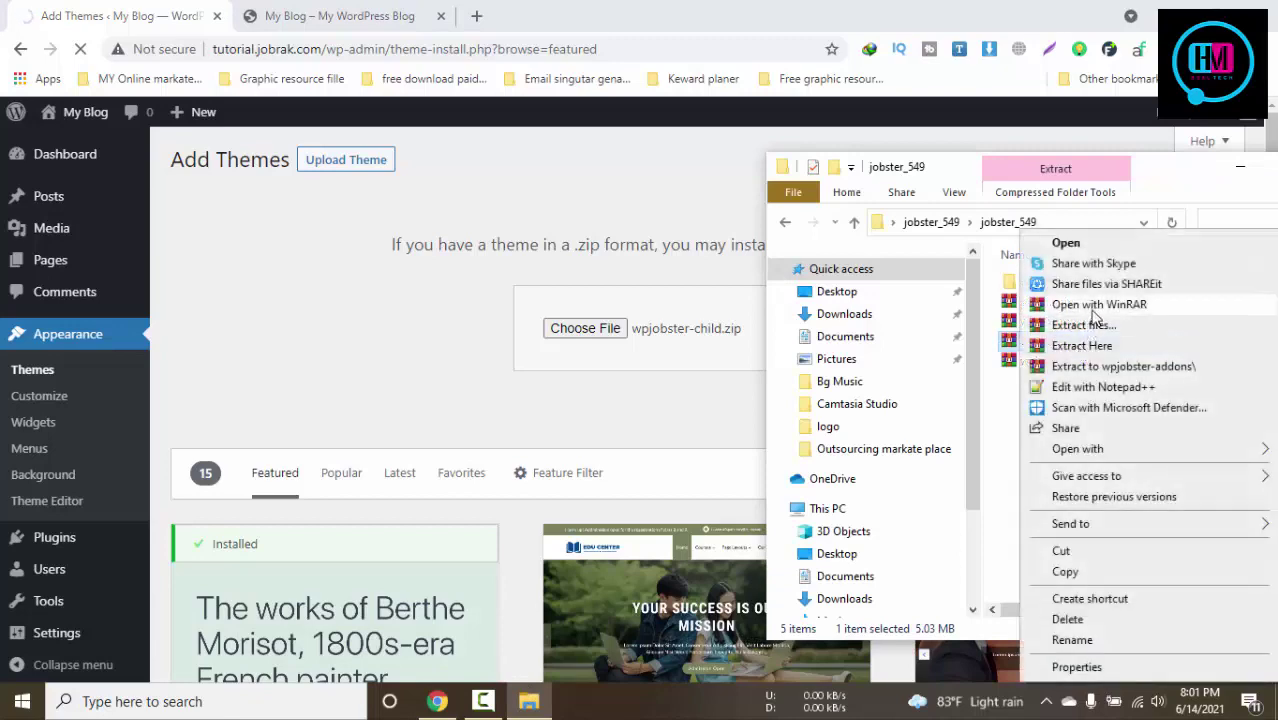
pyautogui.click(1090, 323)
pyautogui.click(700, 541)
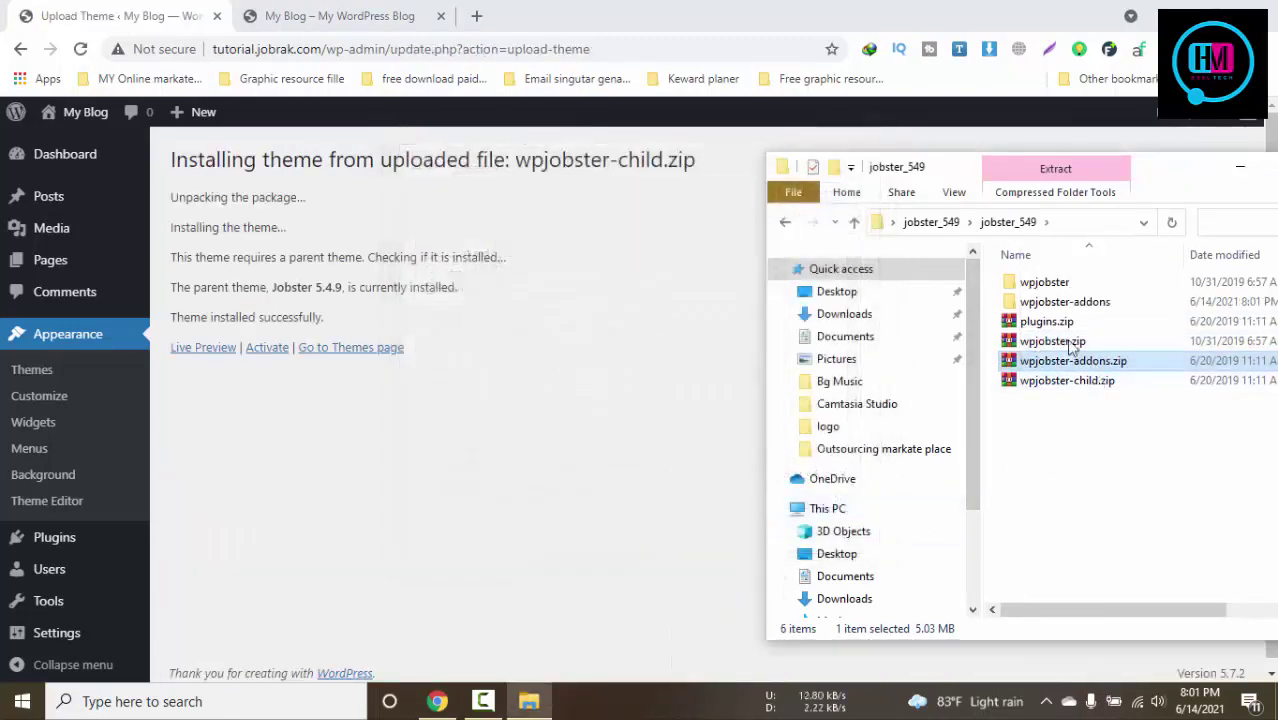
pyautogui.click(1062, 323)
pyautogui.rightClick(1062, 325)
pyautogui.click(1092, 325)
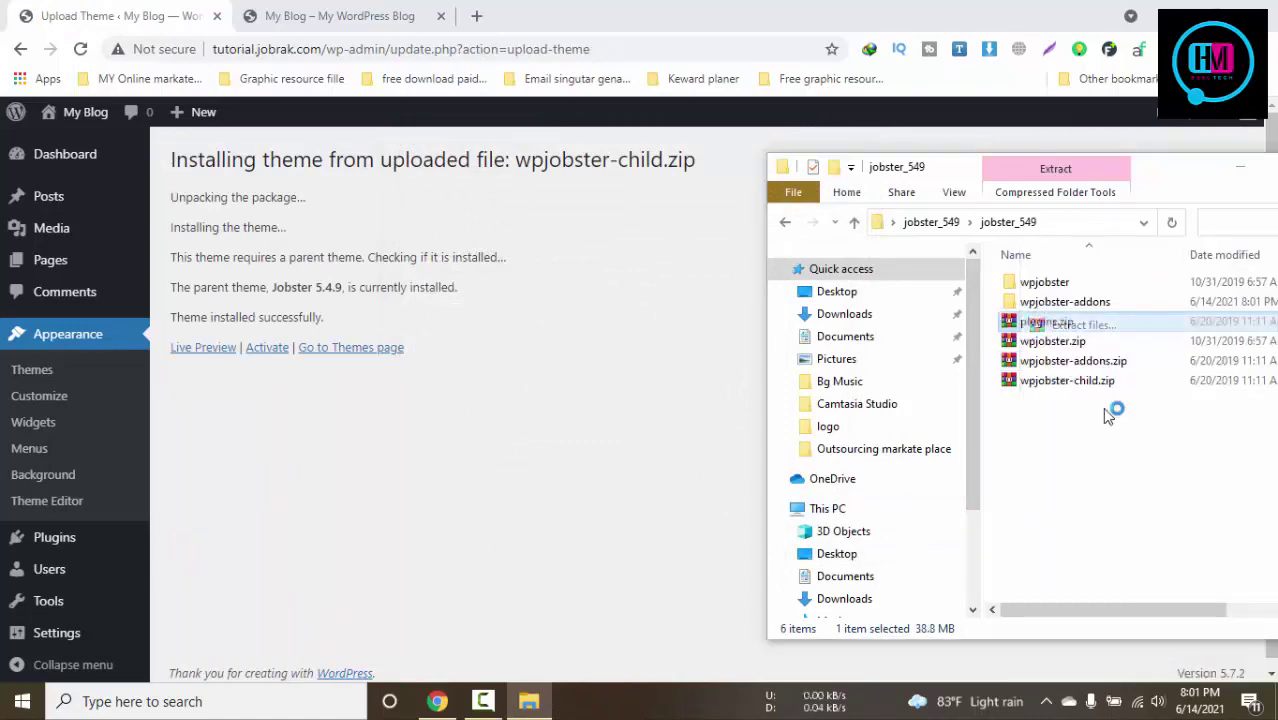
pyautogui.click(698, 549)
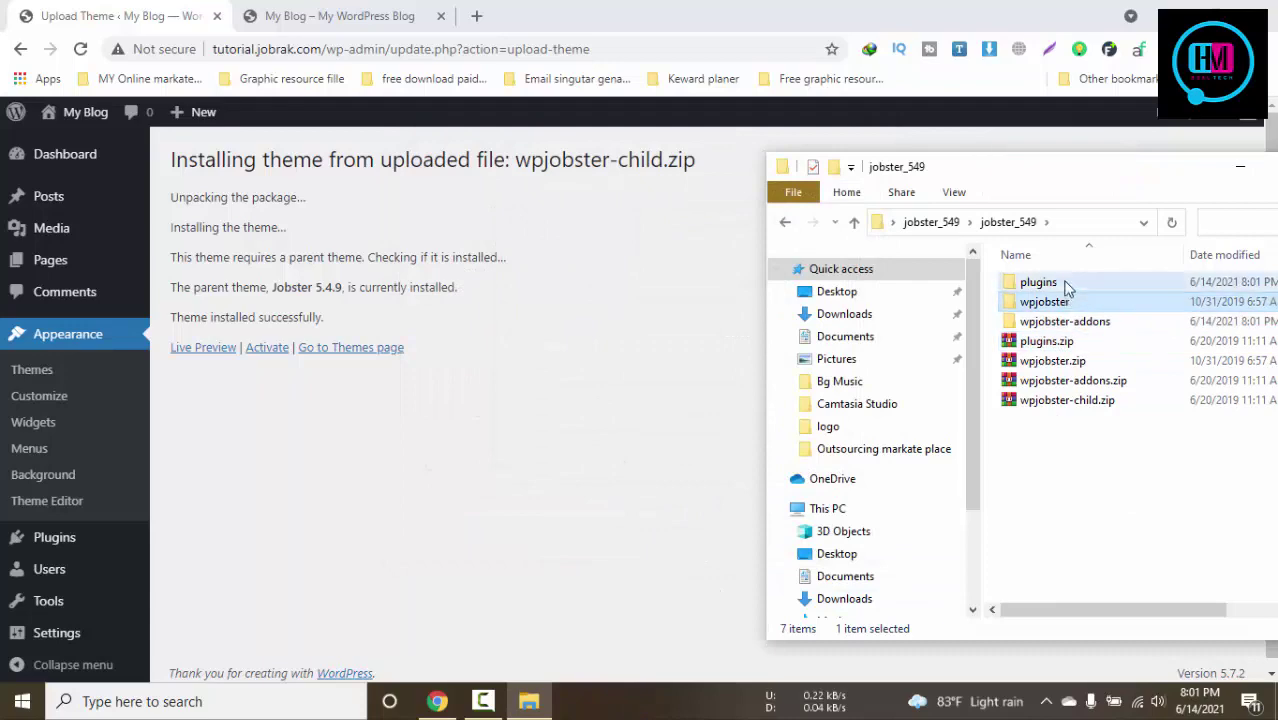
# Browse the extracted plugins folder, maximized, including user-switching.zip
pyautogui.doubleClick(1045, 283)
pyautogui.doubleClick(1135, 185)
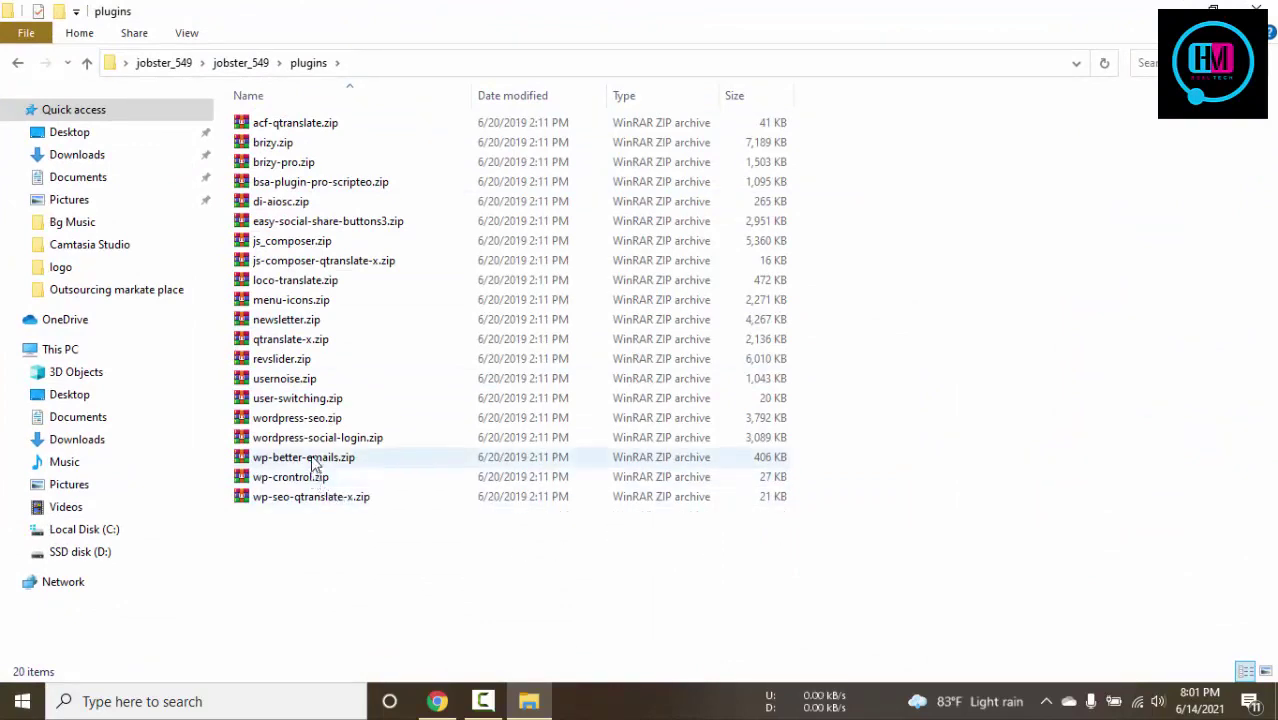
pyautogui.click(314, 404)
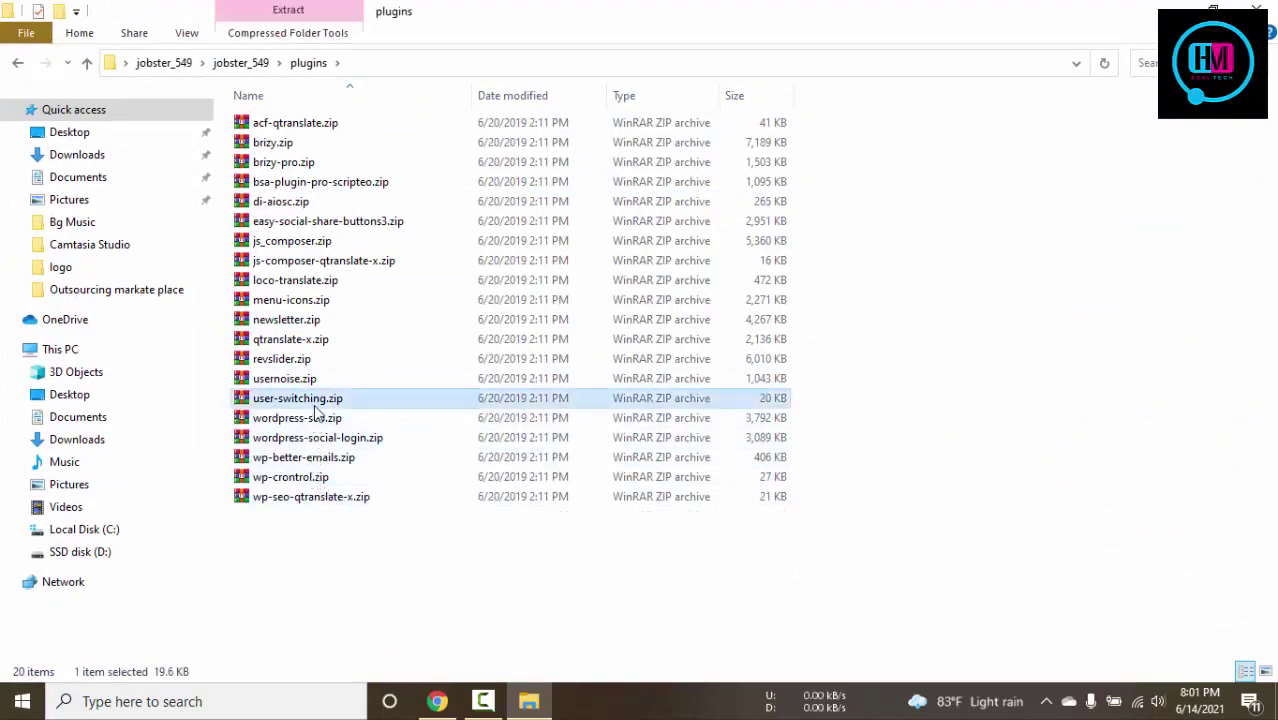
pyautogui.press('BackSpace')
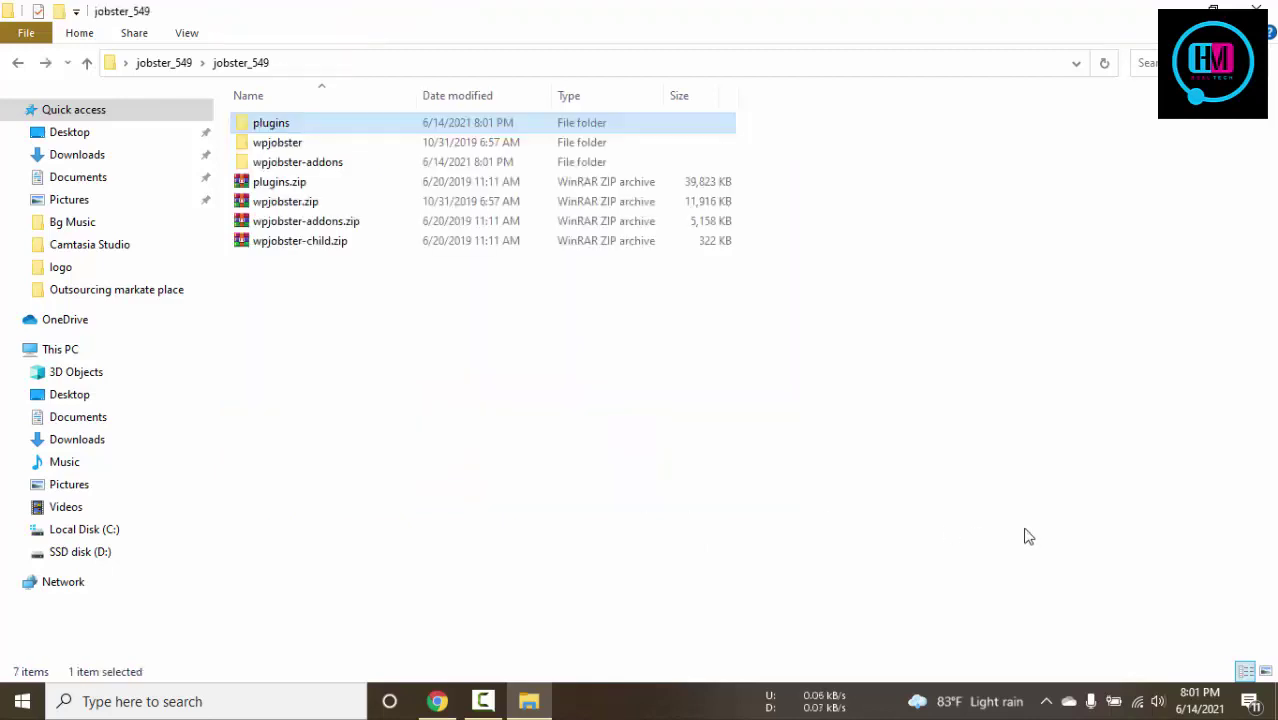
# Browse the wpjobster-addons folder's zips, such as affiliate-2.0.2 and account-segregation-2.1.2
pyautogui.click(297, 164)
pyautogui.doubleClick(297, 163)
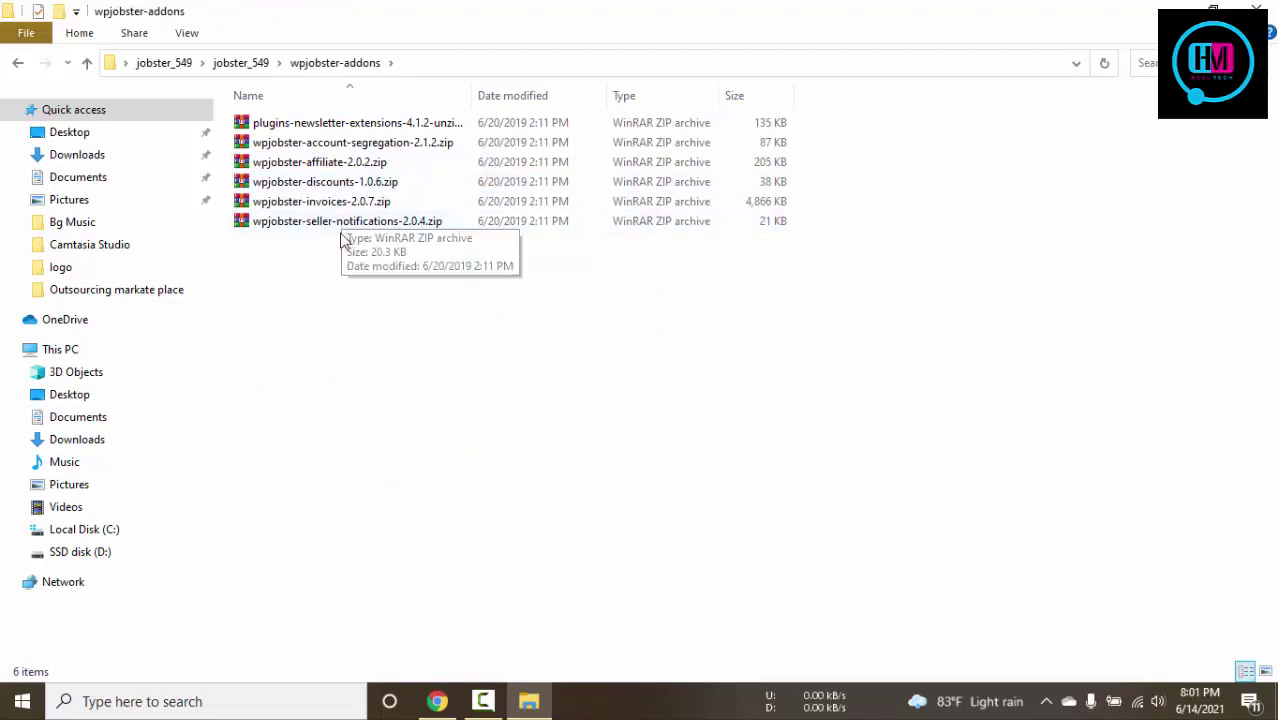
pyautogui.click(352, 164)
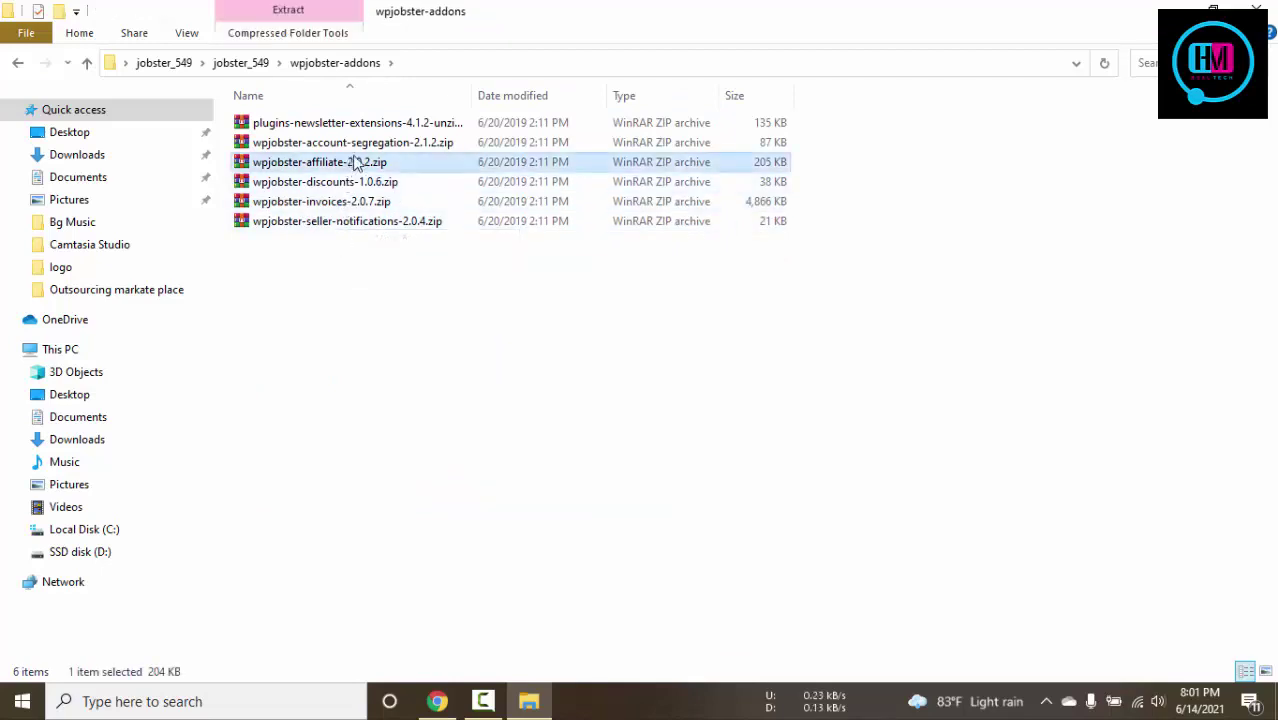
pyautogui.click(366, 145)
pyautogui.click(395, 123)
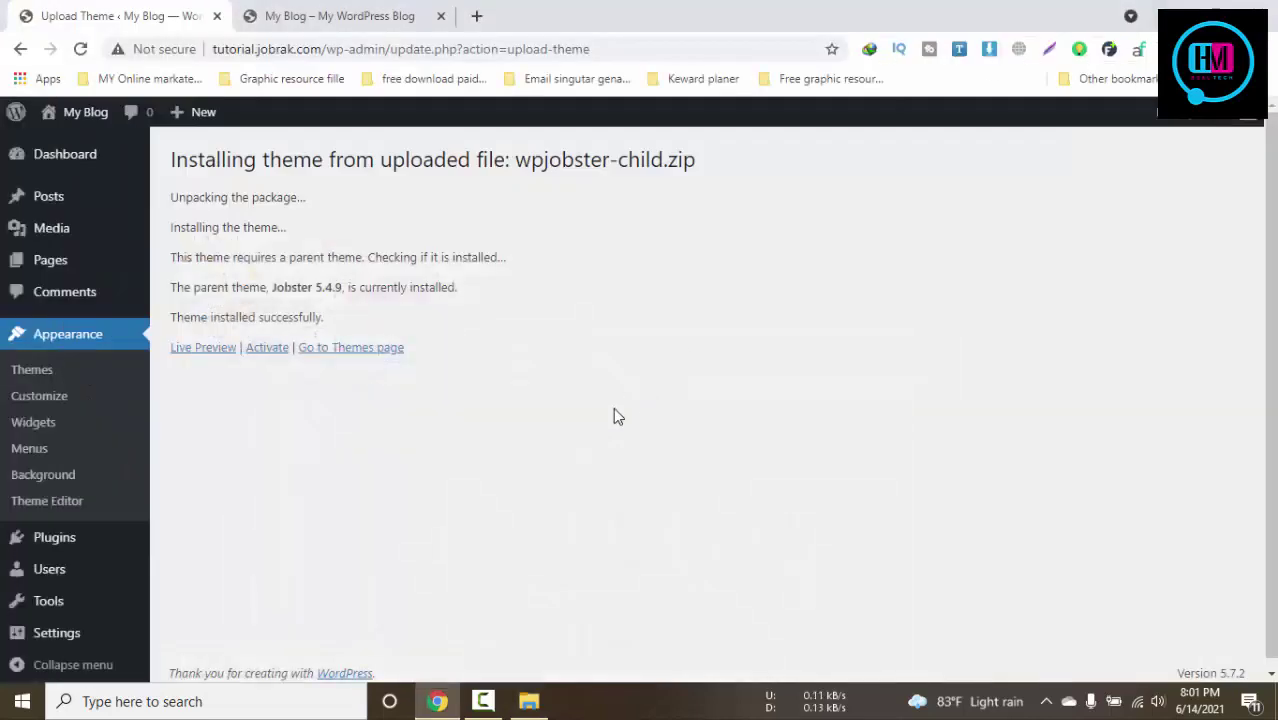
# Activate the Jobster child theme and reload the front page to see its layout
pyautogui.click(288, 348)
pyautogui.click(348, 12)
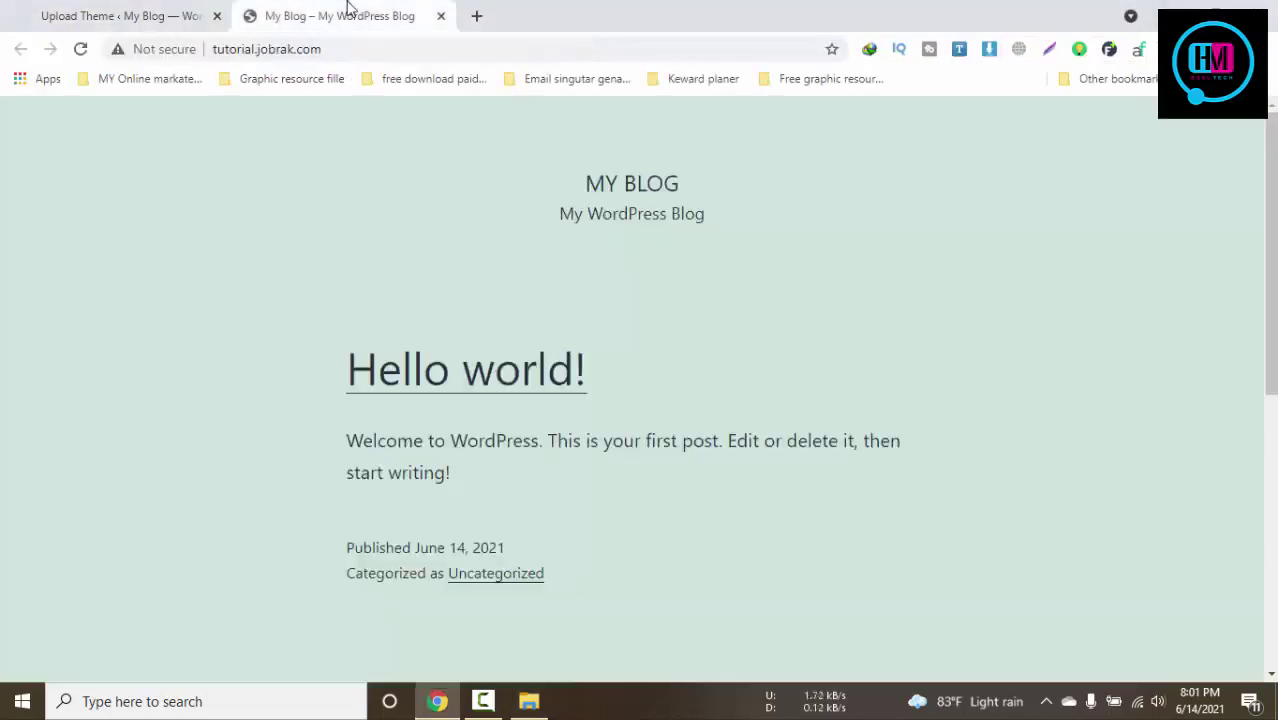
pyautogui.click(94, 12)
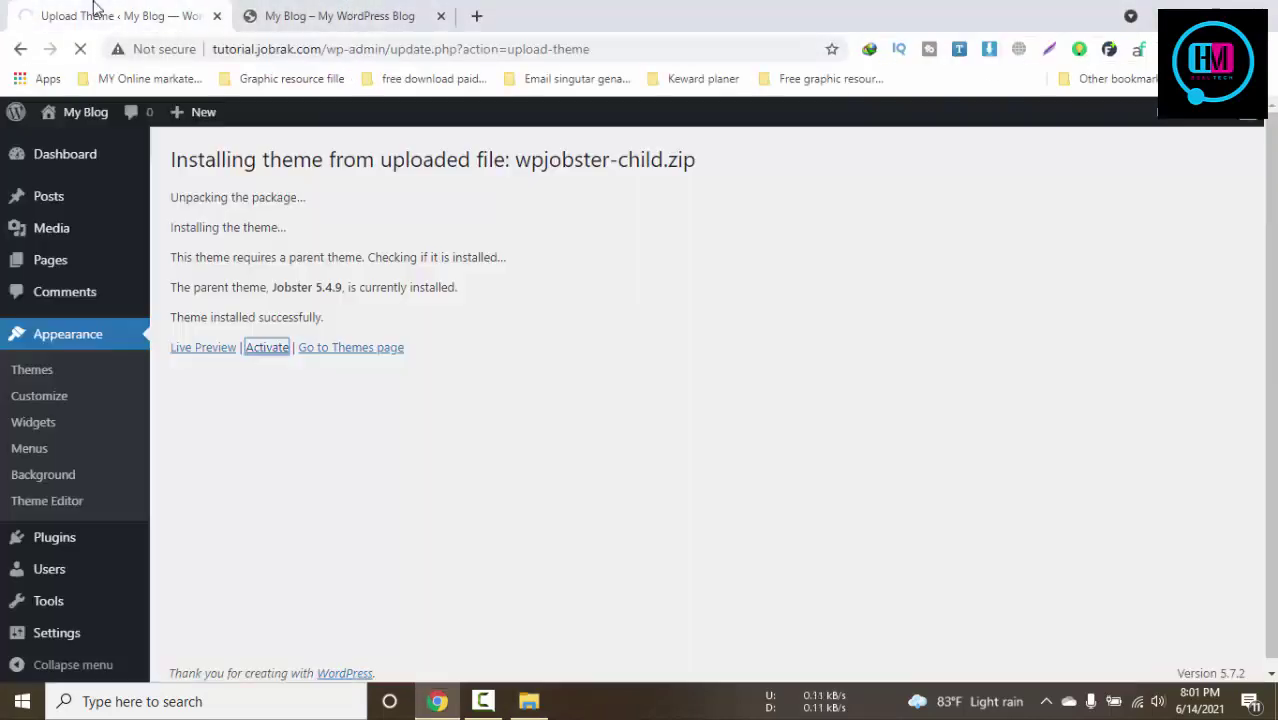
pyautogui.click(352, 8)
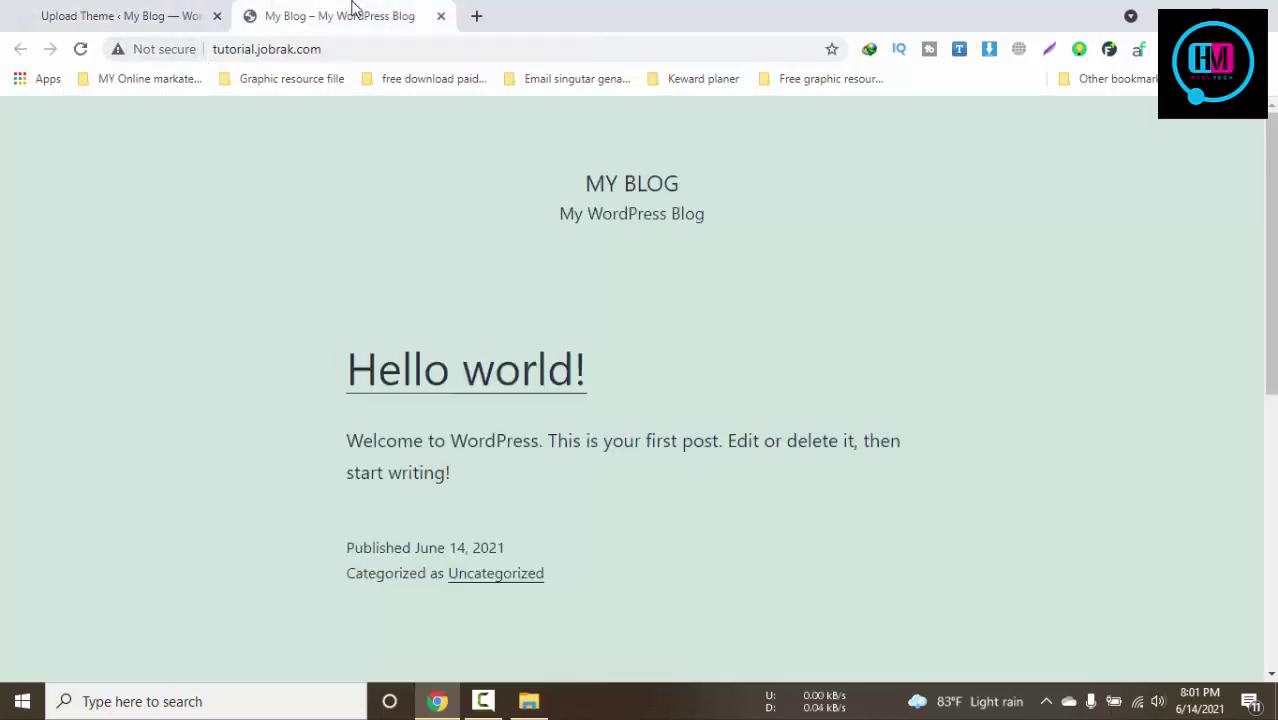
pyautogui.press('F5')
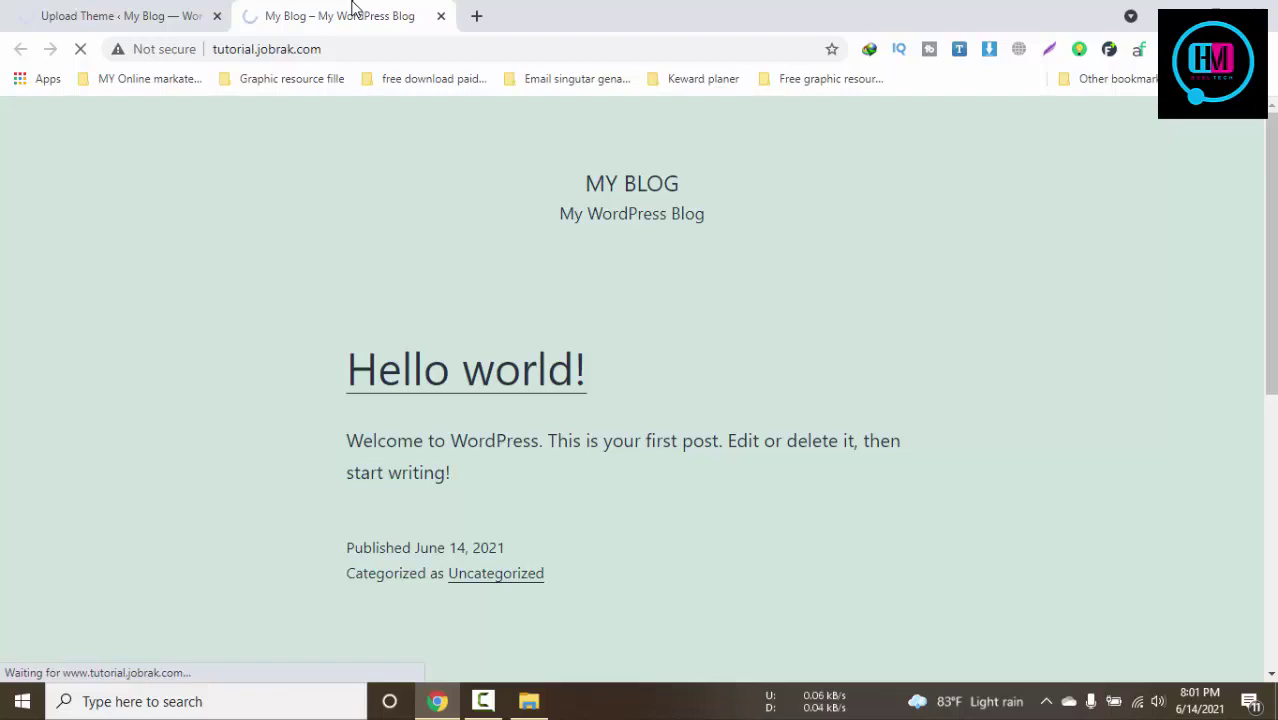
pyautogui.click(145, 8)
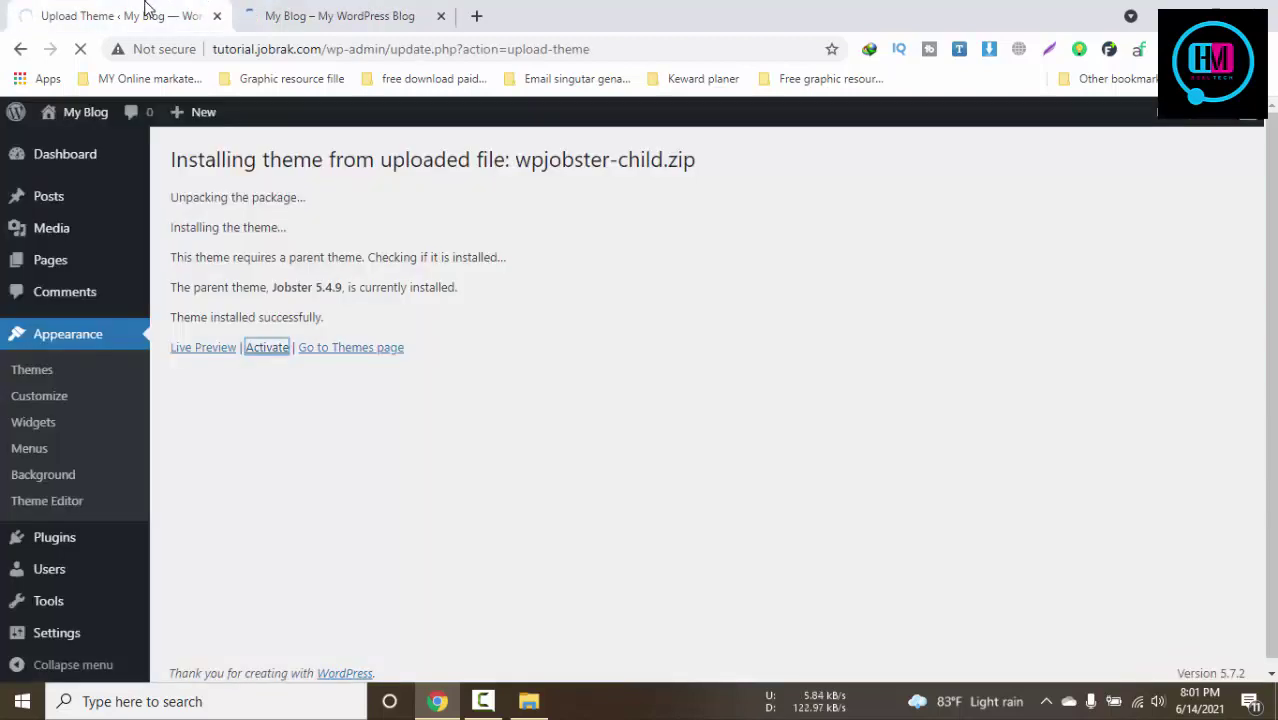
pyautogui.click(275, 14)
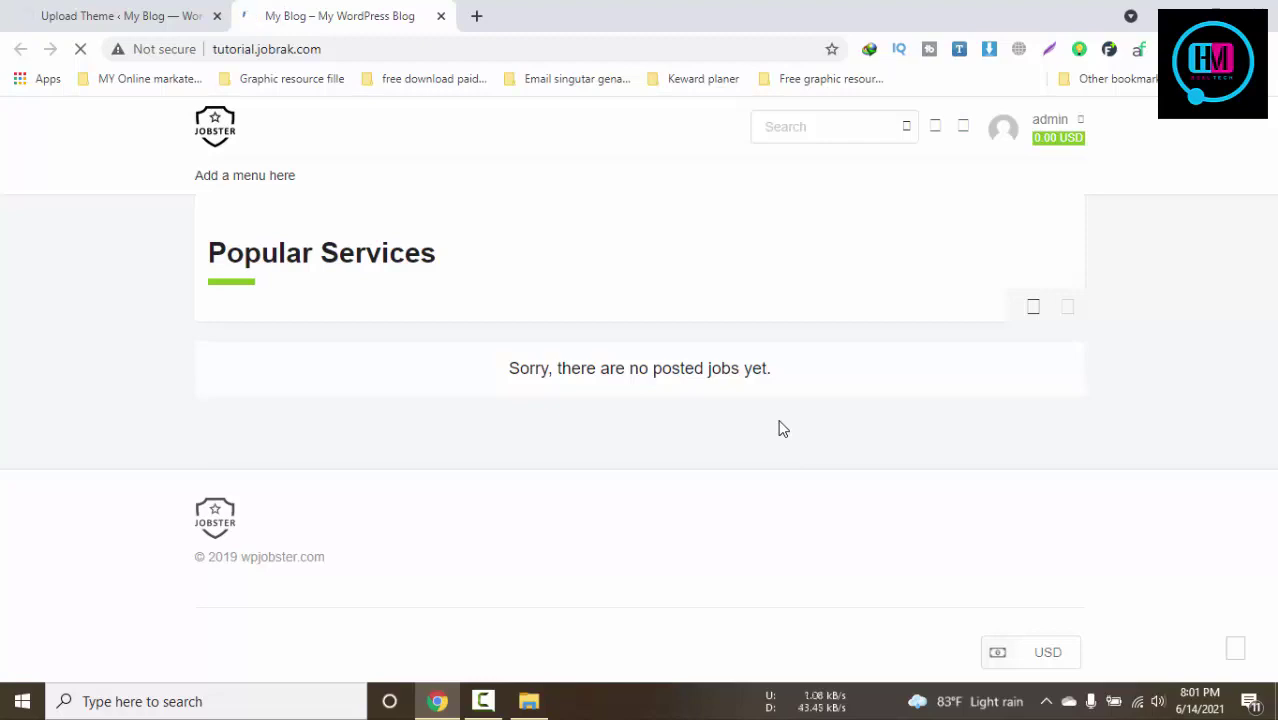
pyautogui.click(60, 12)
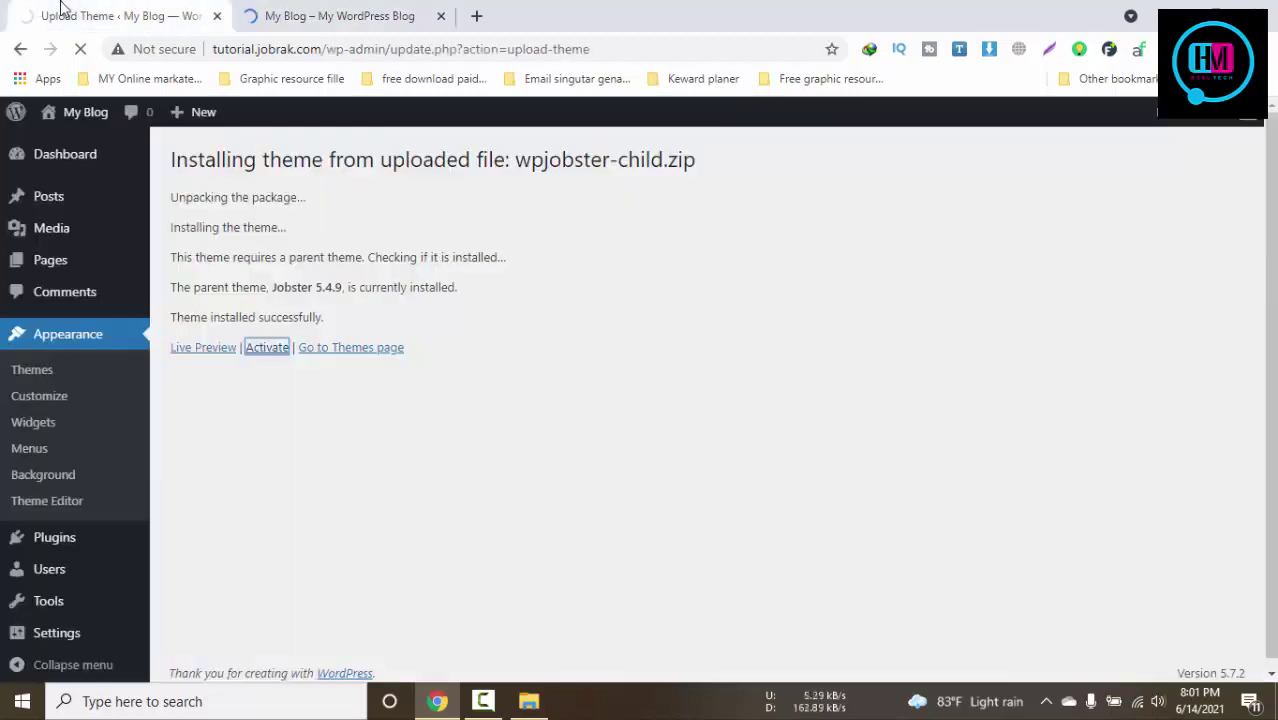
pyautogui.click(300, 10)
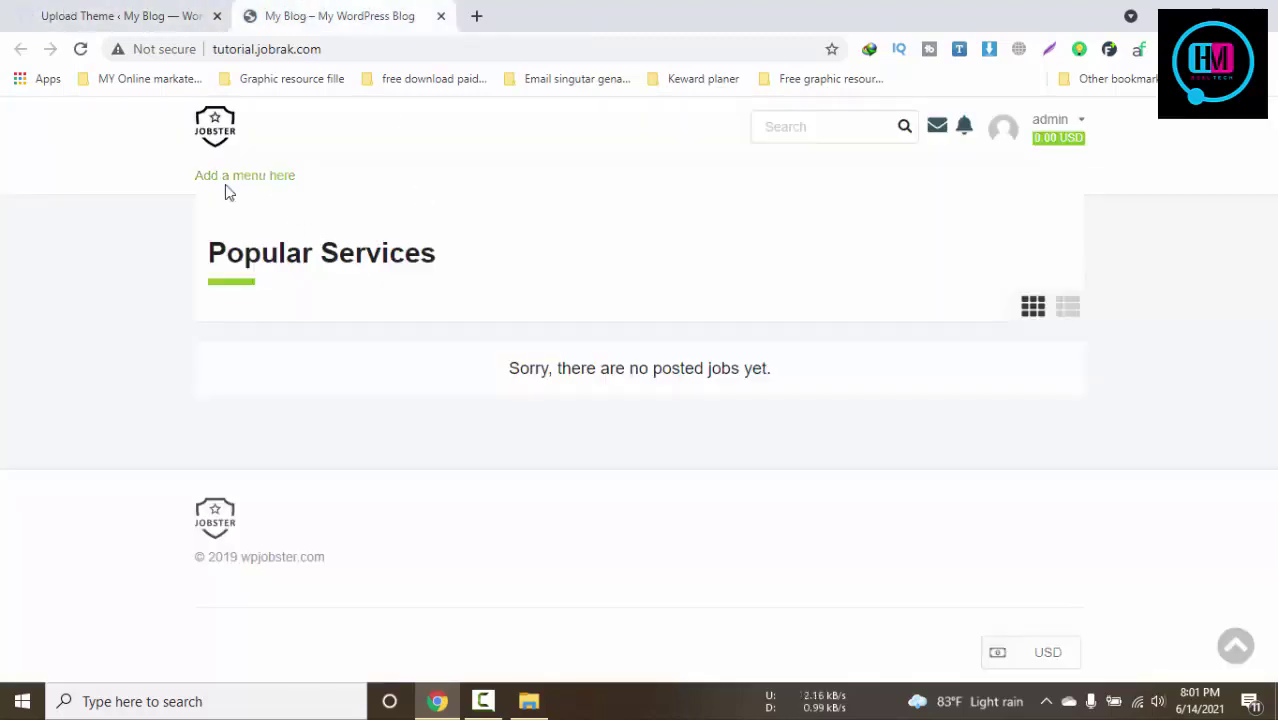
pyautogui.click(140, 10)
pyautogui.click(290, 9)
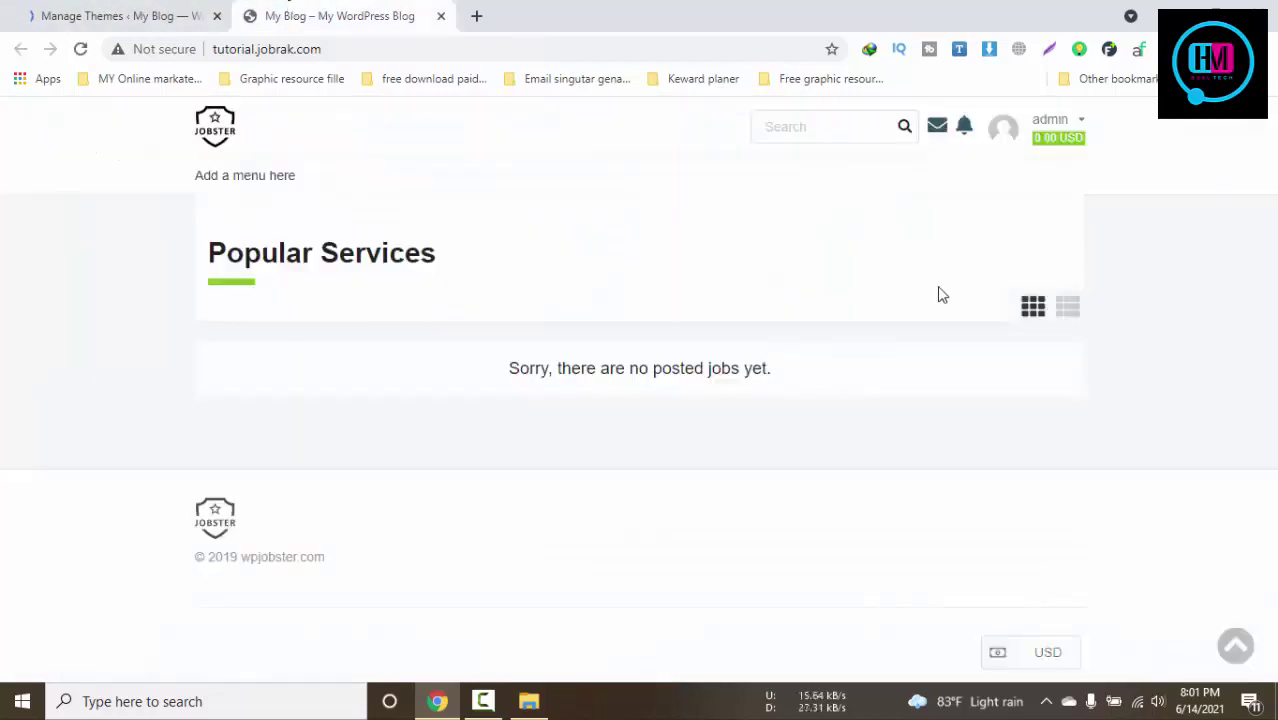
# Explore the front-end search field and the account menu's Requests and Jobs entries
pyautogui.click(861, 124)
pyautogui.moveTo(1015, 135)
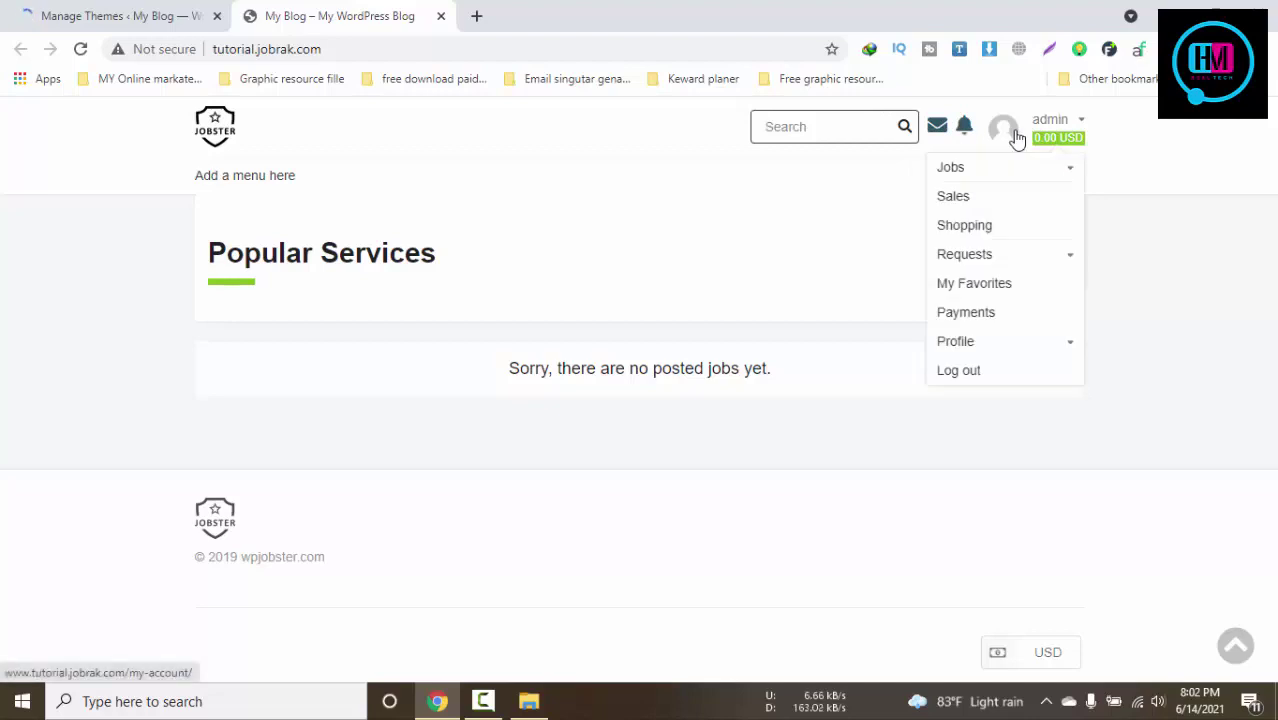
pyautogui.click(1053, 262)
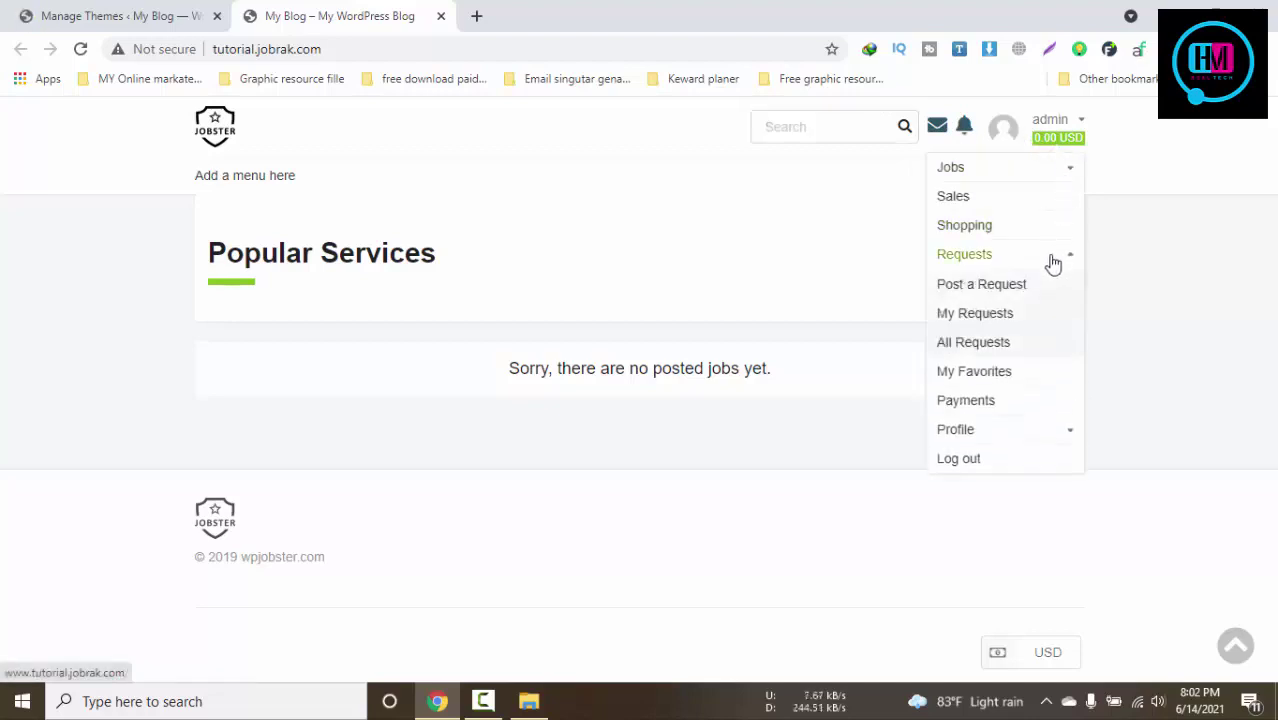
pyautogui.click(1050, 262)
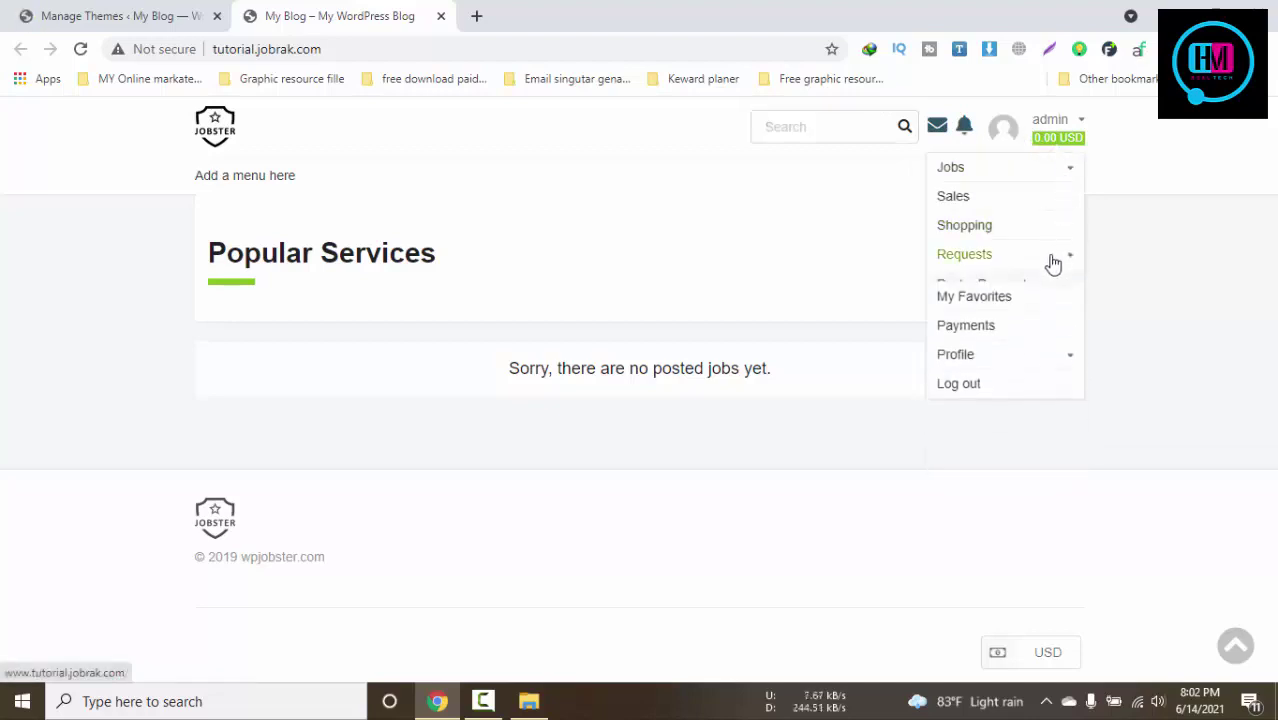
pyautogui.click(1030, 174)
pyautogui.click(68, 14)
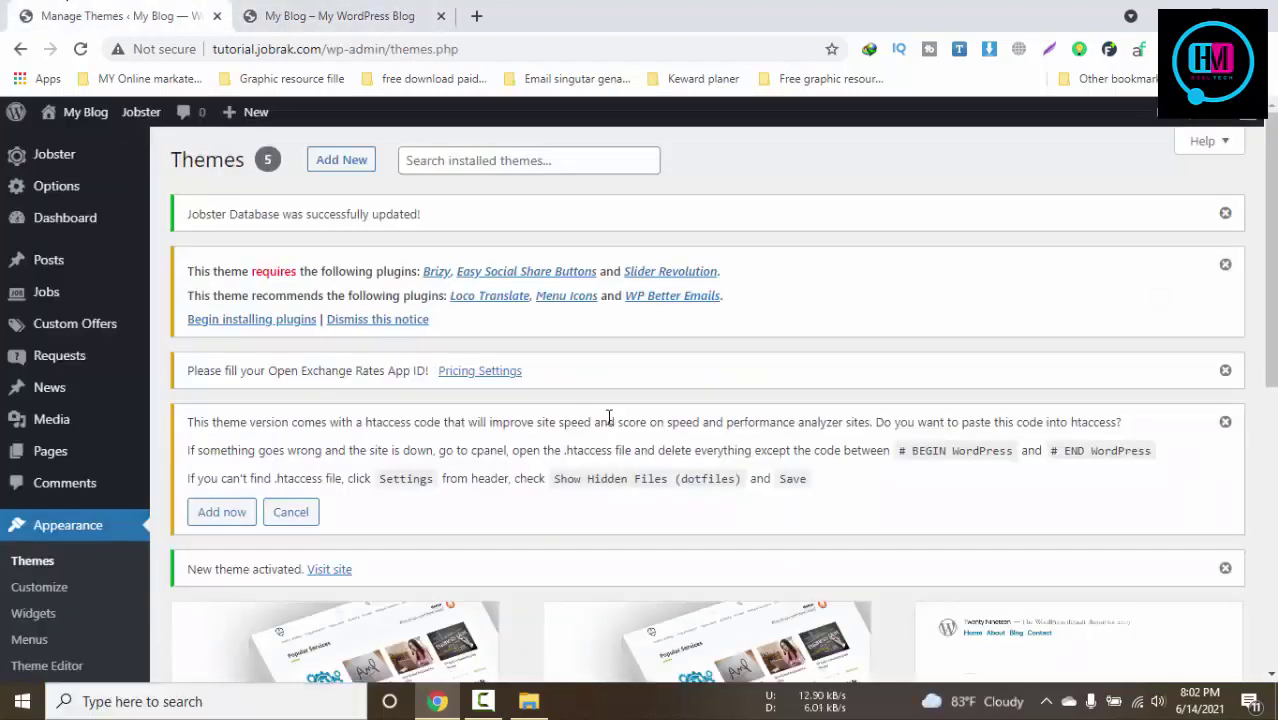
# Accept Jobster's suggested htaccess speed code from the Themes notice
pyautogui.click(265, 325)
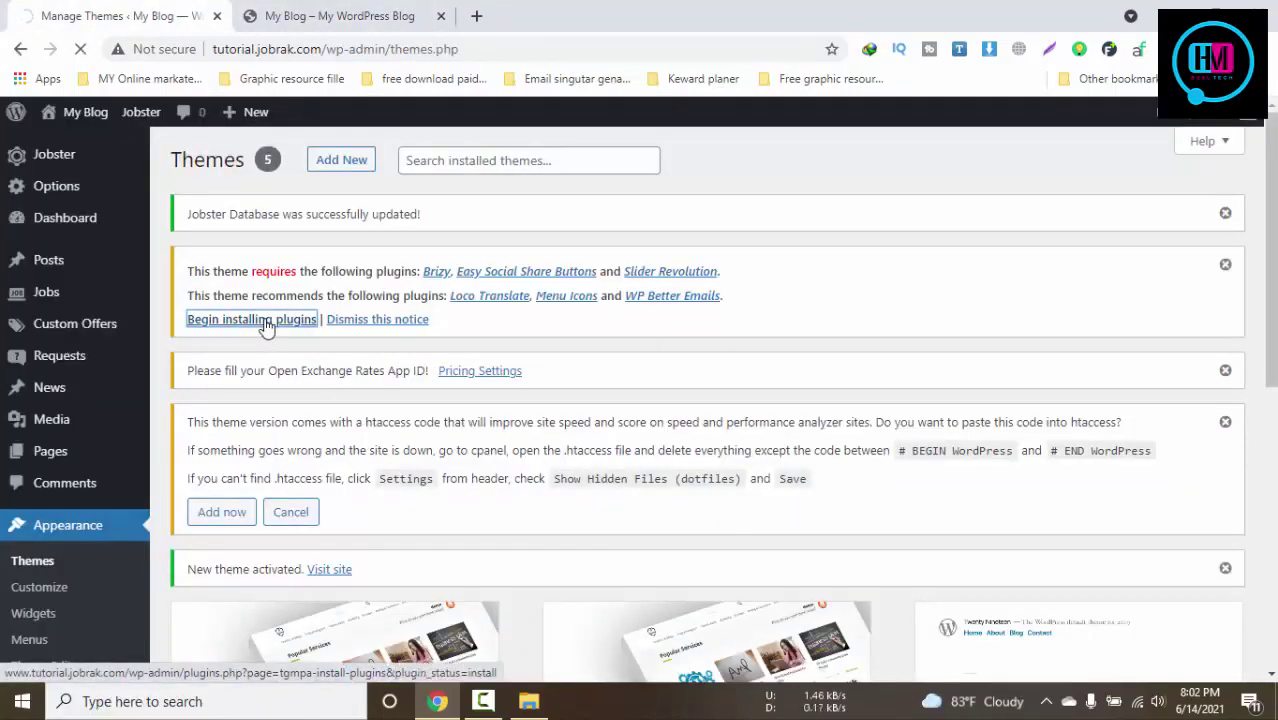
pyautogui.click(223, 517)
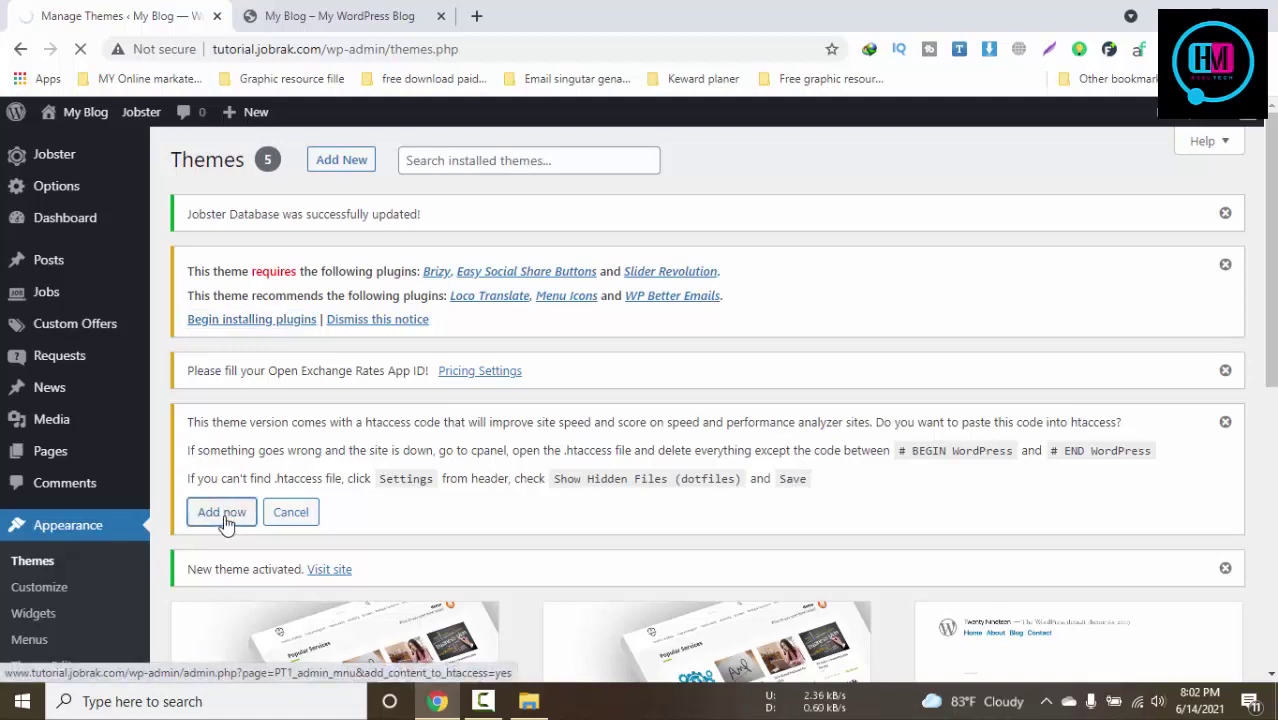
pyautogui.scroll(-3, 226, 524)
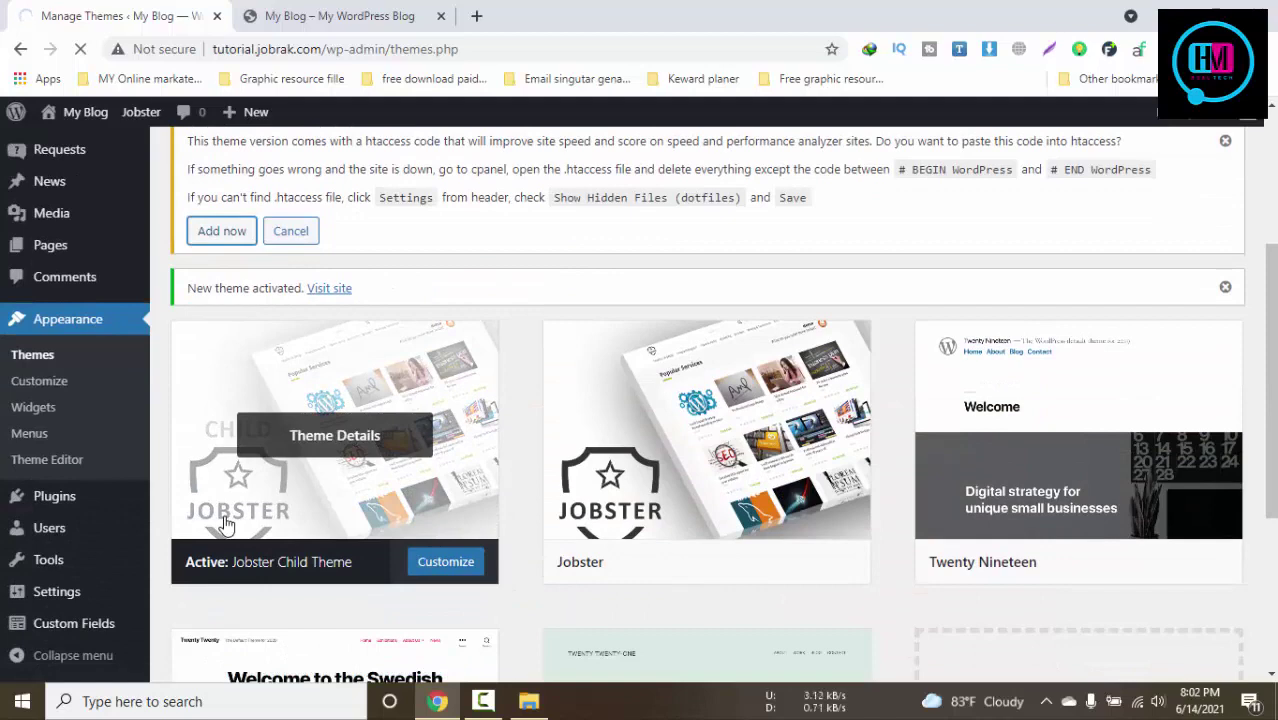
# Check the front-page currency choices, then open the required plugins installer from Jobster Summary
pyautogui.click(313, 22)
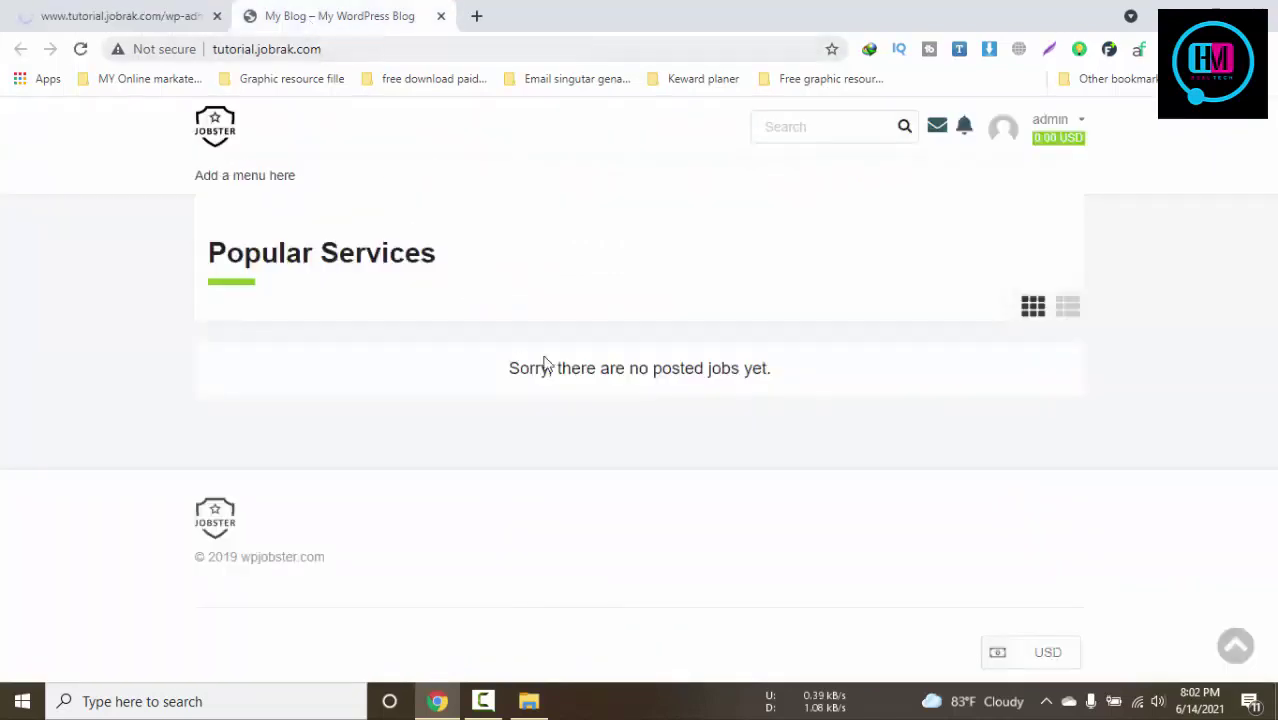
pyautogui.click(1035, 655)
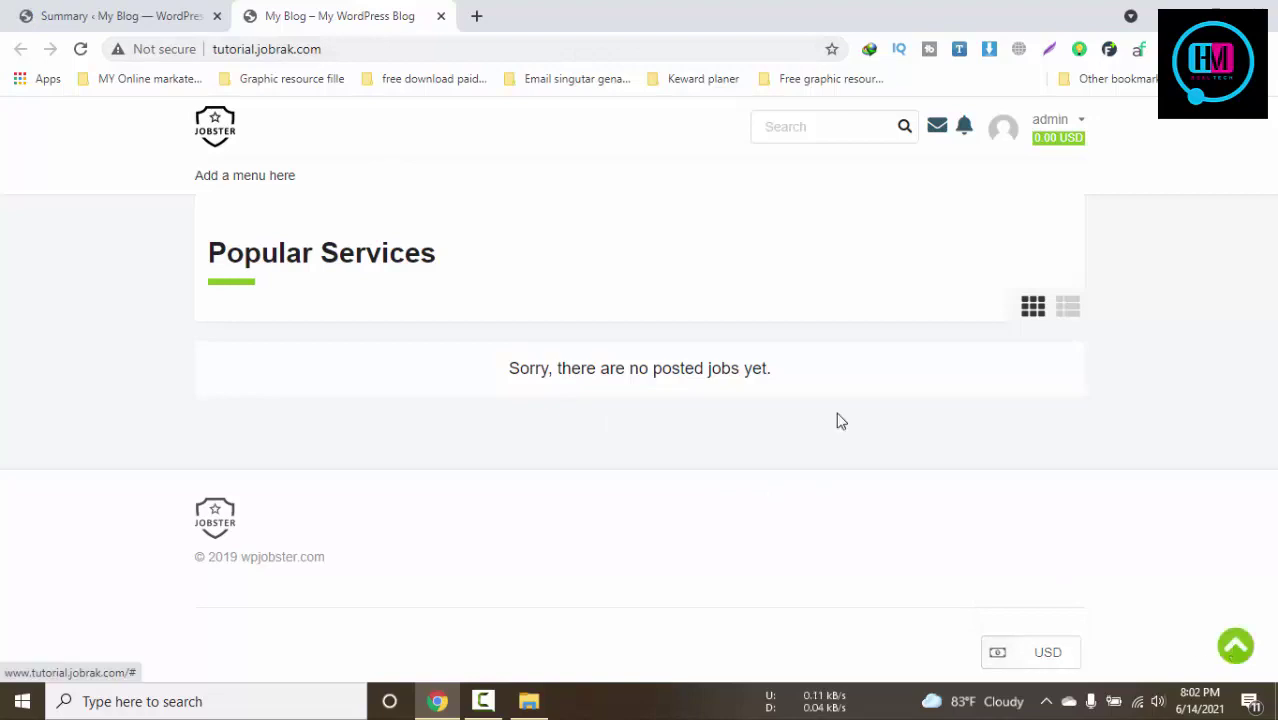
pyautogui.click(128, 13)
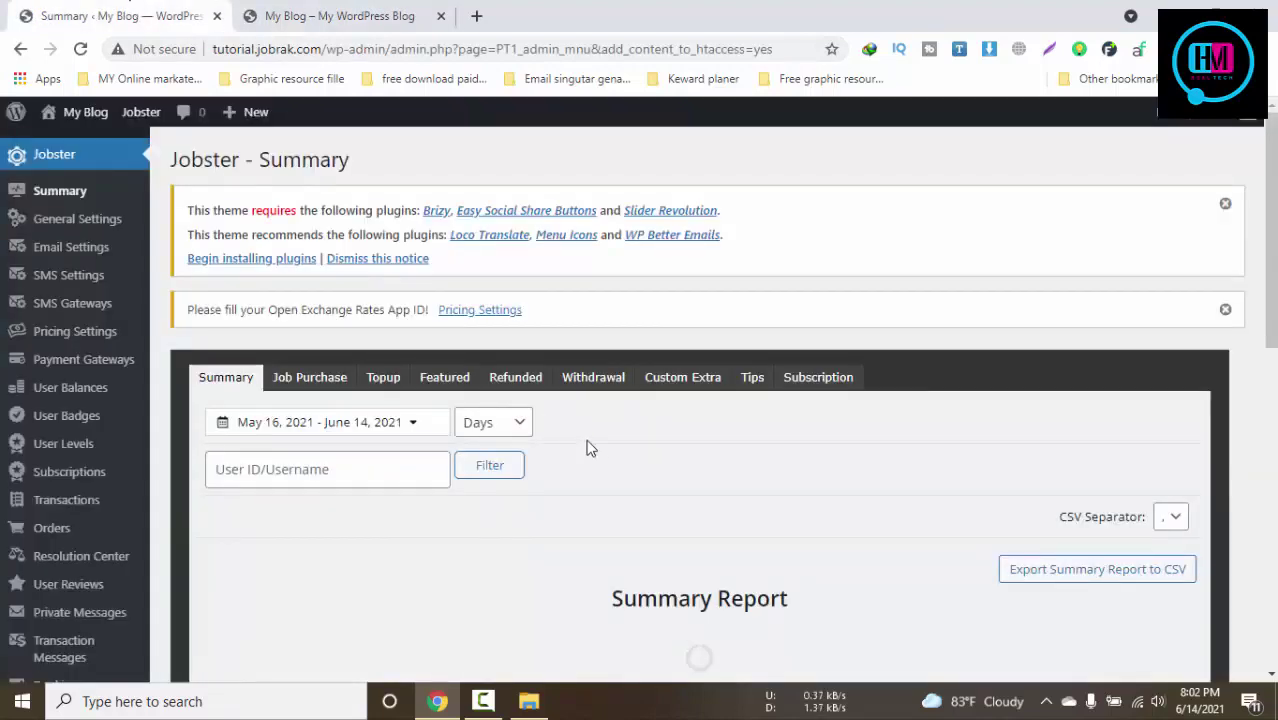
pyautogui.click(240, 262)
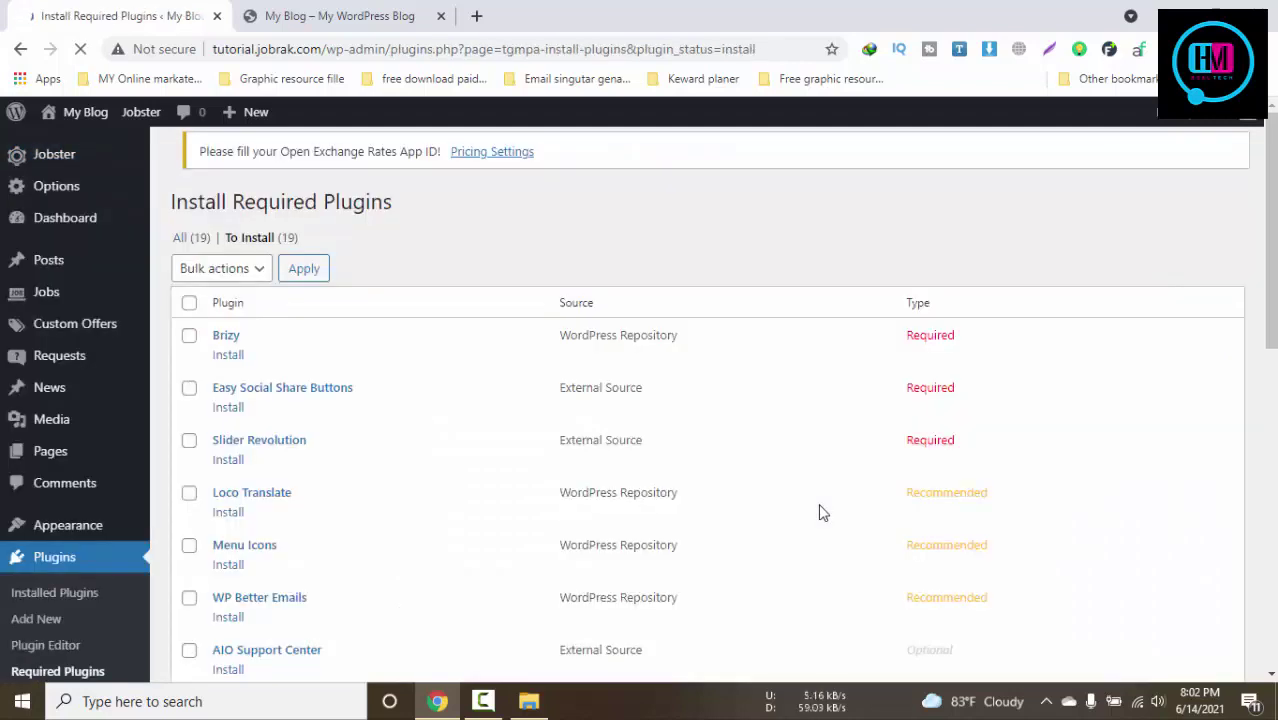
# Select all 19 plugins and apply the bulk Install action, starting with Brizy
pyautogui.click(190, 317)
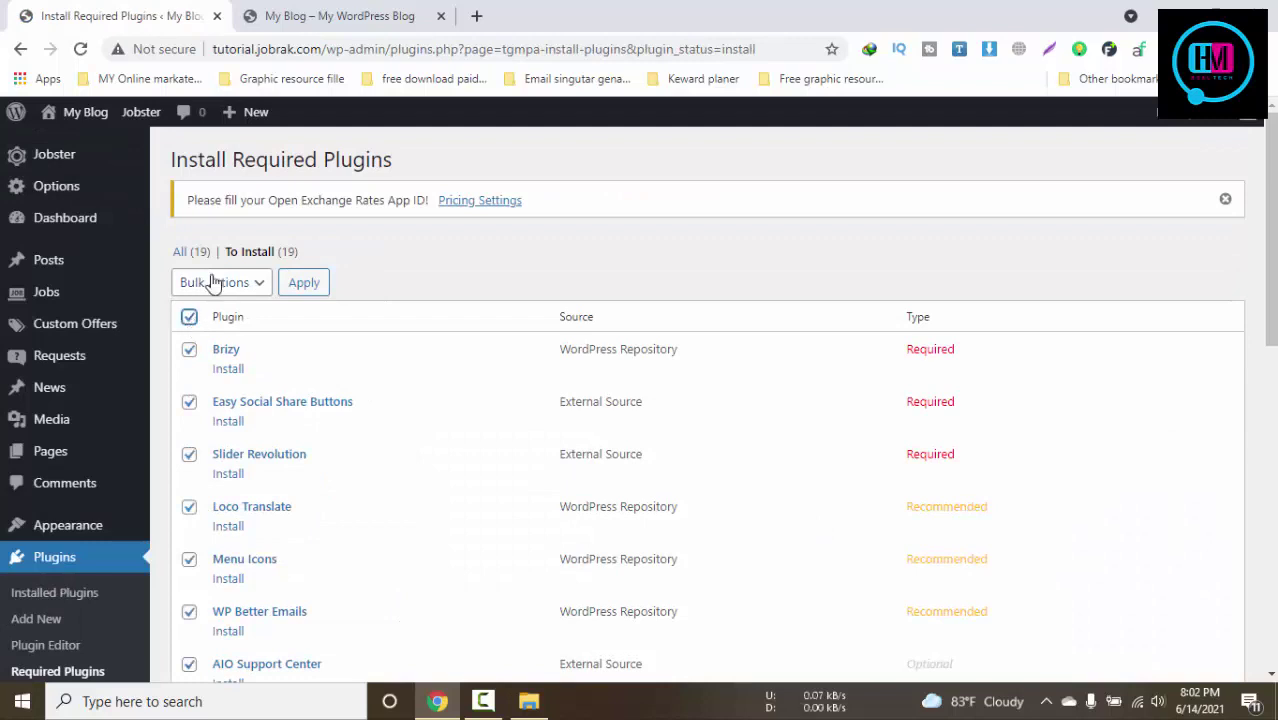
pyautogui.click(213, 283)
pyautogui.click(190, 325)
pyautogui.click(304, 283)
pyautogui.scroll(-1, 306, 302)
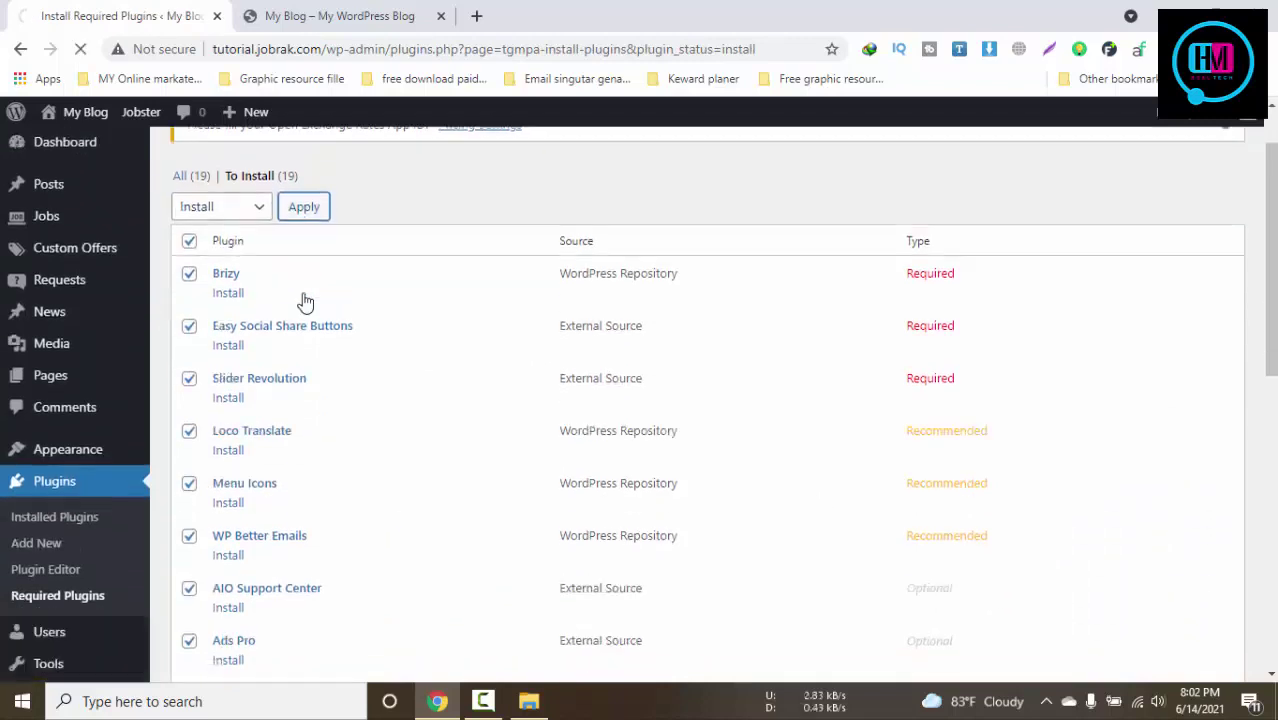
pyautogui.scroll(-1, 306, 302)
pyautogui.click(309, 14)
pyautogui.hotkey('ctrl', 'shift', 'Tab')
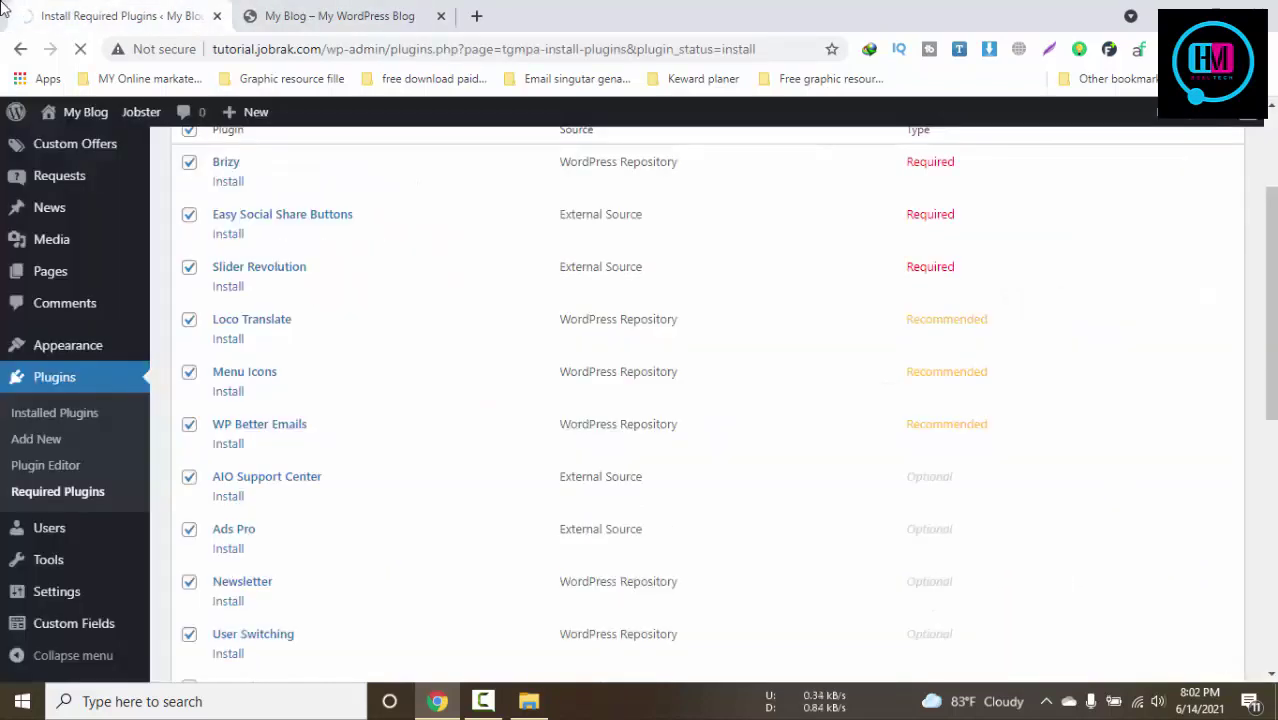
pyautogui.scroll(-5, 633, 476)
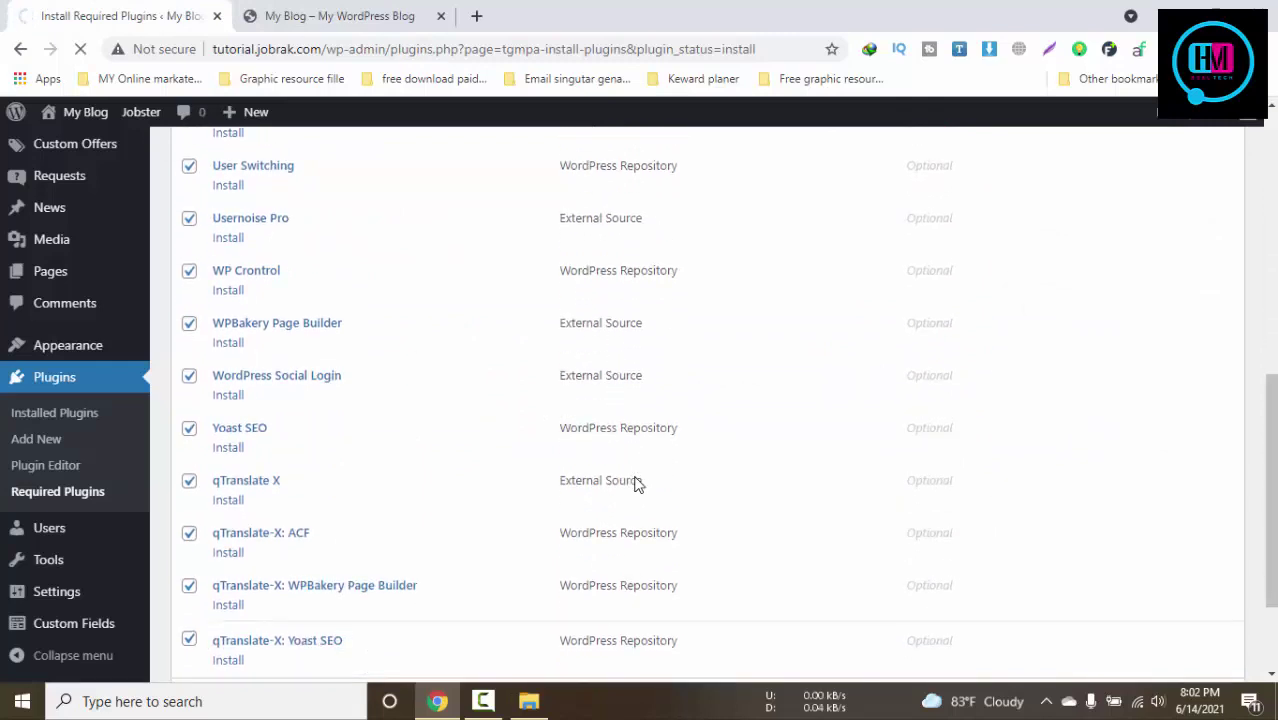
pyautogui.scroll(-1, 637, 484)
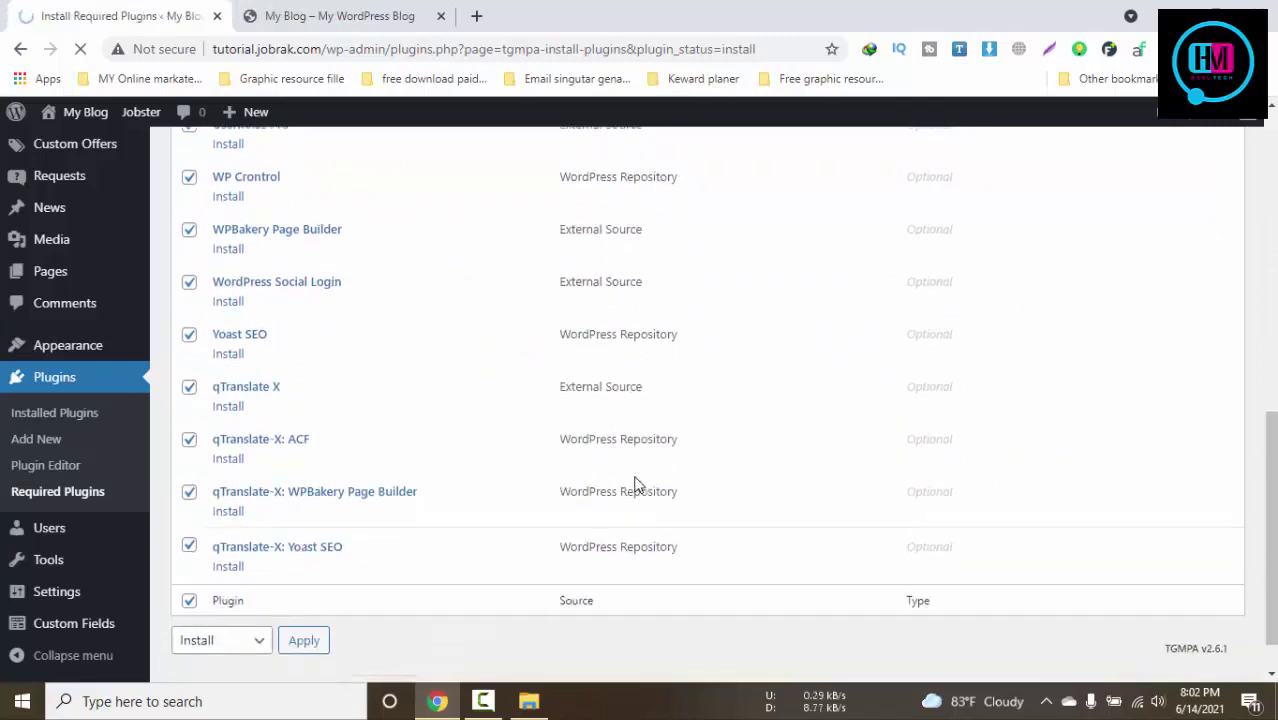
pyautogui.click(529, 701)
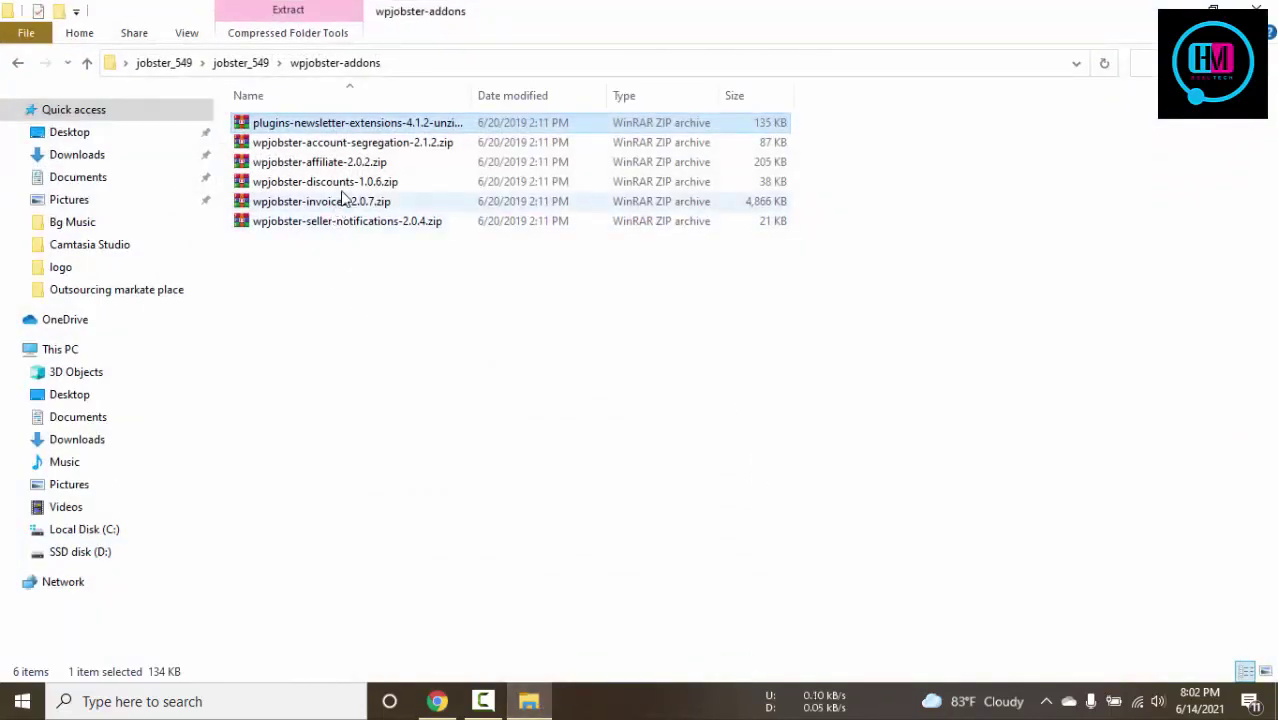
pyautogui.click(369, 144)
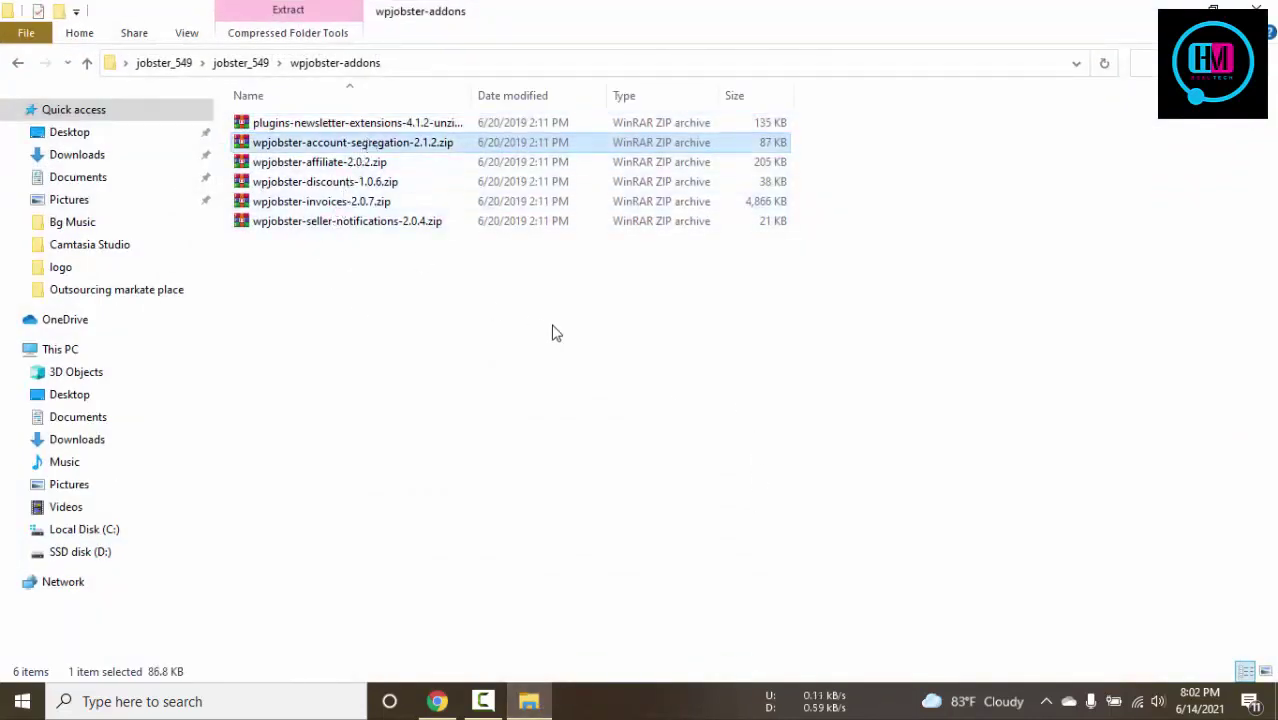
pyautogui.press('BackSpace')
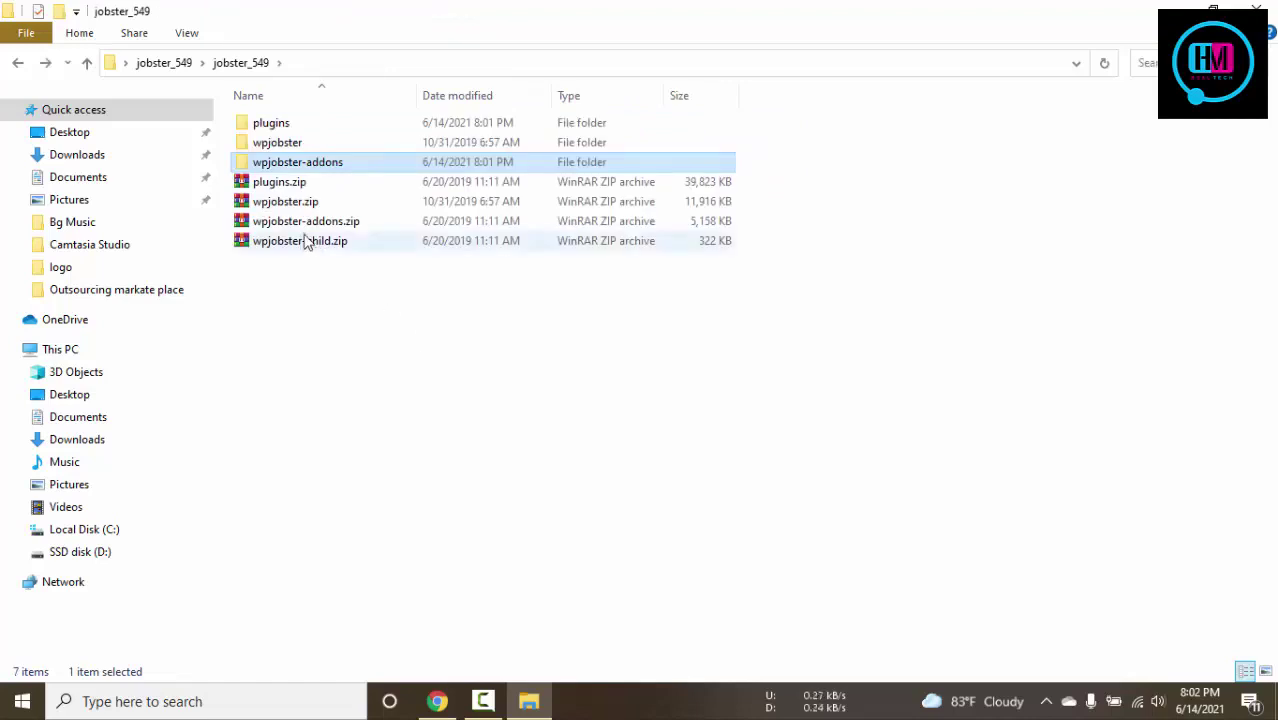
pyautogui.doubleClick(270, 123)
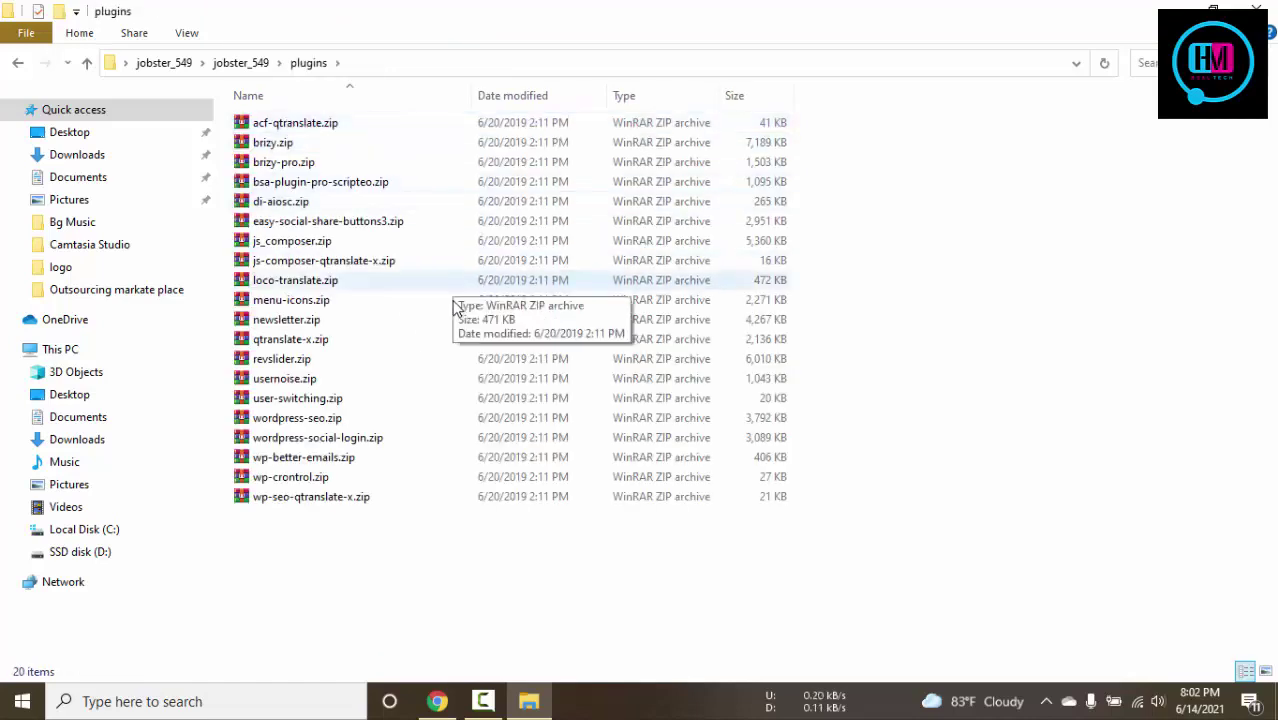
pyautogui.click(380, 400)
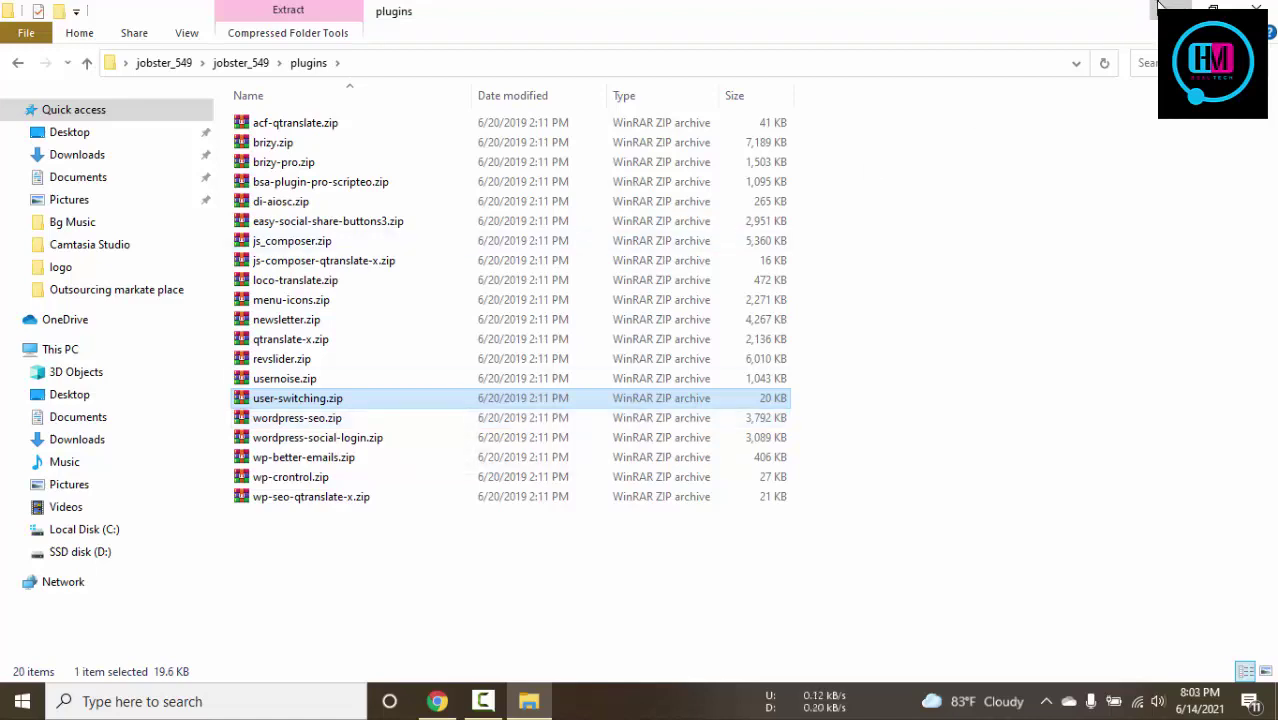
pyautogui.click(1158, 7)
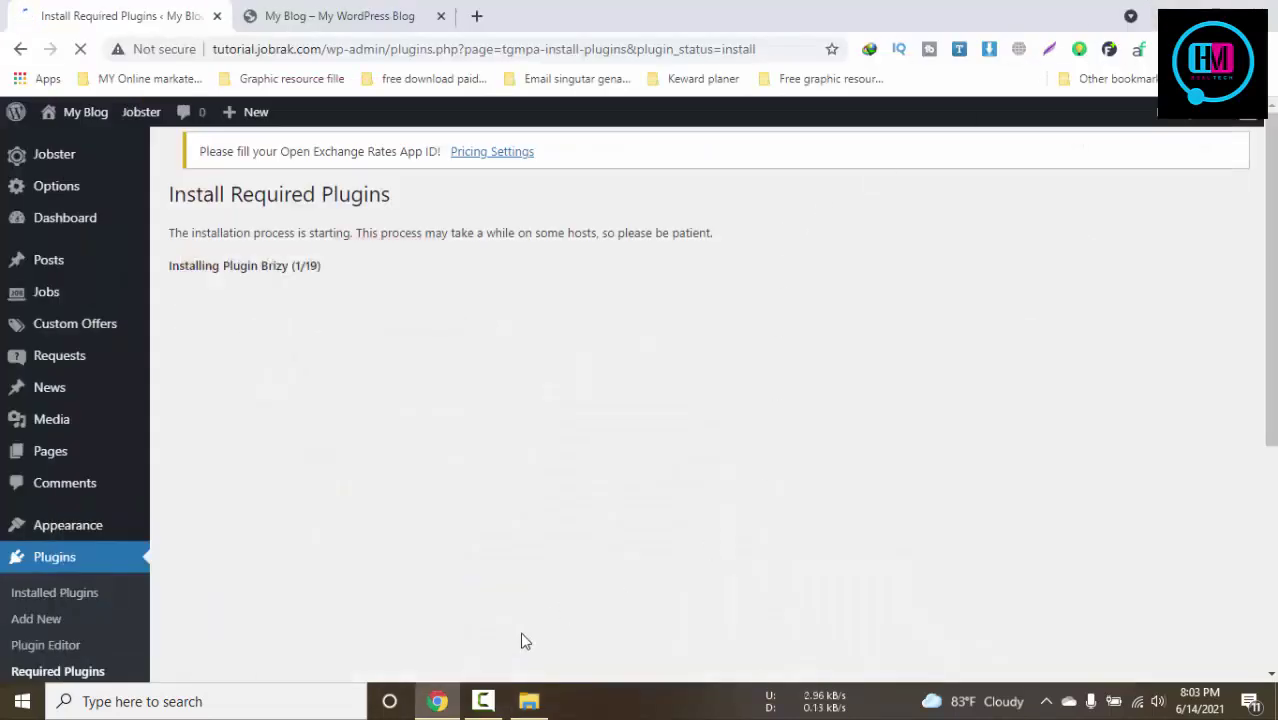
# Let all 19 installs finish and scroll the log to review the three download failures
pyautogui.click(482, 701)
pyautogui.click(1187, 615)
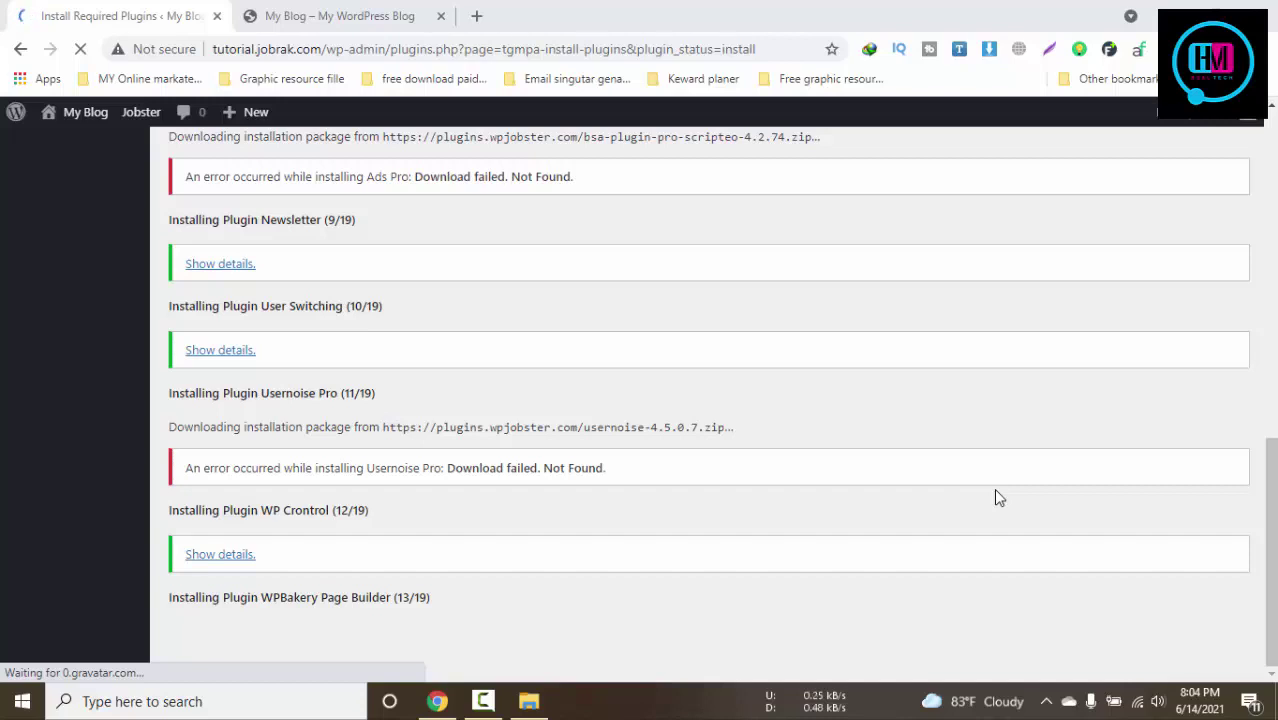
pyautogui.scroll(-1, 995, 495)
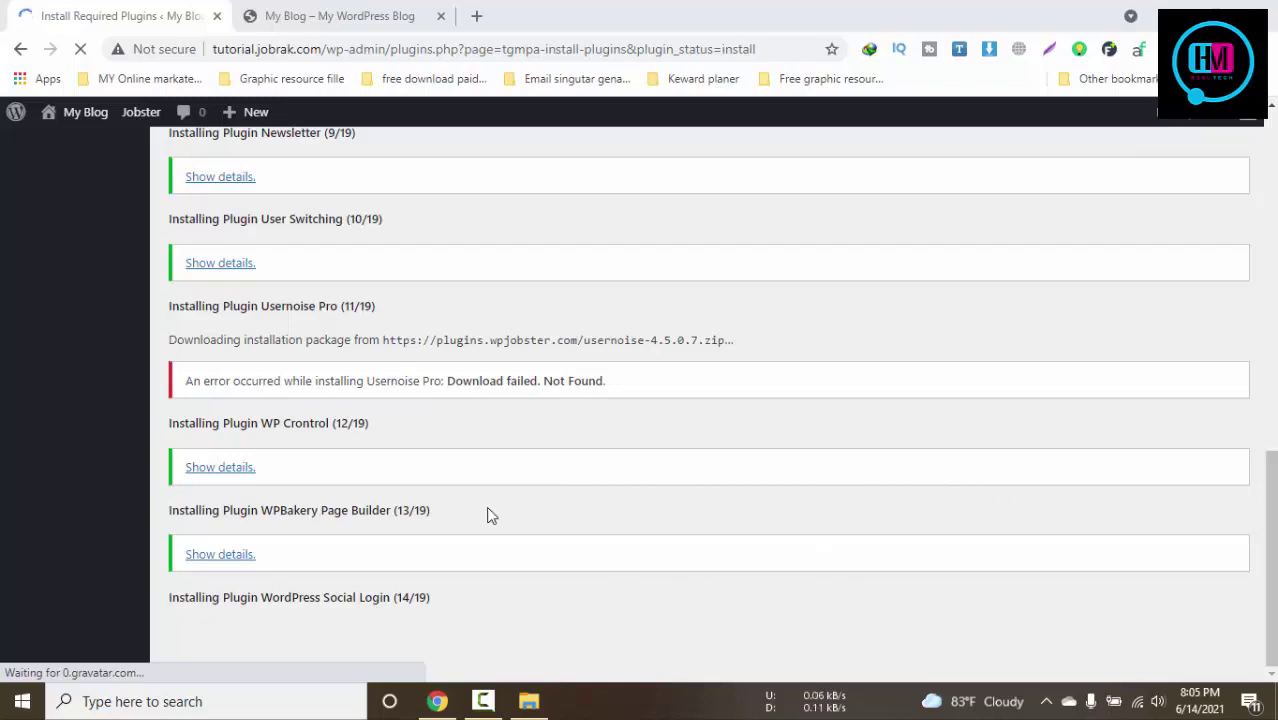
pyautogui.click(483, 700)
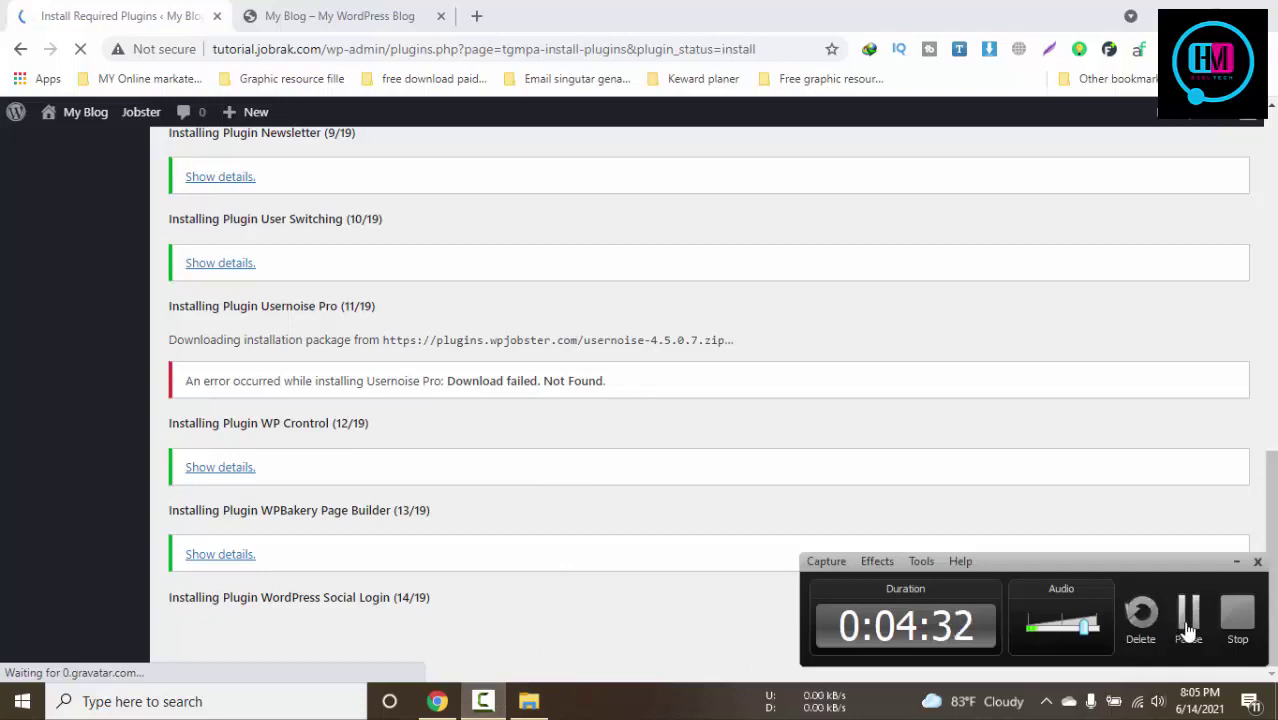
pyautogui.click(557, 494)
pyautogui.scroll(1, 555, 492)
pyautogui.scroll(-1, 530, 497)
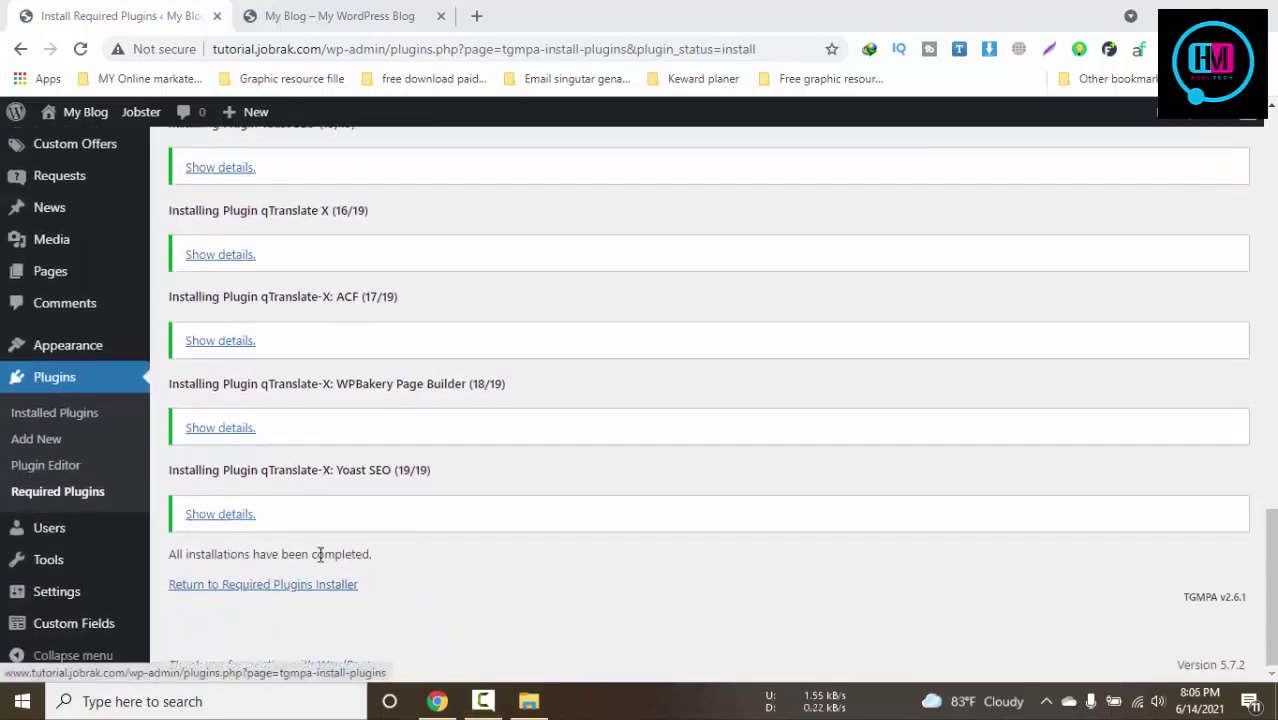
pyautogui.scroll(6, 320, 555)
pyautogui.scroll(10, 320, 555)
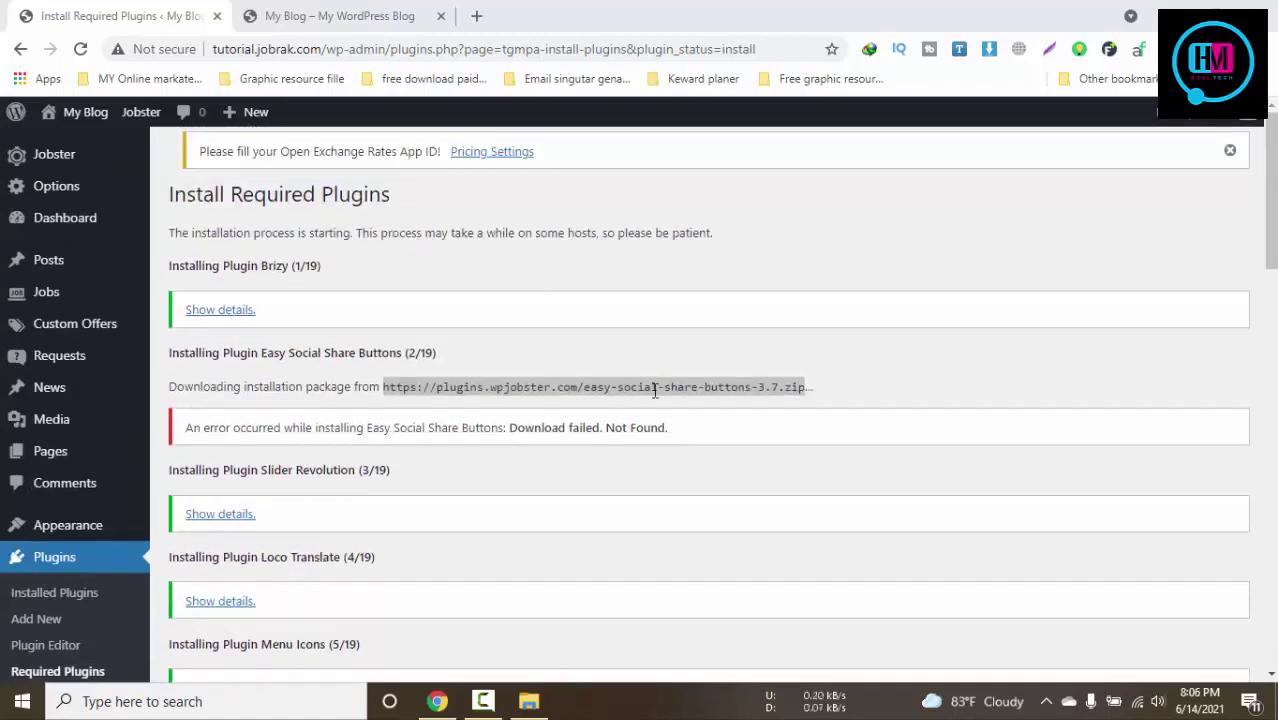
# Create a New folder inside plugins and move easy-social-share-buttons3.zip into it
pyautogui.moveTo(598, 390); pyautogui.dragTo(870, 388)
pyautogui.click(770, 491)
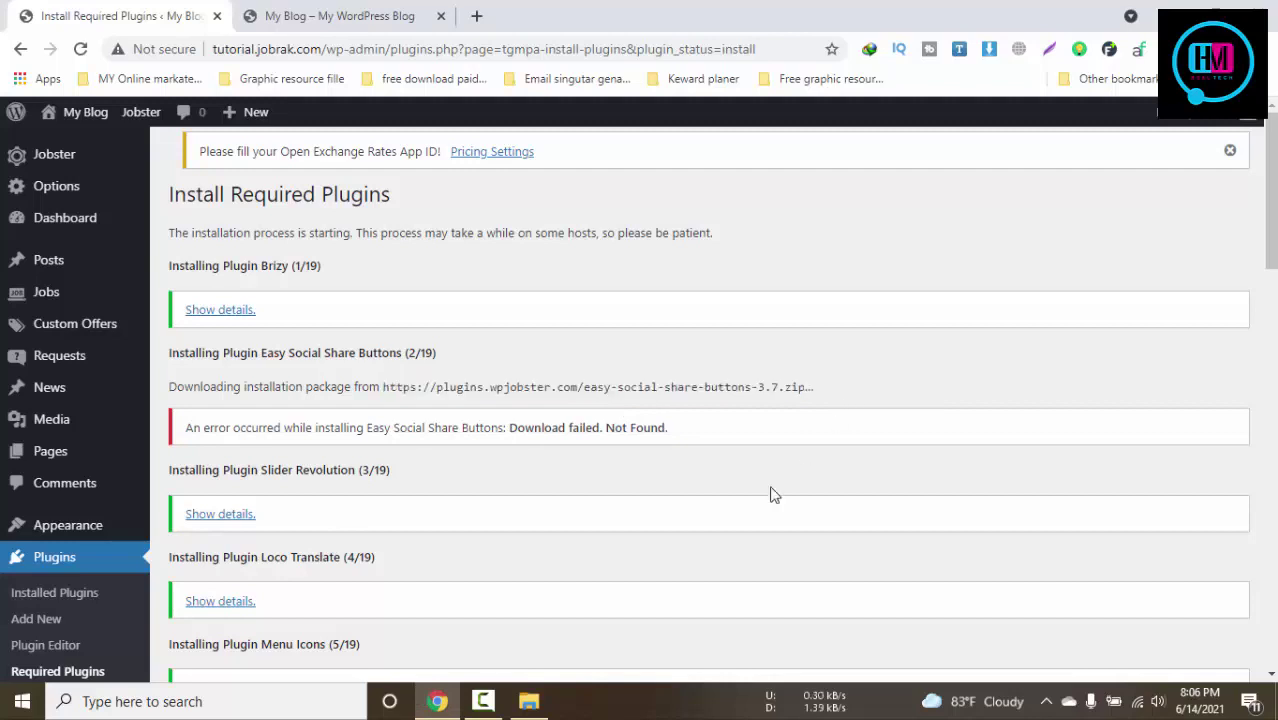
pyautogui.click(529, 701)
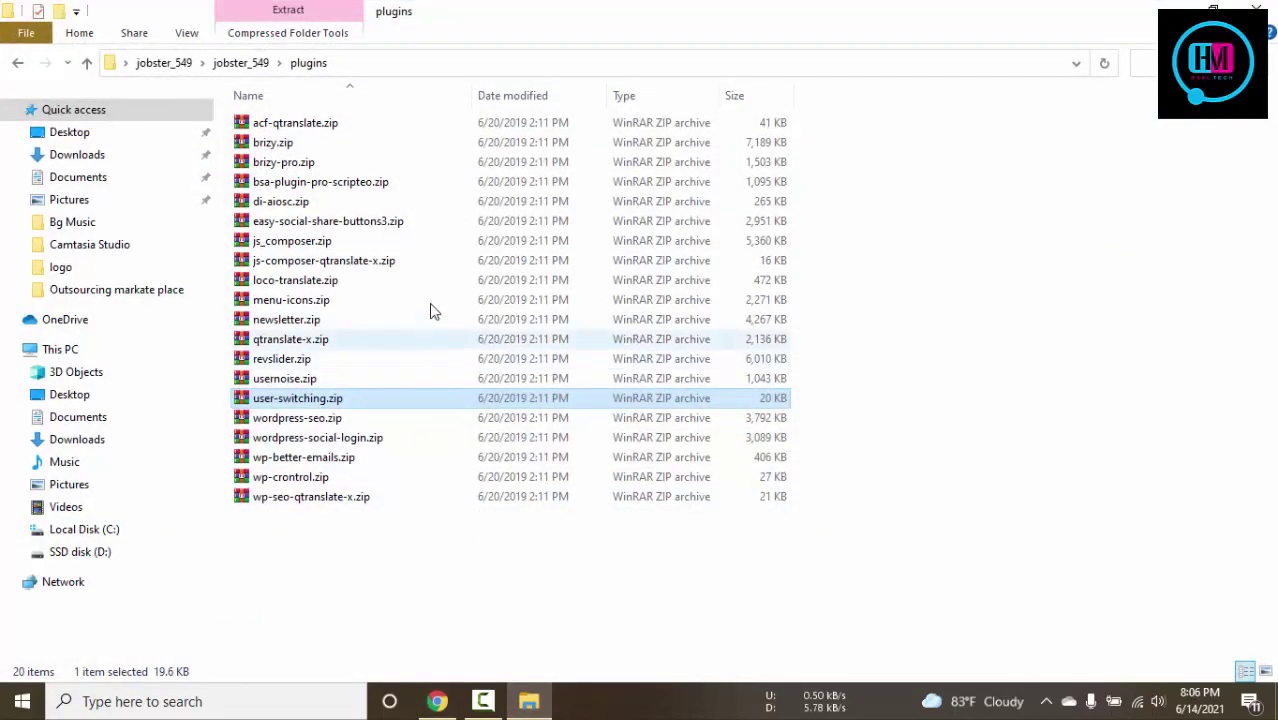
pyautogui.click(362, 224)
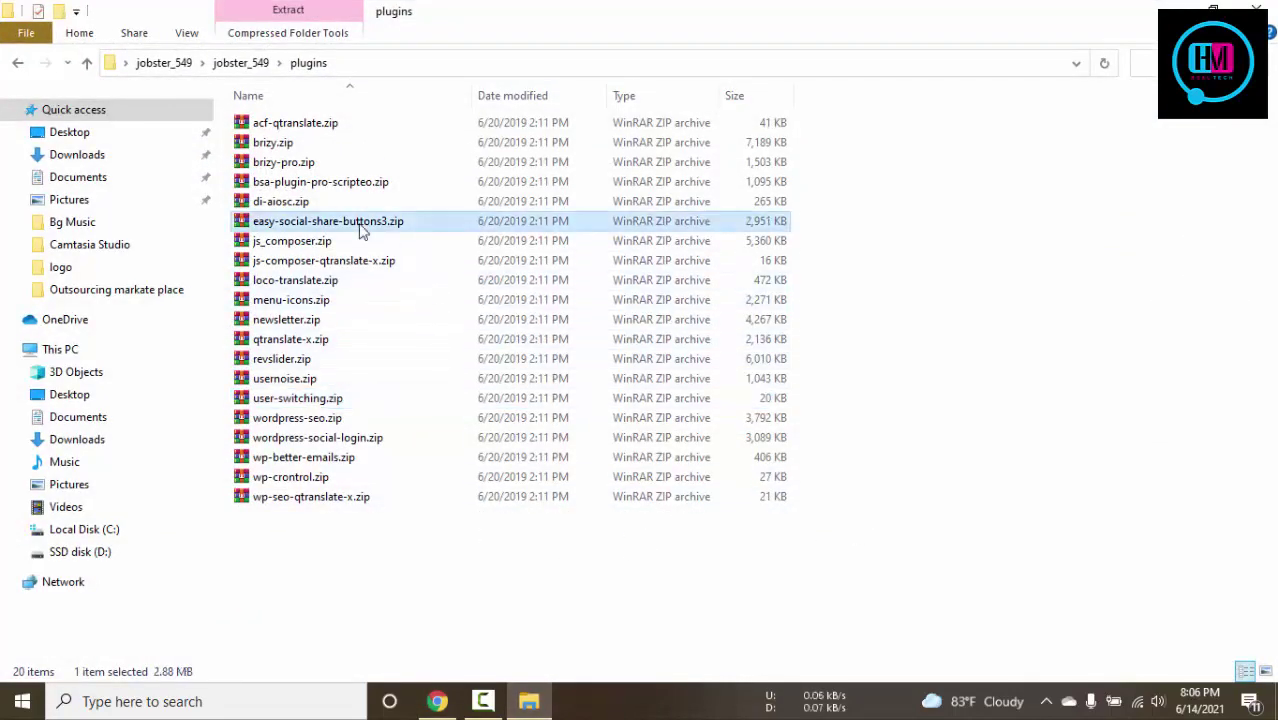
pyautogui.hotkey('ctrl', 'shift', 'n')
pyautogui.click(978, 478)
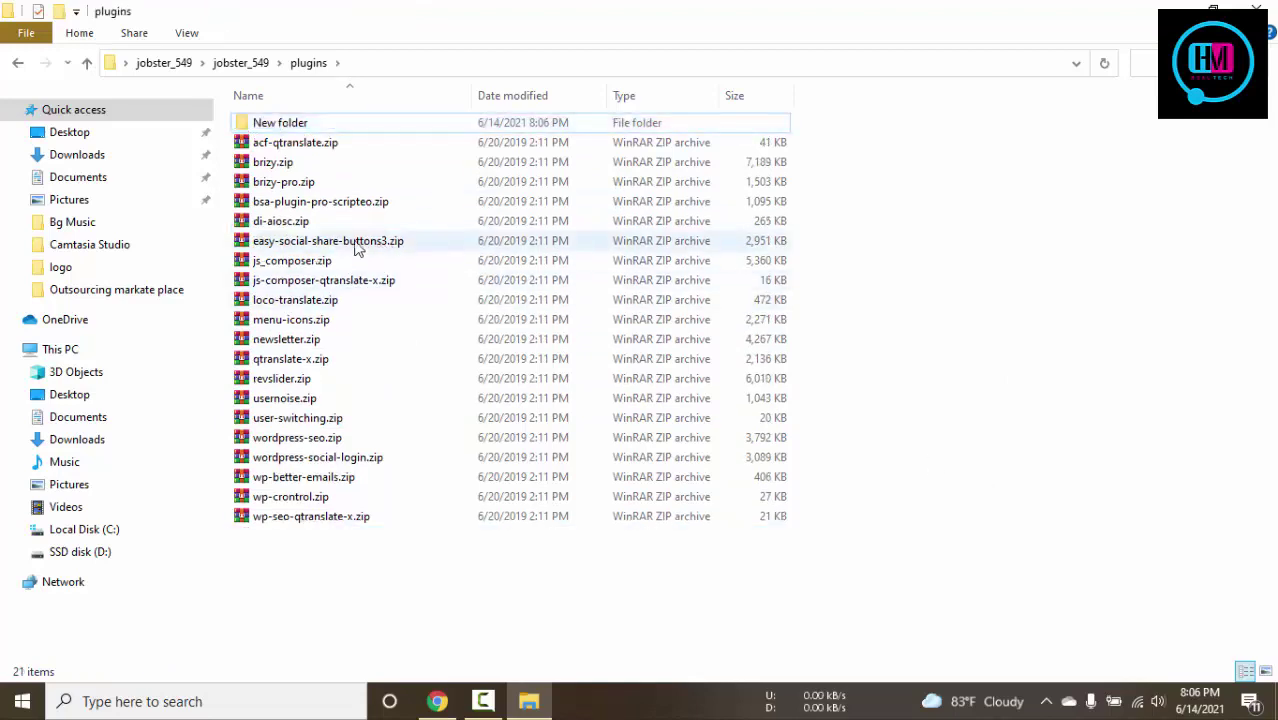
pyautogui.moveTo(358, 248); pyautogui.dragTo(384, 125)
pyautogui.moveTo(442, 15); pyautogui.dragTo(1052, 83)
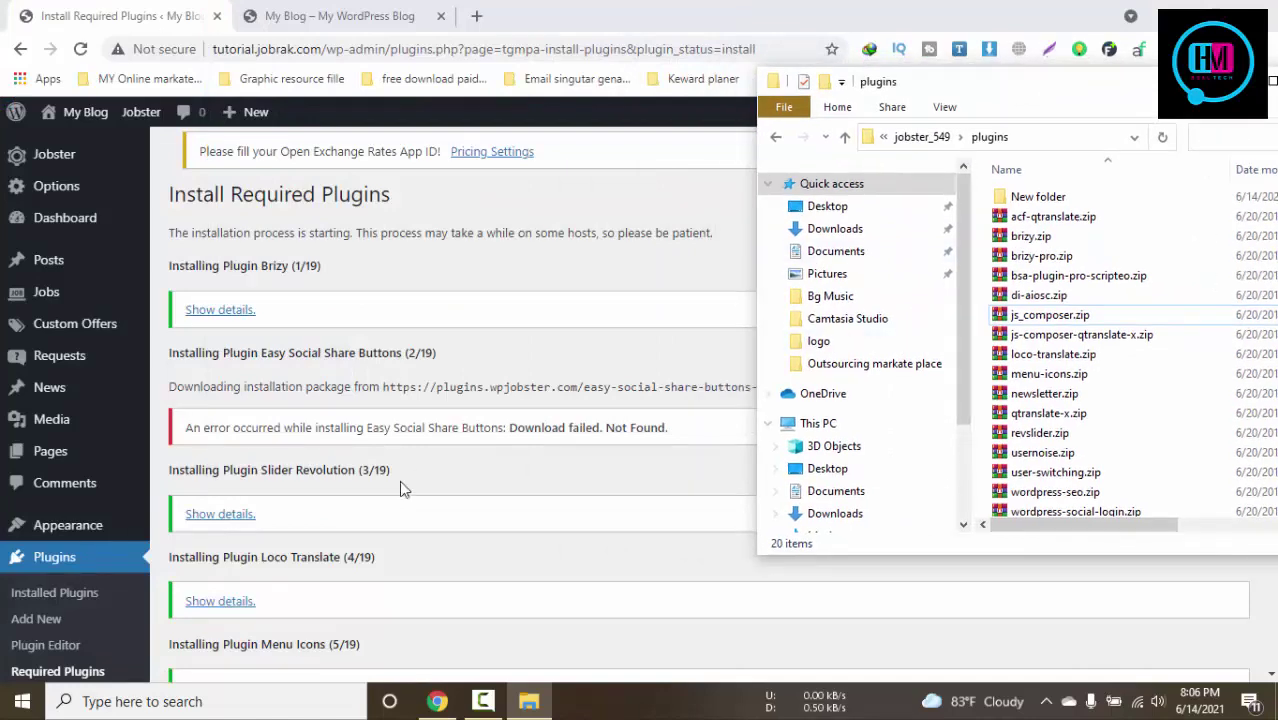
# Scroll the plugin install results down to the AIO Support Center entry
pyautogui.click(399, 481)
pyautogui.scroll(-2, 662, 455)
pyautogui.scroll(-4, 660, 457)
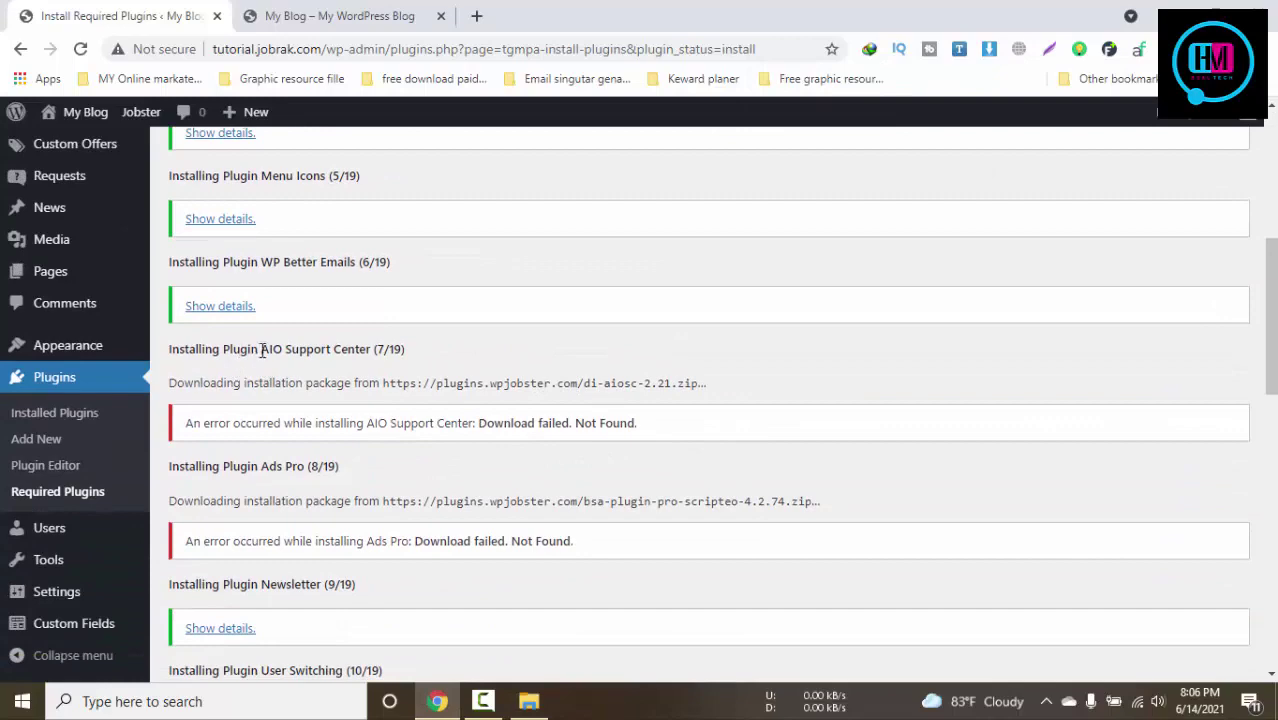
pyautogui.moveTo(262, 349); pyautogui.dragTo(369, 349)
# Centre the File Explorer window and stretch it to full screen height
pyautogui.click(529, 701)
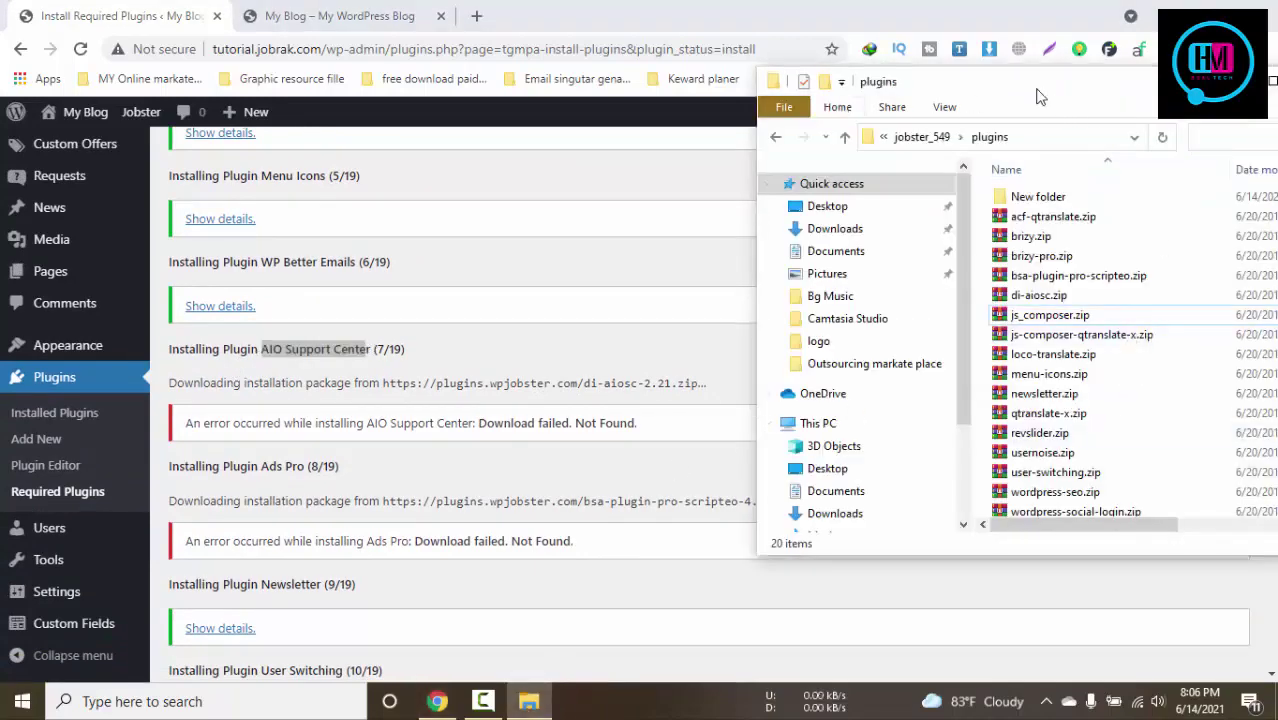
pyautogui.moveTo(1038, 96); pyautogui.dragTo(744, 106)
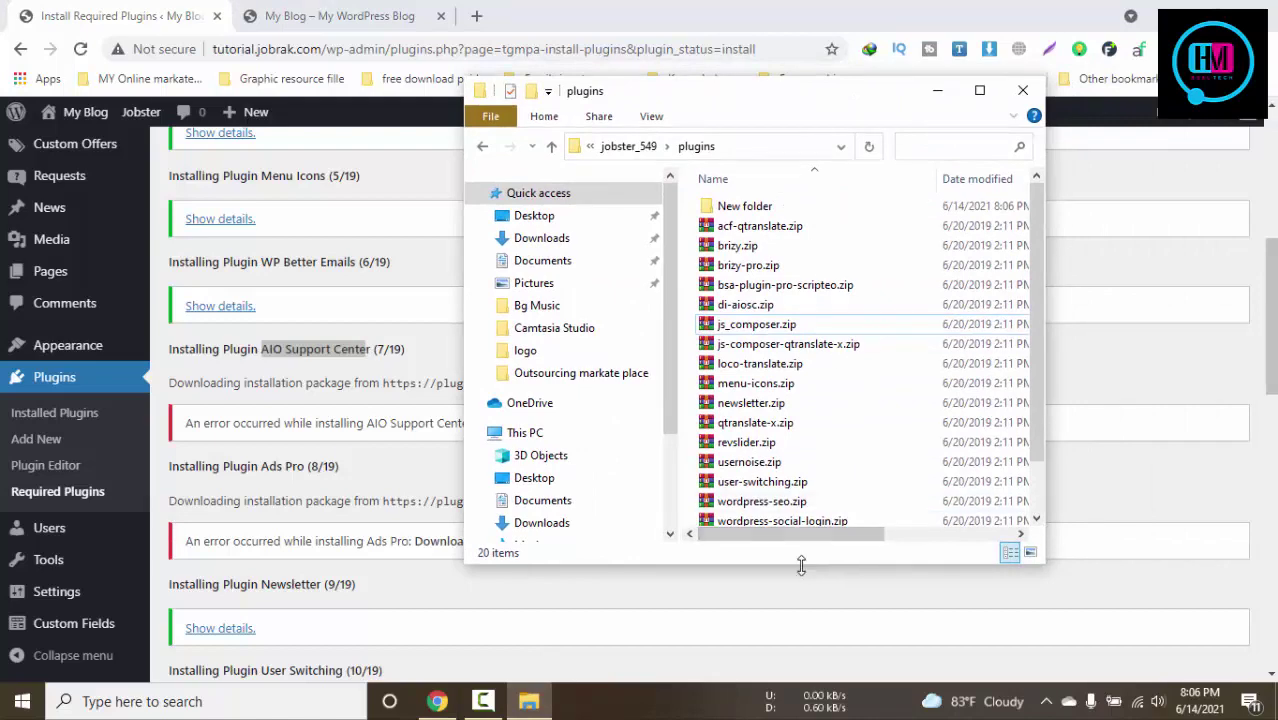
pyautogui.moveTo(801, 565); pyautogui.dragTo(812, 686)
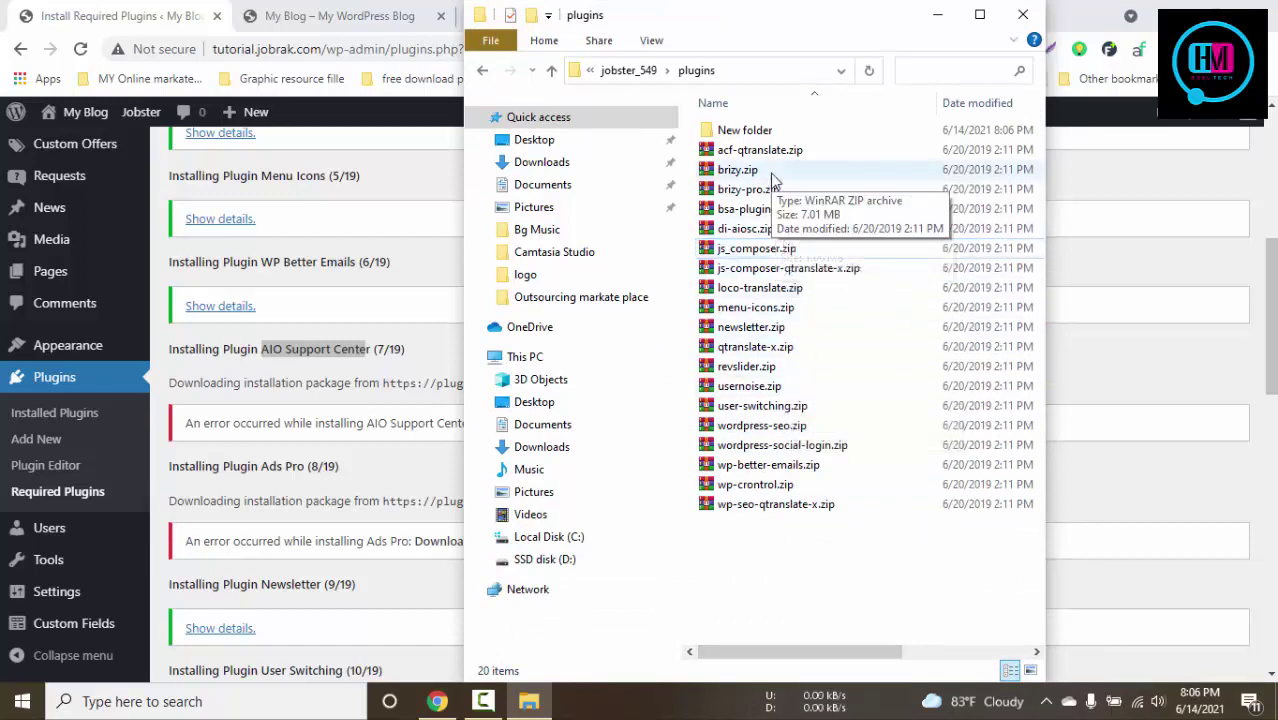
# Browse the addon zip files in wpjobster-addons, then open the plugins folder
pyautogui.press('BackSpace')
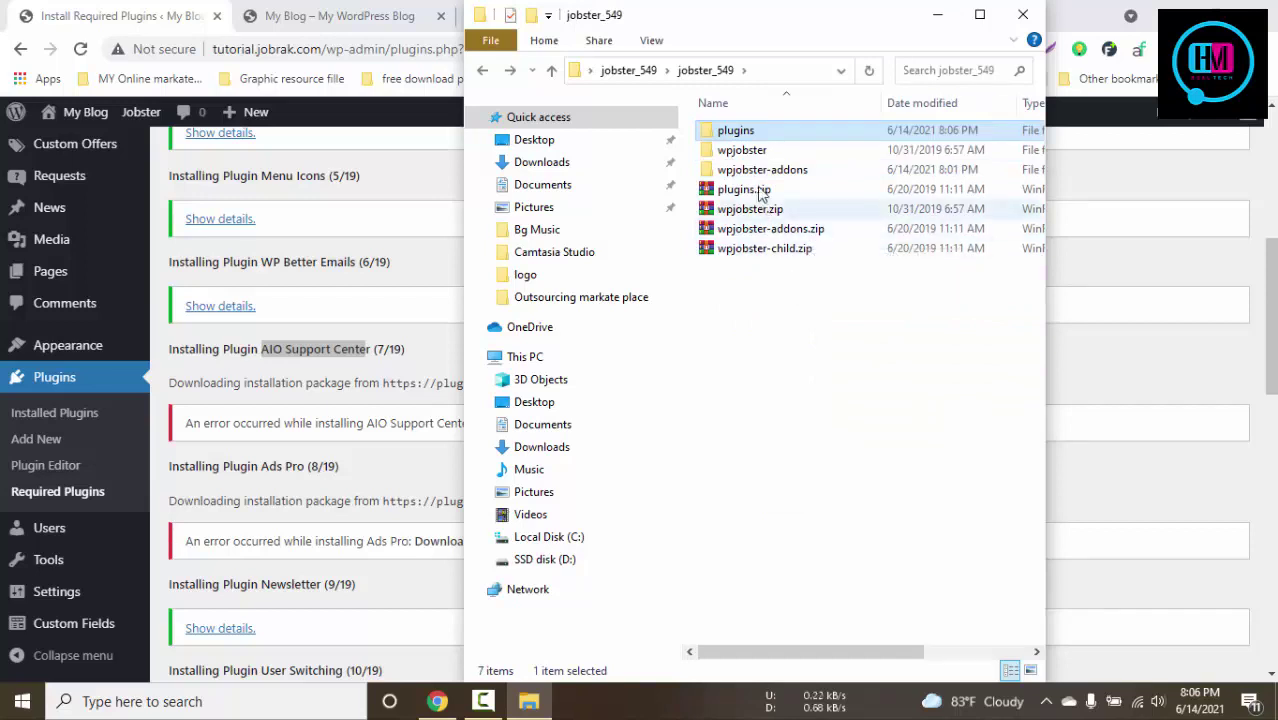
pyautogui.doubleClick(780, 170)
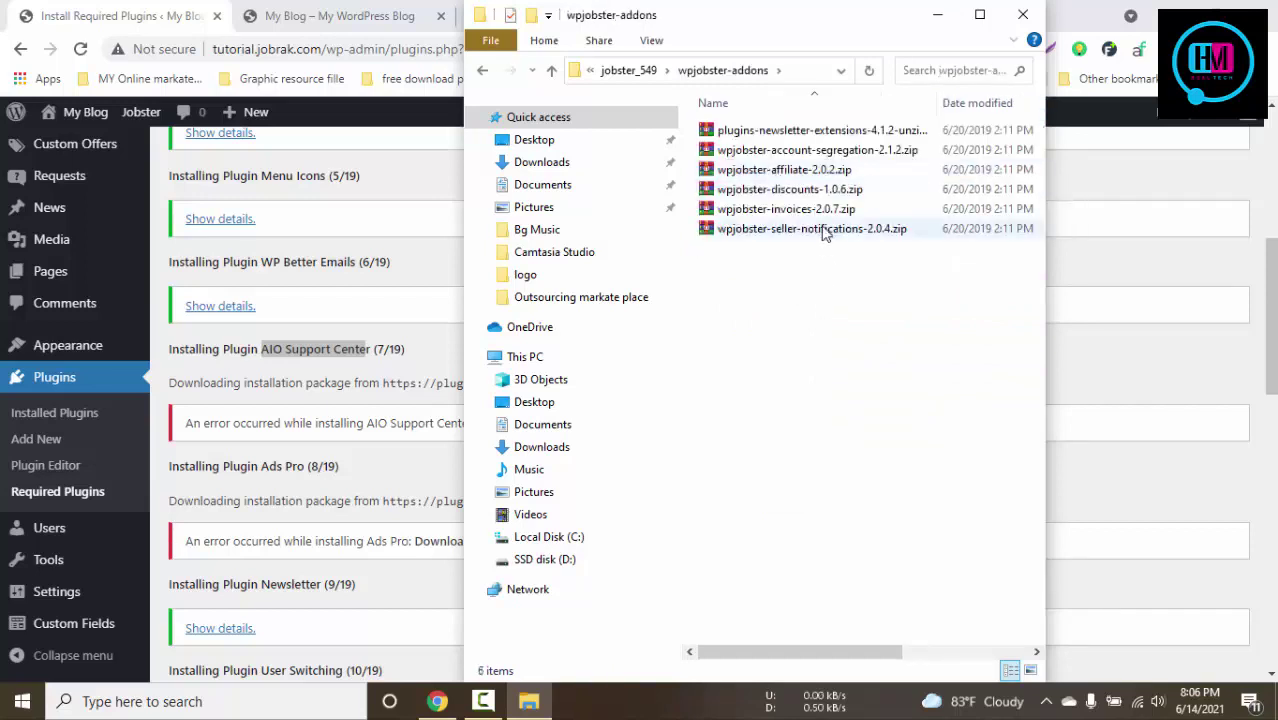
pyautogui.click(828, 150)
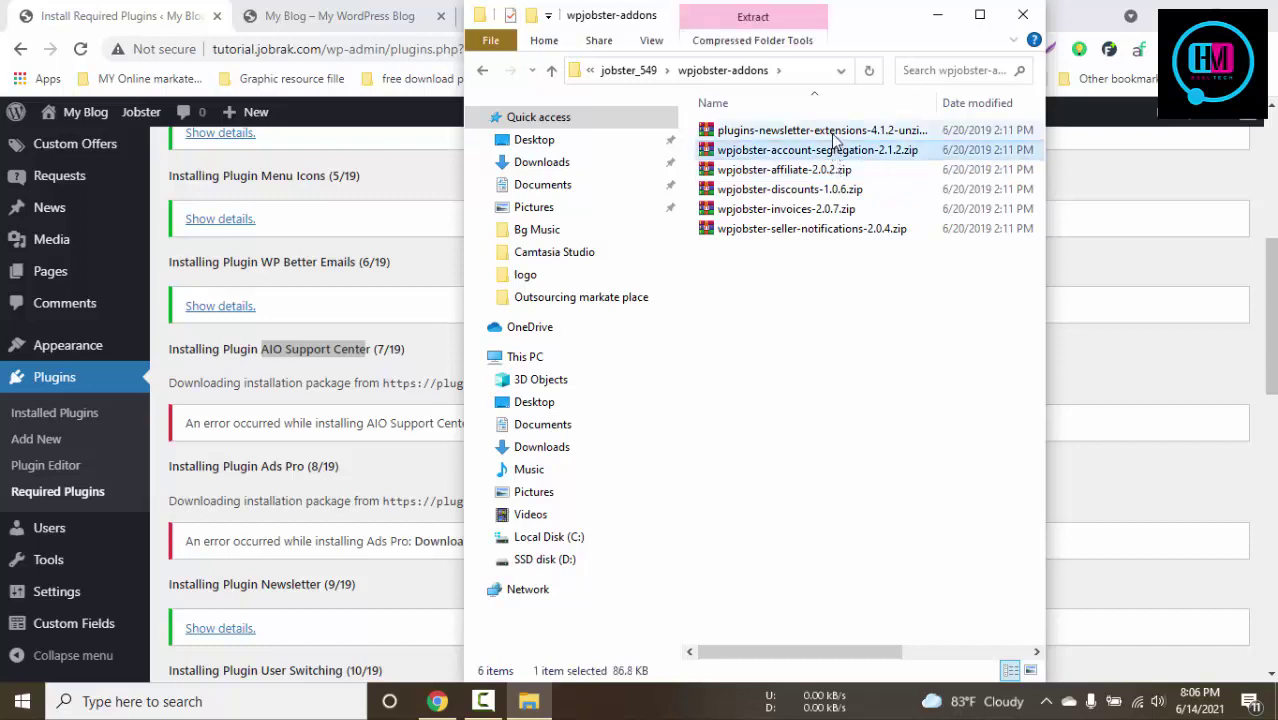
pyautogui.click(828, 131)
pyautogui.click(827, 170)
pyautogui.click(826, 209)
pyautogui.click(822, 231)
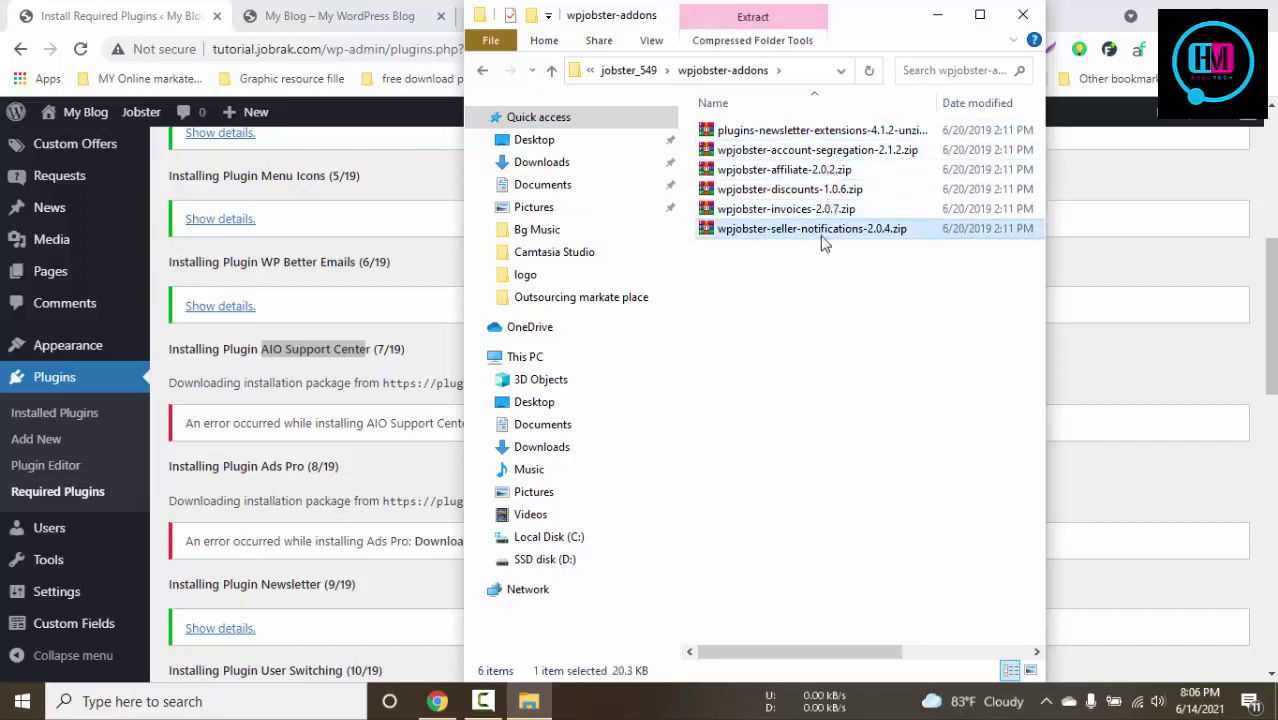
pyautogui.click(848, 328)
pyautogui.press('BackSpace')
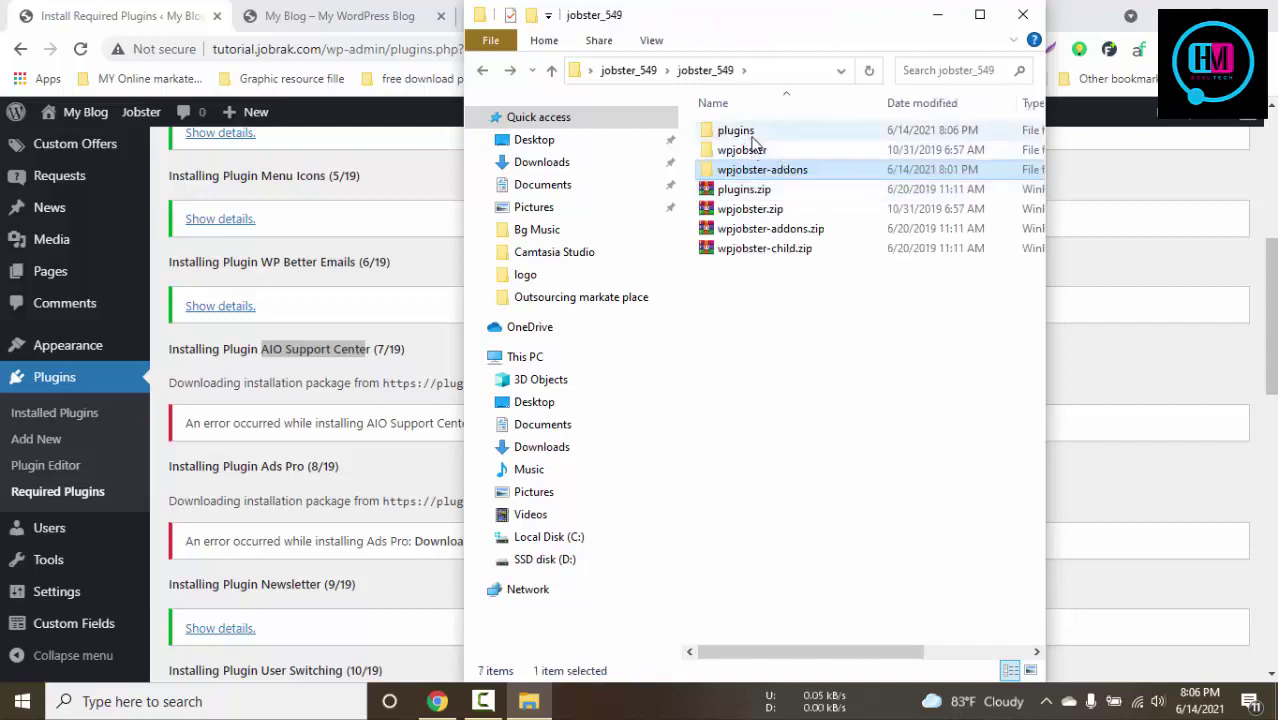
pyautogui.doubleClick(752, 130)
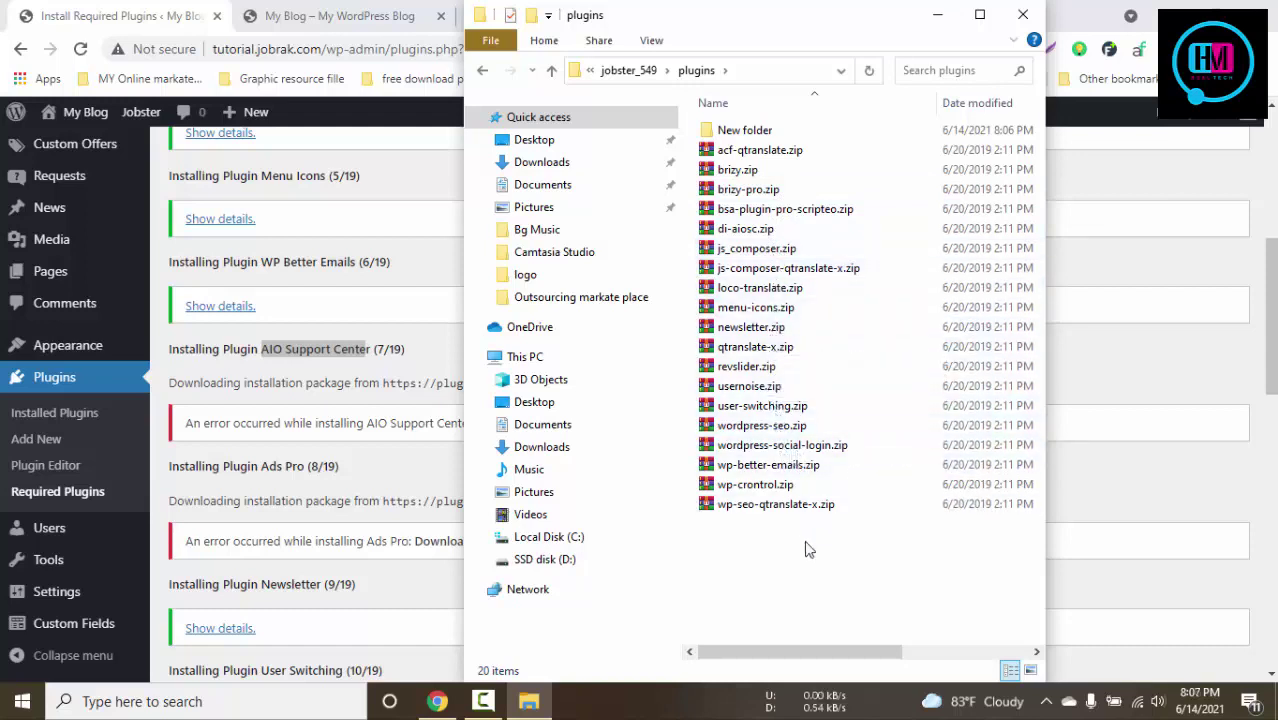
# Cut wpjobster-account-segregation-2.1.2.zip from wpjobster-addons and return to jobster_549
pyautogui.click(392, 467)
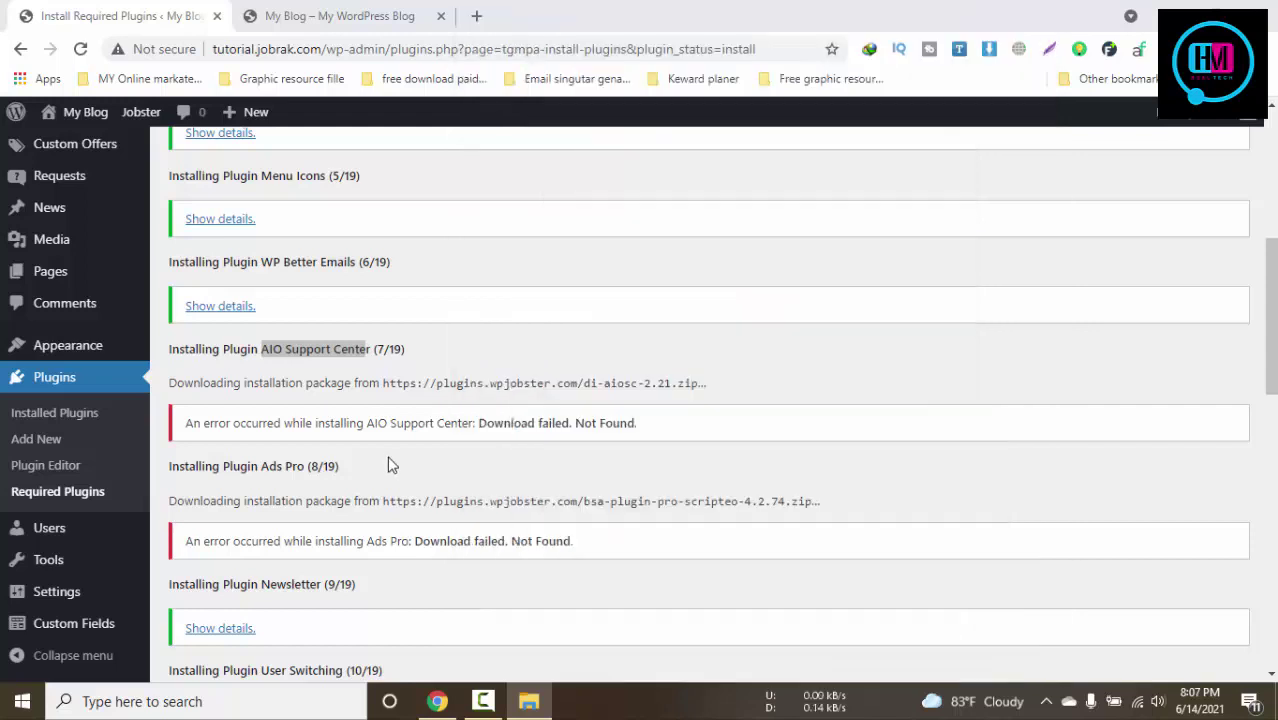
pyautogui.click(527, 700)
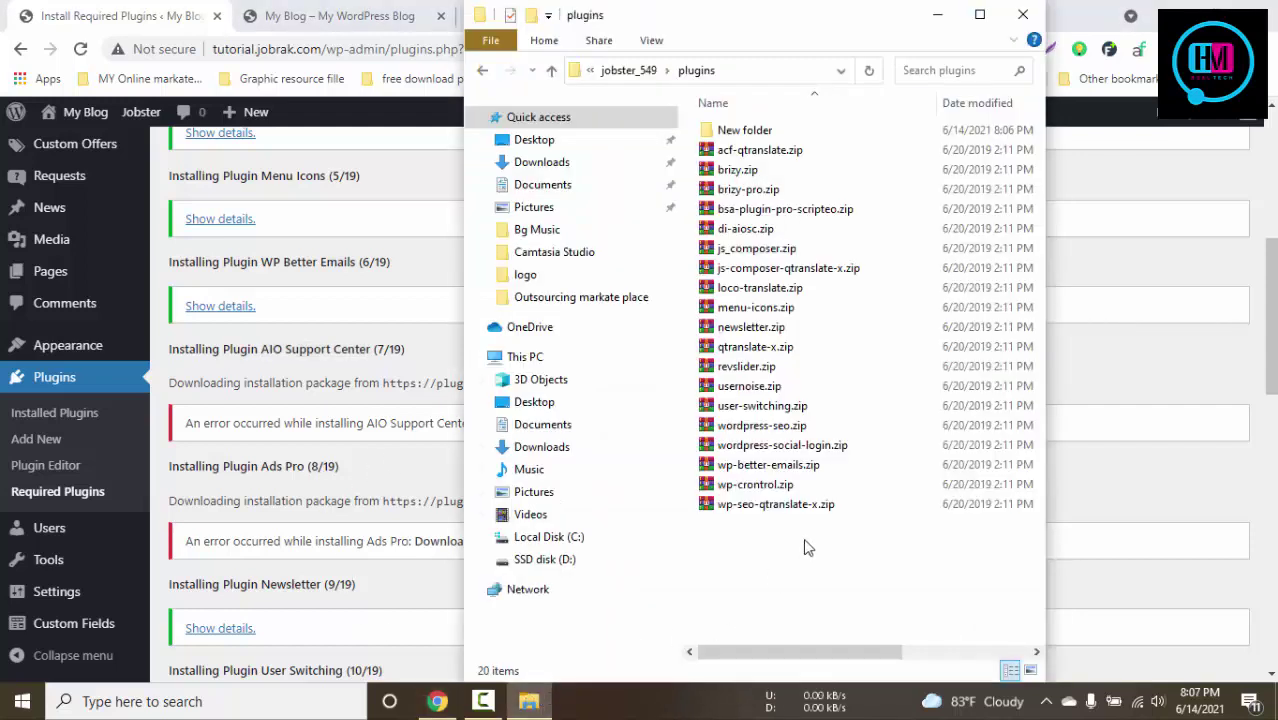
pyautogui.press('Down')
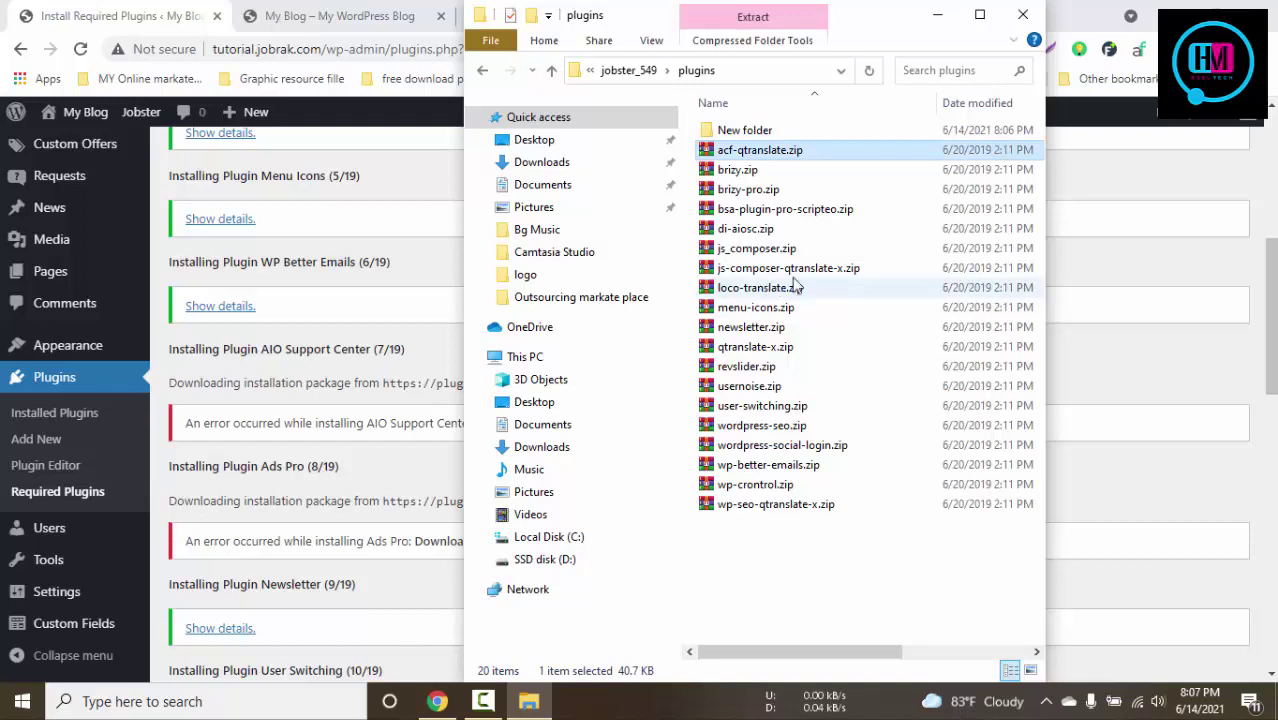
pyautogui.press('BackSpace')
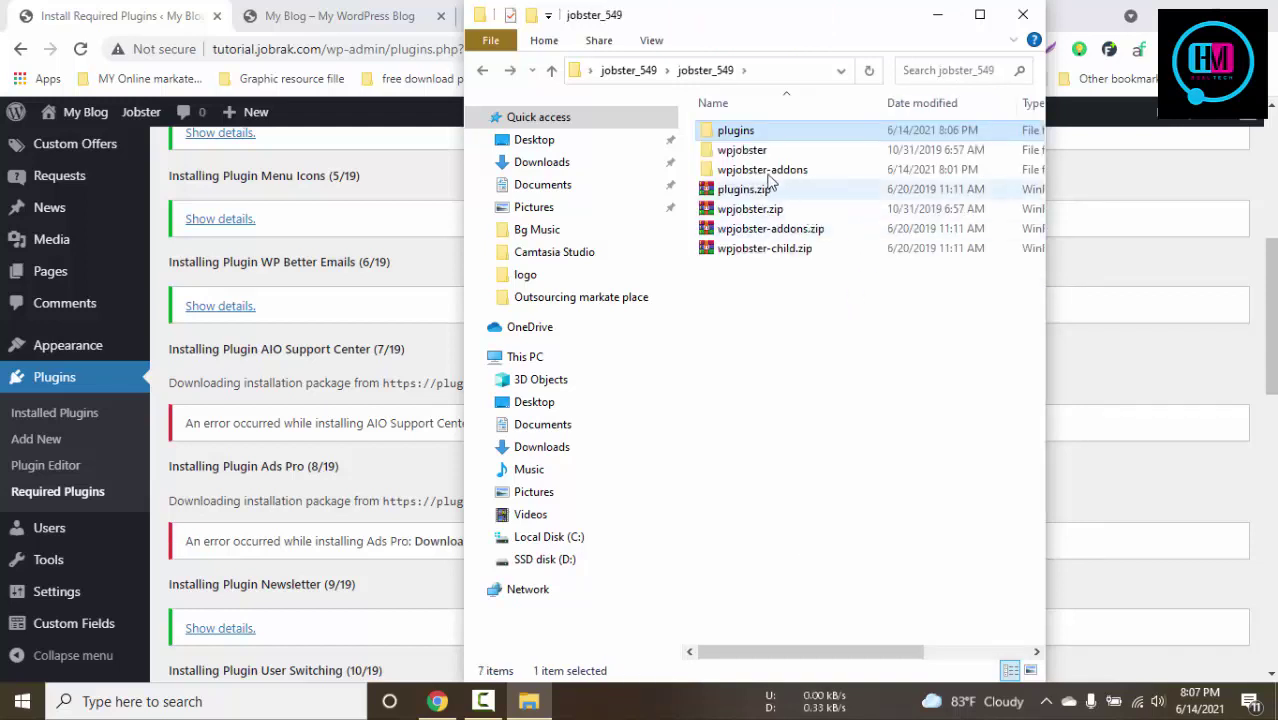
pyautogui.click(762, 157)
pyautogui.doubleClick(763, 168)
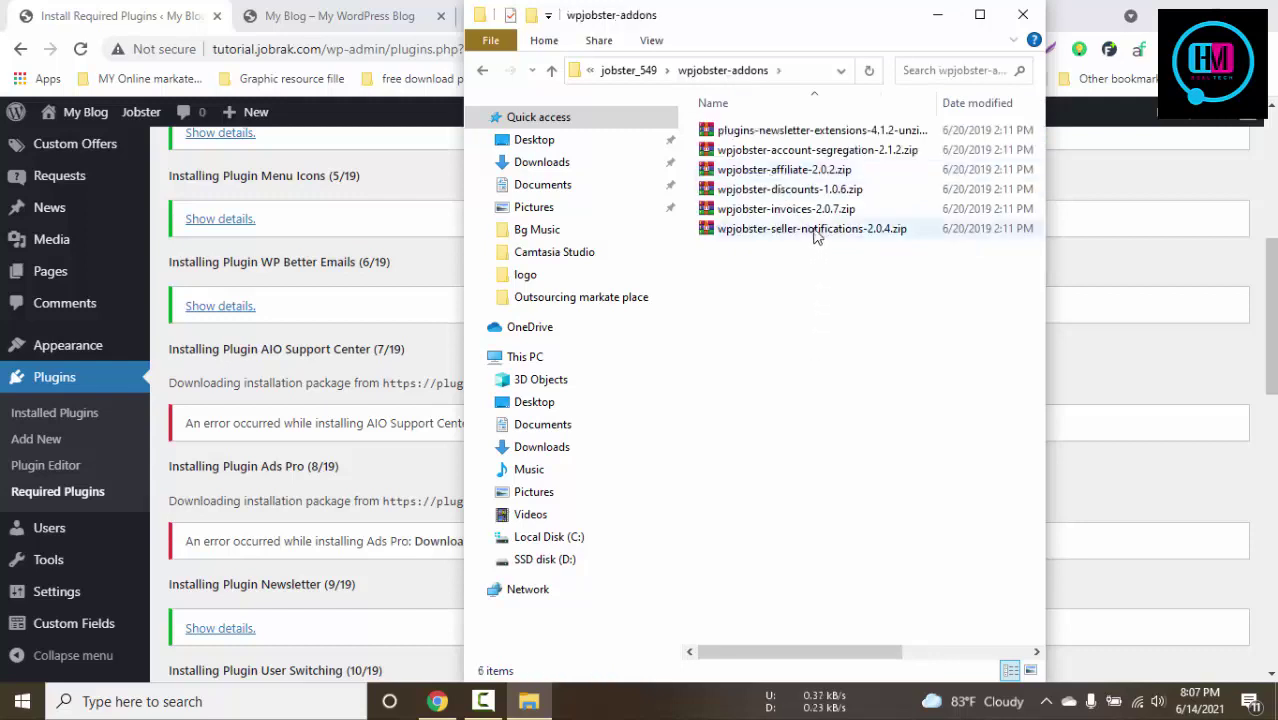
pyautogui.click(821, 156)
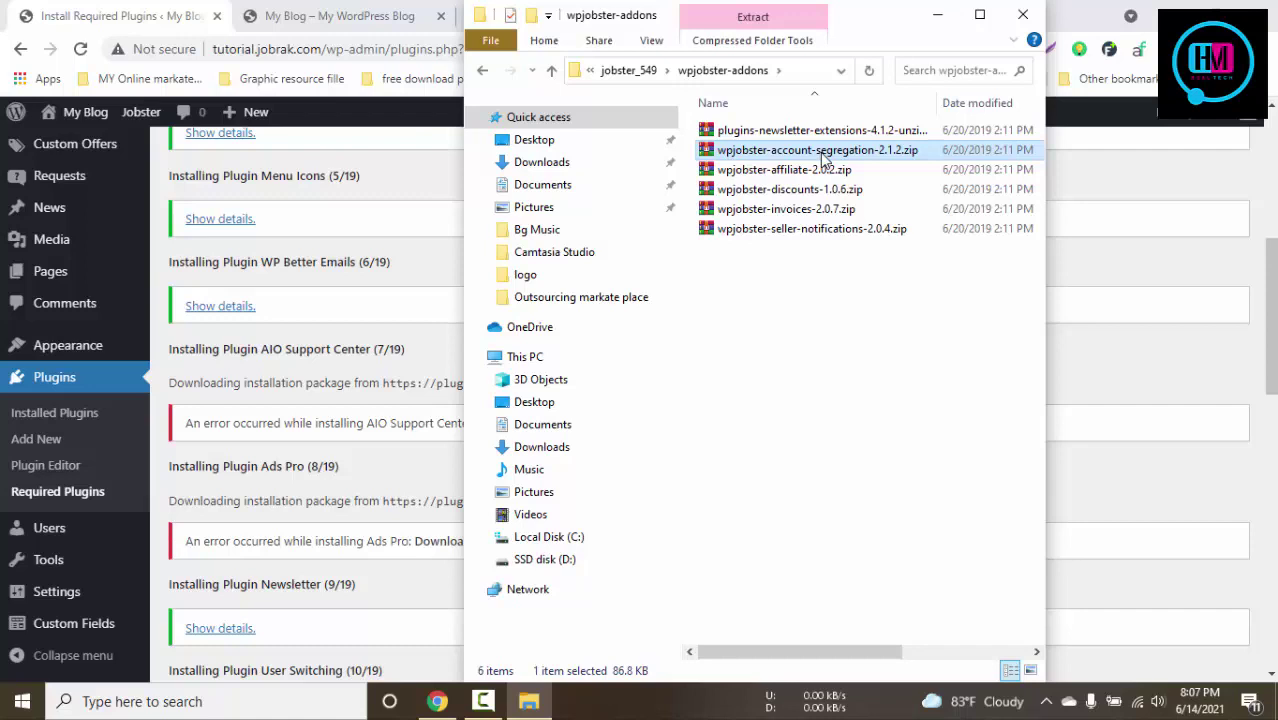
pyautogui.click(822, 376)
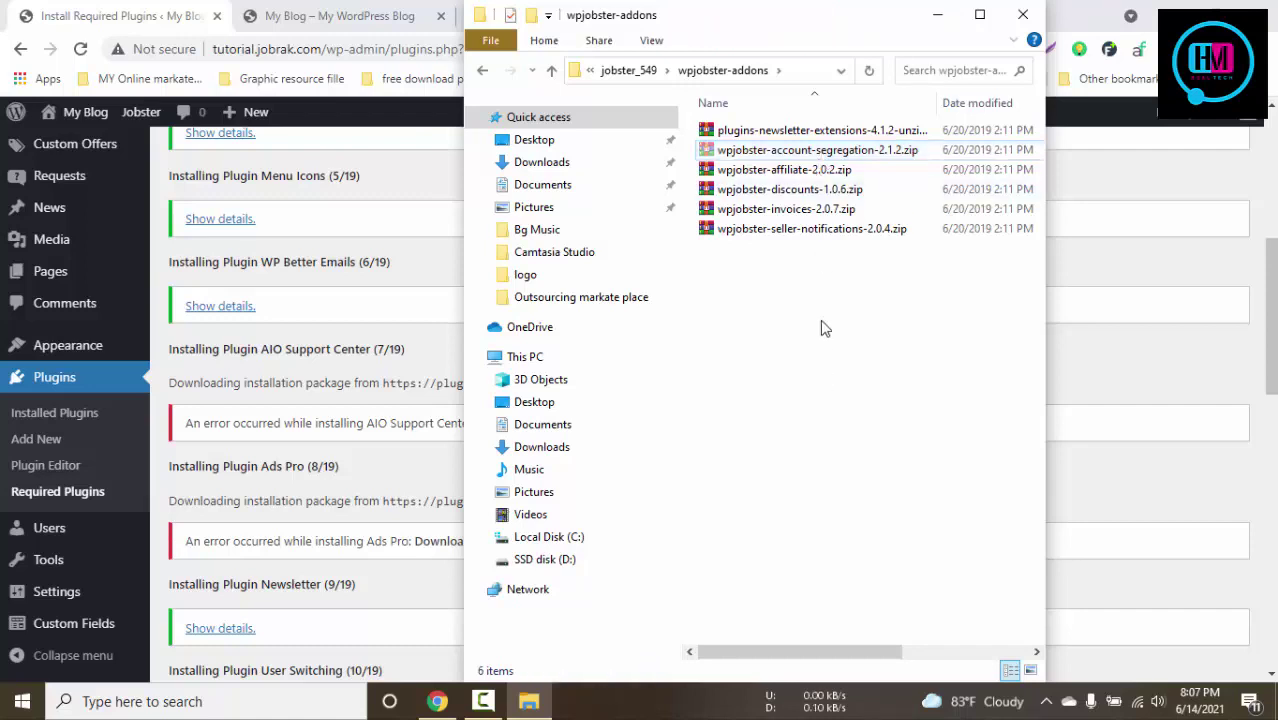
pyautogui.press('BackSpace')
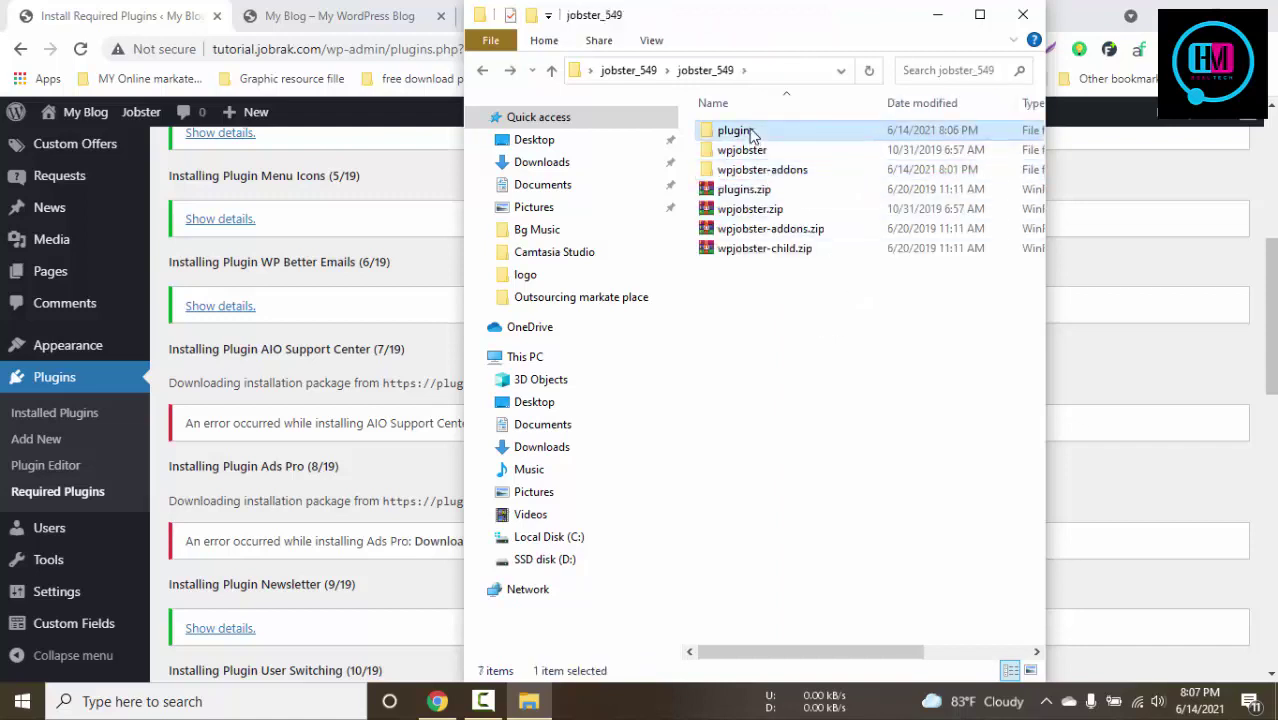
# Paste wpjobster-account-segregation-2.1.2.zip into the New folder inside plugins
pyautogui.doubleClick(747, 129)
pyautogui.doubleClick(759, 137)
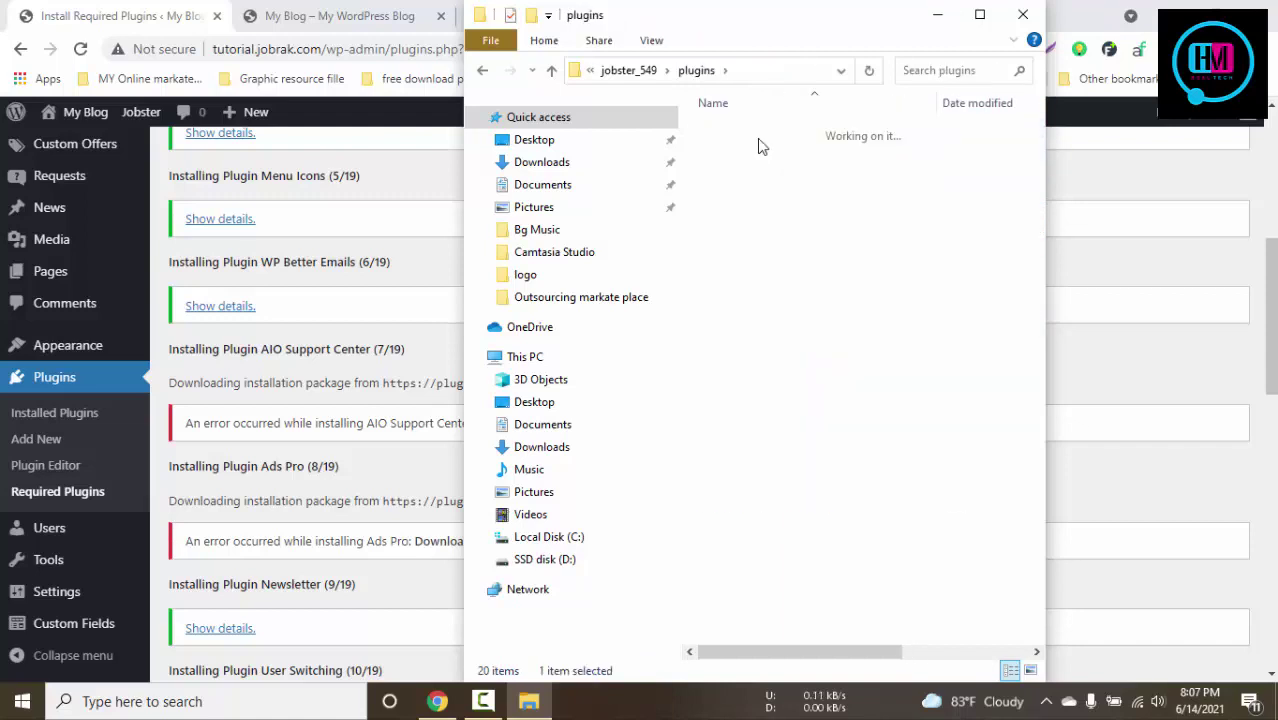
pyautogui.hotkey('ctrl', 'v')
pyautogui.click(819, 320)
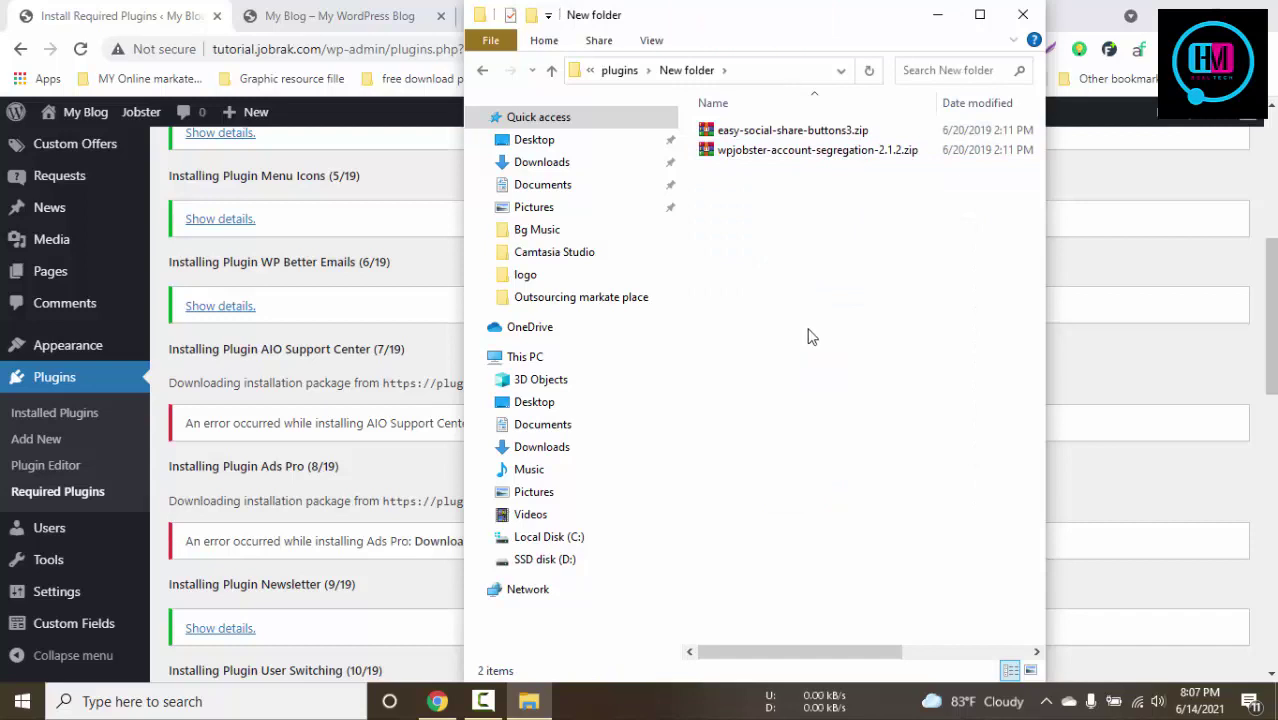
# Move usernoise.zip from plugins into New folder
pyautogui.click(360, 497)
pyautogui.scroll(-3, 513, 479)
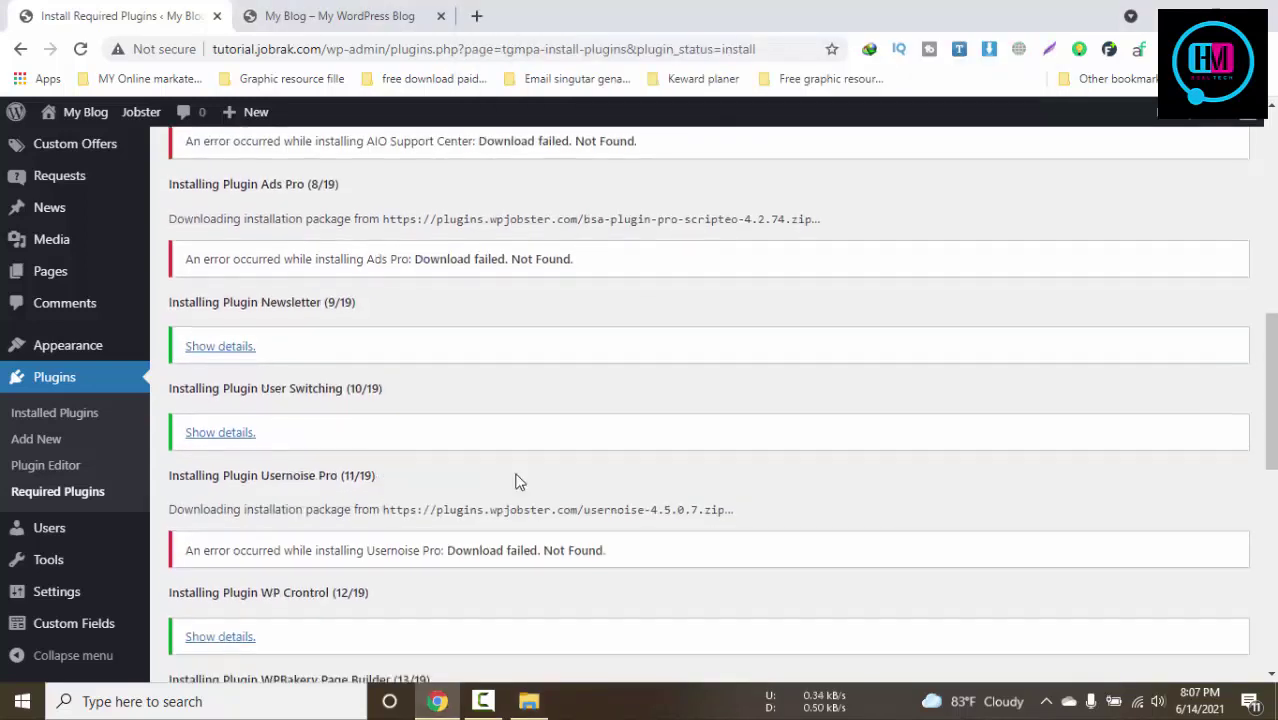
pyautogui.scroll(-1, 518, 482)
pyautogui.click(529, 701)
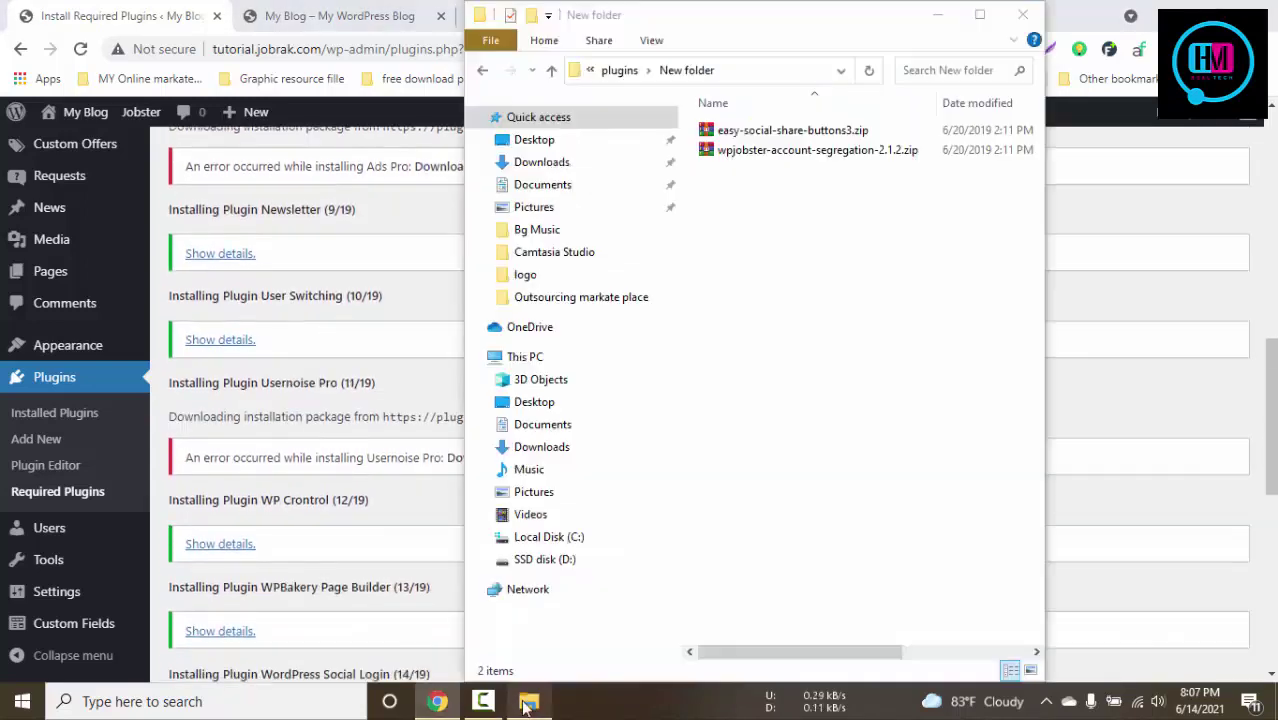
pyautogui.press('BackSpace')
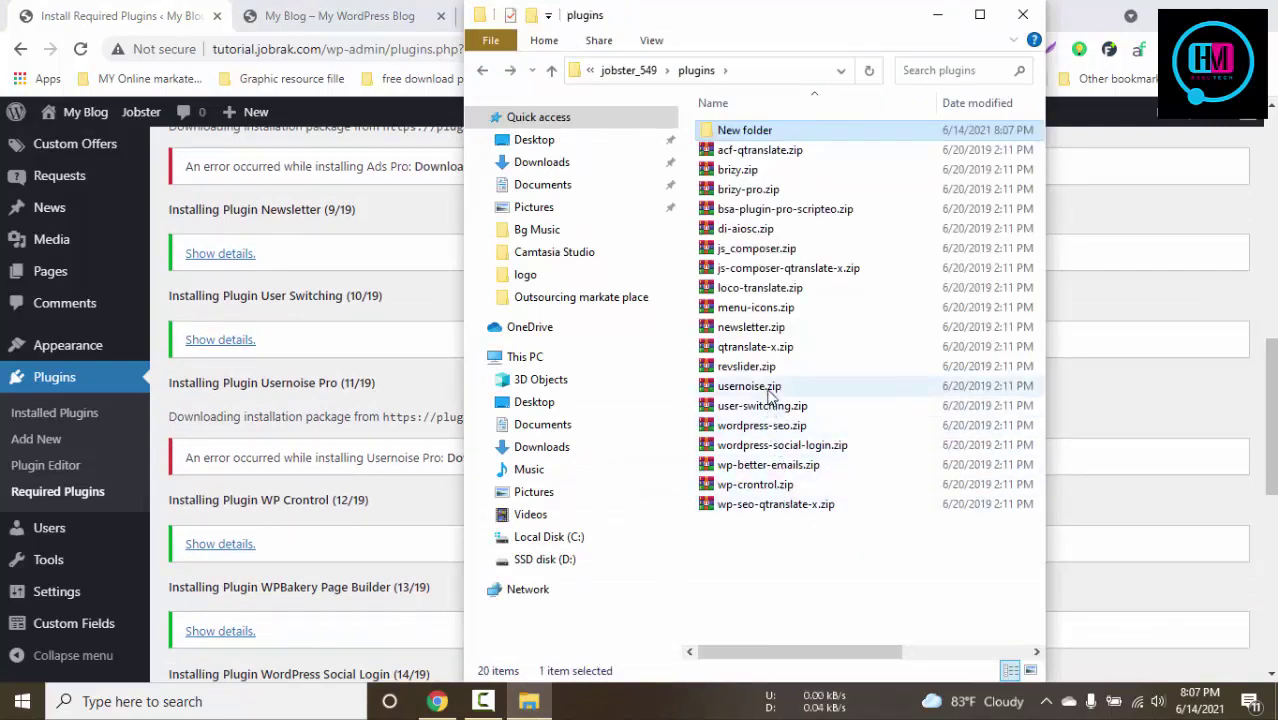
pyautogui.click(770, 395)
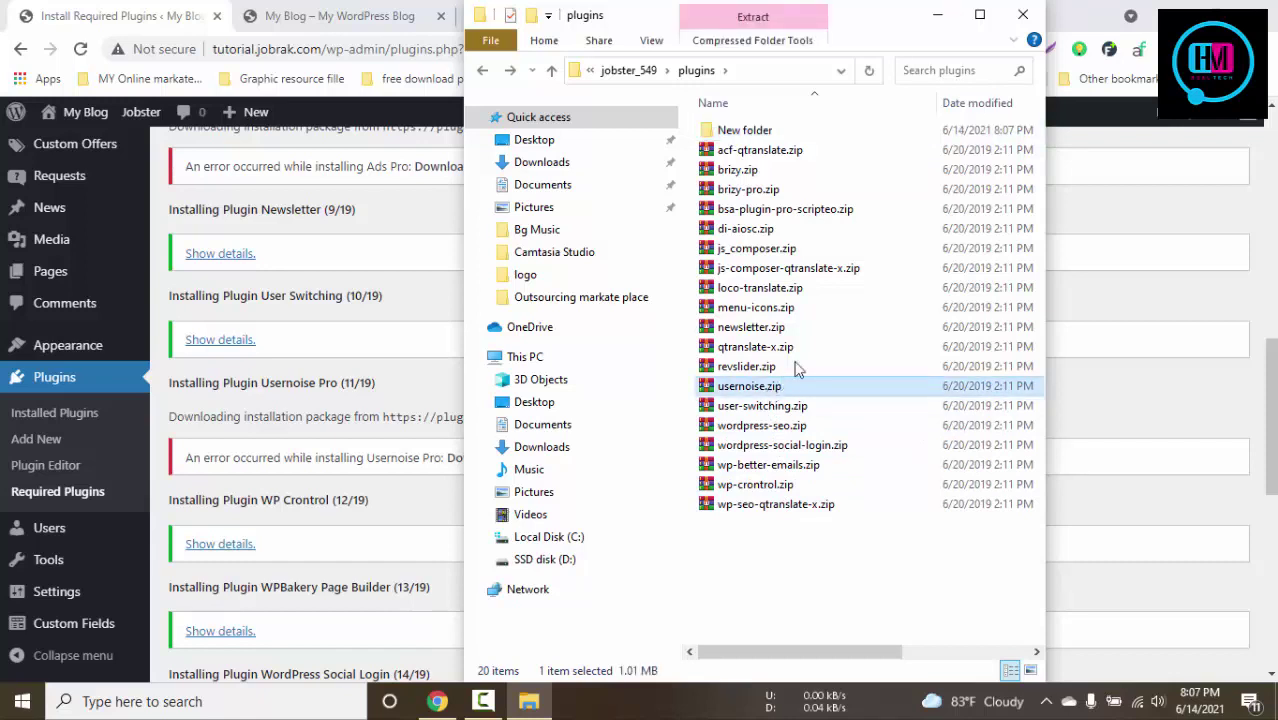
pyautogui.moveTo(798, 370); pyautogui.dragTo(820, 137)
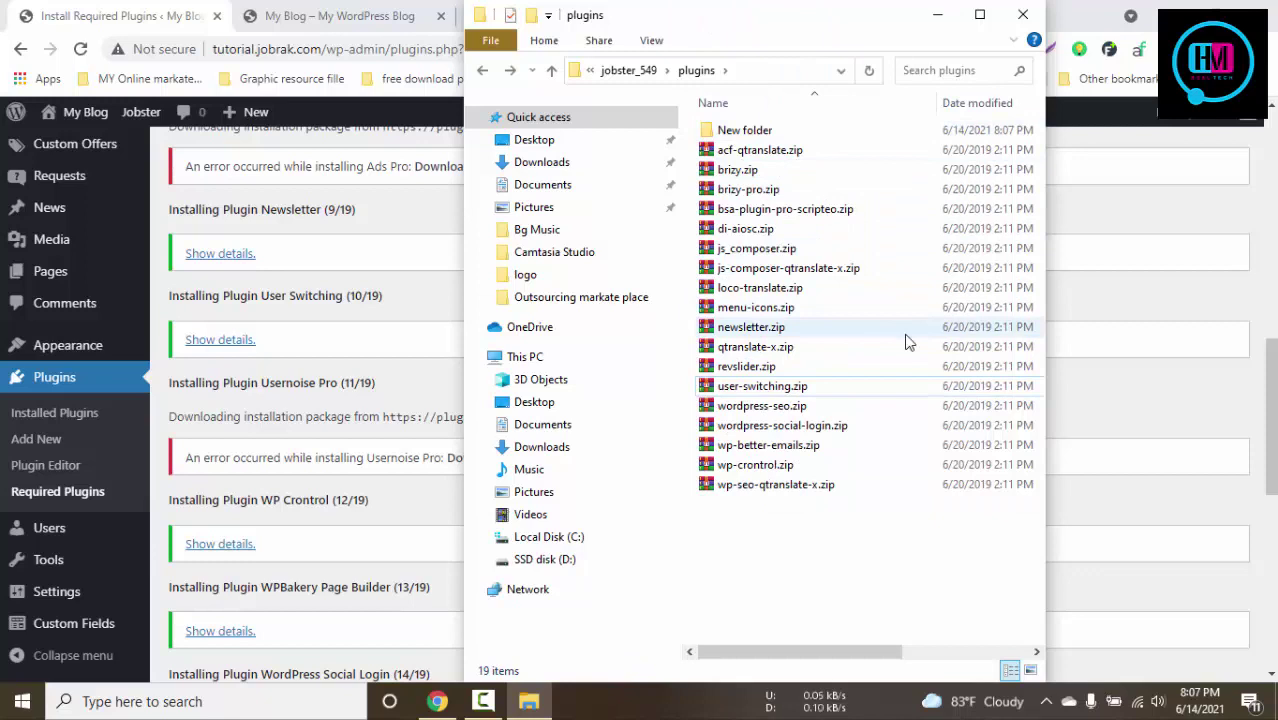
# Look at wpjobster-seller-notifications-2.0.4.zip in wpjobster-addons, then return to the install results
pyautogui.press('BackSpace')
pyautogui.doubleClick(754, 172)
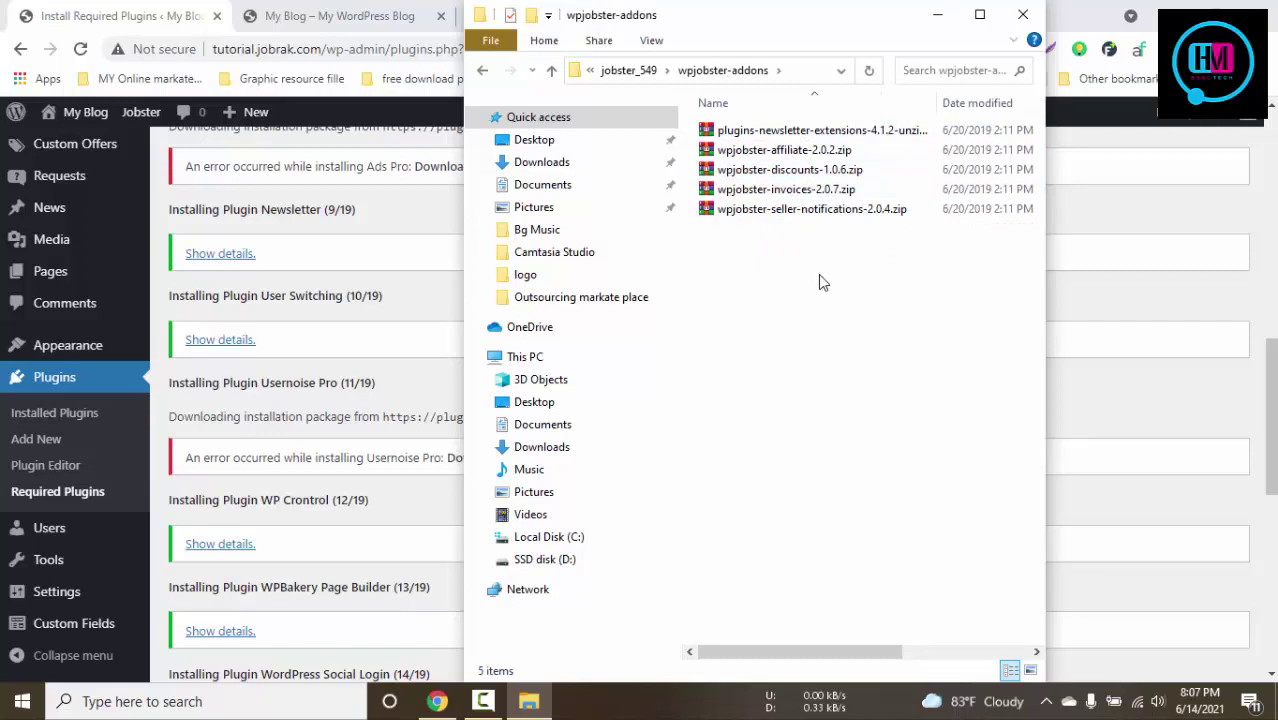
pyautogui.click(815, 212)
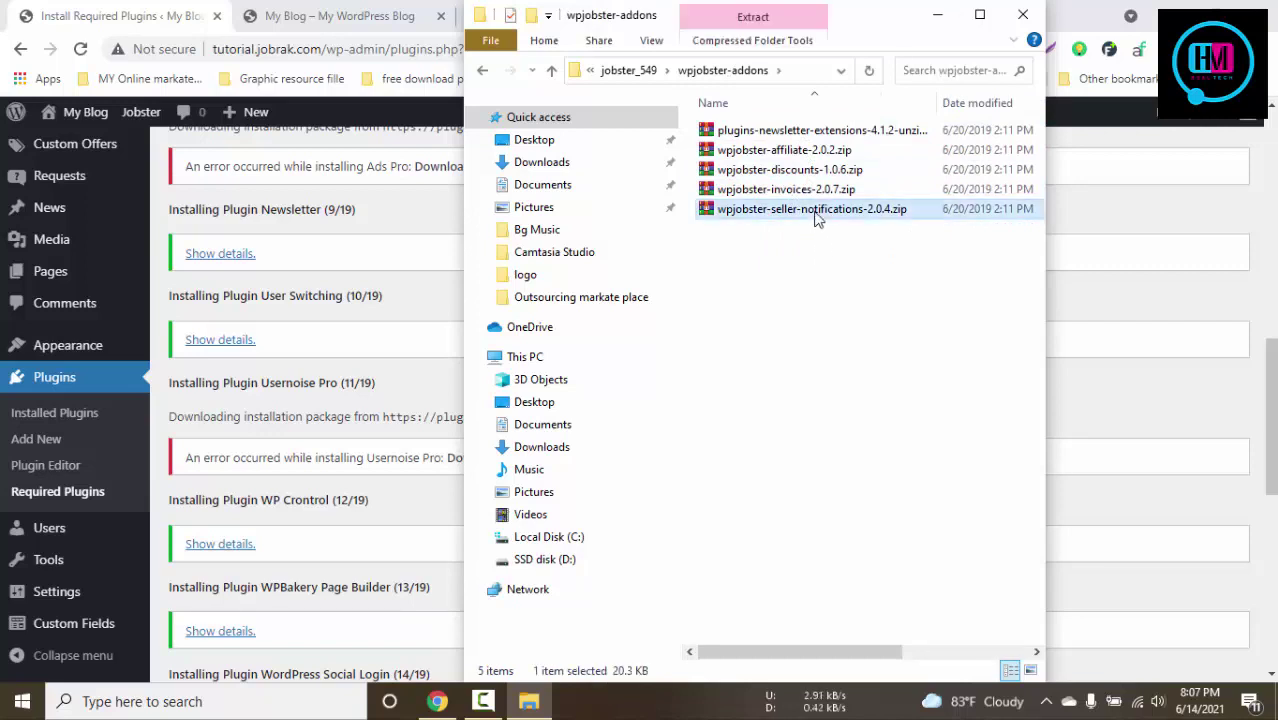
pyautogui.press('BackSpace')
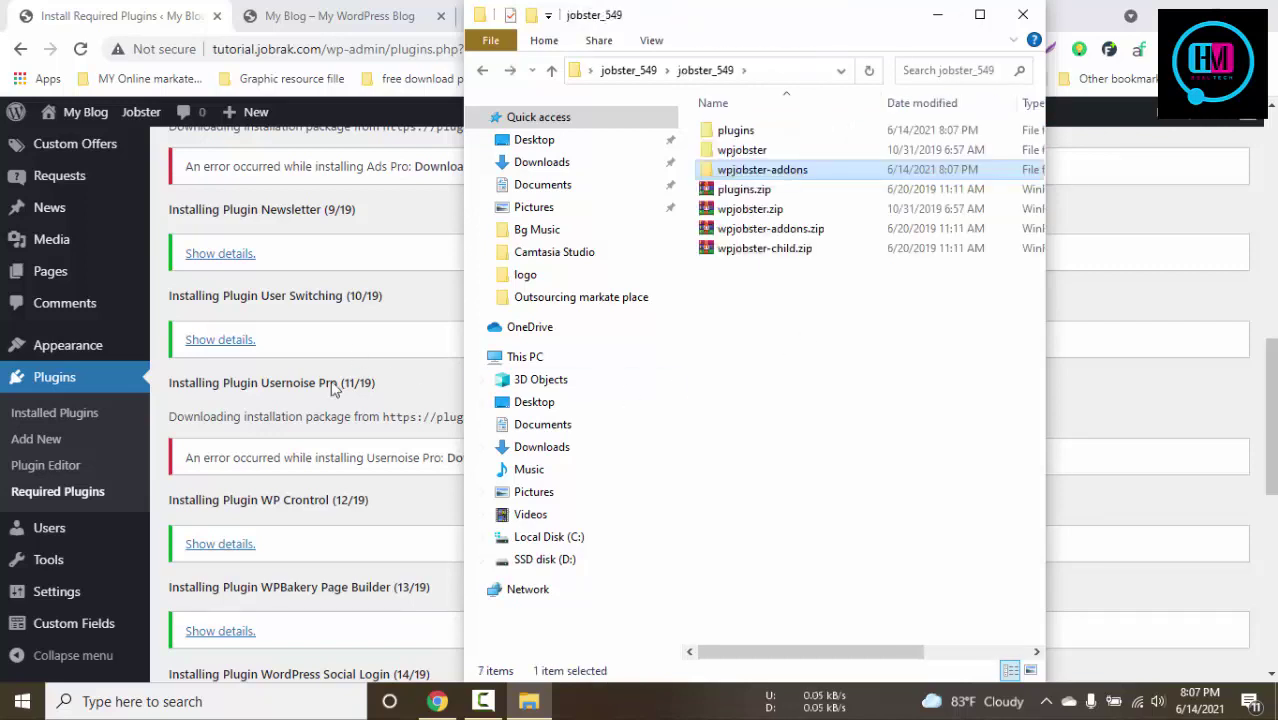
pyautogui.click(333, 390)
pyautogui.scroll(-6, 413, 382)
pyautogui.scroll(5, 427, 376)
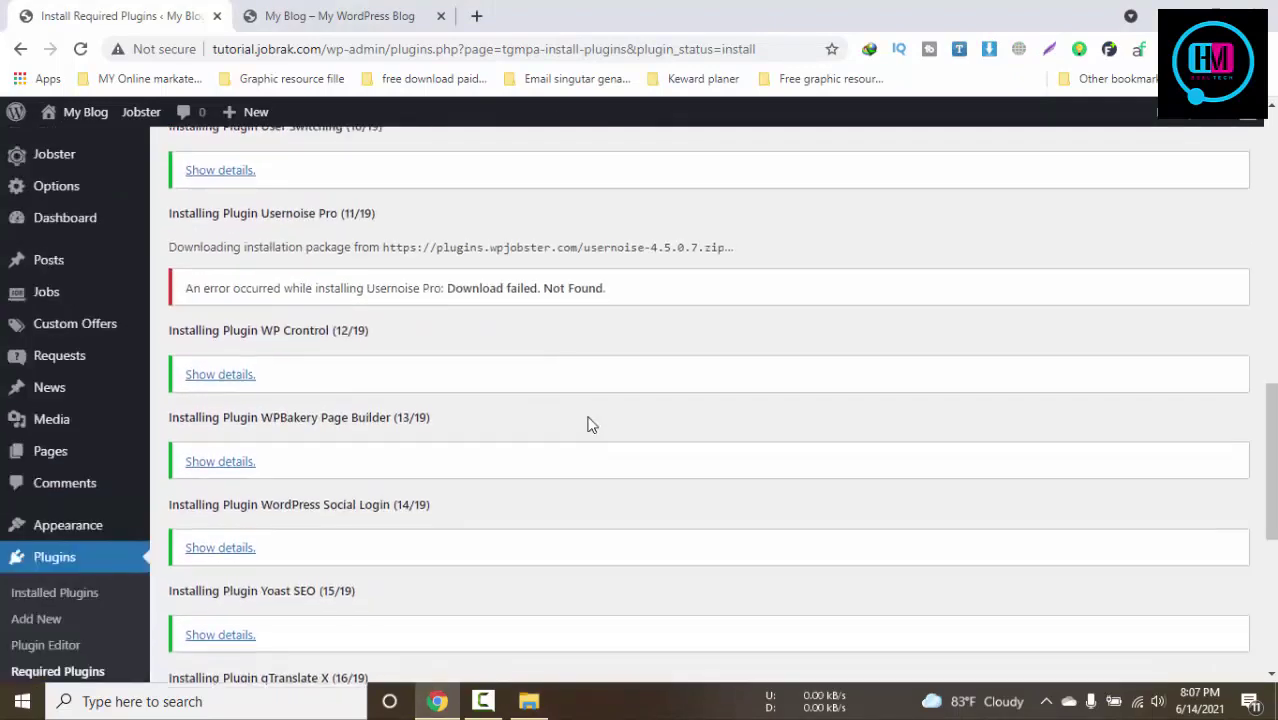
# Open the Installed Plugins list, which shows 17 inactive plugins
pyautogui.scroll(10, 590, 425)
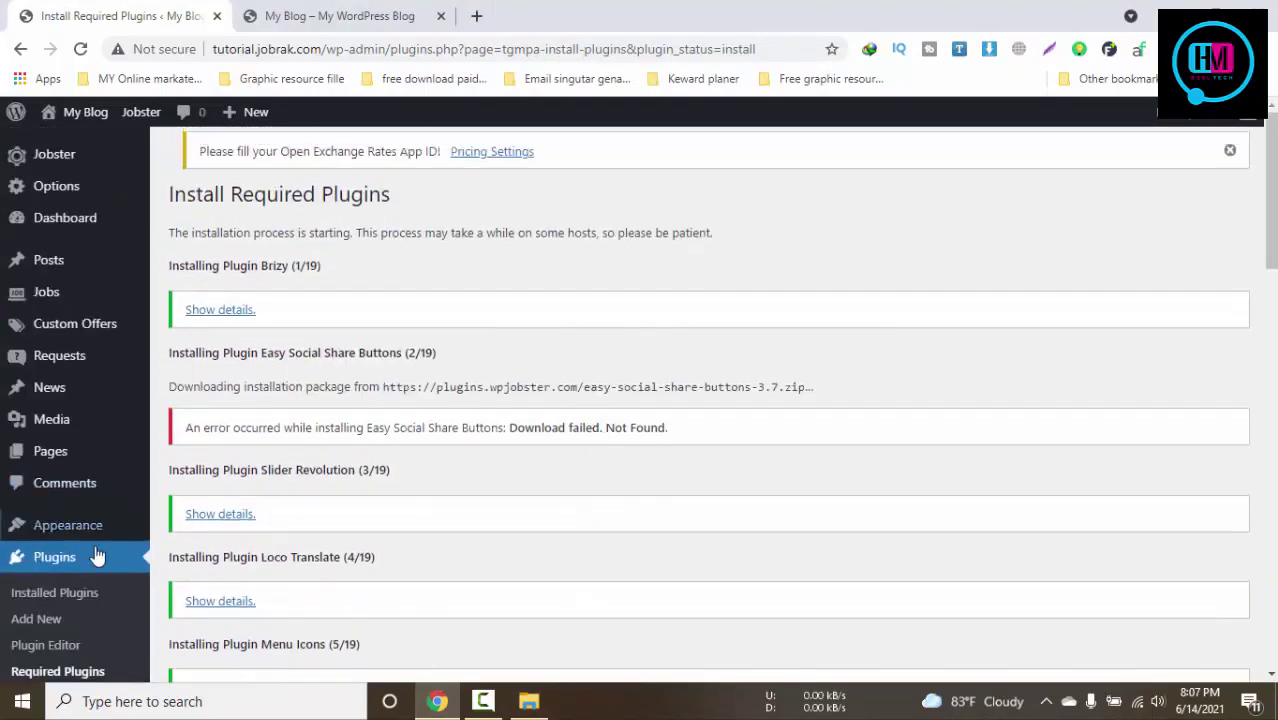
pyautogui.scroll(-3, 100, 550)
pyautogui.click(67, 420)
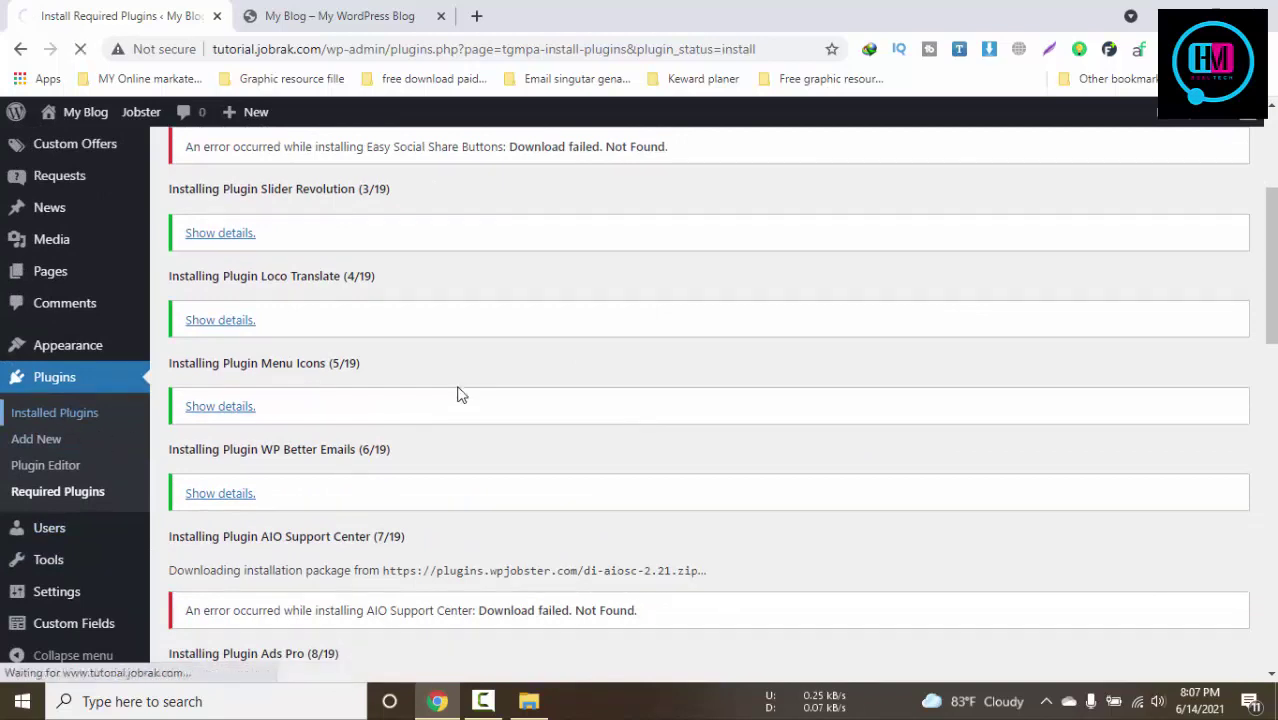
pyautogui.click(300, 15)
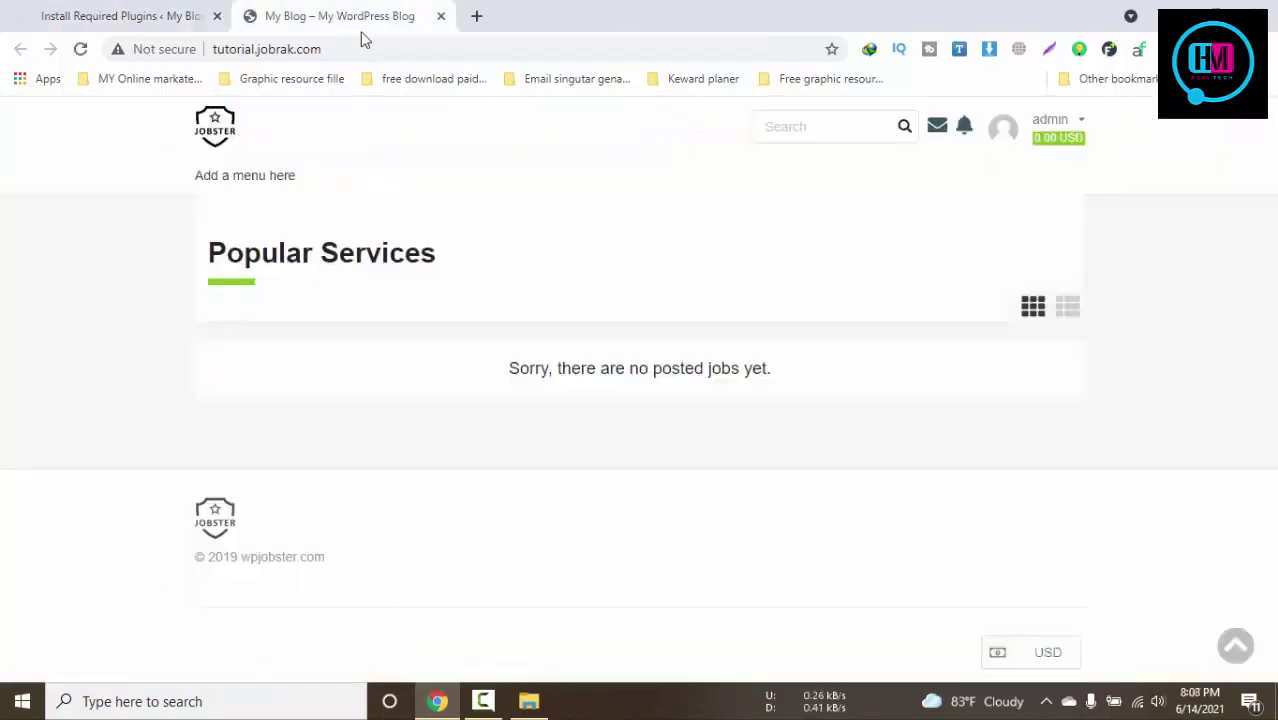
pyautogui.click(78, 12)
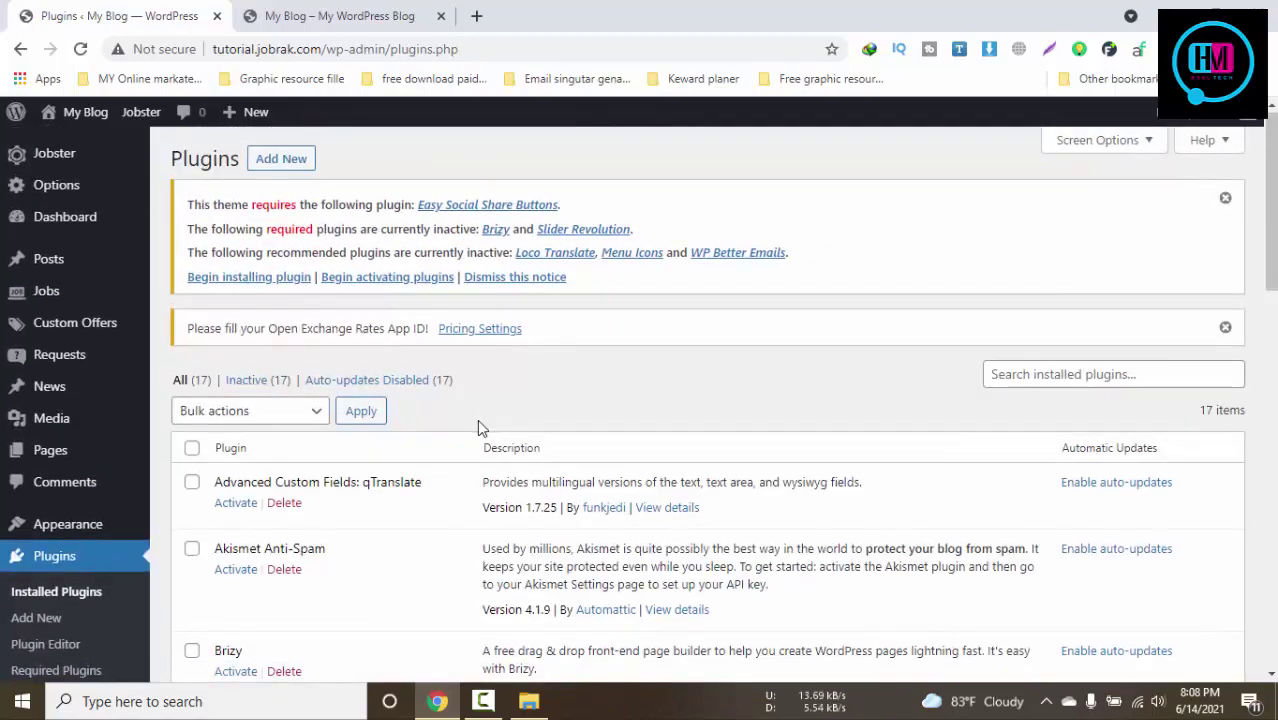
# Start adding a new plugin and bring File Explorer's jobster_549 folder forward
pyautogui.scroll(-1, 440, 400)
pyautogui.scroll(1, 331, 360)
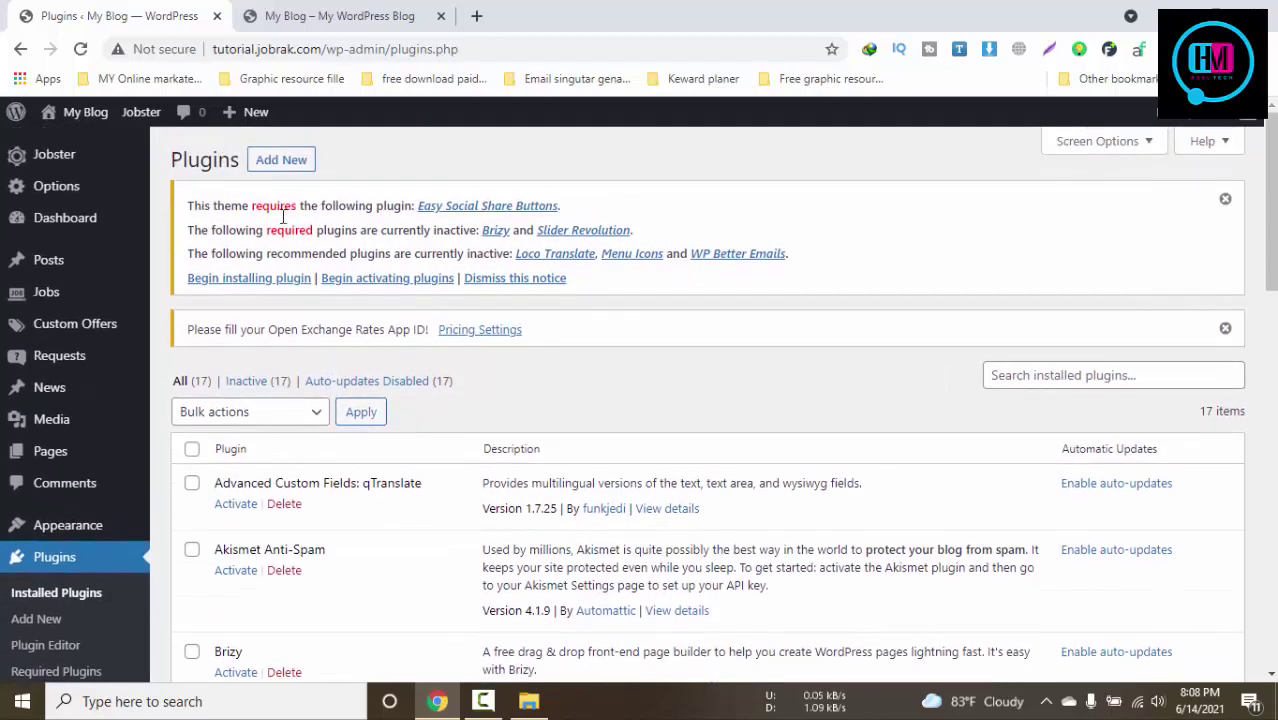
pyautogui.click(283, 163)
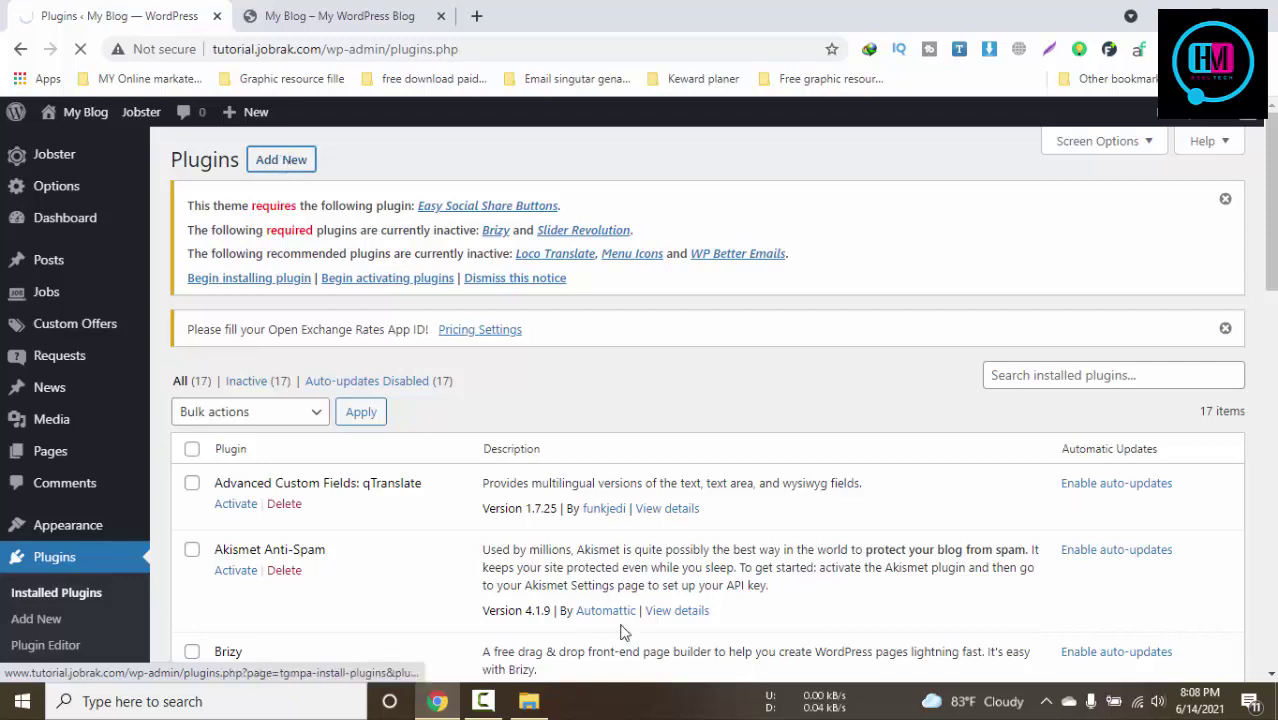
pyautogui.click(529, 701)
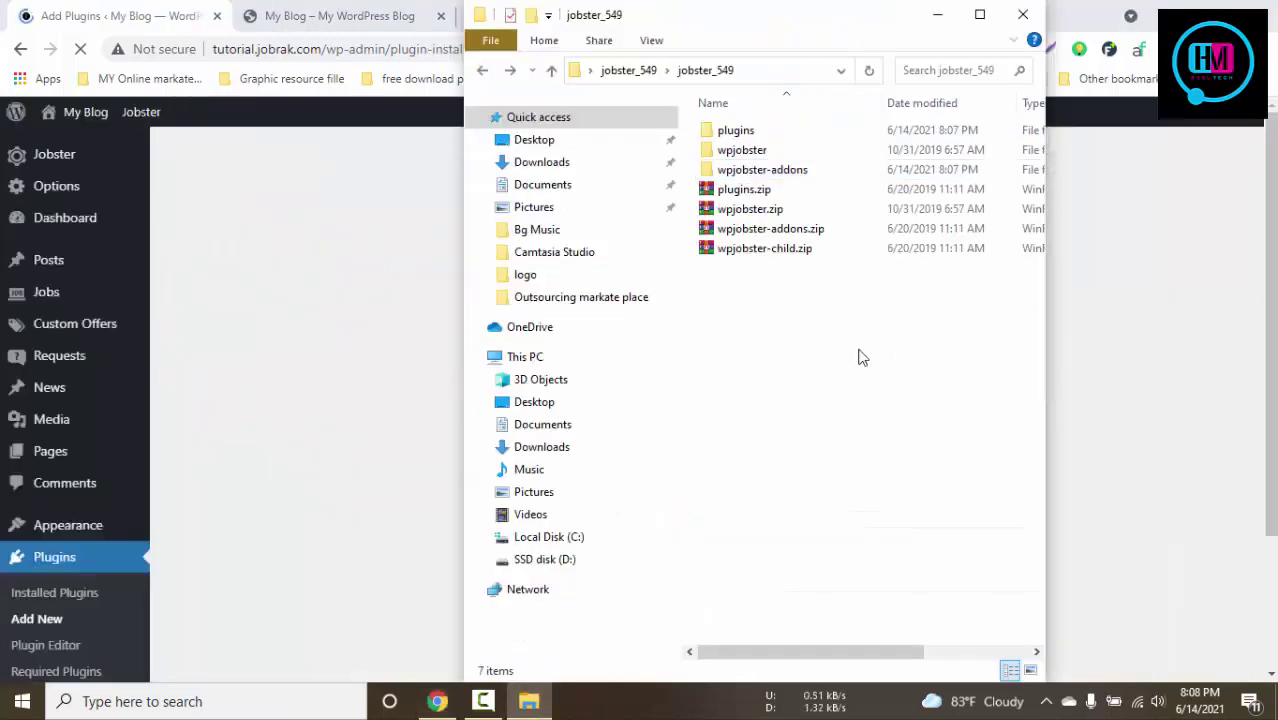
# Drag brizy.zip from the plugins folder onto the Upload Plugin form and start Install Now
pyautogui.doubleClick(745, 131)
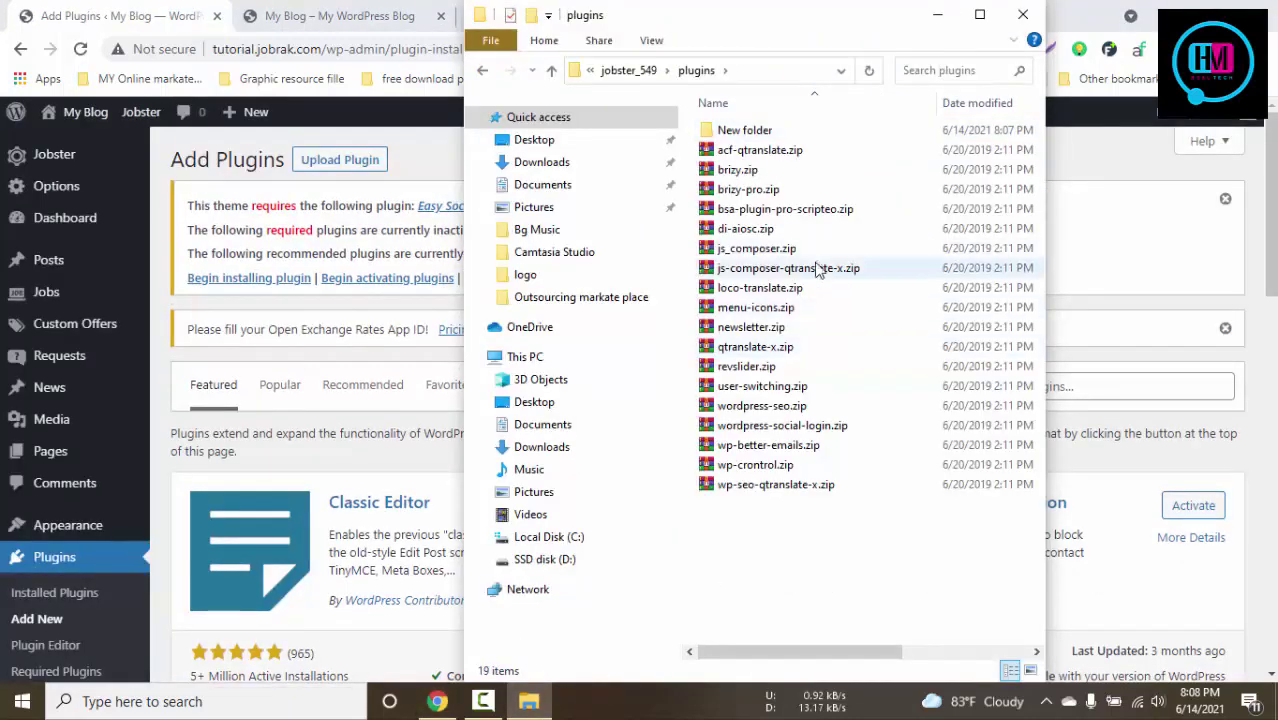
pyautogui.click(316, 165)
pyautogui.click(316, 165)
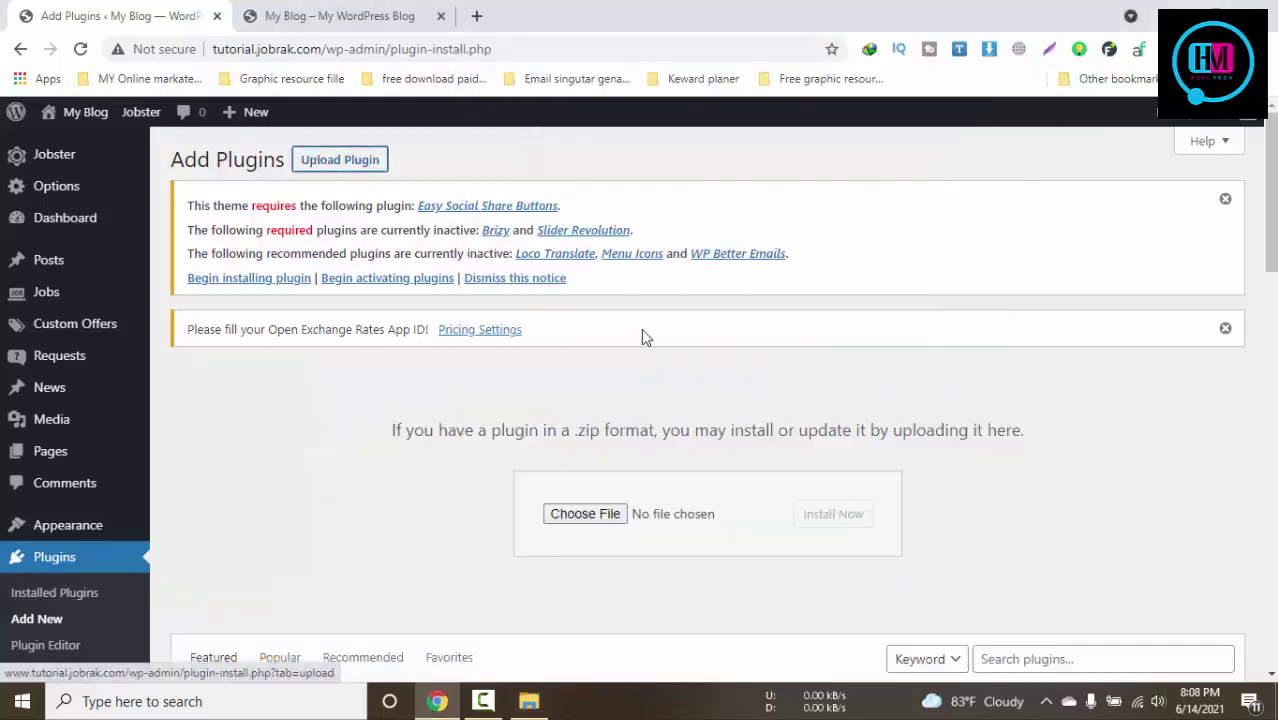
pyautogui.scroll(-2, 641, 328)
pyautogui.click(529, 701)
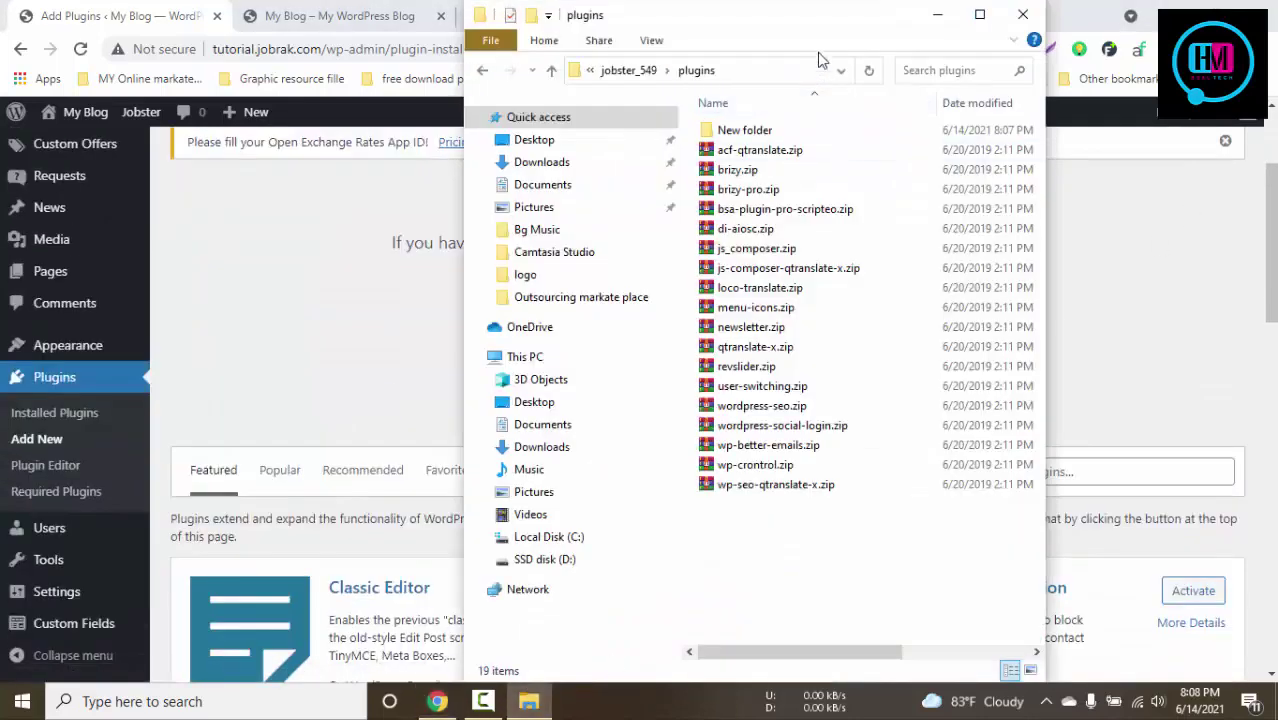
pyautogui.moveTo(810, 28); pyautogui.dragTo(1140, 80)
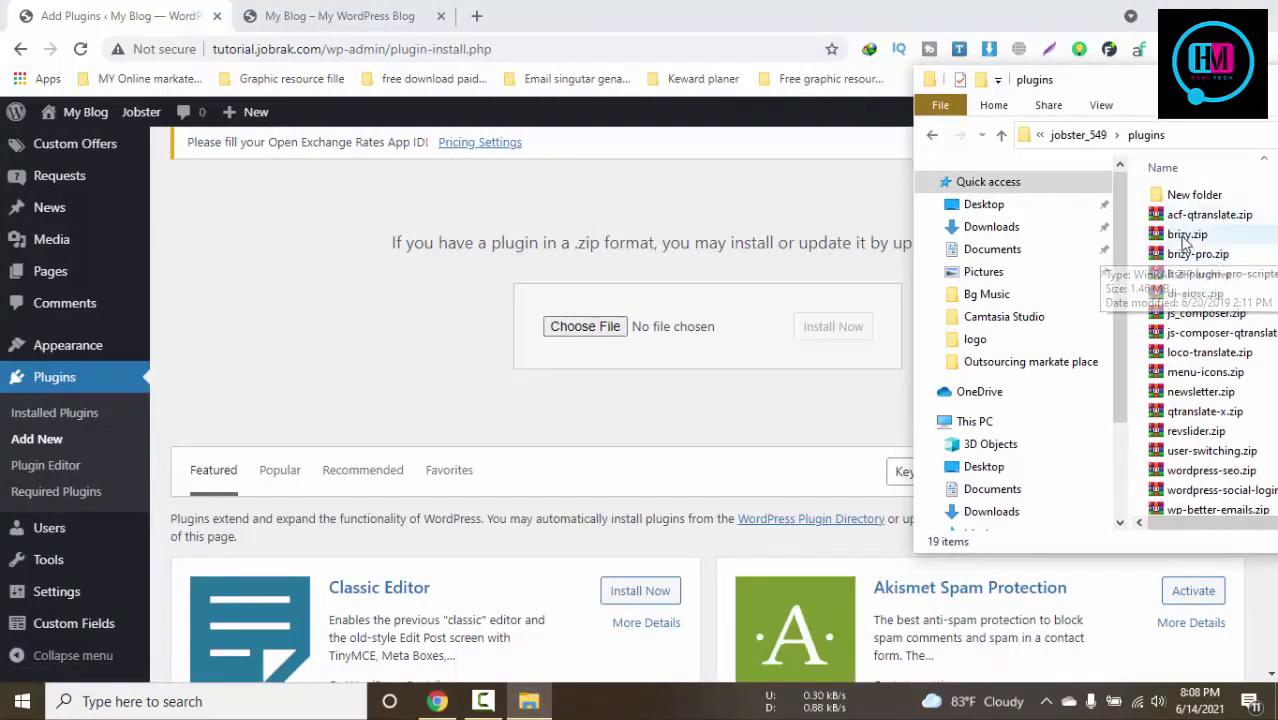
pyautogui.moveTo(1185, 238); pyautogui.dragTo(645, 325)
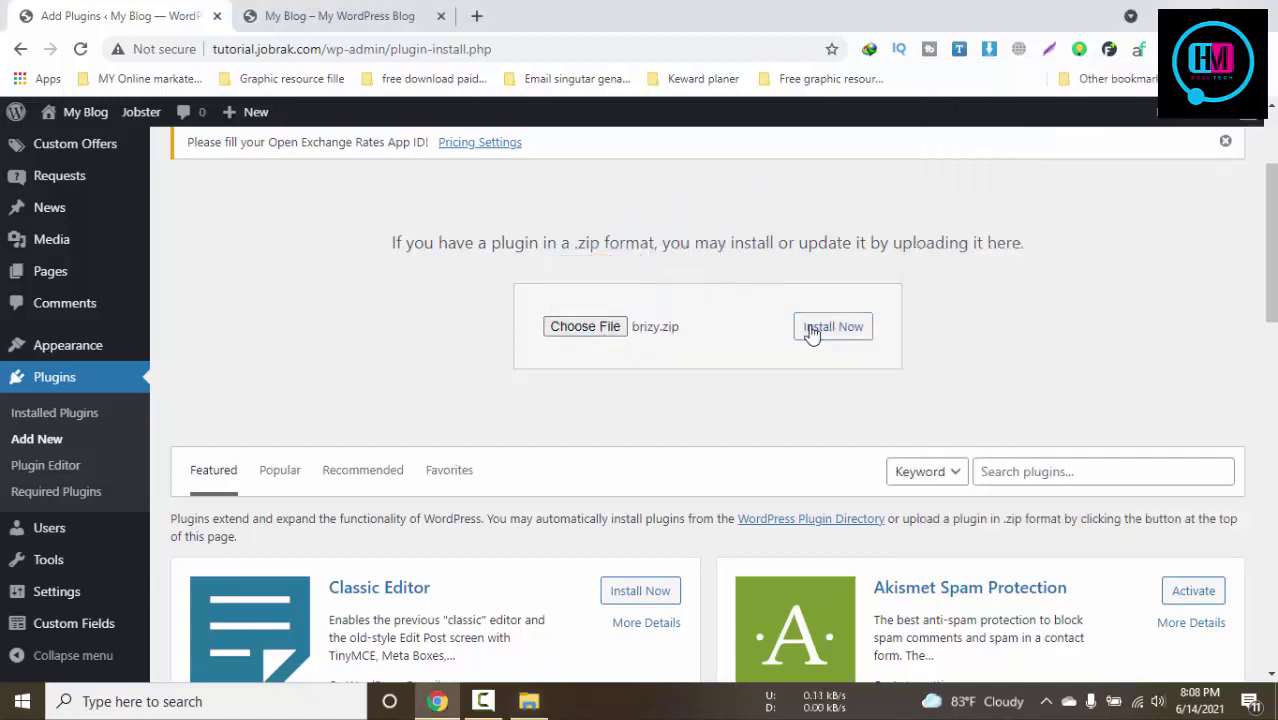
pyautogui.click(812, 330)
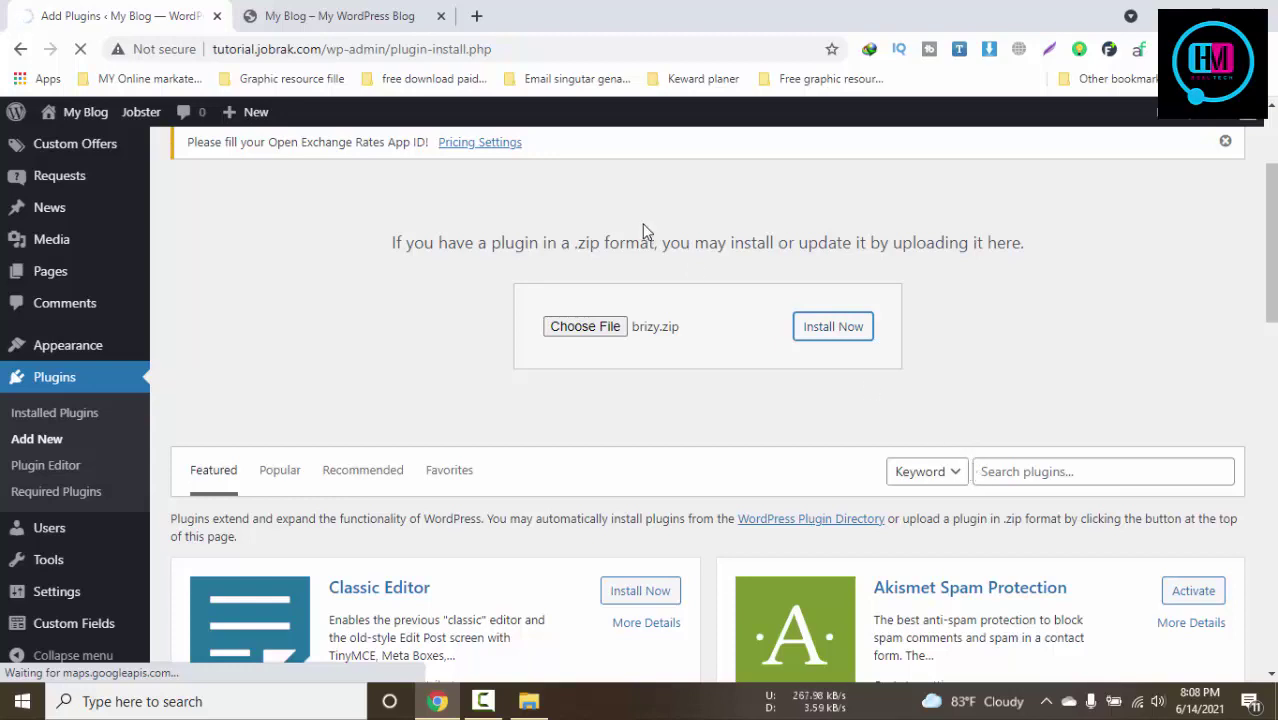
# Open the account Payments page from the front-end admin avatar menu, then a blank browser tab
pyautogui.click(370, 28)
pyautogui.click(100, 15)
pyautogui.click(293, 12)
pyautogui.moveTo(1022, 132)
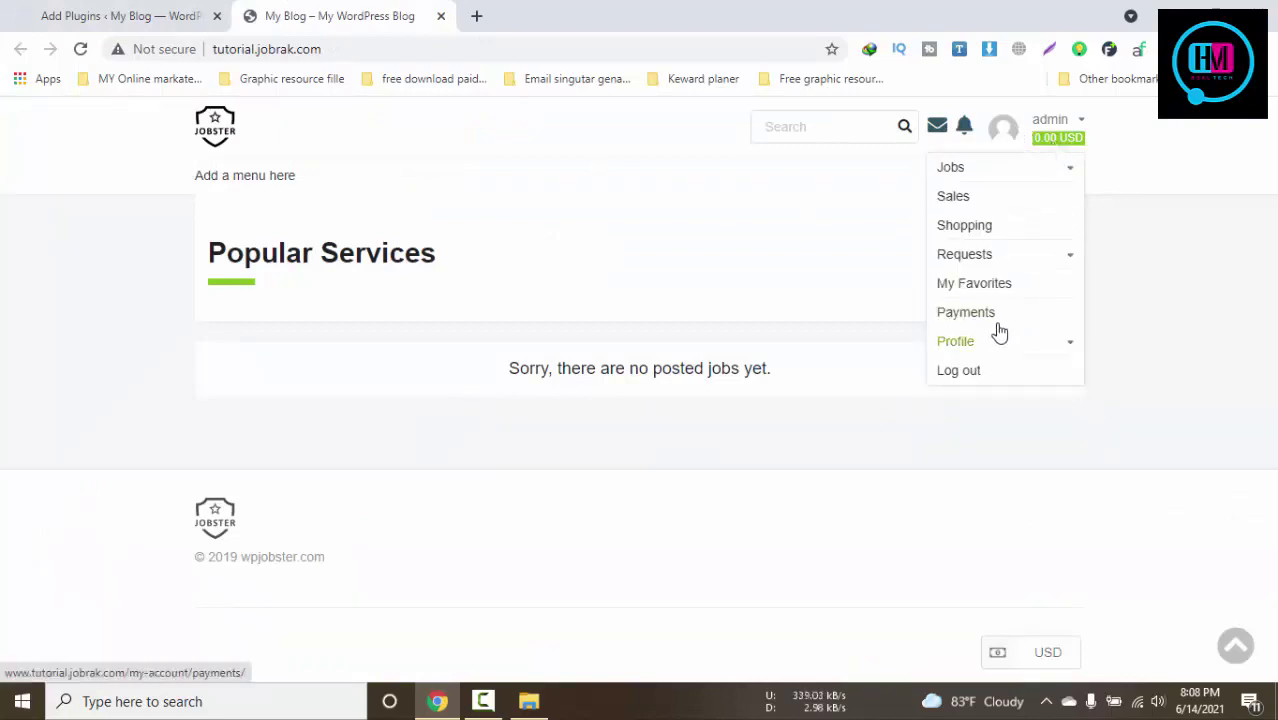
pyautogui.click(150, 12)
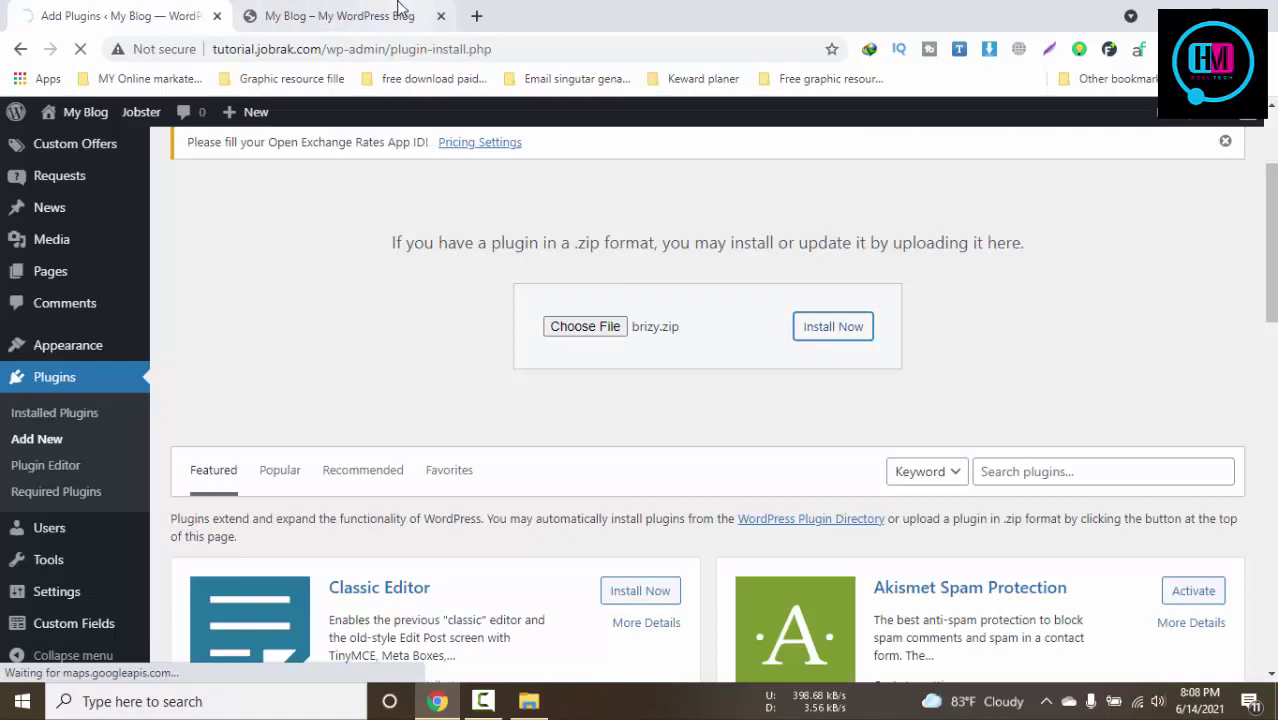
pyautogui.click(400, 15)
pyautogui.moveTo(1050, 122)
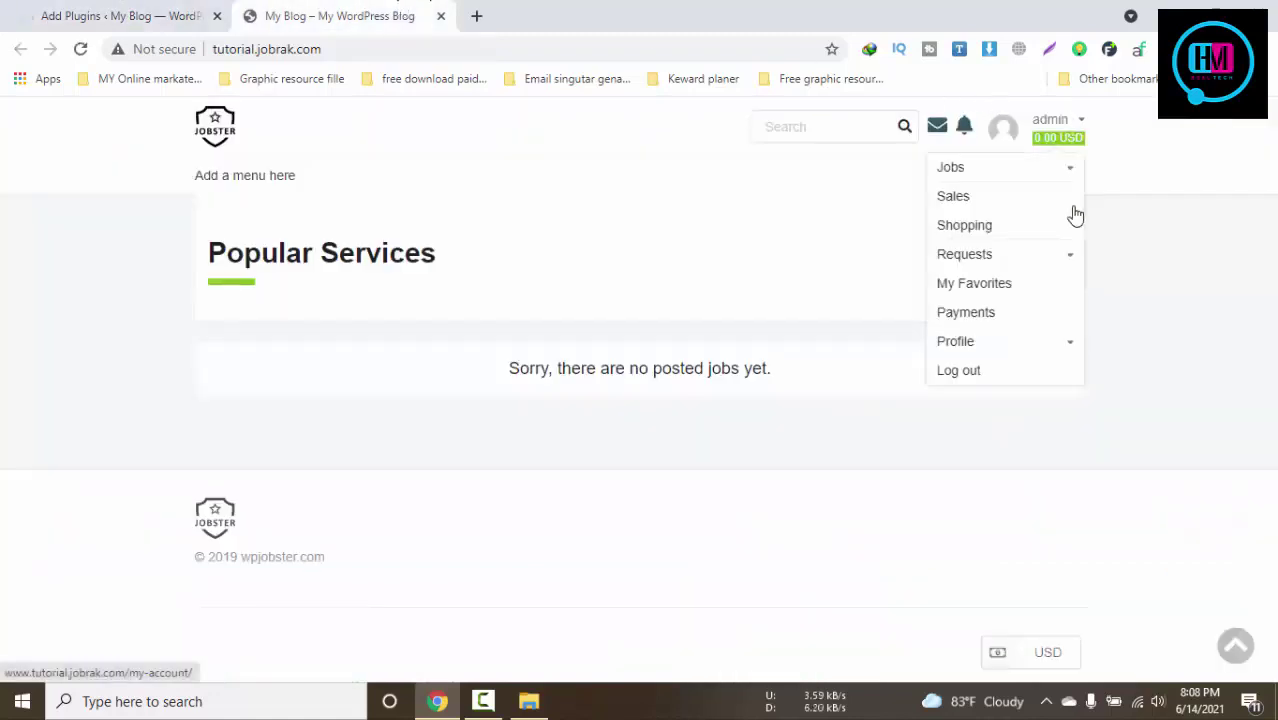
pyautogui.click(988, 314)
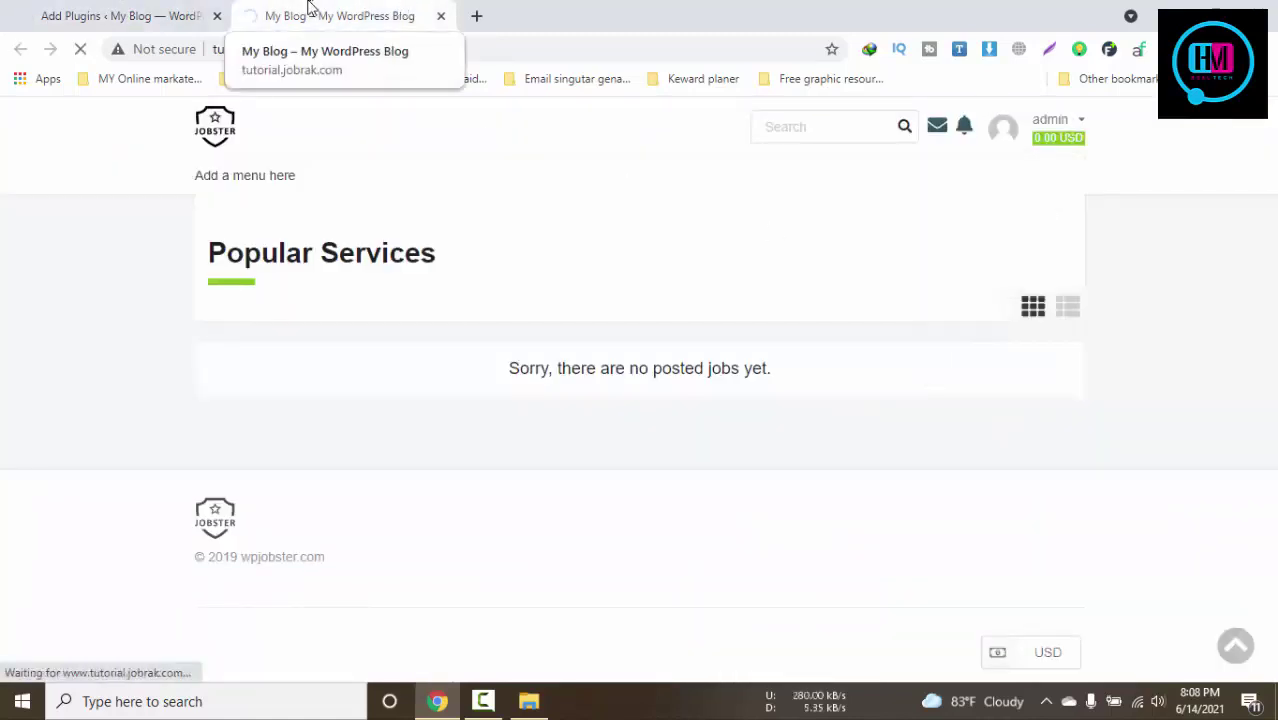
pyautogui.click(155, 10)
pyautogui.click(477, 16)
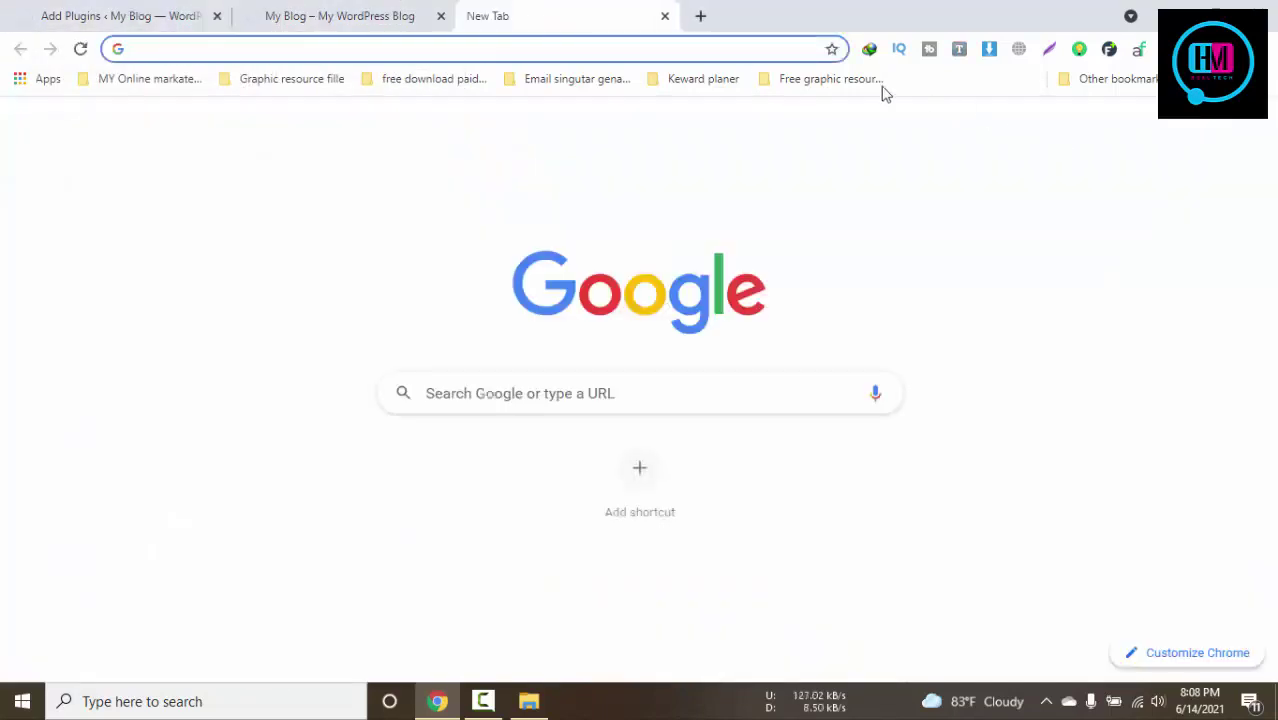
# Open the TL-WR820N router admin from Other bookmarks and show its Clients list
pyautogui.click(870, 87)
pyautogui.moveTo(1119, 90)
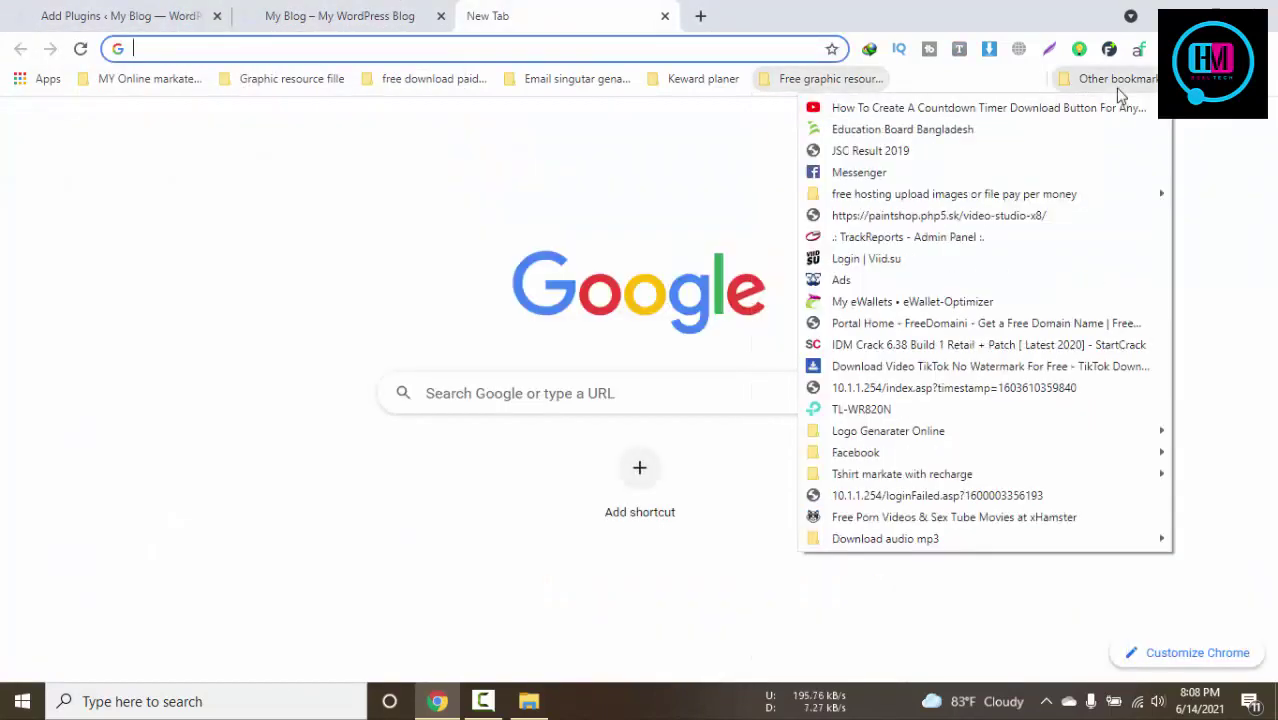
pyautogui.click(876, 409)
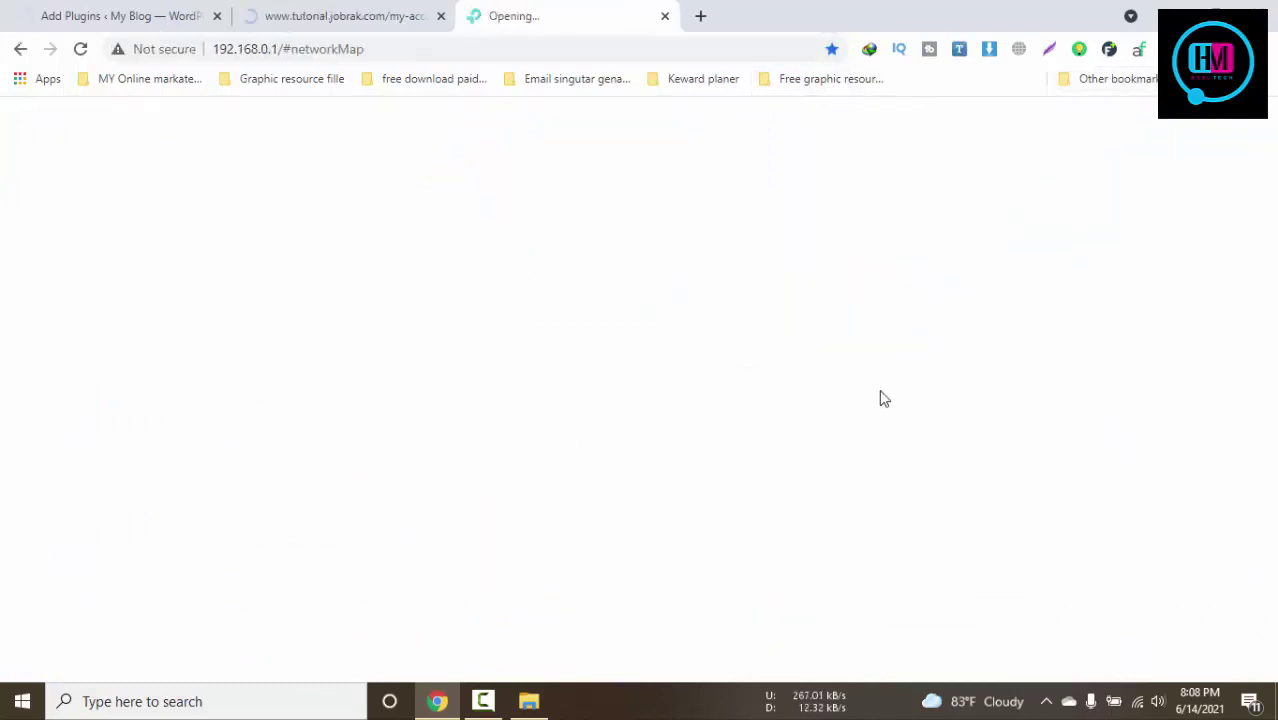
pyautogui.click(337, 14)
pyautogui.click(562, 9)
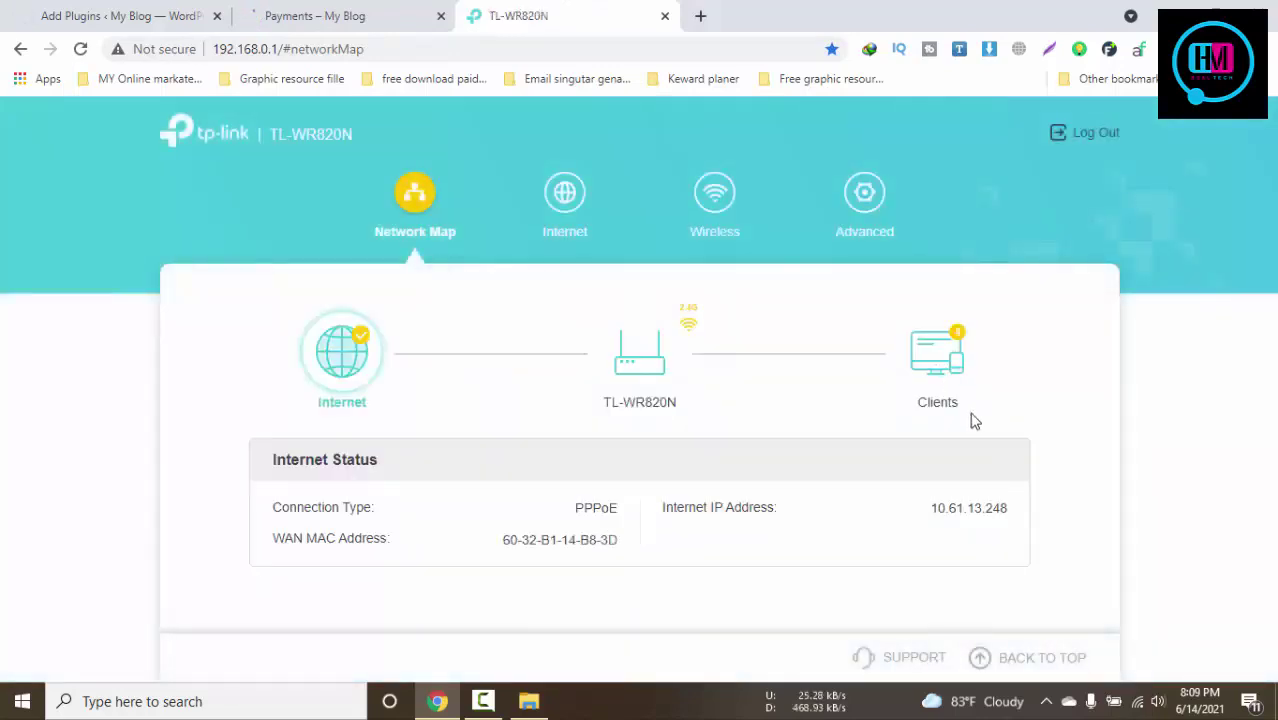
pyautogui.click(936, 405)
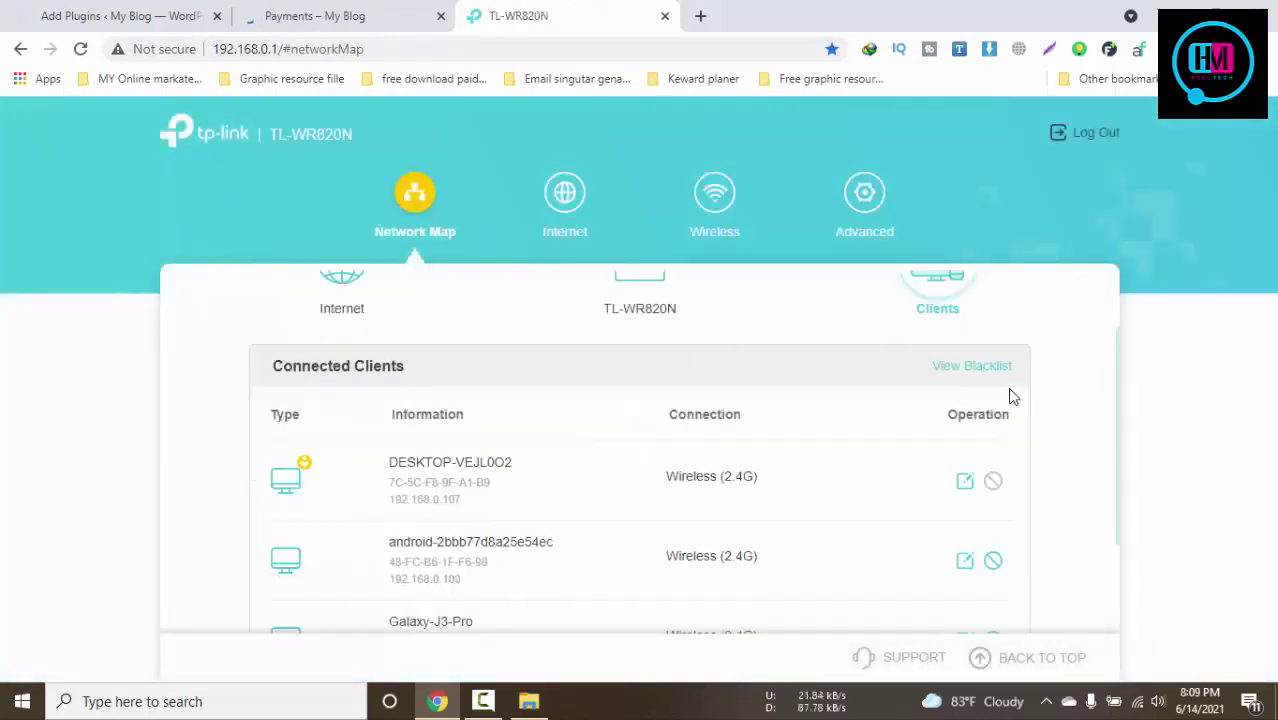
pyautogui.scroll(-3, 1015, 385)
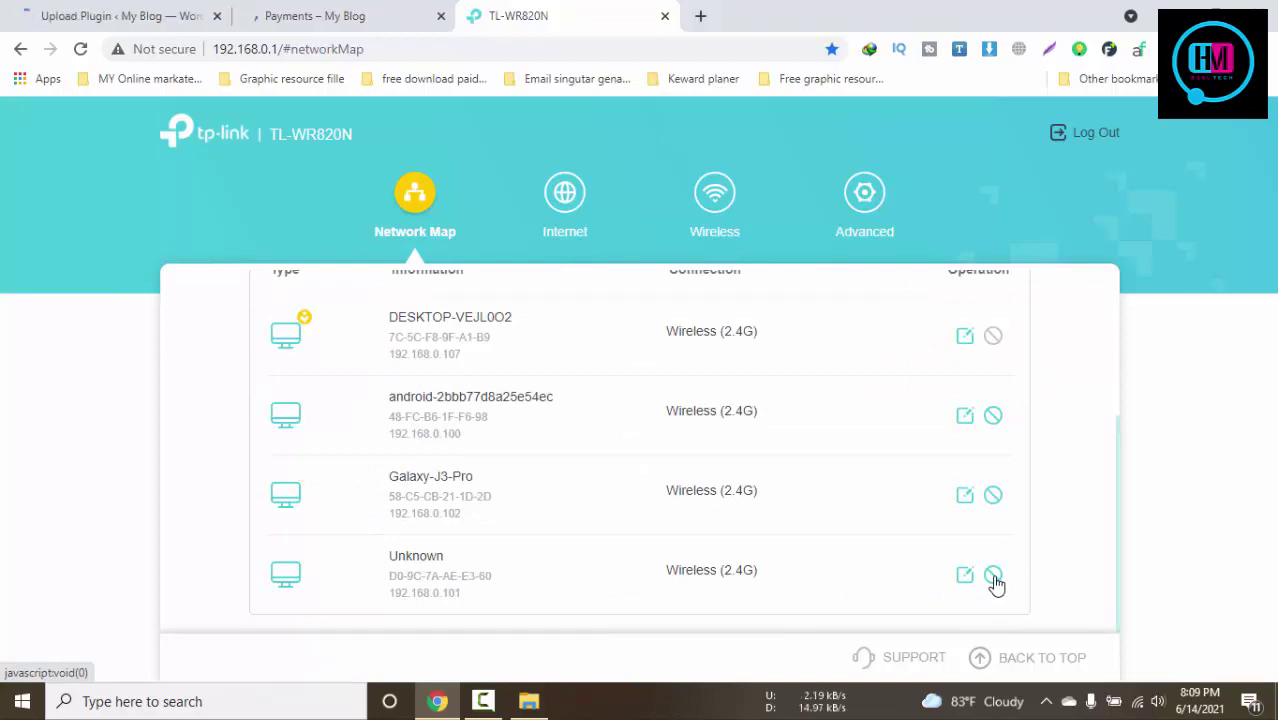
# Block the Unknown and Galaxy-J3-Pro devices, then return to the Brizy upload result
pyautogui.click(995, 583)
pyautogui.click(894, 423)
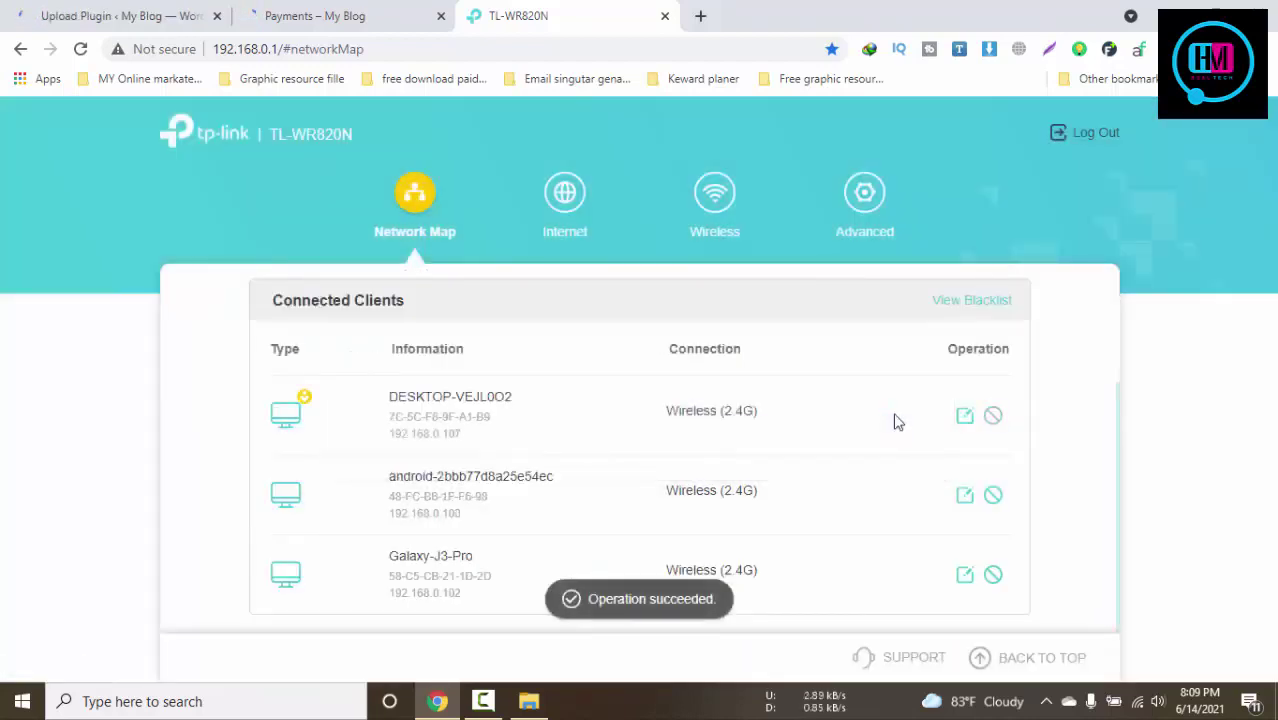
pyautogui.click(992, 575)
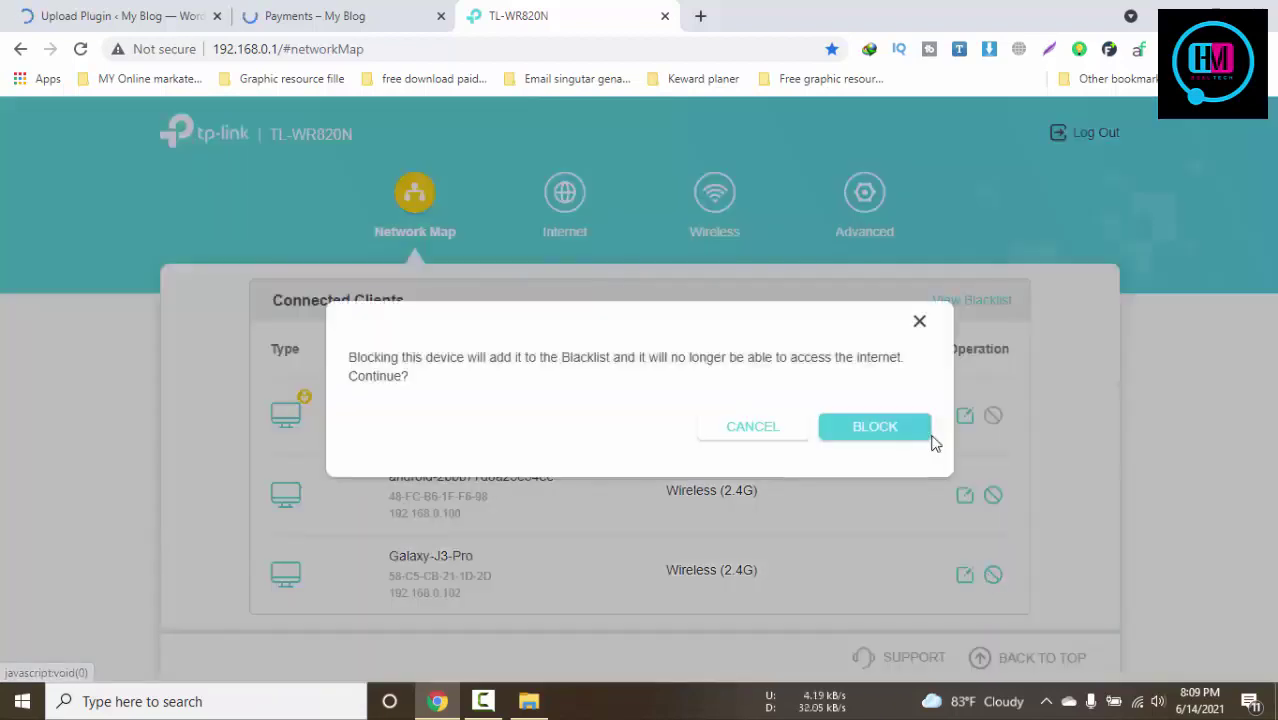
pyautogui.click(917, 438)
pyautogui.click(315, 15)
pyautogui.click(105, 15)
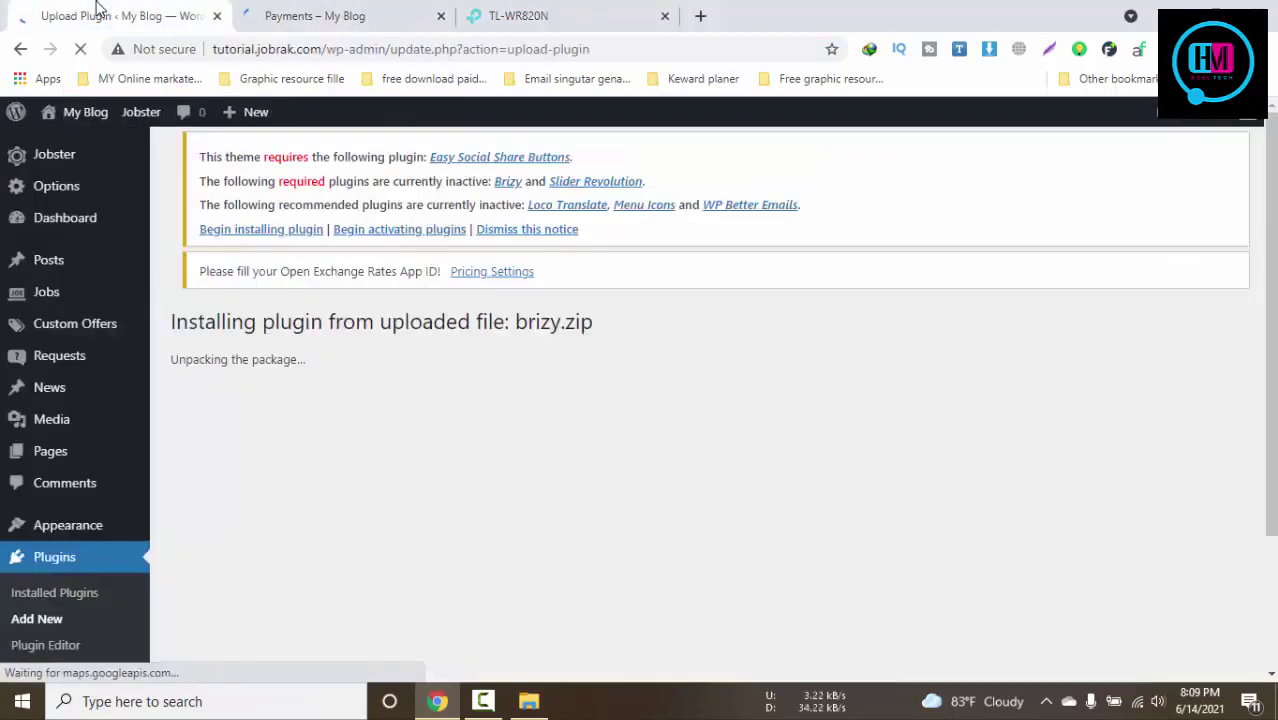
pyautogui.click(372, 15)
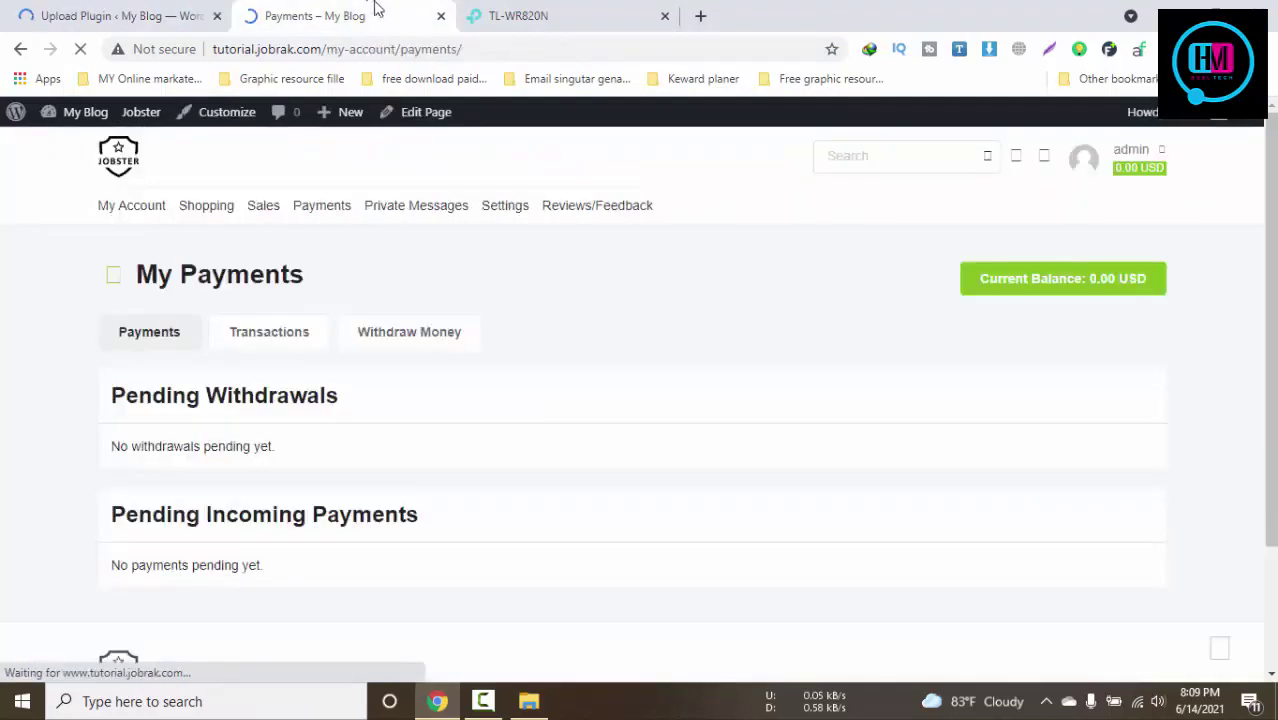
pyautogui.click(518, 15)
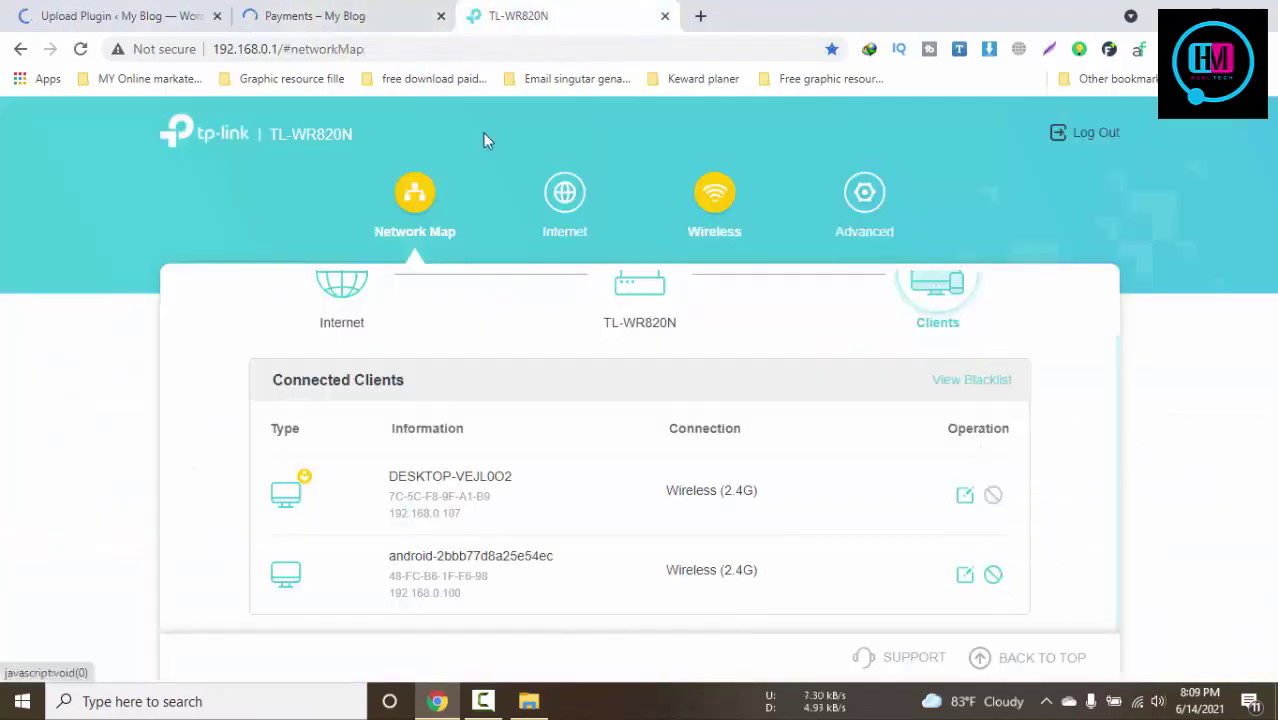
pyautogui.click(365, 12)
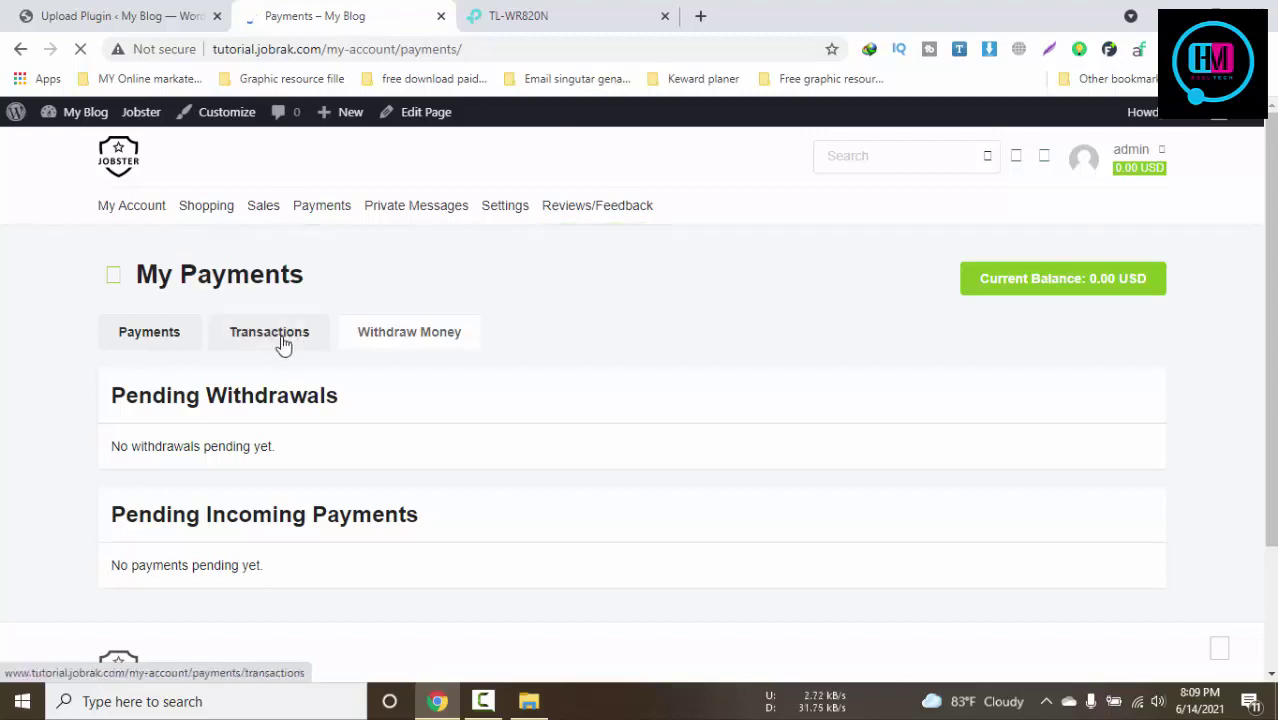
pyautogui.click(130, 12)
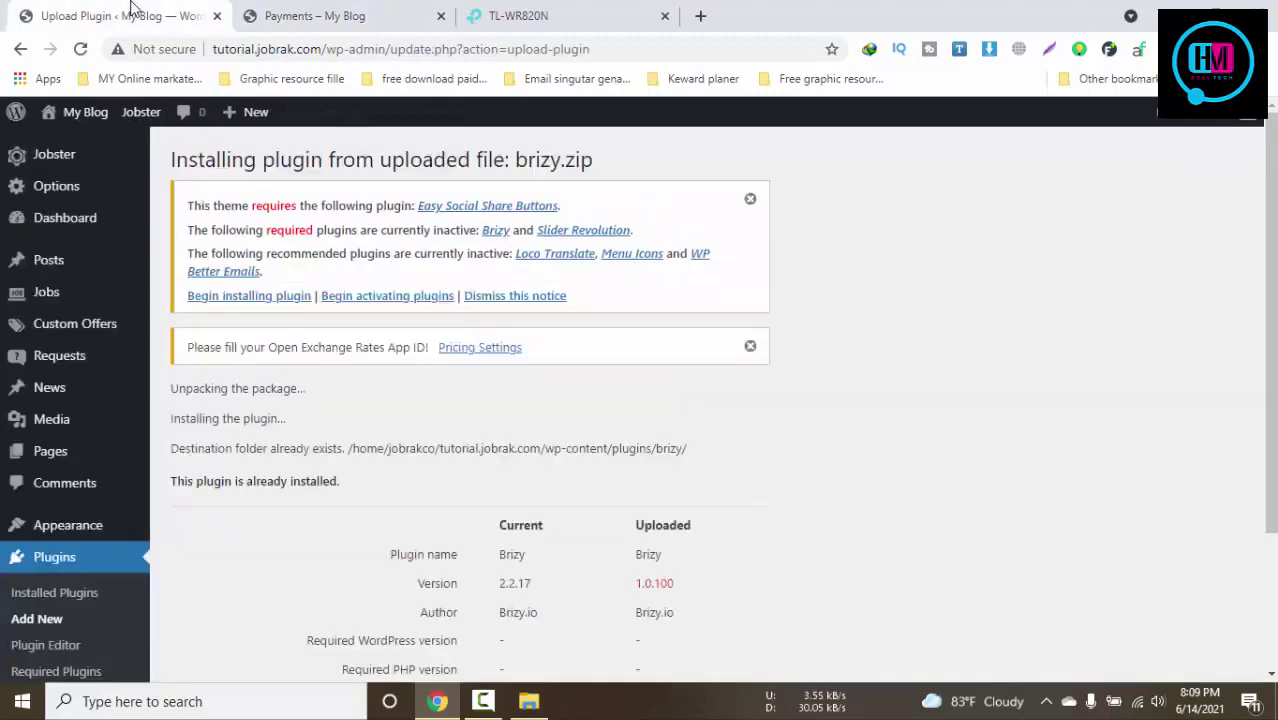
# Replace the installed Brizy with uploaded version 1.0.100, close the router tab, and activate it
pyautogui.scroll(-2, 600, 500)
pyautogui.click(300, 597)
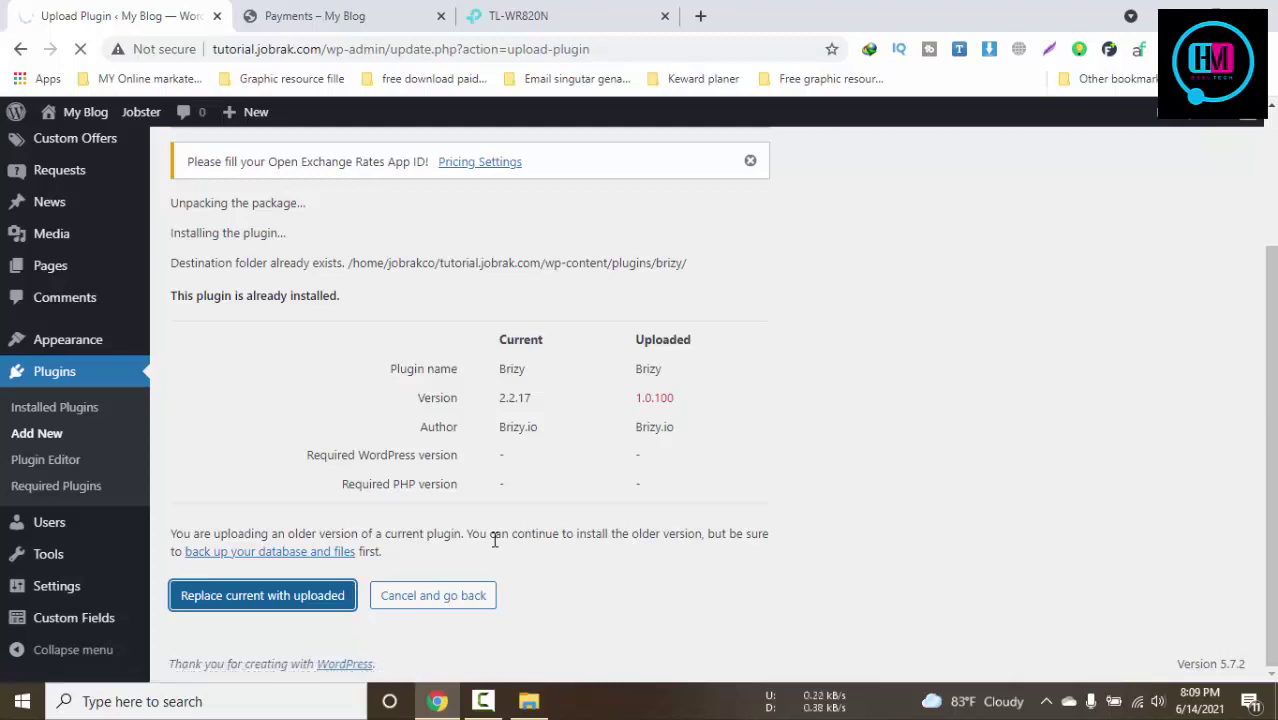
pyautogui.click(300, 14)
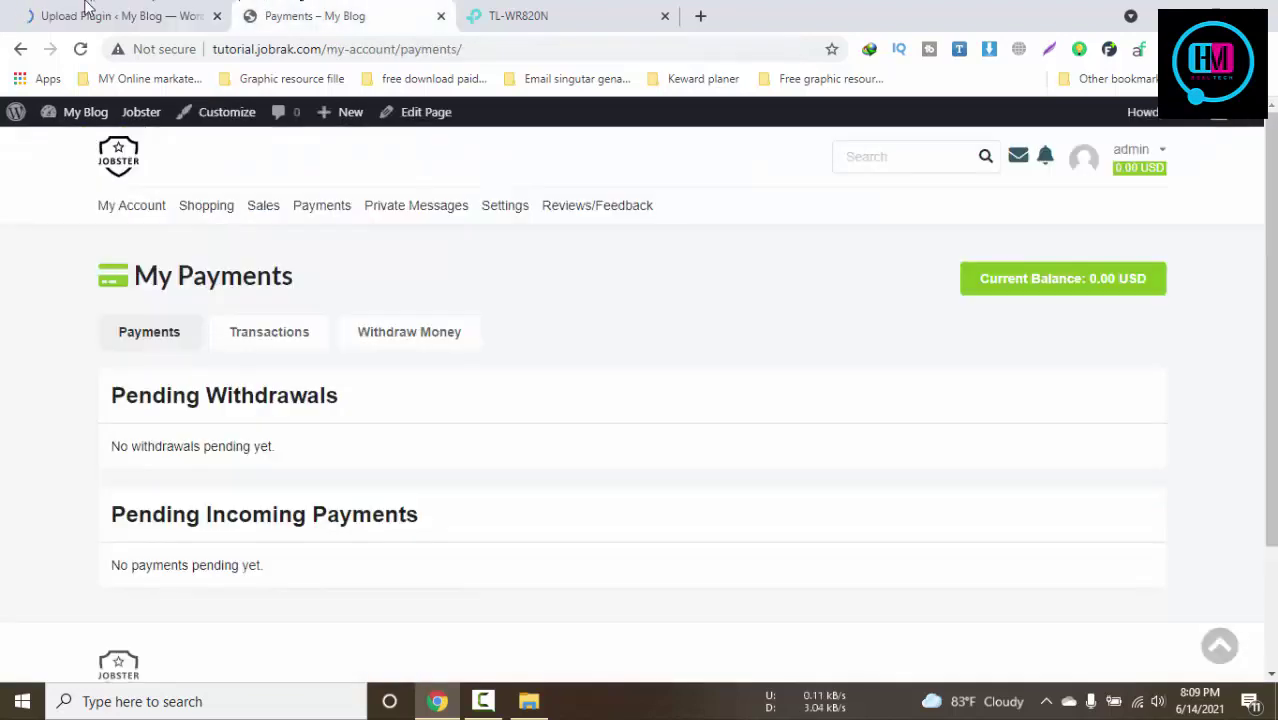
pyautogui.click(88, 12)
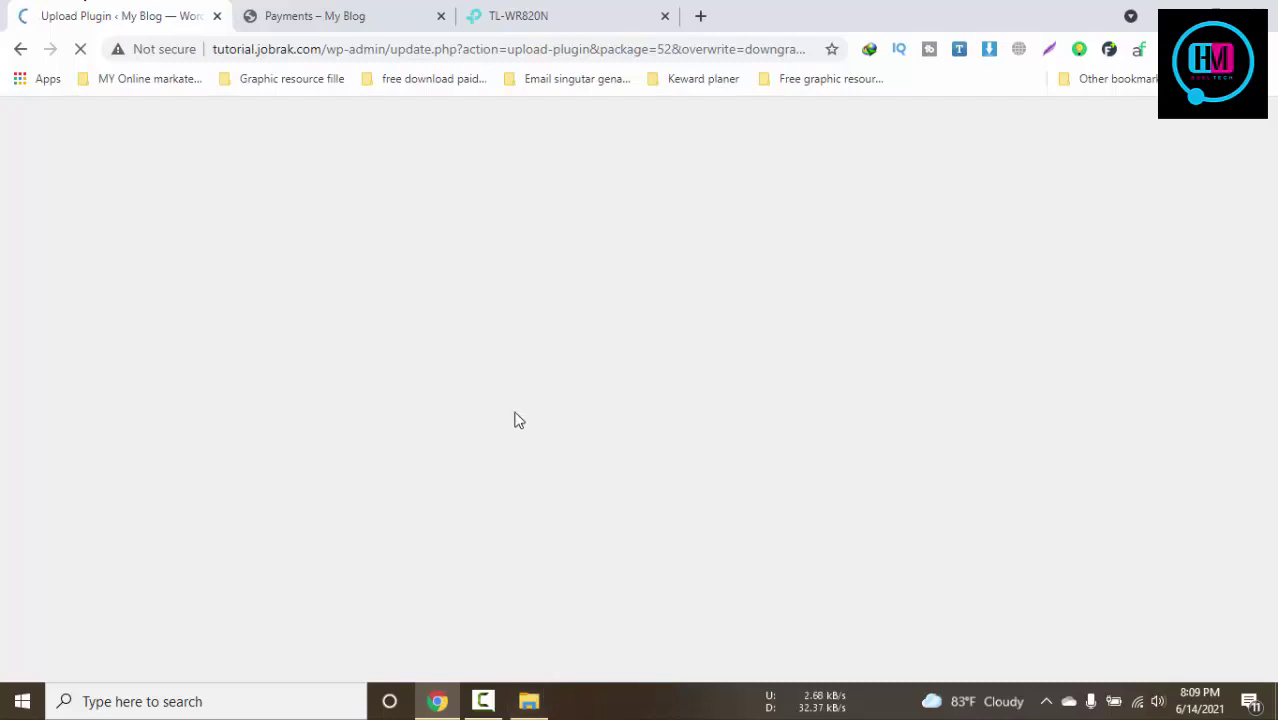
pyautogui.click(549, 12)
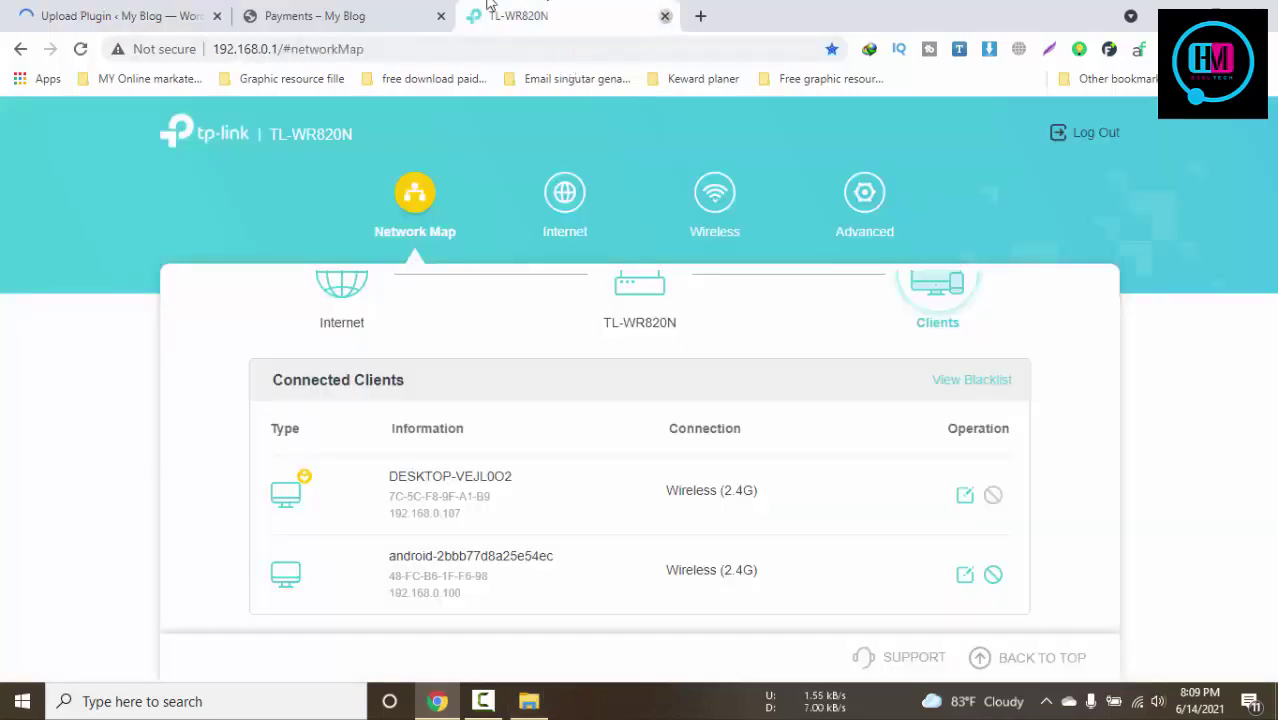
pyautogui.click(664, 16)
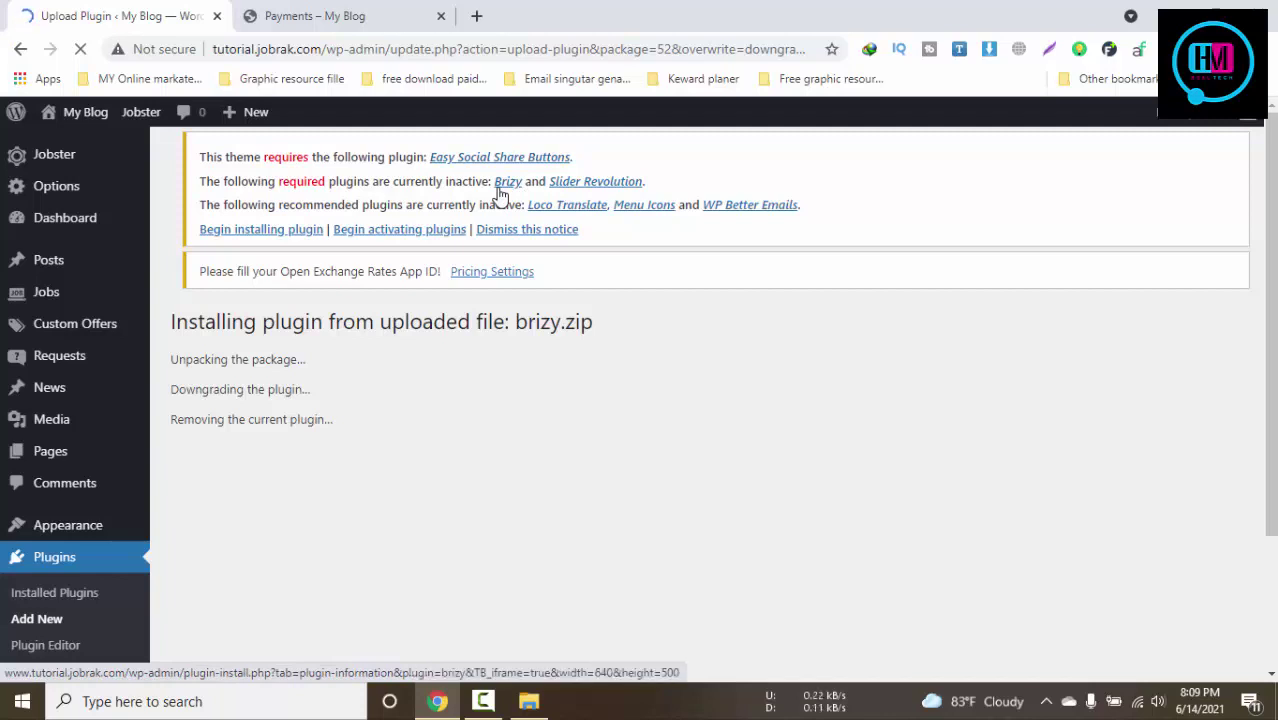
pyautogui.scroll(-2, 502, 351)
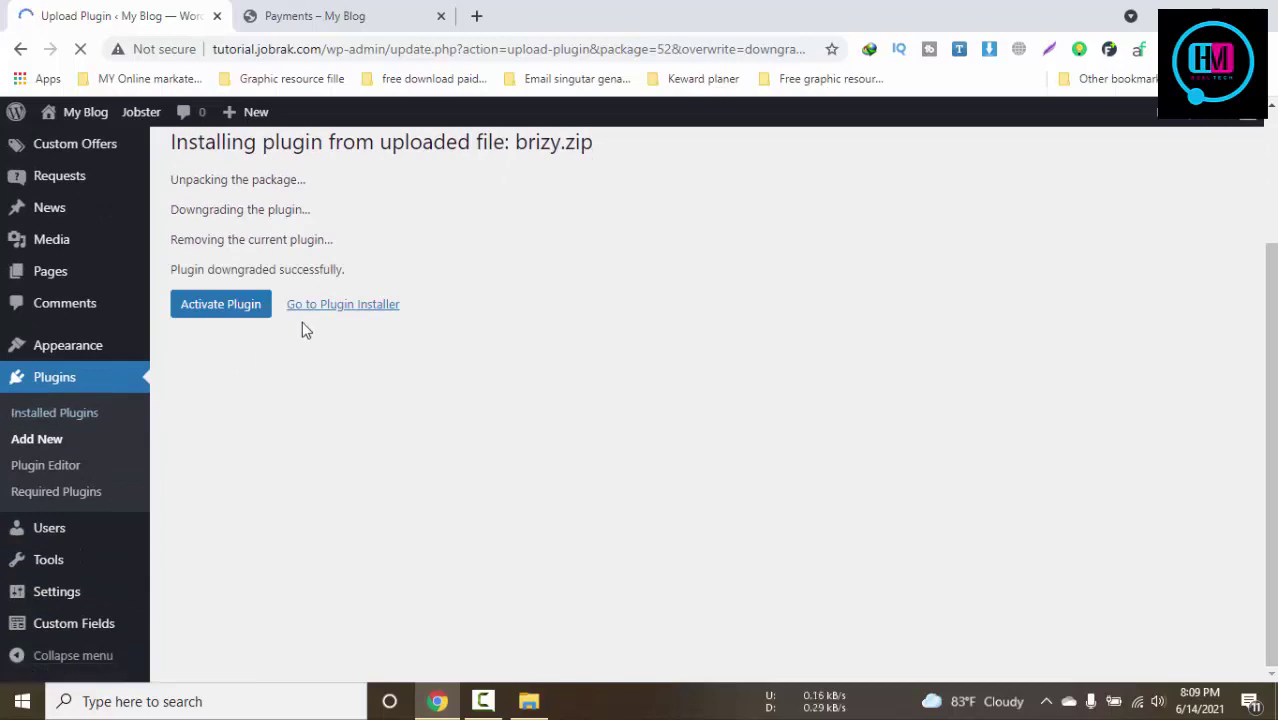
pyautogui.click(237, 340)
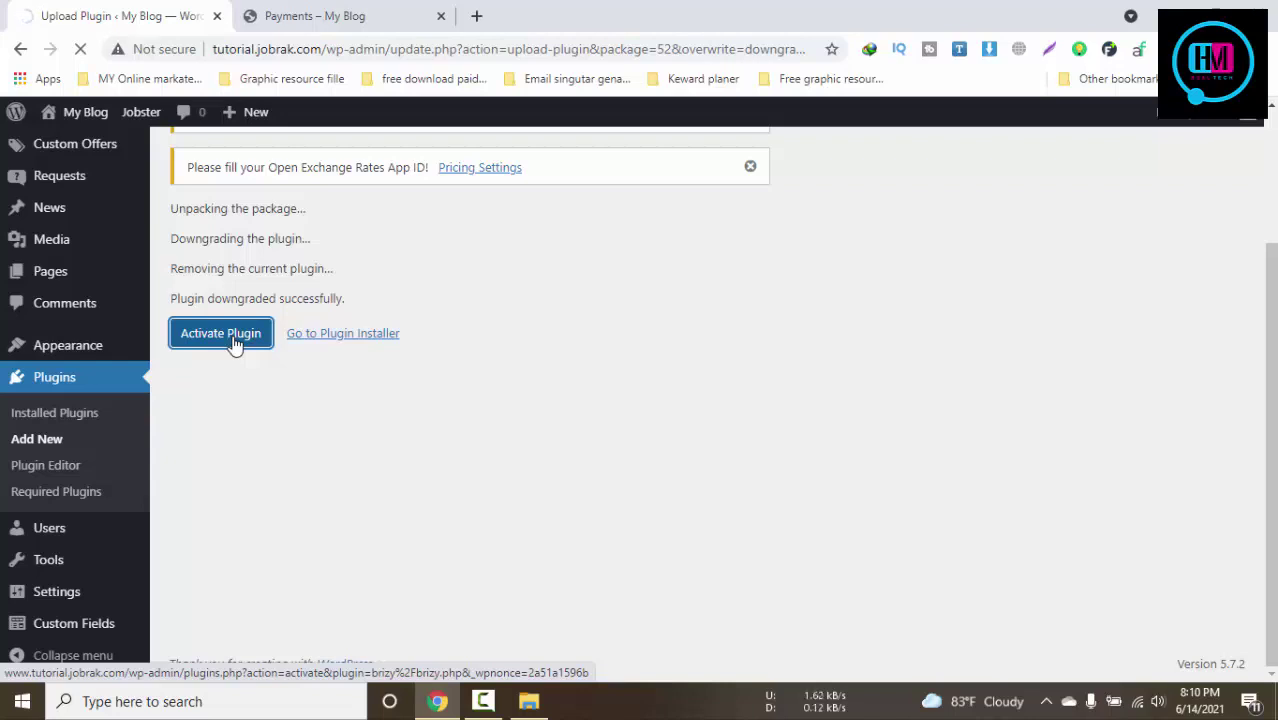
# Confirm Brizy 1.0.100 is activated, go to Add New, then view the My Payments page
pyautogui.click(398, 12)
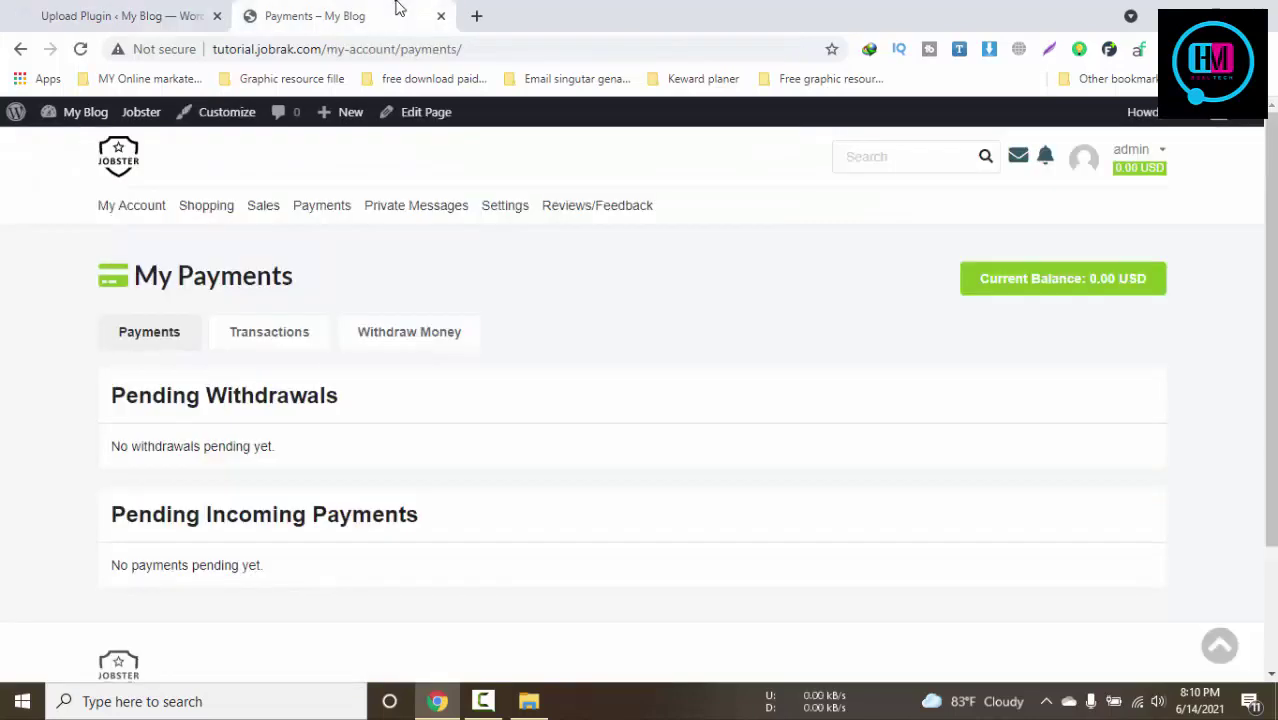
pyautogui.click(150, 14)
pyautogui.click(310, 12)
pyautogui.click(222, 4)
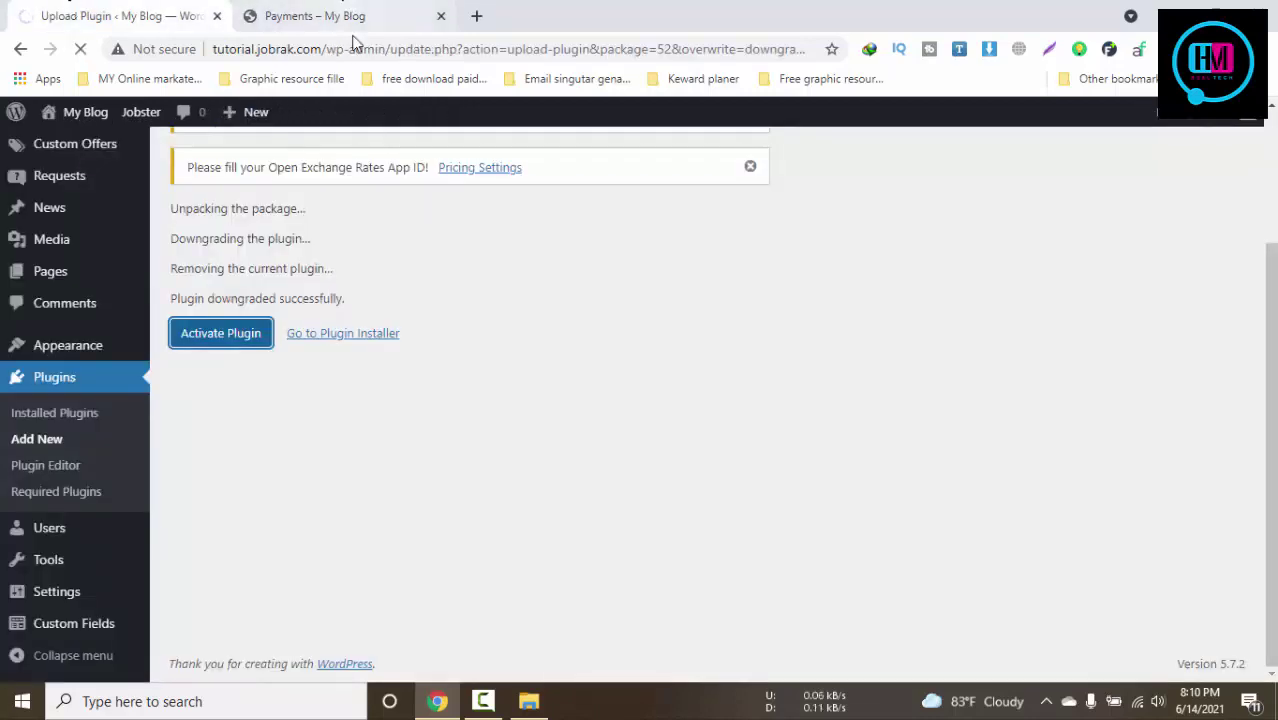
pyautogui.click(485, 701)
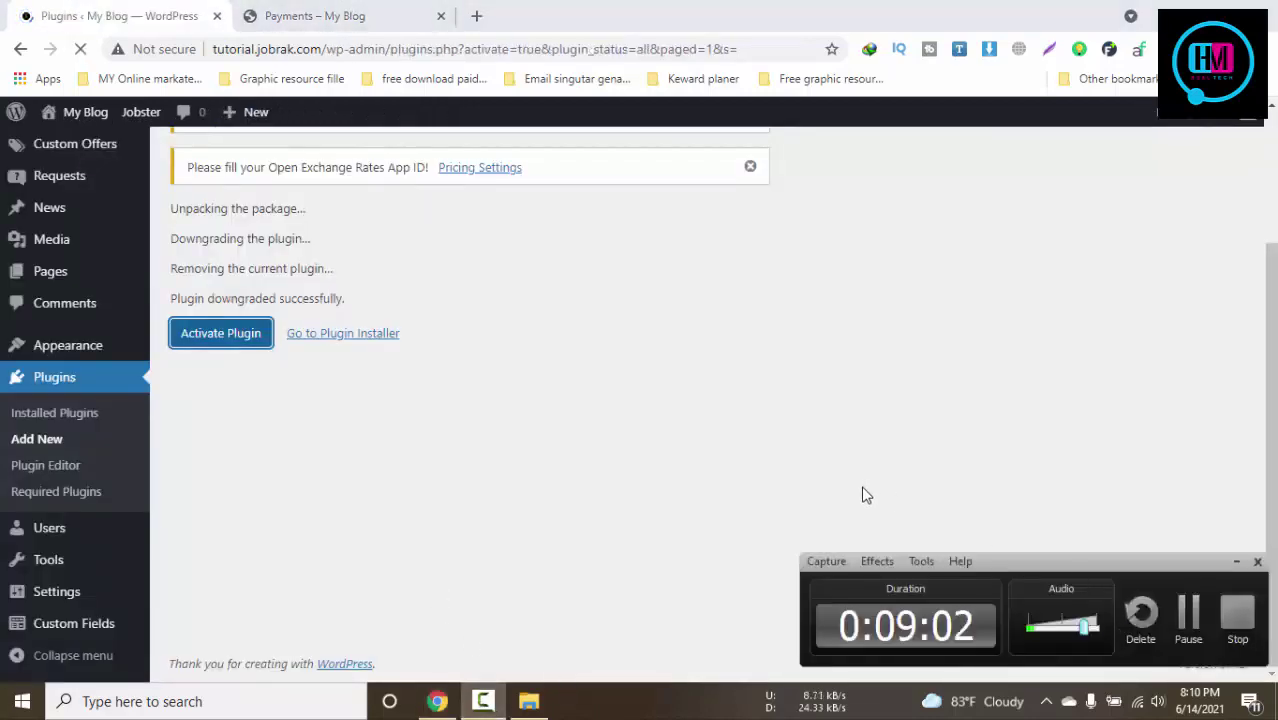
pyautogui.scroll(-4, 458, 390)
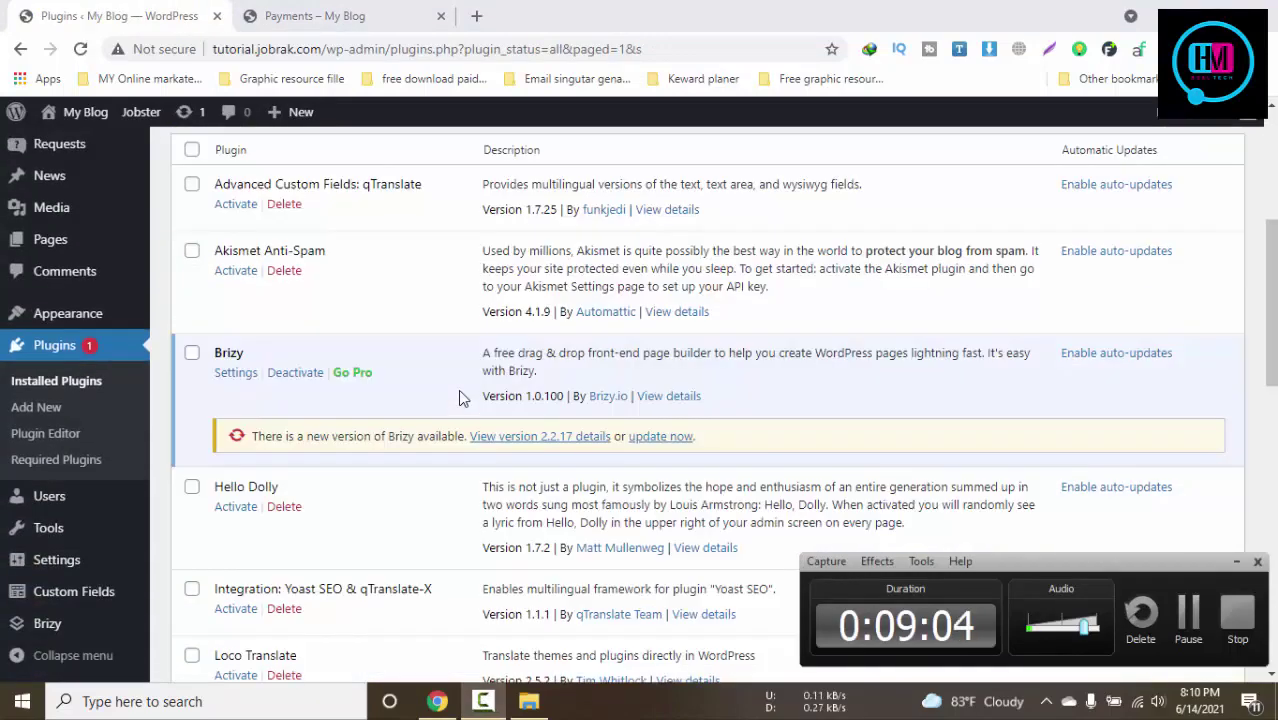
pyautogui.scroll(5, 458, 389)
pyautogui.scroll(-5, 427, 417)
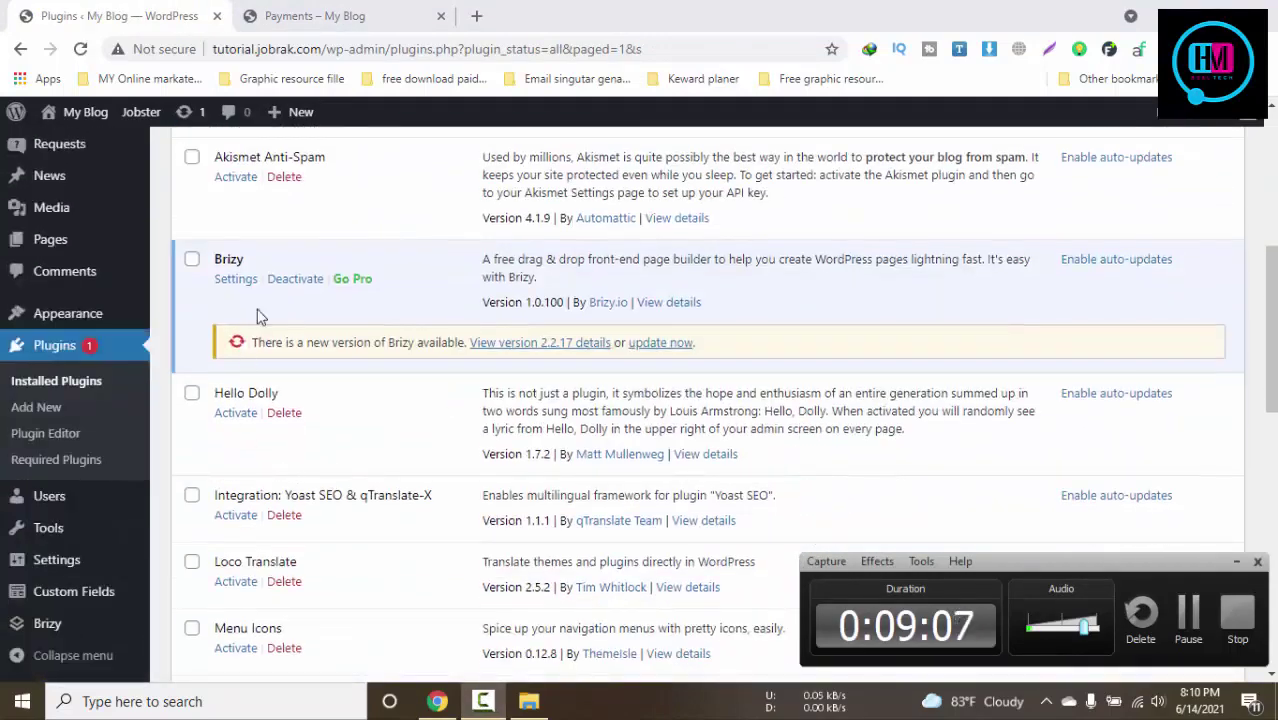
pyautogui.scroll(5, 370, 368)
pyautogui.click(280, 161)
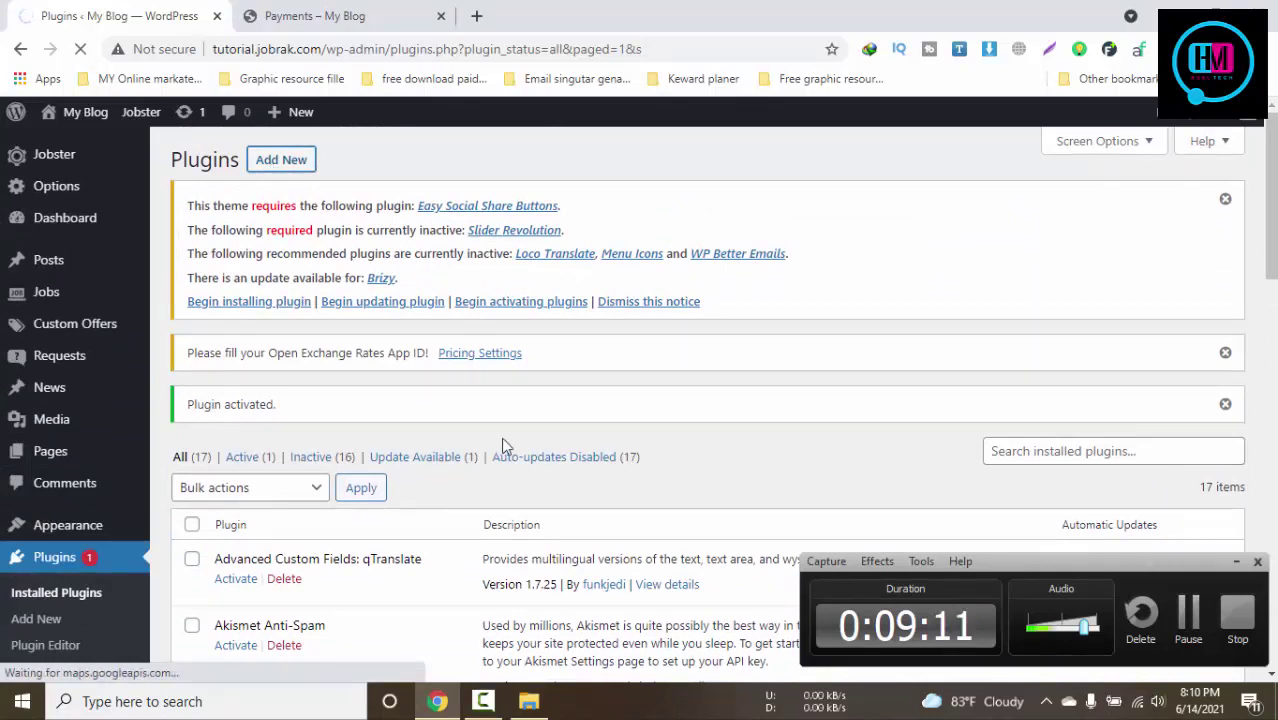
pyautogui.click(414, 12)
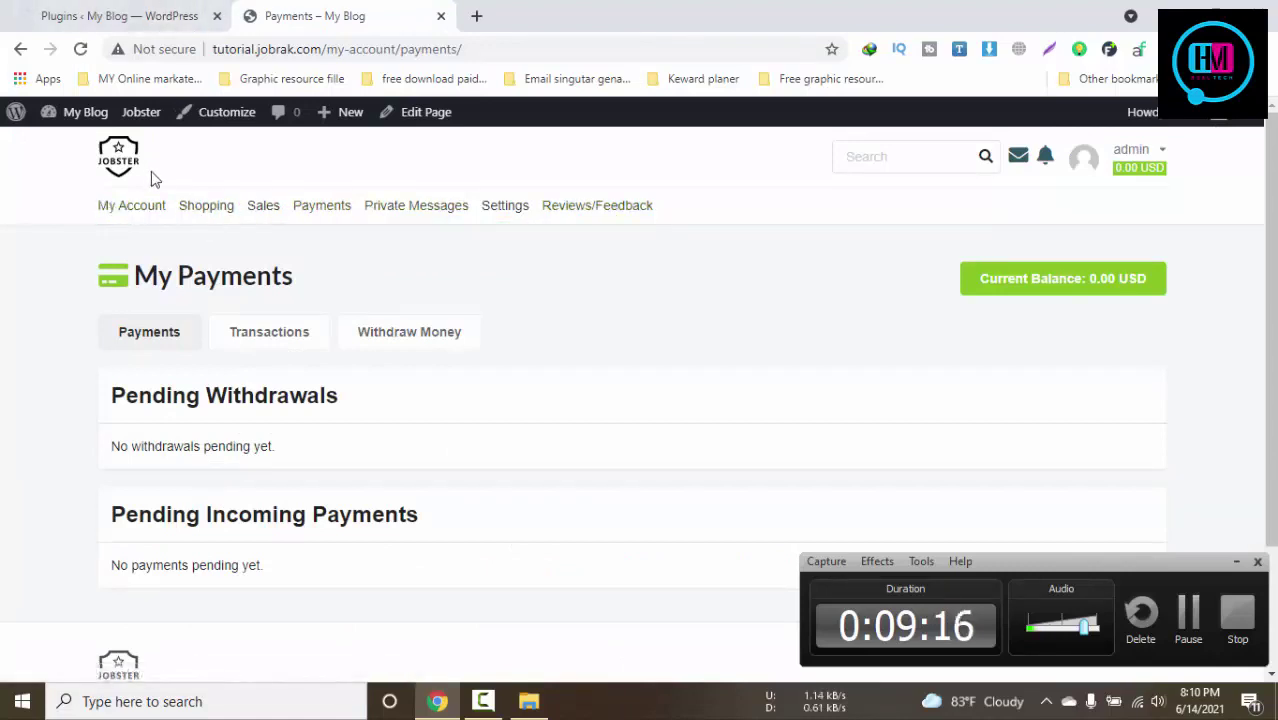
# Return to the Add Plugins tab and reveal the Upload Plugin box
pyautogui.click(120, 15)
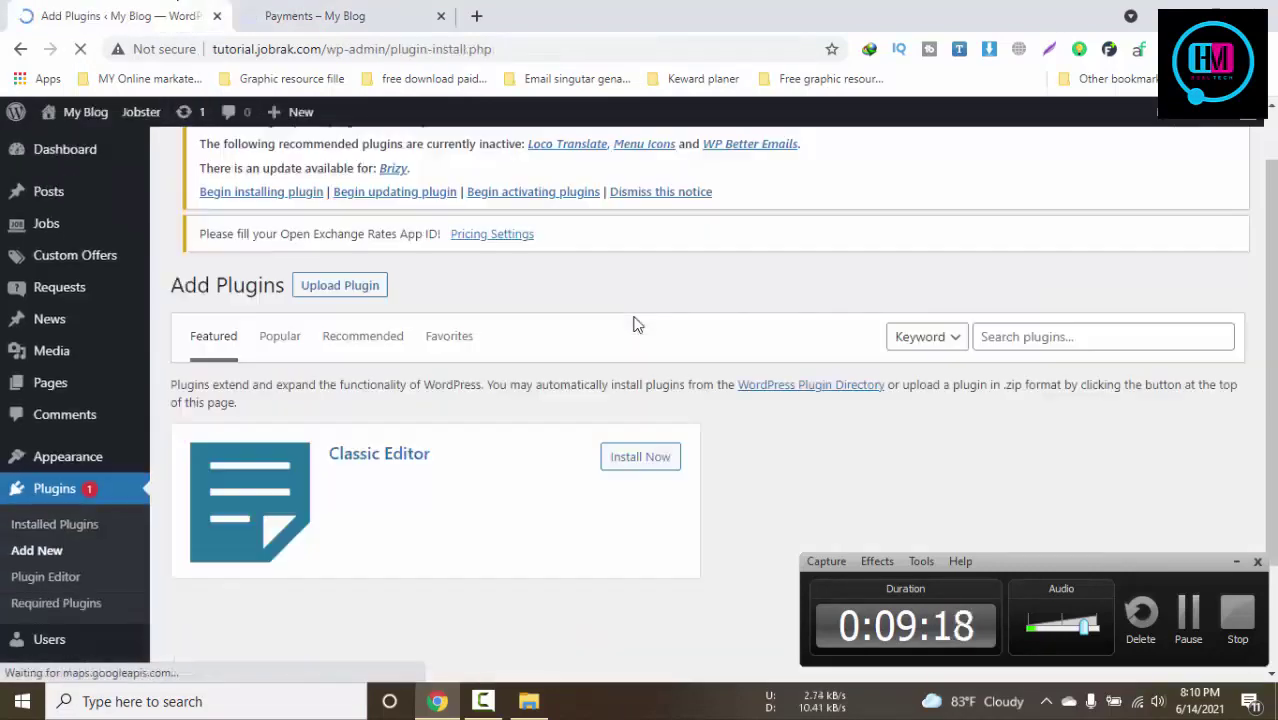
pyautogui.scroll(3, 440, 345)
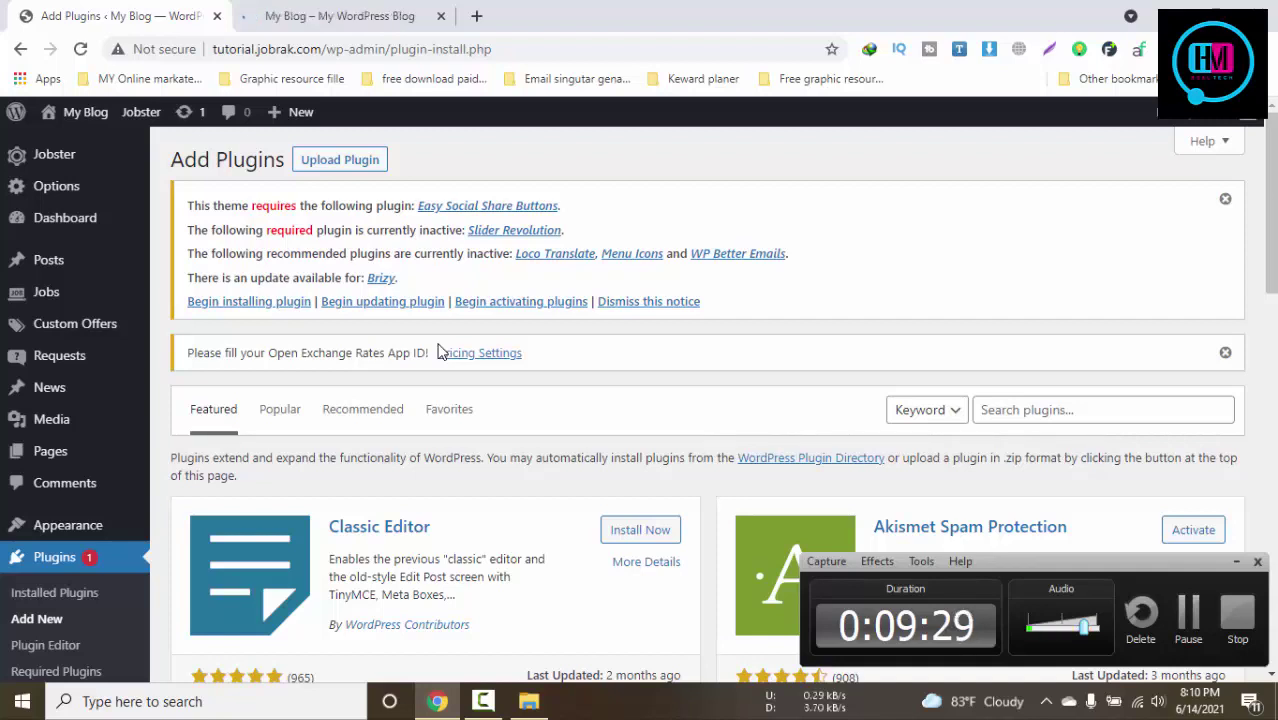
pyautogui.scroll(-1, 408, 348)
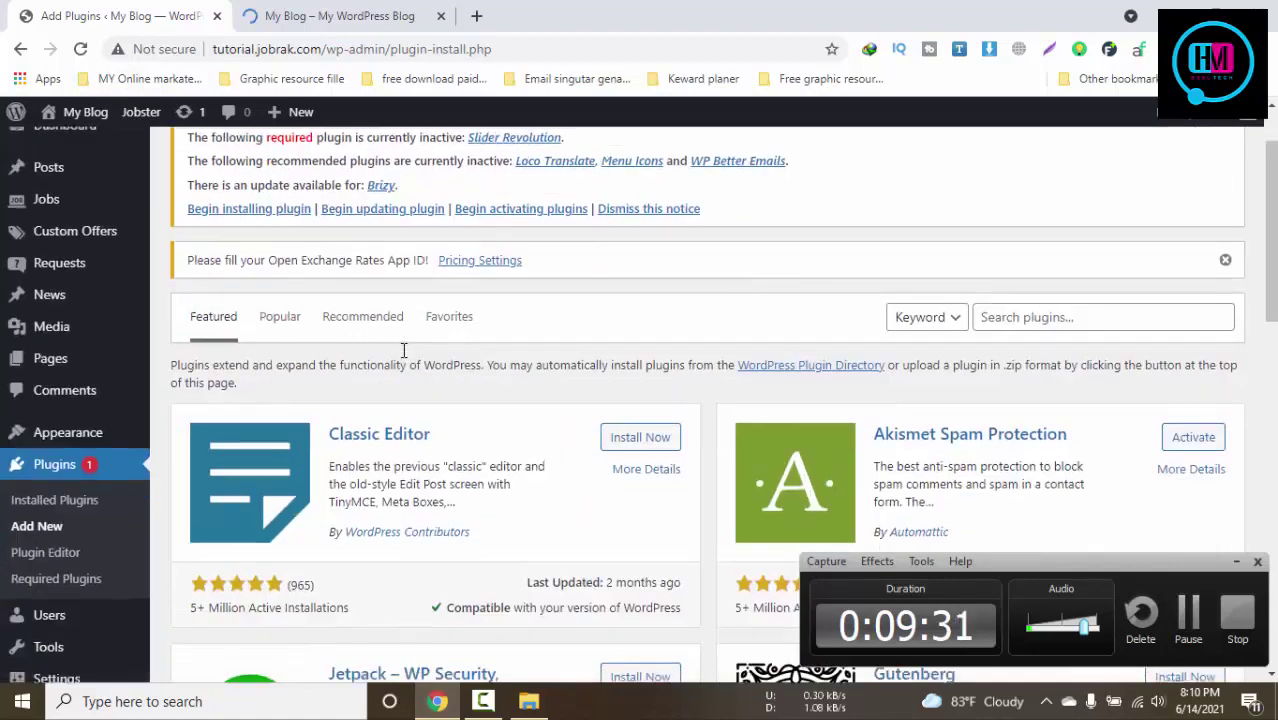
pyautogui.scroll(1, 380, 260)
pyautogui.click(357, 175)
pyautogui.scroll(-1, 542, 314)
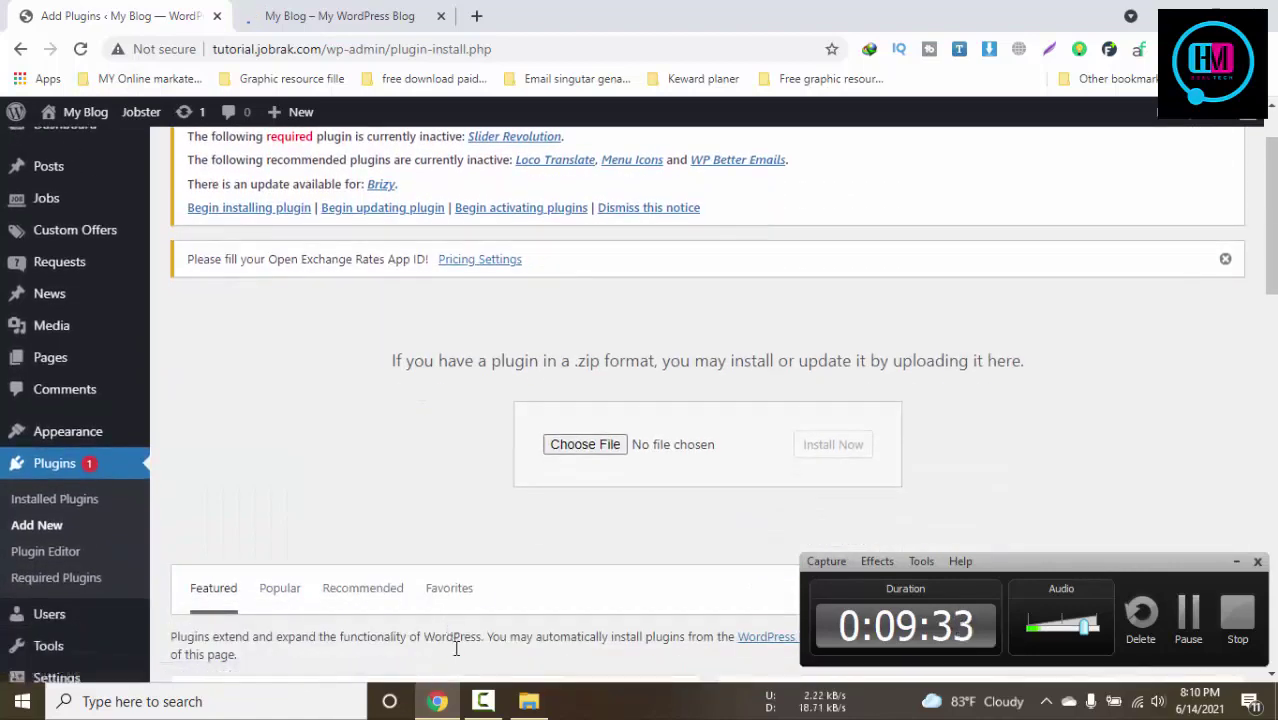
# Drag brizy-pro.zip from File Explorer onto the upload box and submit Install Now
pyautogui.click(528, 701)
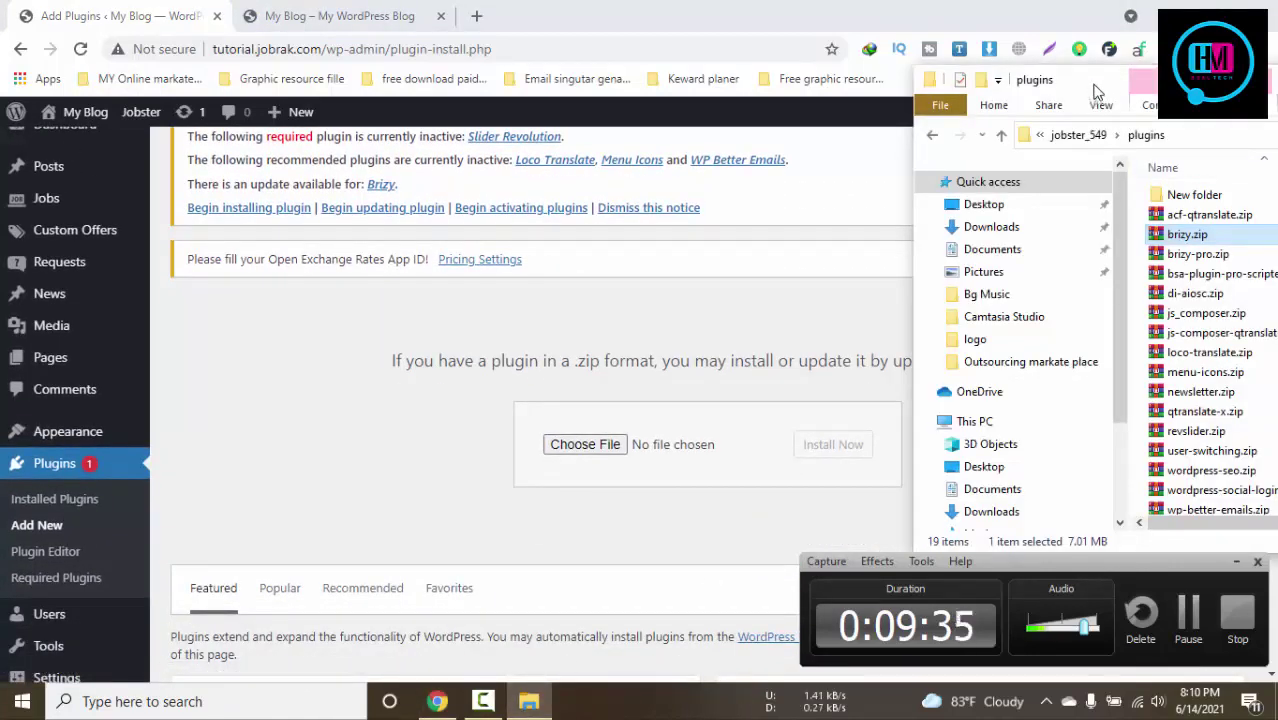
pyautogui.moveTo(1084, 86); pyautogui.dragTo(950, 84)
pyautogui.moveTo(1050, 247); pyautogui.dragTo(608, 445)
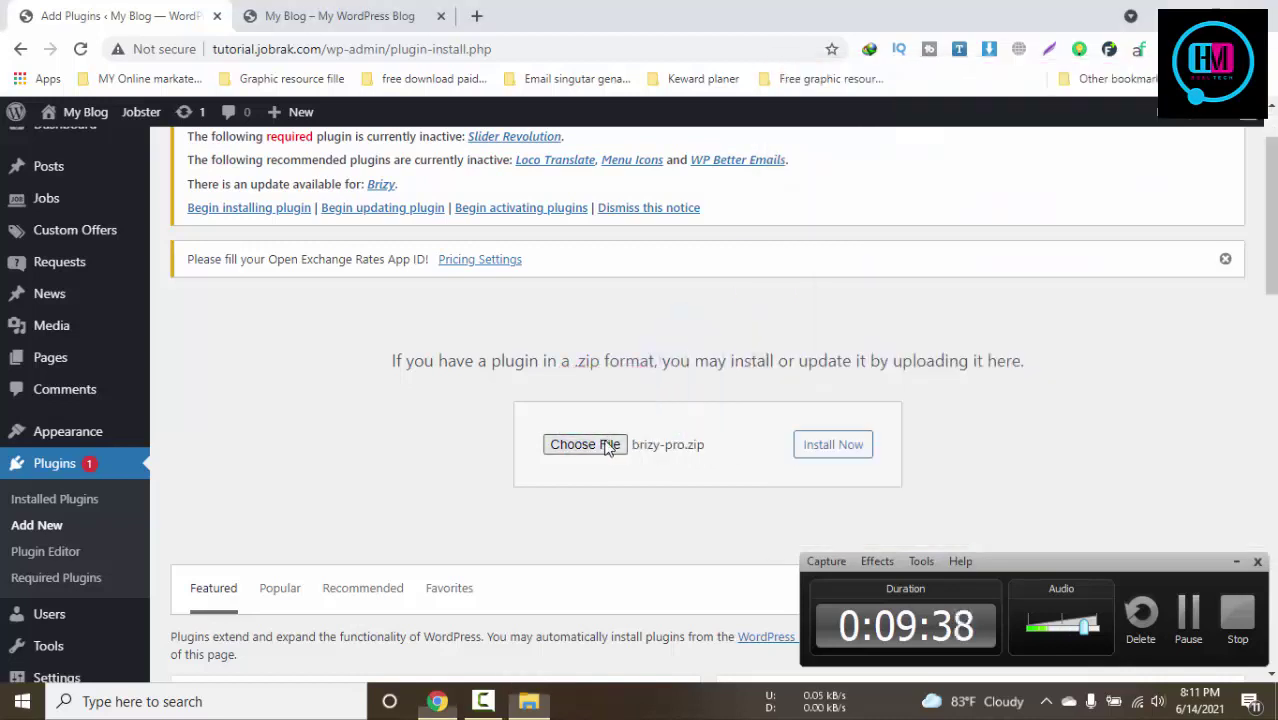
pyautogui.click(828, 450)
pyautogui.click(350, 15)
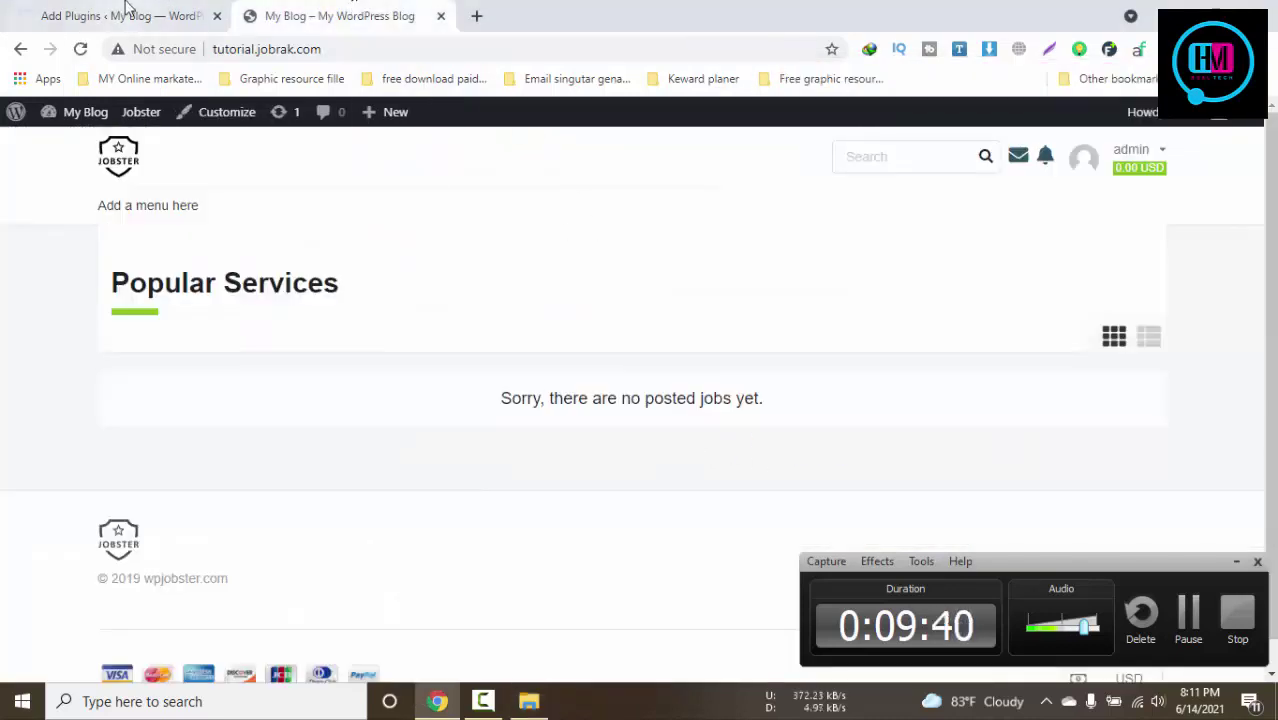
pyautogui.click(126, 10)
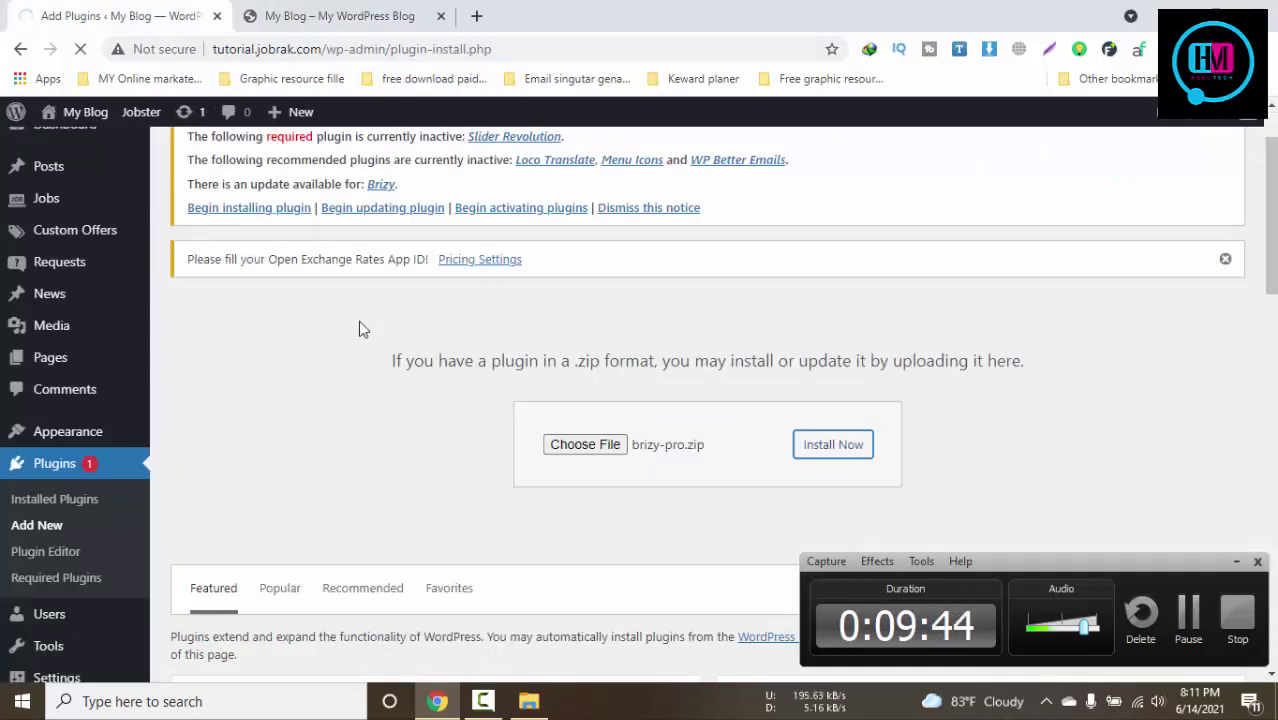
pyautogui.click(246, 14)
pyautogui.click(76, 12)
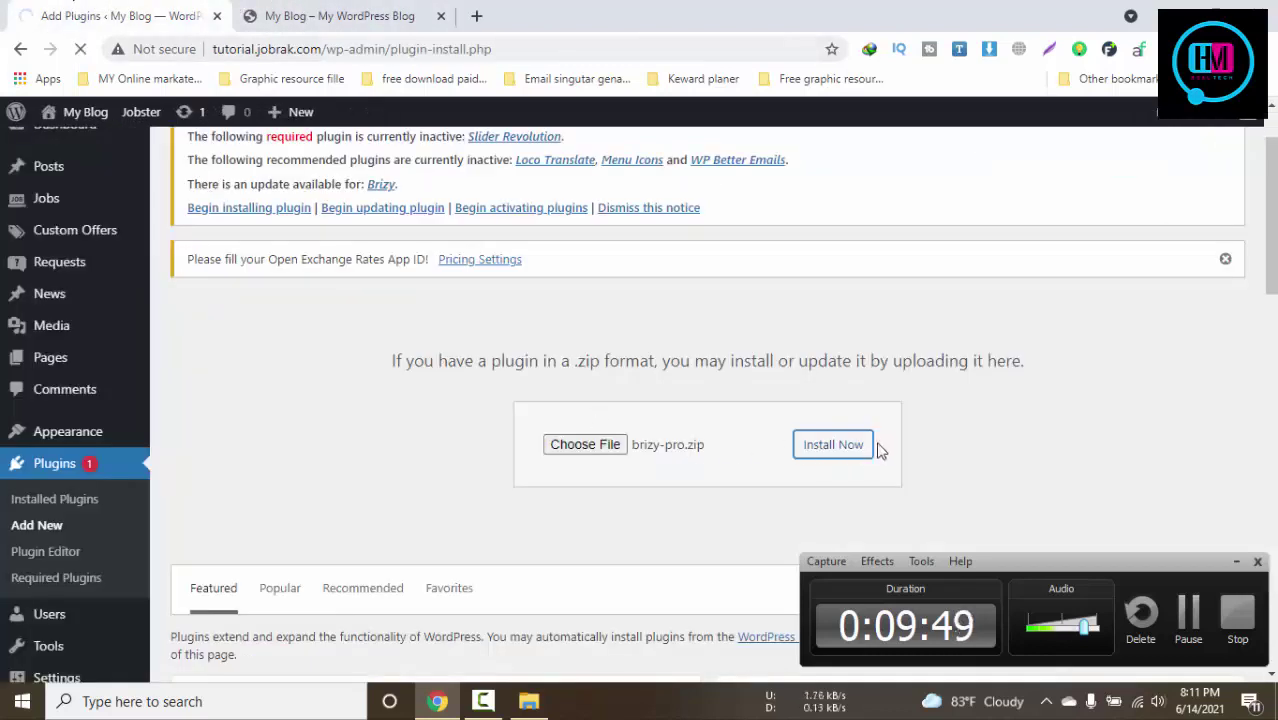
pyautogui.click(833, 444)
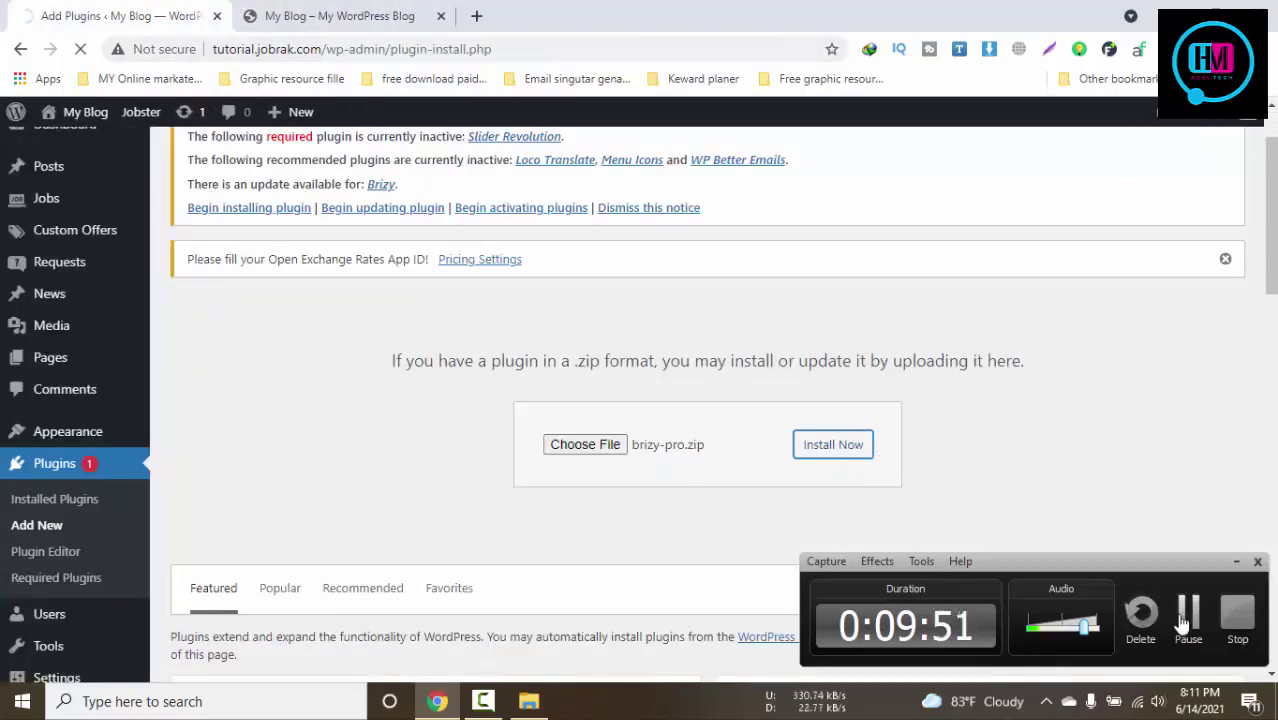
# Overwrite the installed Brizy Pro 0.0.30 with the uploaded brizy-pro.zip copy
pyautogui.click(1236, 561)
pyautogui.scroll(-8, 908, 497)
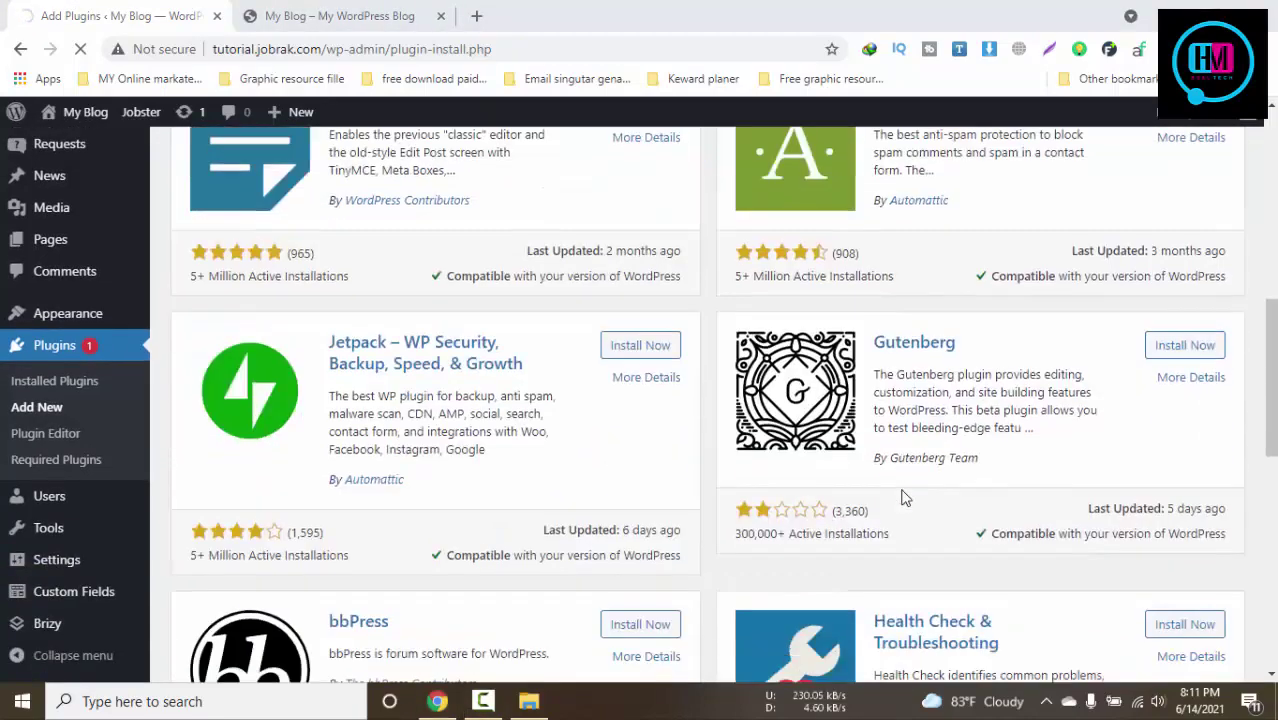
pyautogui.scroll(-6, 905, 497)
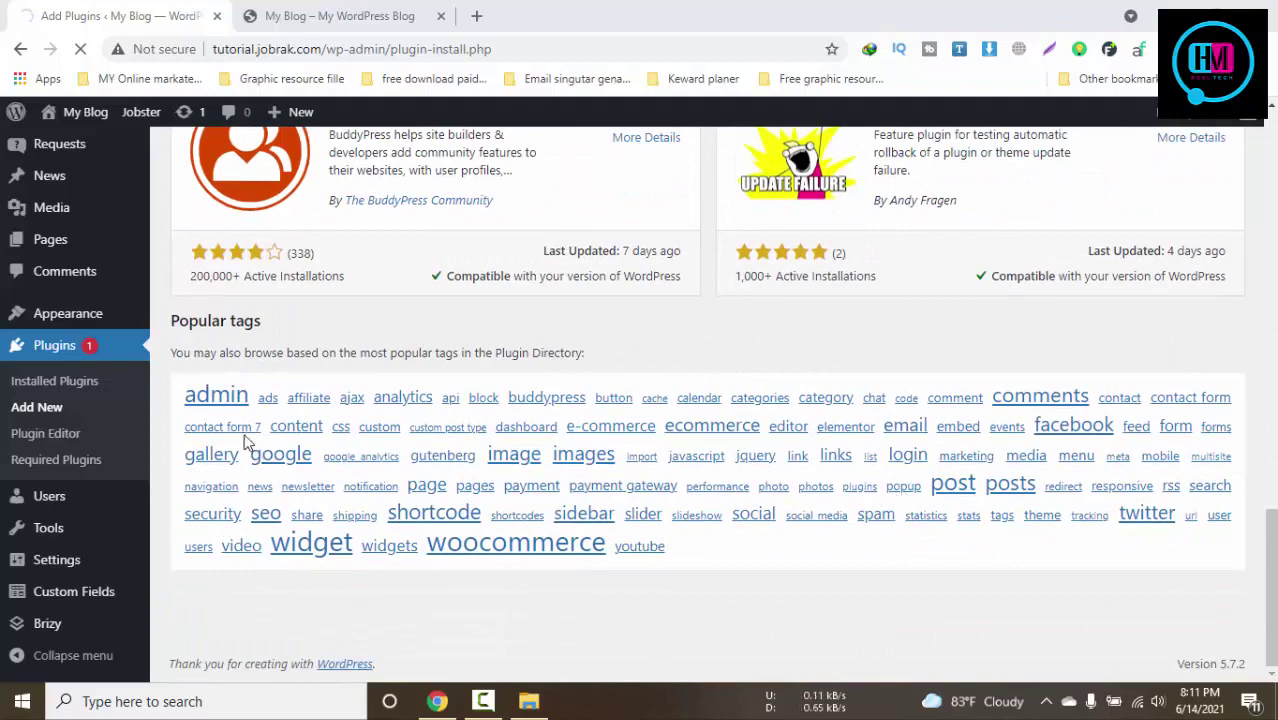
pyautogui.scroll(15, 244, 442)
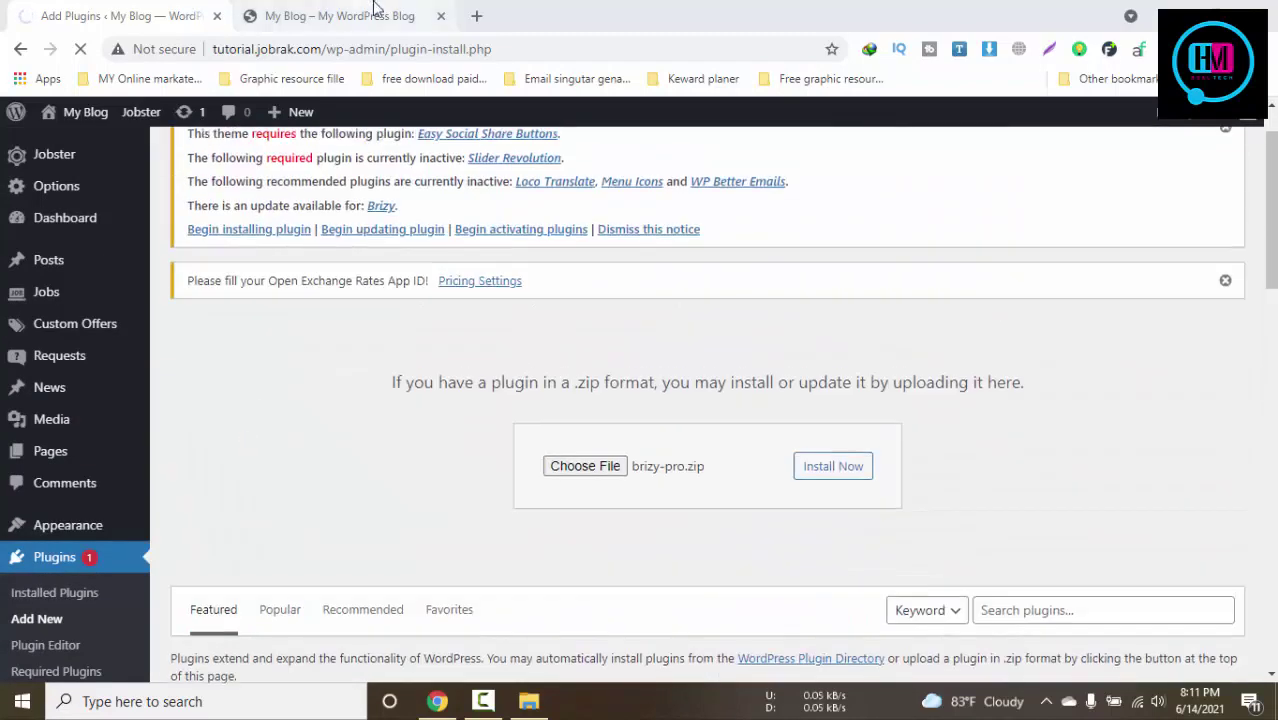
pyautogui.click(376, 12)
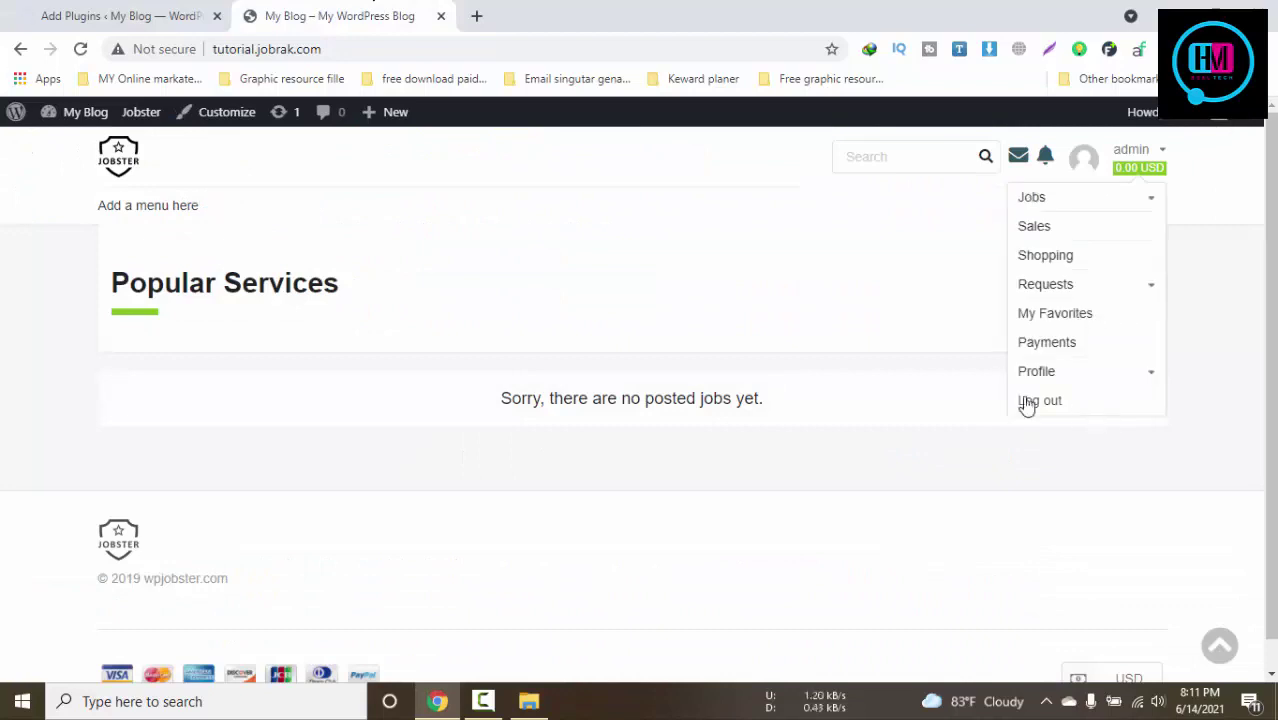
pyautogui.click(163, 12)
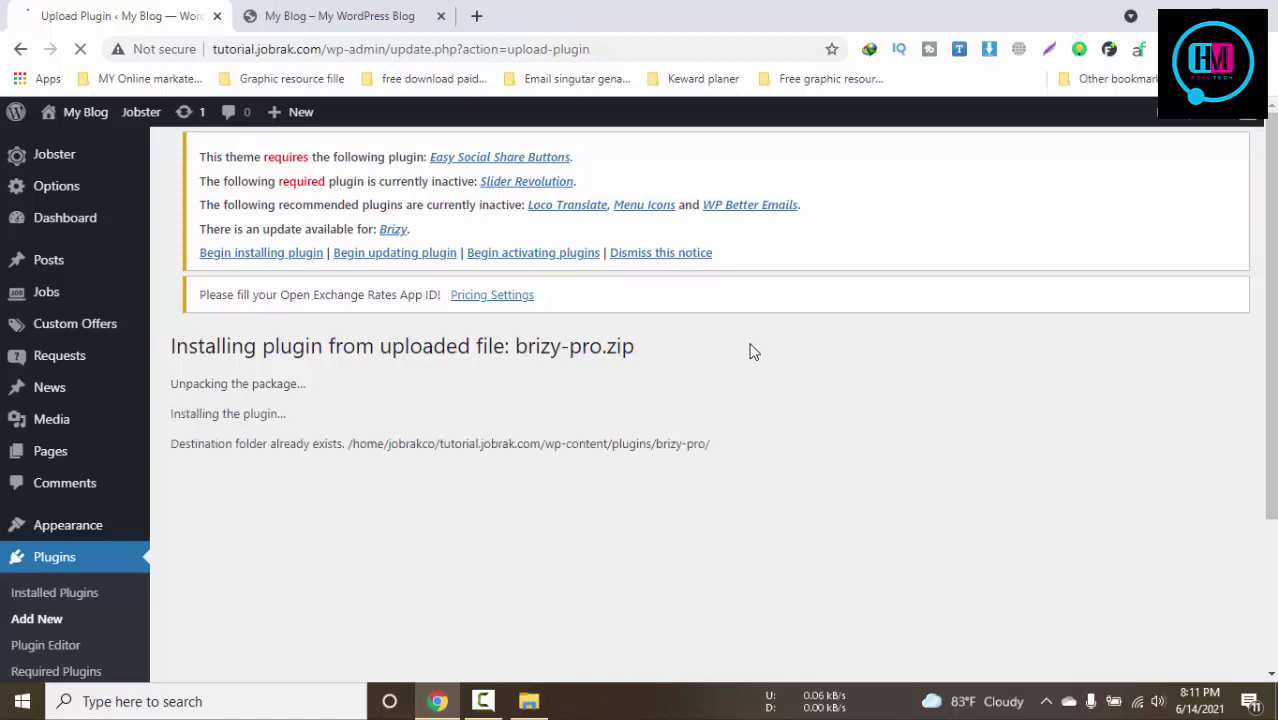
pyautogui.scroll(-3, 750, 350)
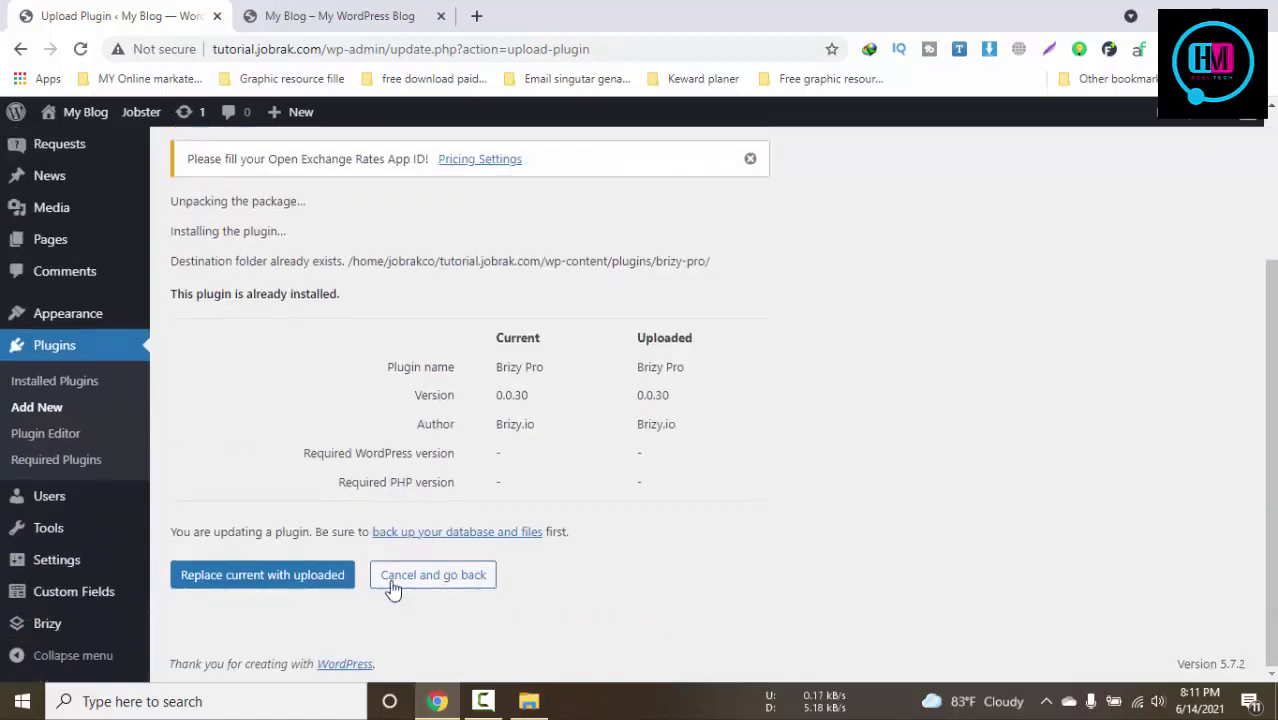
pyautogui.click(264, 574)
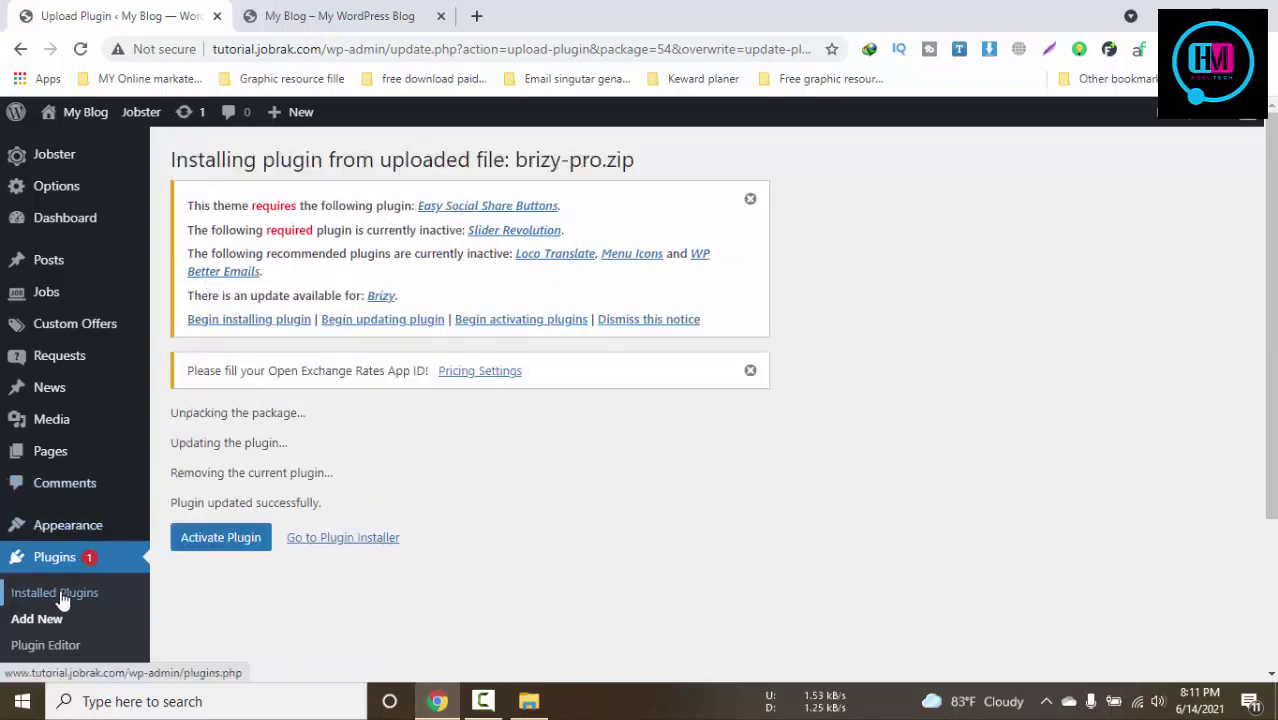
# Upload easy-social-share-buttons3.zip through Add New > Upload Plugin and install it
pyautogui.click(18, 620)
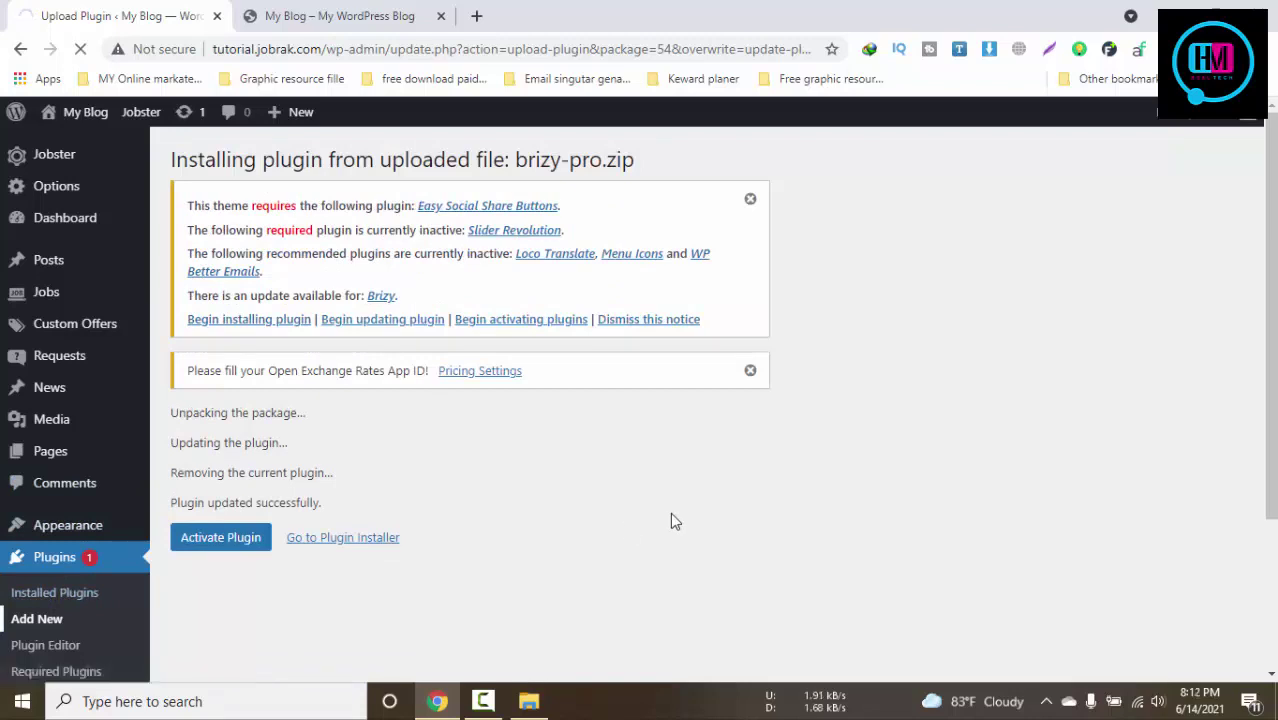
pyautogui.click(529, 701)
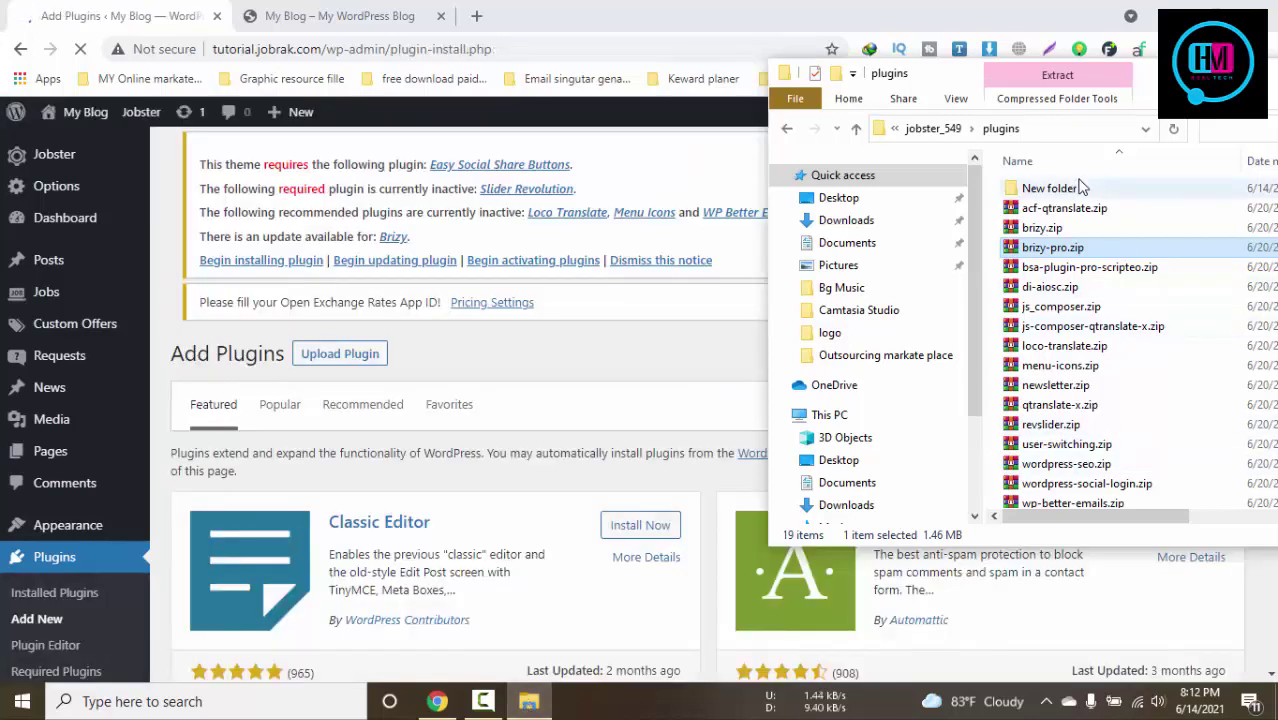
pyautogui.doubleClick(1080, 188)
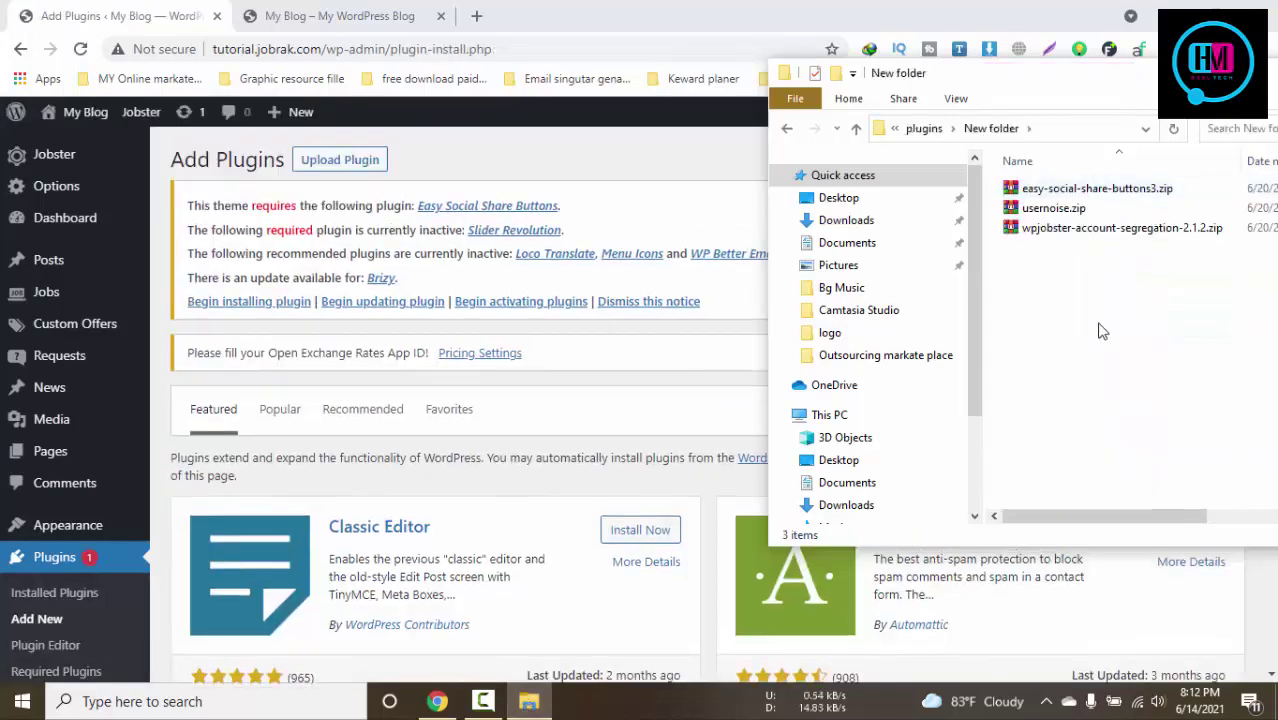
pyautogui.click(342, 168)
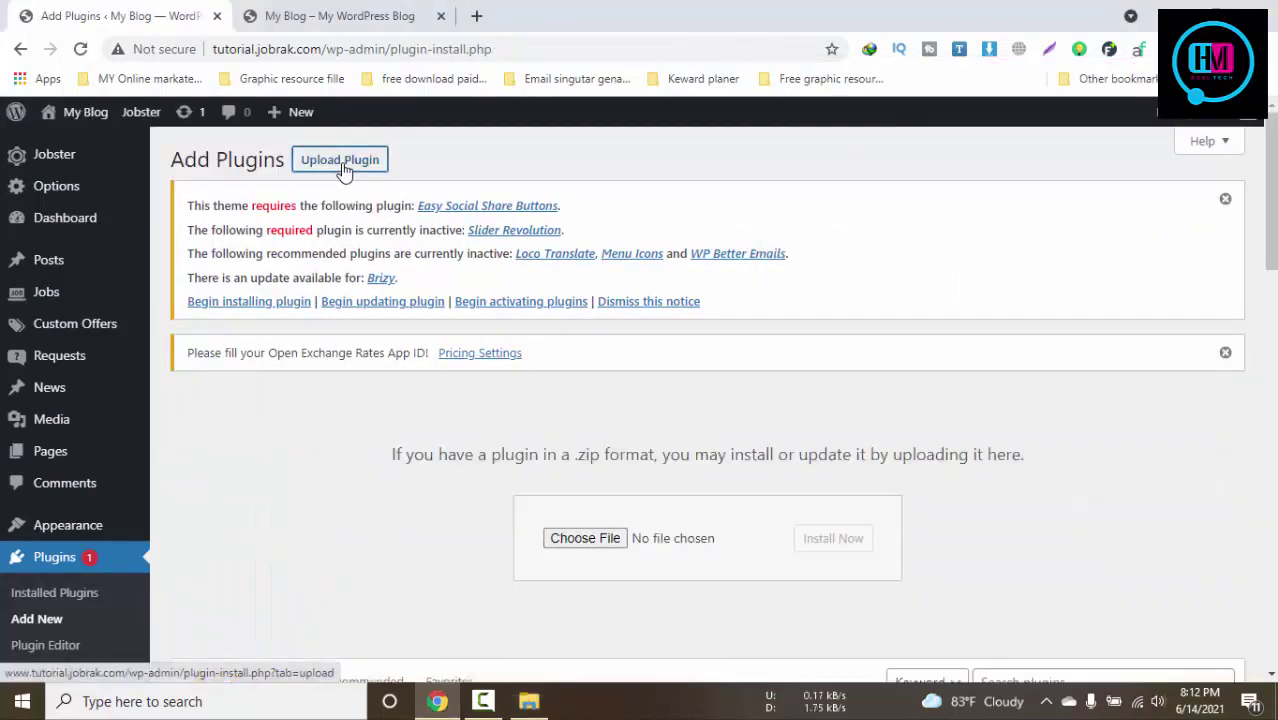
pyautogui.click(529, 701)
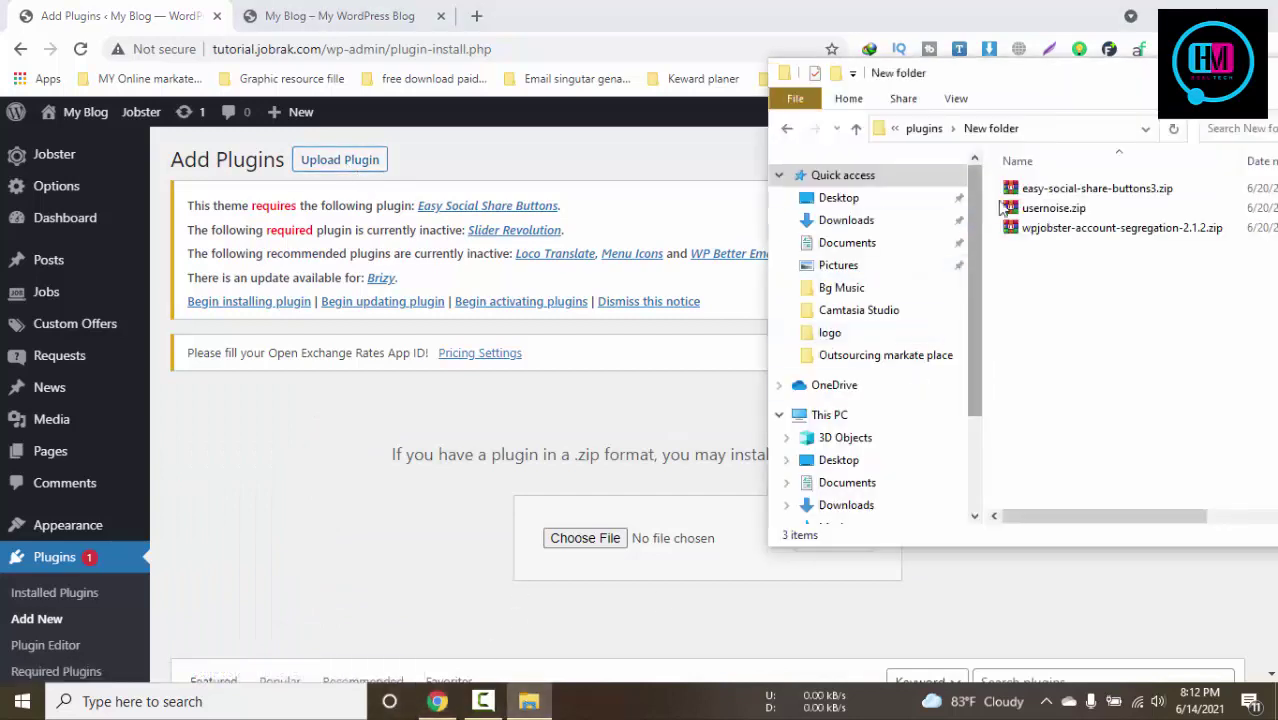
pyautogui.moveTo(1060, 188); pyautogui.dragTo(640, 542)
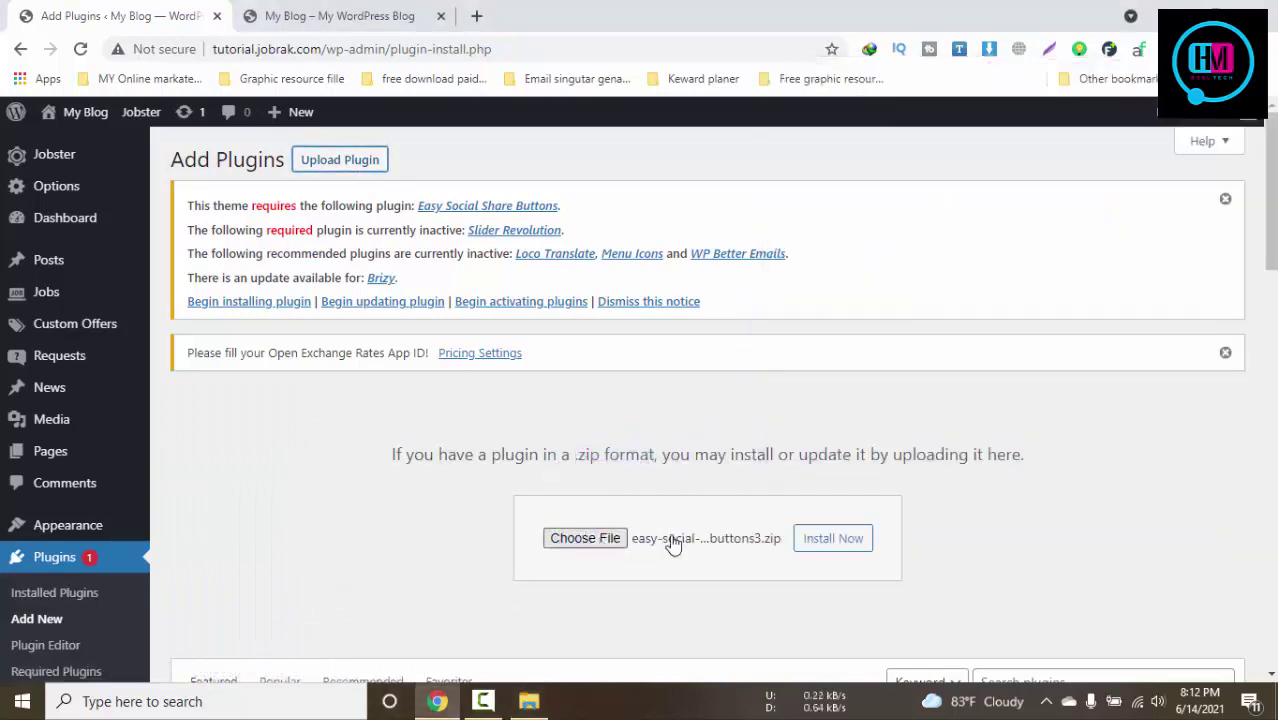
pyautogui.click(833, 539)
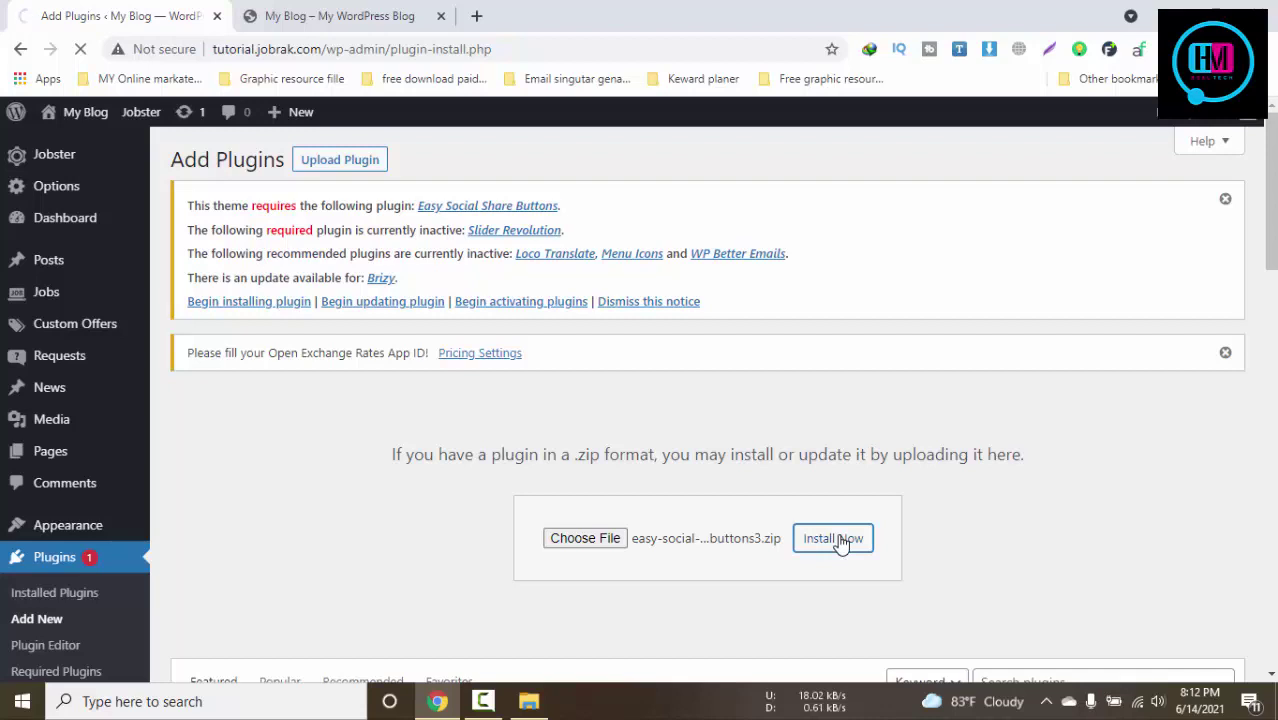
# Check the front page while the install finishes, then return to the Add Plugins page
pyautogui.click(330, 15)
pyautogui.click(115, 12)
pyautogui.click(266, 10)
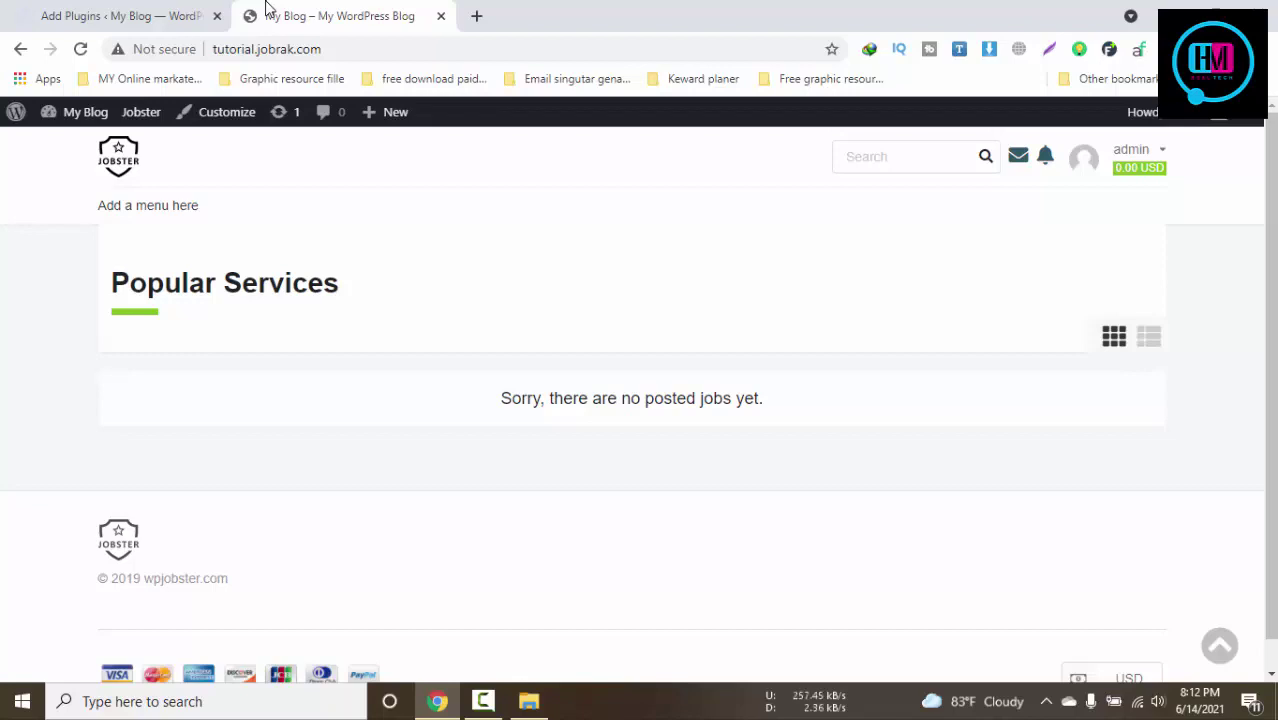
pyautogui.click(85, 16)
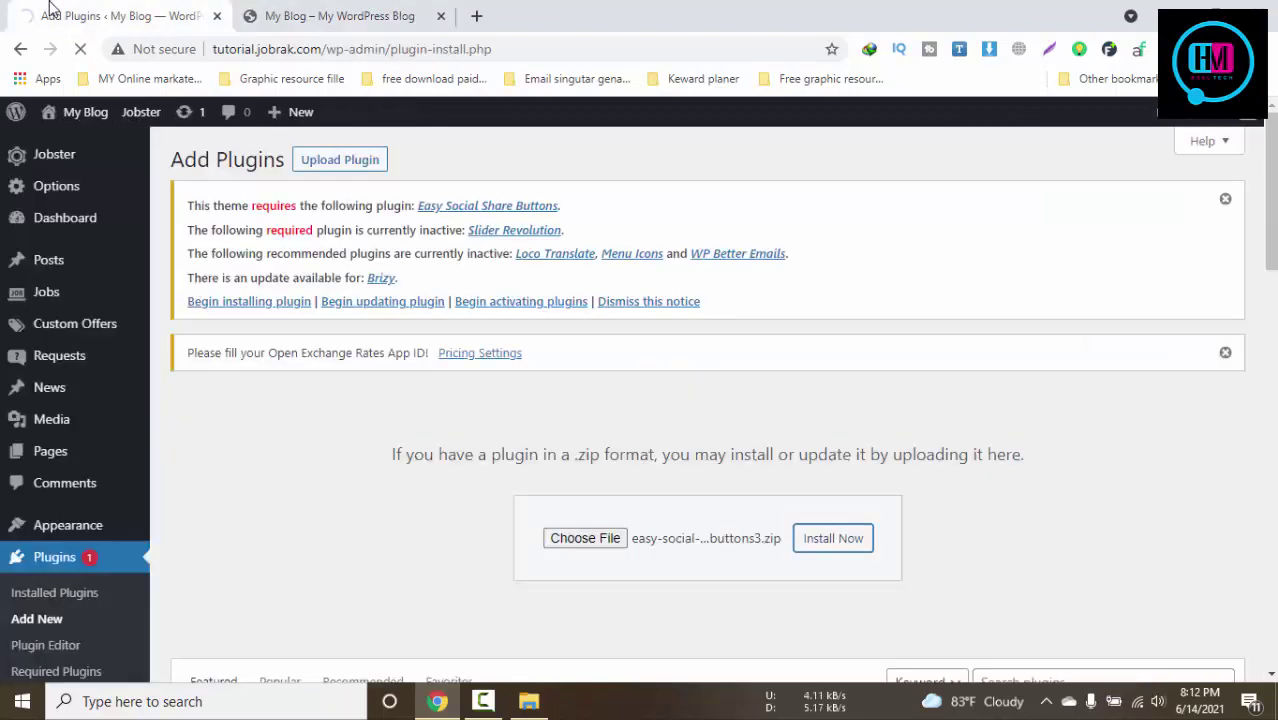
pyautogui.click(352, 10)
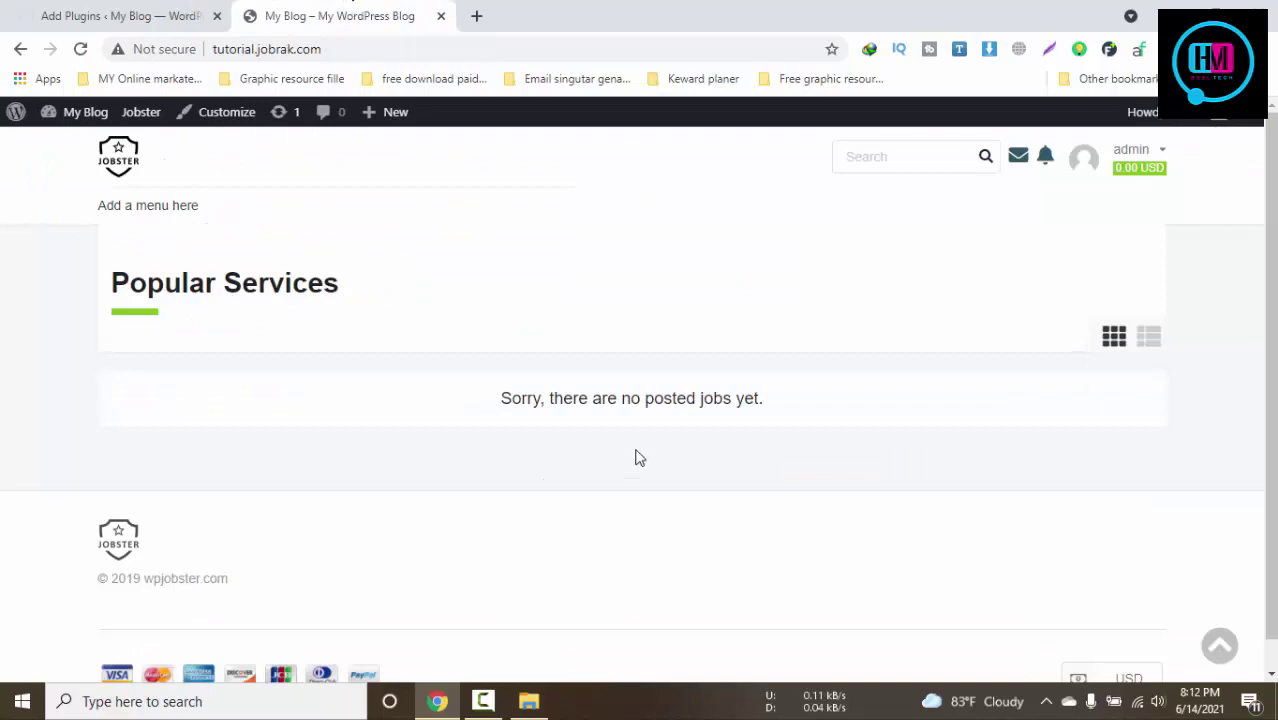
pyautogui.scroll(-1, 531, 519)
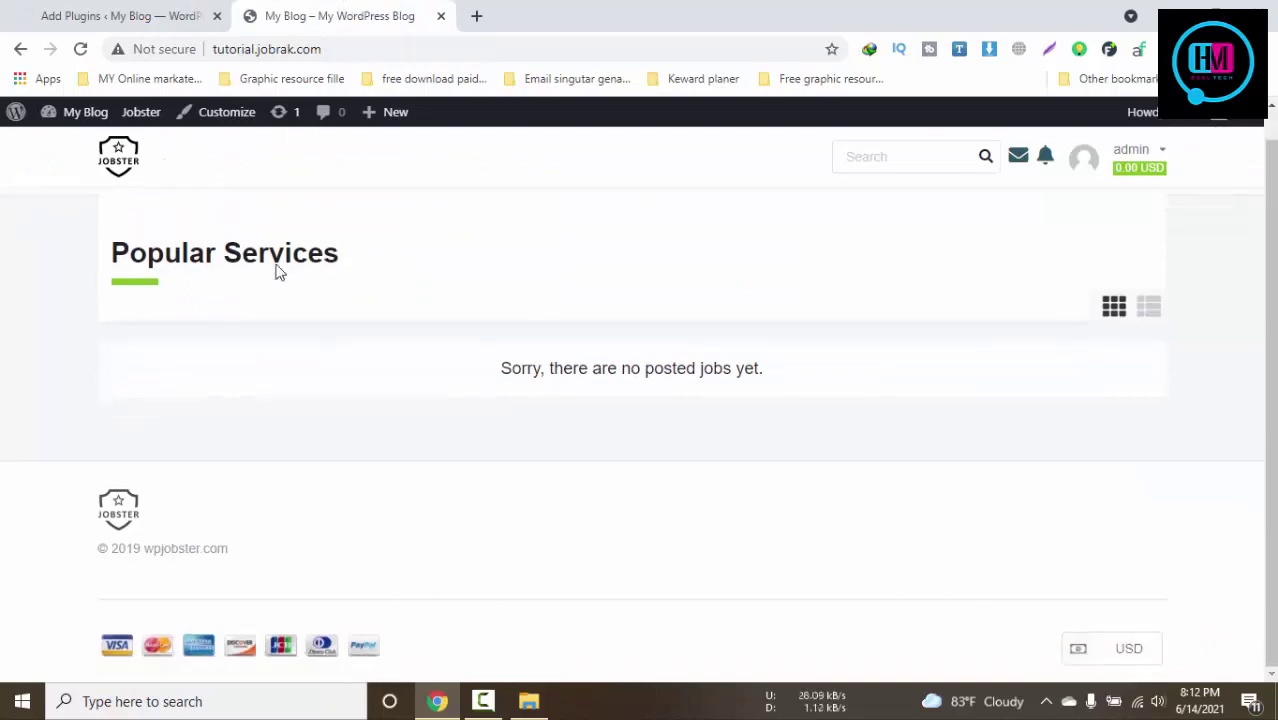
pyautogui.click(142, 10)
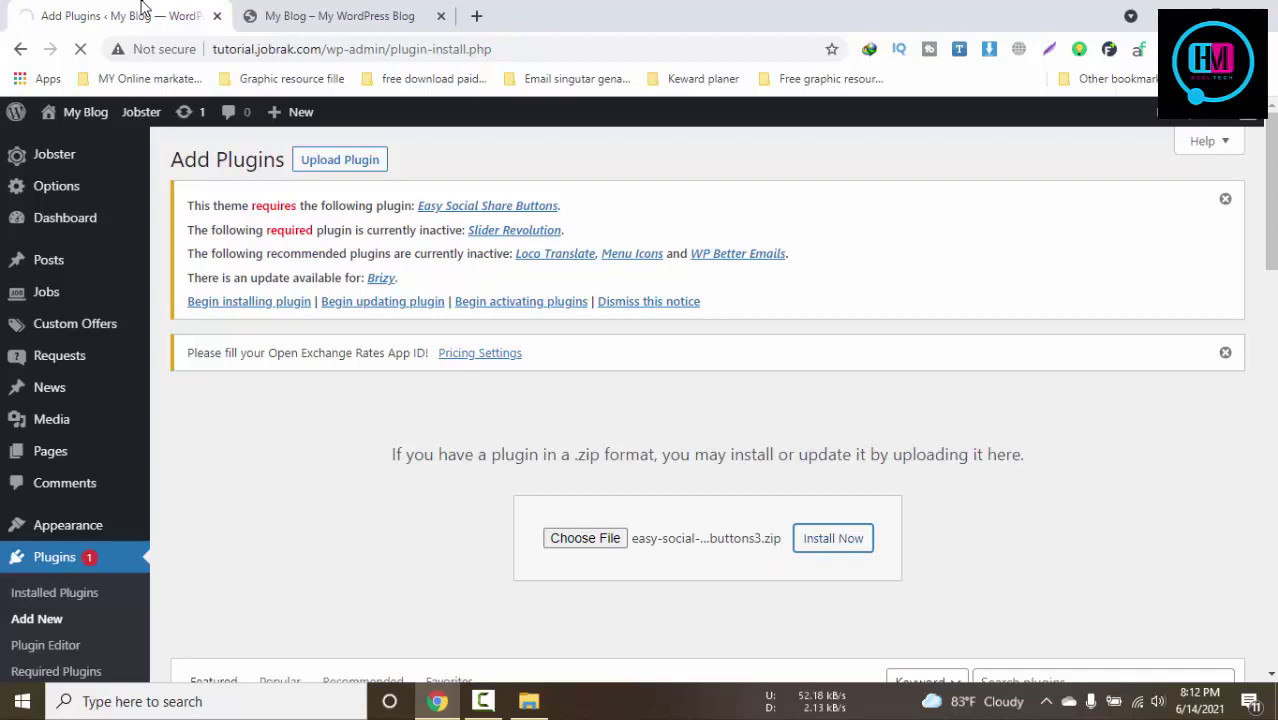
pyautogui.click(313, 10)
pyautogui.click(128, 12)
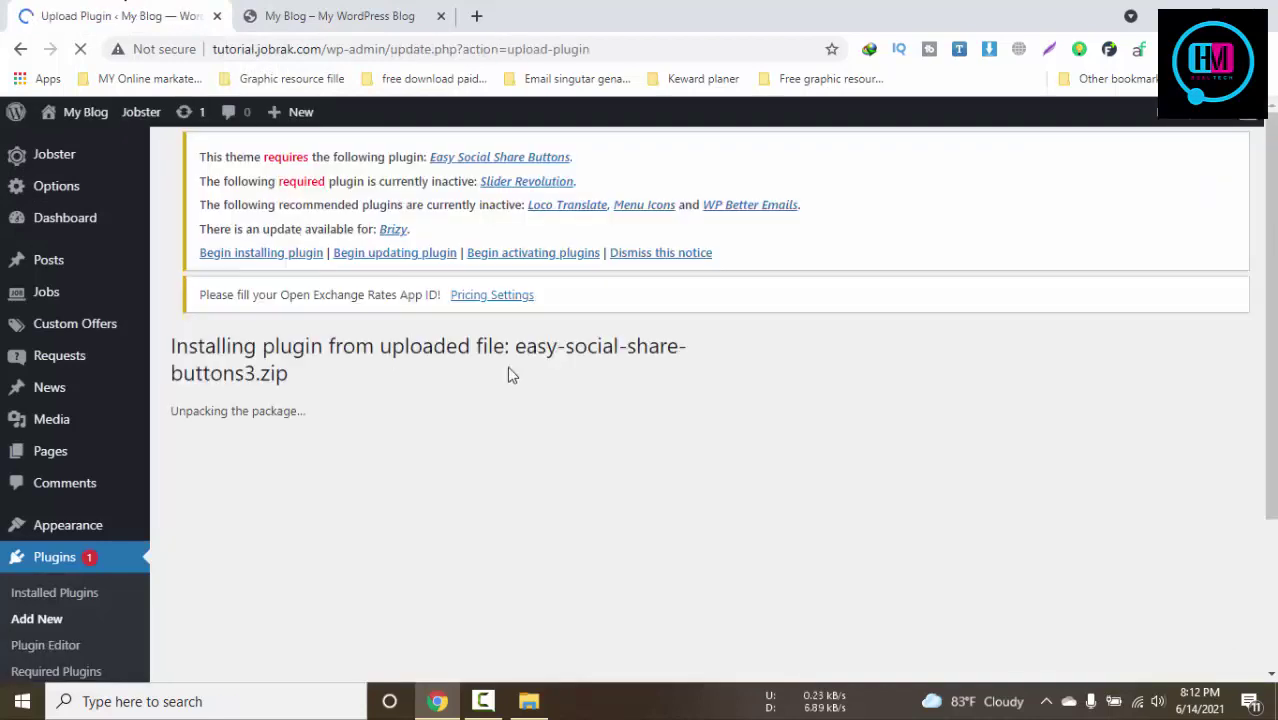
pyautogui.scroll(-1, 511, 375)
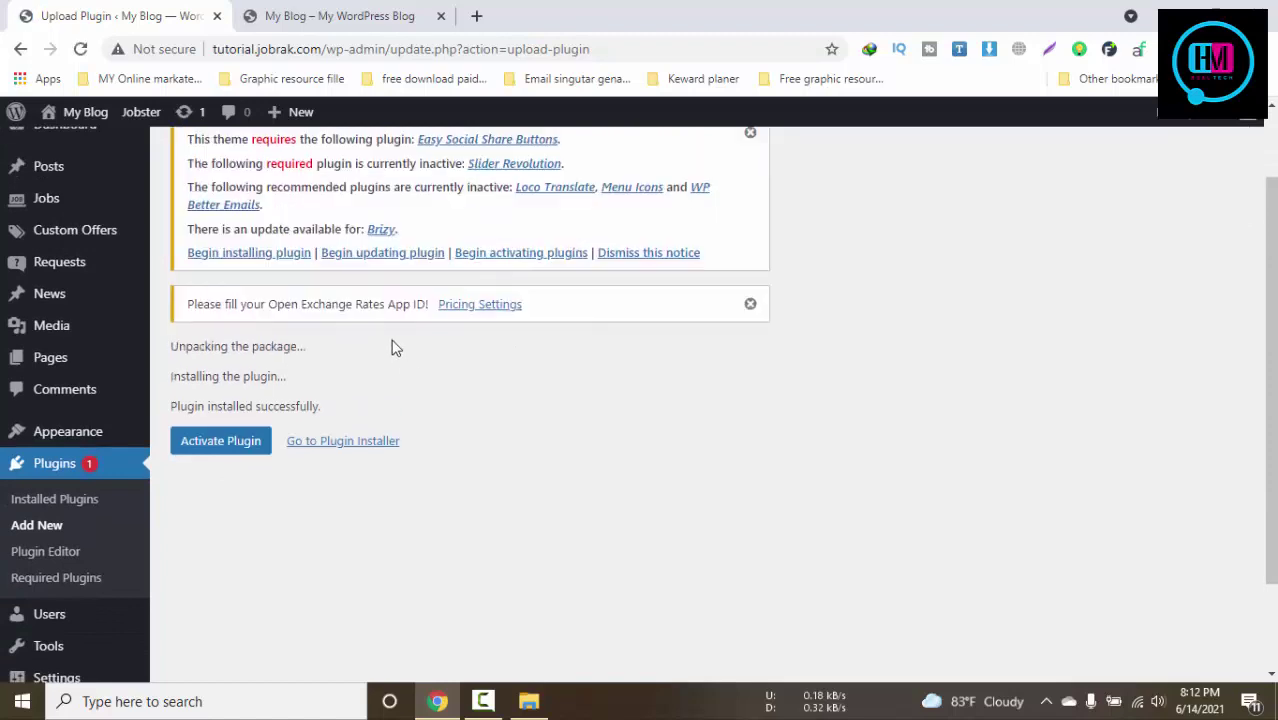
pyautogui.scroll(1, 370, 343)
pyautogui.scroll(-2, 405, 362)
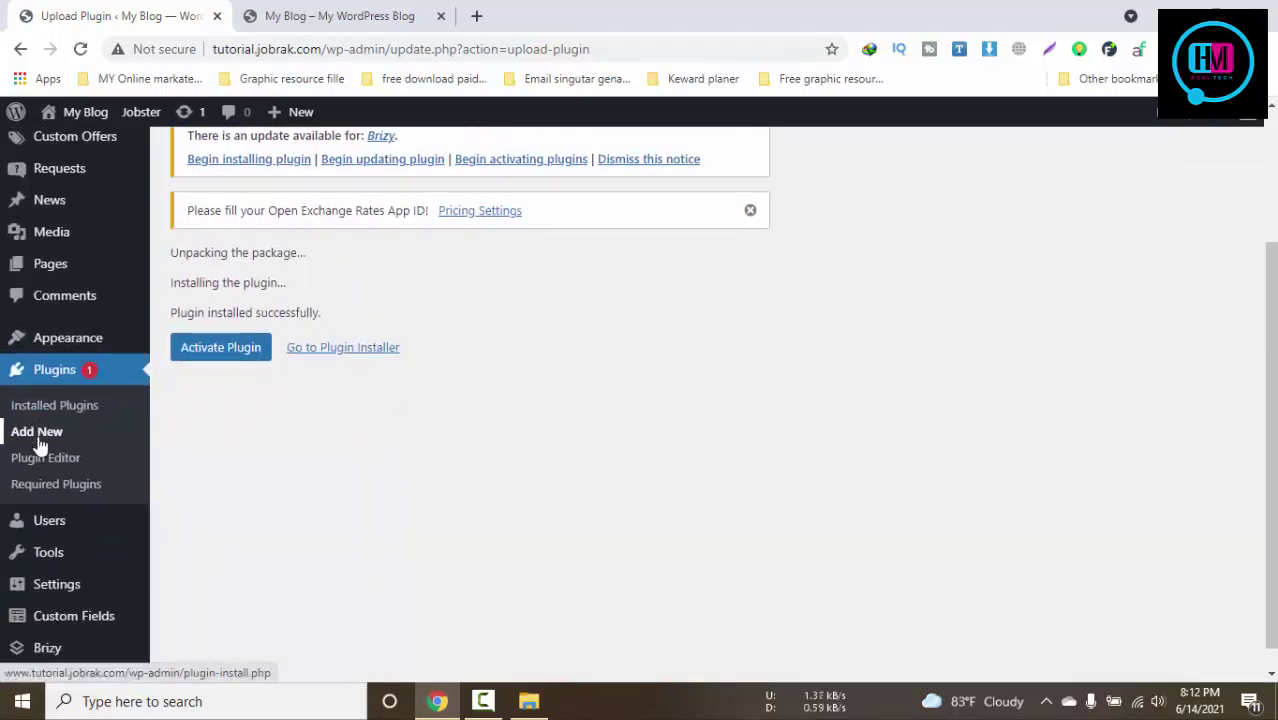
pyautogui.click(37, 432)
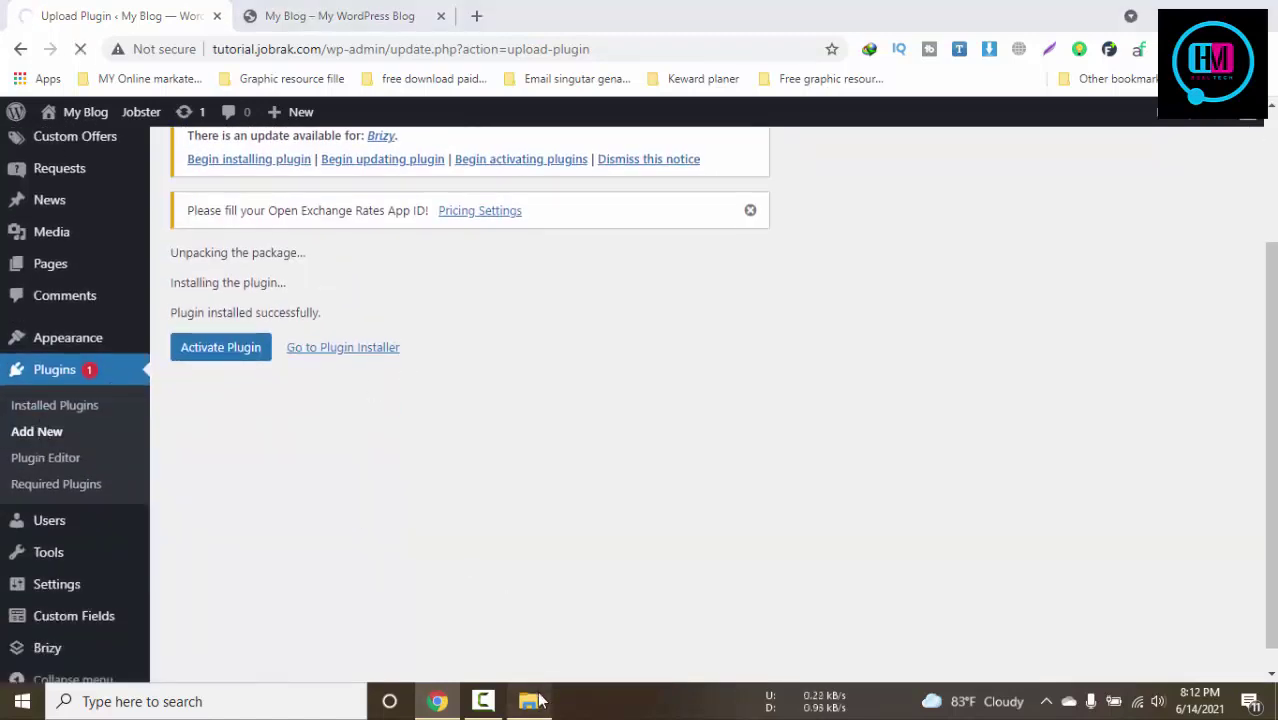
pyautogui.click(529, 701)
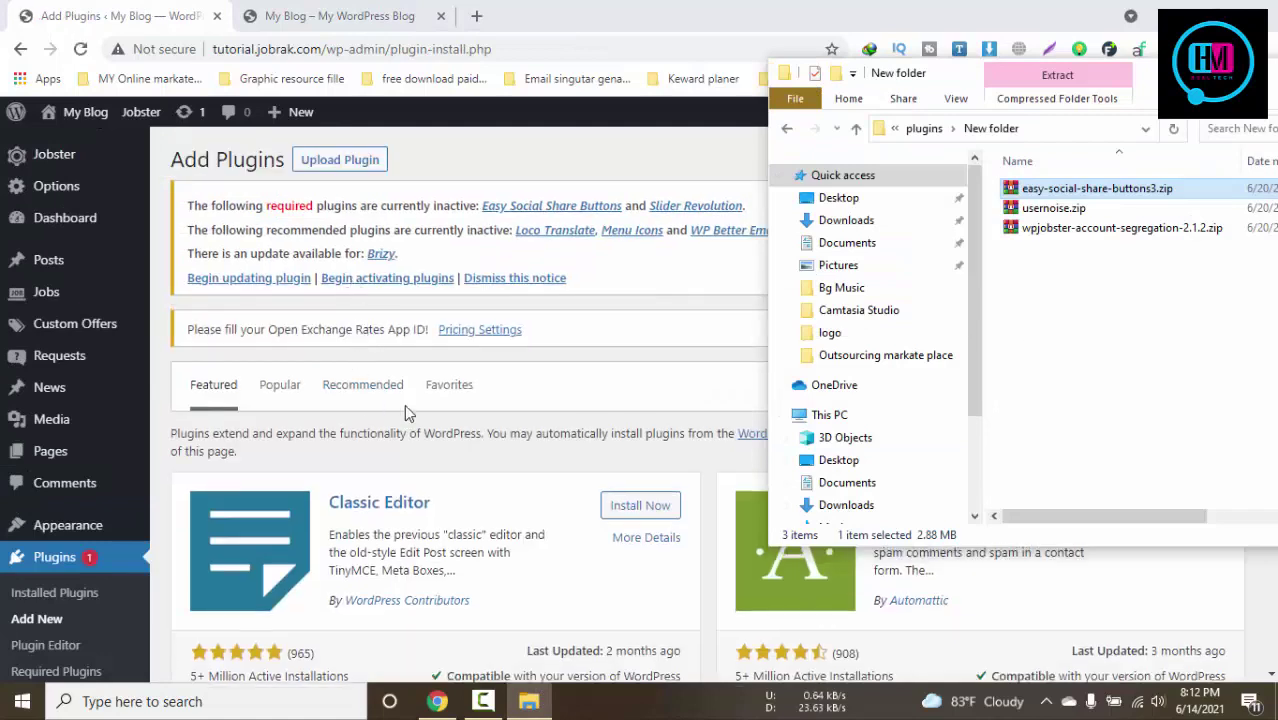
# Upload wpjobster-account-segregation-2.1.2.zip from Explorer and install it, confirming the success message
pyautogui.click(343, 163)
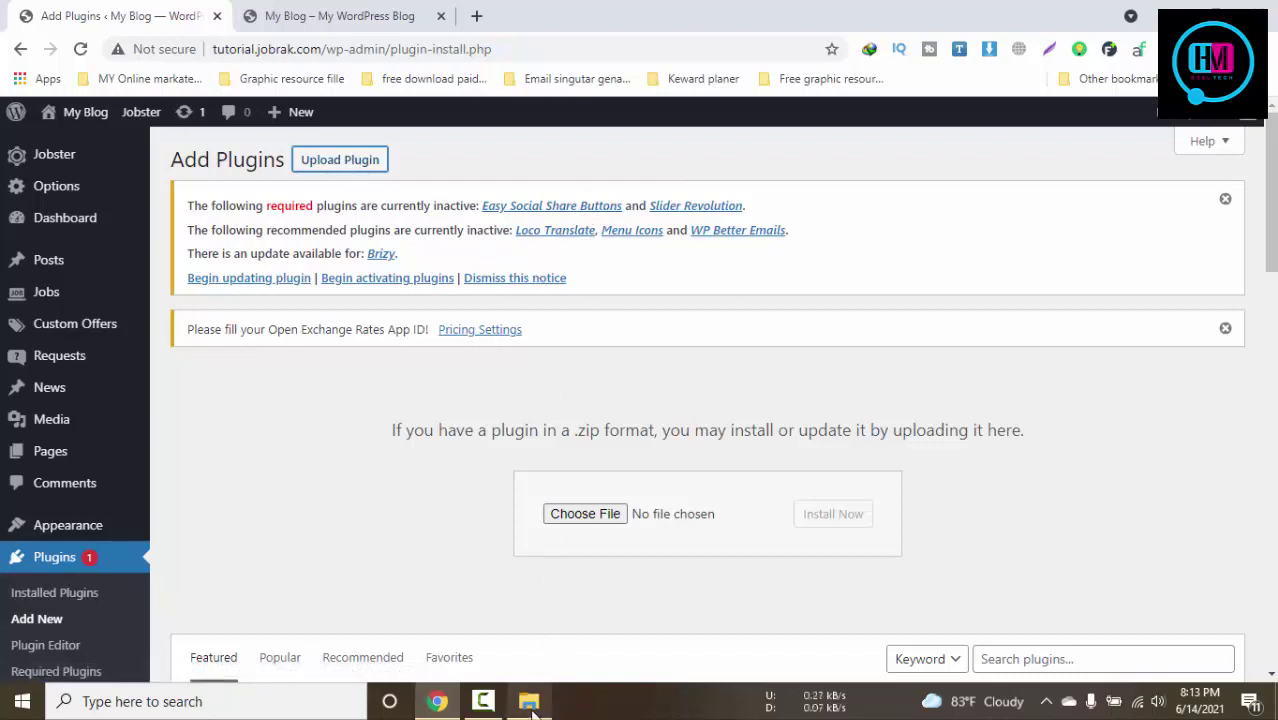
pyautogui.moveTo(532, 711)
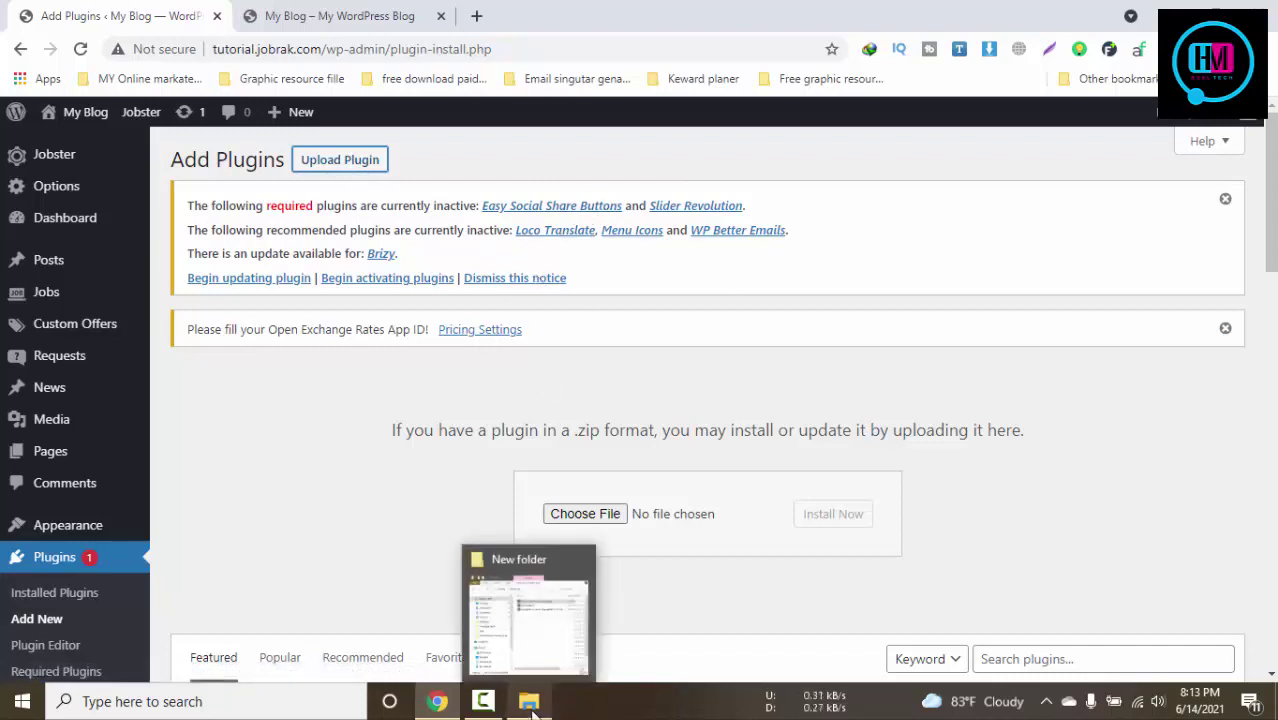
pyautogui.click(532, 711)
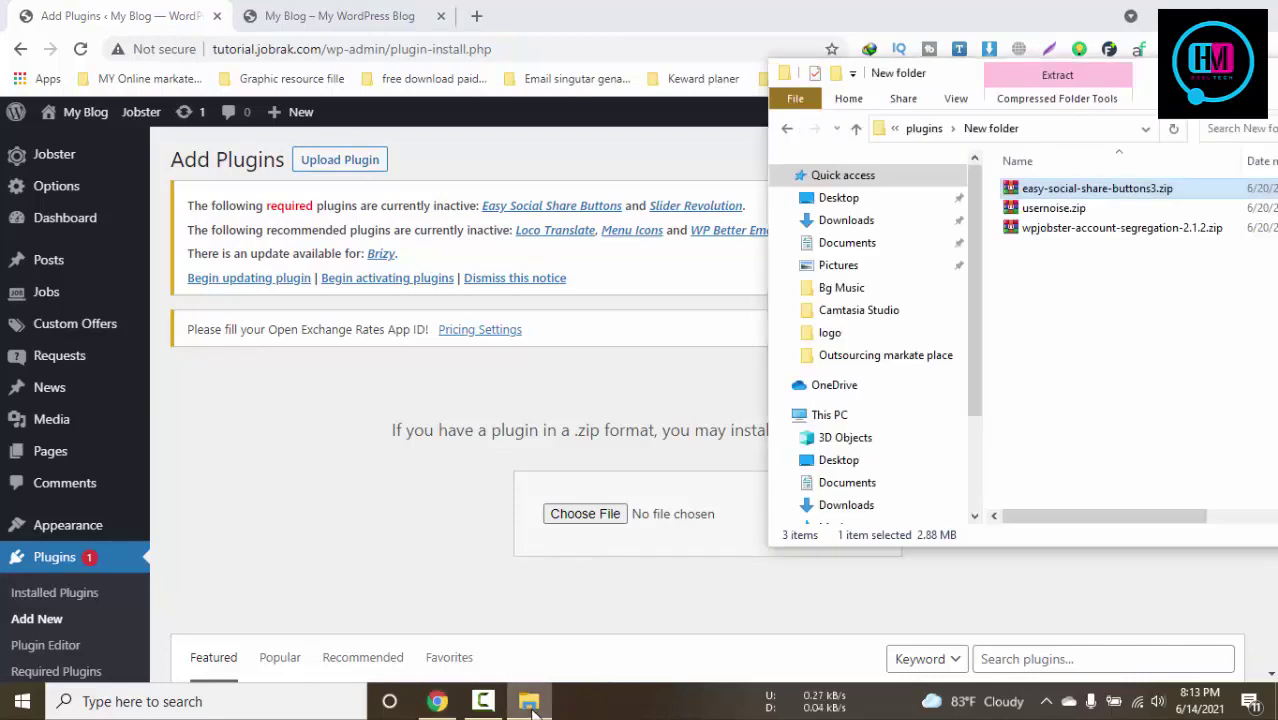
pyautogui.click(1050, 207)
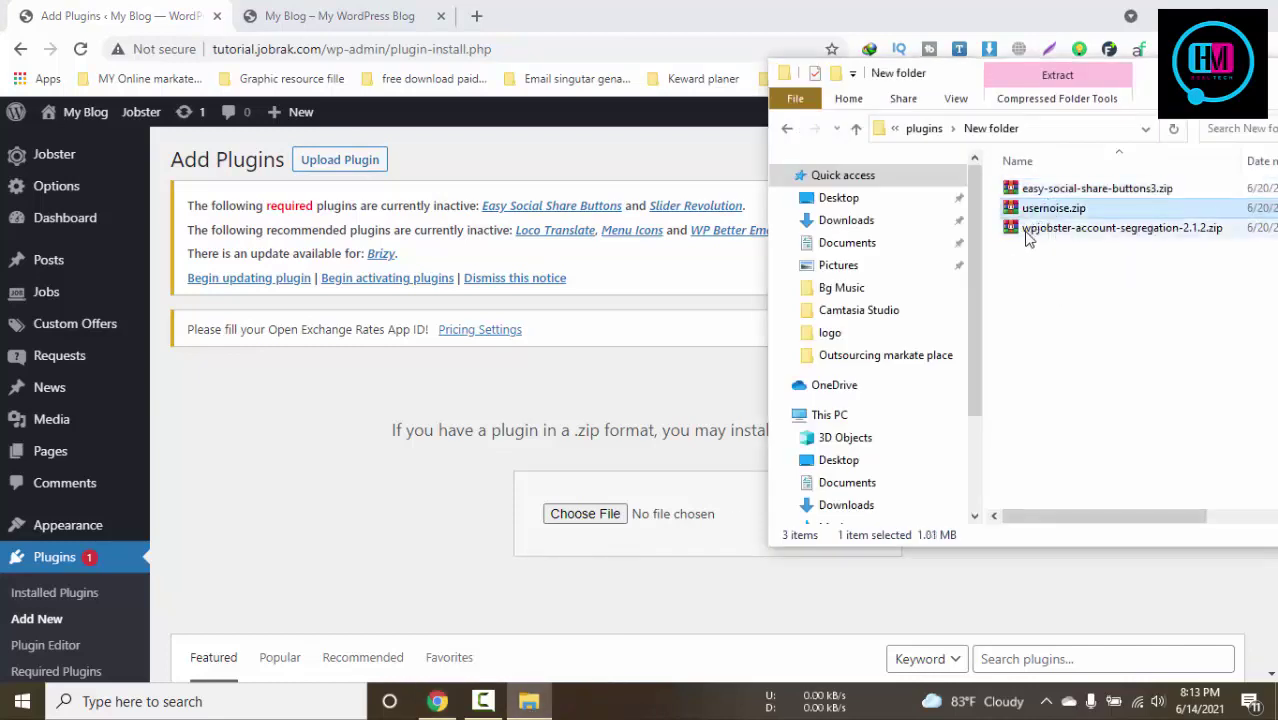
pyautogui.moveTo(1027, 237); pyautogui.dragTo(597, 512)
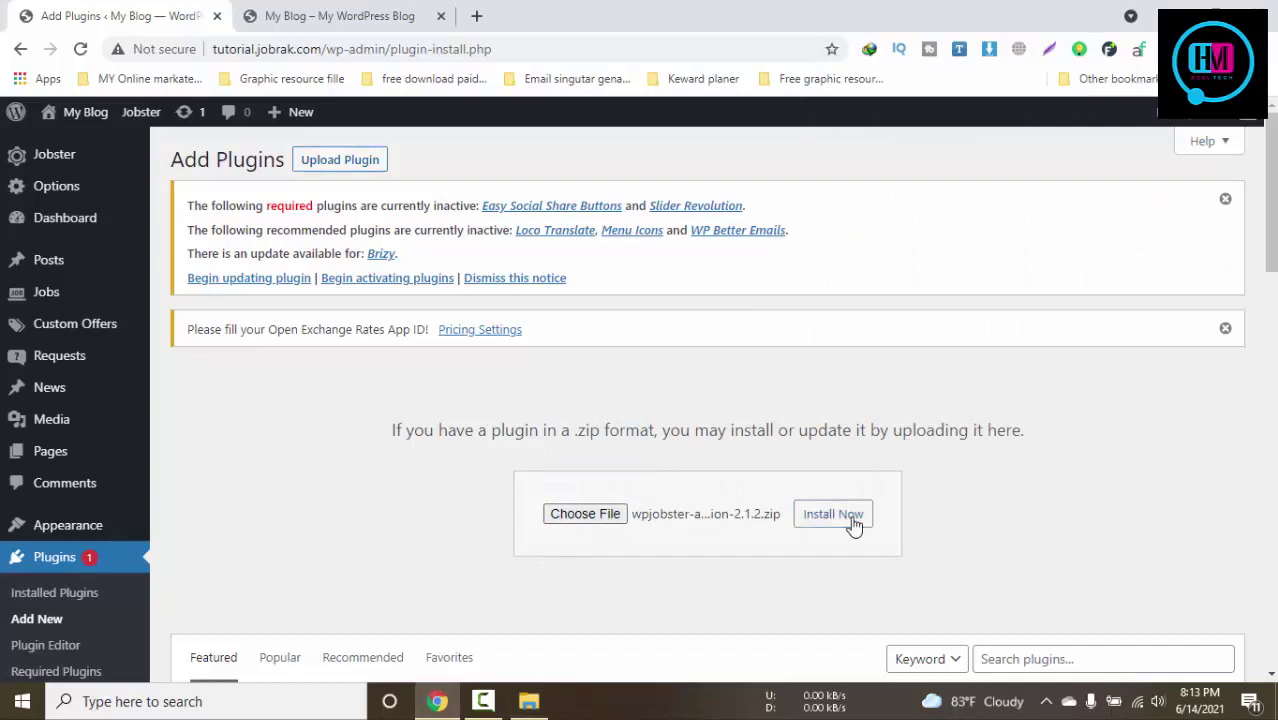
pyautogui.click(833, 514)
pyautogui.scroll(-3, 722, 537)
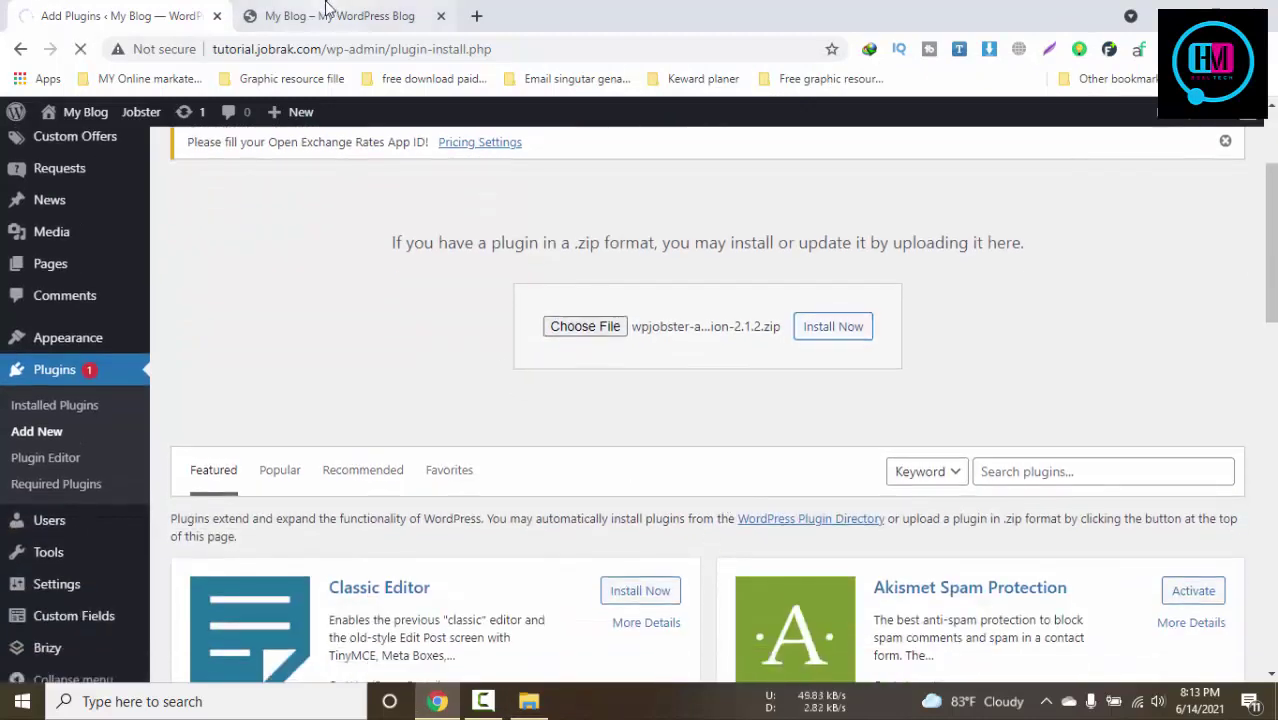
pyautogui.click(325, 12)
pyautogui.click(140, 12)
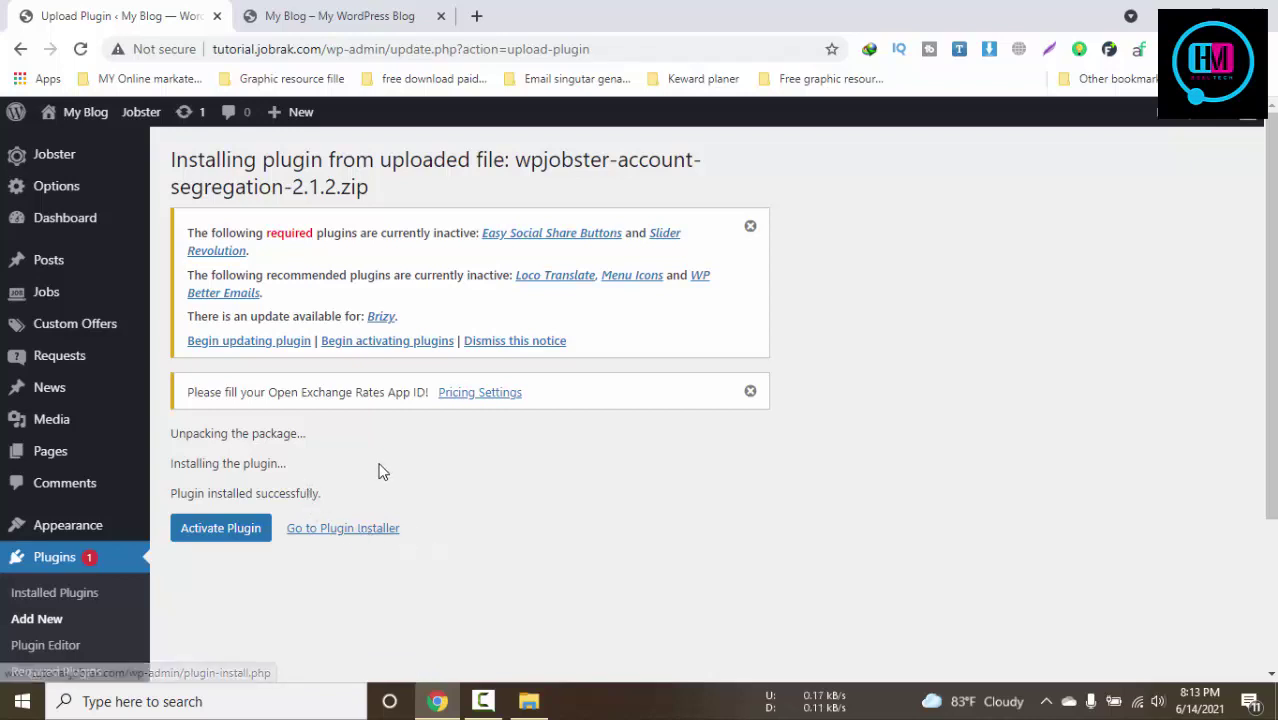
pyautogui.scroll(-2, 379, 471)
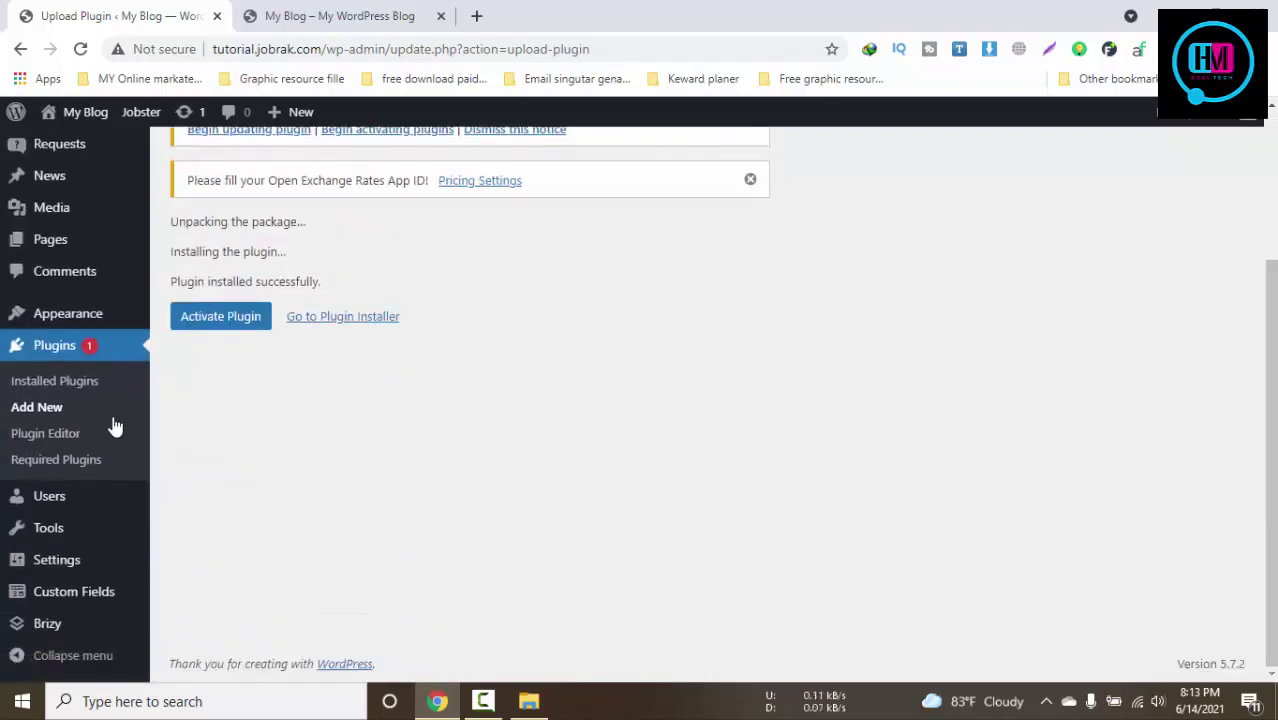
# Upload usernoise.zip from the zip folder via Add New and start the install
pyautogui.click(58, 418)
pyautogui.click(529, 701)
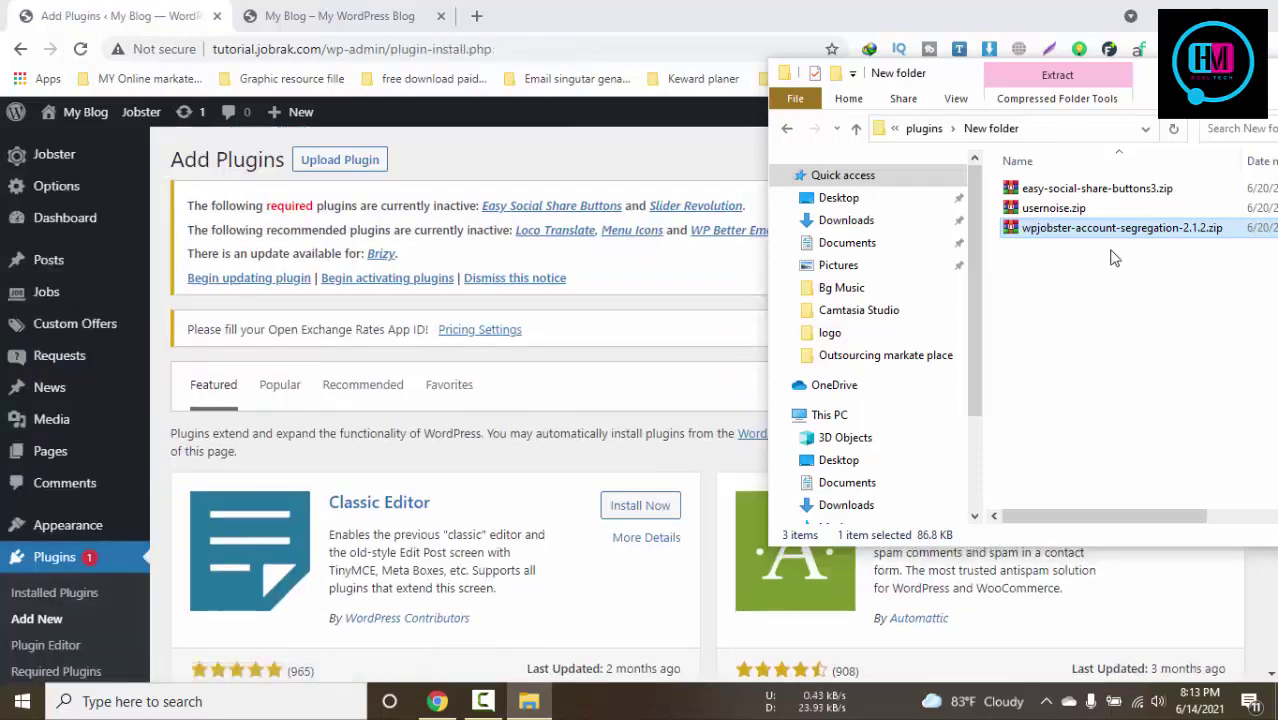
pyautogui.click(362, 176)
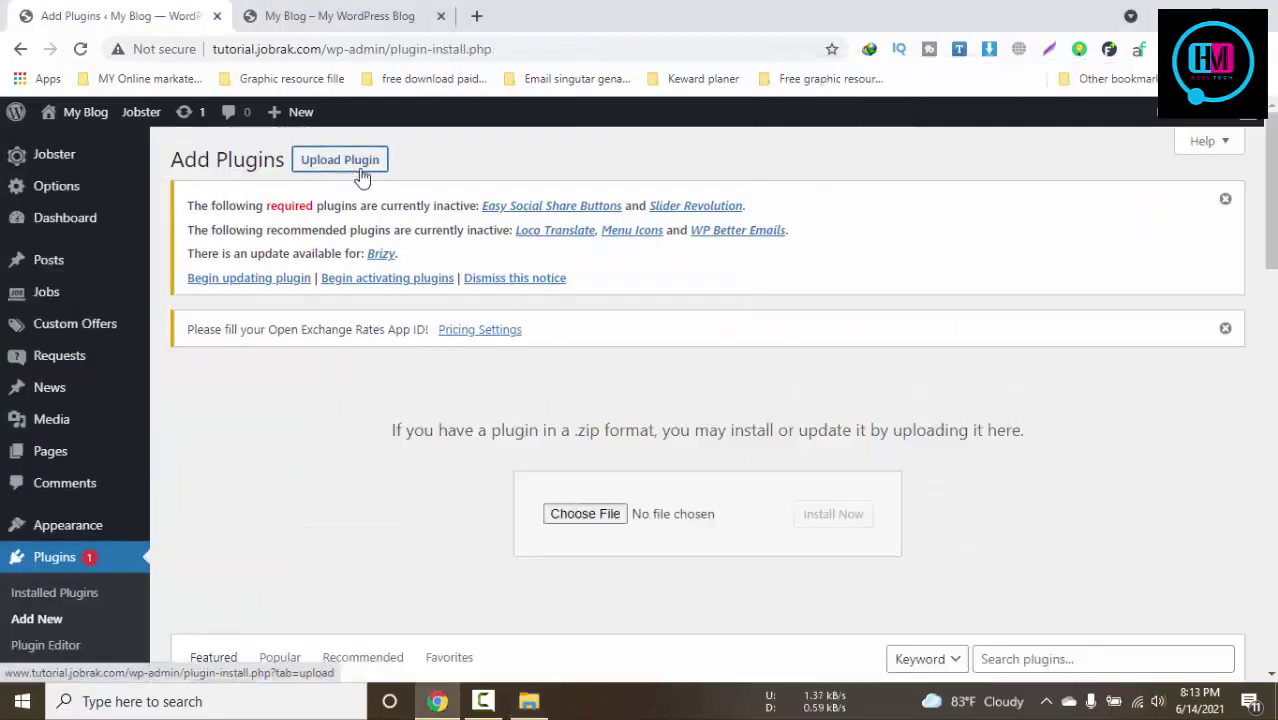
pyautogui.scroll(-4, 570, 340)
pyautogui.click(529, 701)
pyautogui.click(1055, 208)
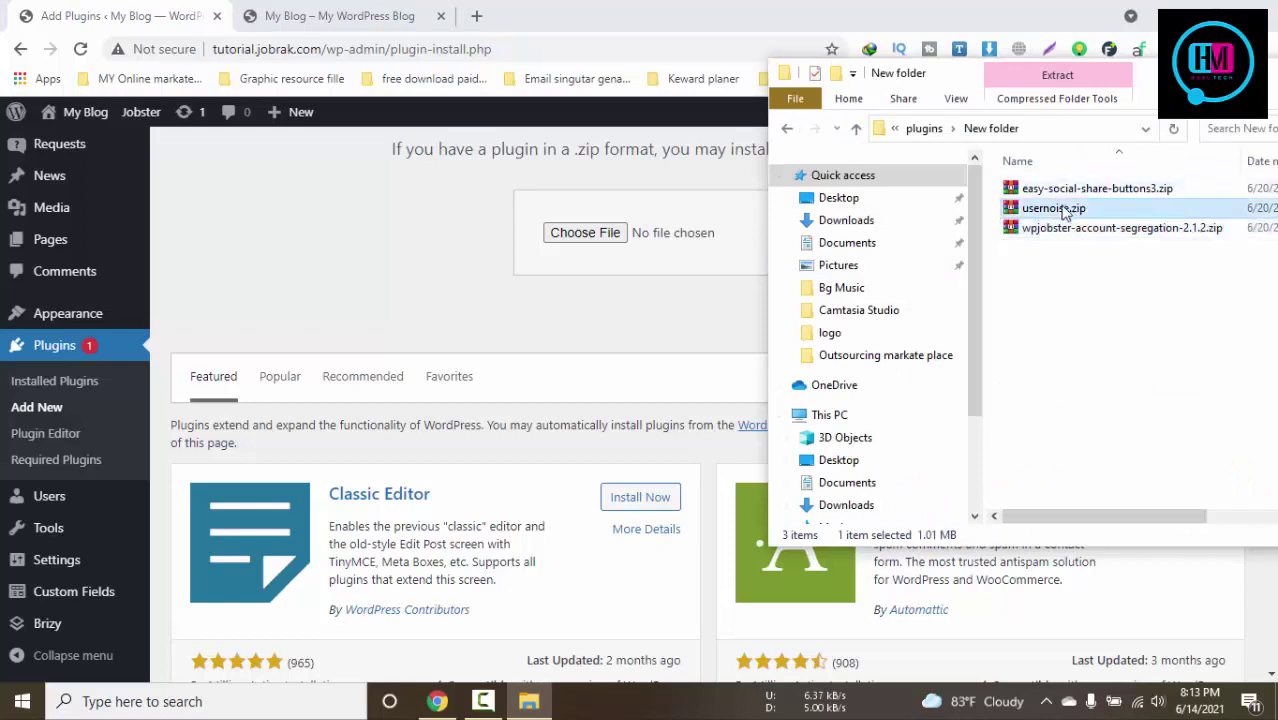
pyautogui.moveTo(1063, 210); pyautogui.dragTo(645, 231)
pyautogui.click(815, 238)
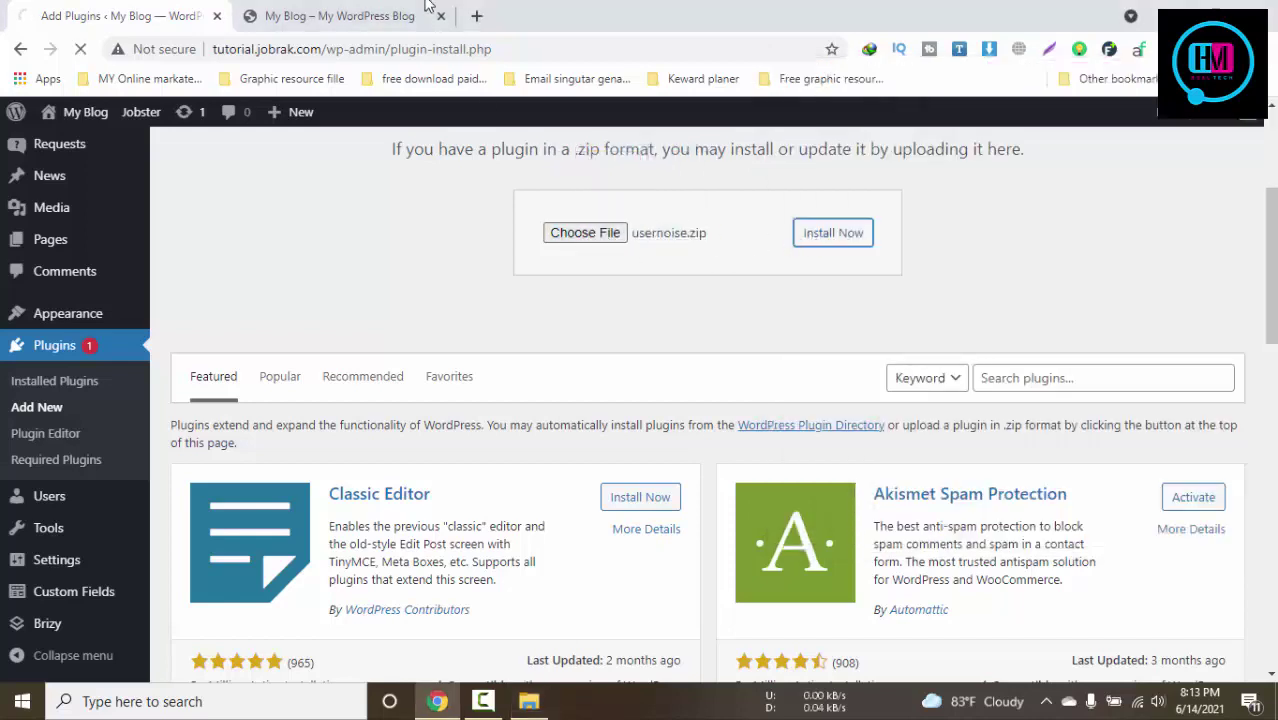
# Check the blog front end and the still-uploading usernoise.zip page while it installs
pyautogui.click(310, 15)
pyautogui.click(125, 15)
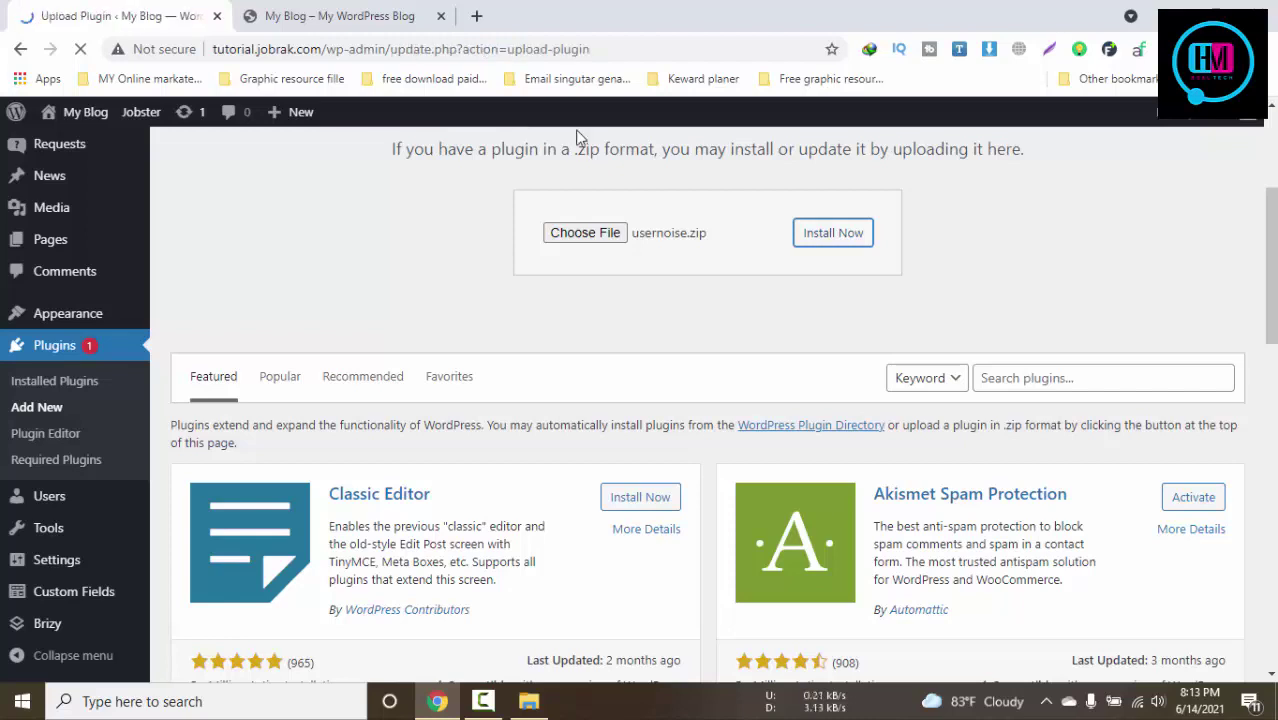
pyautogui.click(529, 703)
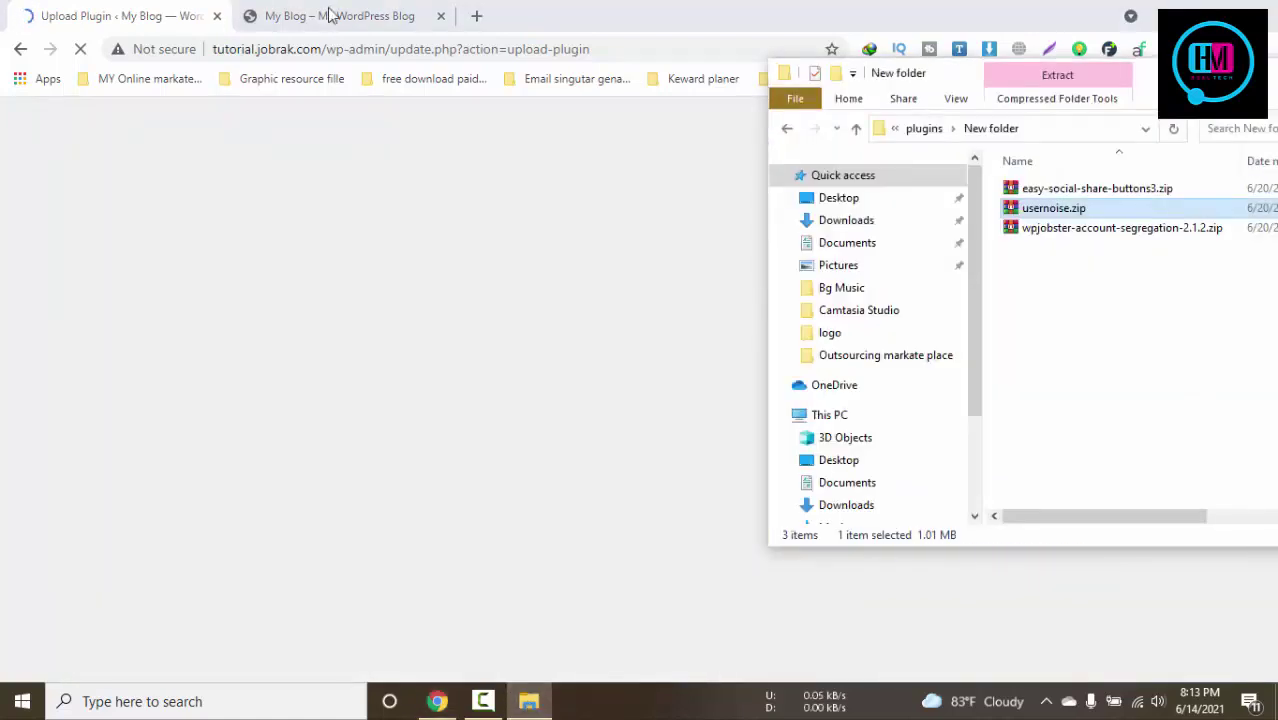
pyautogui.click(330, 15)
pyautogui.click(60, 14)
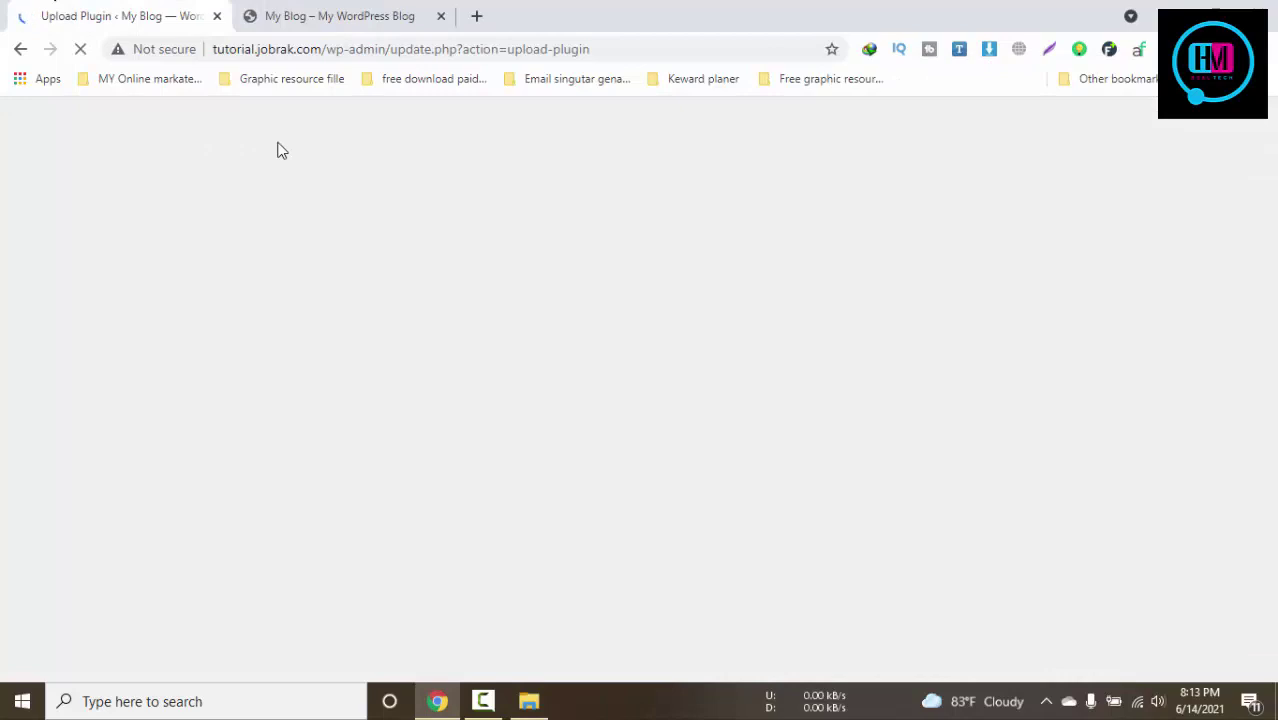
pyautogui.click(483, 701)
pyautogui.click(487, 701)
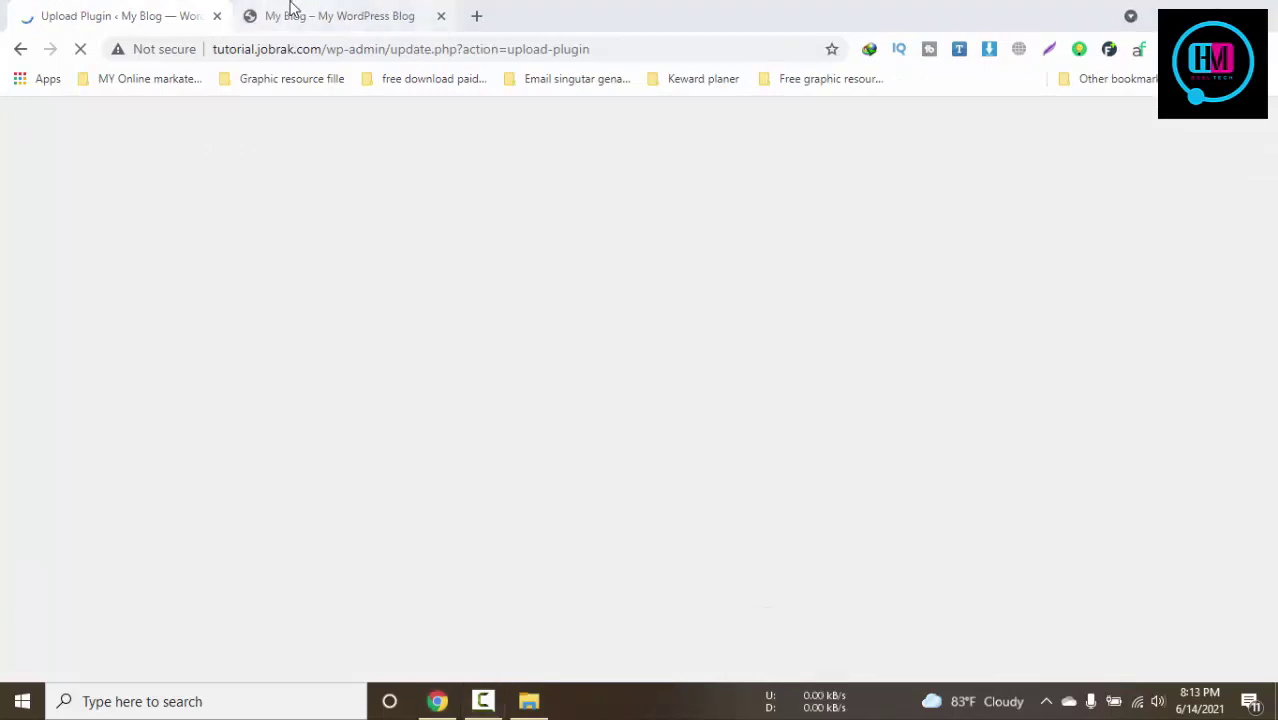
pyautogui.click(288, 12)
pyautogui.click(42, 8)
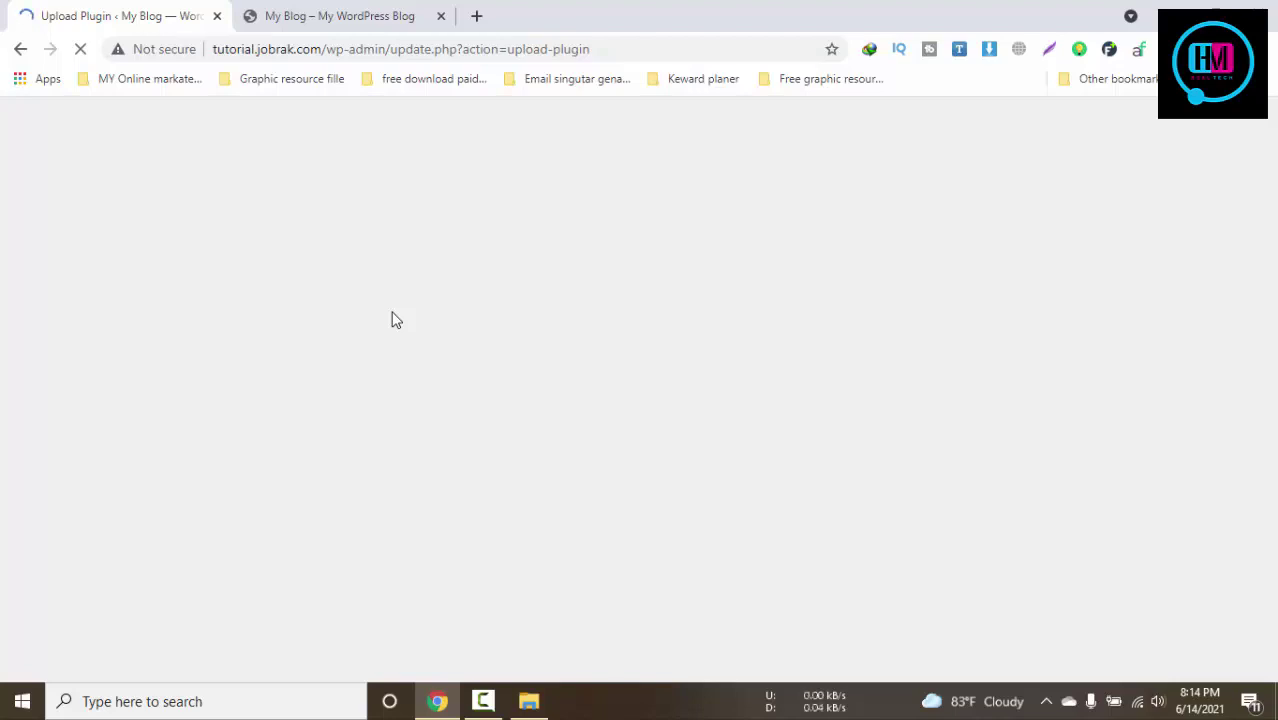
# Toggle the front-end job listings between list and grid views, then recheck the upload
pyautogui.click(400, 8)
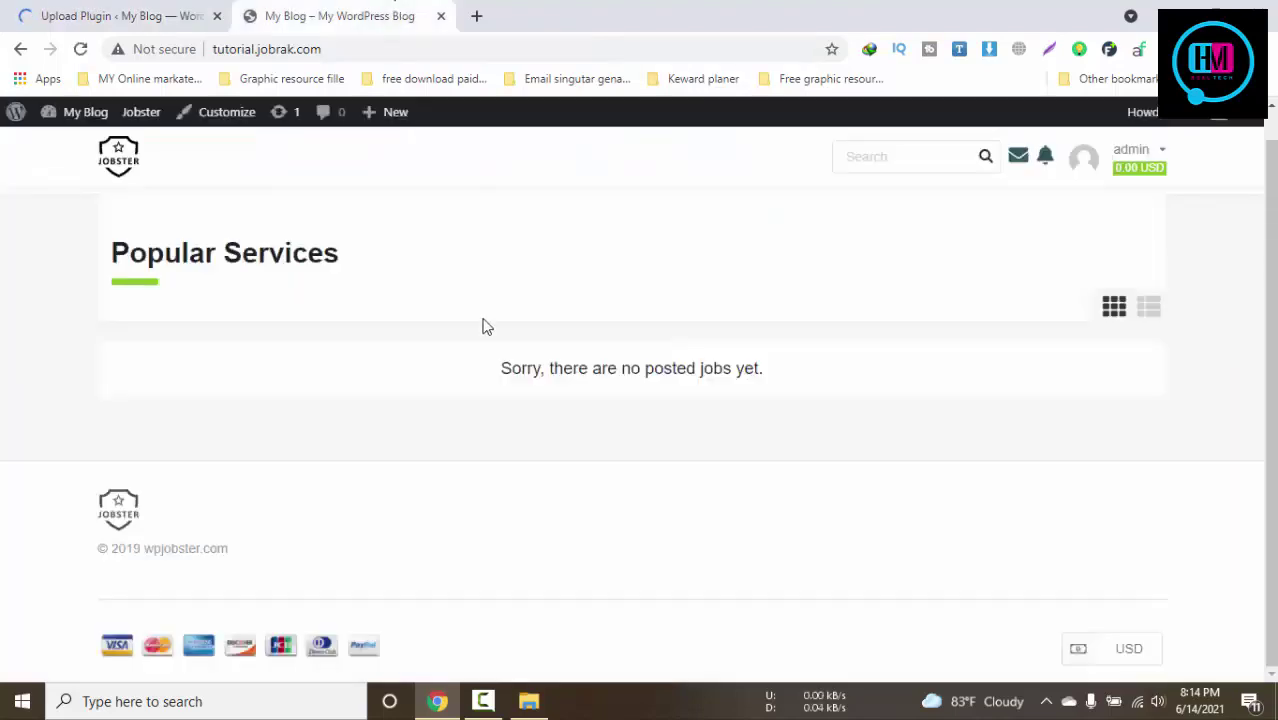
pyautogui.moveTo(266, 578); pyautogui.dragTo(57, 593)
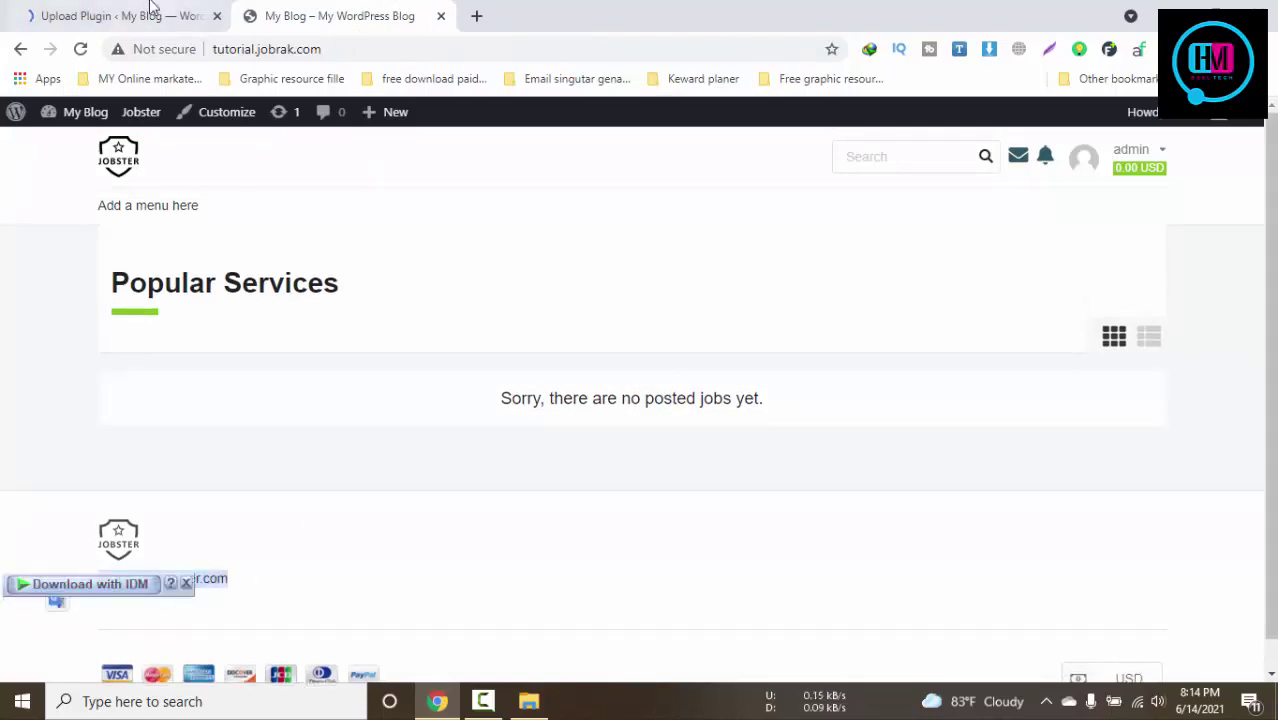
pyautogui.click(150, 8)
pyautogui.click(305, 10)
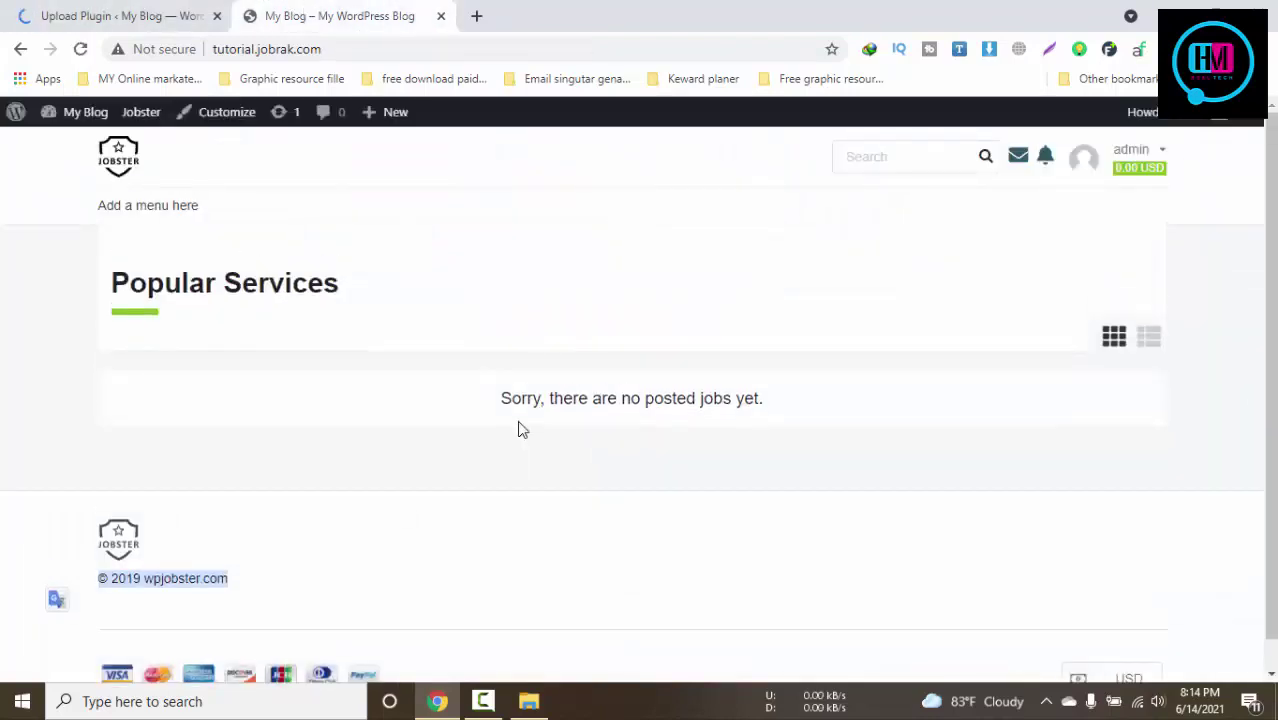
pyautogui.click(1148, 338)
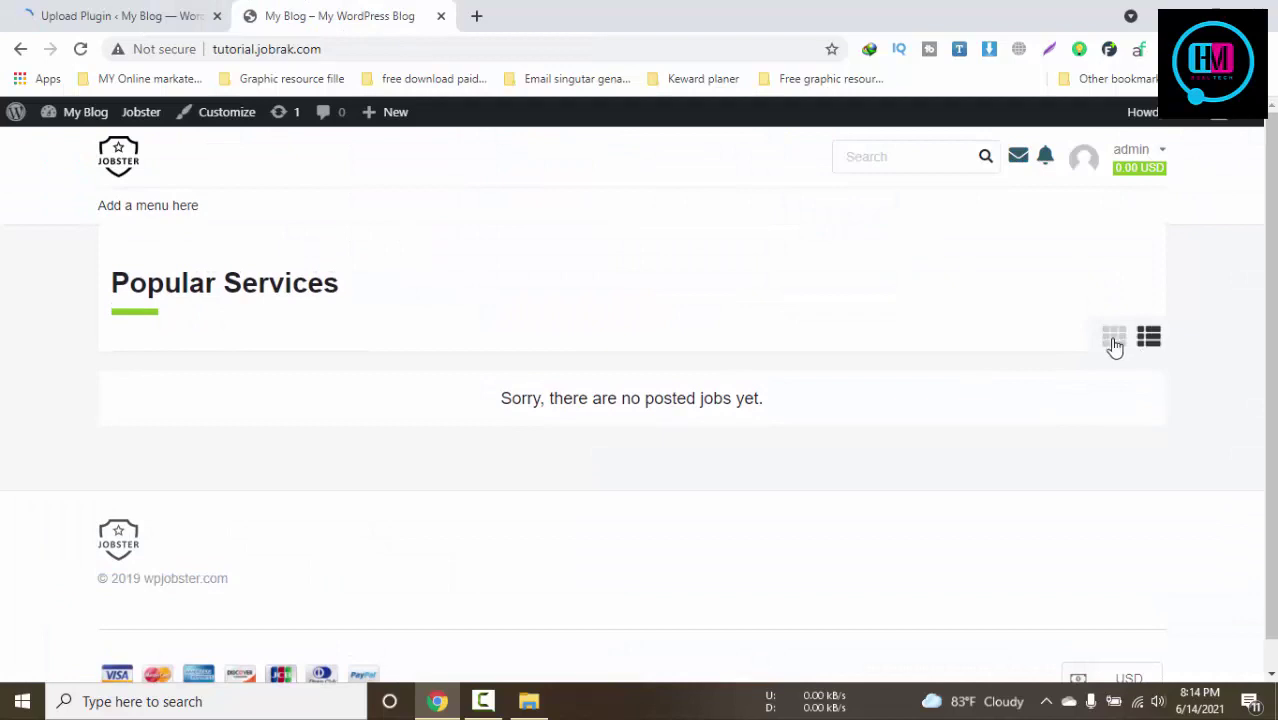
pyautogui.click(1115, 345)
pyautogui.click(120, 12)
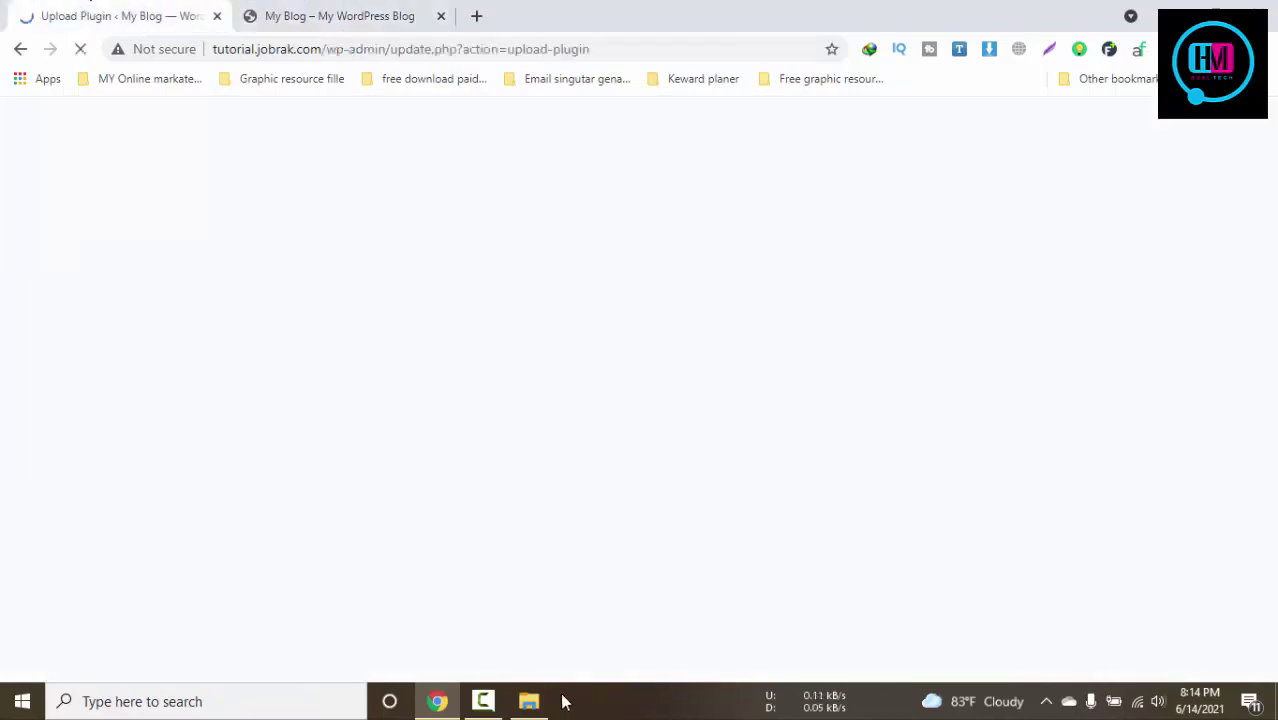
pyautogui.click(485, 701)
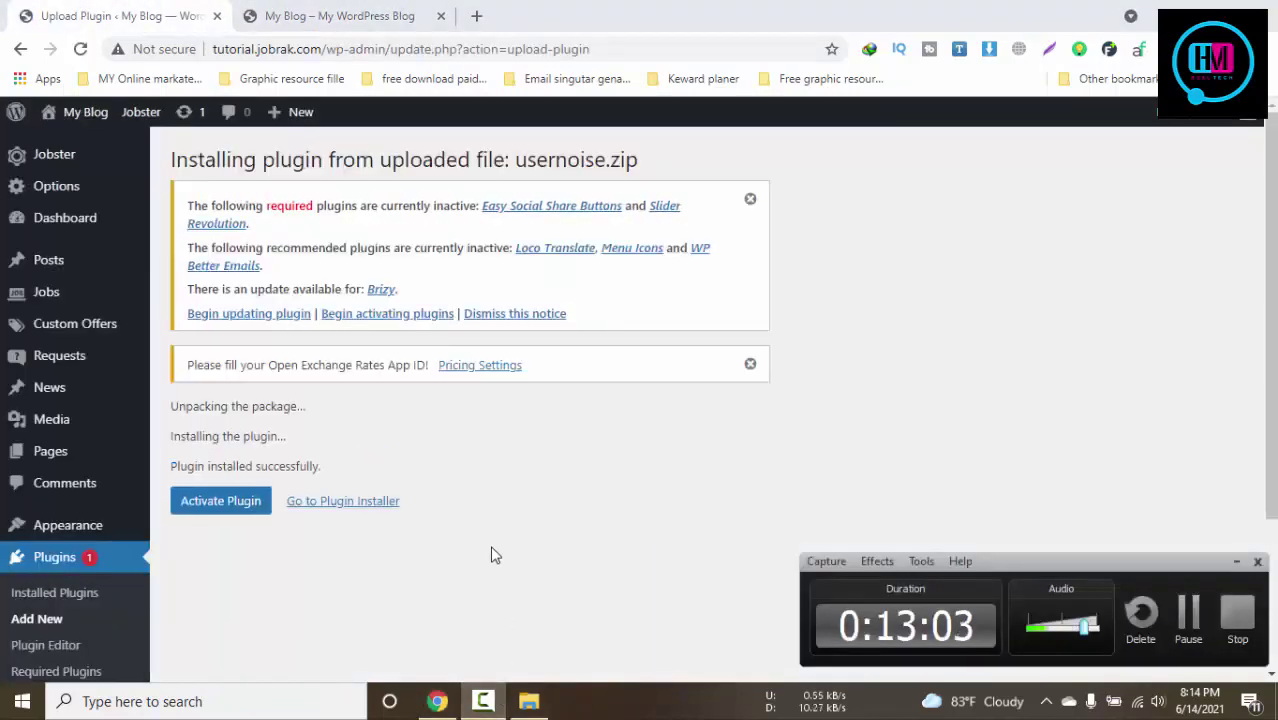
# Filter Installed Plugins to Inactive, select all 20, and apply the bulk Activate action
pyautogui.click(58, 597)
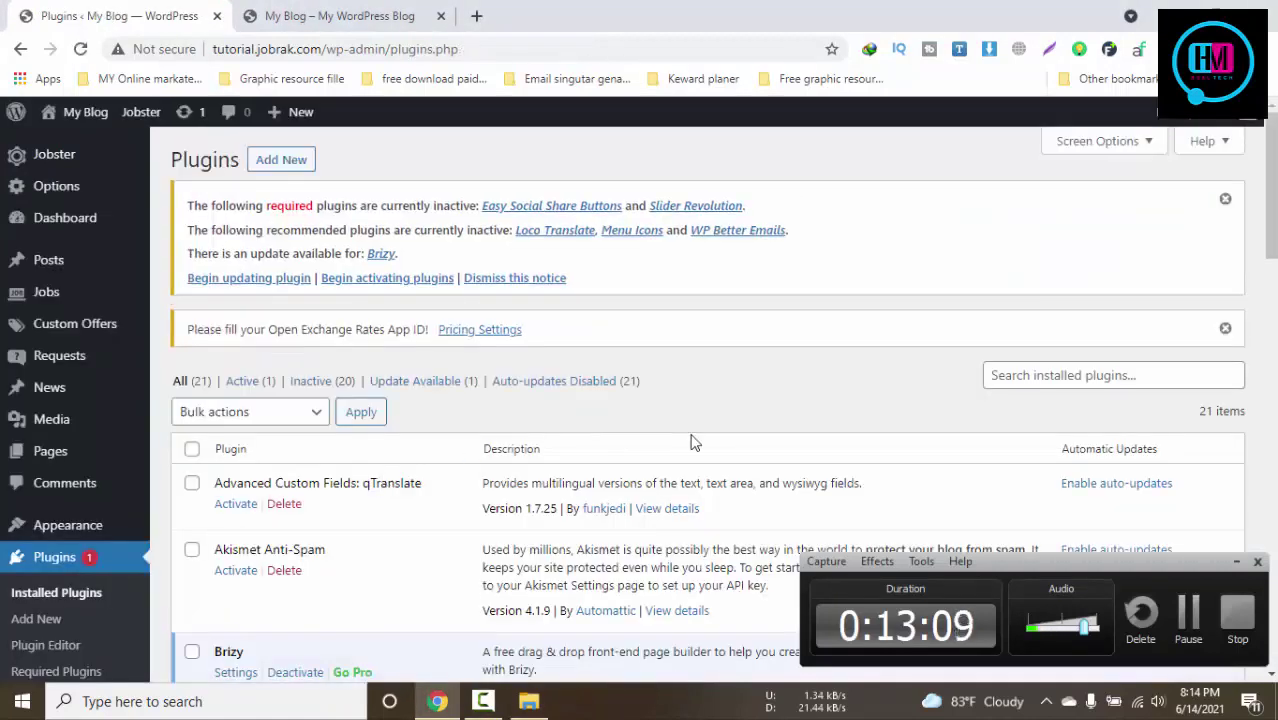
pyautogui.click(313, 382)
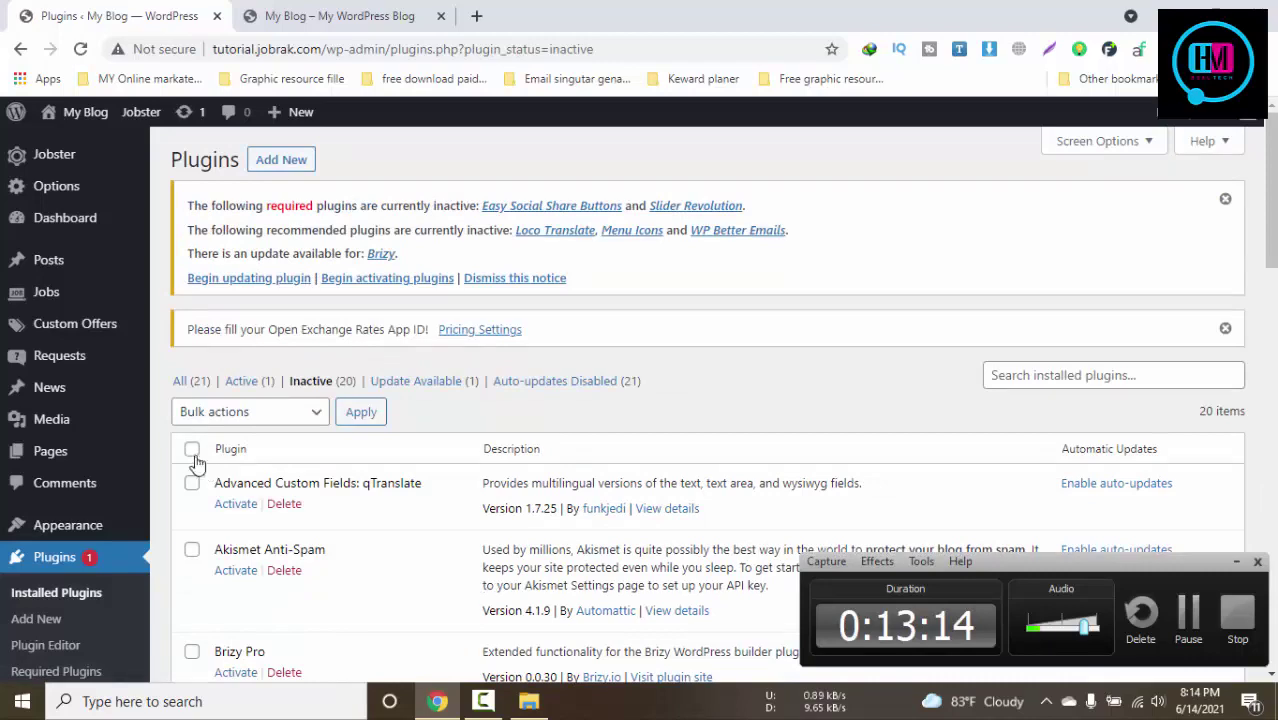
pyautogui.click(191, 449)
pyautogui.click(210, 412)
pyautogui.click(212, 451)
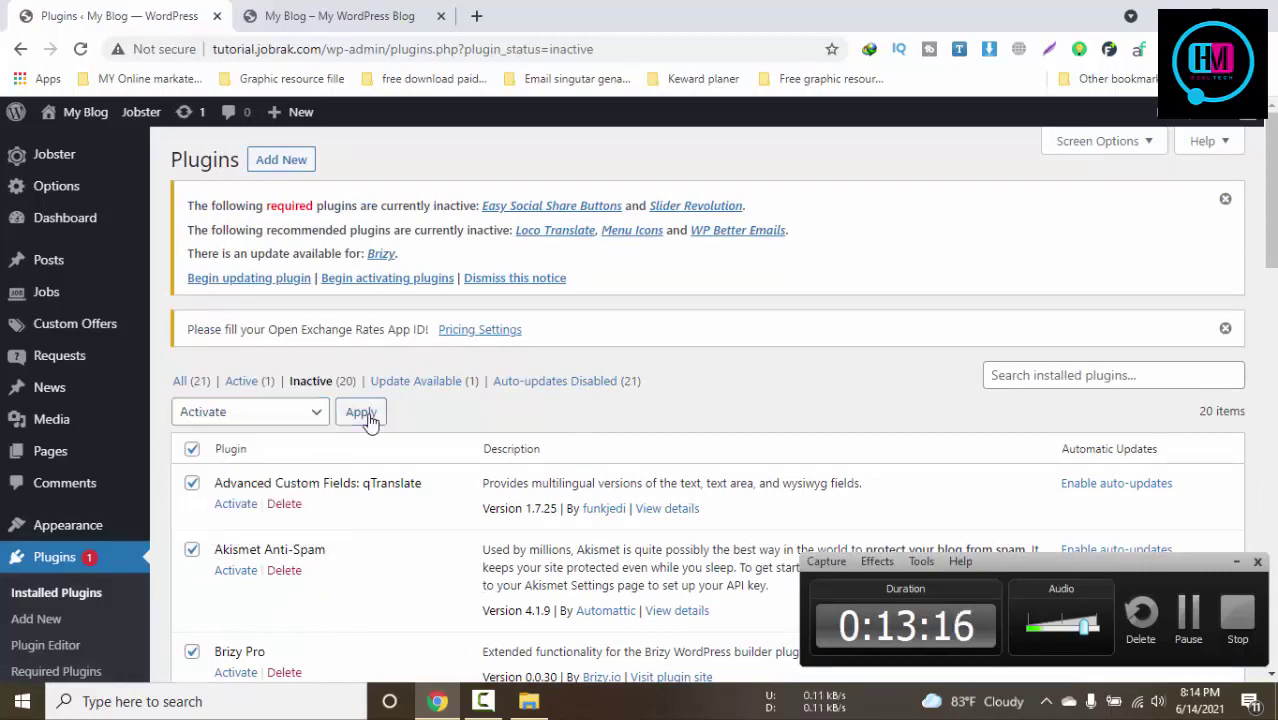
pyautogui.click(361, 412)
pyautogui.scroll(-1, 370, 420)
pyautogui.scroll(1, 370, 420)
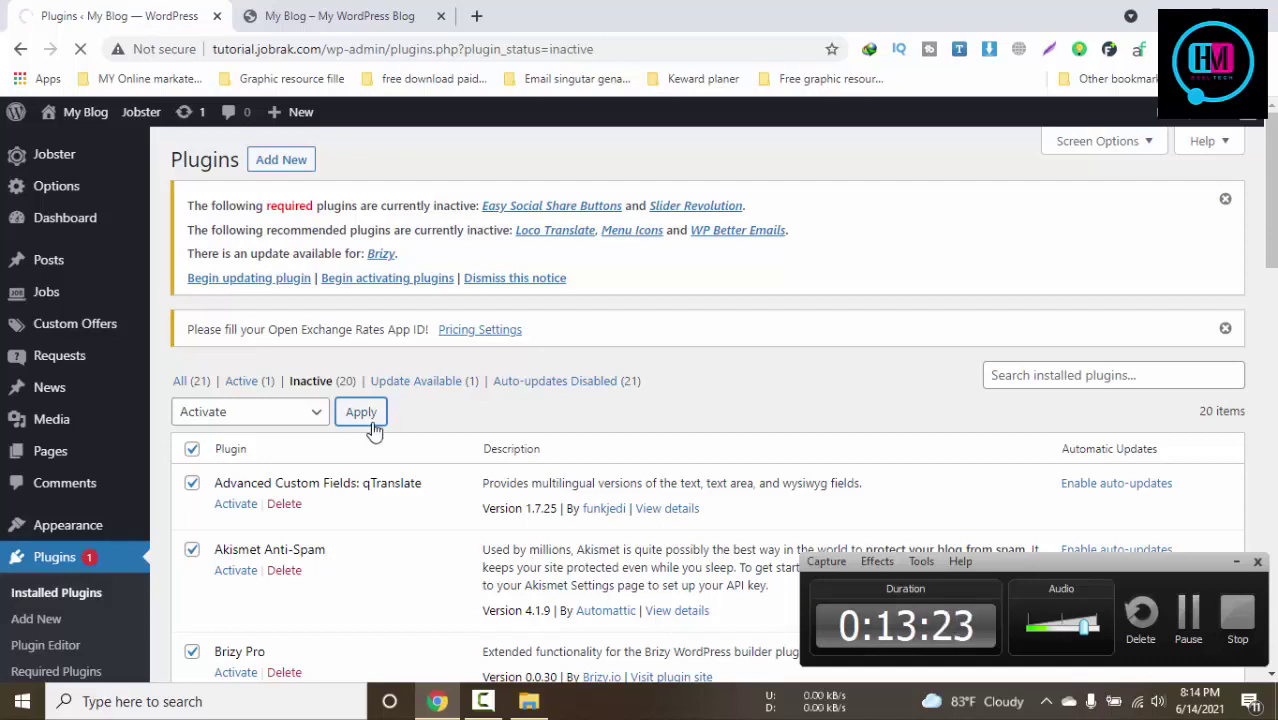
pyautogui.click(529, 701)
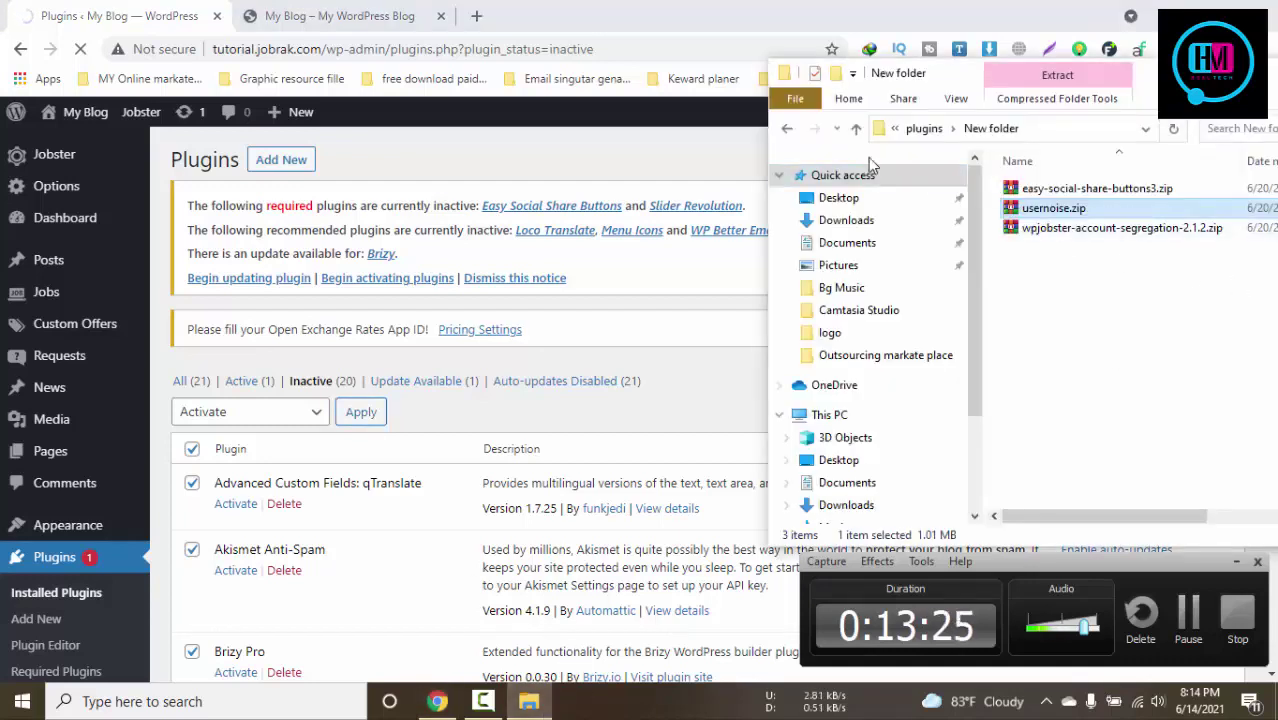
# Browse the main plugins folder in File Explorer, selecting menu-icons.zip
pyautogui.click(787, 128)
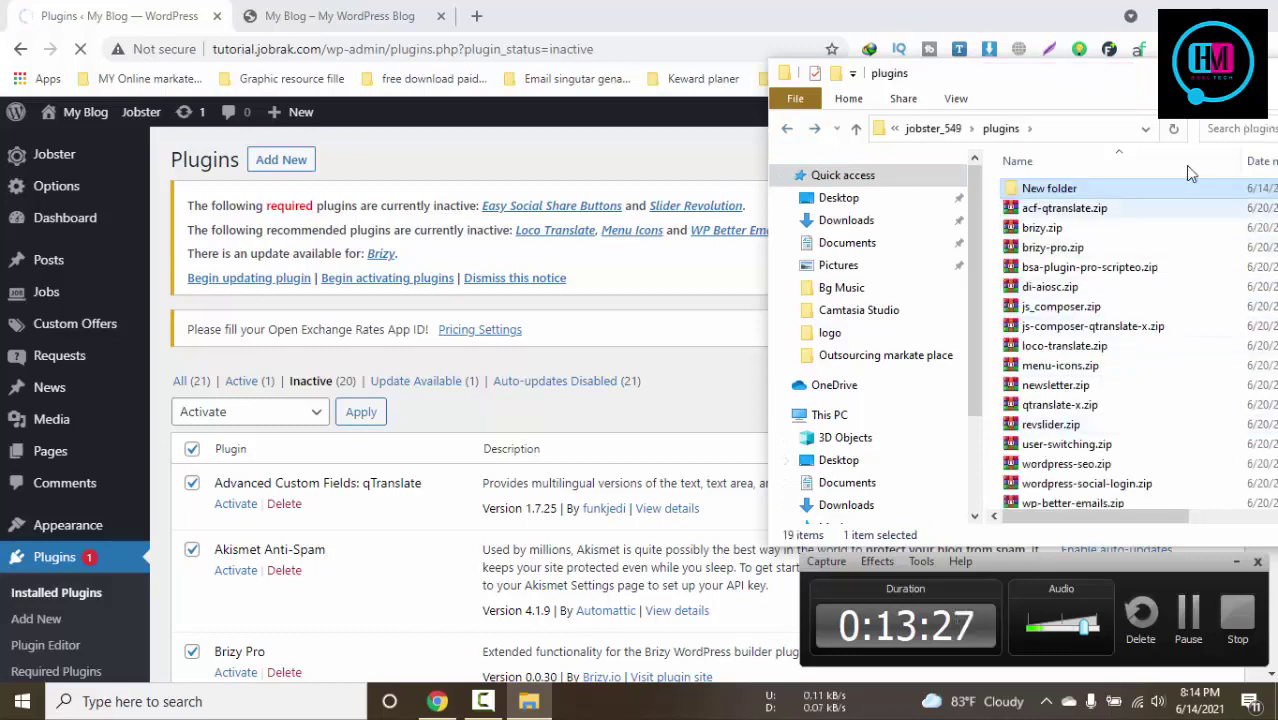
pyautogui.click(1236, 562)
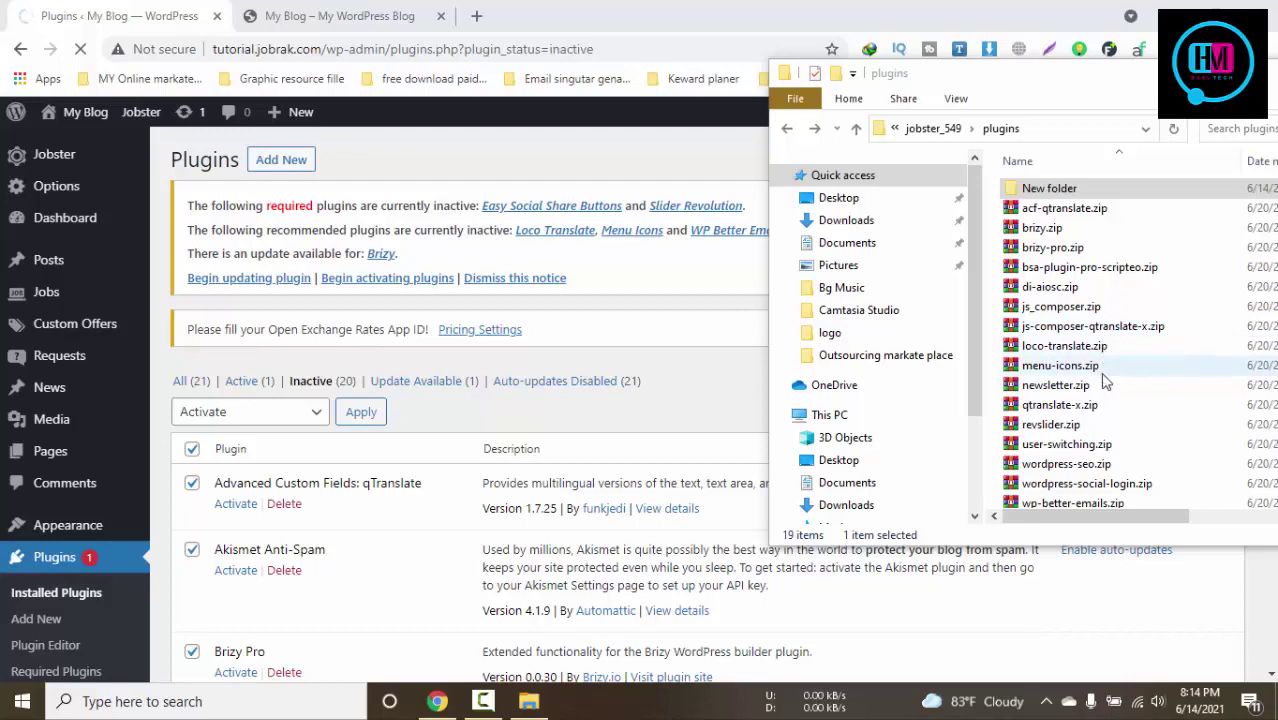
pyautogui.click(1087, 370)
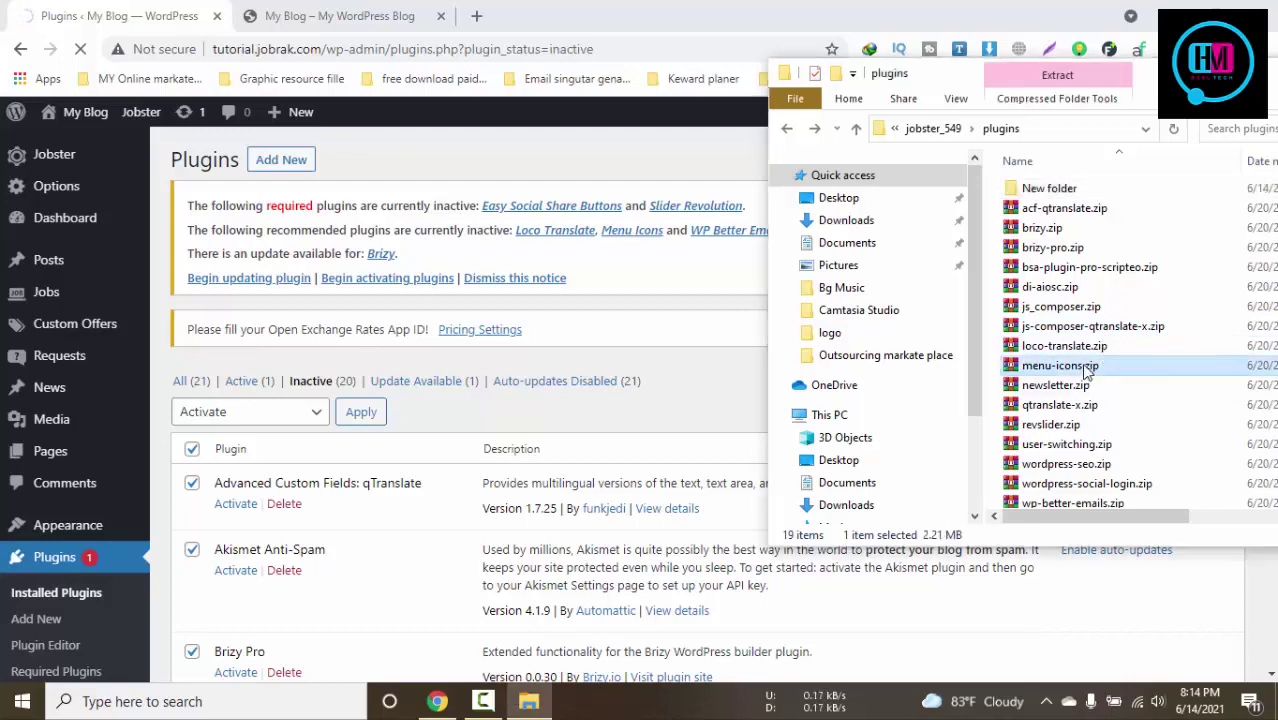
pyautogui.scroll(-1, 1141, 392)
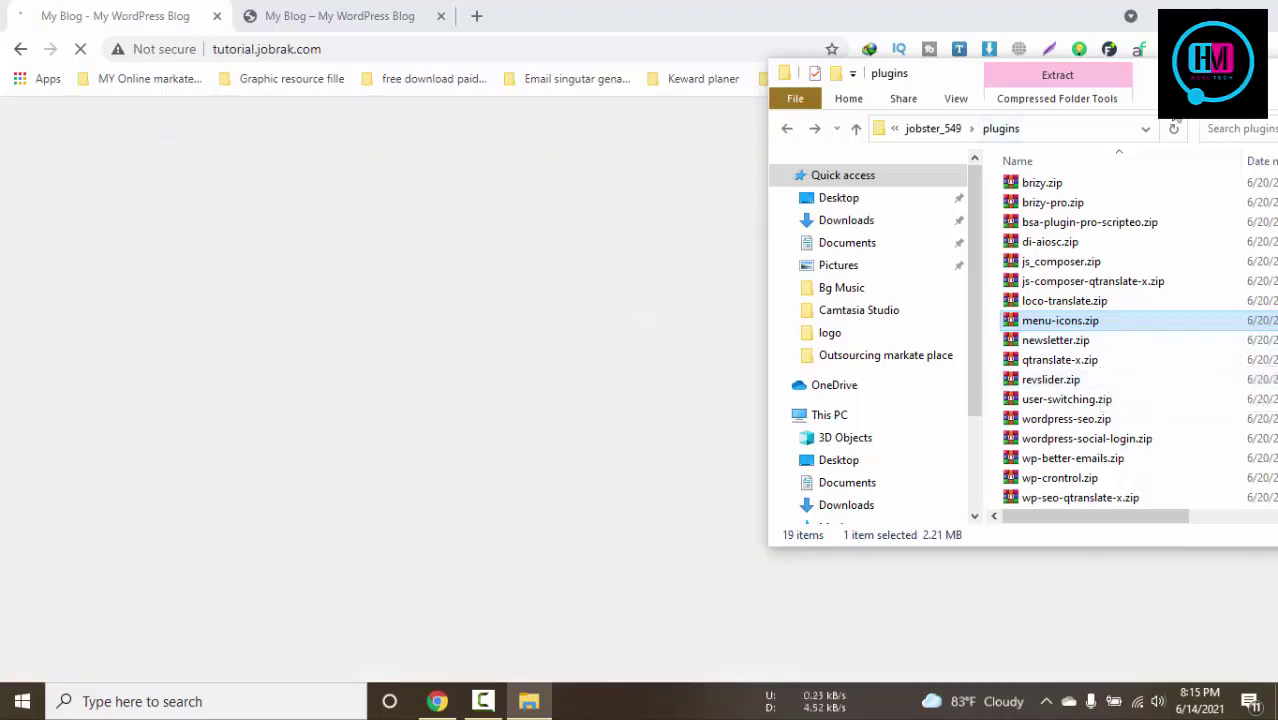
# Reload the site front end in Chrome to show Usernoise, Easy Social Share Buttons and Slider Revolution
pyautogui.click(1180, 72)
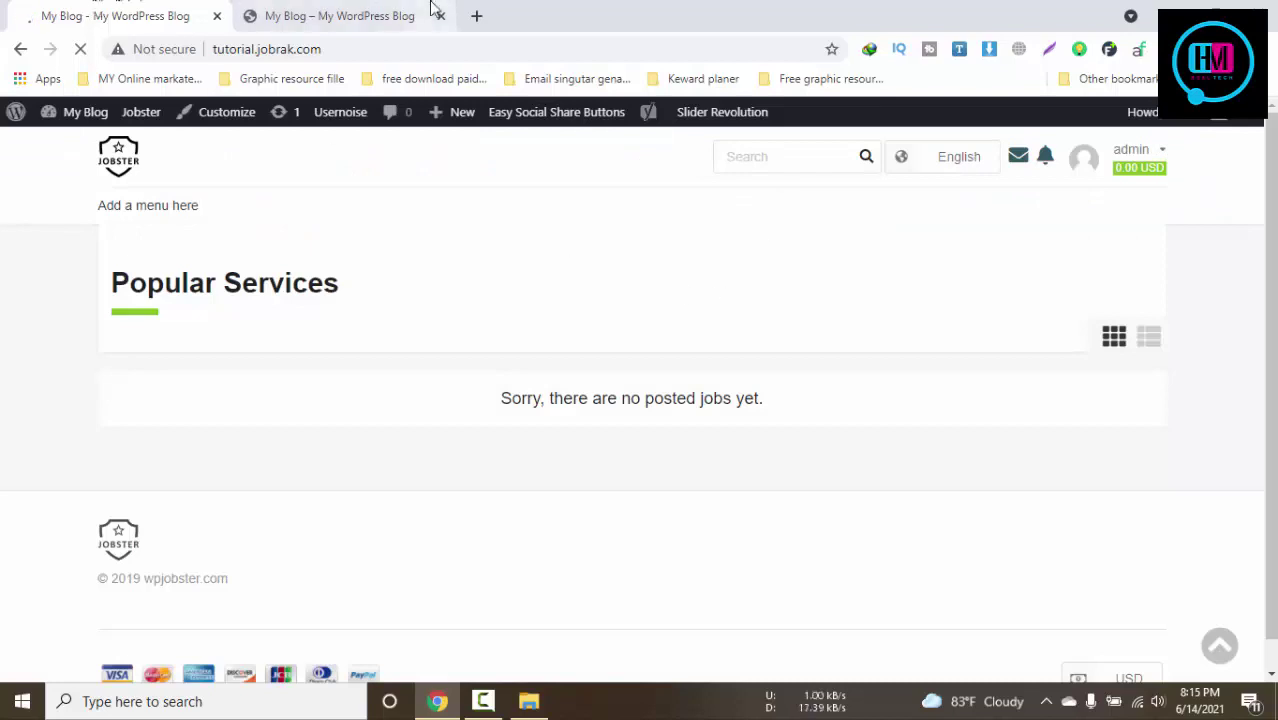
pyautogui.moveTo(92, 117)
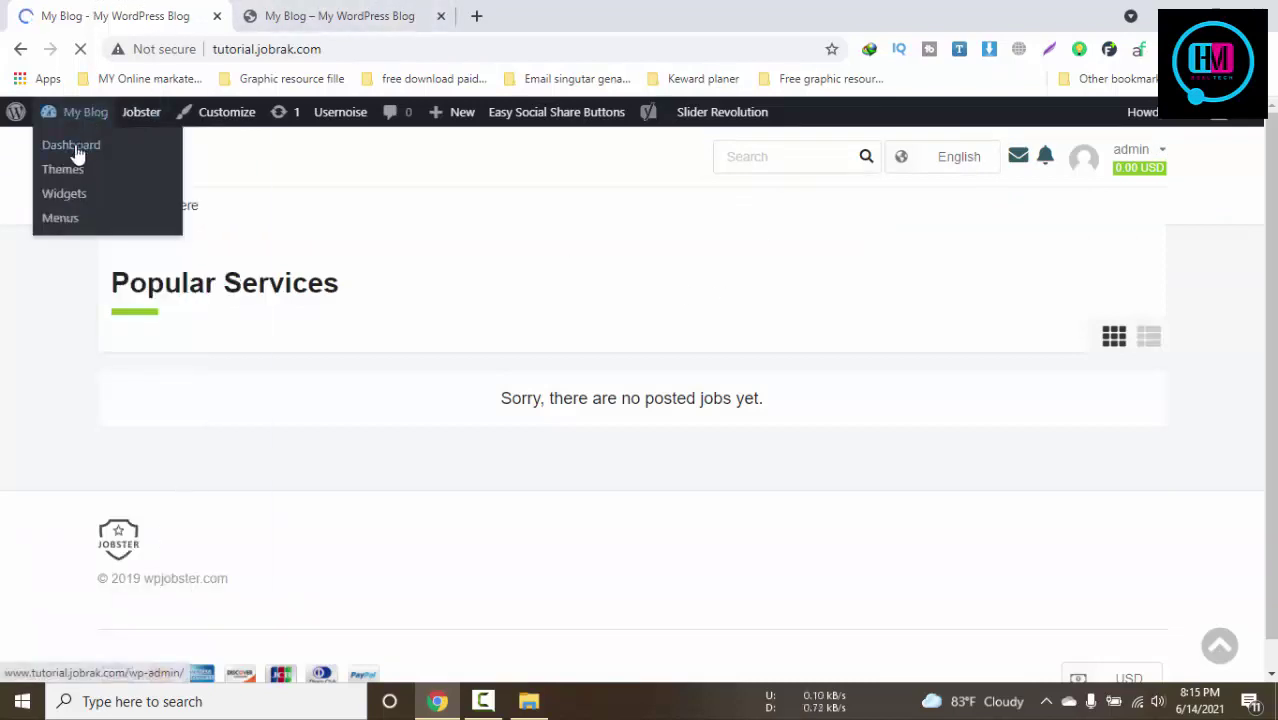
pyautogui.click(383, 12)
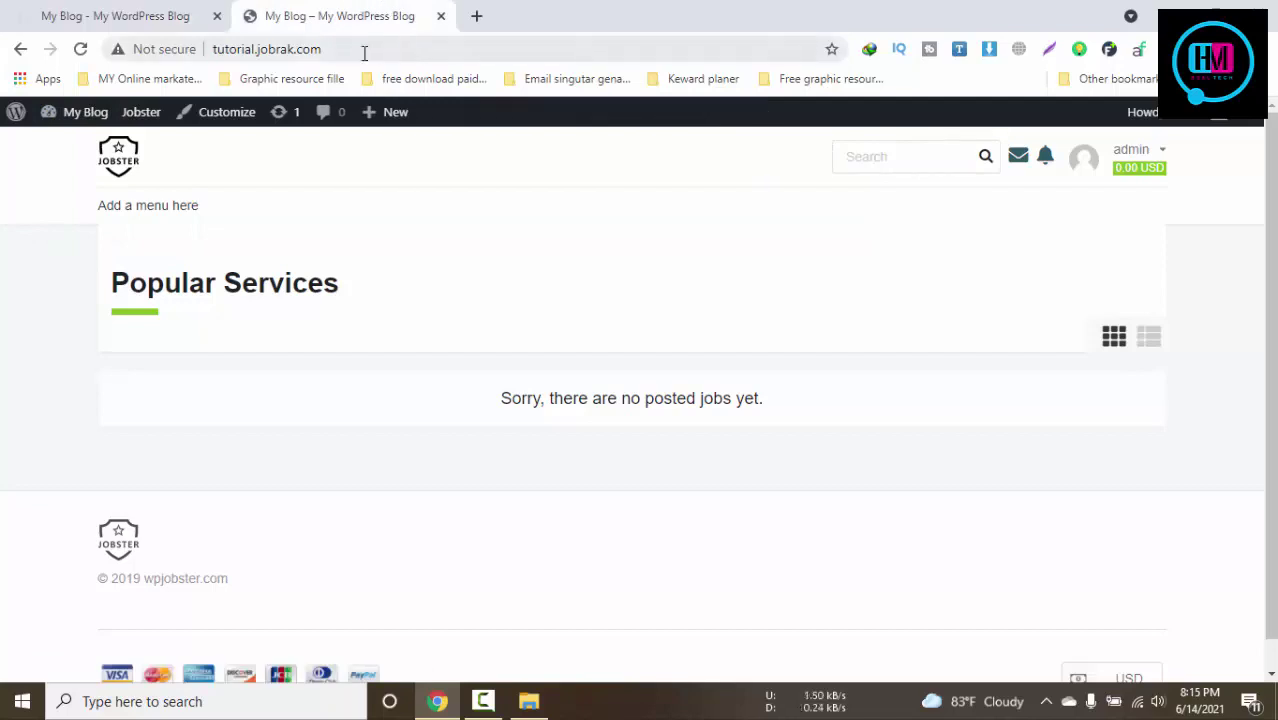
pyautogui.click(120, 12)
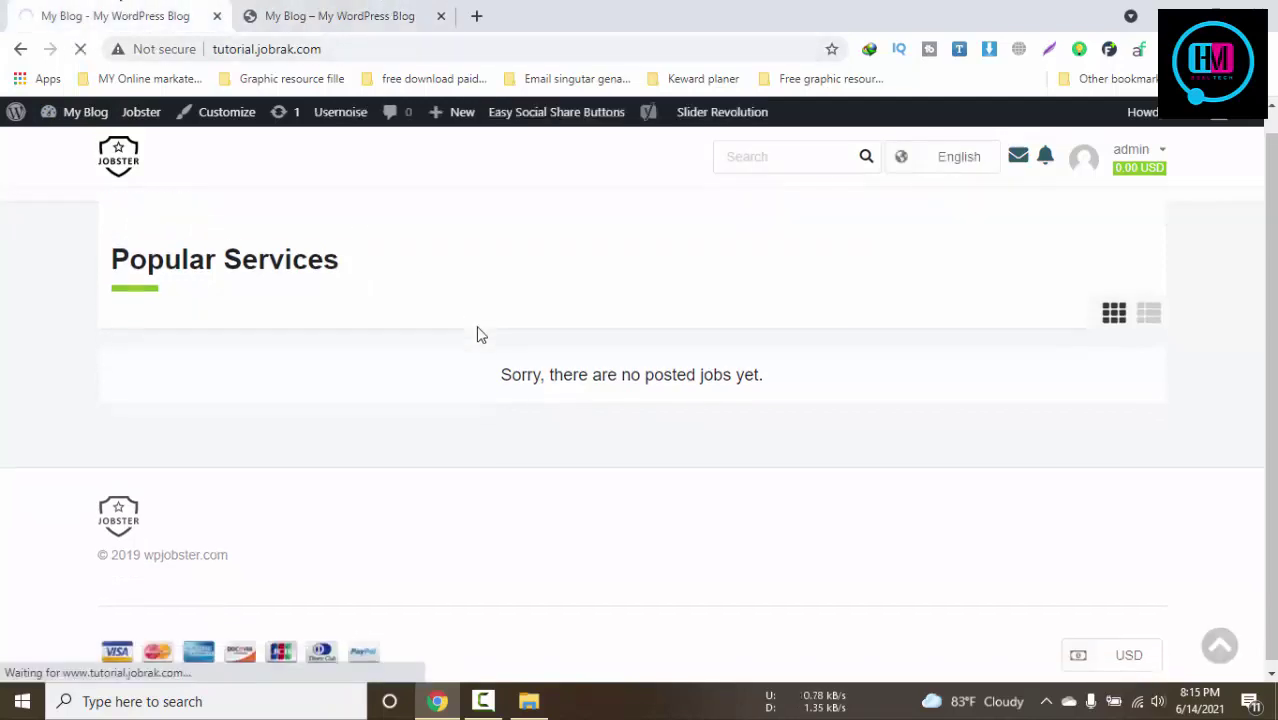
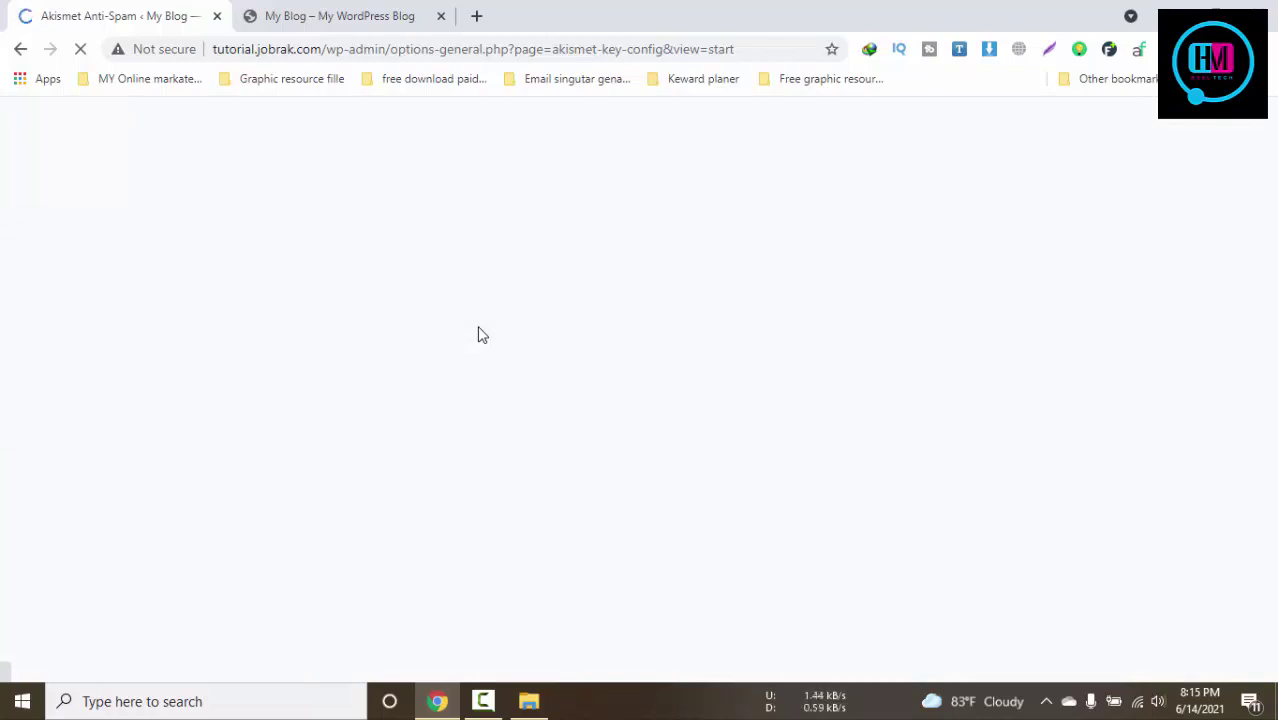
# Switch between the front-page and admin tabs until the wp-admin dashboard finishes loading
pyautogui.click(345, 16)
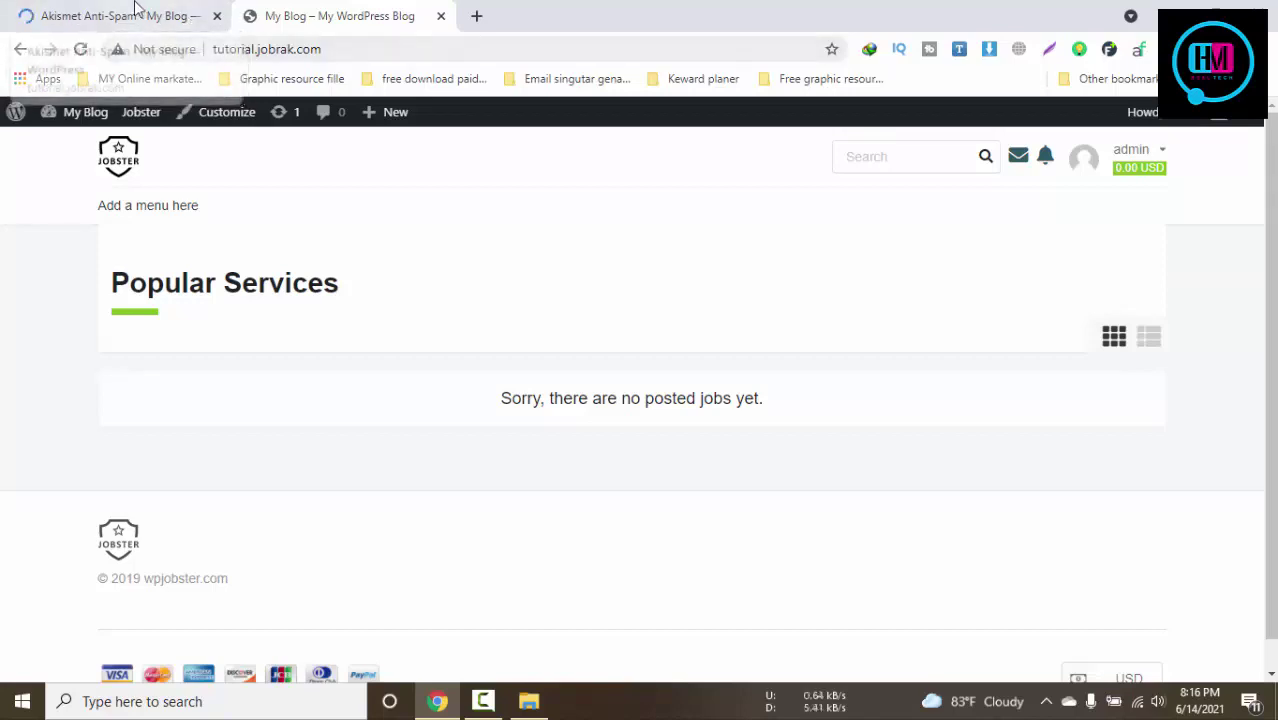
pyautogui.click(134, 9)
pyautogui.click(268, 7)
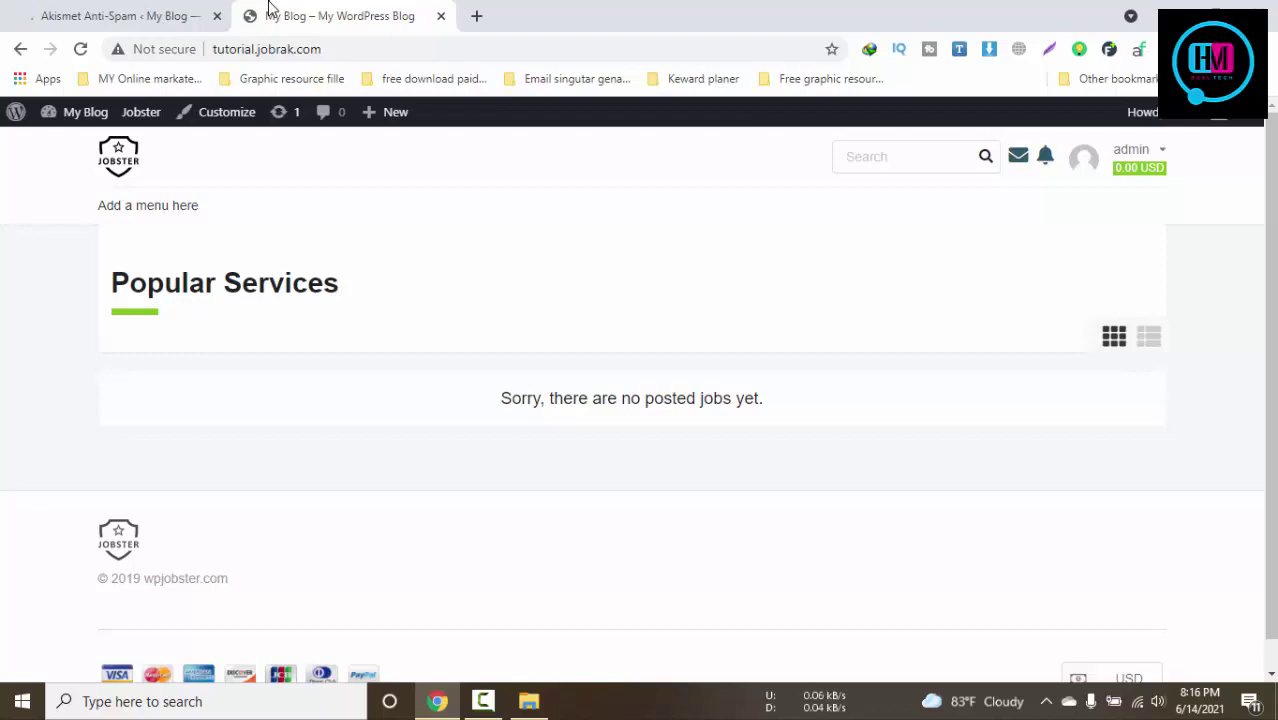
pyautogui.click(71, 10)
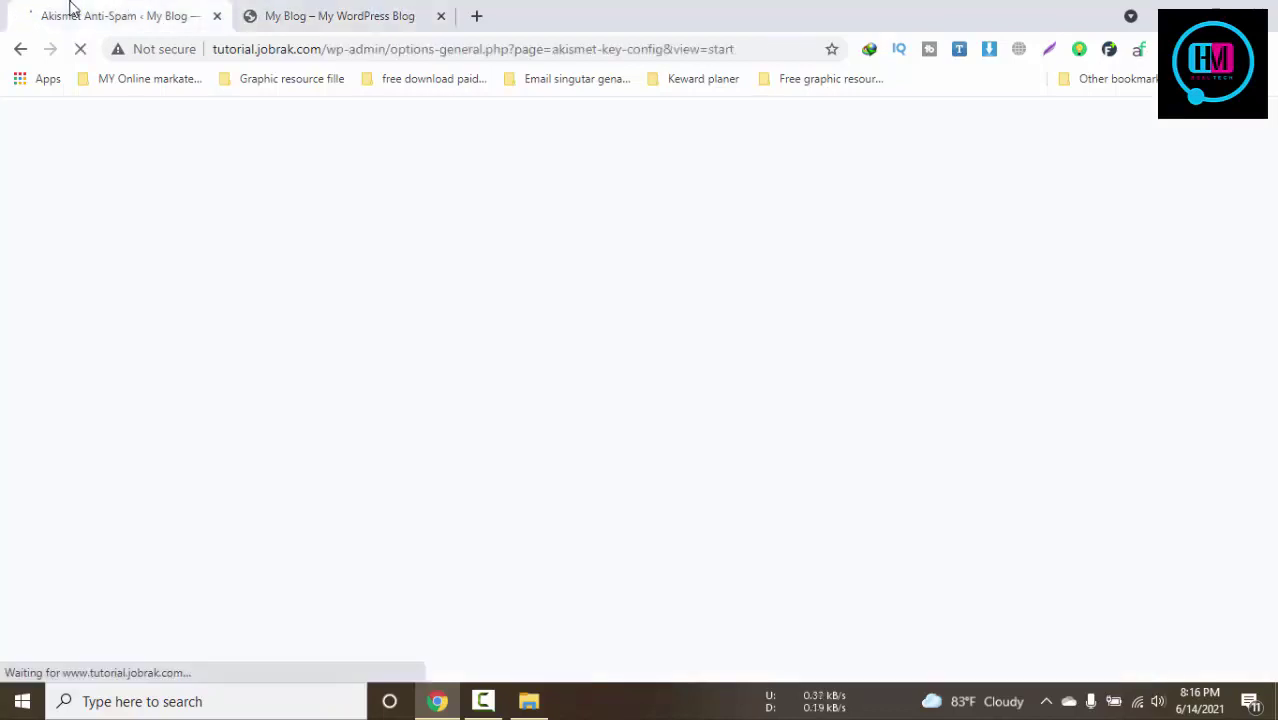
pyautogui.click(311, 12)
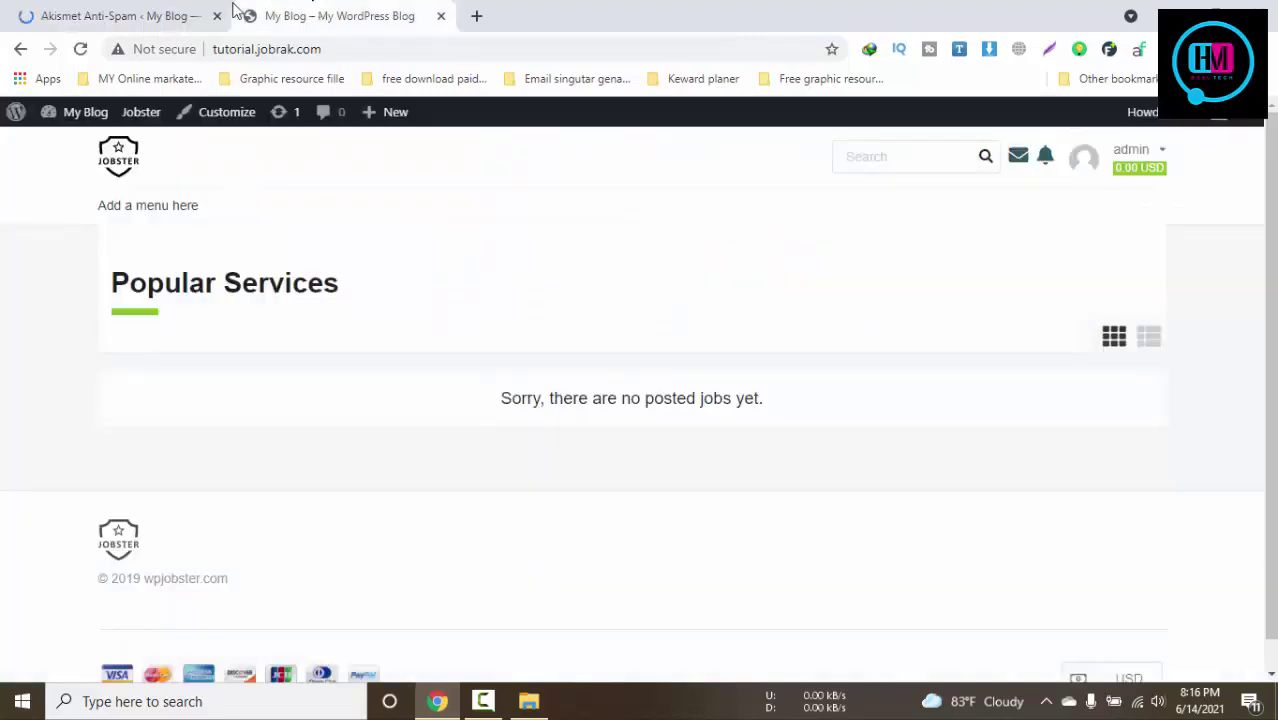
pyautogui.click(145, 9)
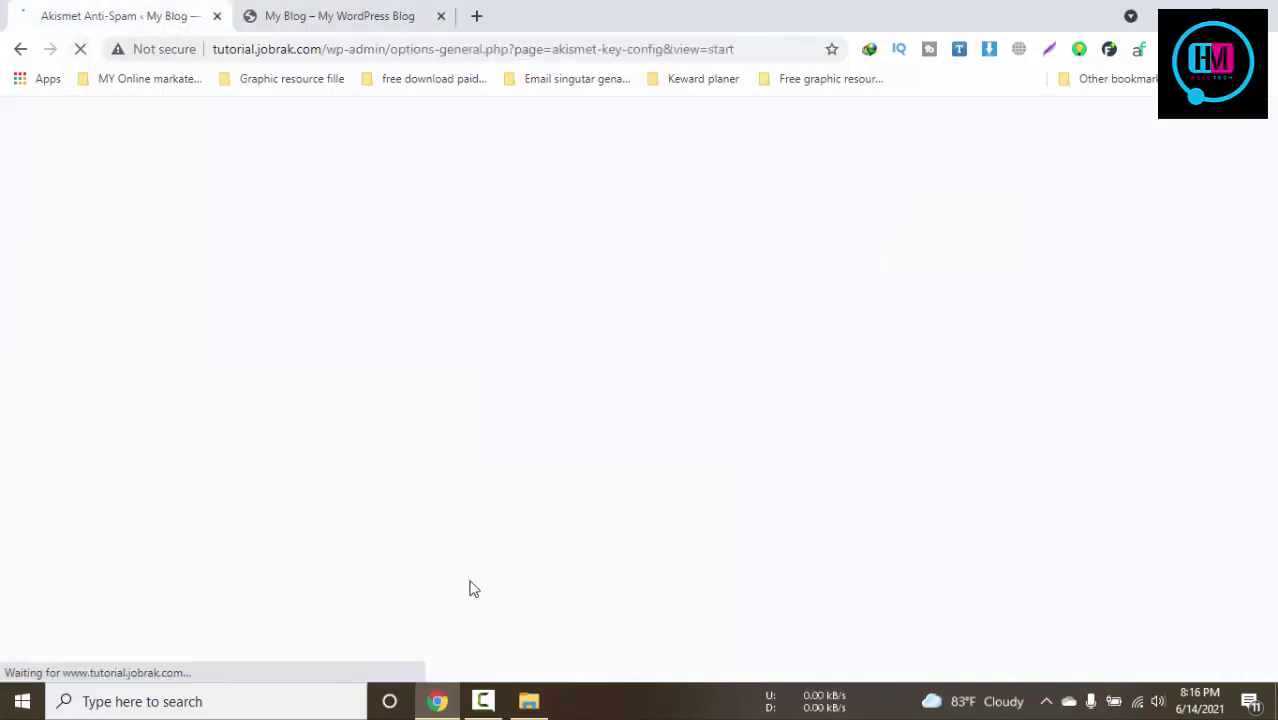
pyautogui.click(484, 700)
pyautogui.click(1187, 613)
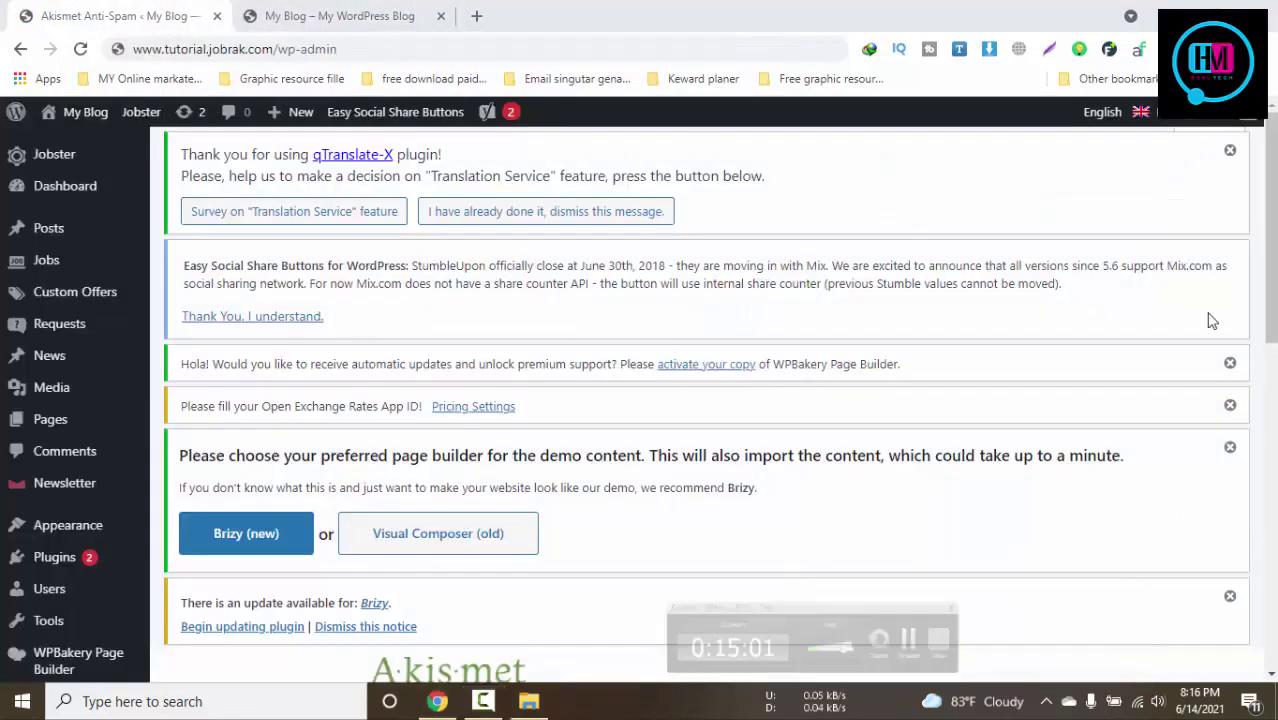
# Dismiss the qTranslate-X thank-you notice and start the Brizy (new) demo content import
pyautogui.click(1230, 150)
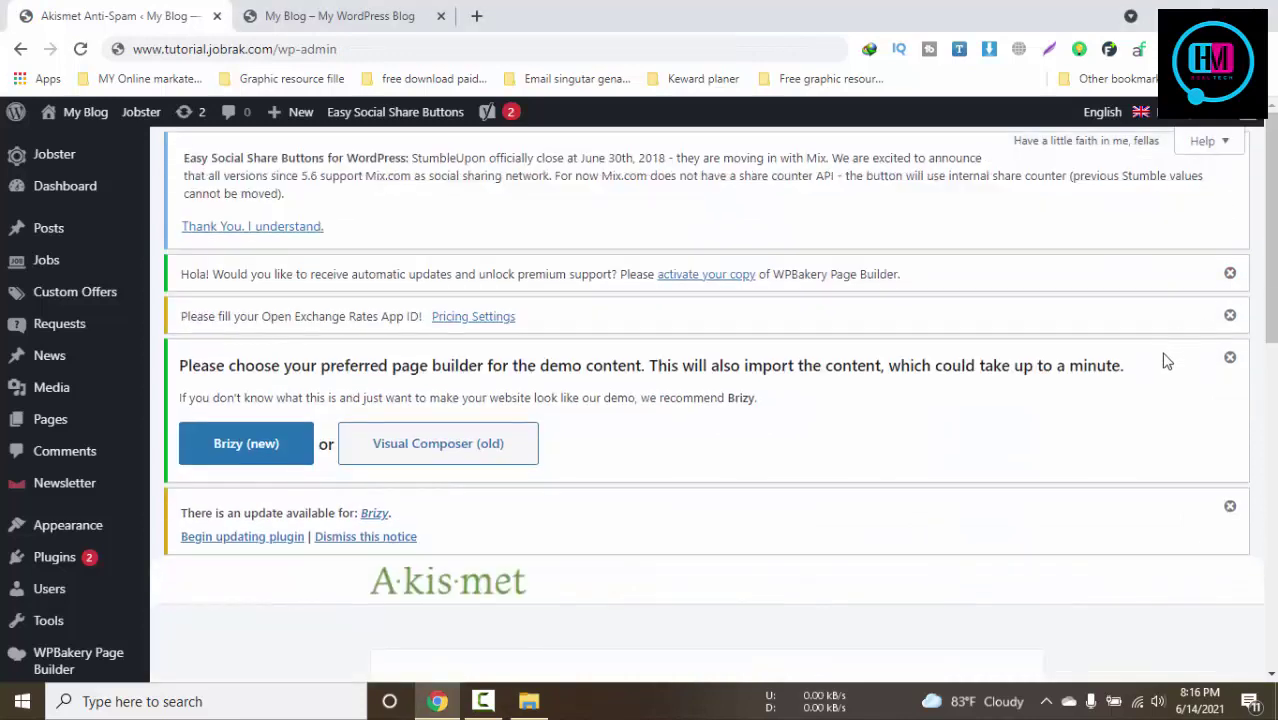
pyautogui.scroll(-1, 812, 505)
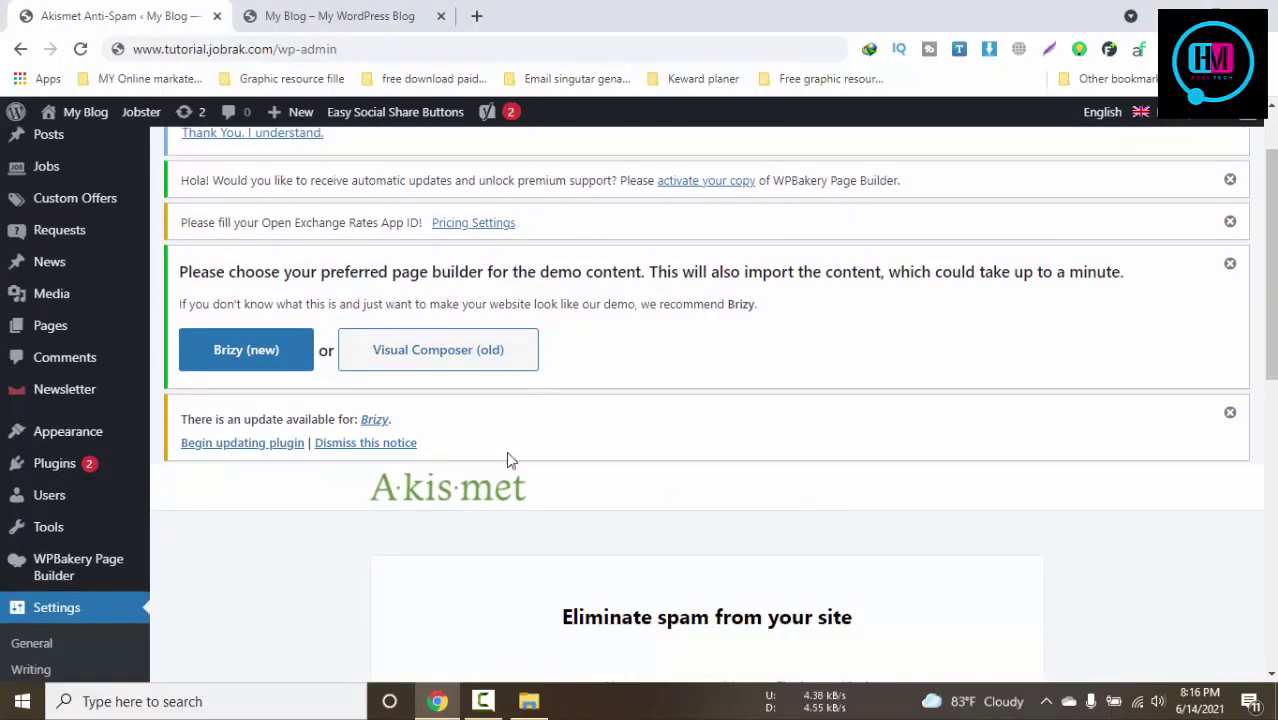
pyautogui.click(268, 360)
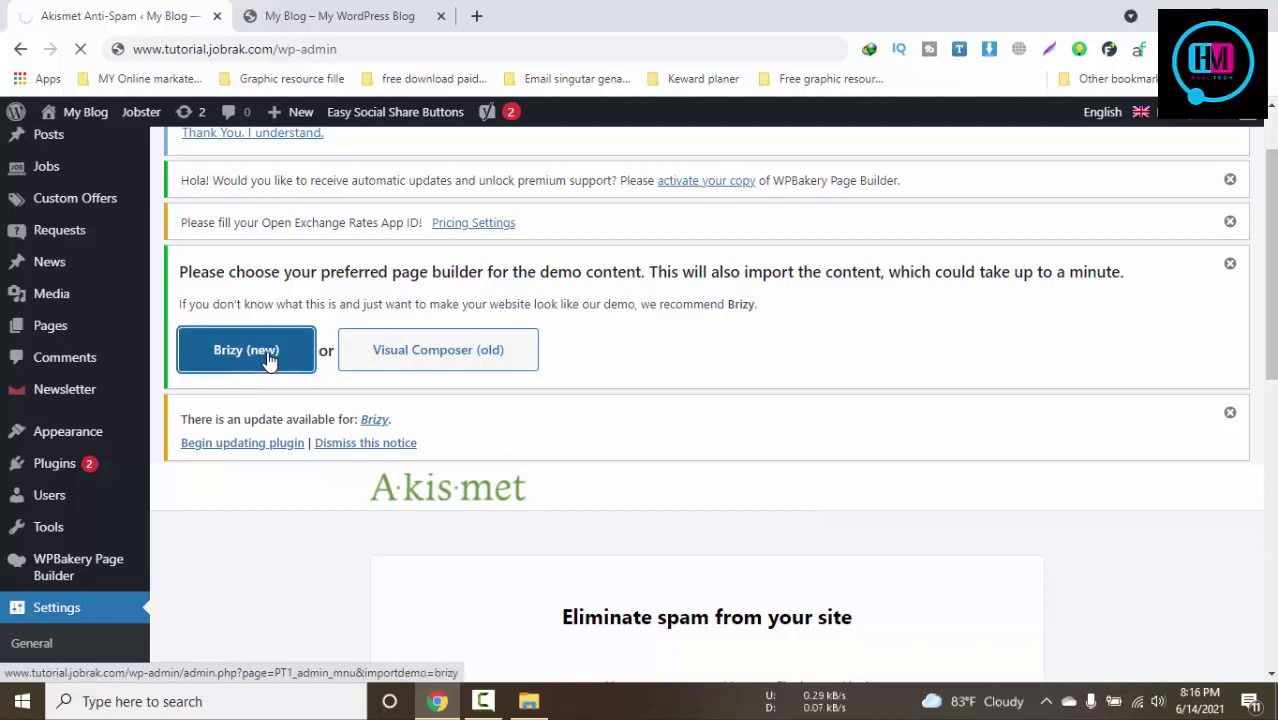
# Check the front page while the Brizy import runs, then return to the loading admin page
pyautogui.scroll(-4, 268, 360)
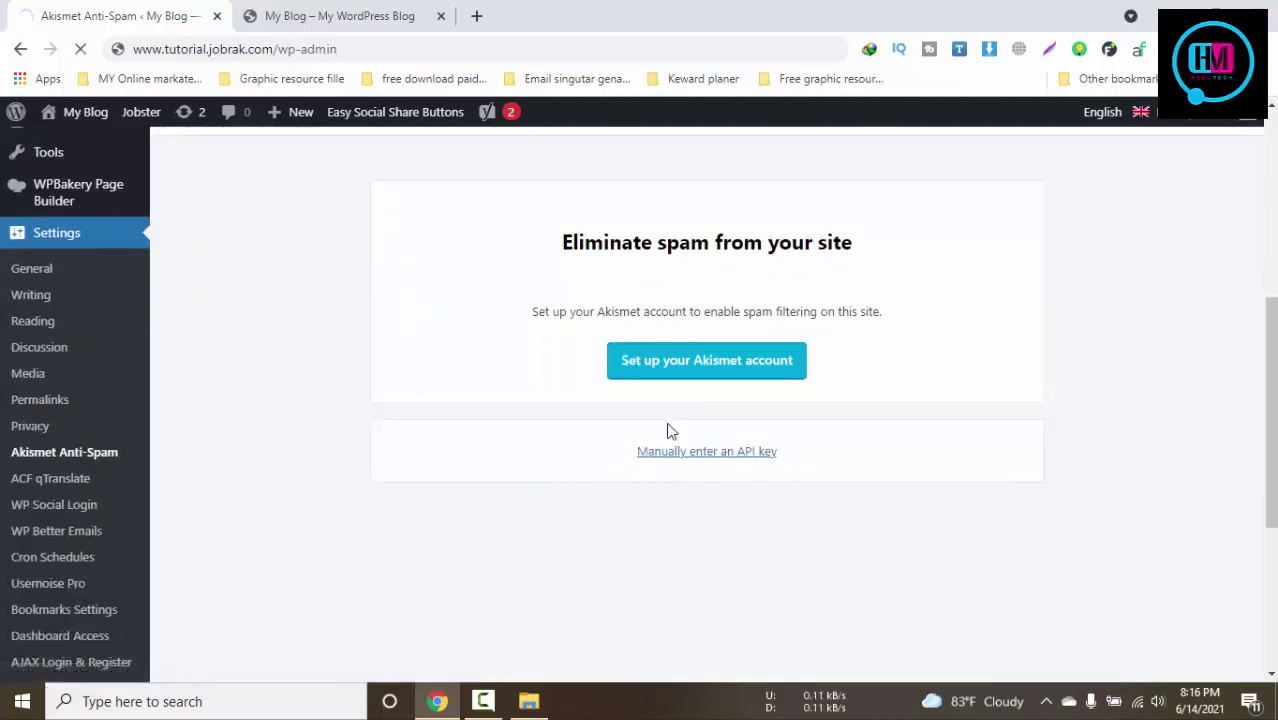
pyautogui.scroll(3, 584, 296)
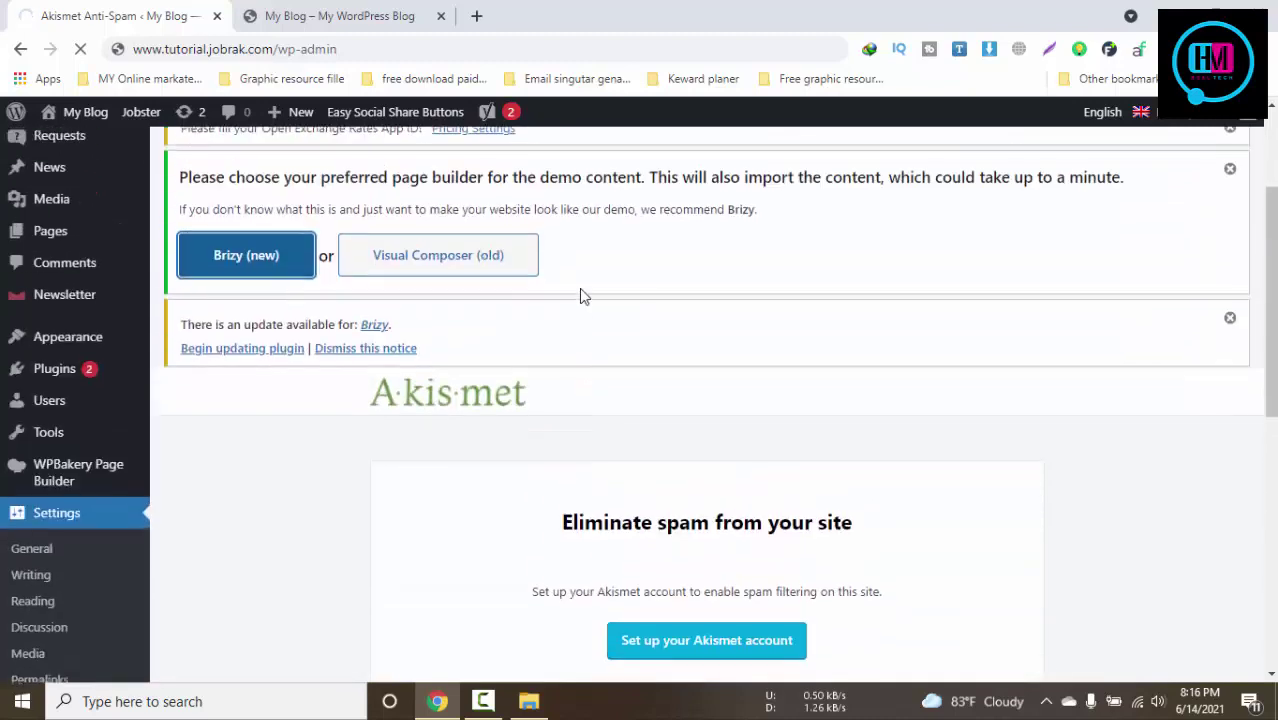
pyautogui.click(249, 10)
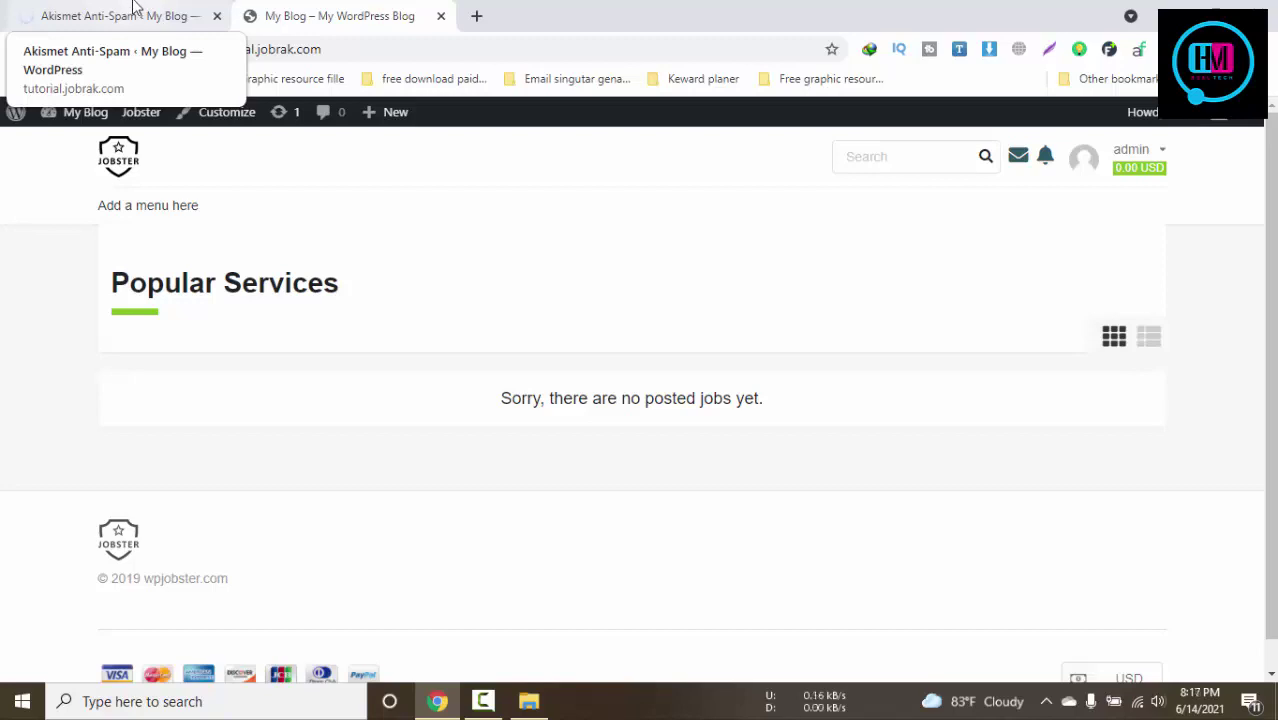
pyautogui.click(133, 5)
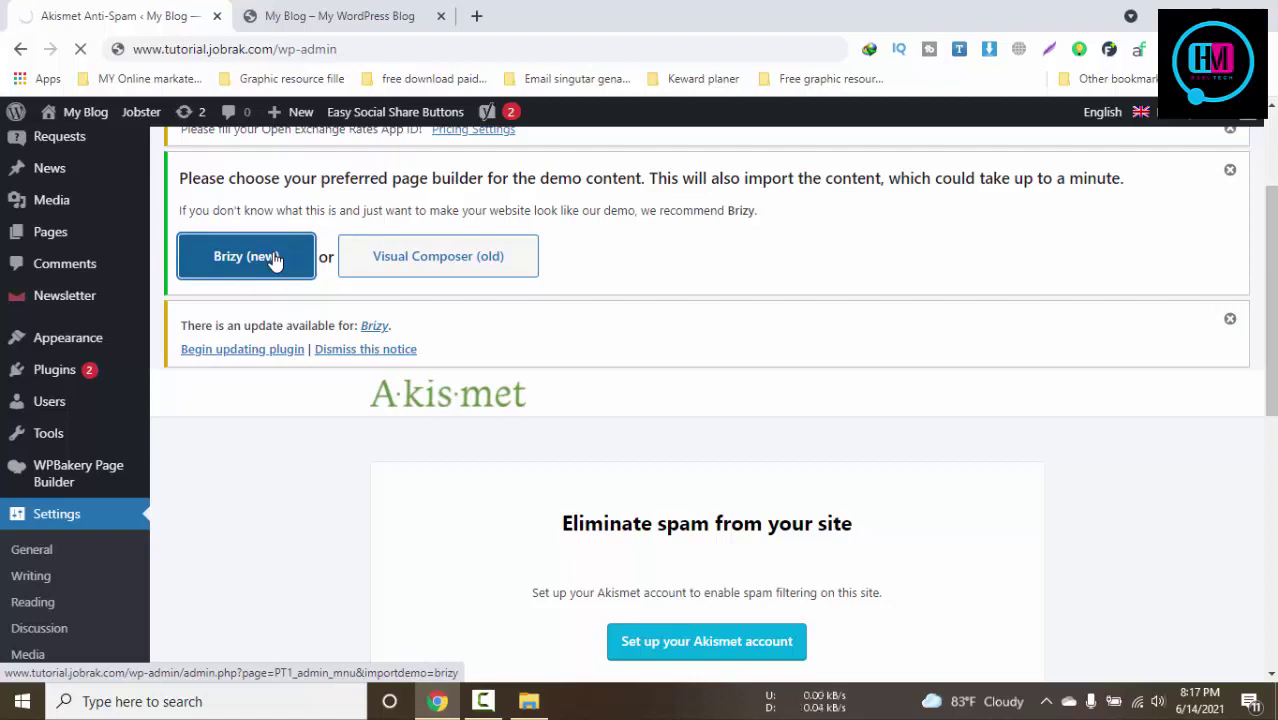
pyautogui.scroll(-3, 272, 259)
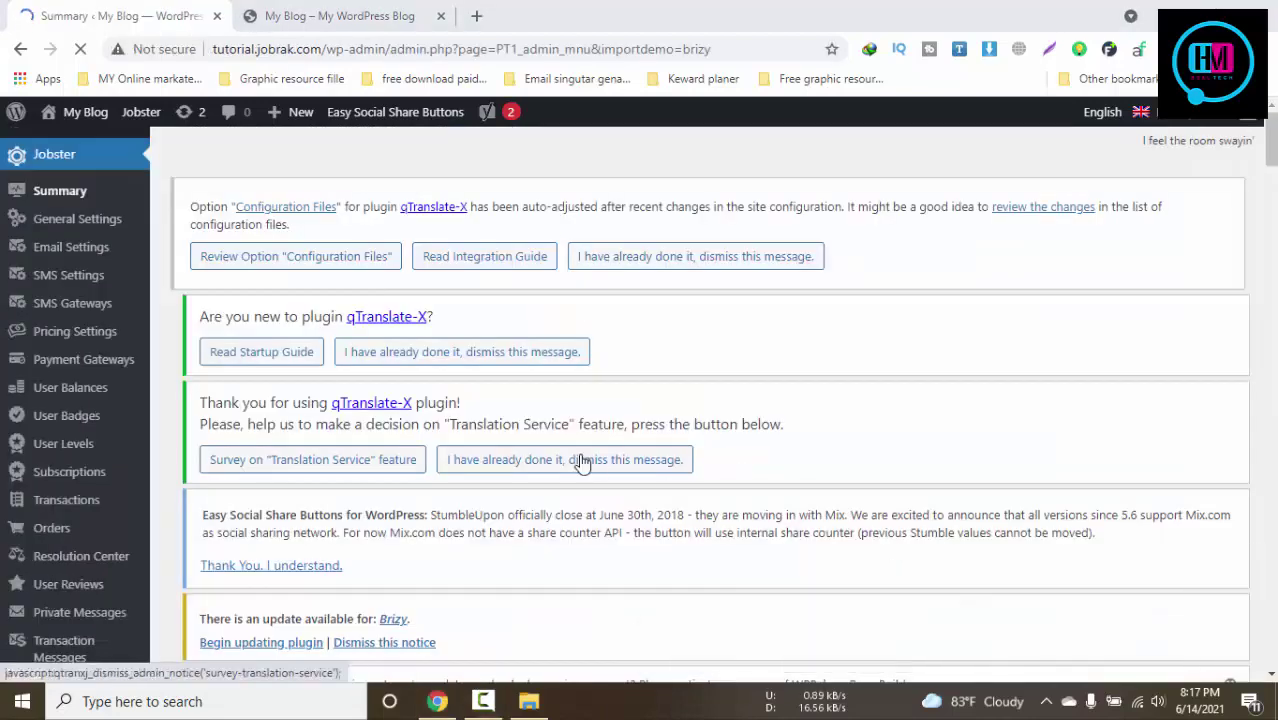
# Dismiss the WPBakery, Exchange Rates, demo-imported, Brizy, translation survey and qTranslate-X notices
pyautogui.scroll(-5, 583, 460)
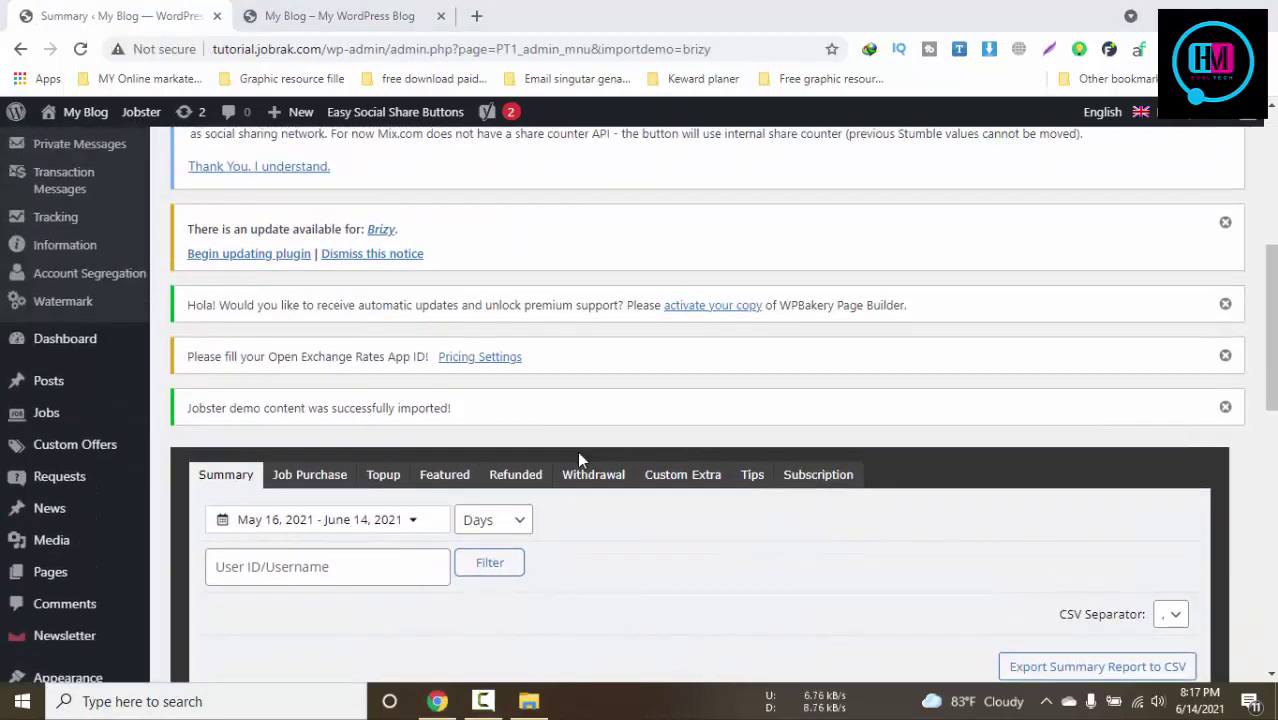
pyautogui.scroll(1, 545, 455)
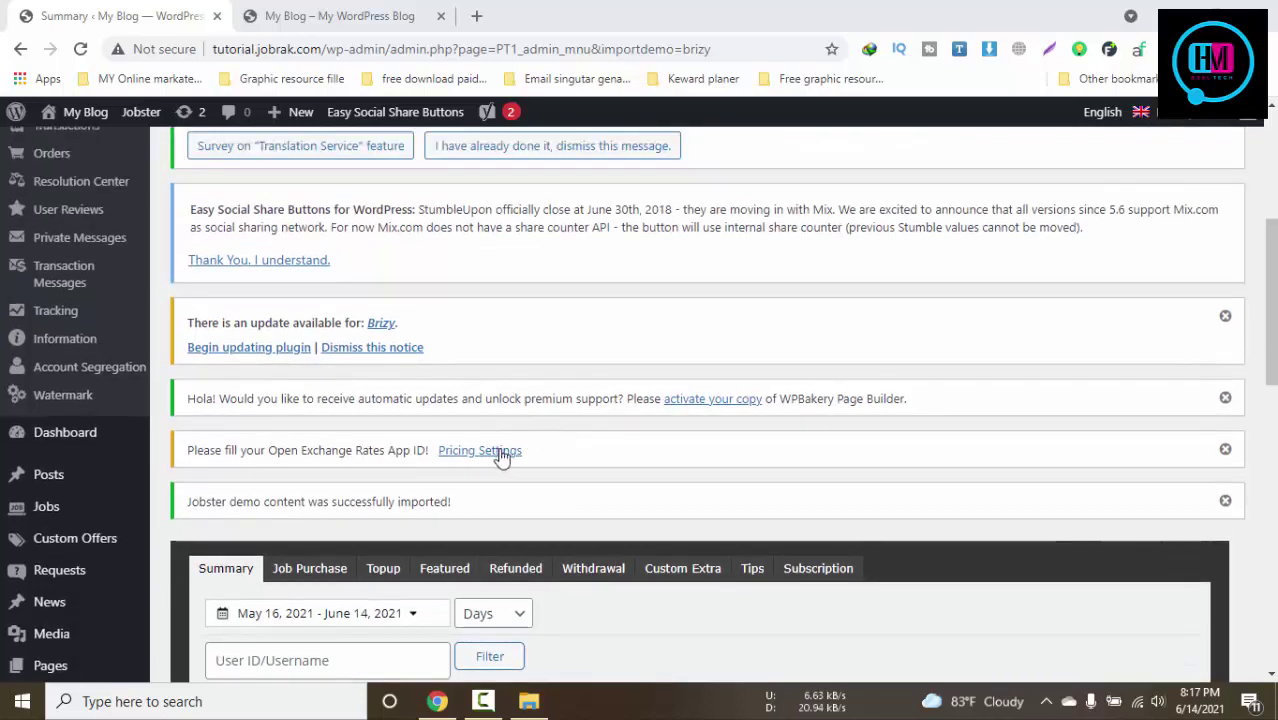
pyautogui.click(1225, 399)
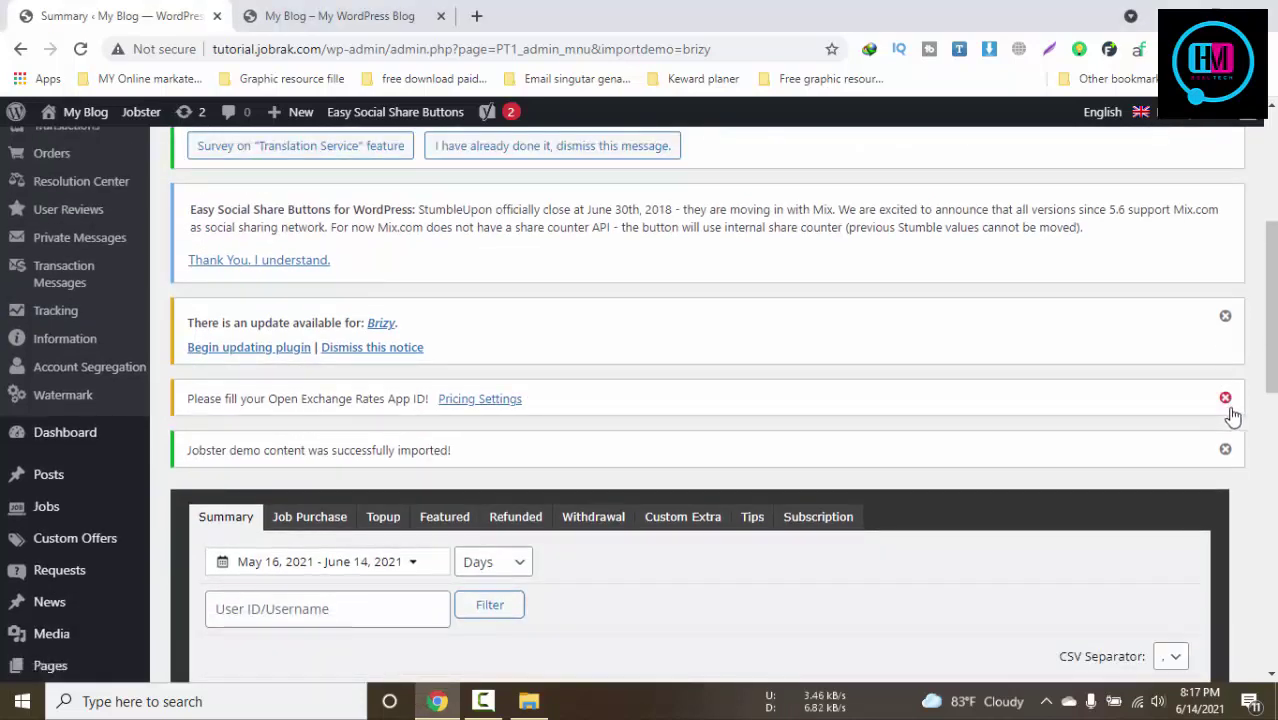
pyautogui.click(1225, 399)
pyautogui.click(1225, 399)
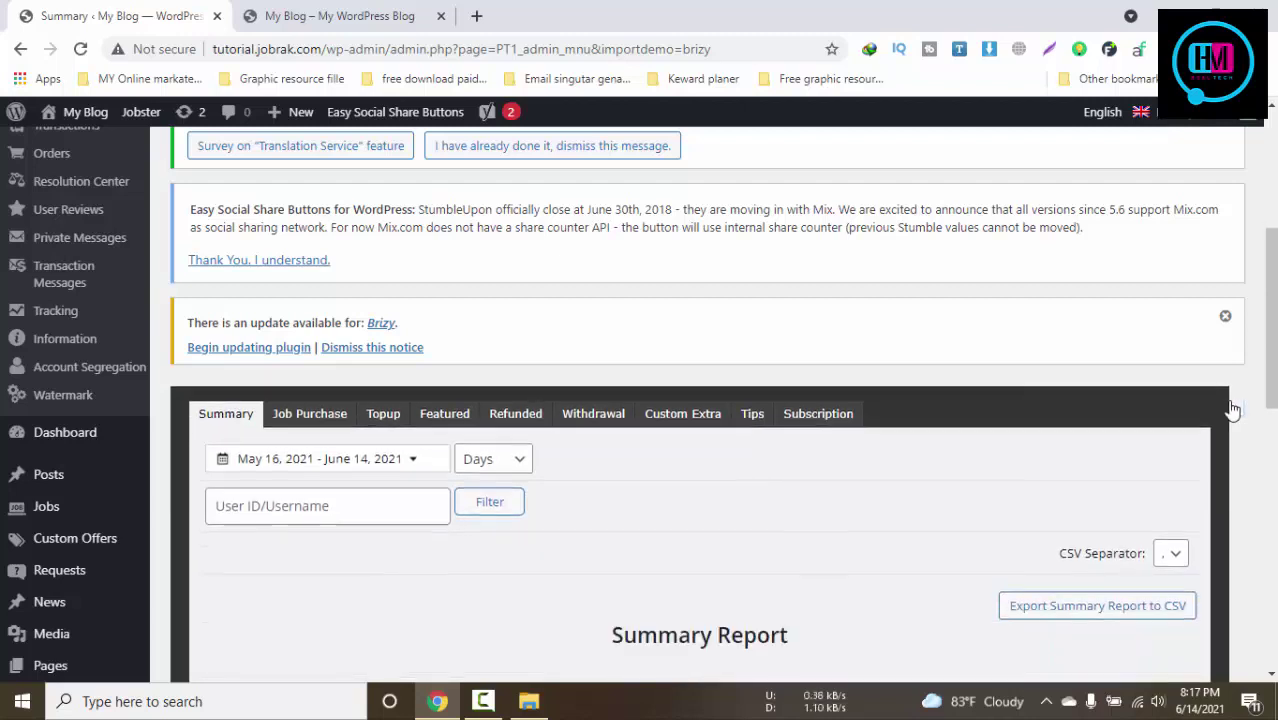
pyautogui.click(1225, 318)
pyautogui.scroll(2, 1195, 335)
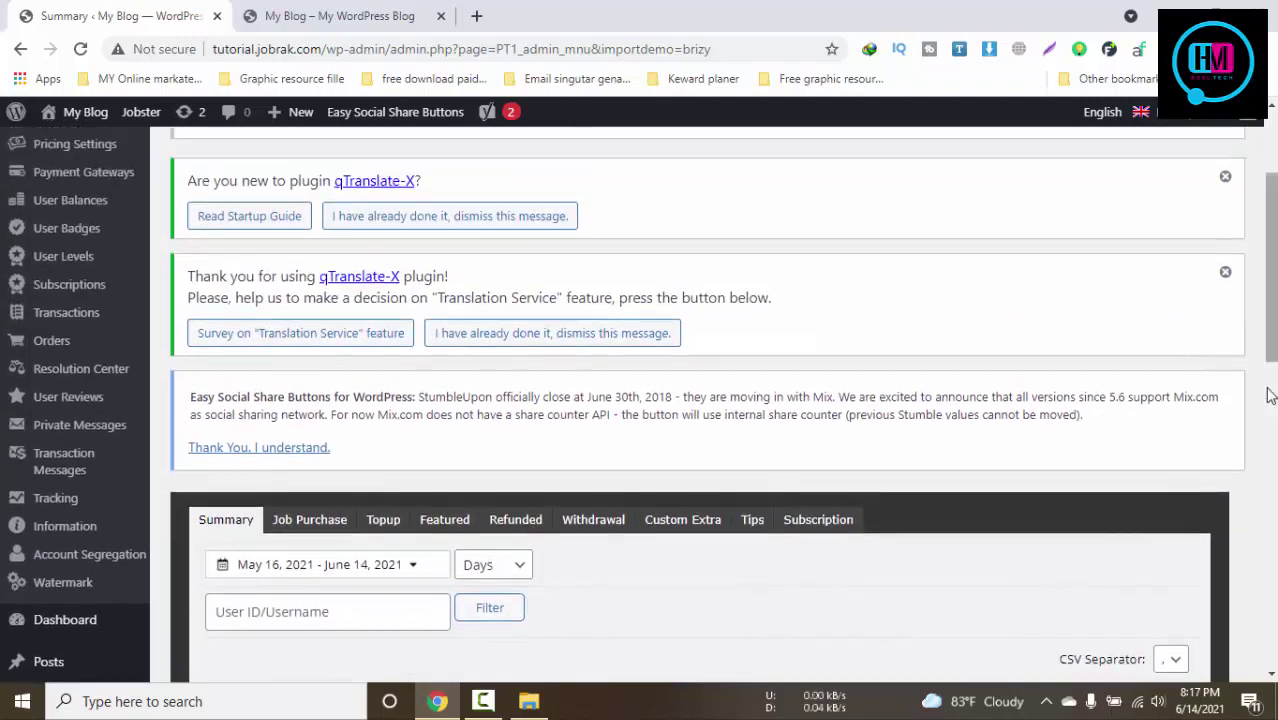
pyautogui.click(1226, 274)
pyautogui.click(1225, 177)
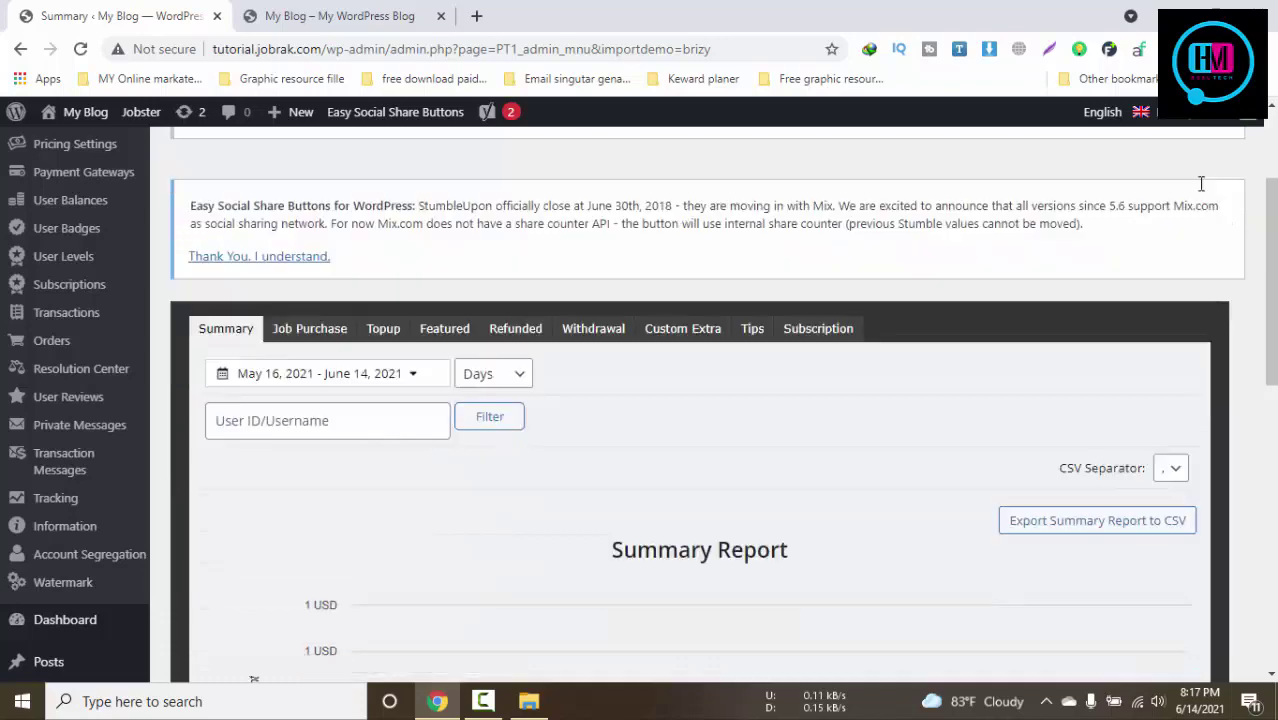
# Reload the front page to view the imported Jobster demo
pyautogui.click(312, 5)
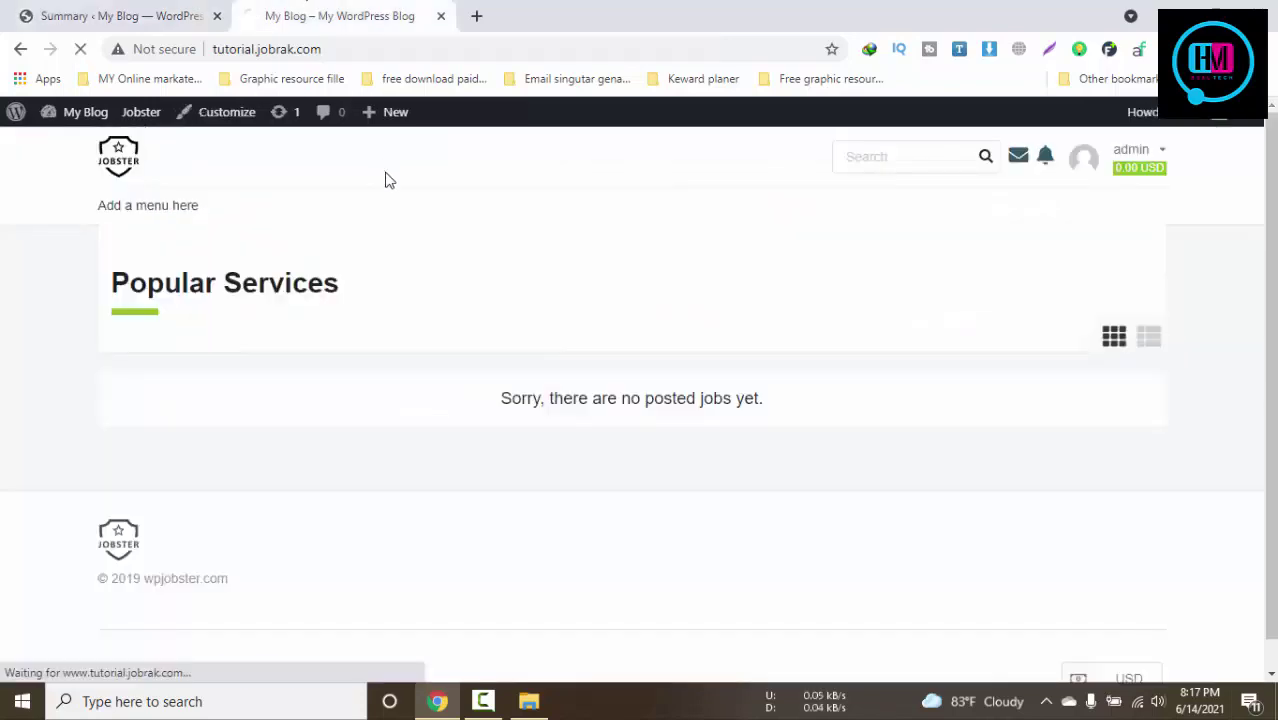
pyautogui.click(128, 14)
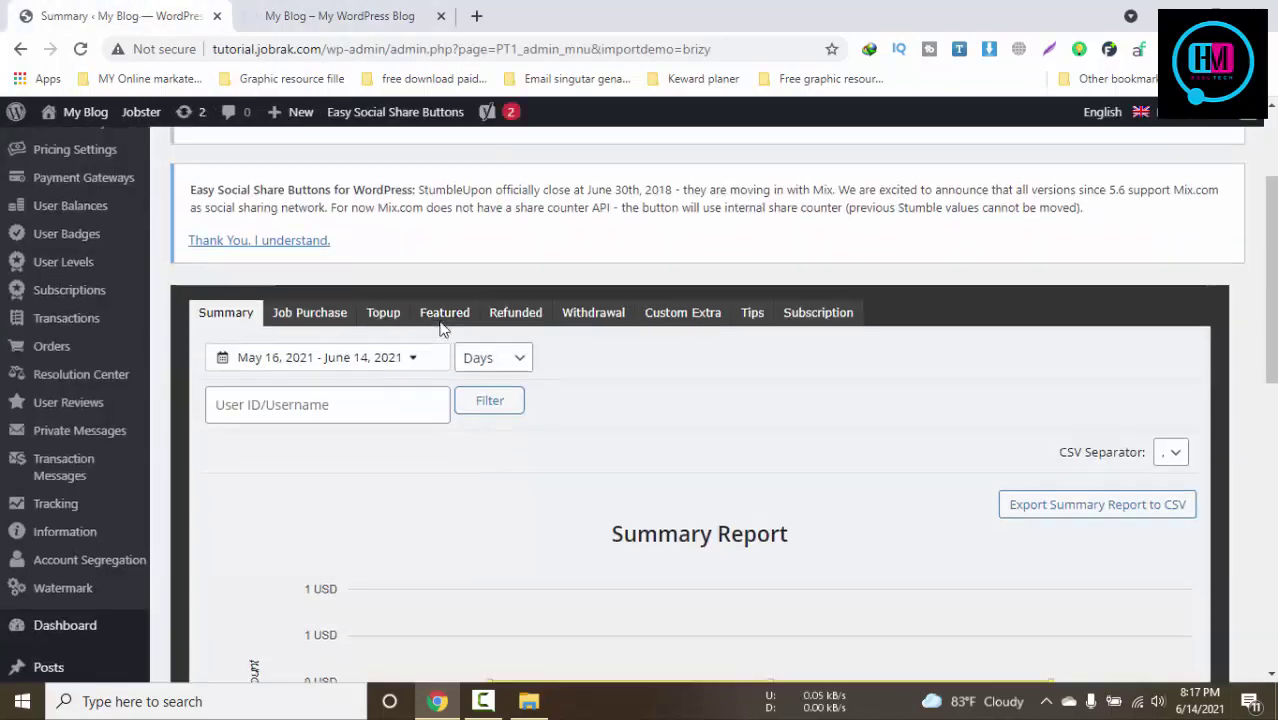
pyautogui.scroll(2, 443, 329)
pyautogui.click(294, 10)
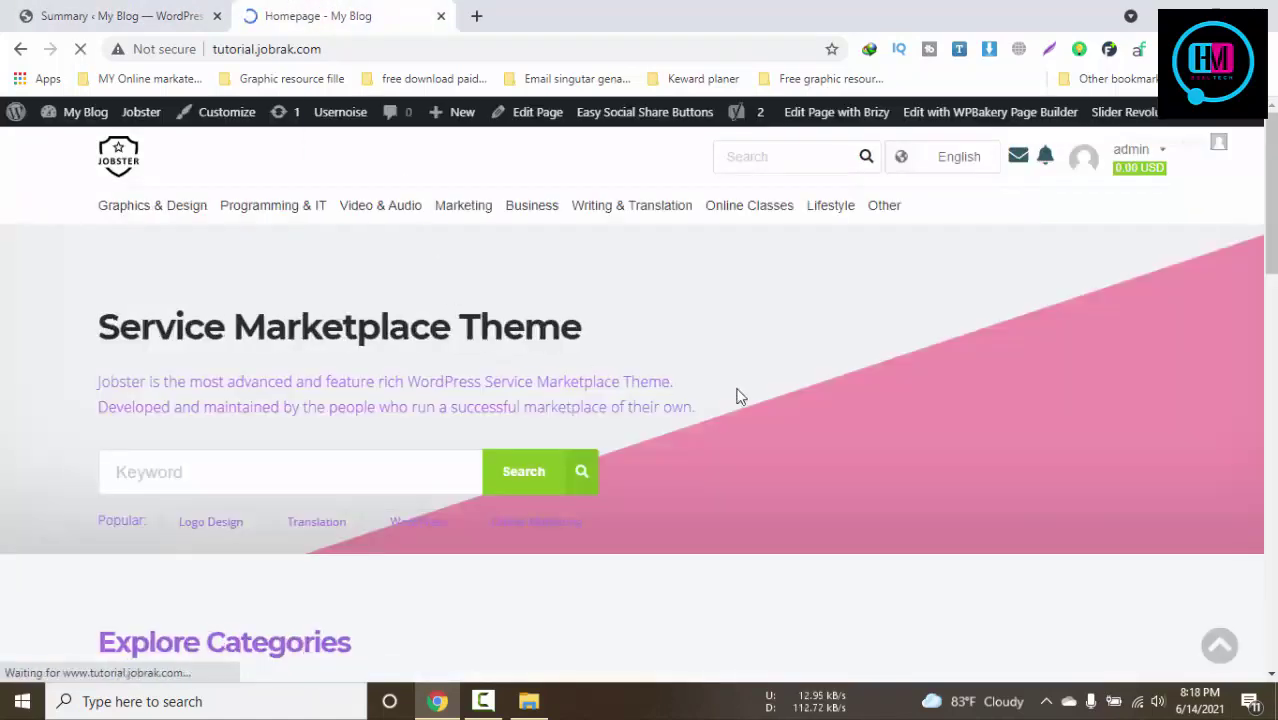
# Scroll through the Service Marketplace Theme demo sections on the homepage, then return to the Summary page
pyautogui.scroll(-12, 797, 400)
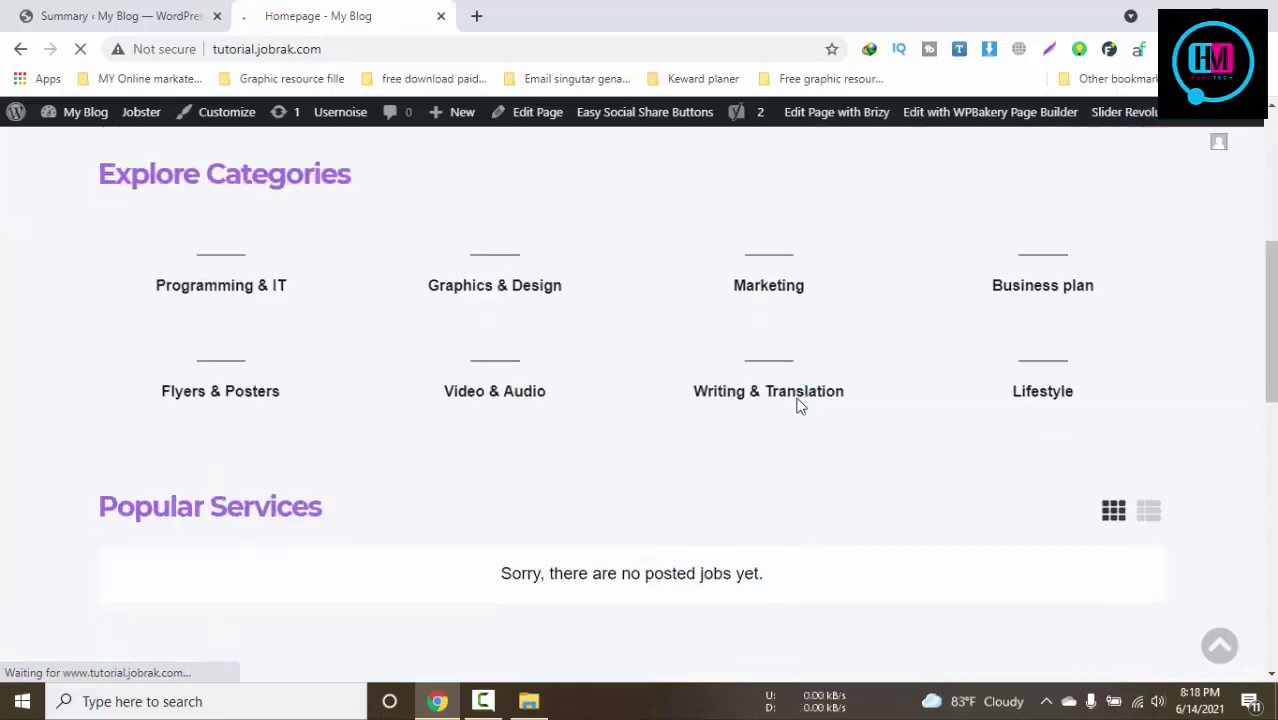
pyautogui.scroll(12, 797, 405)
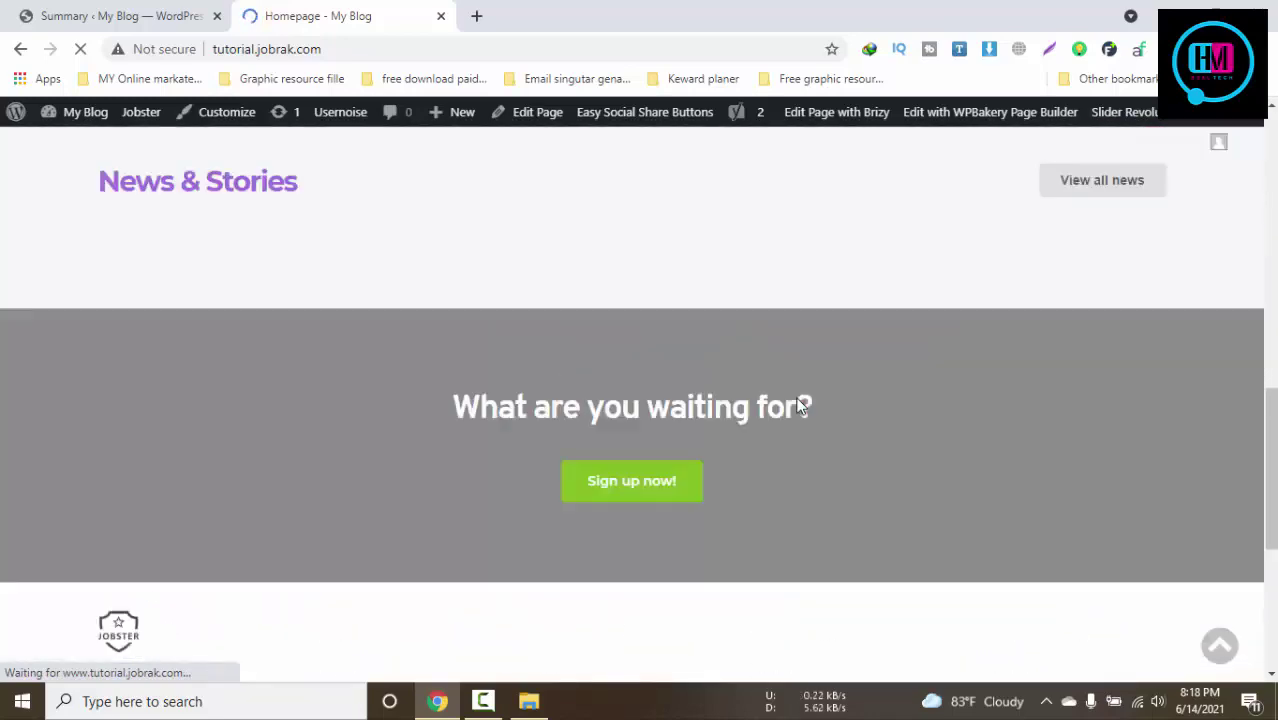
pyautogui.scroll(1, 797, 405)
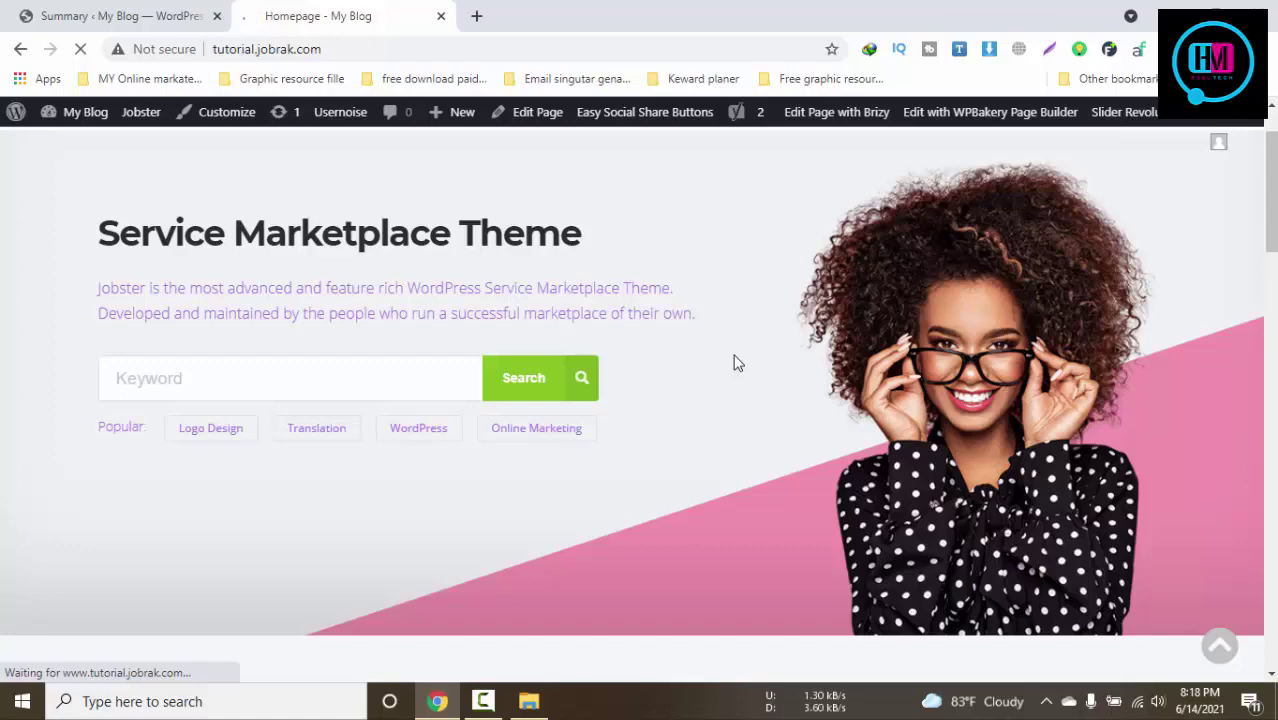
pyautogui.scroll(-2, 735, 362)
pyautogui.click(483, 701)
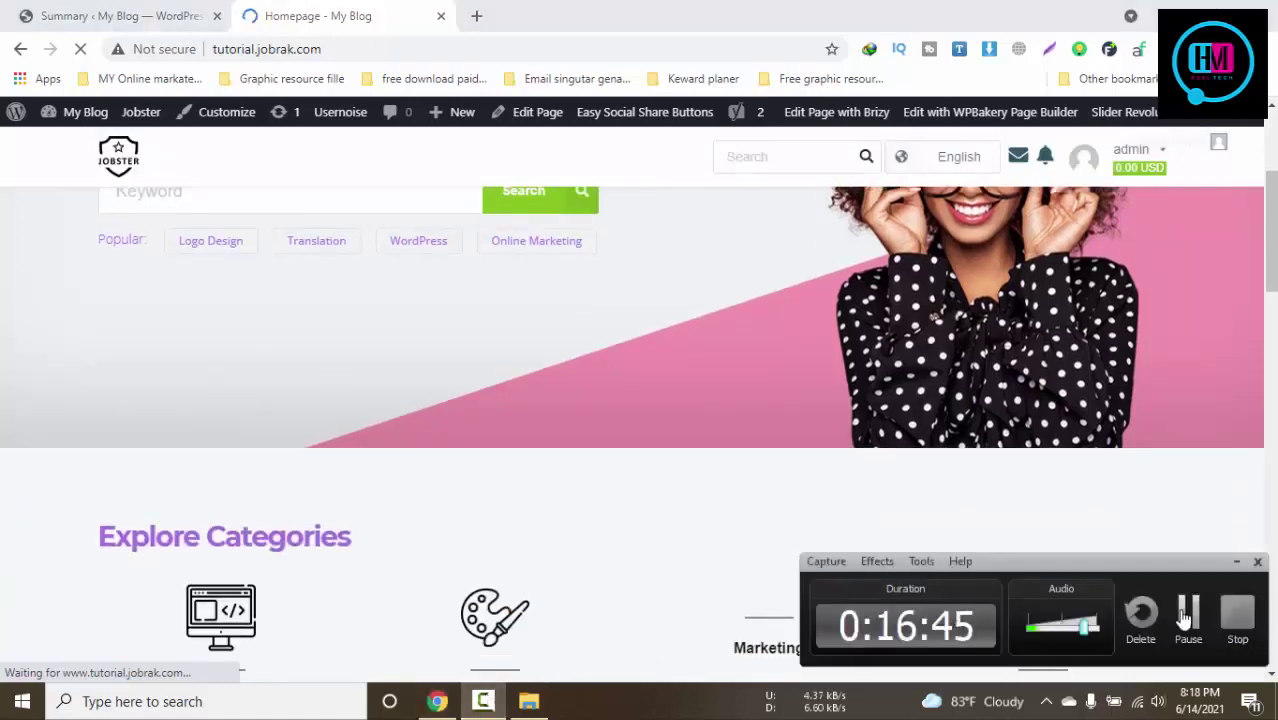
pyautogui.click(134, 12)
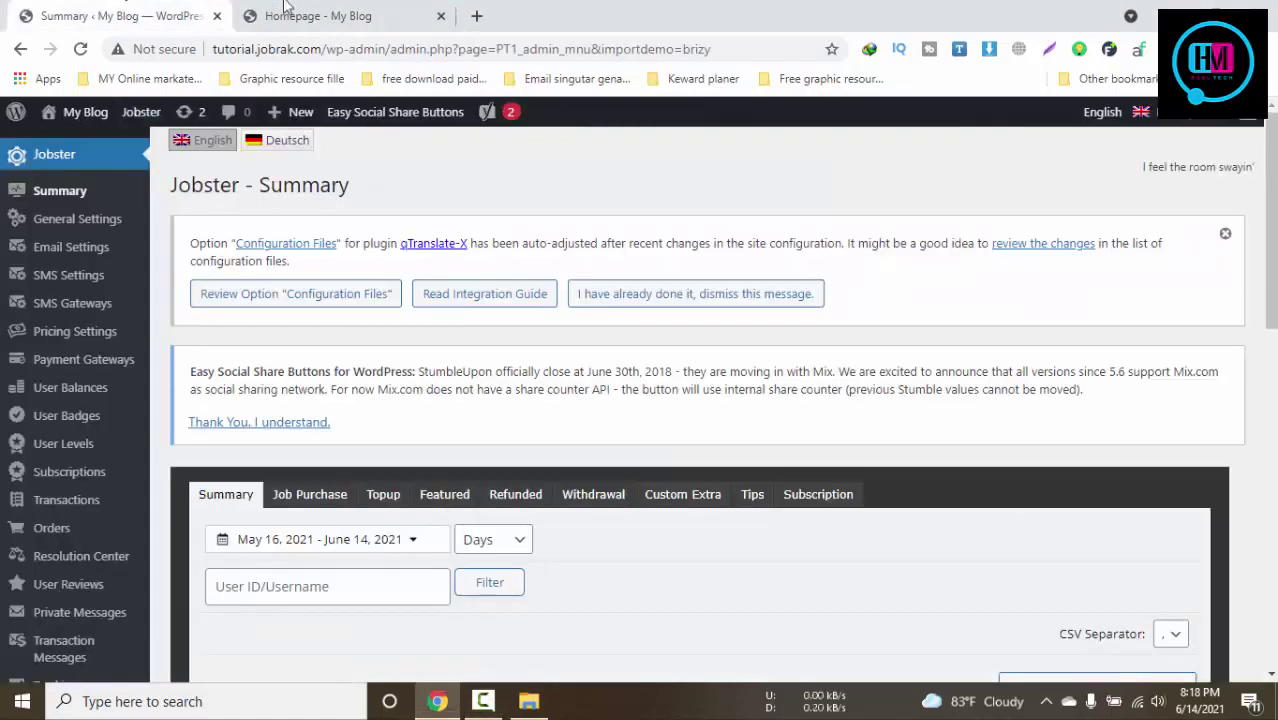
# In Settings > General, replace the 'My Blog' Site Title with 'Free Graphic Design Marketplace |'
pyautogui.click(322, 14)
pyautogui.click(128, 18)
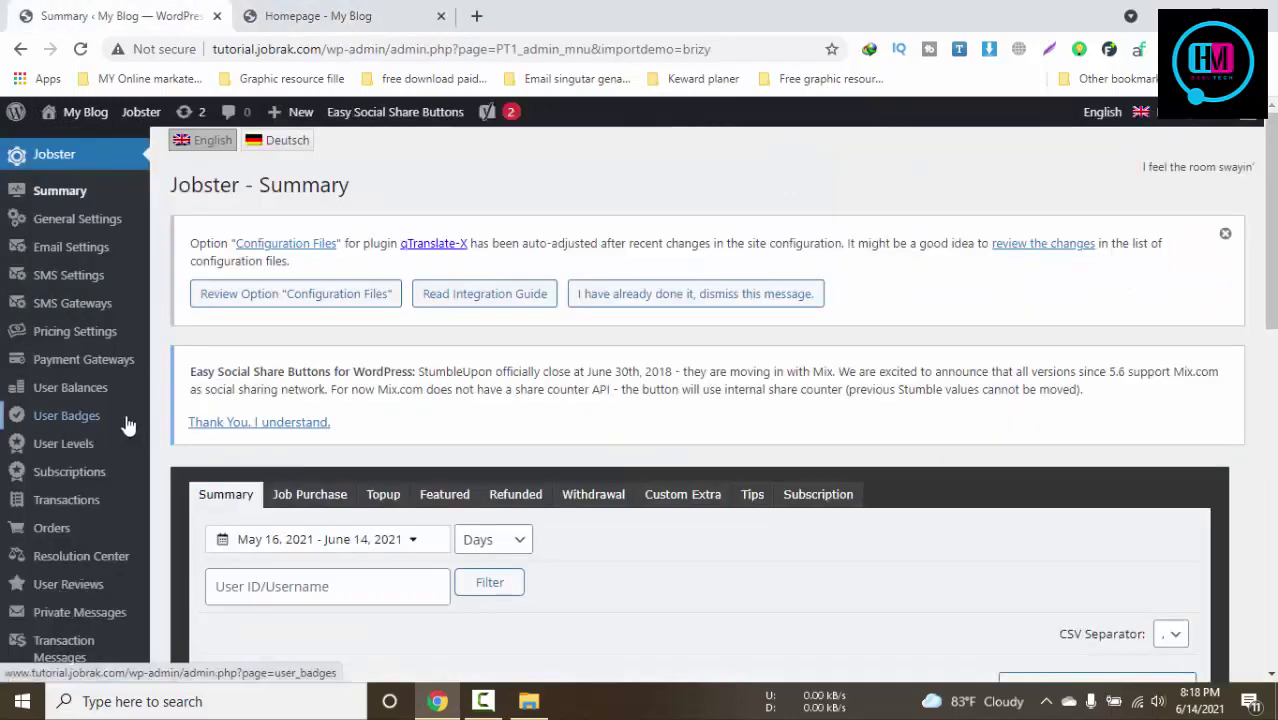
pyautogui.scroll(-6, 145, 430)
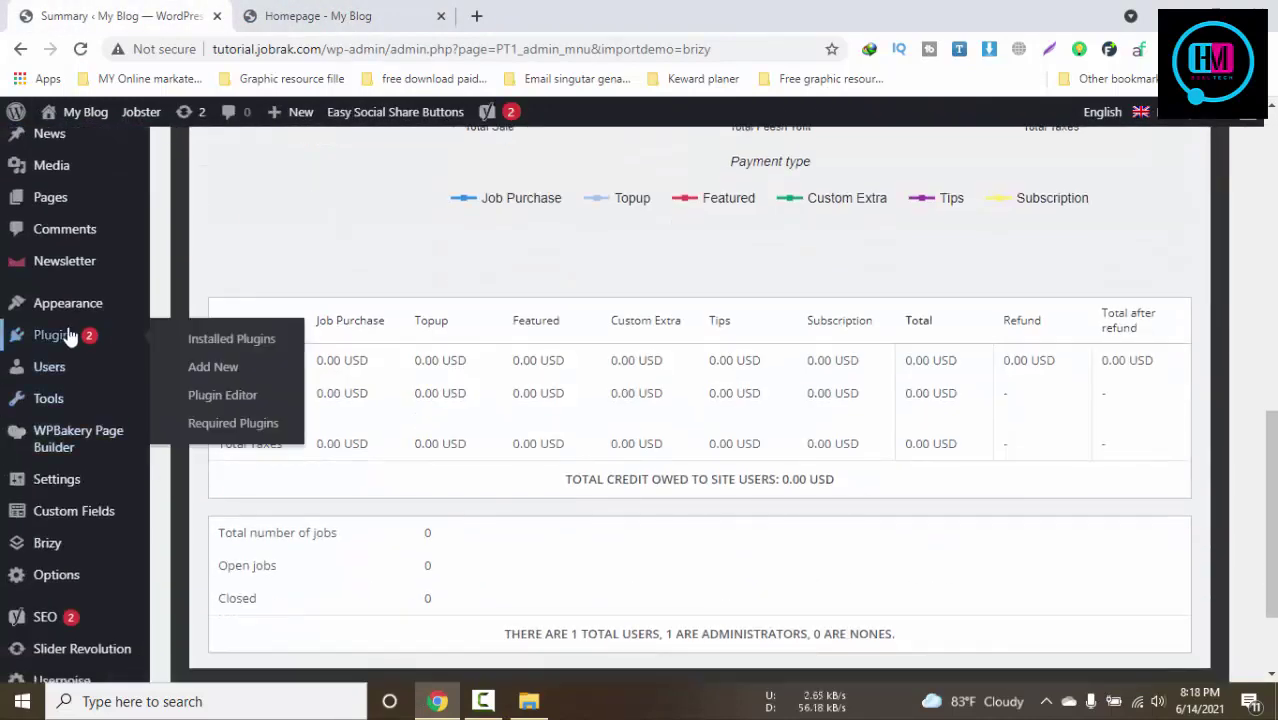
pyautogui.moveTo(85, 481)
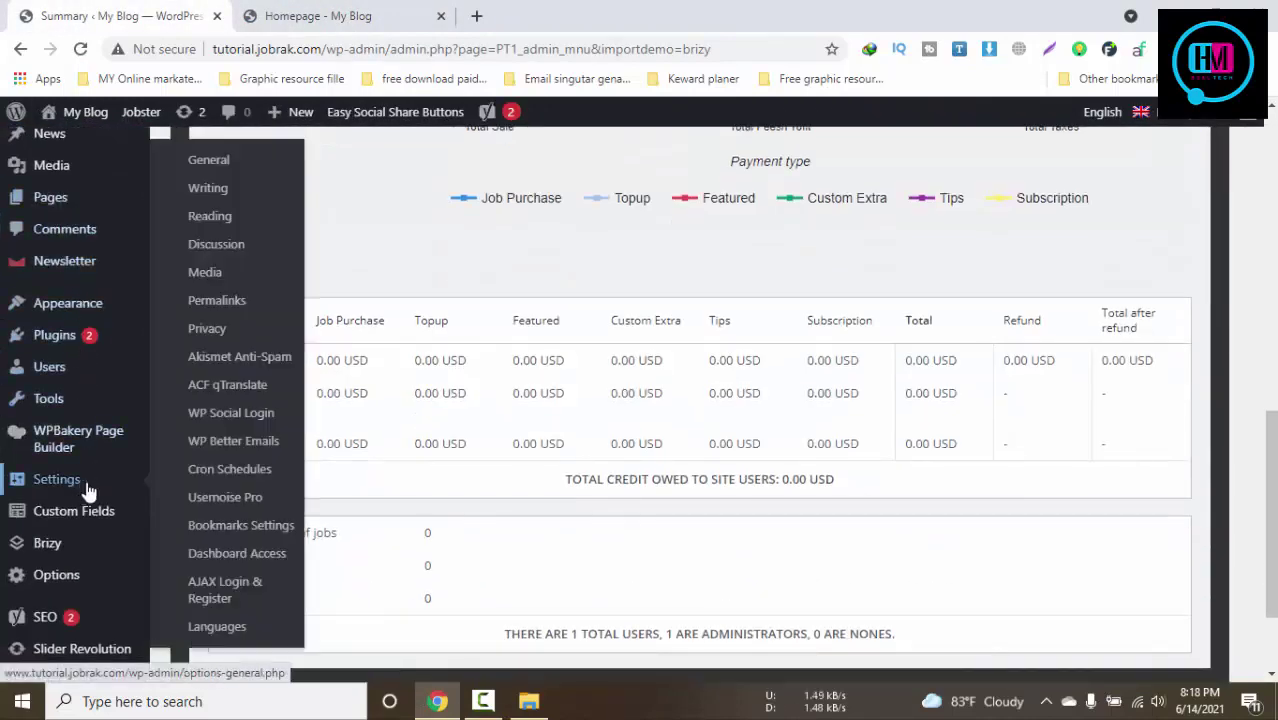
pyautogui.click(209, 166)
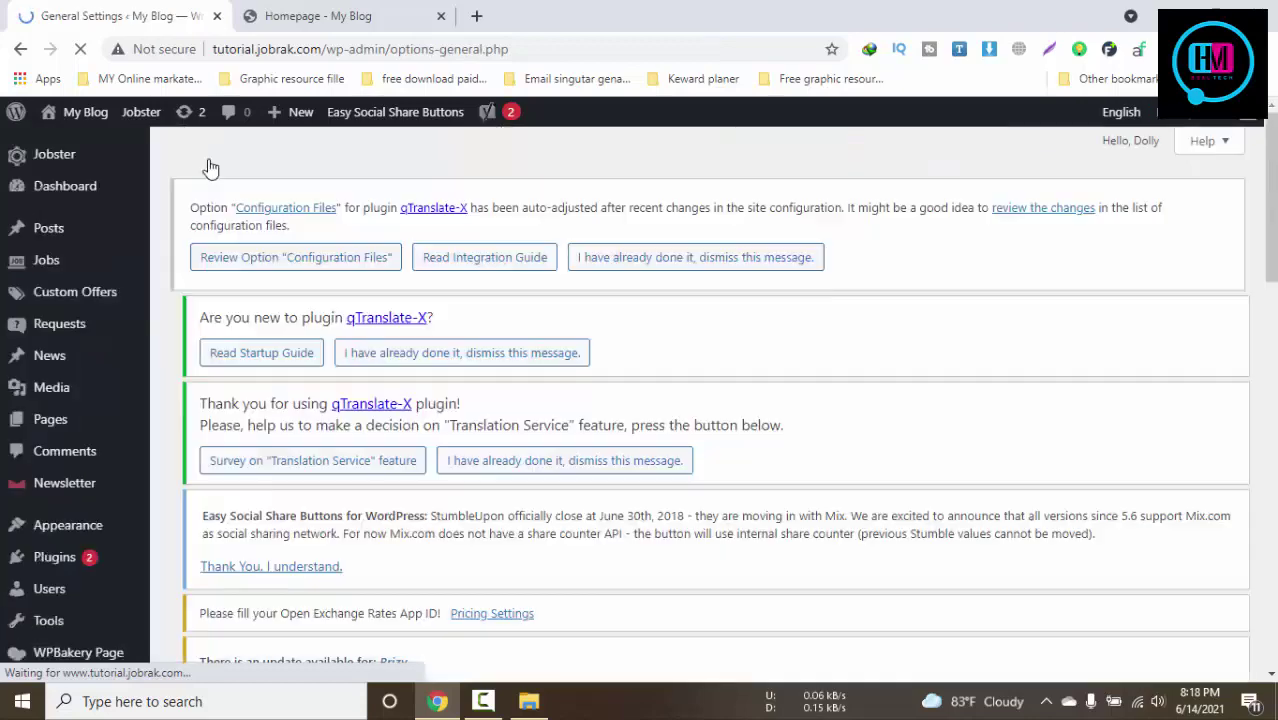
pyautogui.scroll(-3, 677, 408)
pyautogui.scroll(-1, 677, 408)
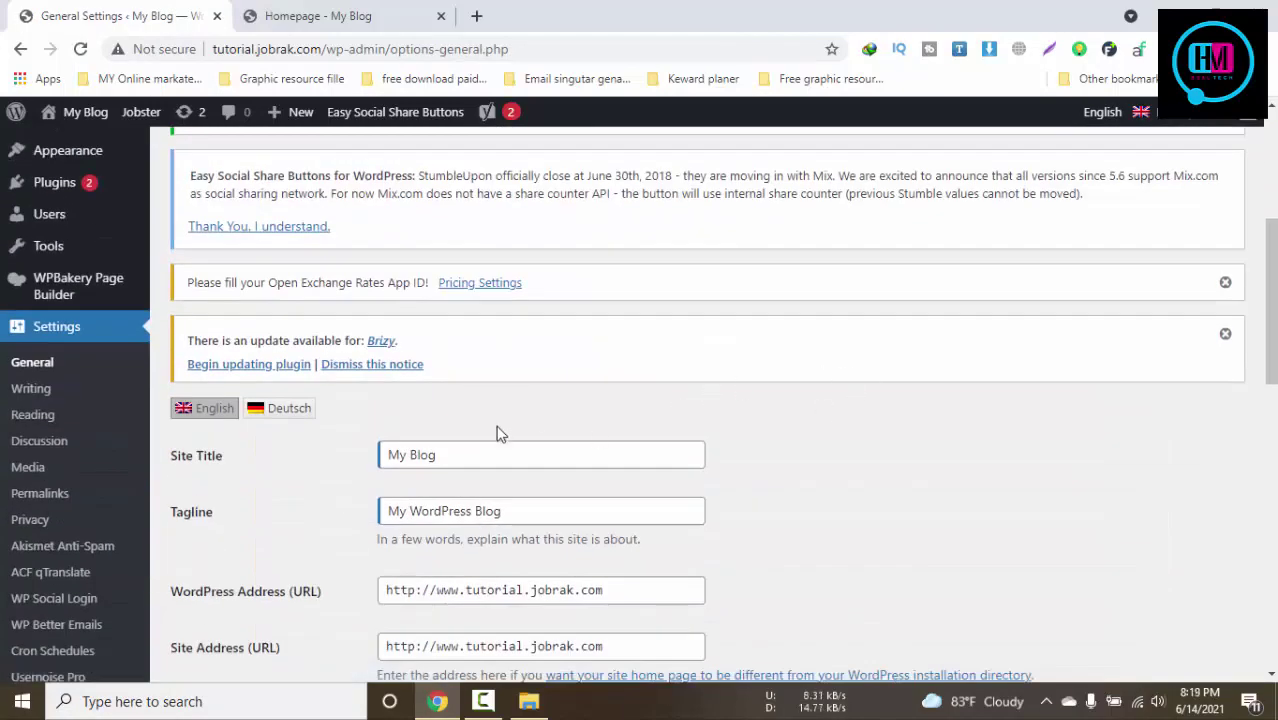
pyautogui.moveTo(462, 454); pyautogui.dragTo(372, 460)
pyautogui.write('free')
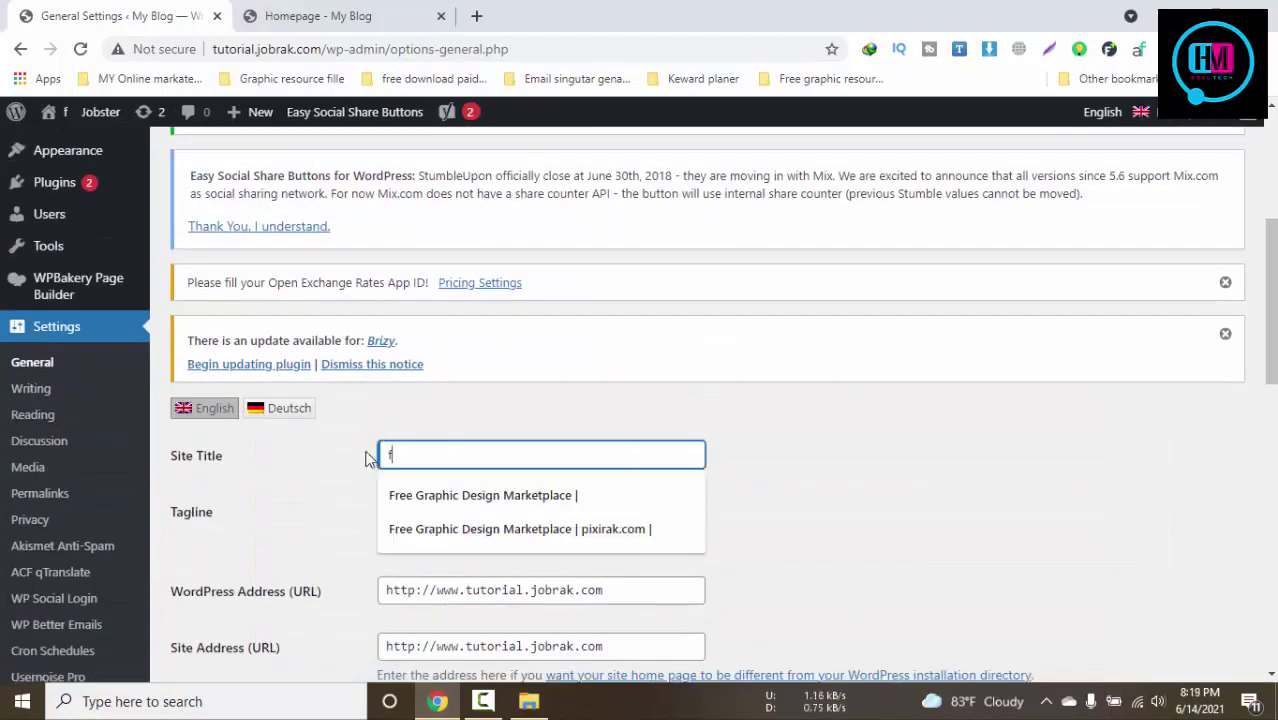
pyautogui.click(491, 499)
# Replace the Tagline with 'Freelance service marketplace'
pyautogui.click(491, 511)
pyautogui.moveTo(492, 511); pyautogui.dragTo(249, 499)
pyautogui.write('fr')
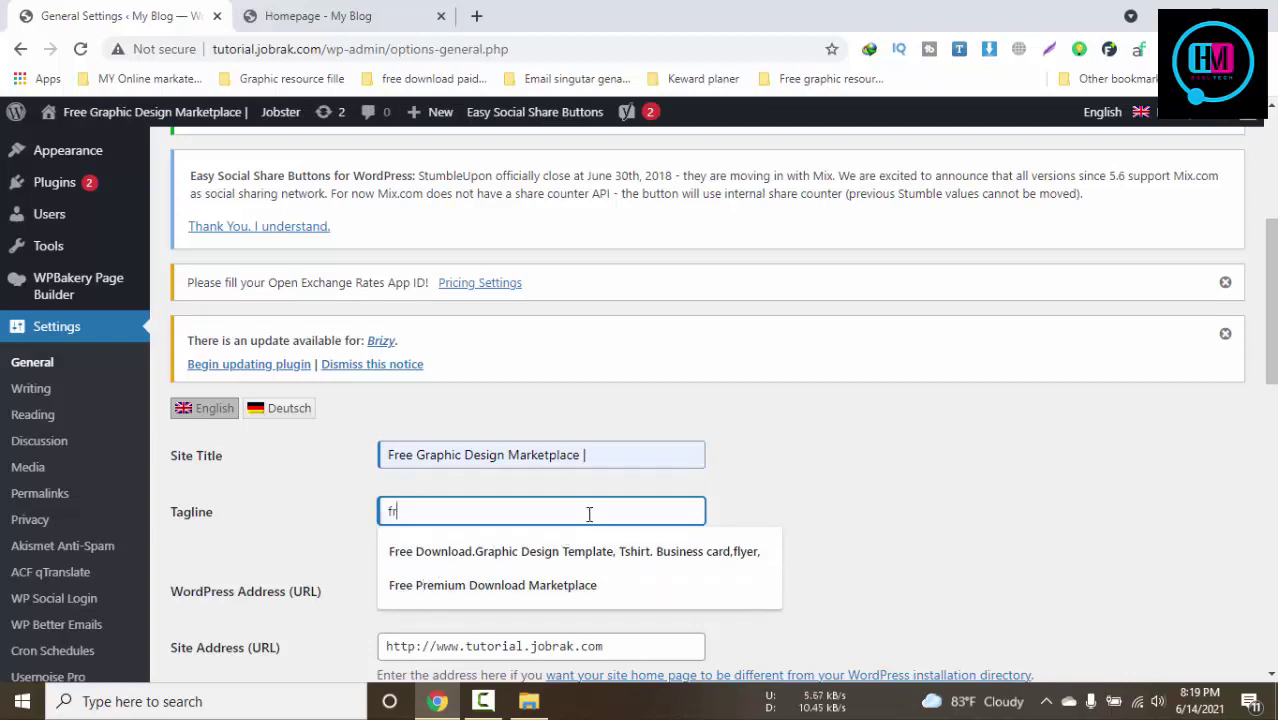
pyautogui.press('BackSpace')
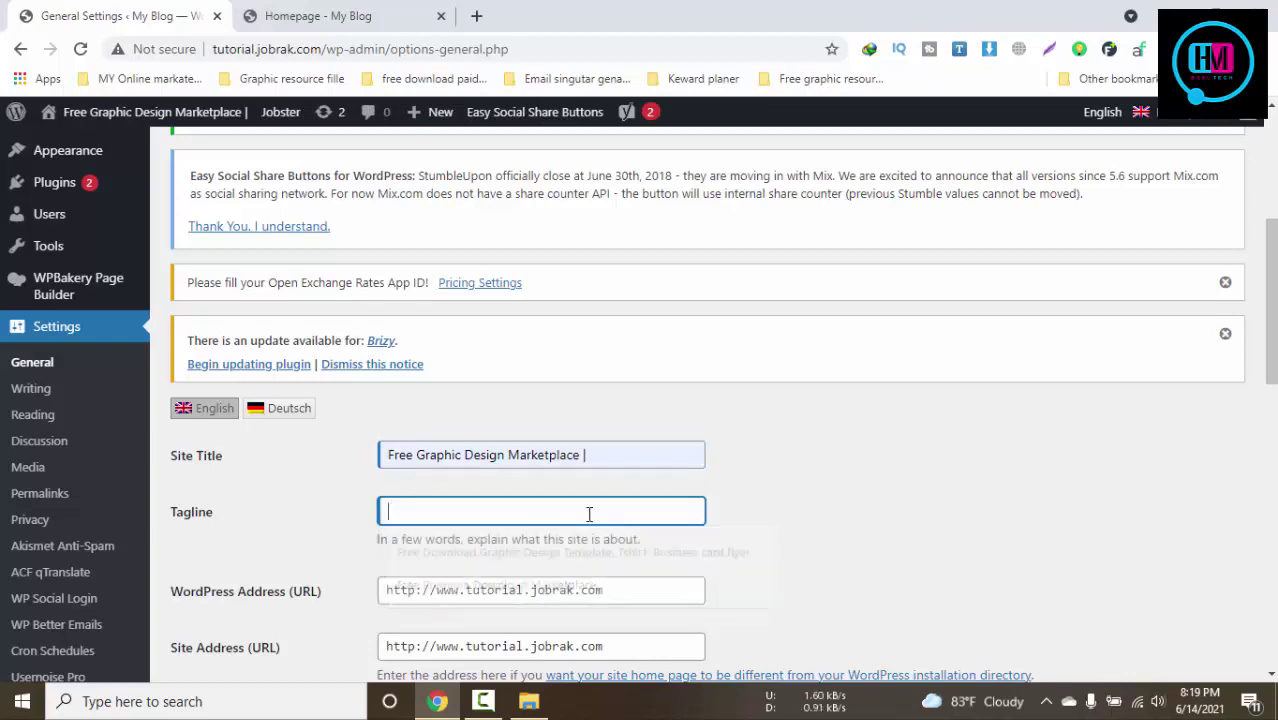
pyautogui.write('Freela')
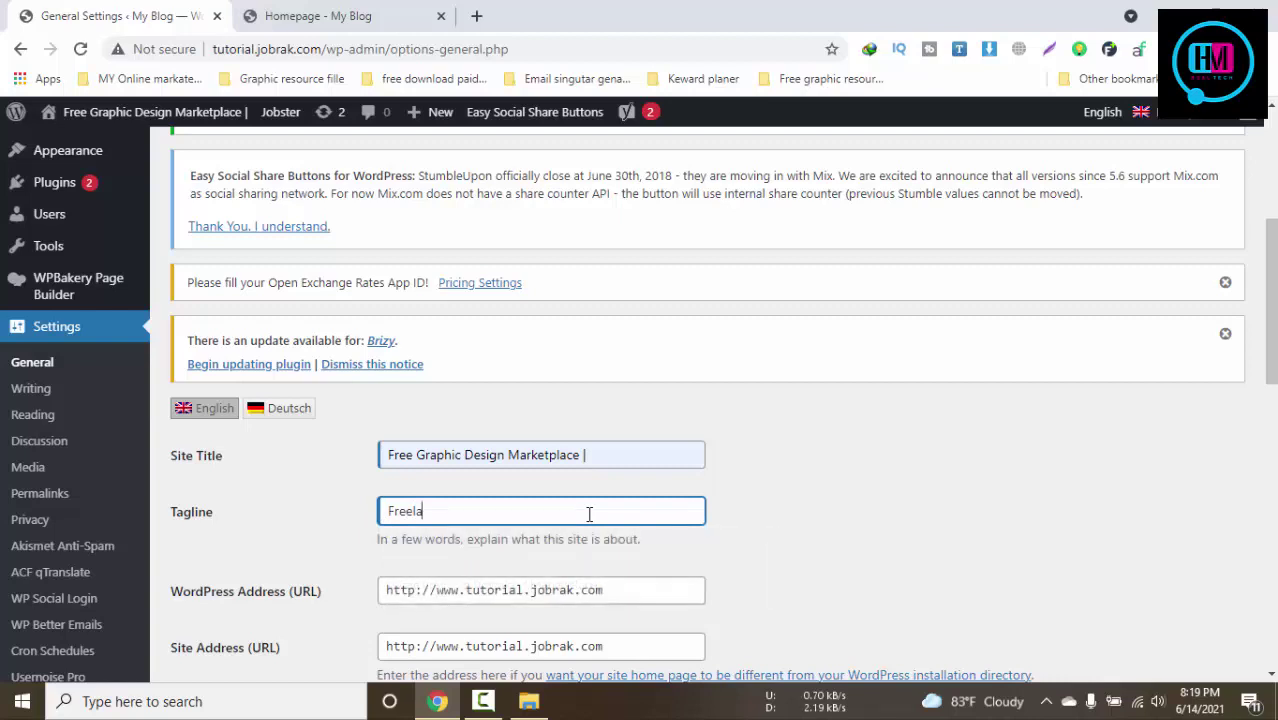
pyautogui.write('nce service marketplace')
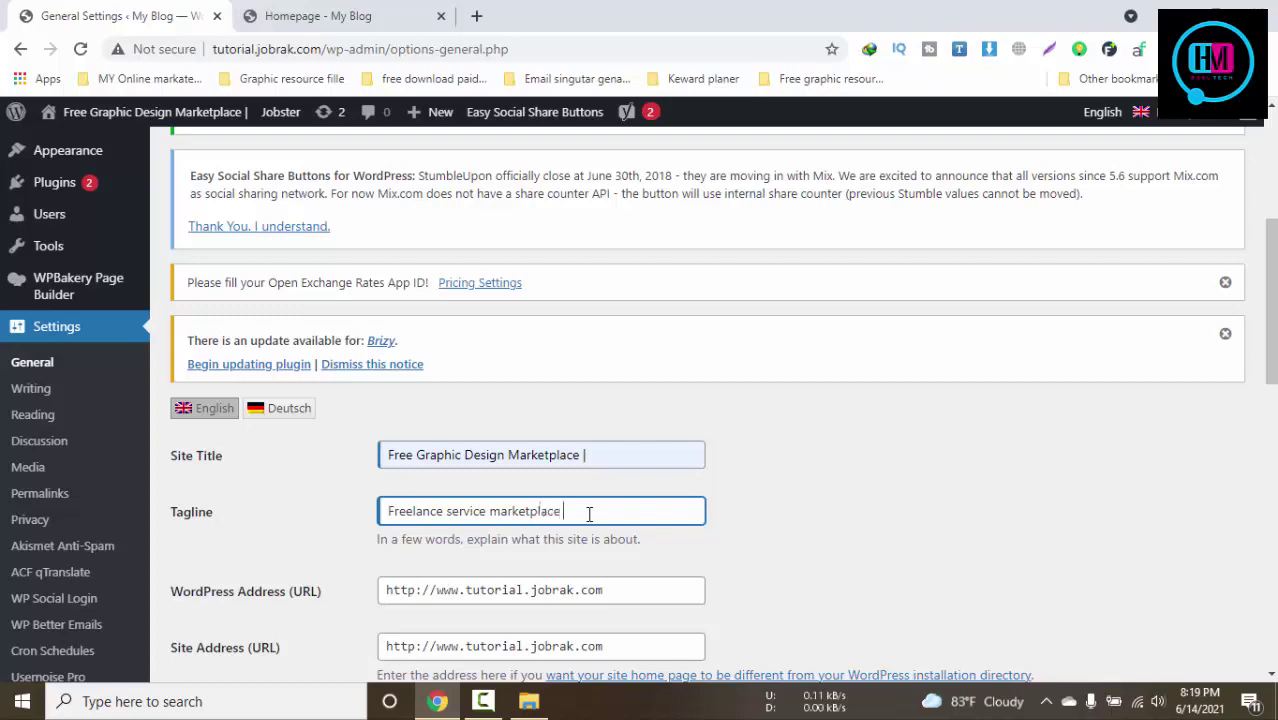
pyautogui.scroll(-5, 589, 514)
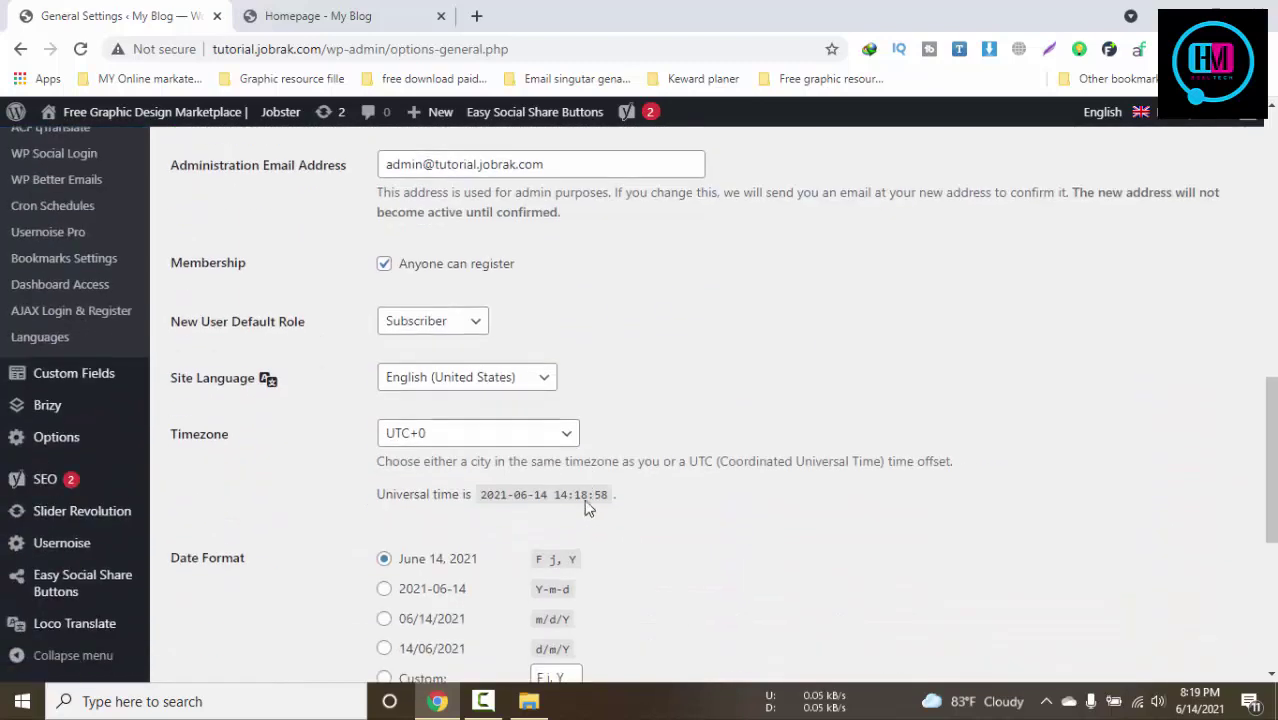
# Save the General Settings with the new title and tagline
pyautogui.scroll(-5, 560, 450)
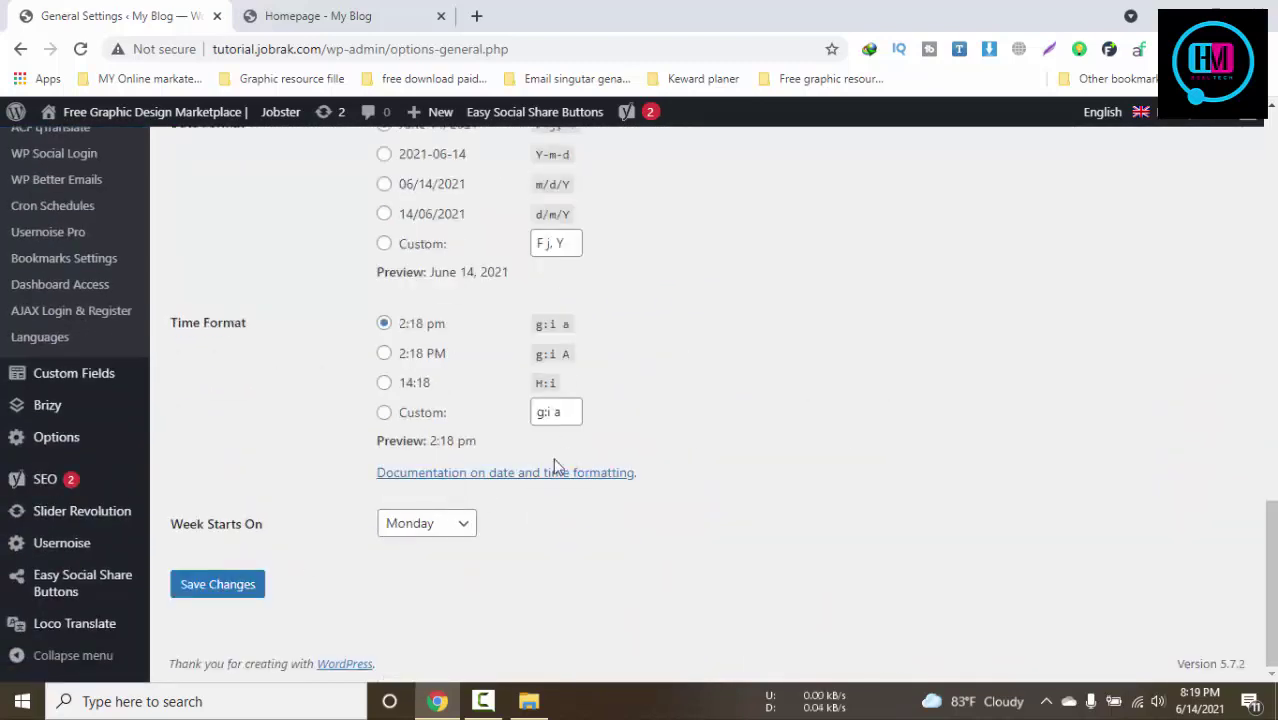
pyautogui.scroll(4, 557, 467)
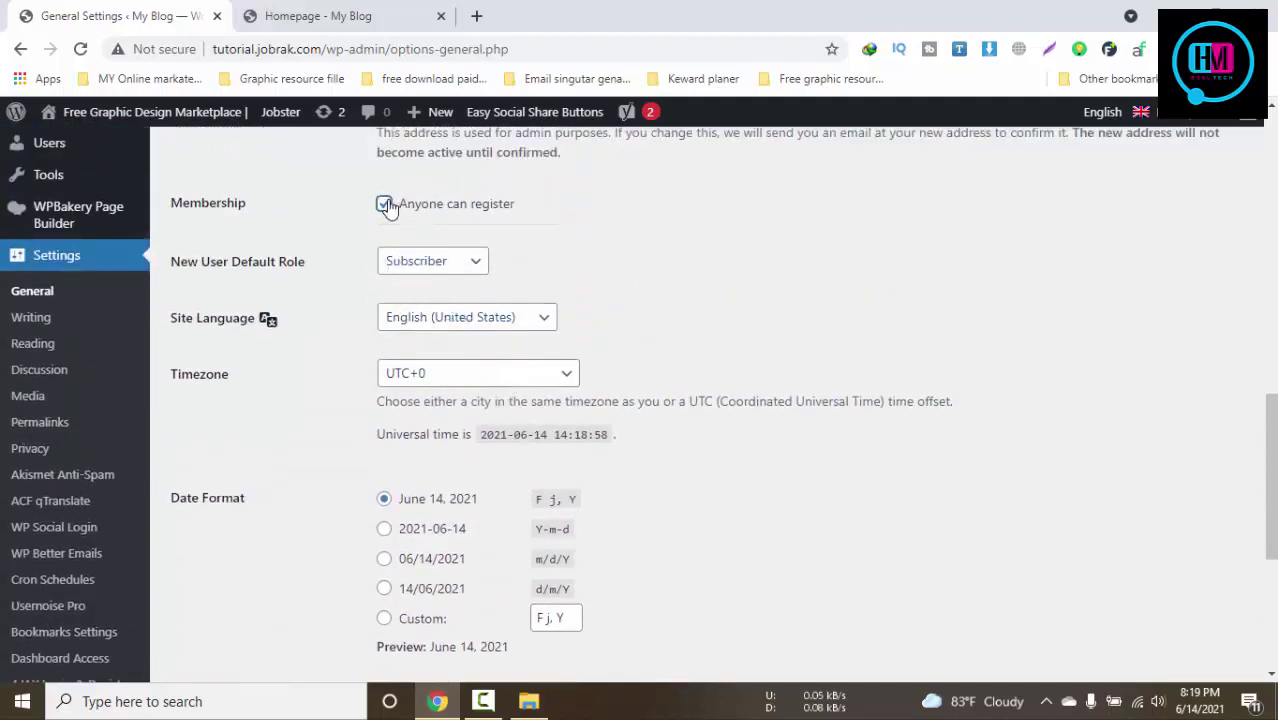
pyautogui.scroll(-4, 688, 578)
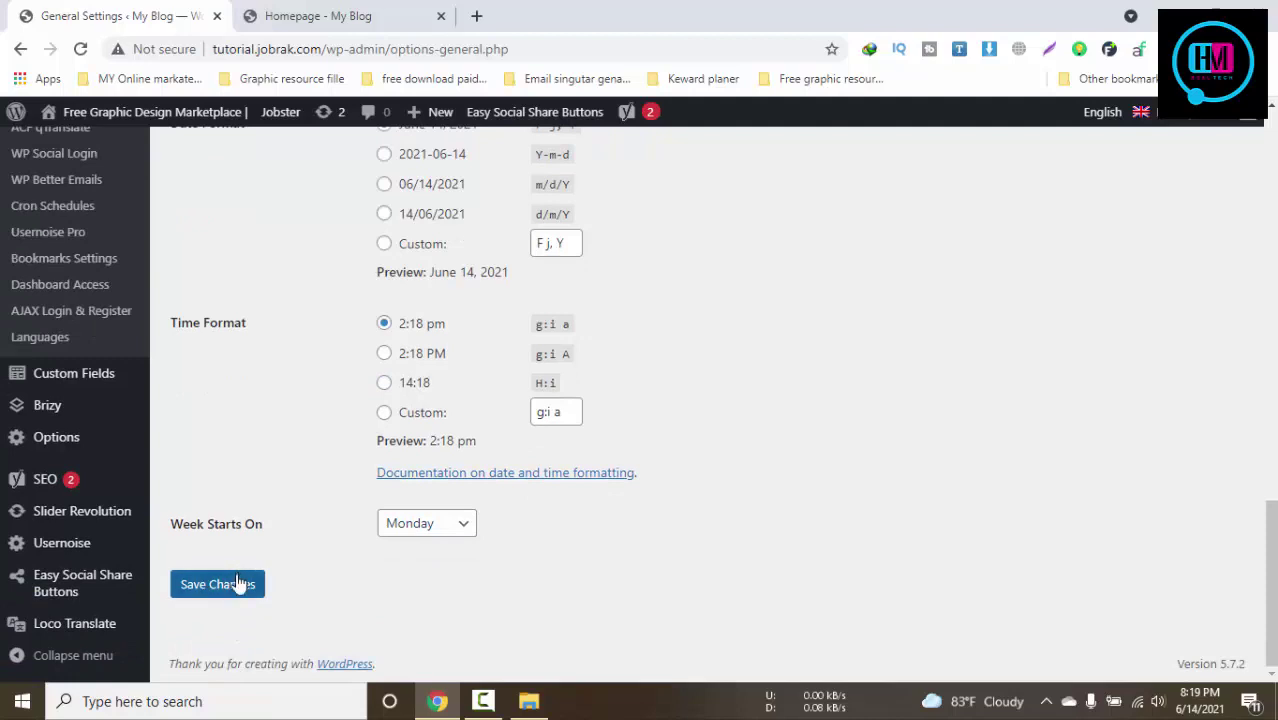
pyautogui.click(214, 584)
# Check the live homepage for the new title, then return to General Settings
pyautogui.click(348, 12)
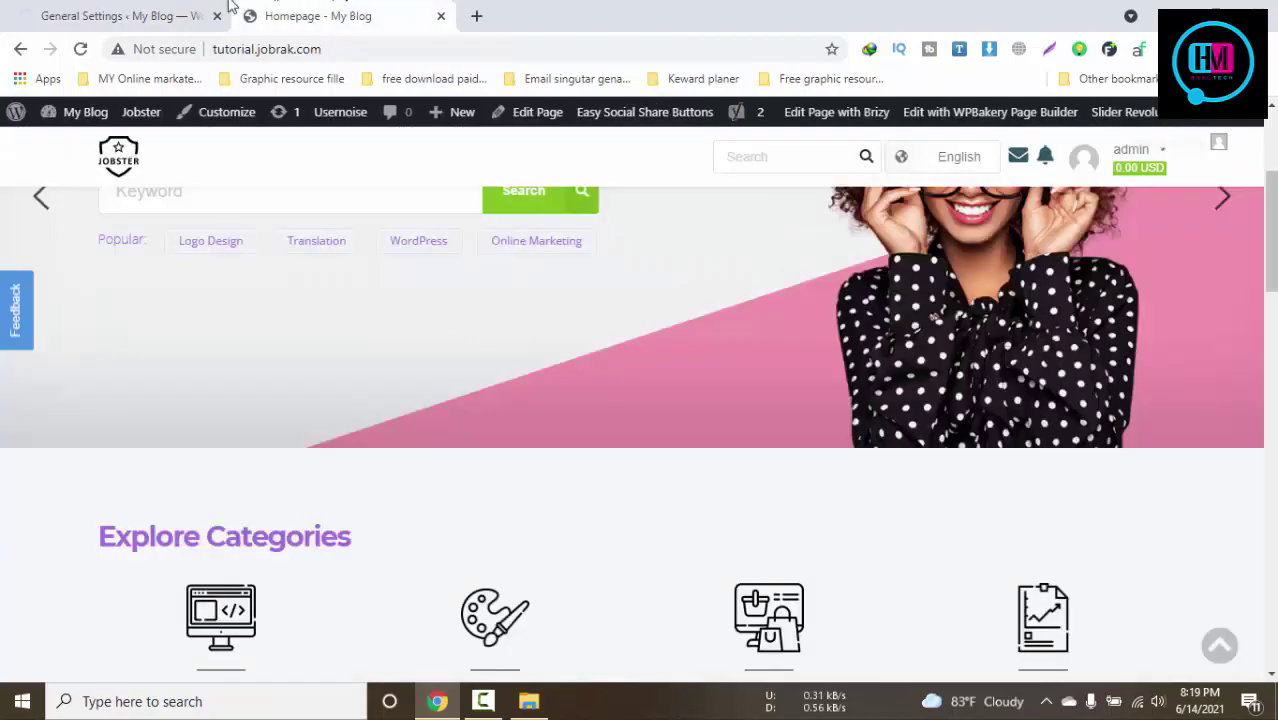
pyautogui.click(155, 12)
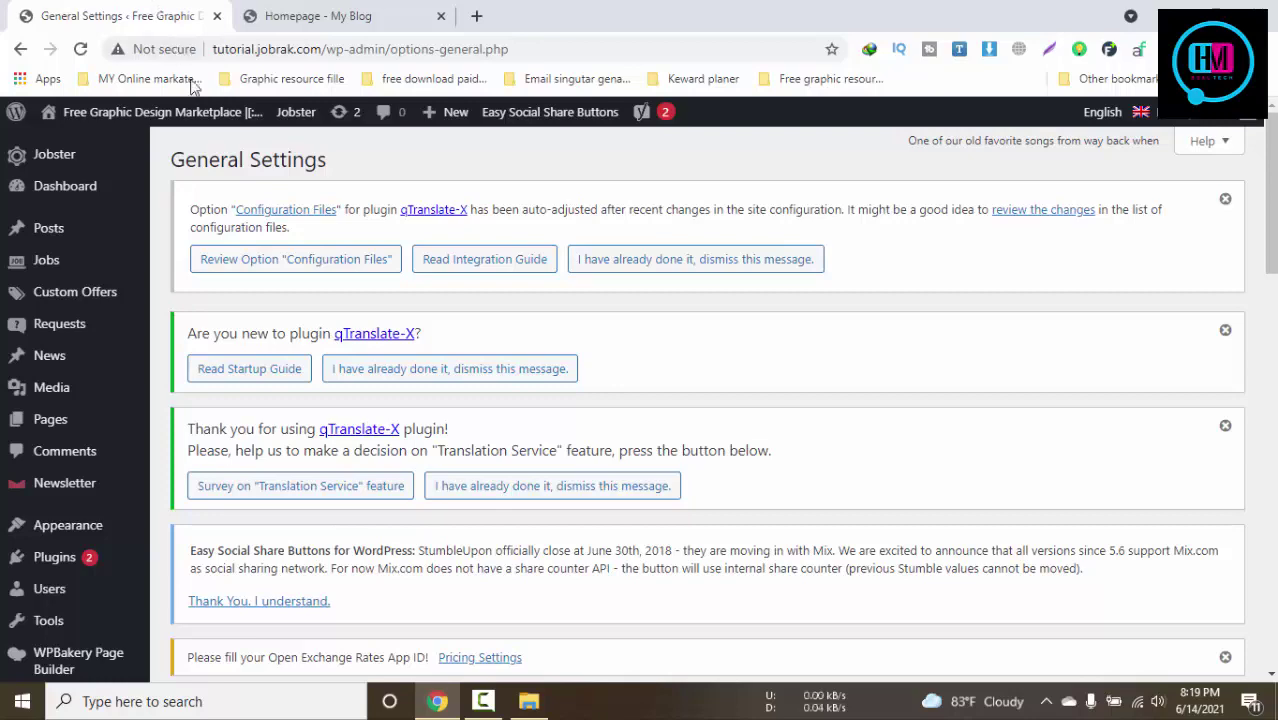
pyautogui.click(350, 15)
pyautogui.click(120, 16)
pyautogui.scroll(-8, 494, 380)
pyautogui.scroll(5, 494, 380)
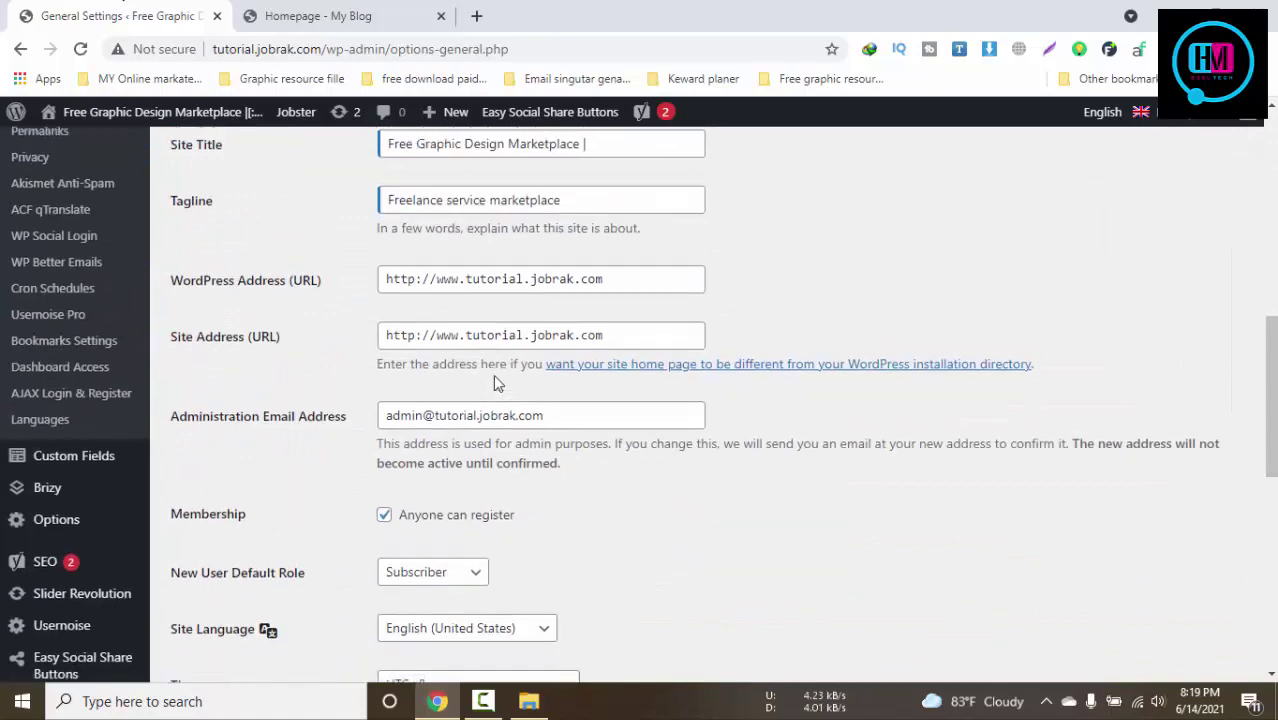
pyautogui.scroll(-2, 493, 380)
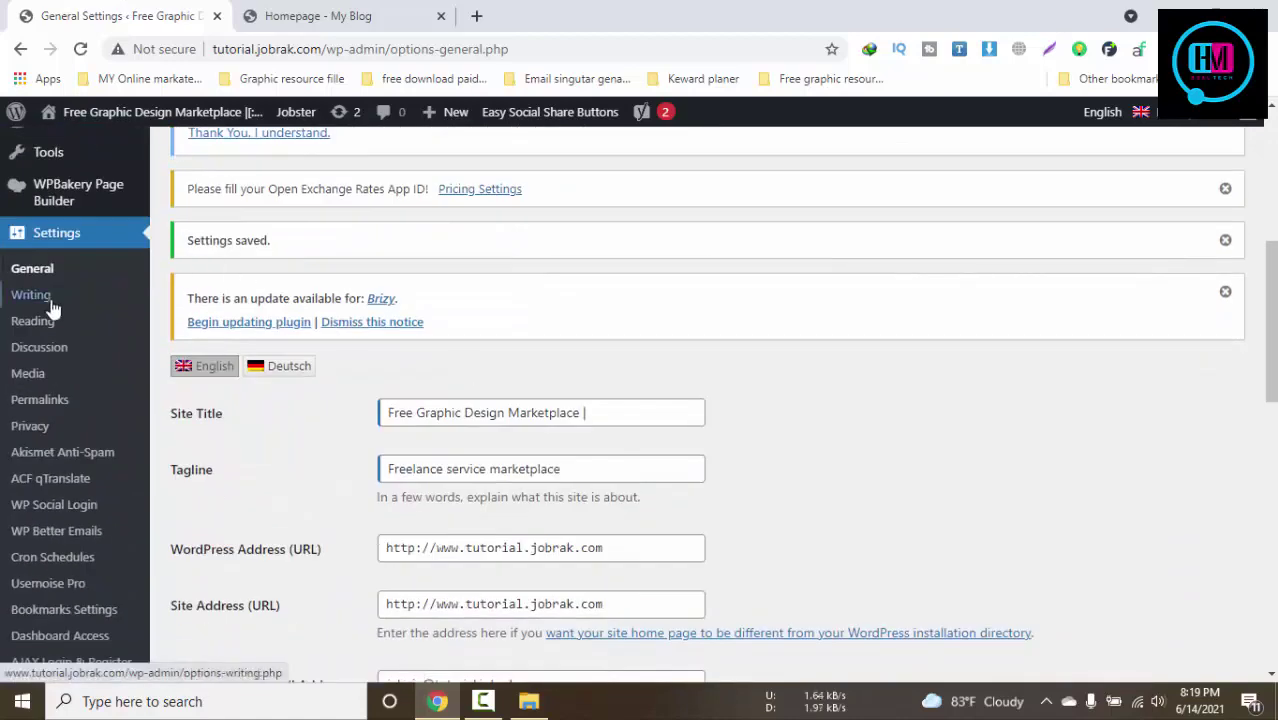
# In Permalink Settings, keep the Post name (/%postname%/) structure selected
pyautogui.click(50, 411)
pyautogui.click(355, 14)
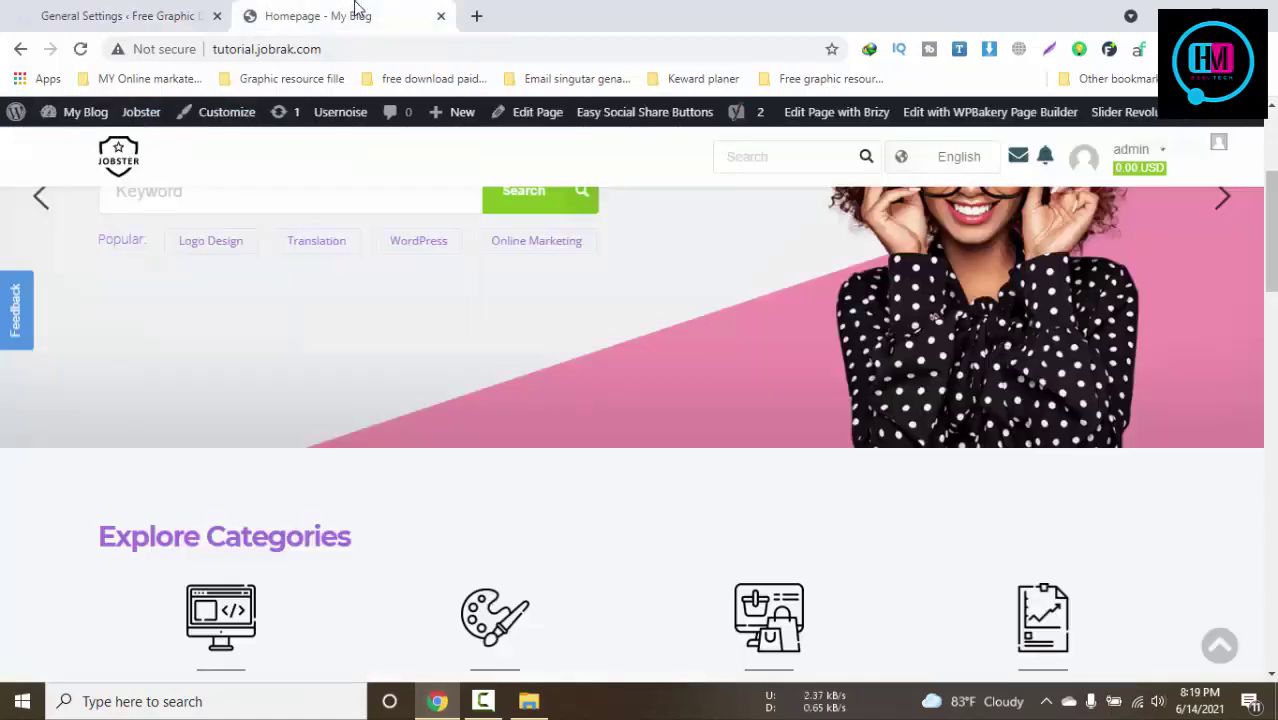
pyautogui.click(116, 15)
pyautogui.scroll(-10, 901, 505)
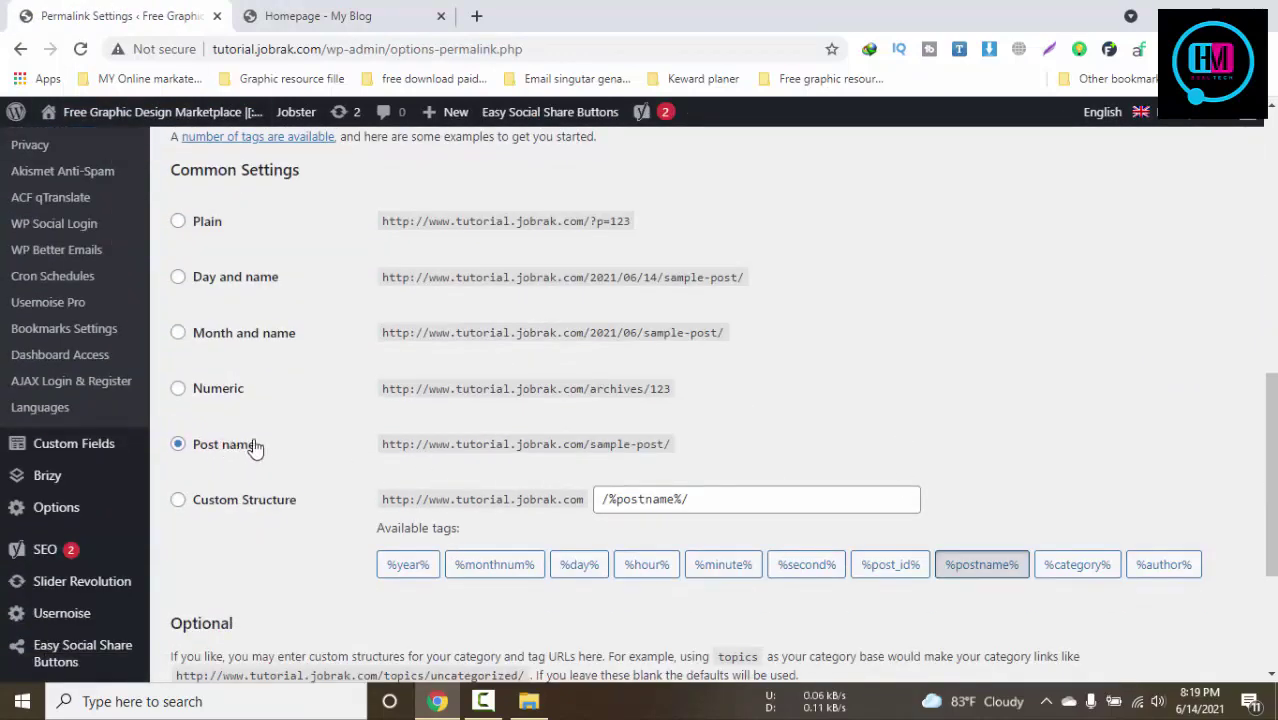
pyautogui.click(252, 504)
pyautogui.click(247, 448)
pyautogui.scroll(-4, 400, 510)
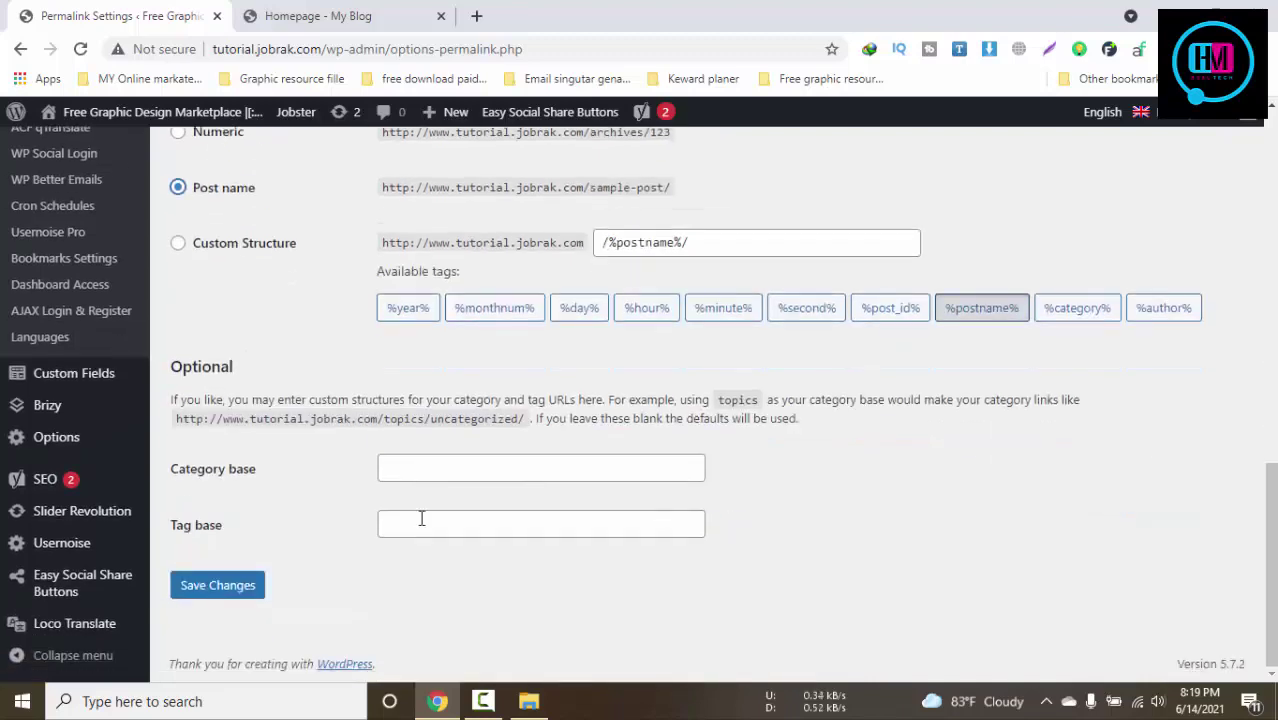
pyautogui.scroll(5, 428, 507)
pyautogui.scroll(7, 430, 492)
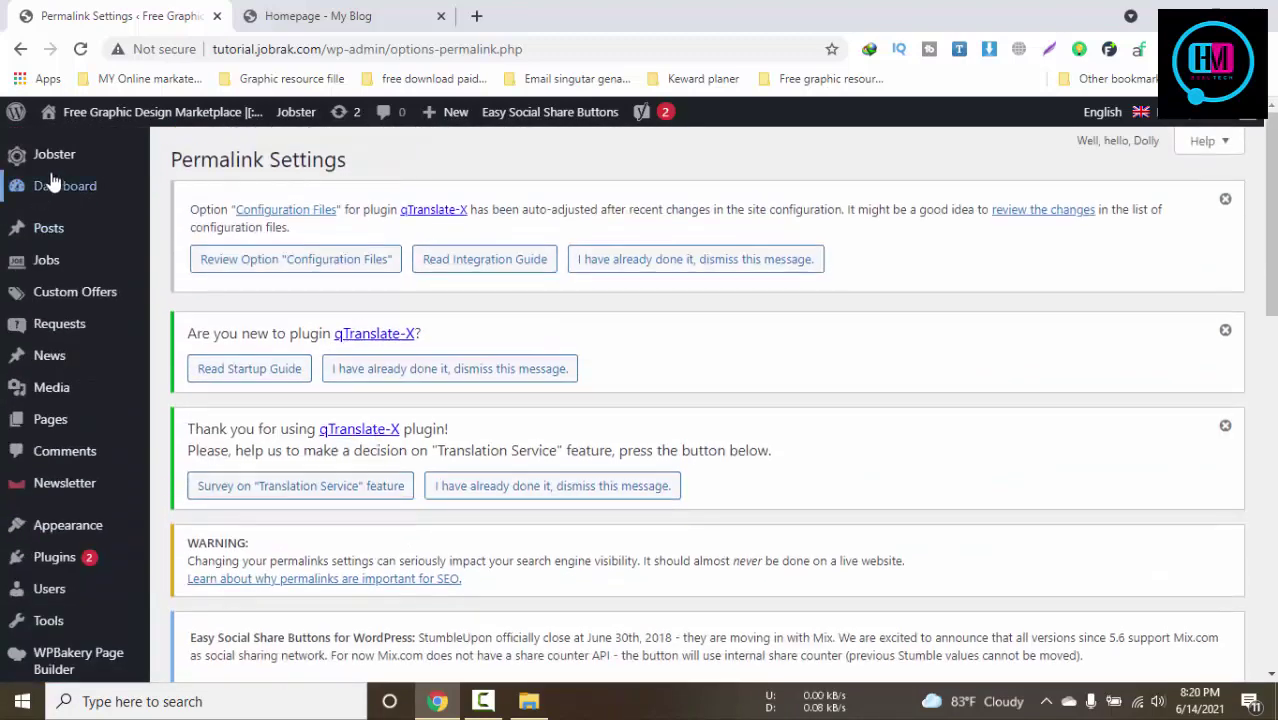
pyautogui.click(55, 160)
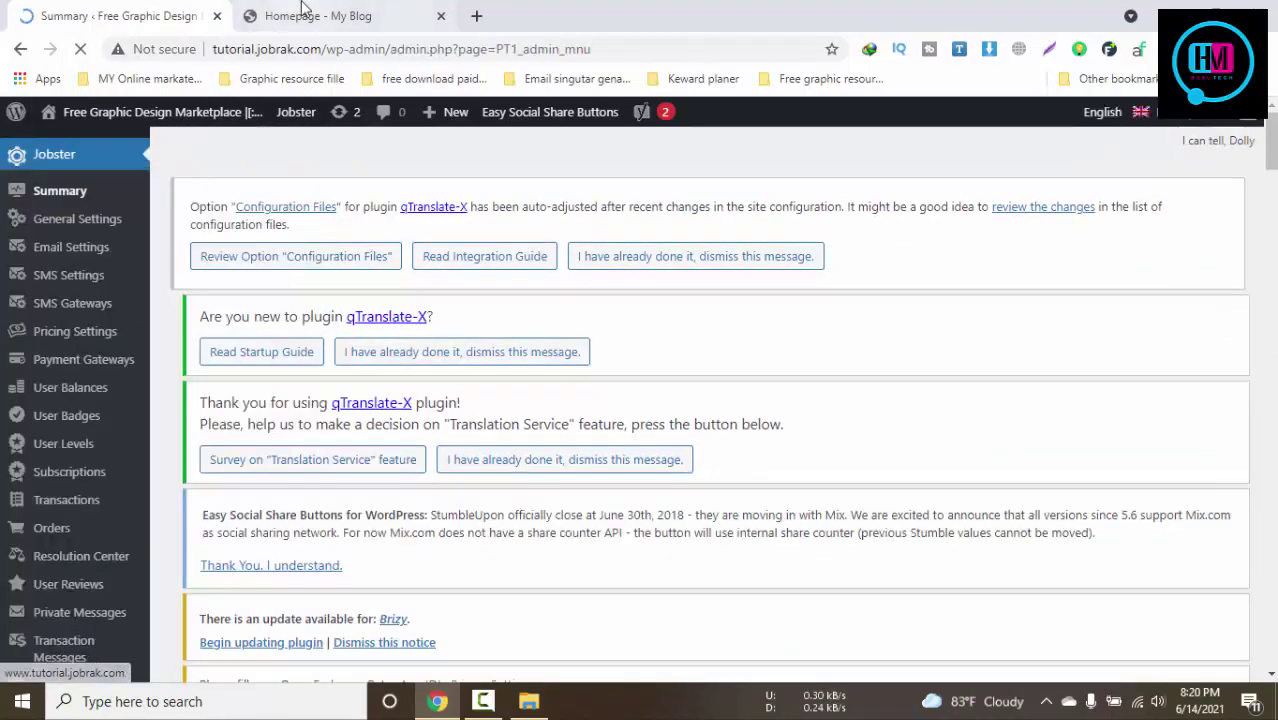
# Open and close the homepage's feedback form, then return to the Jobster summary page
pyautogui.click(334, 14)
pyautogui.click(128, 14)
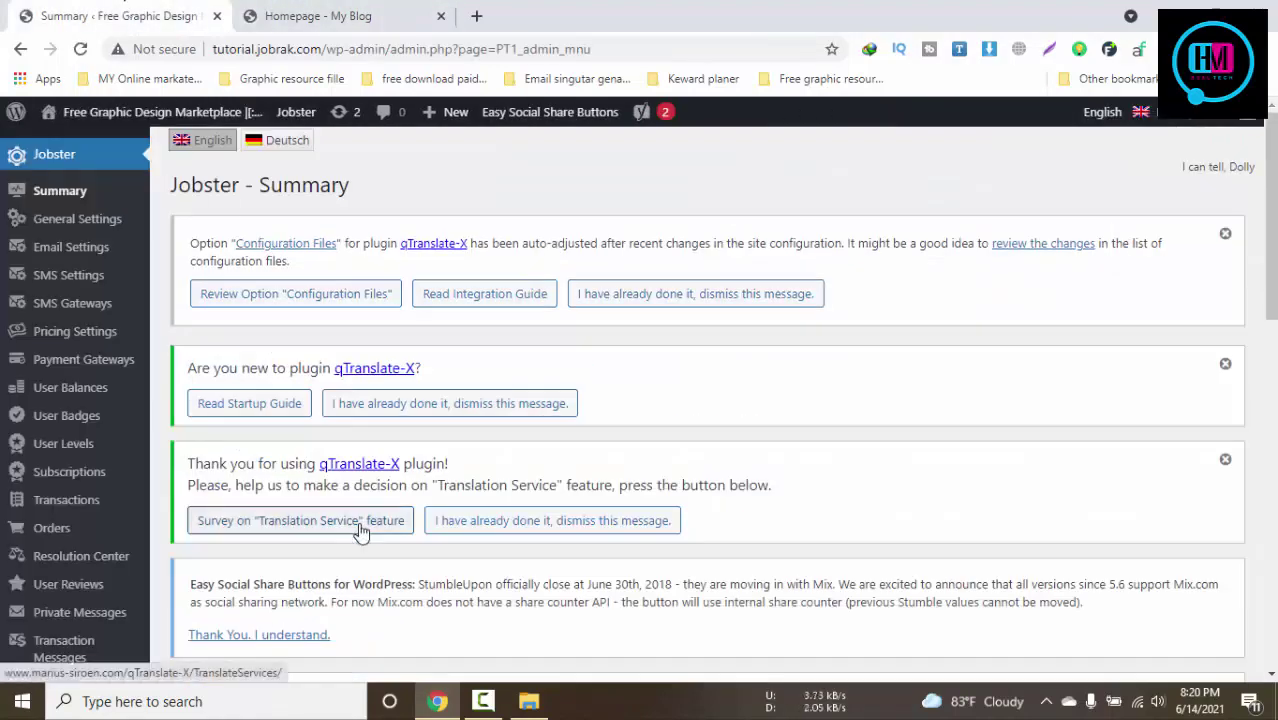
pyautogui.click(318, 14)
pyautogui.click(18, 302)
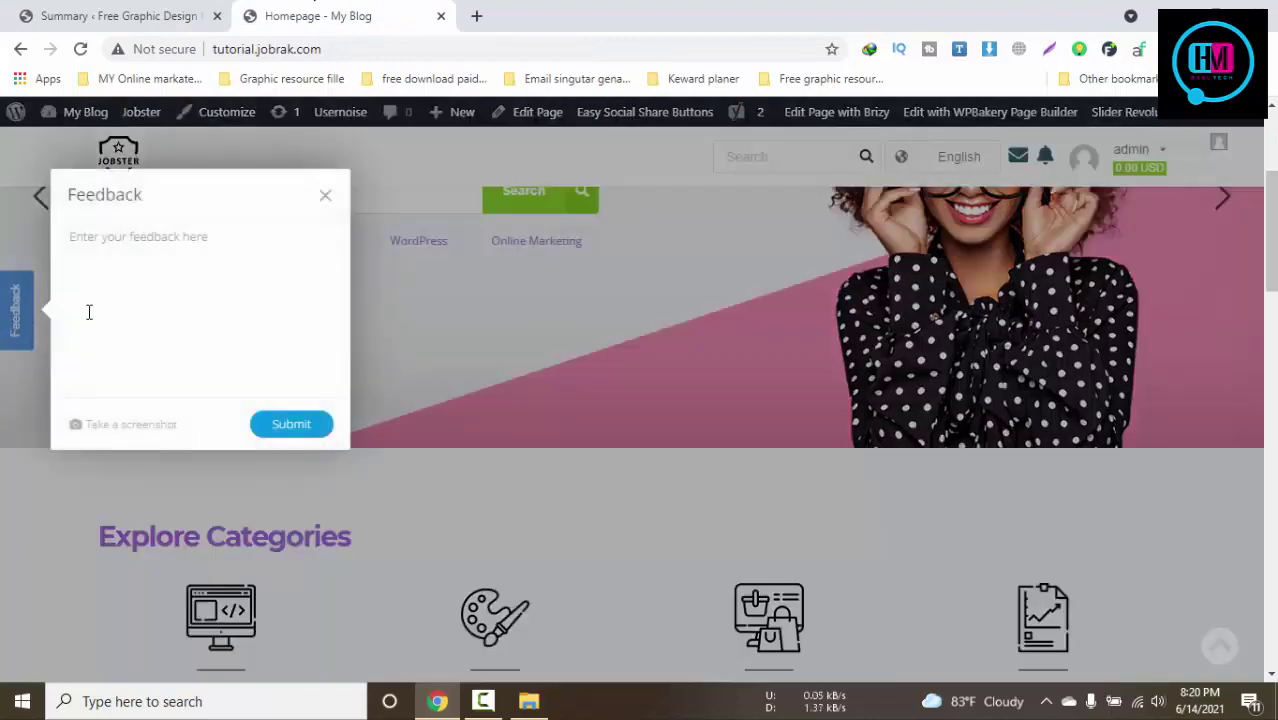
pyautogui.click(325, 195)
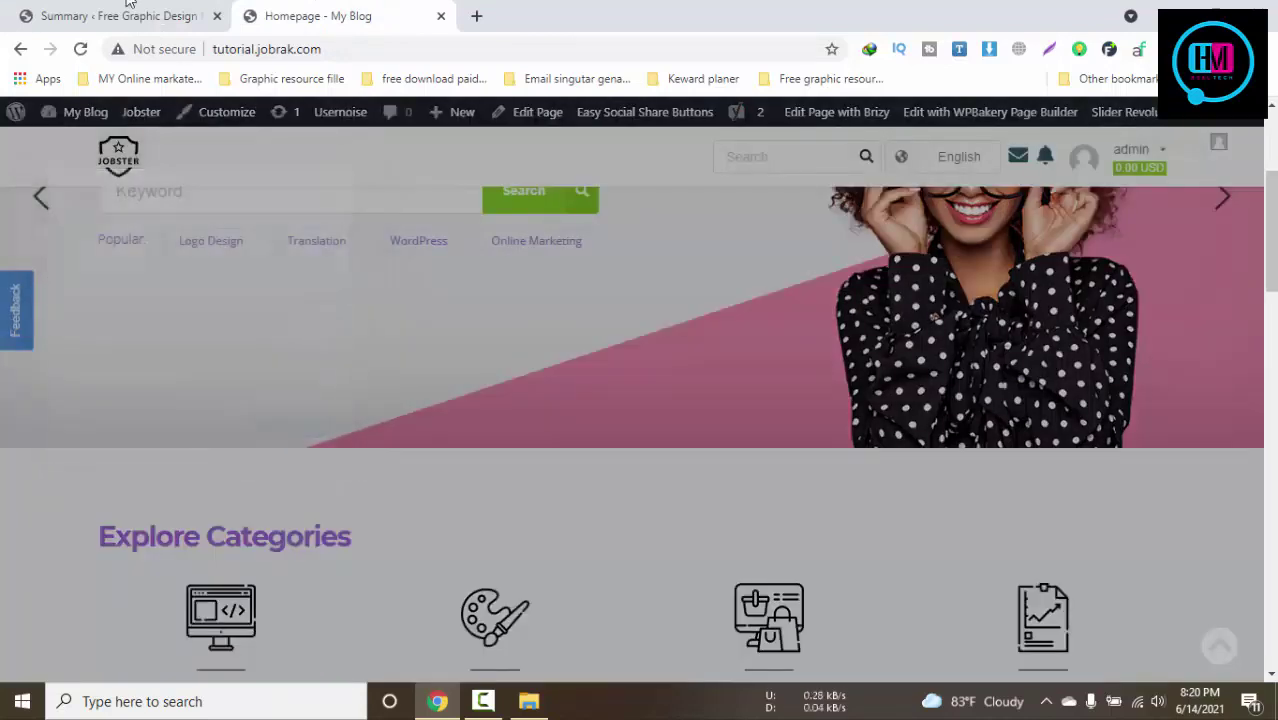
pyautogui.click(128, 12)
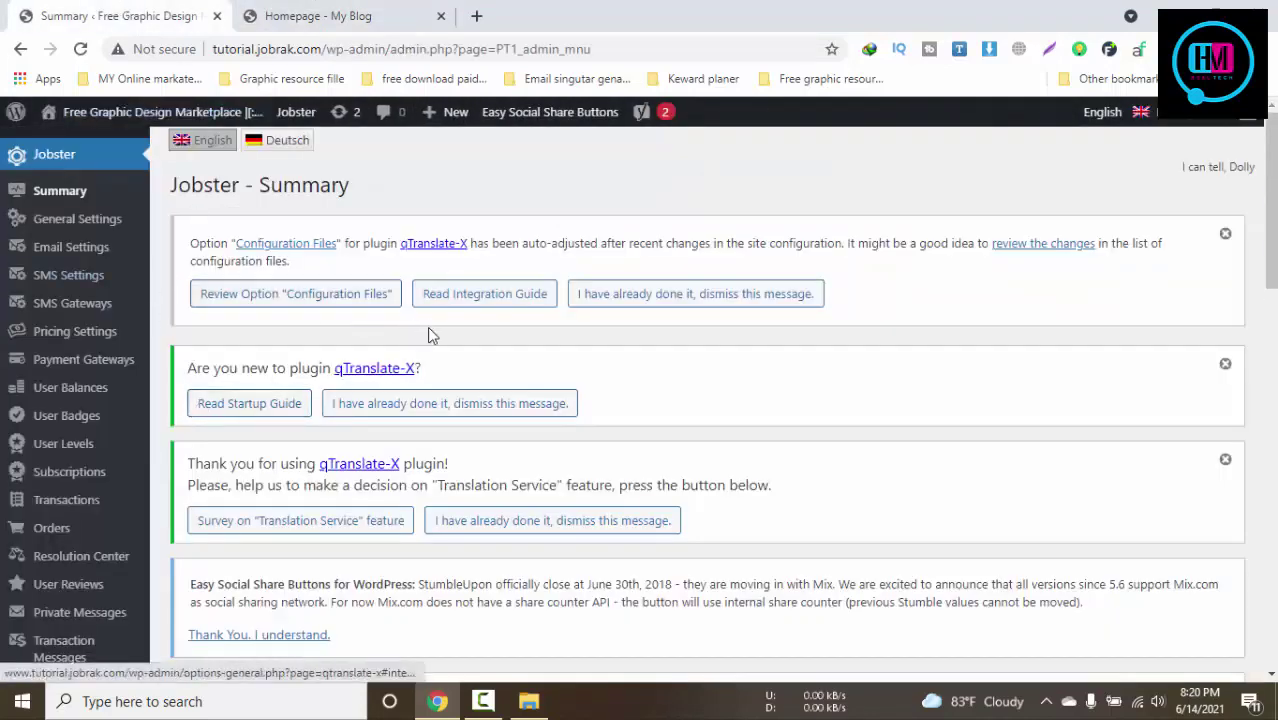
# Open Jobster General Settings and leave admin job approval set to No
pyautogui.click(66, 205)
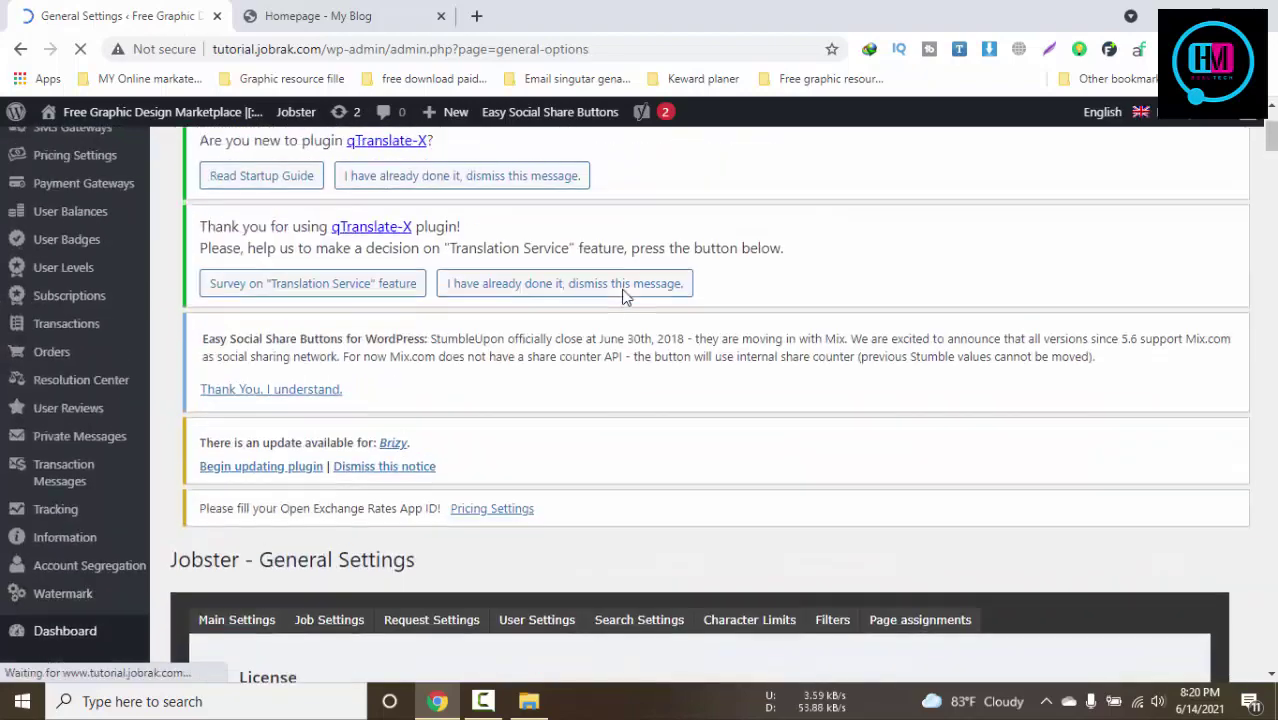
pyautogui.scroll(-6, 622, 294)
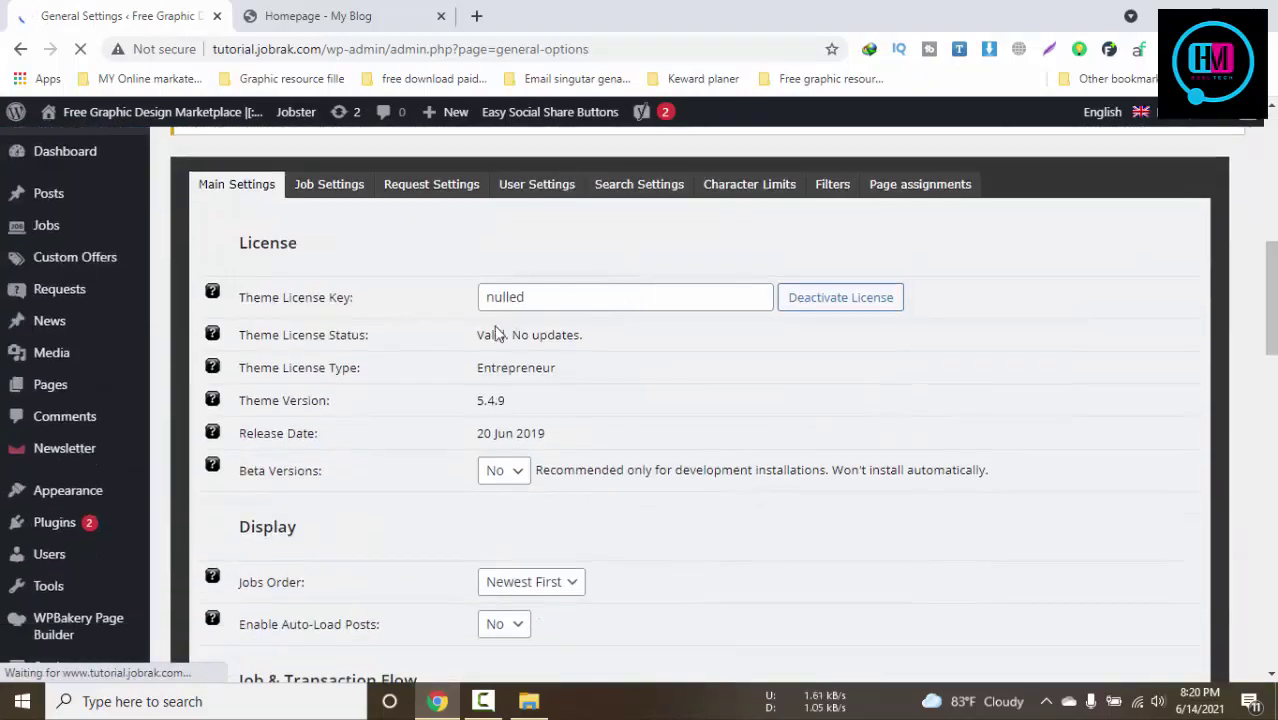
pyautogui.scroll(-3, 540, 332)
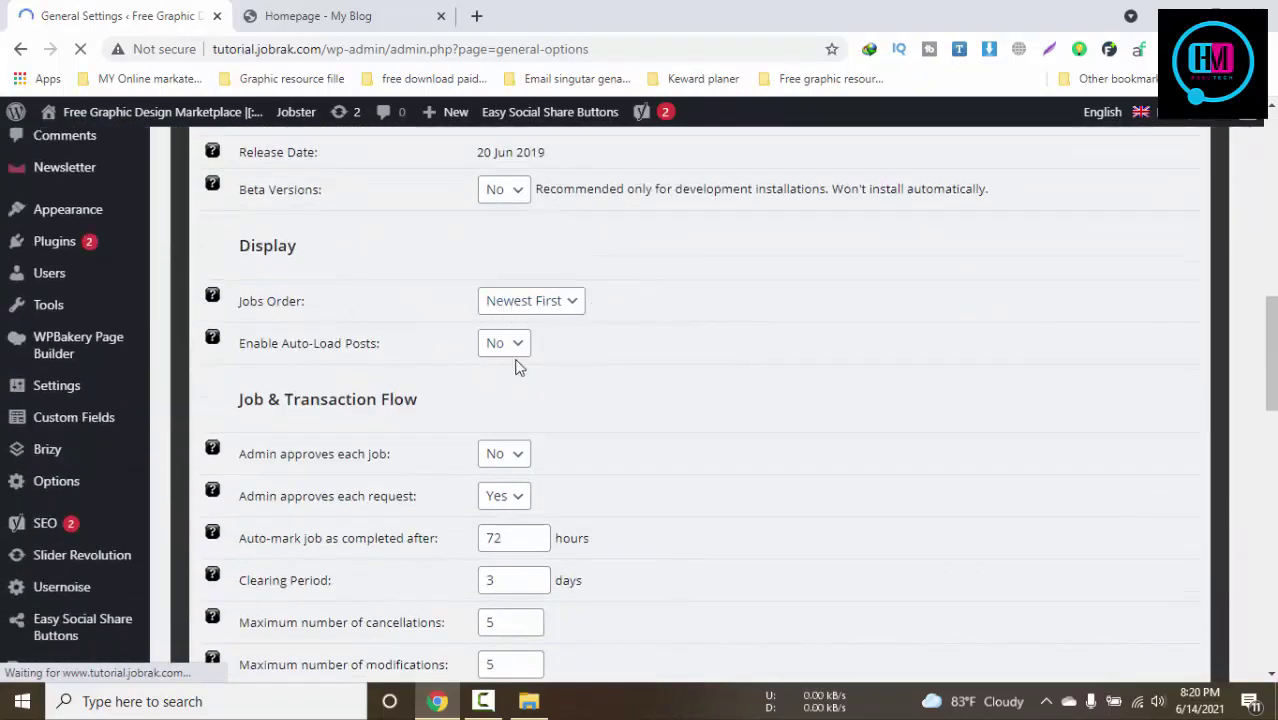
pyautogui.scroll(-2, 517, 363)
pyautogui.click(506, 266)
pyautogui.click(508, 268)
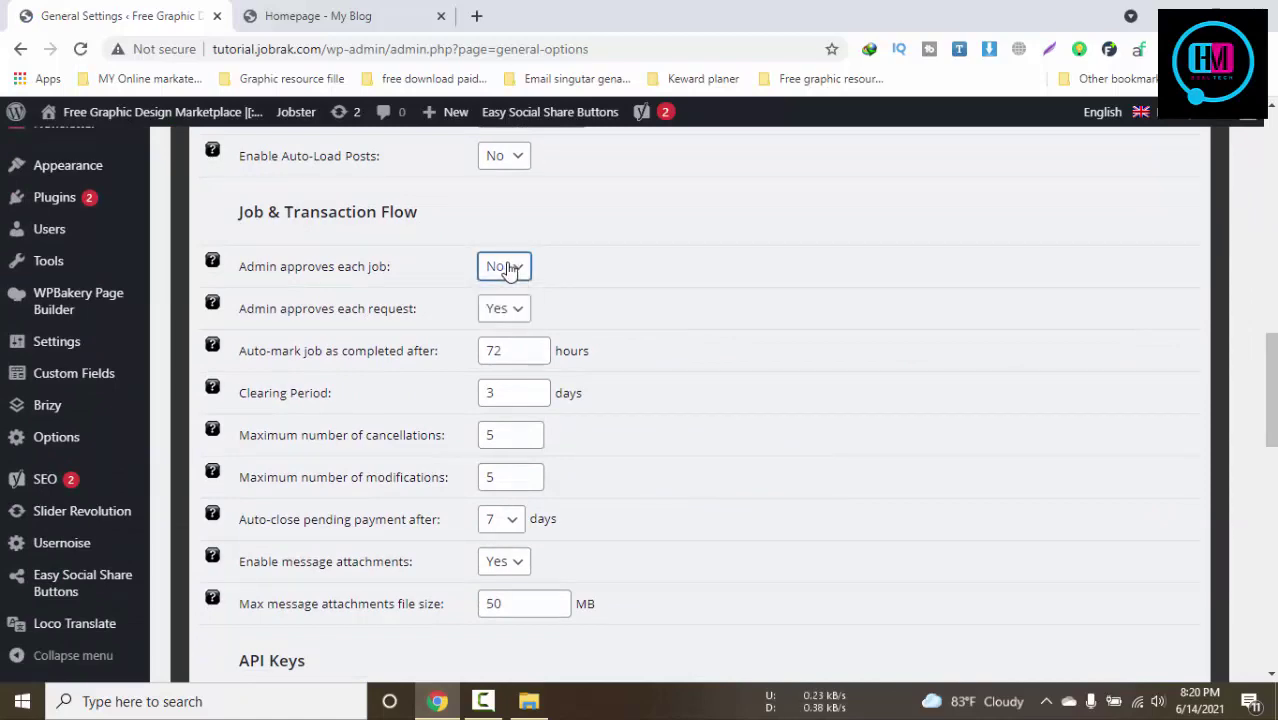
pyautogui.moveTo(269, 308); pyautogui.dragTo(416, 366)
pyautogui.scroll(-4, 417, 371)
pyautogui.scroll(-8, 417, 371)
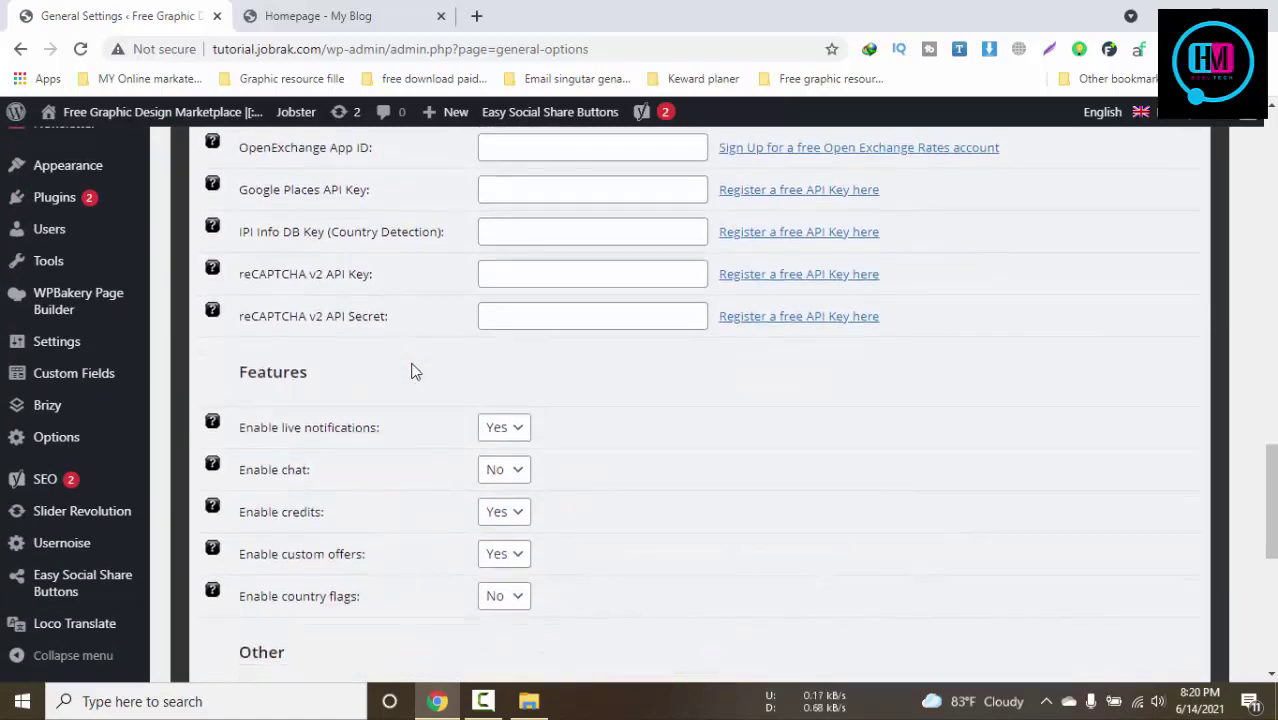
pyautogui.scroll(15, 413, 365)
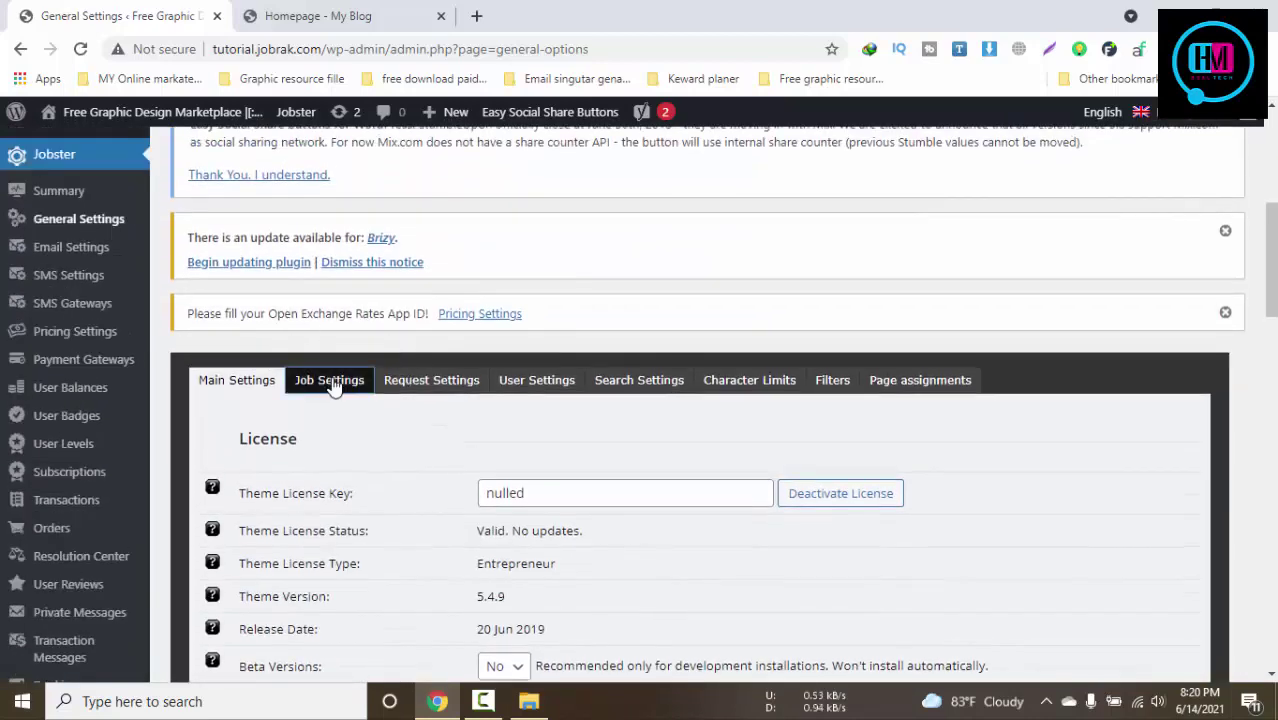
# Review the Job, Request, User, Search Settings and Page assignments tabs
pyautogui.click(333, 382)
pyautogui.scroll(-2, 475, 349)
pyautogui.click(459, 200)
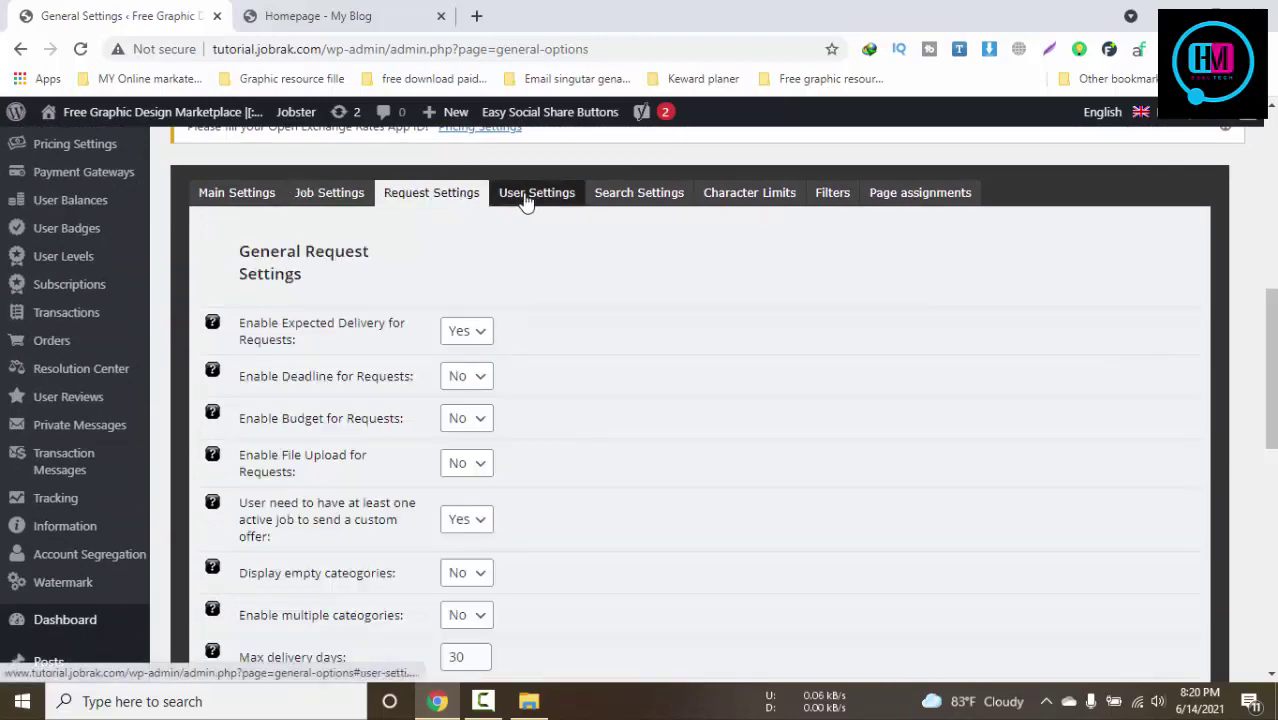
pyautogui.click(534, 194)
pyautogui.click(640, 200)
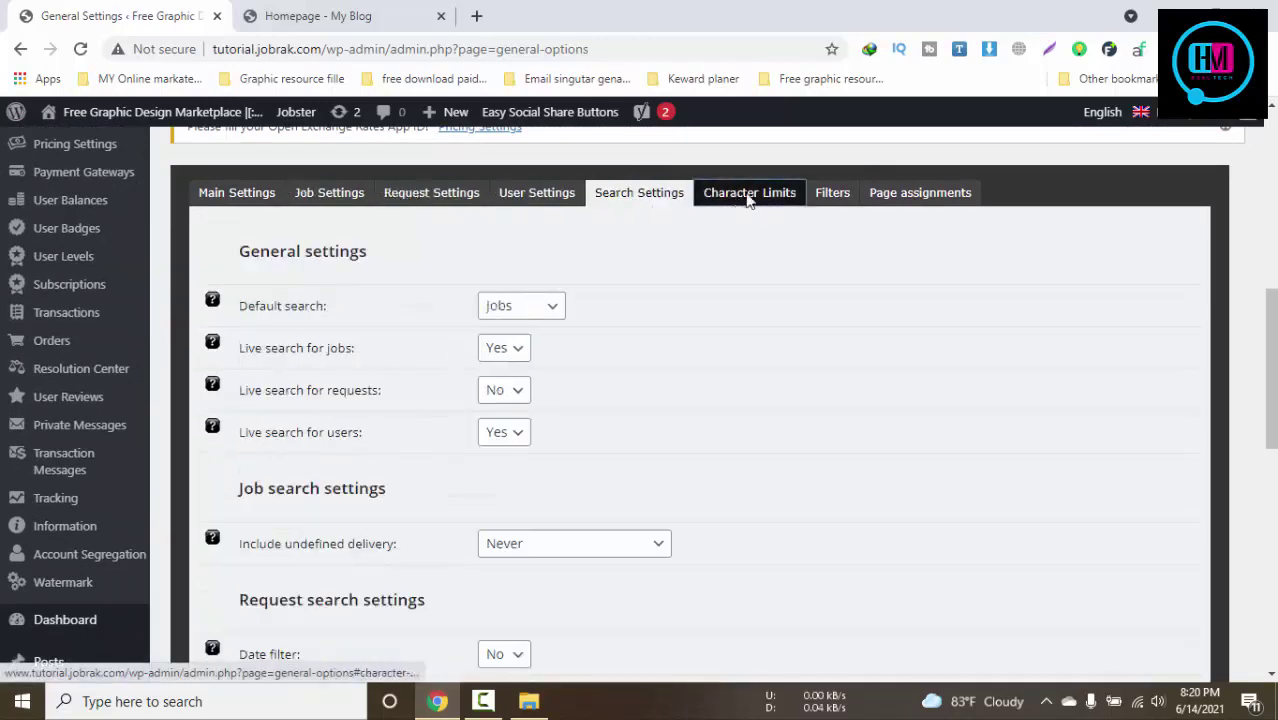
pyautogui.click(918, 193)
pyautogui.scroll(2, 350, 352)
pyautogui.scroll(1, 350, 352)
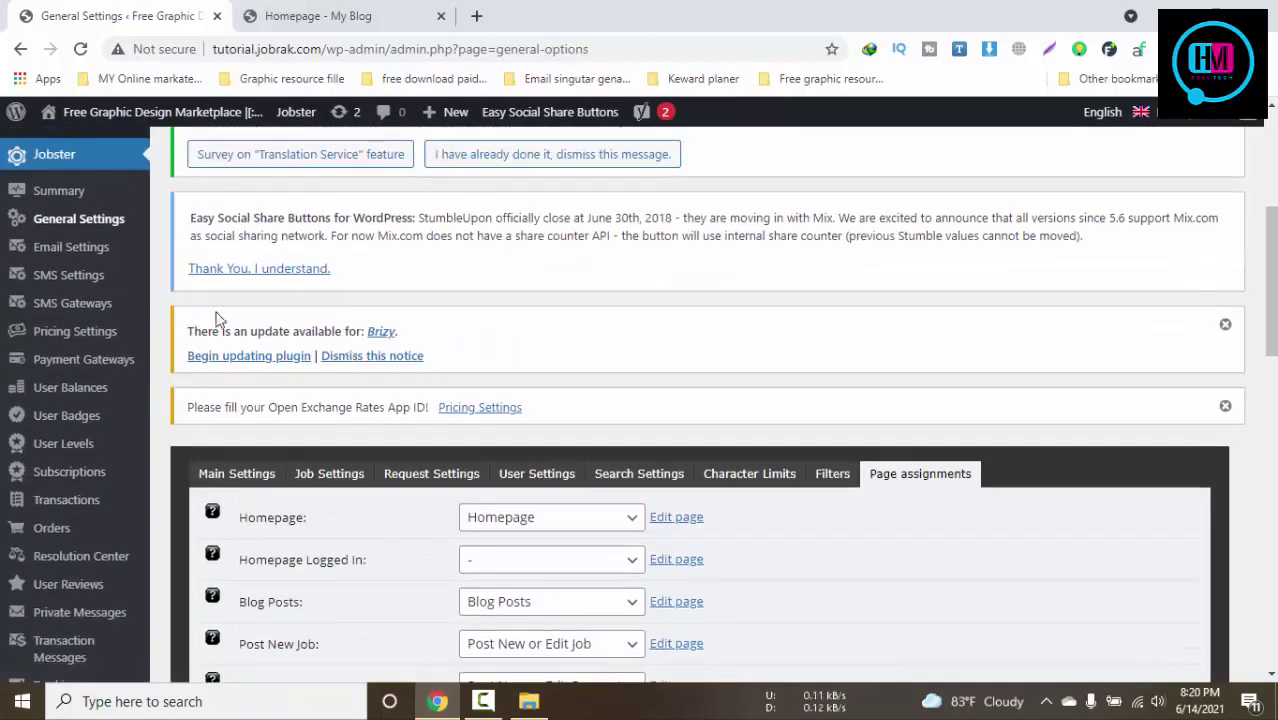
pyautogui.click(101, 252)
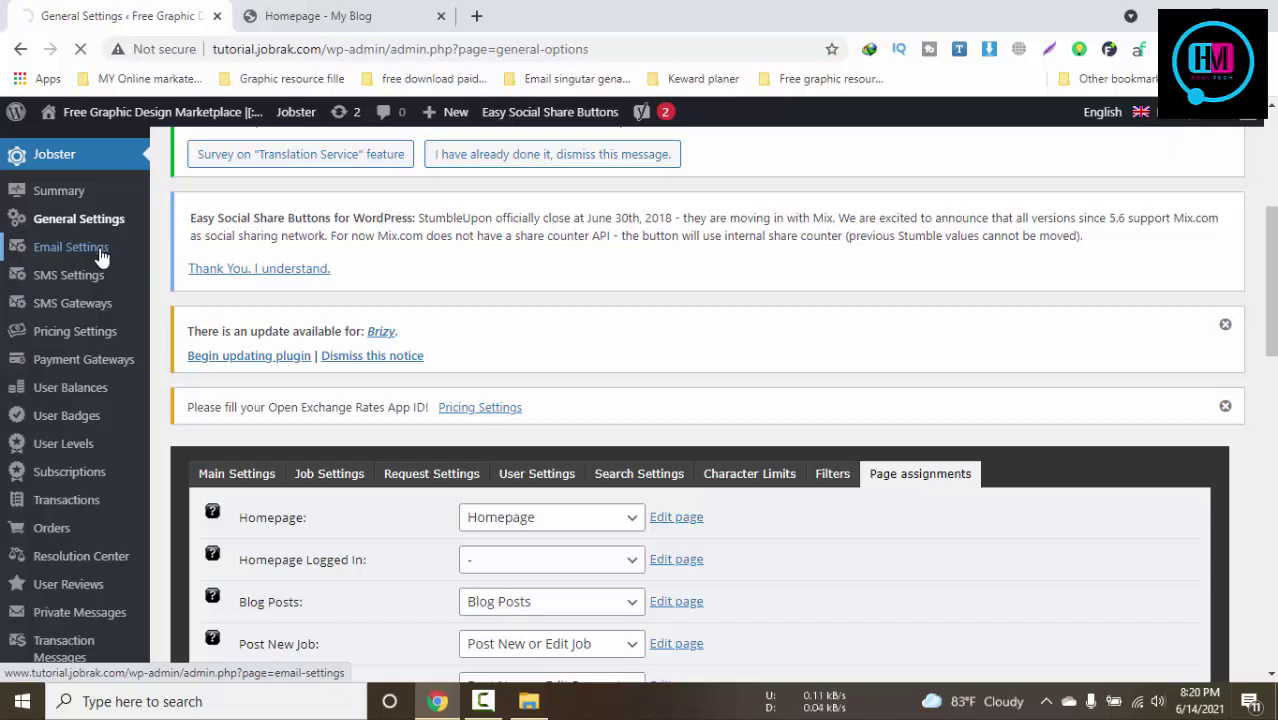
# Change the Email From Name from 'My Blog' to 'your Site name' and save the options
pyautogui.scroll(-10, 927, 440)
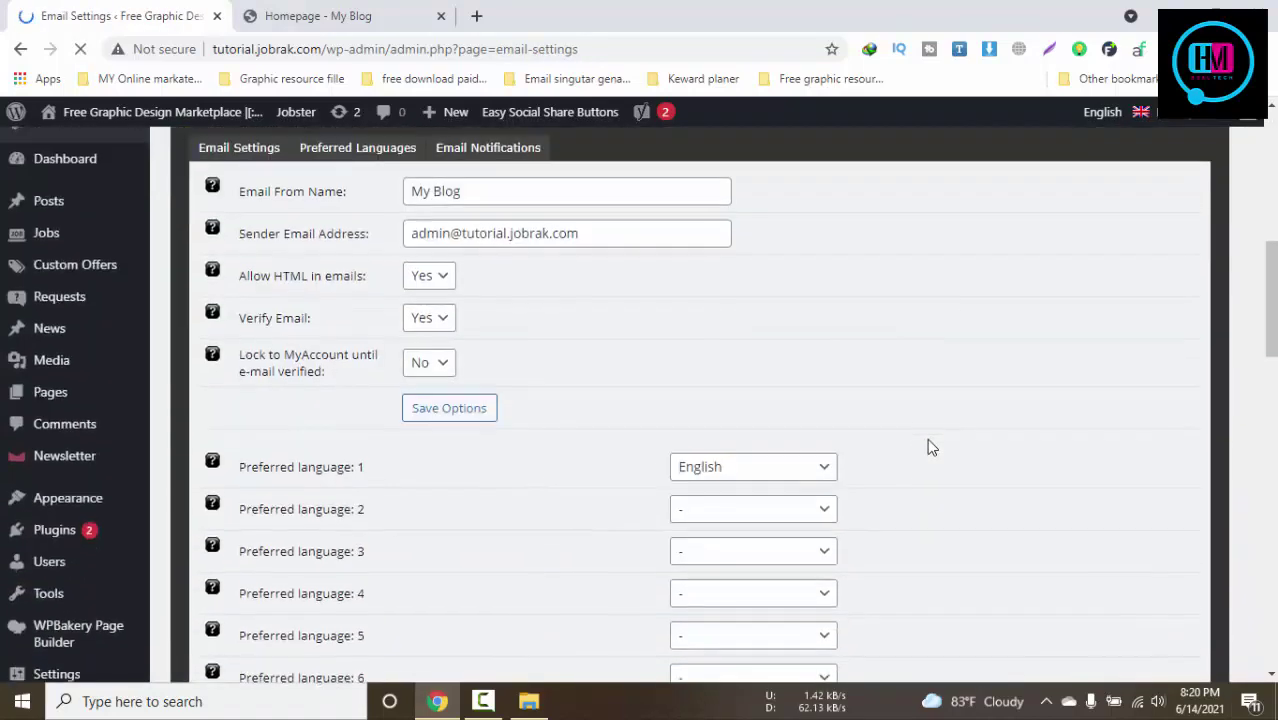
pyautogui.click(485, 322)
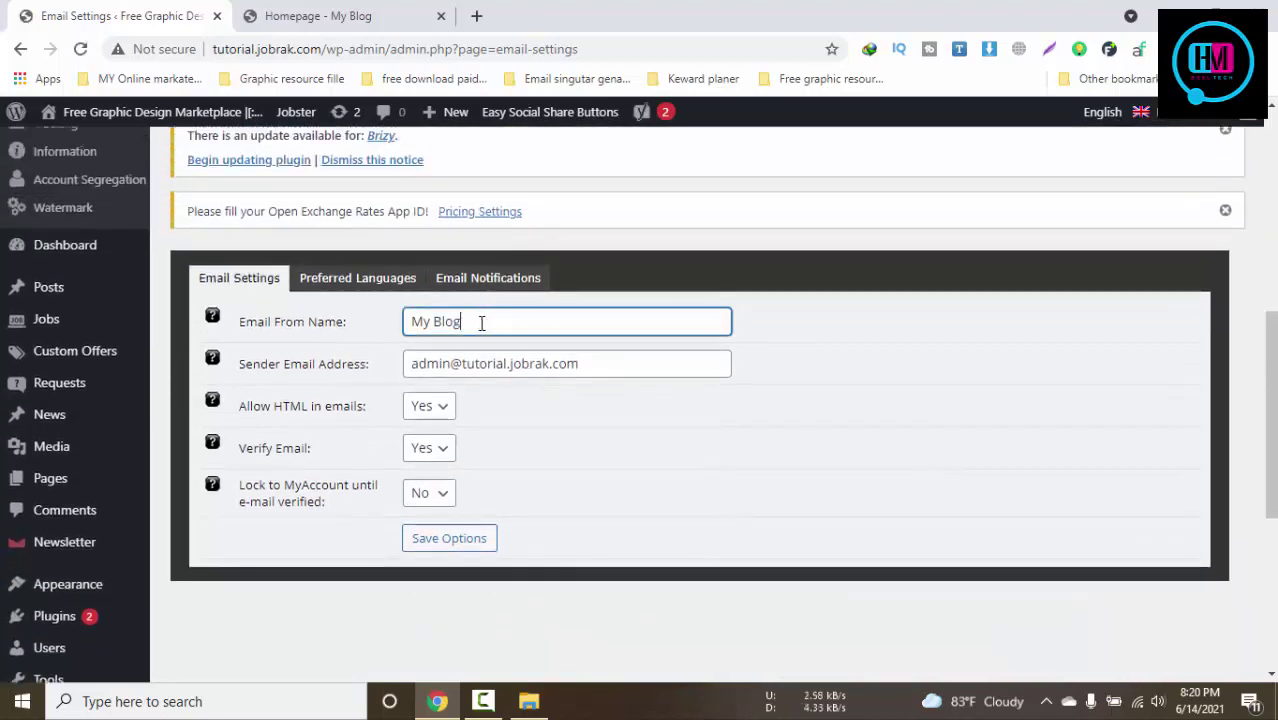
pyautogui.hotkey('ctrl', 'a')
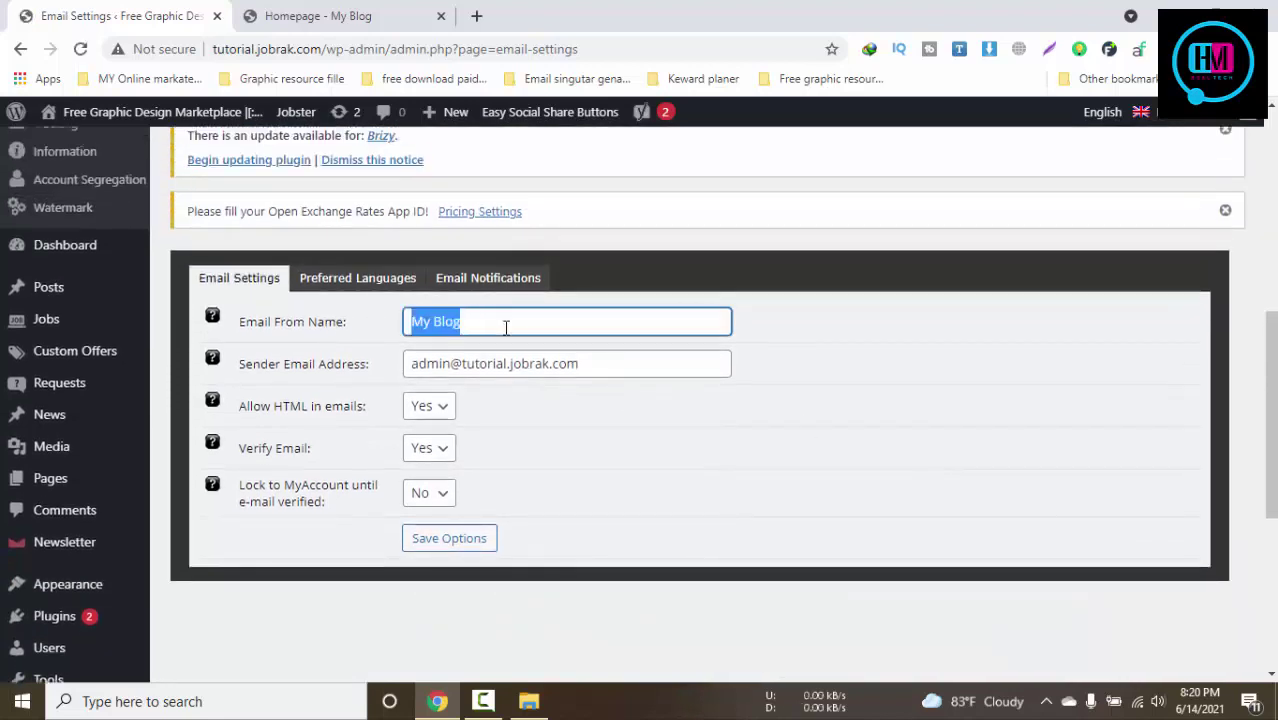
pyautogui.write('free')
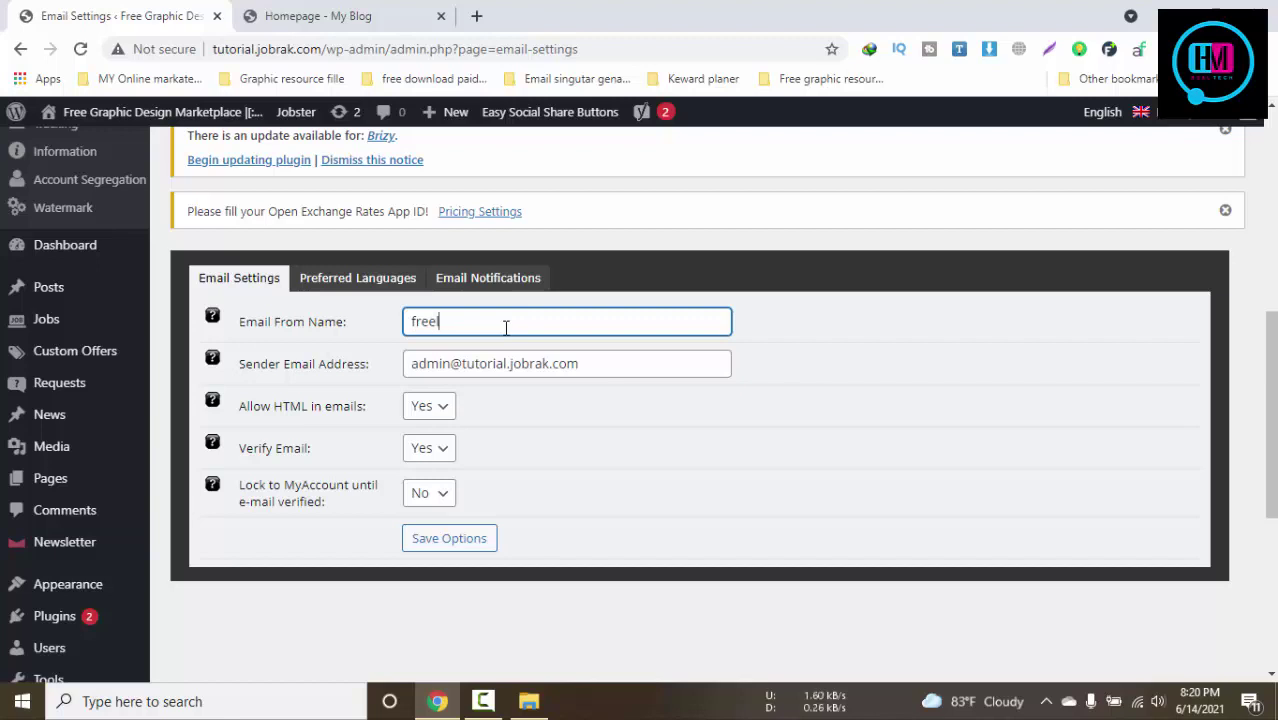
pyautogui.write('la')
pyautogui.hotkey('ctrl', 'a')
pyautogui.write('yu')
pyautogui.hotkey('ctrl', 'a')
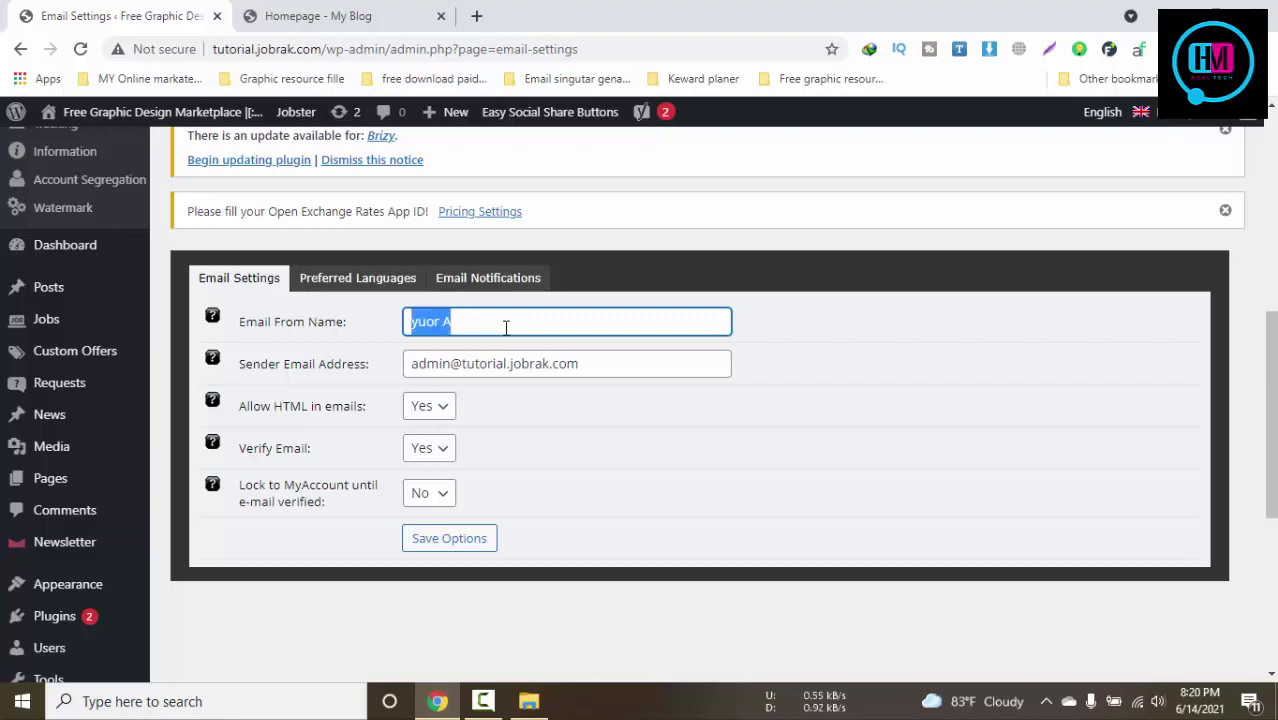
pyautogui.write('you')
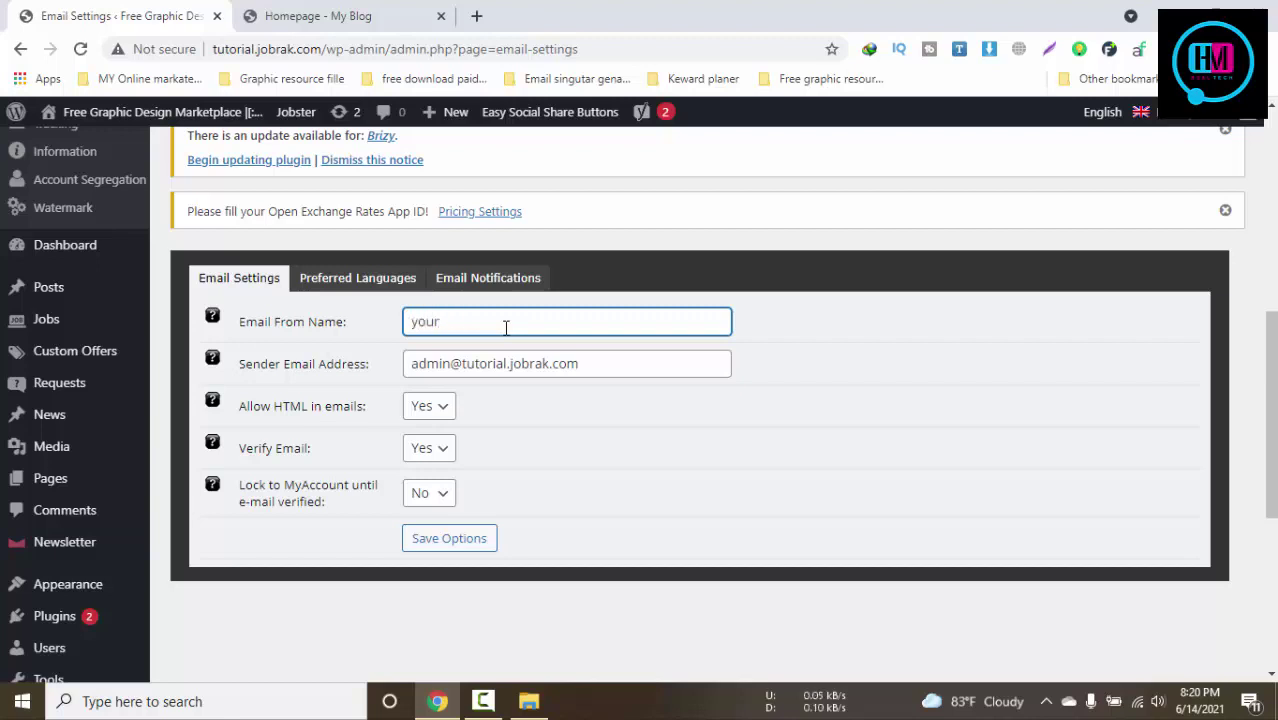
pyautogui.write('r Site  name')
pyautogui.click(478, 540)
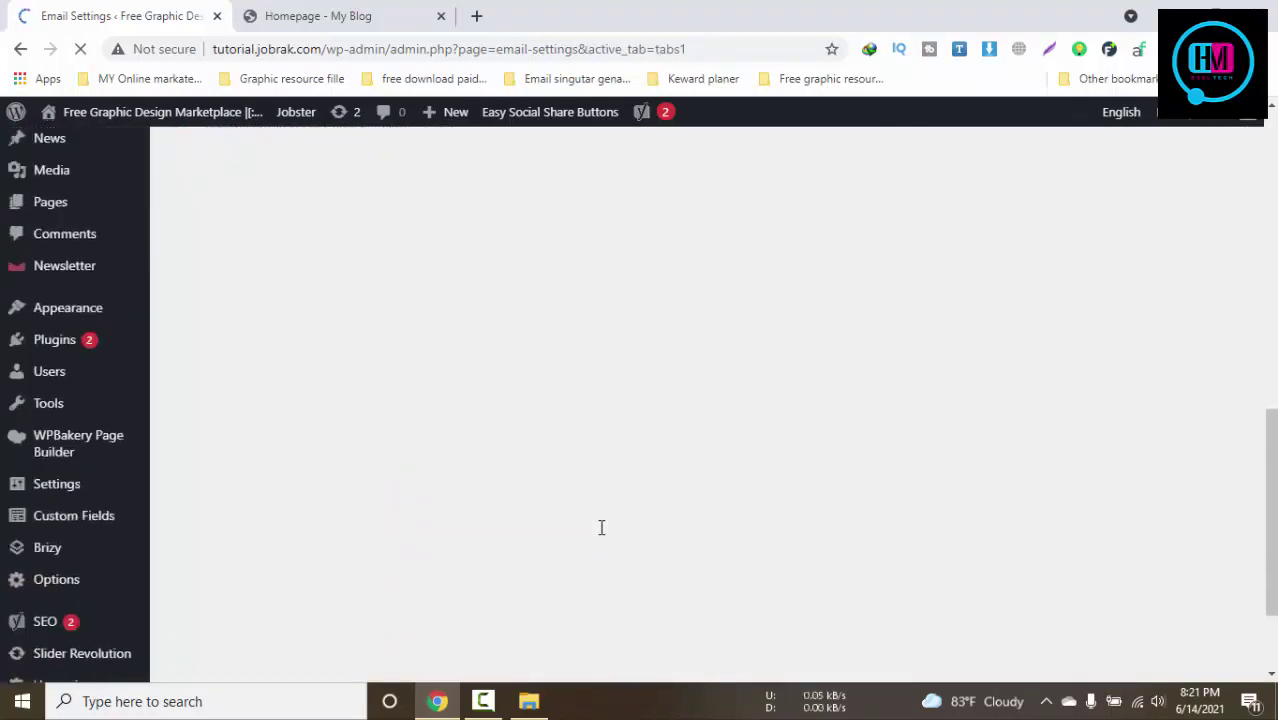
# Compare the site homepage with the reloaded Jobster Email Settings page
pyautogui.scroll(-1, 601, 526)
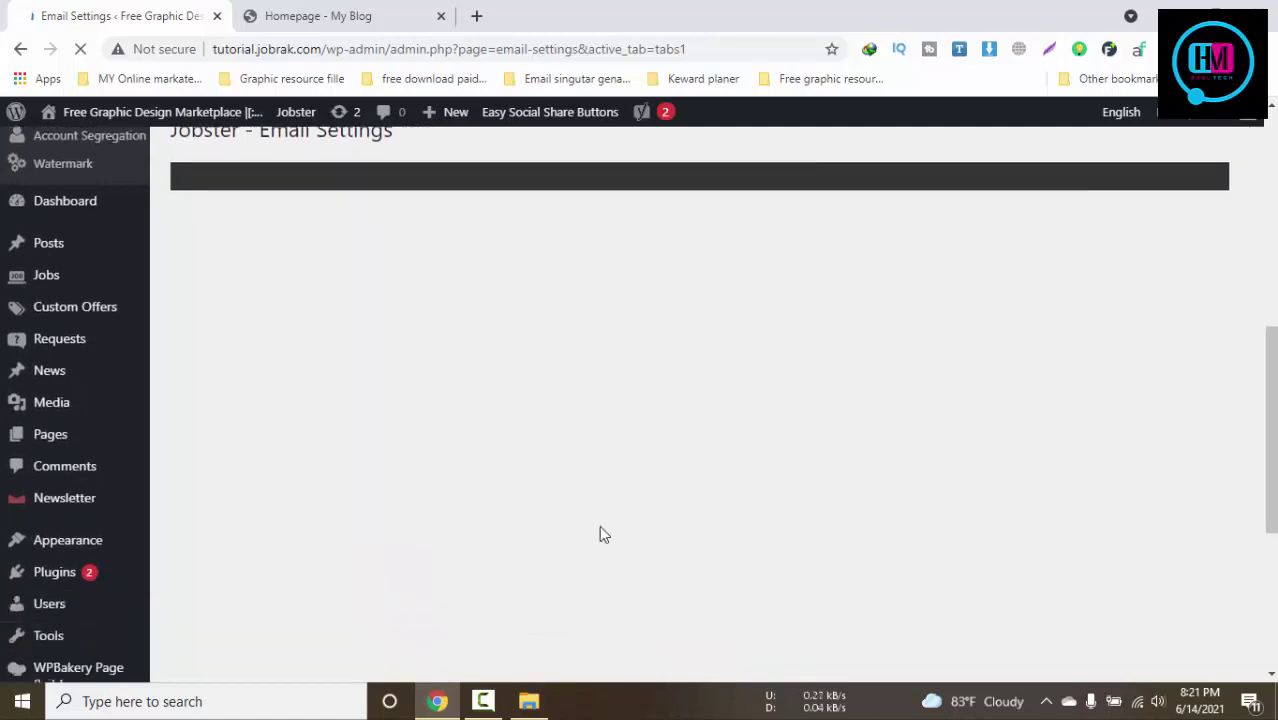
pyautogui.scroll(1, 600, 528)
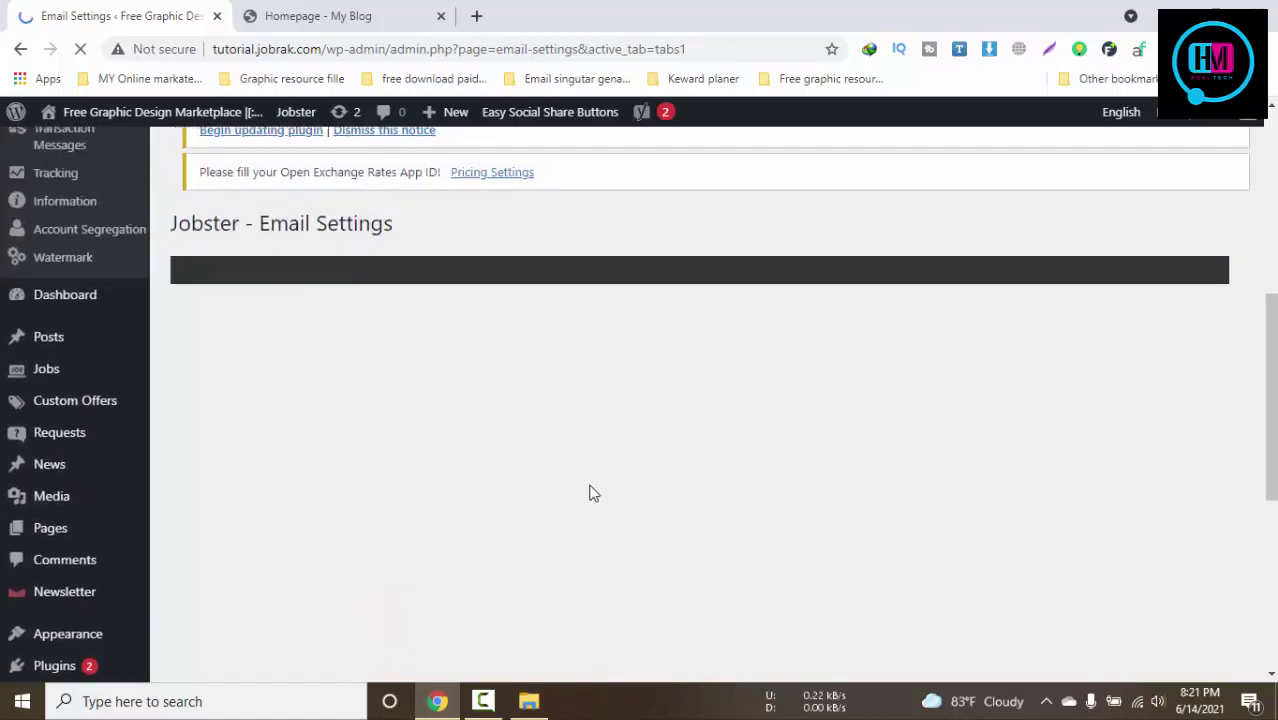
pyautogui.click(335, 16)
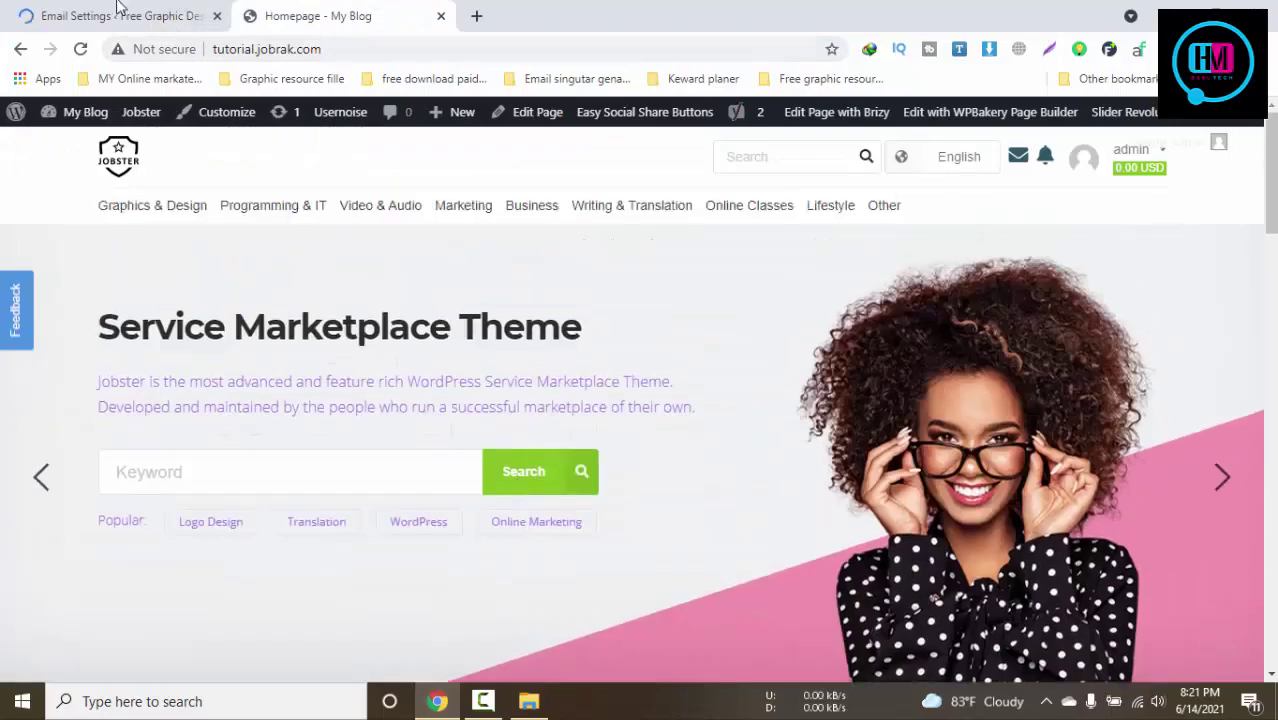
pyautogui.click(117, 9)
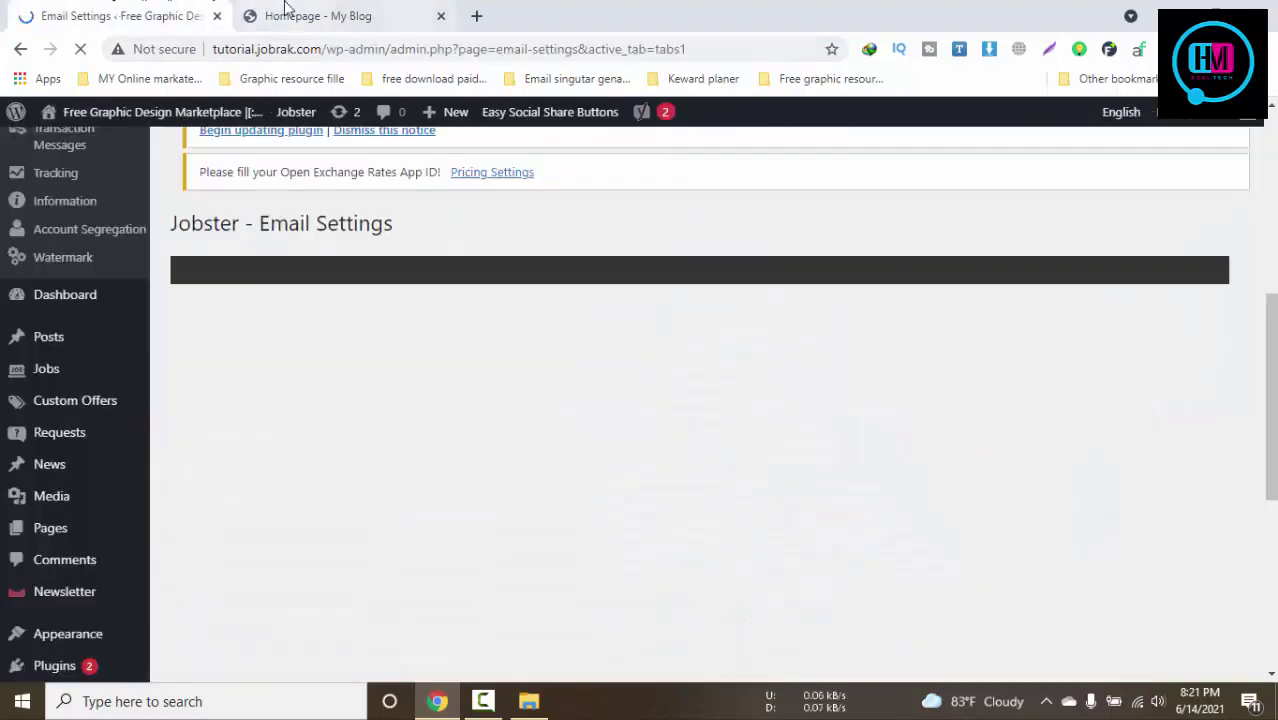
pyautogui.click(285, 12)
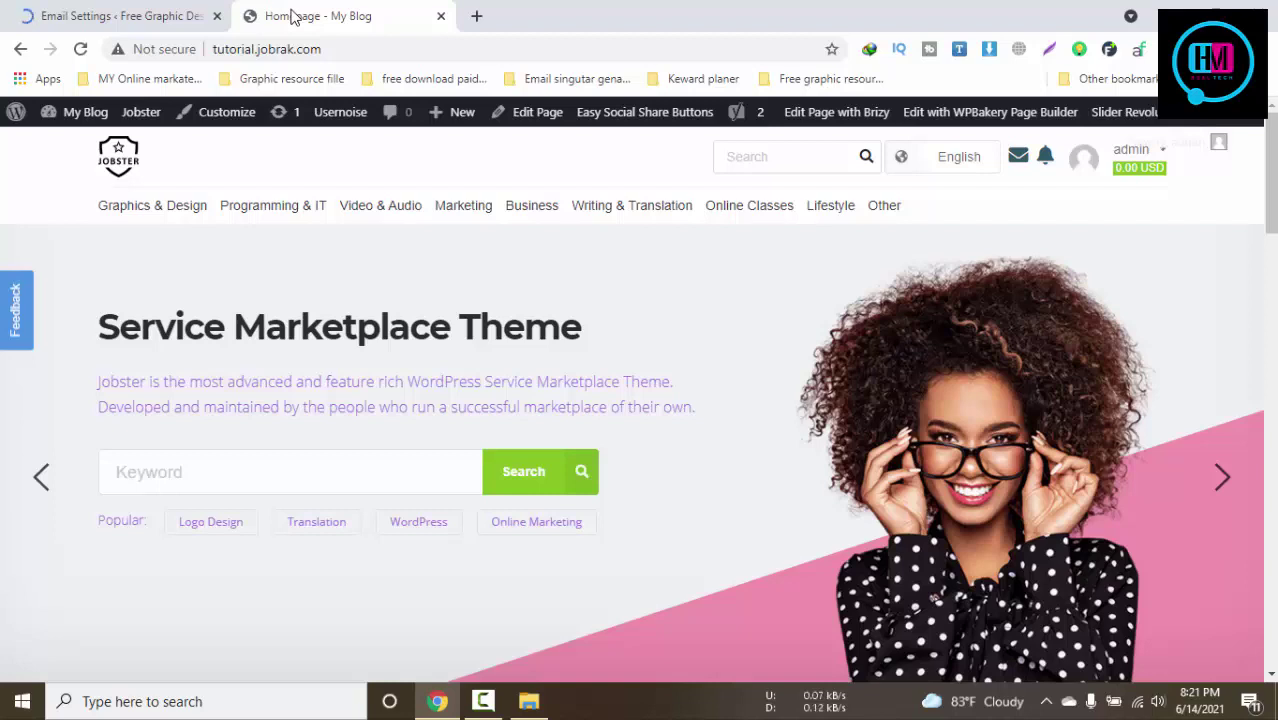
pyautogui.click(36, 10)
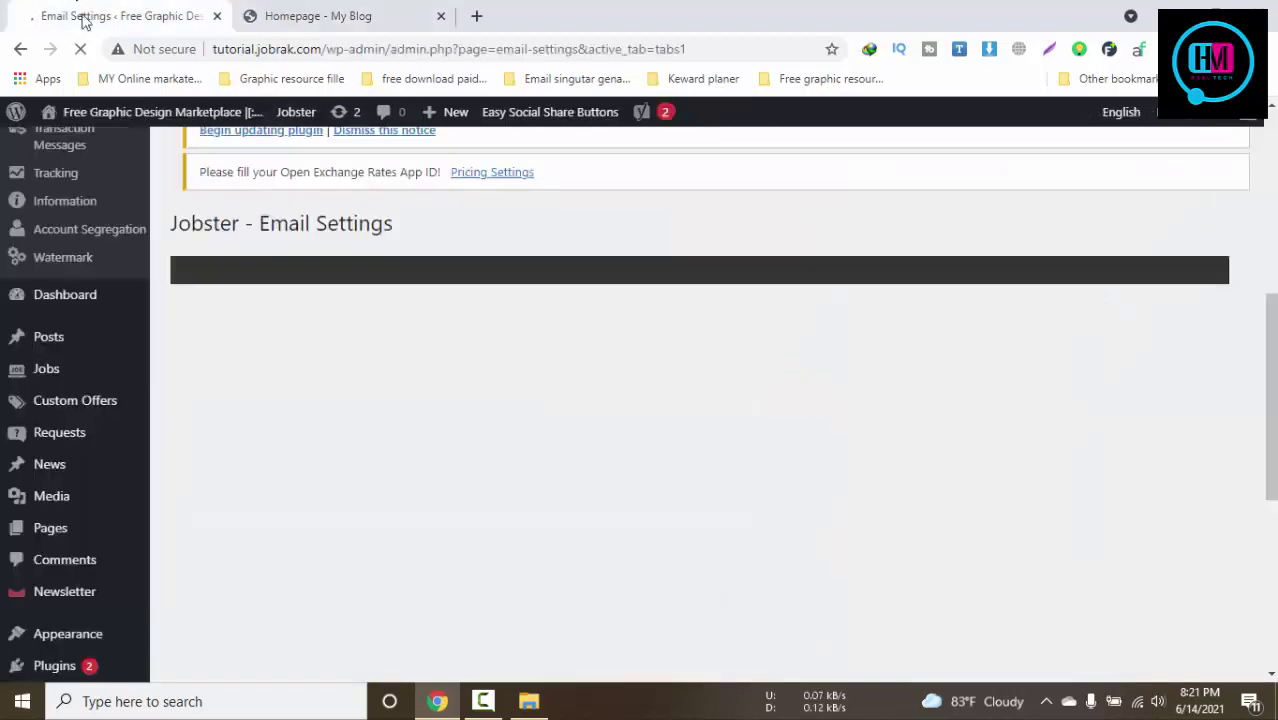
pyautogui.click(488, 704)
pyautogui.click(488, 704)
pyautogui.click(337, 12)
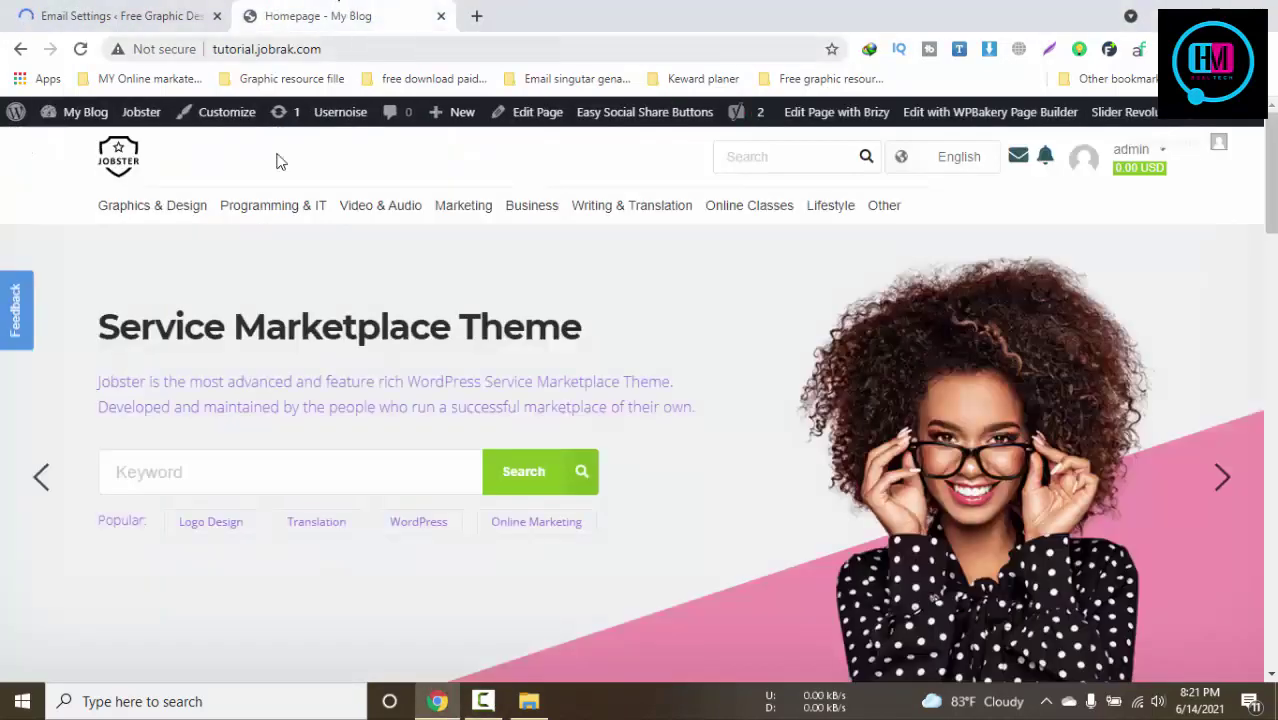
pyautogui.click(117, 9)
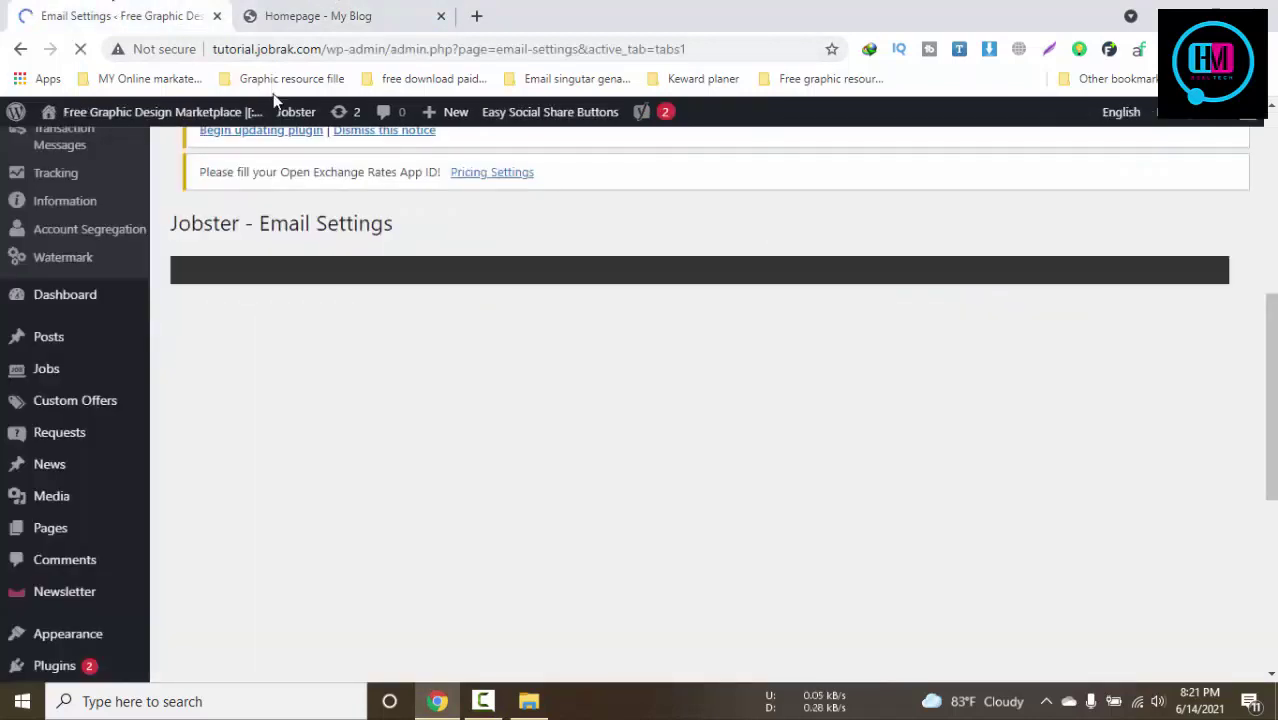
pyautogui.scroll(-5, 471, 451)
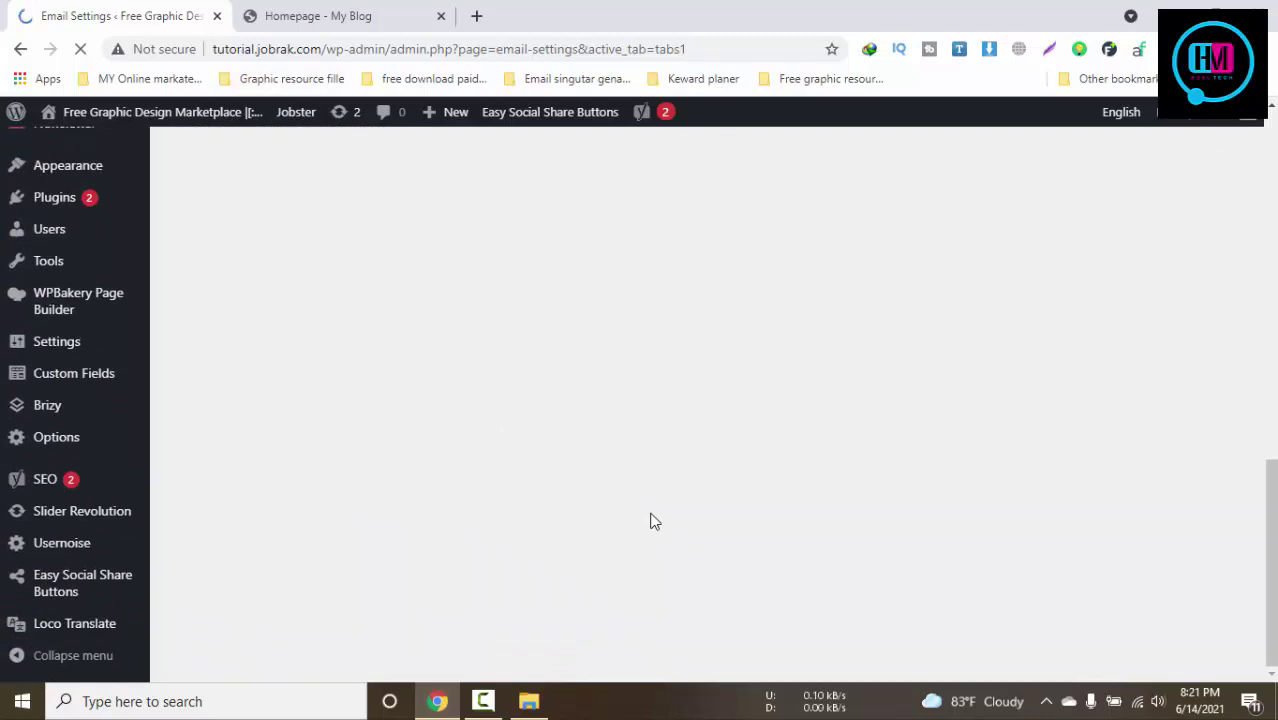
# Scroll the Email Settings page and bring up the Appearance submenu (Themes, Customize, Widgets, Menus)
pyautogui.click(318, 12)
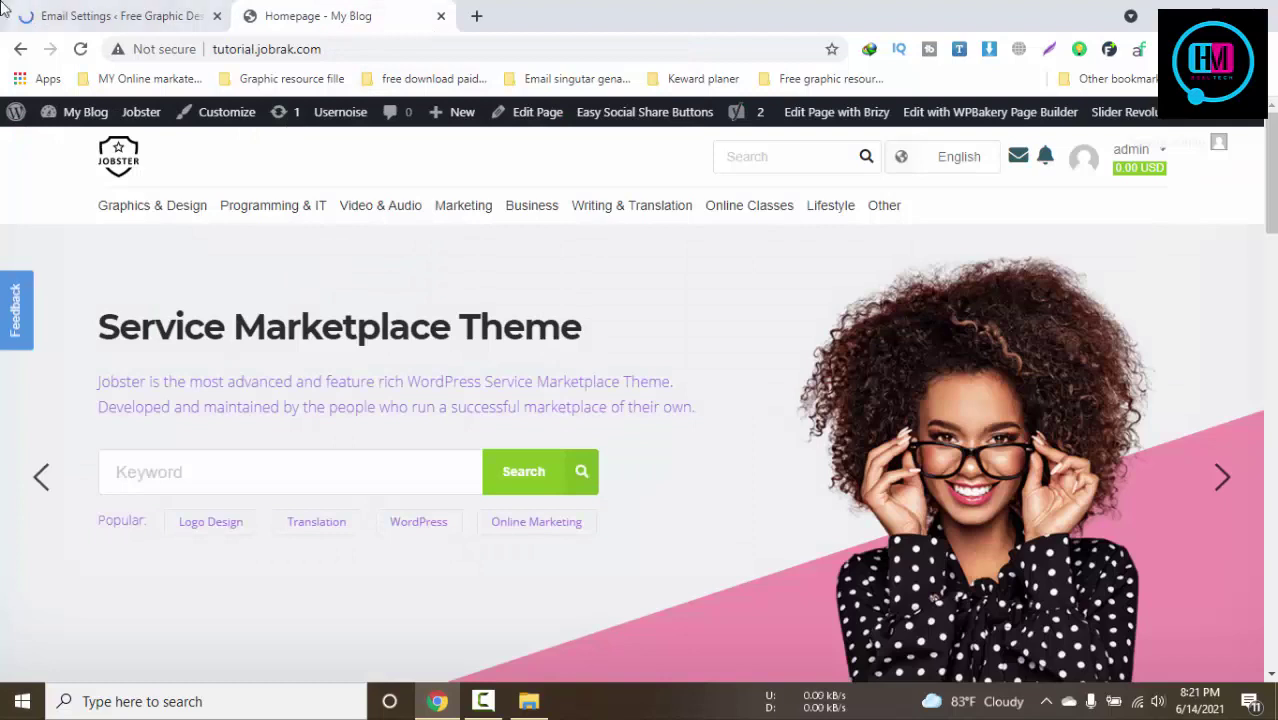
pyautogui.click(125, 14)
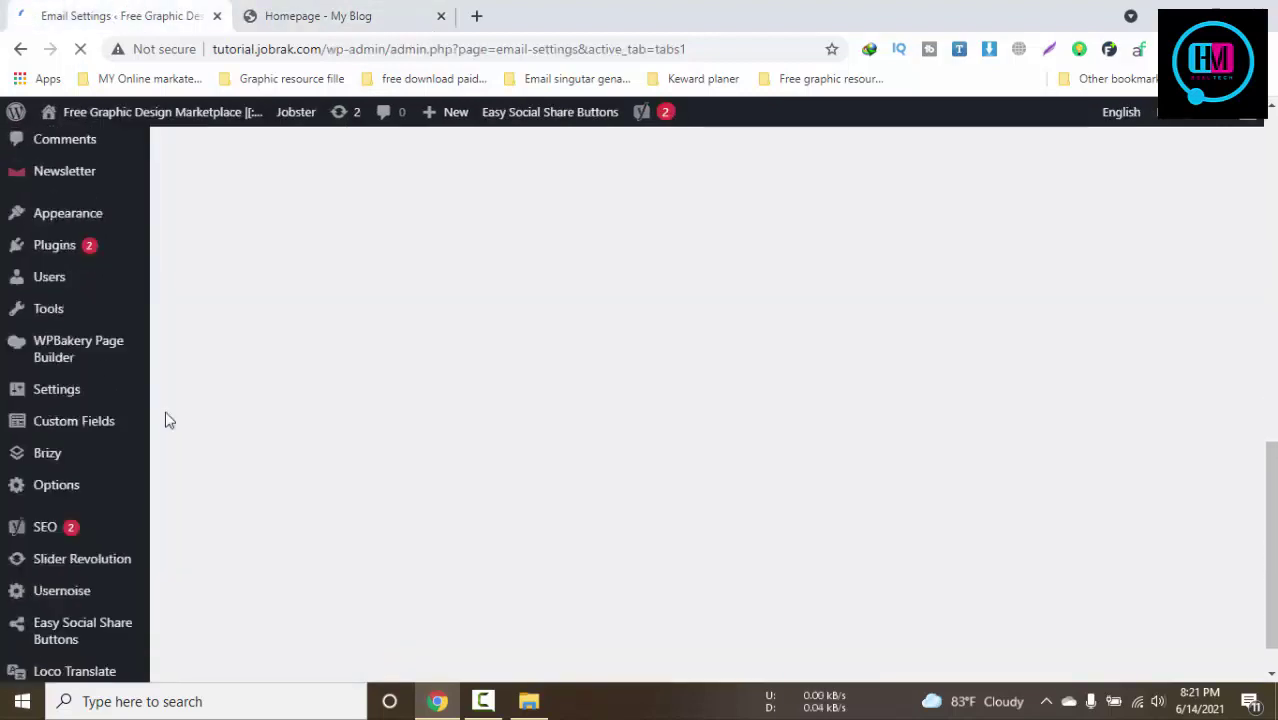
pyautogui.scroll(3, 120, 436)
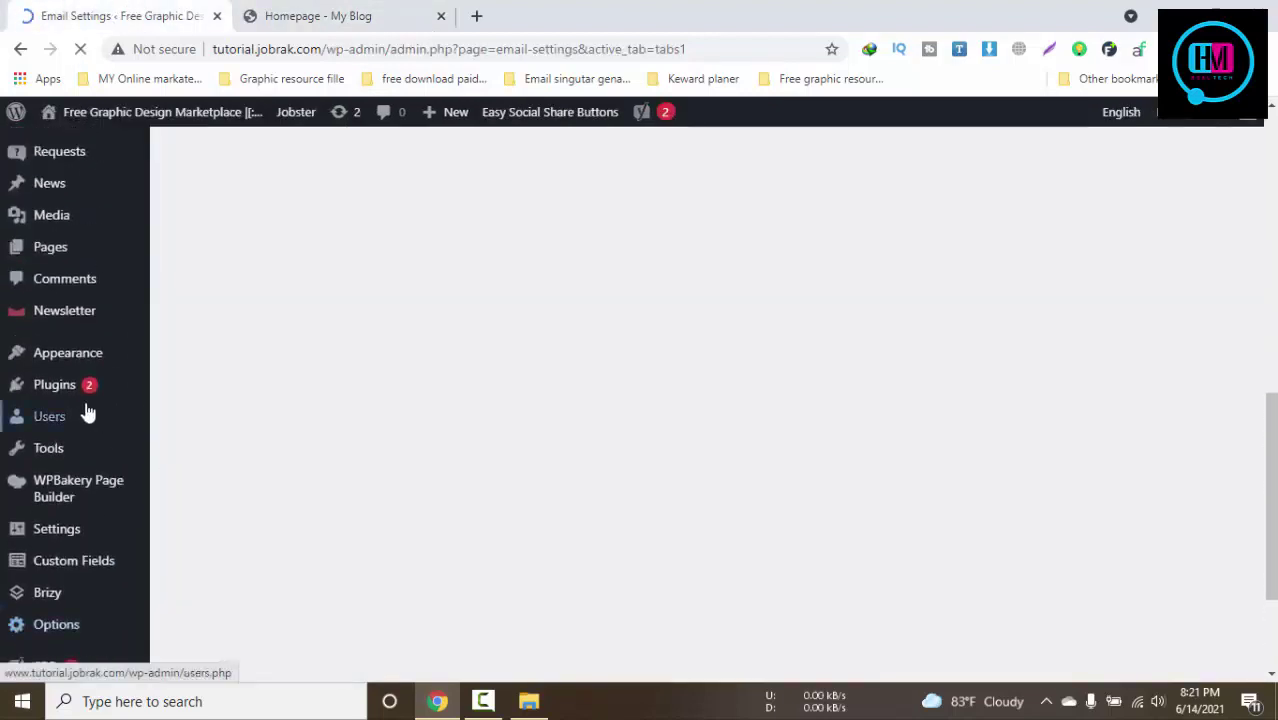
pyautogui.scroll(5, 72, 368)
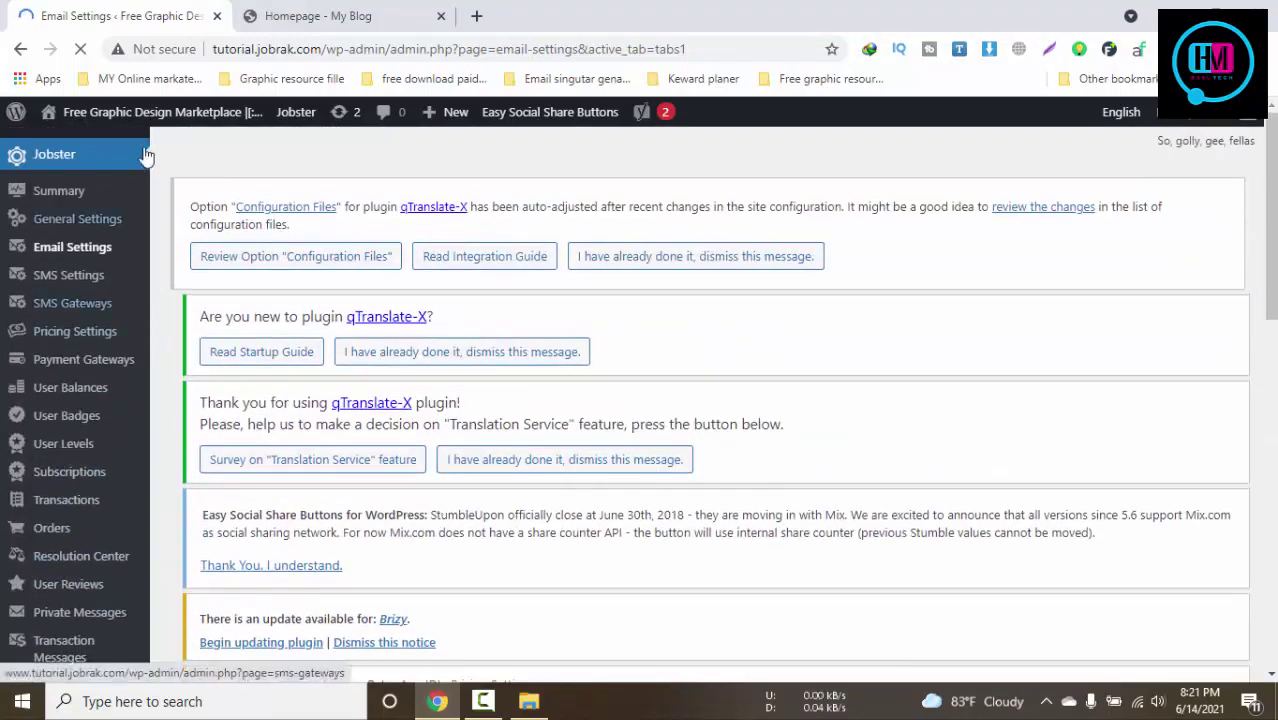
pyautogui.click(305, 10)
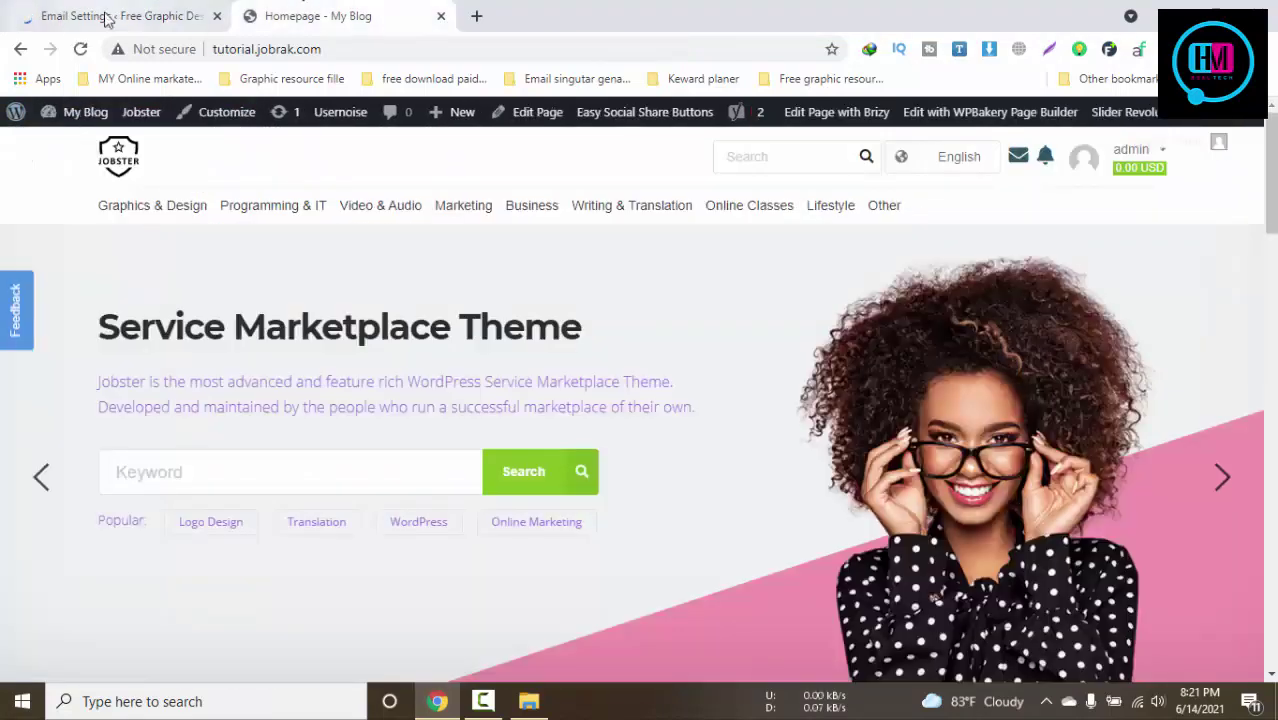
pyautogui.click(107, 17)
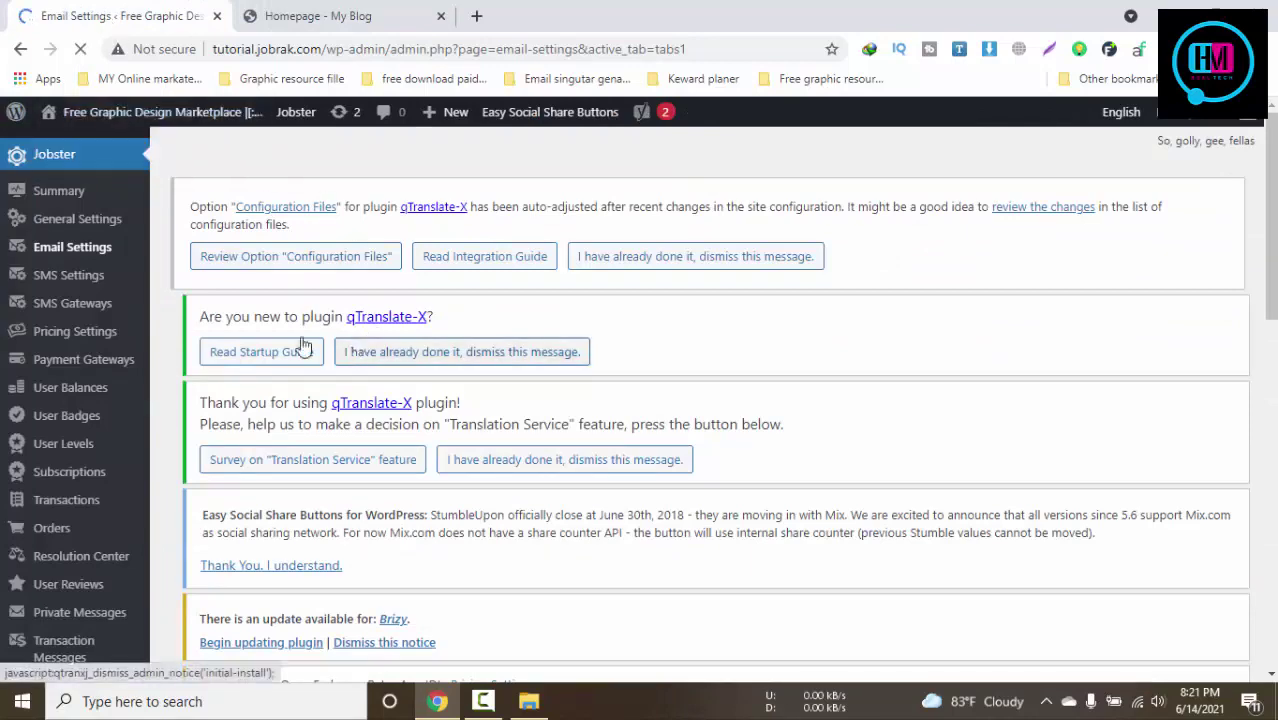
pyautogui.scroll(-3, 134, 320)
pyautogui.scroll(-2, 160, 352)
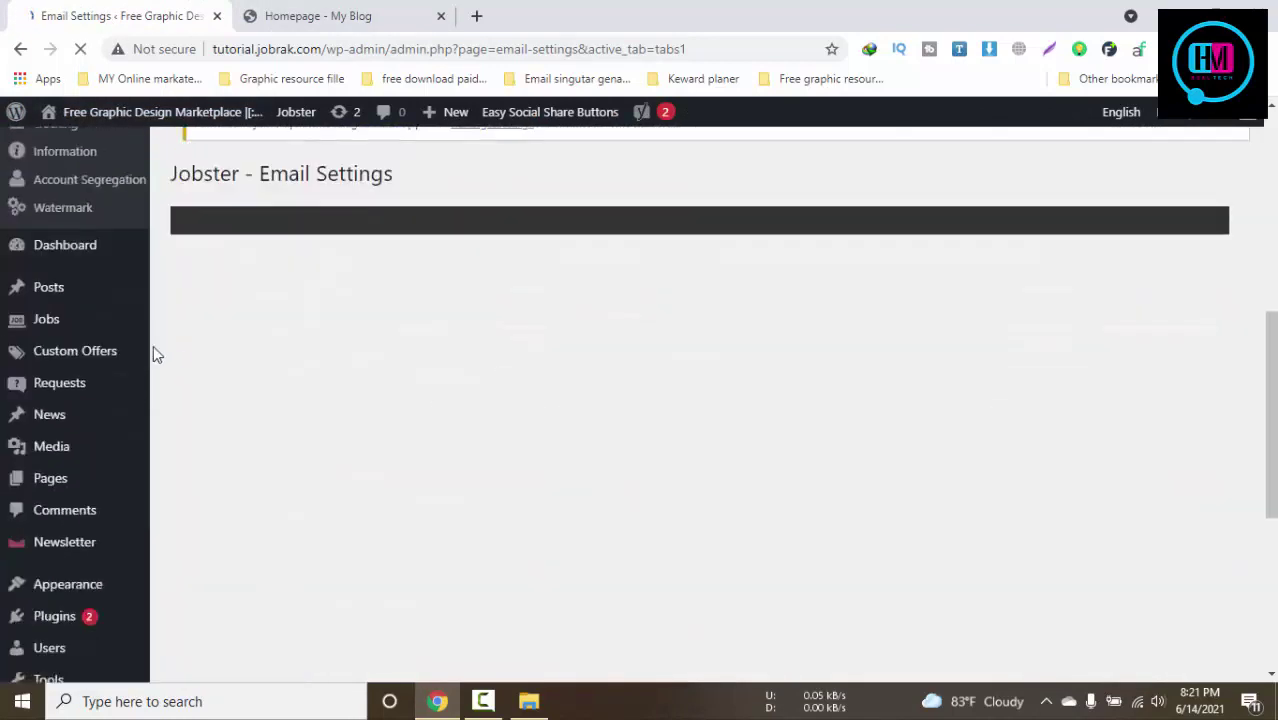
pyautogui.scroll(-1, 86, 480)
pyautogui.scroll(-1, 85, 500)
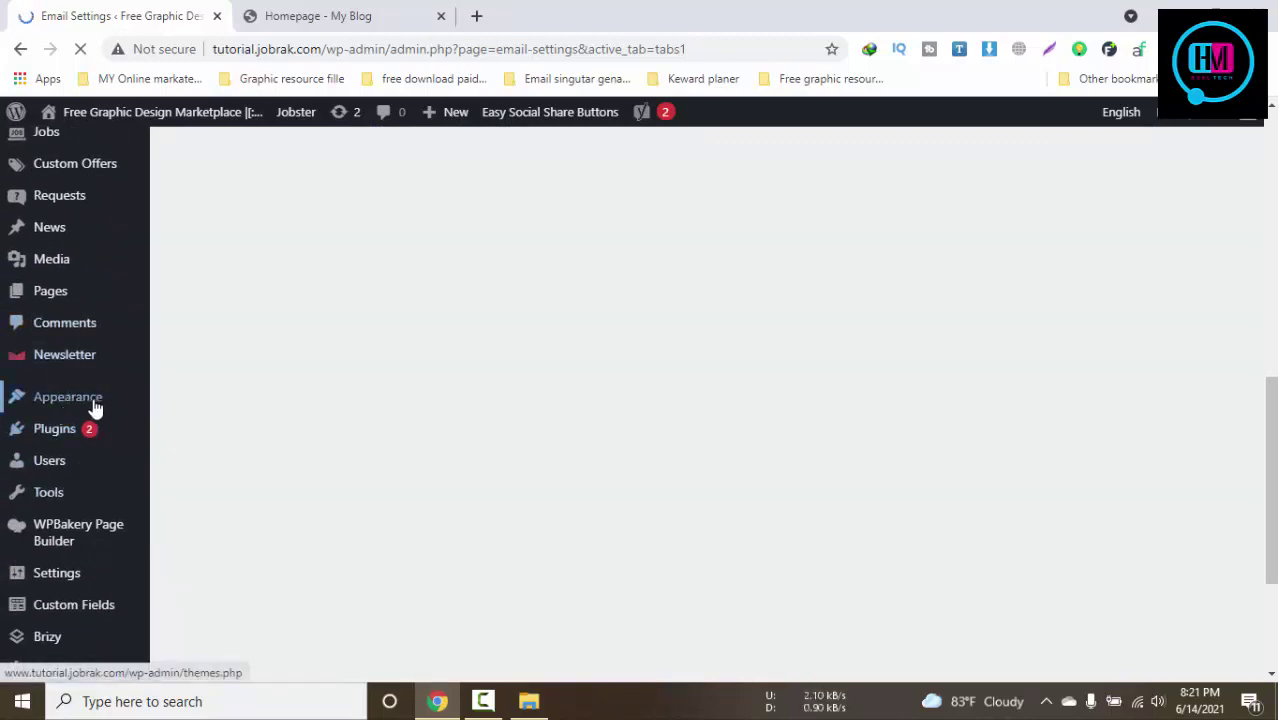
pyautogui.moveTo(94, 406)
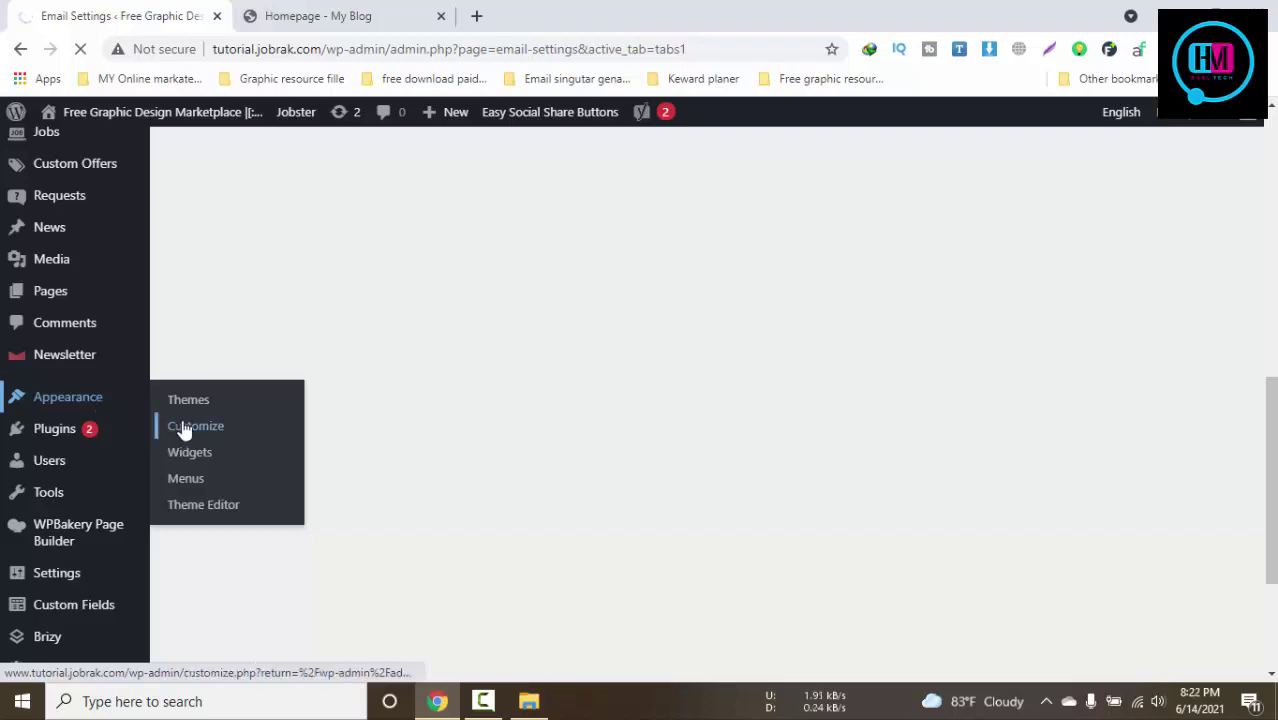
# From the Themes page, launch the Customizer for the active Jobster Child Theme
pyautogui.click(315, 10)
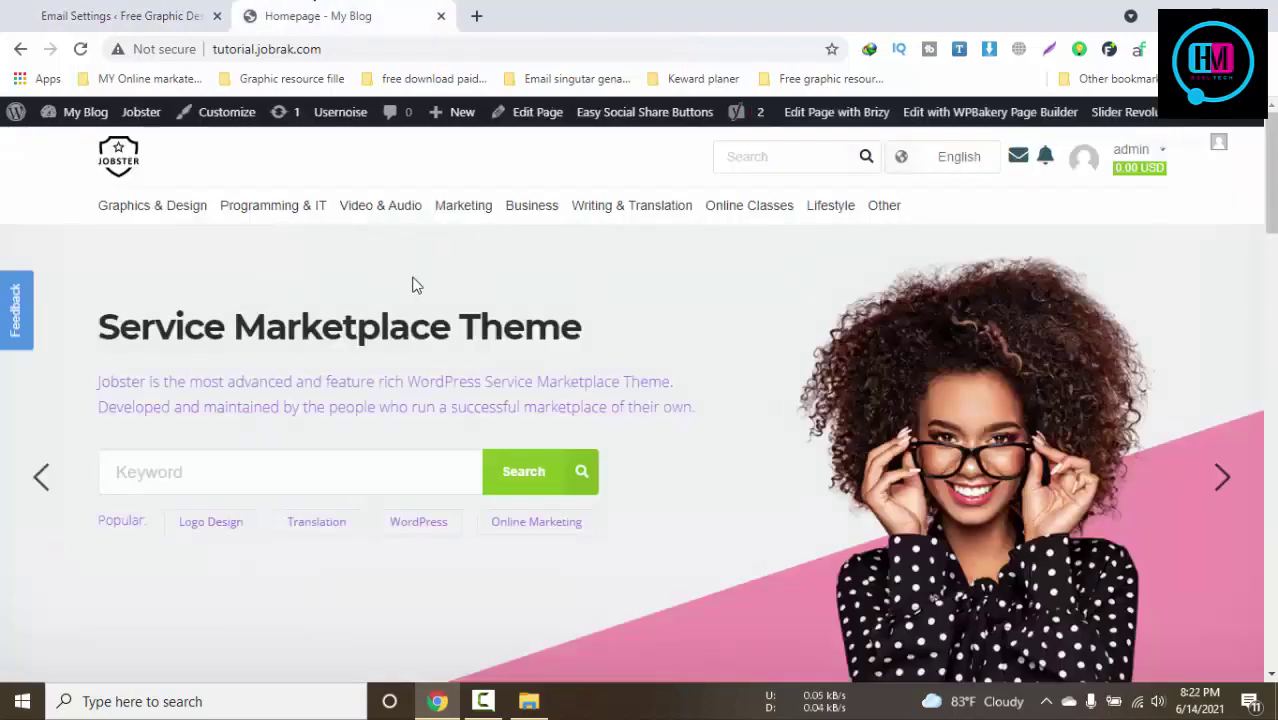
pyautogui.click(117, 10)
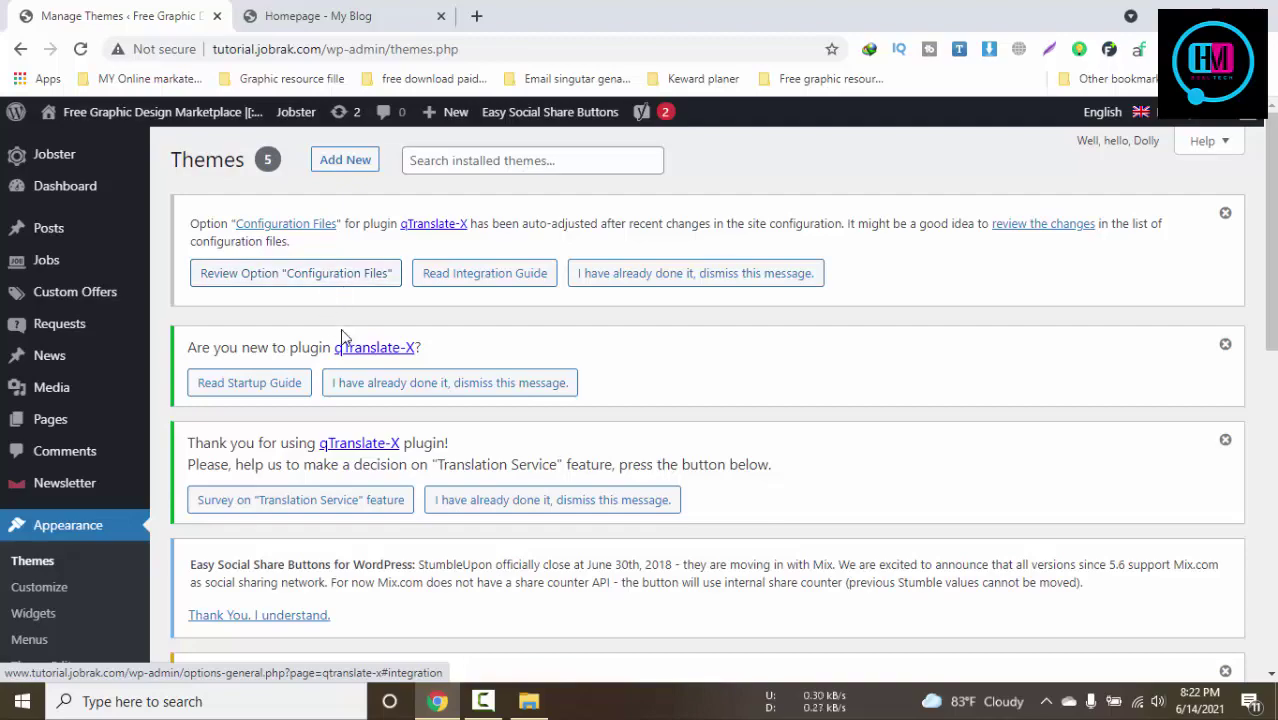
pyautogui.scroll(-3, 368, 330)
pyautogui.scroll(1, 760, 345)
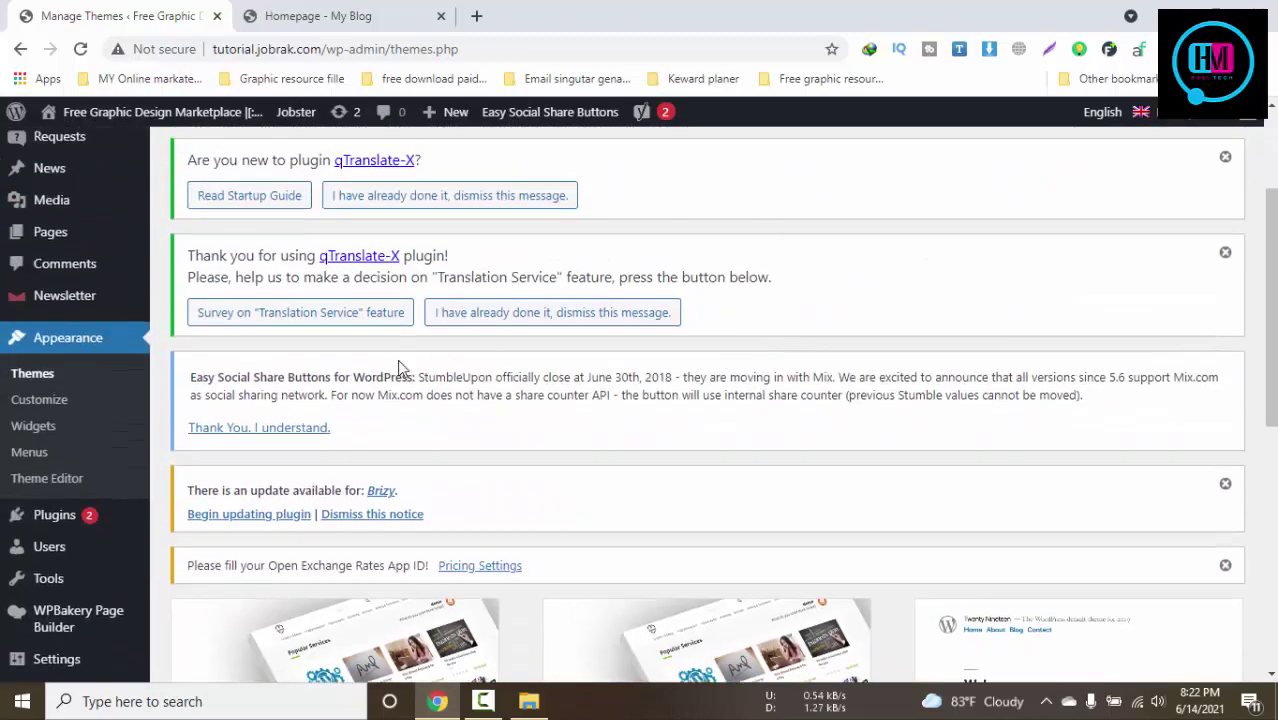
pyautogui.scroll(-2, 397, 359)
pyautogui.click(39, 212)
pyautogui.scroll(-4, 565, 342)
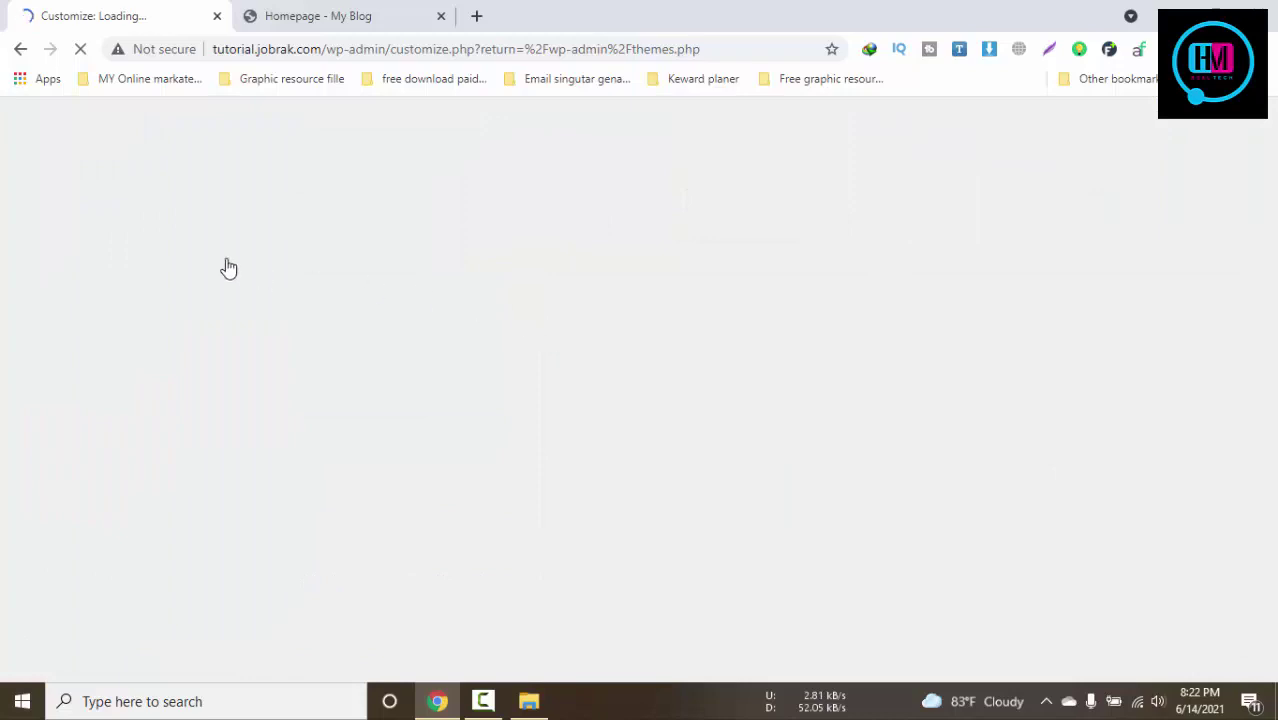
# Alternate between the homepage and the Customizer tab while the Jobster Child Theme Customizer loads
pyautogui.click(340, 14)
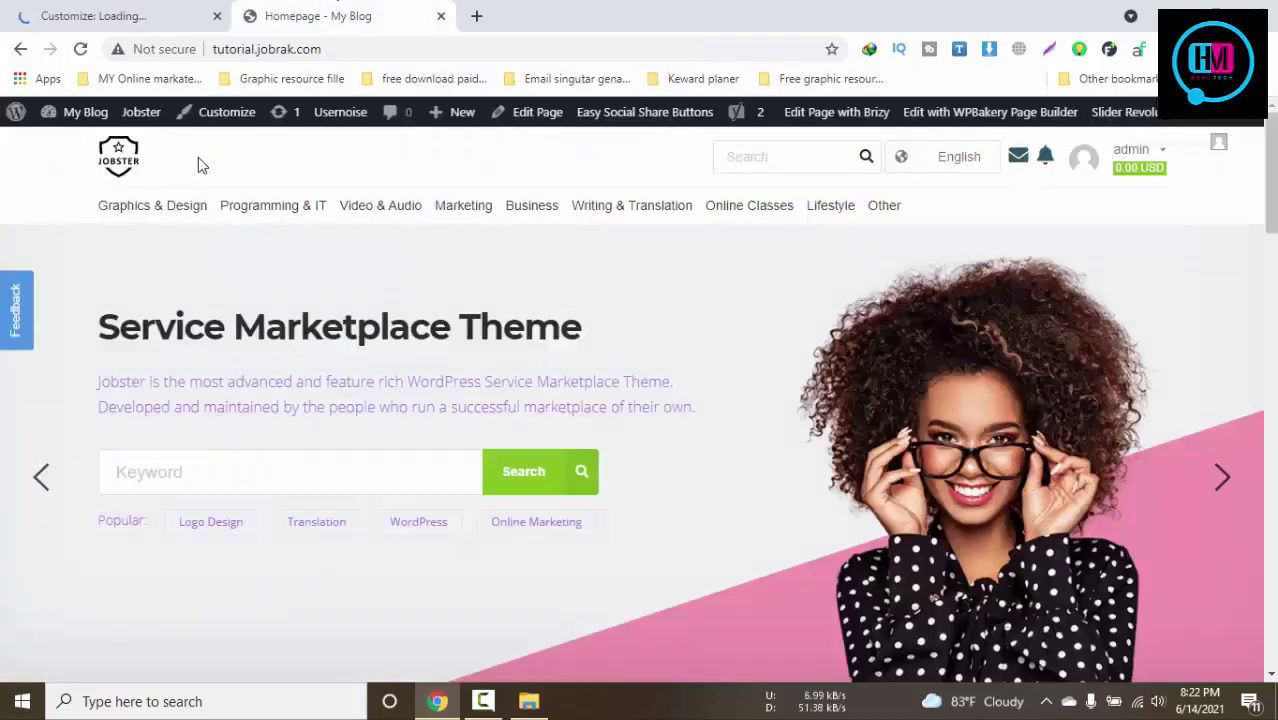
pyautogui.click(143, 9)
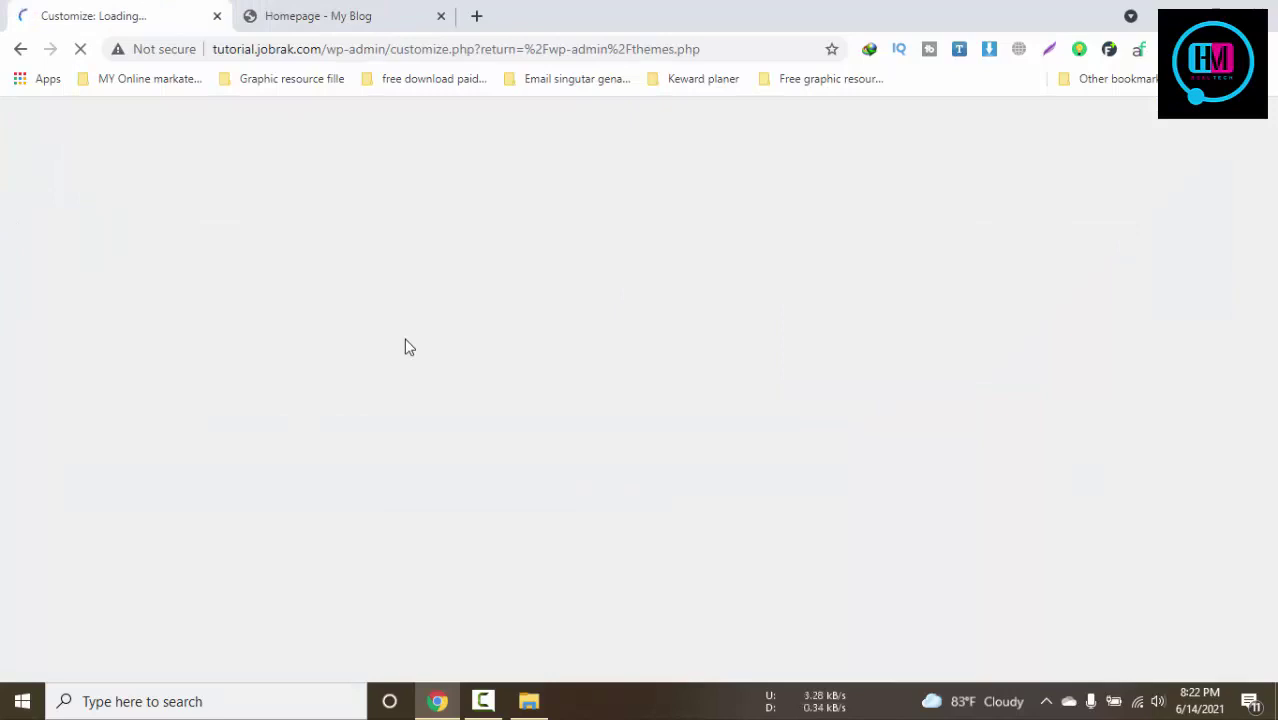
pyautogui.click(374, 12)
pyautogui.click(120, 12)
pyautogui.click(330, 12)
pyautogui.click(150, 10)
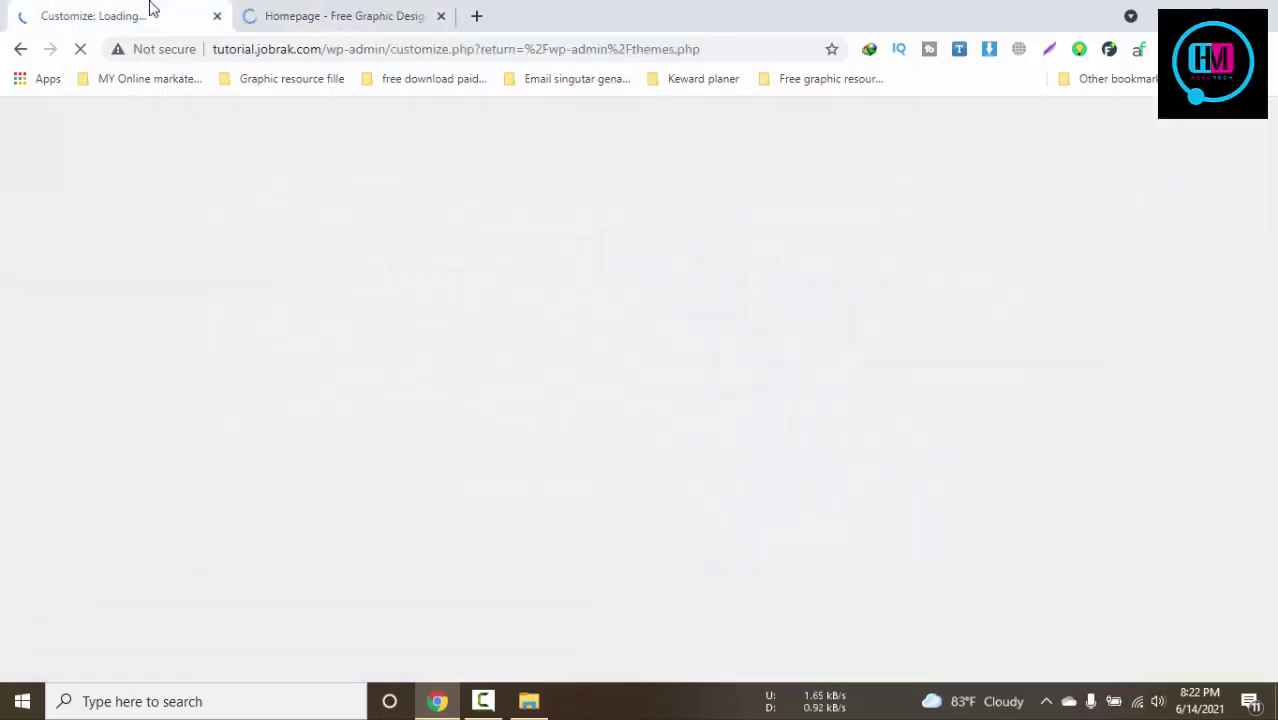
pyautogui.click(337, 10)
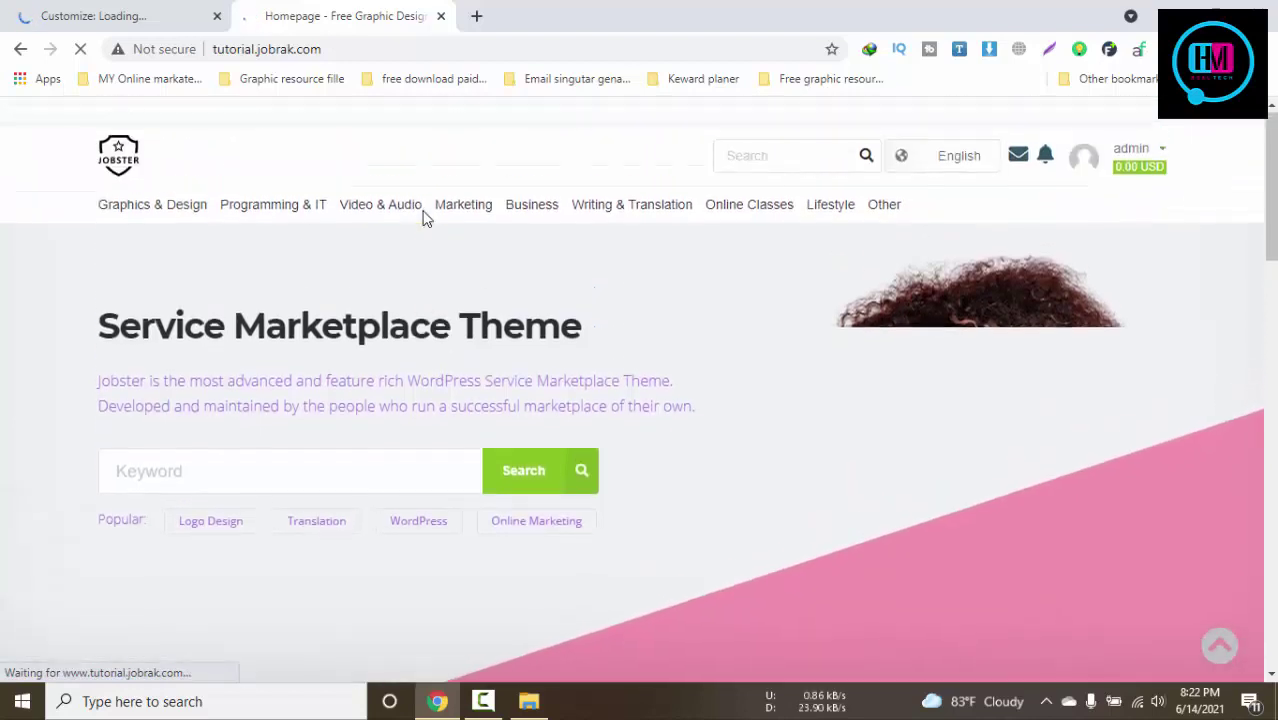
pyautogui.click(94, 14)
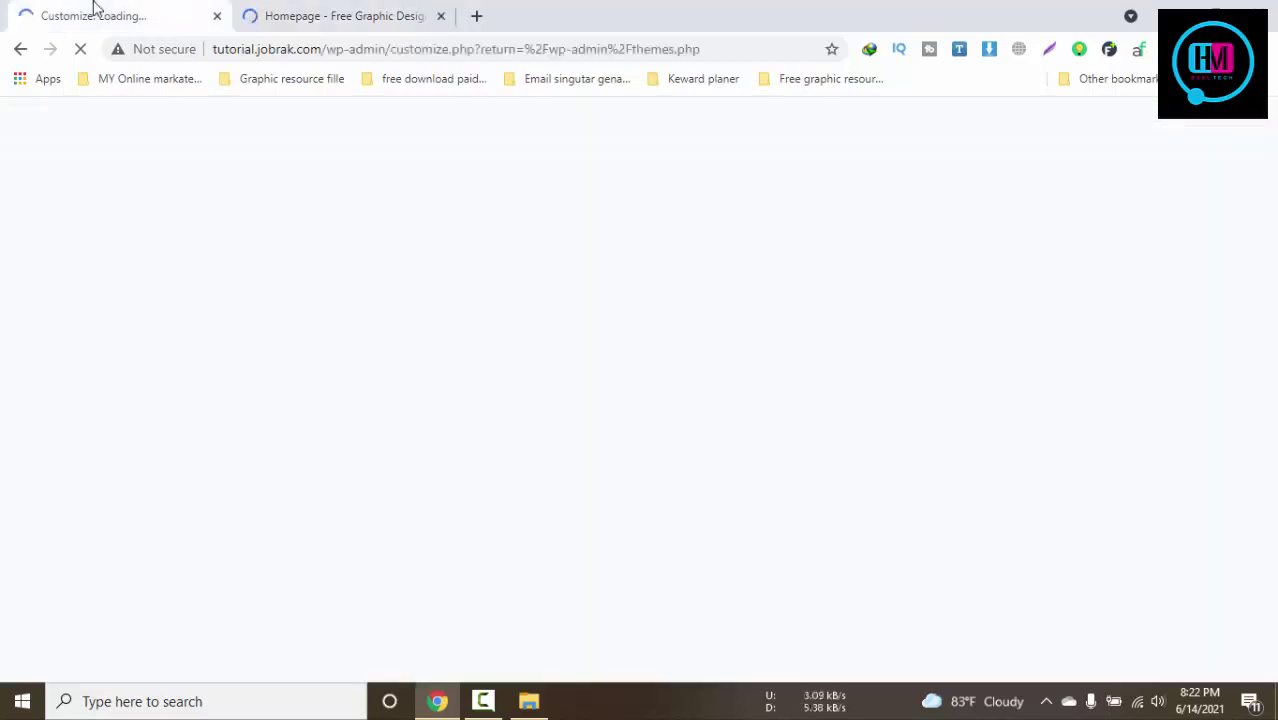
# Browse the homepage and recheck until the Customizer lists Site Identity, Header and Layout sections
pyautogui.click(340, 16)
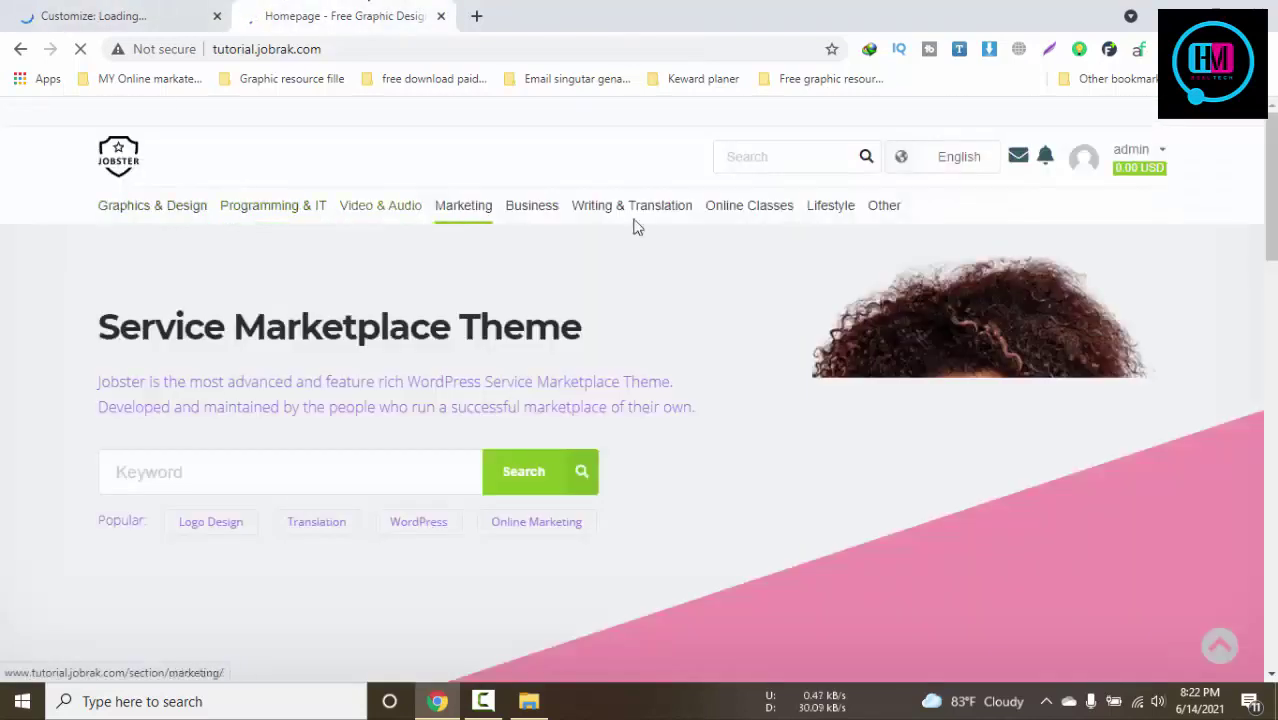
pyautogui.moveTo(1126, 208)
pyautogui.scroll(-12, 1126, 208)
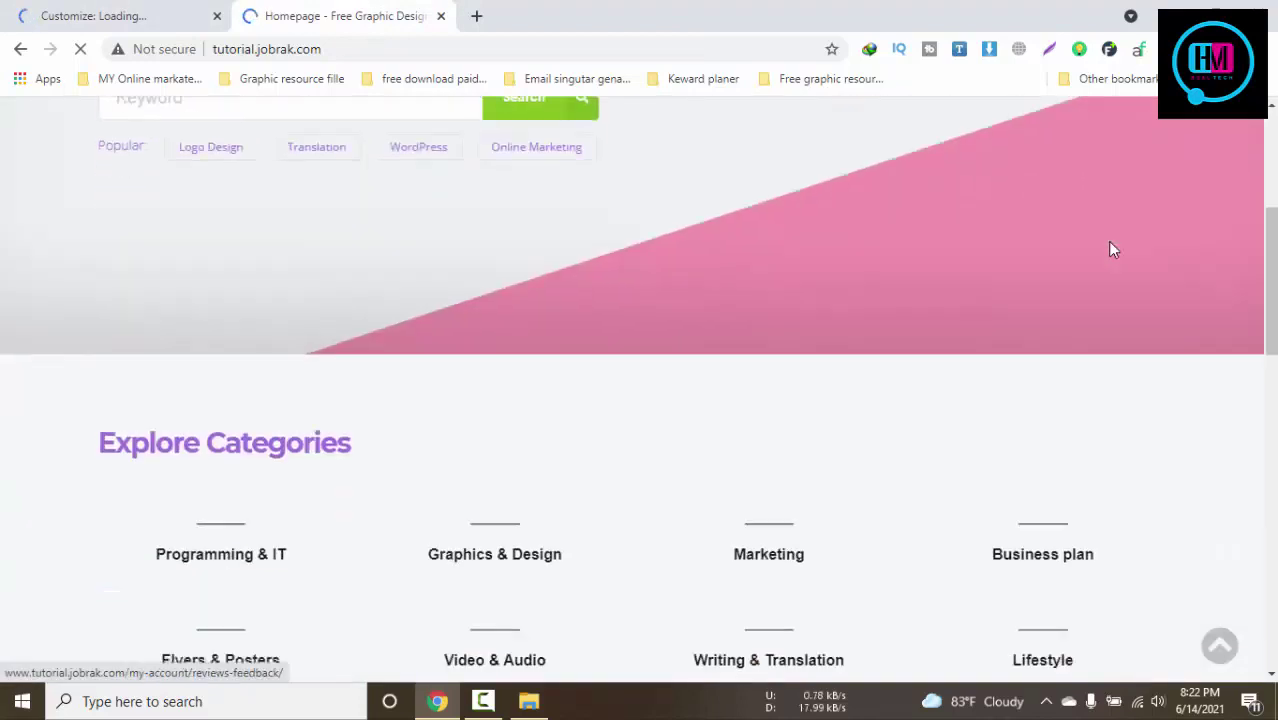
pyautogui.scroll(-4, 1053, 217)
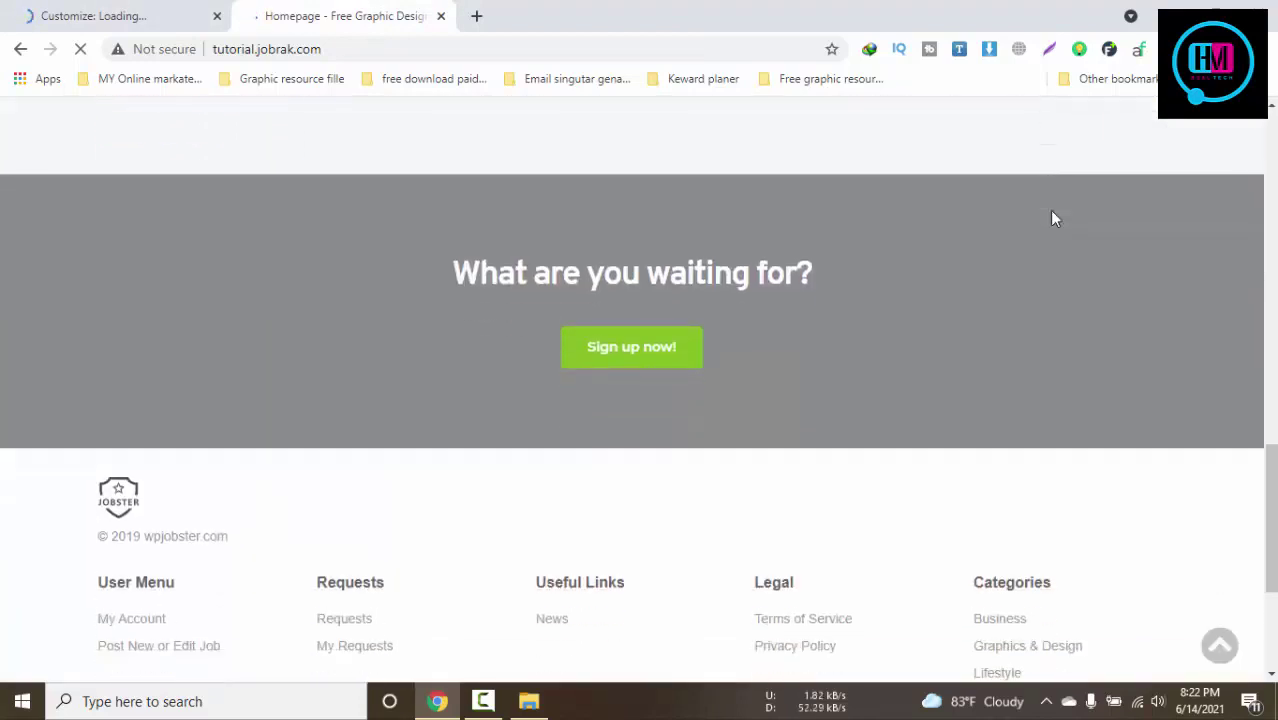
pyautogui.click(137, 12)
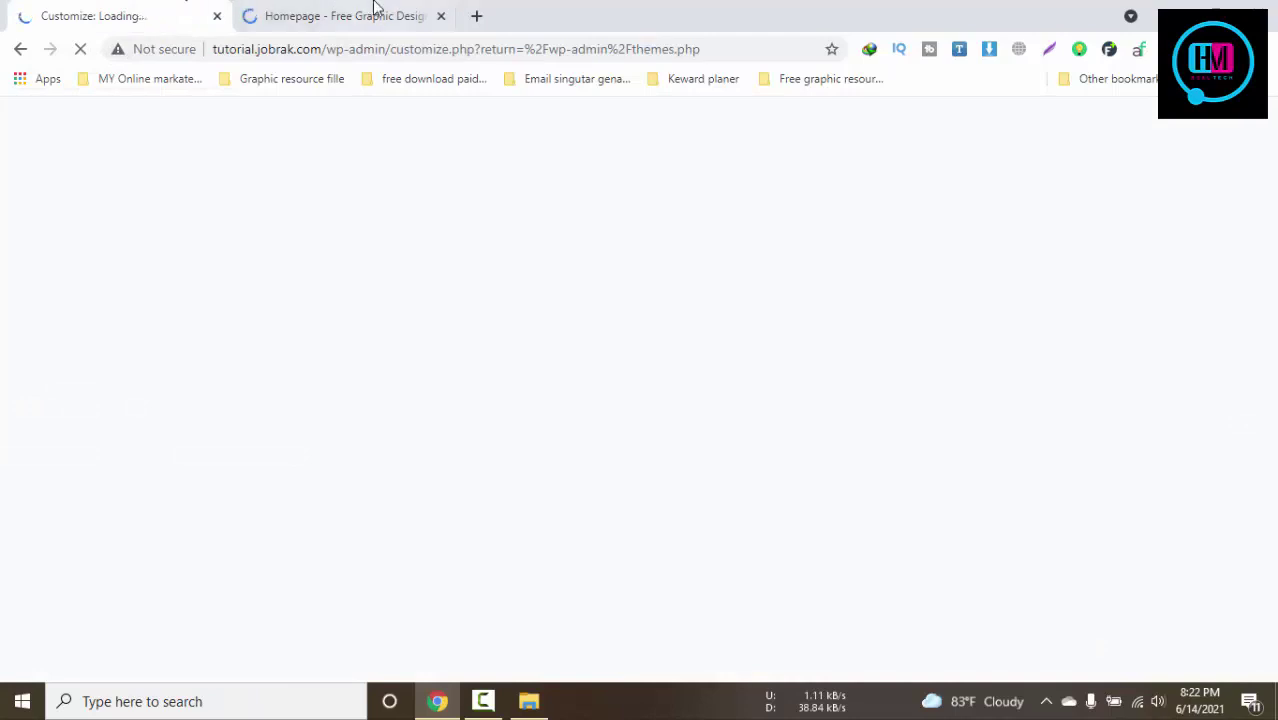
pyautogui.click(375, 12)
pyautogui.scroll(4, 377, 378)
pyautogui.scroll(12, 377, 380)
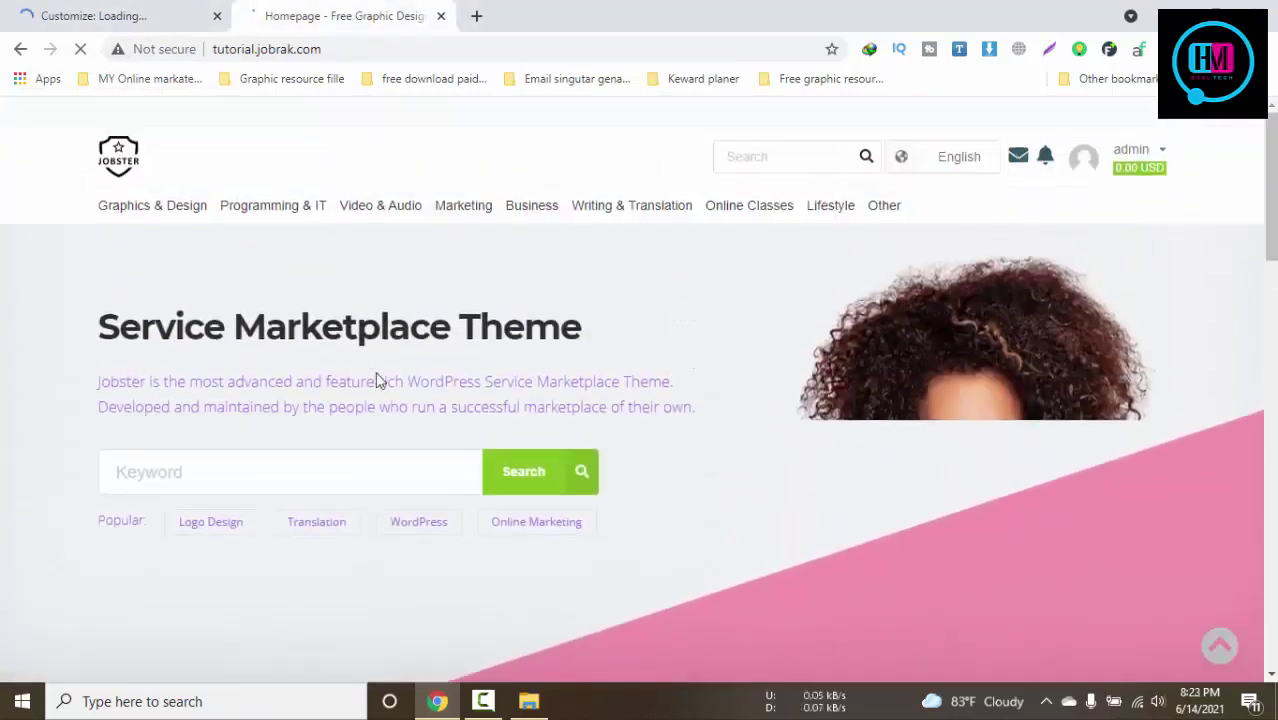
pyautogui.click(113, 10)
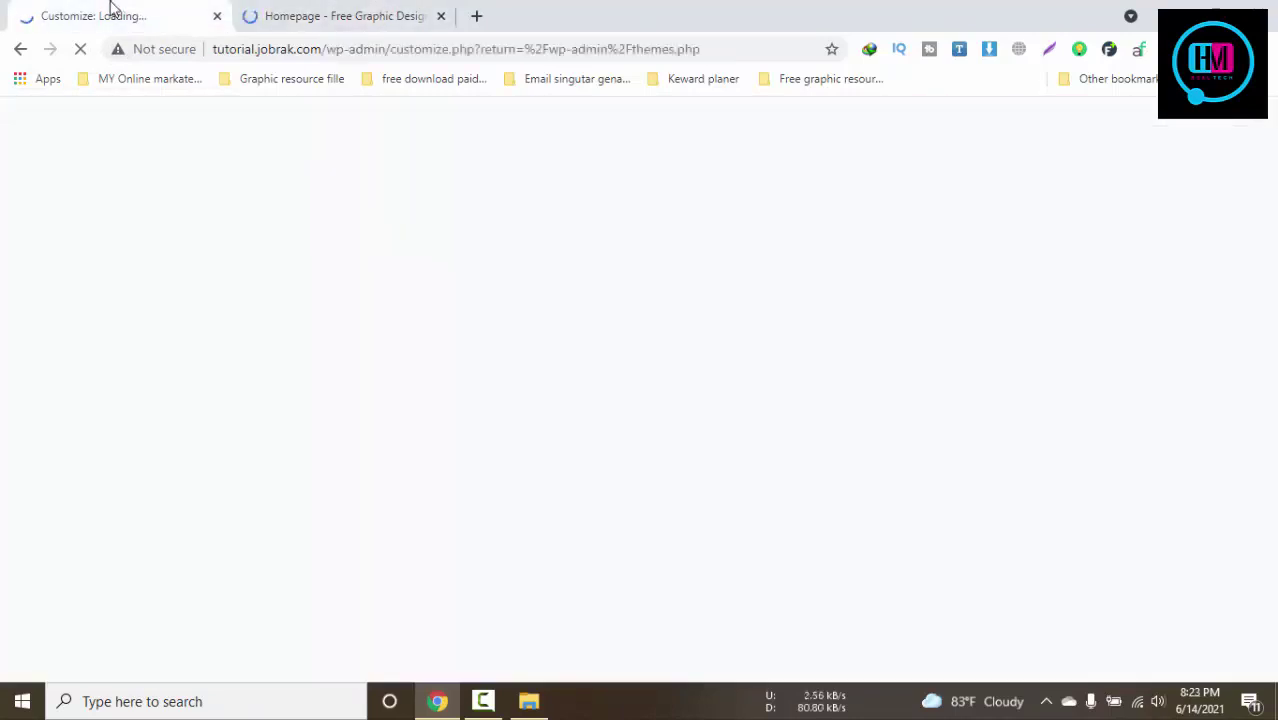
pyautogui.click(280, 14)
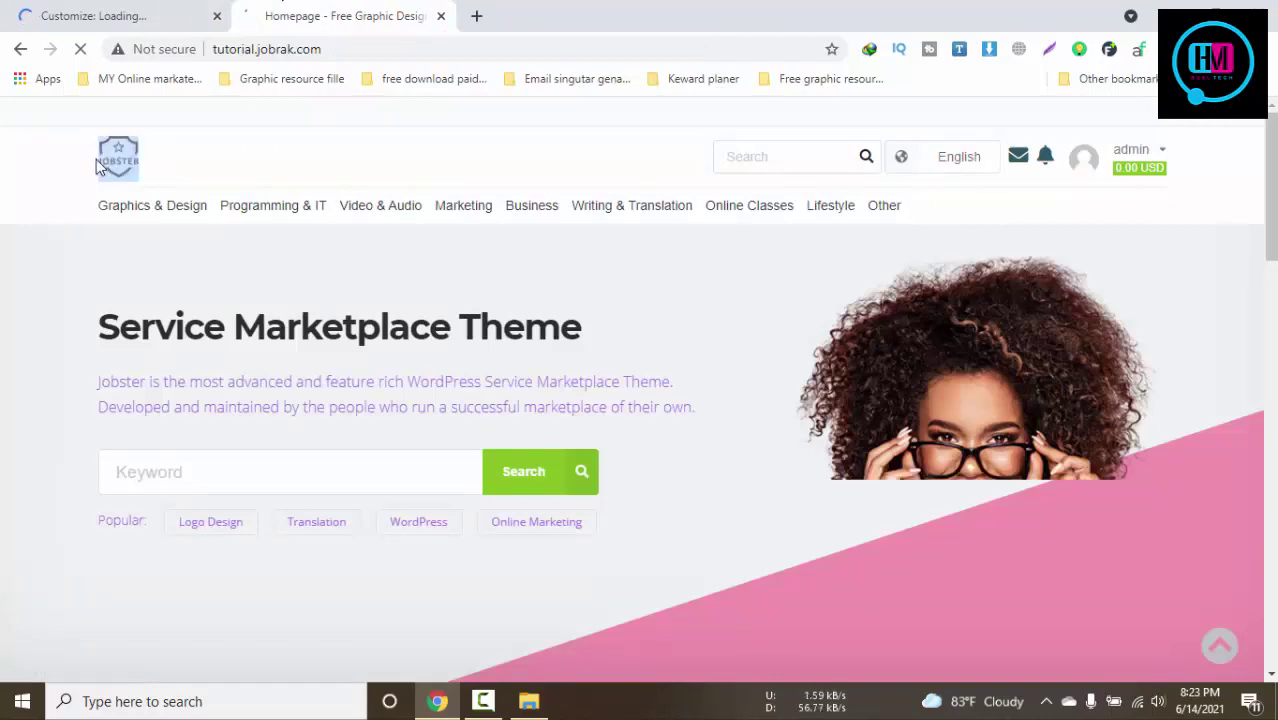
pyautogui.click(117, 8)
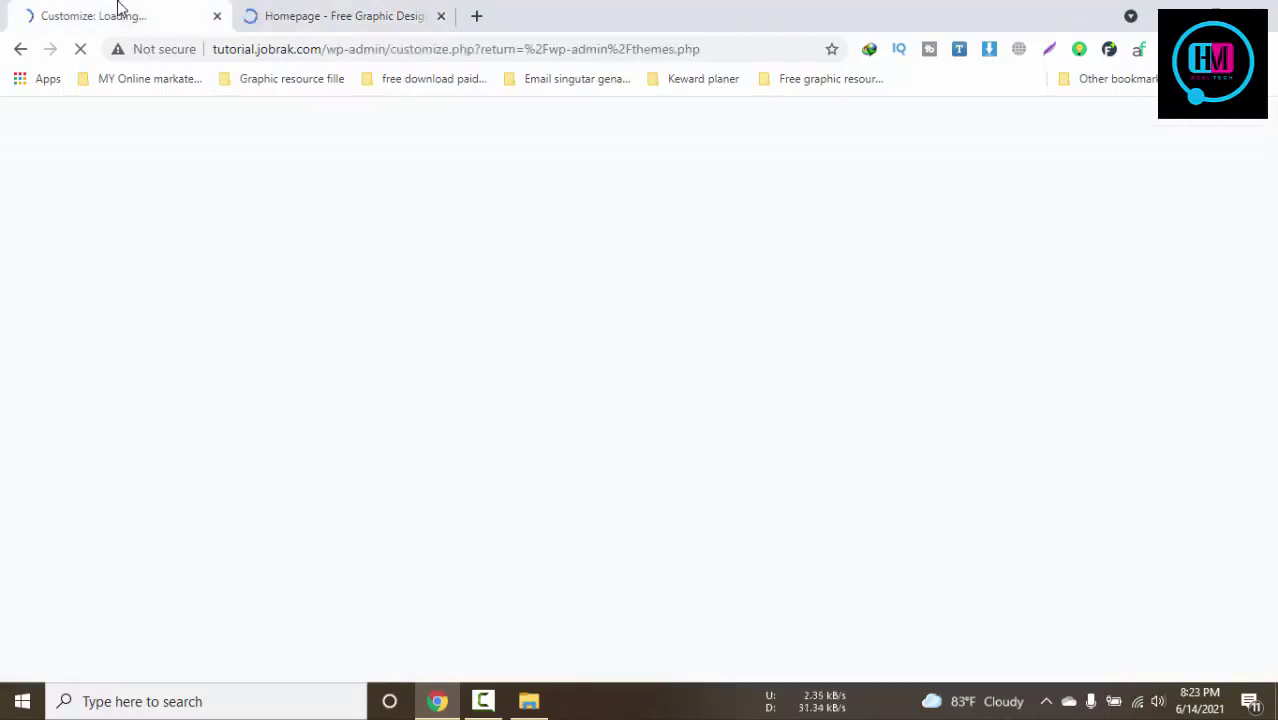
pyautogui.click(357, 10)
pyautogui.click(88, 14)
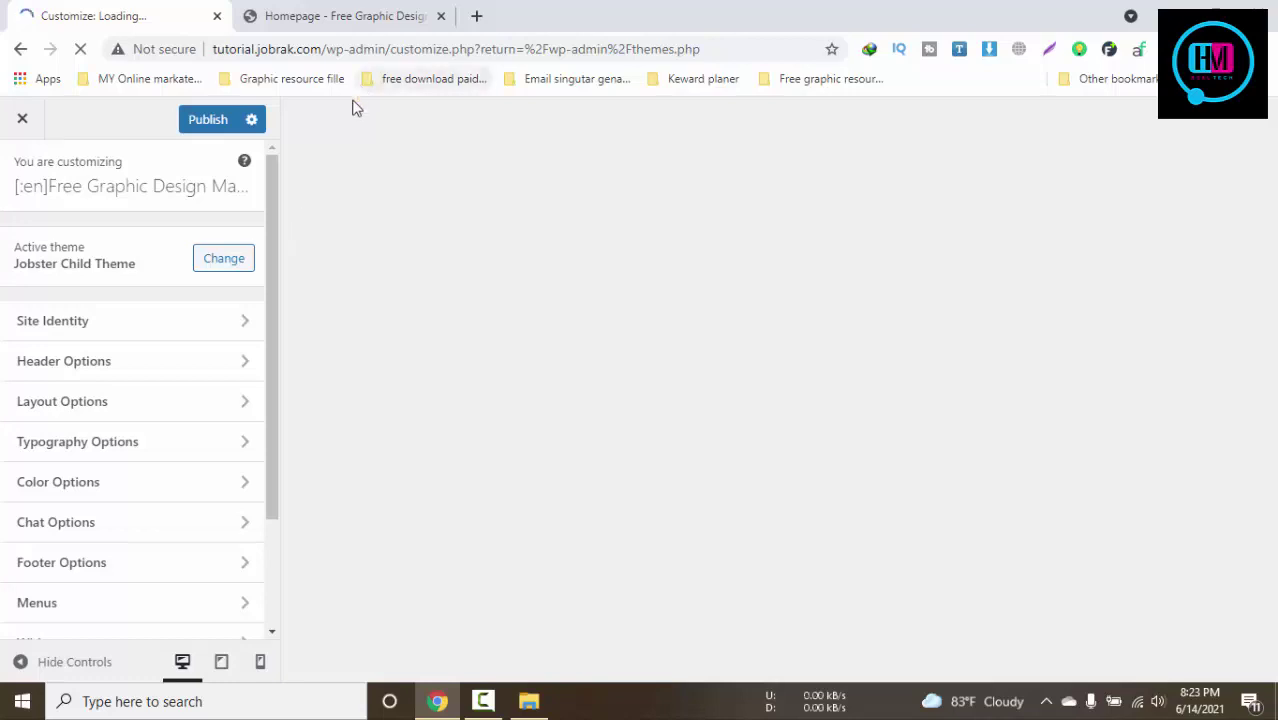
# In Site Identity, start choosing an image for the site icon
pyautogui.click(483, 701)
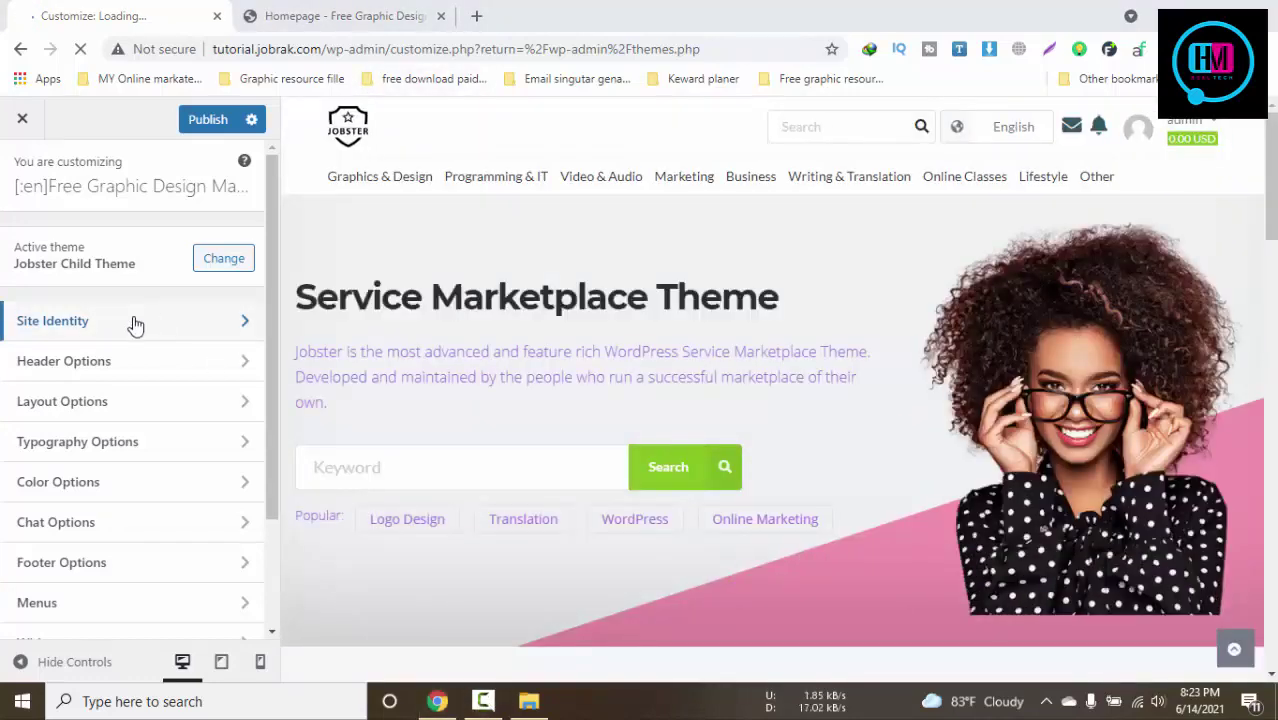
pyautogui.click(136, 322)
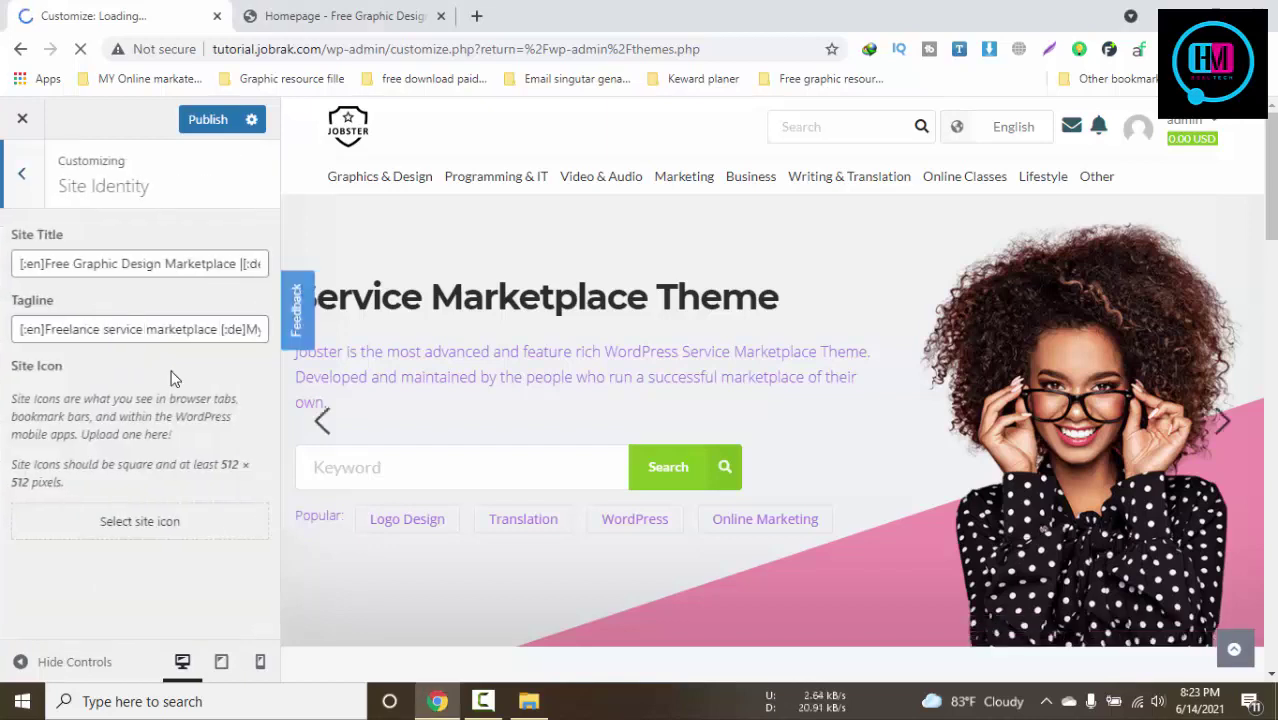
pyautogui.click(157, 523)
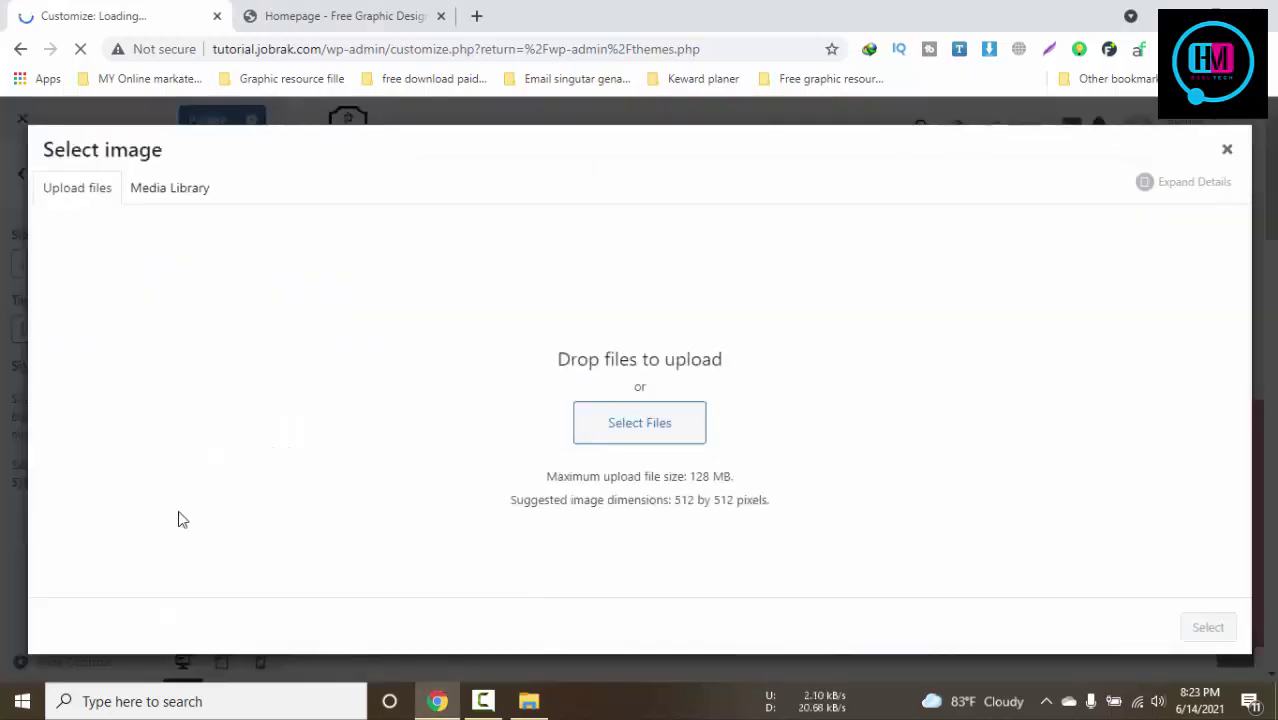
# Upload FAV.png from the Jobrak logo folder to the Media Library for the site icon
pyautogui.click(652, 434)
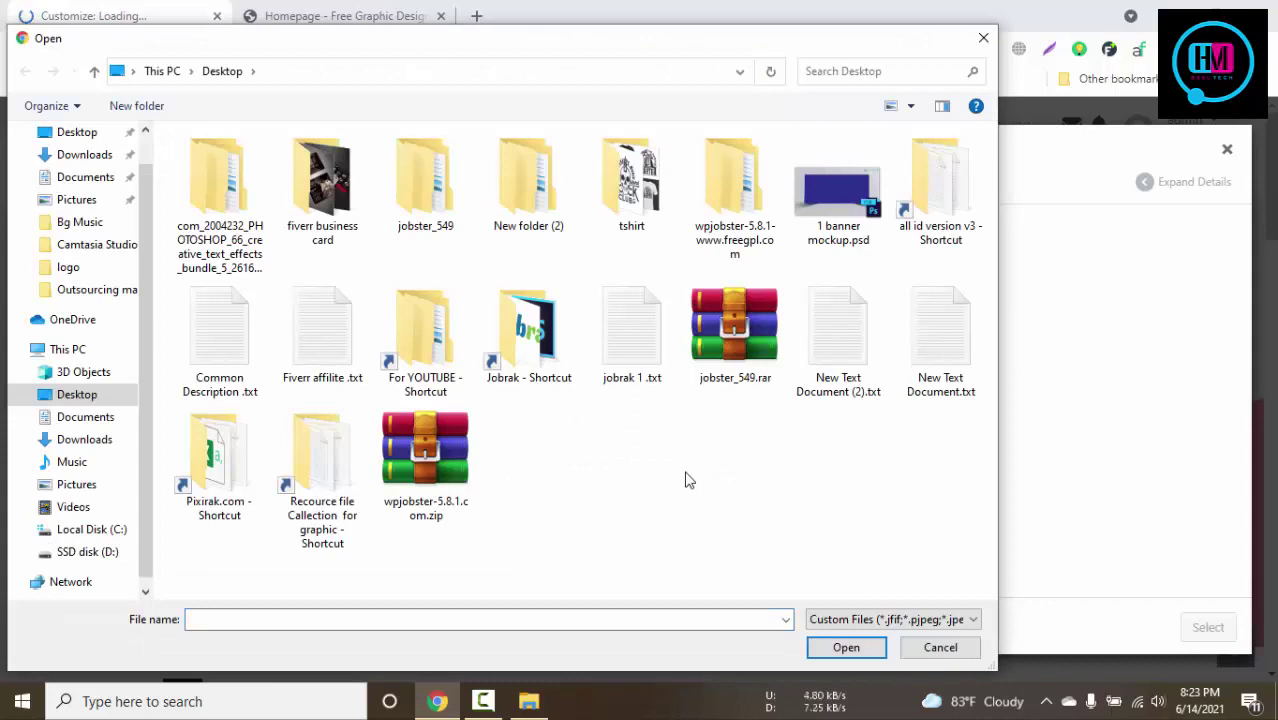
pyautogui.click(527, 370)
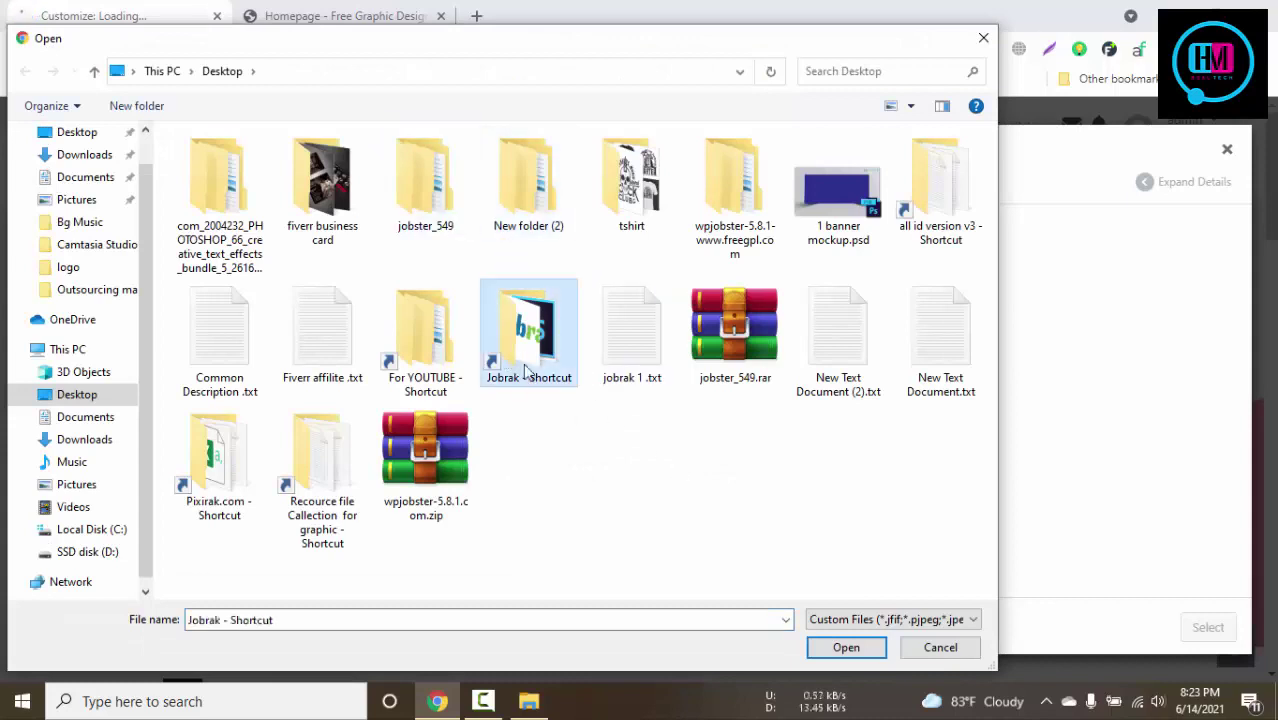
pyautogui.doubleClick(540, 355)
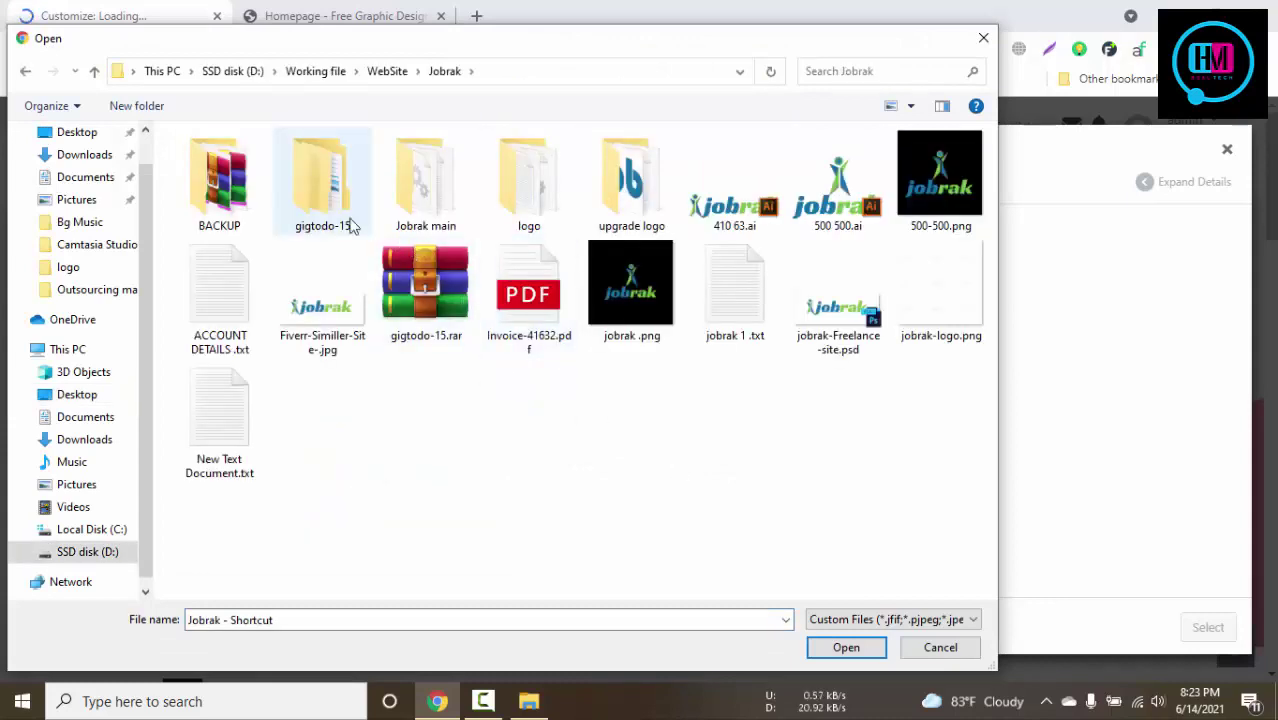
pyautogui.doubleClick(432, 200)
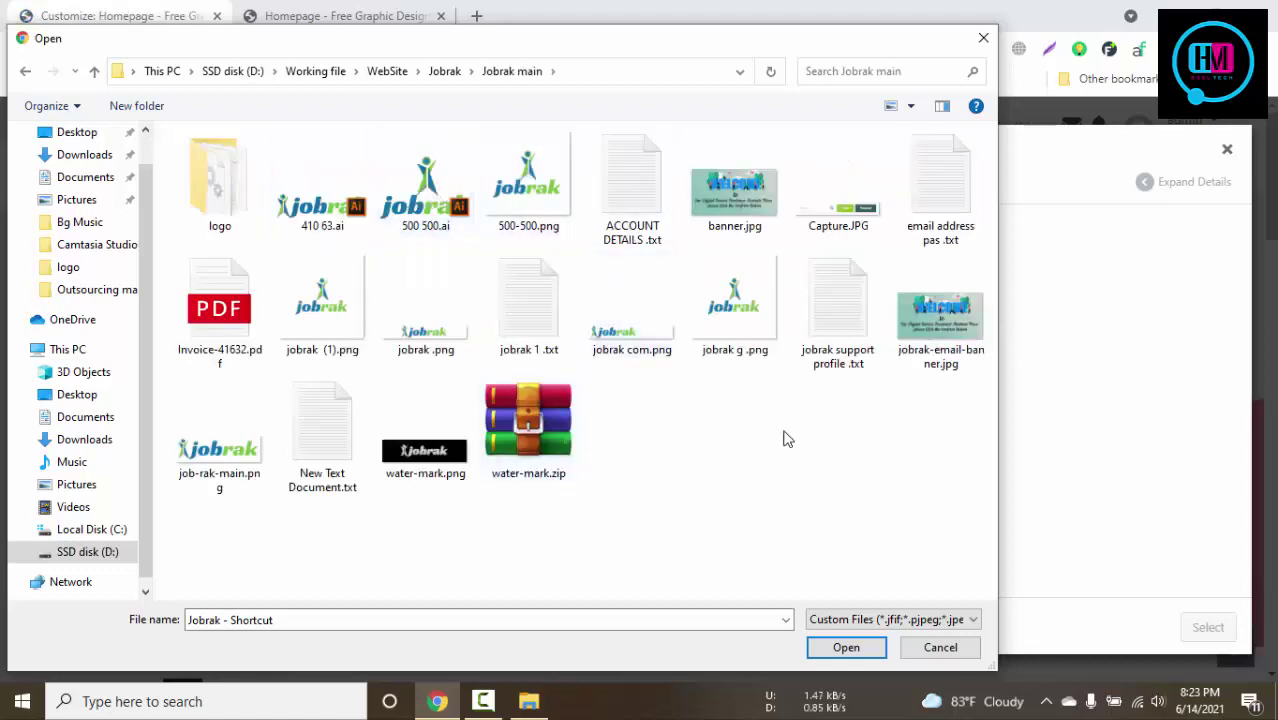
pyautogui.hotkey('alt', 'Left')
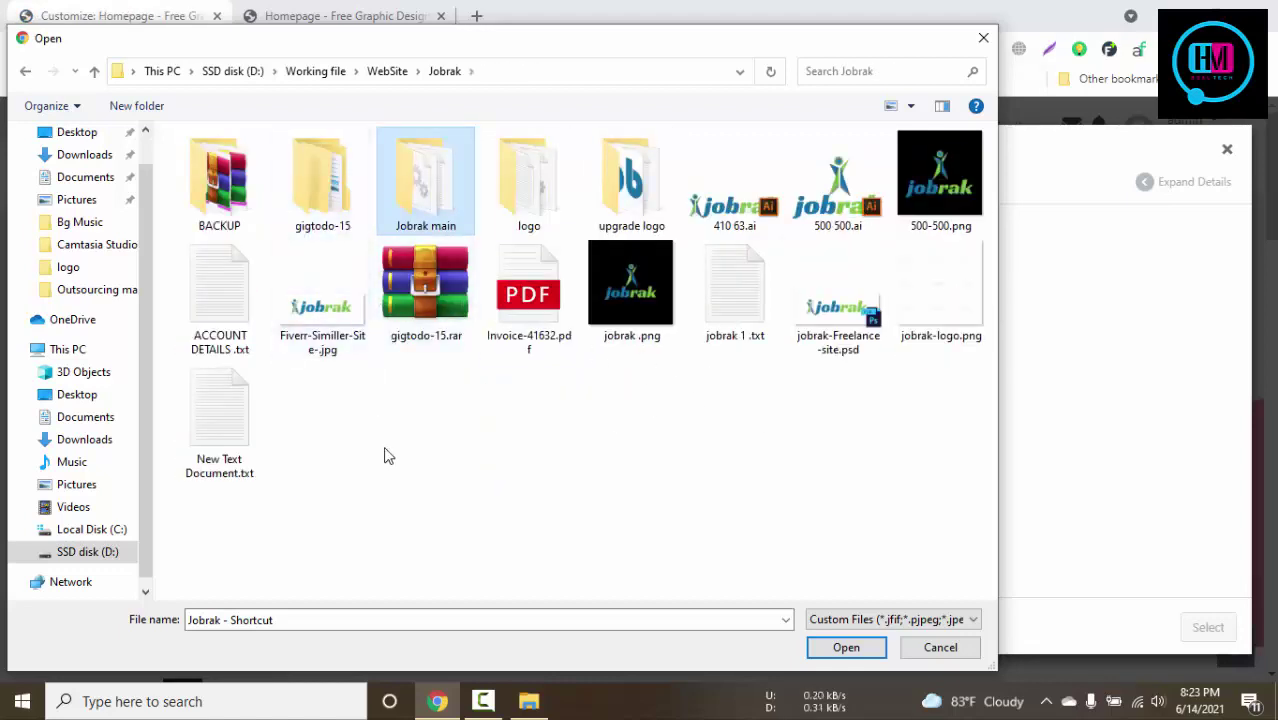
pyautogui.doubleClick(527, 190)
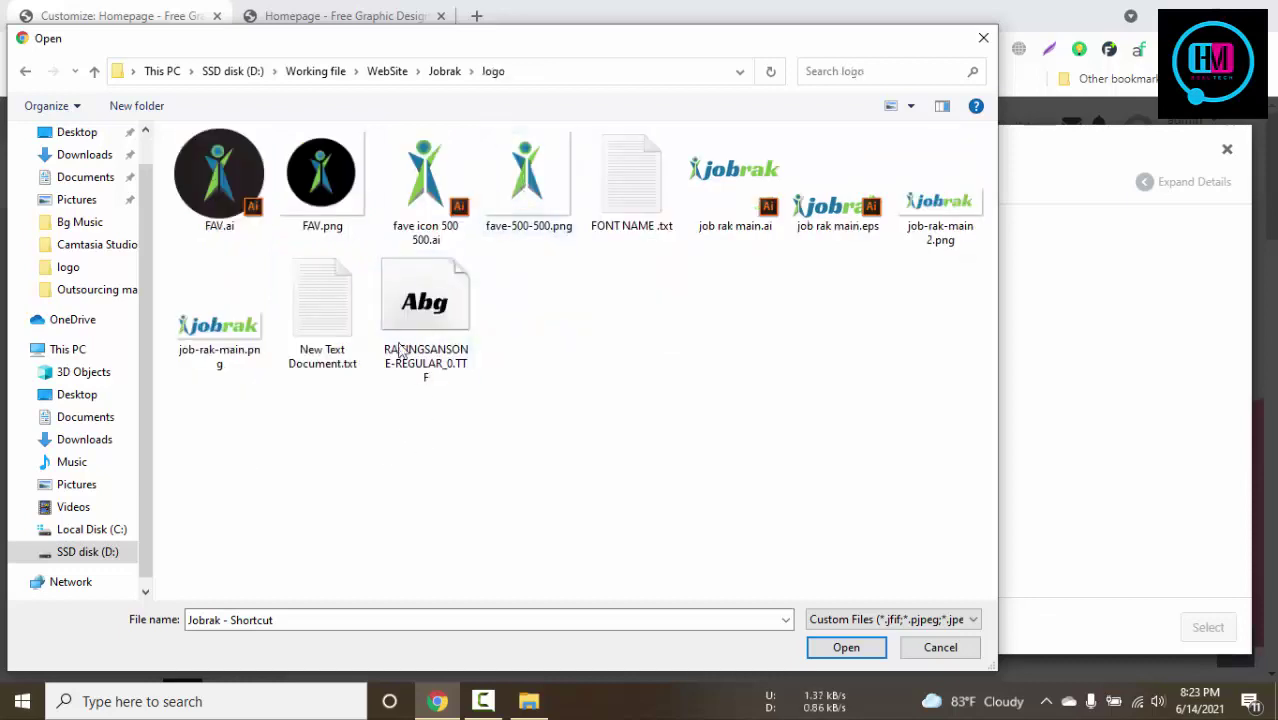
pyautogui.click(321, 178)
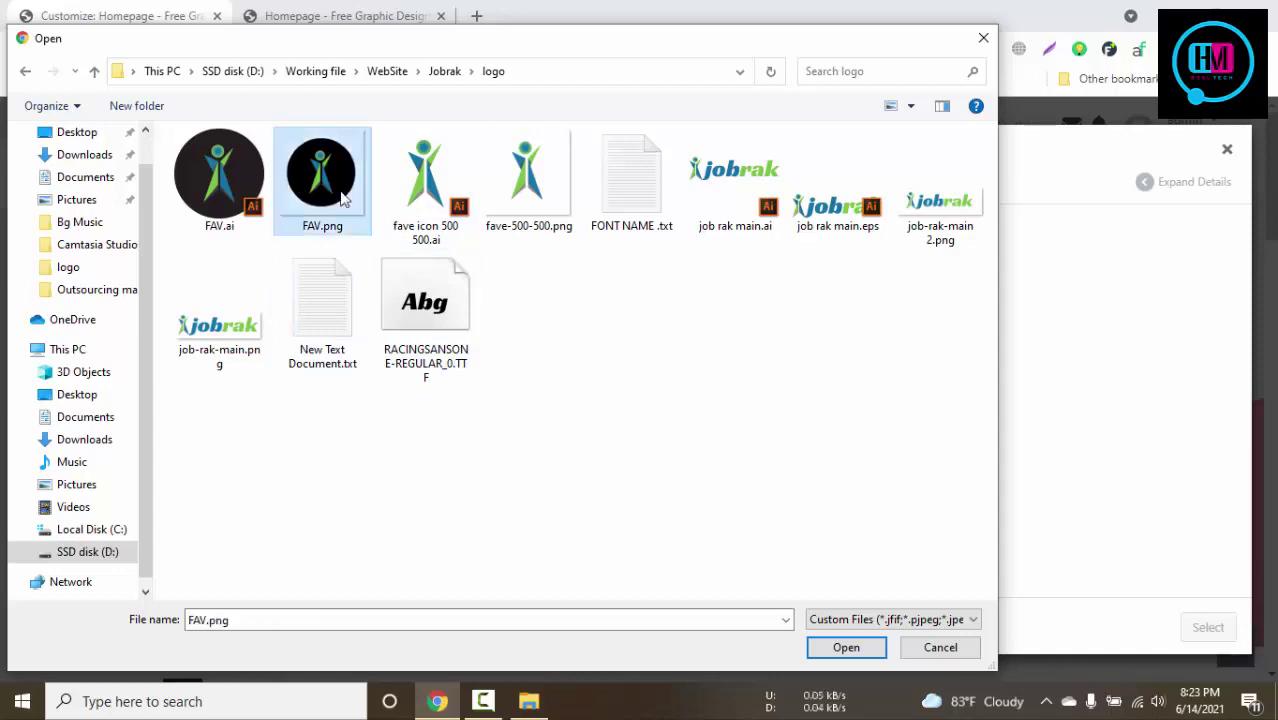
pyautogui.click(846, 647)
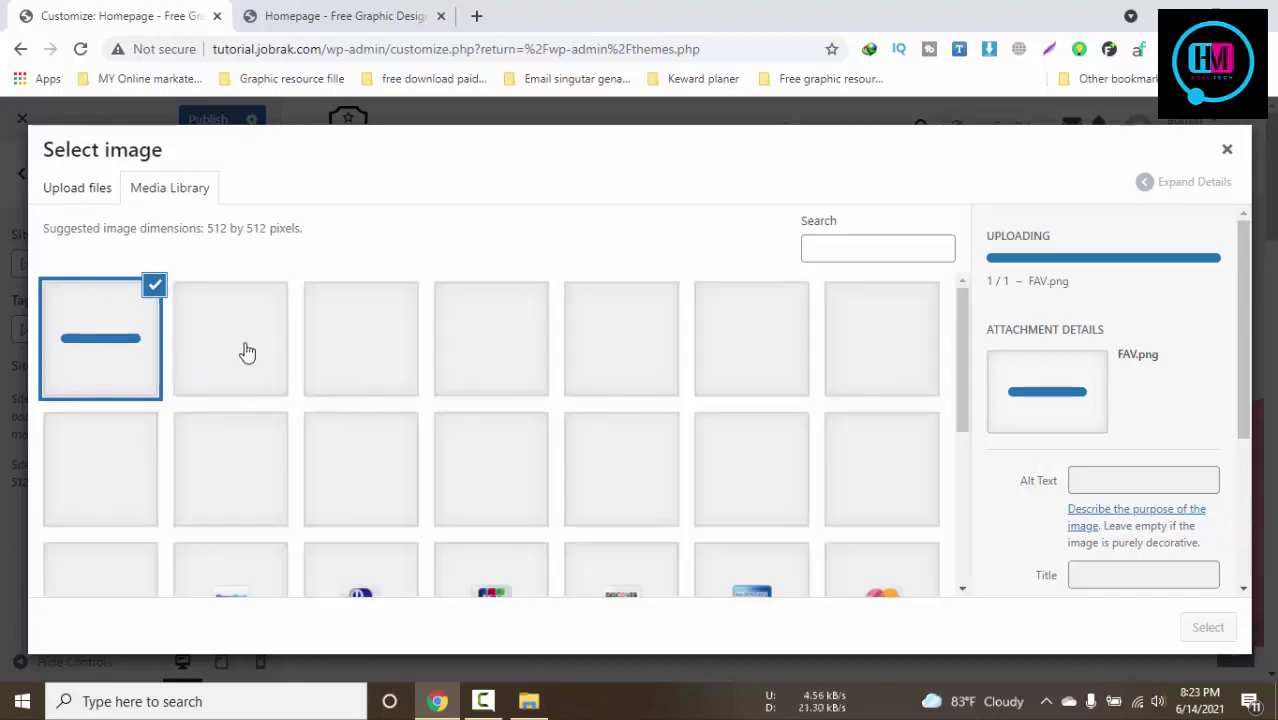
# Crop and publish FAV.png as the site icon, then go to Header Options
pyautogui.scroll(-4, 479, 380)
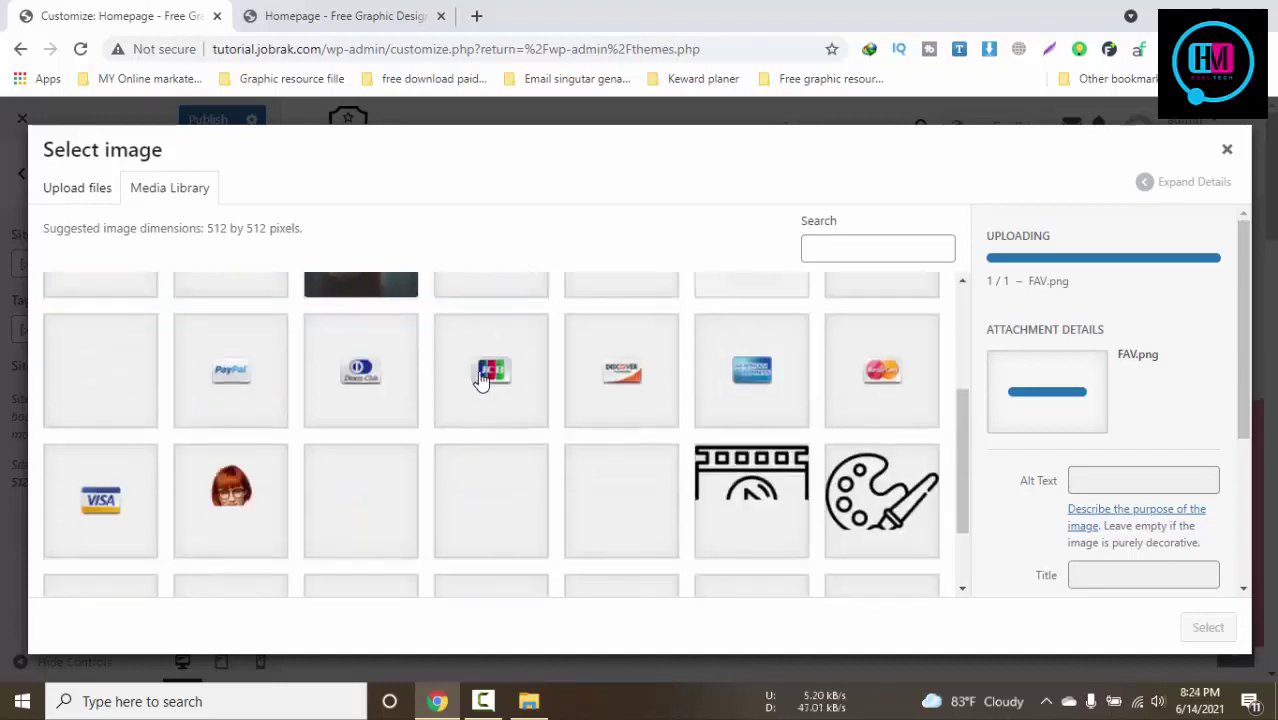
pyautogui.scroll(4, 479, 380)
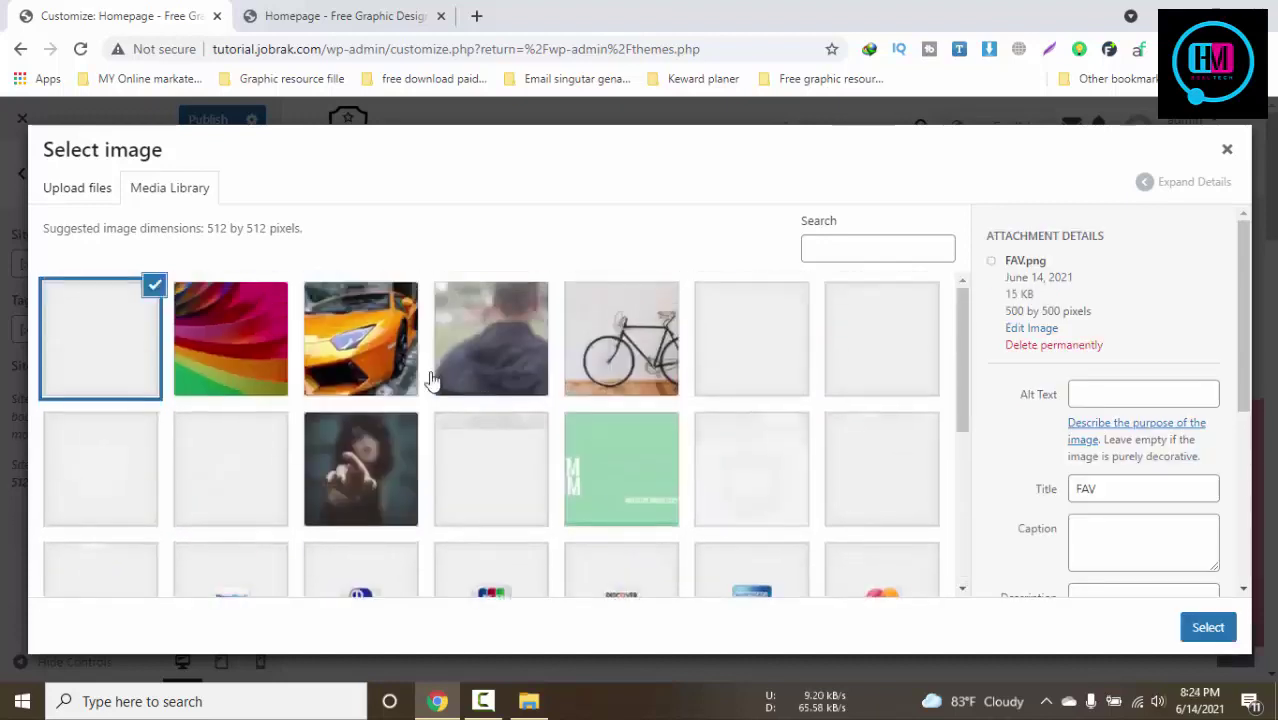
pyautogui.click(242, 348)
pyautogui.click(105, 348)
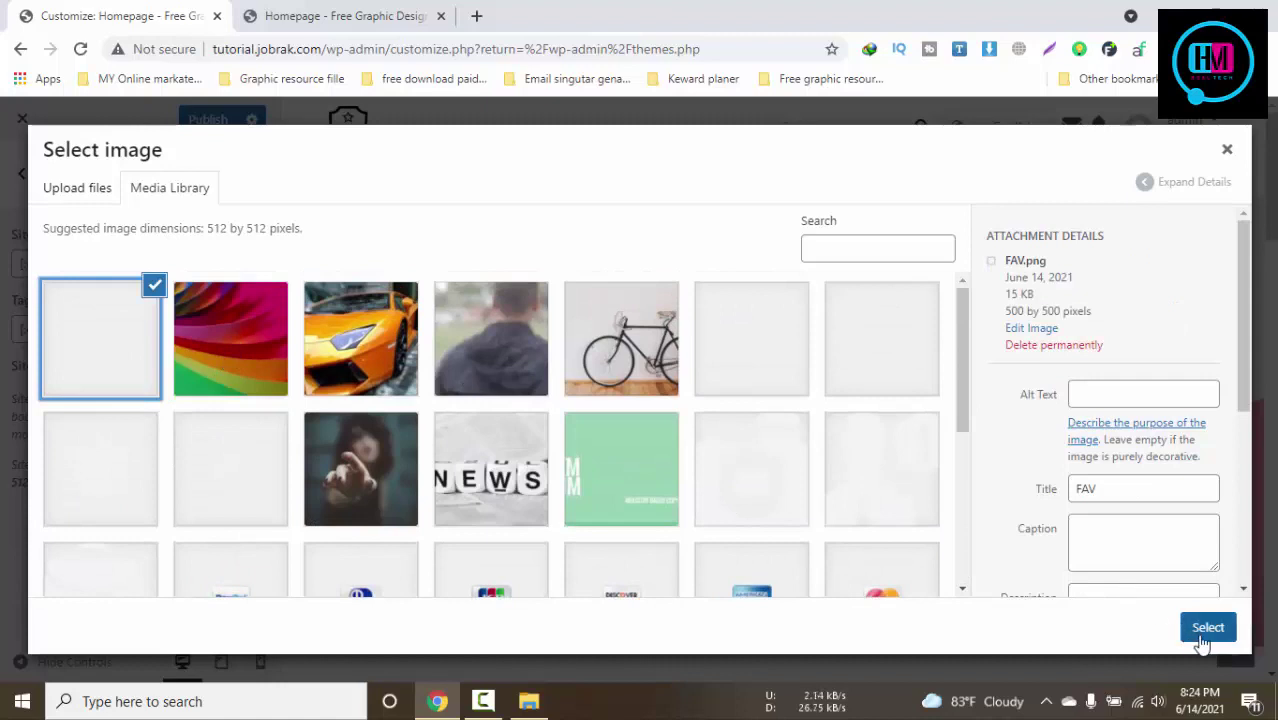
pyautogui.click(1205, 637)
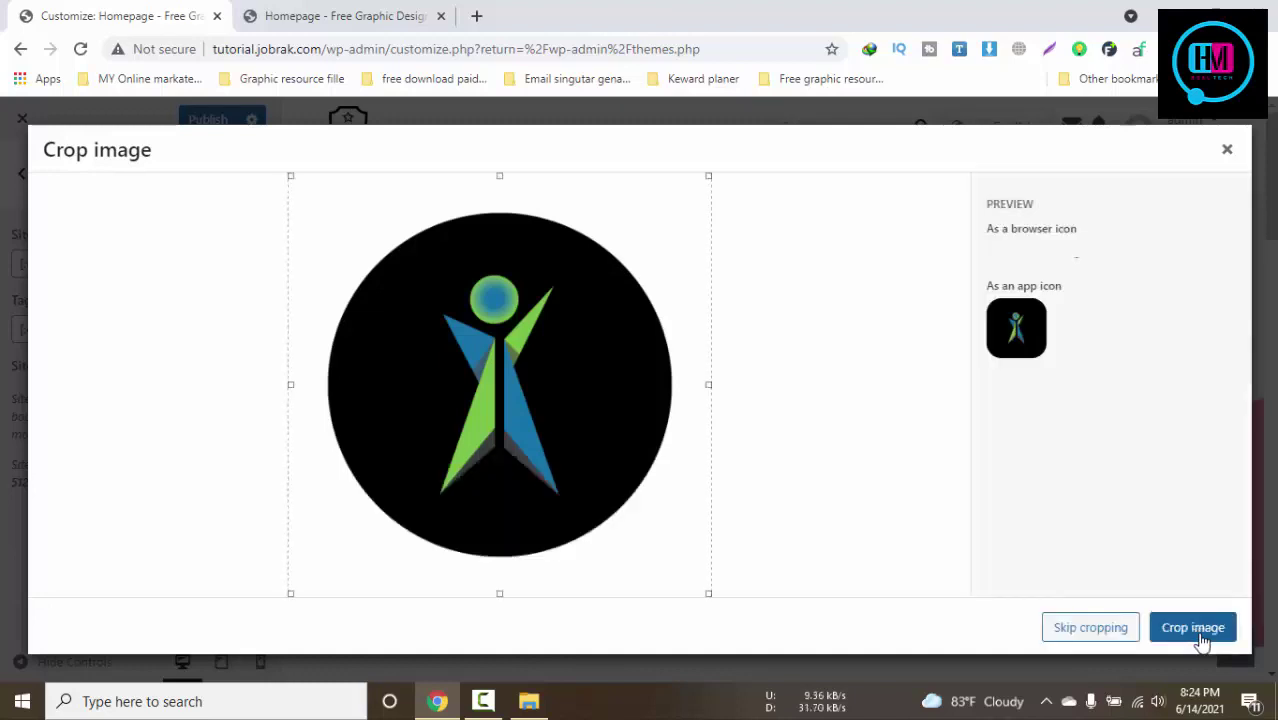
pyautogui.click(1201, 639)
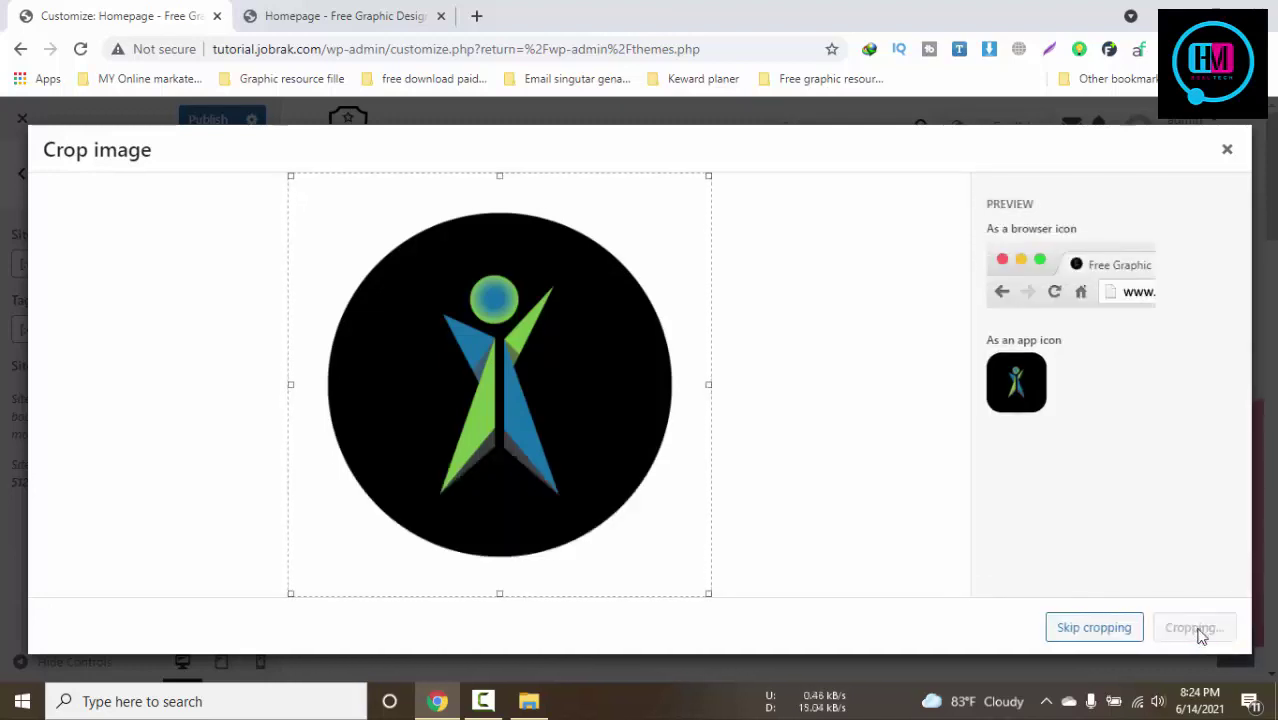
pyautogui.scroll(-3, 397, 560)
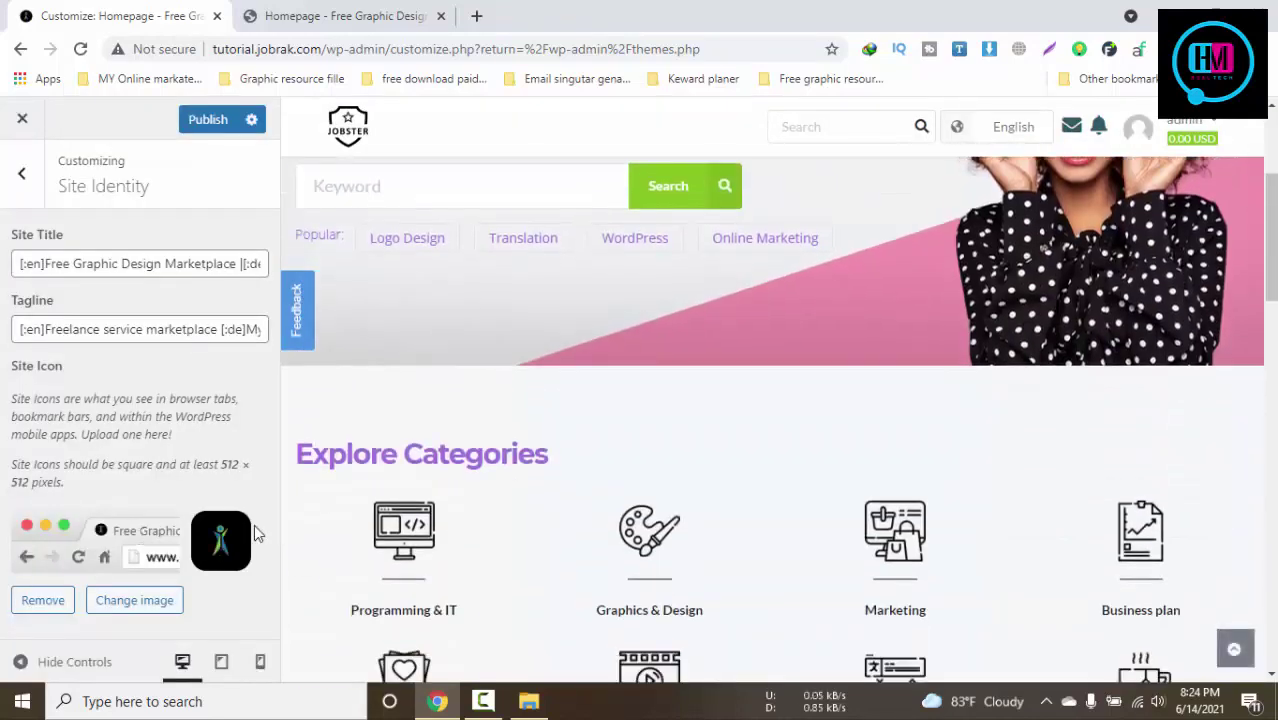
pyautogui.click(208, 120)
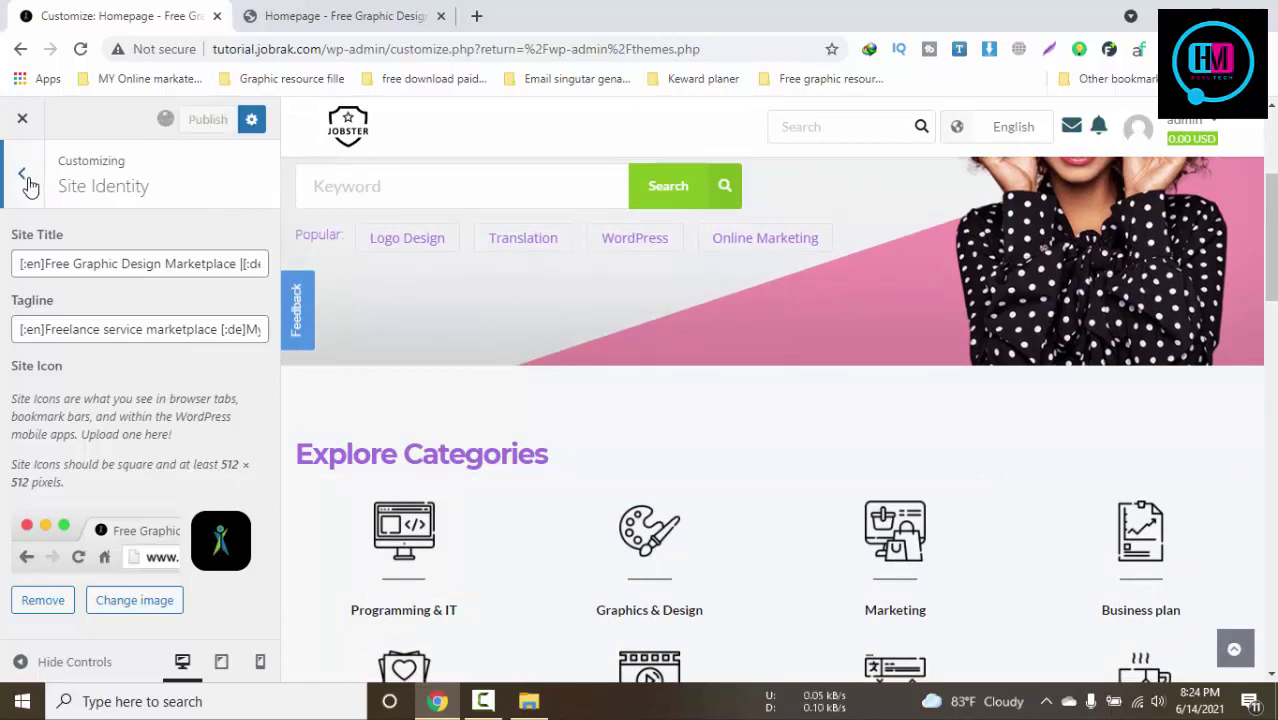
pyautogui.click(28, 186)
pyautogui.click(145, 360)
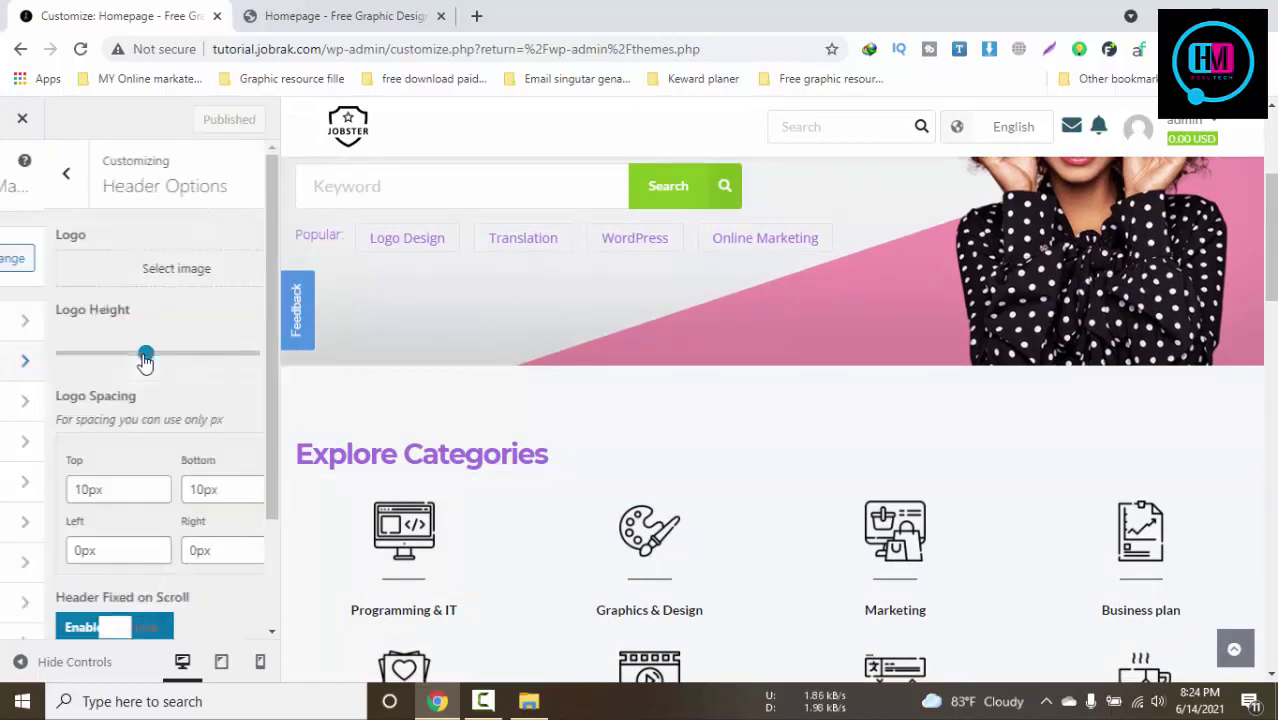
# Upload job-rak-main.png and set the Jobrak wordmark as the header logo
pyautogui.click(168, 270)
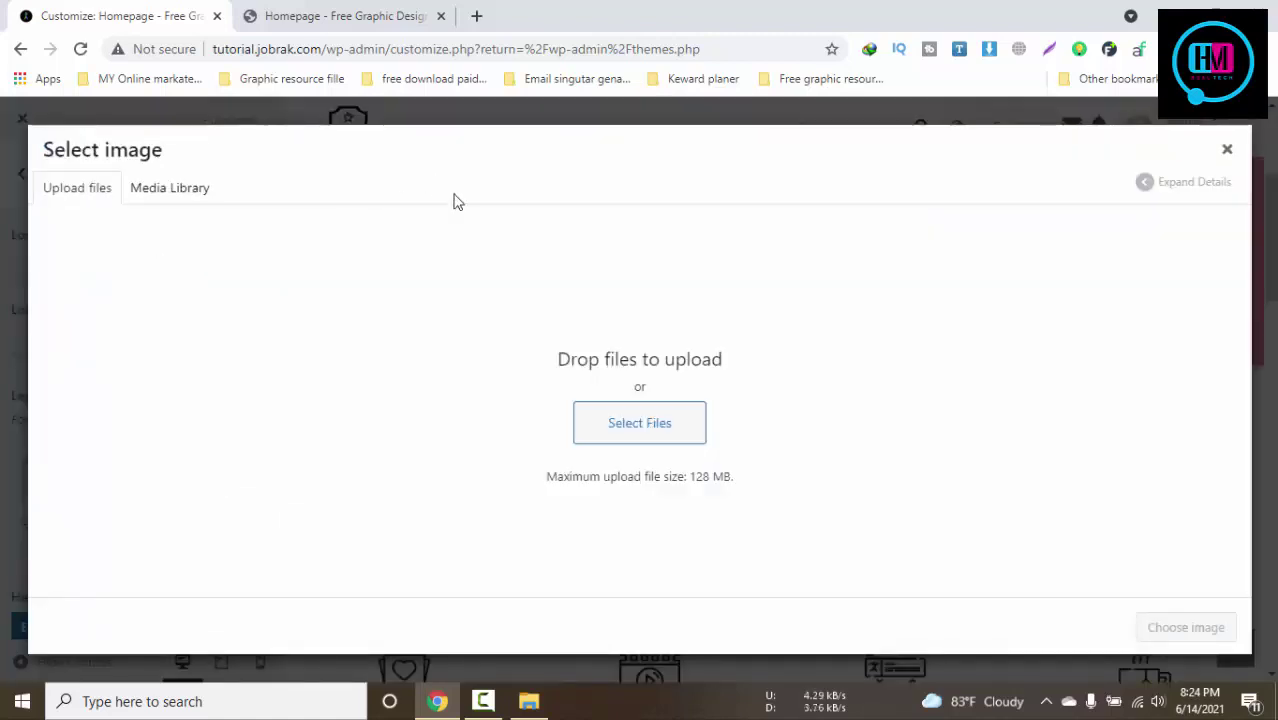
pyautogui.click(641, 435)
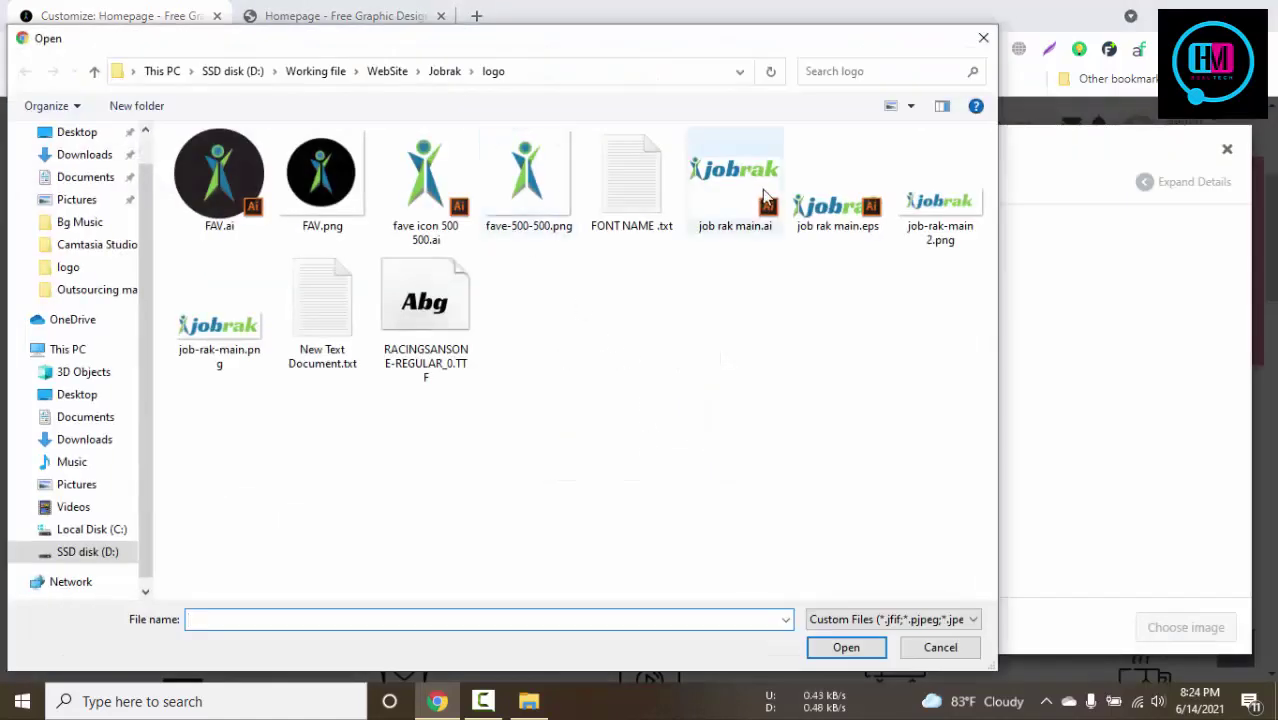
pyautogui.click(938, 205)
pyautogui.click(220, 318)
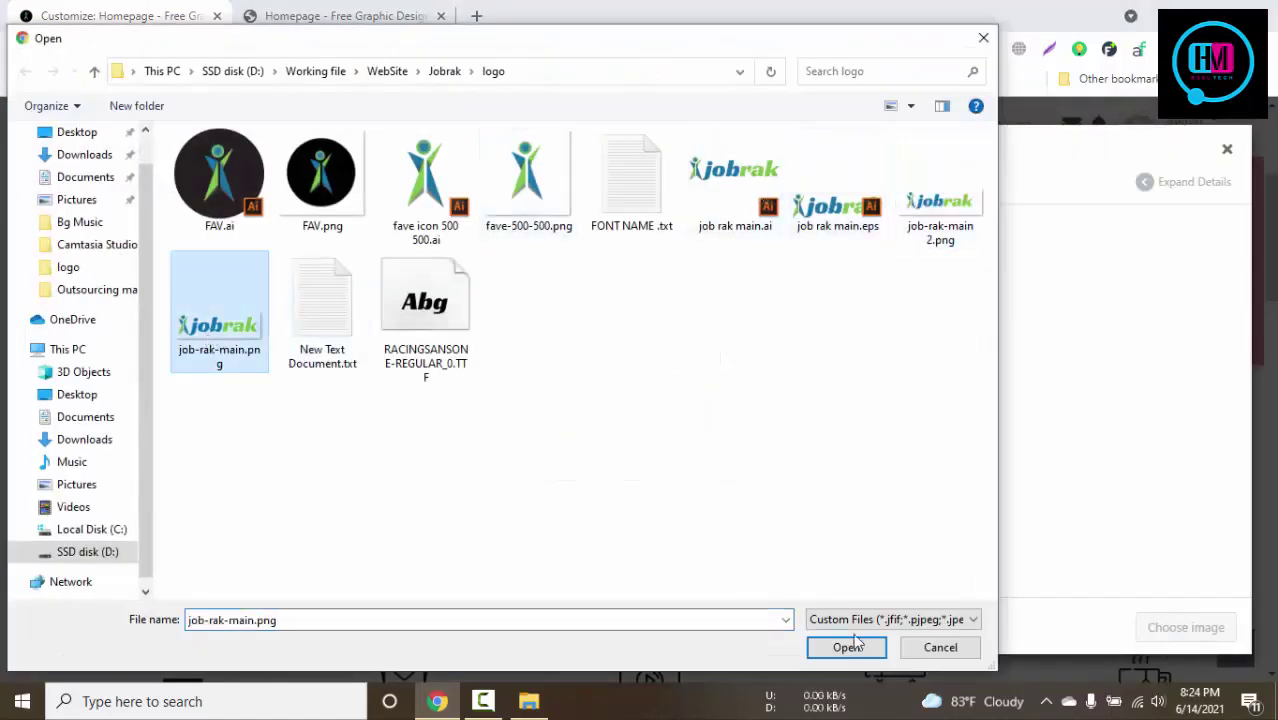
pyautogui.click(850, 647)
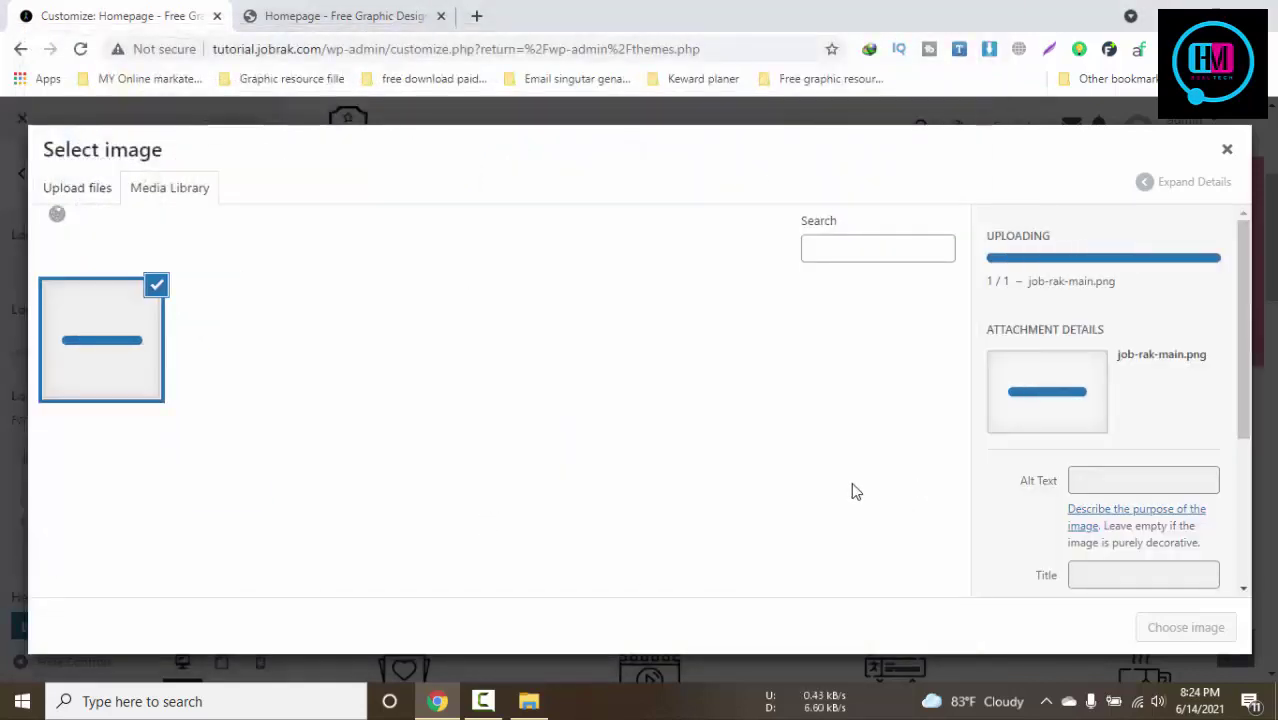
pyautogui.click(1187, 628)
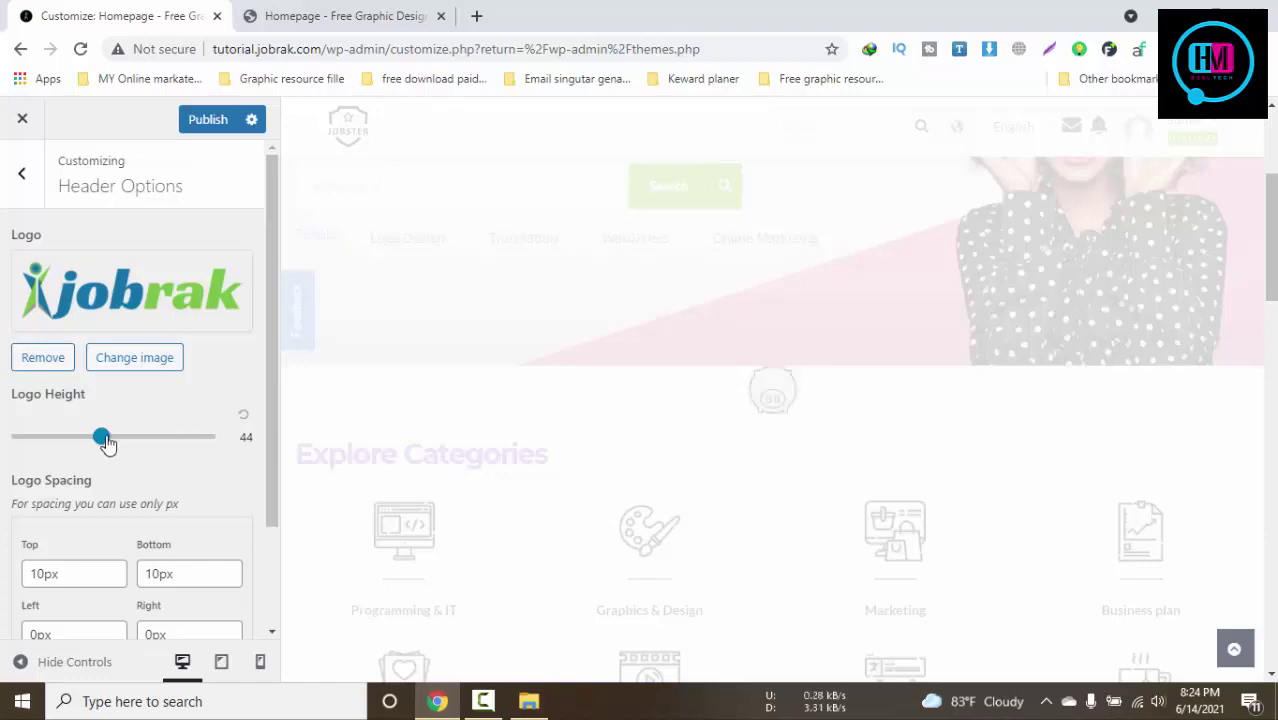
# Set the logo height to 45 and publish the header changes
pyautogui.moveTo(102, 437); pyautogui.dragTo(79, 437)
pyautogui.scroll(-1, 286, 445)
pyautogui.scroll(-4, 286, 445)
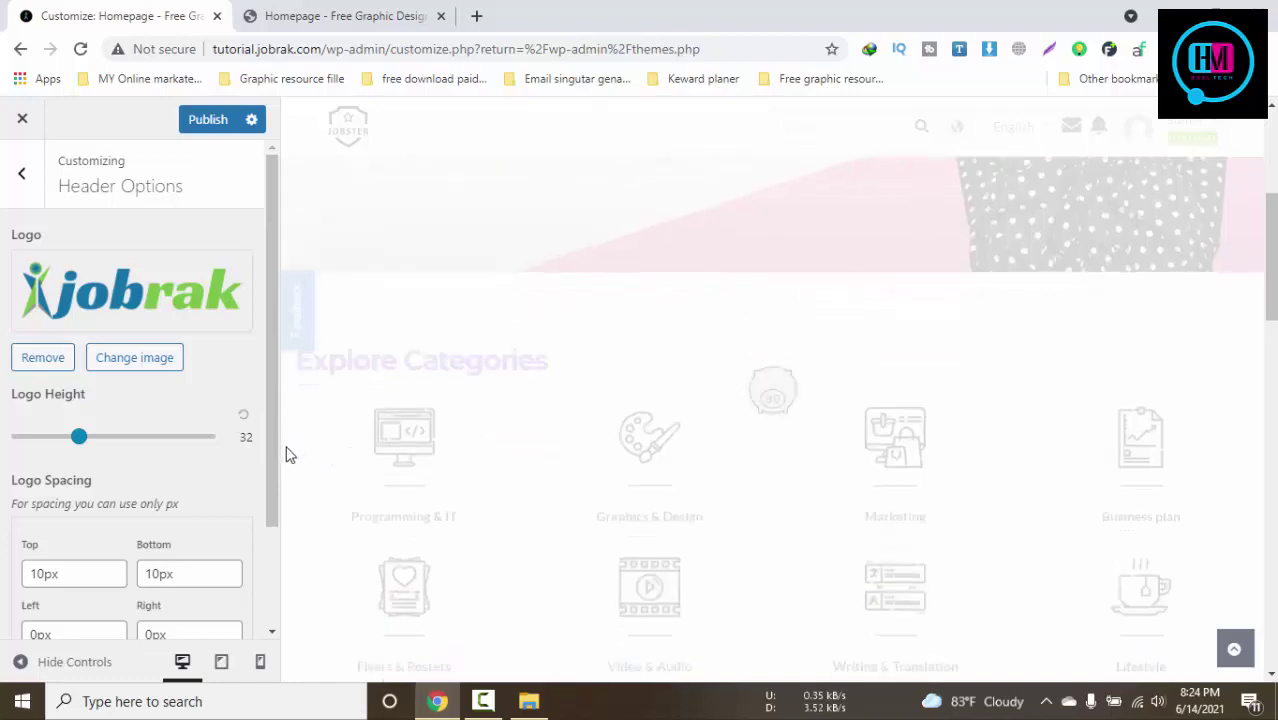
pyautogui.scroll(-2, 200, 500)
pyautogui.scroll(3, 225, 496)
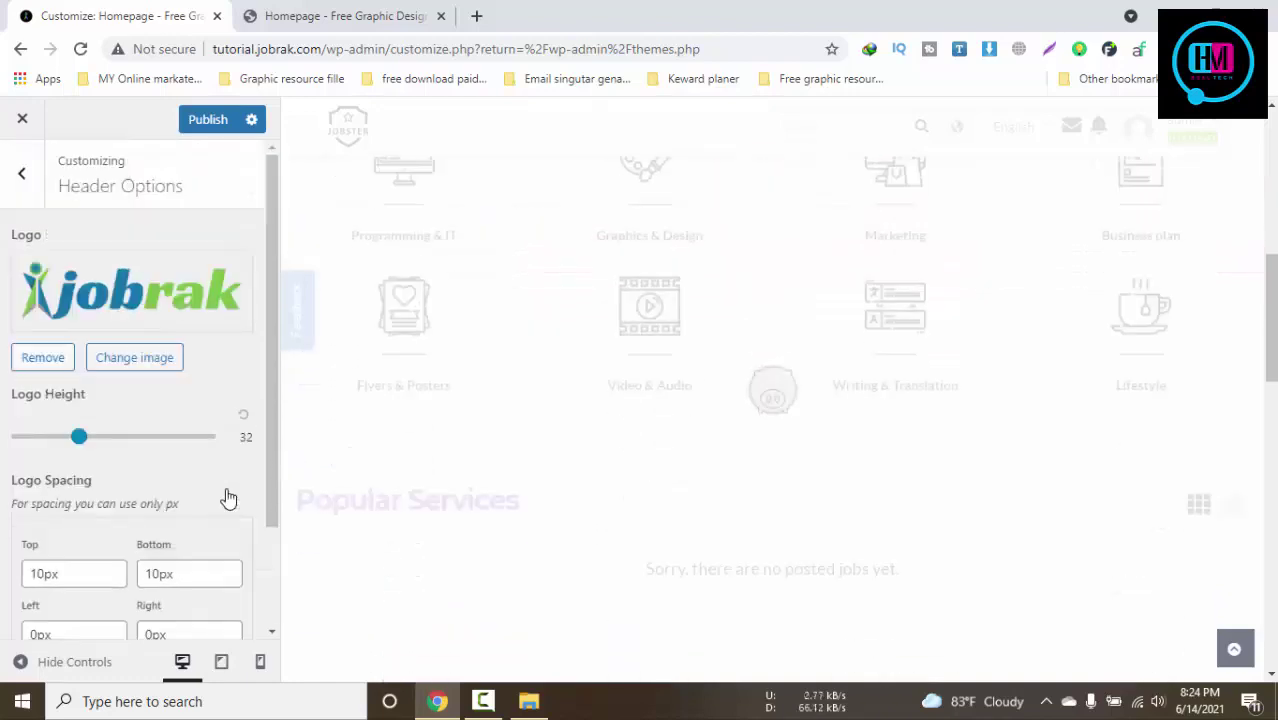
pyautogui.scroll(-3, 228, 490)
pyautogui.scroll(7, 787, 499)
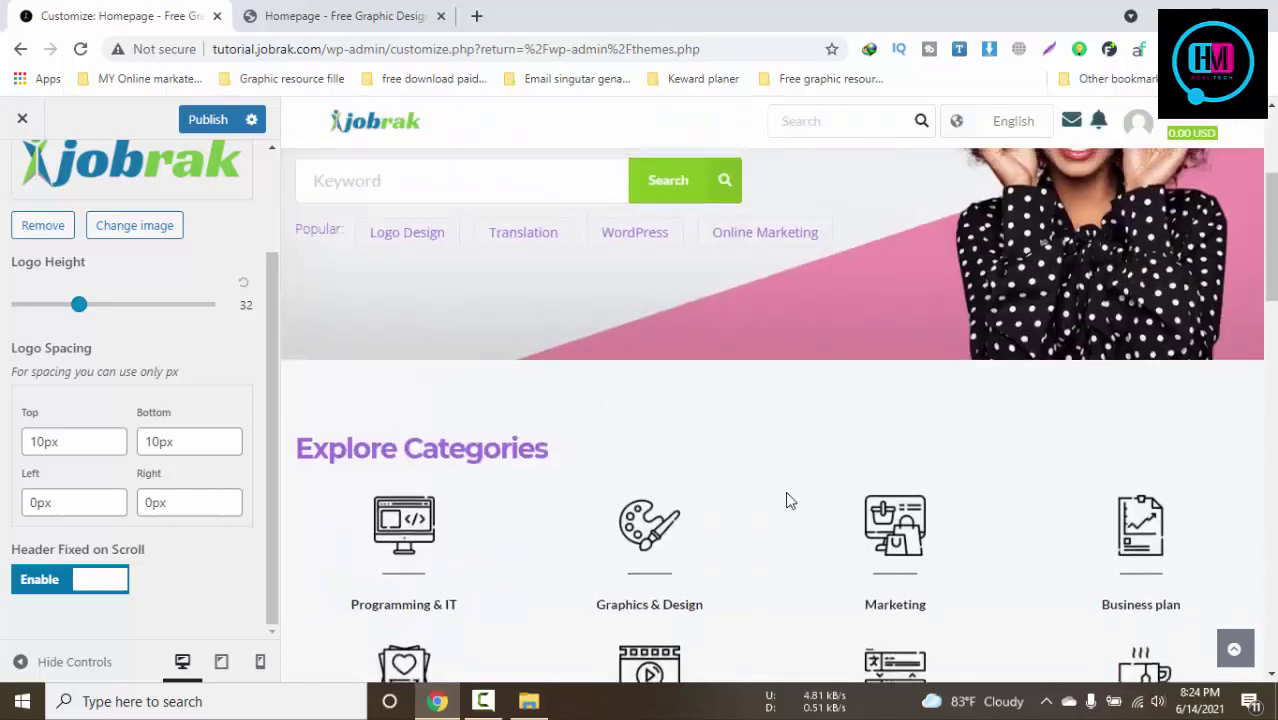
pyautogui.moveTo(82, 310); pyautogui.dragTo(105, 311)
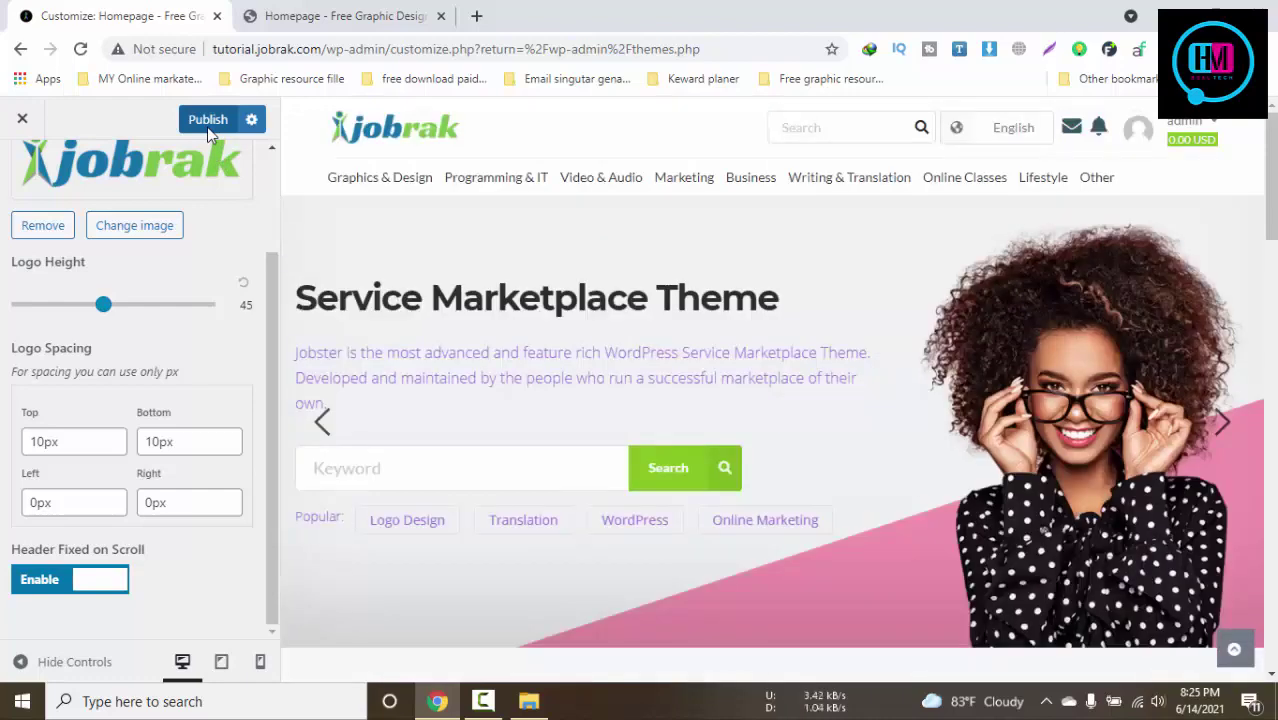
pyautogui.click(207, 127)
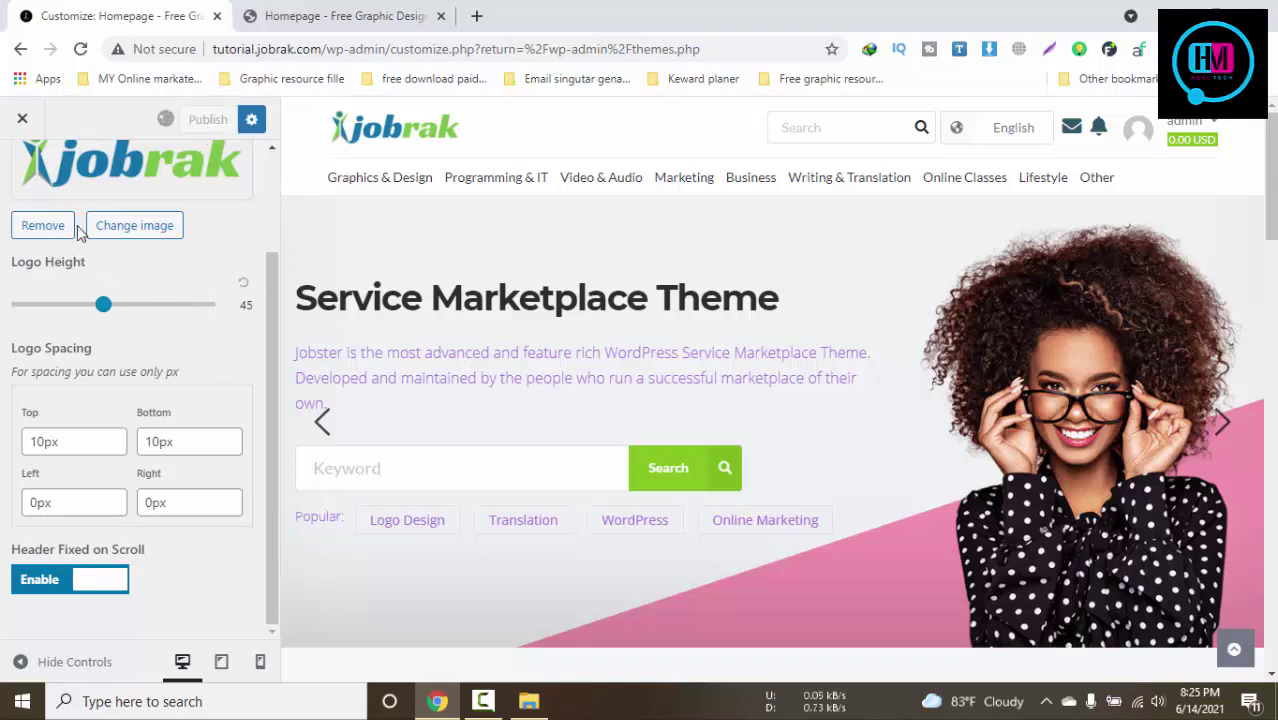
# Return to the main Customizer sections and open Layout Options
pyautogui.scroll(2, 83, 225)
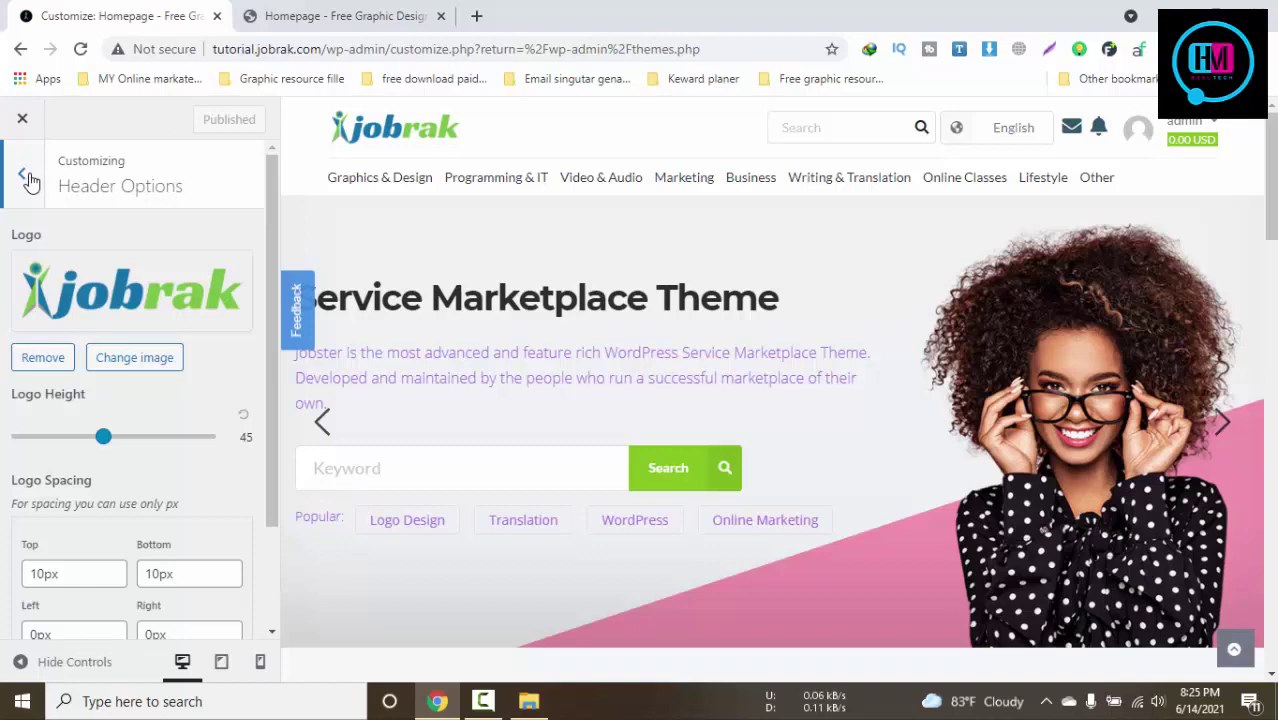
pyautogui.click(29, 178)
pyautogui.scroll(-1, 177, 391)
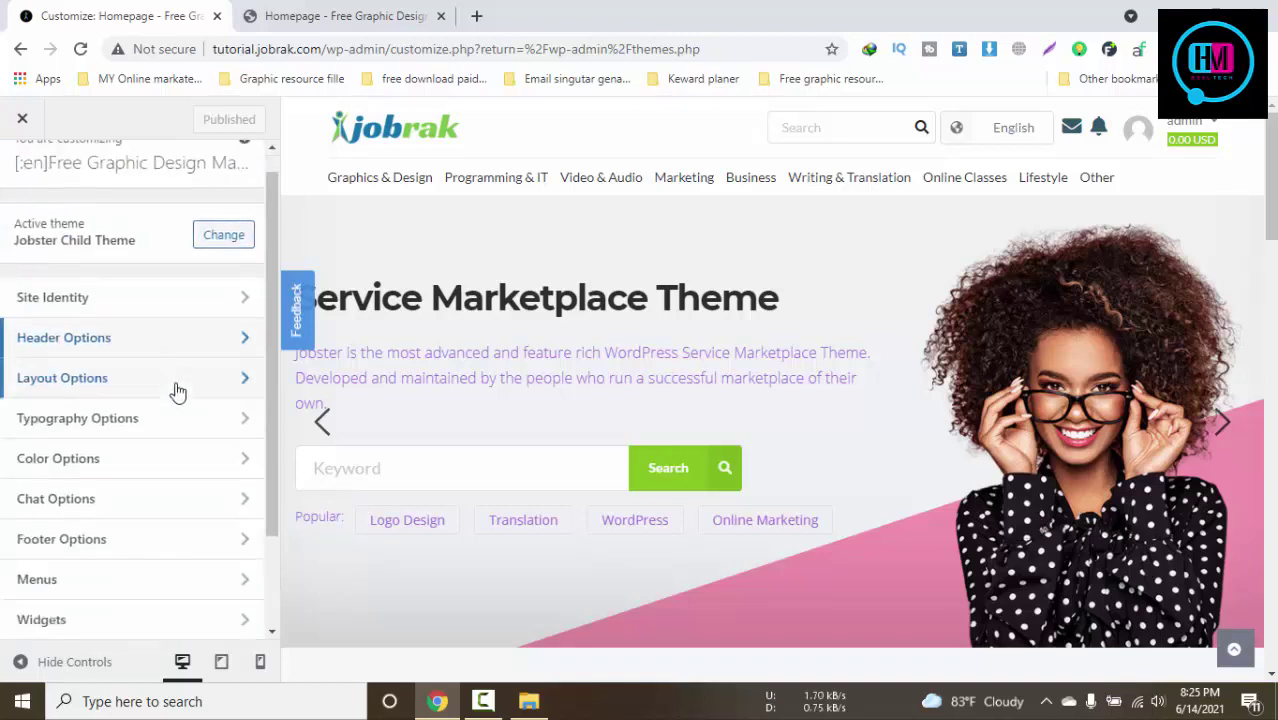
pyautogui.scroll(-1, 177, 391)
pyautogui.click(128, 268)
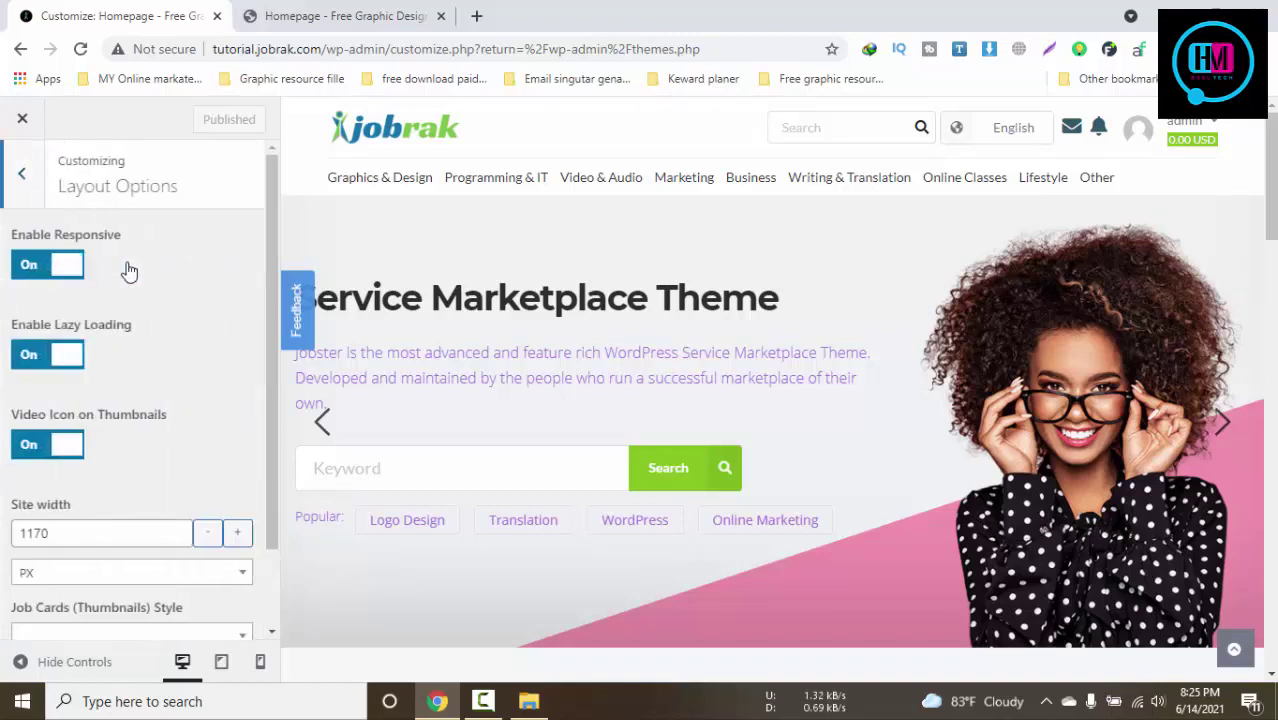
pyautogui.scroll(-2, 205, 293)
pyautogui.scroll(2, 205, 293)
pyautogui.click(24, 180)
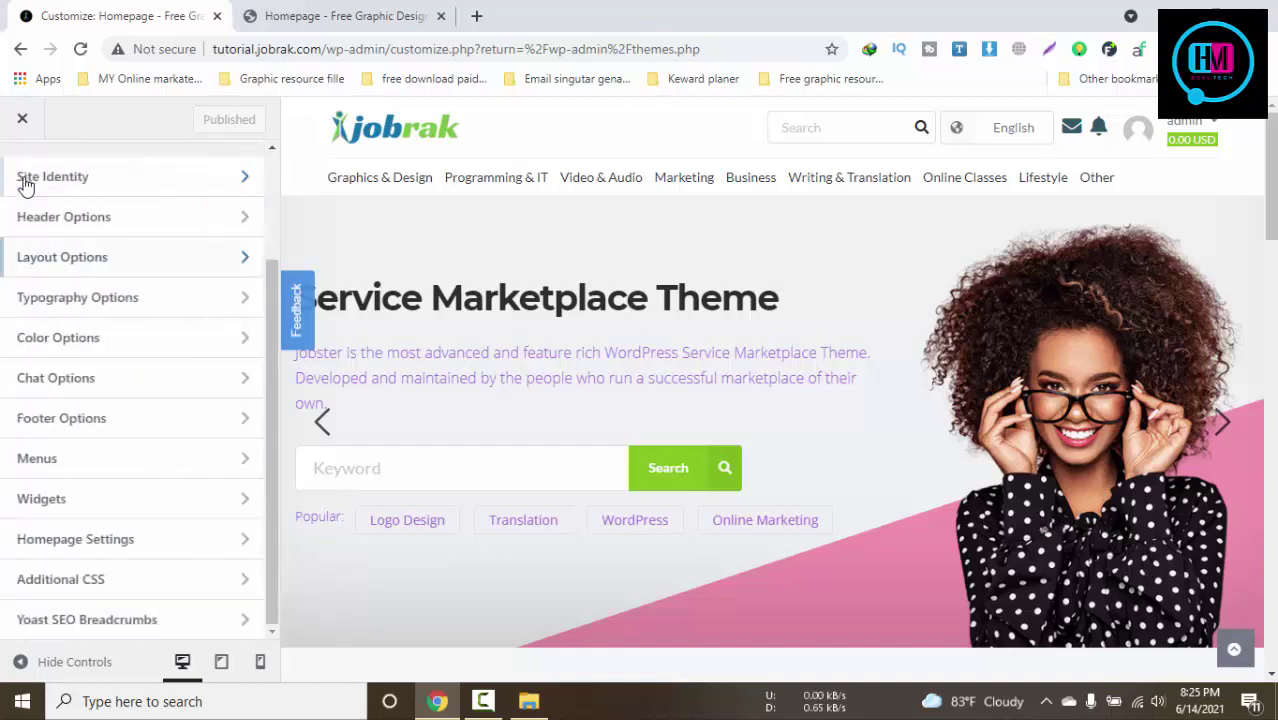
pyautogui.click(140, 422)
pyautogui.scroll(-1, 210, 400)
pyautogui.scroll(-2, 210, 400)
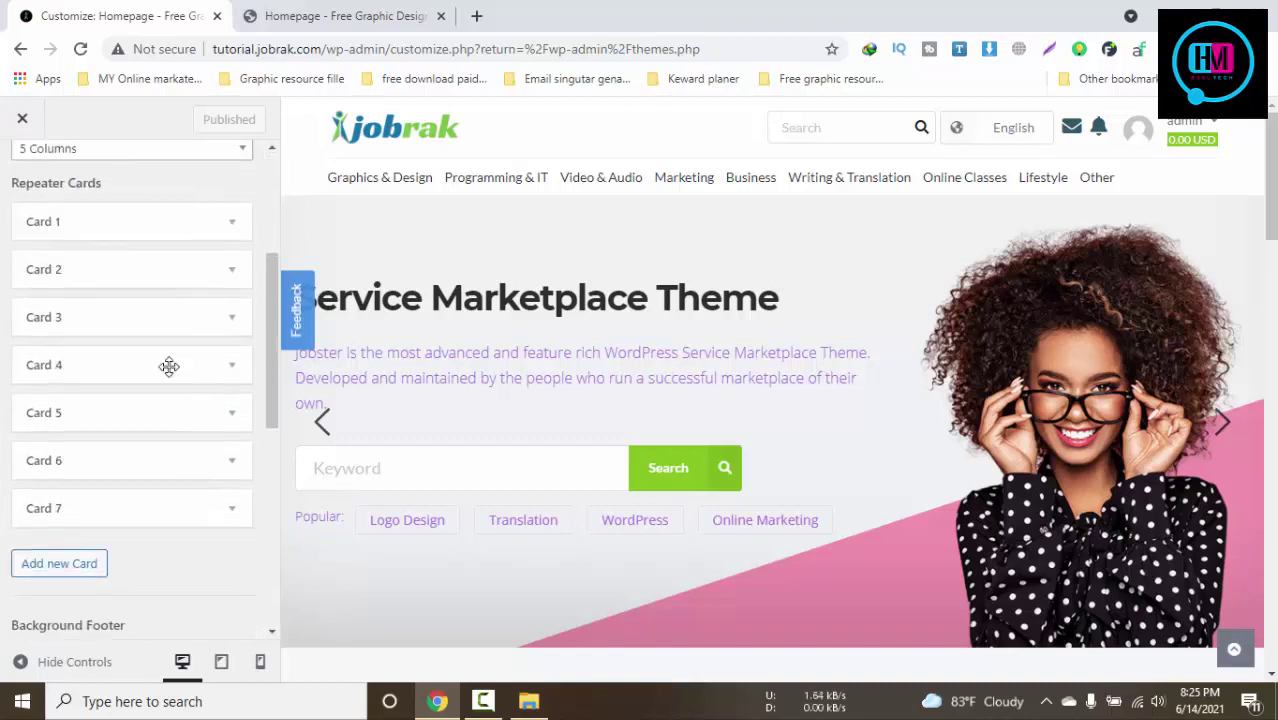
pyautogui.click(340, 16)
pyautogui.scroll(-2, 790, 448)
pyautogui.scroll(-10, 795, 450)
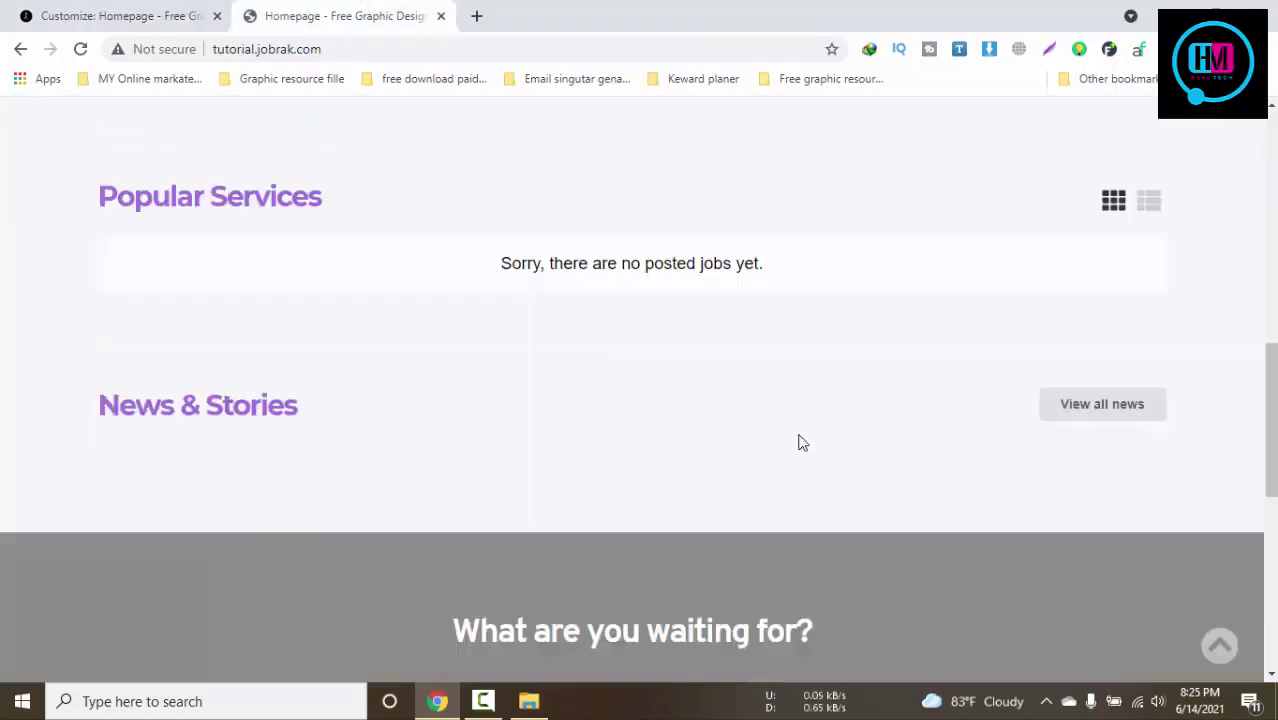
pyautogui.moveTo(488, 638); pyautogui.dragTo(66, 627)
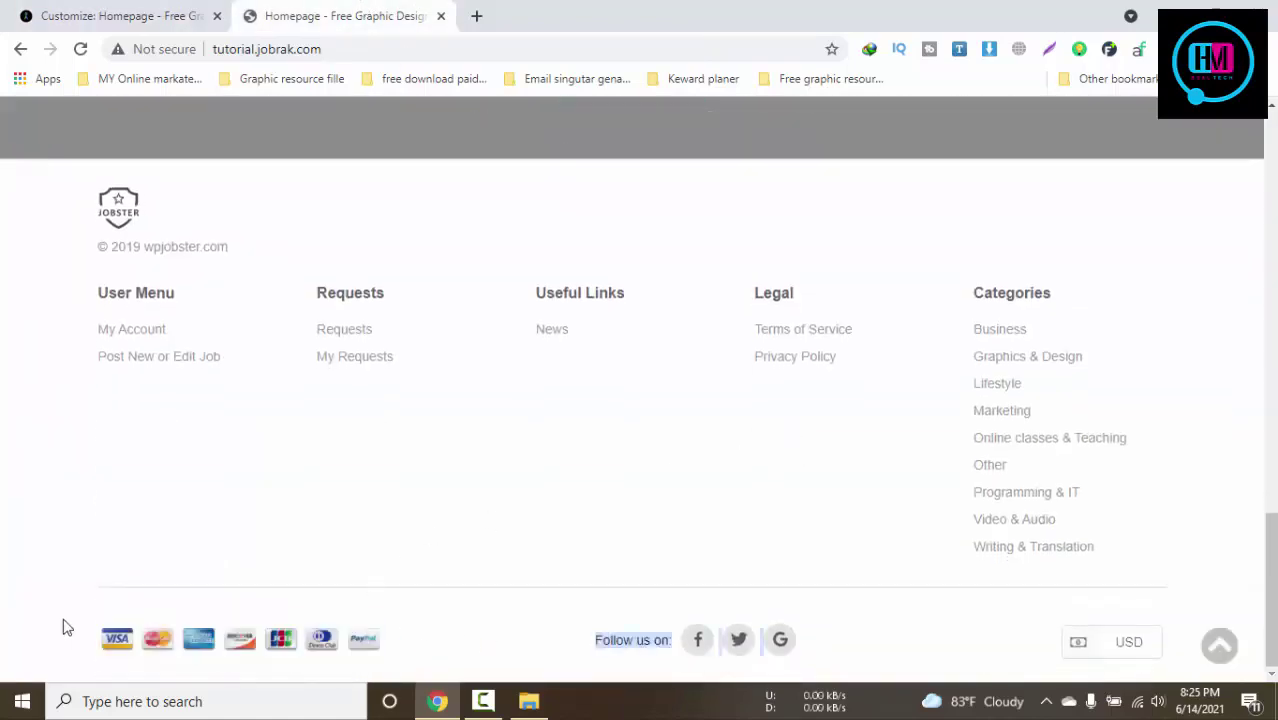
pyautogui.click(110, 10)
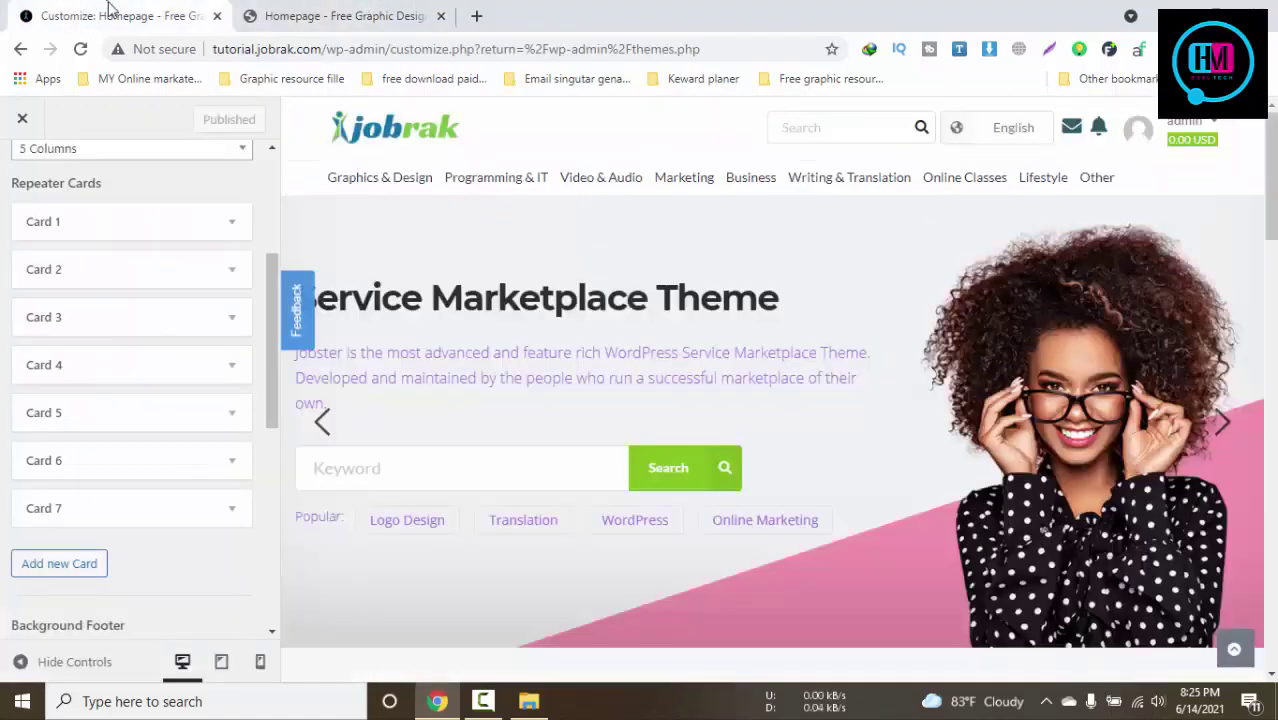
pyautogui.click(138, 222)
pyautogui.click(138, 222)
pyautogui.click(140, 334)
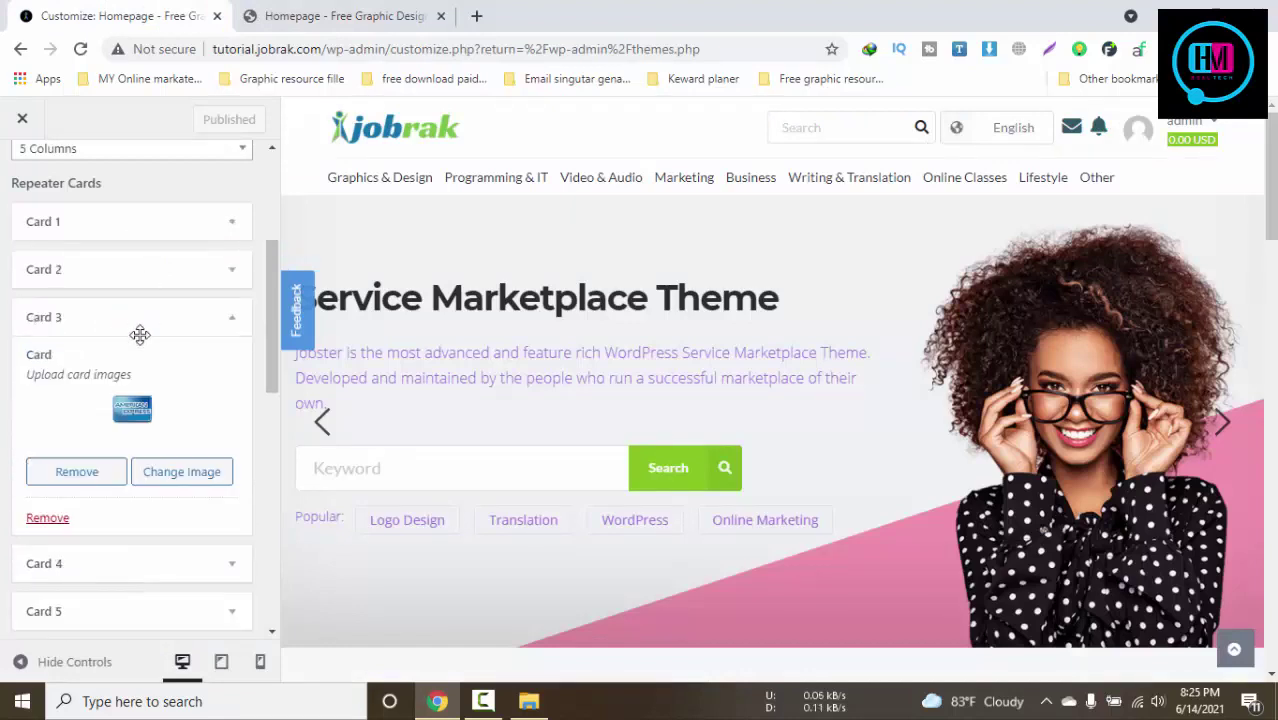
pyautogui.click(140, 334)
pyautogui.scroll(-2, 154, 360)
pyautogui.scroll(-4, 172, 454)
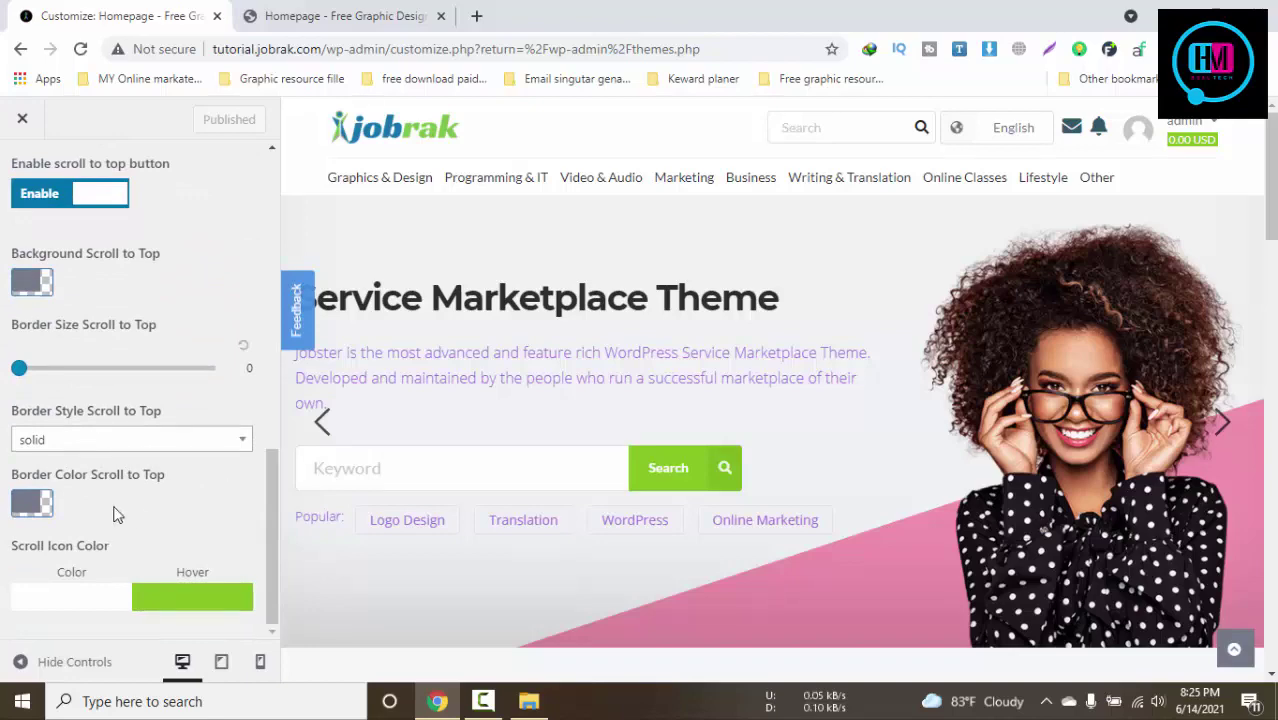
pyautogui.click(350, 16)
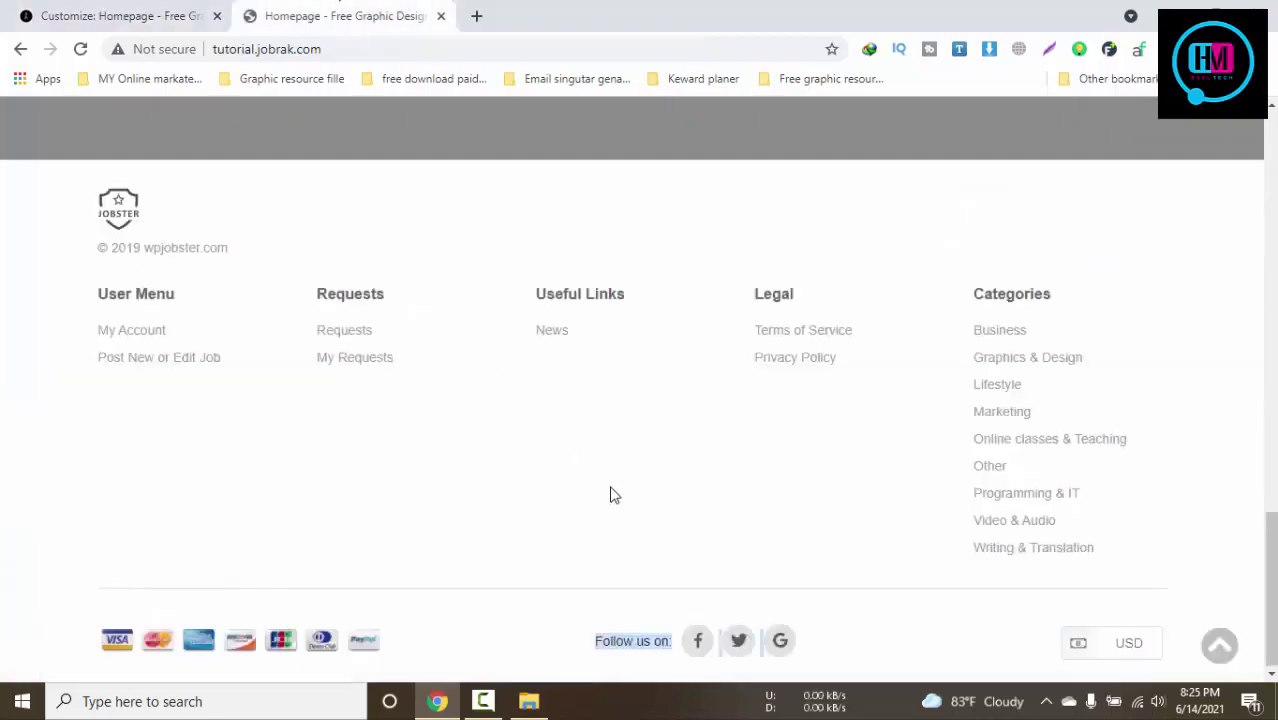
pyautogui.scroll(3, 610, 494)
pyautogui.click(125, 12)
pyautogui.scroll(10, 143, 485)
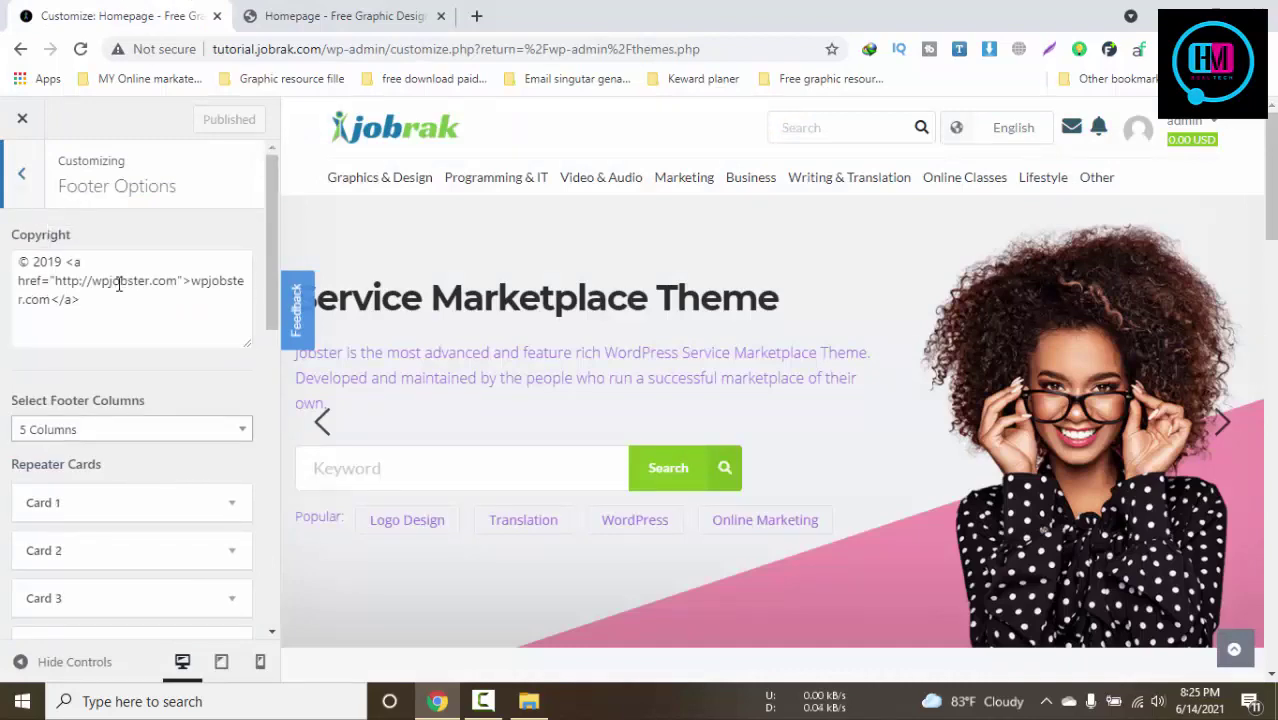
pyautogui.click(316, 12)
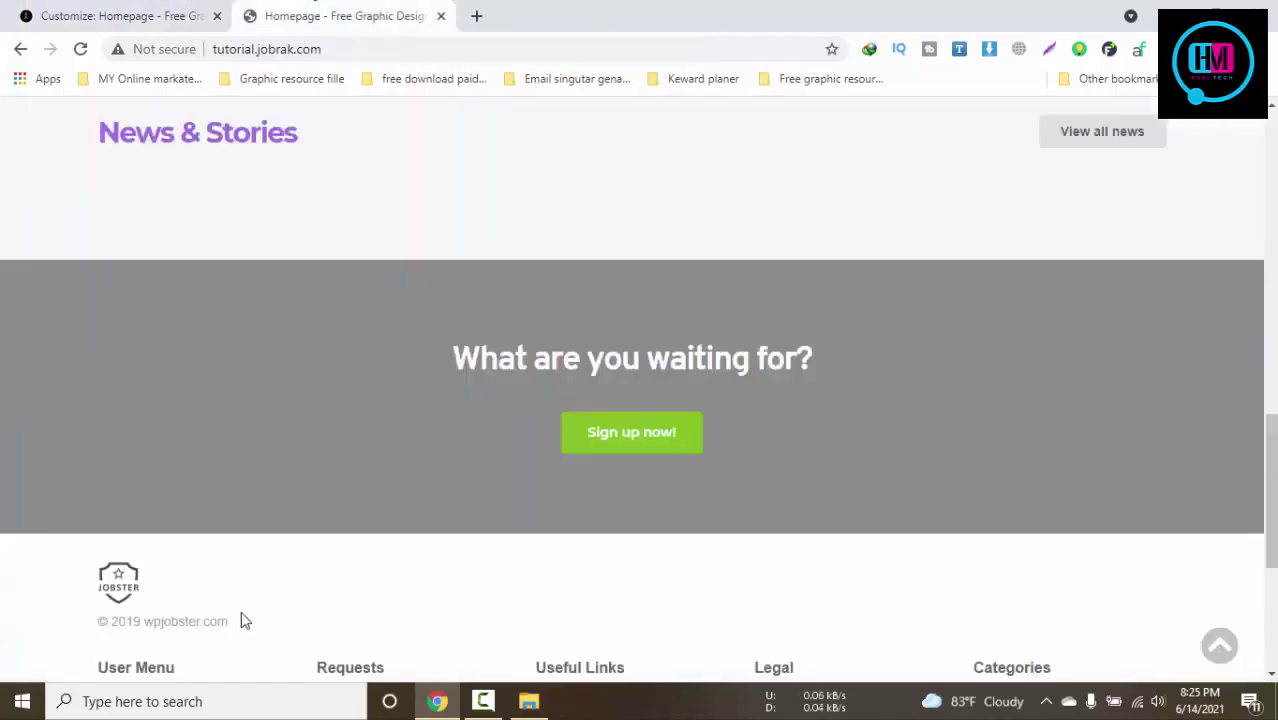
pyautogui.moveTo(241, 621); pyautogui.dragTo(90, 585)
pyautogui.click(177, 12)
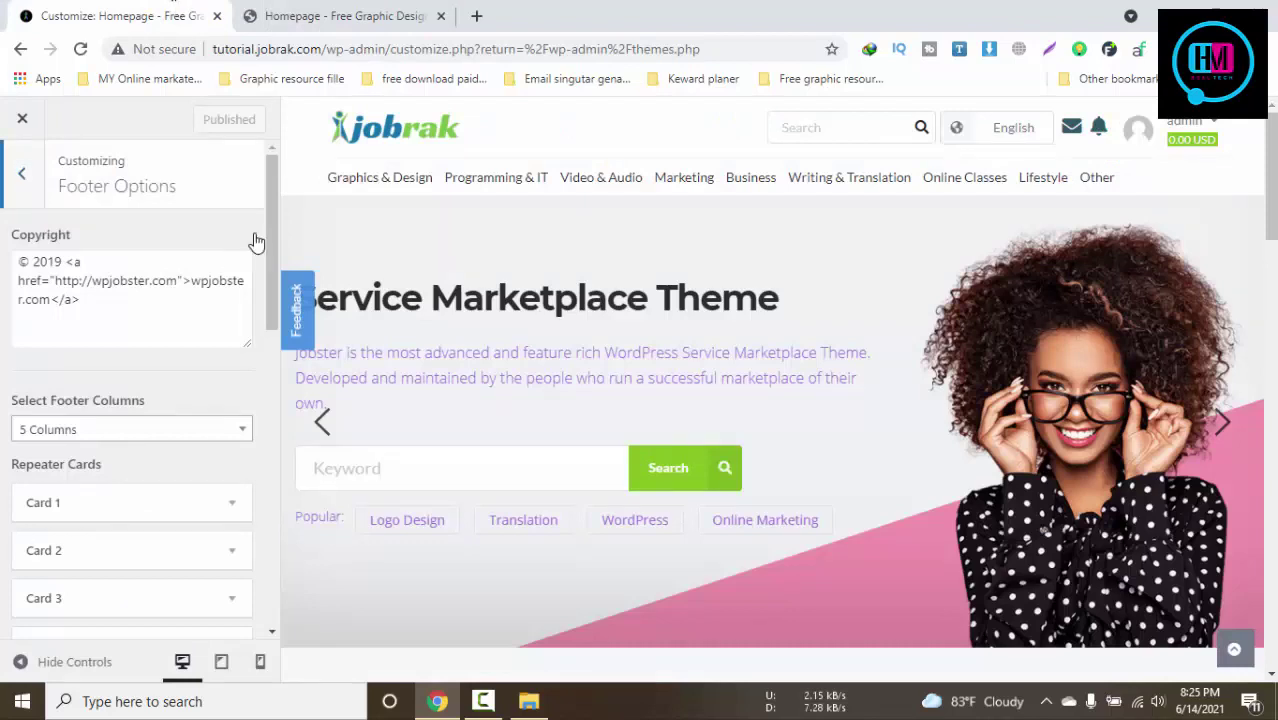
pyautogui.doubleClick(45, 261)
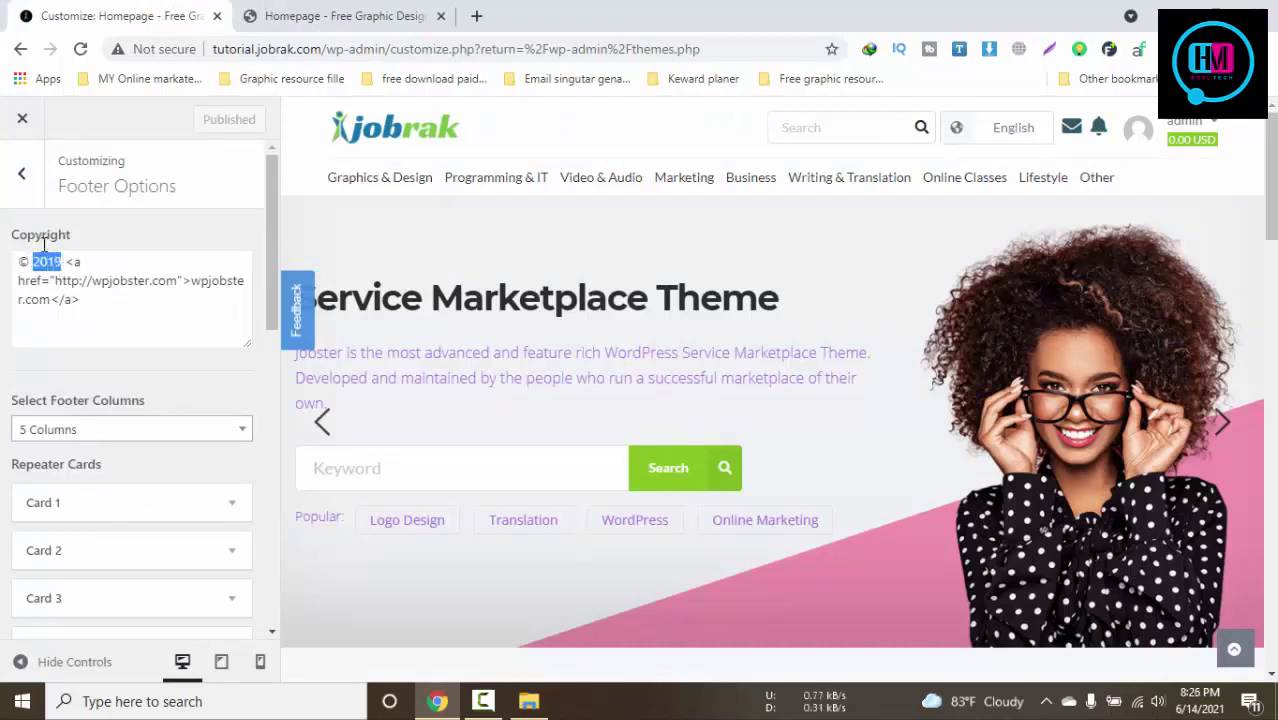
pyautogui.write('2021')
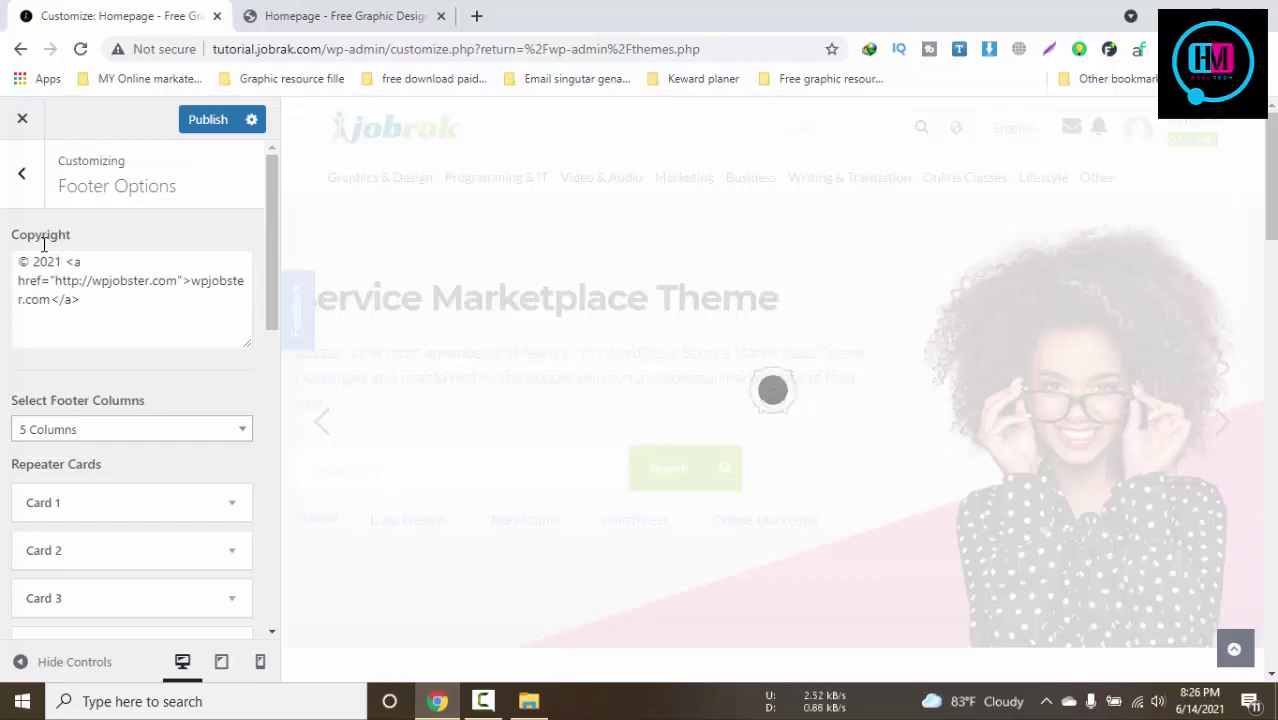
pyautogui.moveTo(55, 281); pyautogui.dragTo(178, 277)
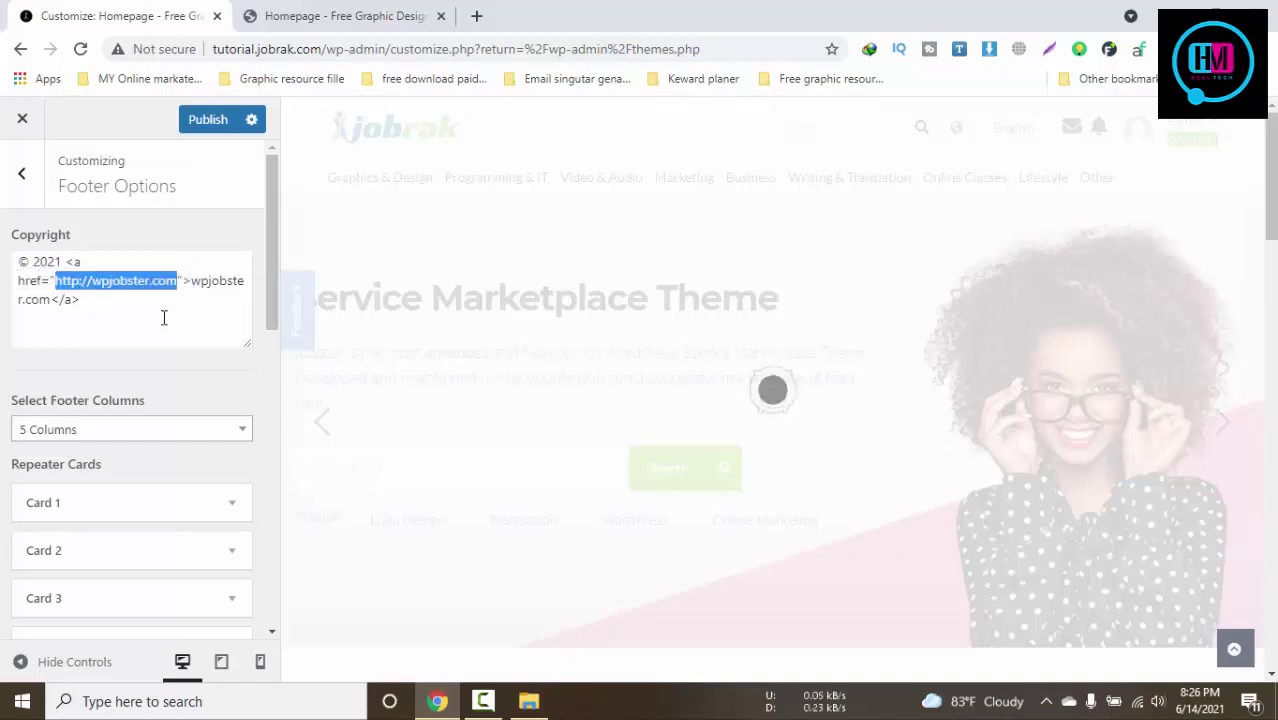
pyautogui.click(135, 314)
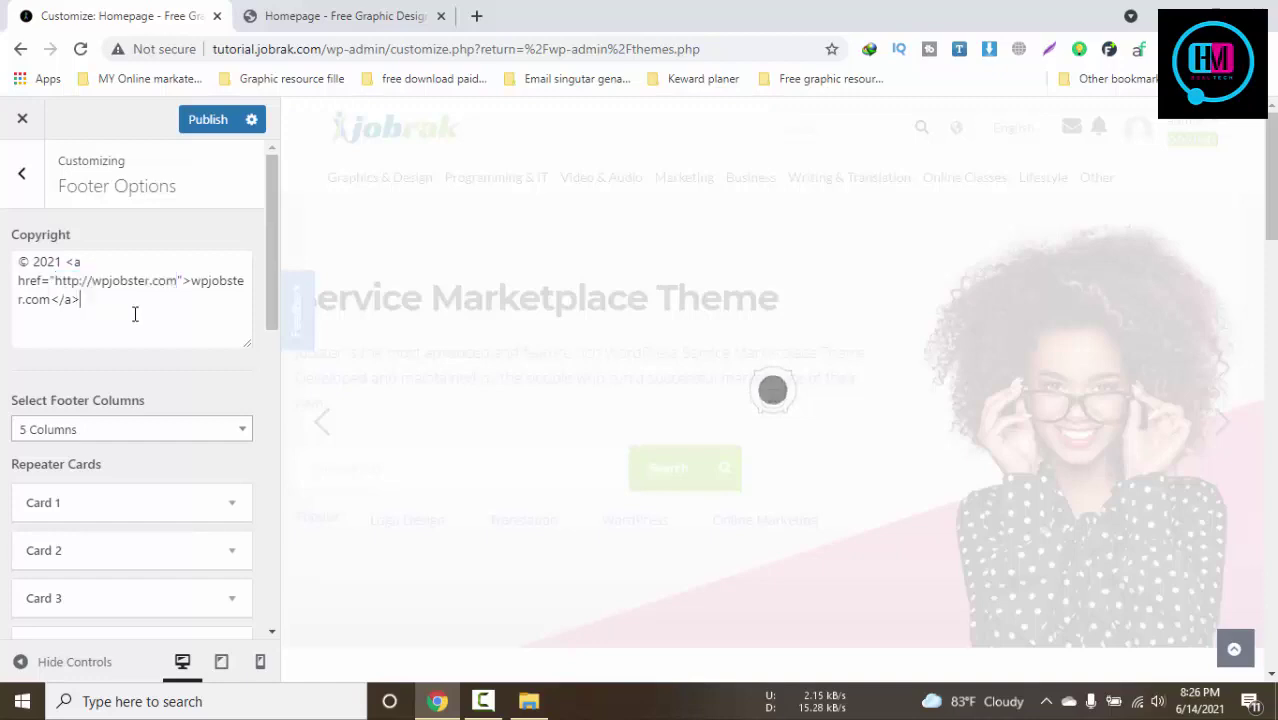
pyautogui.moveTo(92, 281); pyautogui.dragTo(178, 281)
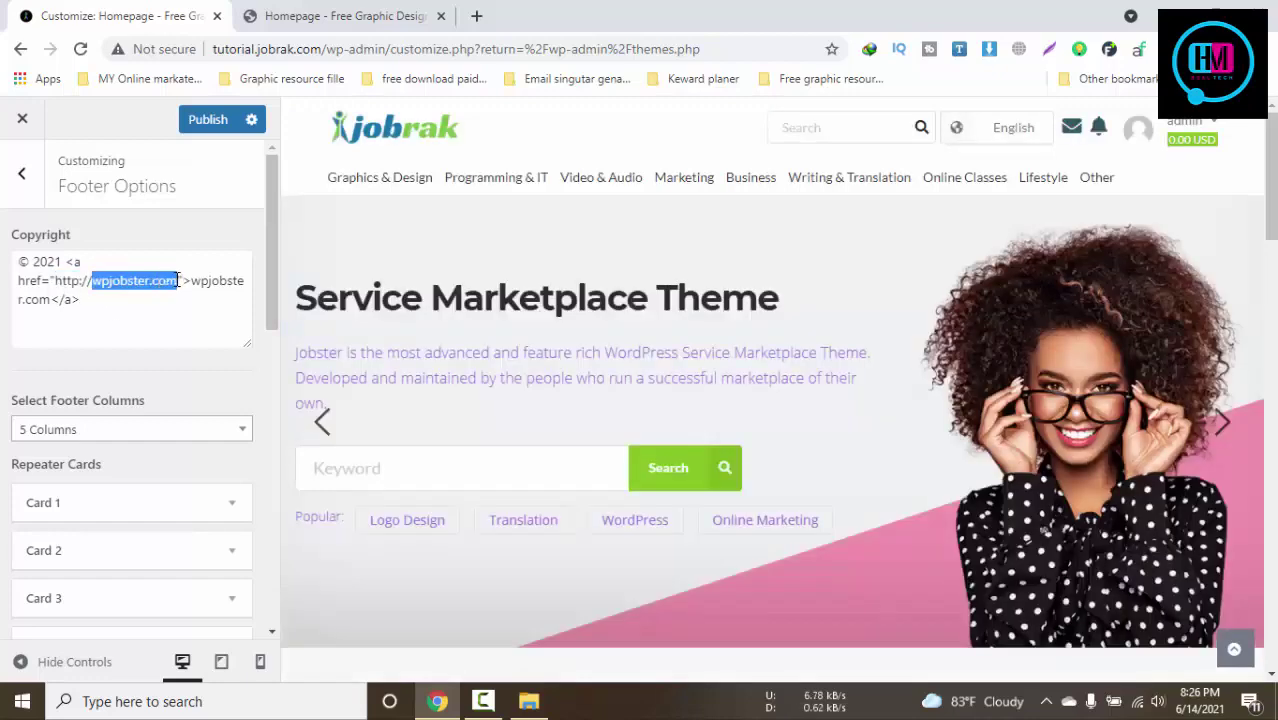
pyautogui.write('pixirak')
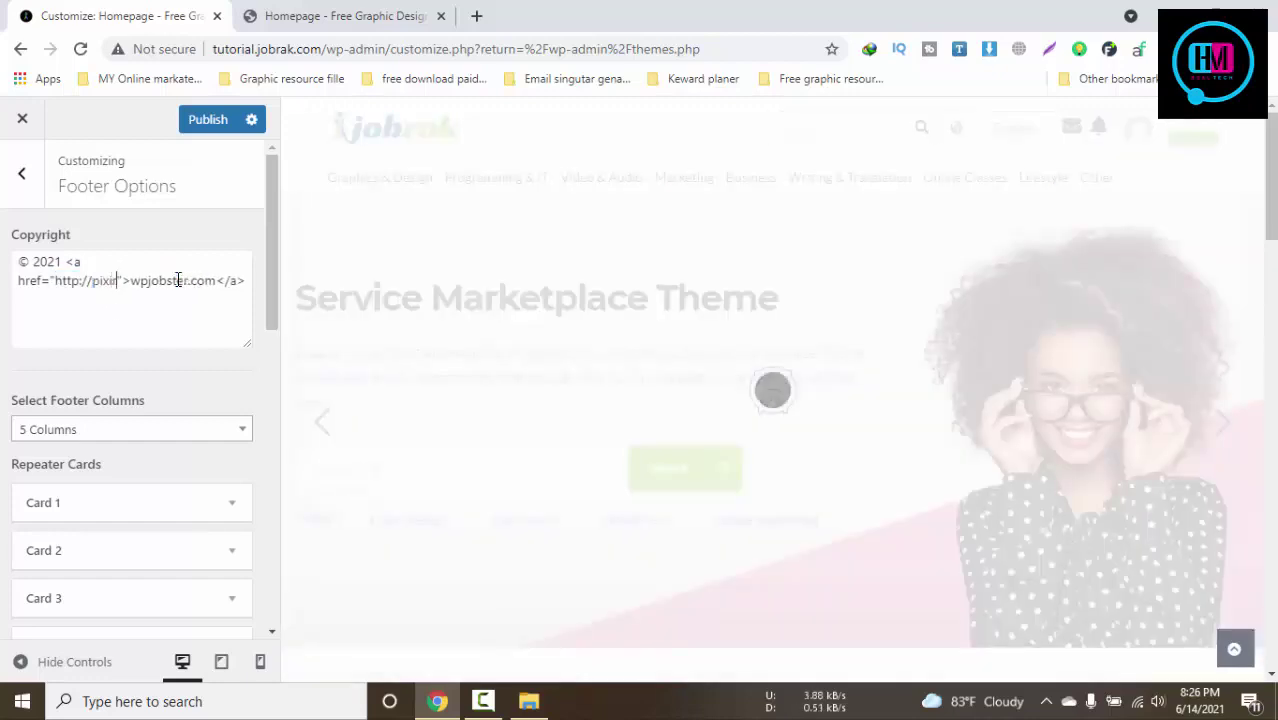
pyautogui.write('.com')
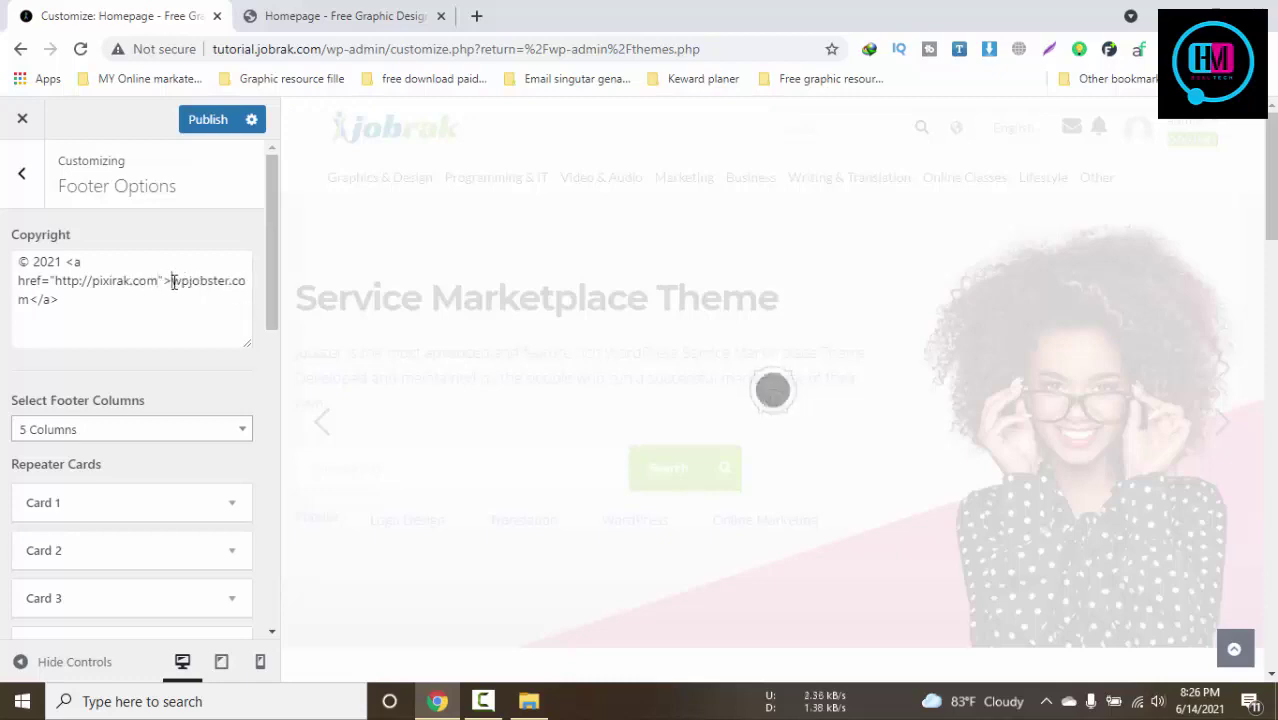
pyautogui.moveTo(172, 281); pyautogui.dragTo(34, 305)
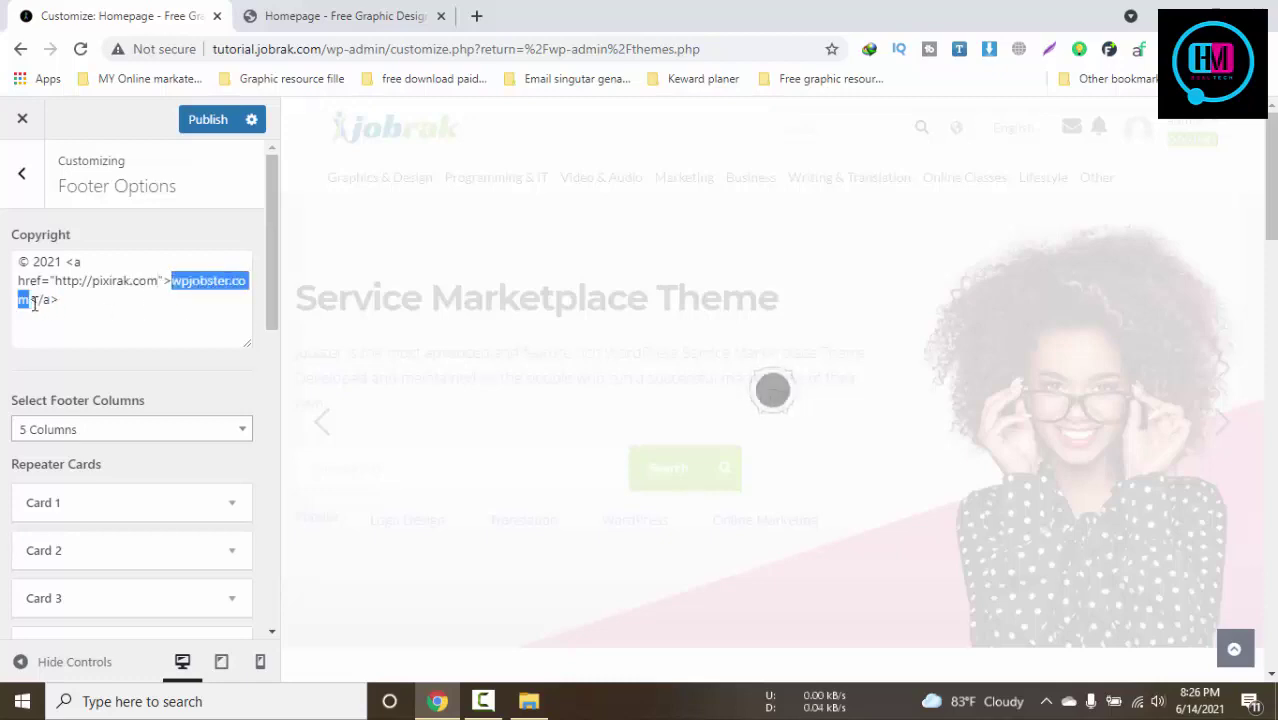
pyautogui.write('jon')
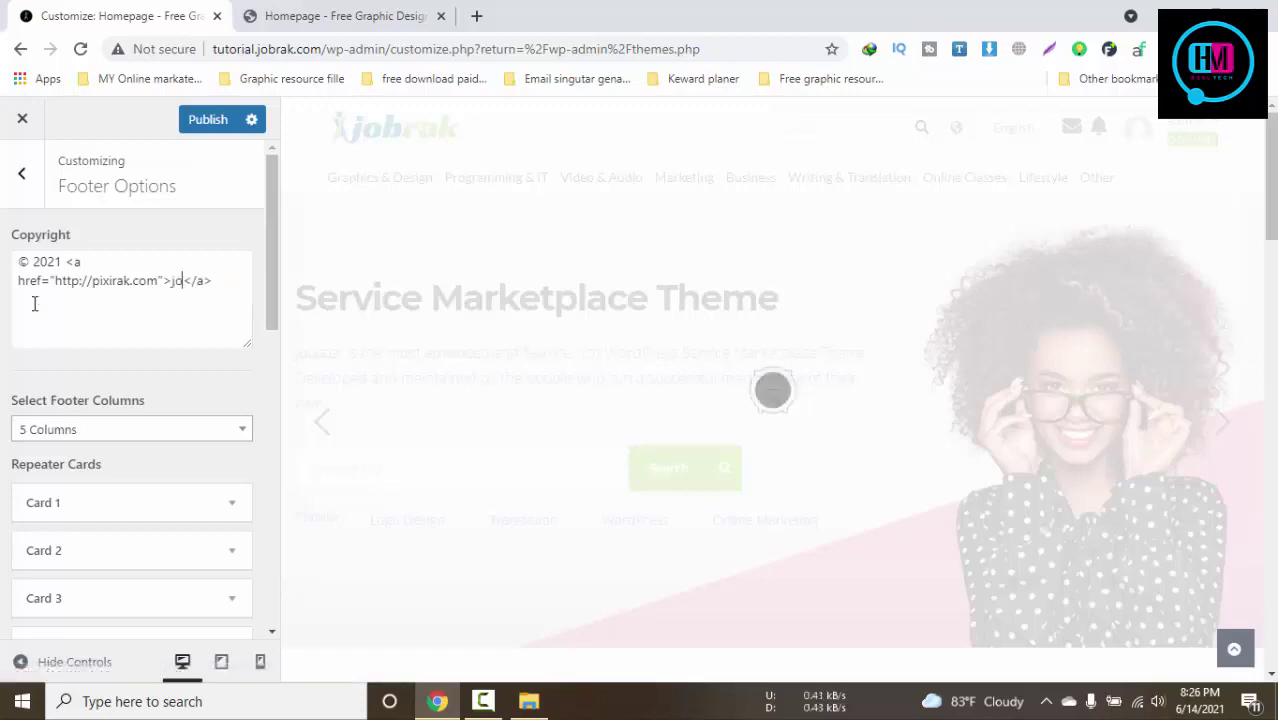
pyautogui.write('bste')
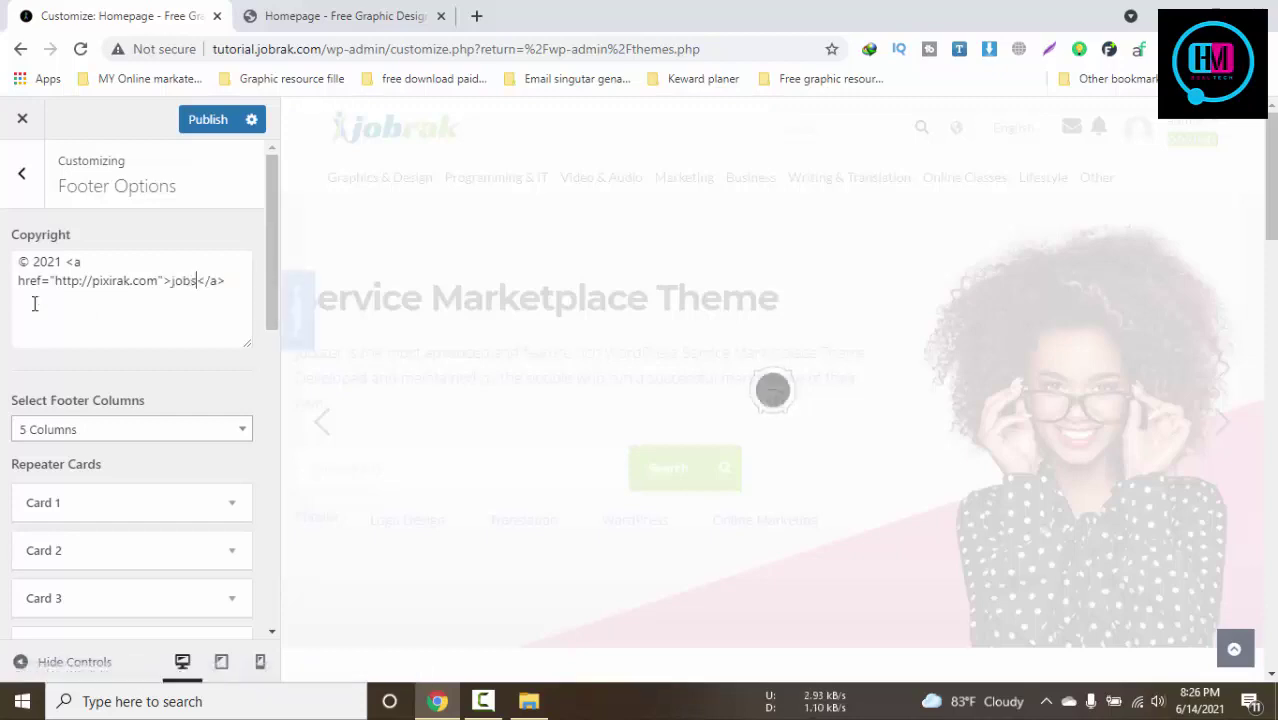
pyautogui.write('r')
pyautogui.press('BackSpace')
pyautogui.press('BackSpace')
pyautogui.press('BackSpace')
pyautogui.write('ak.com')
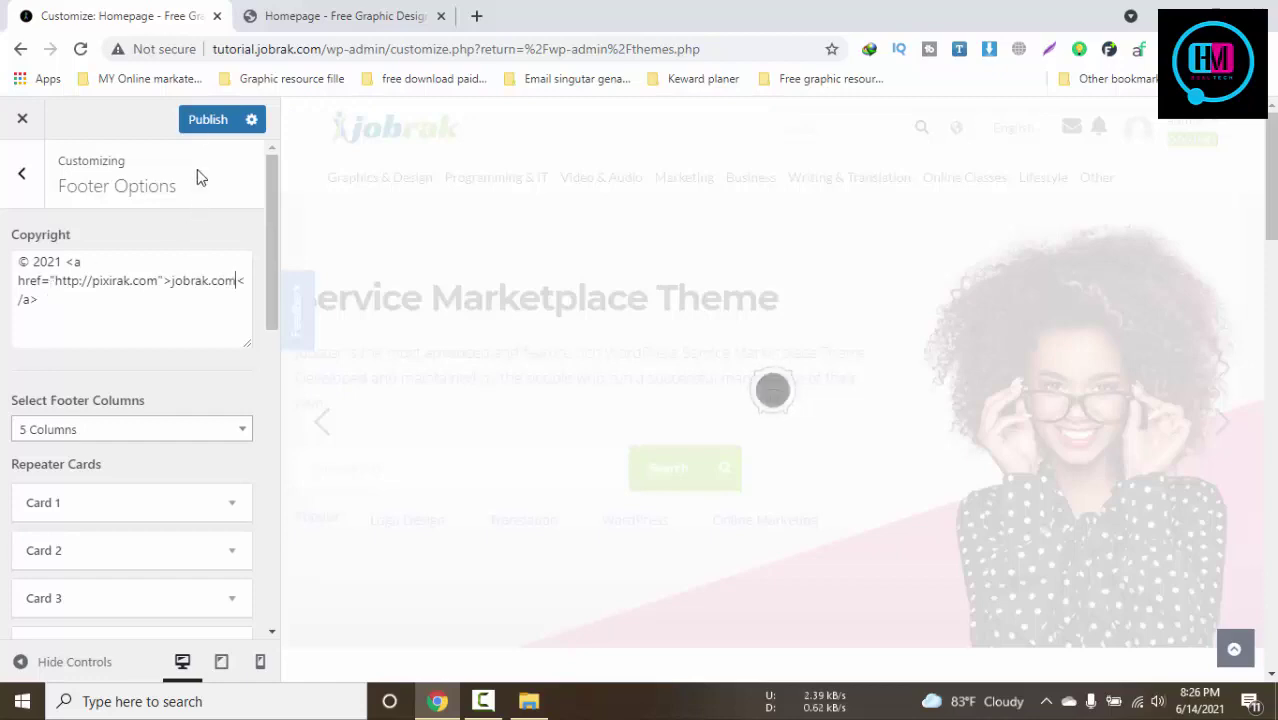
pyautogui.click(37, 177)
# Look through the Menus and Yoast SEO Breadcrumbs sections of the Customizer
pyautogui.click(157, 470)
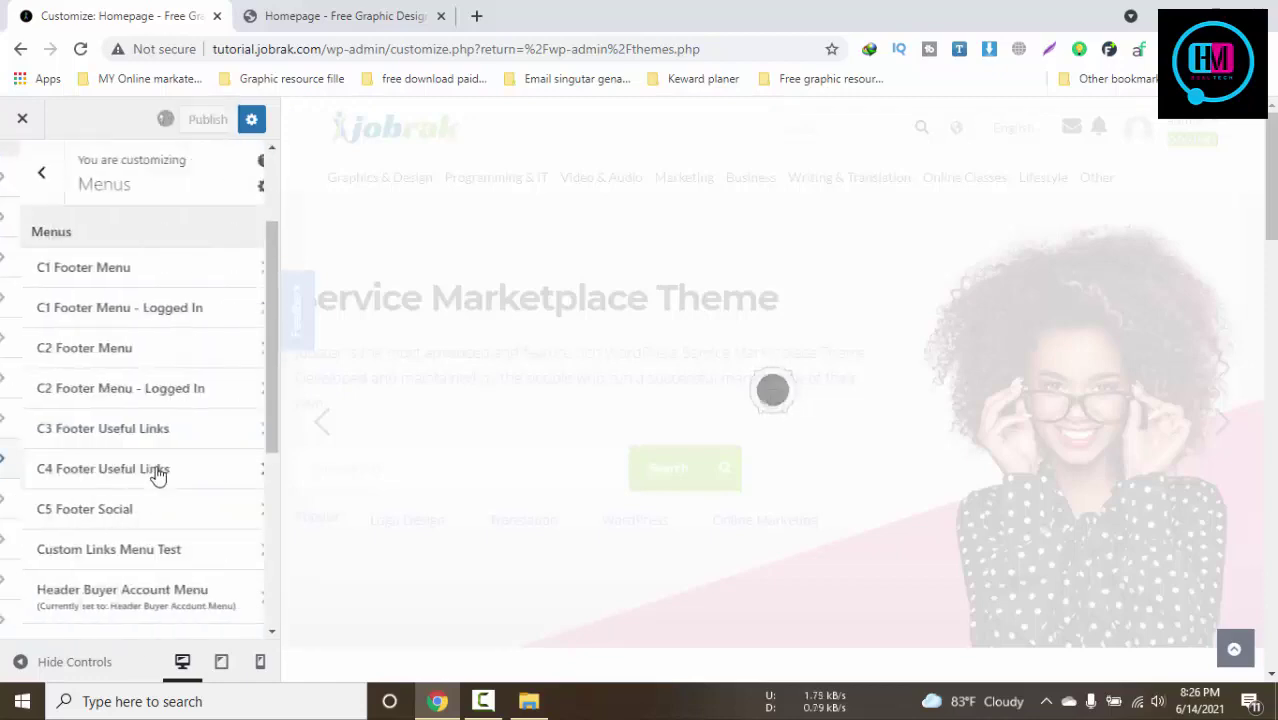
pyautogui.click(35, 172)
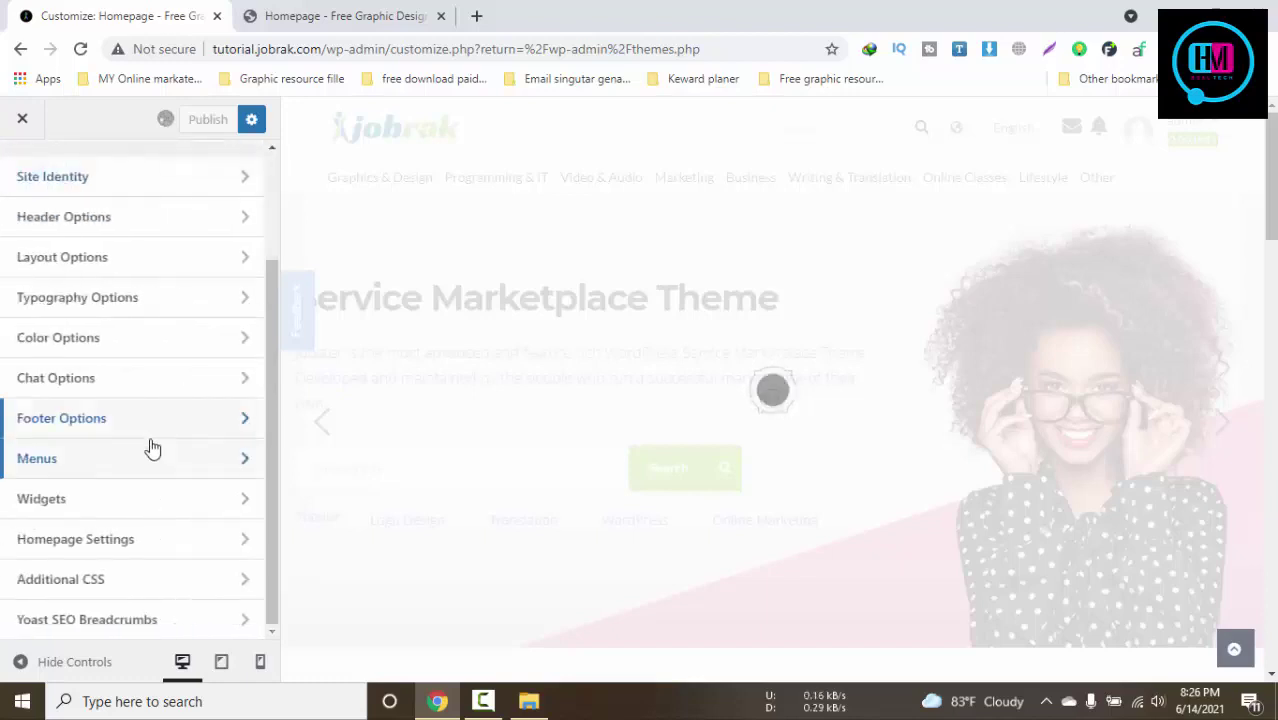
pyautogui.click(146, 619)
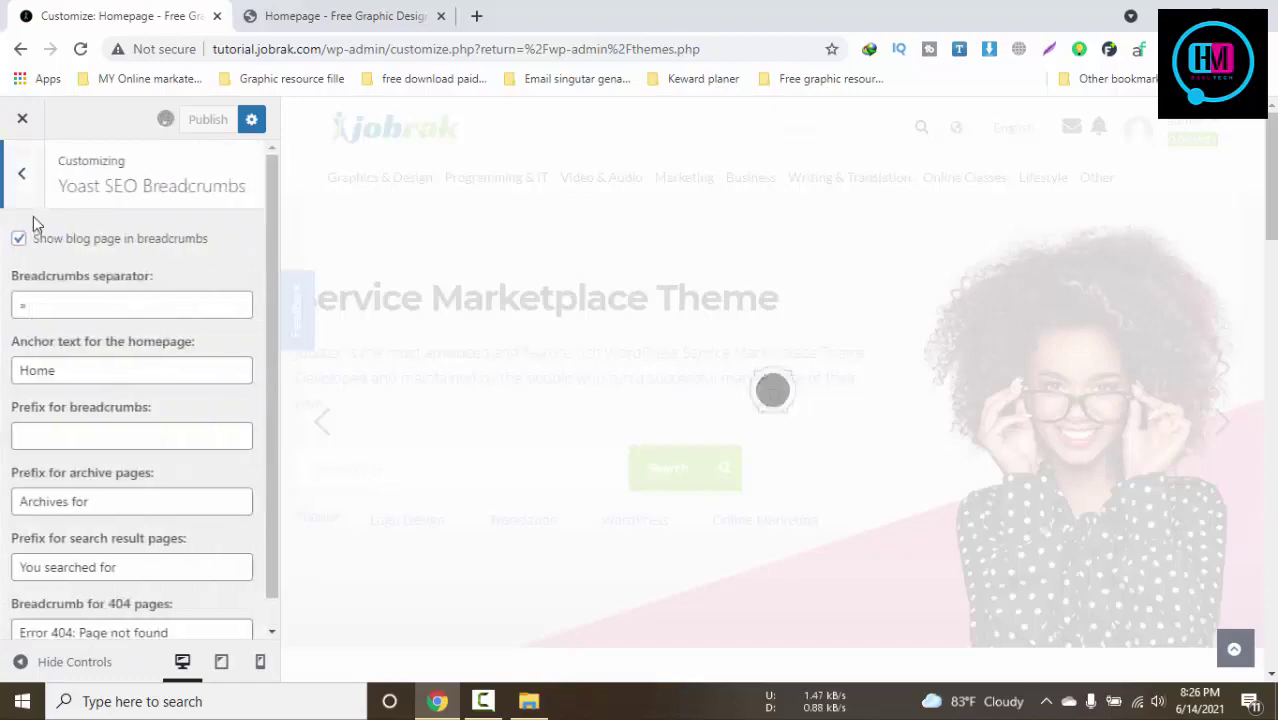
pyautogui.click(21, 174)
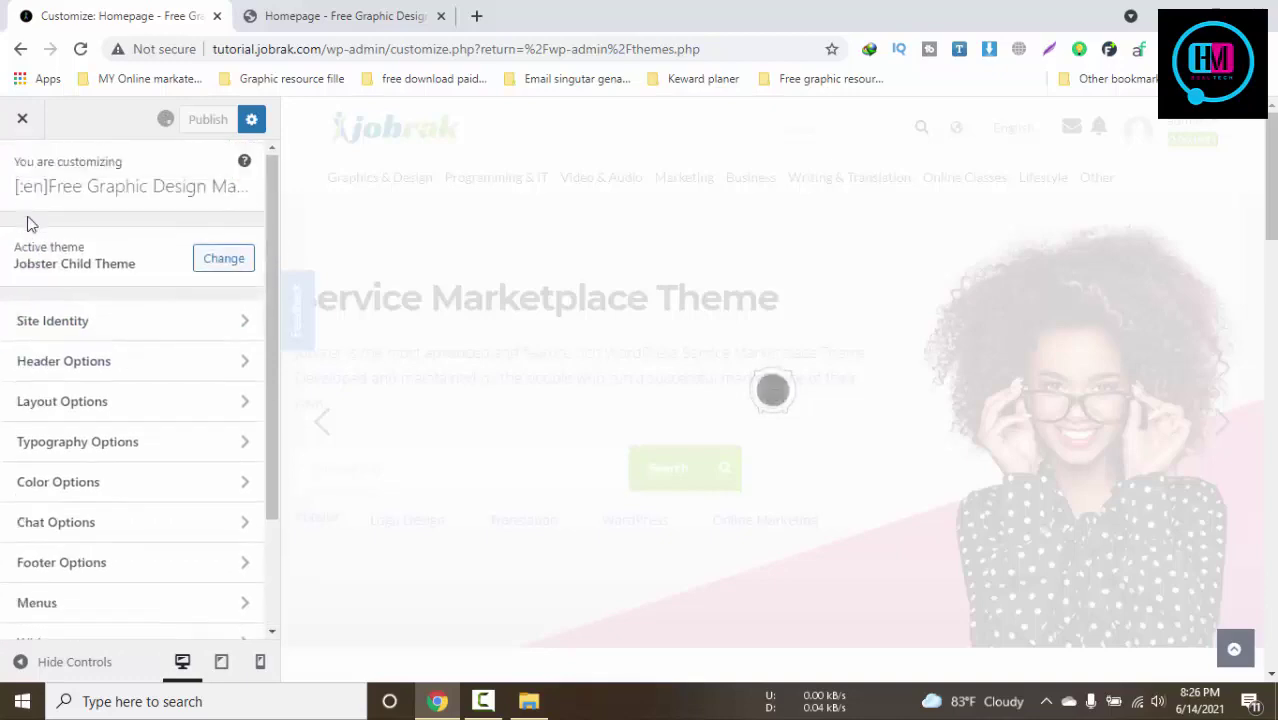
# Reload the live homepage to check the new footer, returning to the admin tab
pyautogui.click(297, 14)
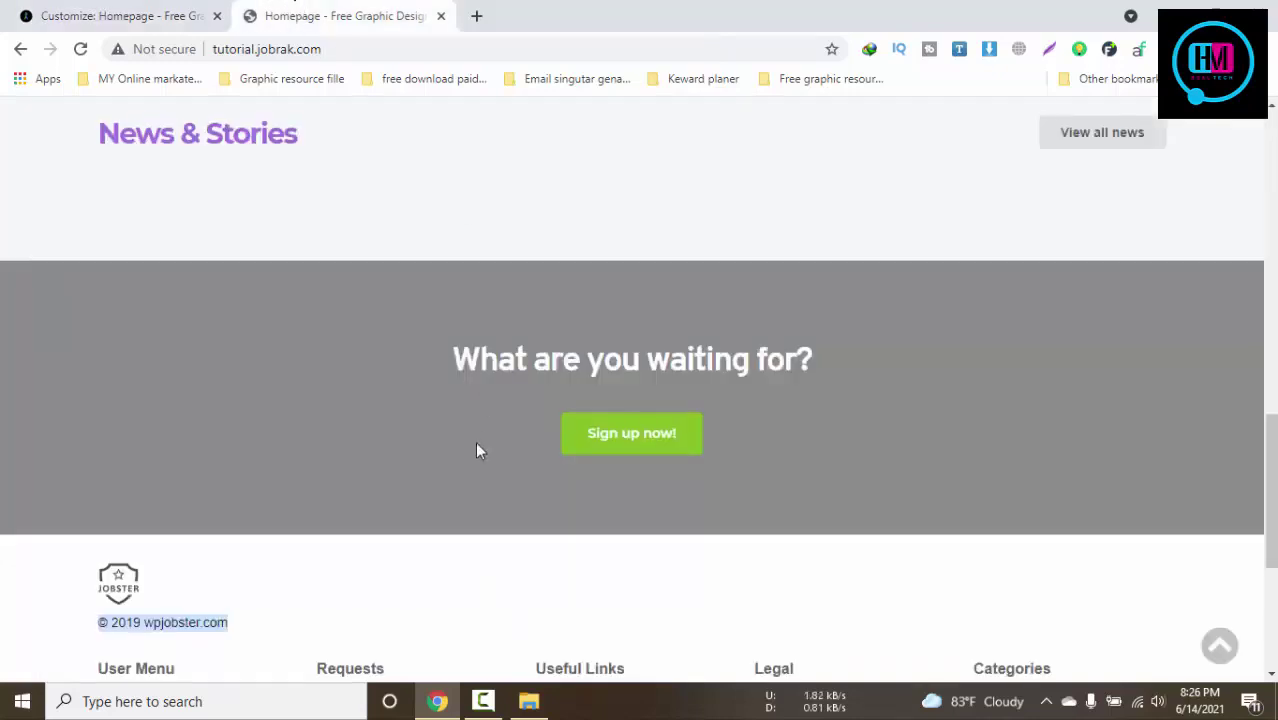
pyautogui.scroll(10, 478, 448)
pyautogui.scroll(5, 478, 448)
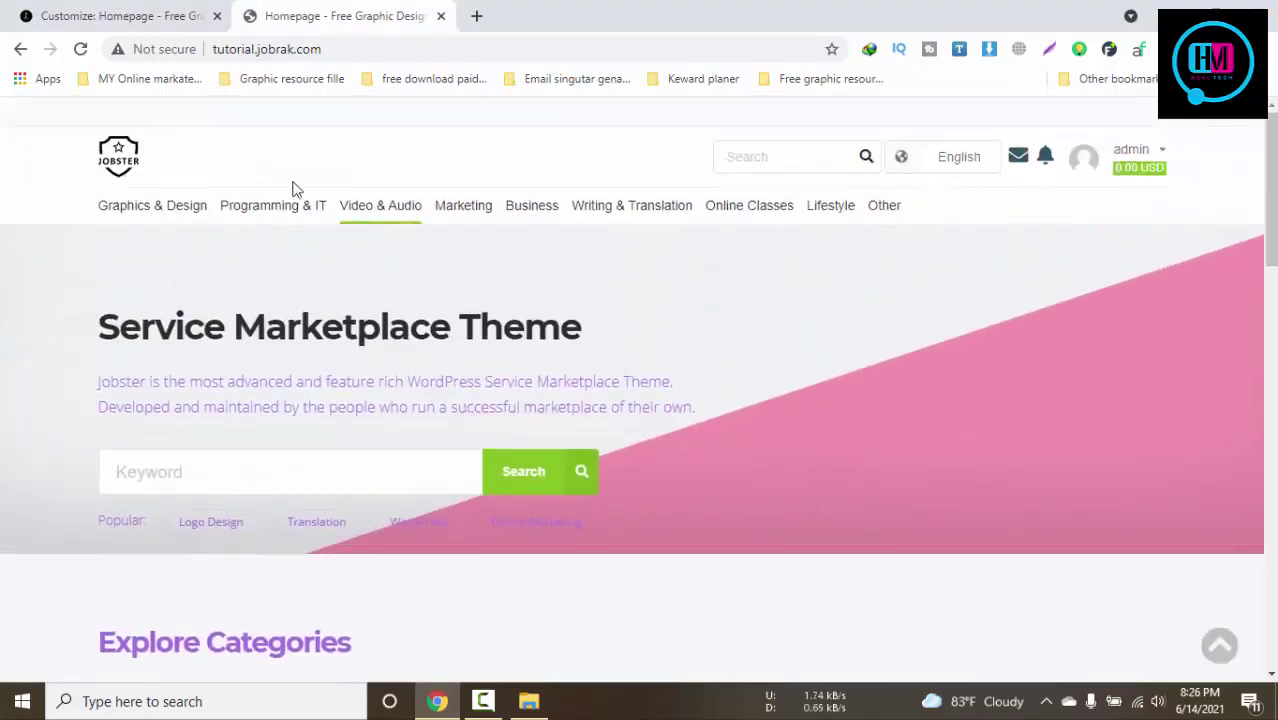
pyautogui.scroll(-15, 633, 449)
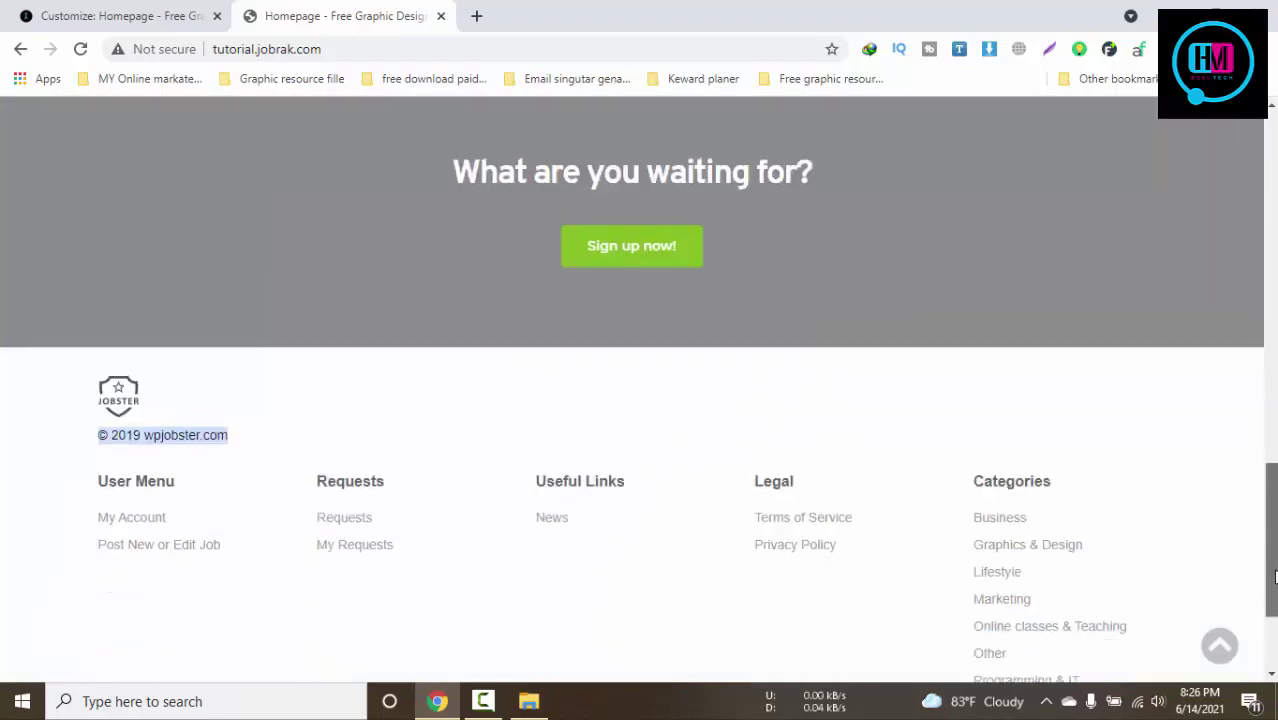
pyautogui.press('F5')
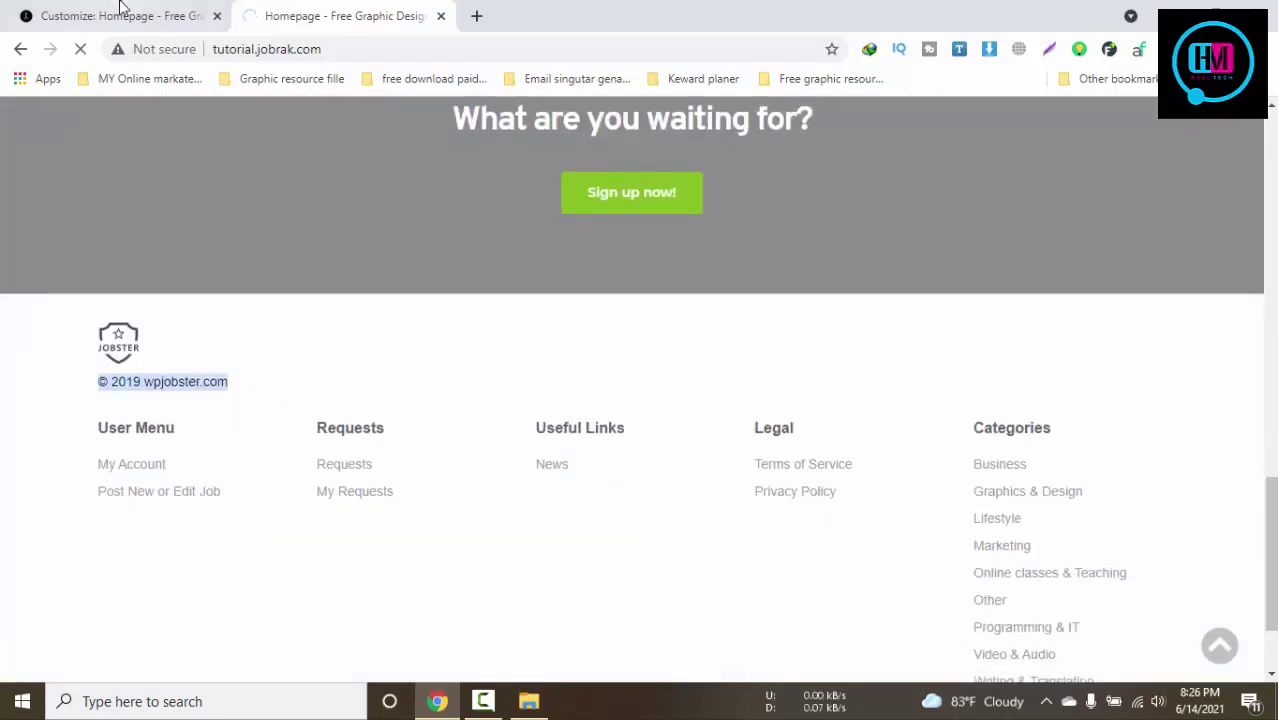
pyautogui.click(118, 8)
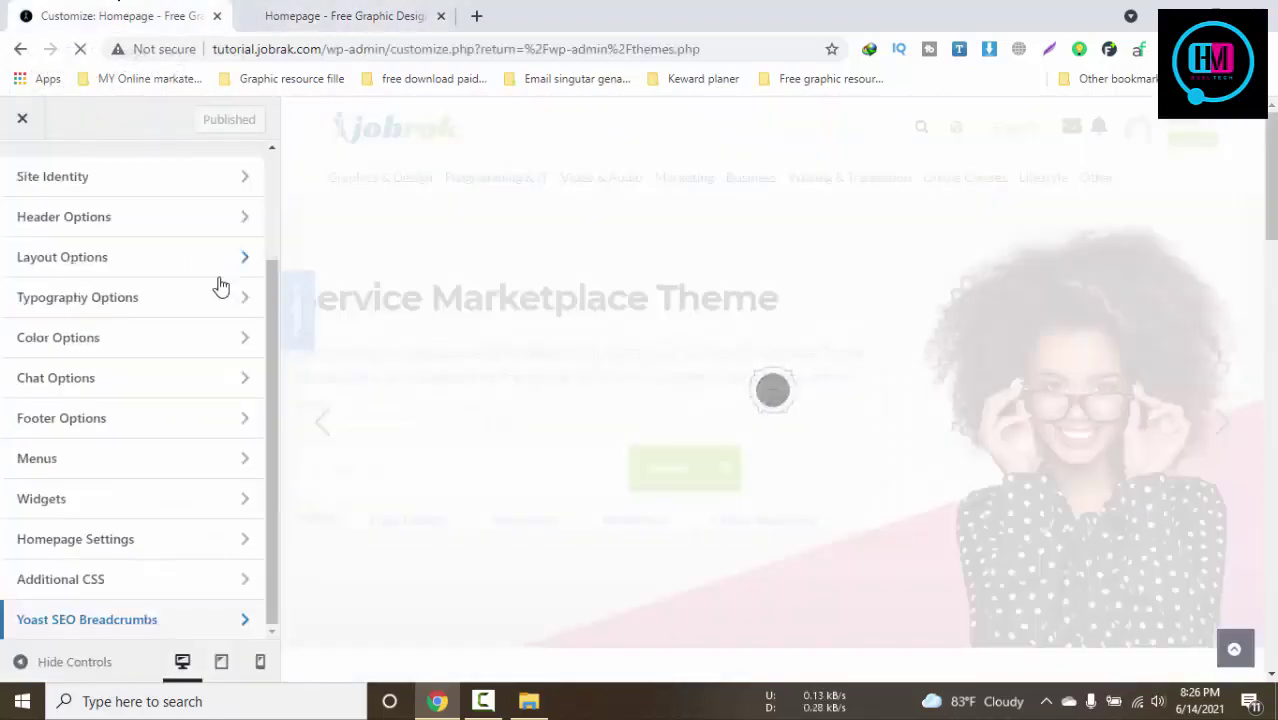
pyautogui.scroll(2, 218, 288)
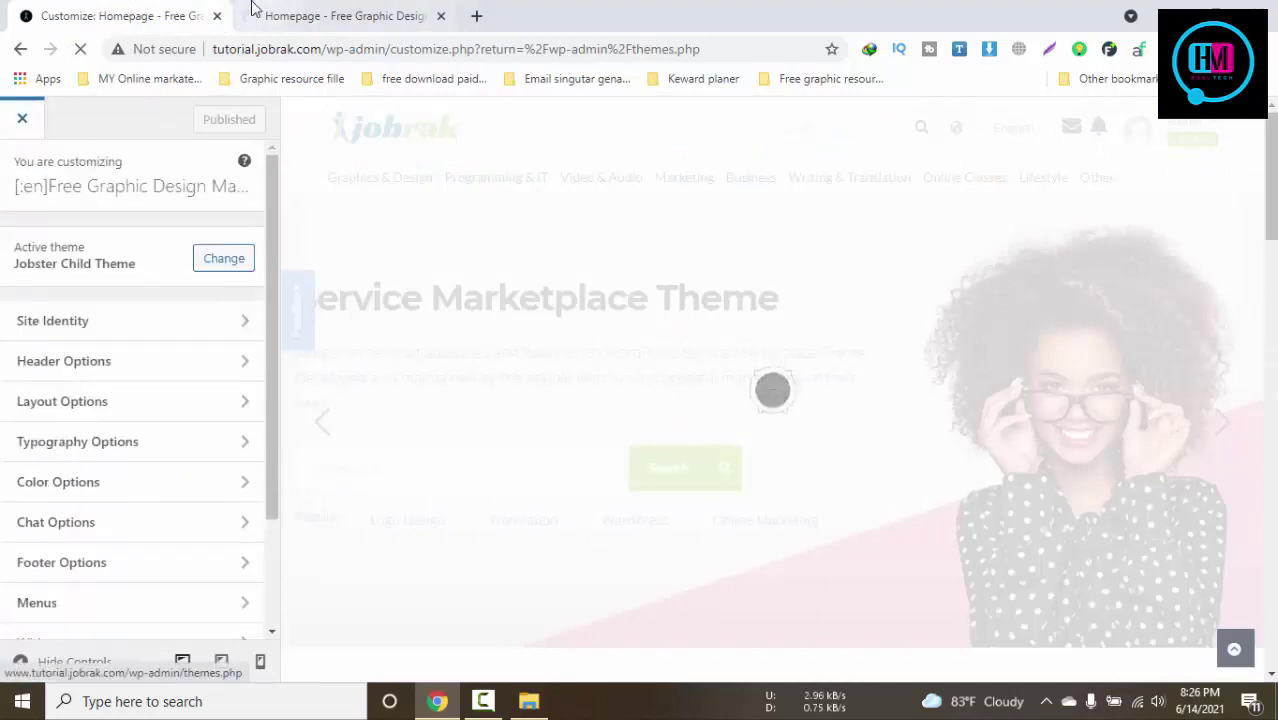
pyautogui.click(252, 10)
pyautogui.click(103, 10)
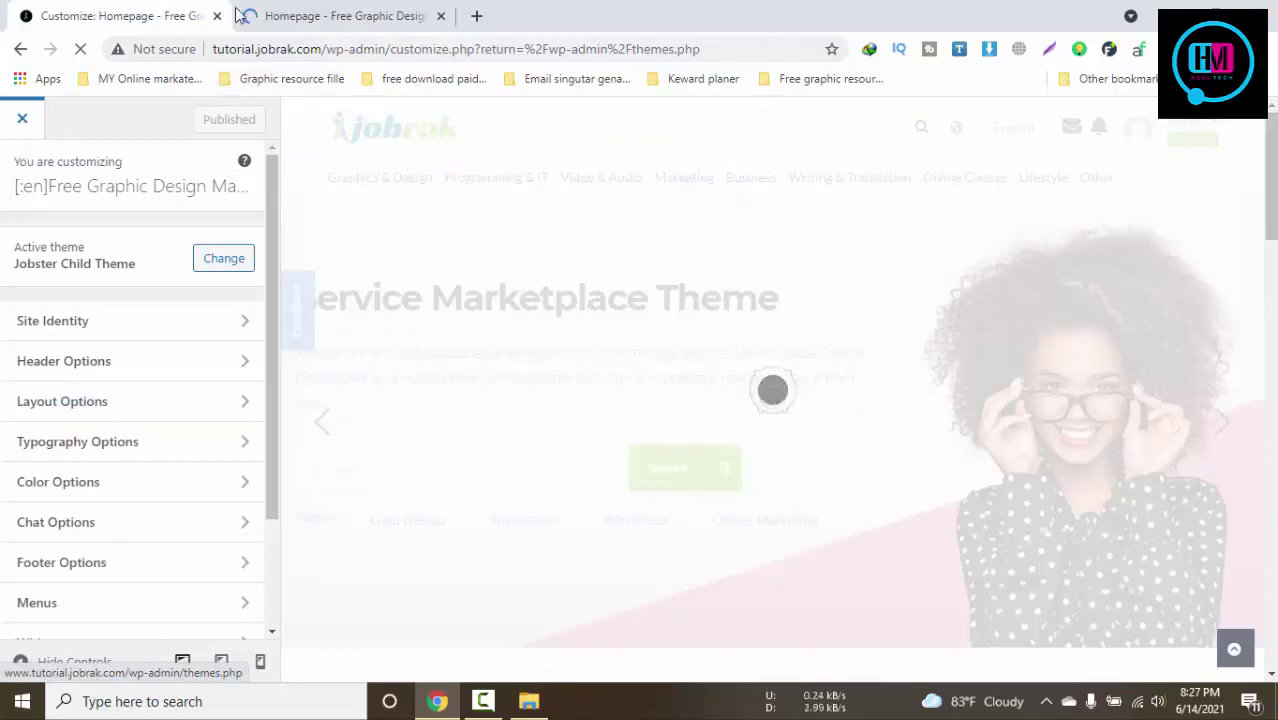
pyautogui.click(297, 12)
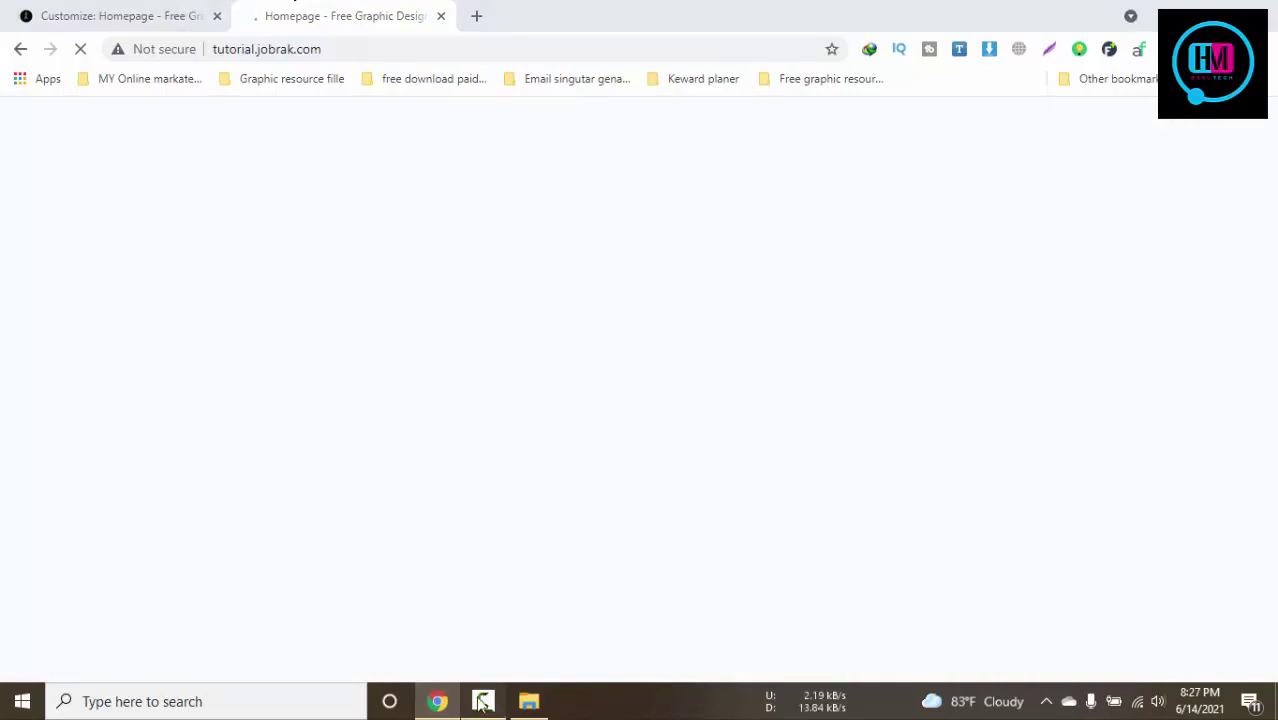
pyautogui.click(190, 12)
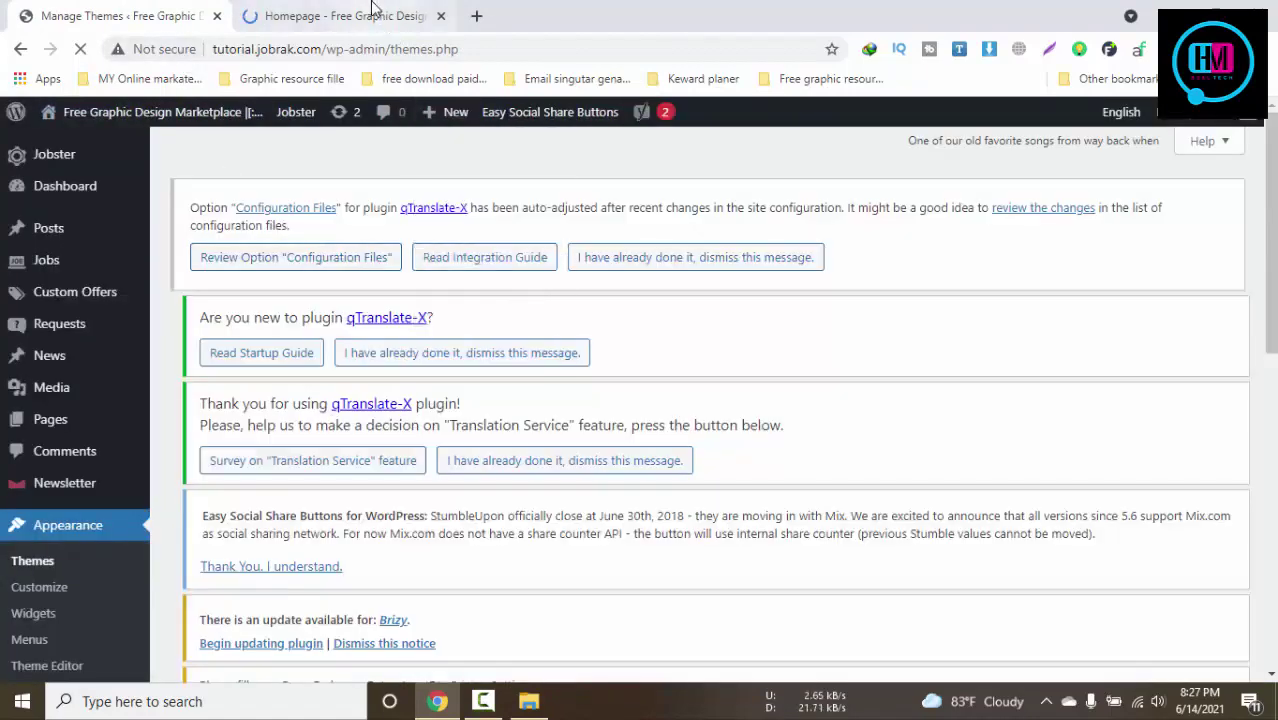
# Open Jobster's Payment Gateways page and view the PayPal options, all set to No
pyautogui.click(300, 16)
pyautogui.scroll(-1, 607, 331)
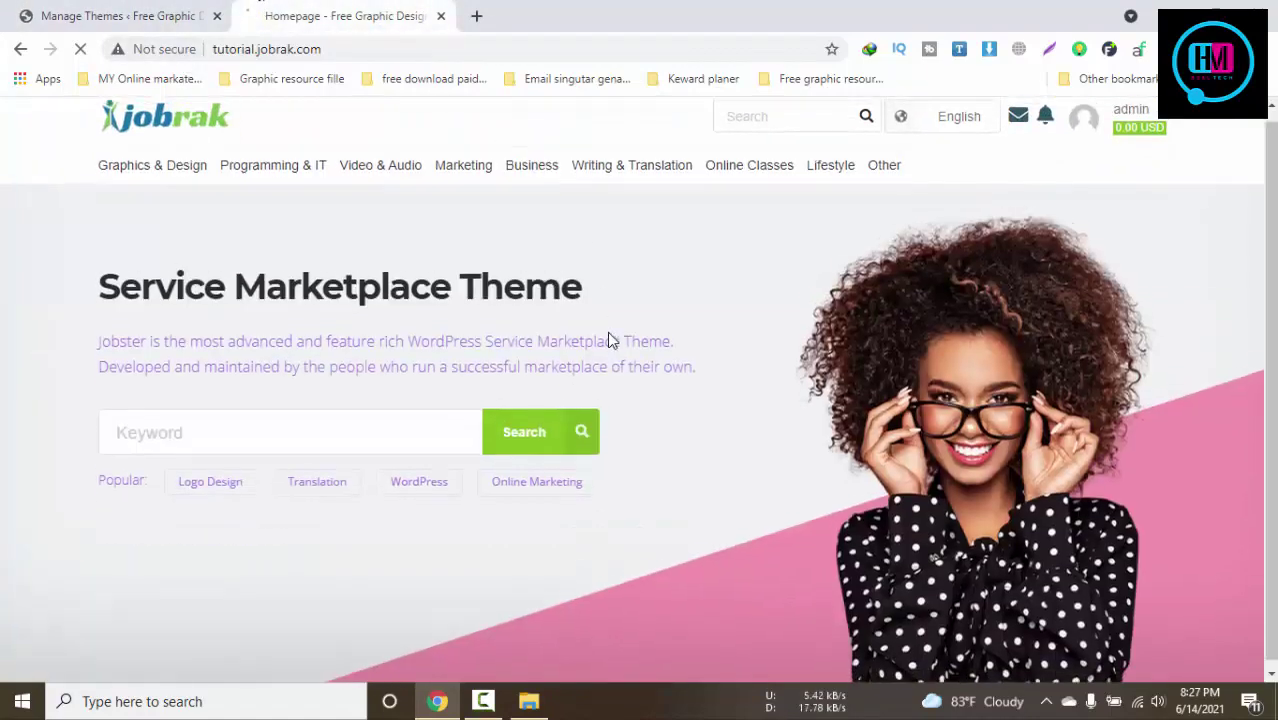
pyautogui.click(91, 14)
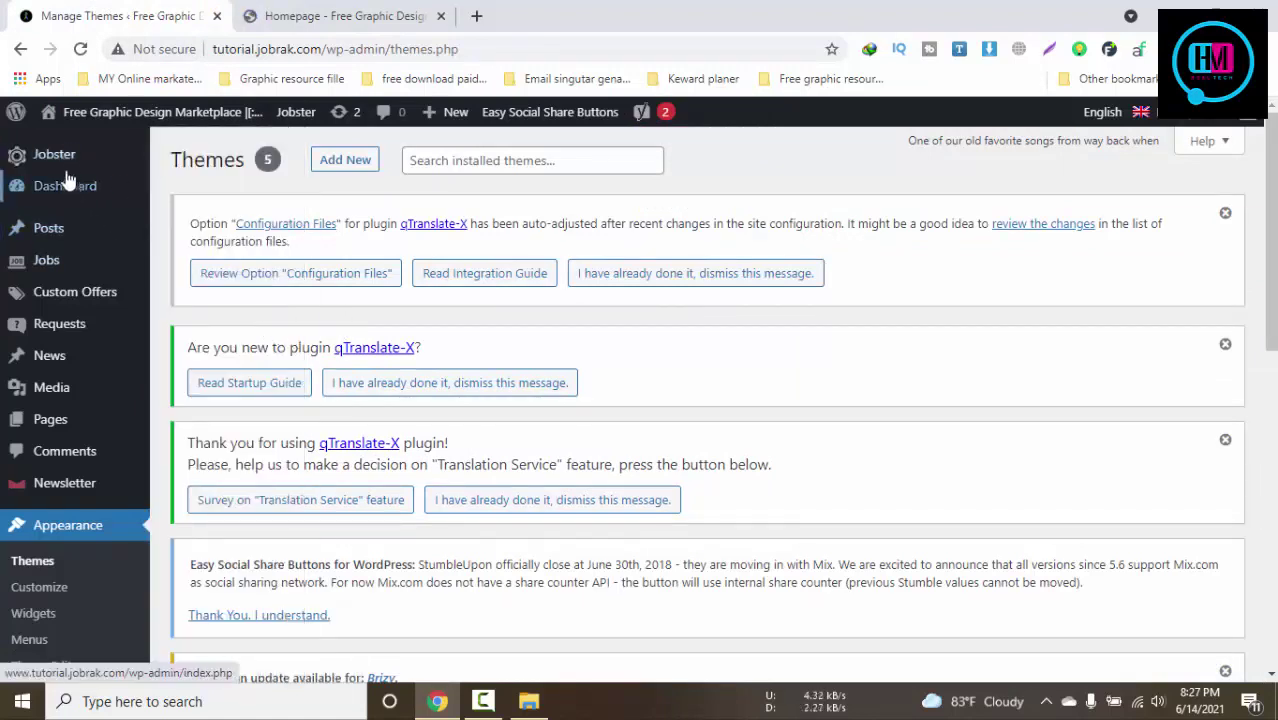
pyautogui.moveTo(84, 163)
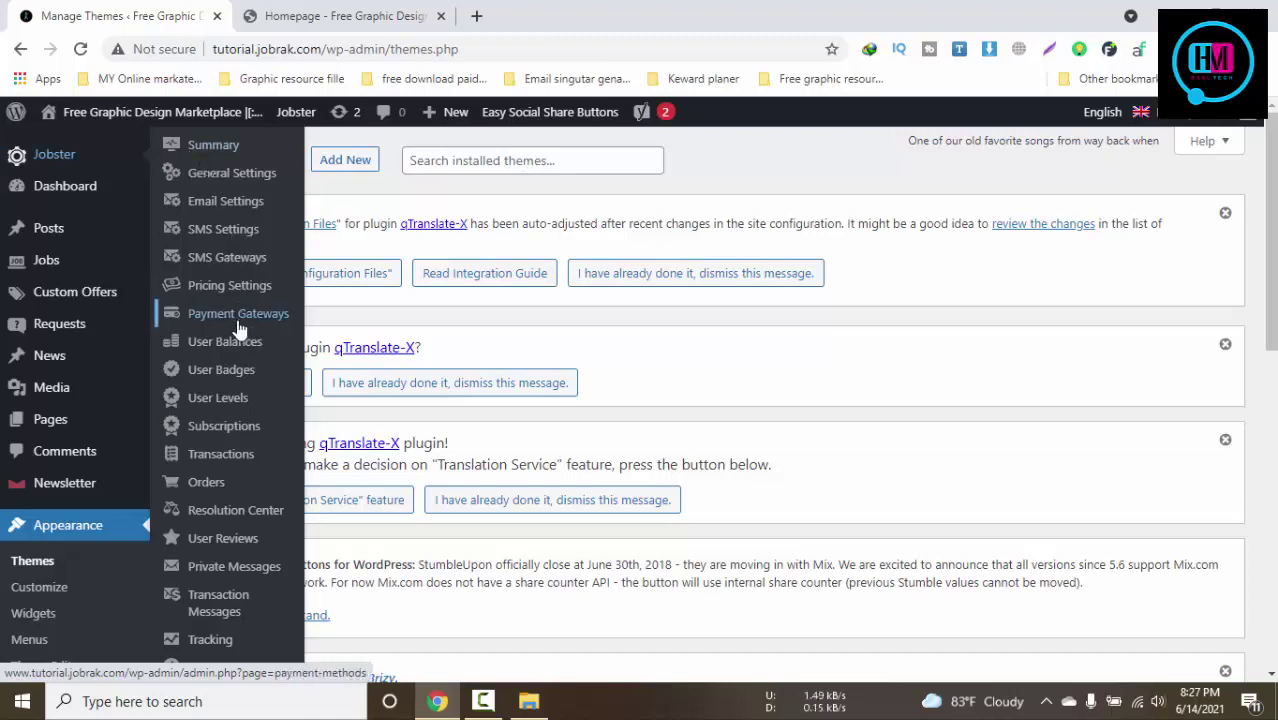
pyautogui.click(340, 16)
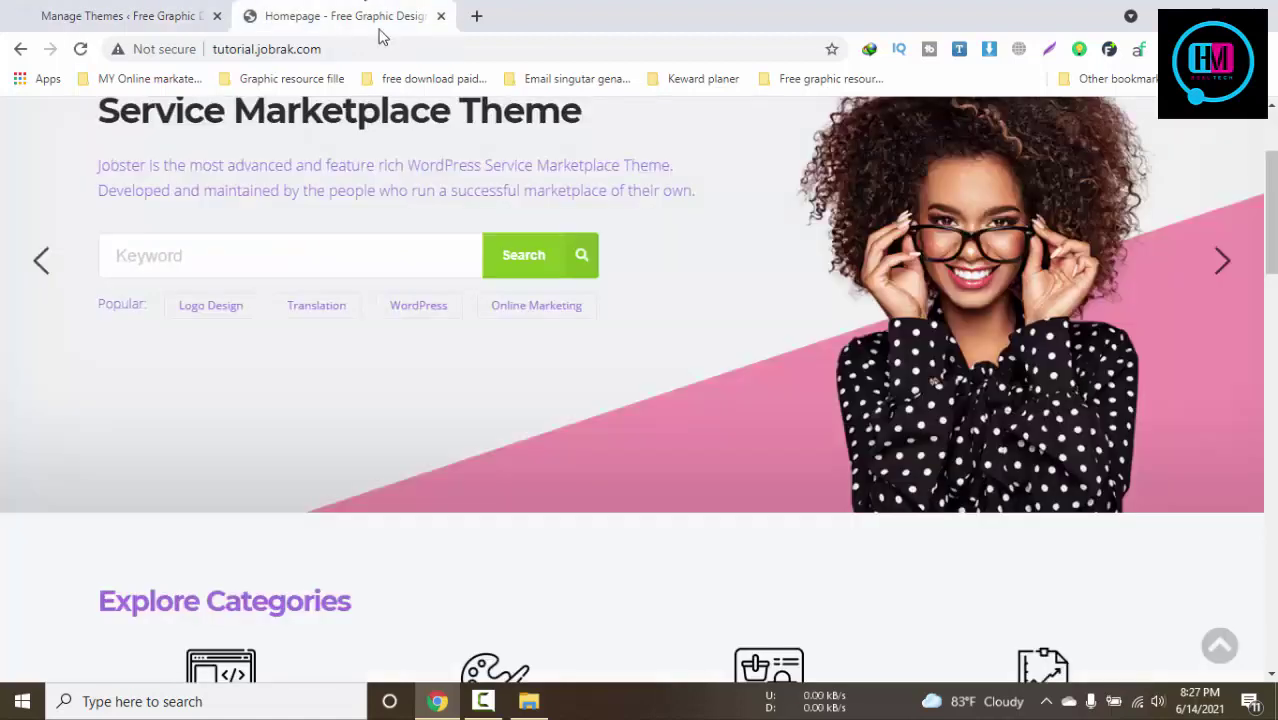
pyautogui.click(170, 10)
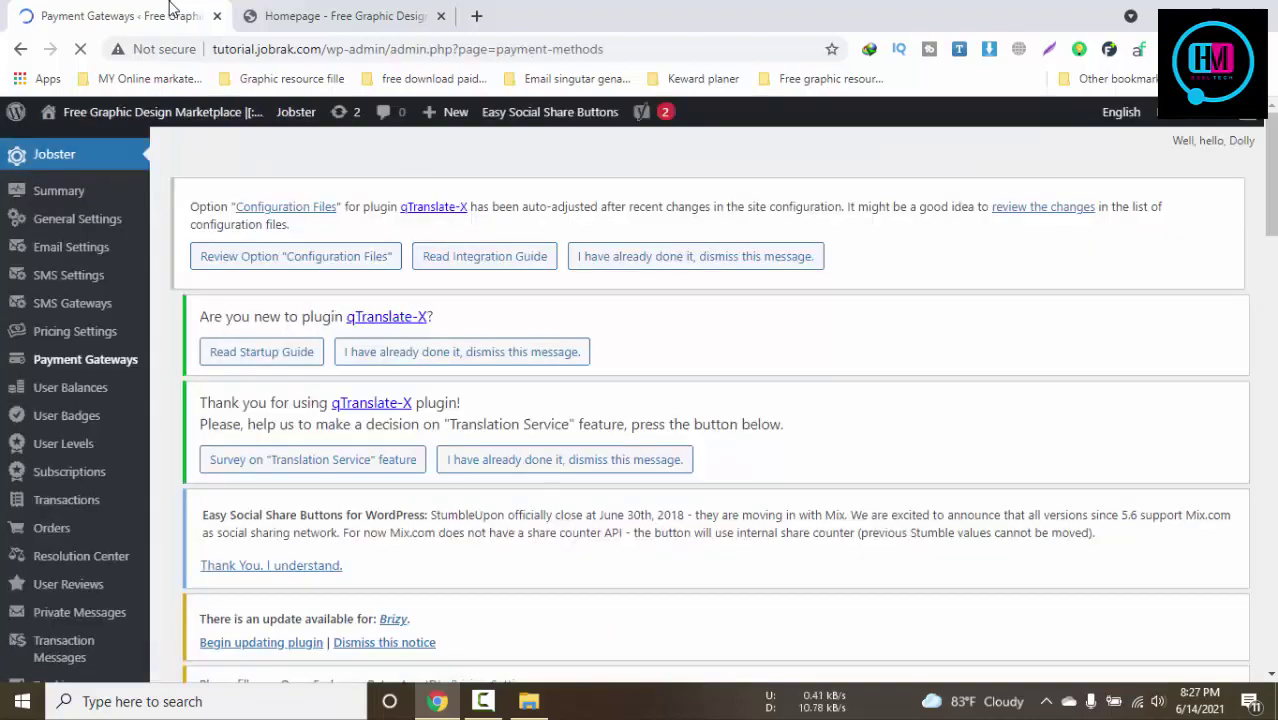
pyautogui.scroll(-4, 612, 527)
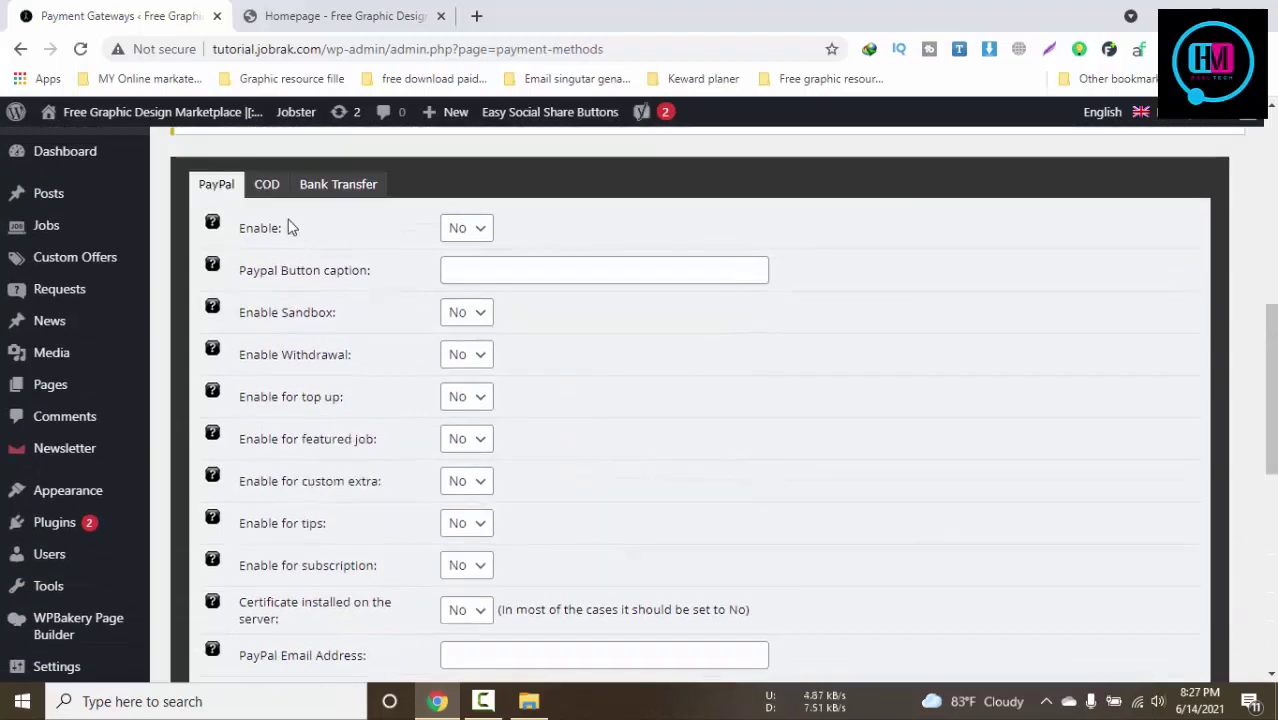
# Enter 'here bank information' as the Bank Transfer gateway's Bank Details, without saving
pyautogui.click(266, 184)
pyautogui.click(338, 184)
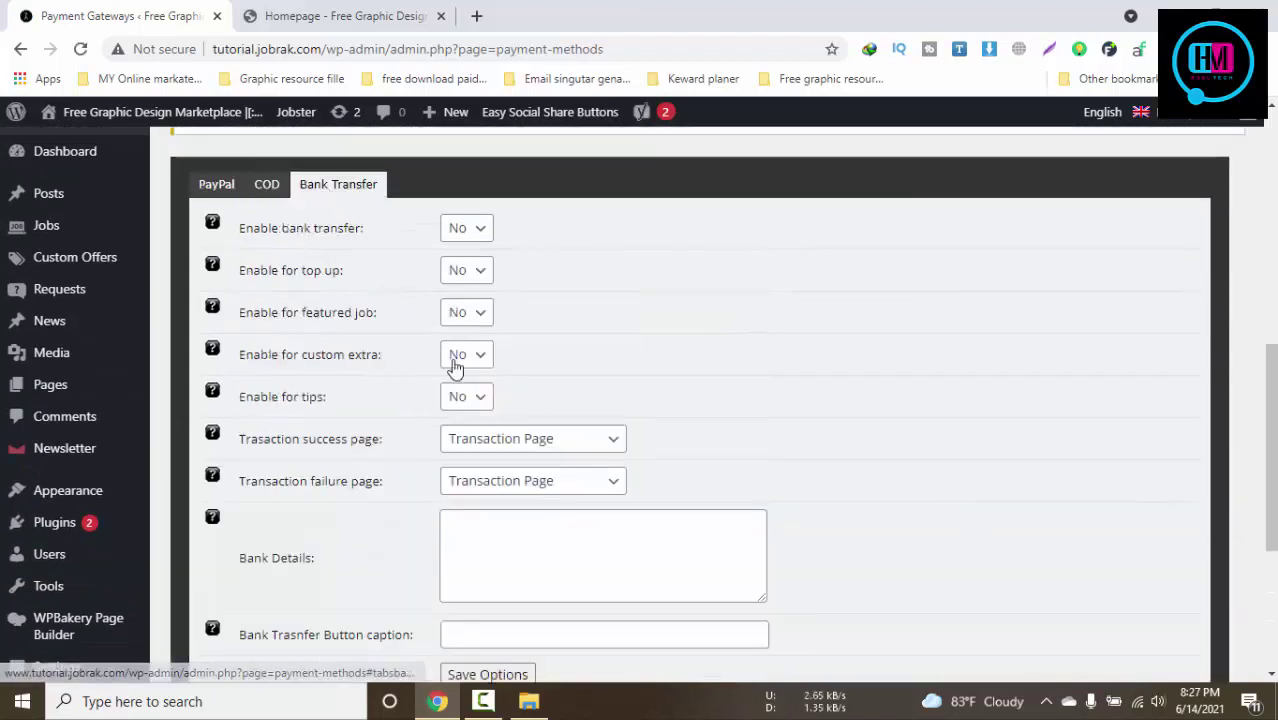
pyautogui.scroll(-3, 535, 540)
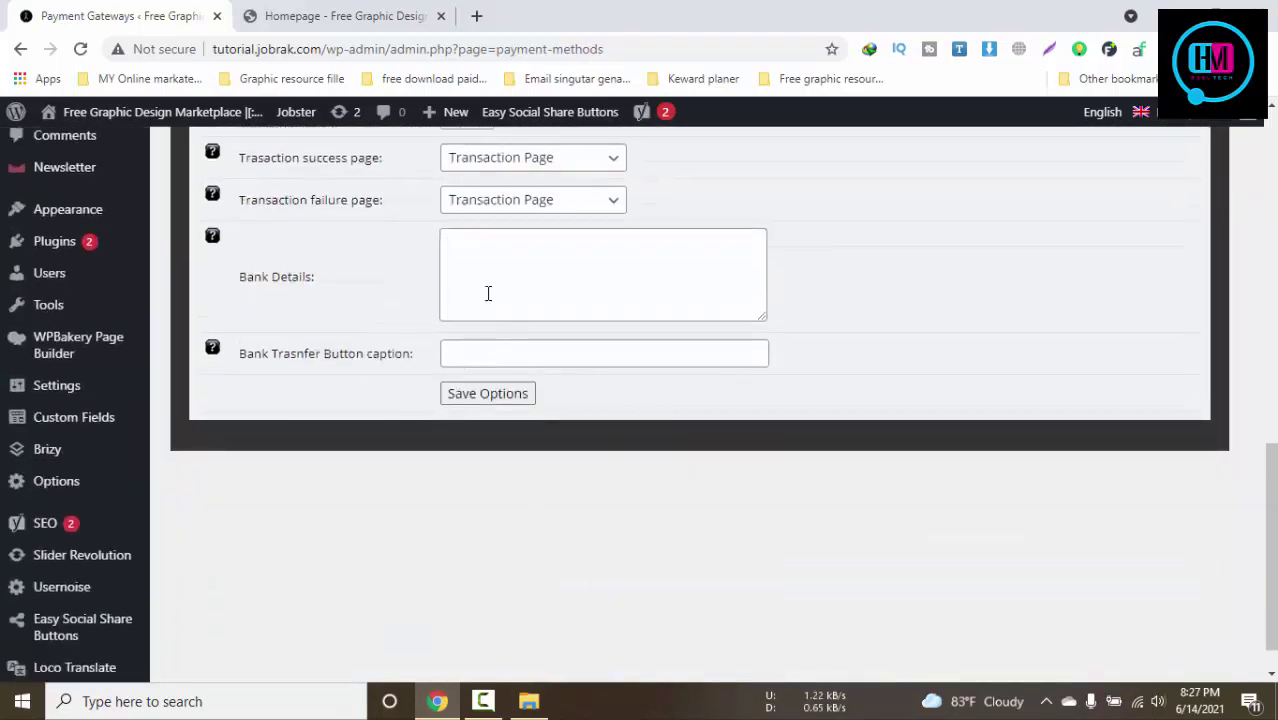
pyautogui.click(538, 274)
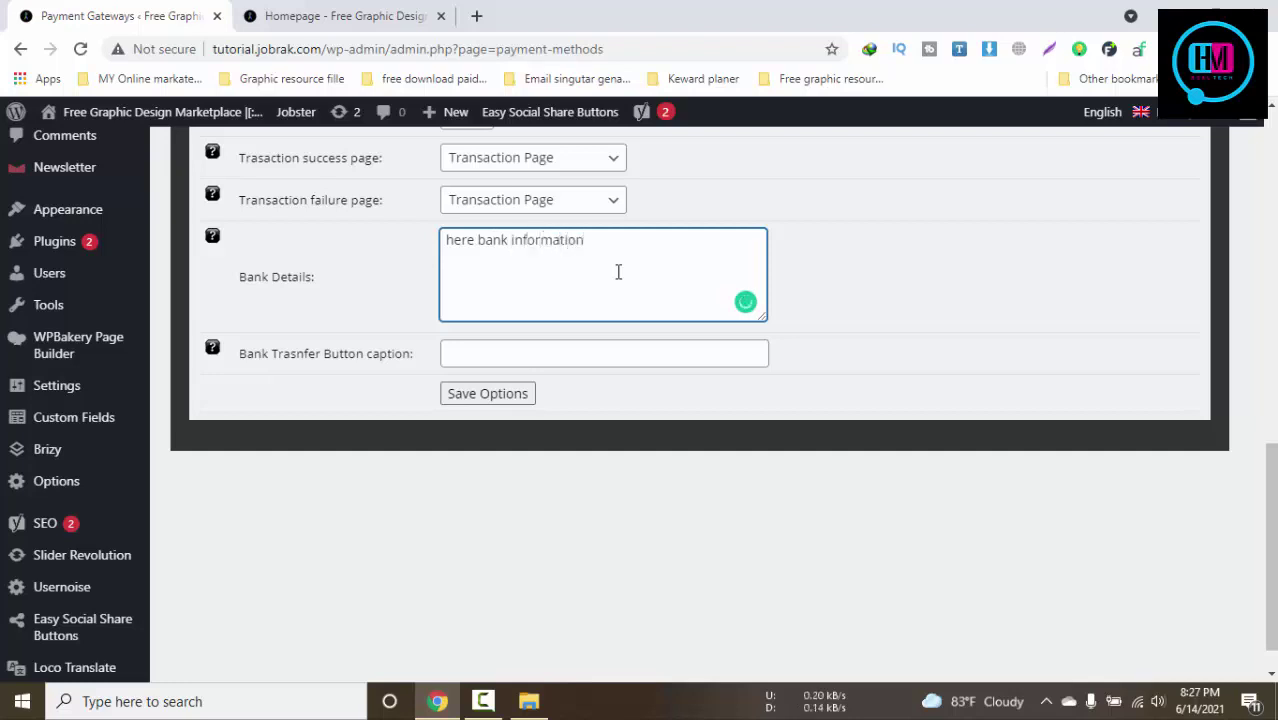
pyautogui.scroll(4, 618, 272)
pyautogui.scroll(-3, 630, 313)
pyautogui.scroll(3, 630, 313)
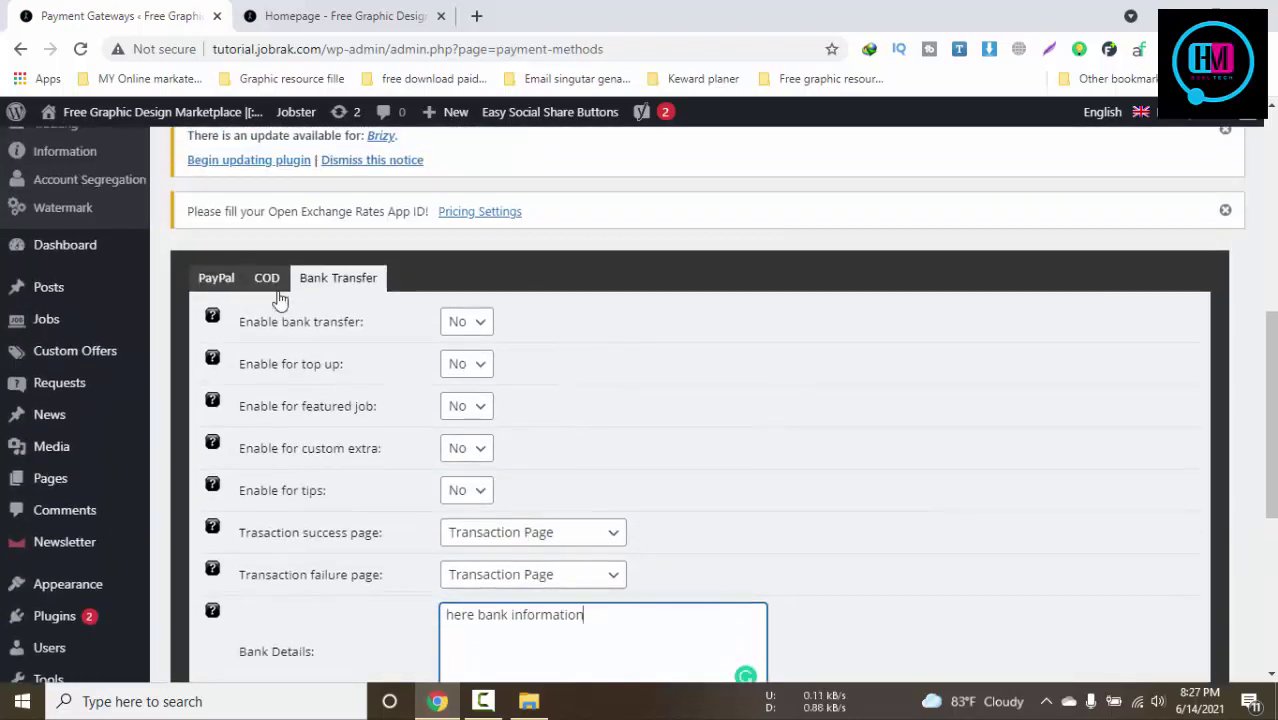
# Look over the Cash On Delivery options, then return to the PayPal gateway settings
pyautogui.click(268, 280)
pyautogui.scroll(-2, 584, 405)
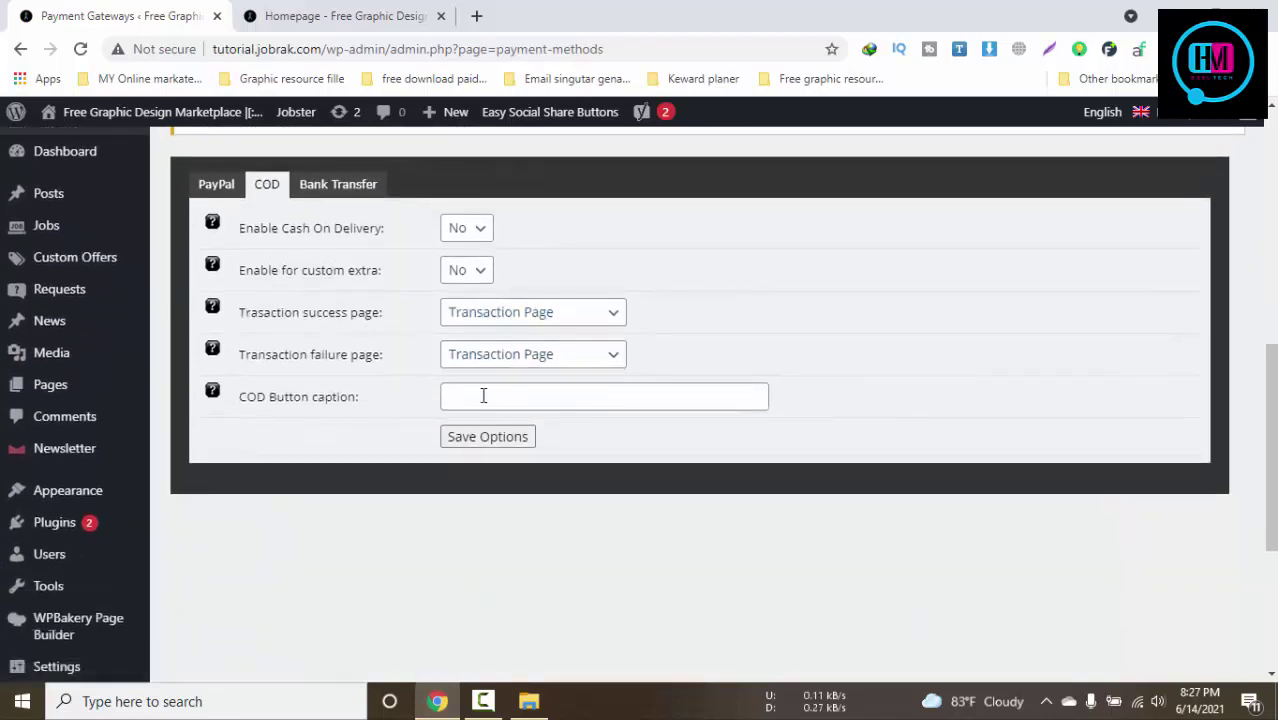
pyautogui.click(483, 396)
pyautogui.scroll(2, 495, 400)
pyautogui.click(216, 371)
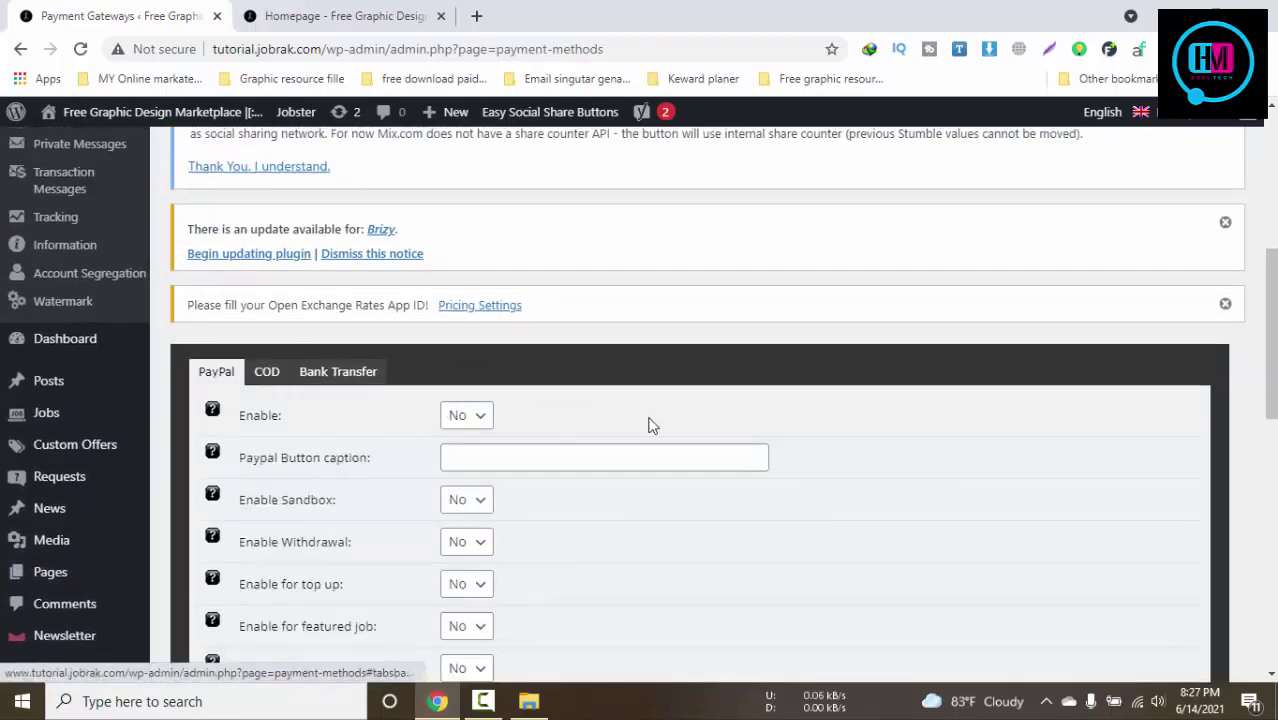
pyautogui.scroll(-1, 635, 422)
# Enable PayPal with button caption 'paypal' and email address 'paypal email'
pyautogui.click(474, 336)
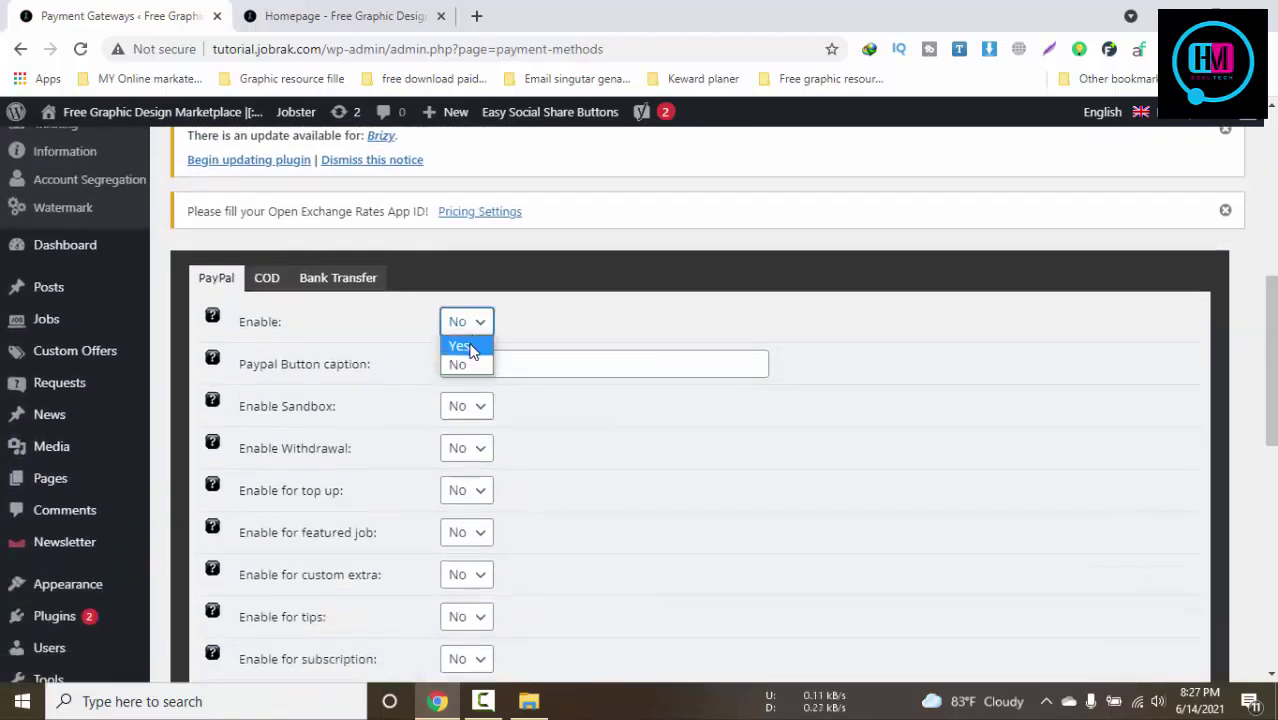
pyautogui.click(462, 340)
pyautogui.click(538, 367)
pyautogui.scroll(-1, 685, 369)
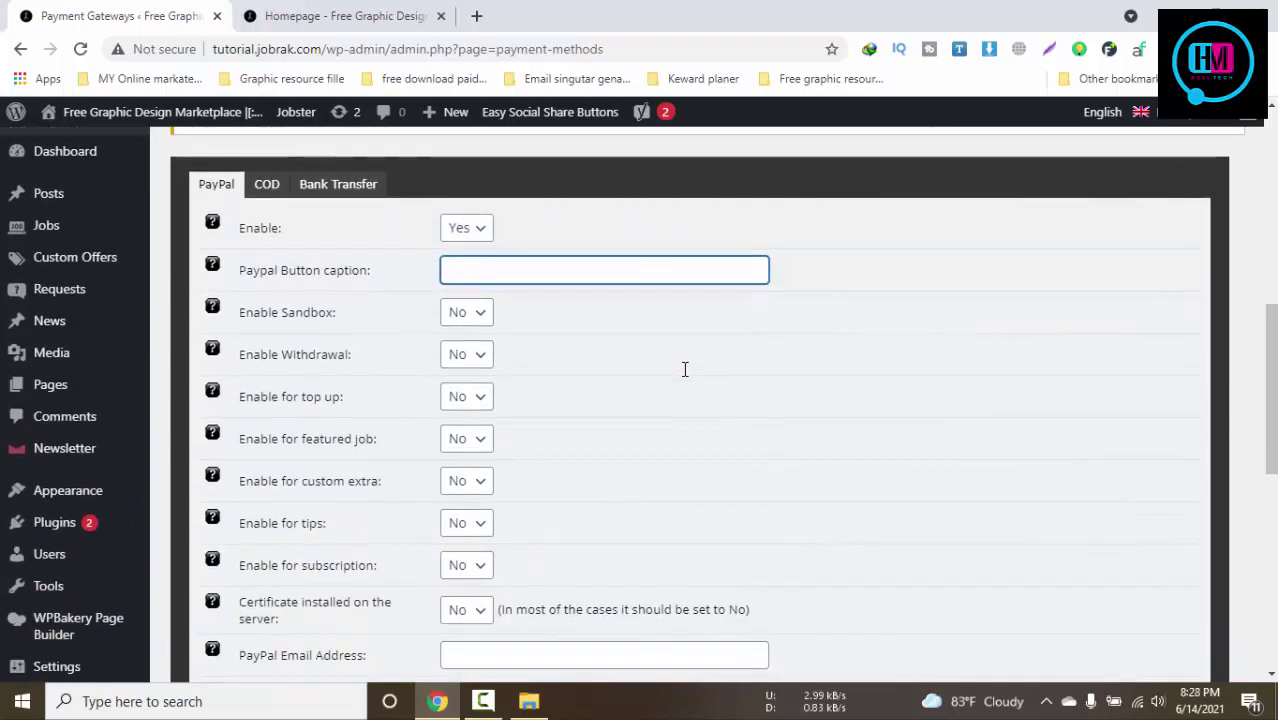
pyautogui.write('paypal')
pyautogui.scroll(-3, 686, 379)
pyautogui.click(536, 377)
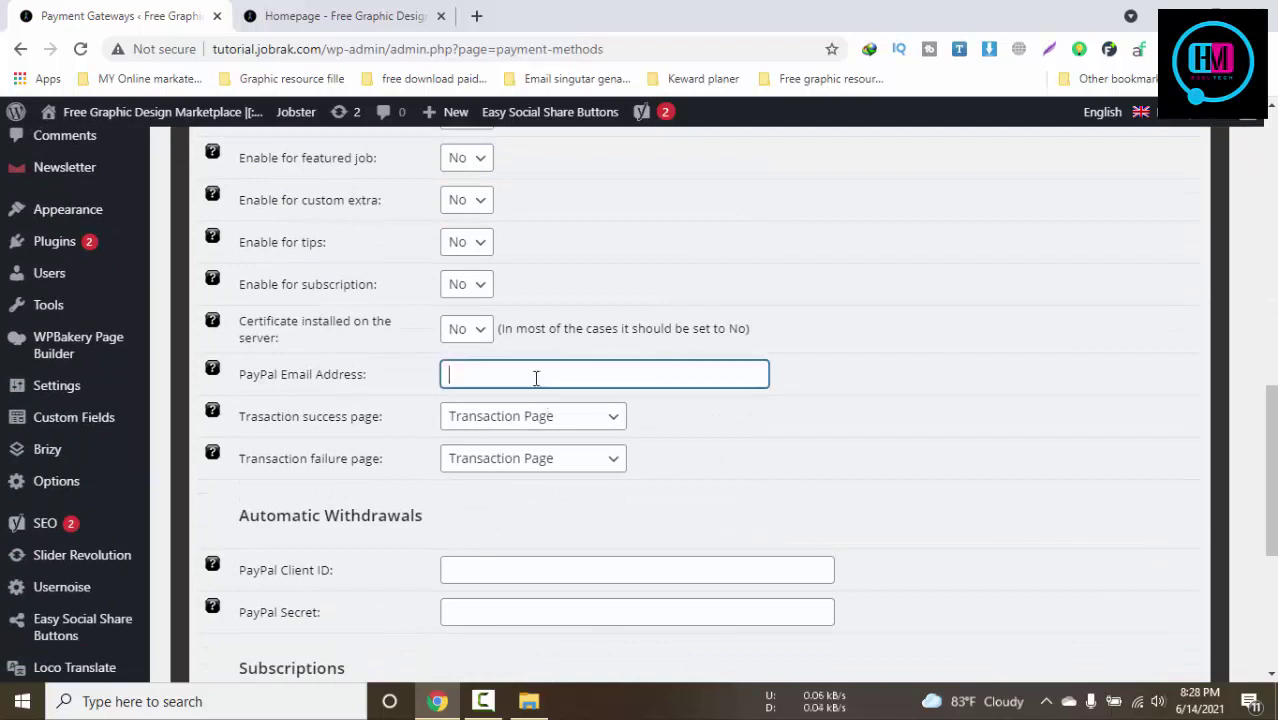
pyautogui.write('paypal email')
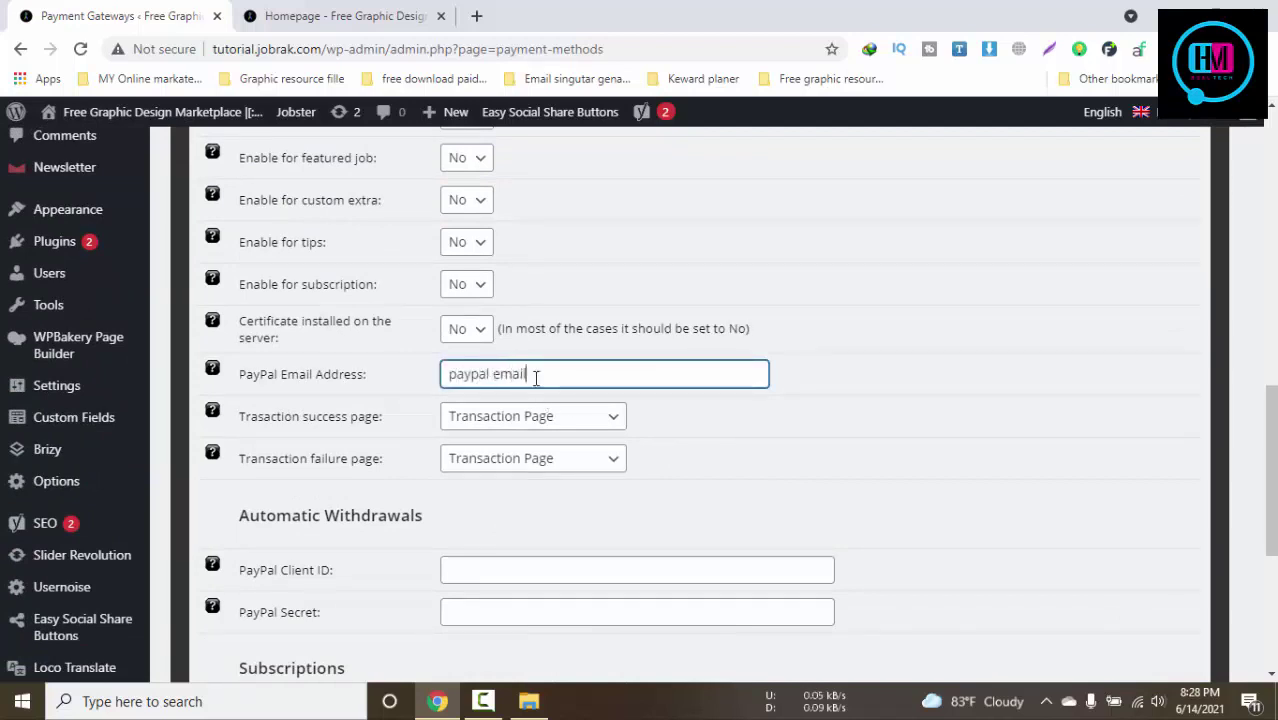
# Review the PayPal API credential fields, such as Client ID and API Username
pyautogui.scroll(-1, 528, 482)
pyautogui.click(483, 472)
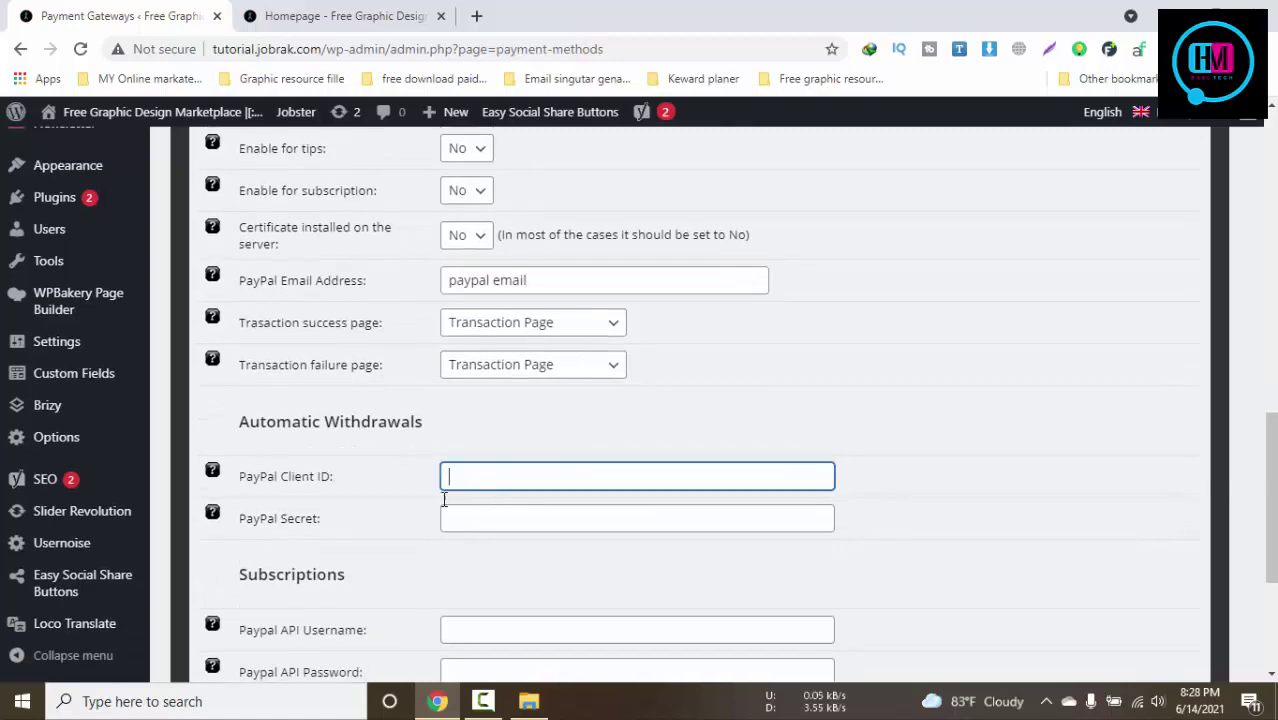
pyautogui.moveTo(330, 479); pyautogui.dragTo(413, 504)
pyautogui.scroll(-3, 480, 476)
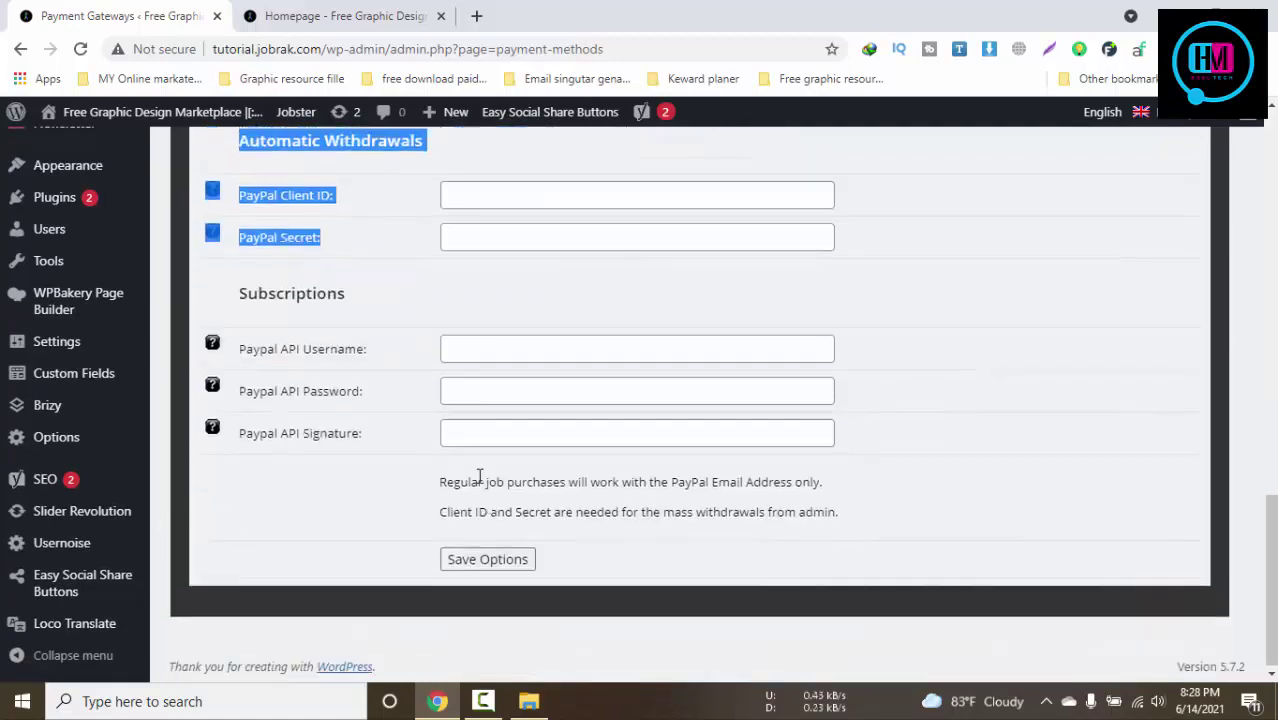
pyautogui.click(456, 344)
pyautogui.scroll(12, 613, 507)
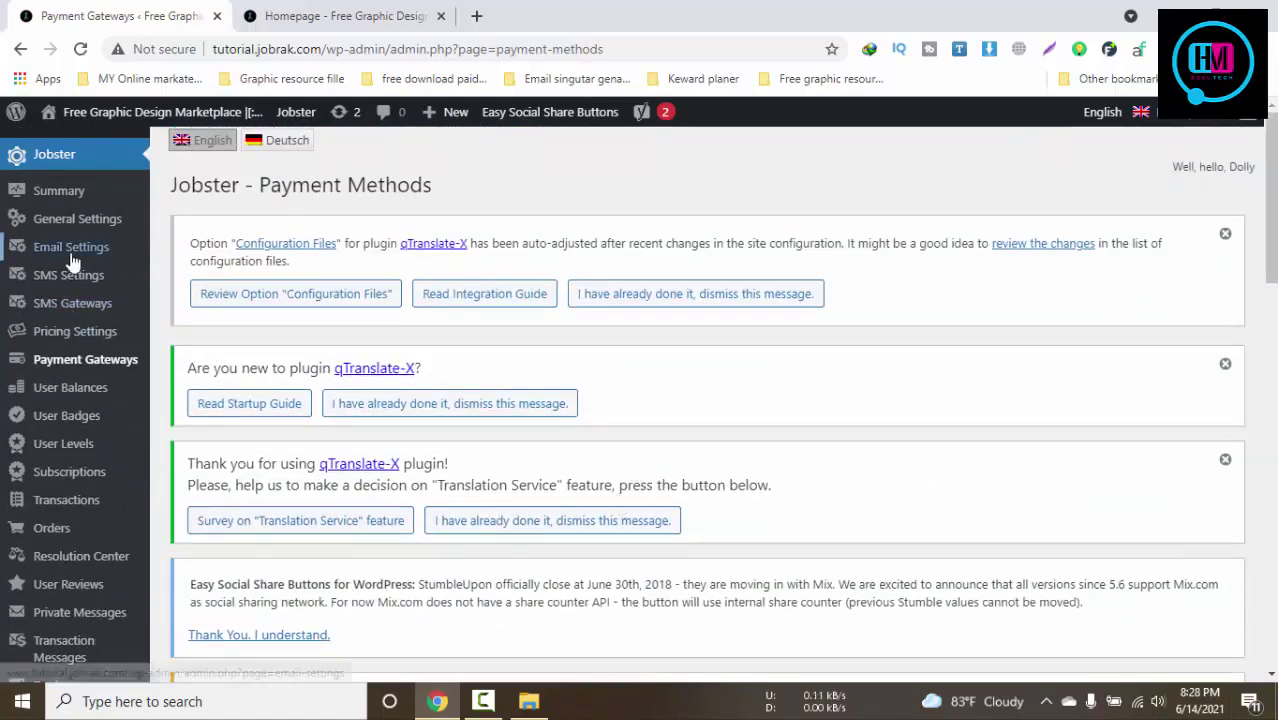
pyautogui.scroll(-3, 43, 414)
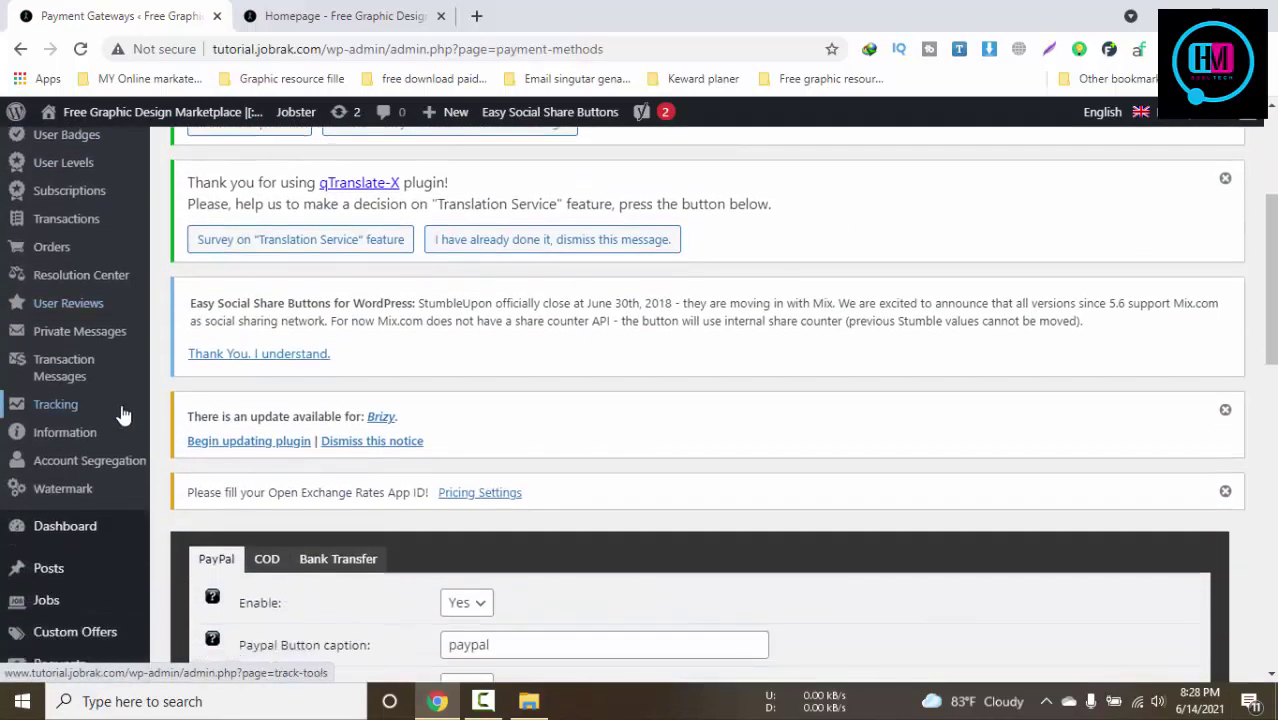
# Review the Account Segregation Seller Verification settings, keeping Account Verification as the verification page
pyautogui.click(77, 468)
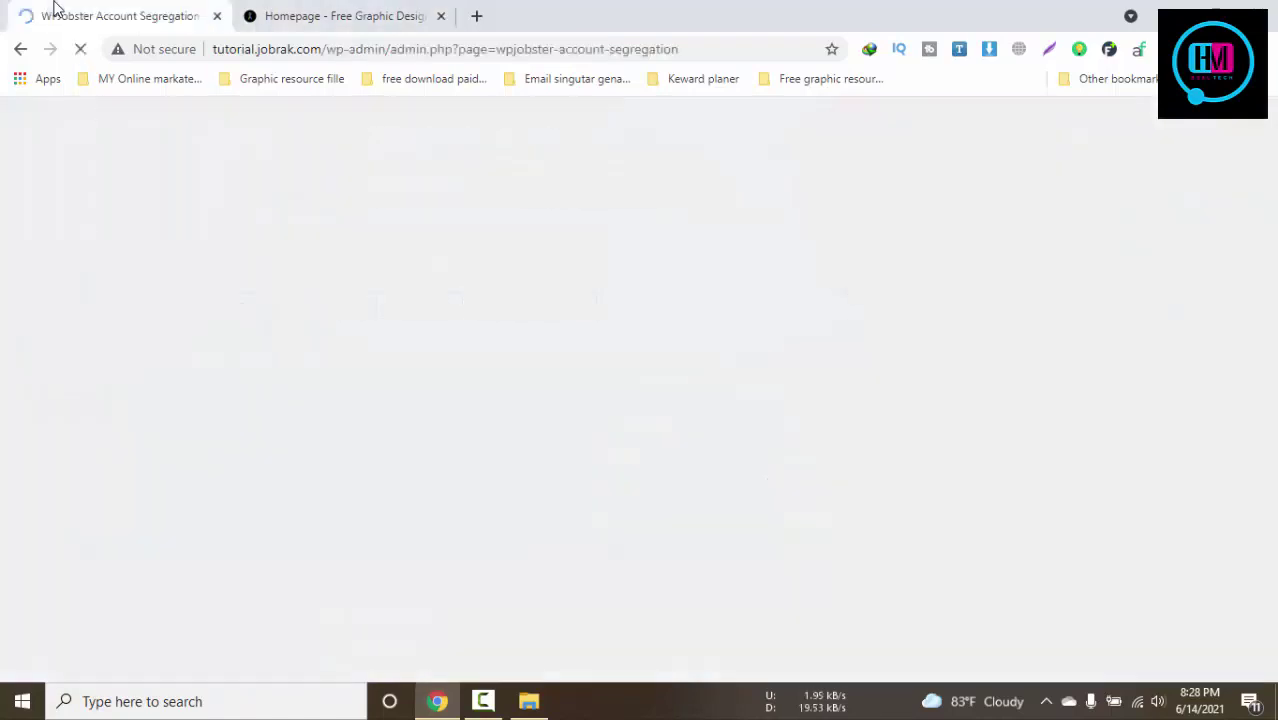
pyautogui.scroll(-5, 546, 368)
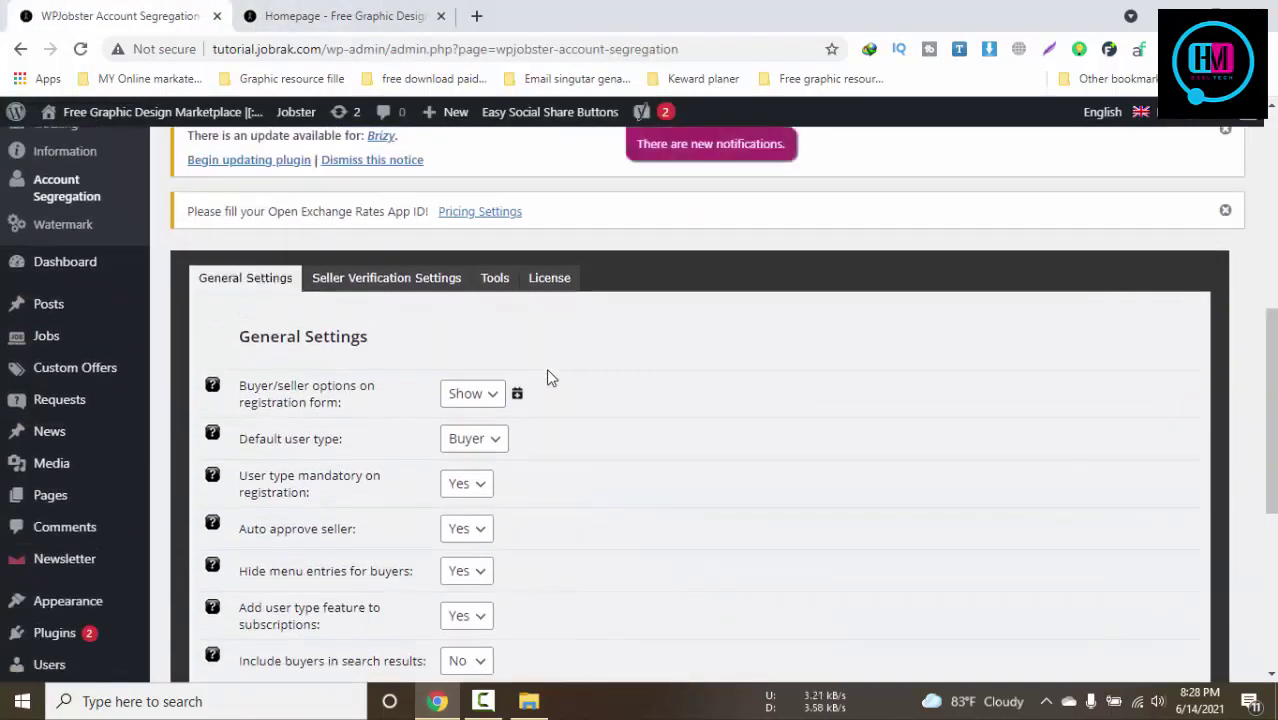
pyautogui.click(386, 278)
pyautogui.scroll(-2, 385, 270)
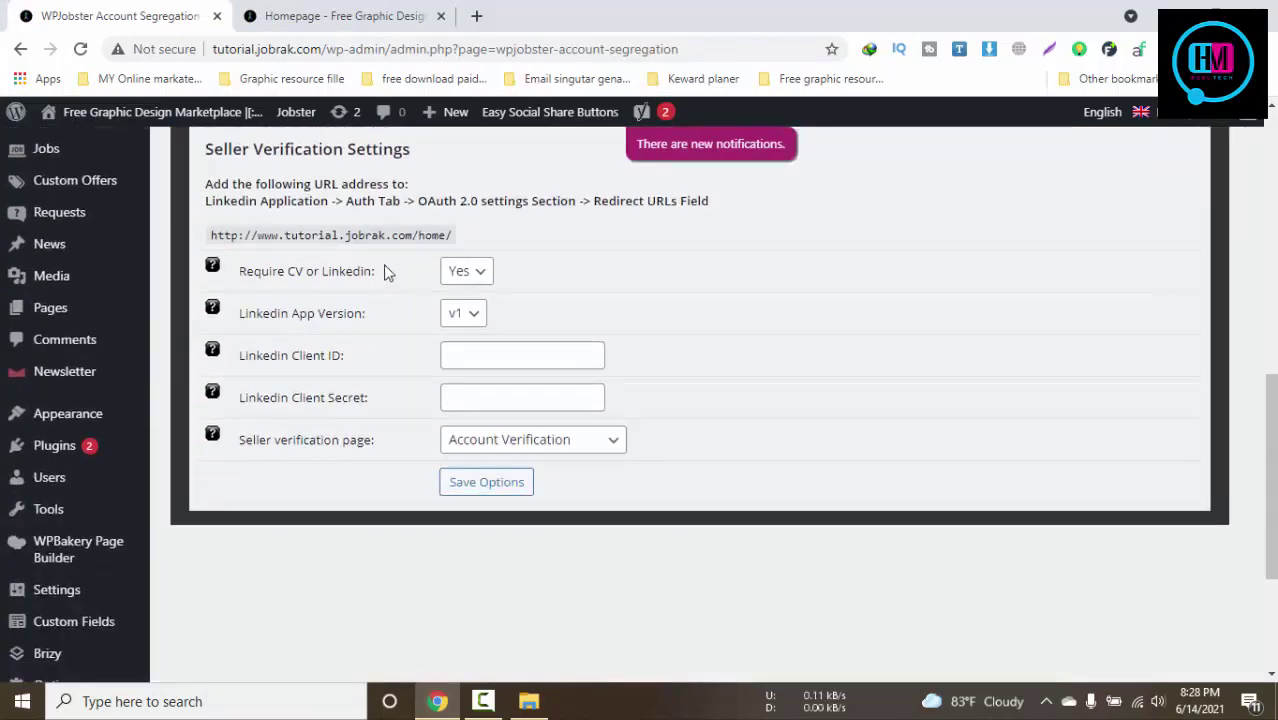
pyautogui.moveTo(272, 235); pyautogui.dragTo(209, 235)
pyautogui.click(593, 245)
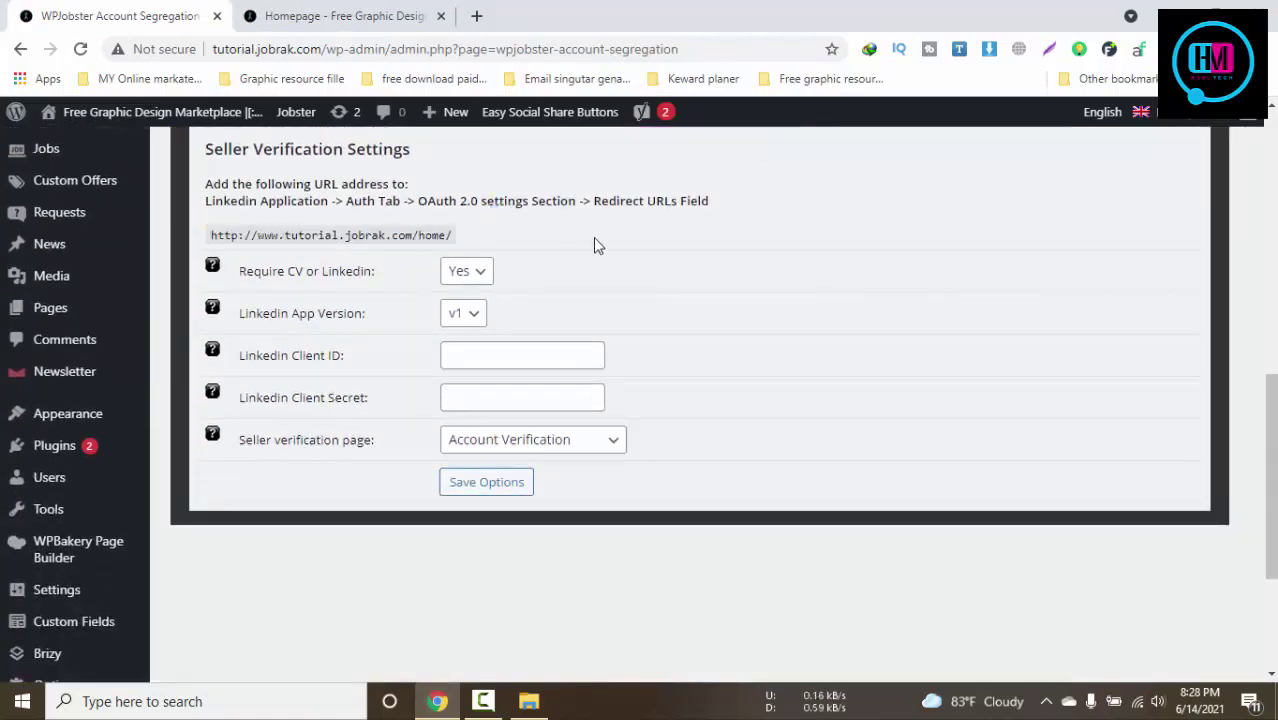
pyautogui.click(562, 436)
pyautogui.click(563, 437)
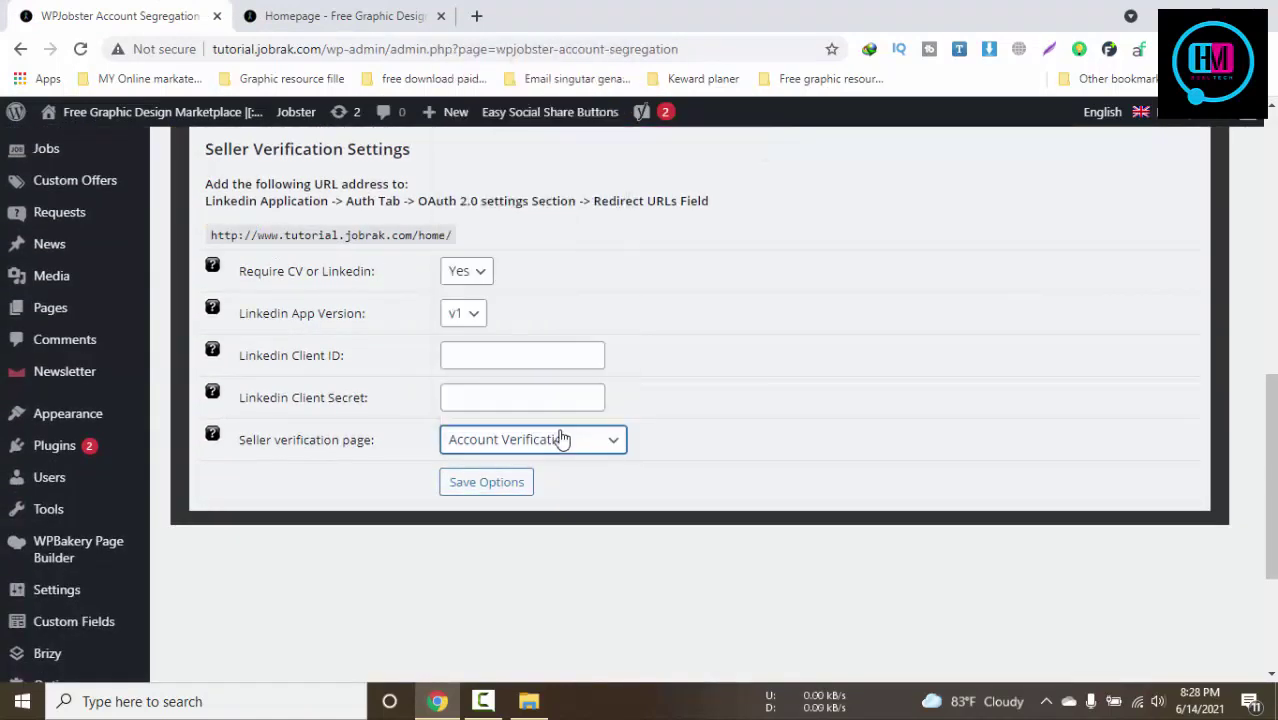
# Look at the Tools and License tabs, return to General Settings, then view the homepage
pyautogui.scroll(3, 705, 456)
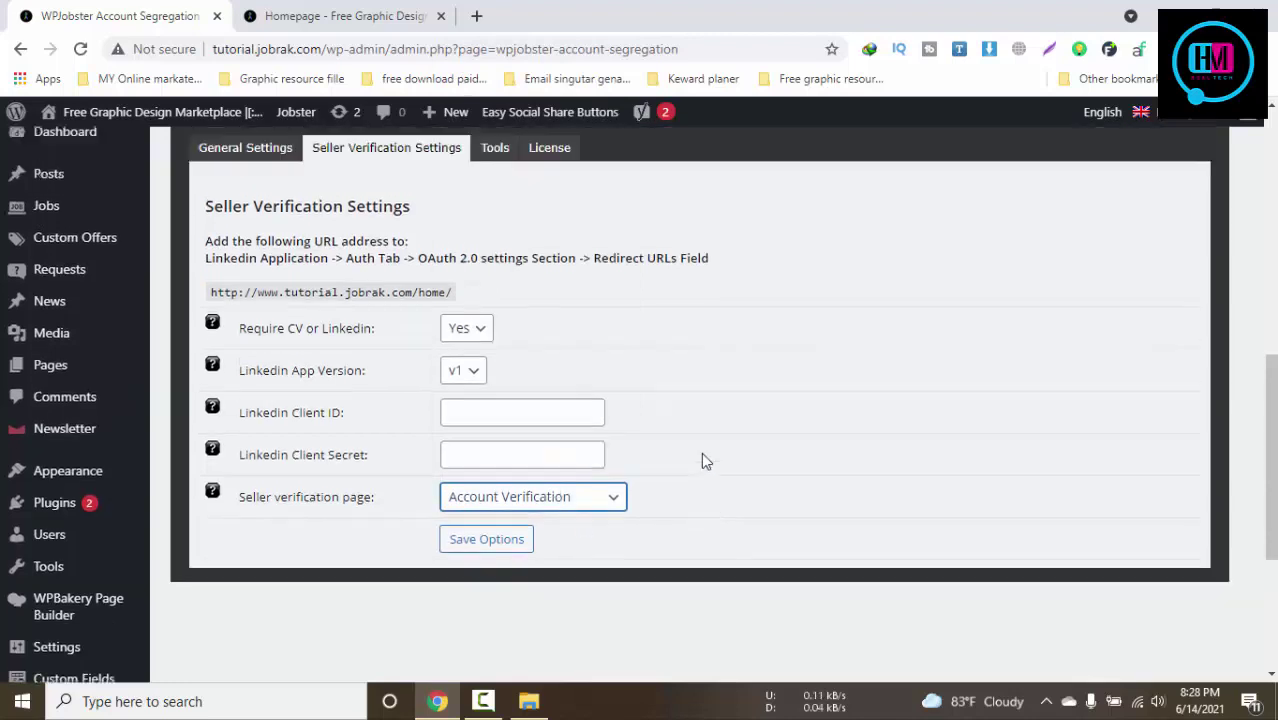
pyautogui.click(496, 372)
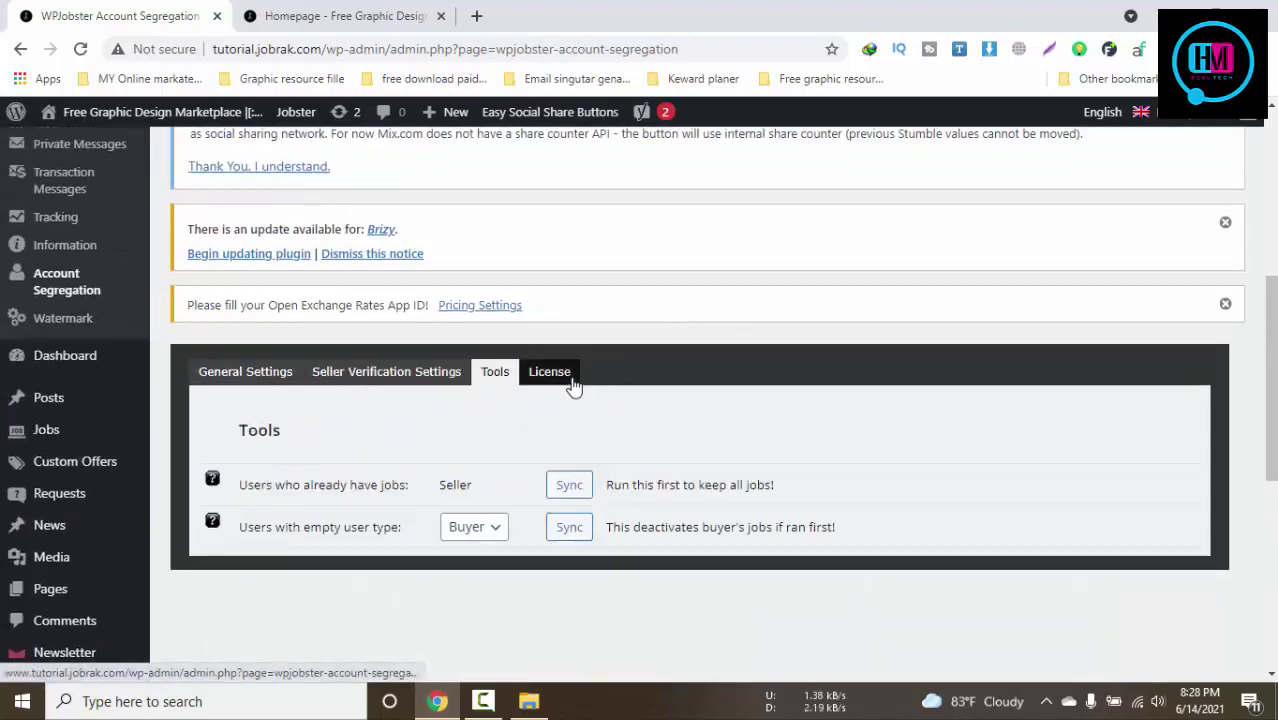
pyautogui.click(550, 372)
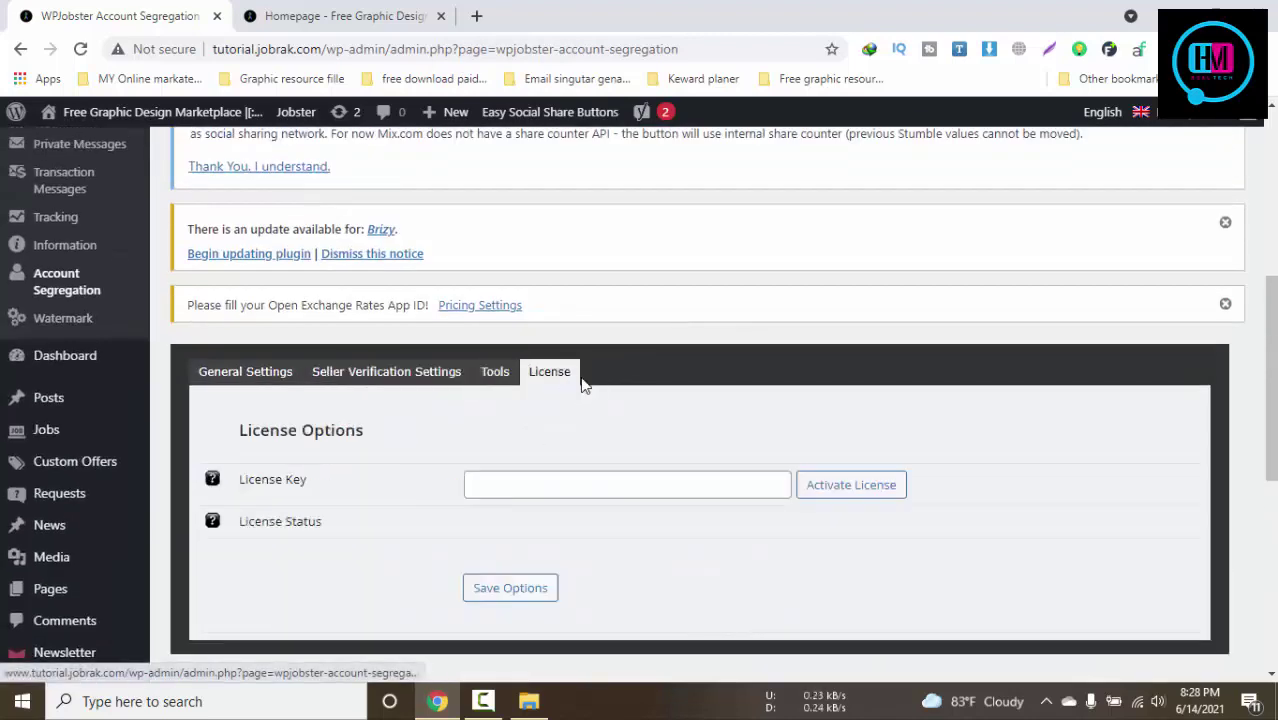
pyautogui.click(270, 371)
pyautogui.click(300, 16)
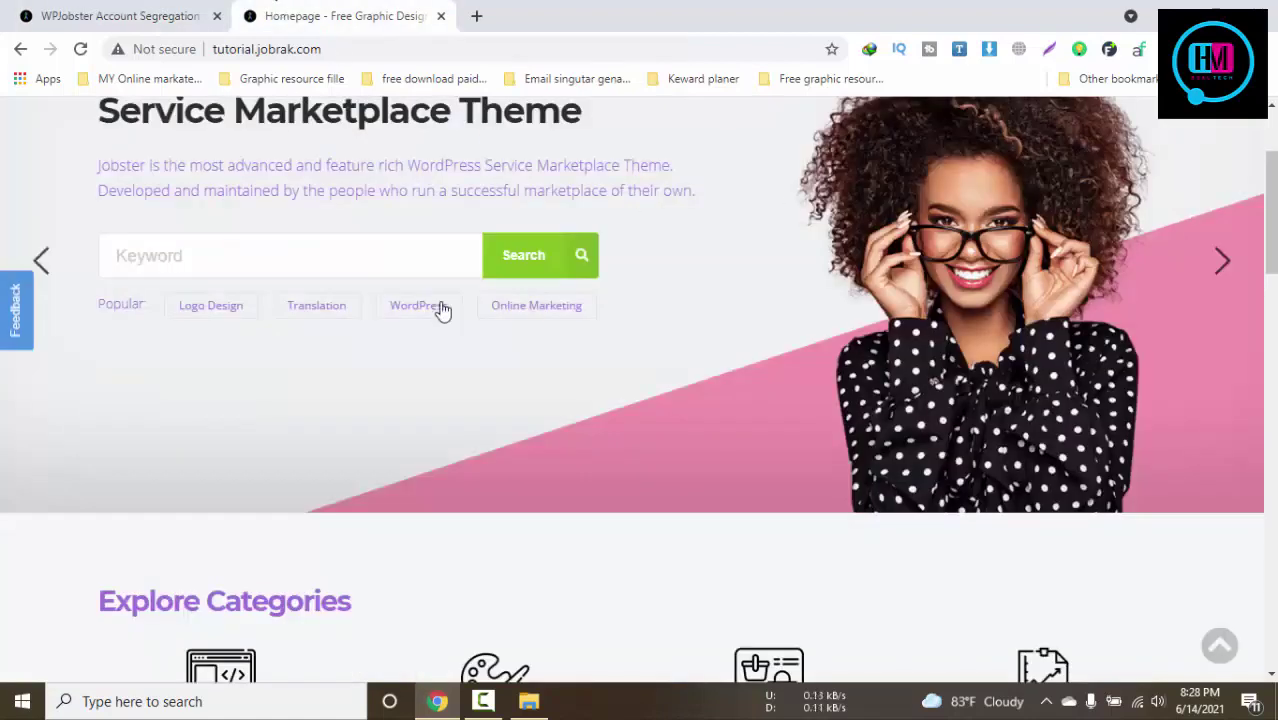
# Copy the homepage address and load it in a new private browsing window
pyautogui.scroll(2, 440, 300)
pyautogui.click(335, 51)
pyautogui.hotkey('ctrl', 'c')
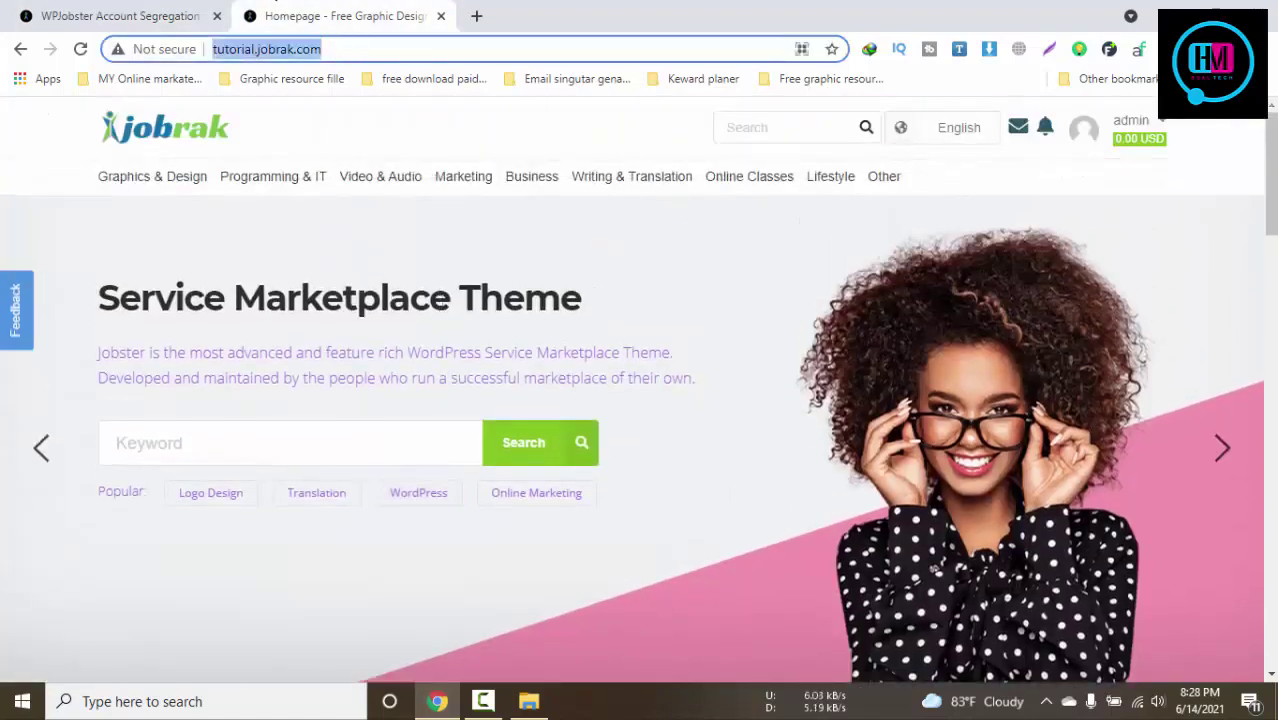
pyautogui.click(1264, 48)
pyautogui.click(1118, 120)
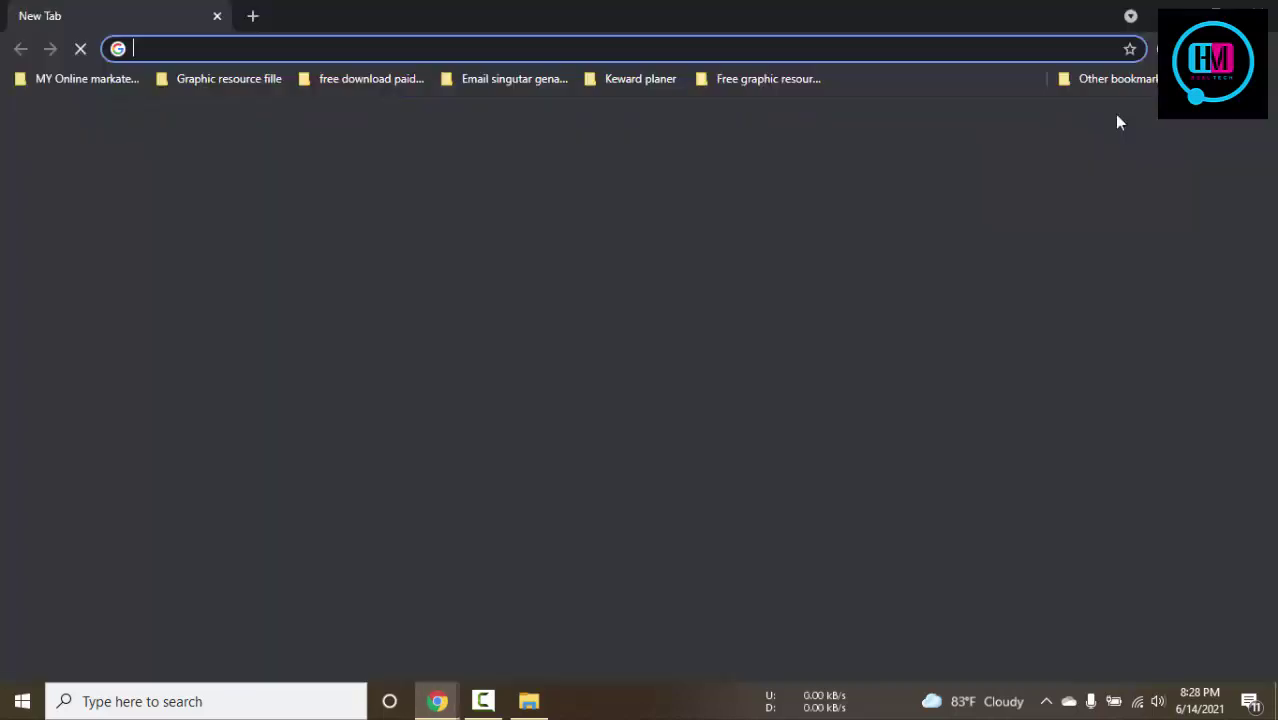
pyautogui.hotkey('ctrl', 'v')
pyautogui.press('Return')
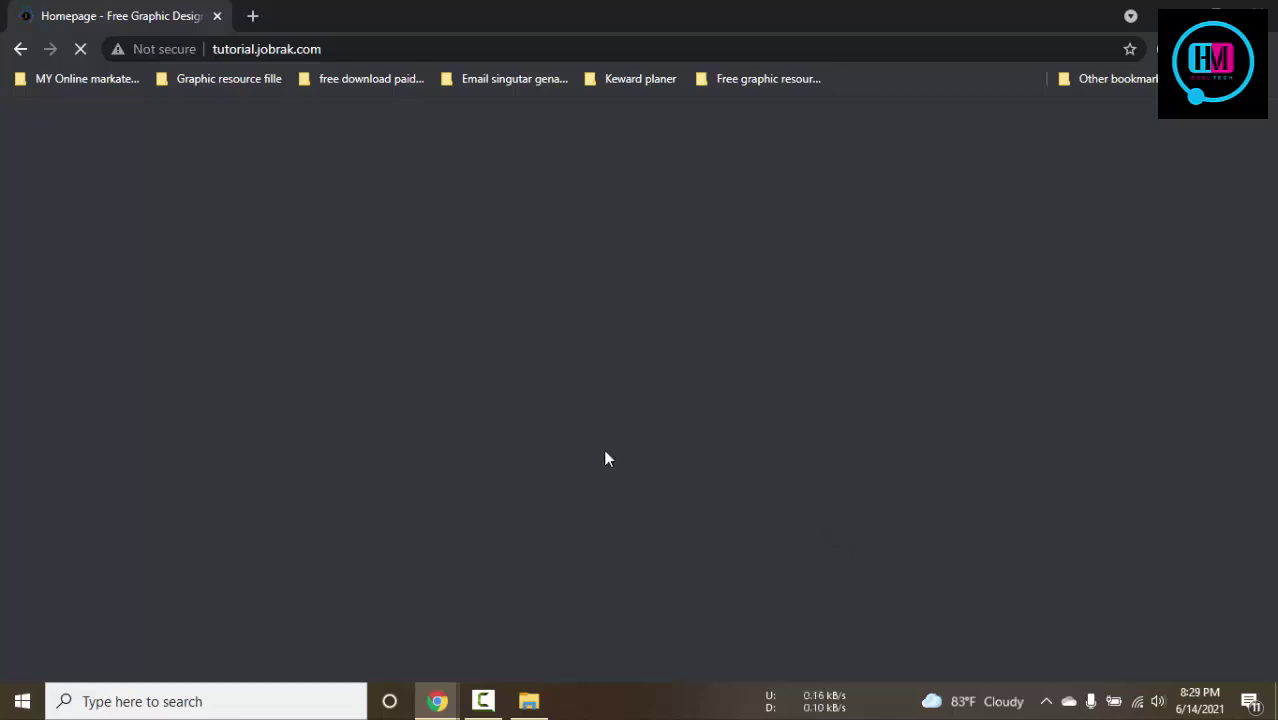
# Advance the homepage hero slider, then return to the Account Segregation general settings
pyautogui.click(437, 701)
pyautogui.click(348, 640)
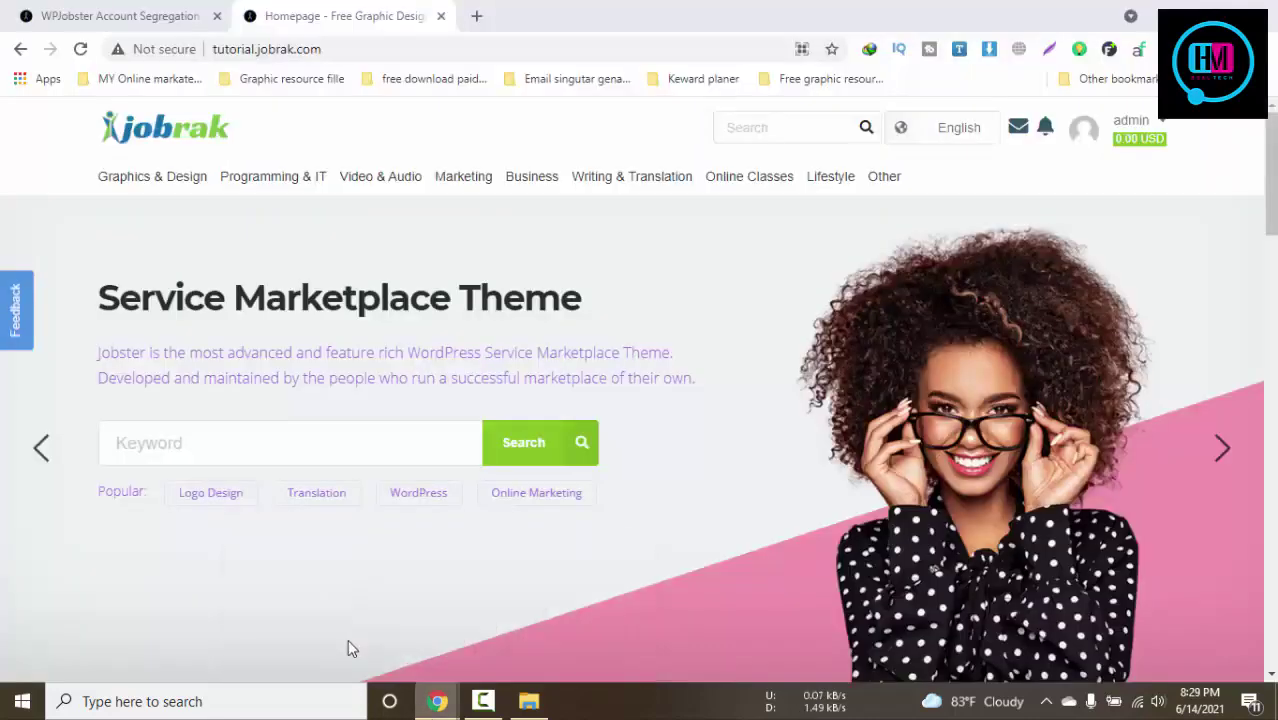
pyautogui.click(60, 8)
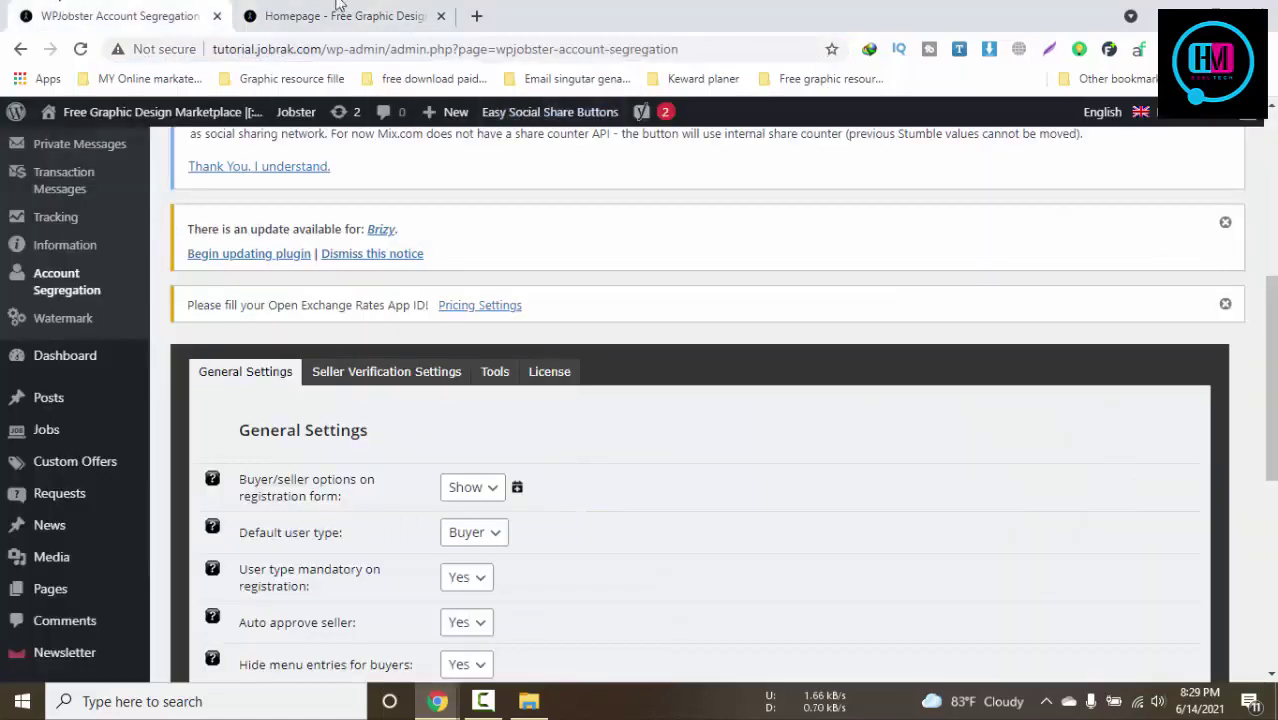
pyautogui.click(337, 8)
pyautogui.click(1222, 445)
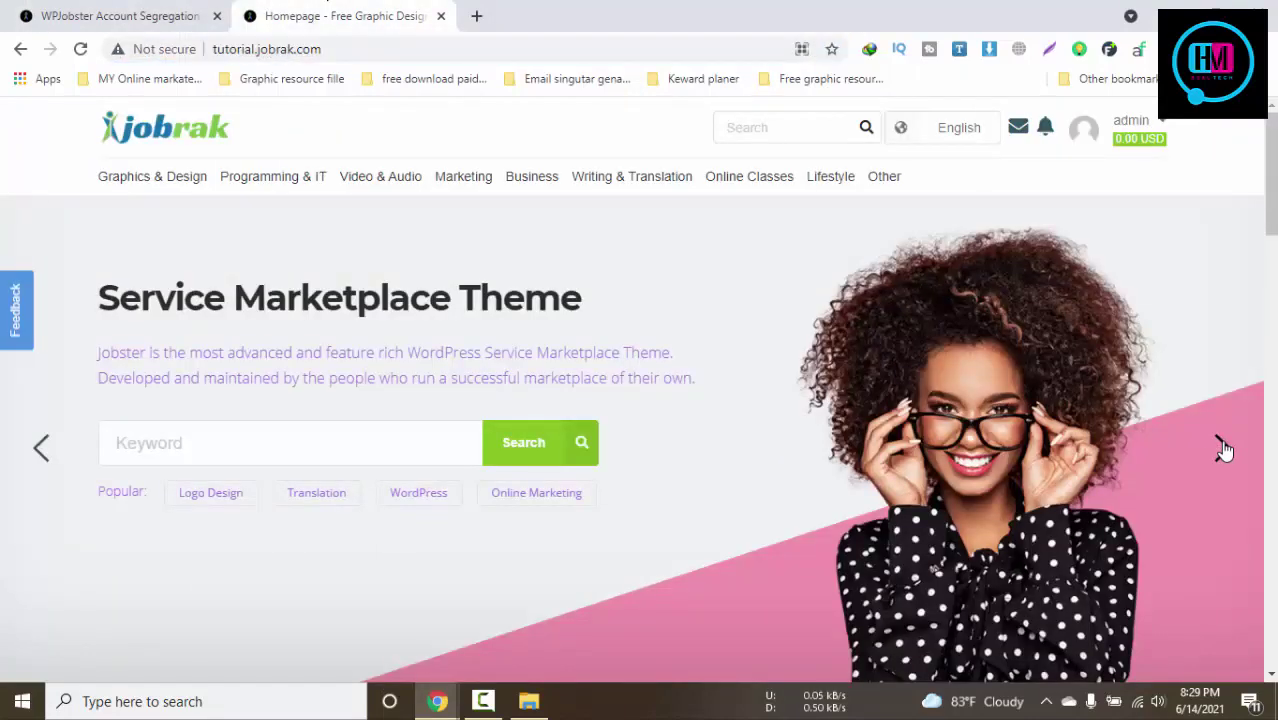
pyautogui.click(1223, 447)
pyautogui.click(1222, 447)
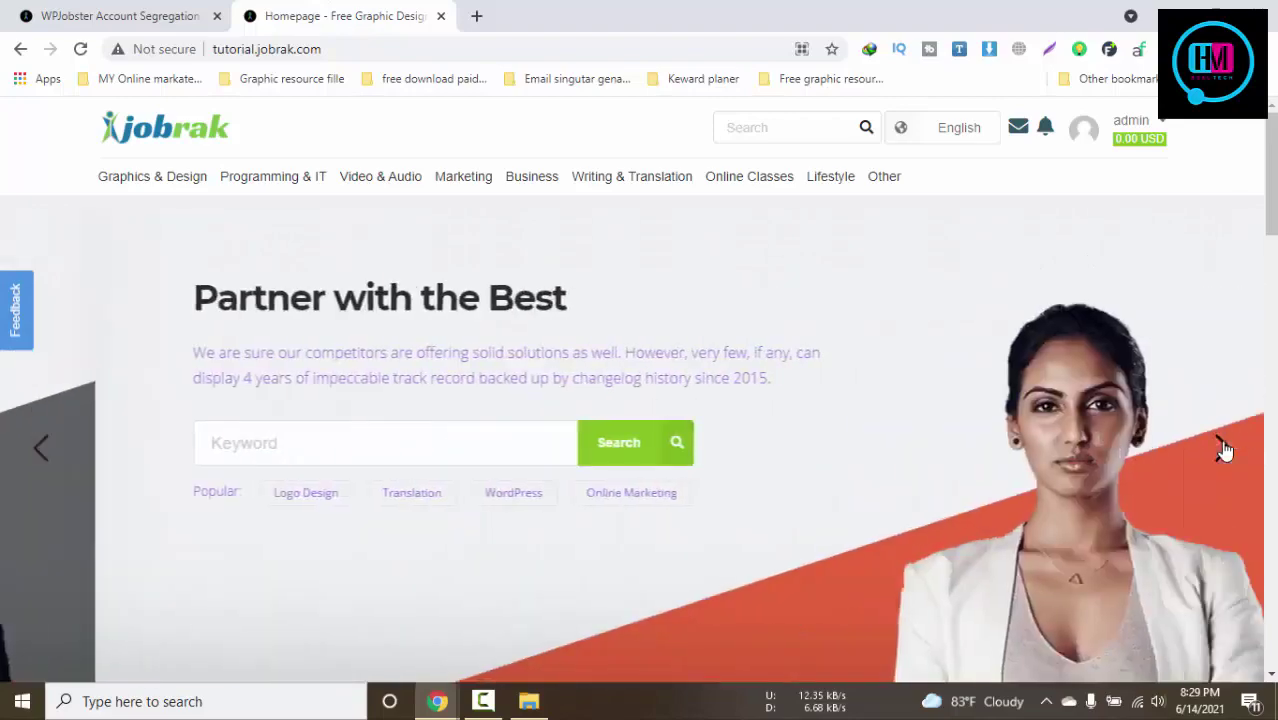
pyautogui.click(118, 12)
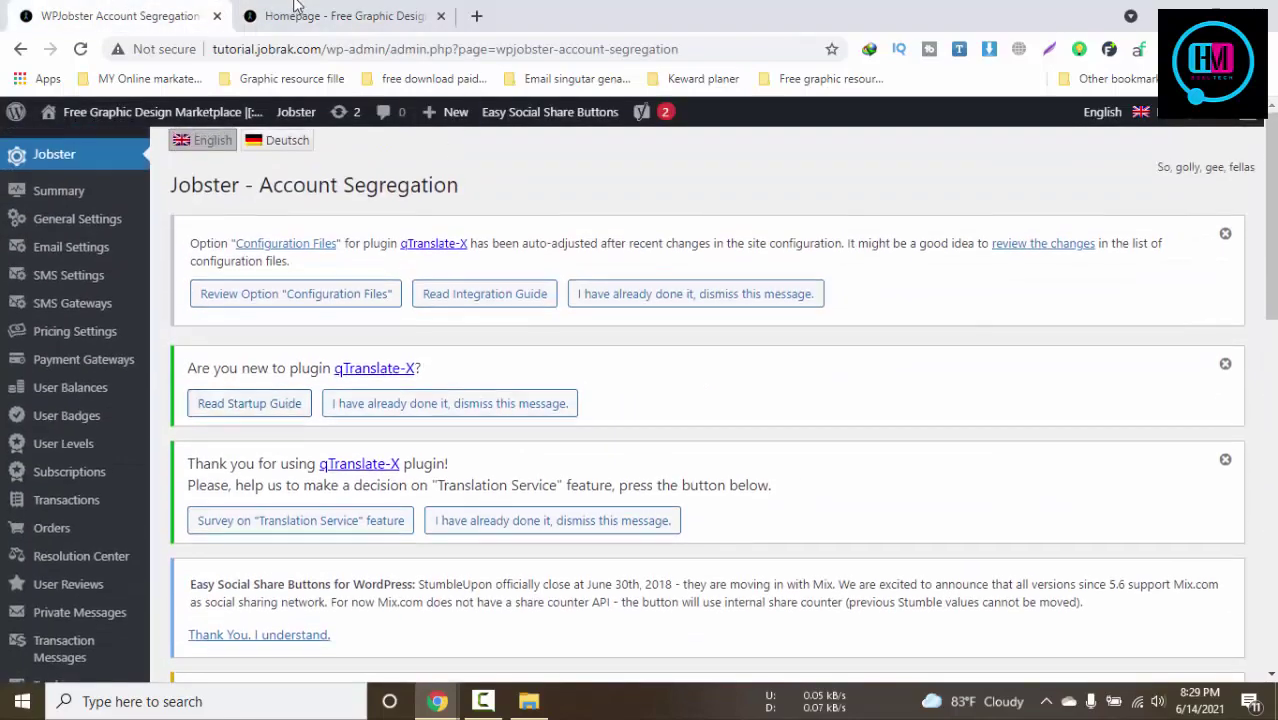
pyautogui.click(298, 10)
pyautogui.click(116, 10)
pyautogui.scroll(-6, 180, 398)
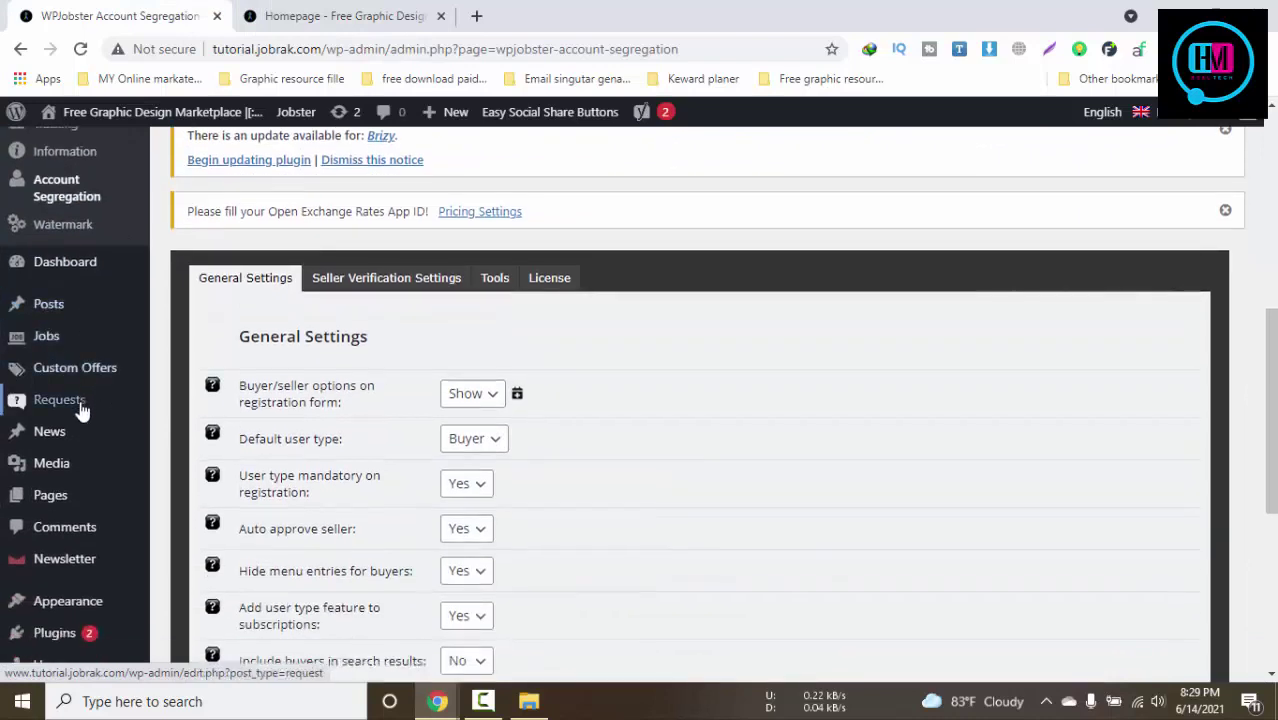
# Open the All Pages list and compare it with the private homepage window
pyautogui.click(192, 522)
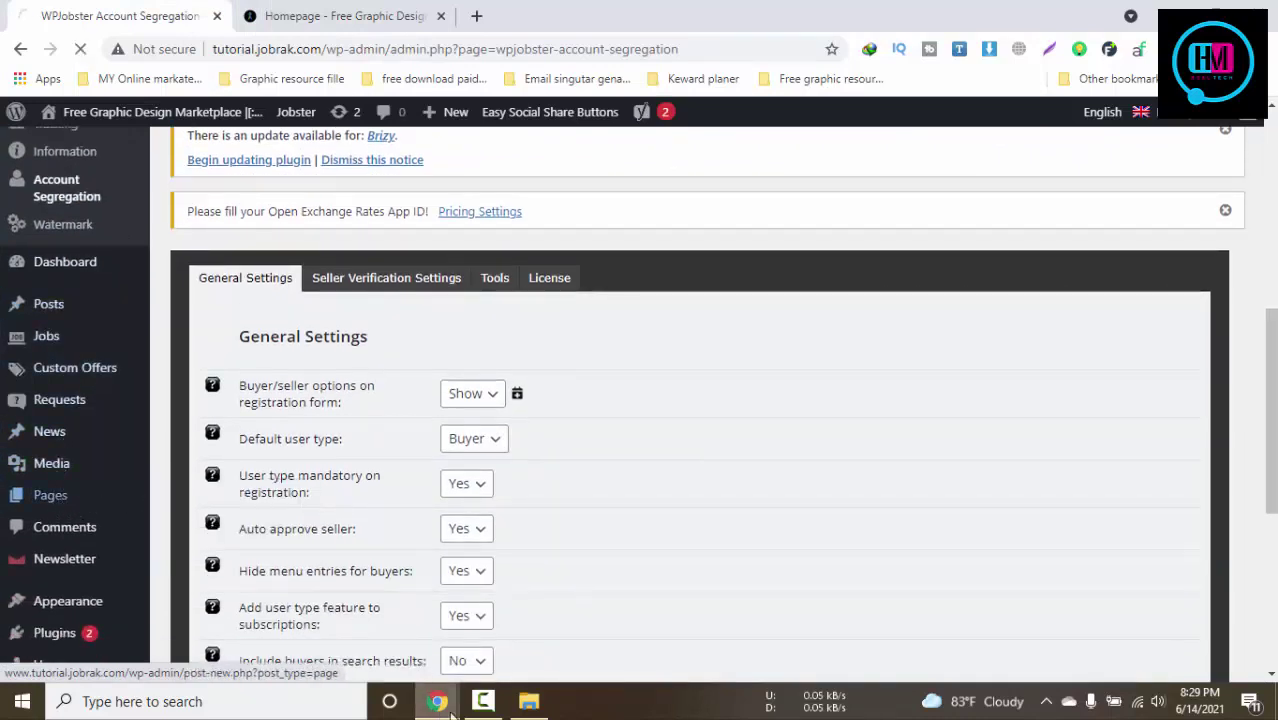
pyautogui.moveTo(442, 705)
pyautogui.click(536, 597)
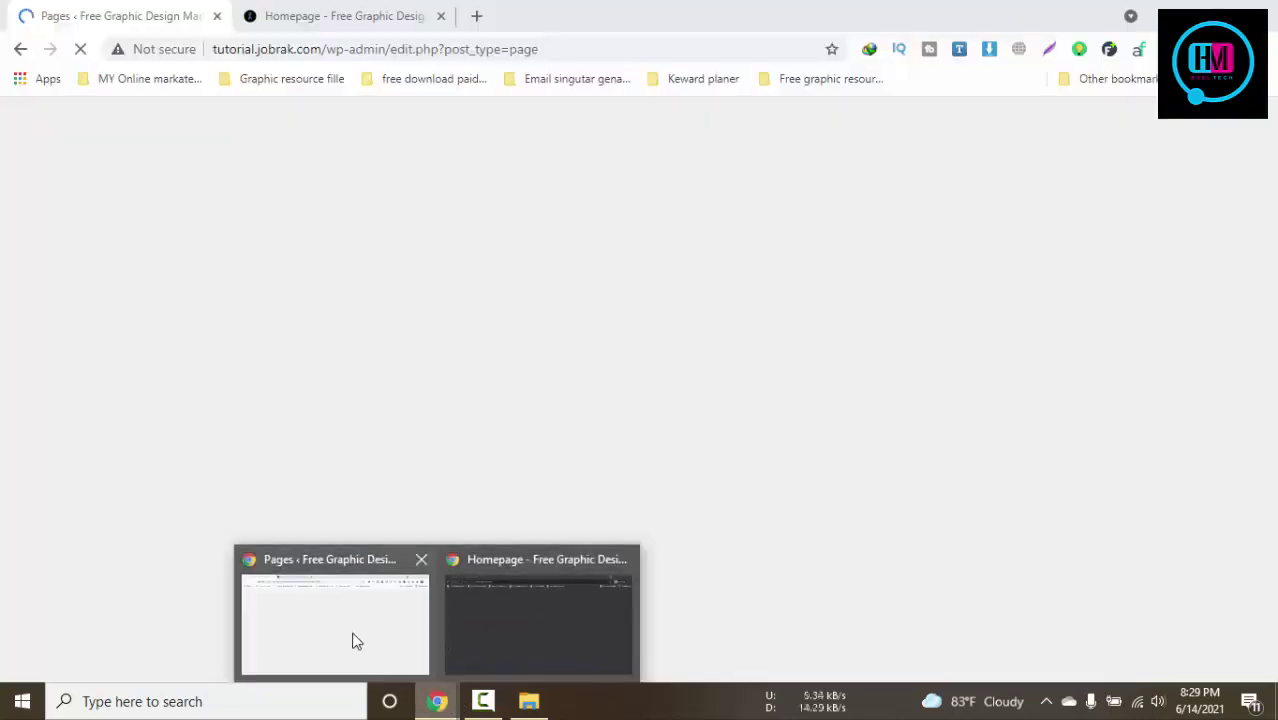
pyautogui.click(353, 640)
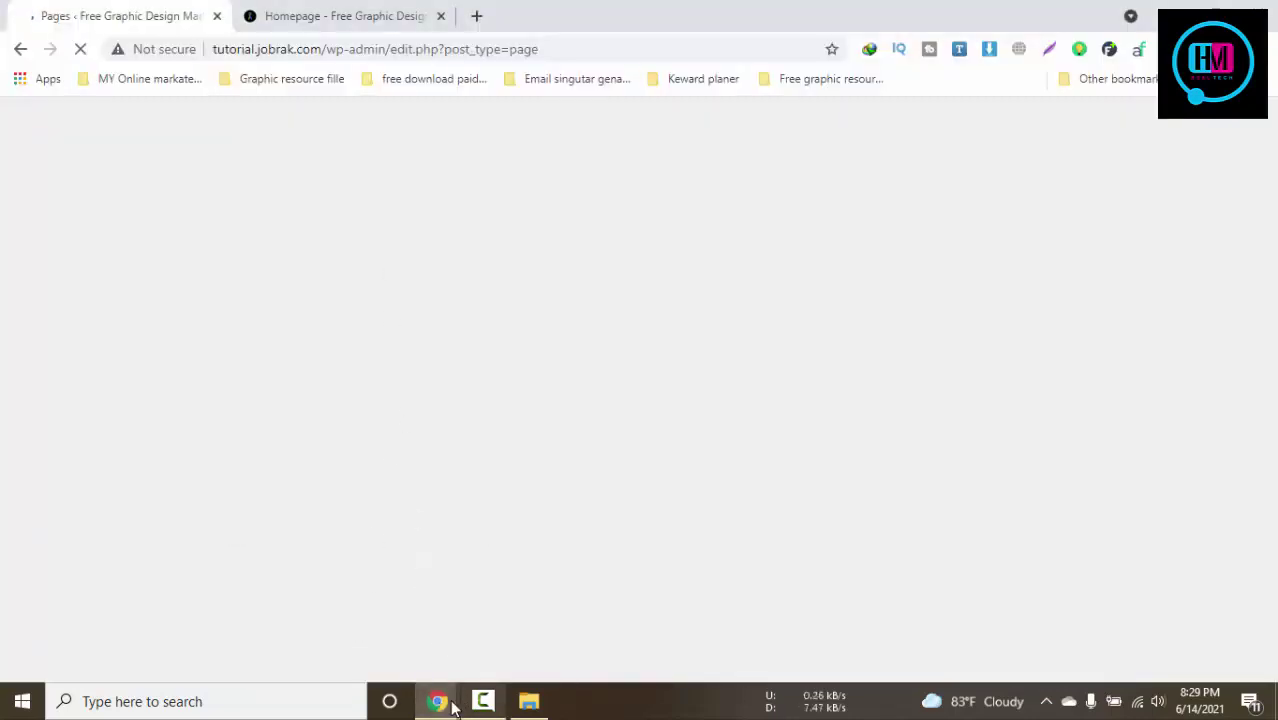
pyautogui.moveTo(440, 702)
pyautogui.click(499, 660)
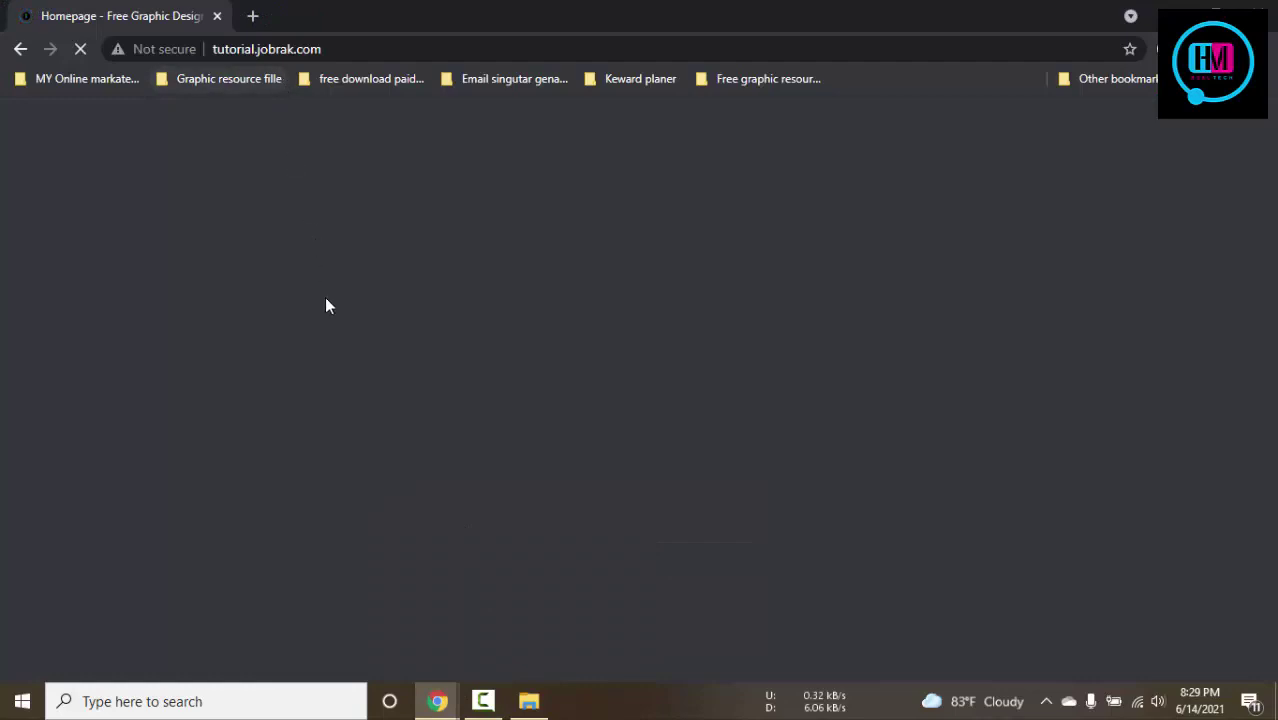
pyautogui.click(353, 647)
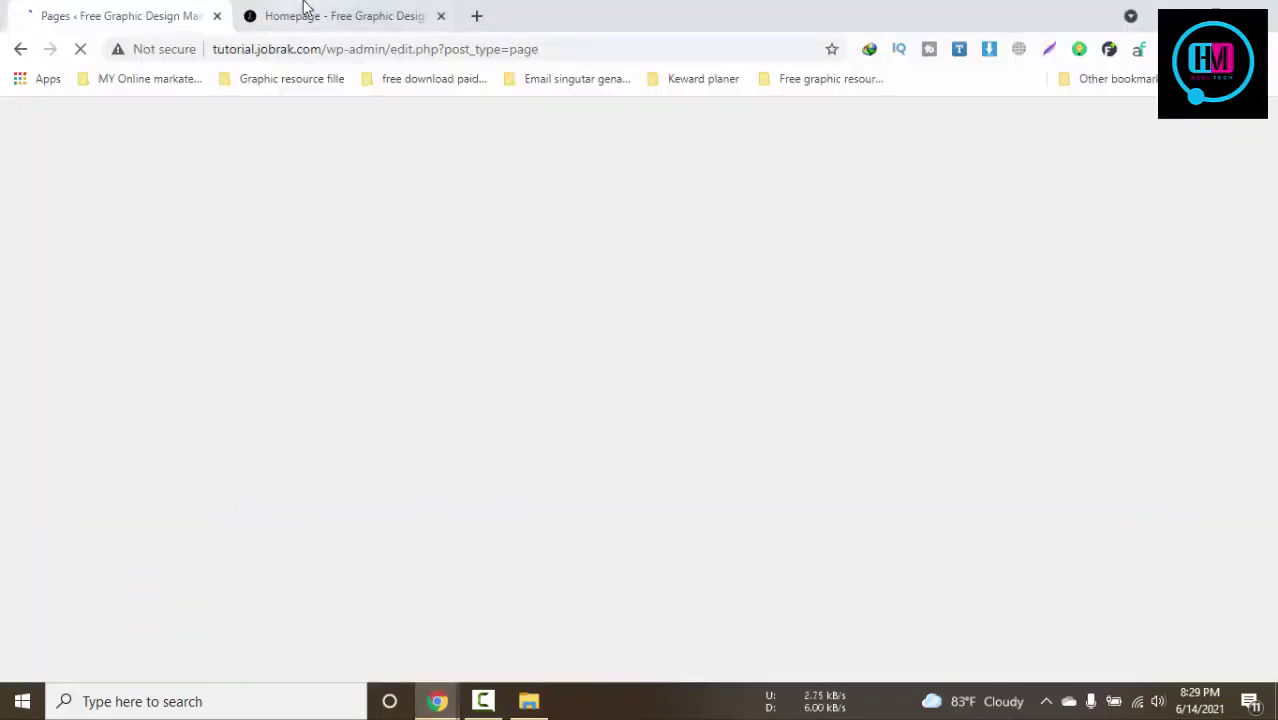
# Scroll through the public homepage, check the private window, then return to the Pages list
pyautogui.click(305, 12)
pyautogui.scroll(-12, 519, 303)
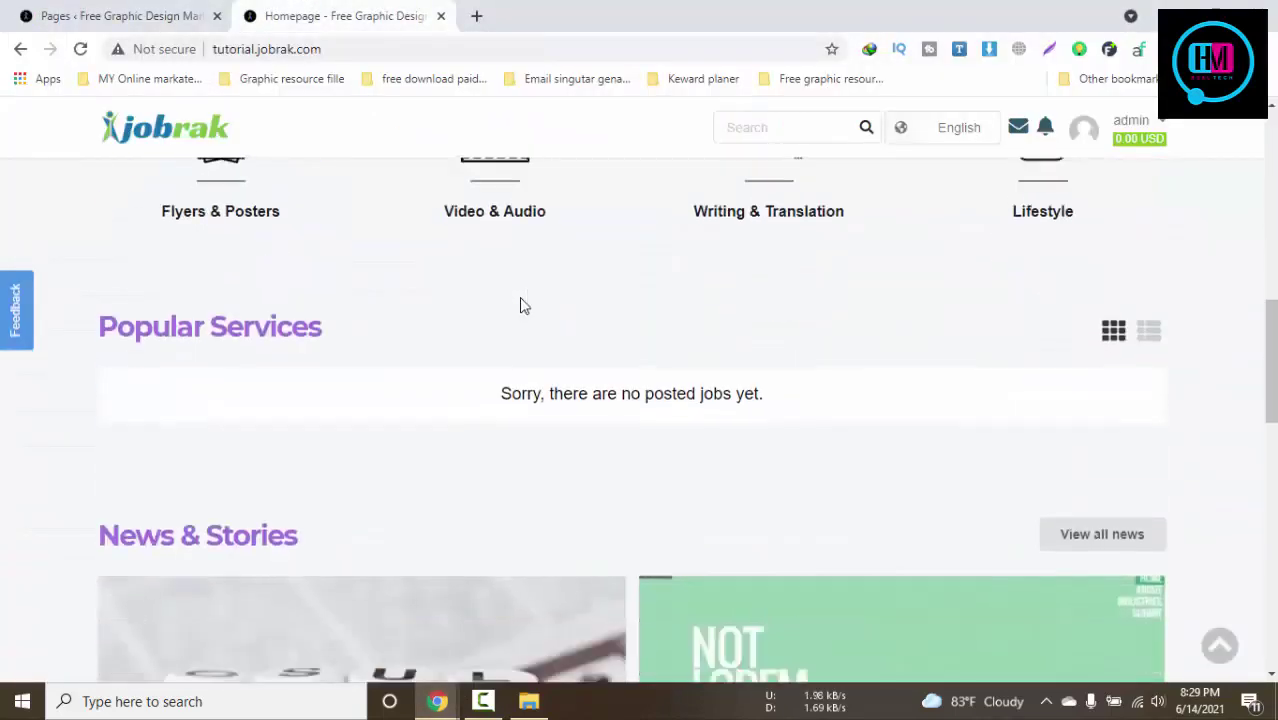
pyautogui.scroll(-8, 519, 303)
pyautogui.scroll(4, 522, 305)
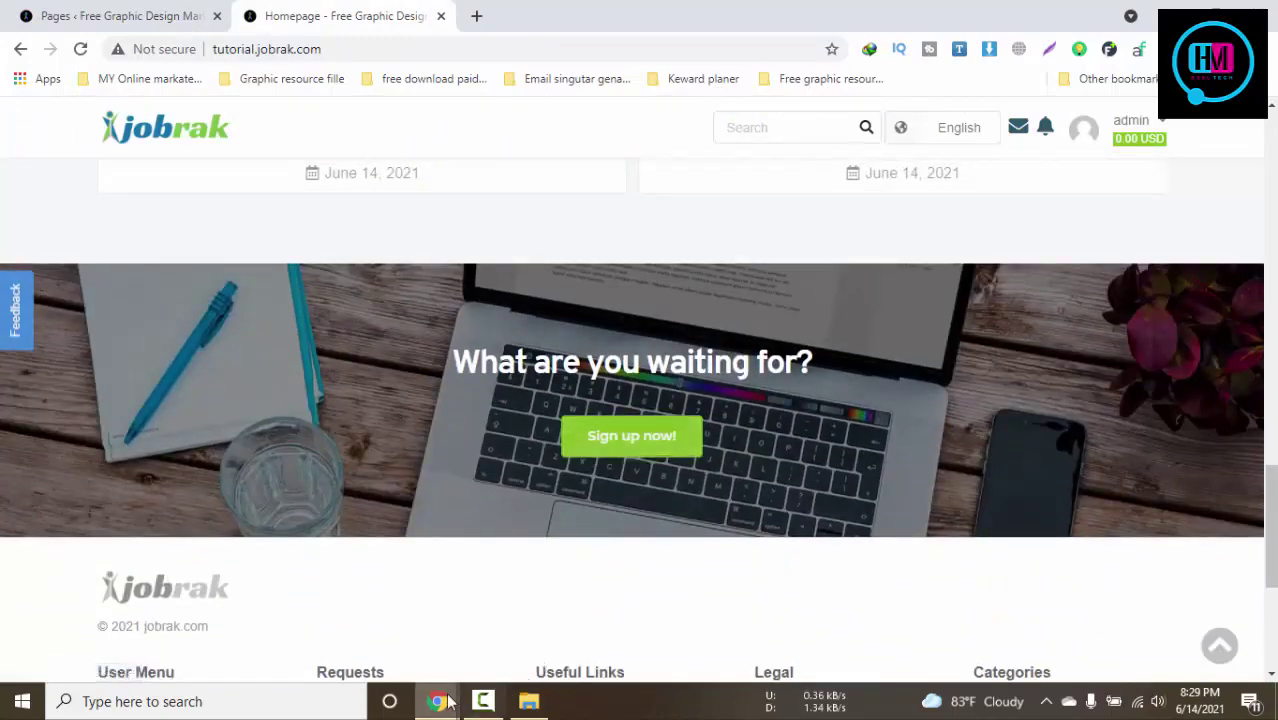
pyautogui.moveTo(440, 700)
pyautogui.click(525, 653)
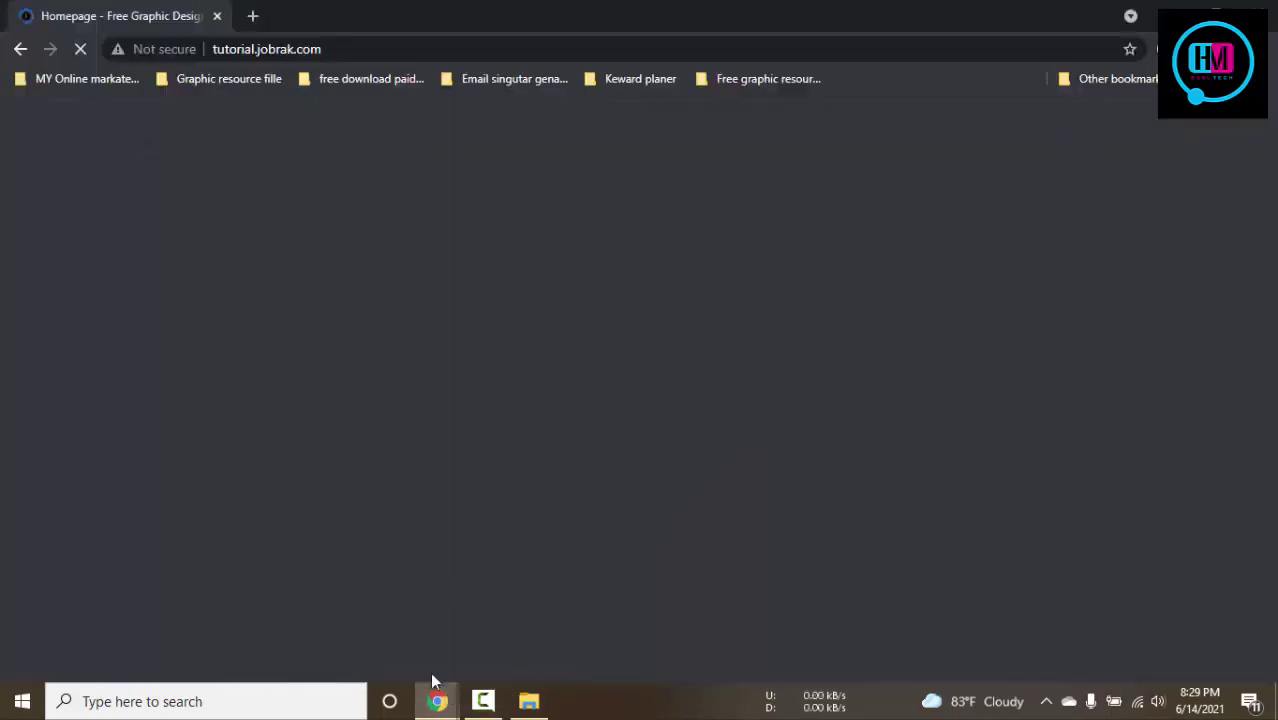
pyautogui.click(335, 613)
pyautogui.click(160, 14)
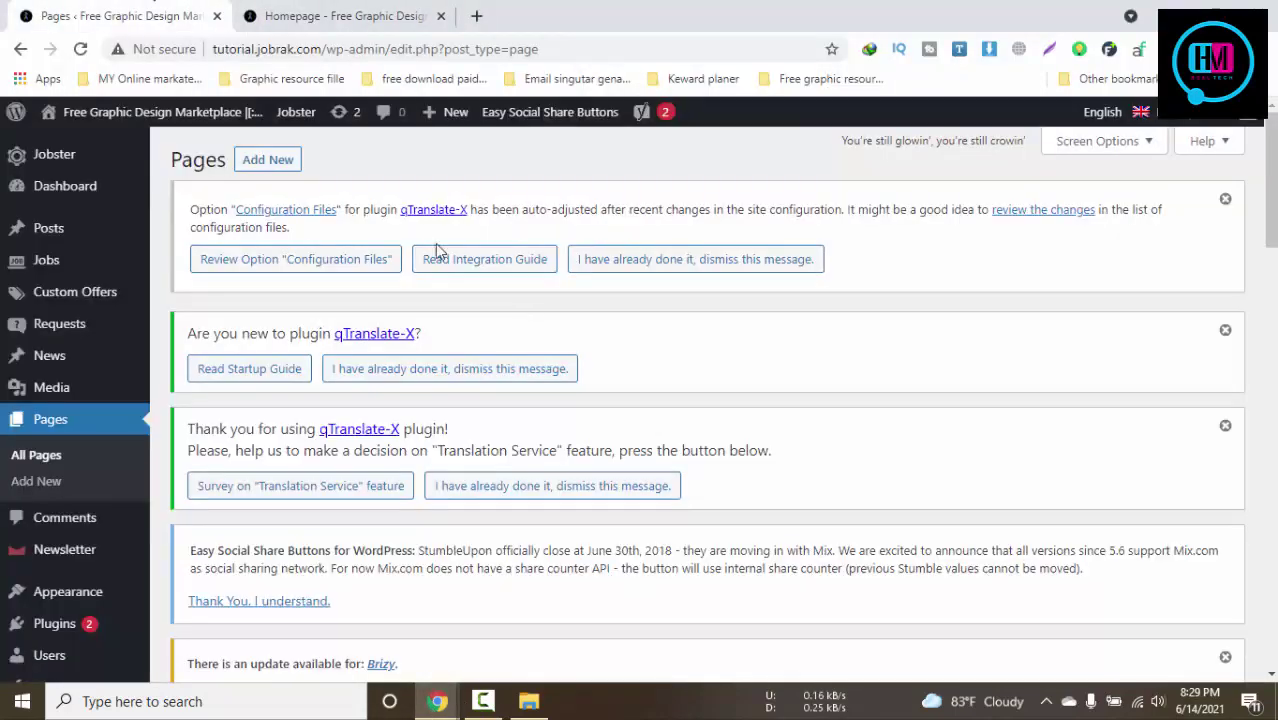
# Open Homepage — Front Page in Brizy and Homepage – Logged In's editor in a new tab
pyautogui.scroll(-10, 593, 357)
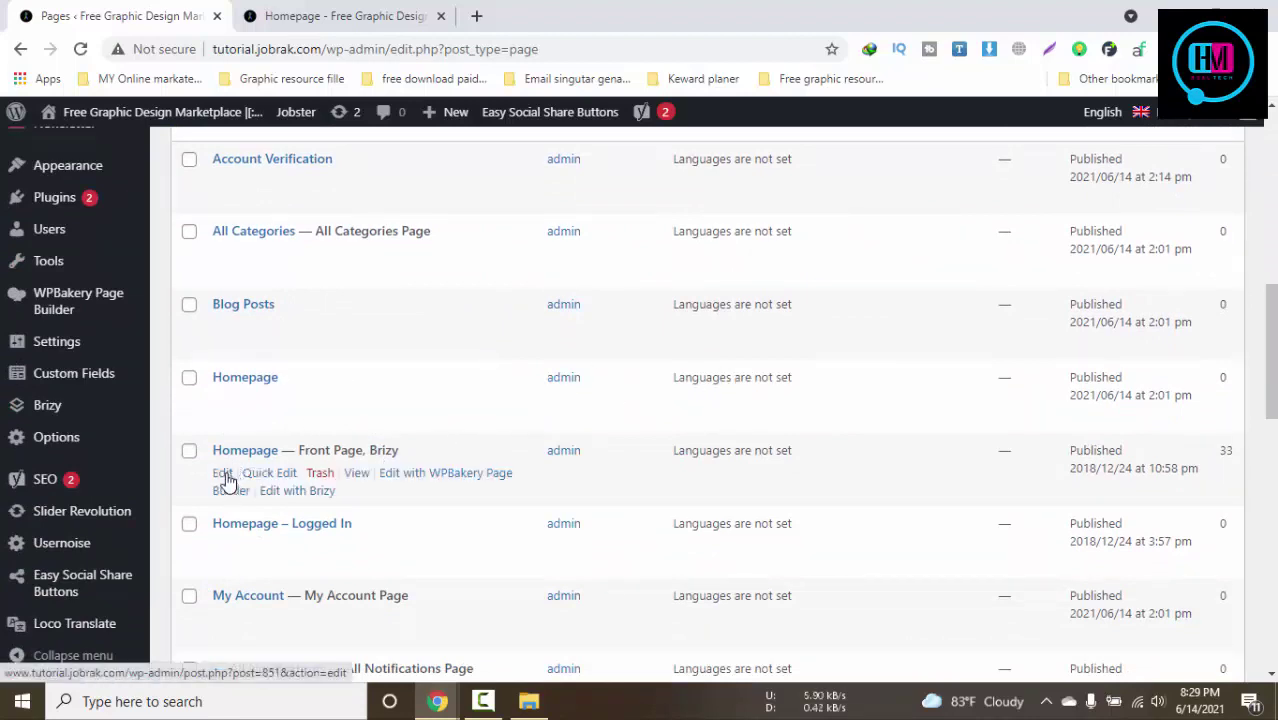
pyautogui.click(297, 492)
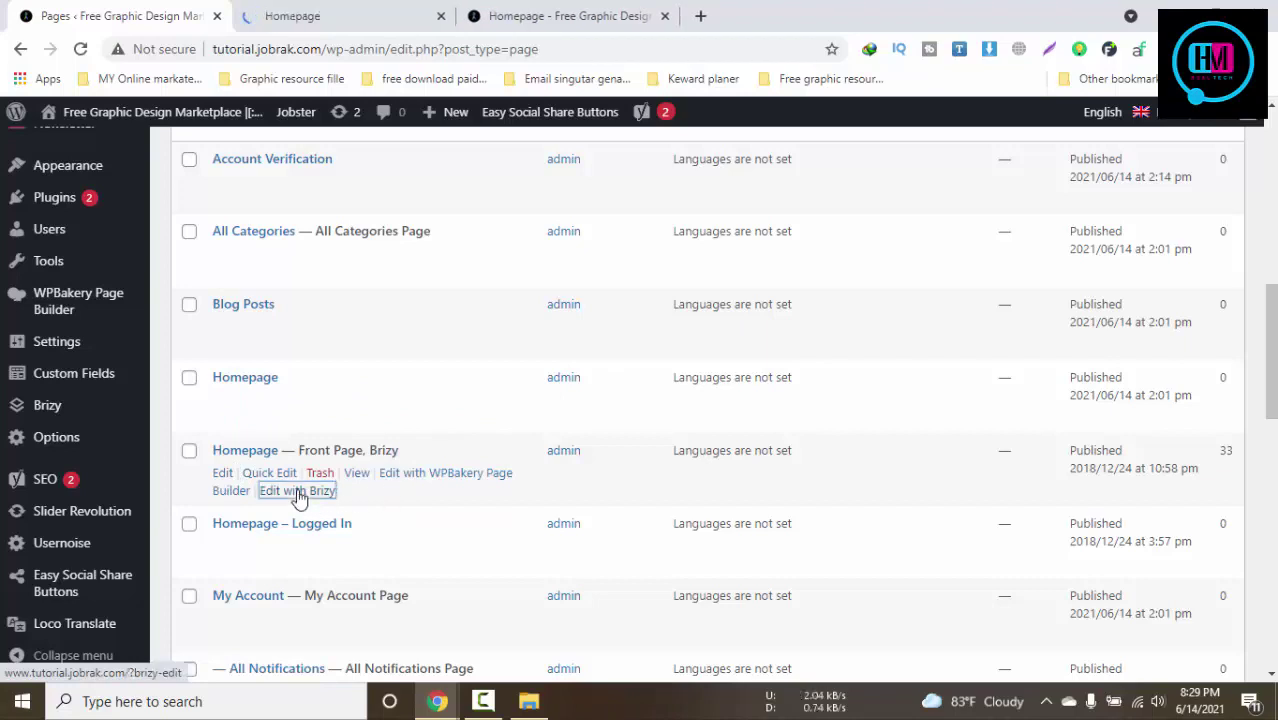
pyautogui.moveTo(251, 560)
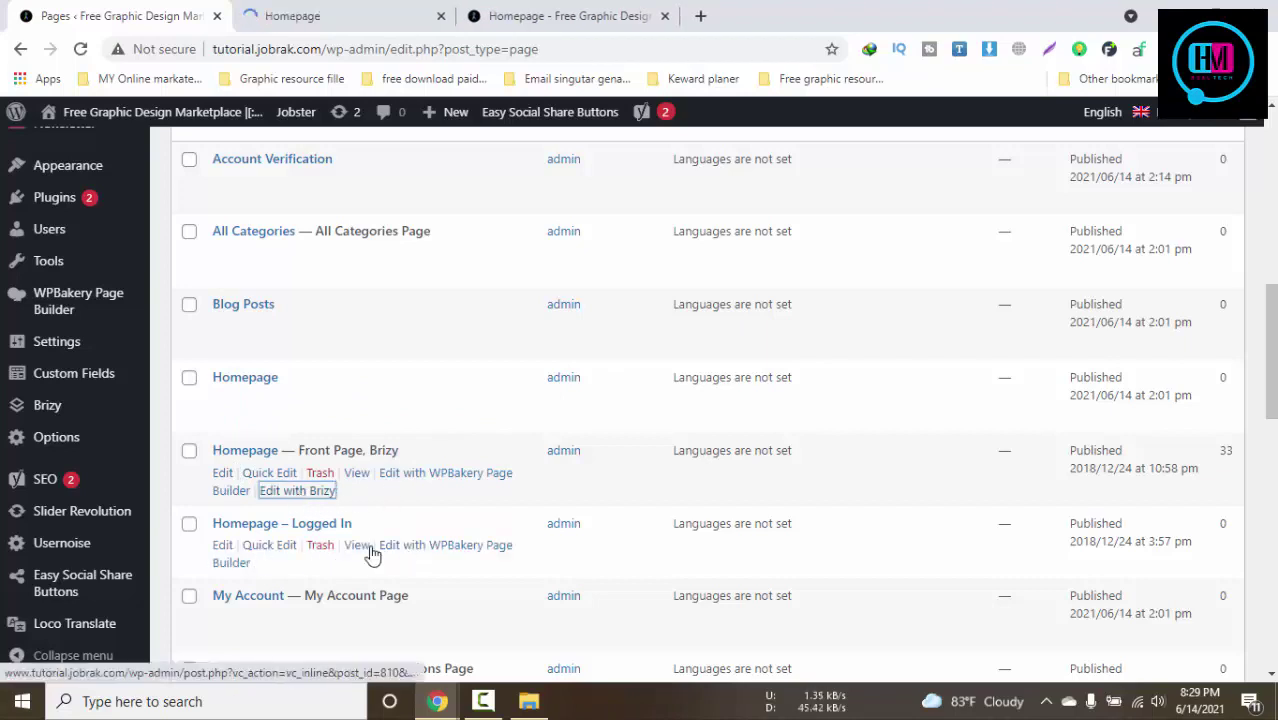
pyautogui.middleClick(220, 547)
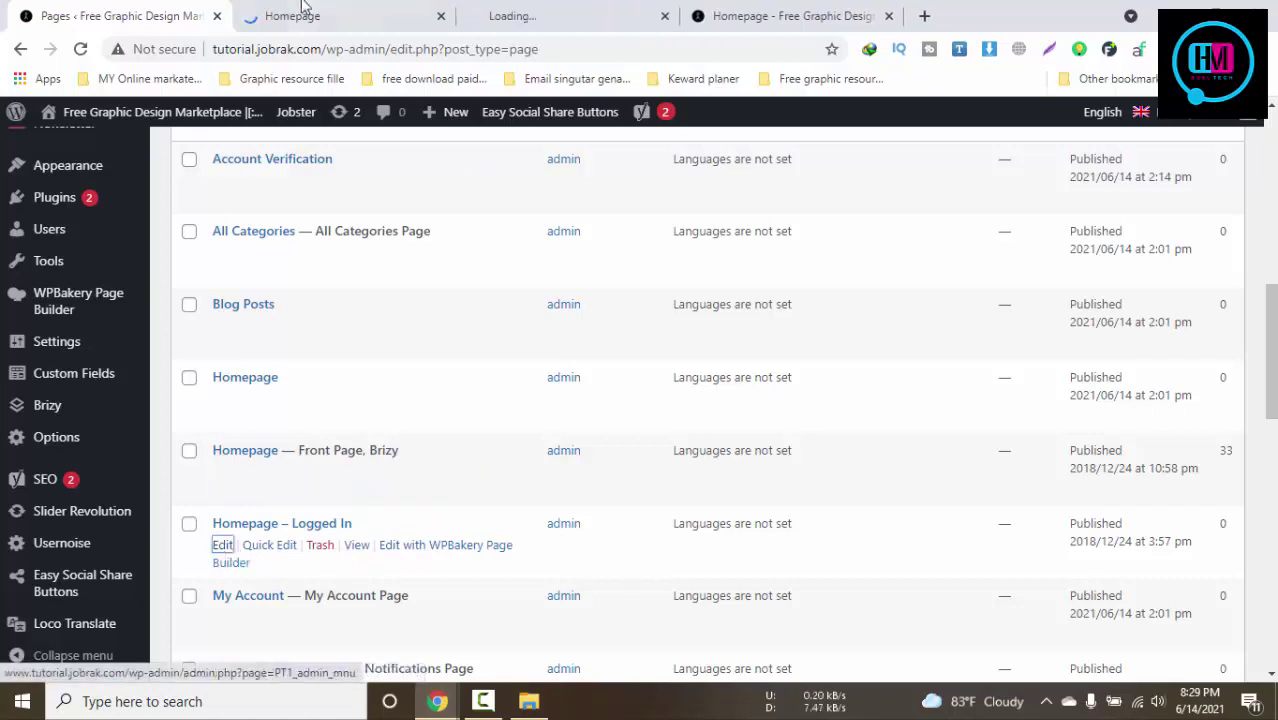
# Check the loading tabs and the private homepage window, ending on the Brizy editor tab
pyautogui.click(300, 15)
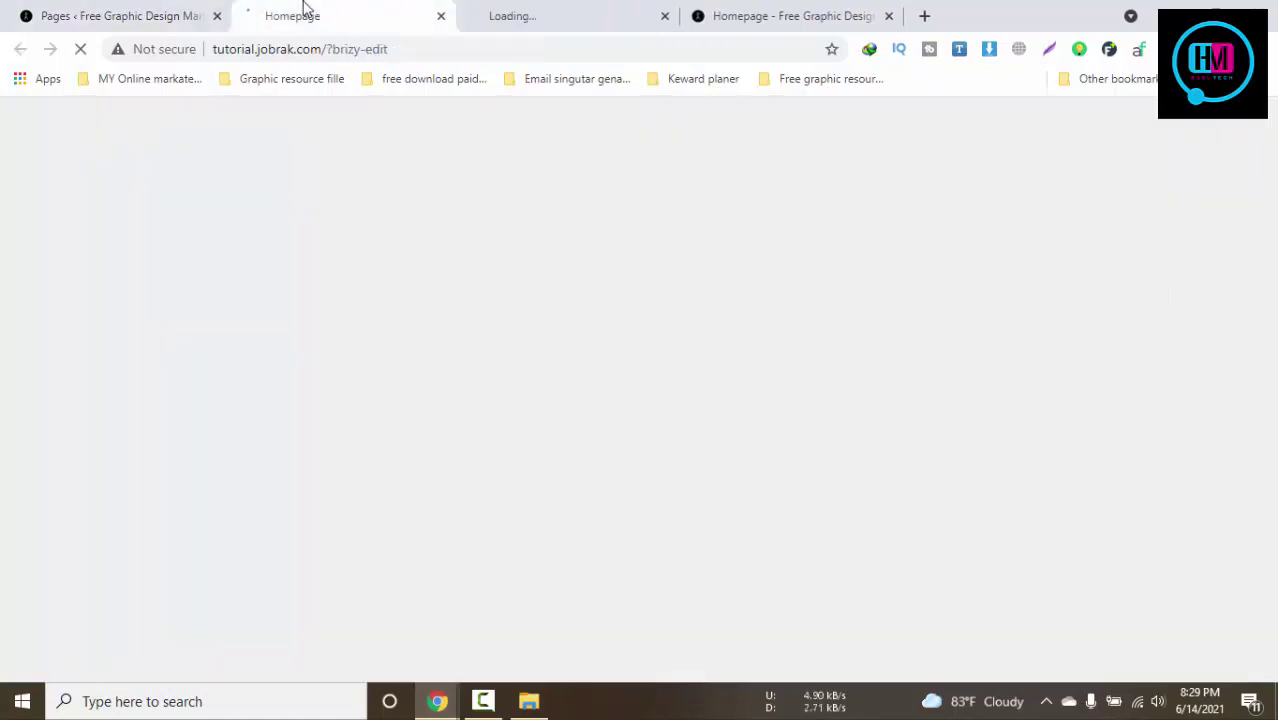
pyautogui.click(493, 12)
pyautogui.click(807, 12)
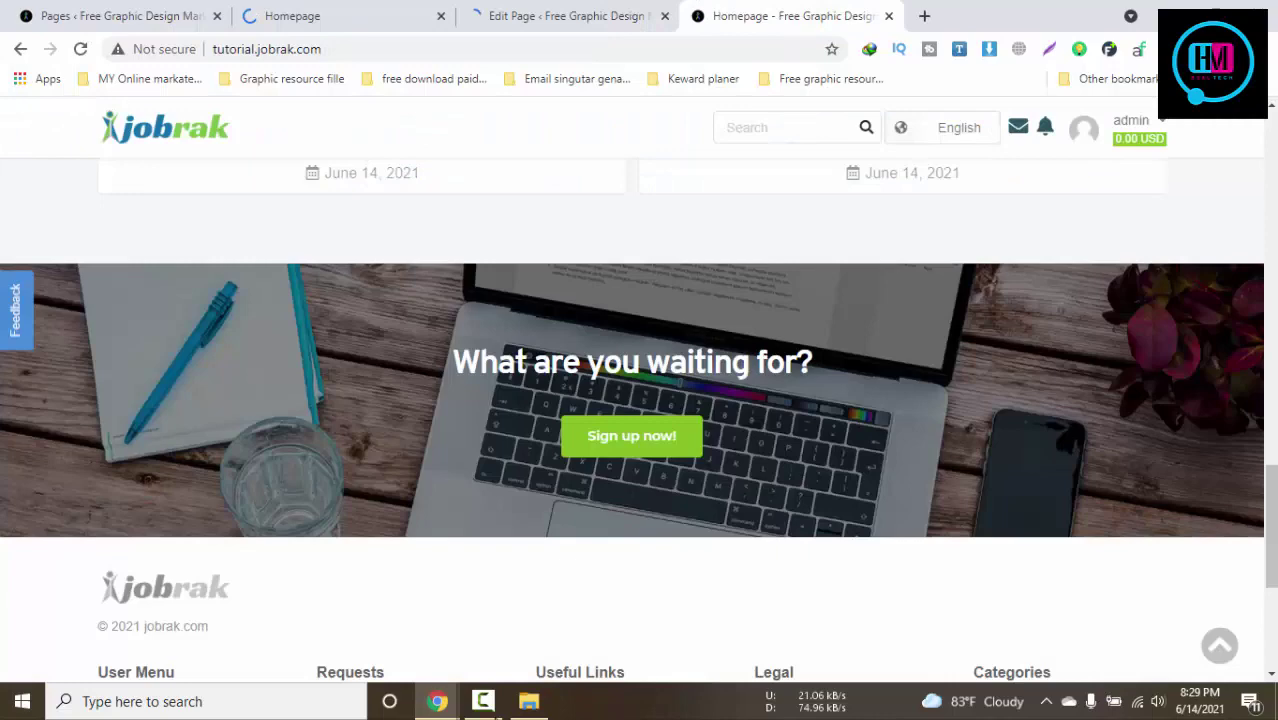
pyautogui.click(483, 701)
pyautogui.moveTo(438, 700)
pyautogui.click(488, 606)
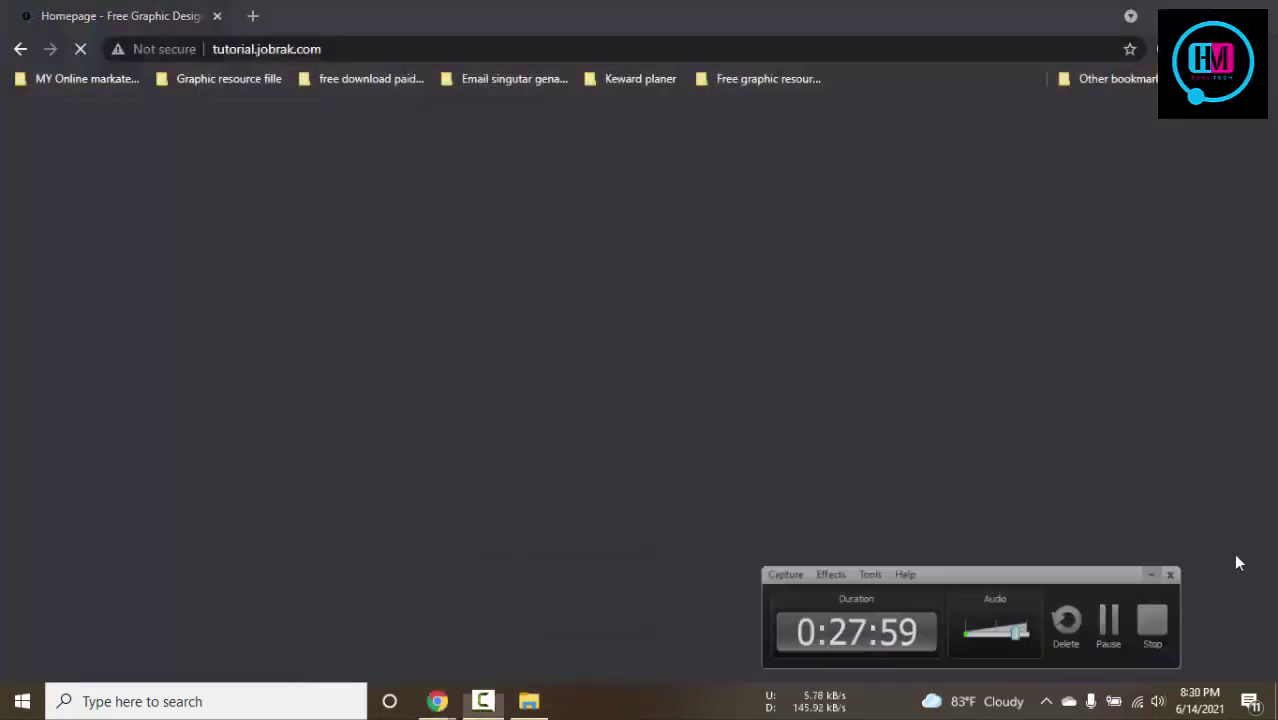
pyautogui.click(1237, 561)
pyautogui.click(331, 633)
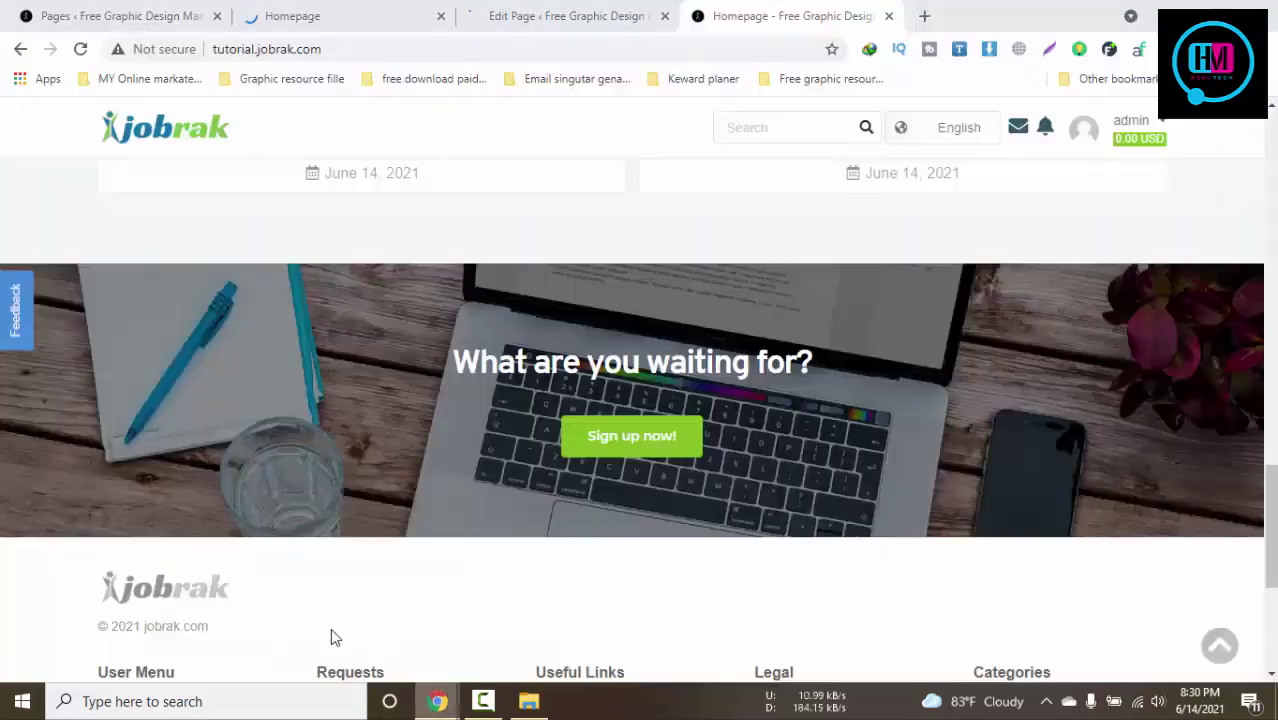
pyautogui.click(516, 14)
pyautogui.click(395, 10)
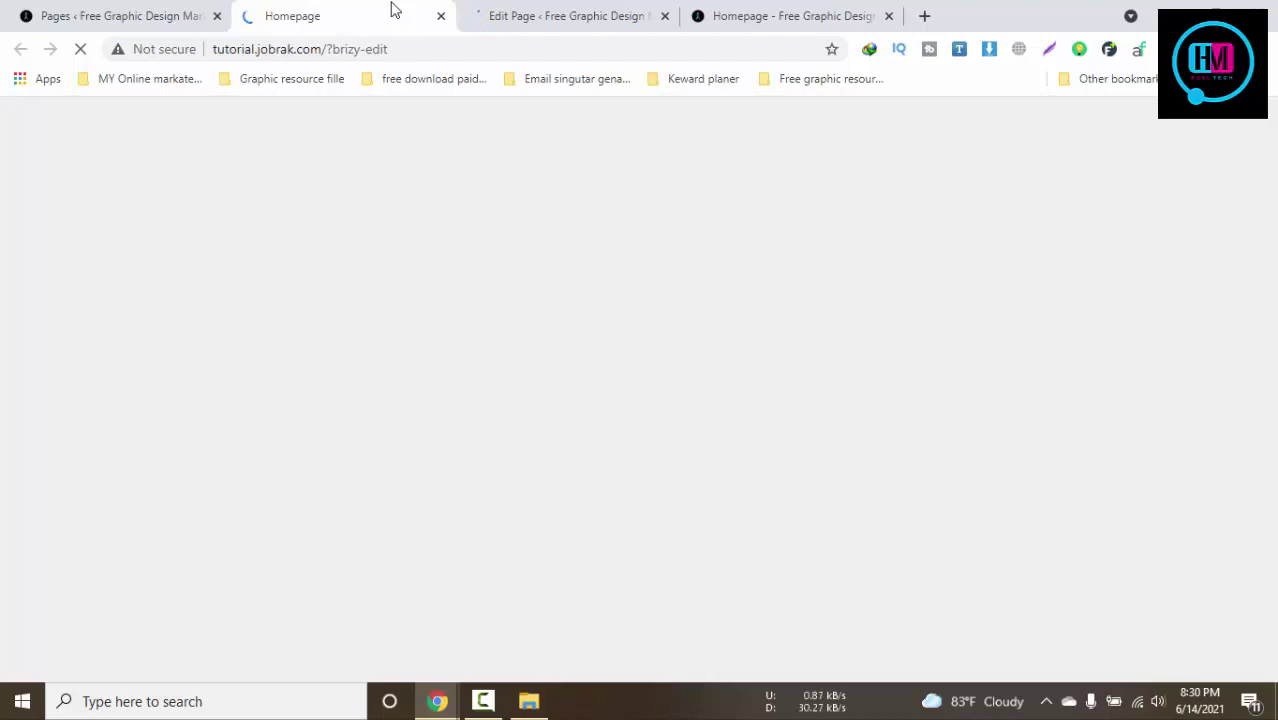
# Cycle through the Pages list, Edit Page and Homepage tabs until Brizy finishes loading the Homepage
pyautogui.click(579, 18)
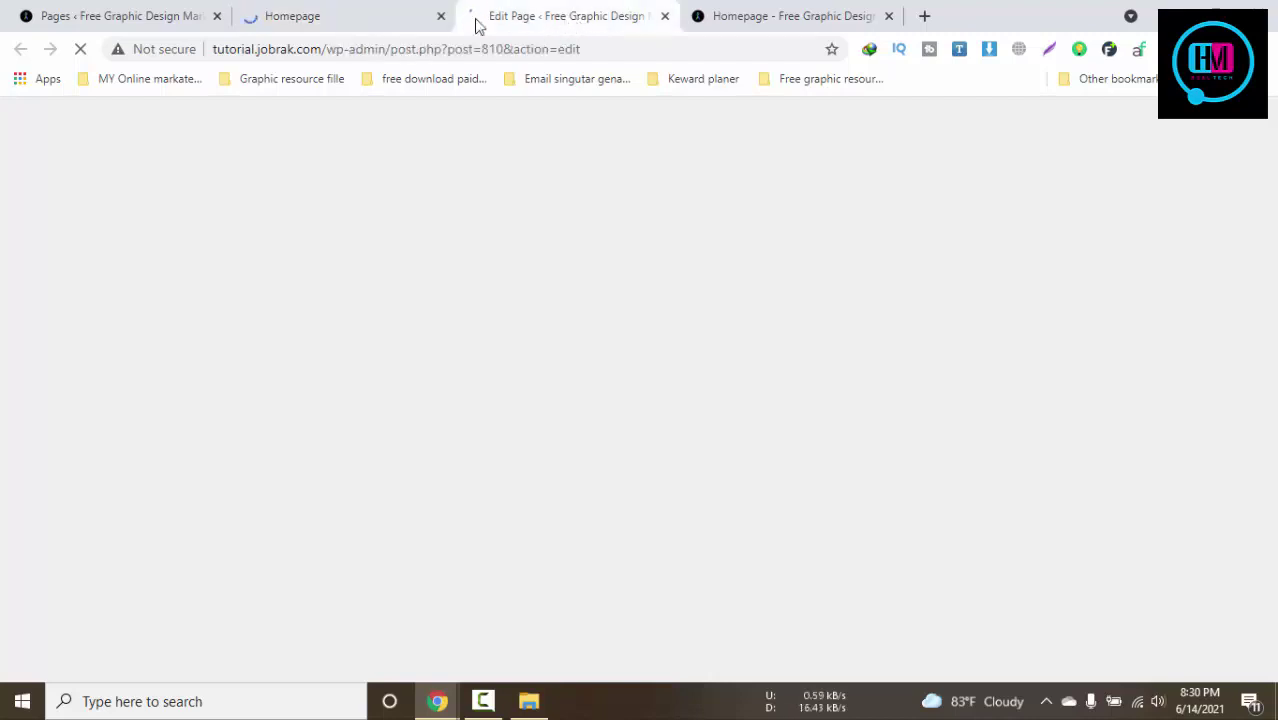
pyautogui.click(363, 10)
pyautogui.click(168, 12)
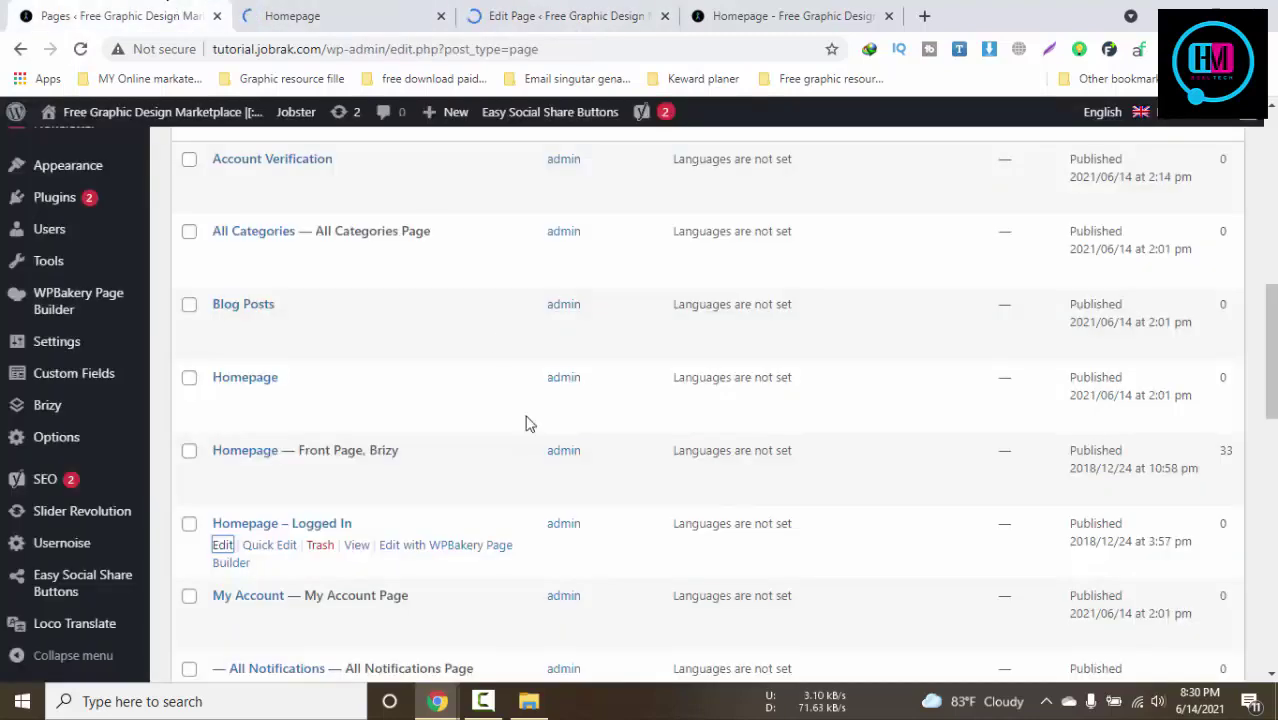
pyautogui.click(483, 701)
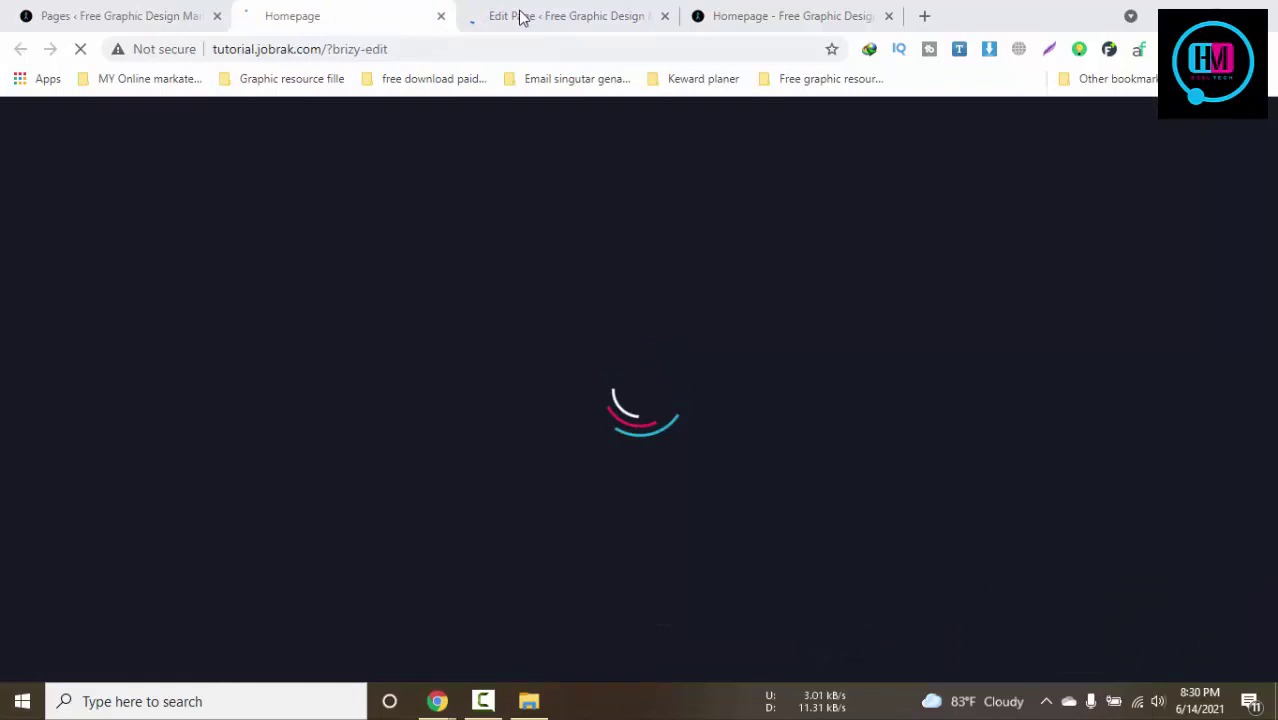
pyautogui.click(522, 14)
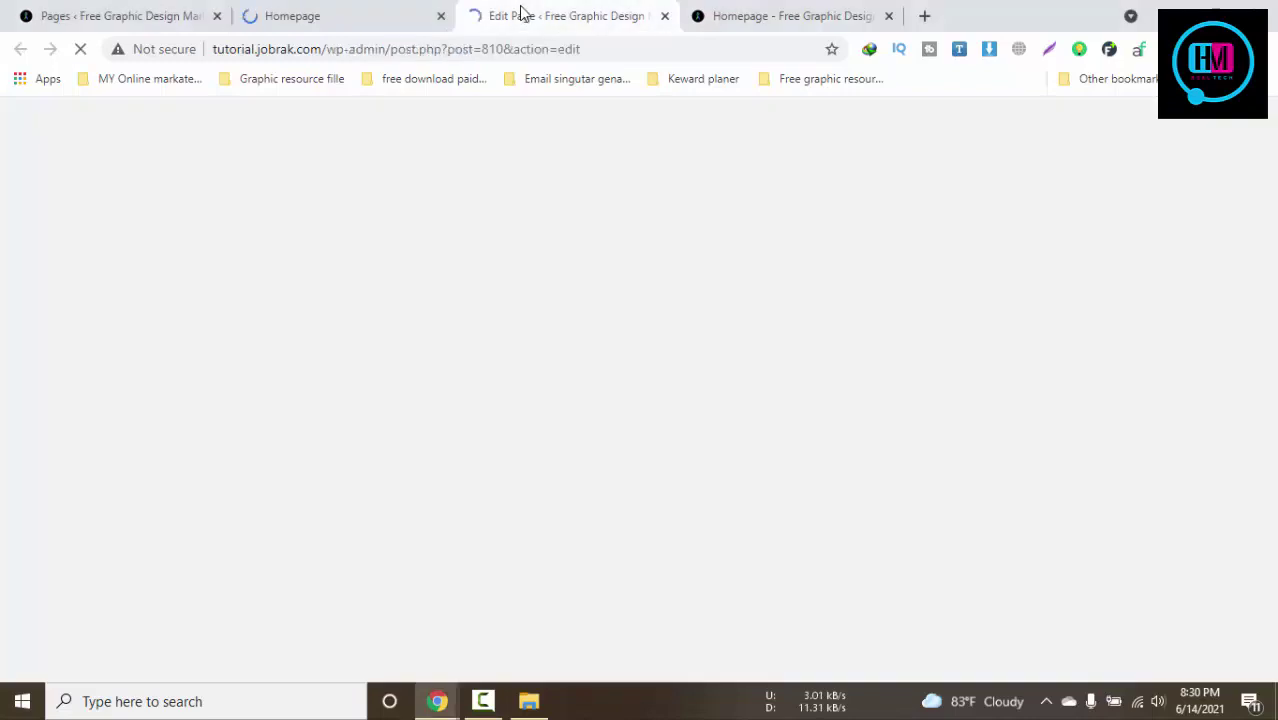
pyautogui.click(338, 8)
pyautogui.click(553, 8)
pyautogui.click(483, 701)
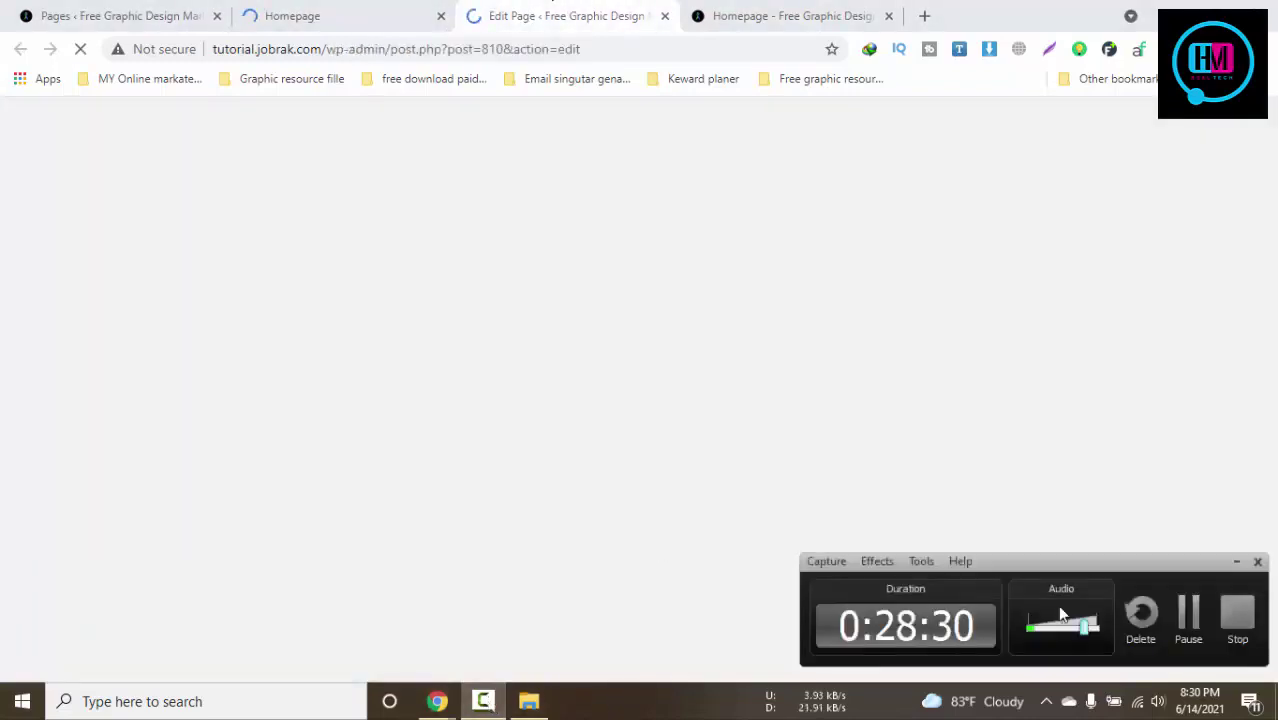
pyautogui.click(1196, 633)
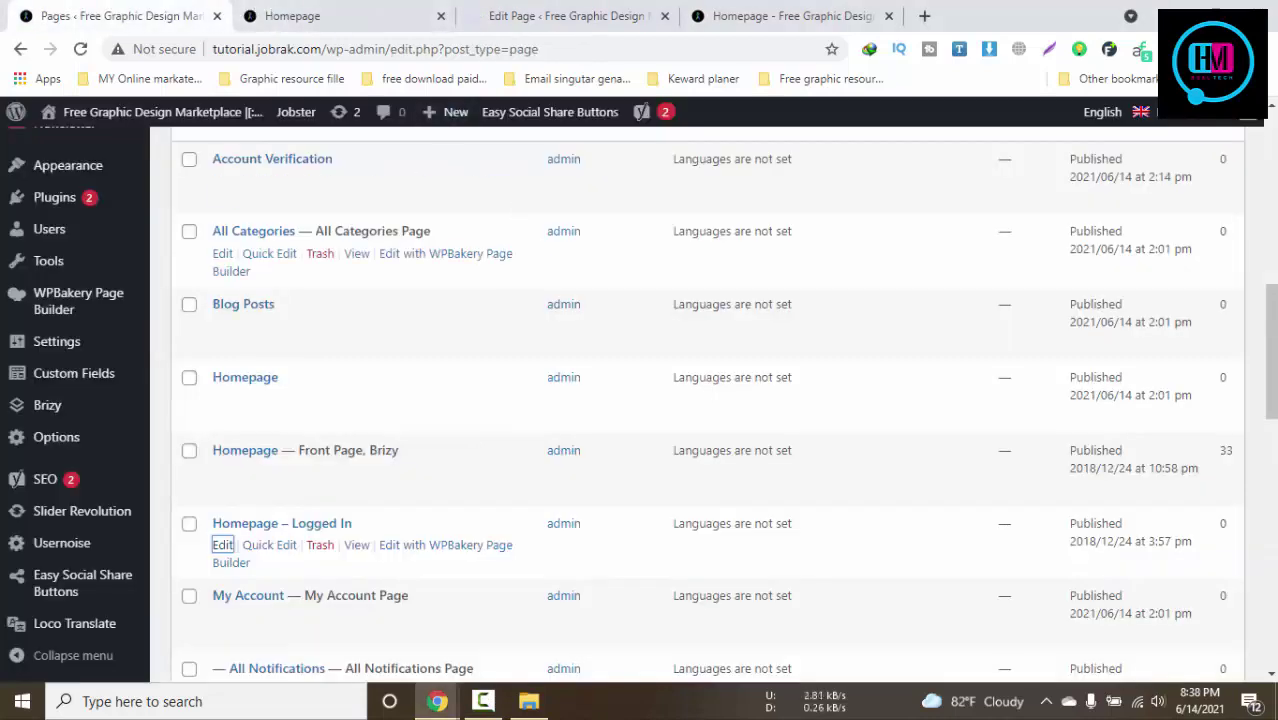
pyautogui.click(300, 16)
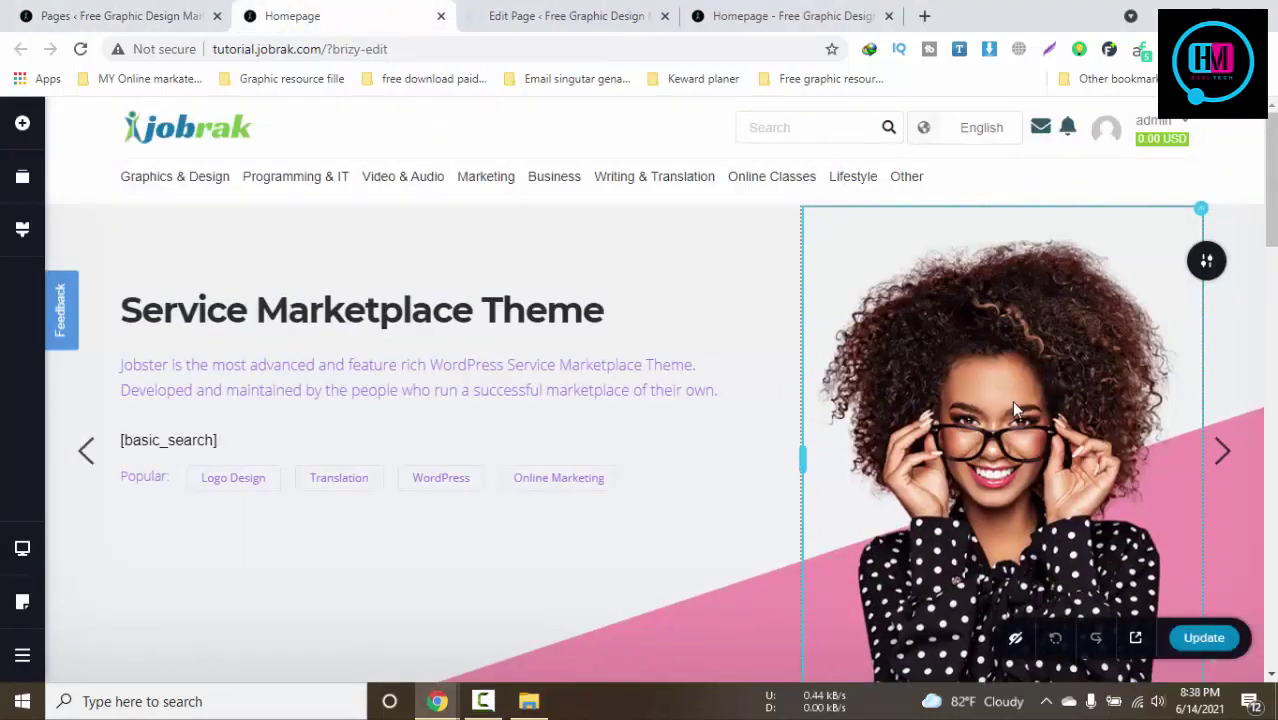
# Inspect the hero image's picture and size settings without changing them
pyautogui.click(1013, 399)
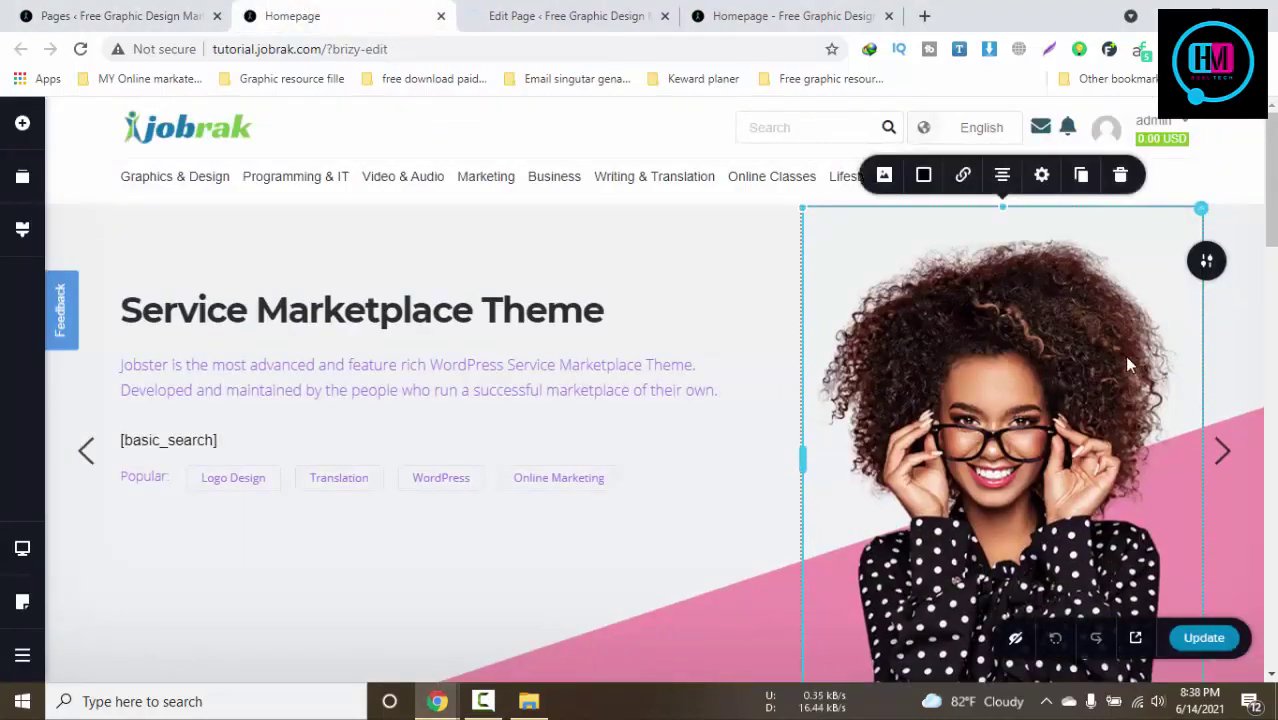
pyautogui.click(882, 175)
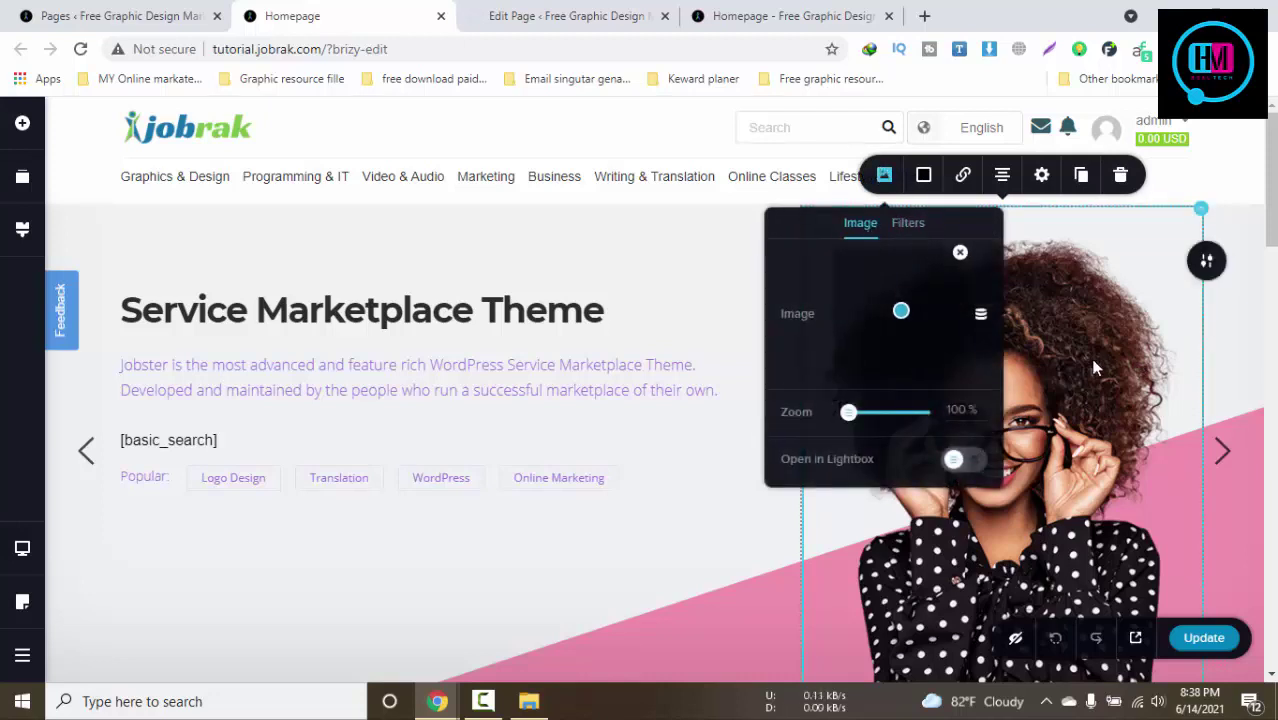
pyautogui.click(1044, 177)
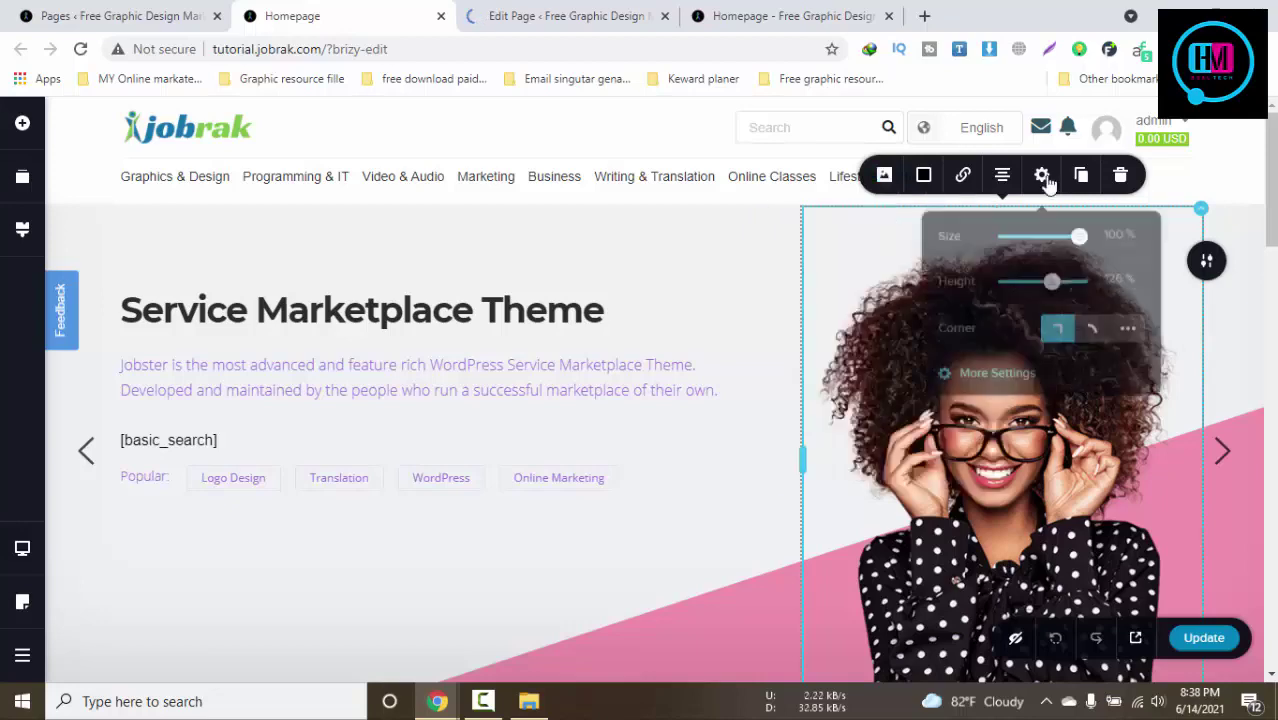
pyautogui.click(986, 484)
pyautogui.scroll(-3, 984, 482)
pyautogui.scroll(2, 862, 386)
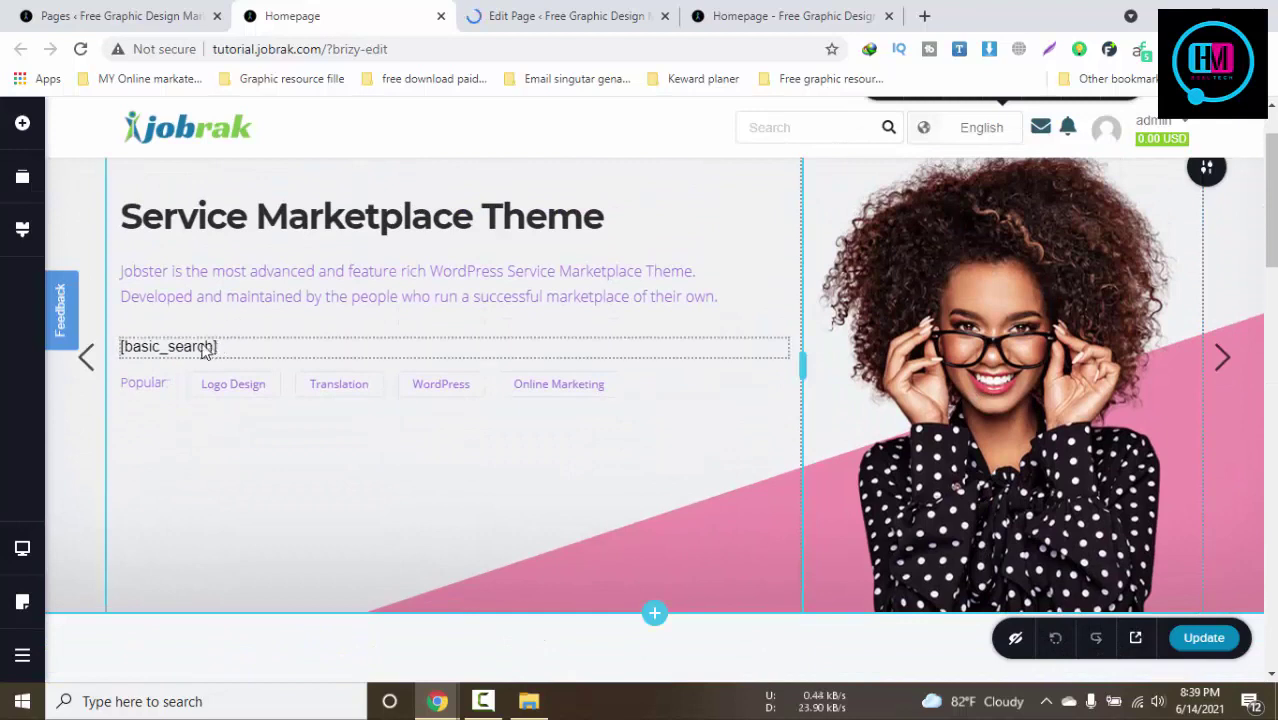
# Select the [basic_search] shortcode, description paragraph, heading words and Popular label in turn
pyautogui.click(205, 350)
pyautogui.click(213, 285)
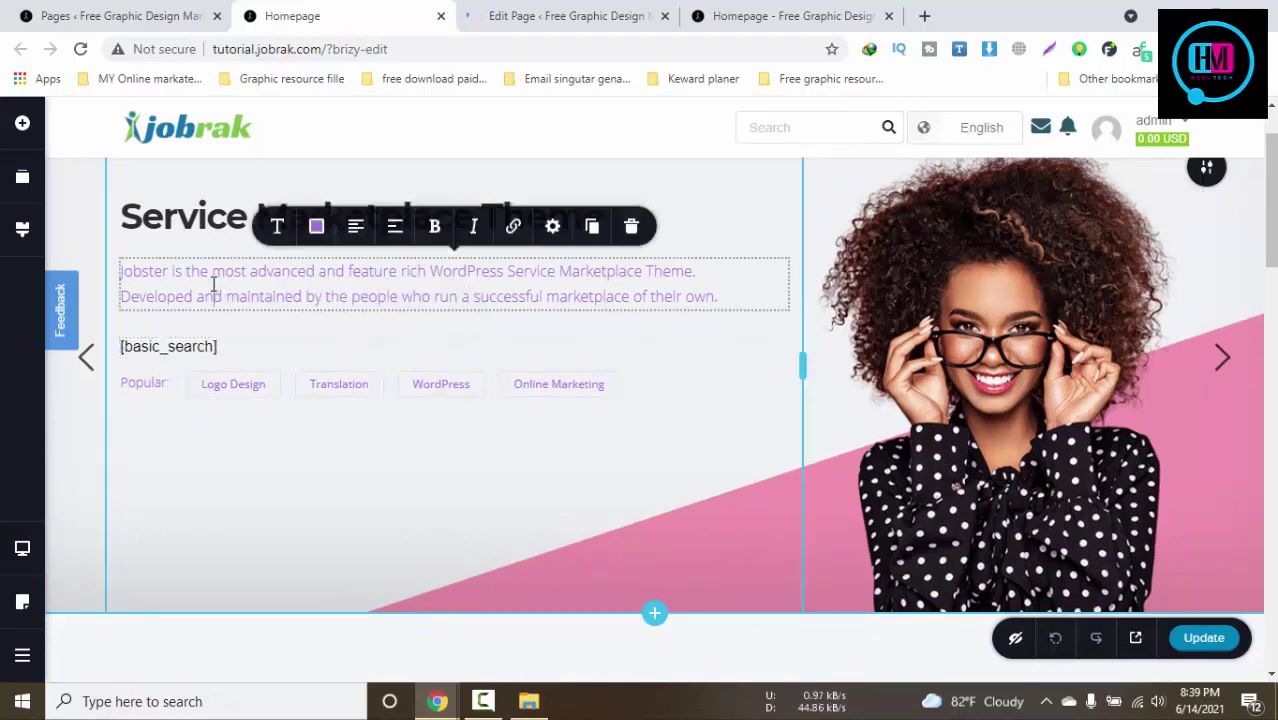
pyautogui.doubleClick(150, 271)
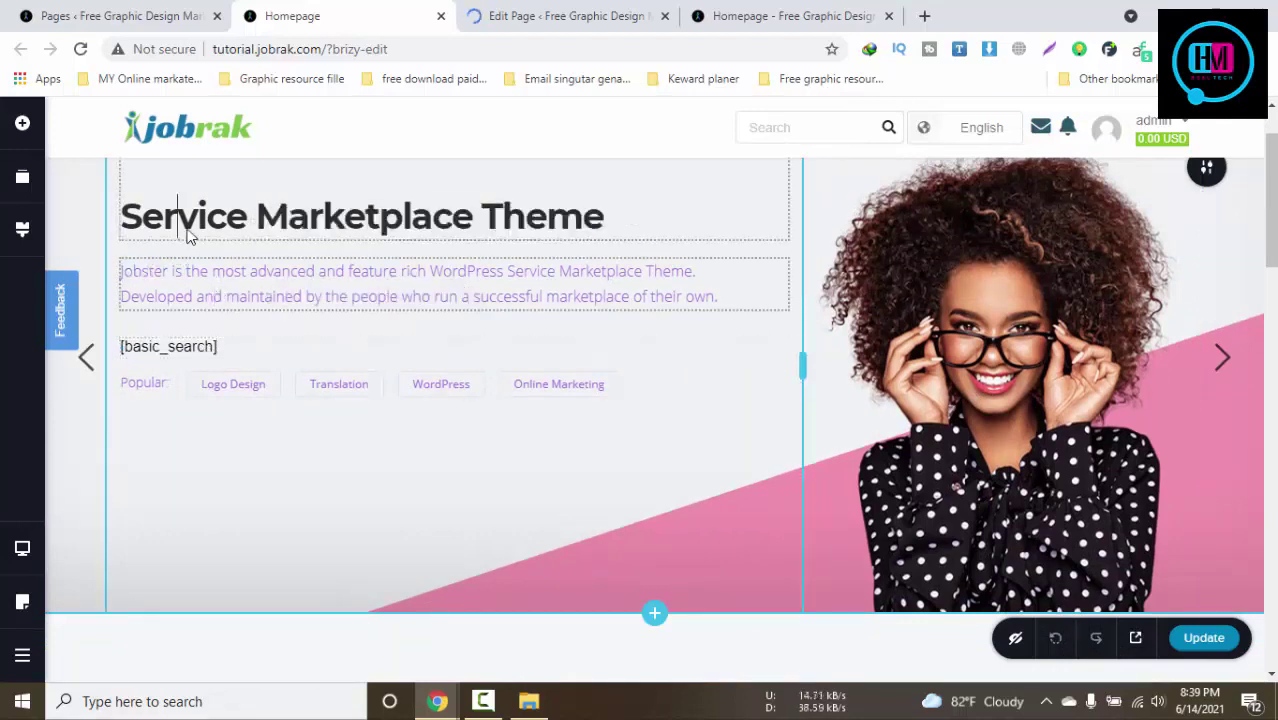
pyautogui.doubleClick(183, 218)
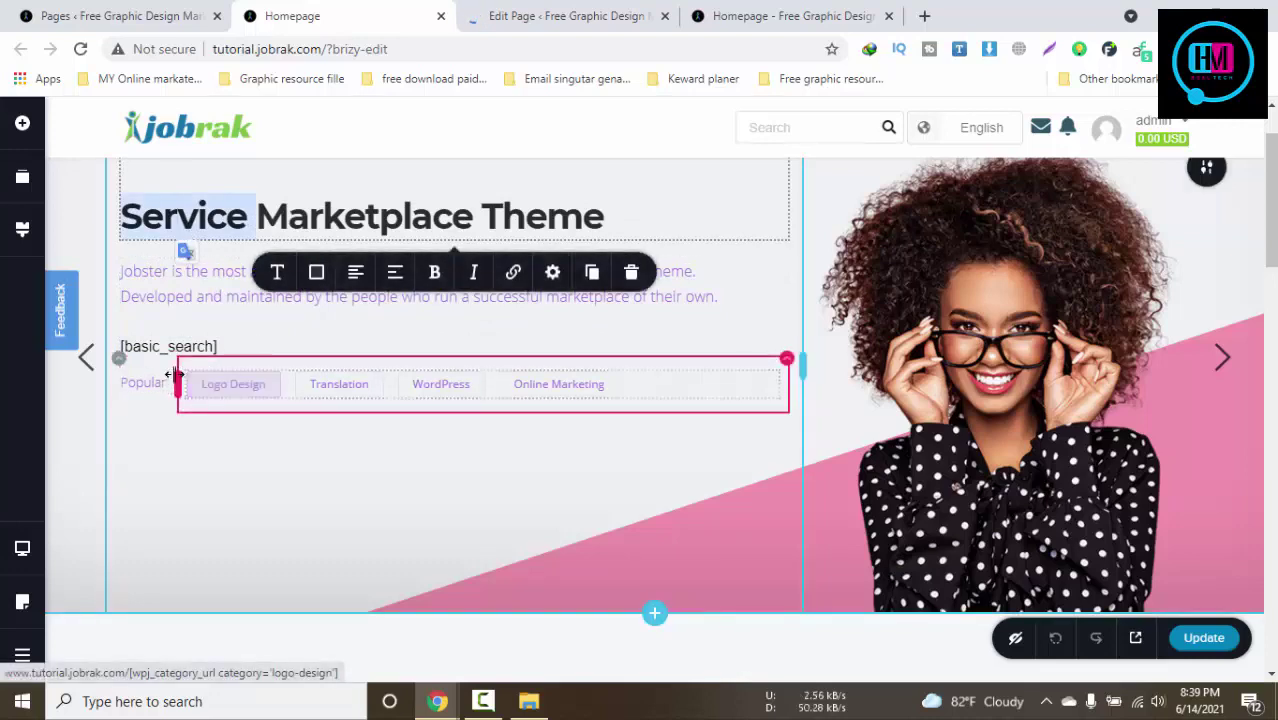
pyautogui.click(147, 383)
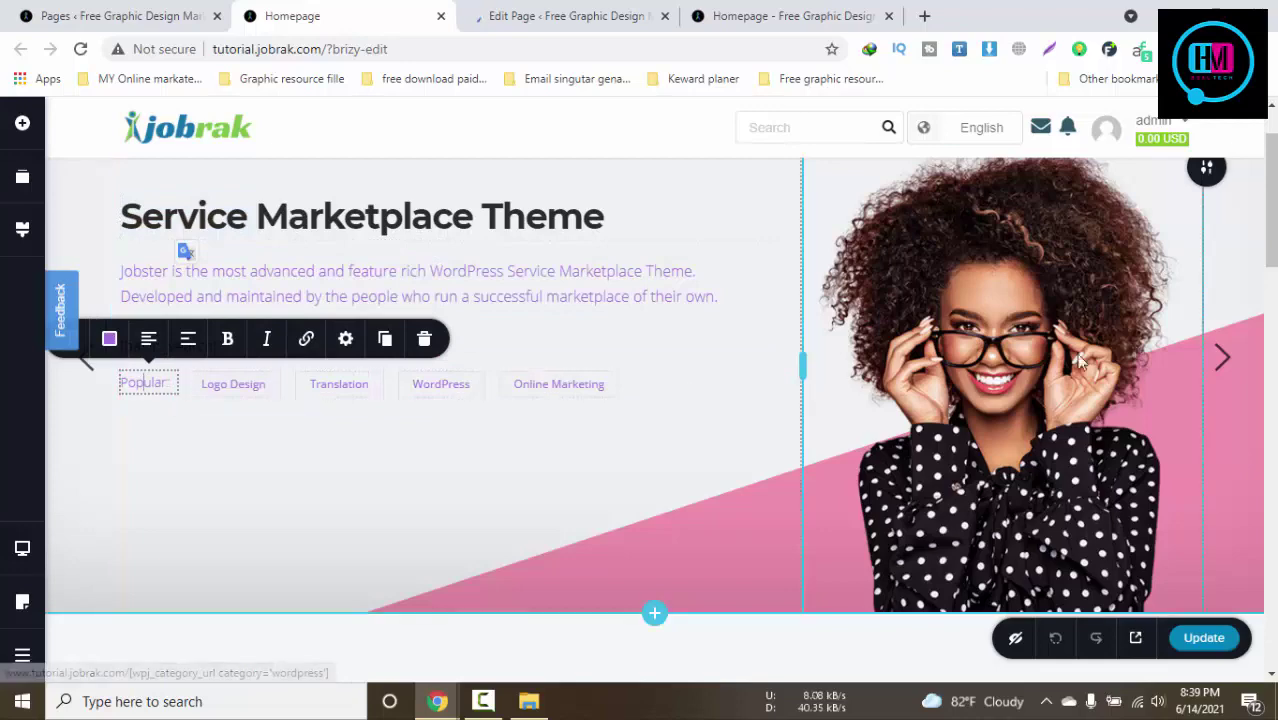
pyautogui.click(1220, 355)
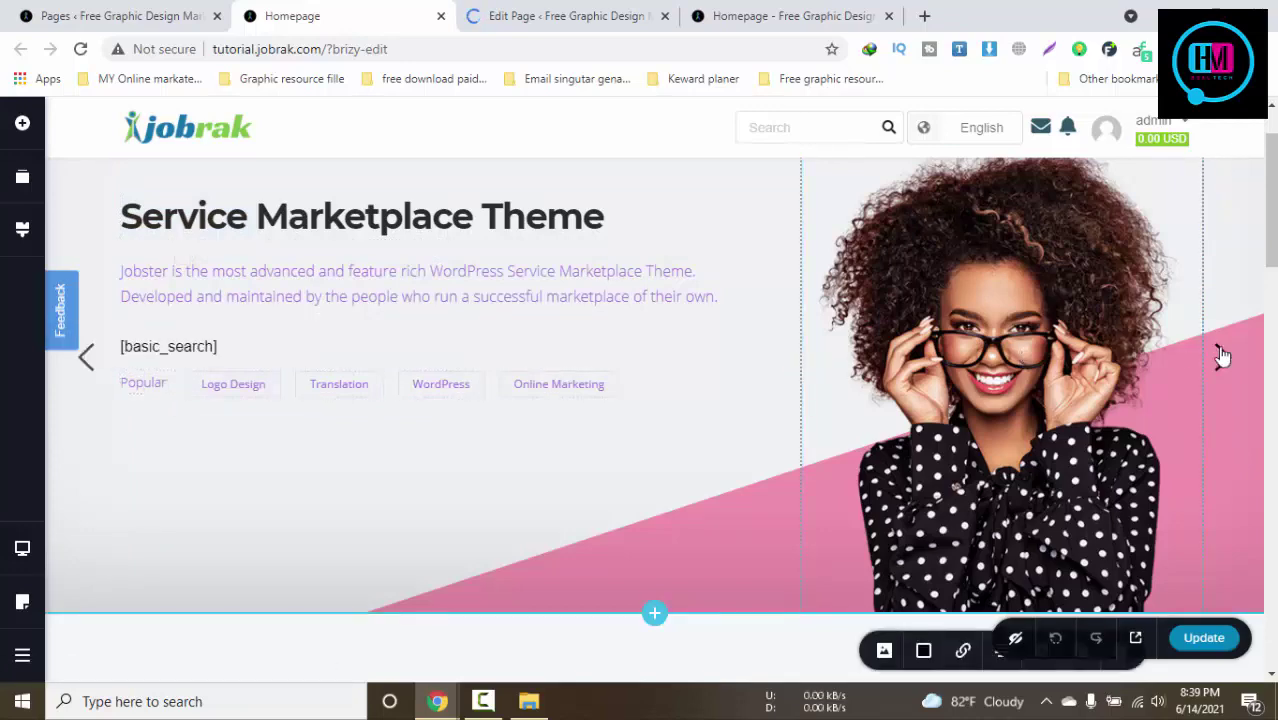
# Advance to the Suitable for any Niche slide and raise its image contrast to 152%
pyautogui.click(1223, 358)
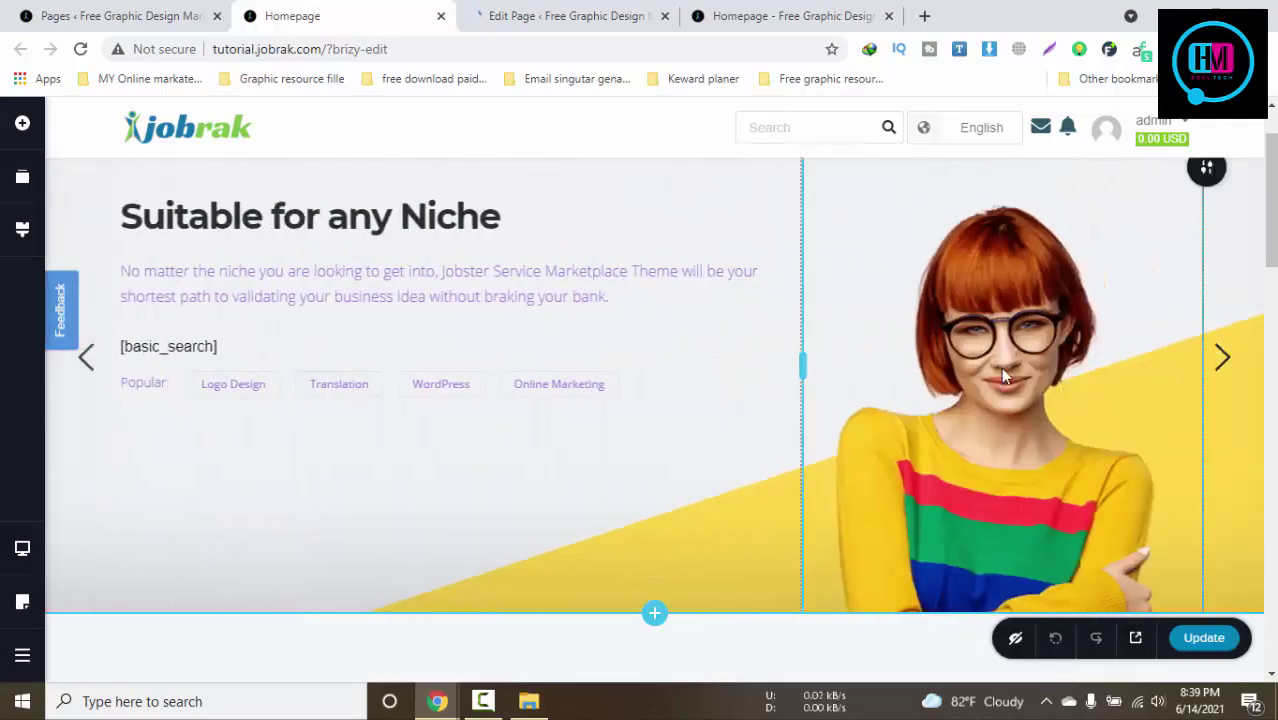
pyautogui.scroll(-1, 1000, 363)
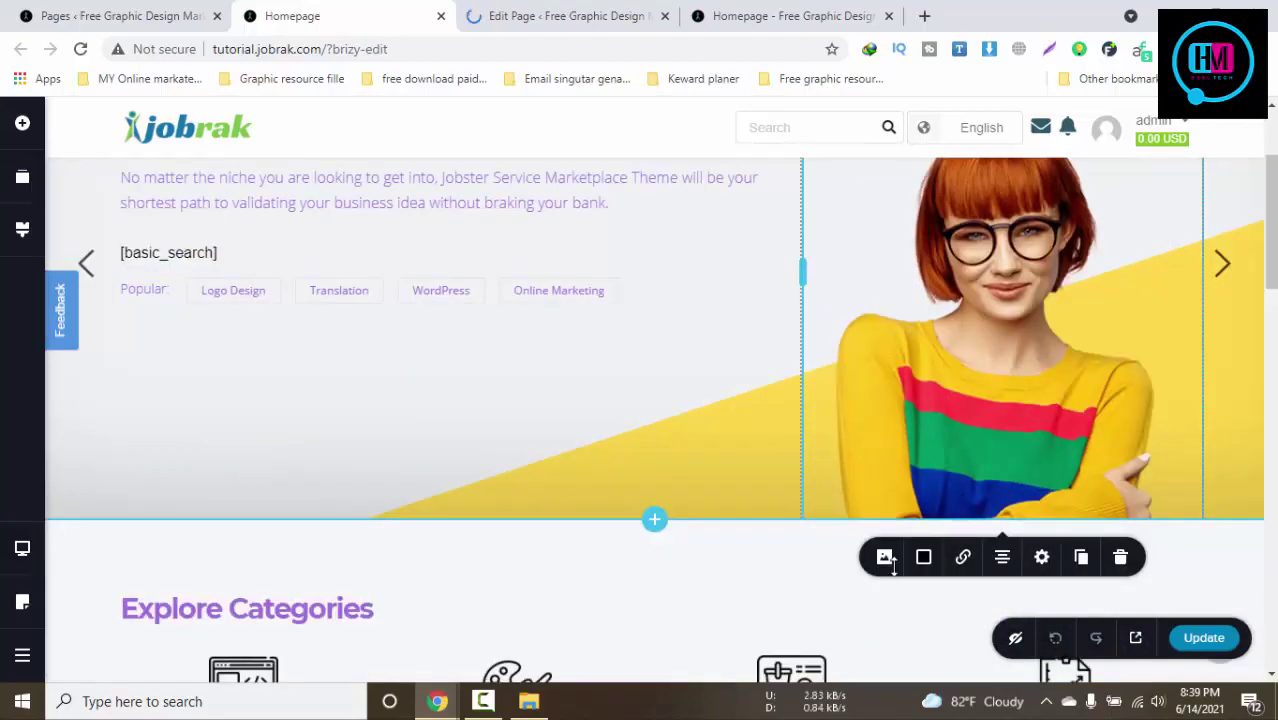
pyautogui.click(885, 559)
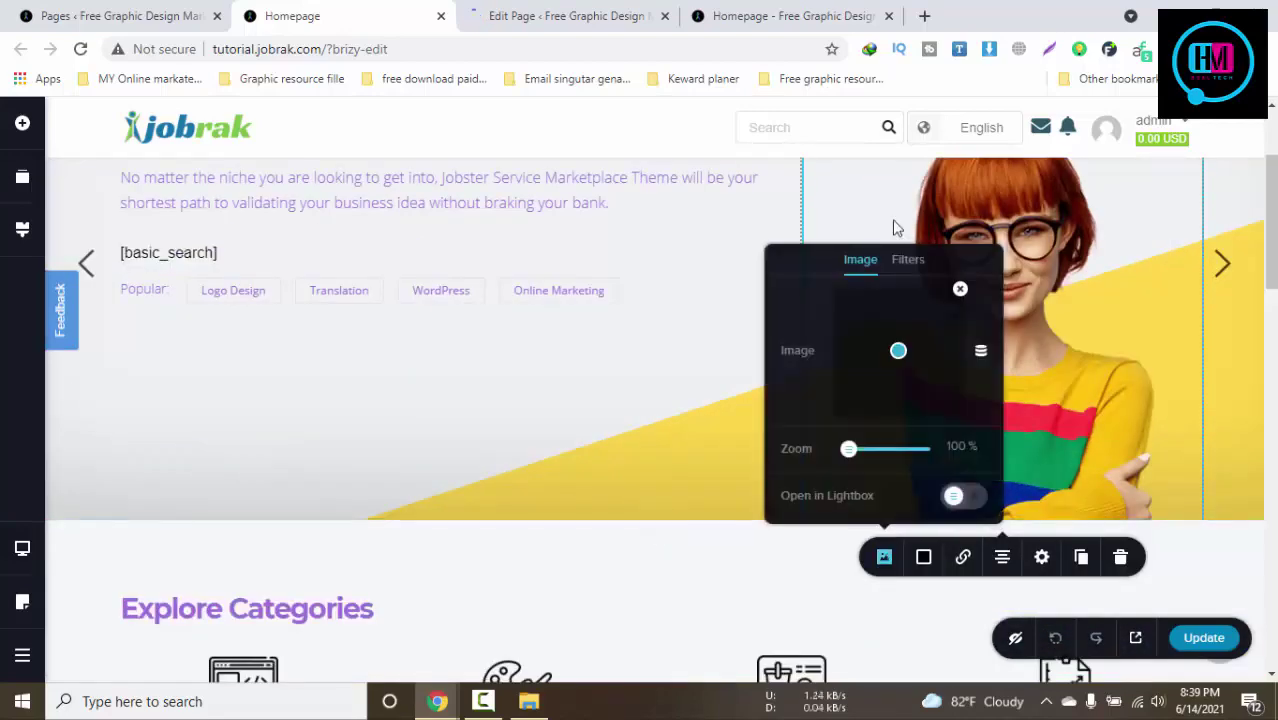
pyautogui.click(906, 260)
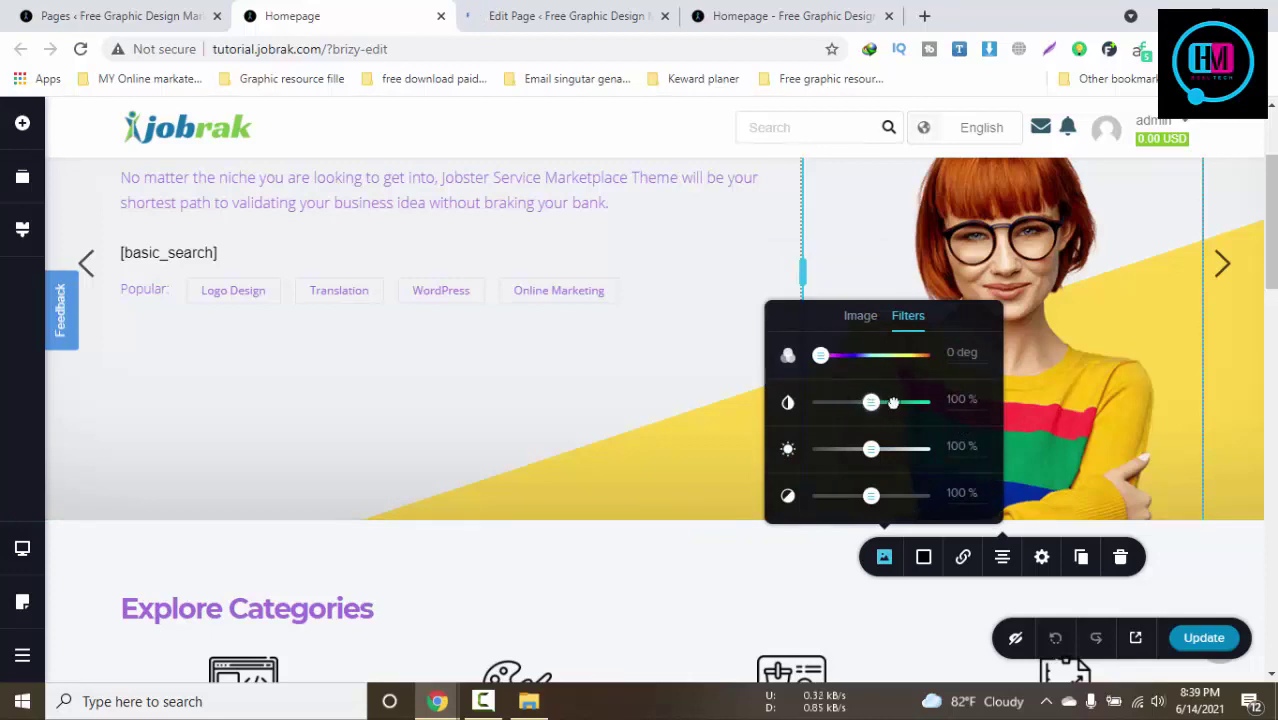
pyautogui.moveTo(1070, 424); pyautogui.dragTo(1060, 418)
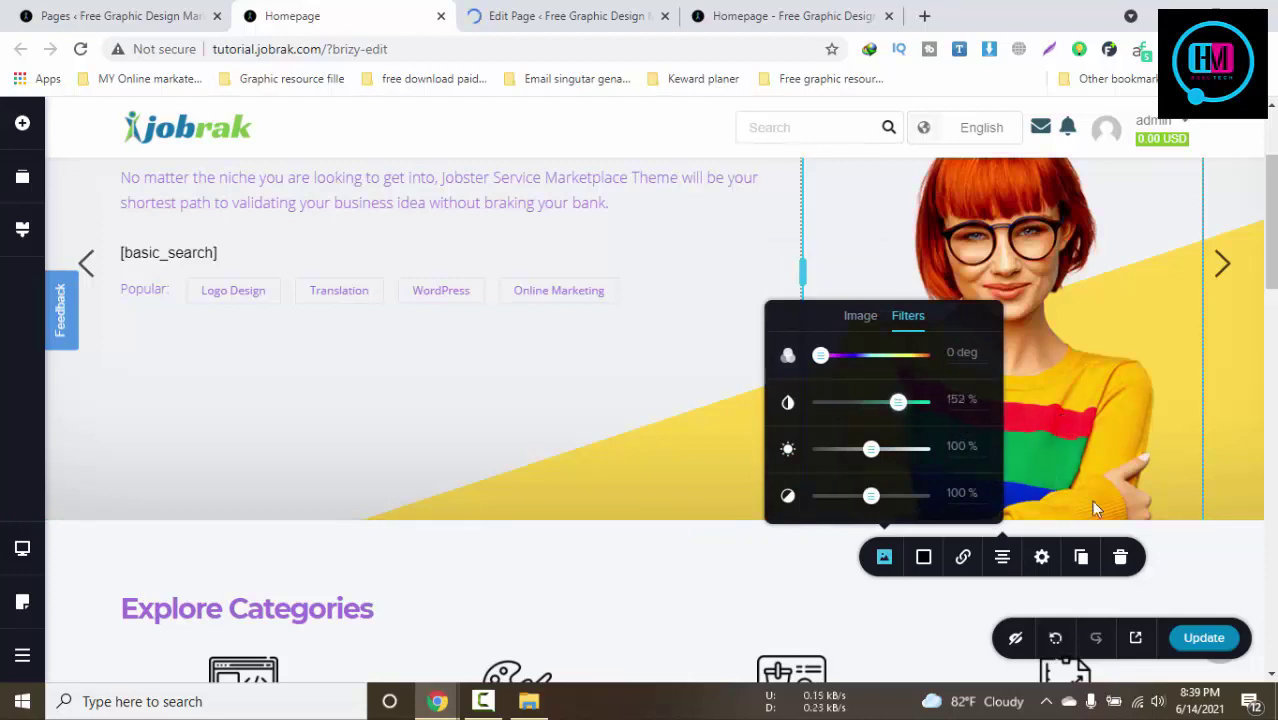
pyautogui.click(1118, 428)
# Review the image's quick actions and link options (block, file, popup) without applying any
pyautogui.rightClick(985, 345)
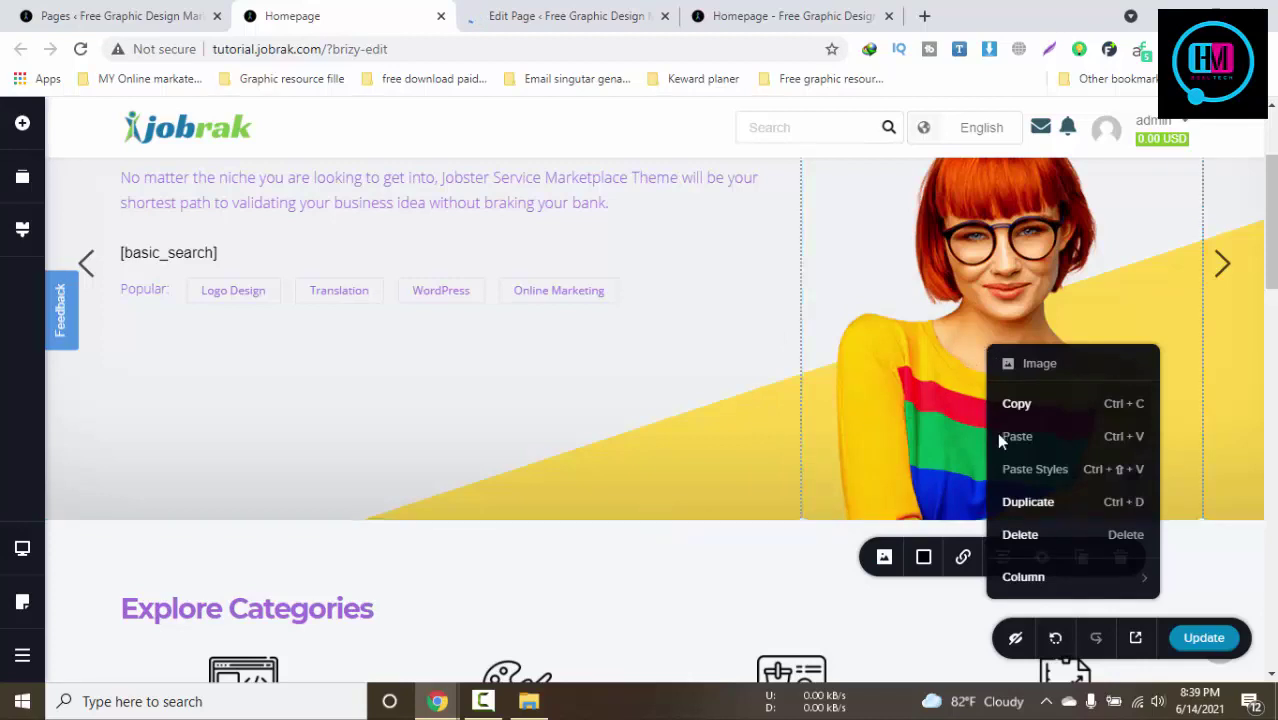
pyautogui.click(1038, 362)
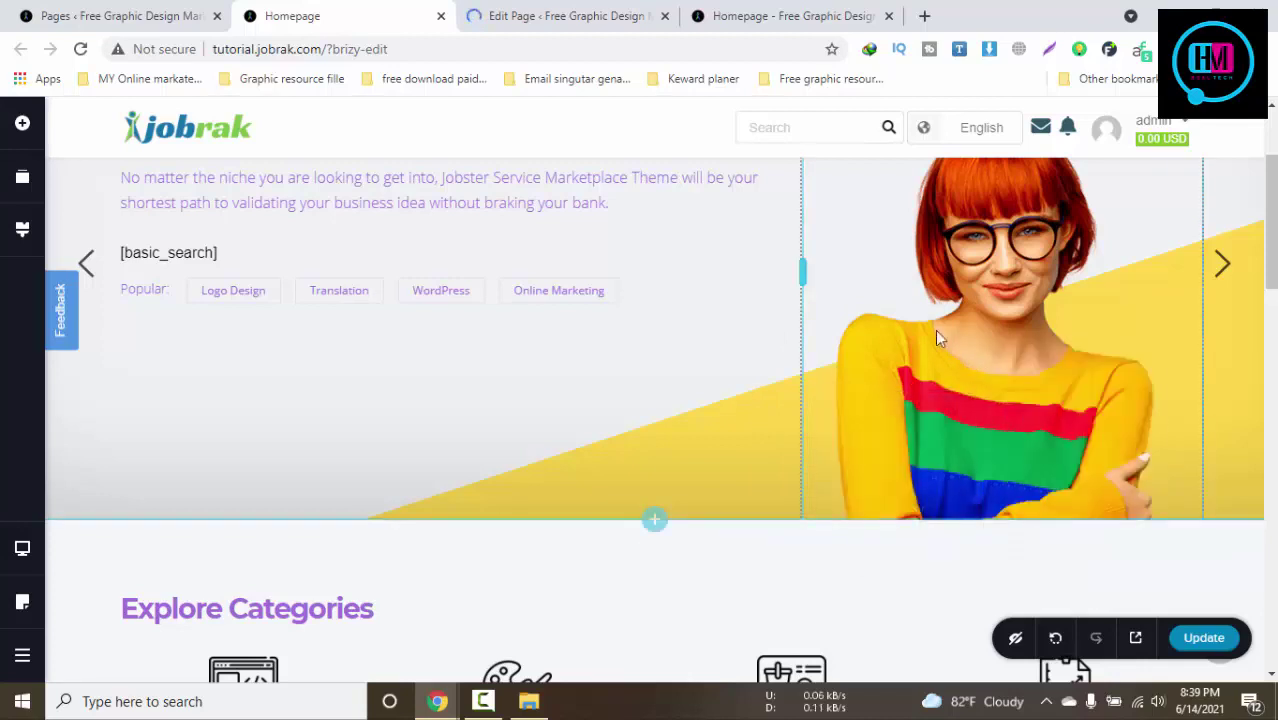
pyautogui.rightClick(940, 330)
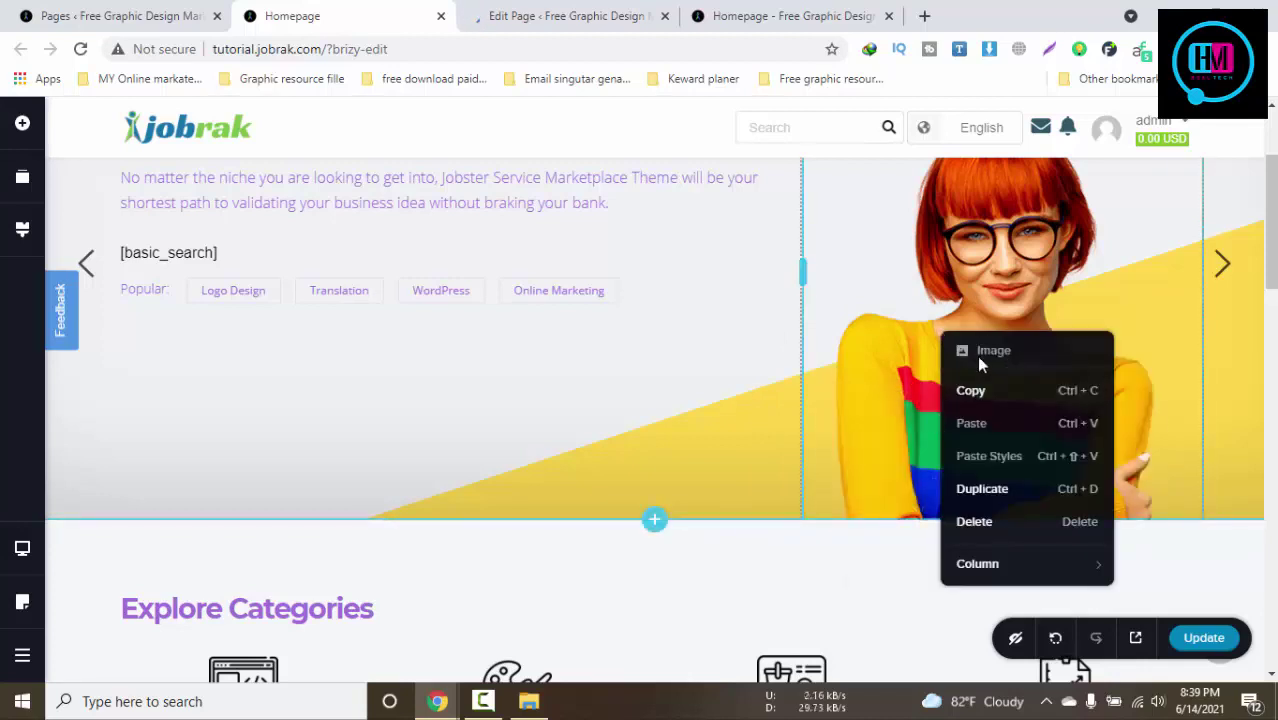
pyautogui.click(897, 387)
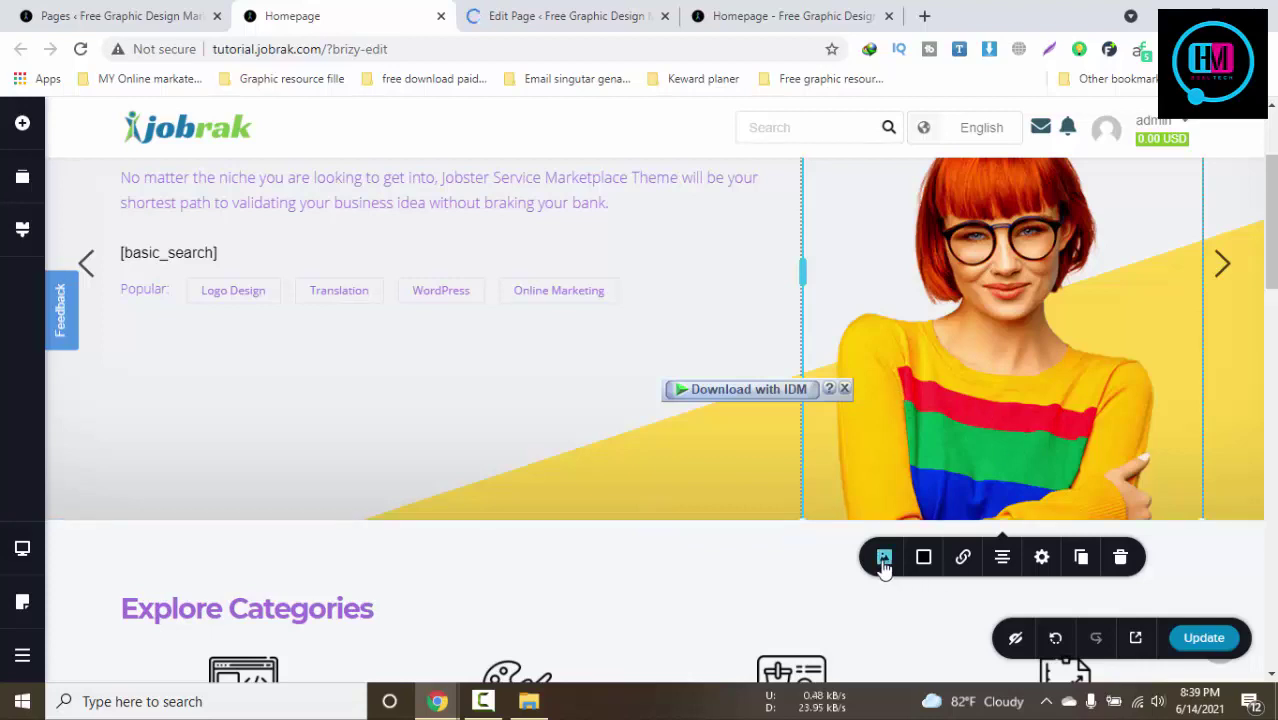
pyautogui.click(961, 561)
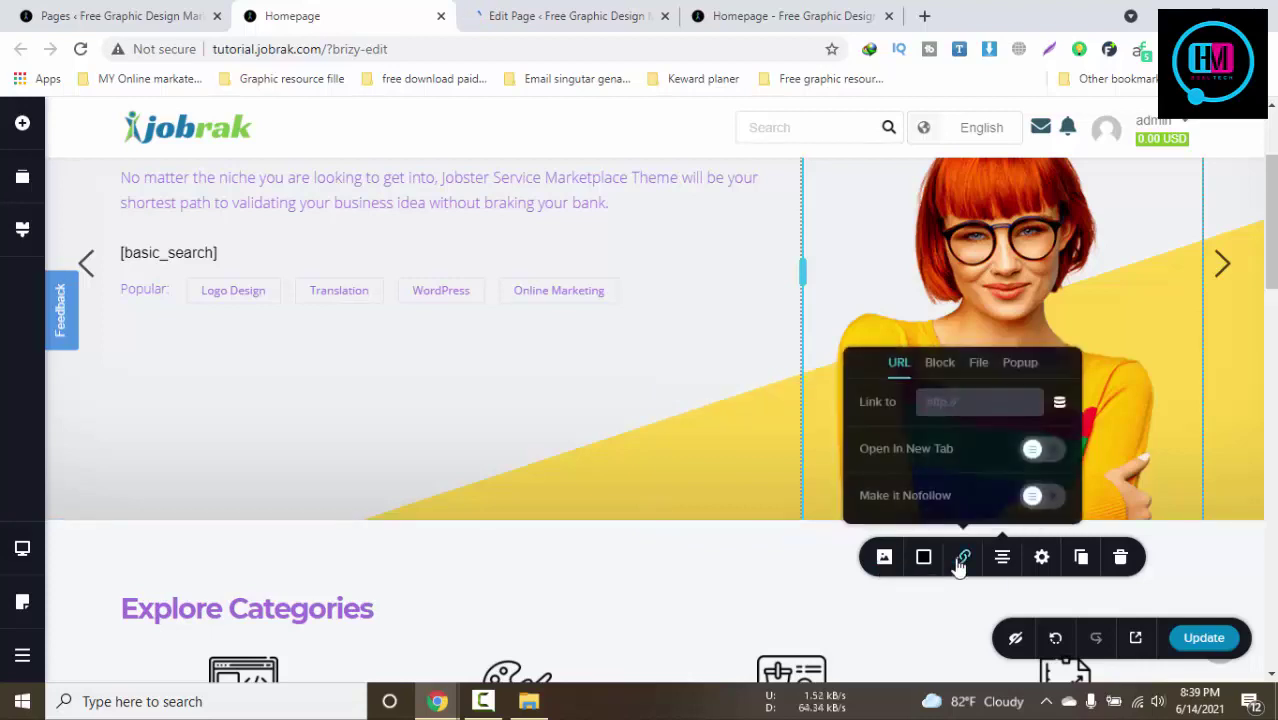
pyautogui.click(974, 368)
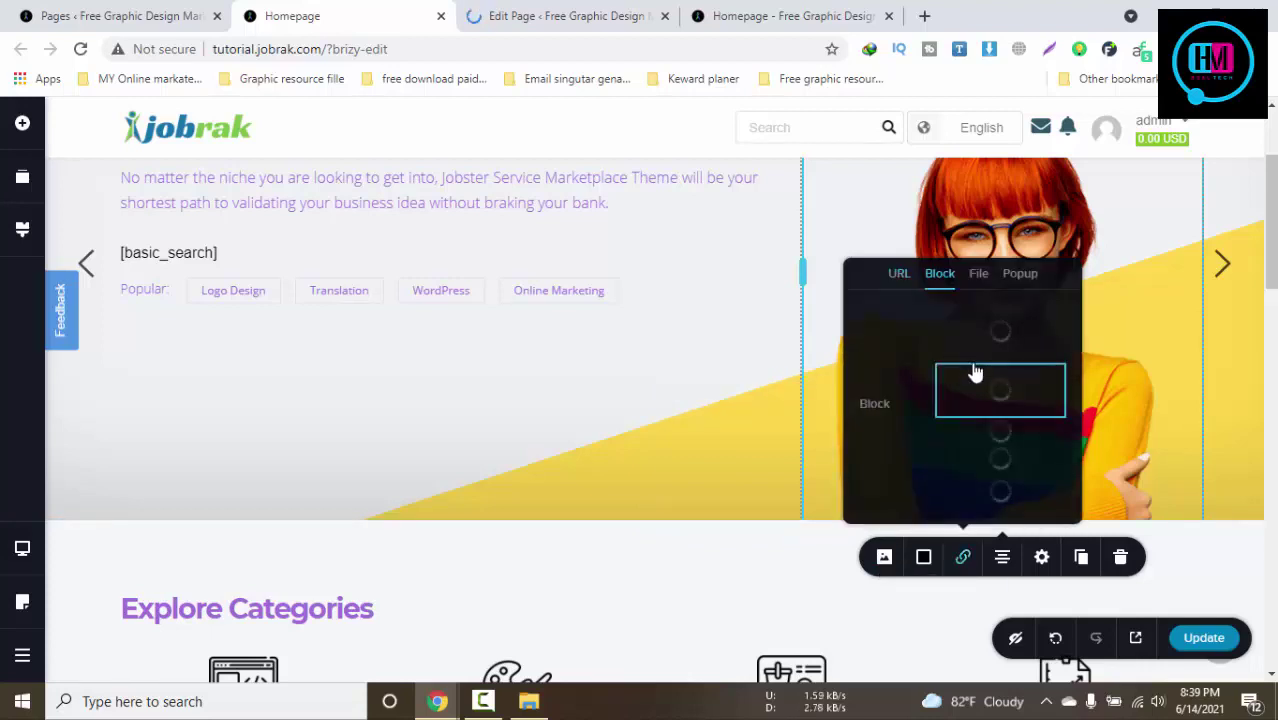
pyautogui.click(978, 273)
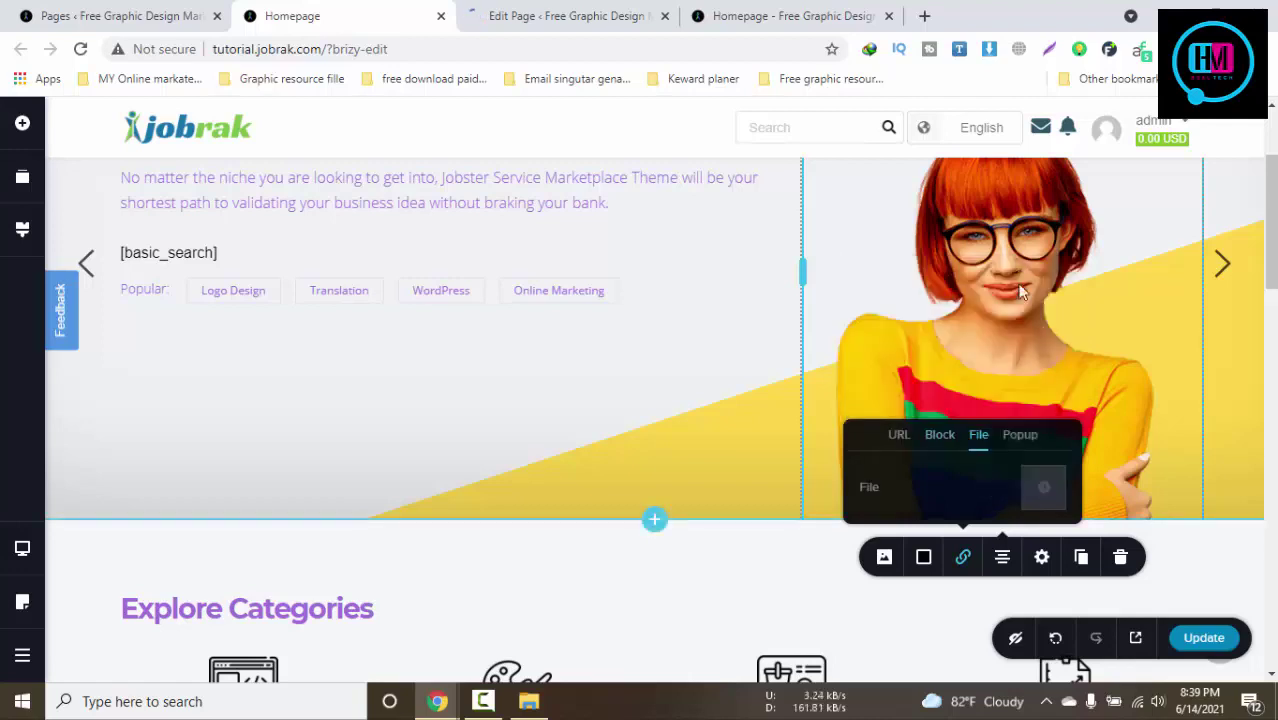
pyautogui.click(1021, 437)
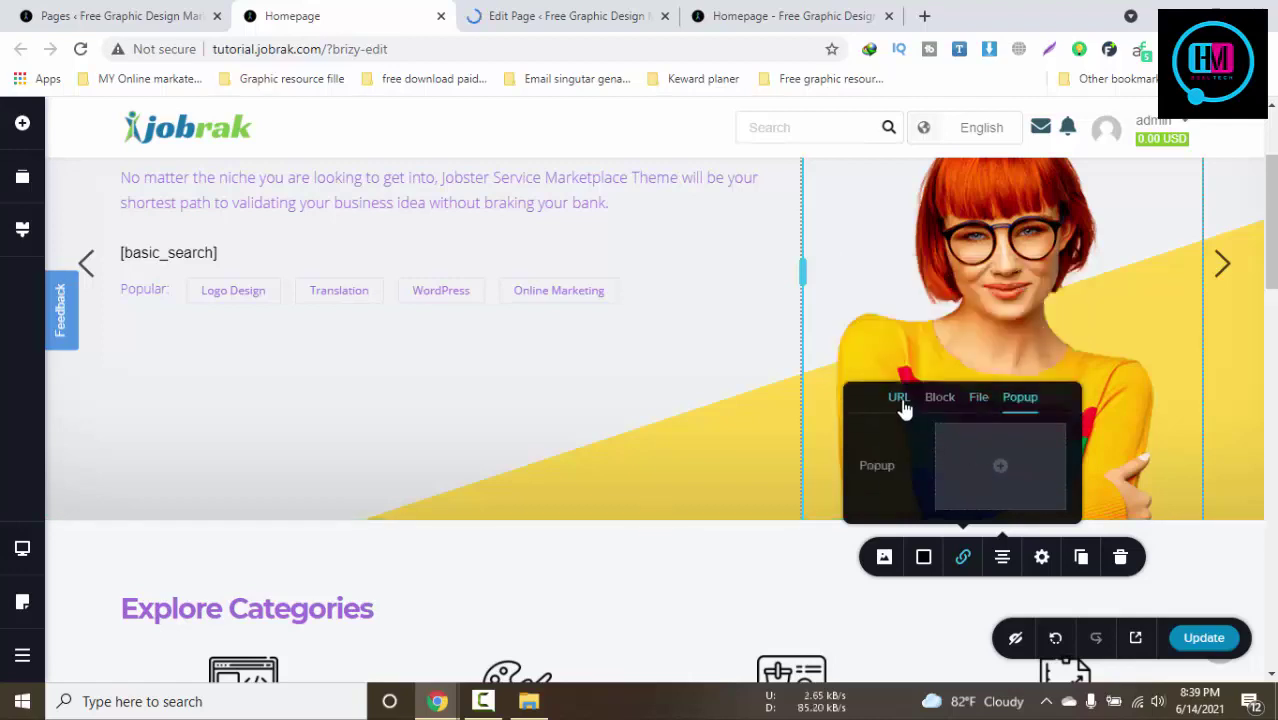
pyautogui.click(1135, 408)
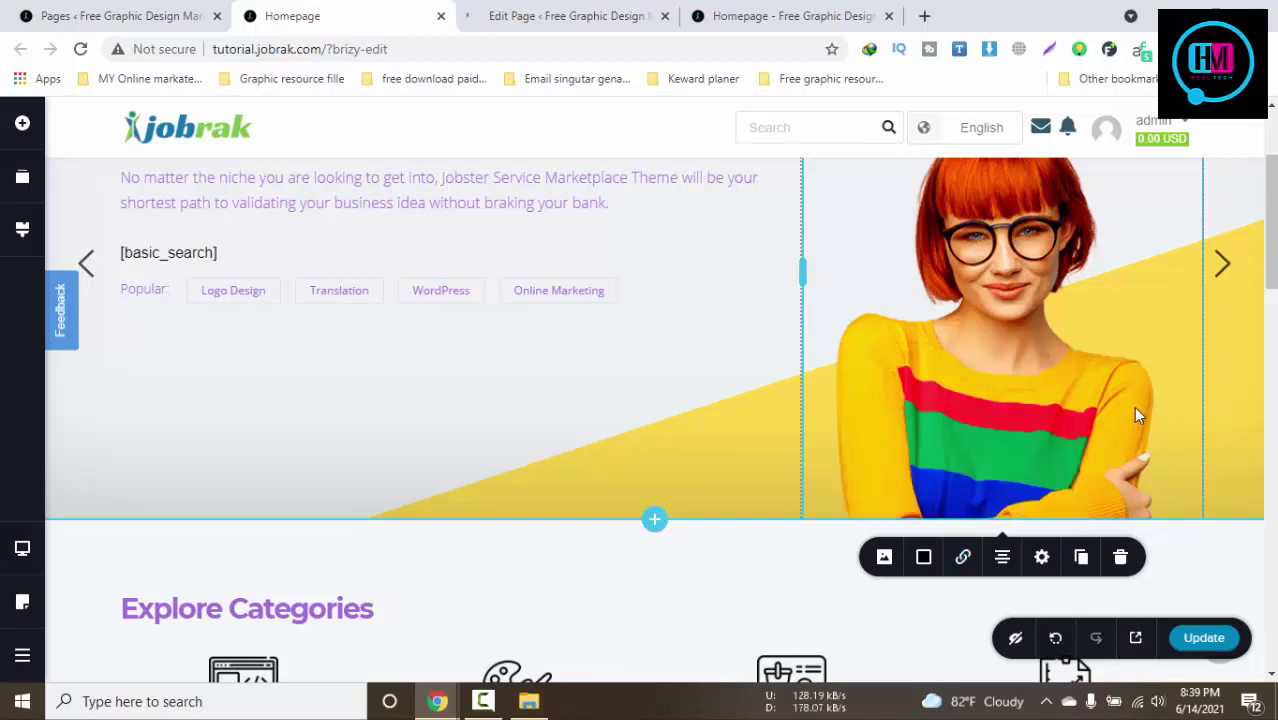
pyautogui.scroll(3, 1135, 410)
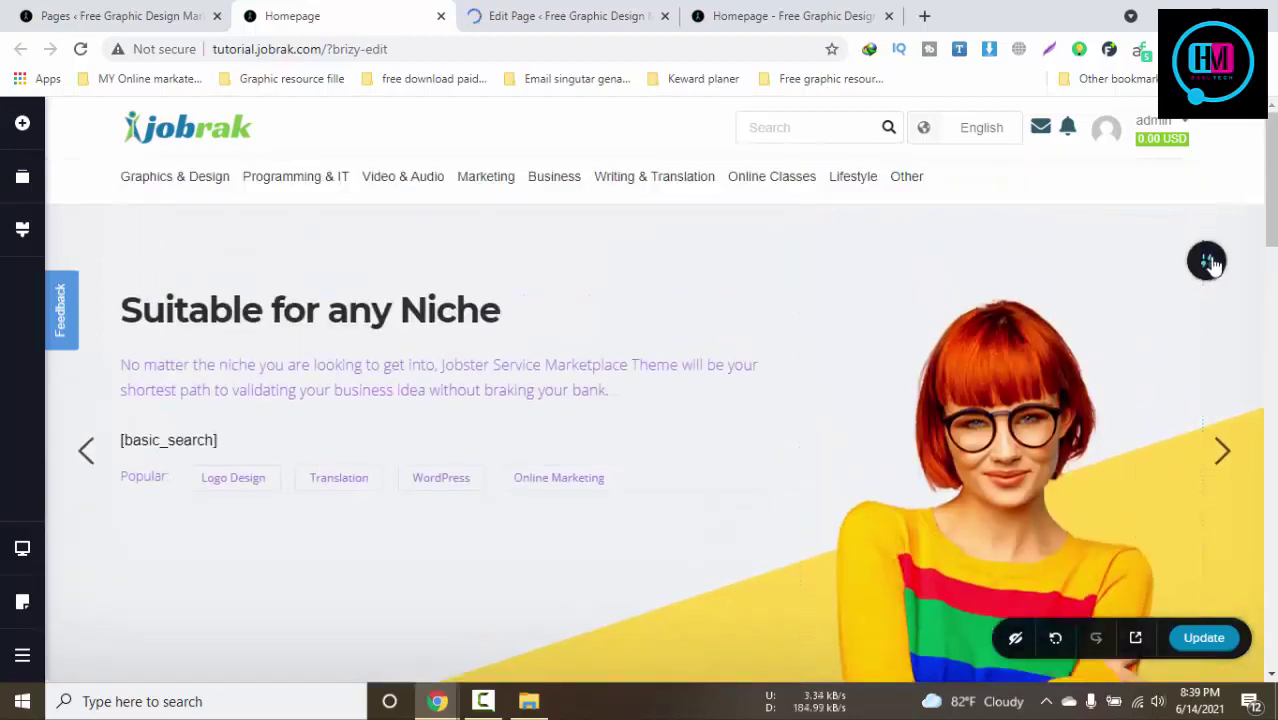
# Try the slide column's background as video and map, lowering map zoom to 13
pyautogui.click(1208, 261)
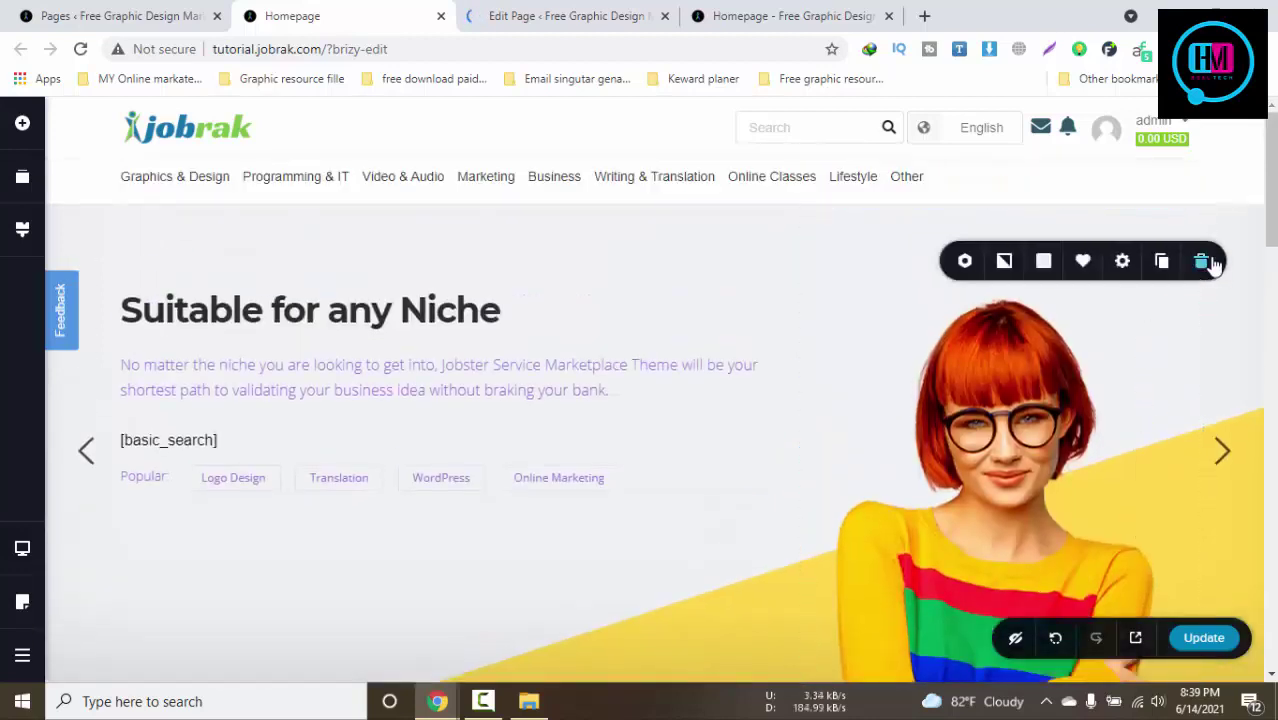
pyautogui.click(1004, 262)
pyautogui.click(1027, 316)
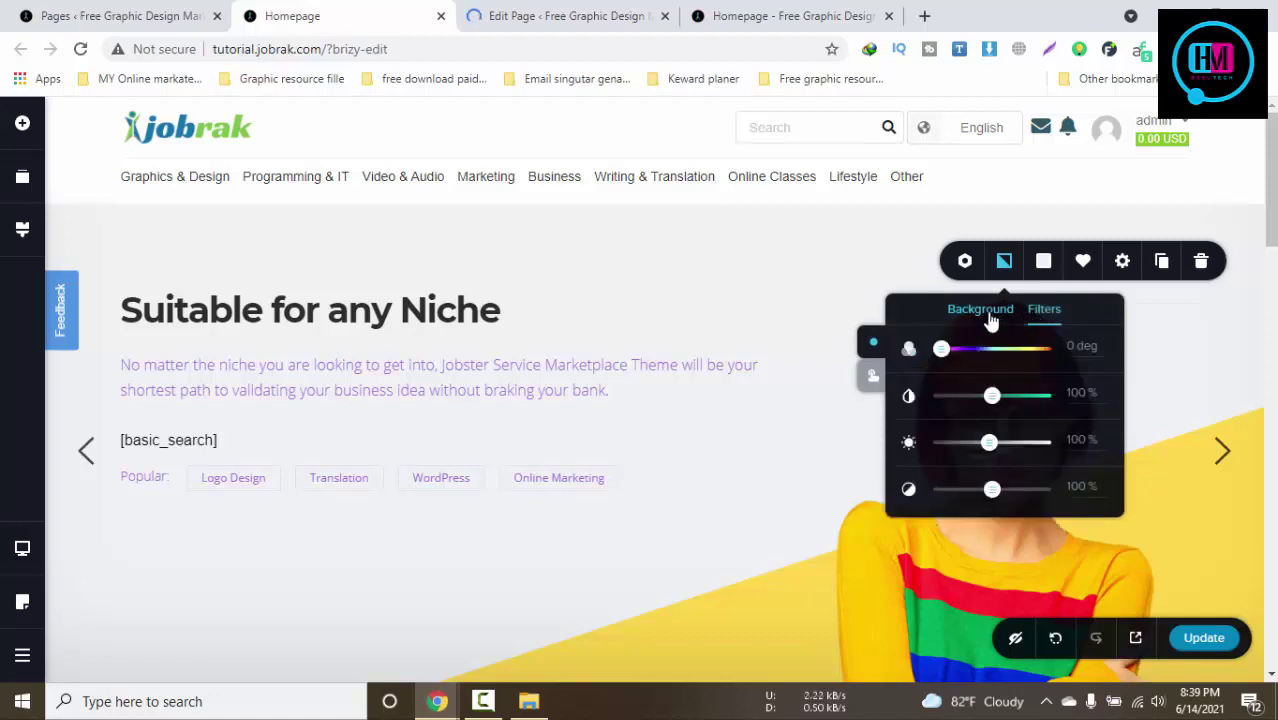
pyautogui.click(982, 312)
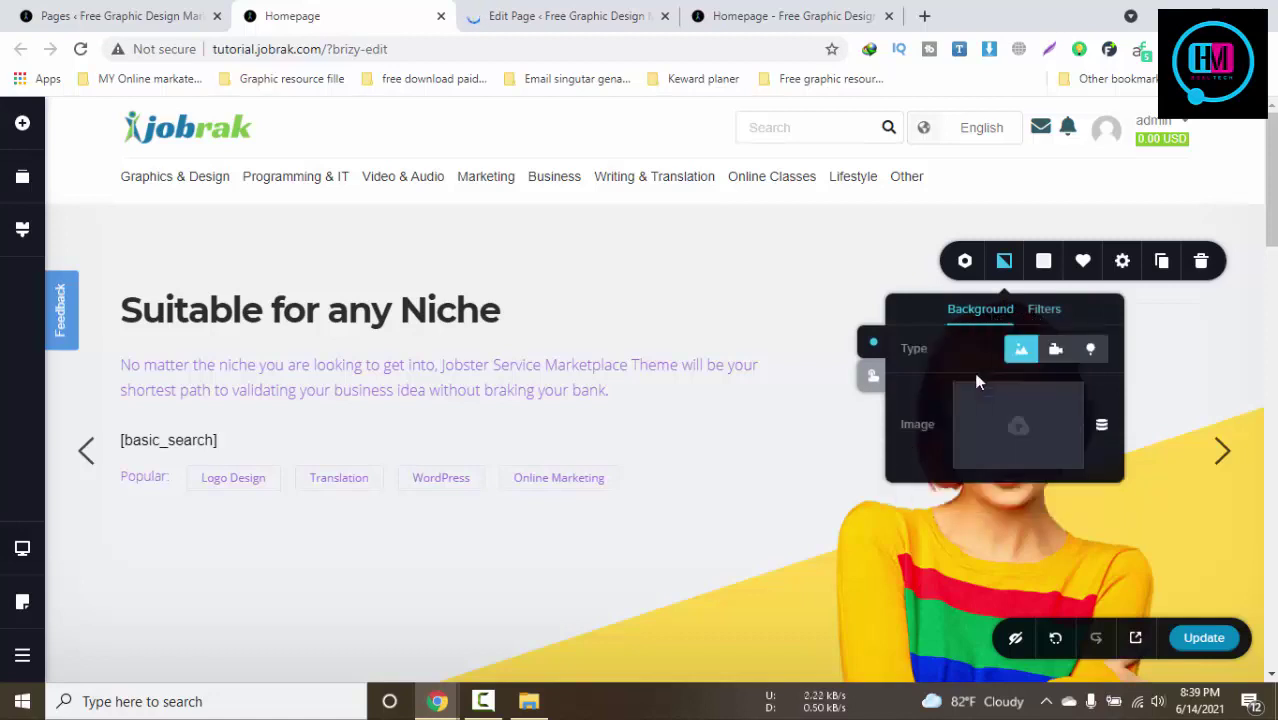
pyautogui.click(1055, 349)
pyautogui.click(1093, 349)
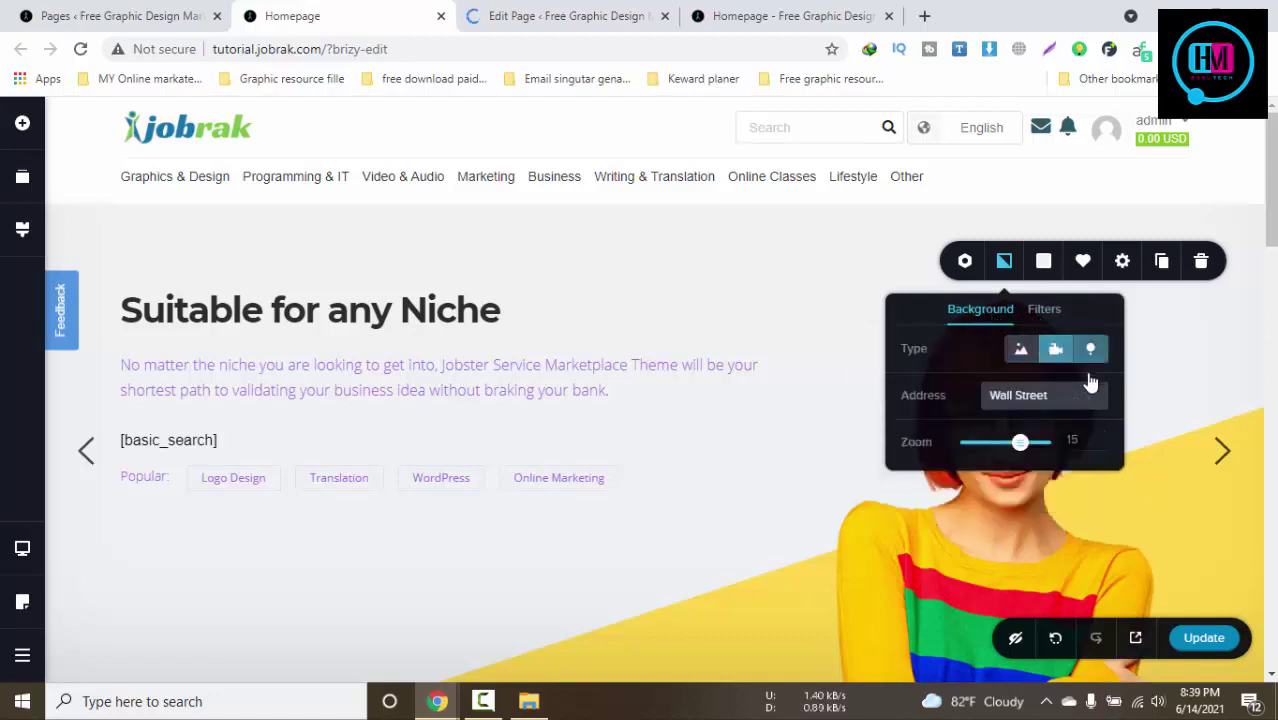
pyautogui.moveTo(1019, 449)
pyautogui.mouseDown()
pyautogui.moveTo(998, 447)
pyautogui.moveTo(1012, 445)
pyautogui.mouseUp()
pyautogui.click(1041, 311)
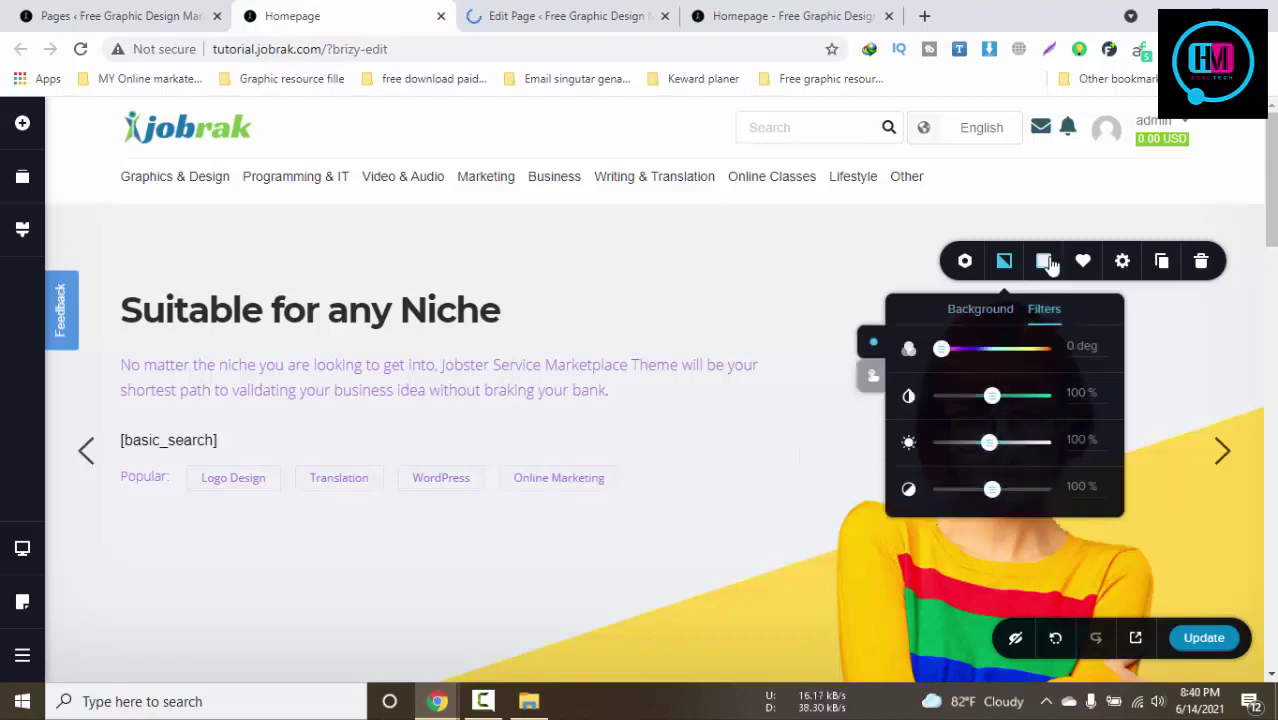
# Set the column overlay colour to white #FFFFFF and save the slide block
pyautogui.click(1046, 262)
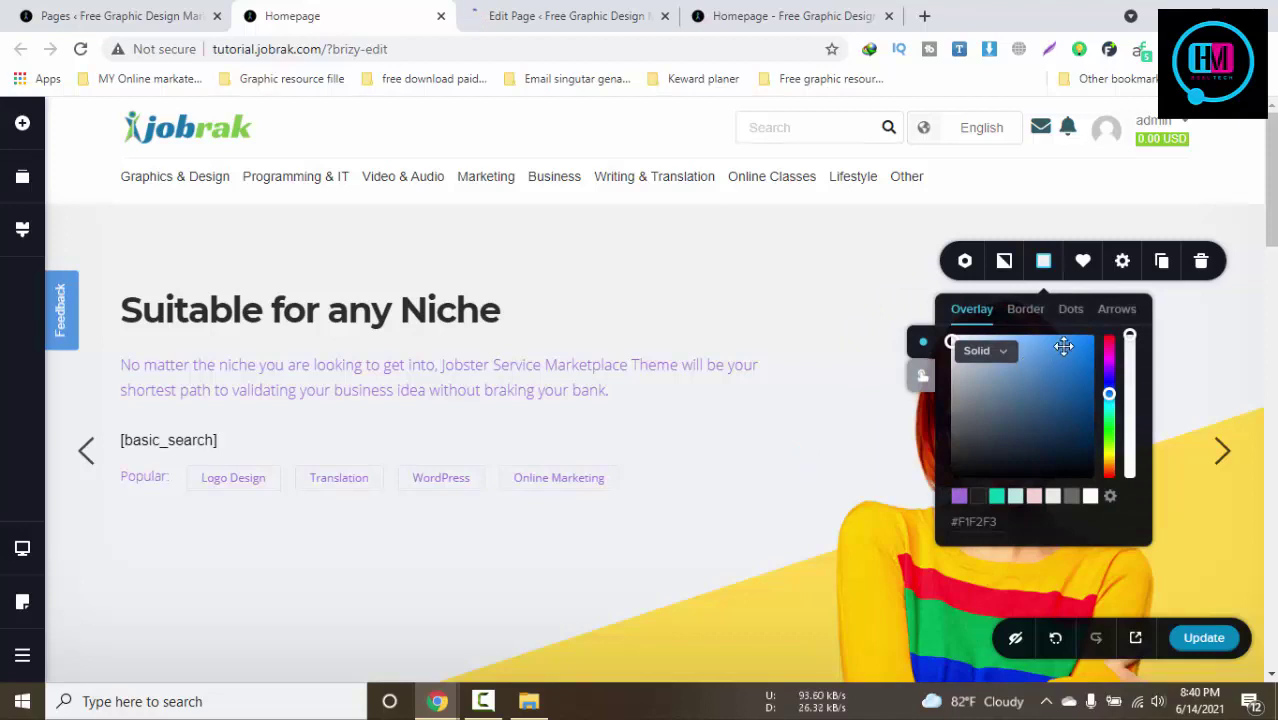
pyautogui.moveTo(1060, 343); pyautogui.dragTo(950, 333)
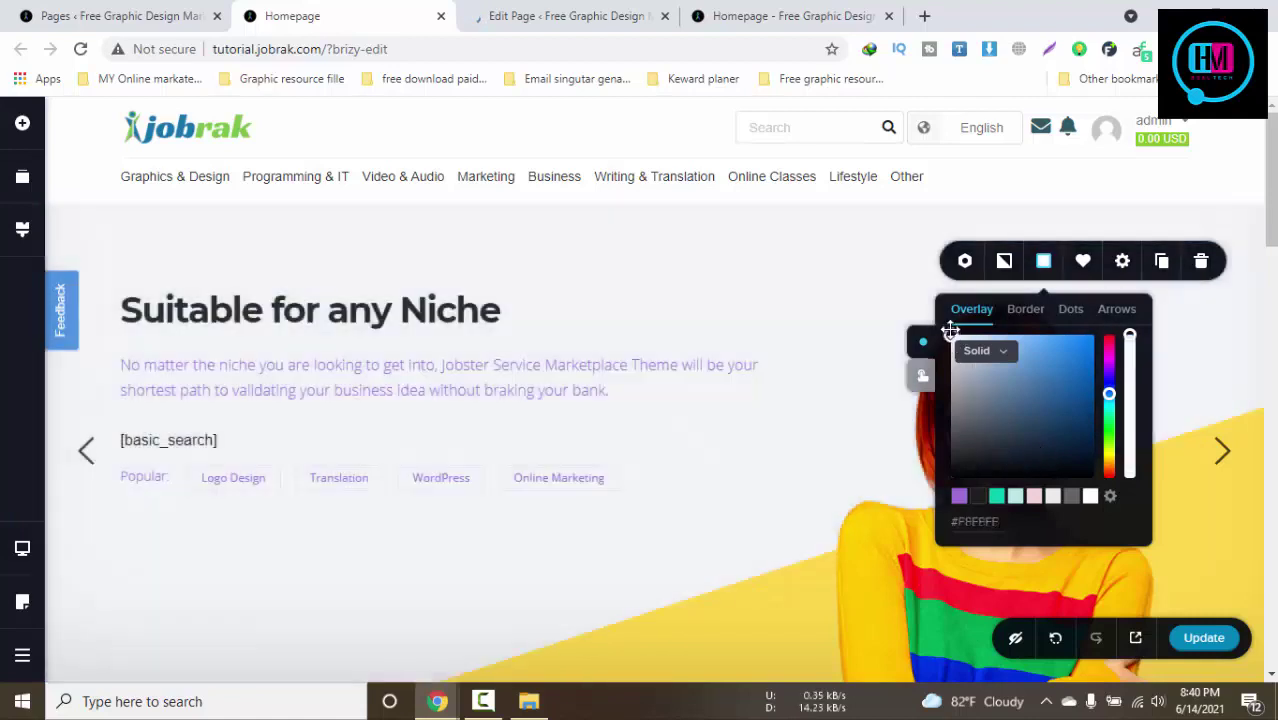
pyautogui.click(1081, 261)
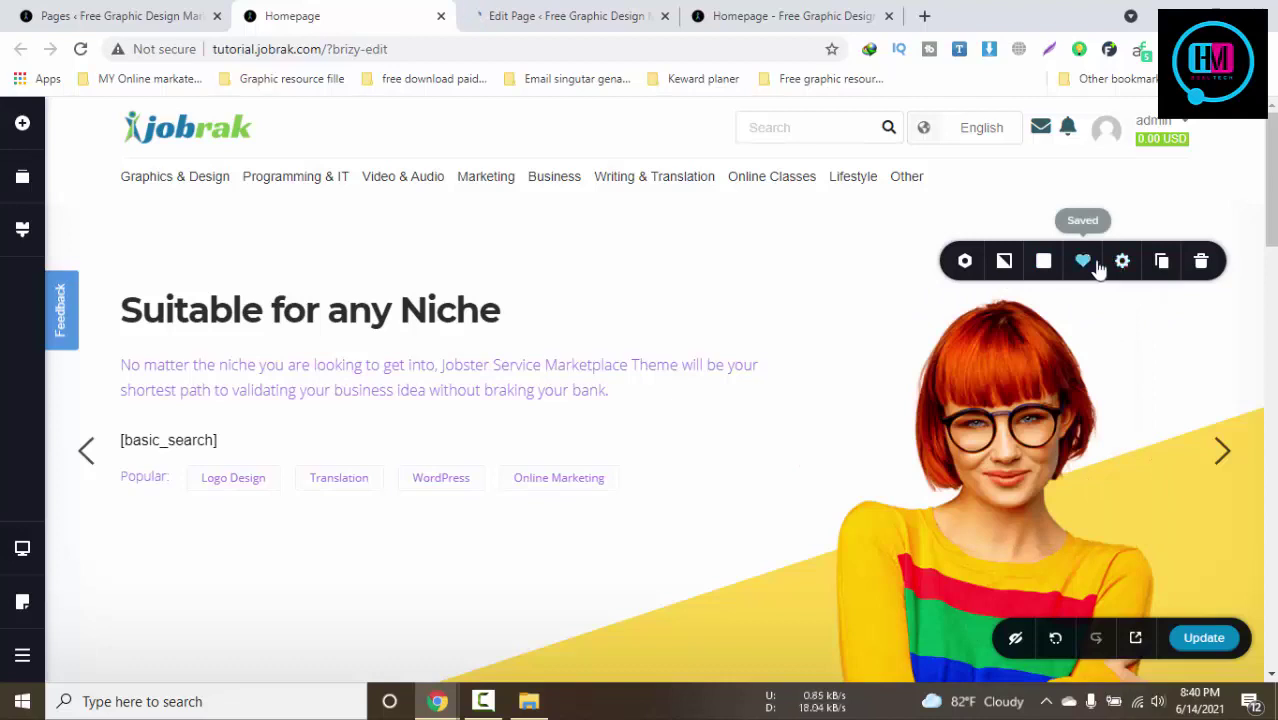
pyautogui.click(1122, 261)
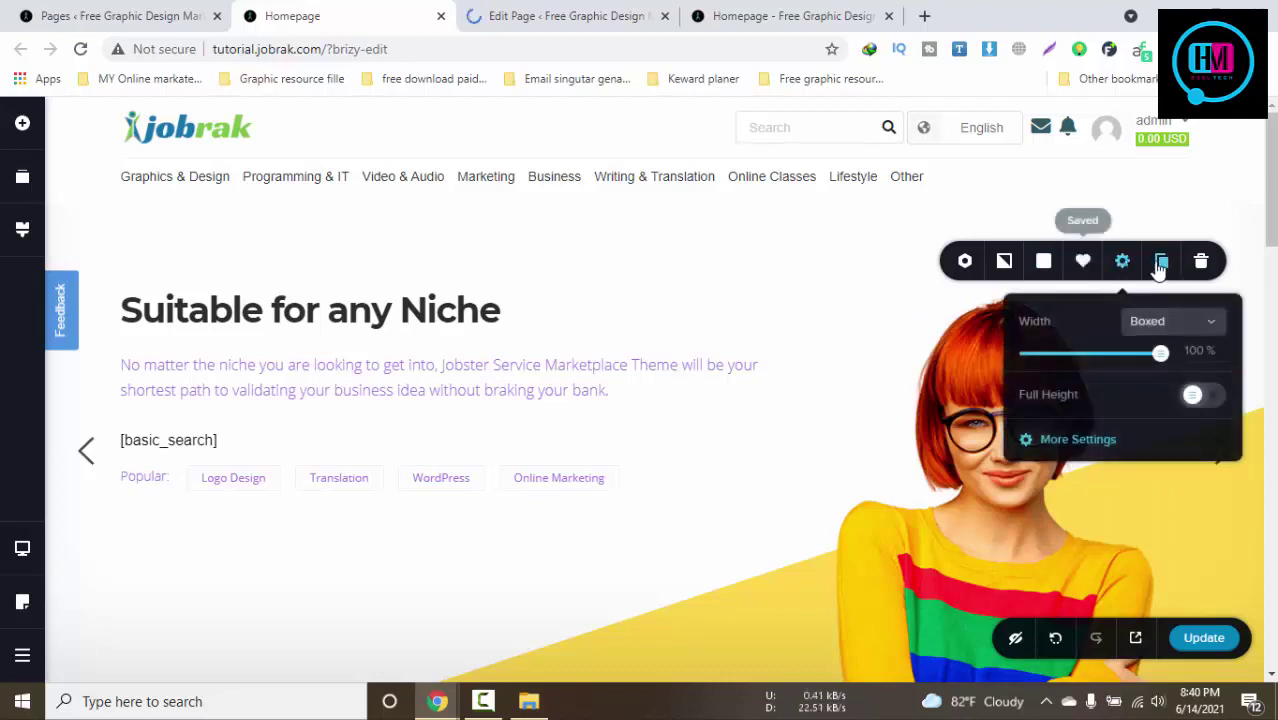
# Remove the woman's photo from the hero slide's image element
pyautogui.click(947, 382)
pyautogui.rightClick(947, 382)
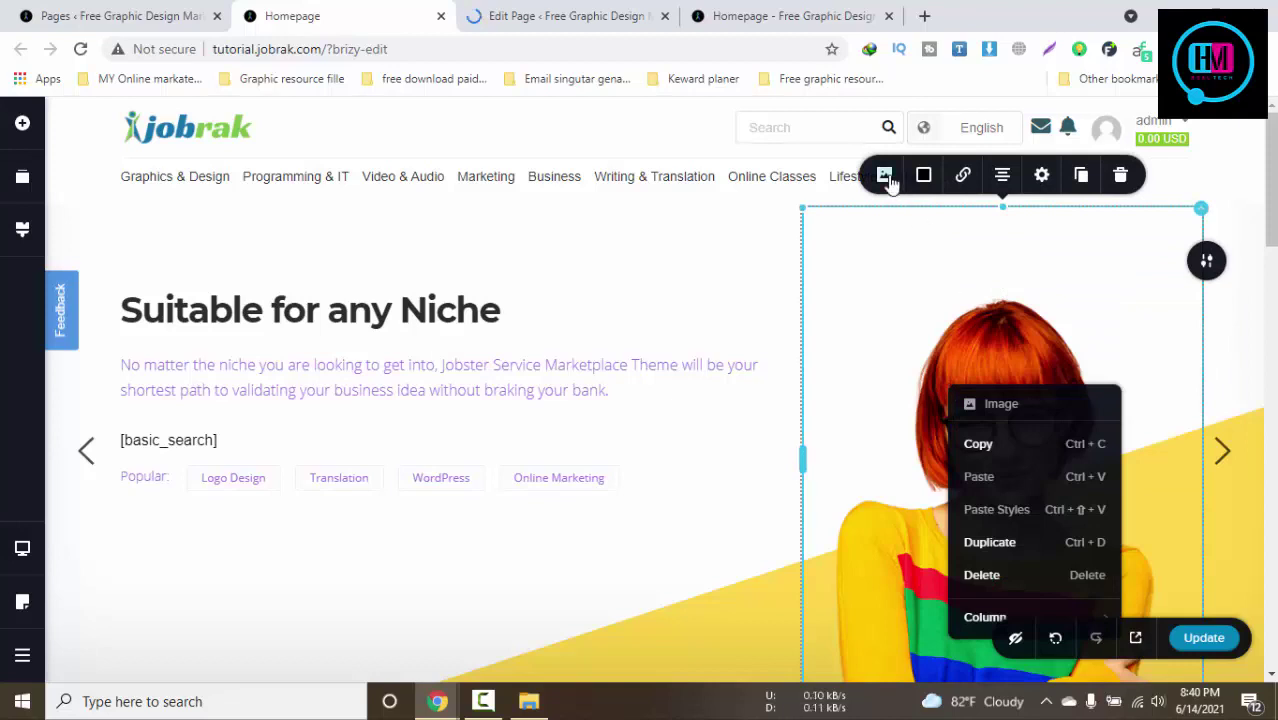
pyautogui.click(885, 177)
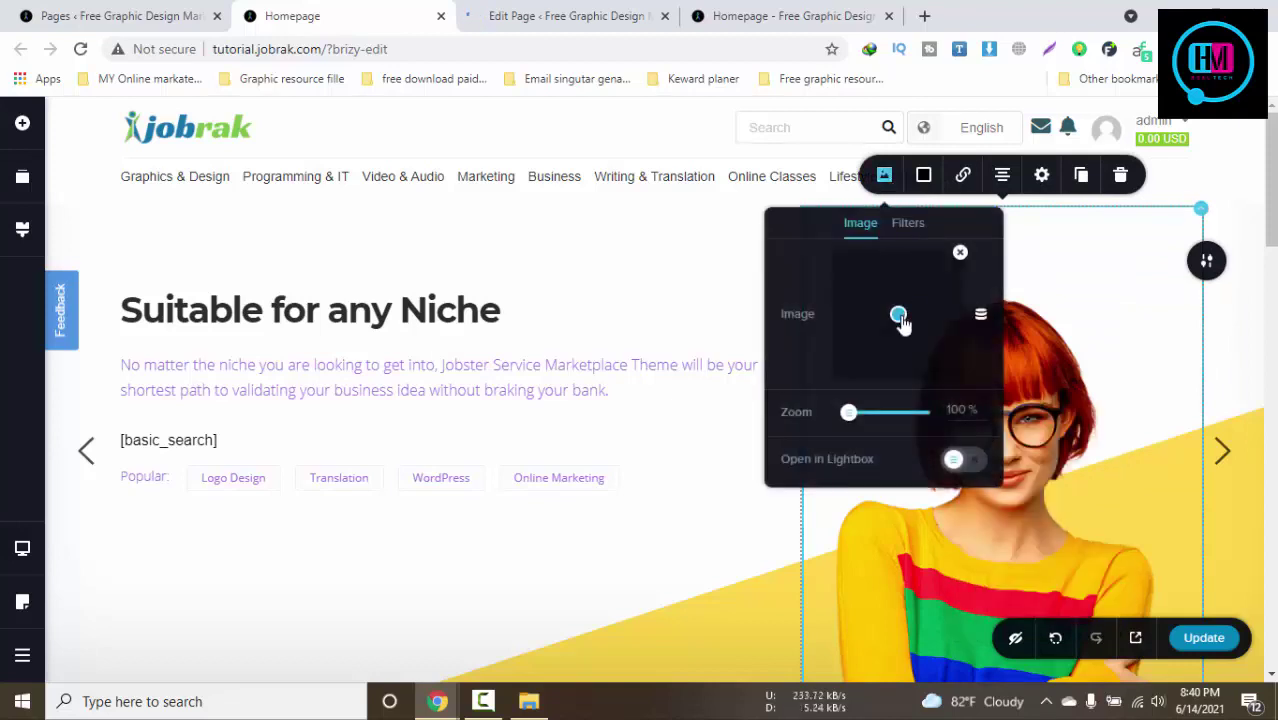
pyautogui.moveTo(903, 323); pyautogui.dragTo(903, 324)
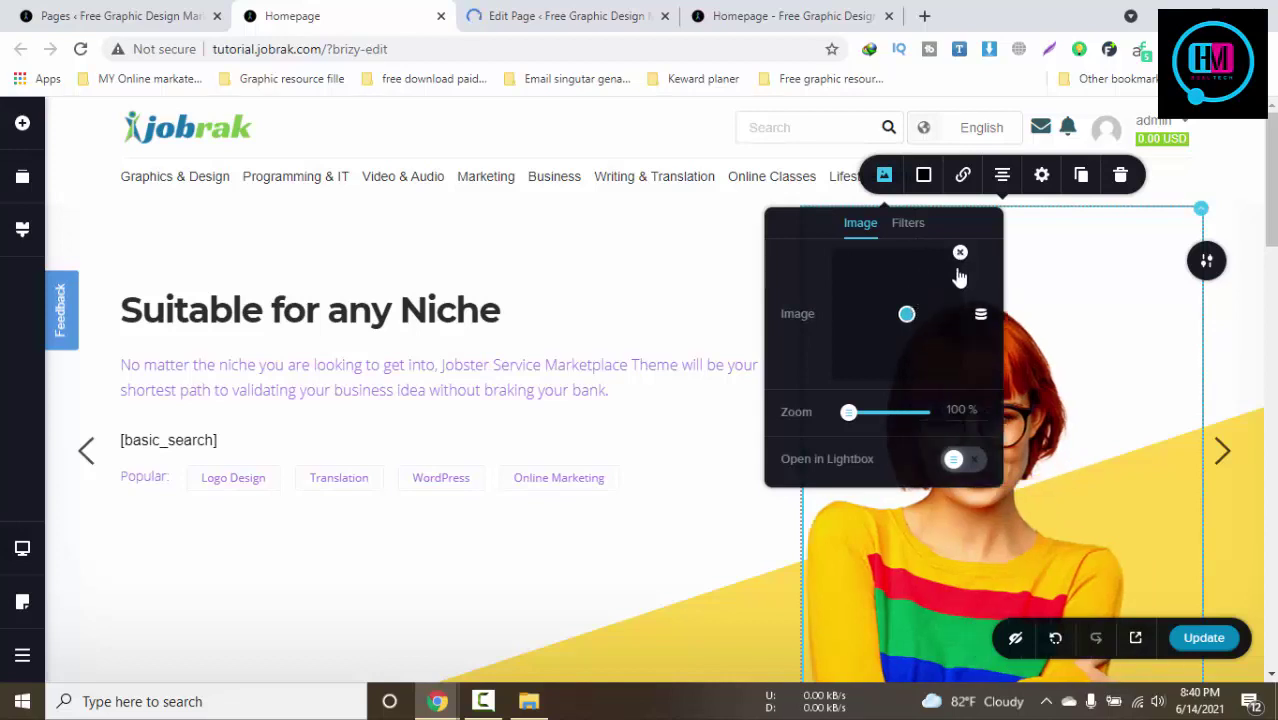
pyautogui.click(960, 254)
# Start uploading fave-500-500.png as a replacement, then close the Upload Media window
pyautogui.click(910, 306)
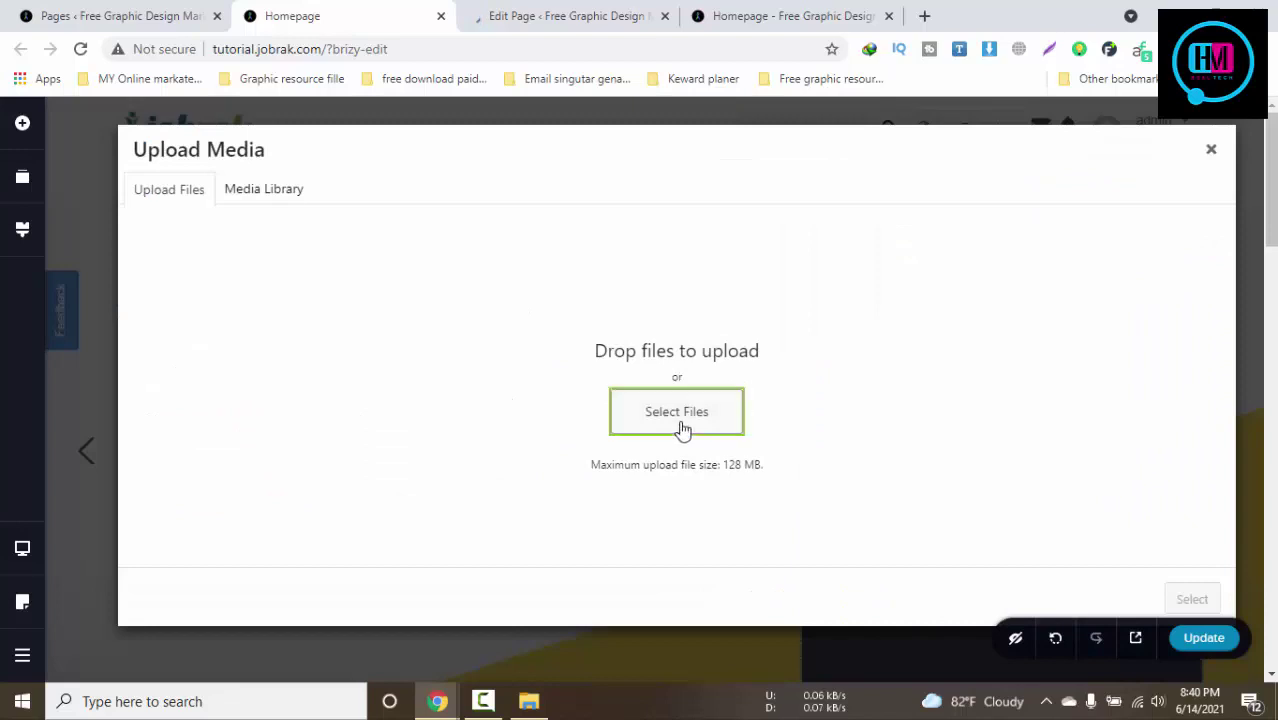
pyautogui.click(679, 425)
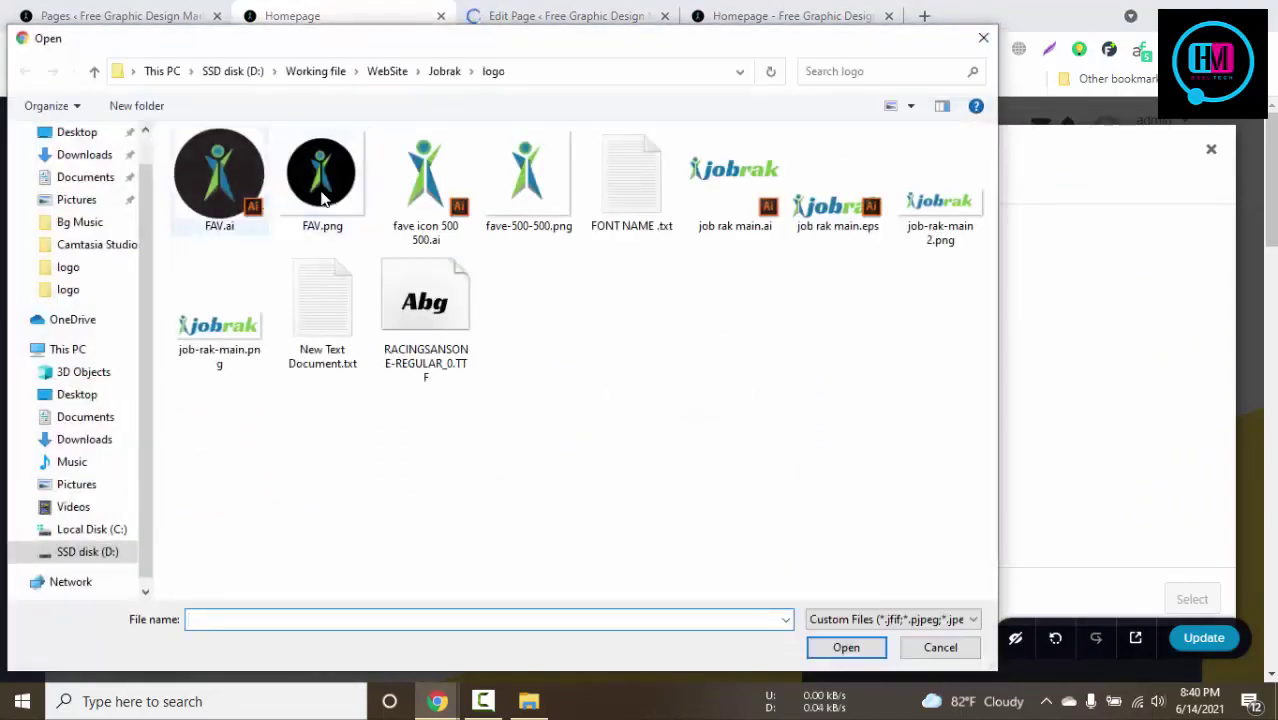
pyautogui.click(560, 195)
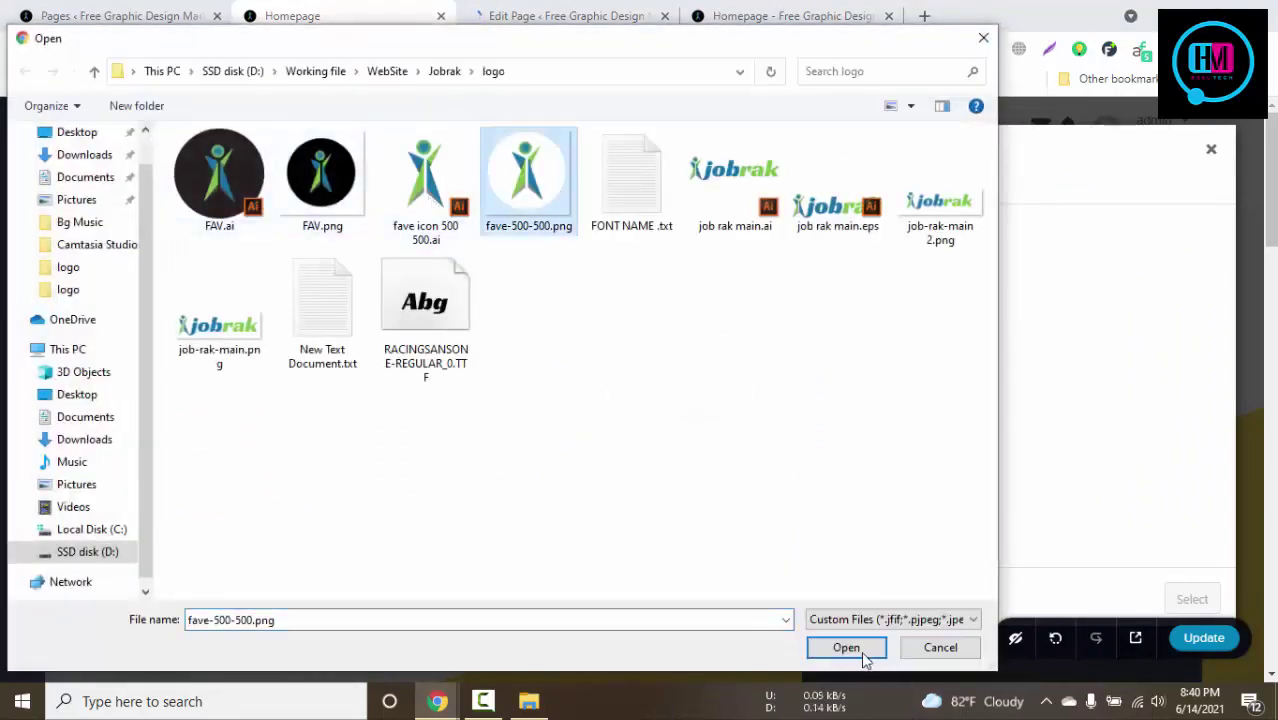
pyautogui.click(846, 648)
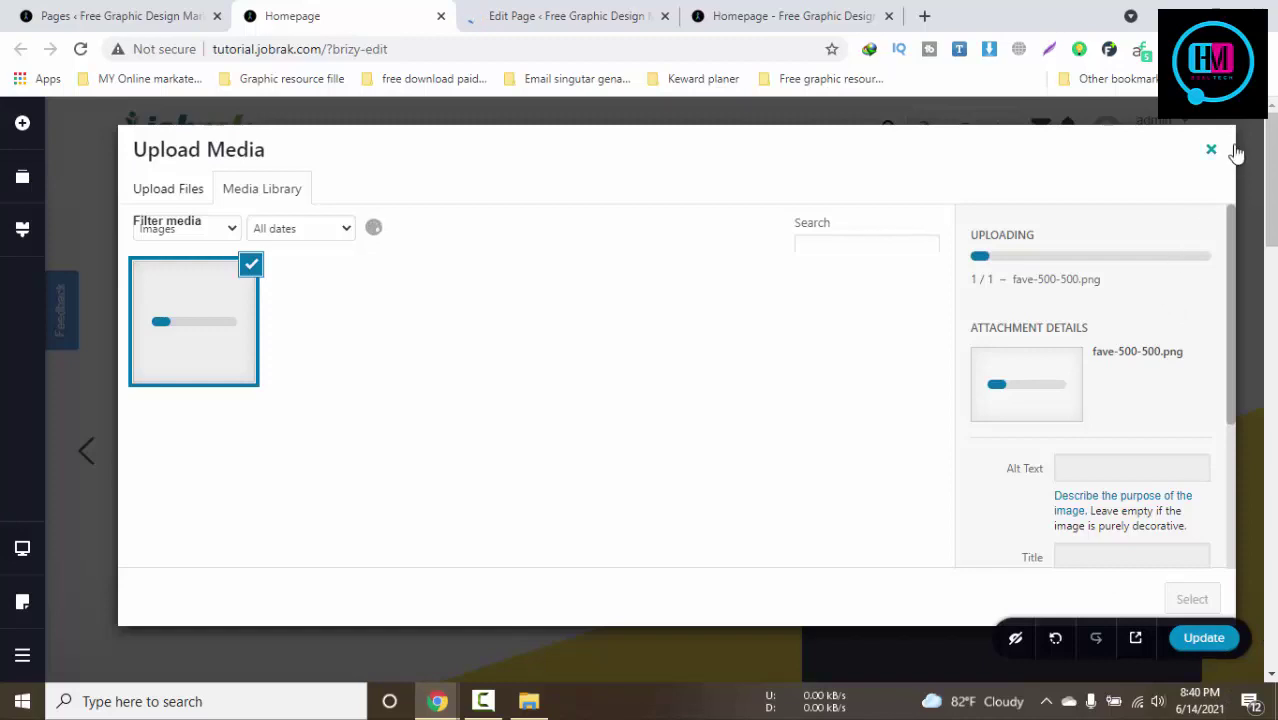
pyautogui.press('Escape')
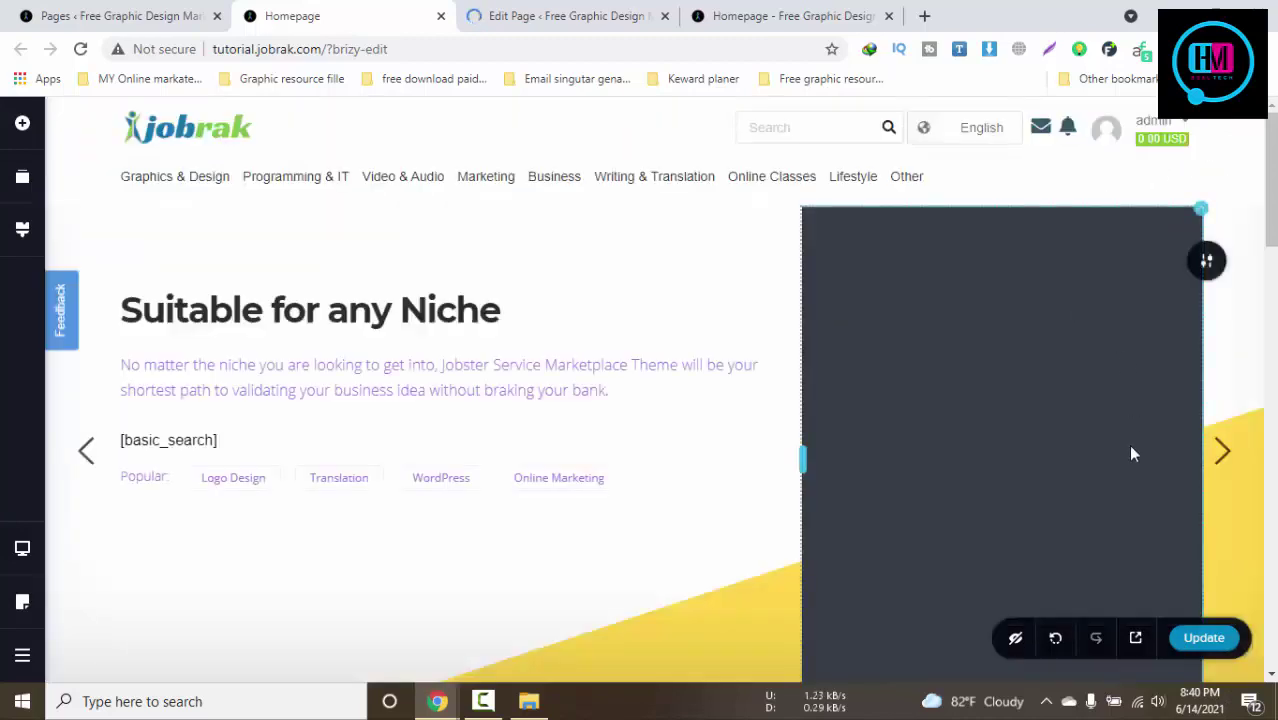
pyautogui.click(1224, 452)
pyautogui.scroll(-10, 887, 422)
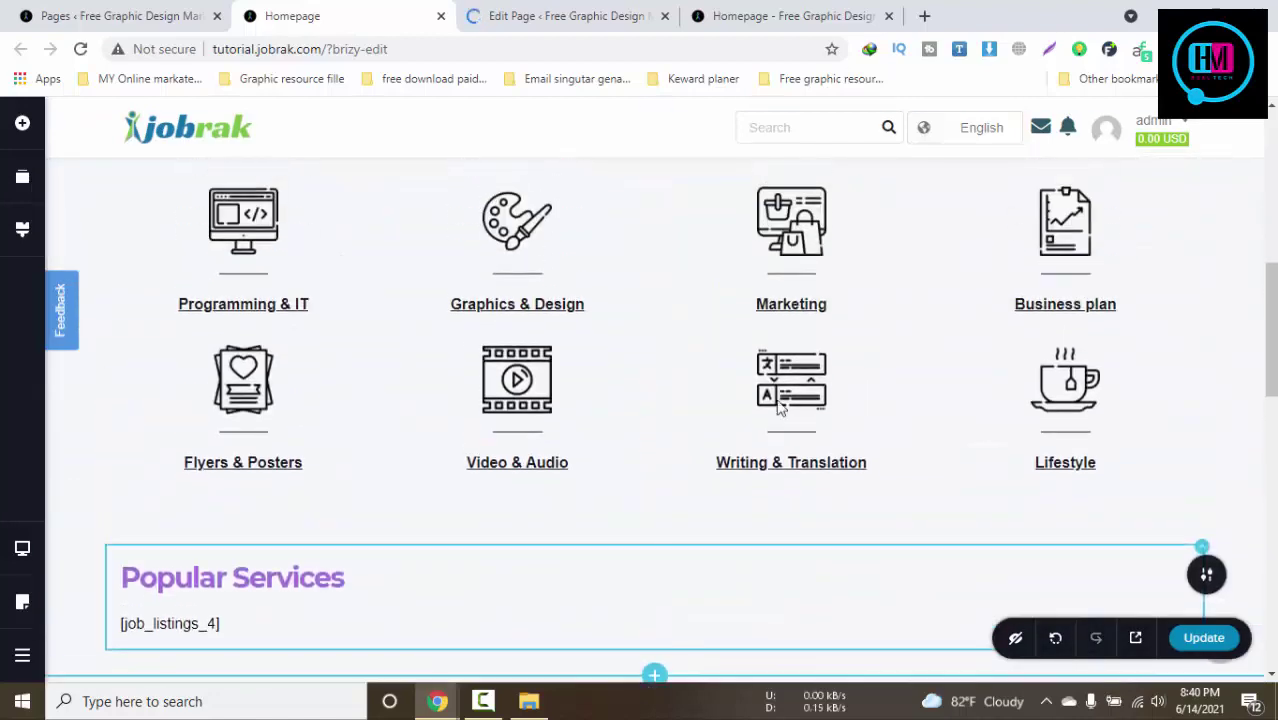
pyautogui.scroll(3, 370, 330)
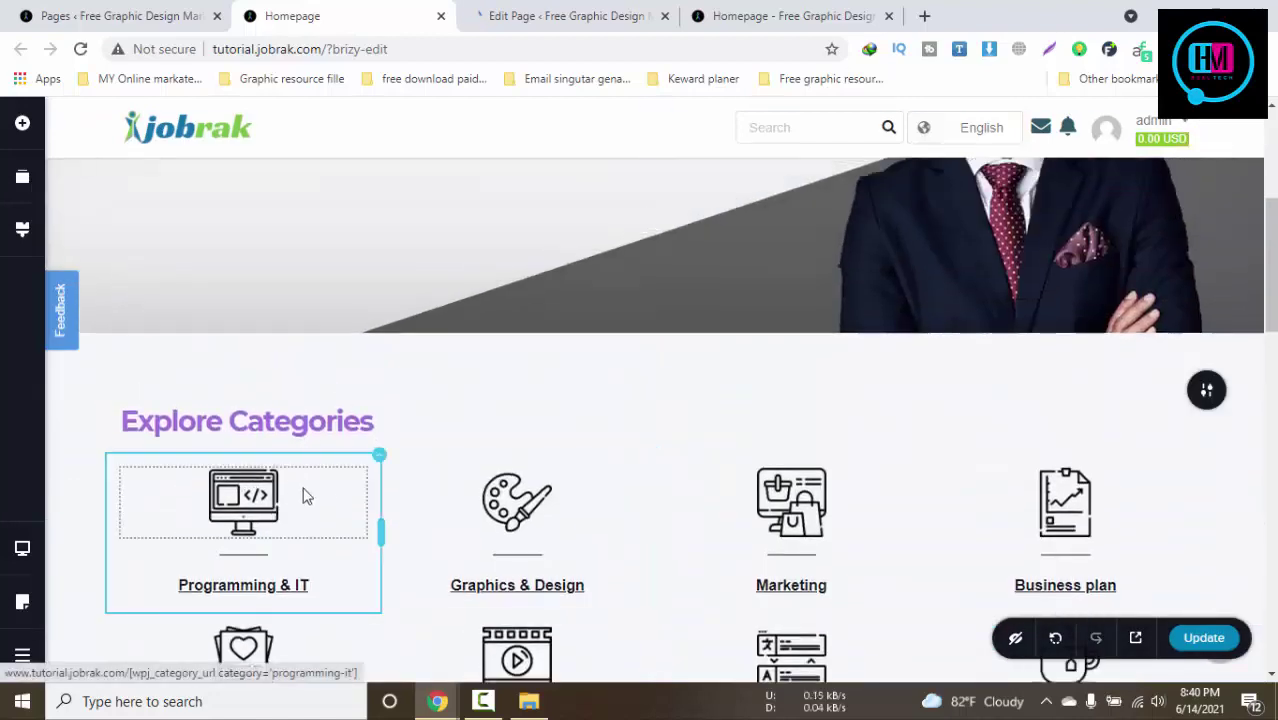
pyautogui.click(252, 510)
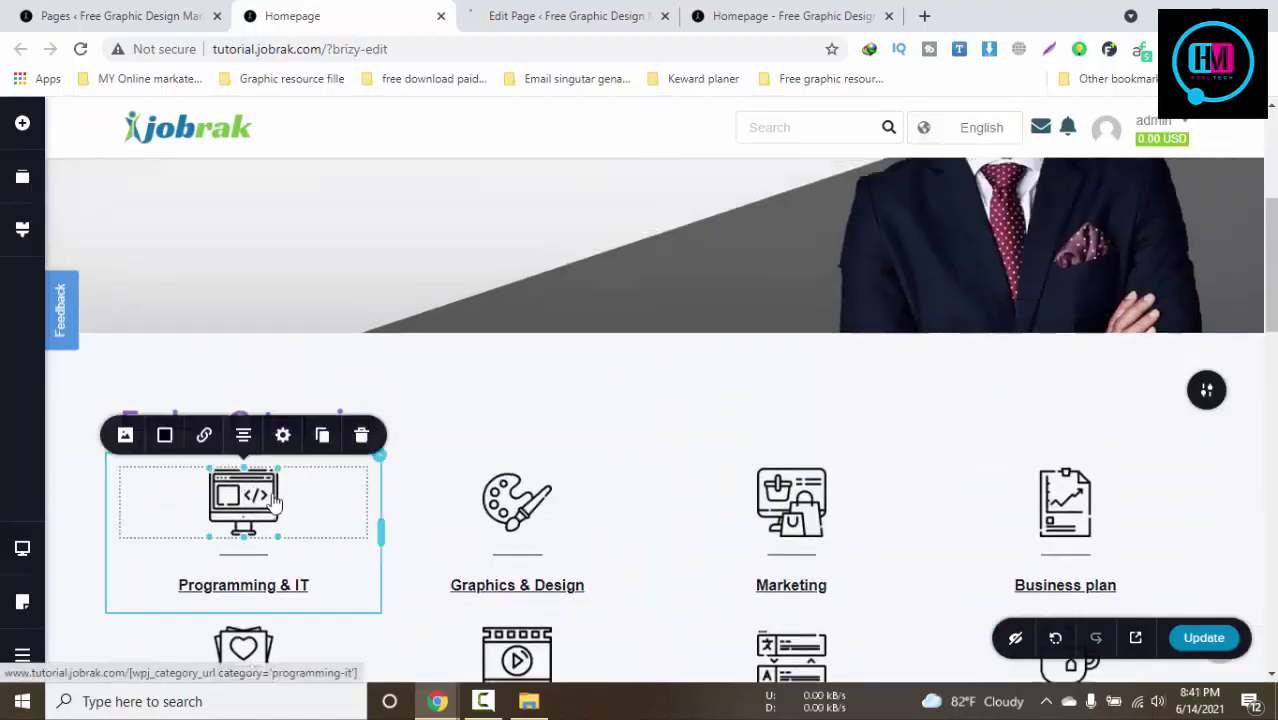
pyautogui.click(207, 436)
pyautogui.moveTo(188, 281); pyautogui.dragTo(332, 288)
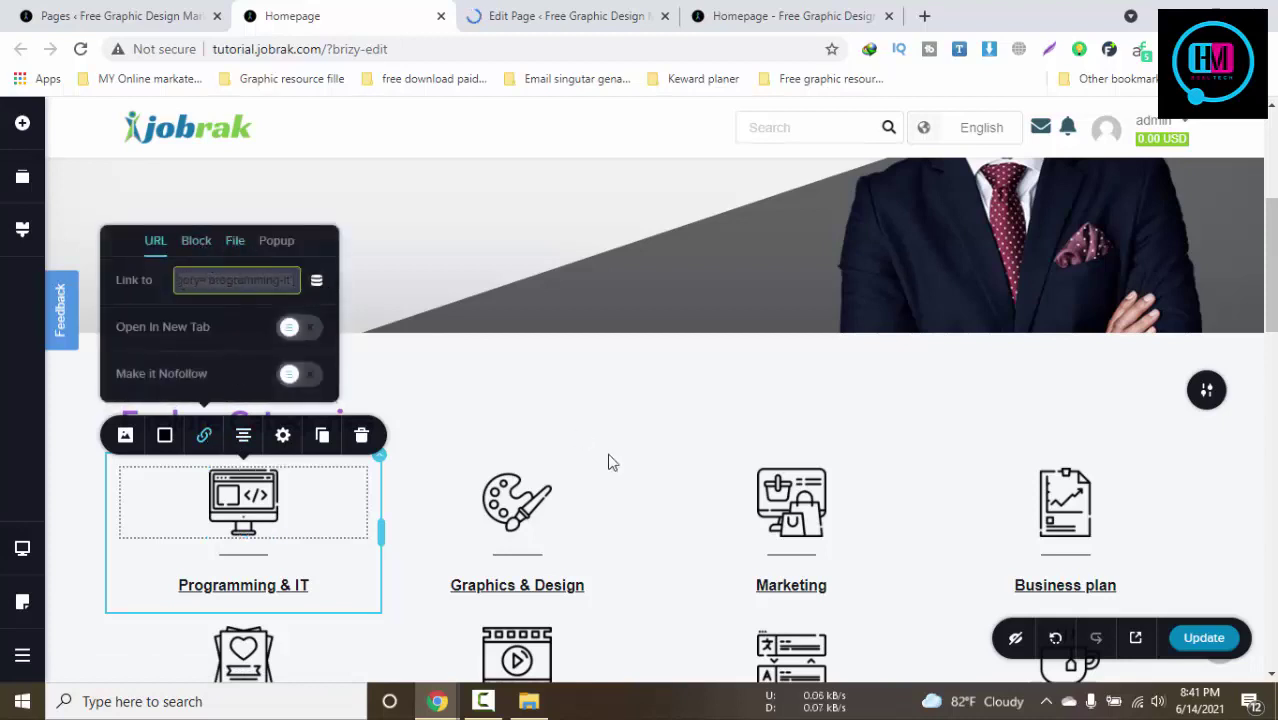
pyautogui.scroll(-2, 610, 462)
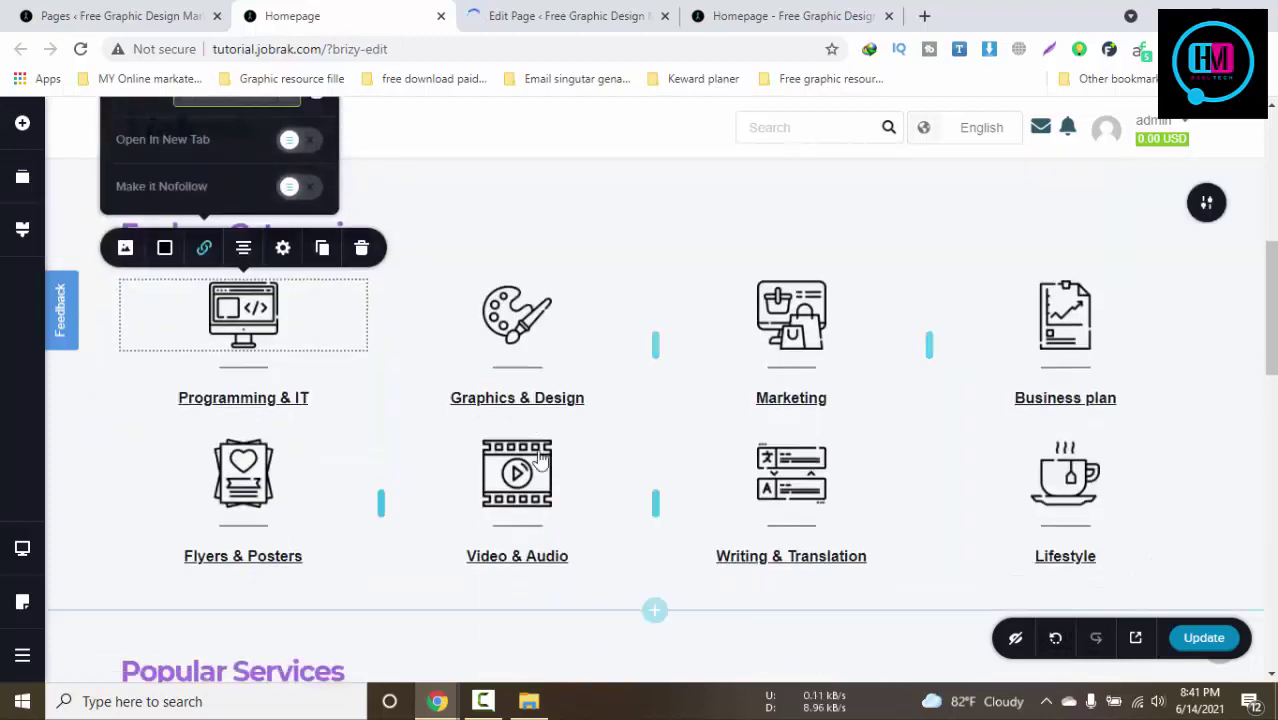
pyautogui.click(531, 410)
pyautogui.click(580, 358)
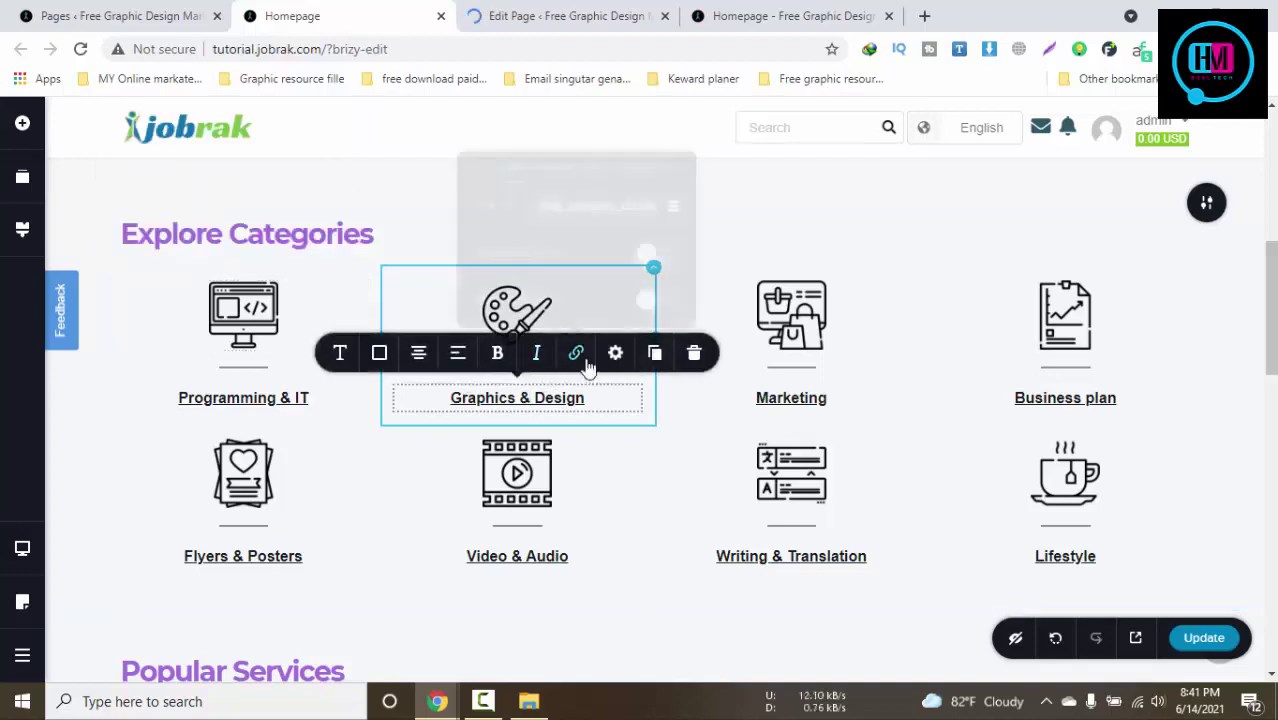
pyautogui.click(540, 197)
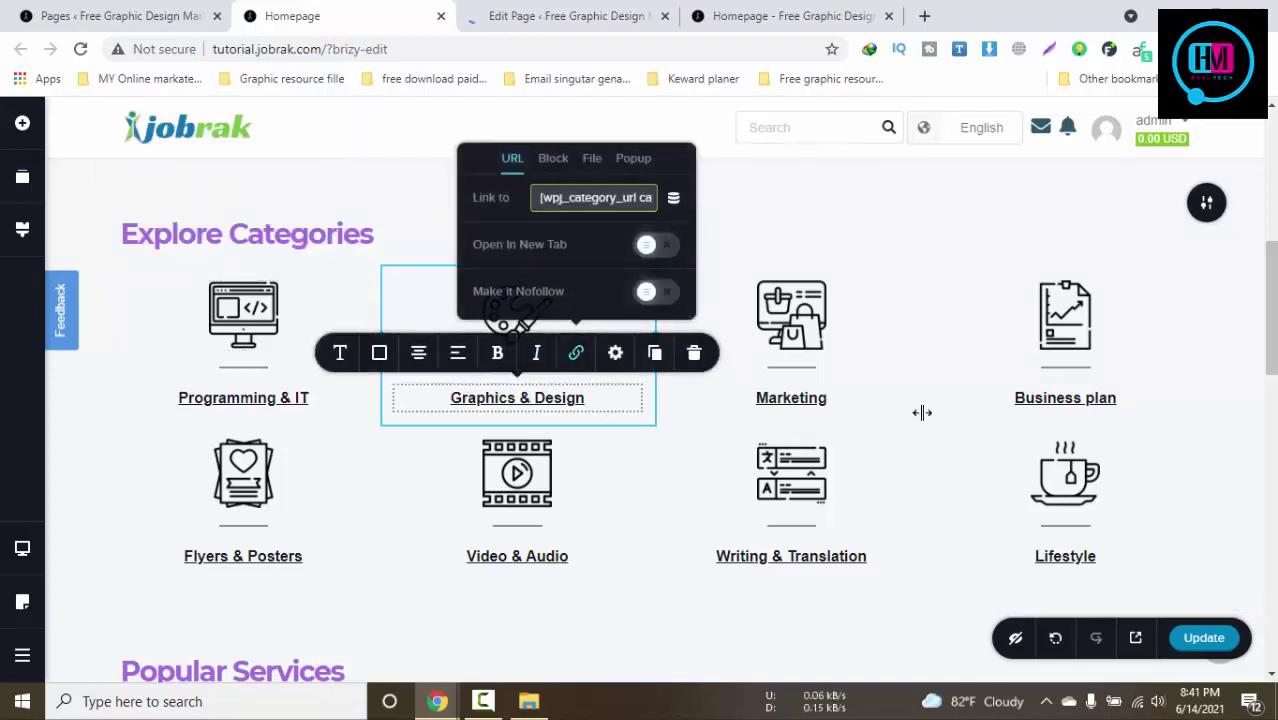
pyautogui.scroll(-4, 921, 412)
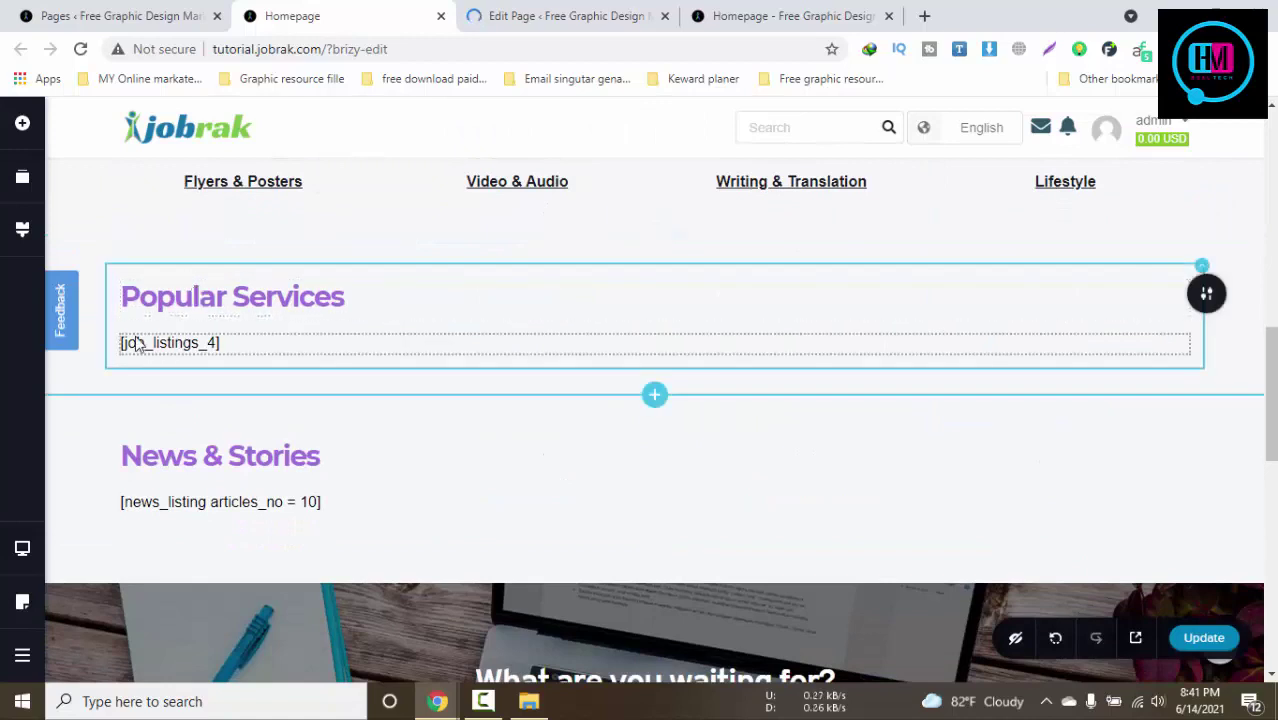
pyautogui.click(212, 347)
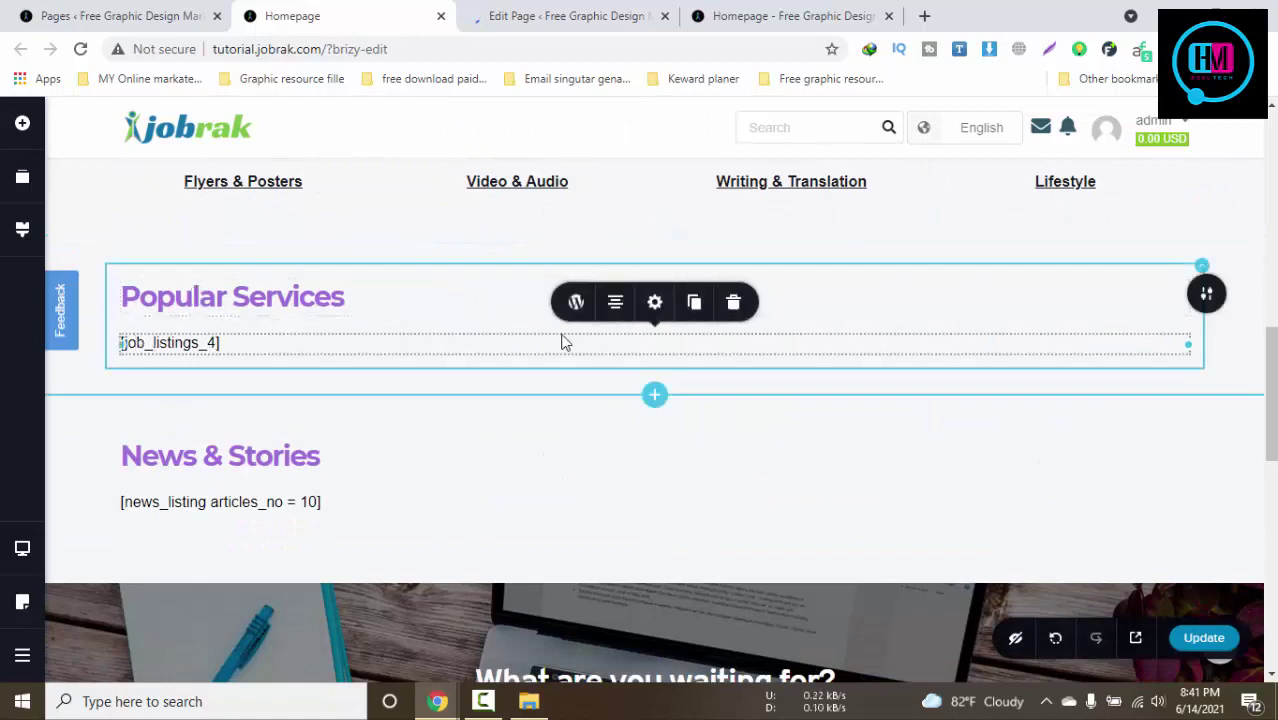
pyautogui.doubleClick(150, 510)
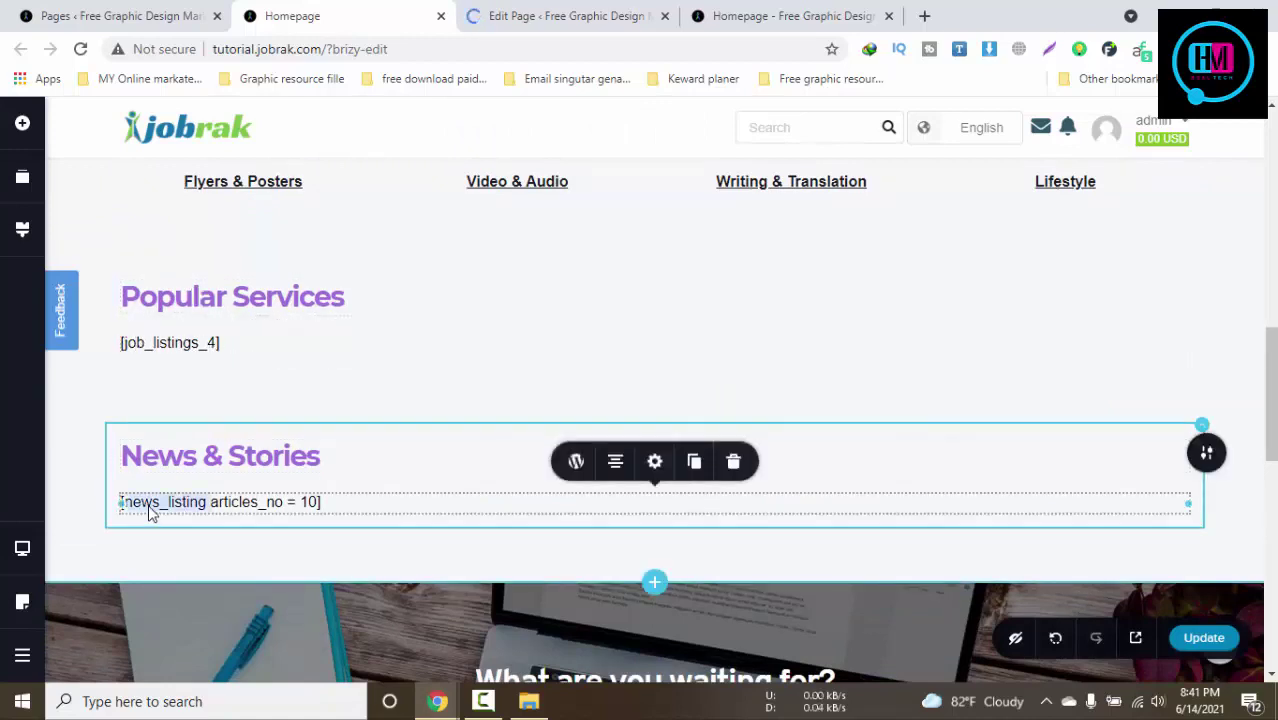
# Search Google for 'jobster short code' and open the Job [shortcodes] Jobster Documentation result
pyautogui.click(926, 17)
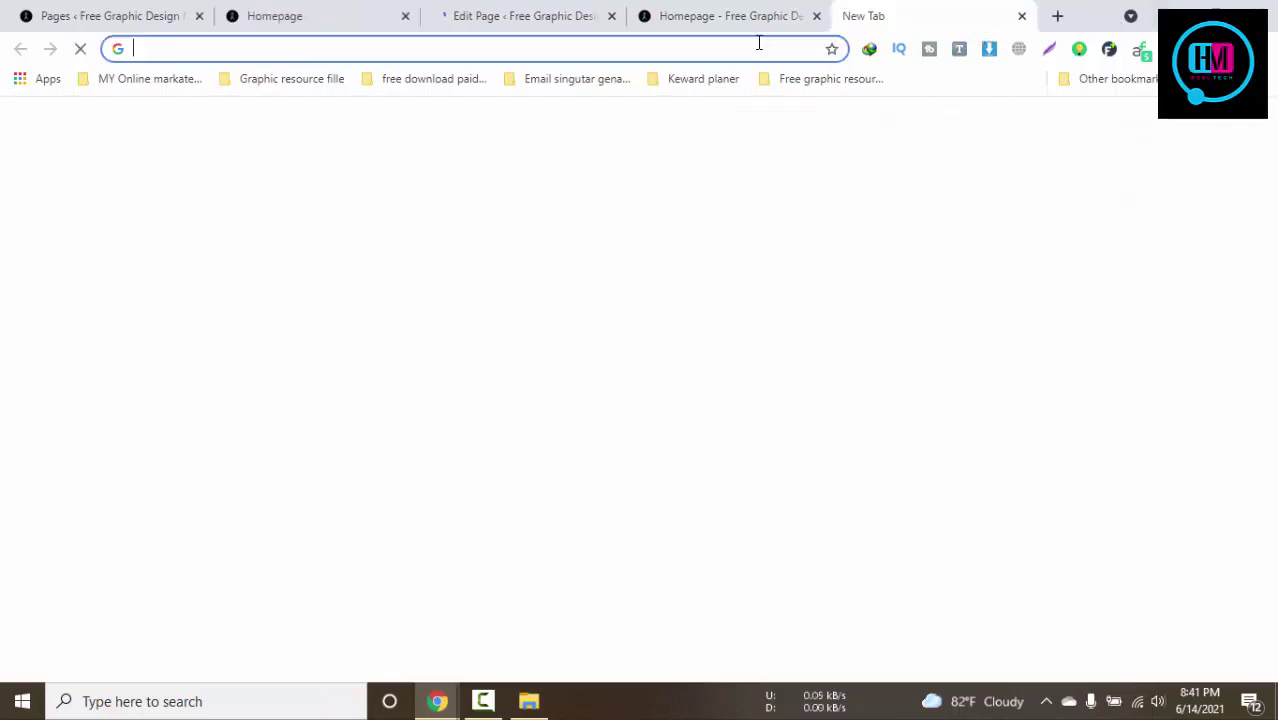
pyautogui.write('jobster')
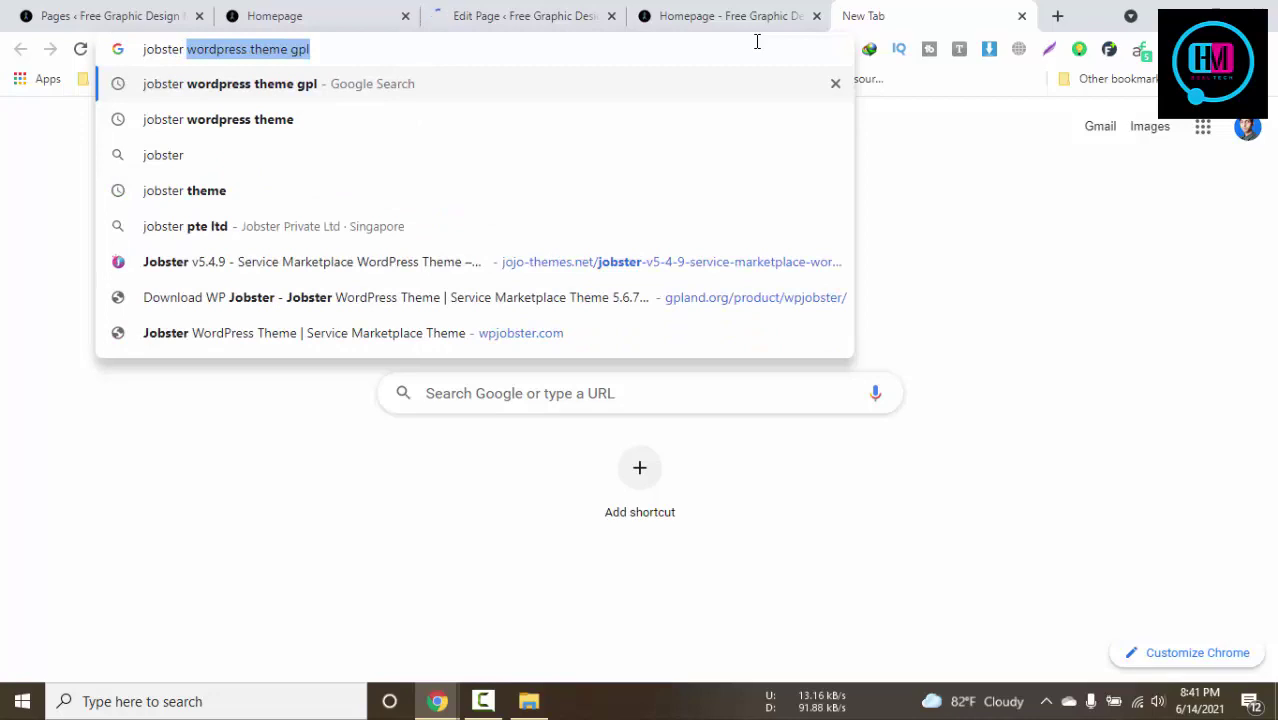
pyautogui.write(' sho')
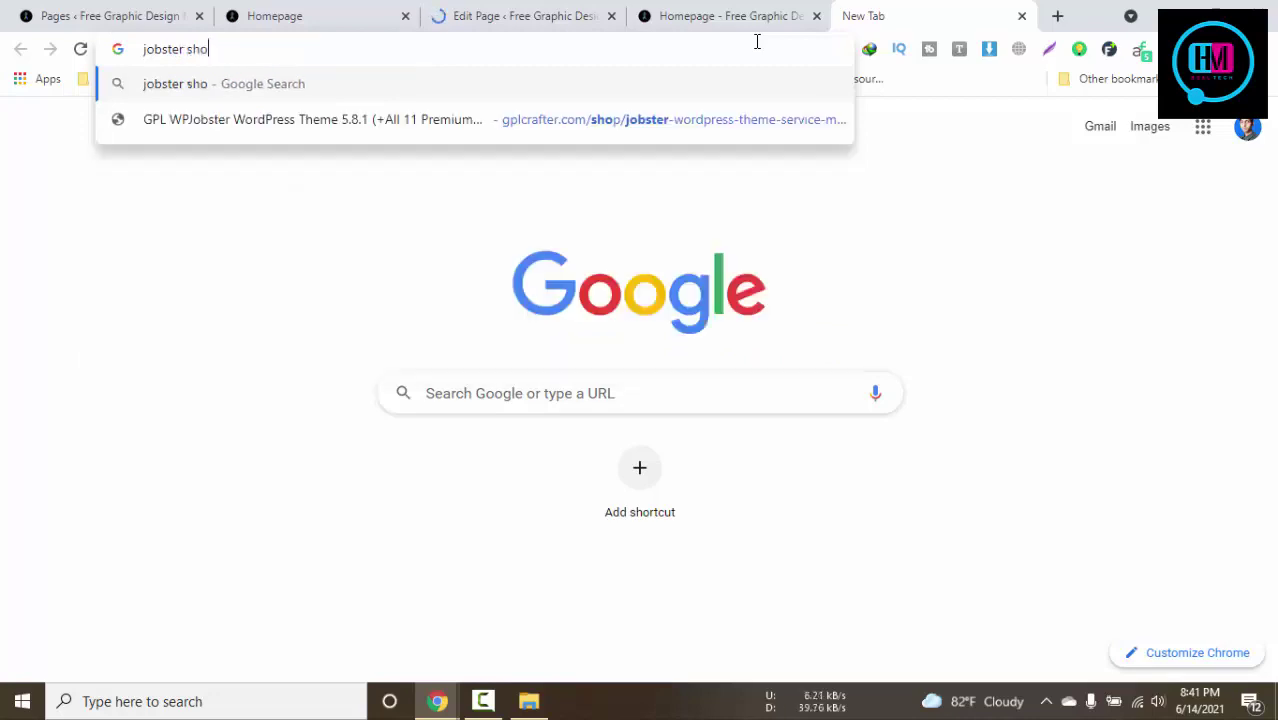
pyautogui.write('rt code')
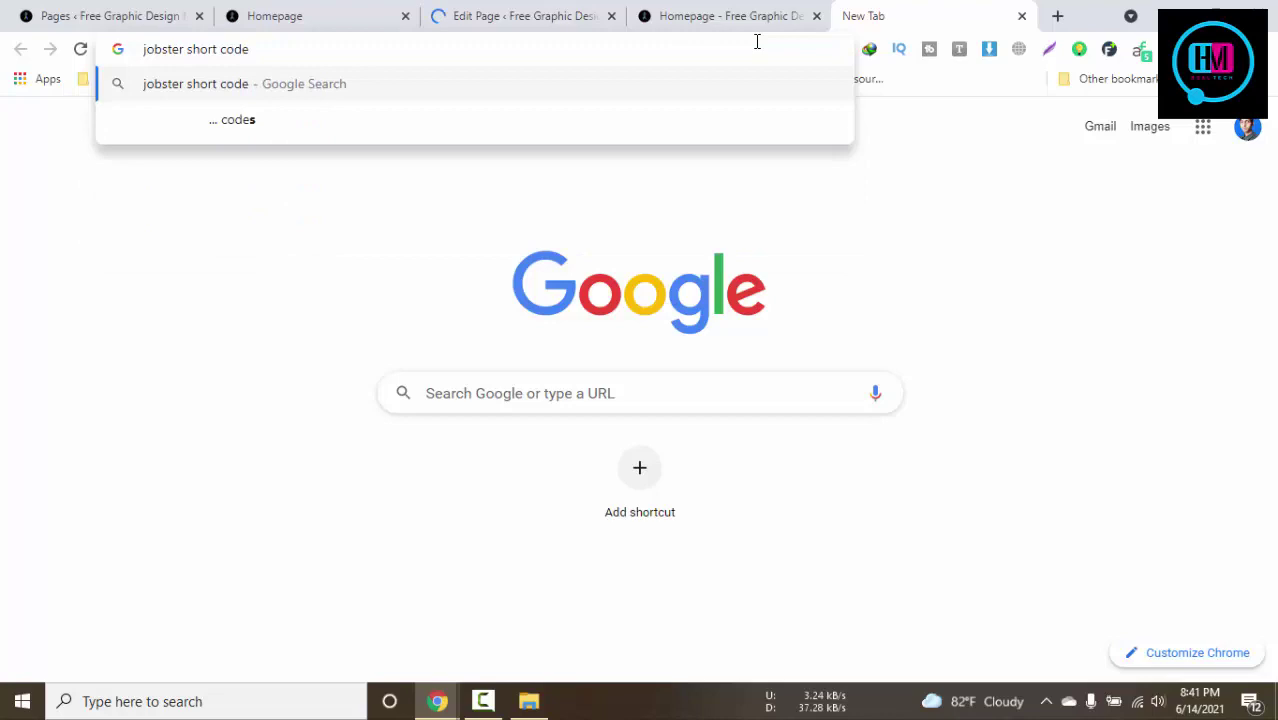
pyautogui.press('Return')
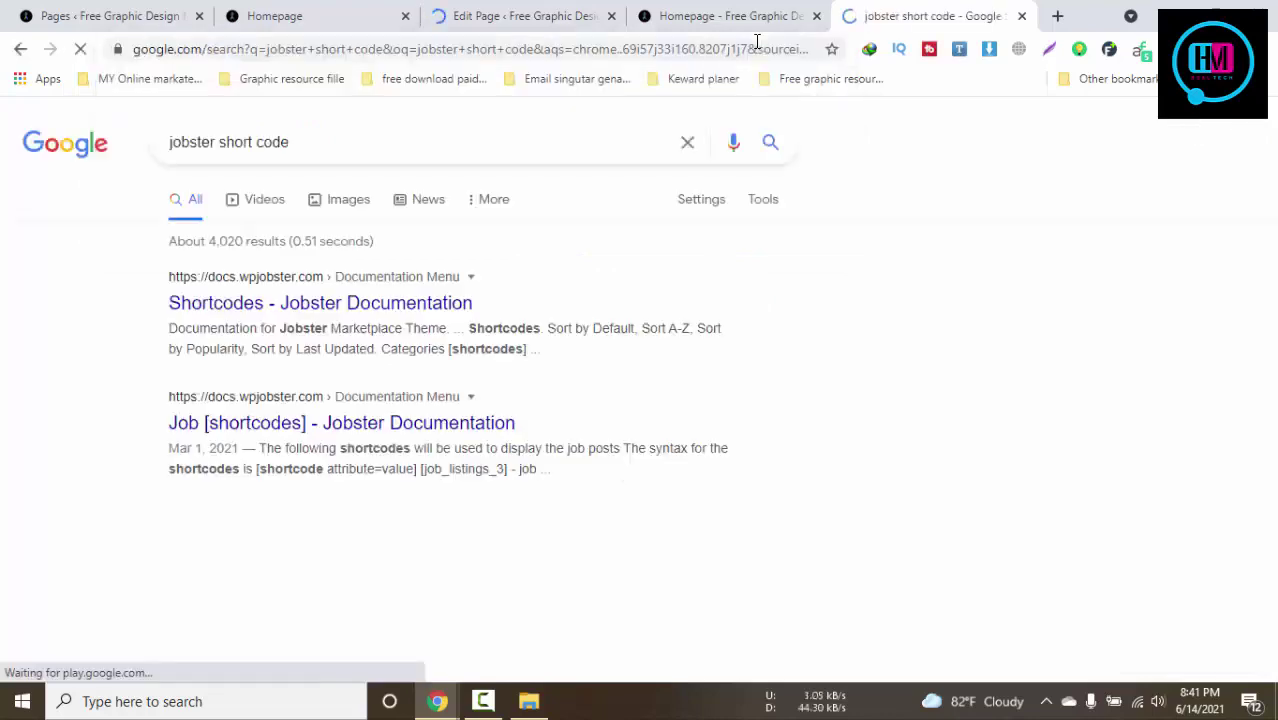
pyautogui.click(281, 425)
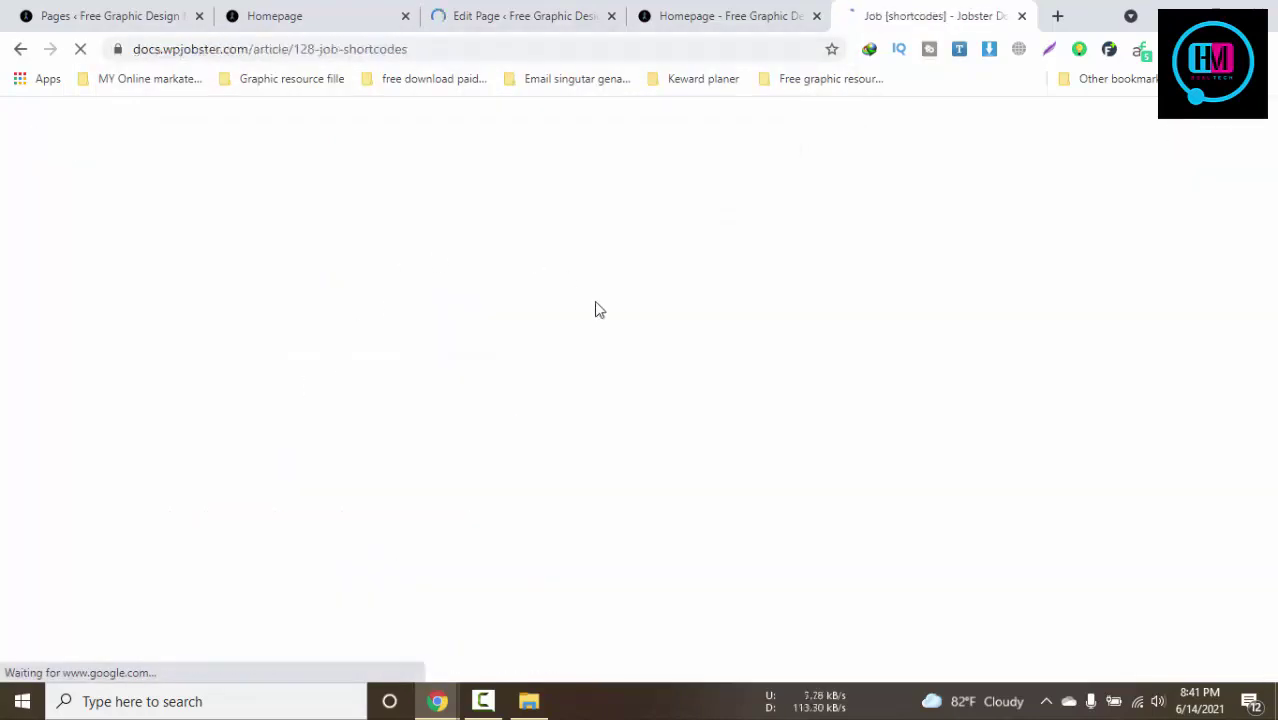
# Dismiss the block editor's welcome guide on Edit Page, then return to the Brizy Homepage editor
pyautogui.click(468, 6)
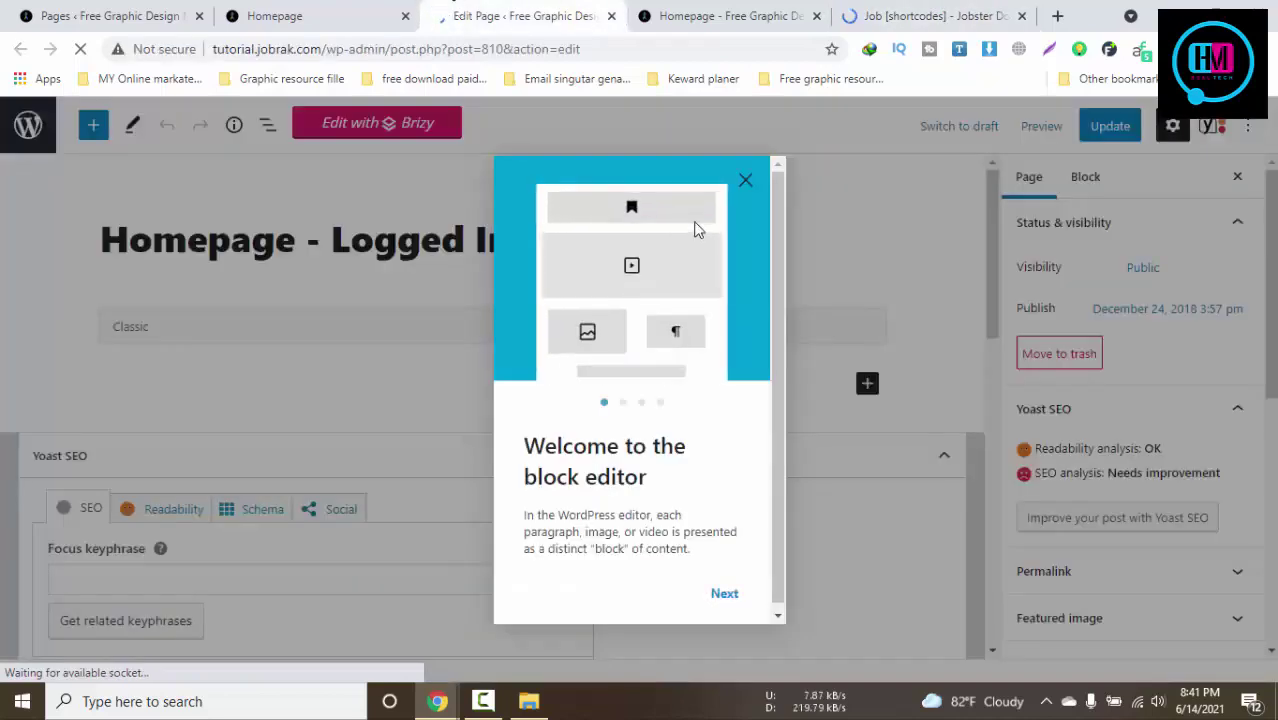
pyautogui.click(724, 597)
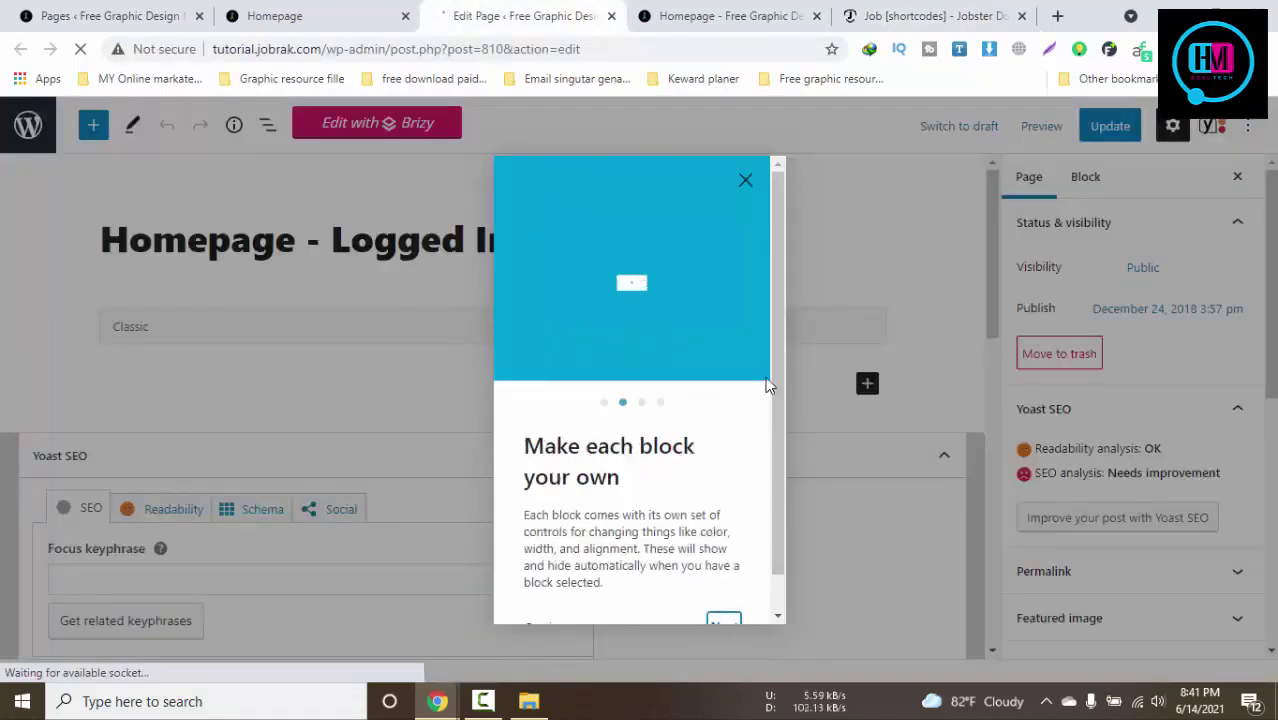
pyautogui.click(726, 613)
pyautogui.click(724, 594)
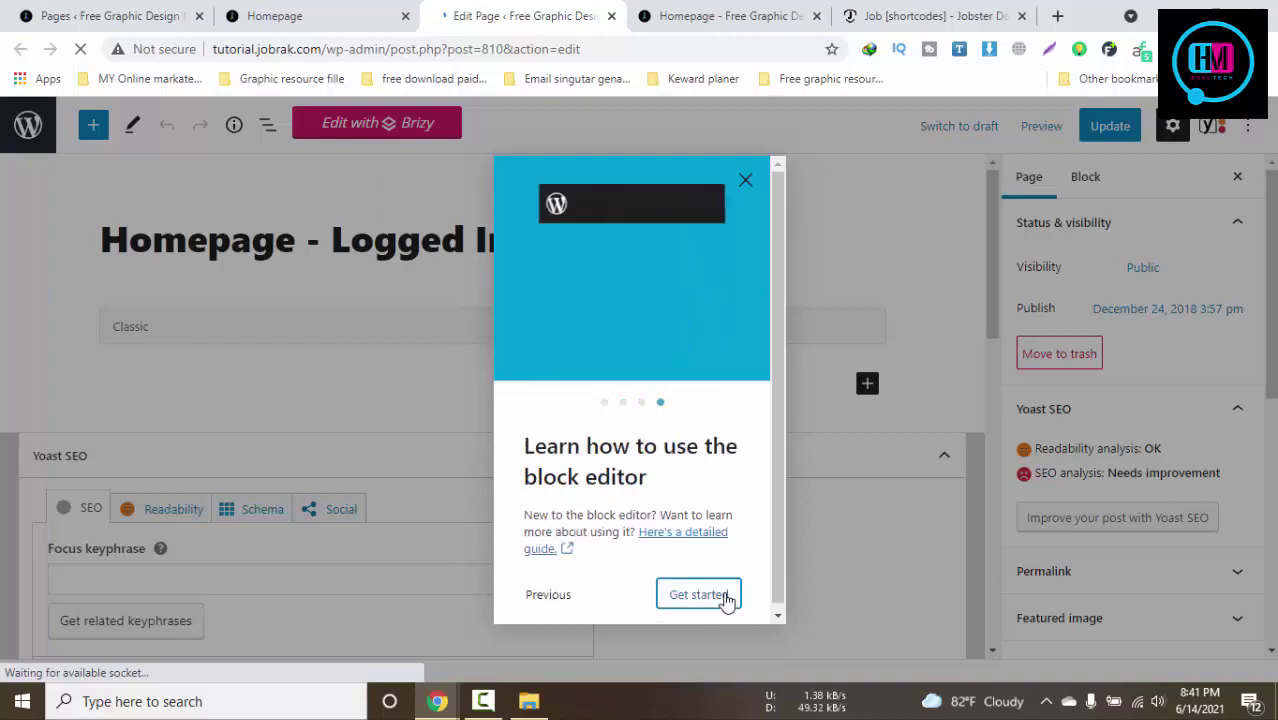
pyautogui.click(722, 596)
pyautogui.scroll(-3, 668, 507)
pyautogui.scroll(-3, 668, 507)
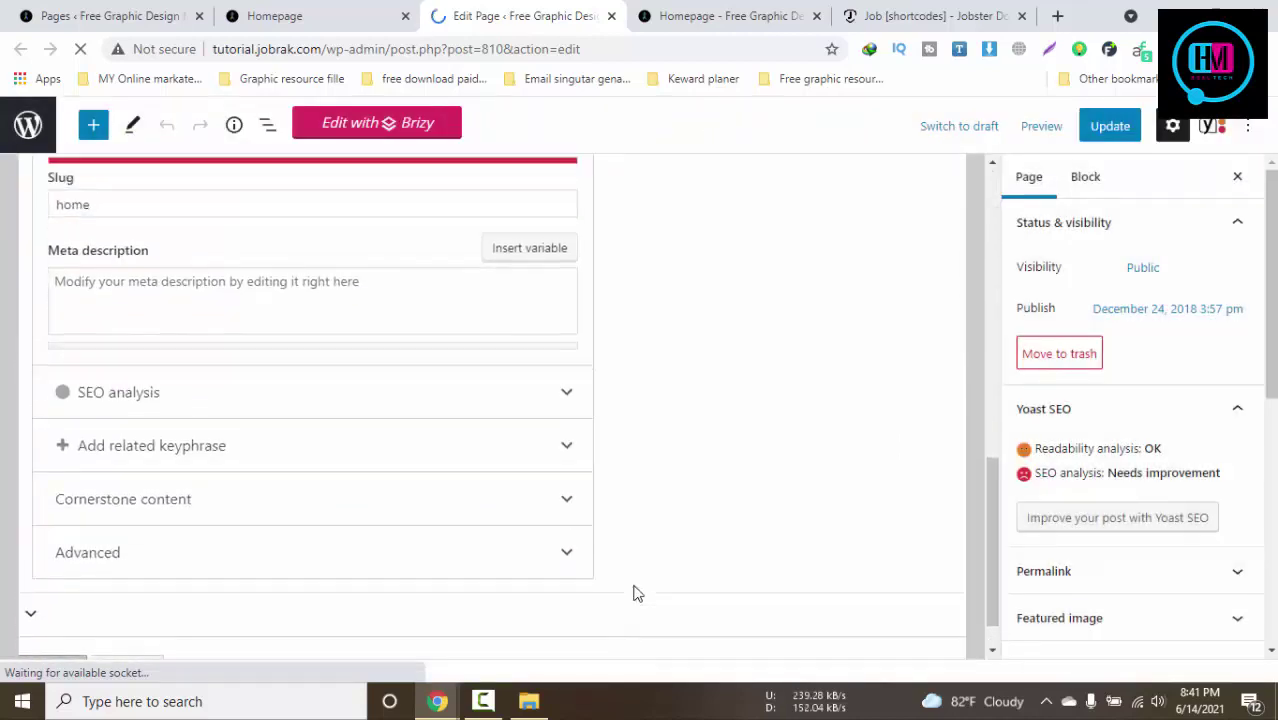
pyautogui.scroll(8, 633, 590)
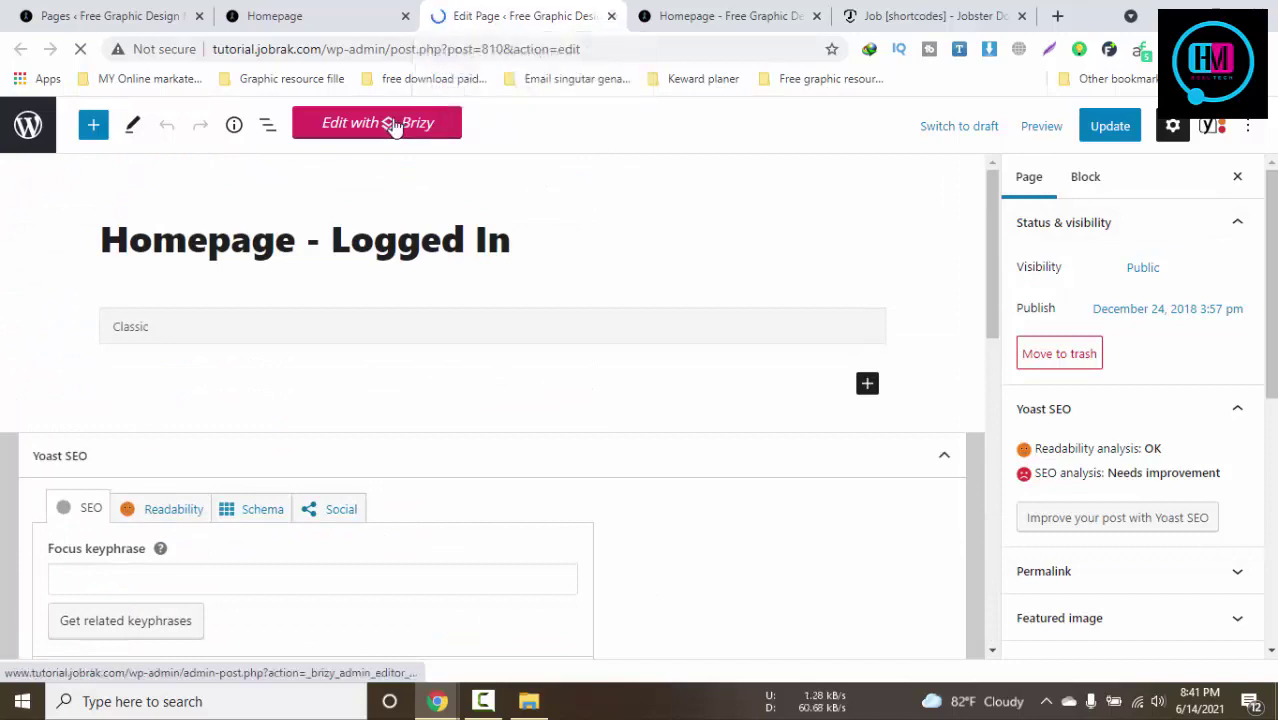
pyautogui.click(320, 14)
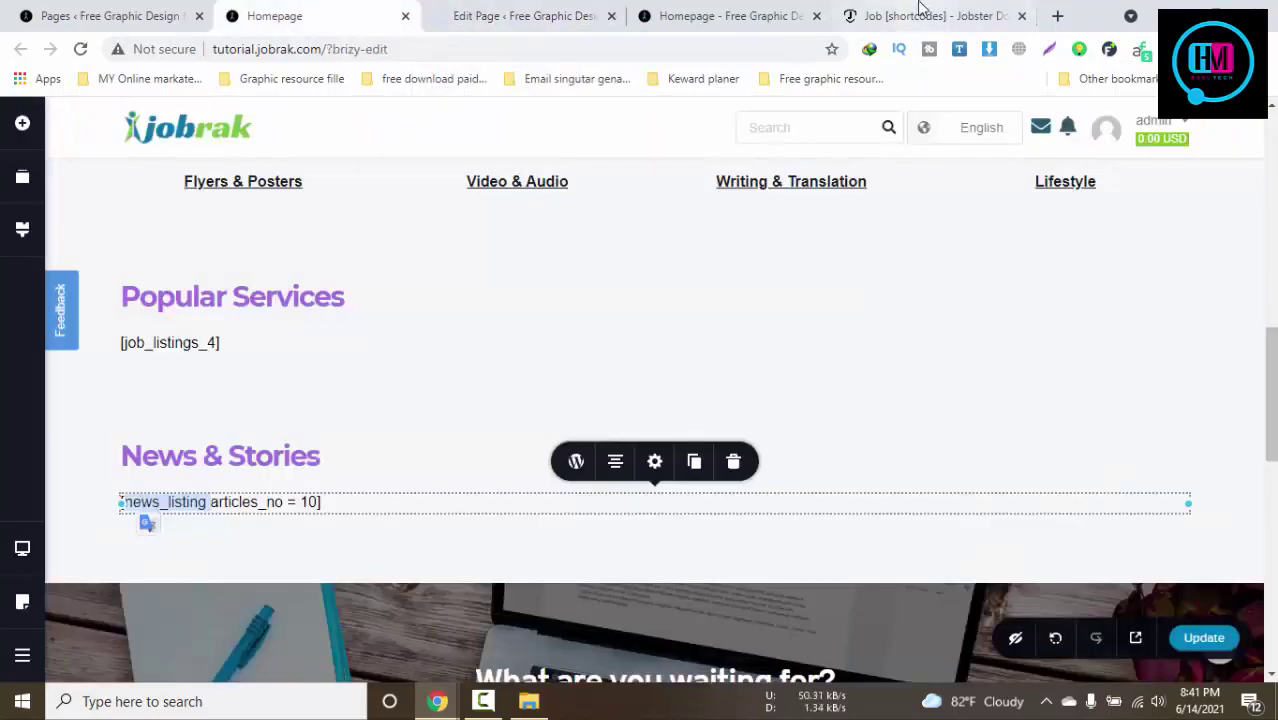
pyautogui.click(921, 10)
pyautogui.moveTo(487, 364); pyautogui.dragTo(614, 360)
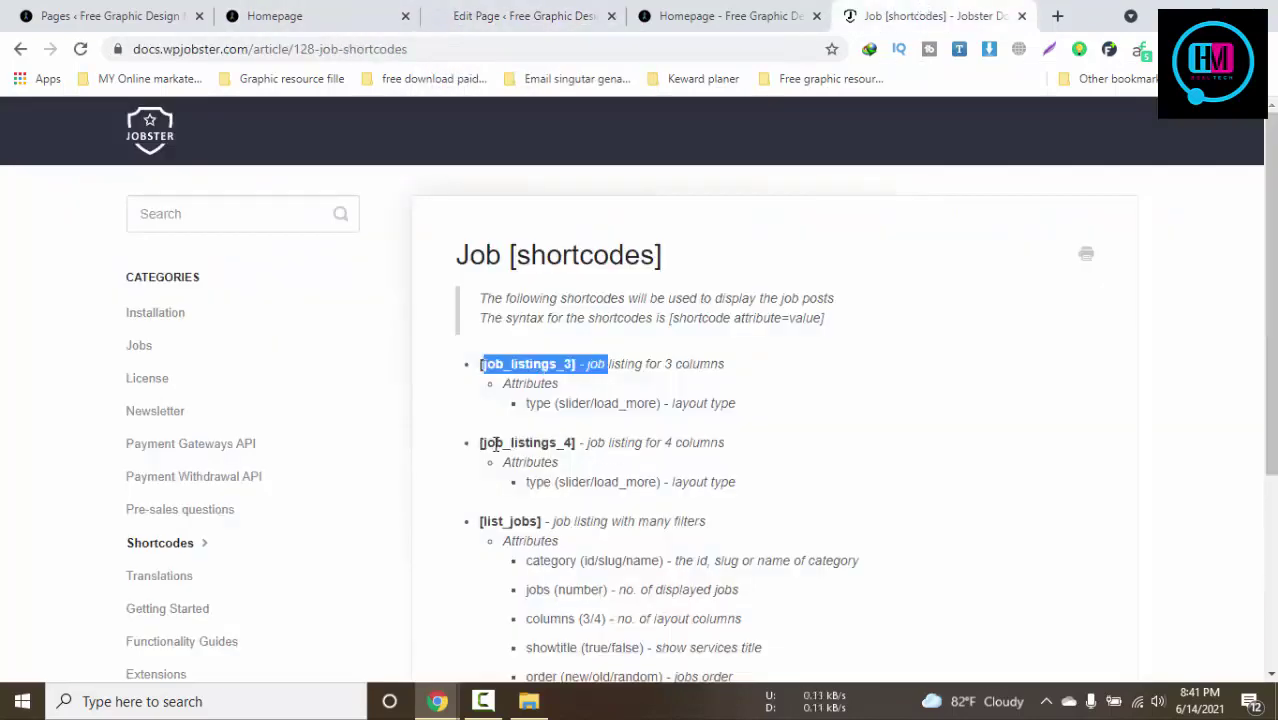
pyautogui.moveTo(502, 443); pyautogui.dragTo(478, 443)
pyautogui.click(340, 8)
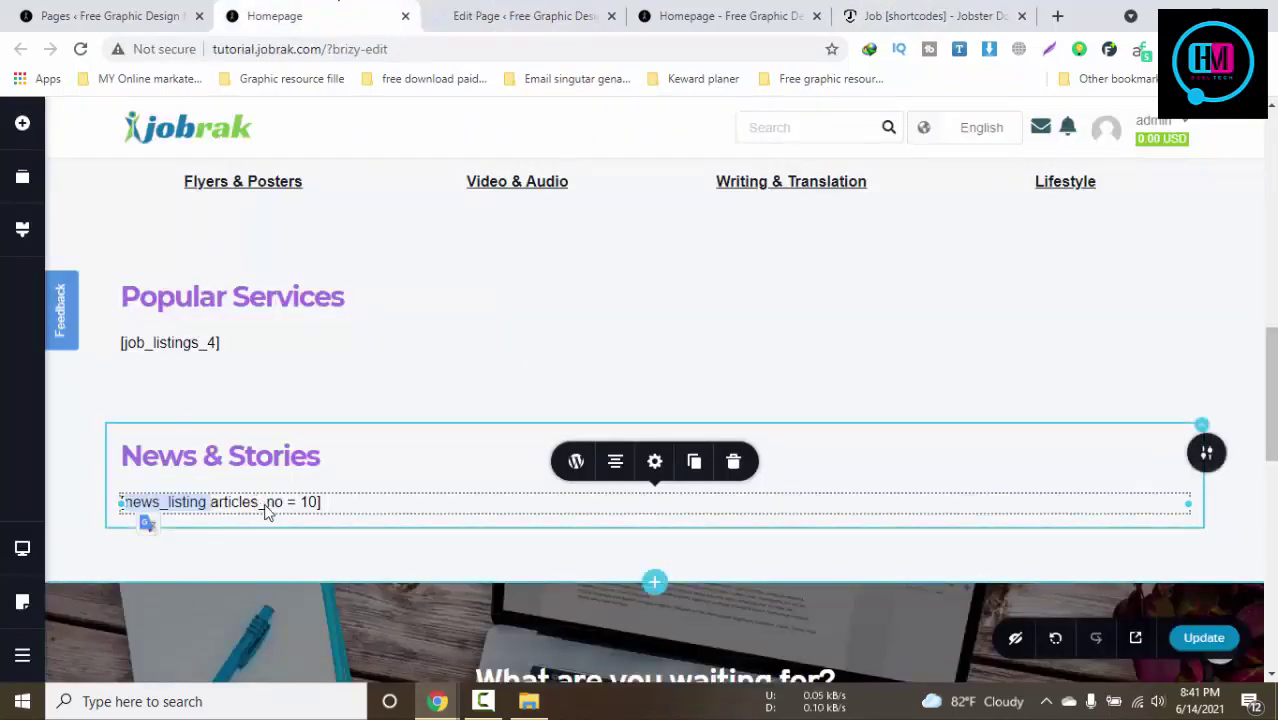
pyautogui.click(197, 347)
pyautogui.click(197, 347)
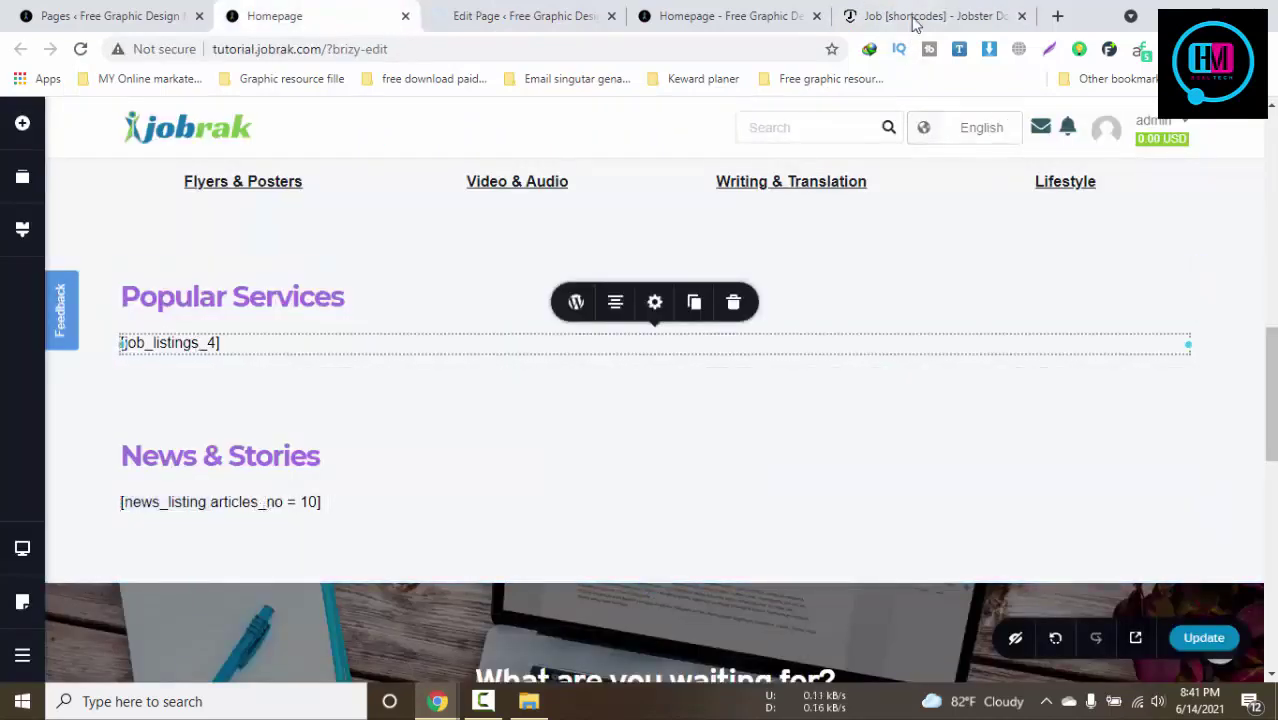
pyautogui.click(913, 18)
pyautogui.click(770, 486)
pyautogui.scroll(-3, 770, 486)
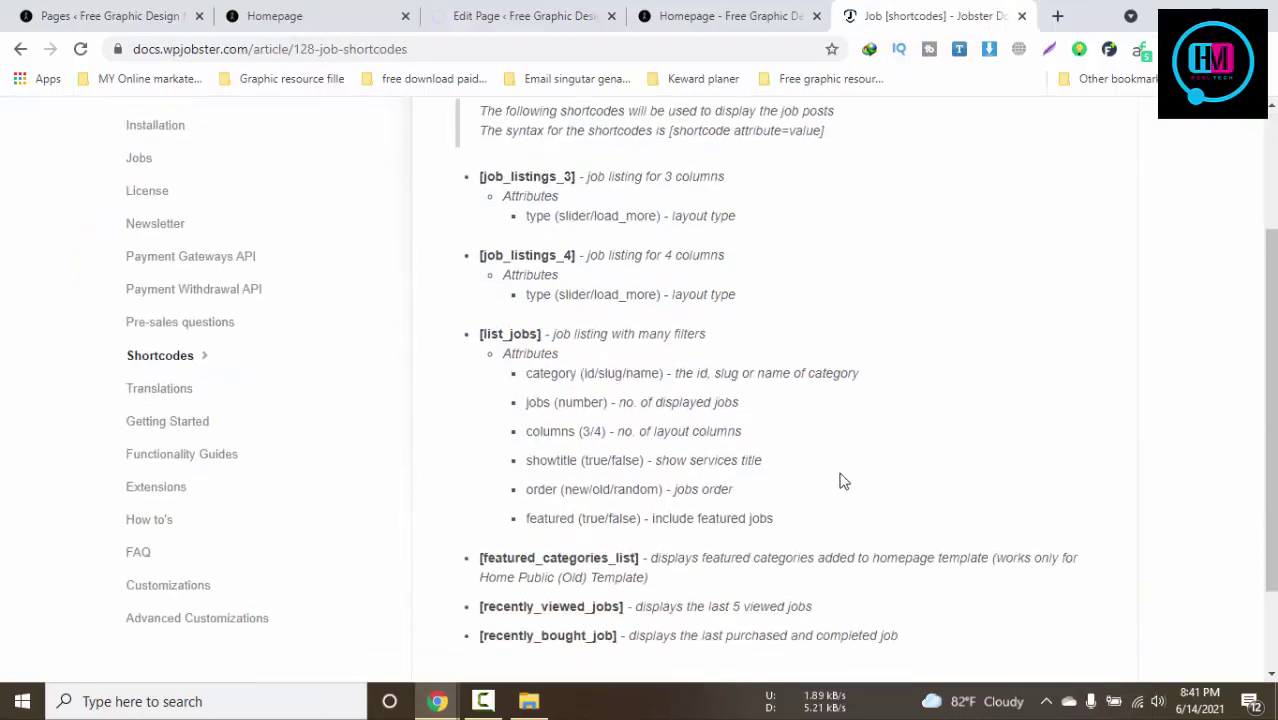
pyautogui.moveTo(614, 505); pyautogui.dragTo(724, 440)
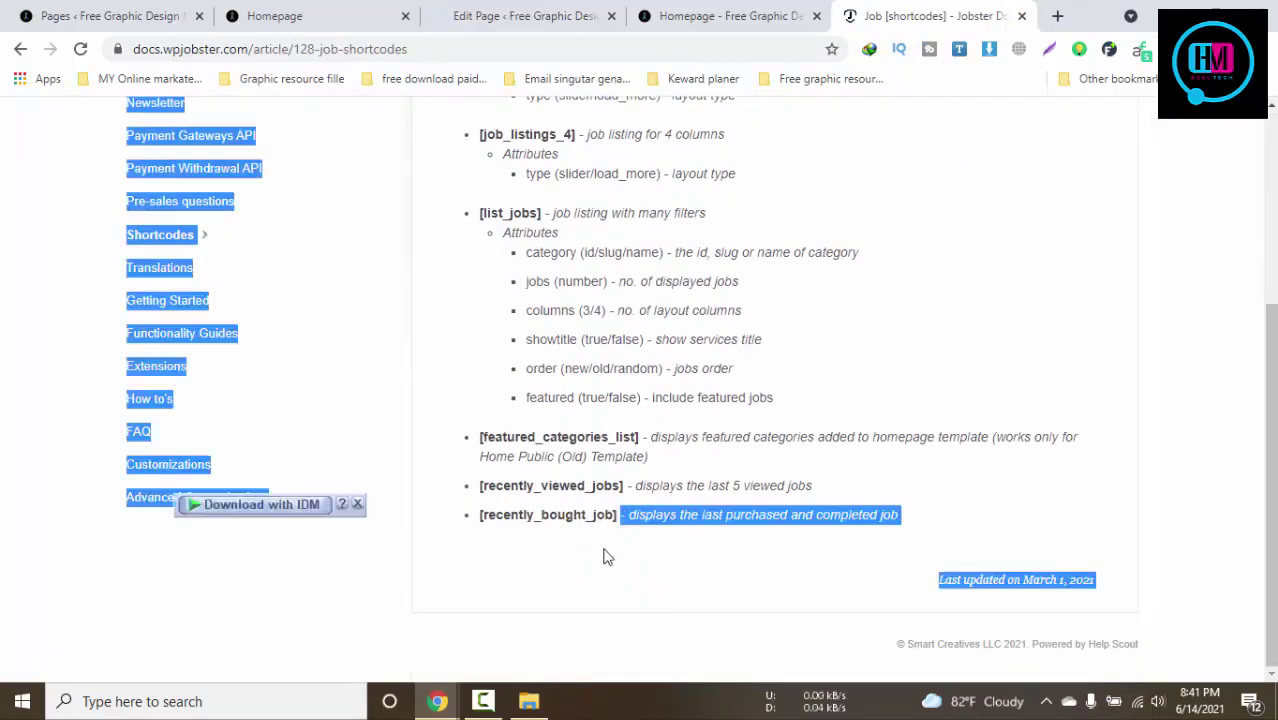
pyautogui.moveTo(606, 514); pyautogui.dragTo(586, 514)
pyautogui.scroll(3, 696, 508)
pyautogui.scroll(-3, 696, 508)
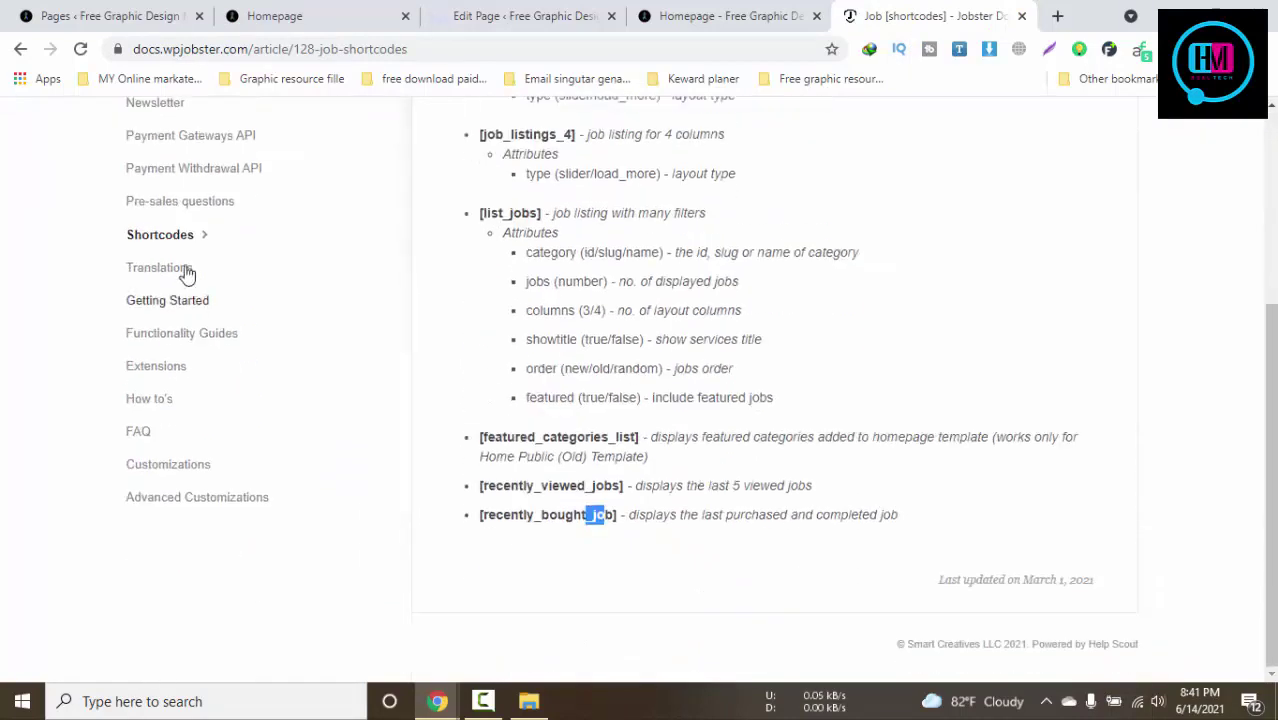
pyautogui.click(233, 12)
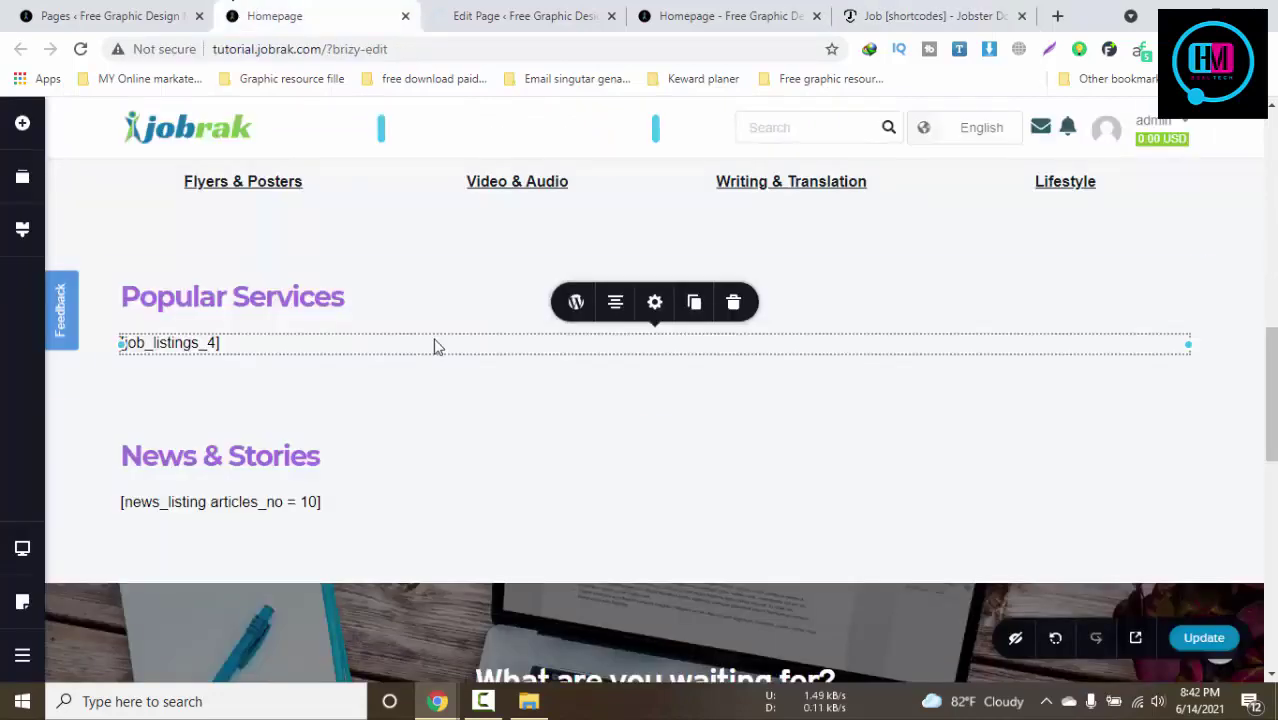
# Browse the block library's Layouts, Blocks, Saved Blocks and Global Blocks, closing it unchanged
pyautogui.scroll(-8, 435, 345)
pyautogui.scroll(4, 436, 345)
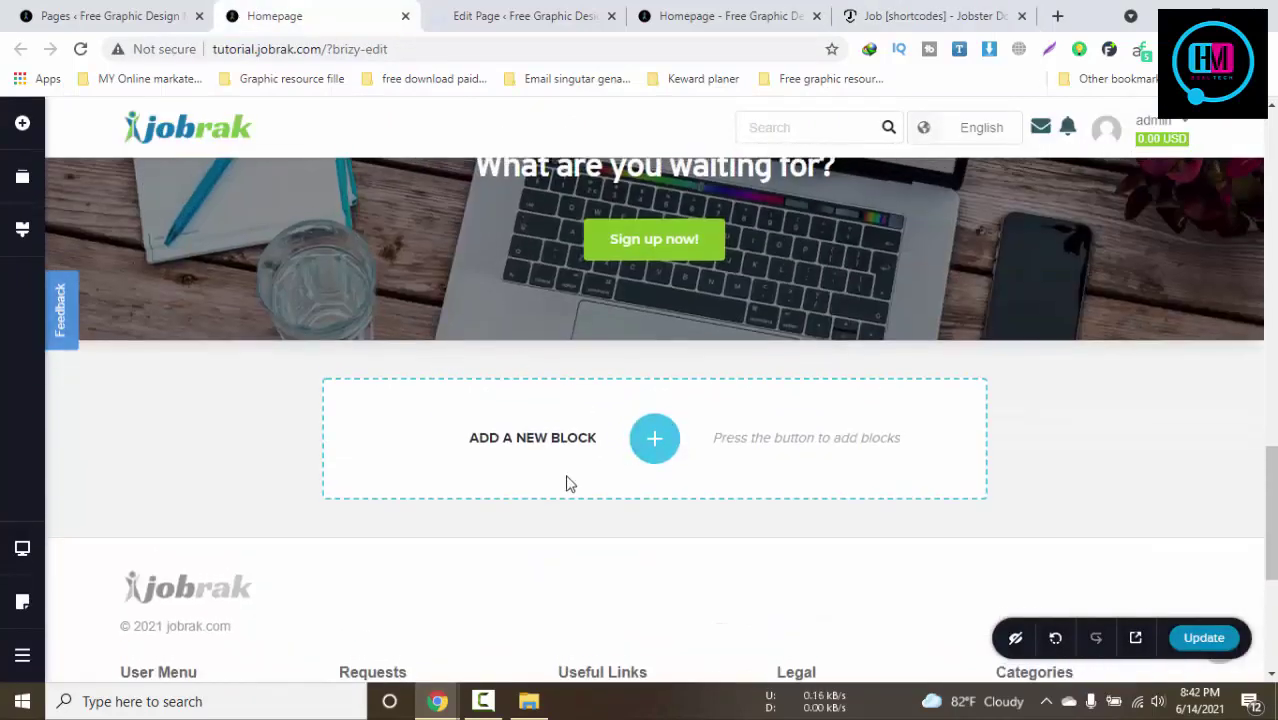
pyautogui.click(654, 438)
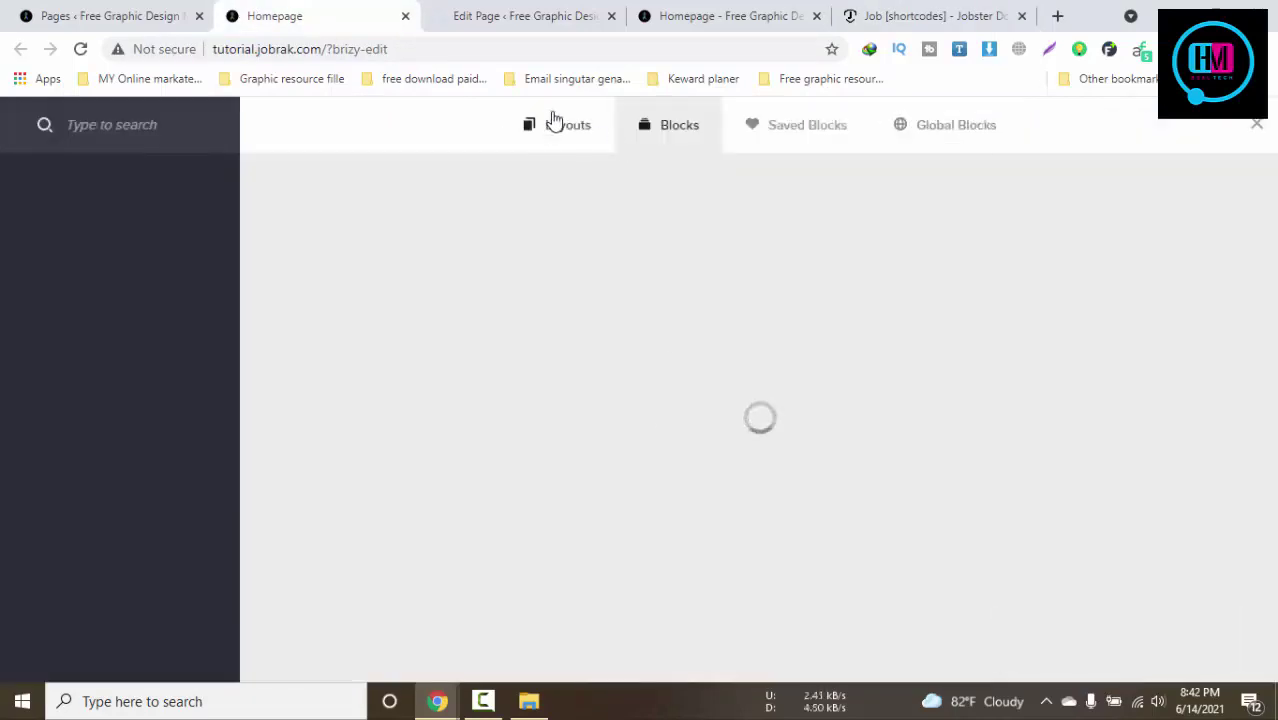
pyautogui.click(555, 124)
pyautogui.click(662, 130)
pyautogui.click(835, 135)
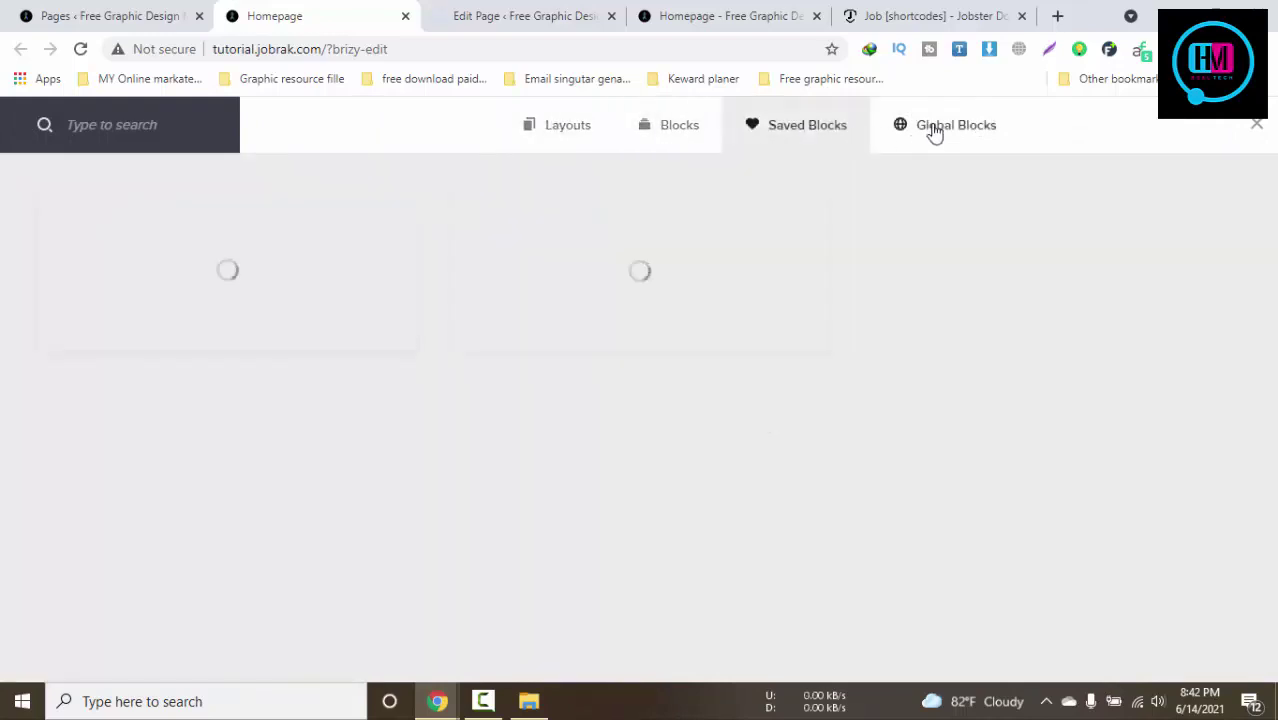
pyautogui.click(933, 133)
pyautogui.click(585, 127)
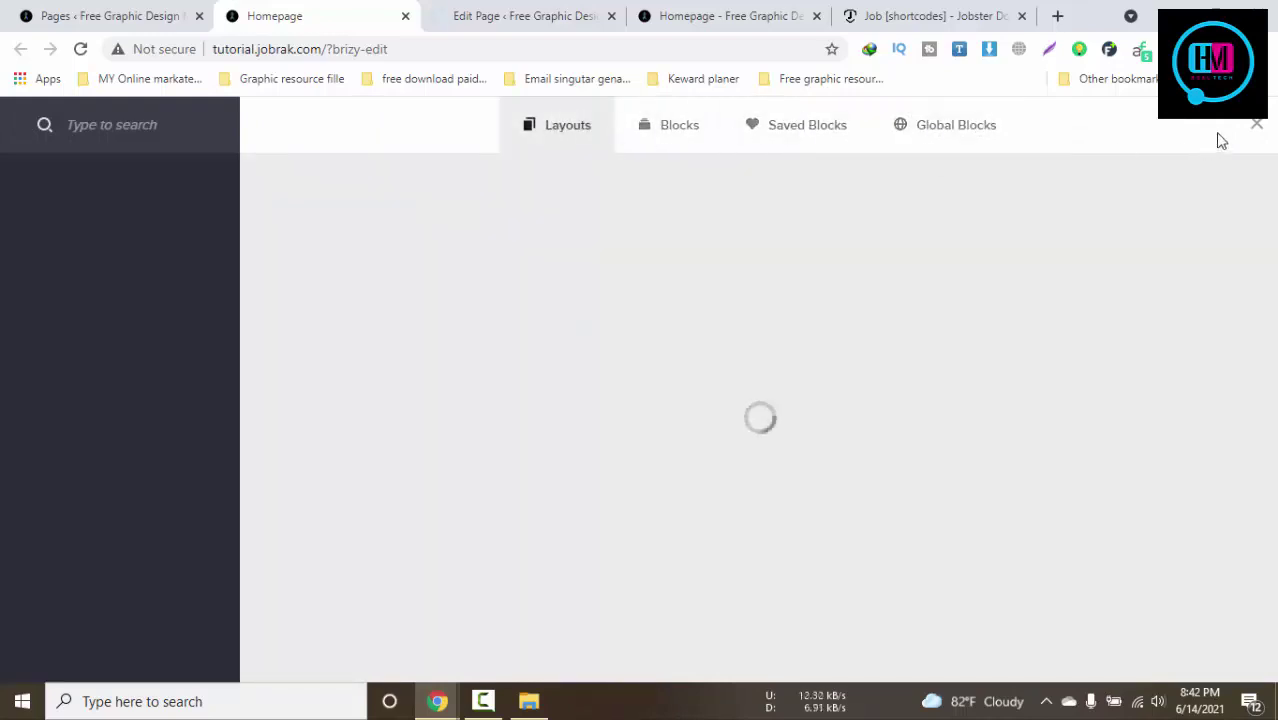
pyautogui.click(1258, 124)
# Scroll the homepage, then switch to the WordPress editor for Homepage – Logged In
pyautogui.scroll(-4, 969, 462)
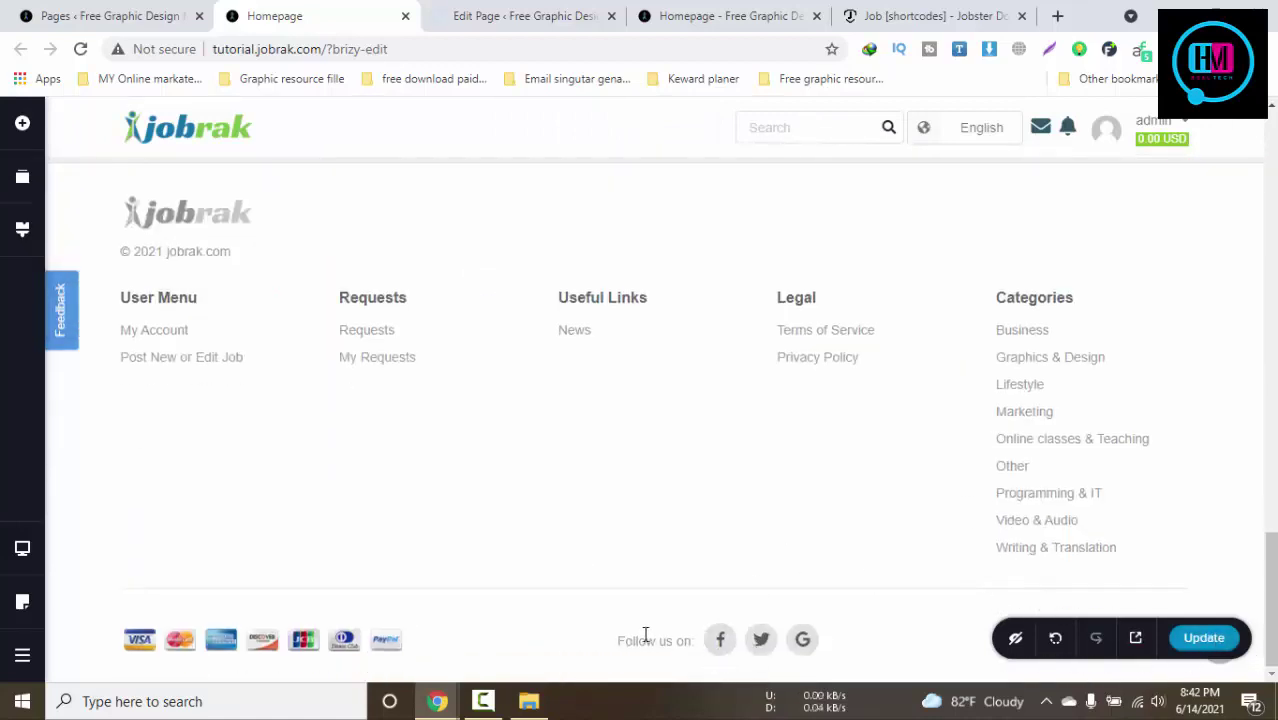
pyautogui.scroll(3, 537, 466)
pyautogui.scroll(-3, 537, 466)
pyautogui.scroll(20, 650, 400)
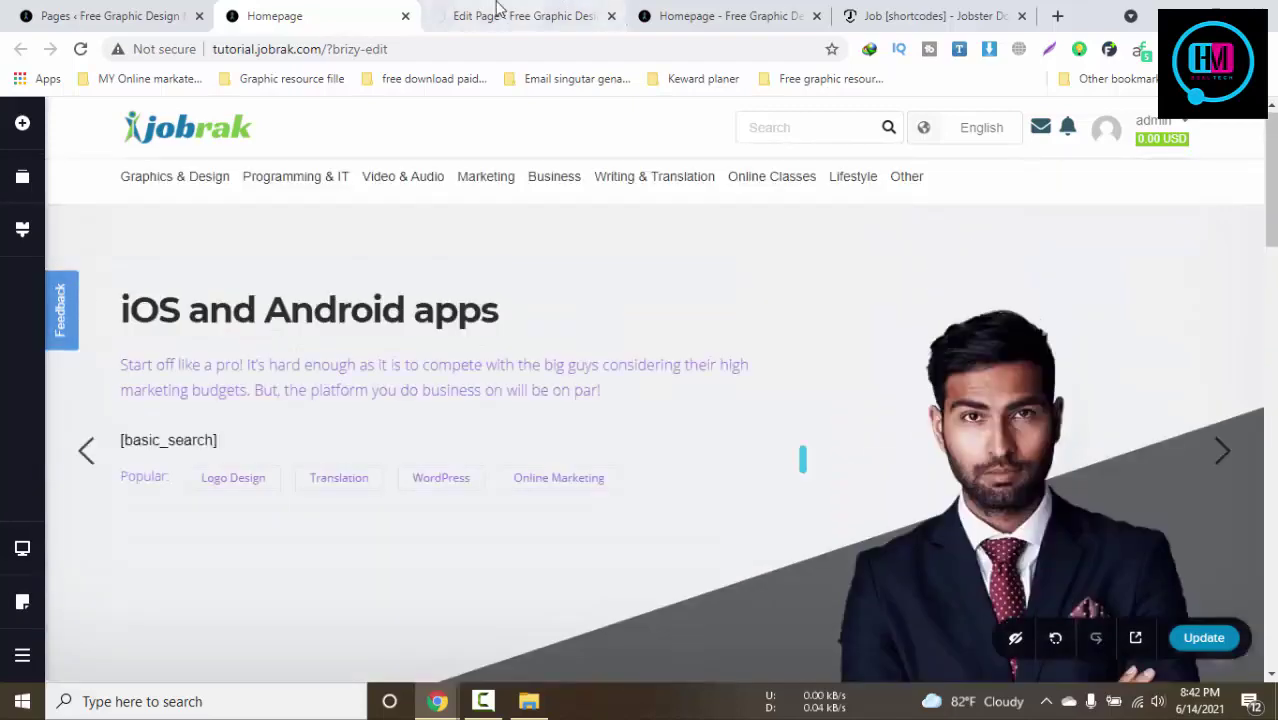
pyautogui.click(510, 15)
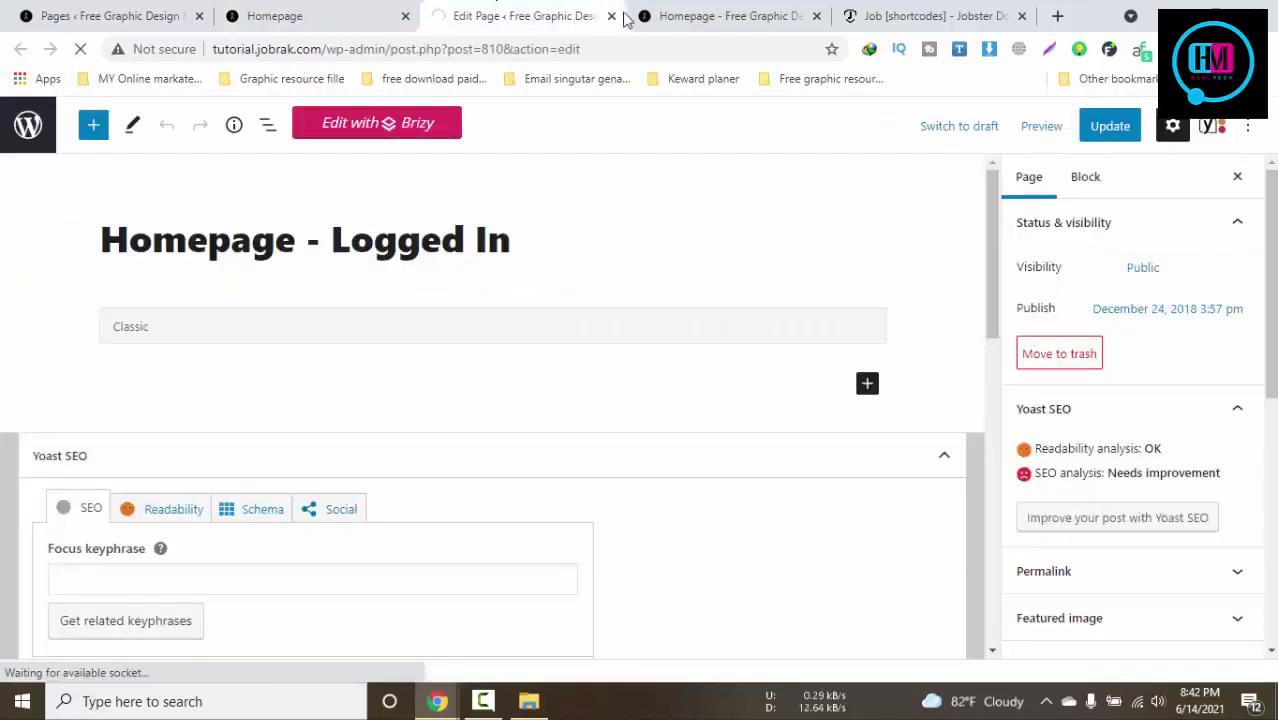
# Close the Edit Page and Brizy Homepage tabs, confirming Leave without saving
pyautogui.click(610, 17)
pyautogui.click(372, 14)
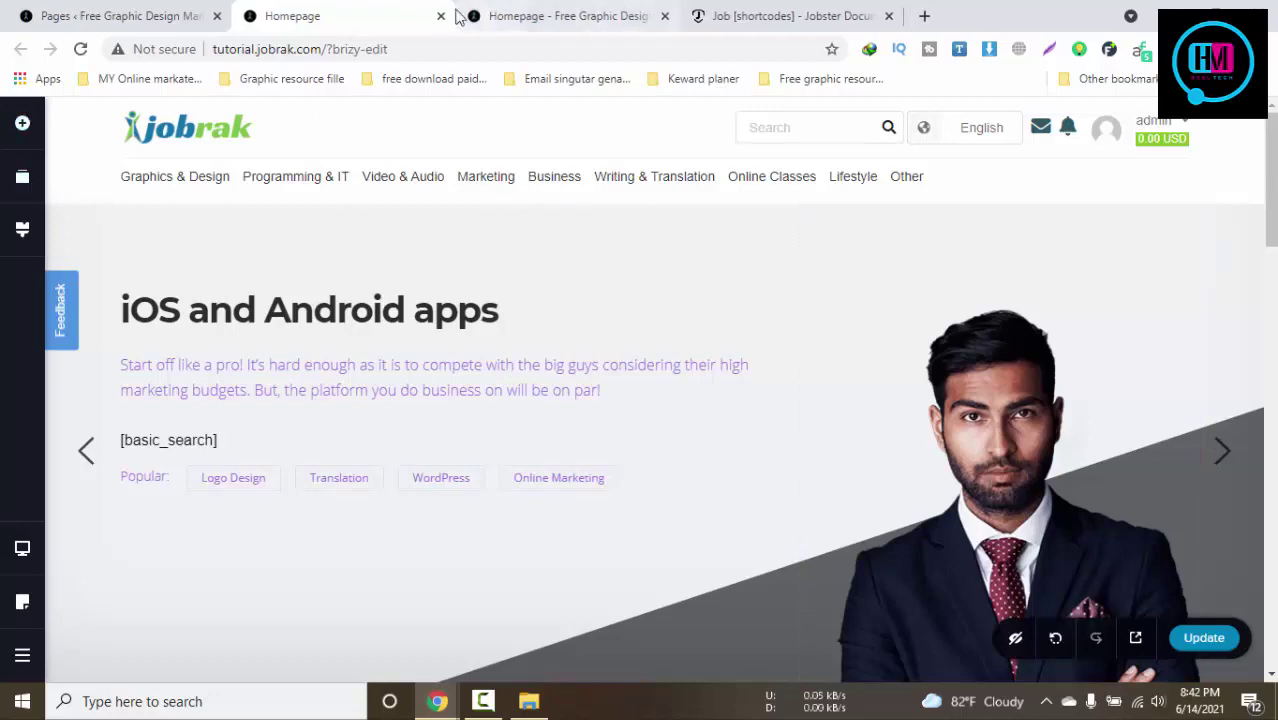
pyautogui.click(441, 16)
pyautogui.click(724, 169)
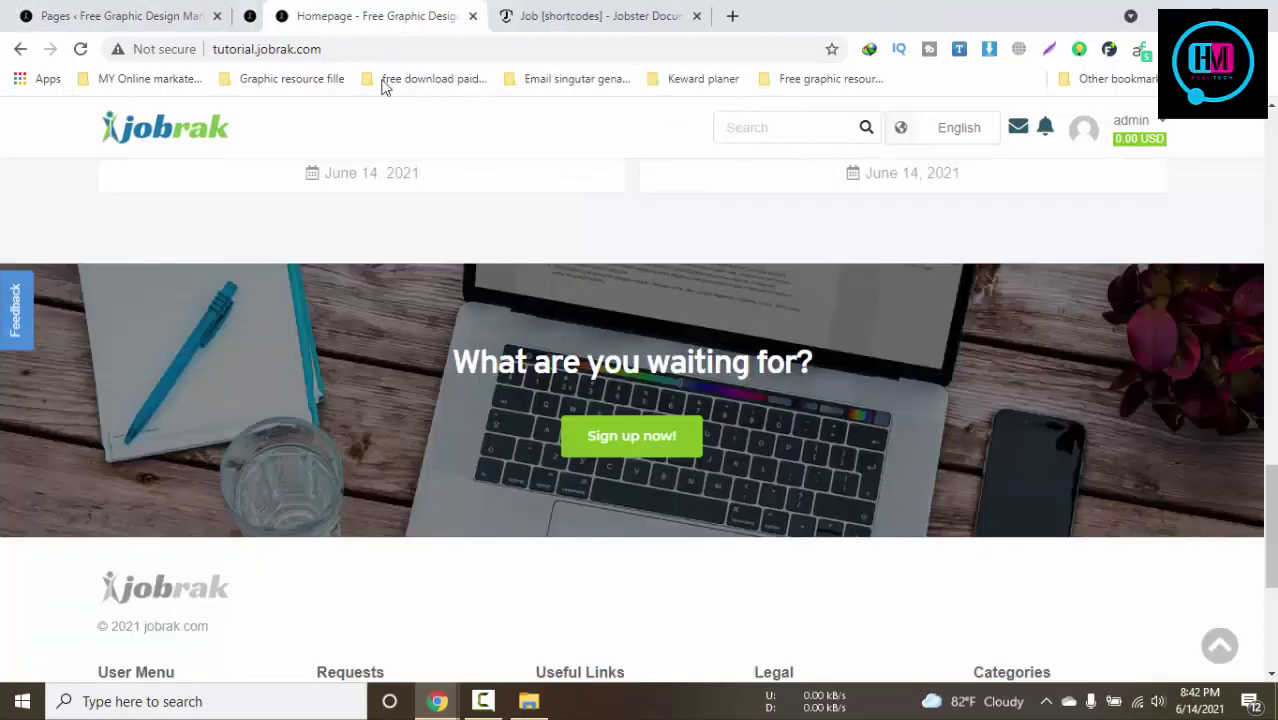
# Reload the live Jobrak homepage and scroll past Popular Services to the footer
pyautogui.scroll(3, 460, 443)
pyautogui.scroll(15, 462, 441)
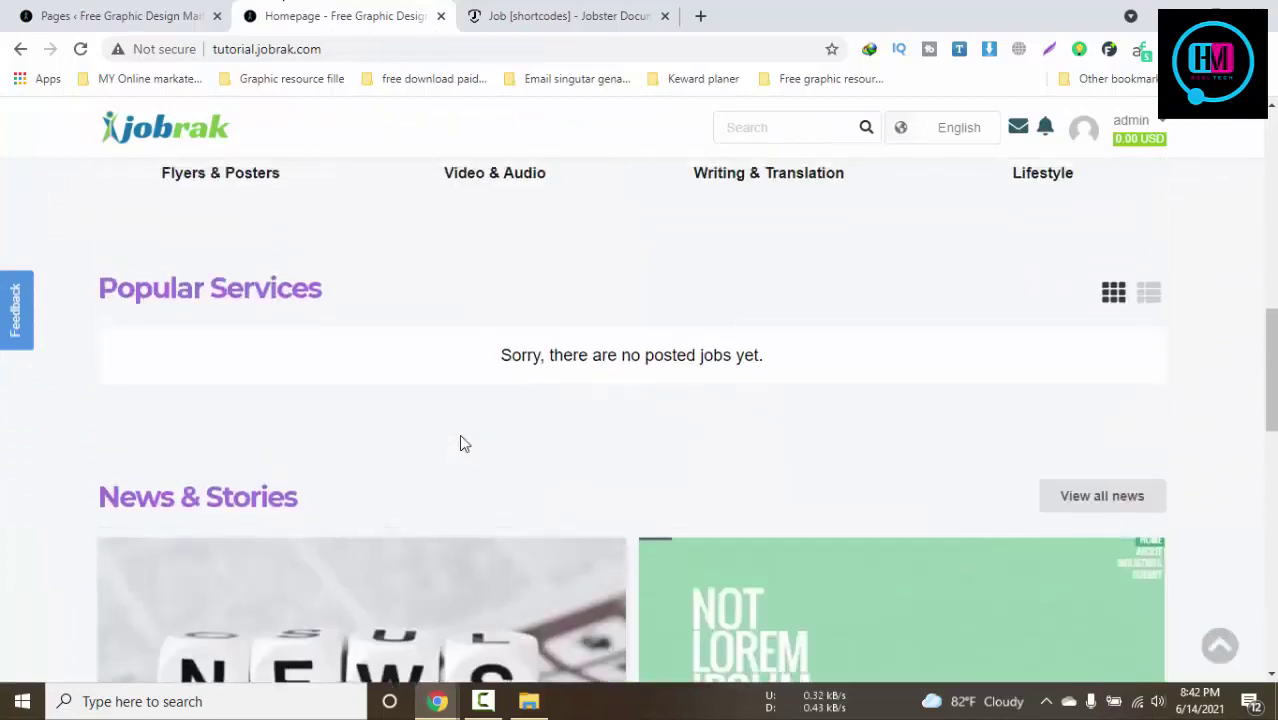
pyautogui.press('F5')
pyautogui.scroll(-4, 462, 443)
pyautogui.scroll(-15, 462, 443)
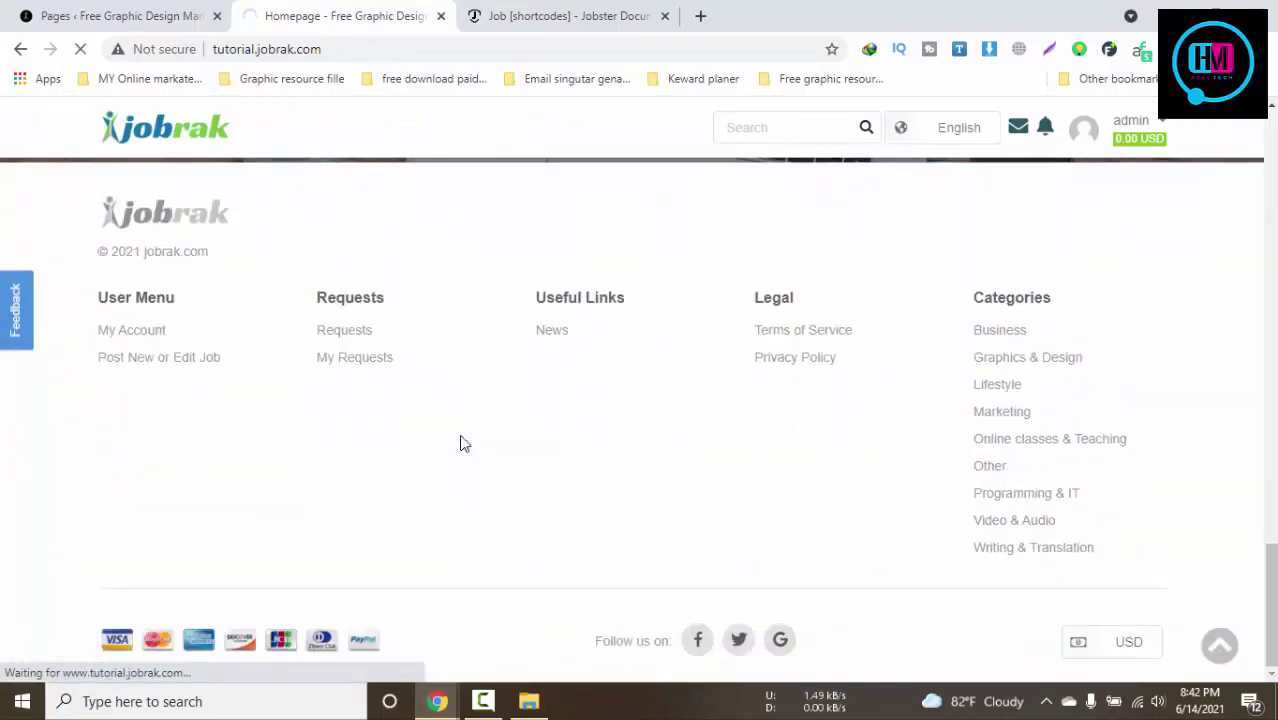
pyautogui.click(120, 15)
pyautogui.click(345, 15)
pyautogui.moveTo(97, 290); pyautogui.dragTo(114, 348)
# Scroll through the Pages list and pick the Widgets page from the admin menu
pyautogui.click(180, 16)
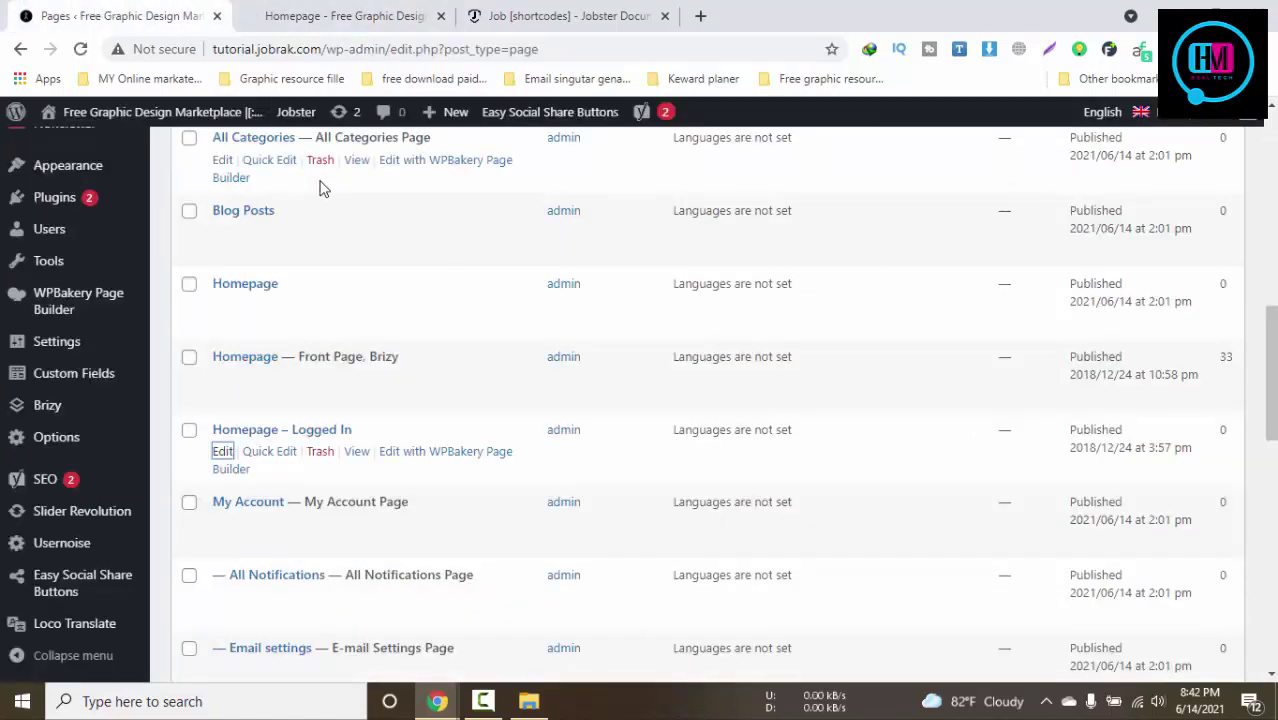
pyautogui.scroll(-4, 100, 400)
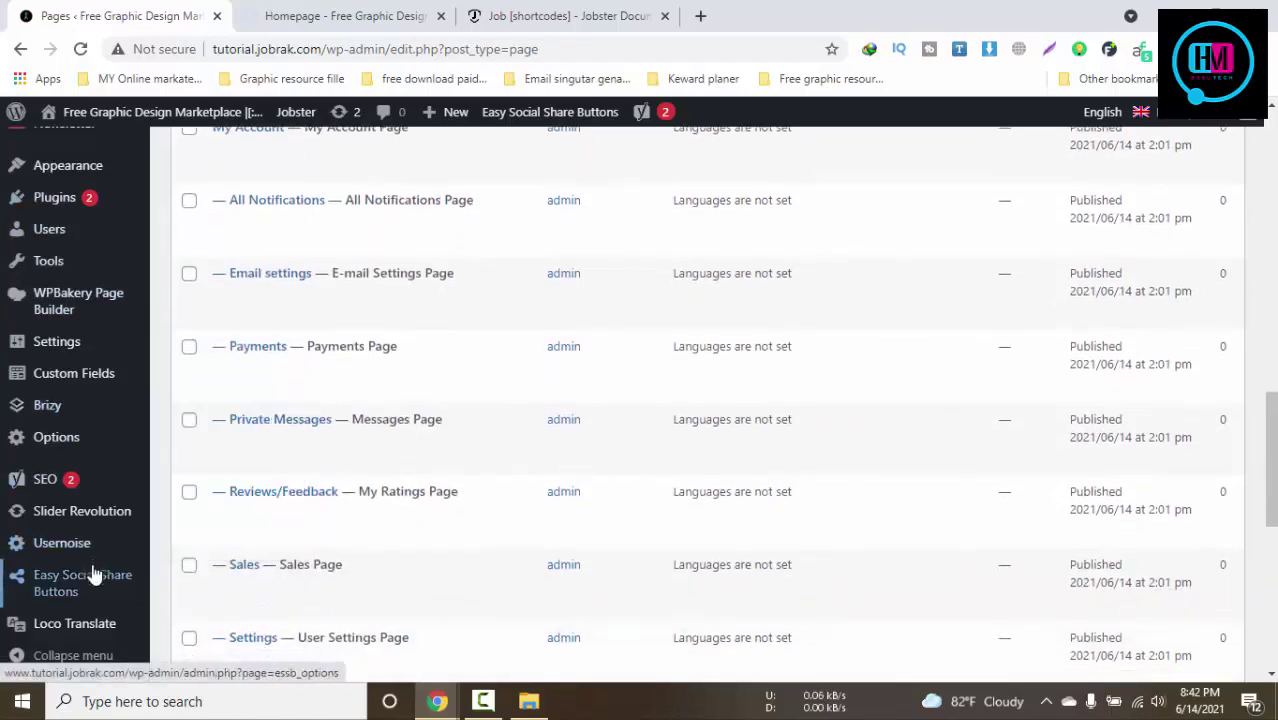
pyautogui.scroll(-5, 92, 575)
pyautogui.scroll(1, 60, 420)
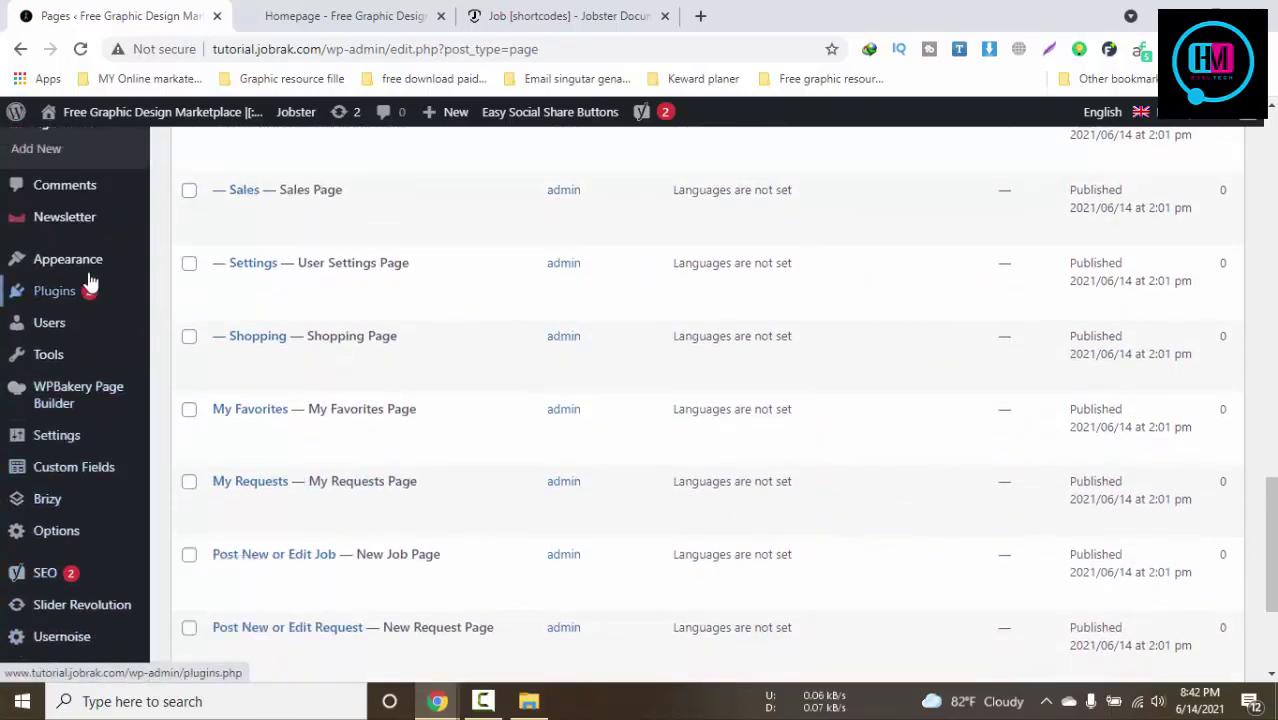
pyautogui.scroll(4, 100, 440)
pyautogui.scroll(-1, 95, 400)
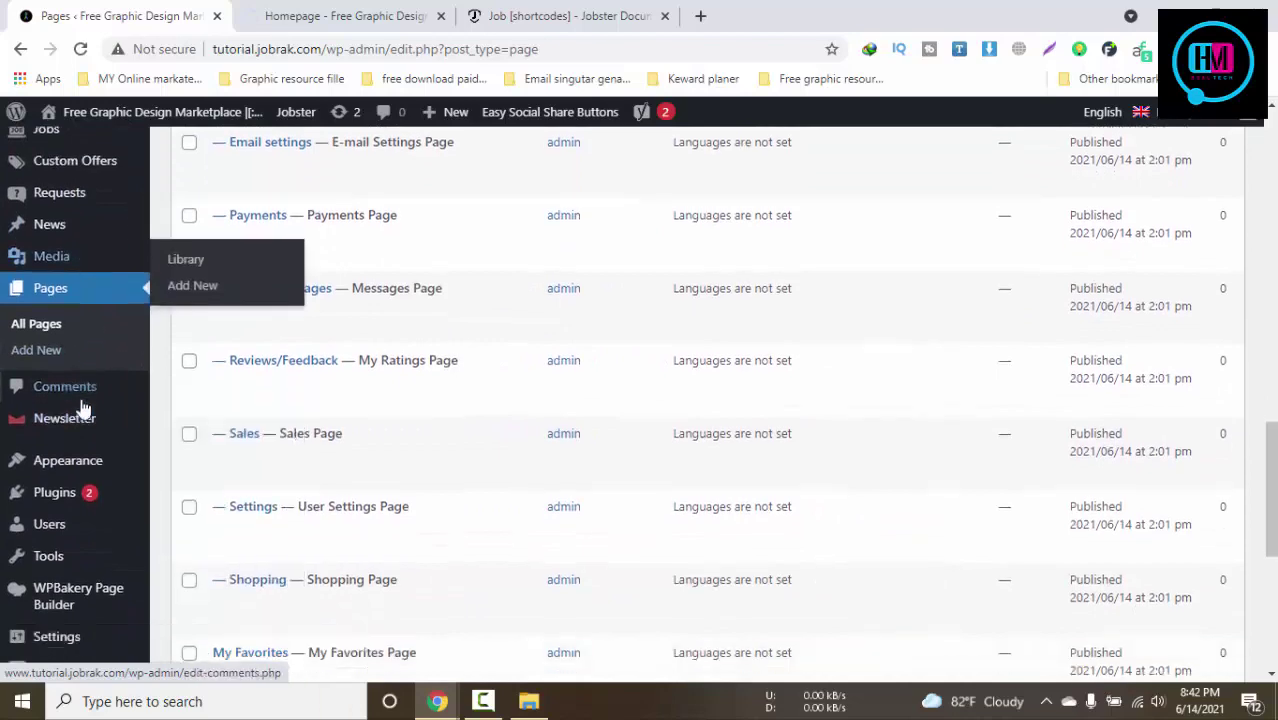
pyautogui.scroll(-2, 85, 410)
pyautogui.scroll(-1, 63, 480)
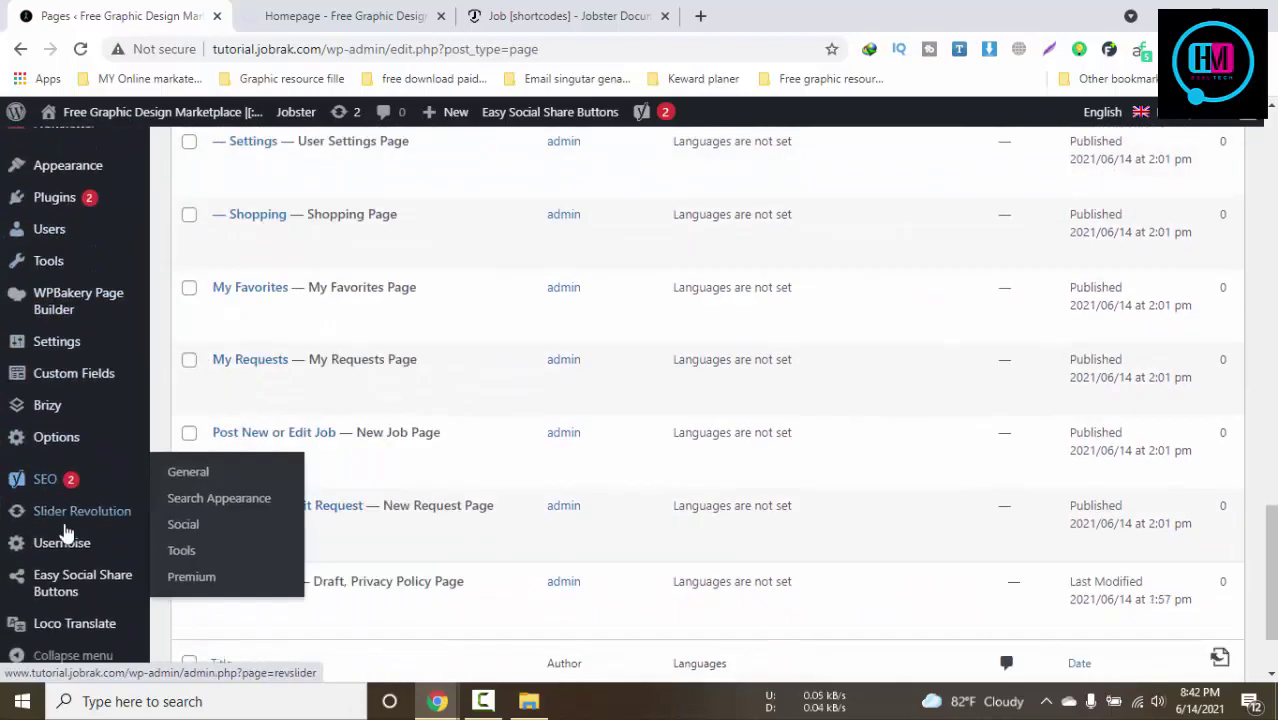
pyautogui.scroll(-1, 65, 530)
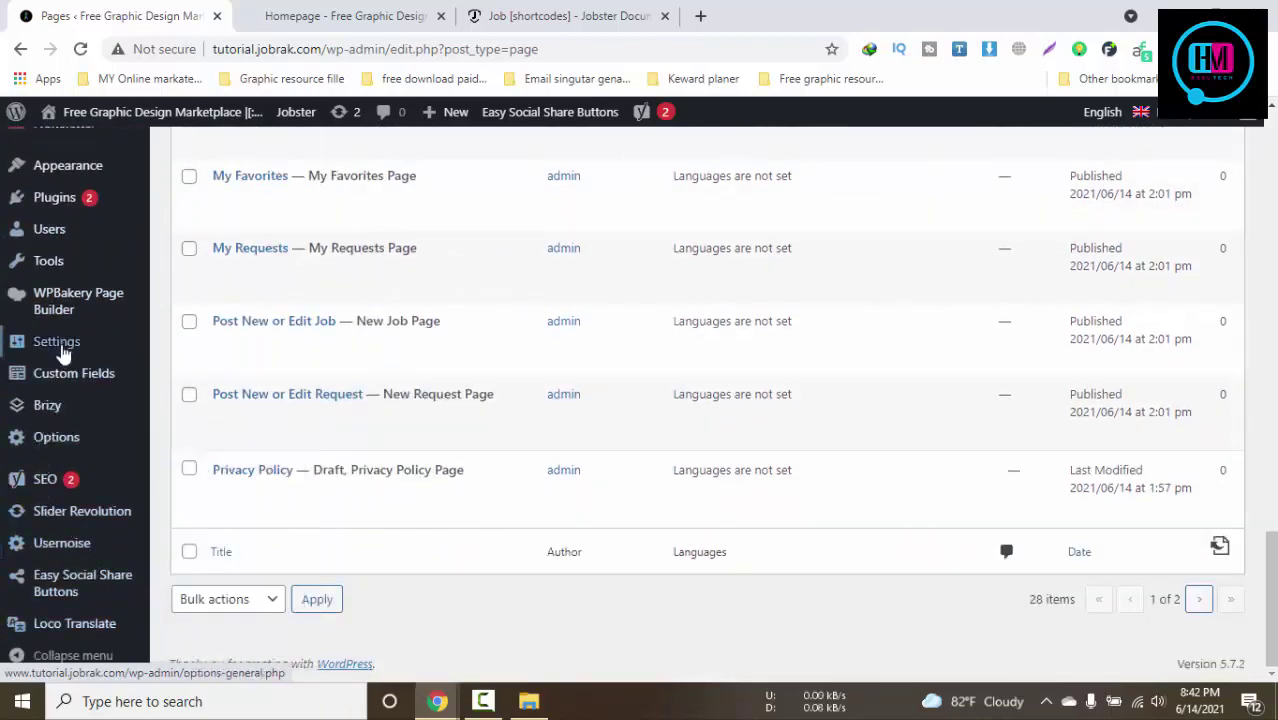
pyautogui.moveTo(62, 350)
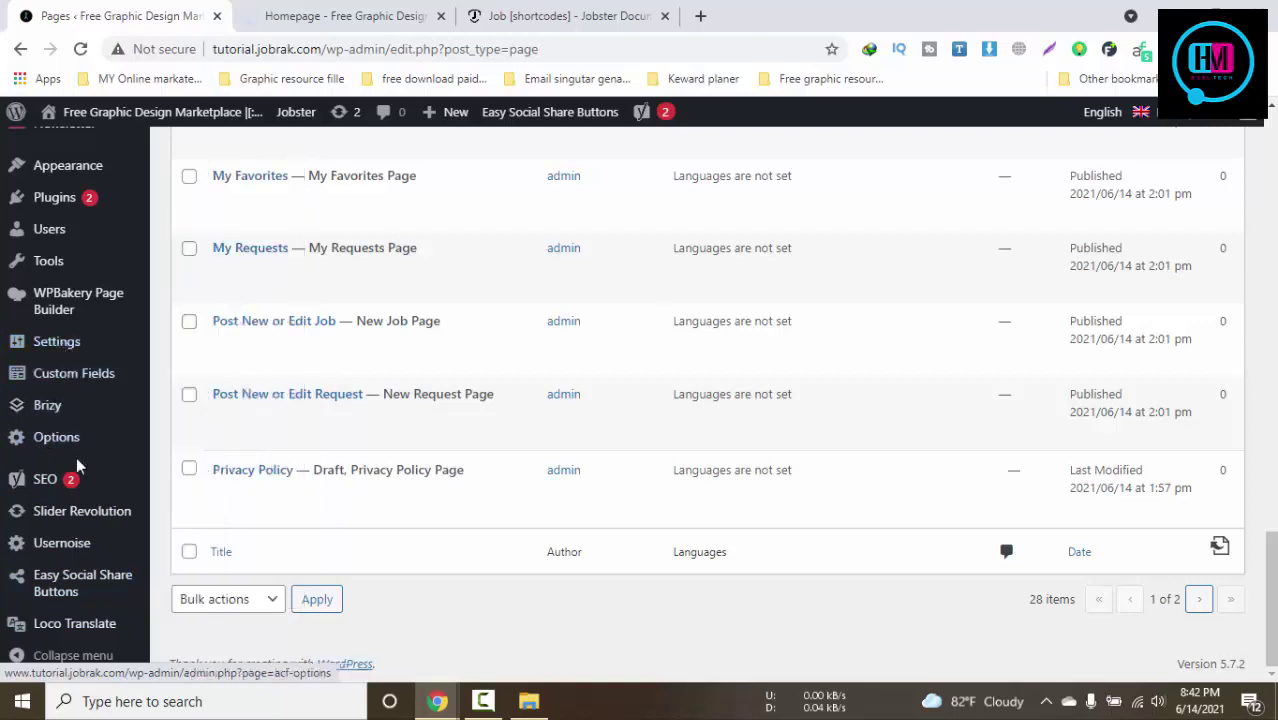
pyautogui.scroll(1, 77, 455)
pyautogui.moveTo(72, 268)
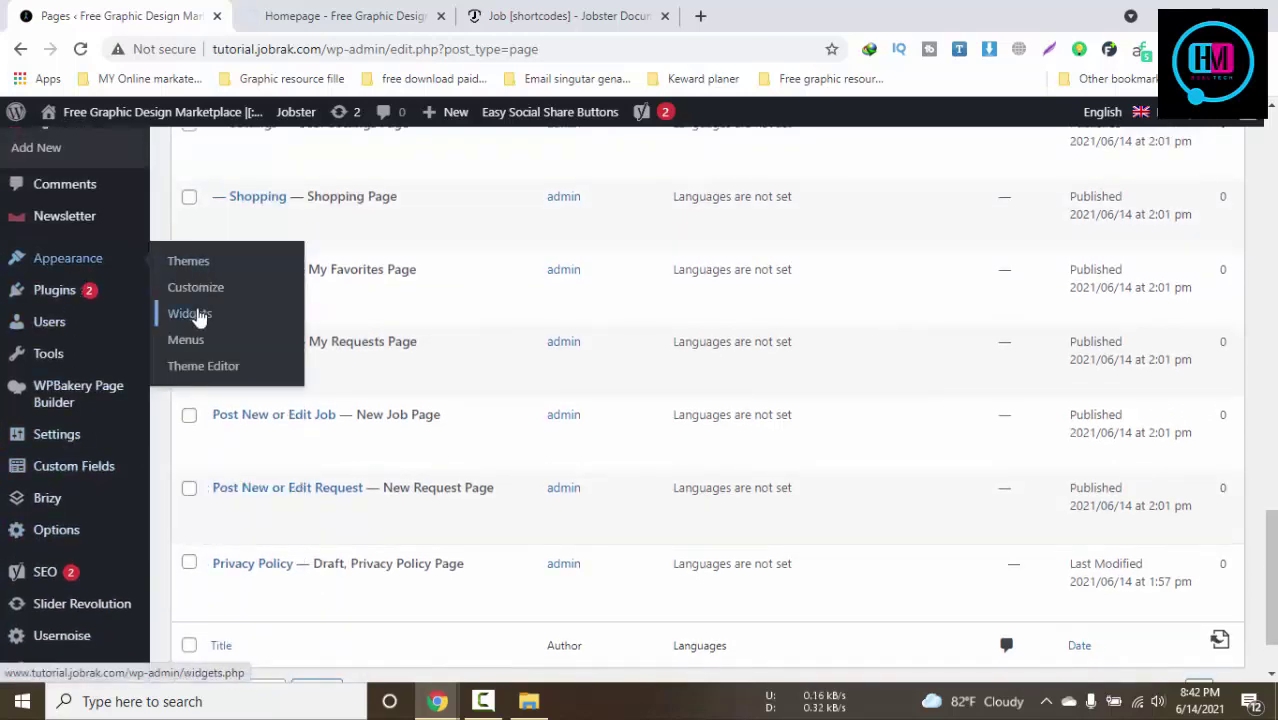
pyautogui.click(195, 314)
# Close the Jobster documentation tab and return to the WordPress Pages list
pyautogui.click(349, 12)
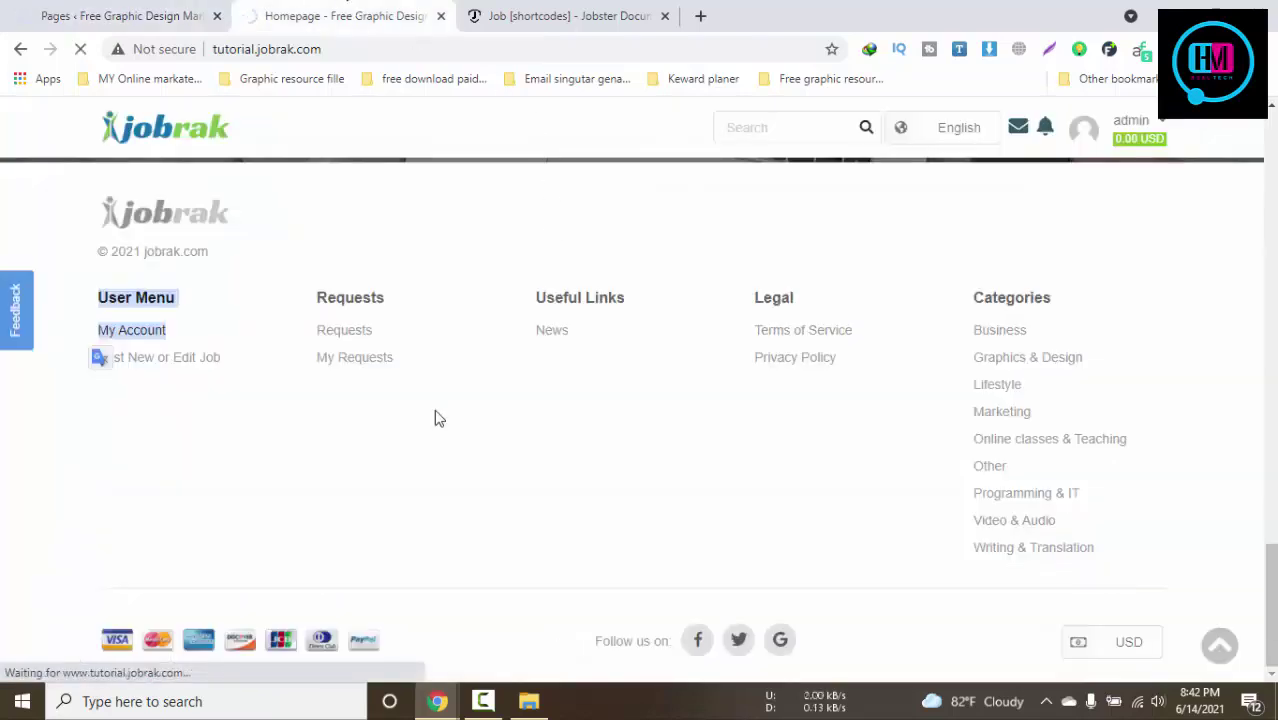
pyautogui.click(378, 418)
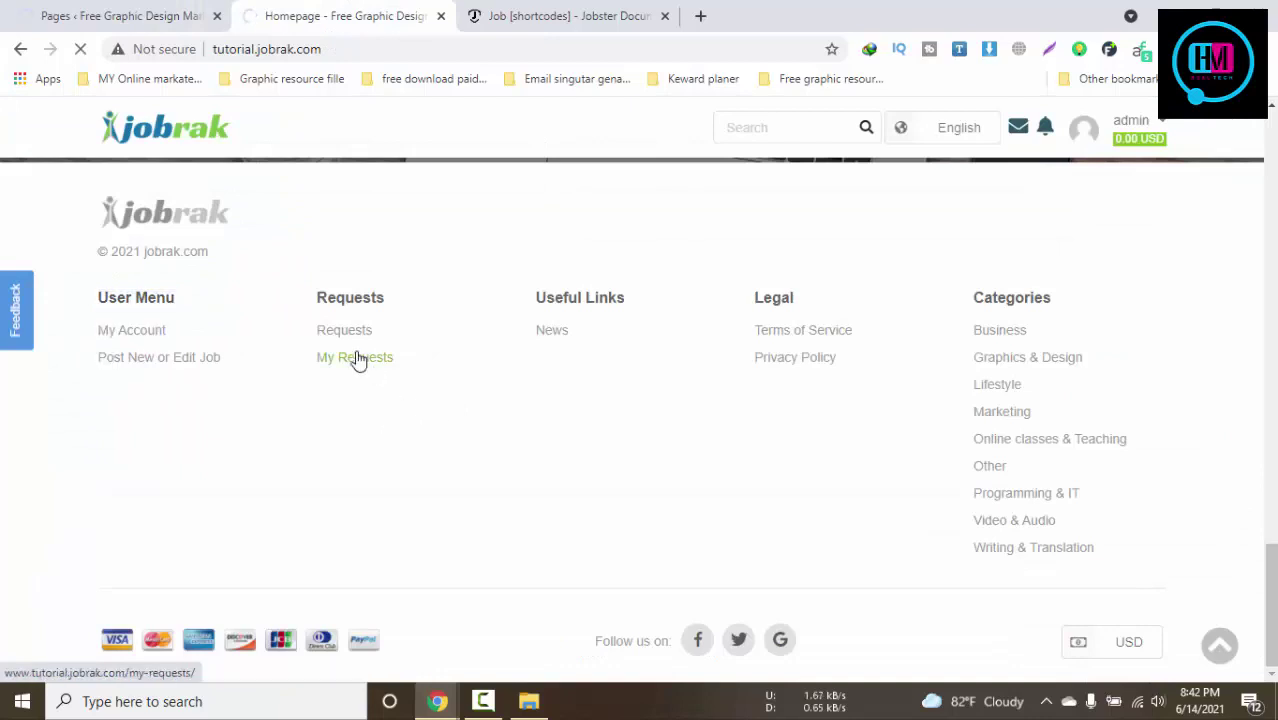
pyautogui.click(562, 16)
pyautogui.click(664, 16)
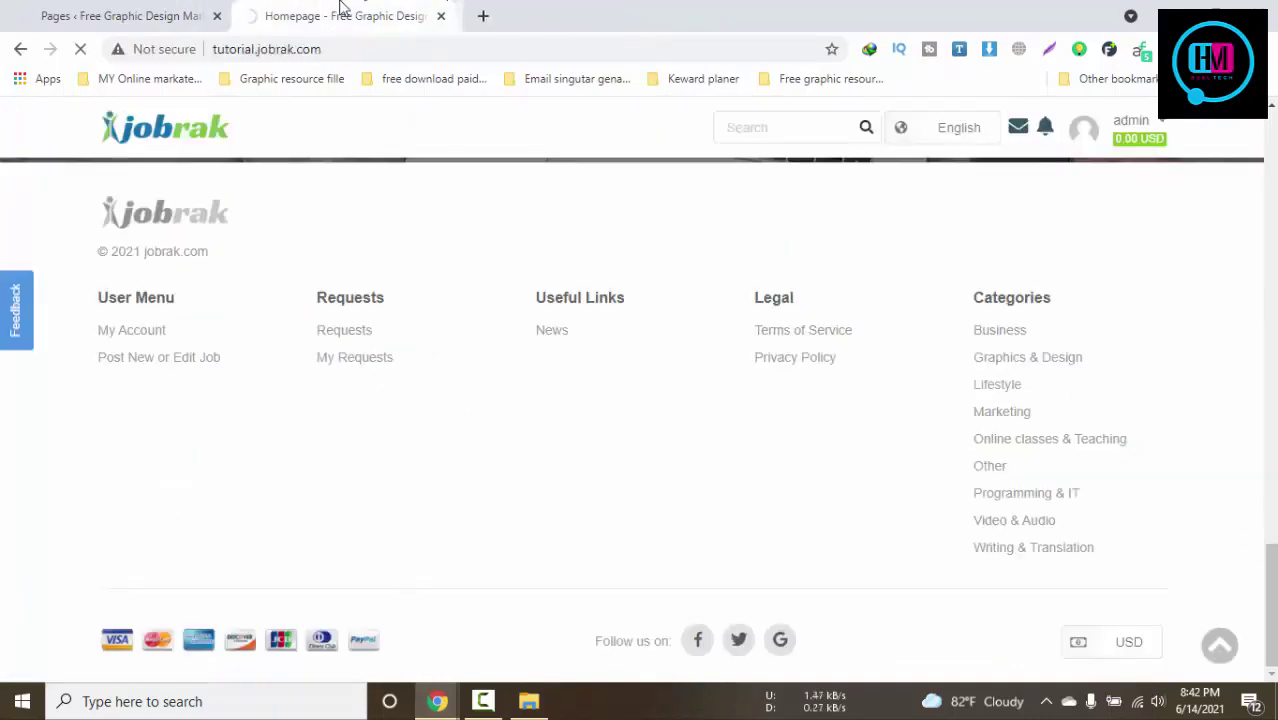
pyautogui.click(30, 14)
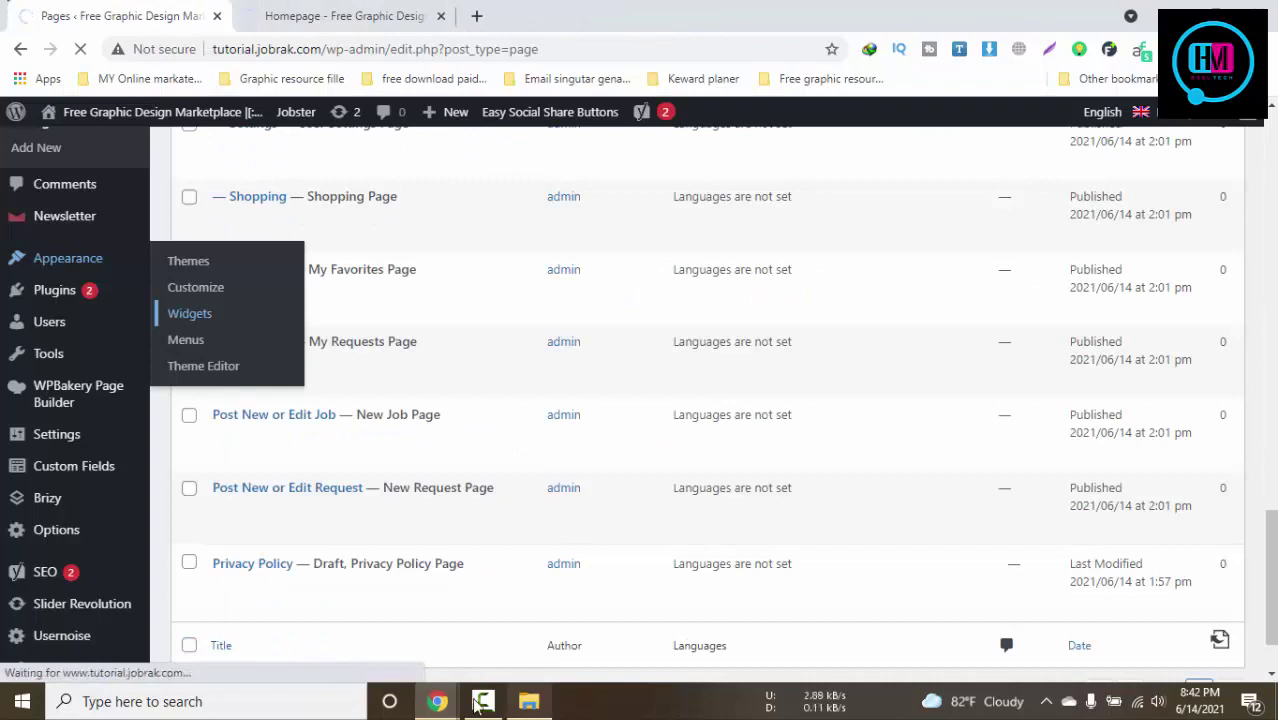
# Switch between the homepage and WordPress Pages windows from the taskbar
pyautogui.click(483, 701)
pyautogui.click(483, 701)
pyautogui.moveTo(438, 701)
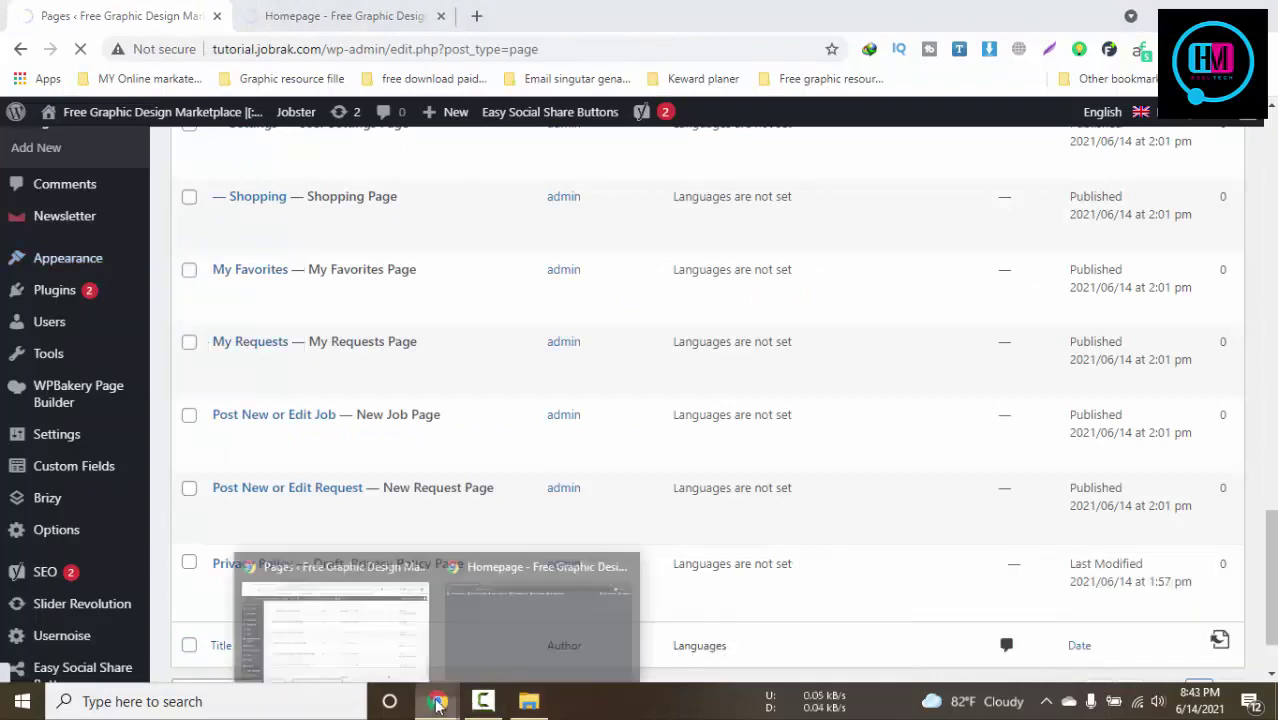
pyautogui.click(498, 646)
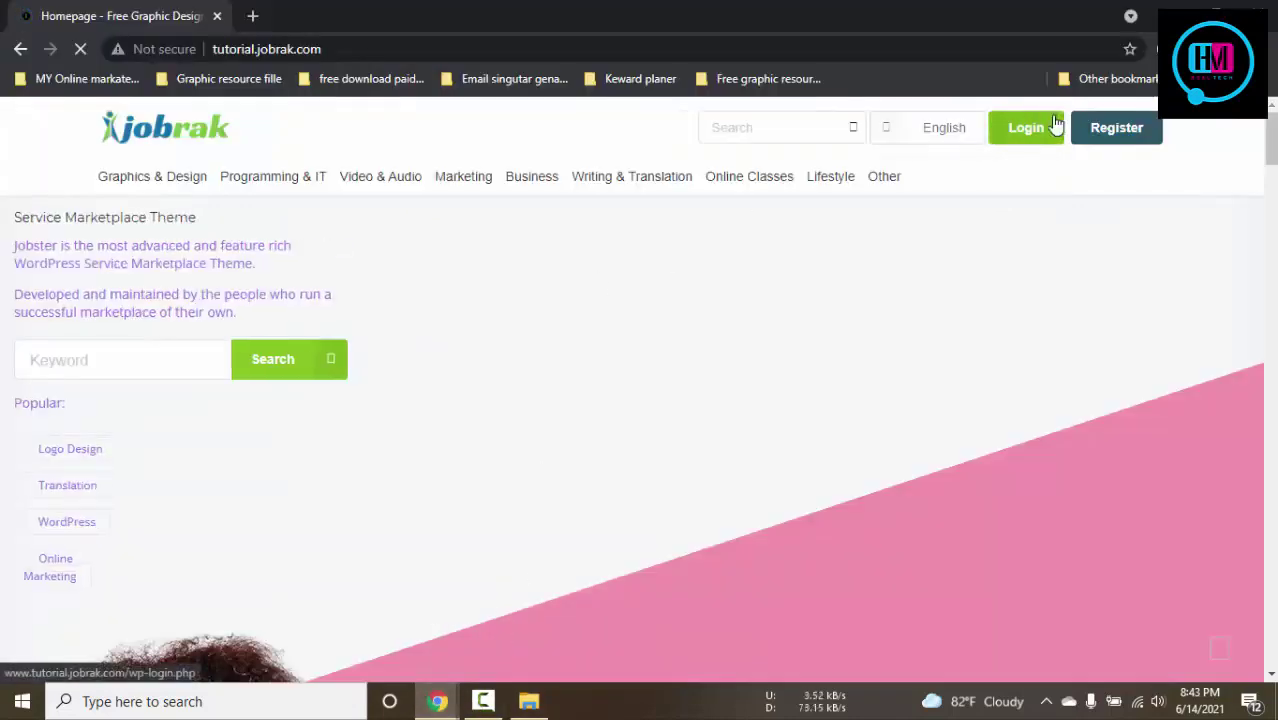
pyautogui.click(1023, 130)
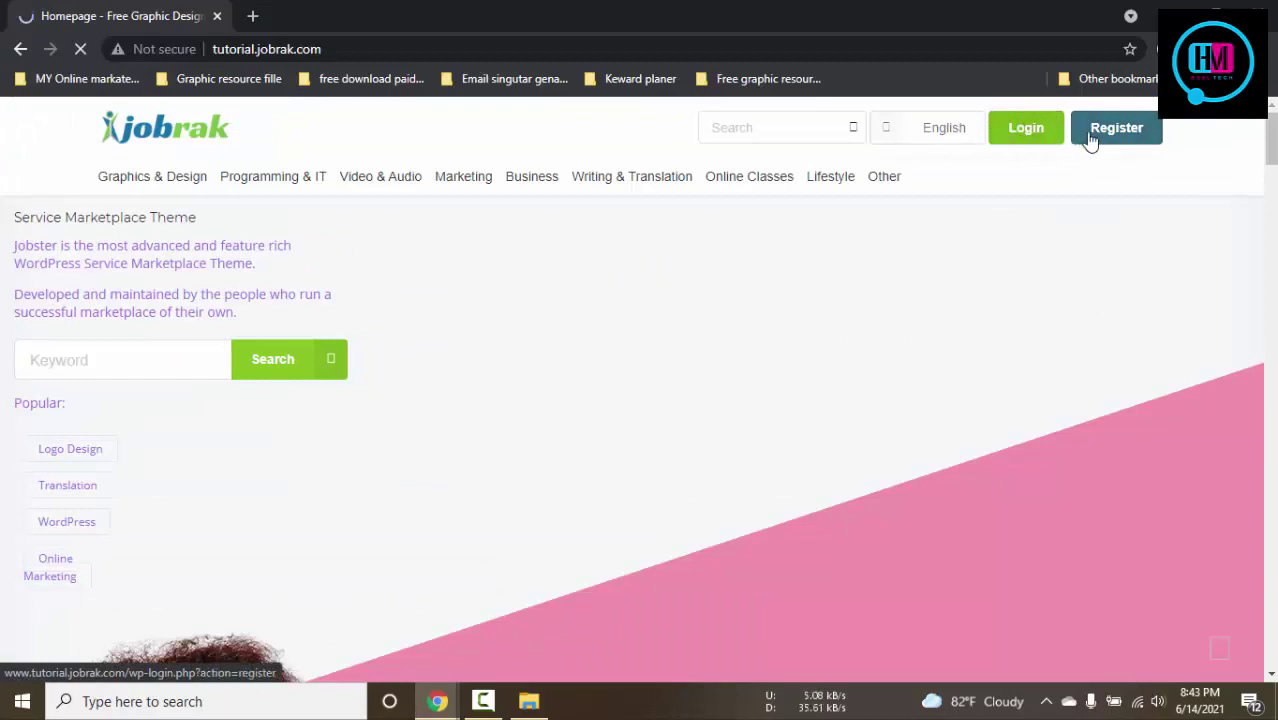
pyautogui.scroll(-8, 646, 424)
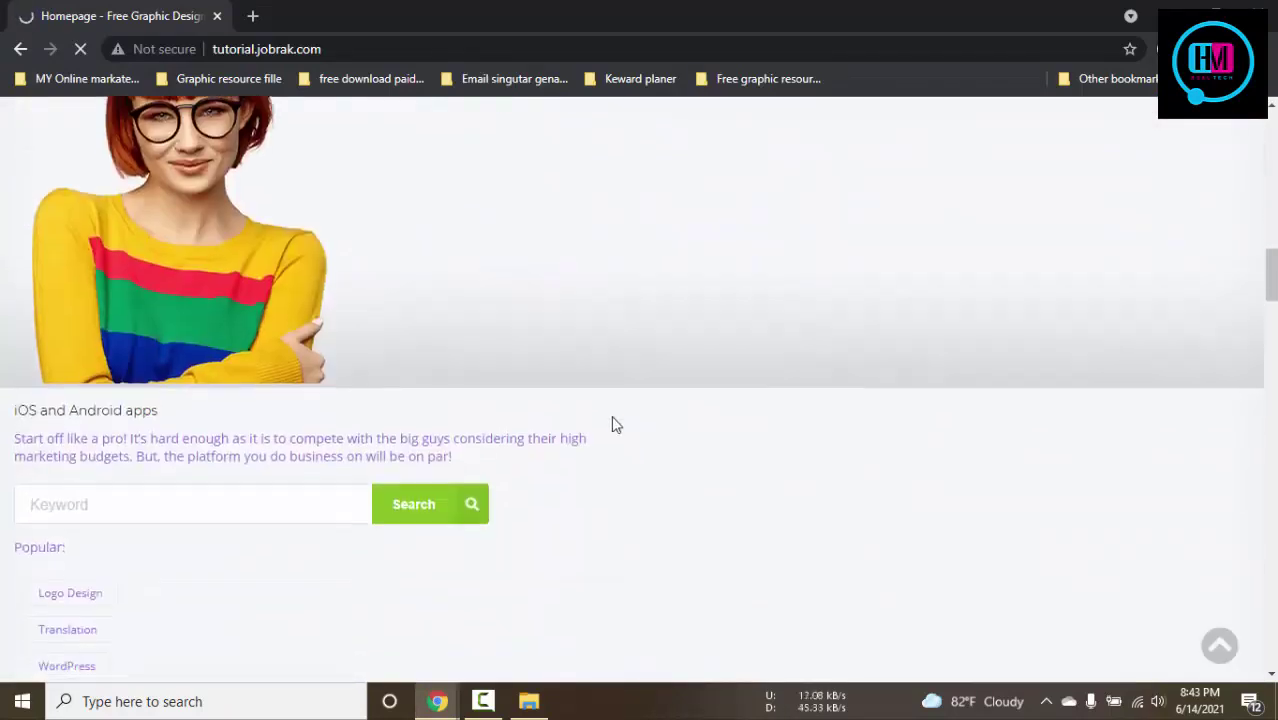
pyautogui.moveTo(437, 701)
pyautogui.click(371, 642)
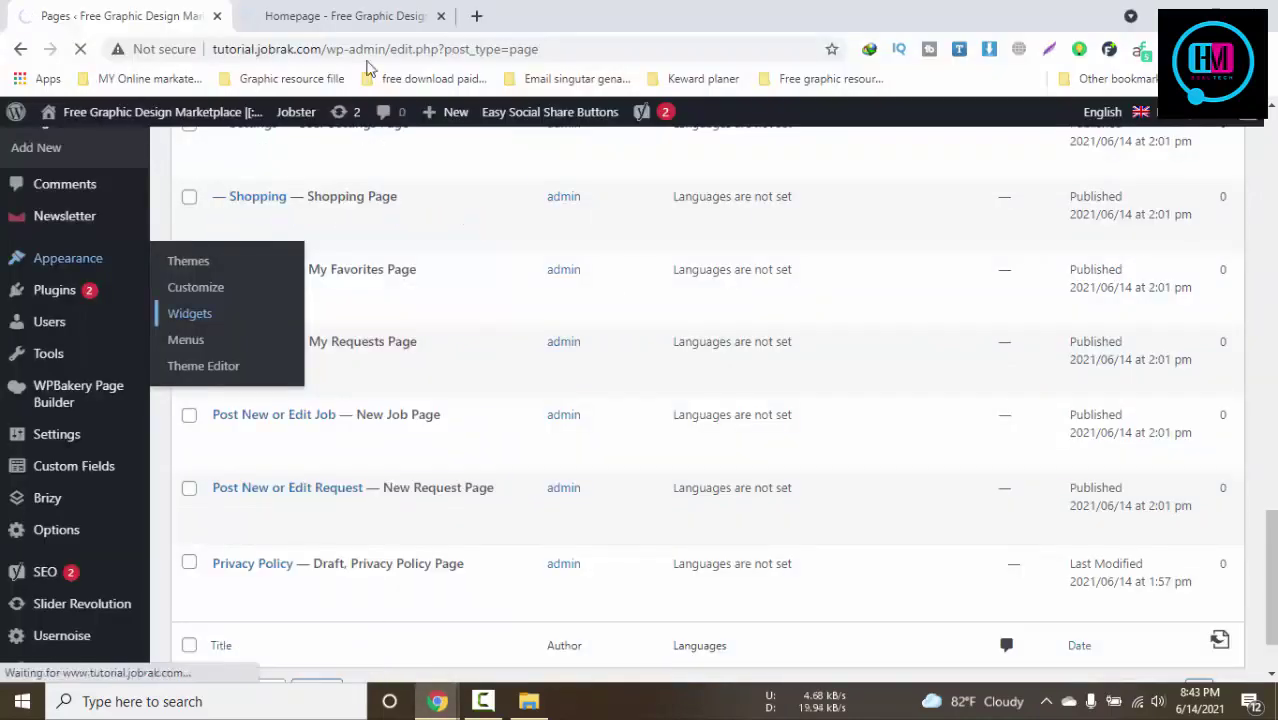
pyautogui.click(471, 650)
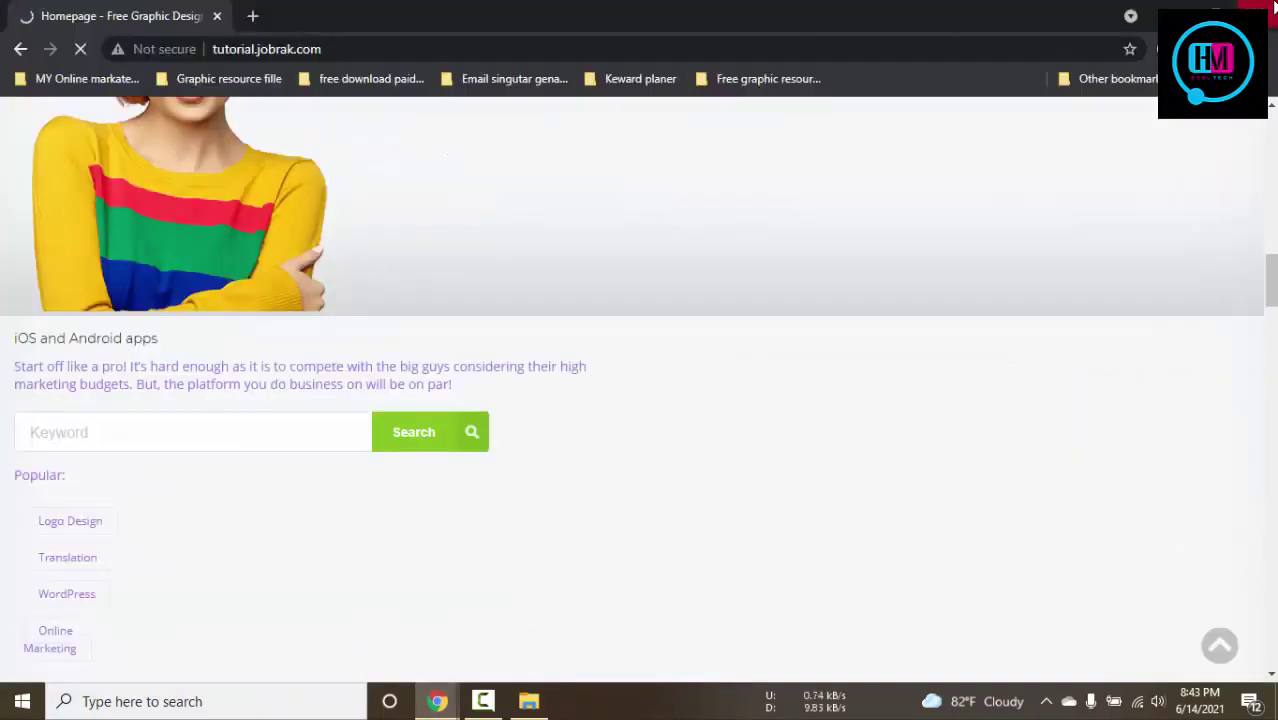
# Move the homepage tab into the admin window and close it
pyautogui.moveTo(120, 16); pyautogui.dragTo(258, 8)
pyautogui.click(114, 14)
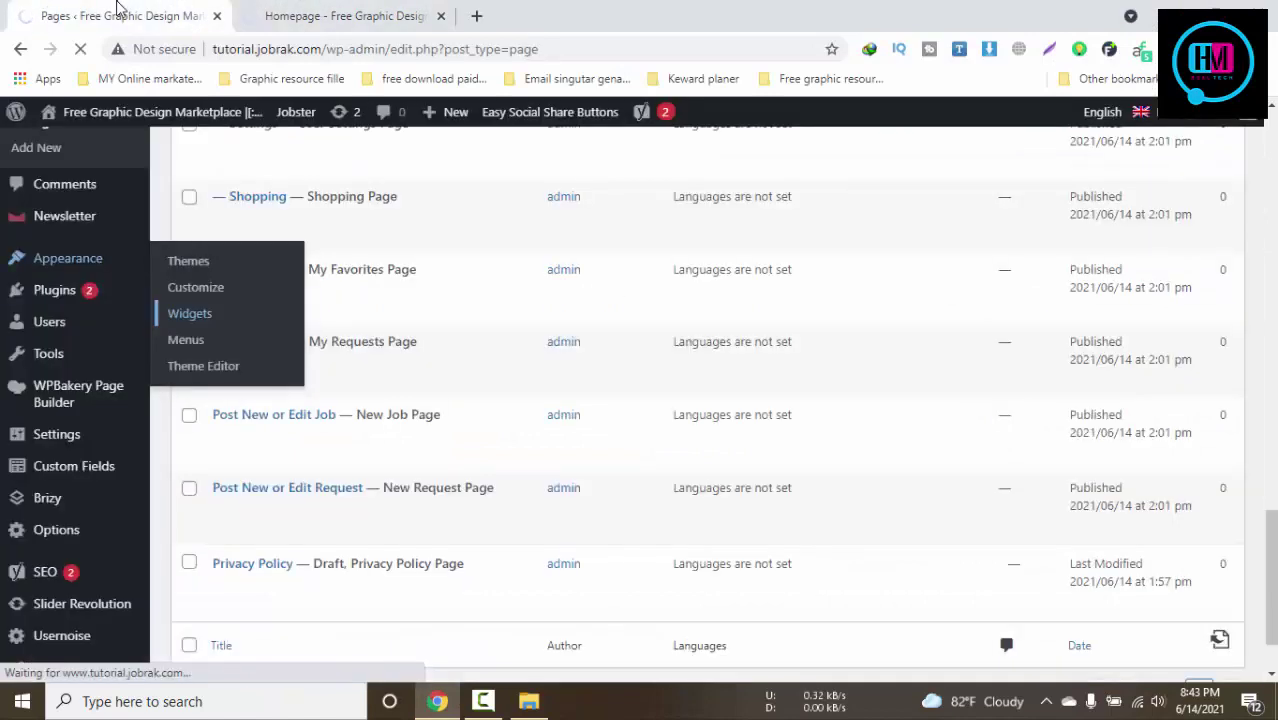
pyautogui.scroll(-1, 471, 365)
pyautogui.click(366, 20)
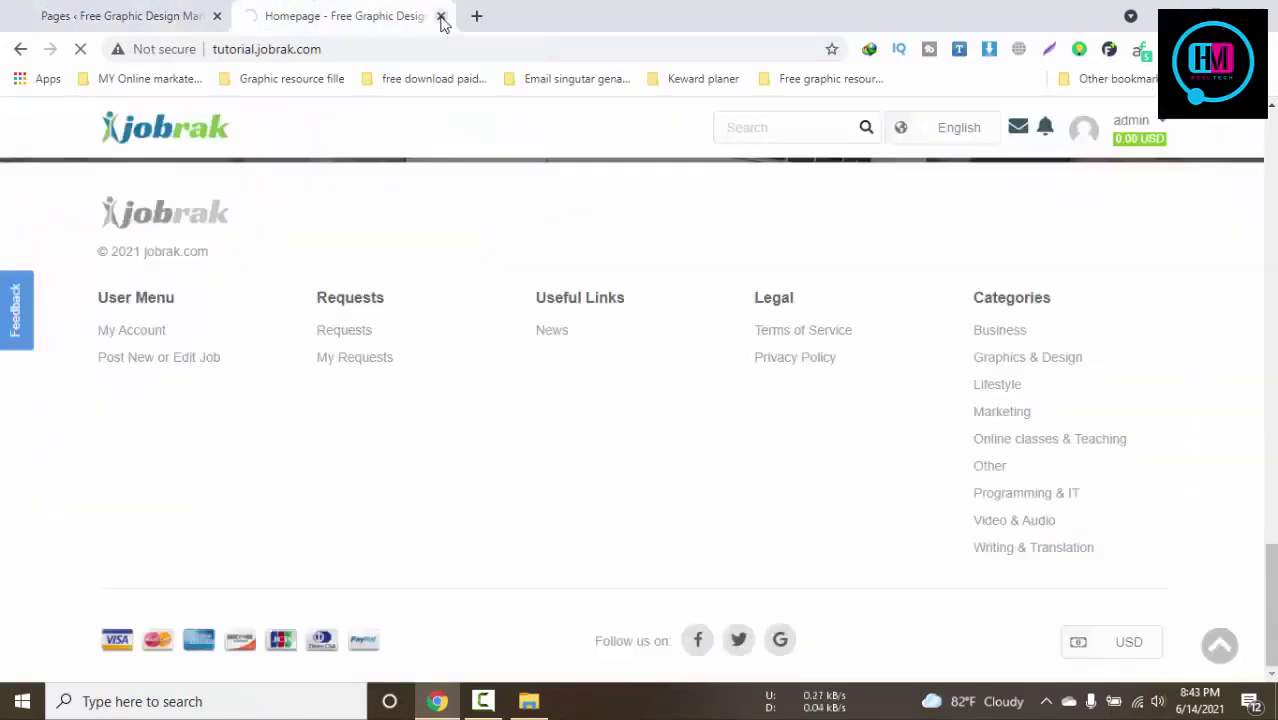
pyautogui.click(441, 16)
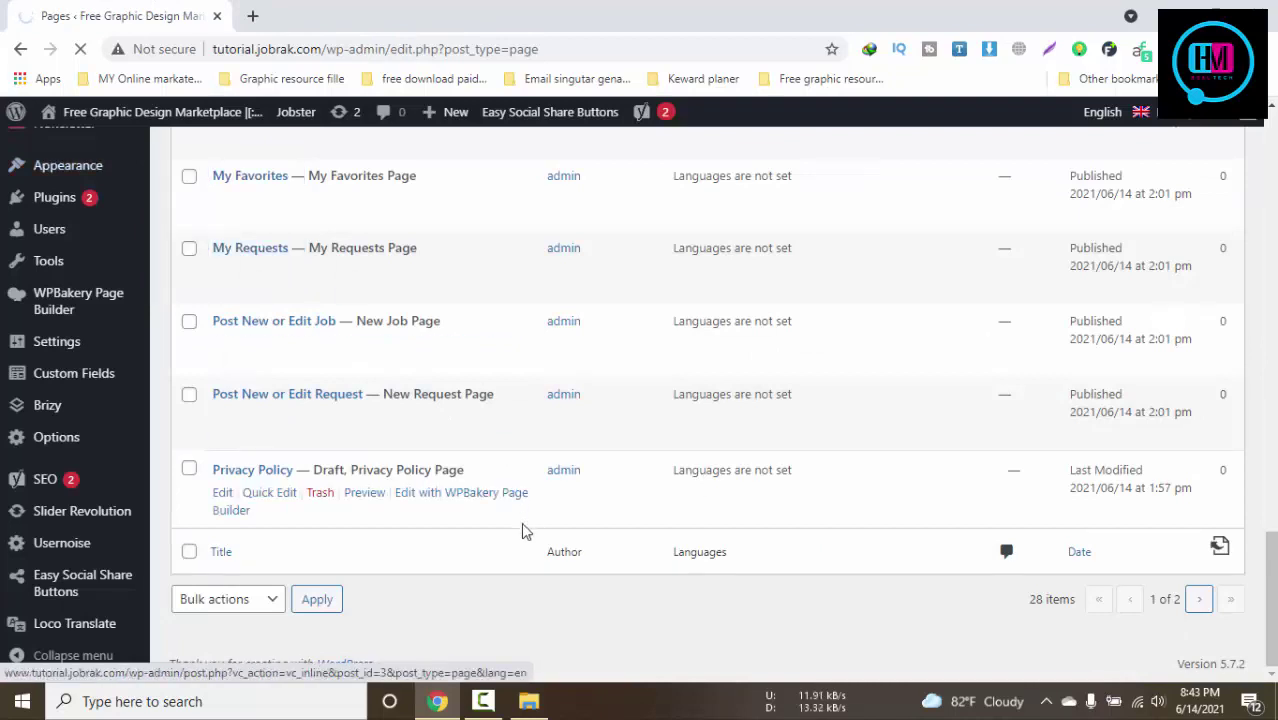
# Open the live Jobrak site from Visit Site in a new tab
pyautogui.moveTo(143, 116)
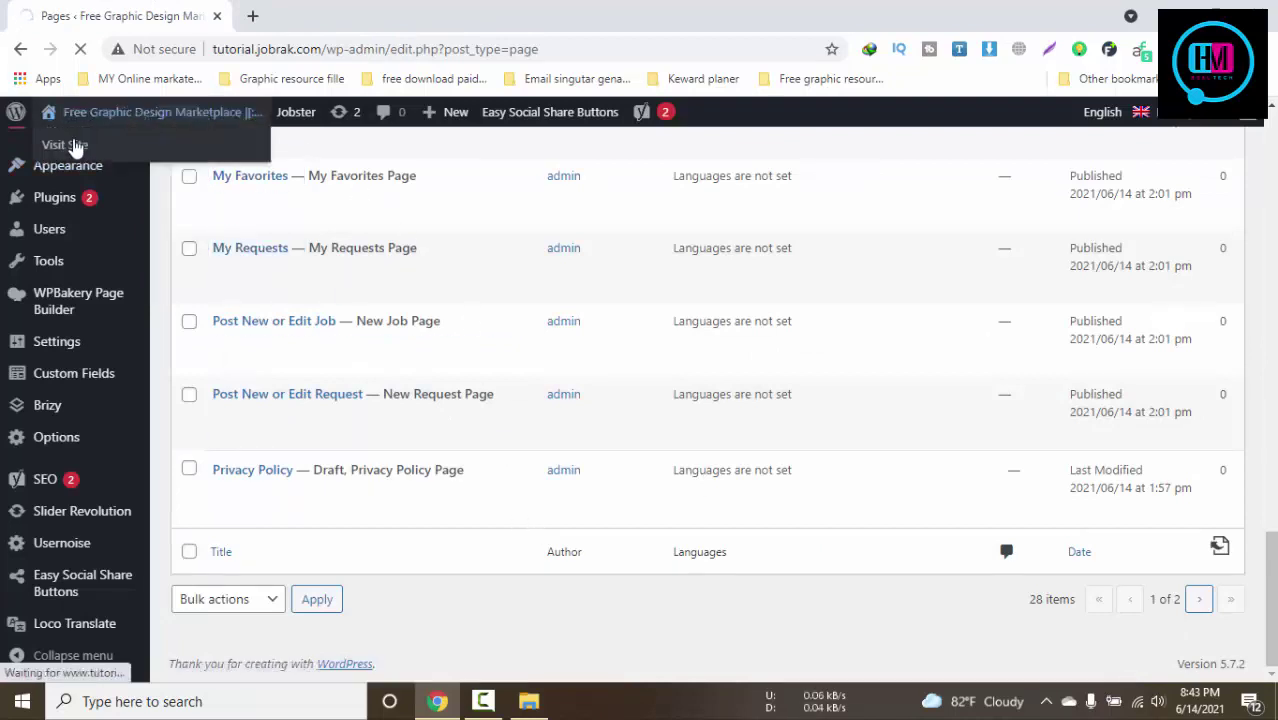
pyautogui.rightClick(70, 143)
pyautogui.click(114, 154)
pyautogui.click(404, 6)
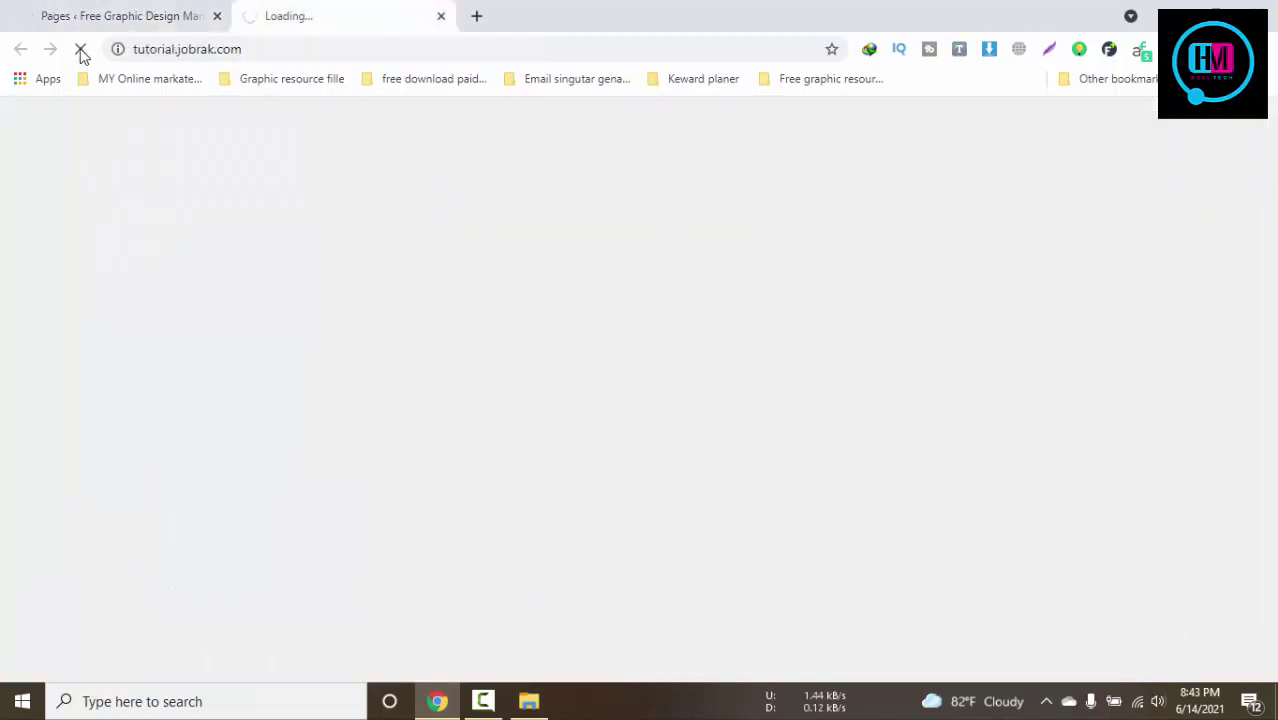
# Reload the Pages list, go to Appearance > Widgets and scroll to the Footer Widget areas
pyautogui.click(81, 49)
pyautogui.hotkey('ctrl', 'shift', 'Tab')
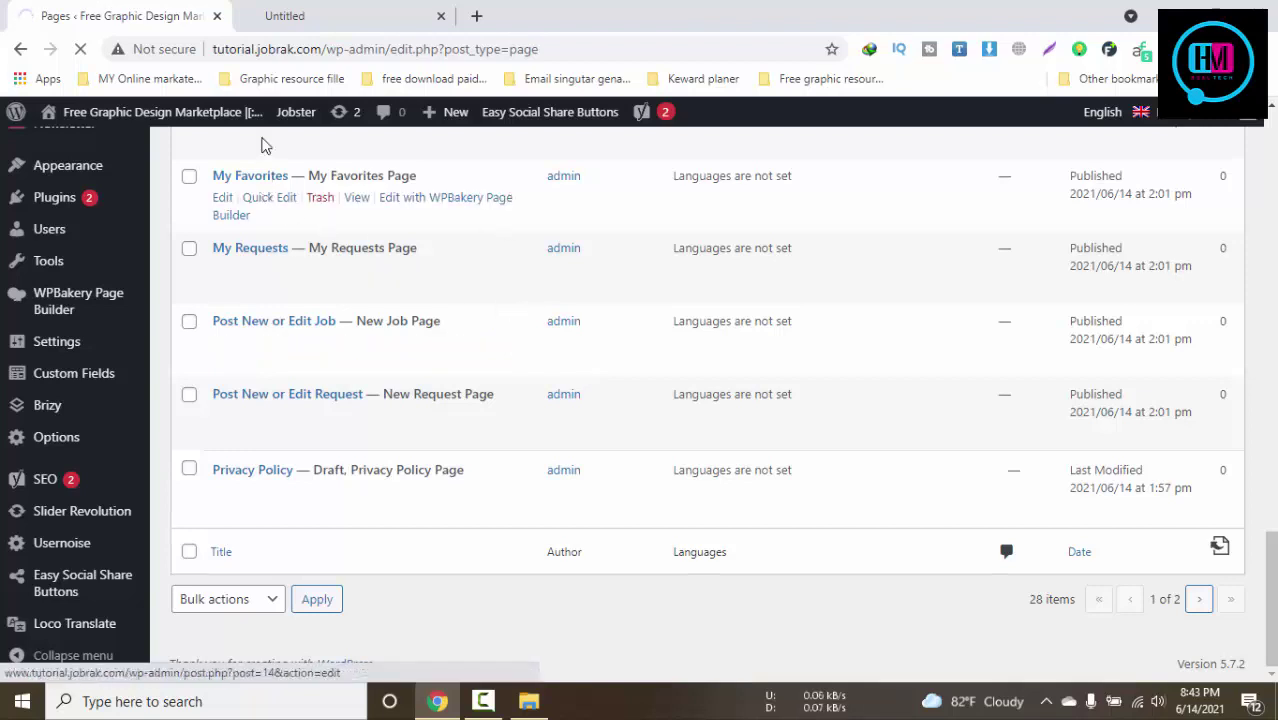
pyautogui.click(80, 49)
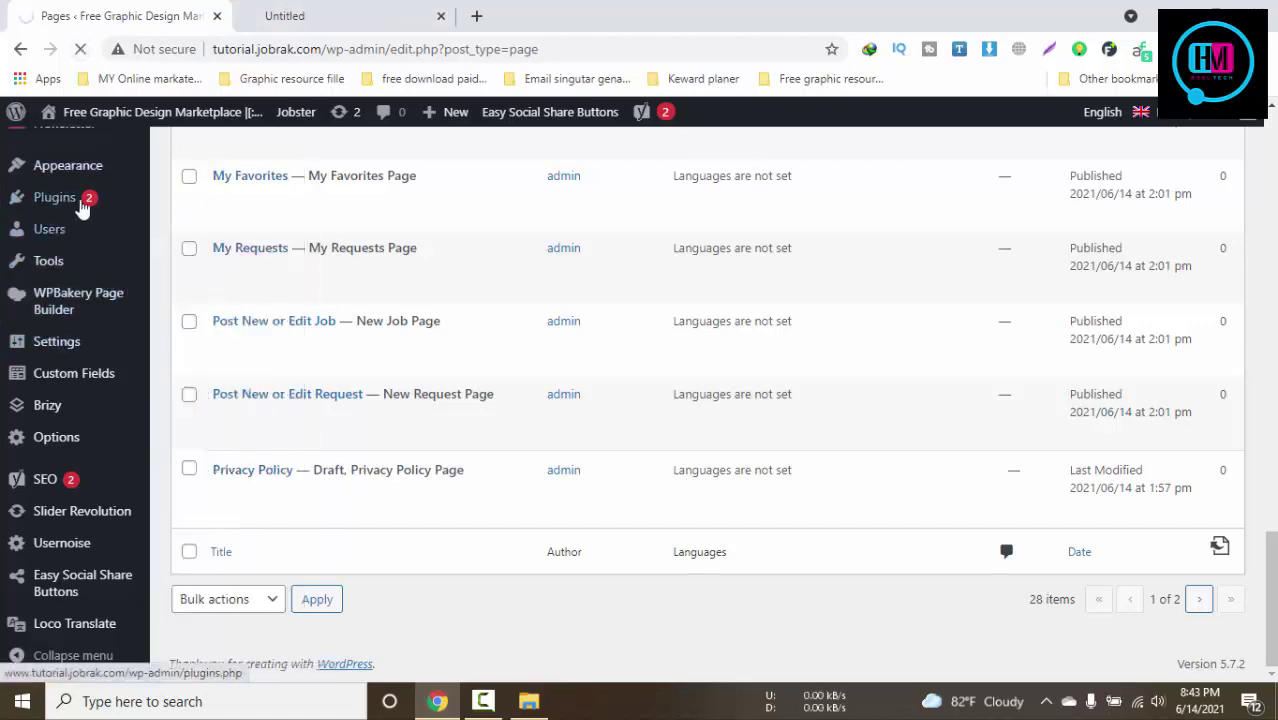
pyautogui.moveTo(75, 166)
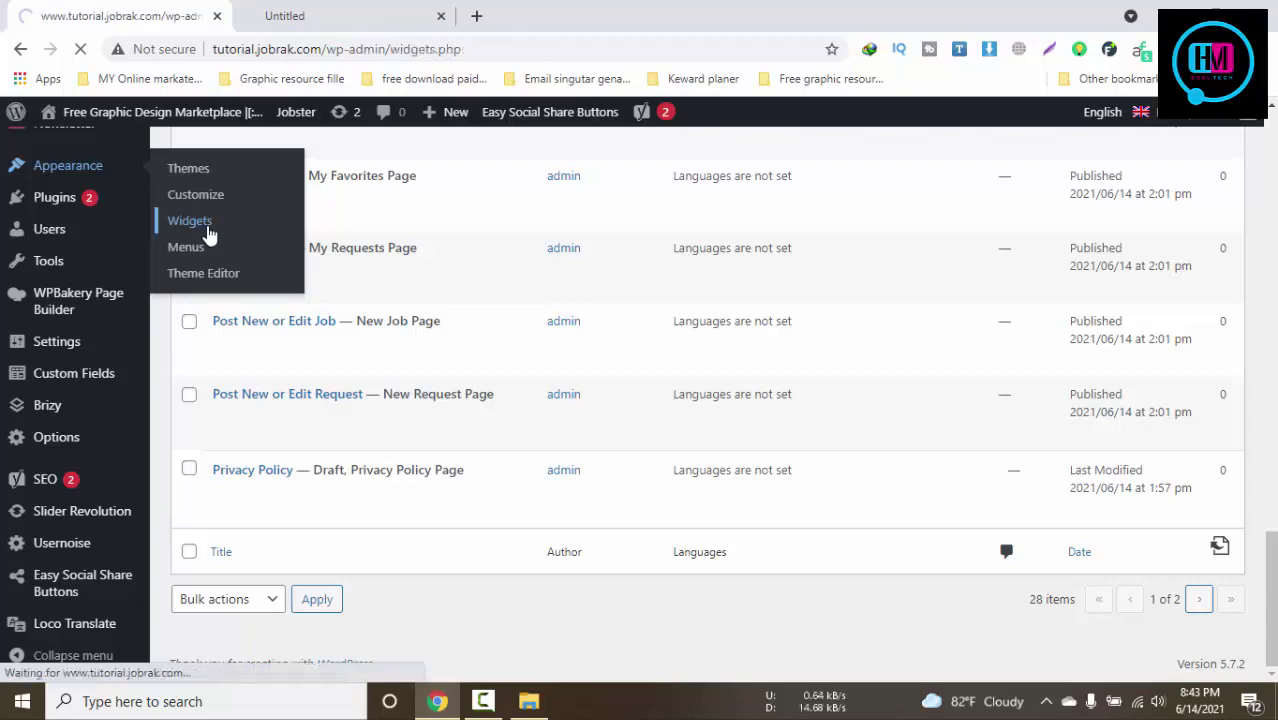
pyautogui.scroll(-8, 592, 440)
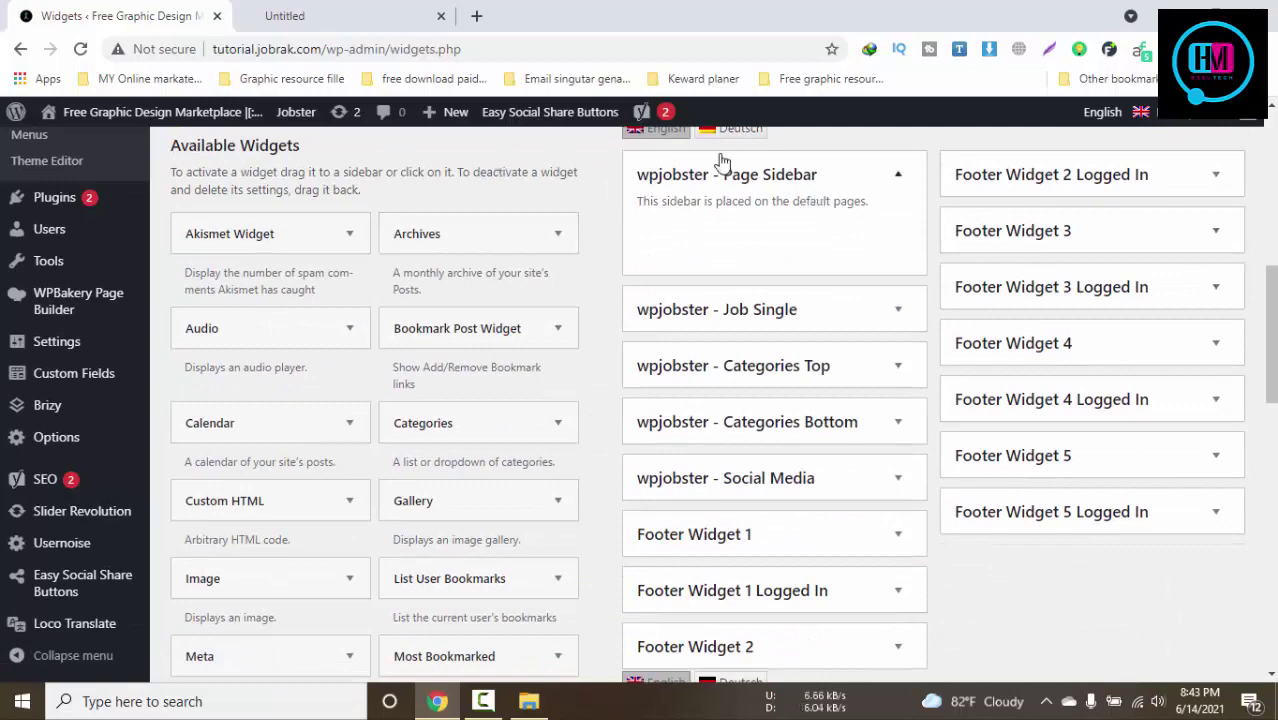
# Reload the live site and inspect the Useful Links widget in Footer Widget 3 Logged In
pyautogui.click(340, 16)
pyautogui.click(84, 50)
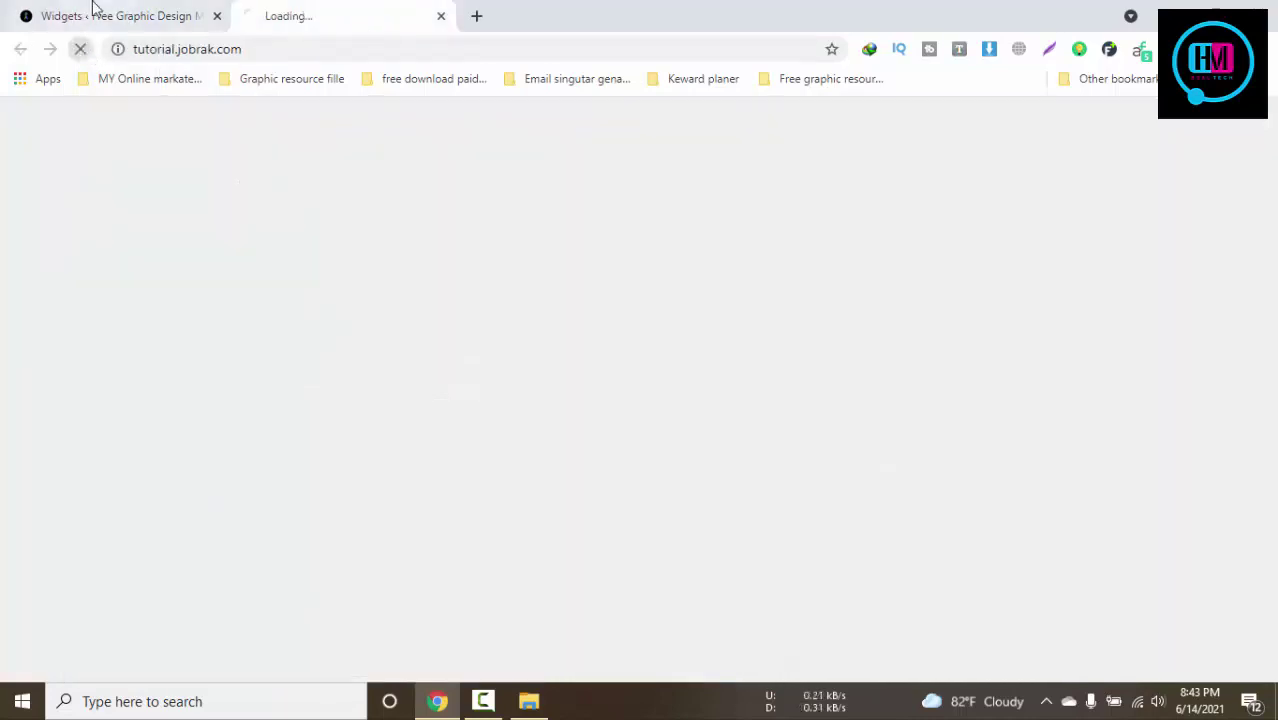
pyautogui.click(94, 10)
pyautogui.scroll(-2, 1069, 367)
pyautogui.scroll(2, 1070, 365)
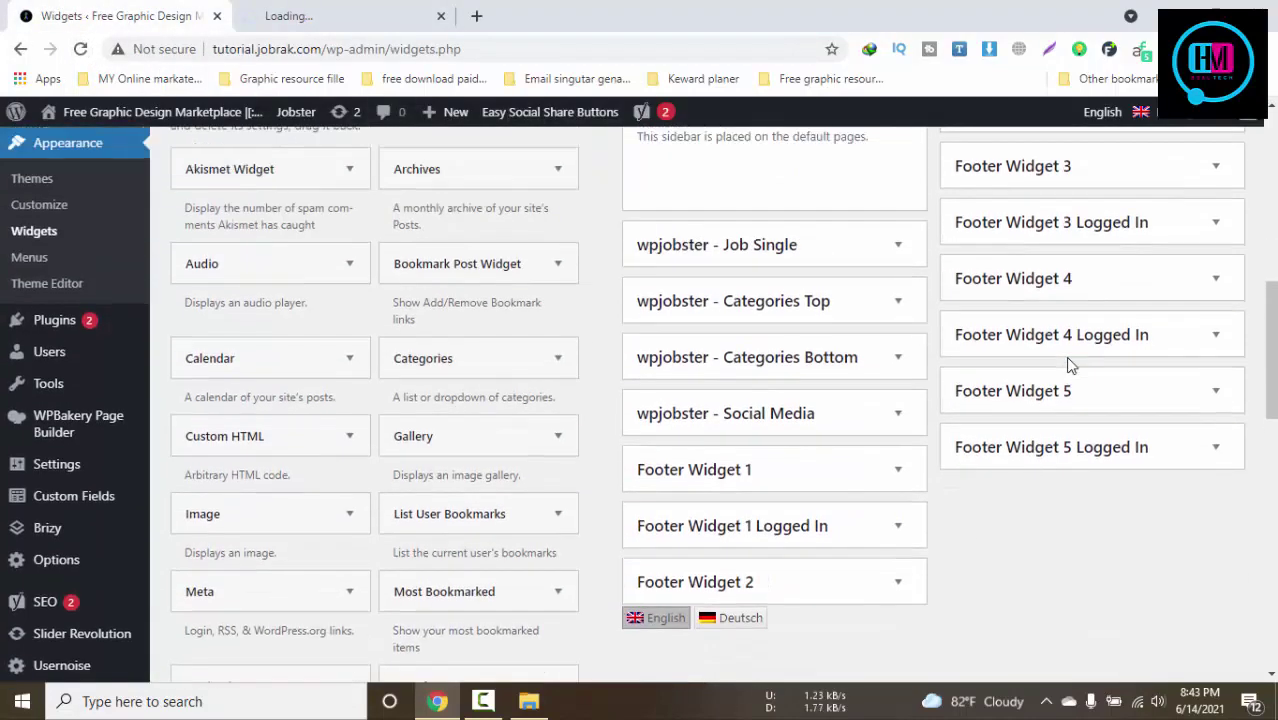
pyautogui.click(1123, 290)
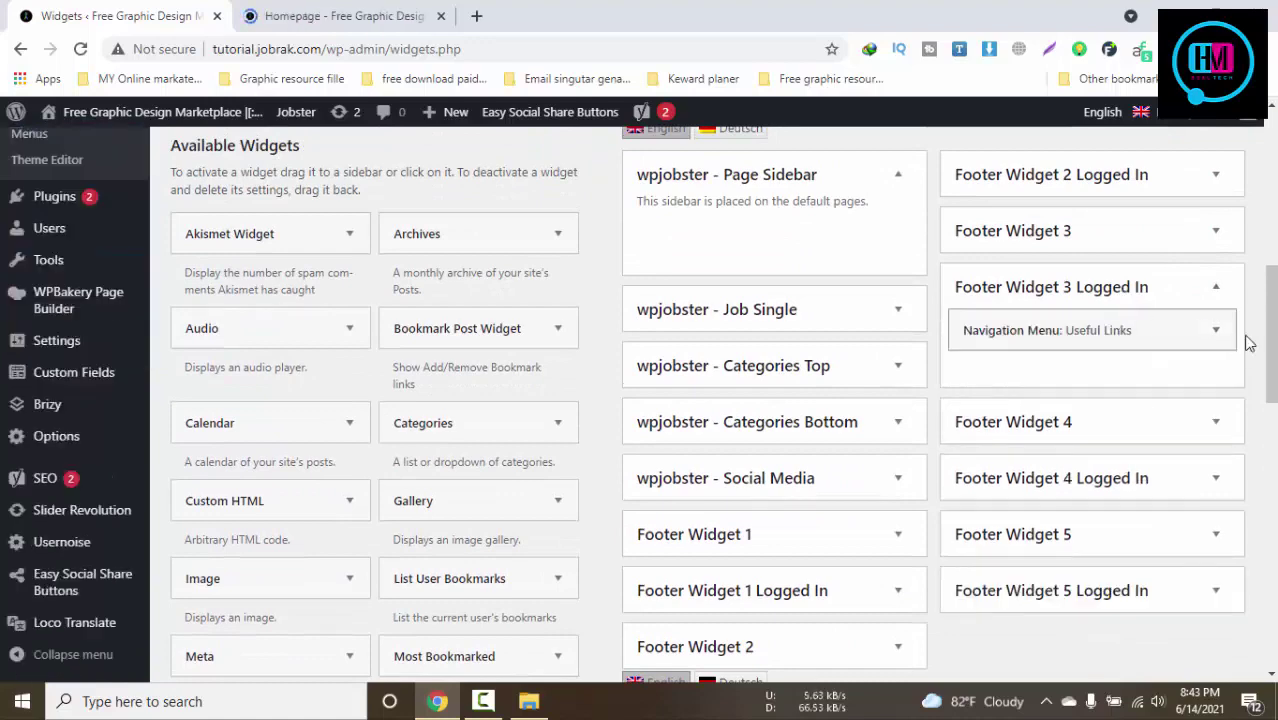
pyautogui.click(1213, 336)
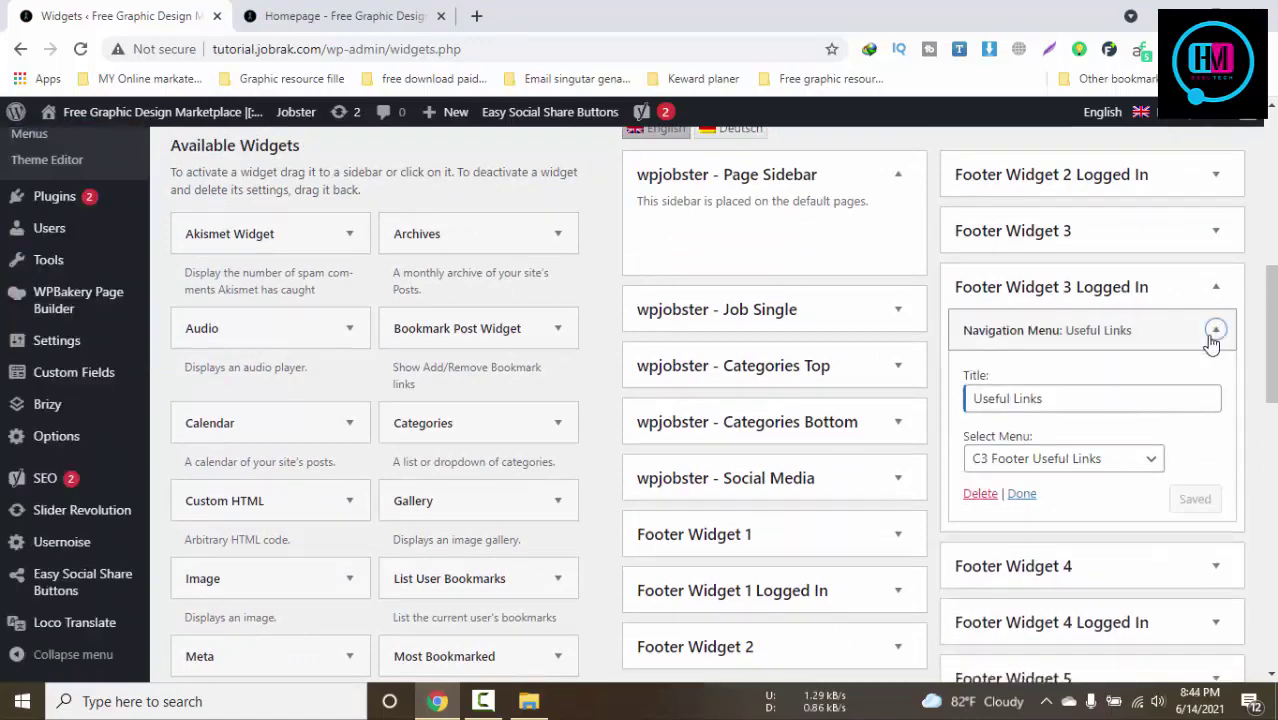
pyautogui.click(1215, 331)
# Match the live footer's Useful Links, News and Legal headings against Footer Widgets 3 and 4
pyautogui.click(345, 16)
pyautogui.scroll(-10, 1067, 447)
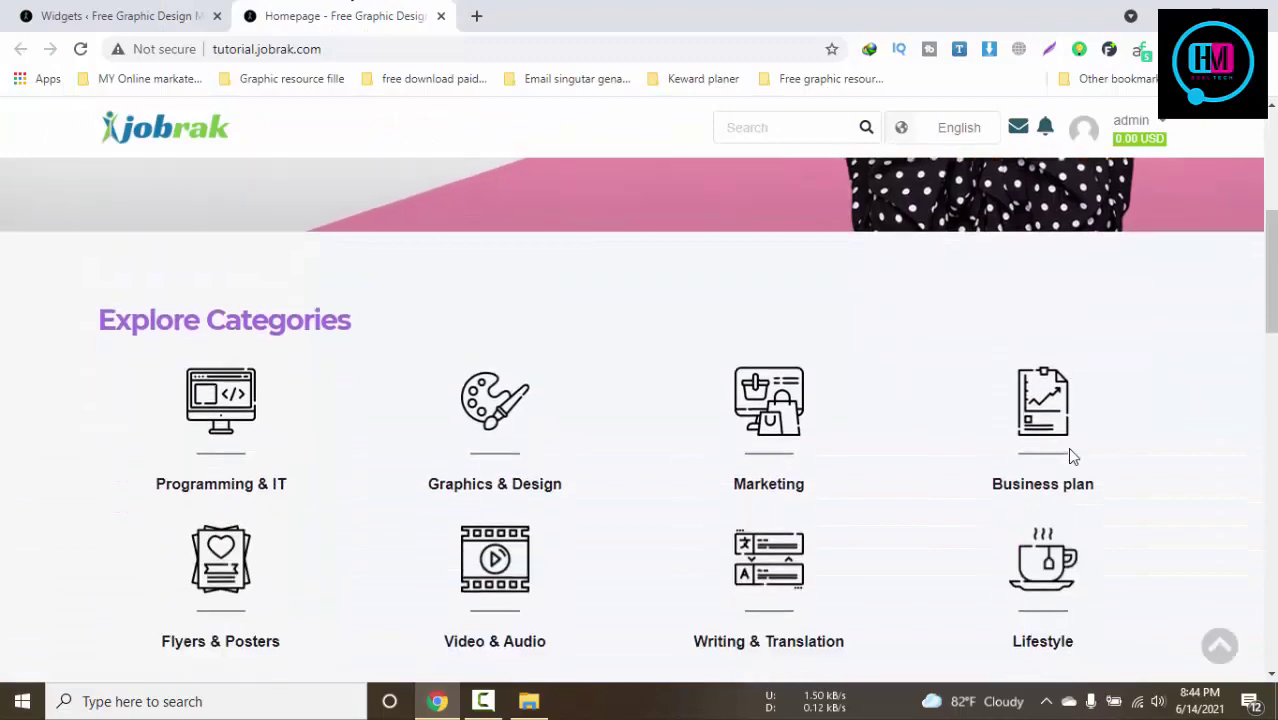
pyautogui.scroll(-5, 1067, 452)
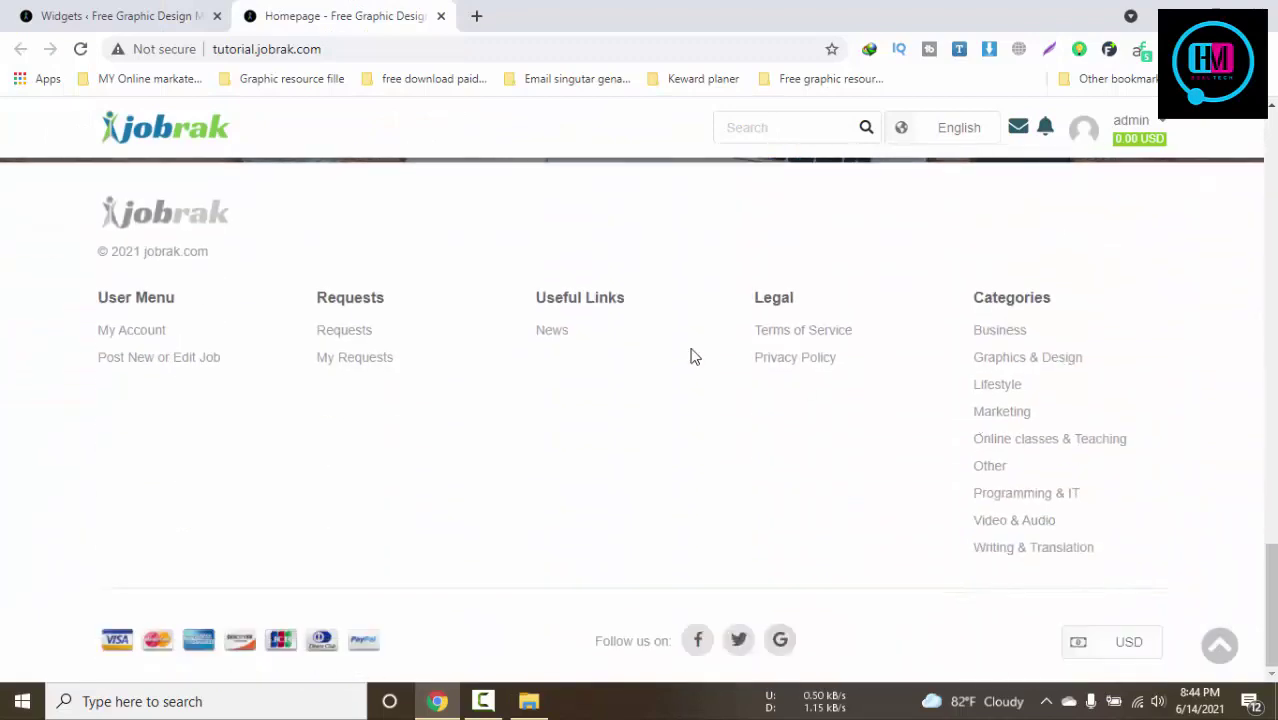
pyautogui.moveTo(638, 302); pyautogui.dragTo(536, 298)
pyautogui.click(184, 14)
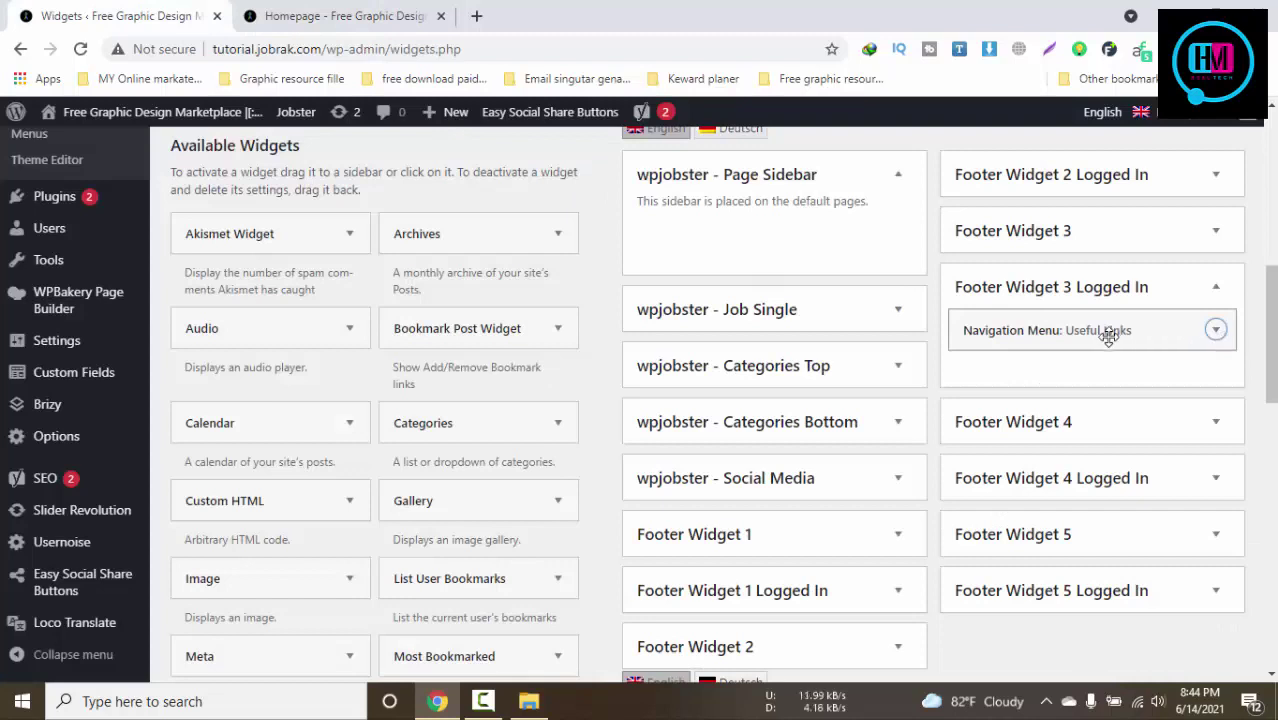
pyautogui.click(1128, 430)
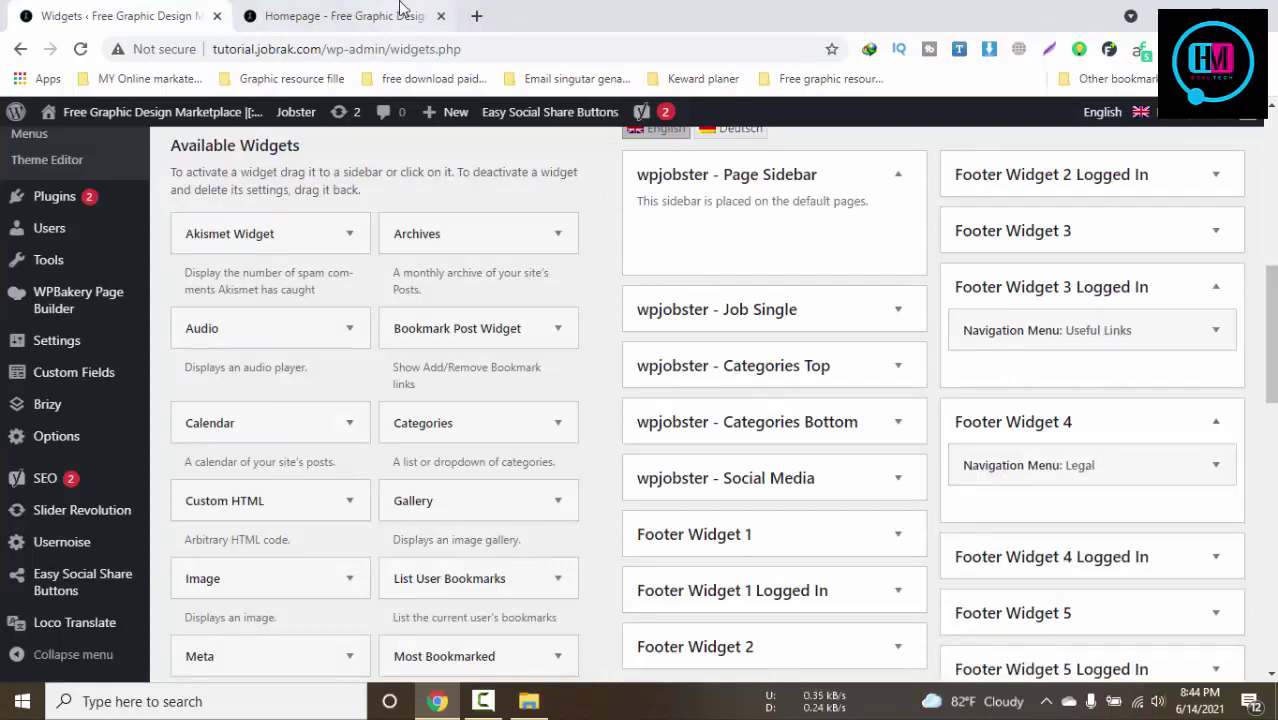
pyautogui.click(399, 14)
pyautogui.moveTo(832, 294); pyautogui.dragTo(736, 305)
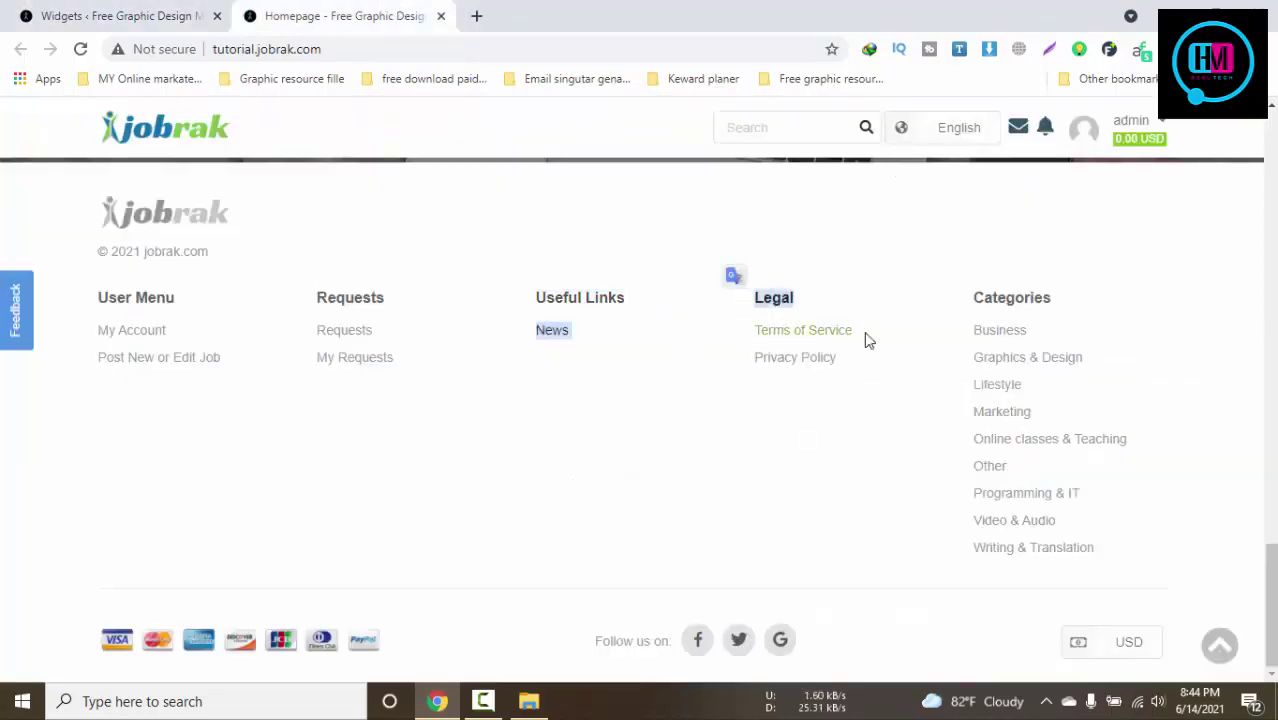
pyautogui.hotkey('ctrl', 'Tab')
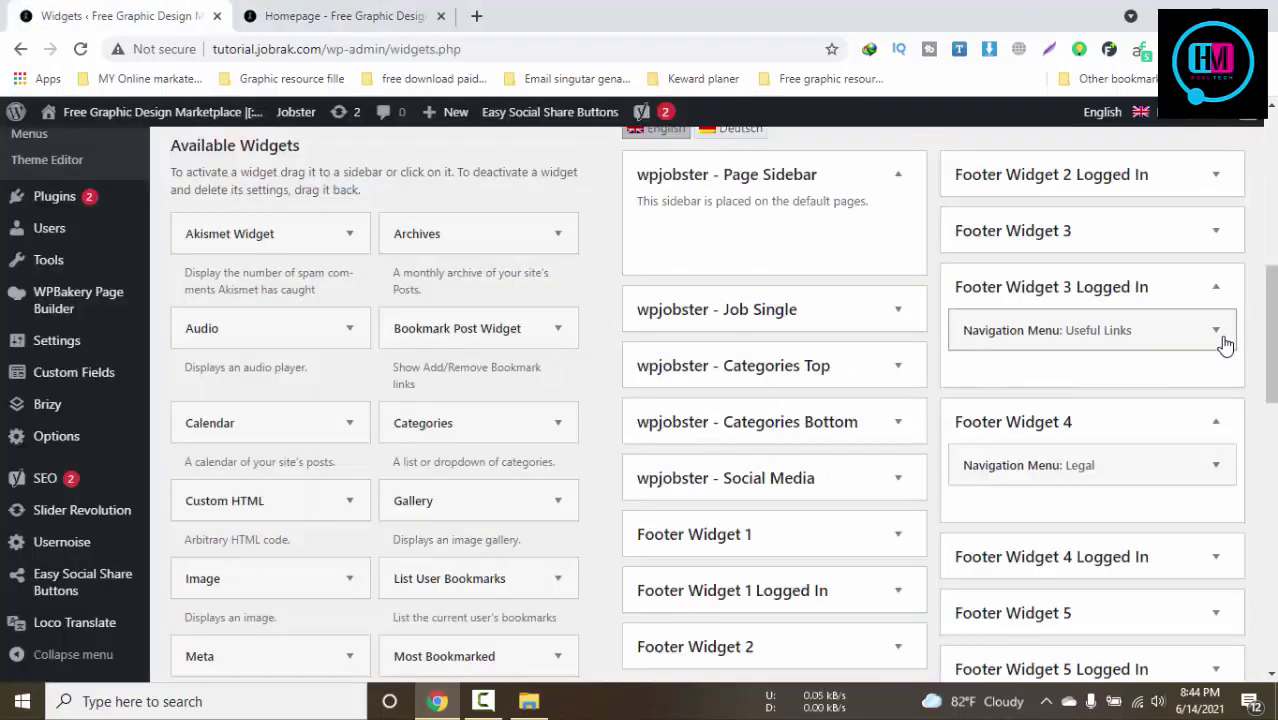
# Expand and collapse the Useful Links and Legal navigation menu widgets
pyautogui.click(1216, 331)
pyautogui.click(1218, 336)
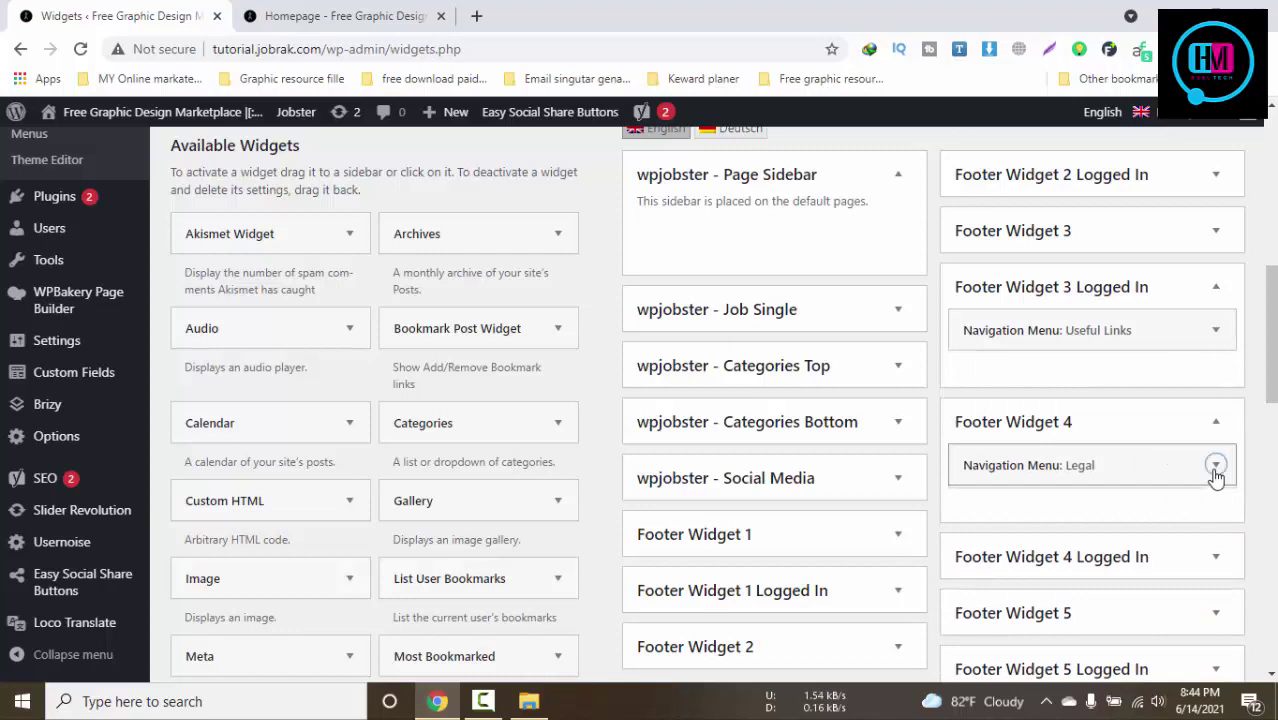
pyautogui.click(1216, 474)
pyautogui.click(1216, 474)
pyautogui.scroll(-2, 1216, 476)
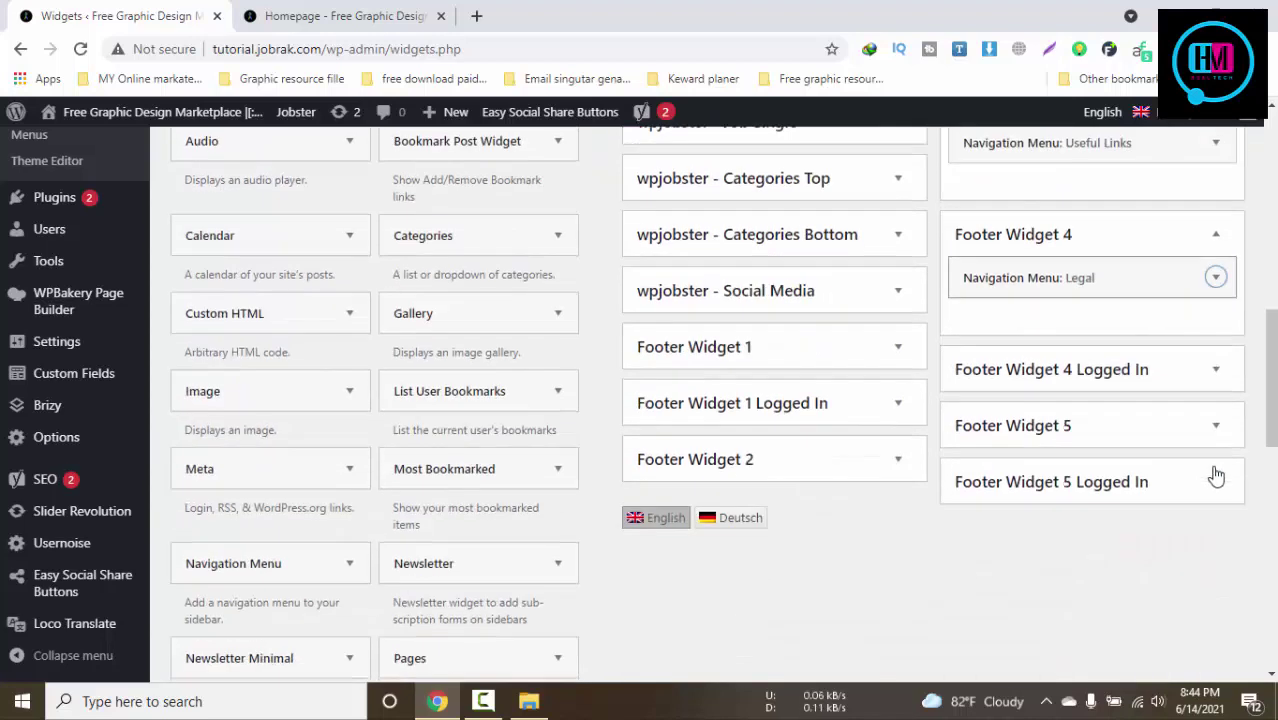
pyautogui.click(1216, 277)
pyautogui.click(1013, 408)
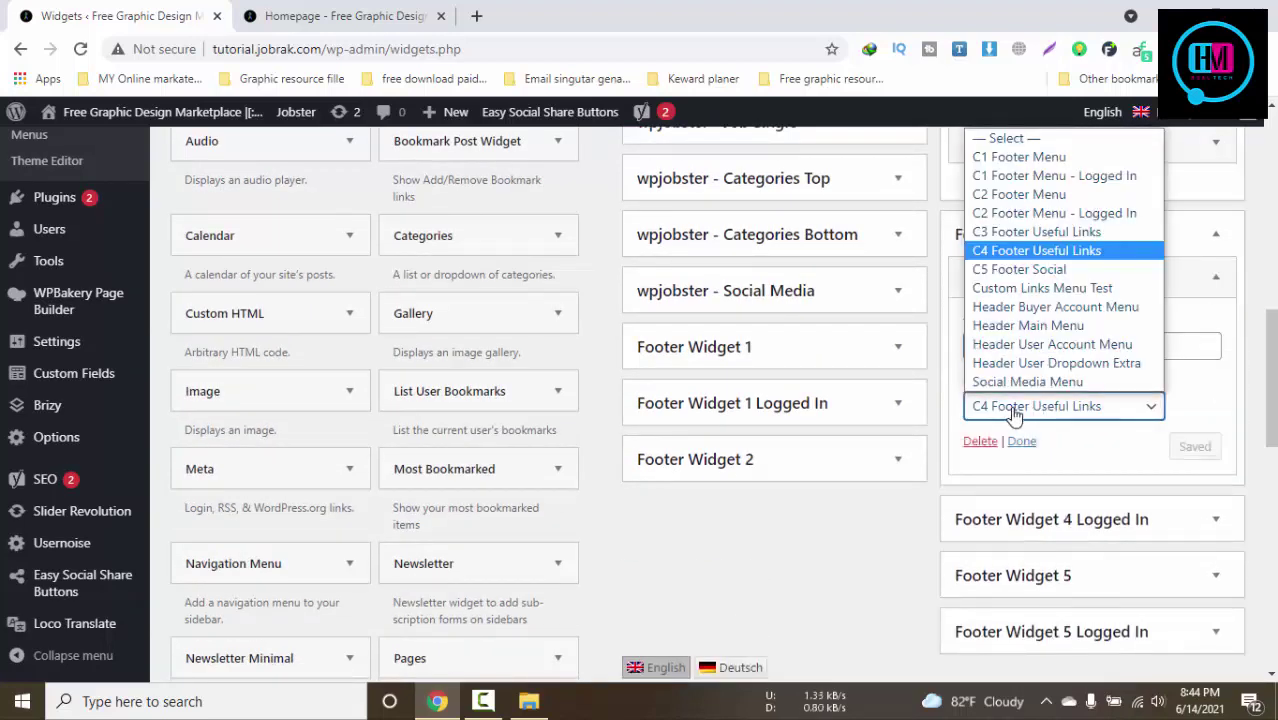
pyautogui.click(1013, 413)
pyautogui.scroll(-1, 1218, 428)
pyautogui.scroll(1, 1226, 456)
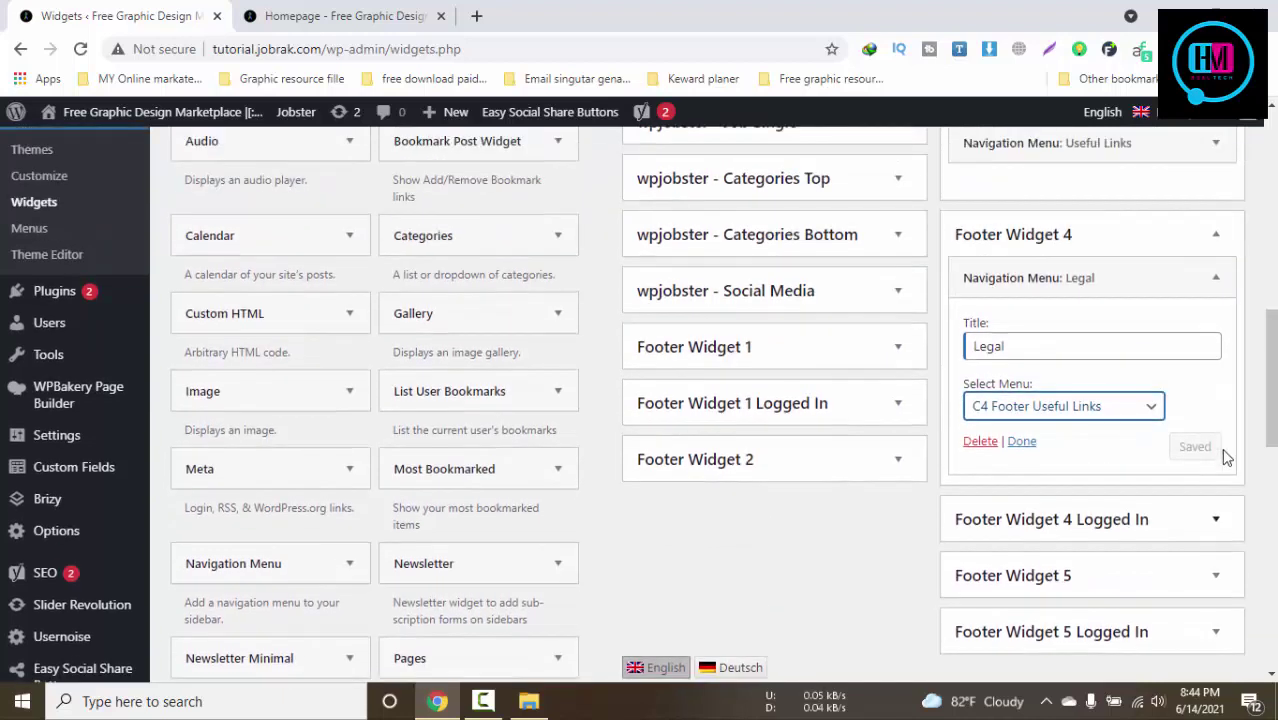
pyautogui.scroll(-1, 1226, 456)
pyautogui.click(1218, 426)
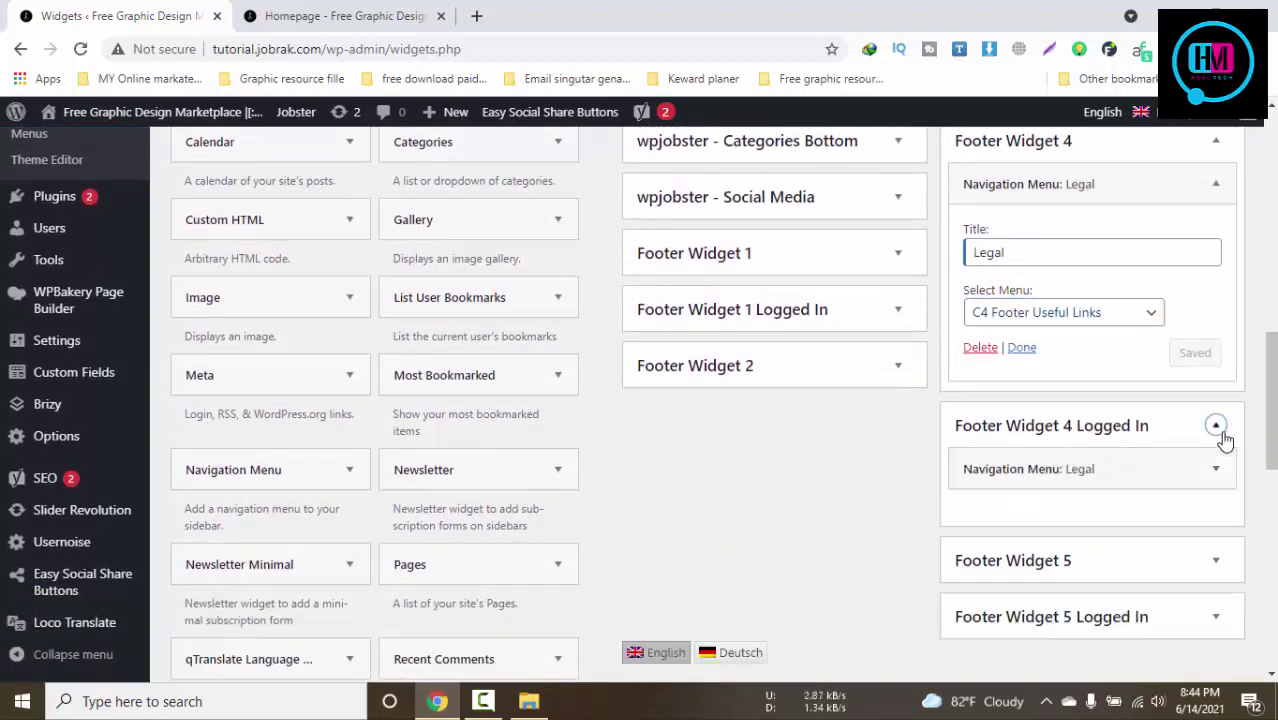
pyautogui.click(1217, 469)
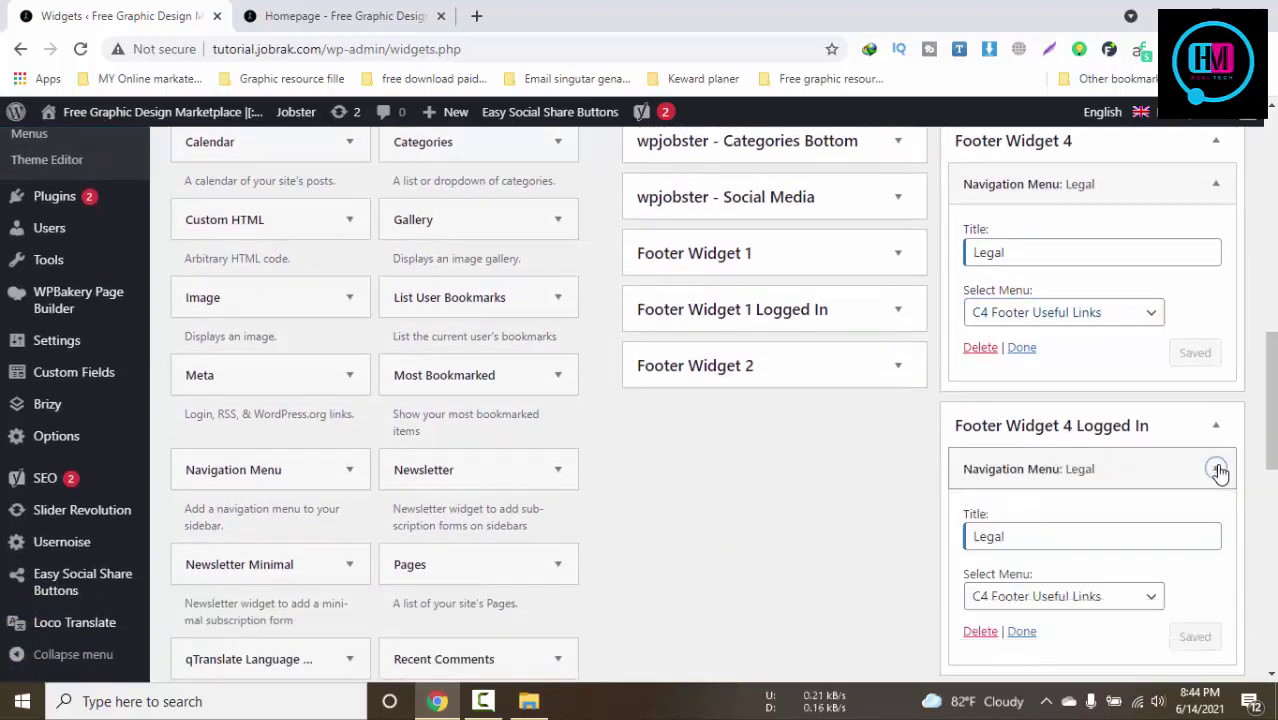
pyautogui.click(1217, 469)
pyautogui.scroll(-2, 1218, 474)
pyautogui.click(1201, 382)
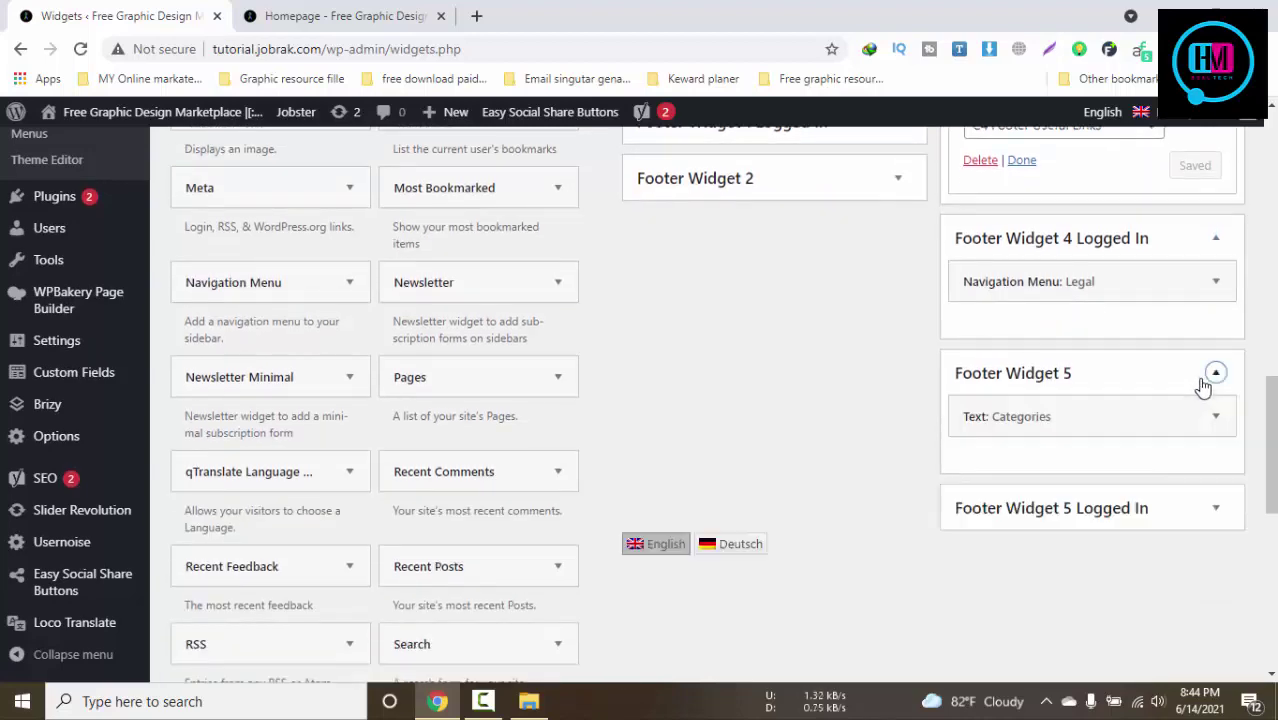
pyautogui.click(1203, 386)
pyautogui.click(1214, 431)
pyautogui.click(1018, 434)
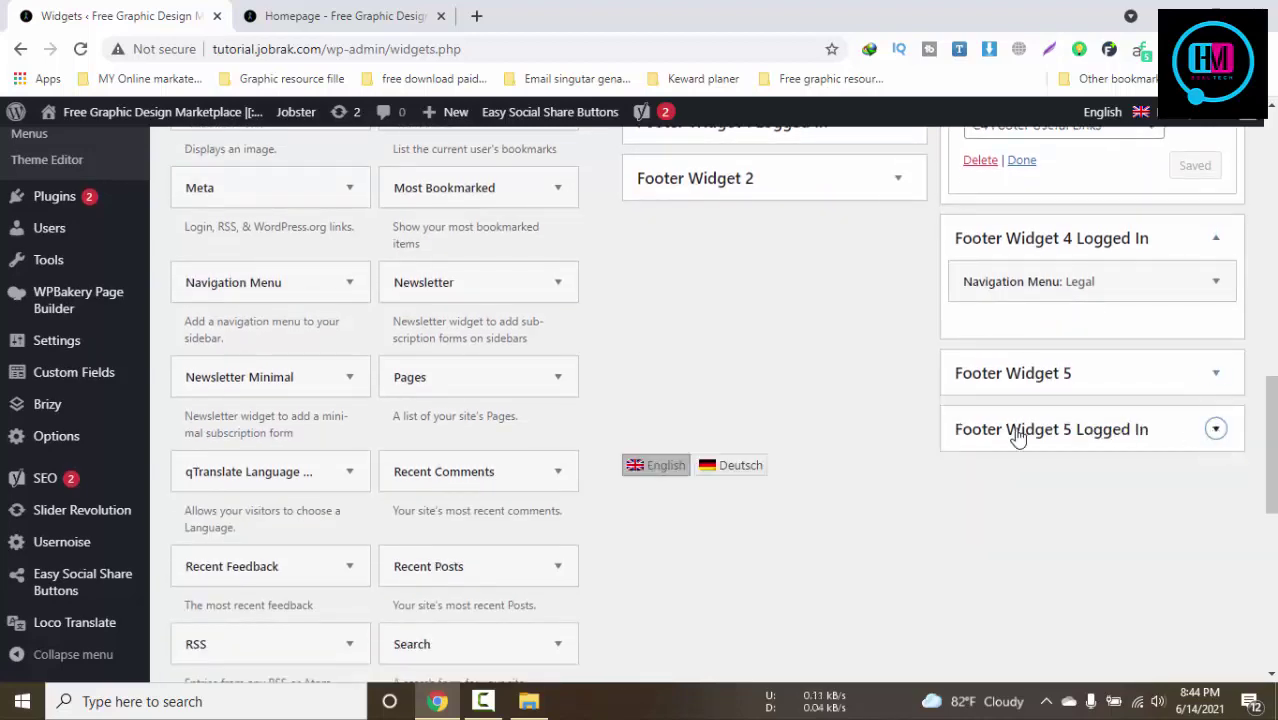
pyautogui.scroll(3, 465, 488)
pyautogui.scroll(4, 465, 488)
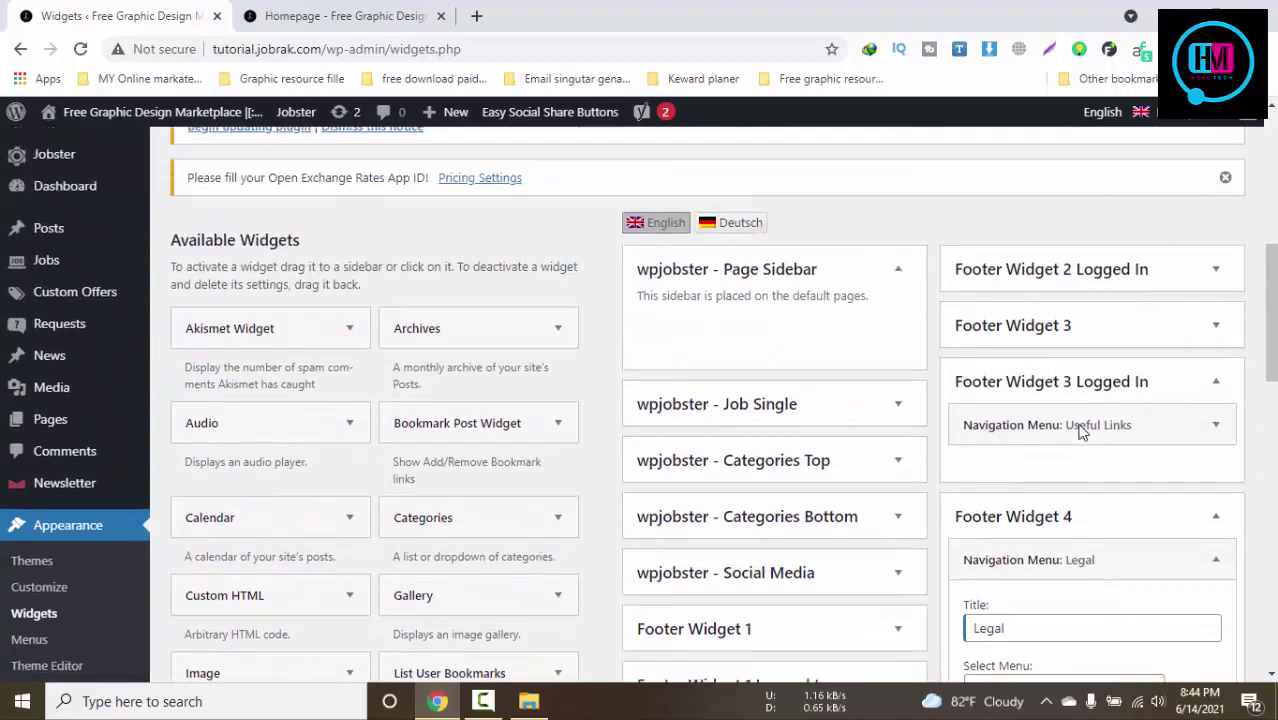
pyautogui.scroll(-2, 222, 460)
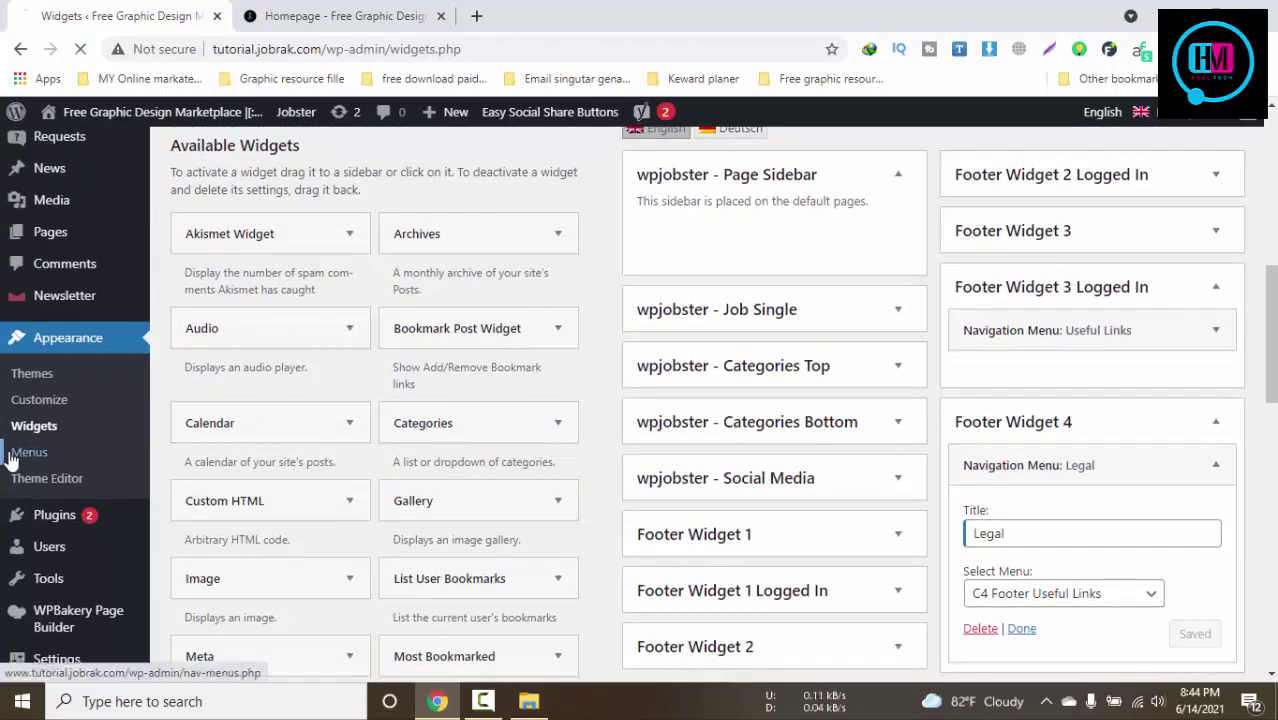
# Pick C1 Footer Menu - Logged In in the 'Select a menu to edit' list
pyautogui.click(367, 12)
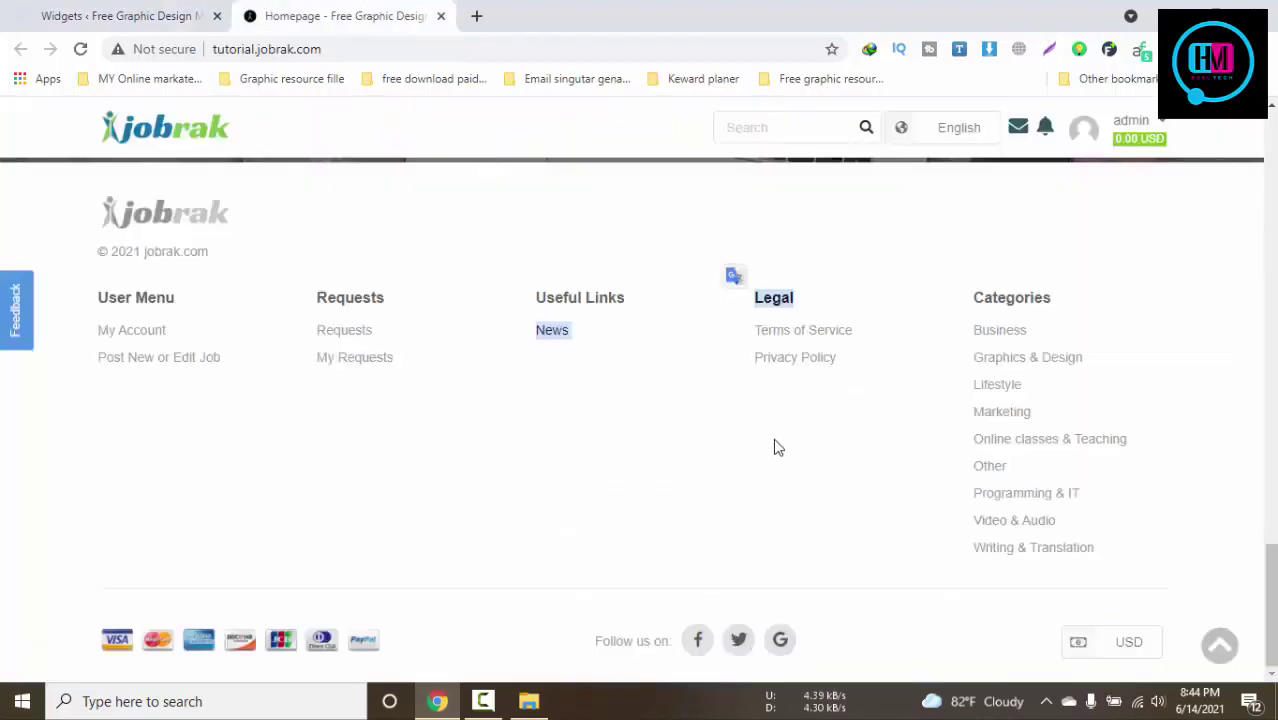
pyautogui.click(43, 10)
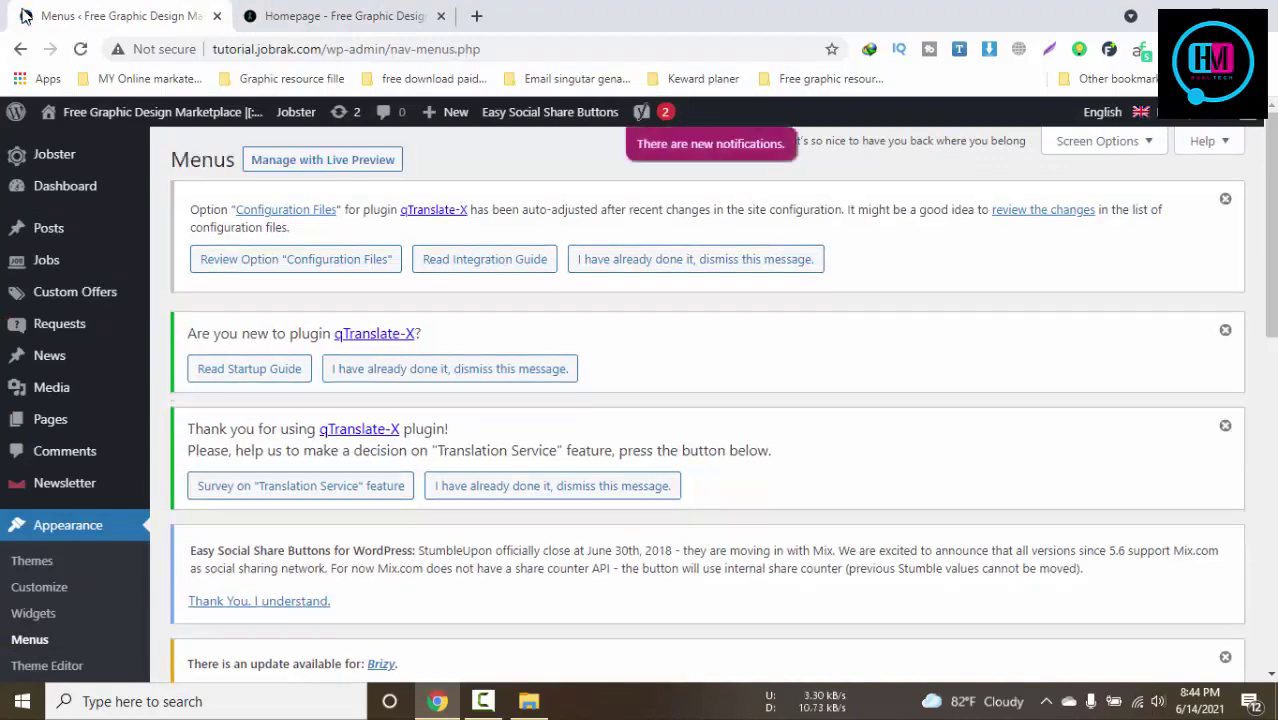
pyautogui.scroll(-12, 425, 457)
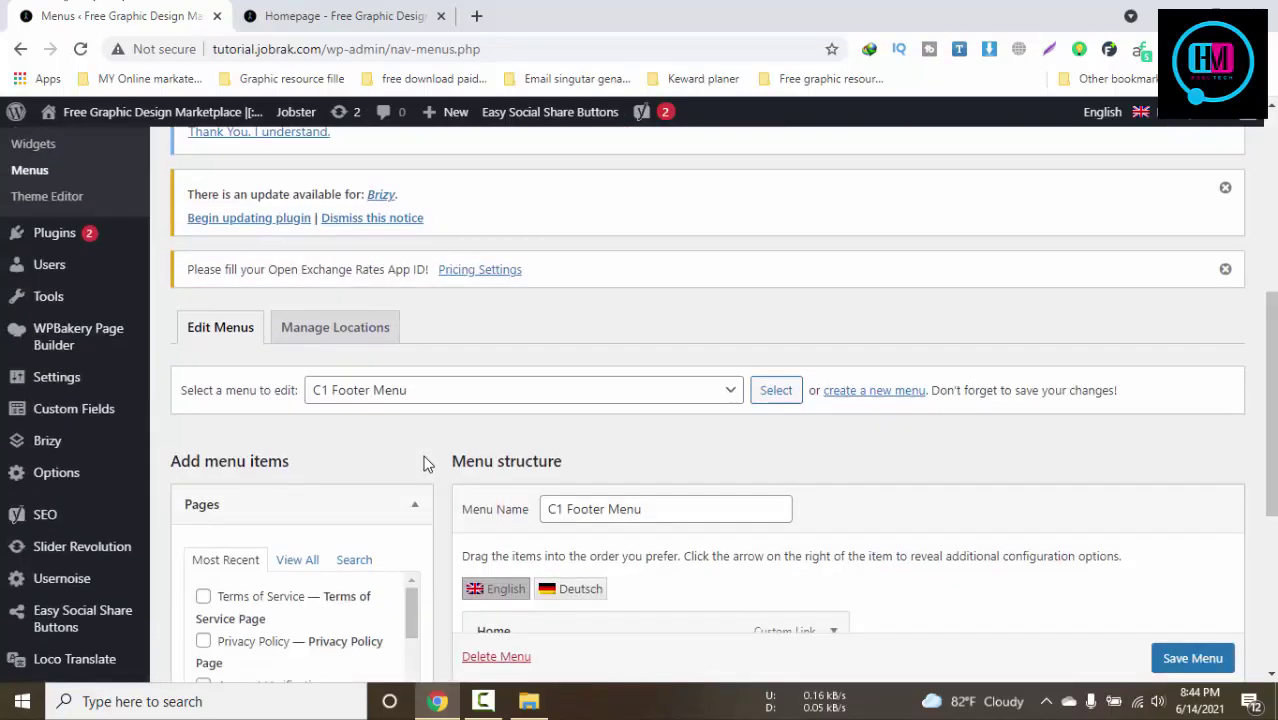
pyautogui.scroll(6, 680, 445)
pyautogui.scroll(-3, 455, 330)
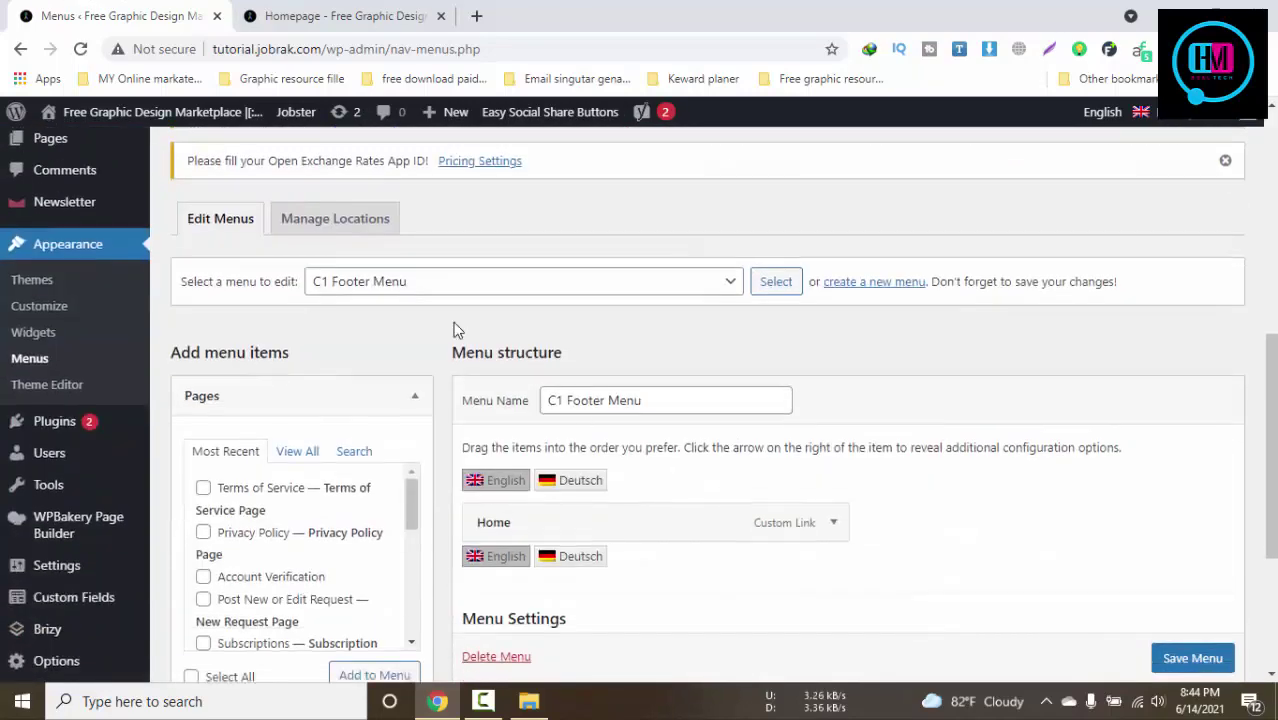
pyautogui.click(400, 290)
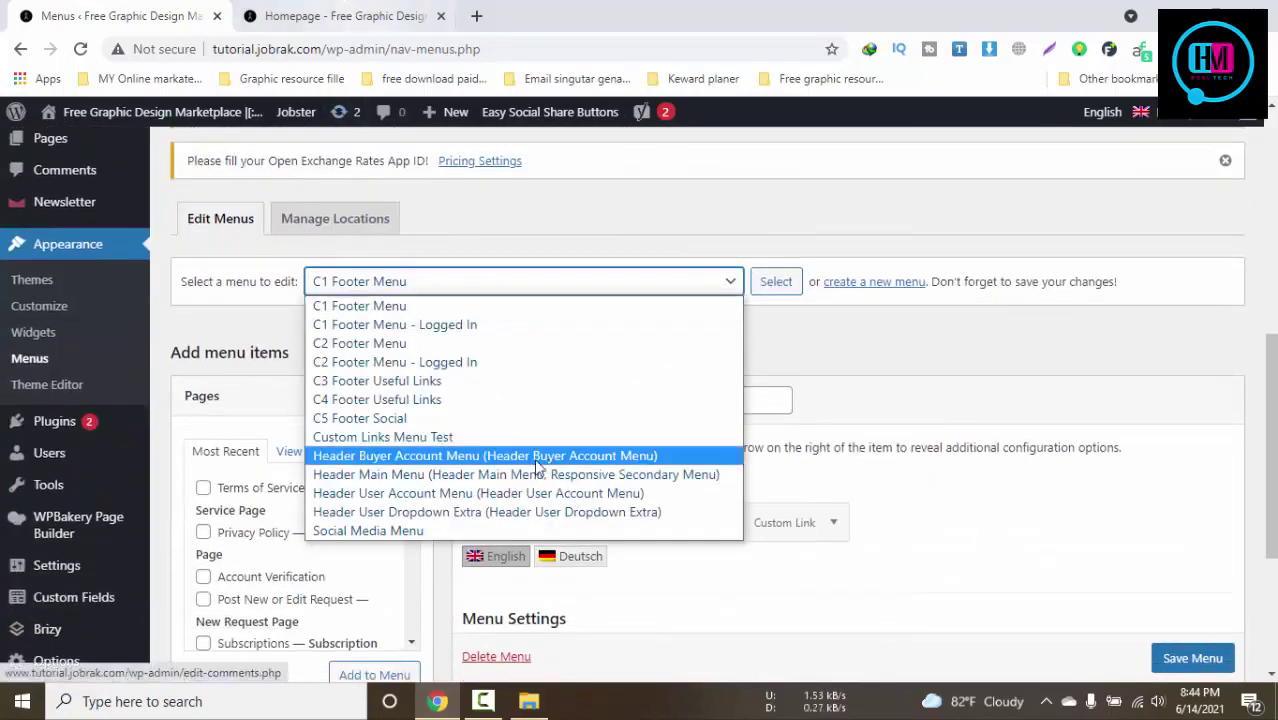
pyautogui.click(445, 324)
pyautogui.click(448, 288)
pyautogui.click(452, 292)
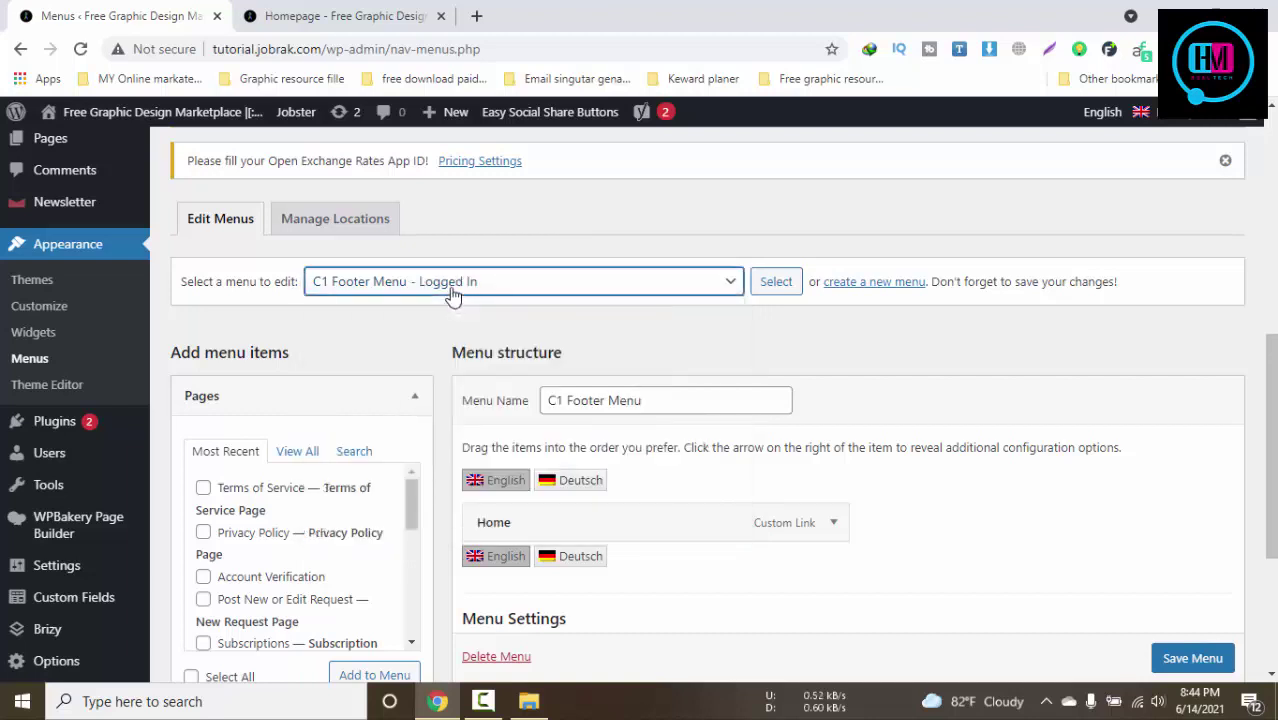
# Check the live footer, then load C1 Footer Menu - Logged In for editing
pyautogui.scroll(-2, 690, 425)
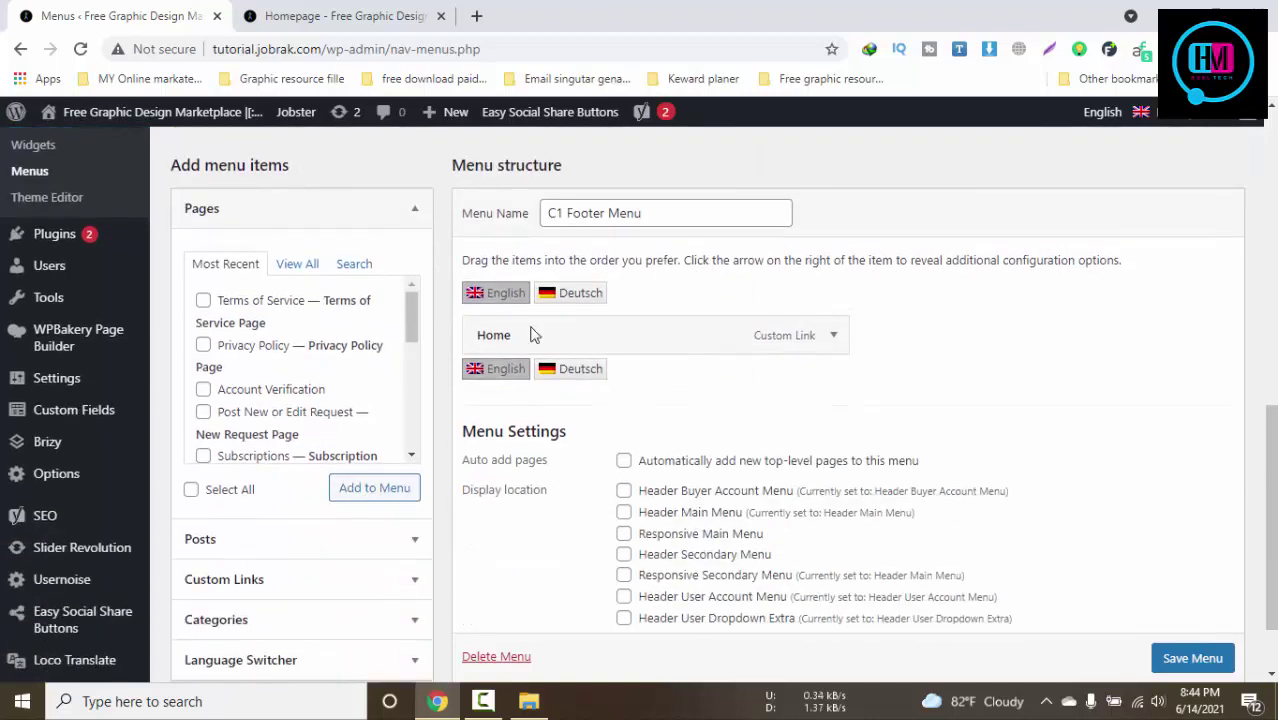
pyautogui.click(302, 10)
pyautogui.click(86, 14)
pyautogui.scroll(3, 448, 352)
pyautogui.click(380, 374)
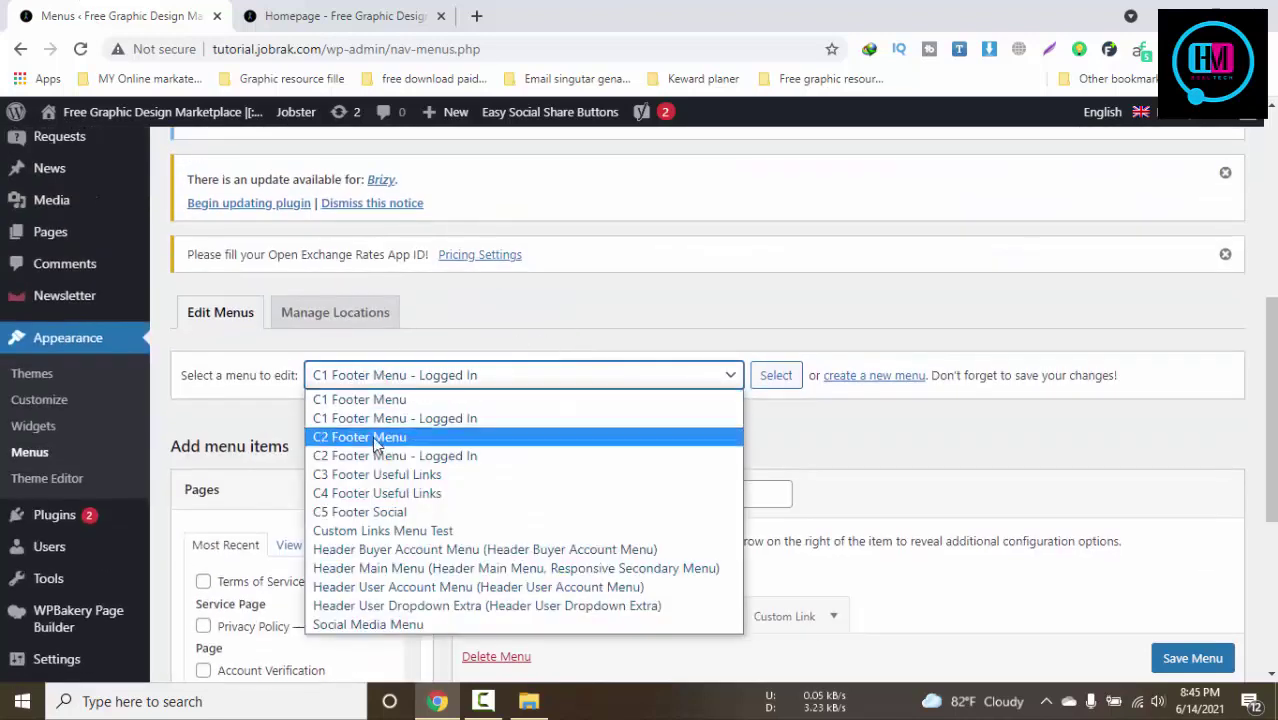
pyautogui.click(340, 417)
pyautogui.click(778, 378)
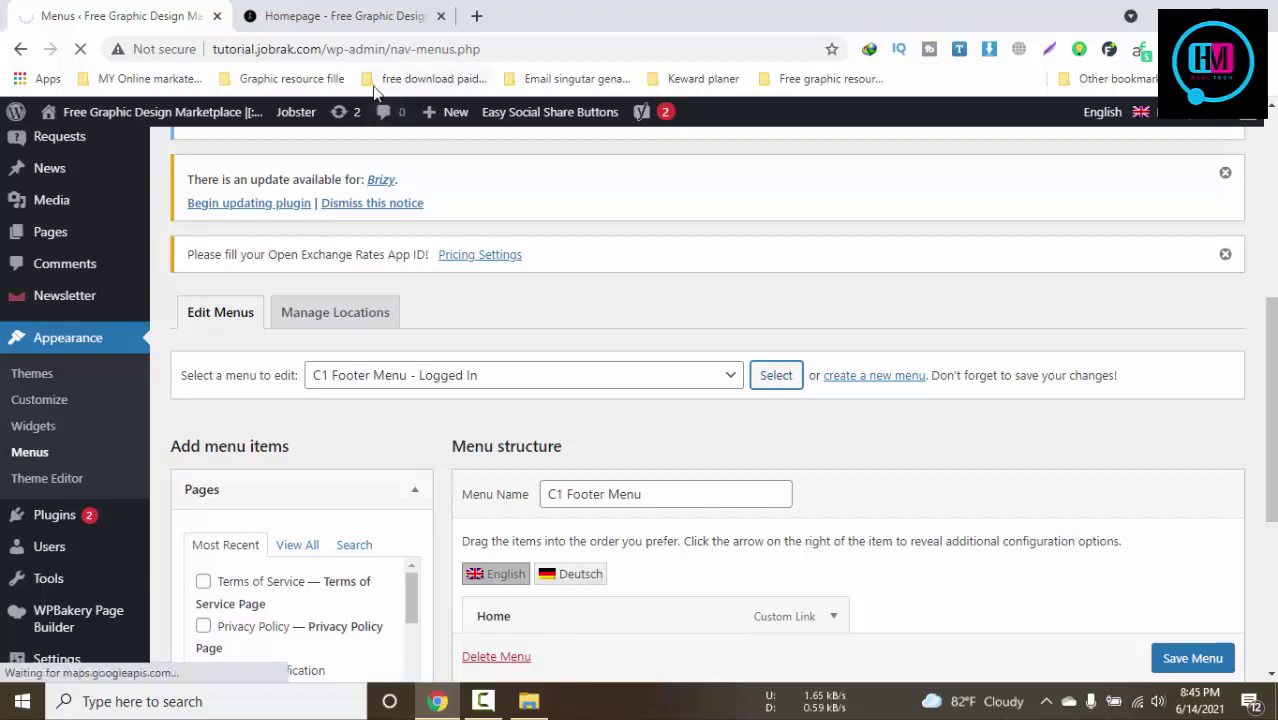
# Compare the C1 Footer Menu items with the live site footer links
pyautogui.click(333, 12)
pyautogui.click(3, 10)
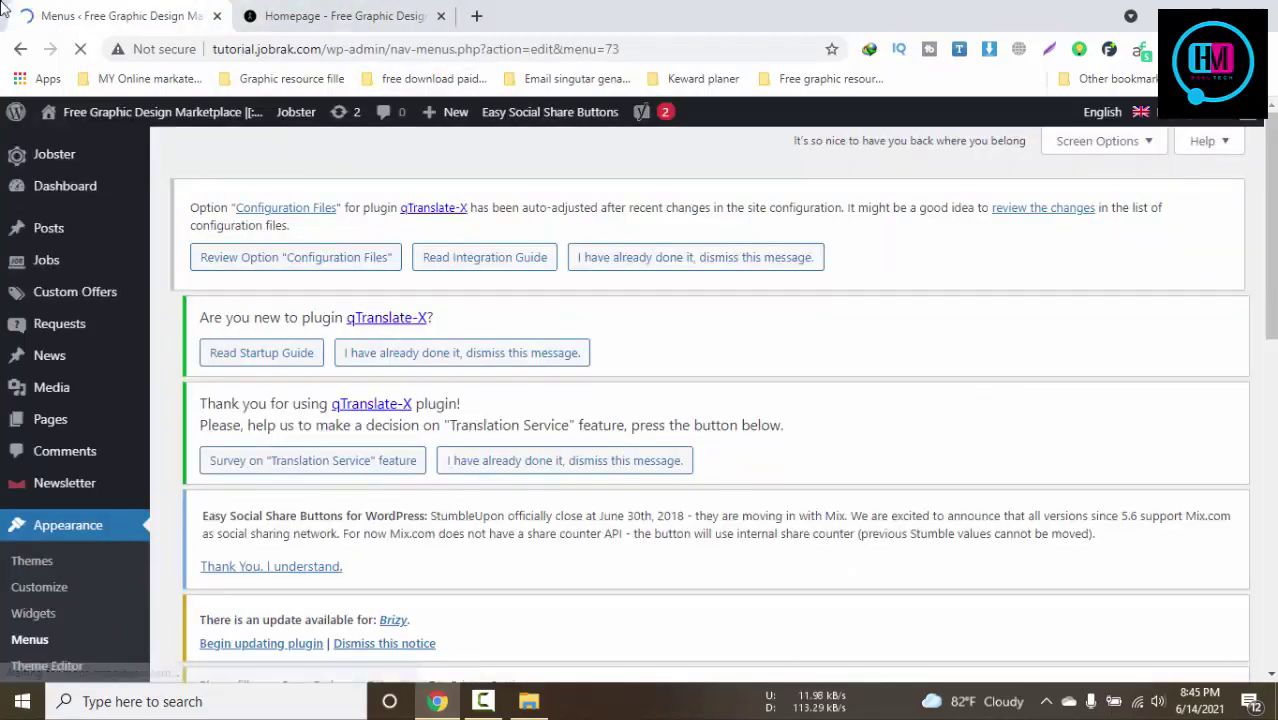
pyautogui.click(285, 11)
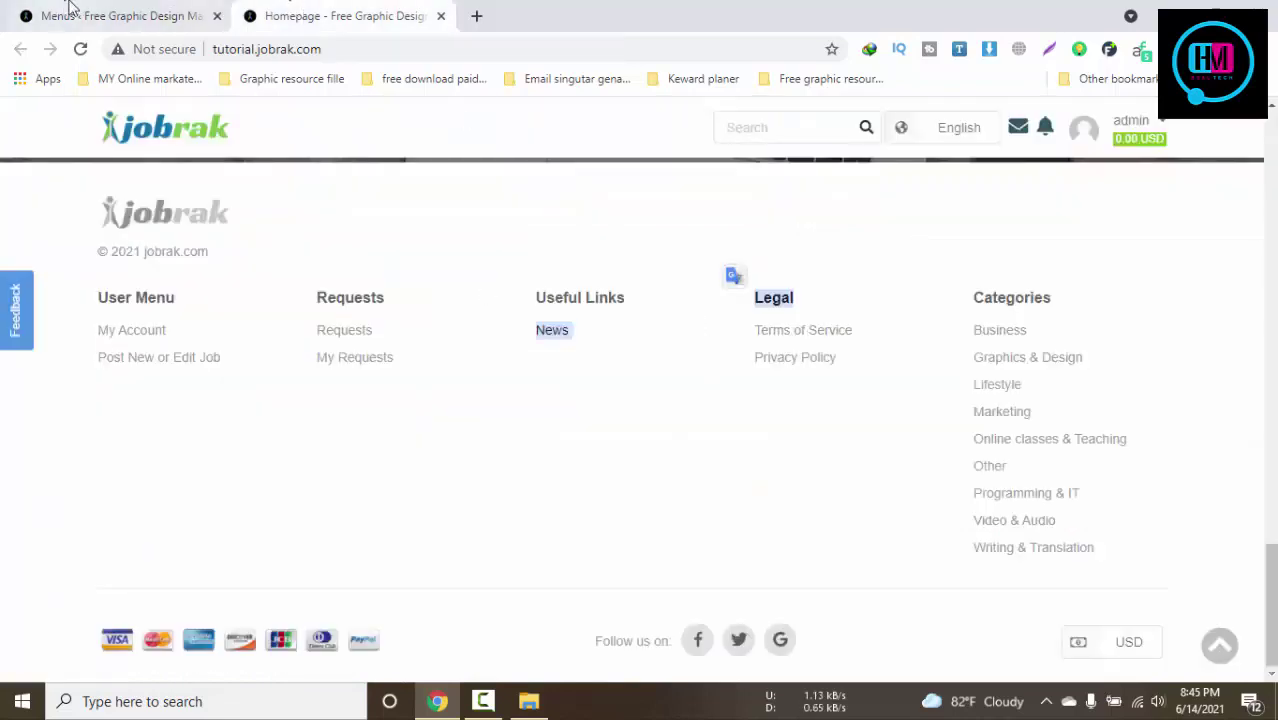
pyautogui.click(68, 11)
pyautogui.scroll(-9, 541, 330)
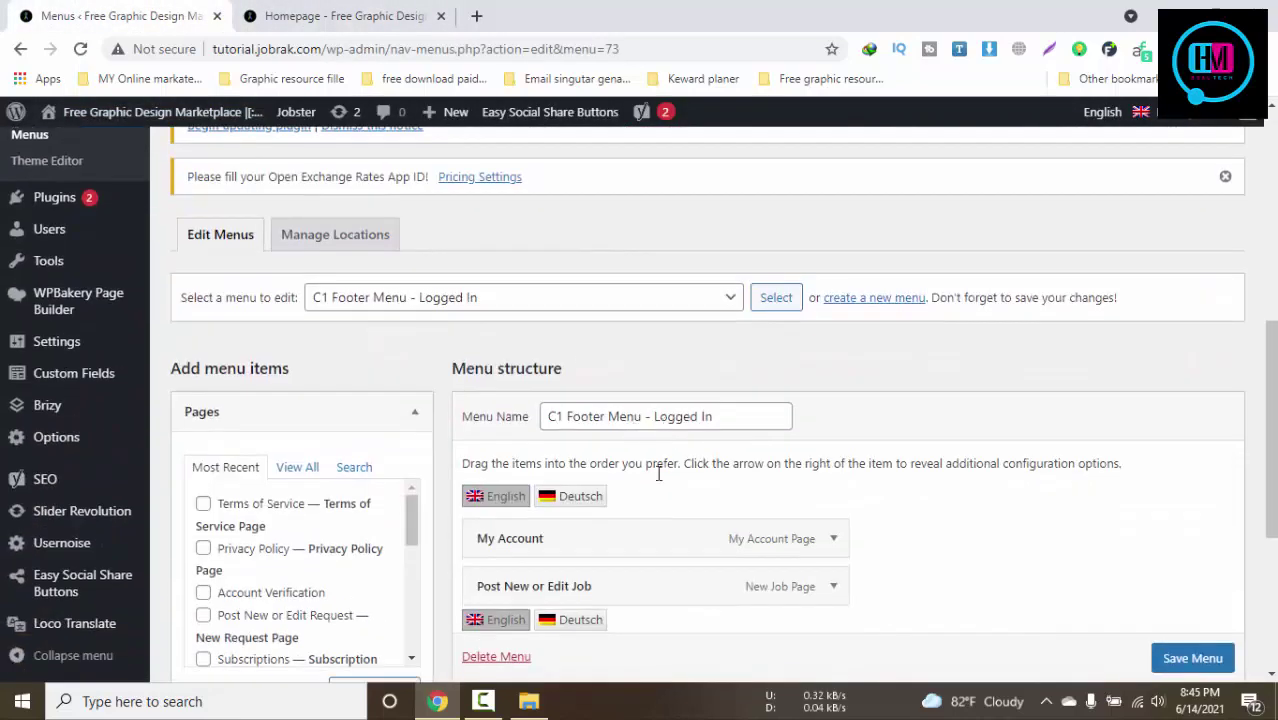
pyautogui.scroll(-1, 710, 527)
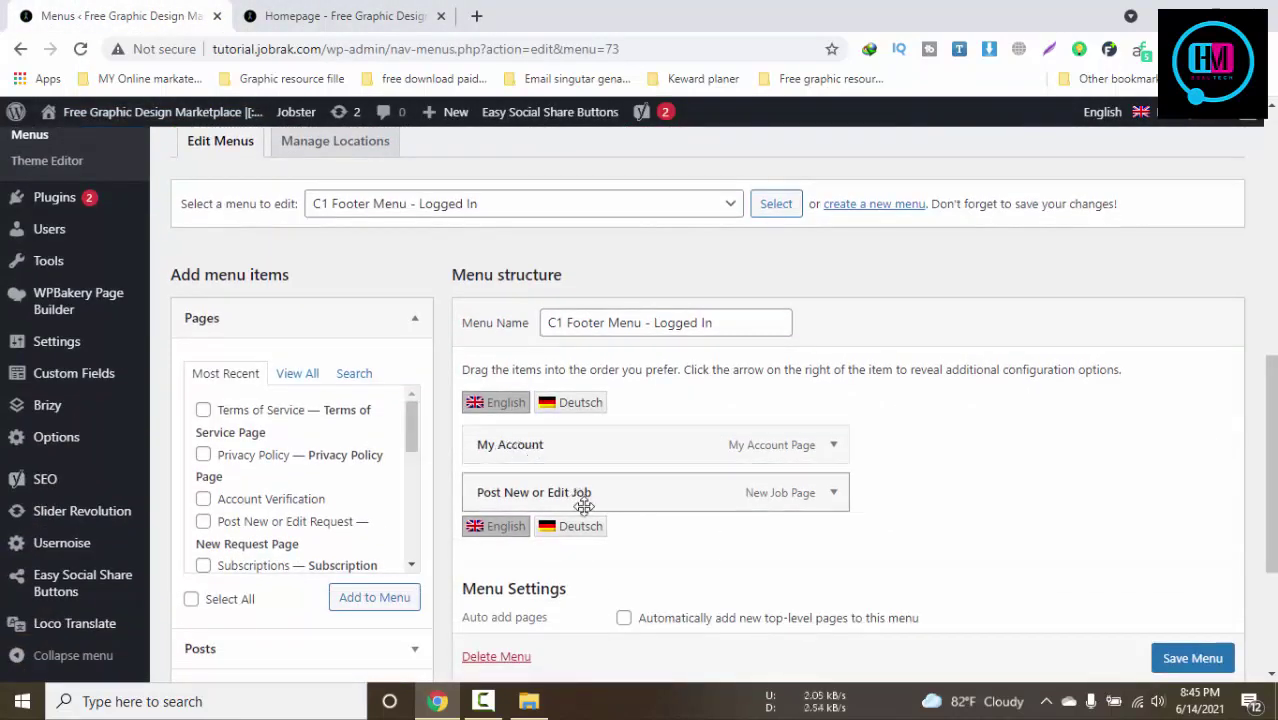
pyautogui.click(322, 12)
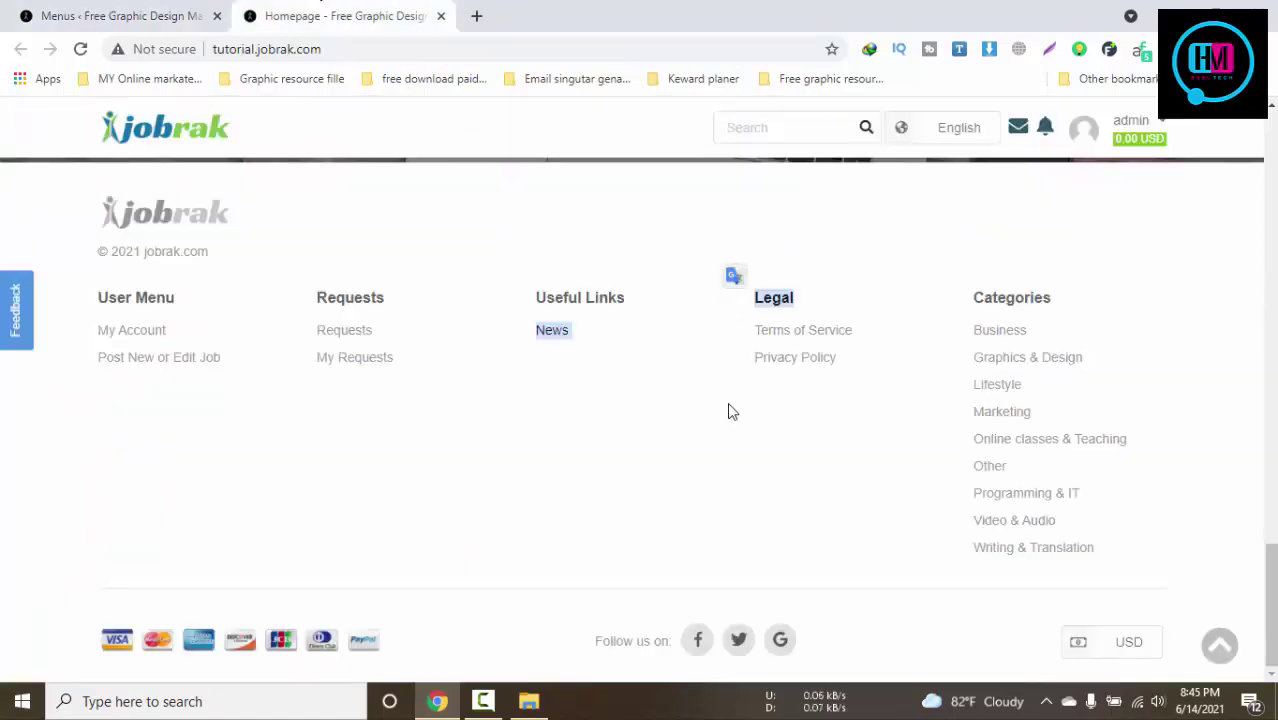
pyautogui.click(712, 462)
pyautogui.click(184, 5)
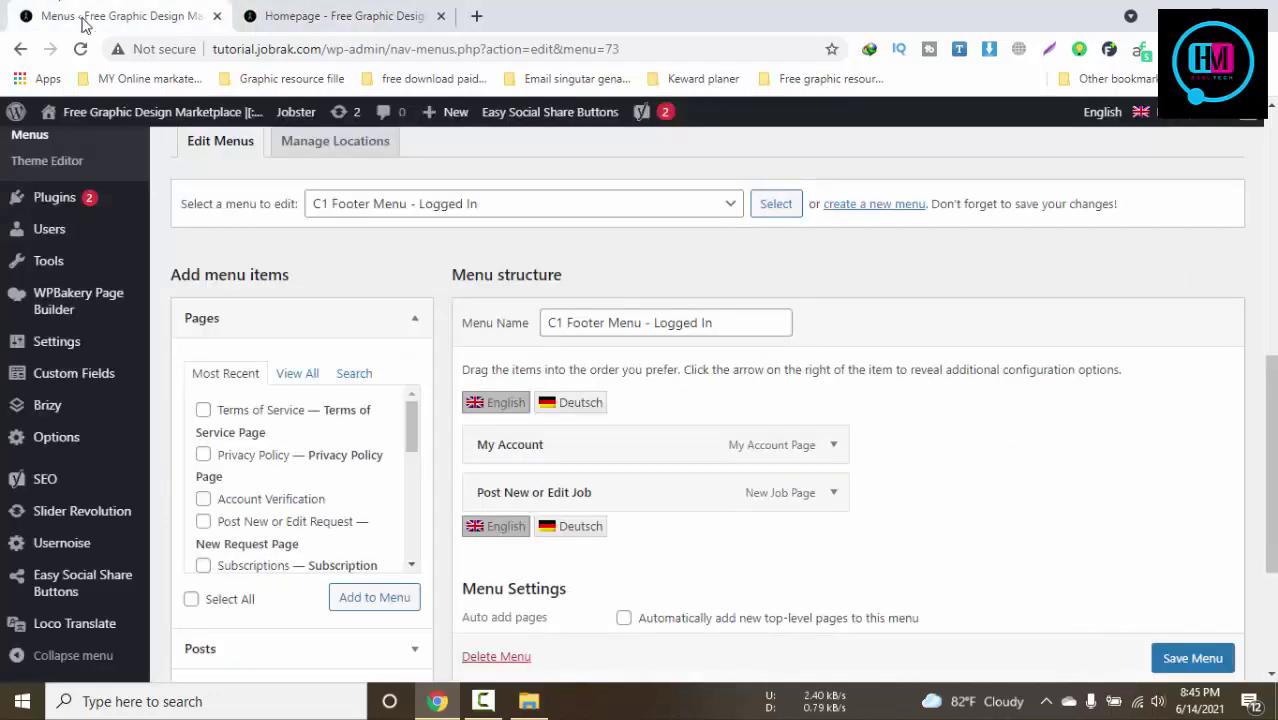
# Recheck the live footer, then open the 'Select a menu to edit' list
pyautogui.scroll(4, 593, 411)
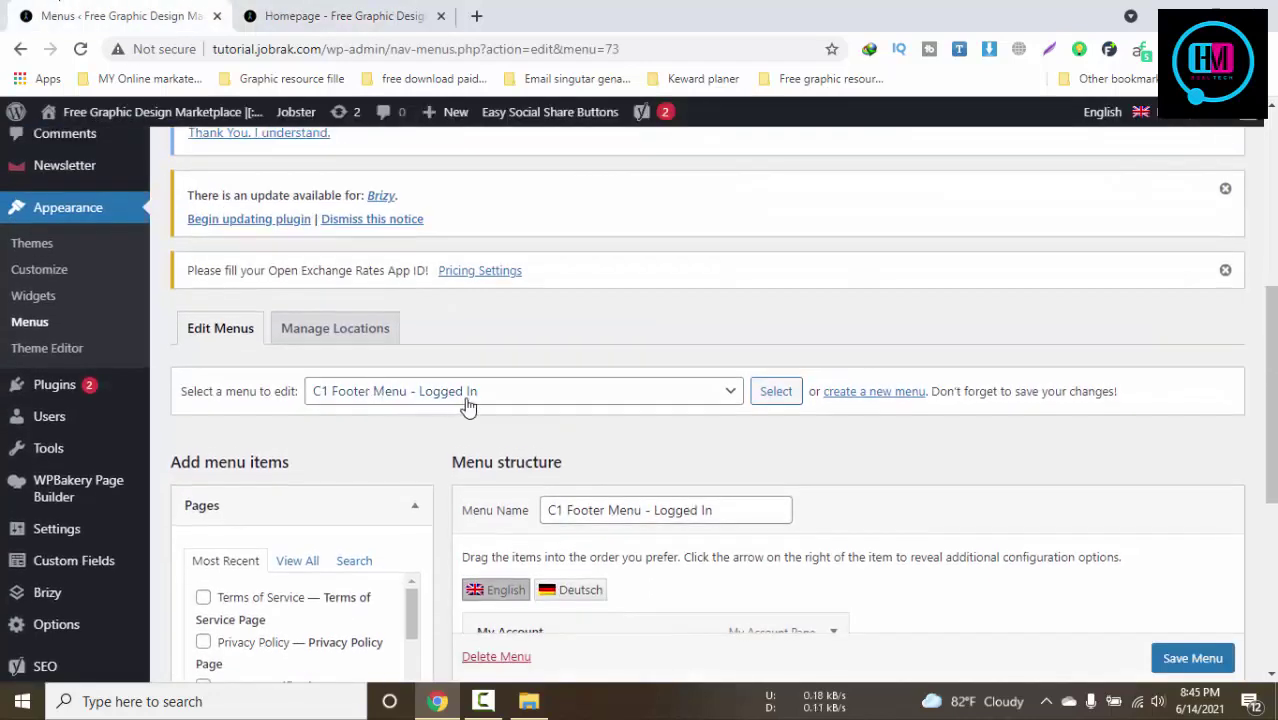
pyautogui.click(300, 17)
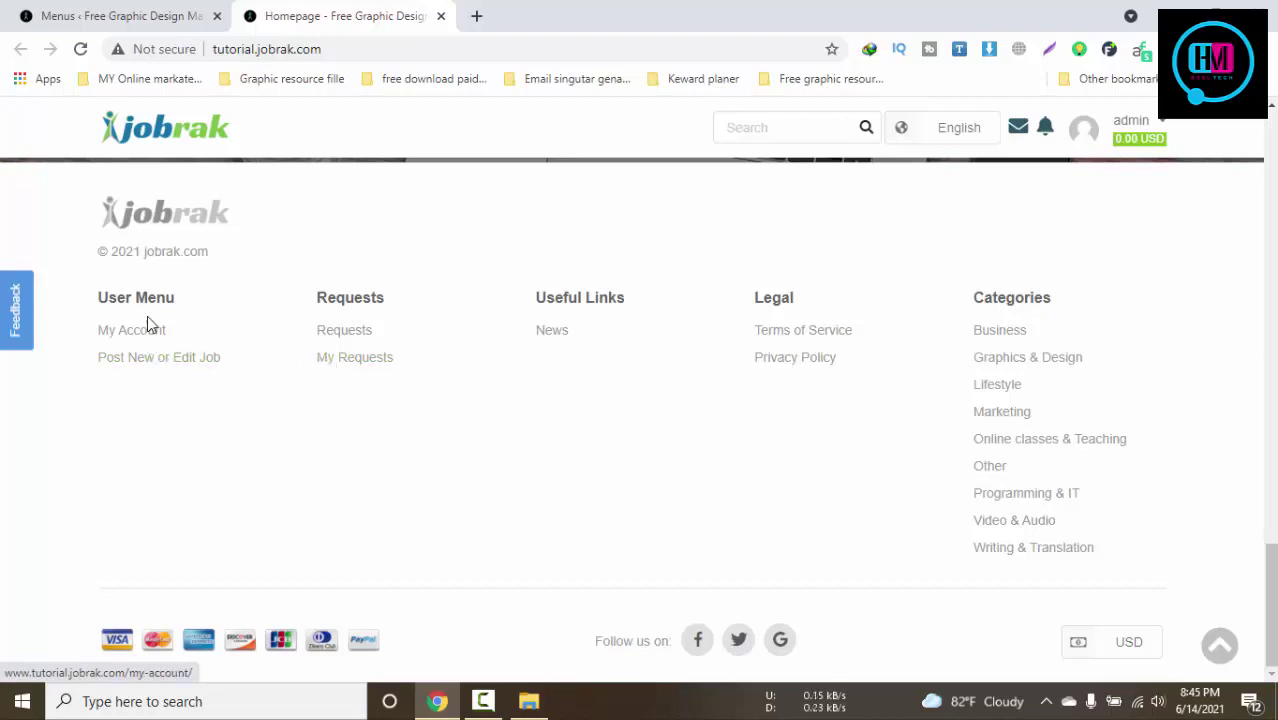
pyautogui.click(195, 7)
pyautogui.scroll(-6, 757, 475)
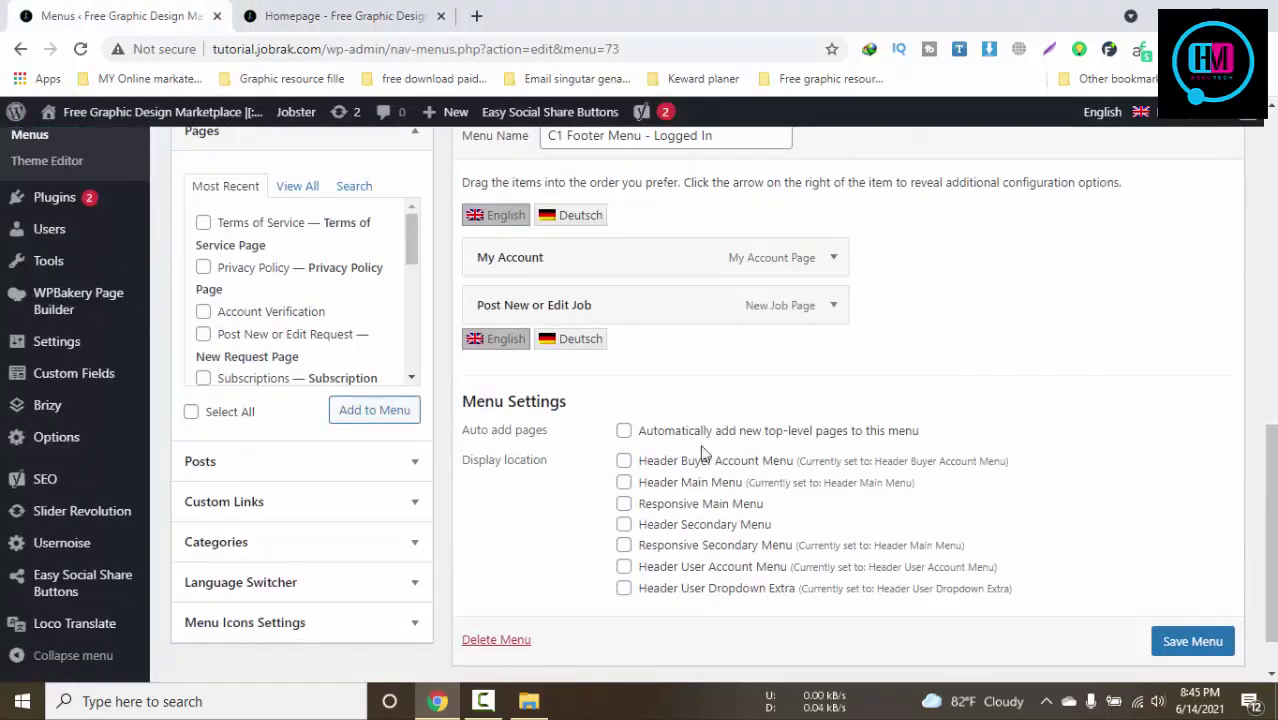
pyautogui.click(280, 15)
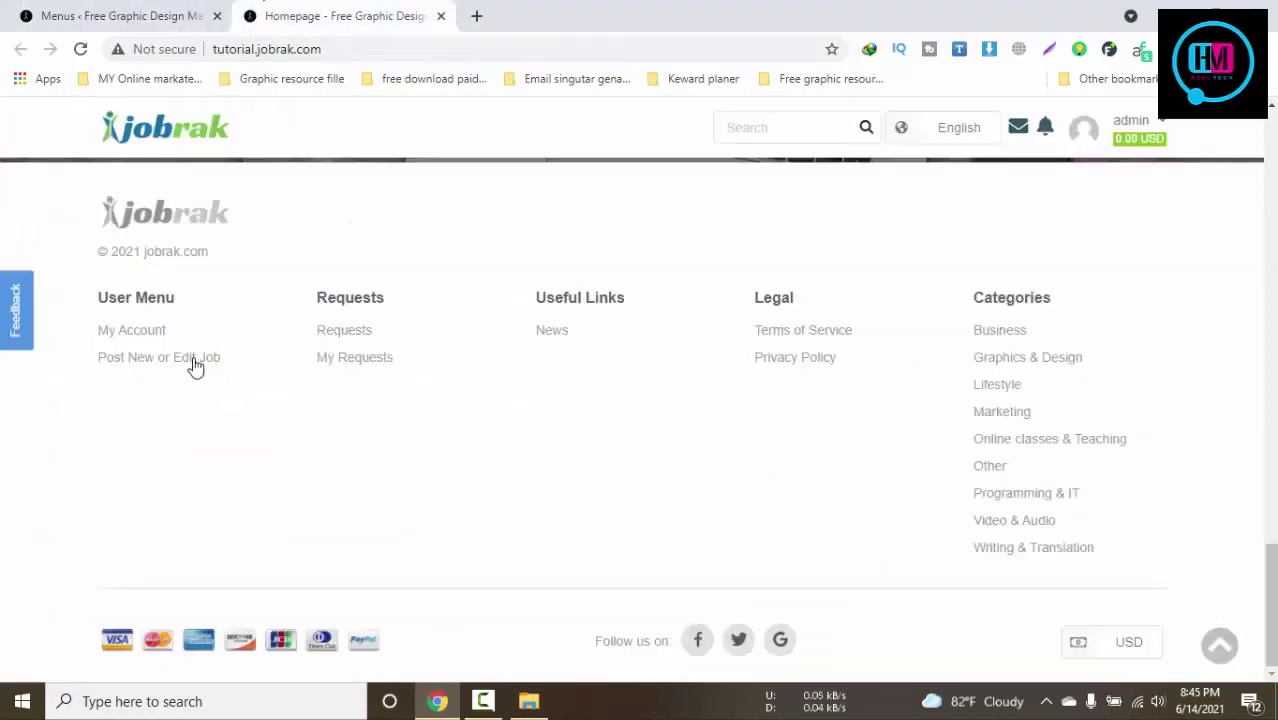
pyautogui.click(123, 12)
pyautogui.scroll(8, 590, 456)
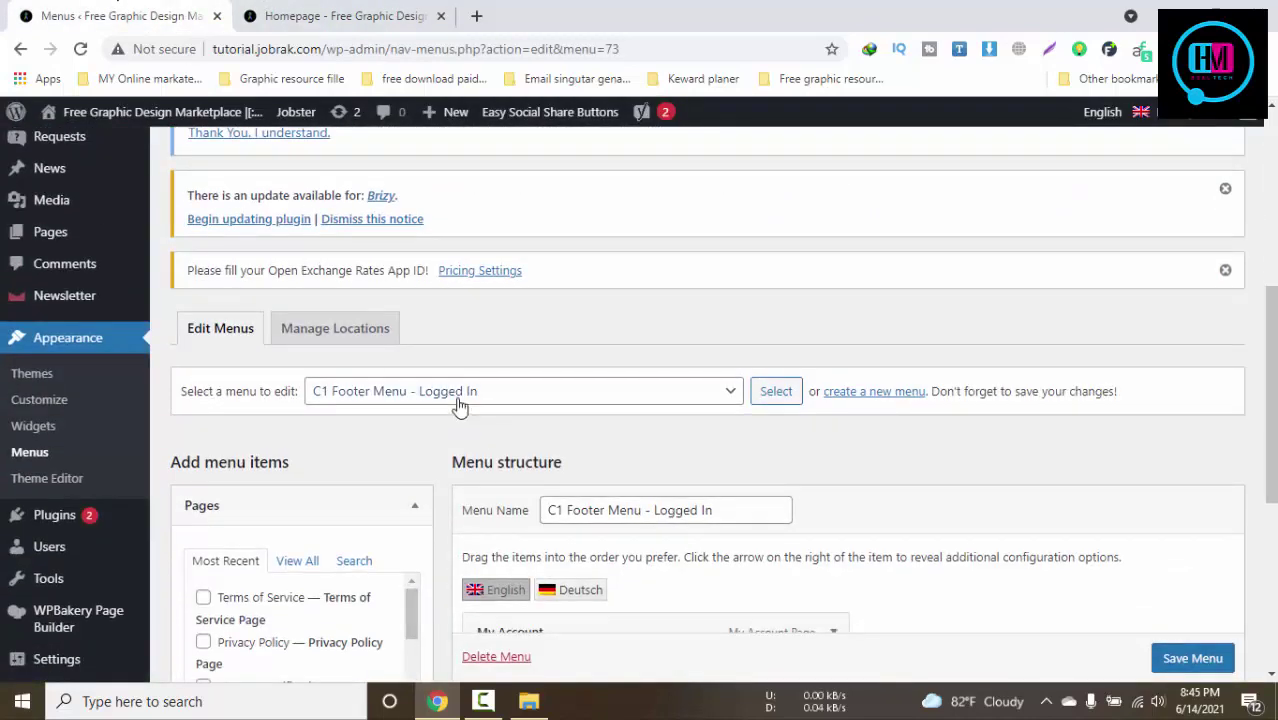
pyautogui.click(459, 395)
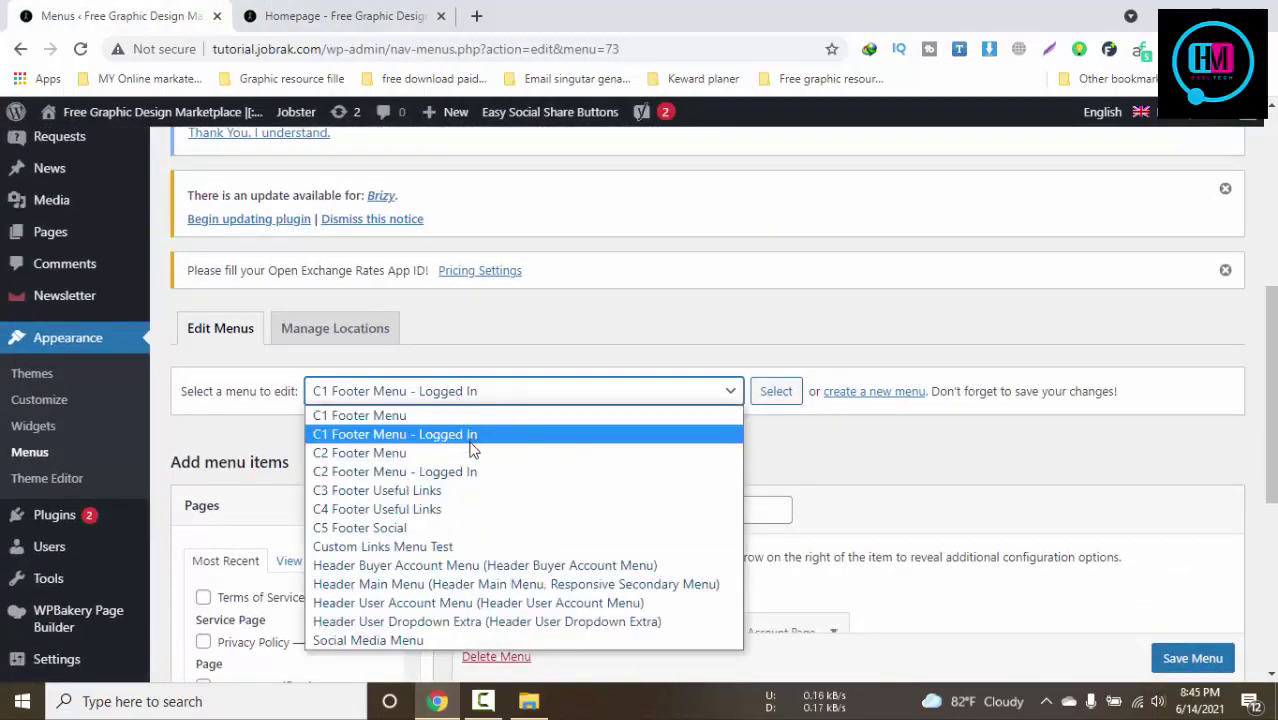
# Load C2 Footer Menu - Logged In and find its User Menu and Requests links in the live footer
pyautogui.click(468, 471)
pyautogui.click(775, 391)
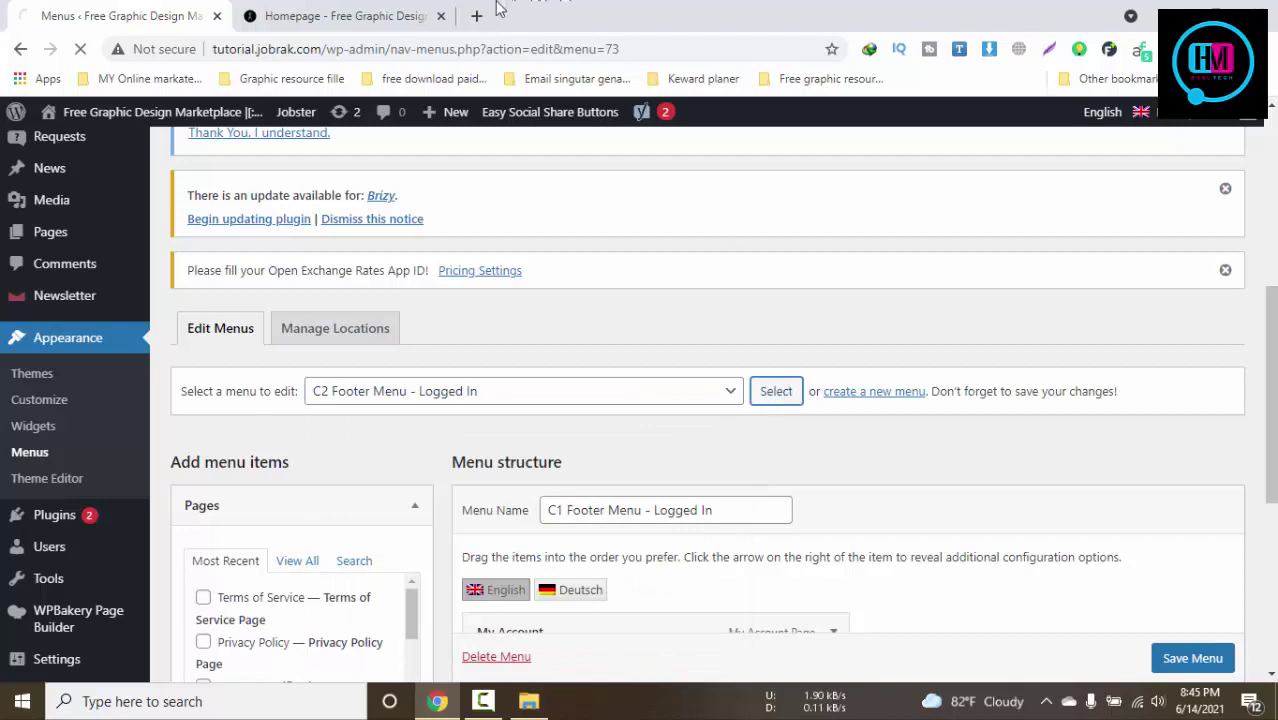
pyautogui.click(345, 16)
pyautogui.moveTo(446, 257); pyautogui.dragTo(351, 460)
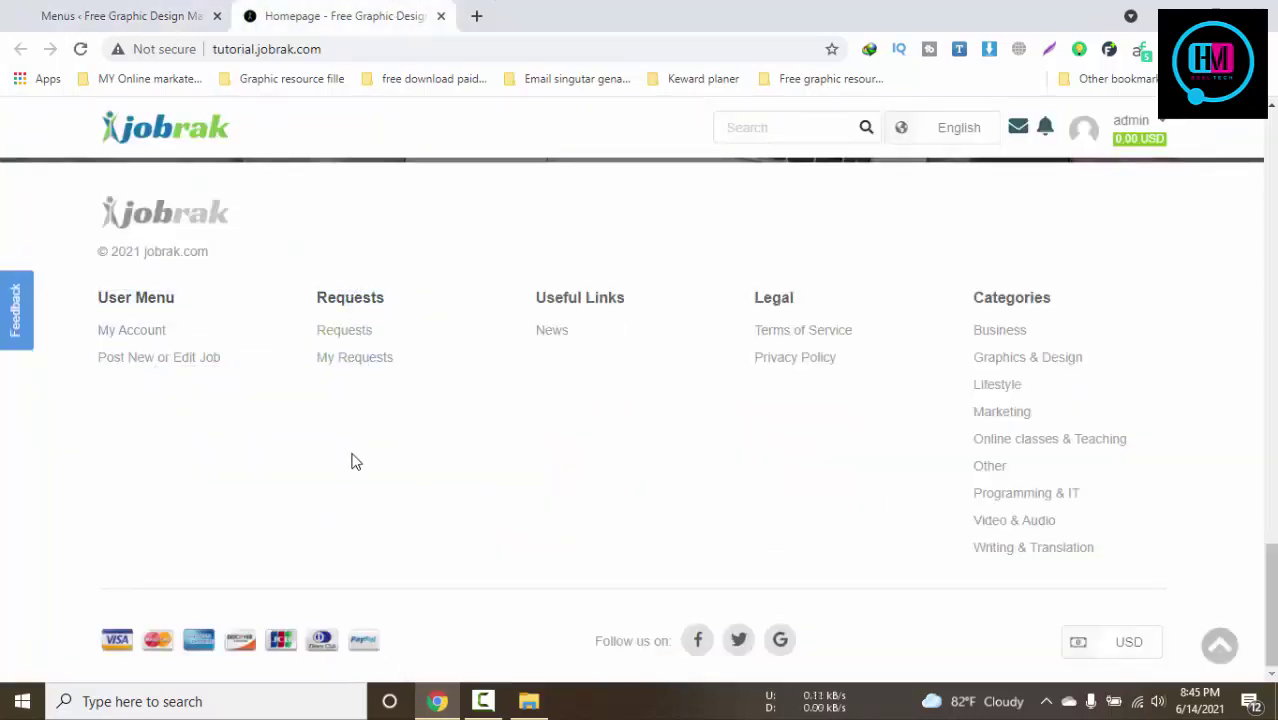
pyautogui.click(124, 12)
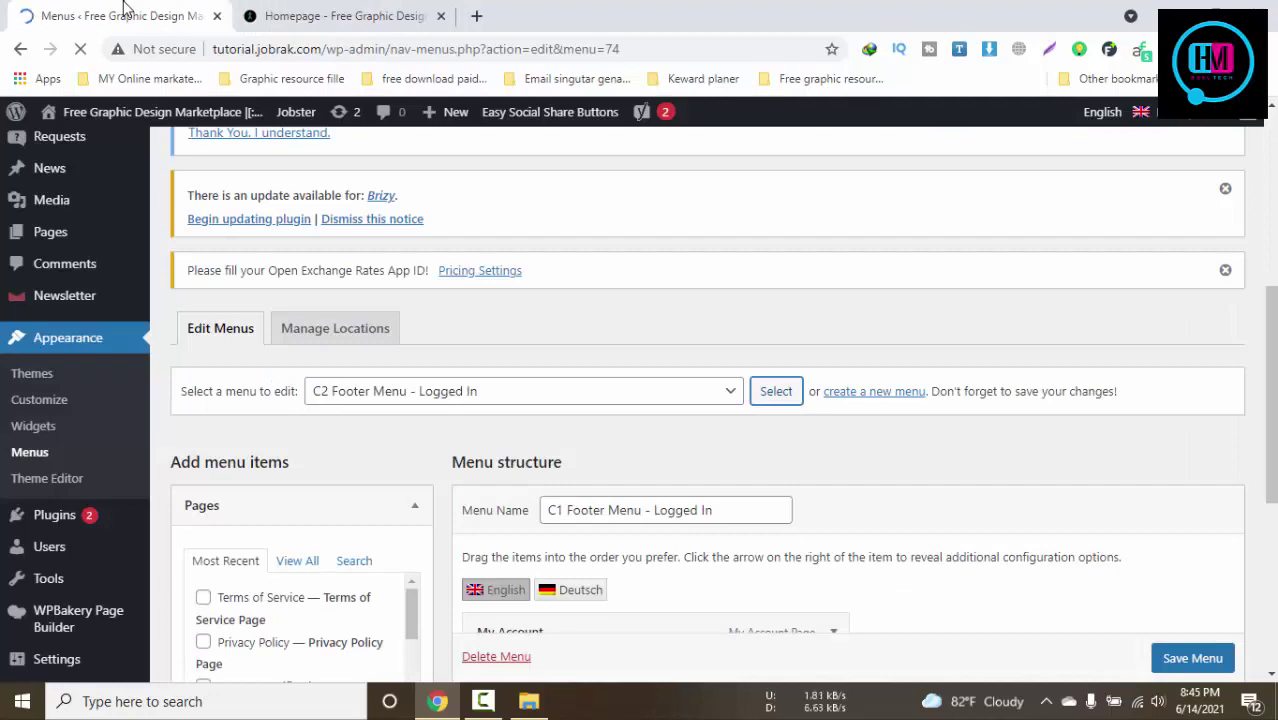
# Confirm the Requests and My Requests items against the live footer, then reopen the menu list
pyautogui.scroll(-8, 645, 362)
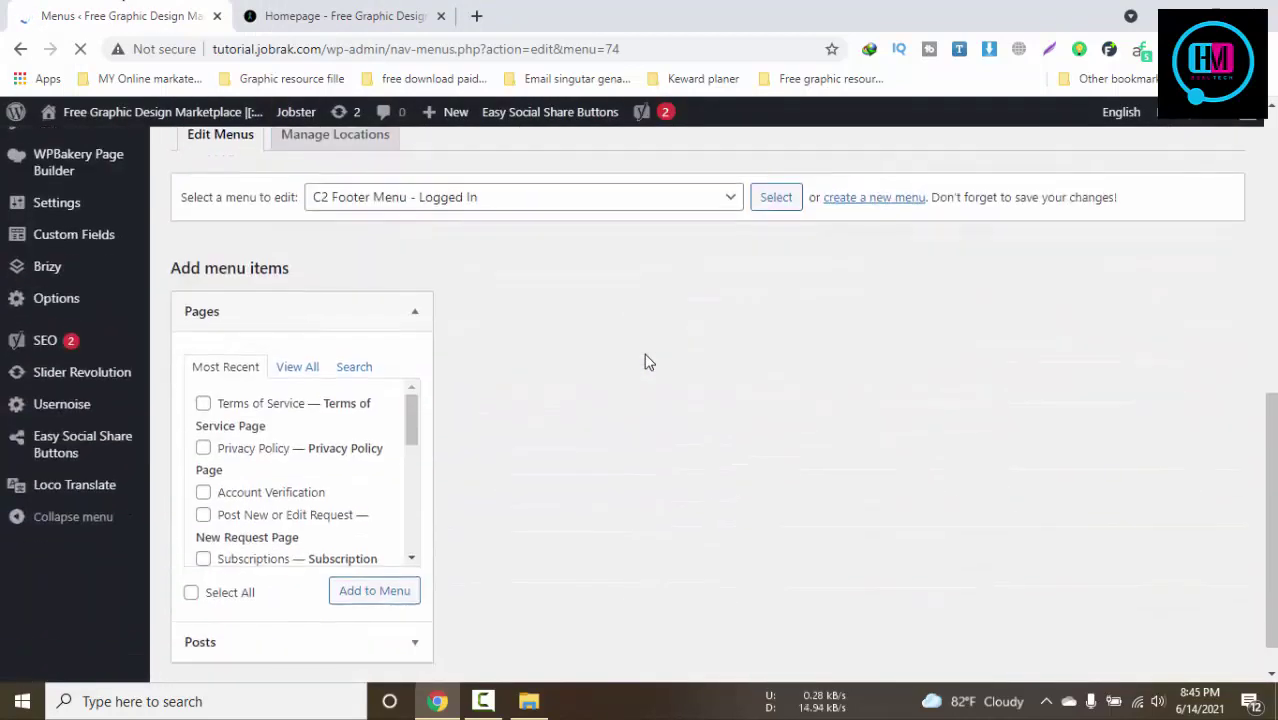
pyautogui.scroll(-3, 645, 362)
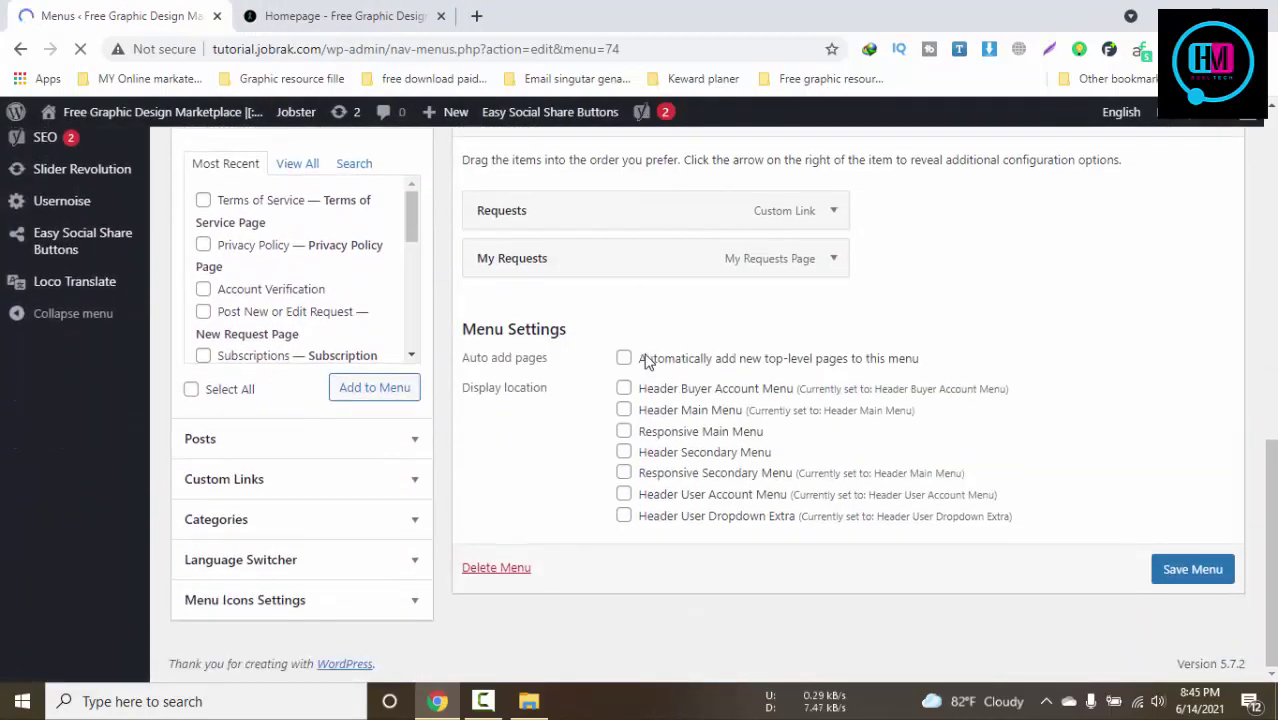
pyautogui.scroll(2, 620, 390)
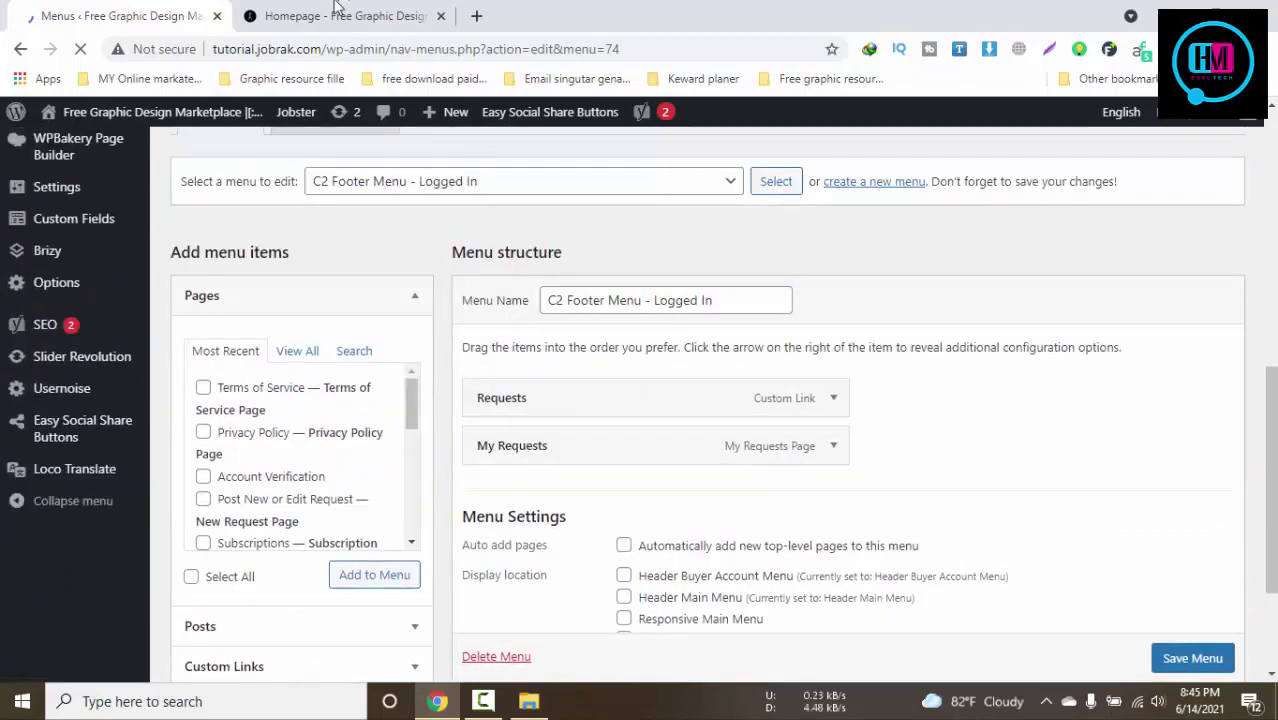
pyautogui.click(337, 7)
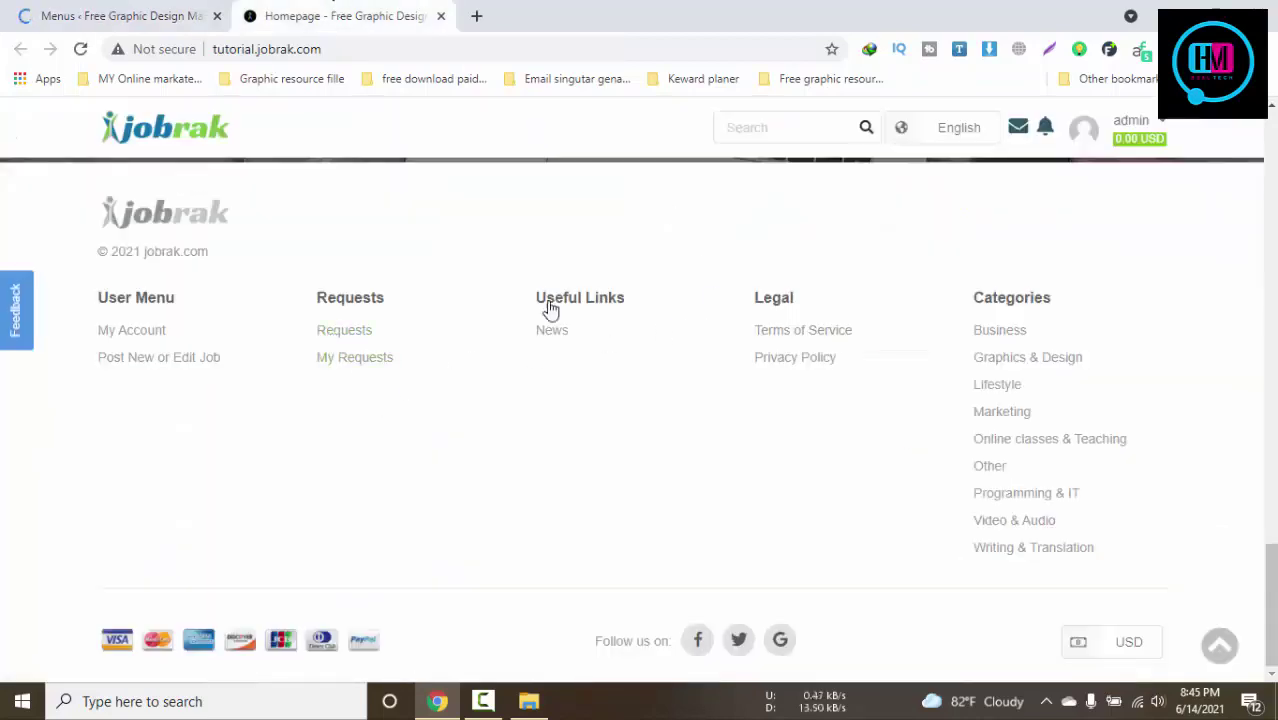
pyautogui.click(52, 10)
pyautogui.click(490, 205)
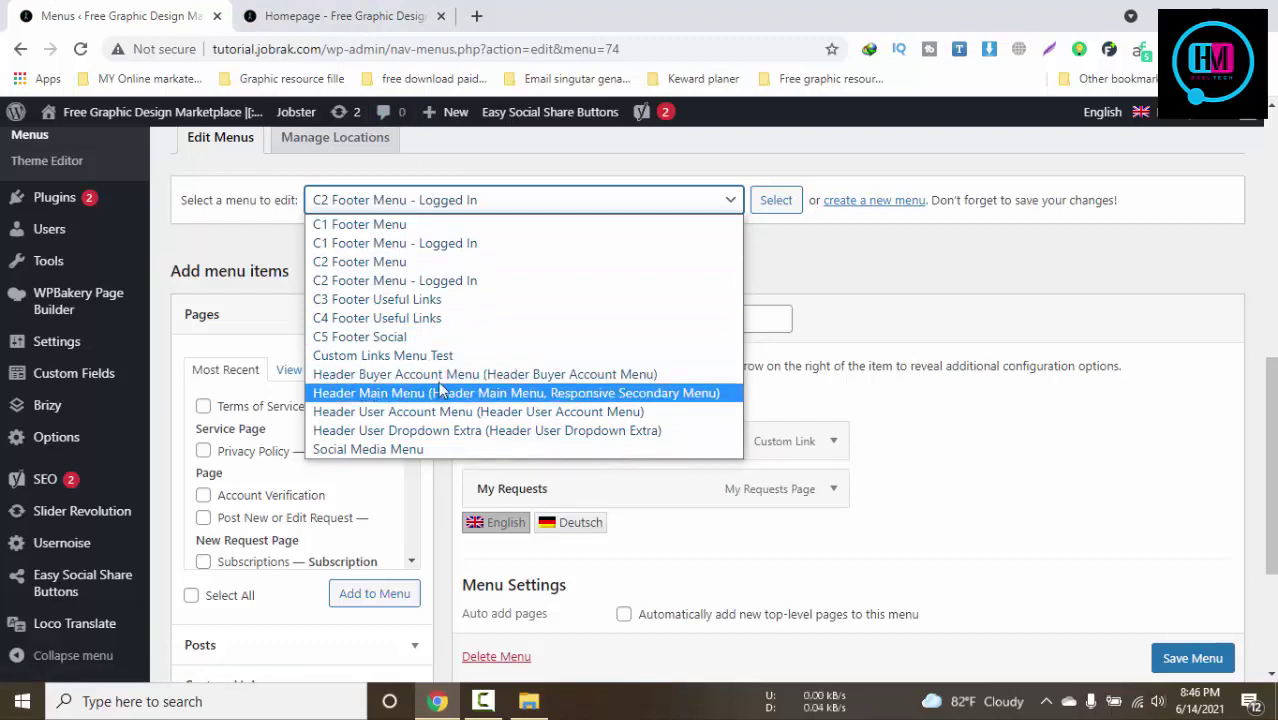
# Select Header Main Menu and compare it with the live homepage's category bar
pyautogui.click(465, 394)
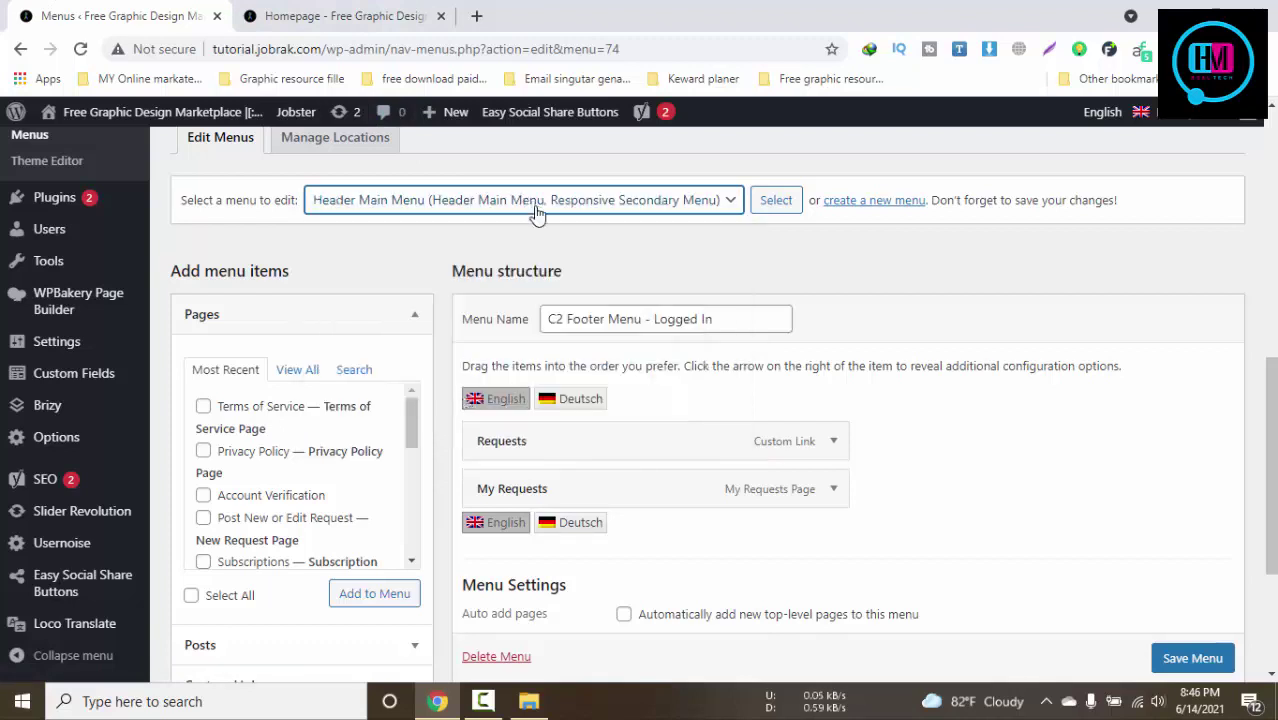
pyautogui.click(340, 16)
pyautogui.scroll(10, 540, 372)
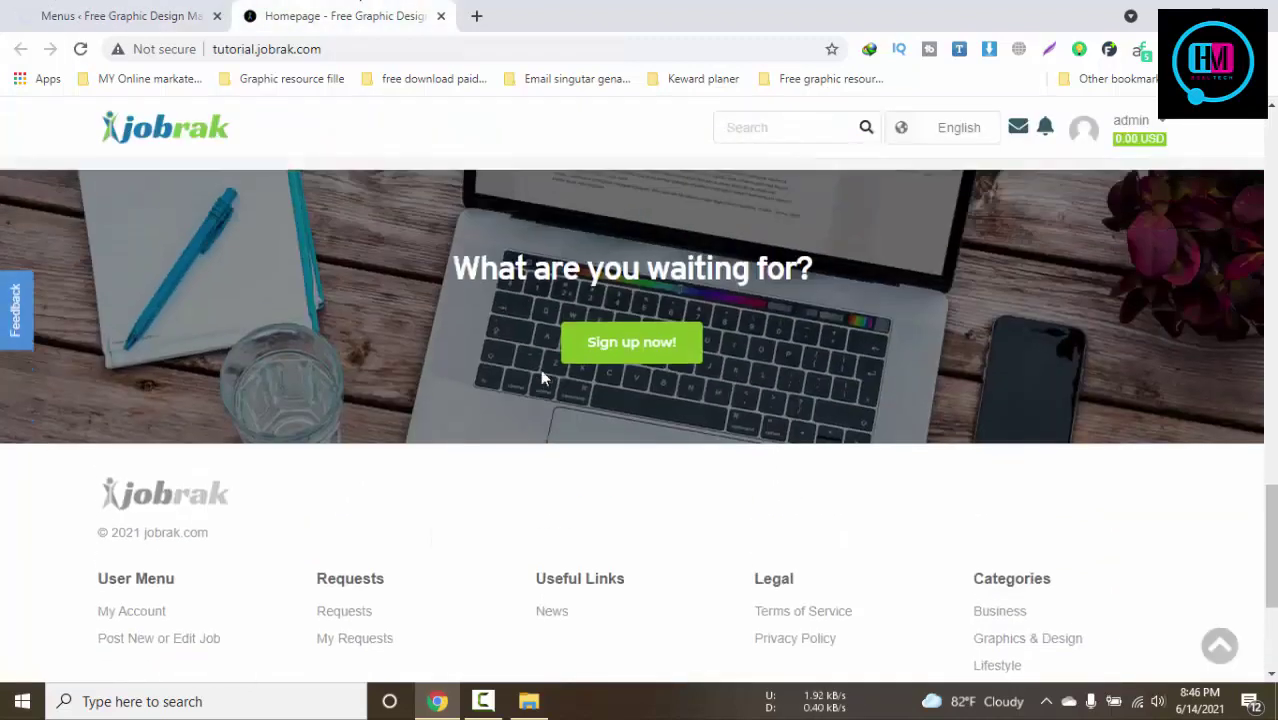
pyautogui.scroll(10, 540, 378)
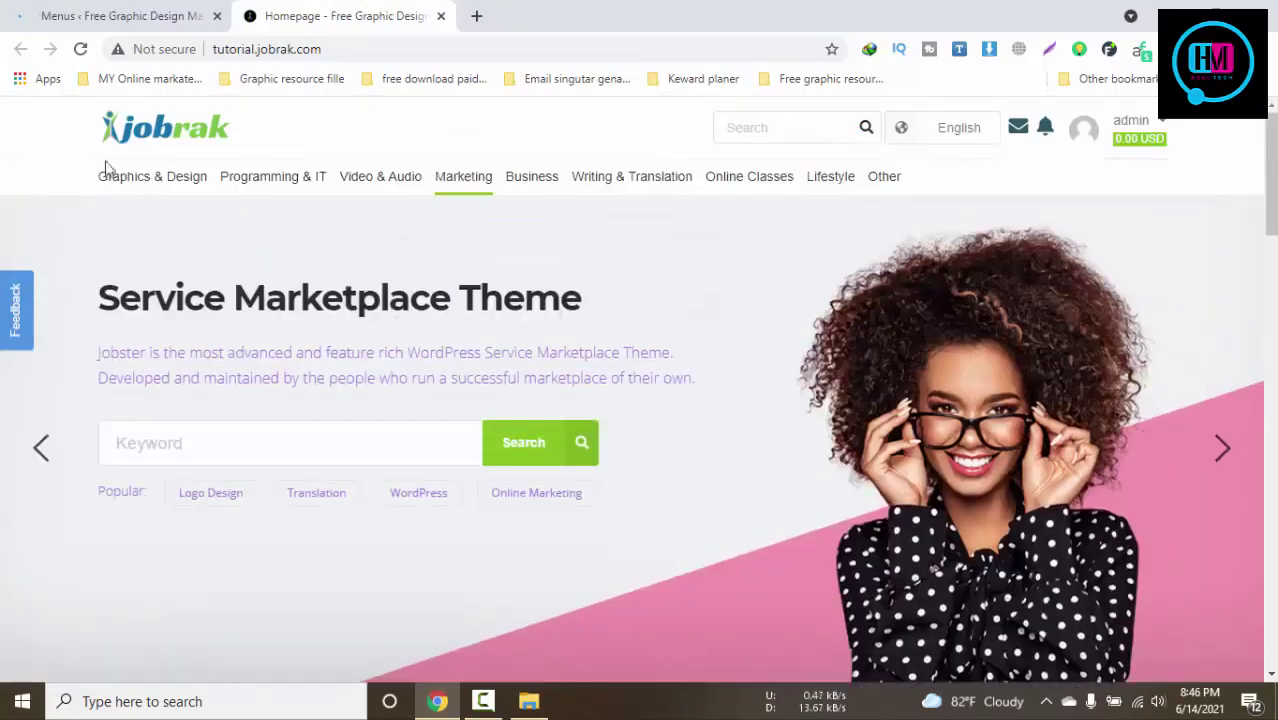
pyautogui.click(200, 14)
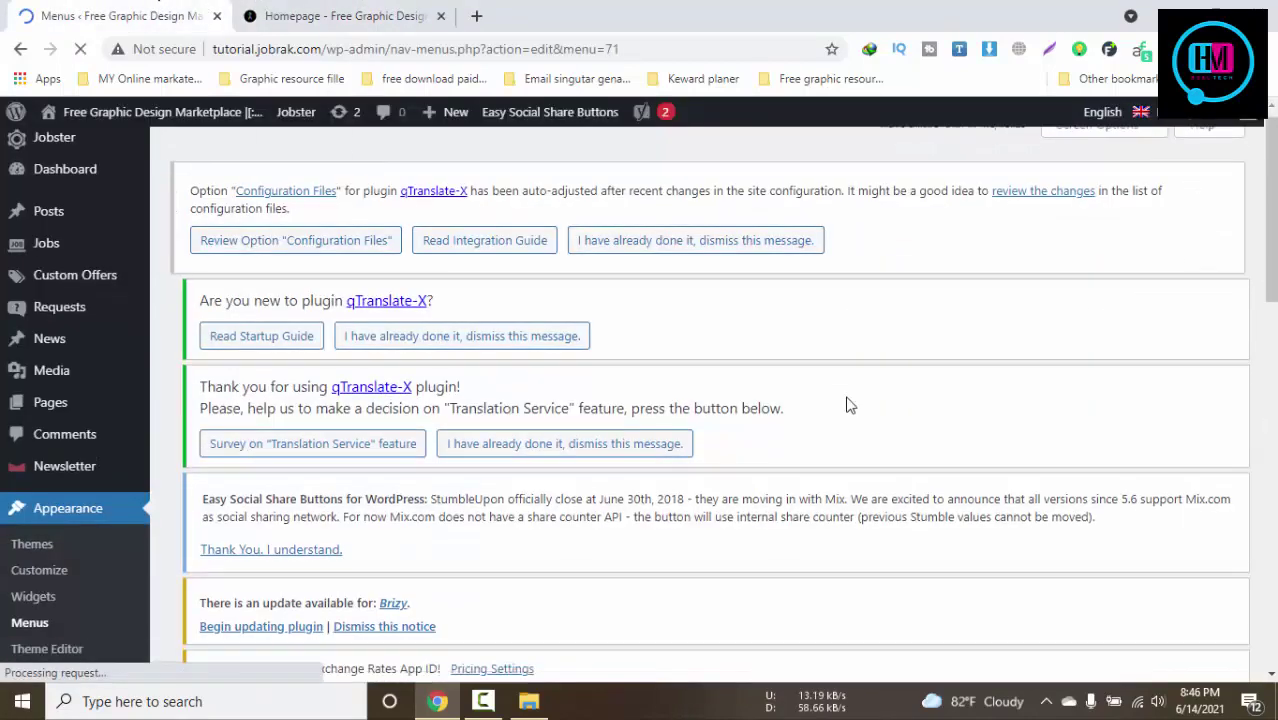
pyautogui.scroll(-5, 847, 402)
pyautogui.scroll(-4, 845, 402)
pyautogui.scroll(1, 839, 399)
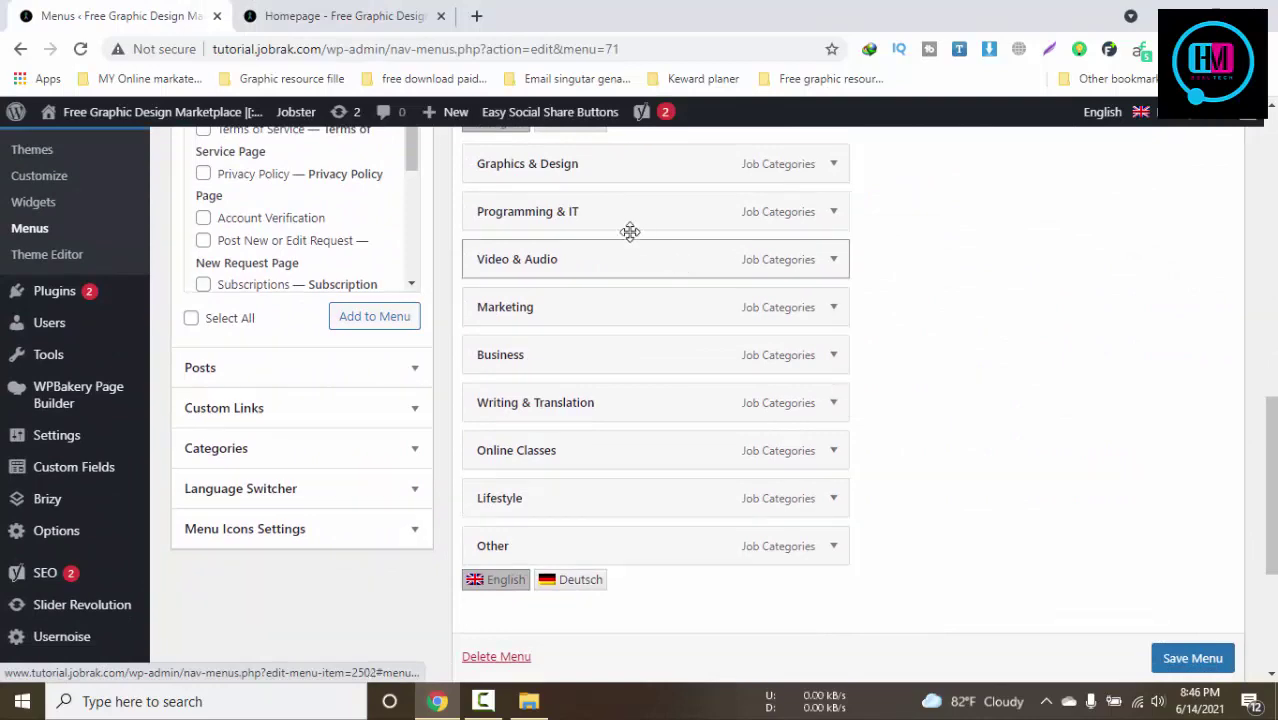
pyautogui.scroll(3, 975, 505)
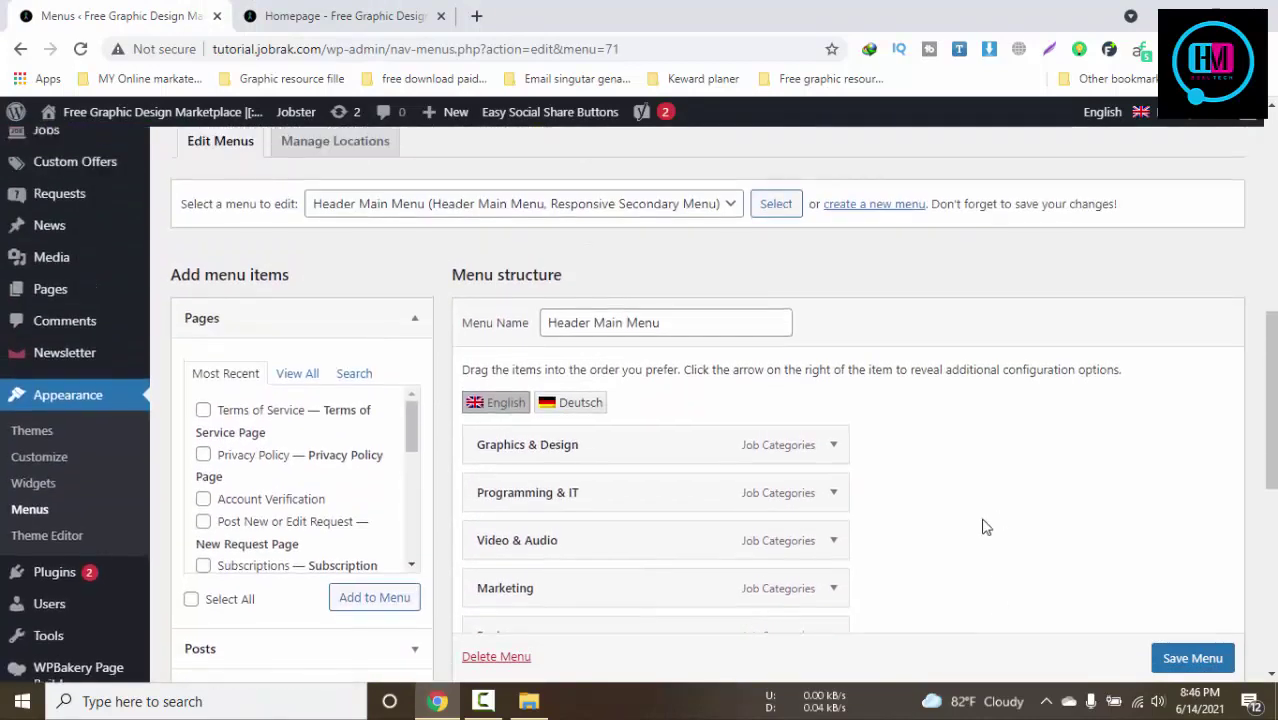
pyautogui.click(330, 15)
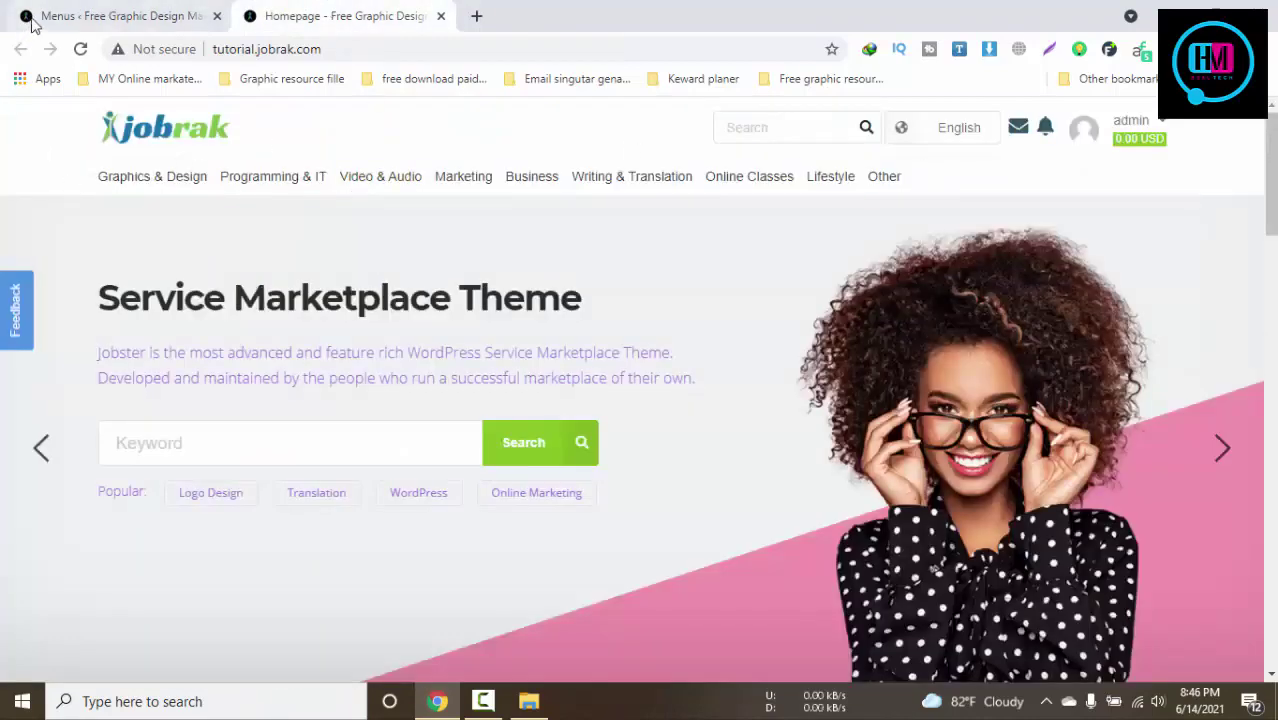
pyautogui.click(110, 15)
# Nest Programming & IT as a sub item under Graphics & Design and save the menu
pyautogui.moveTo(607, 490); pyautogui.dragTo(645, 491)
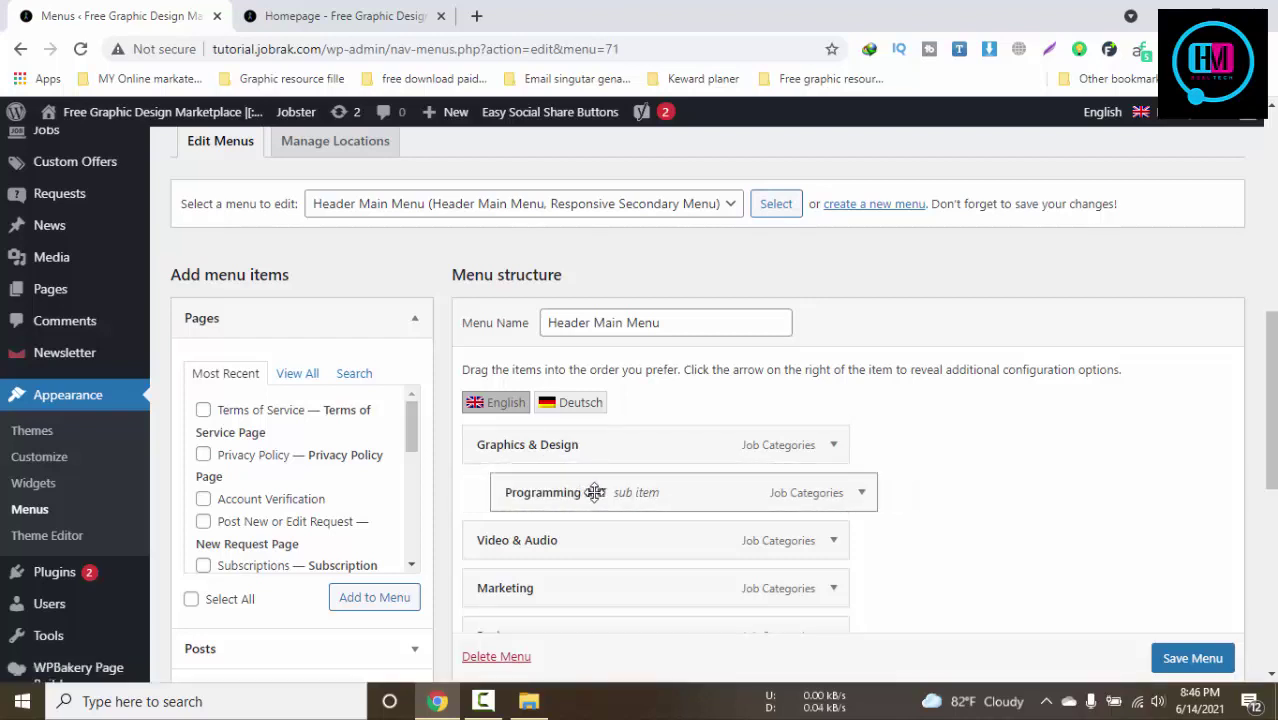
pyautogui.scroll(-3, 900, 480)
pyautogui.click(330, 15)
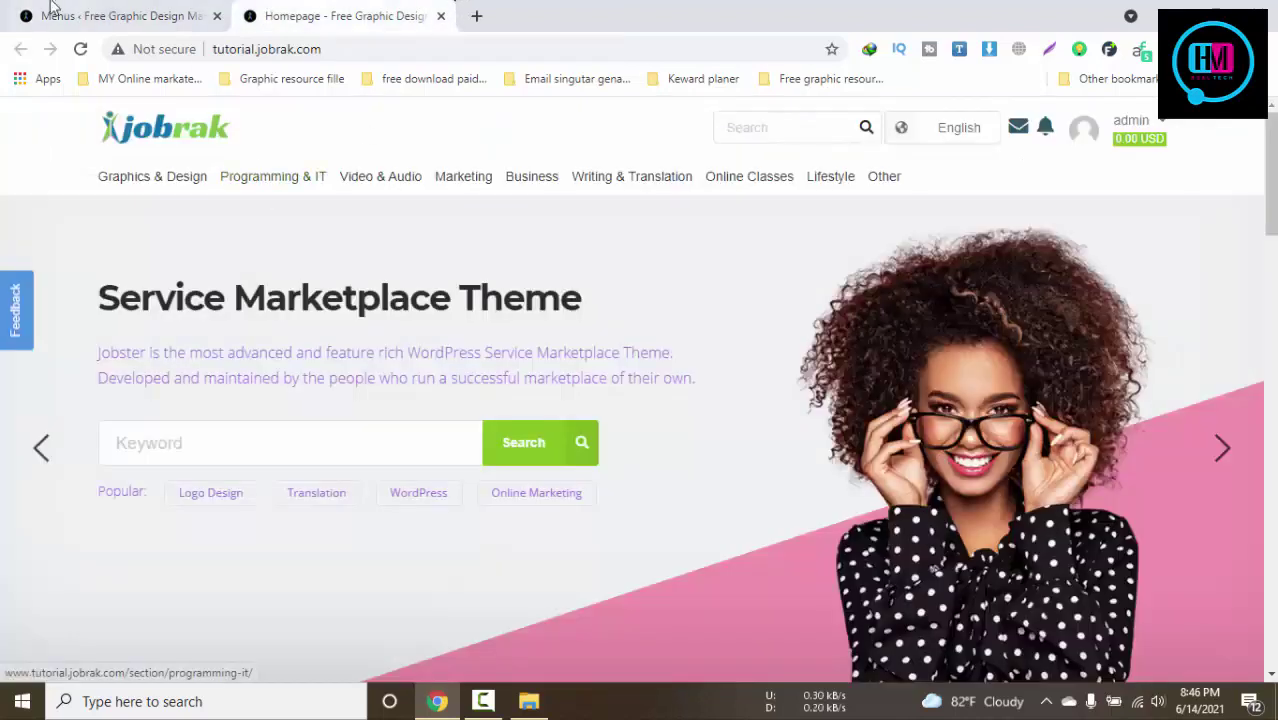
pyautogui.click(55, 12)
pyautogui.scroll(-1, 1200, 674)
pyautogui.click(1192, 658)
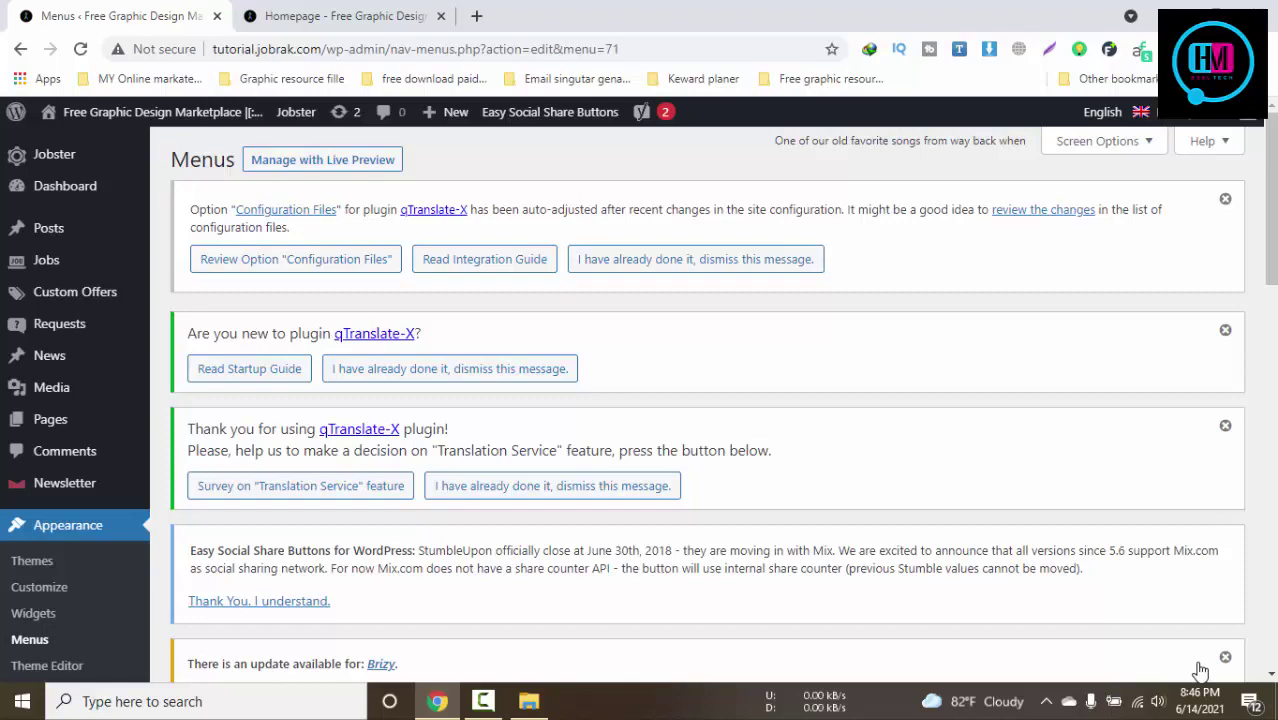
# Save Header Main Menu again and reload the live homepage to verify it
pyautogui.click(300, 16)
pyautogui.scroll(-10, 765, 462)
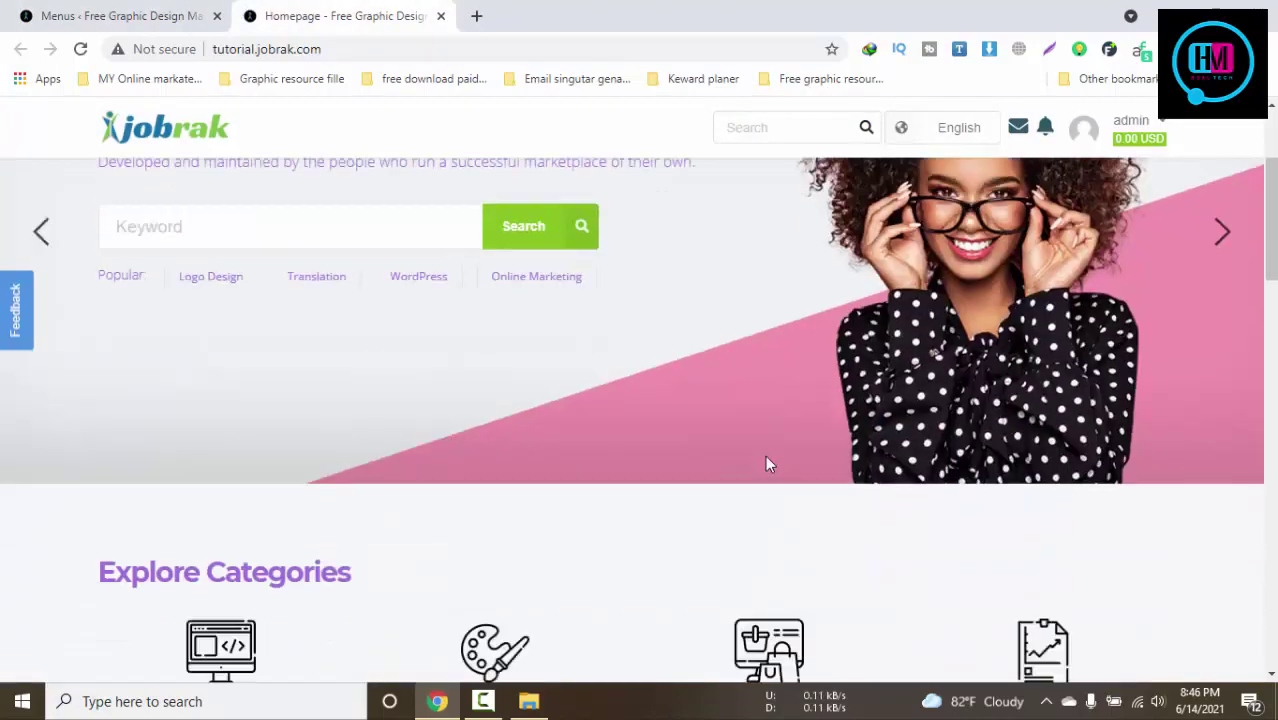
pyautogui.click(63, 10)
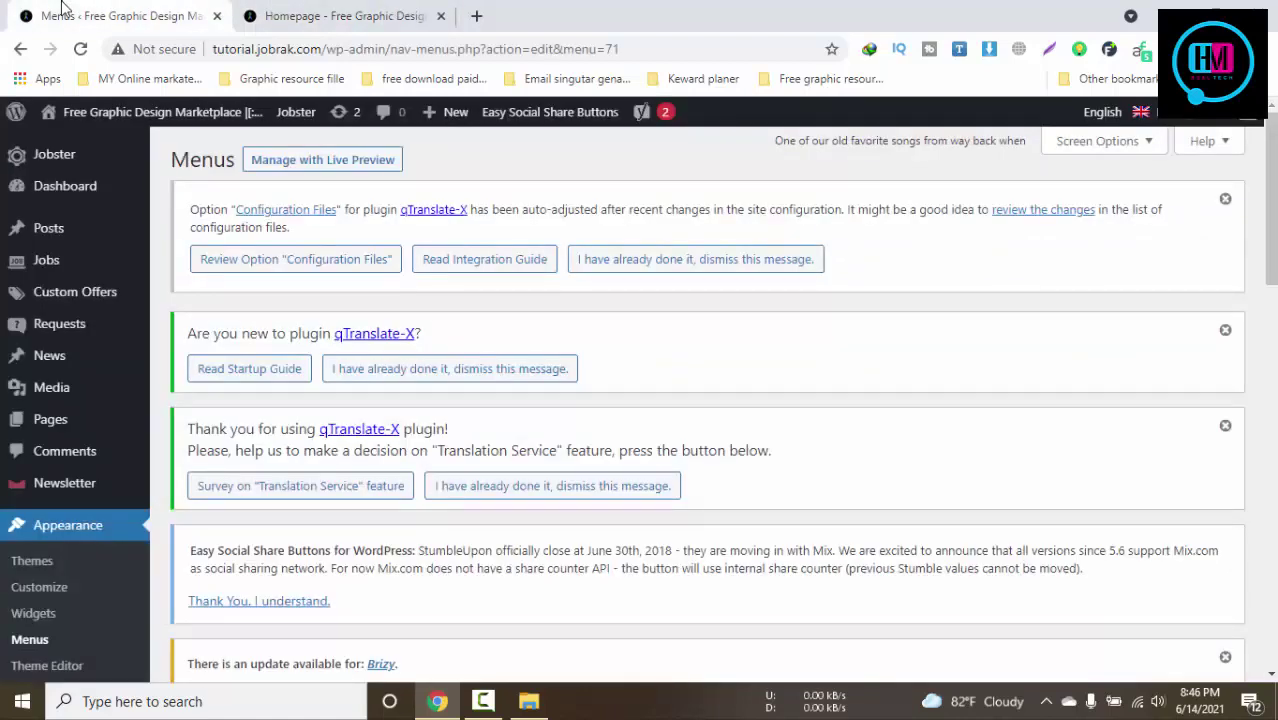
pyautogui.scroll(-12, 484, 370)
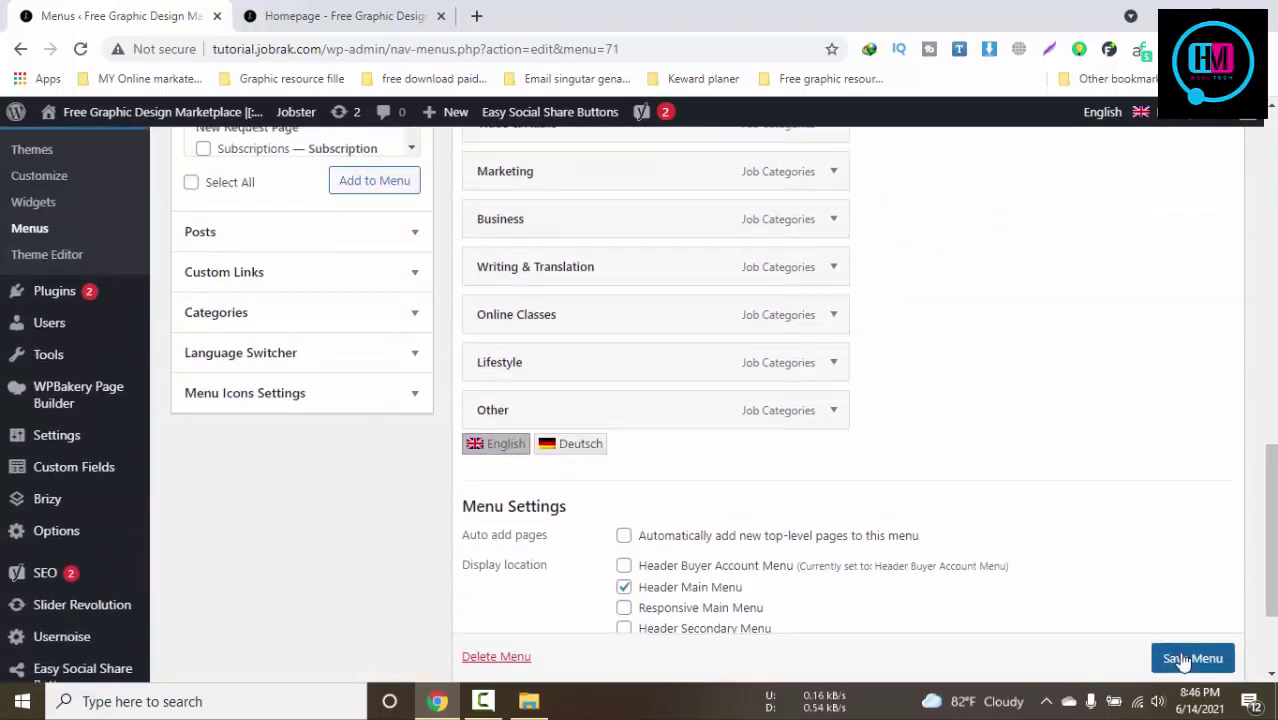
pyautogui.click(1192, 658)
pyautogui.click(340, 16)
pyautogui.scroll(4, 475, 390)
pyautogui.scroll(5, 475, 390)
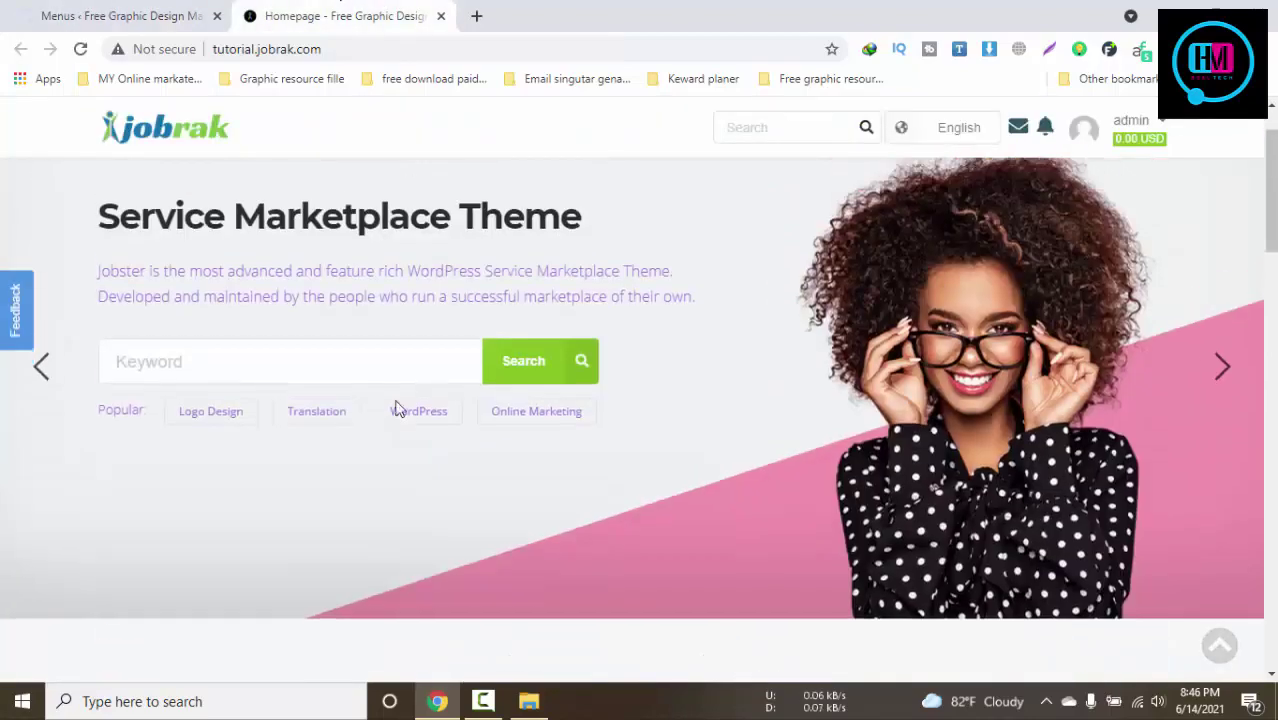
pyautogui.click(91, 14)
pyautogui.click(313, 12)
pyautogui.press('F5')
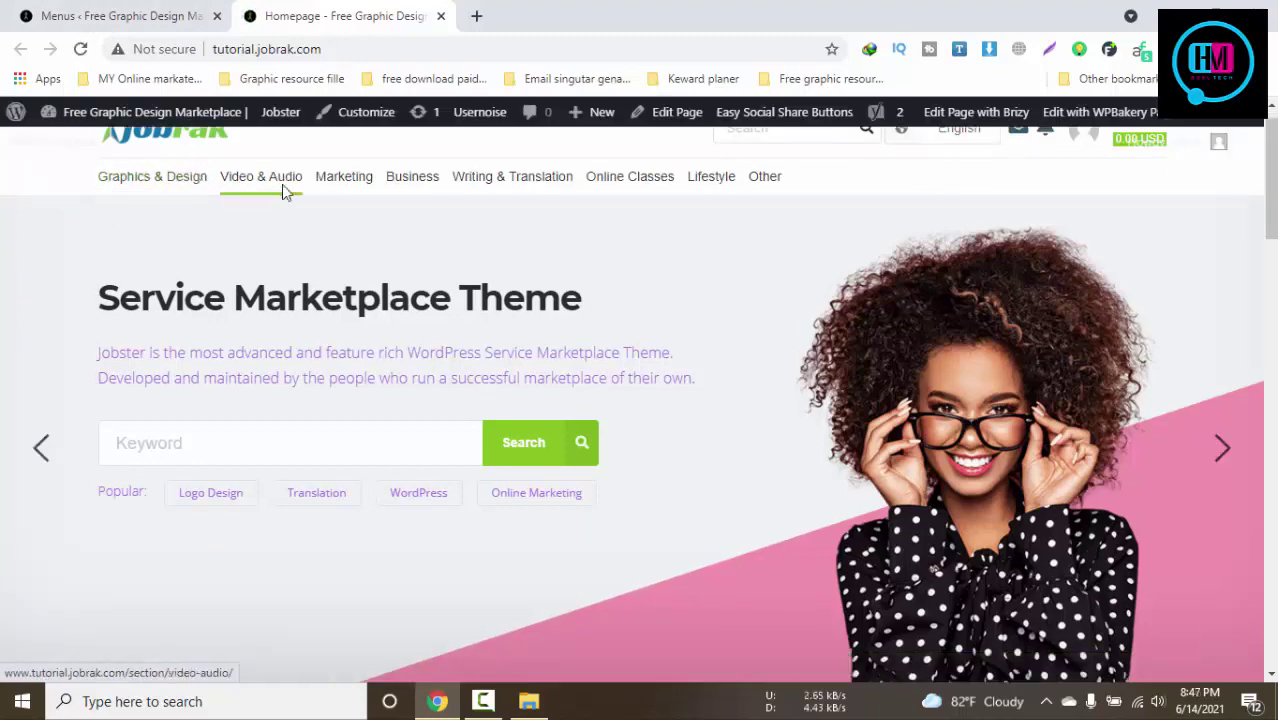
# Adjust the Programming & IT item, resave the menu, and refresh the homepage
pyautogui.click(120, 6)
pyautogui.scroll(-7, 596, 585)
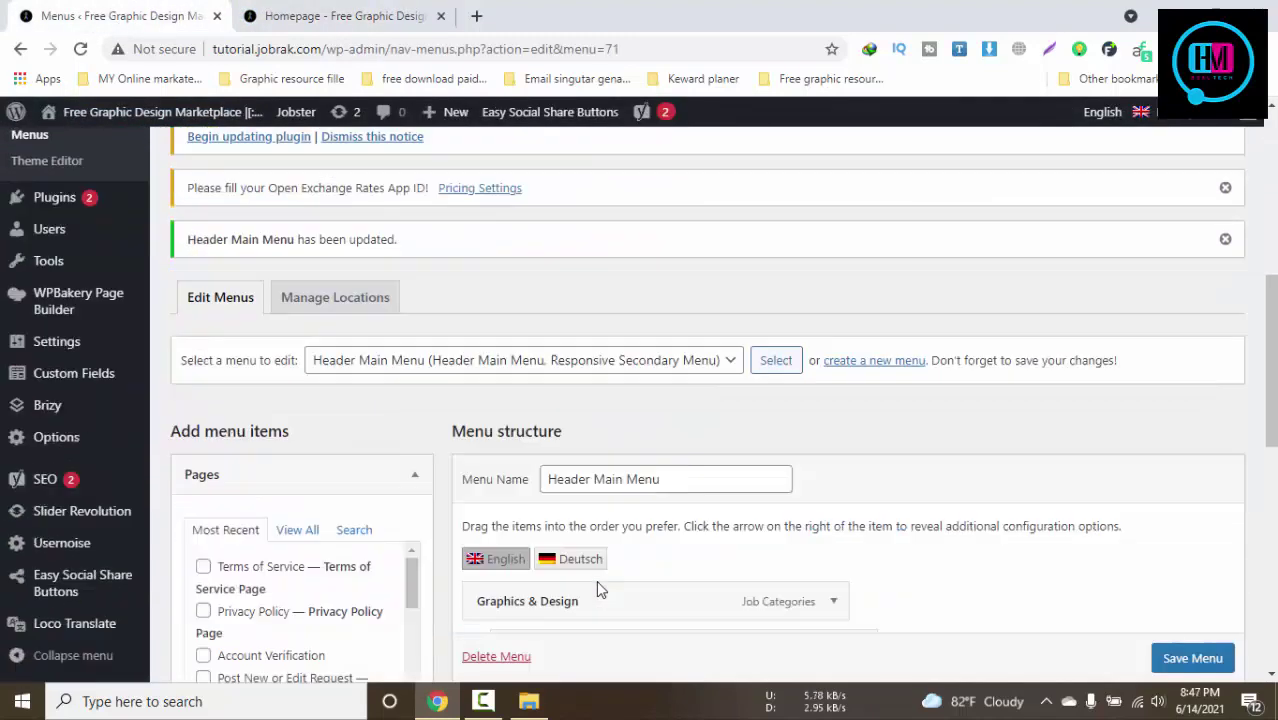
pyautogui.click(860, 548)
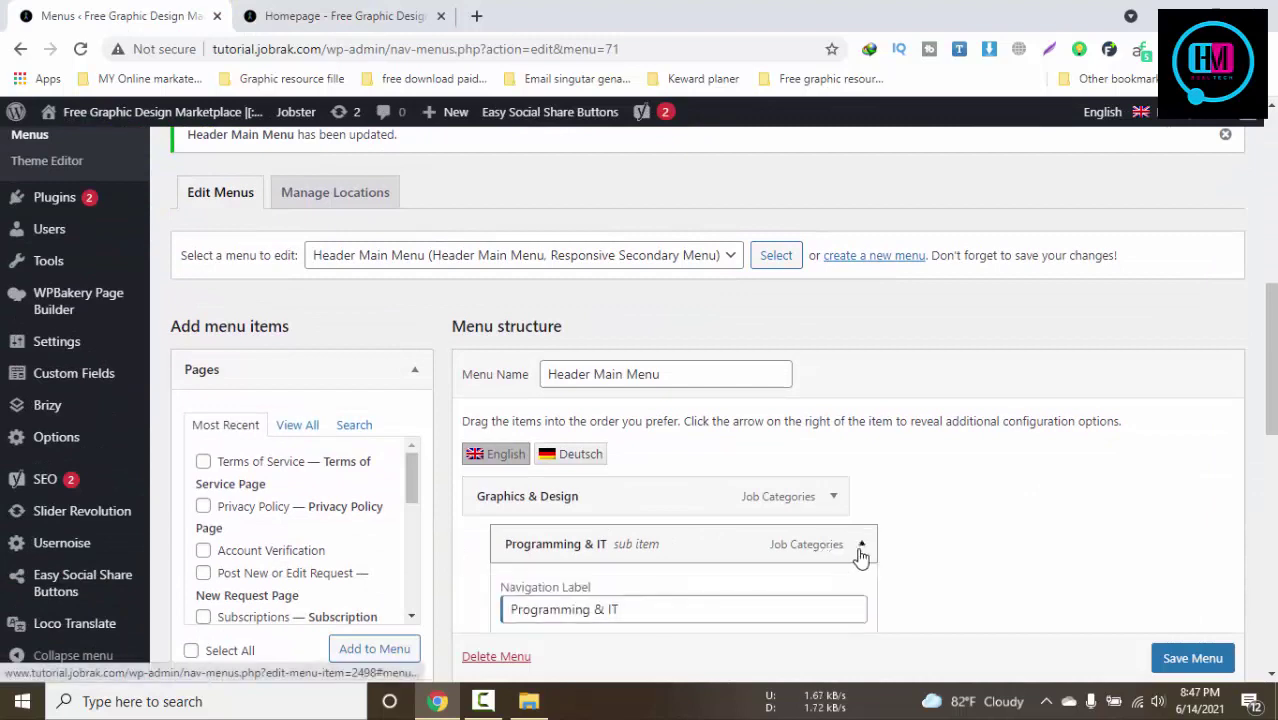
pyautogui.click(859, 546)
pyautogui.moveTo(762, 545)
pyautogui.mouseDown()
pyautogui.moveTo(807, 551)
pyautogui.moveTo(760, 548)
pyautogui.mouseUp()
pyautogui.scroll(-1, 1197, 665)
pyautogui.click(1197, 658)
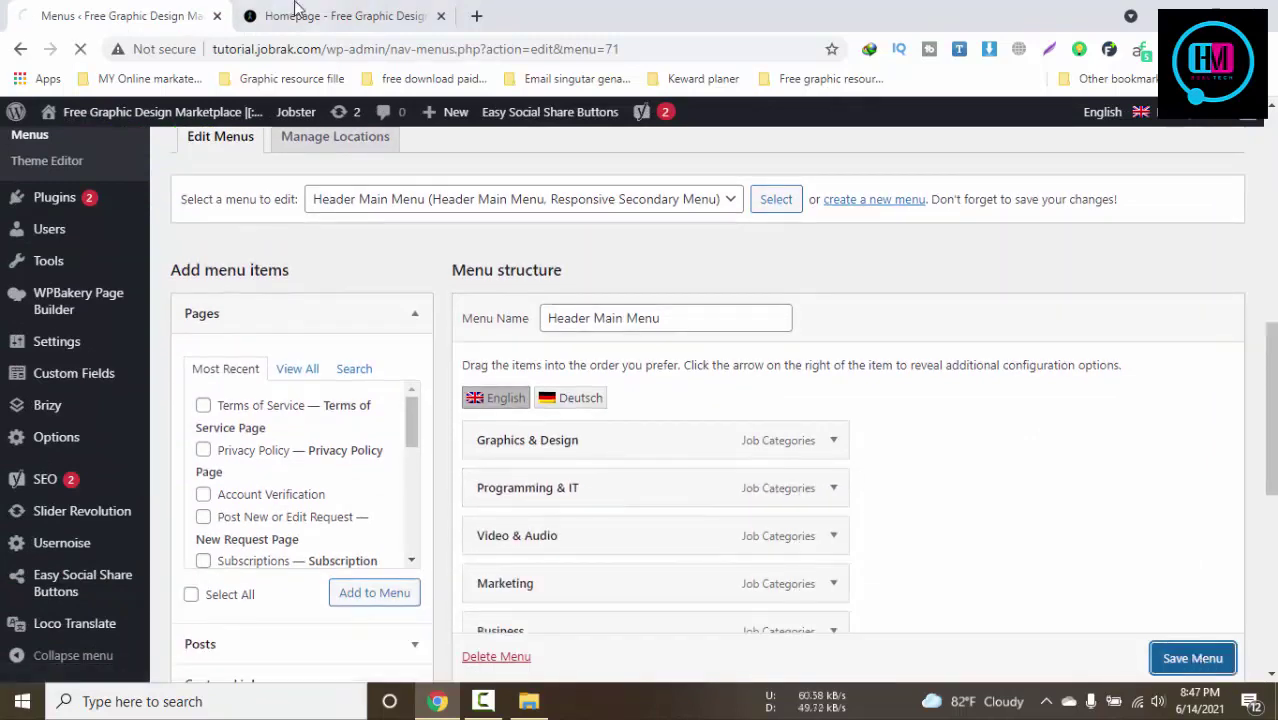
pyautogui.click(297, 14)
pyautogui.press('F5')
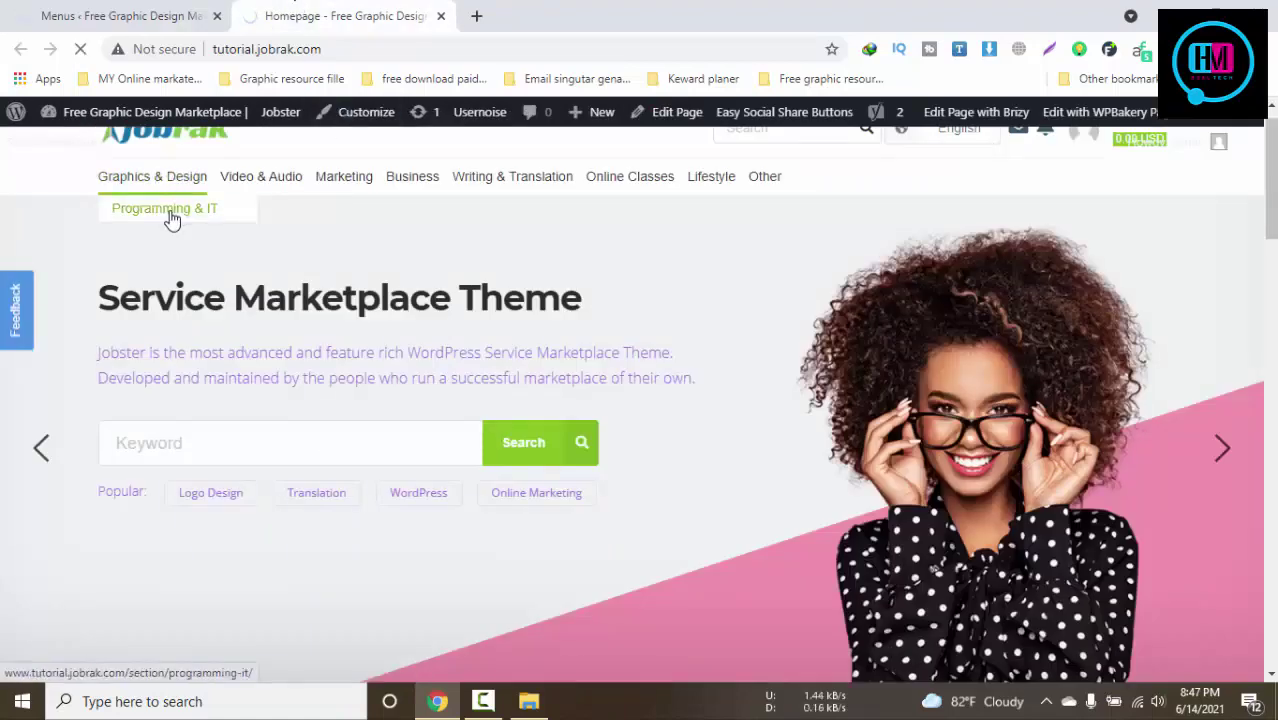
# Review the updated Header Main Menu on the Menus page, then view the live Jobrak homepage
pyautogui.click(117, 9)
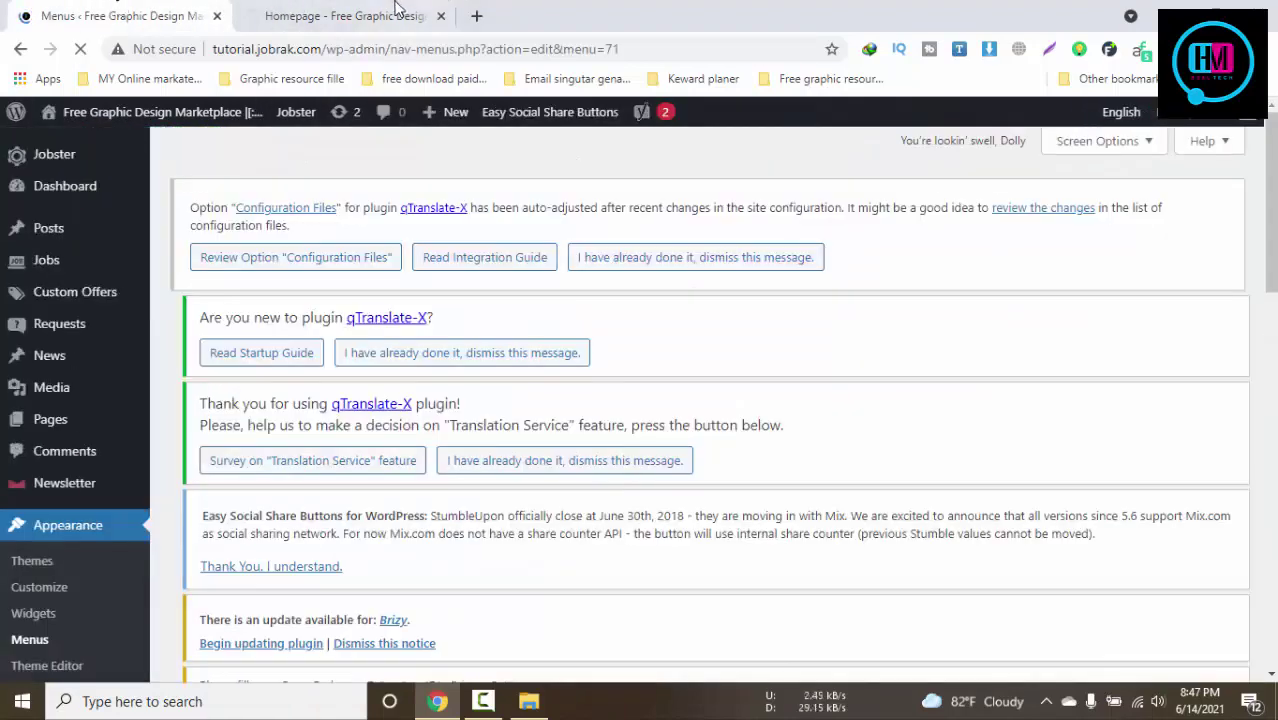
pyautogui.click(395, 10)
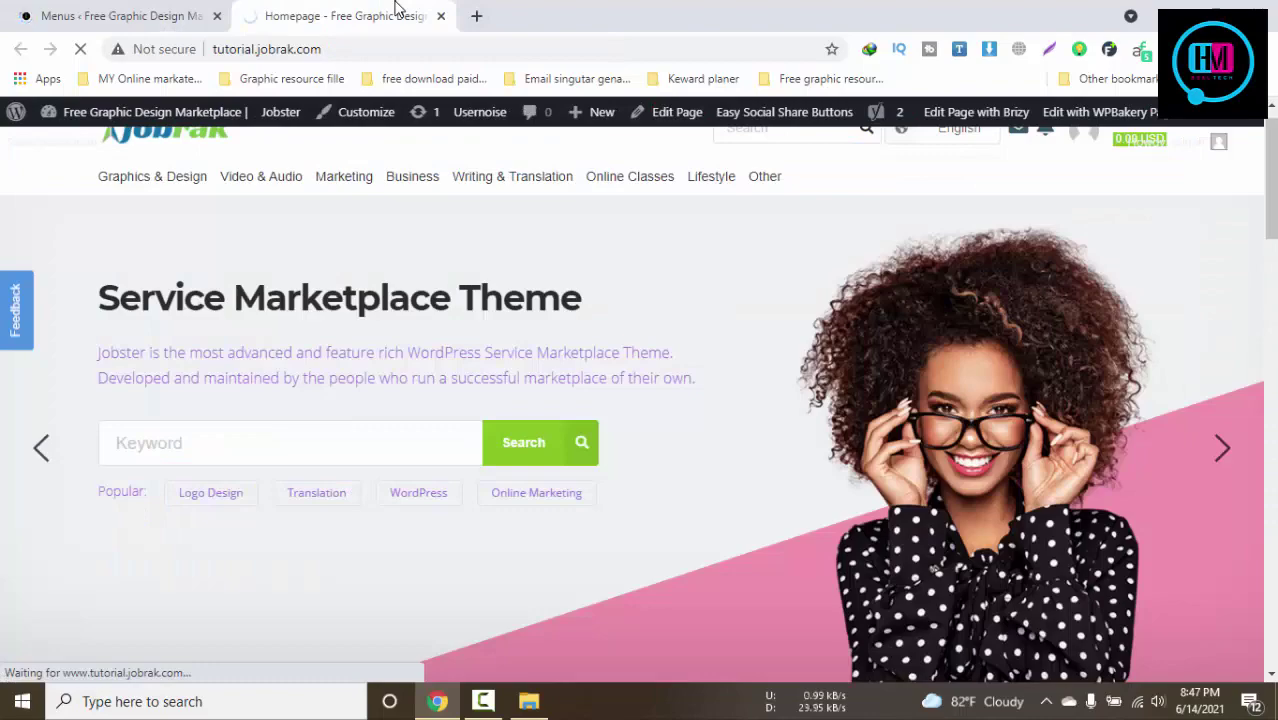
pyautogui.click(128, 12)
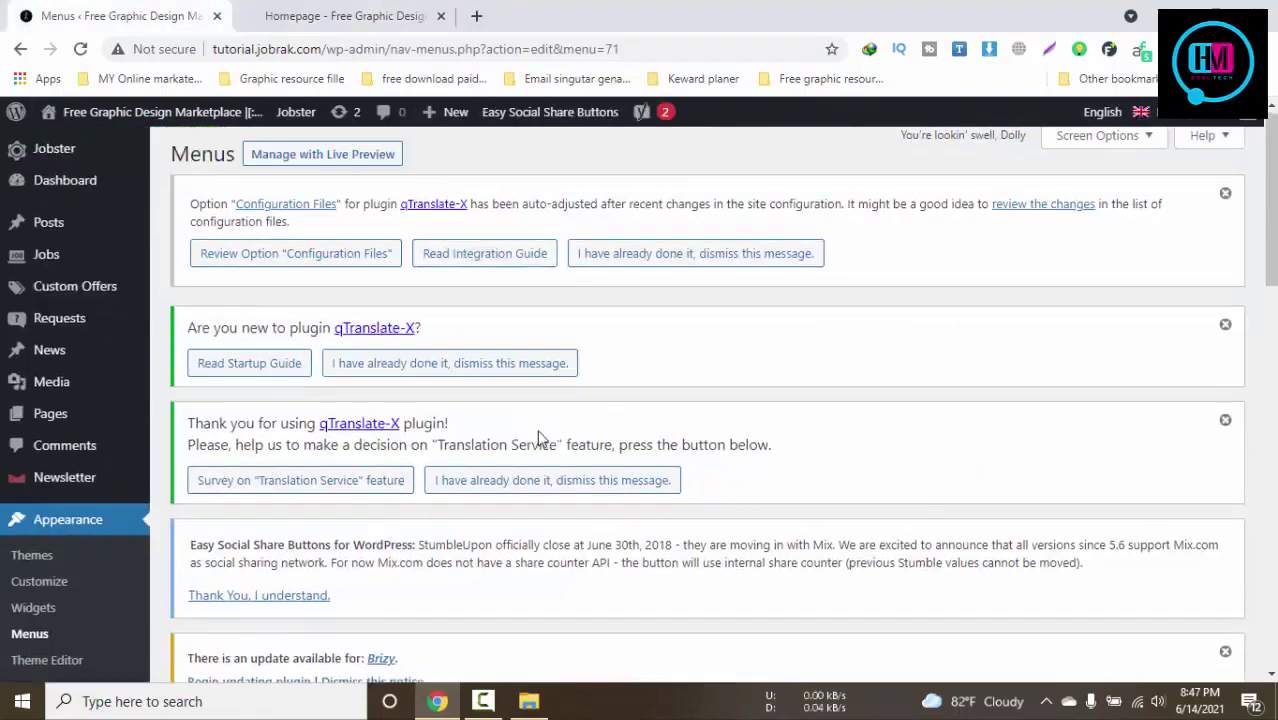
pyautogui.scroll(-4, 540, 437)
pyautogui.scroll(-7, 538, 429)
pyautogui.scroll(11, 538, 429)
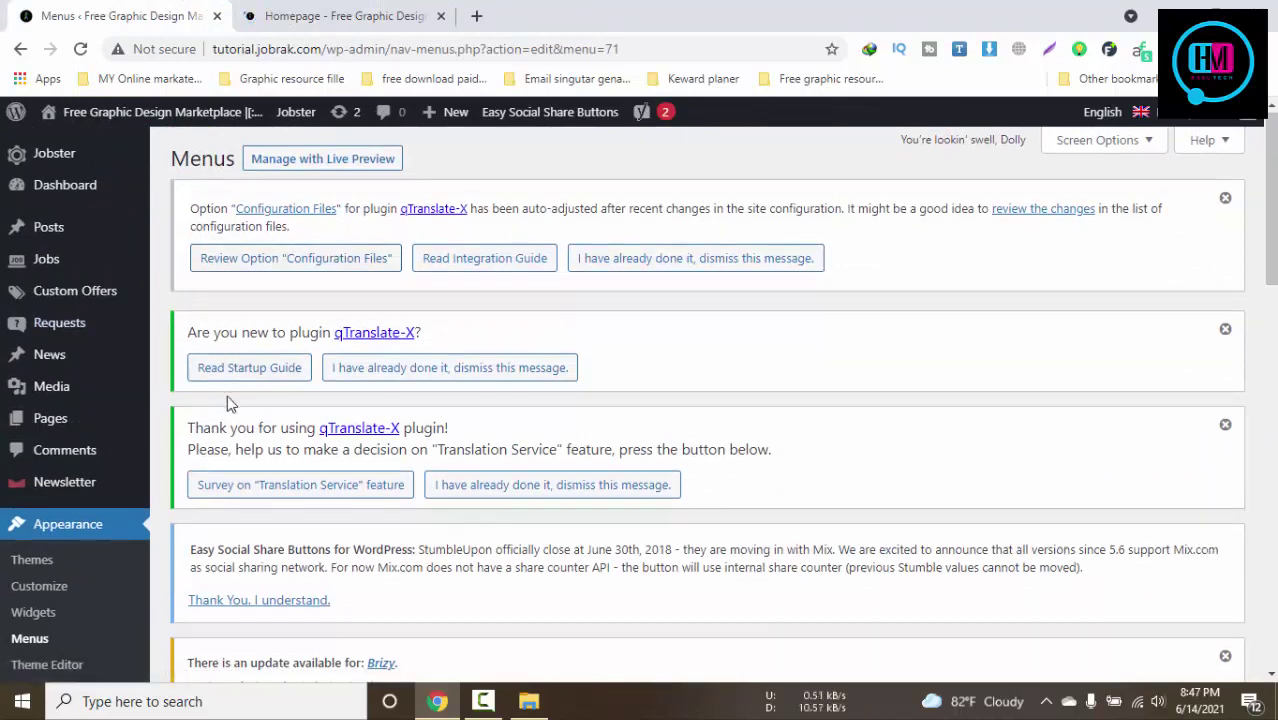
pyautogui.scroll(-1, 227, 397)
pyautogui.scroll(-2, 227, 395)
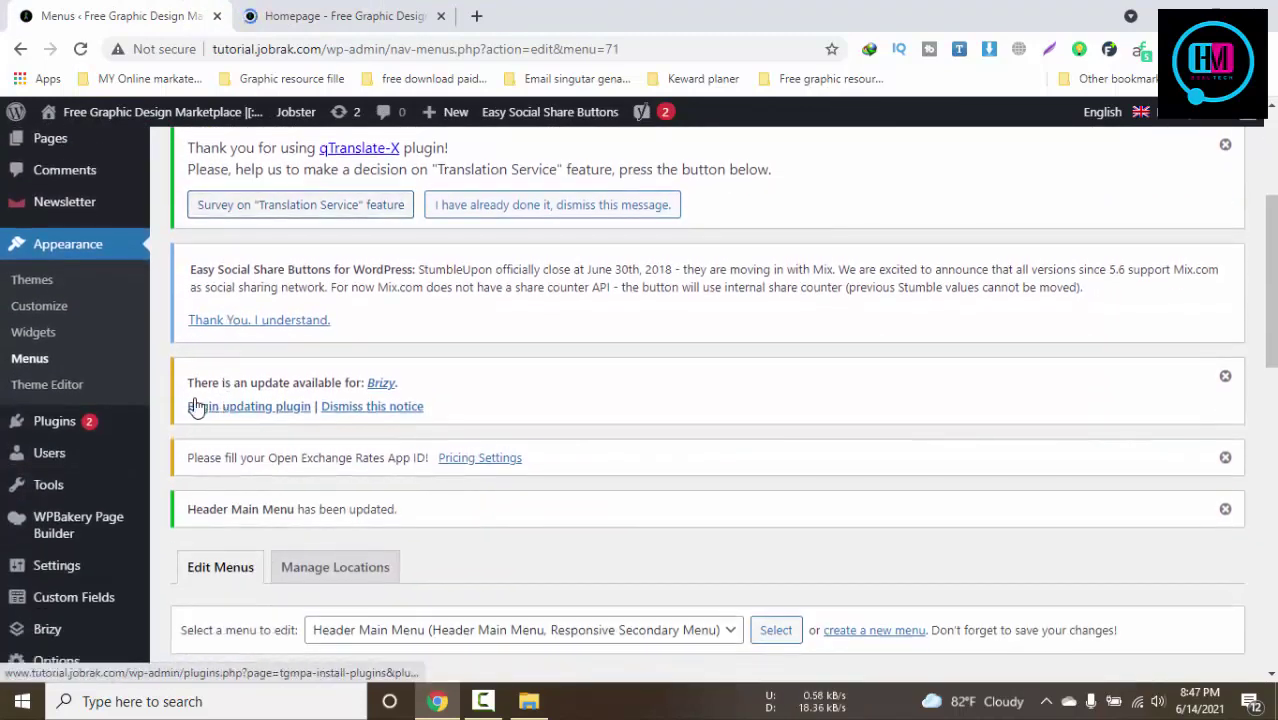
pyautogui.scroll(-2, 193, 406)
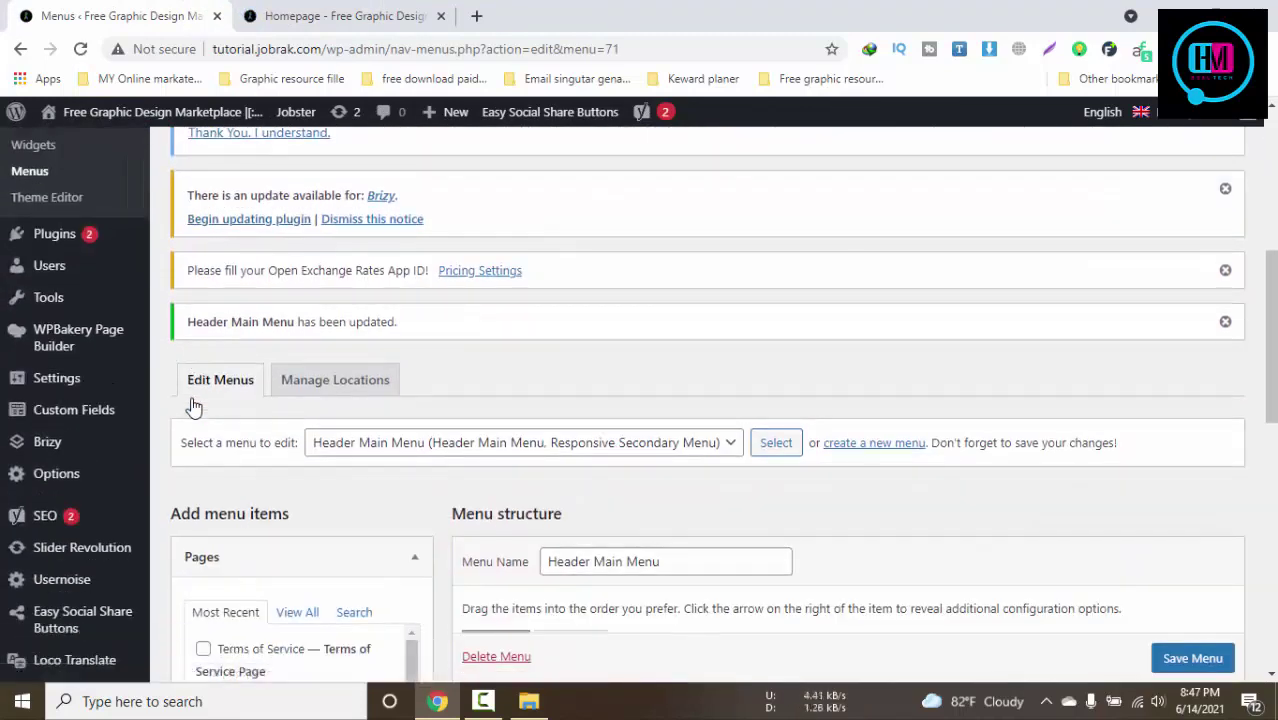
pyautogui.scroll(-1, 193, 406)
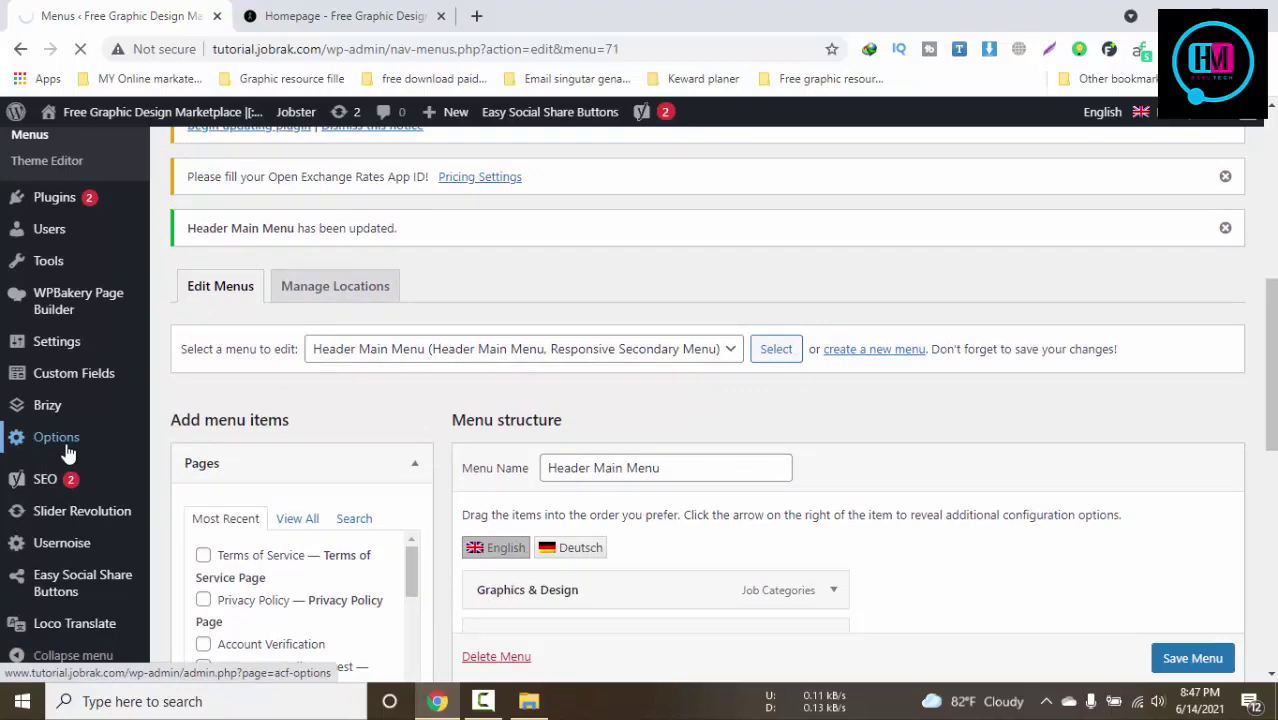
pyautogui.click(290, 15)
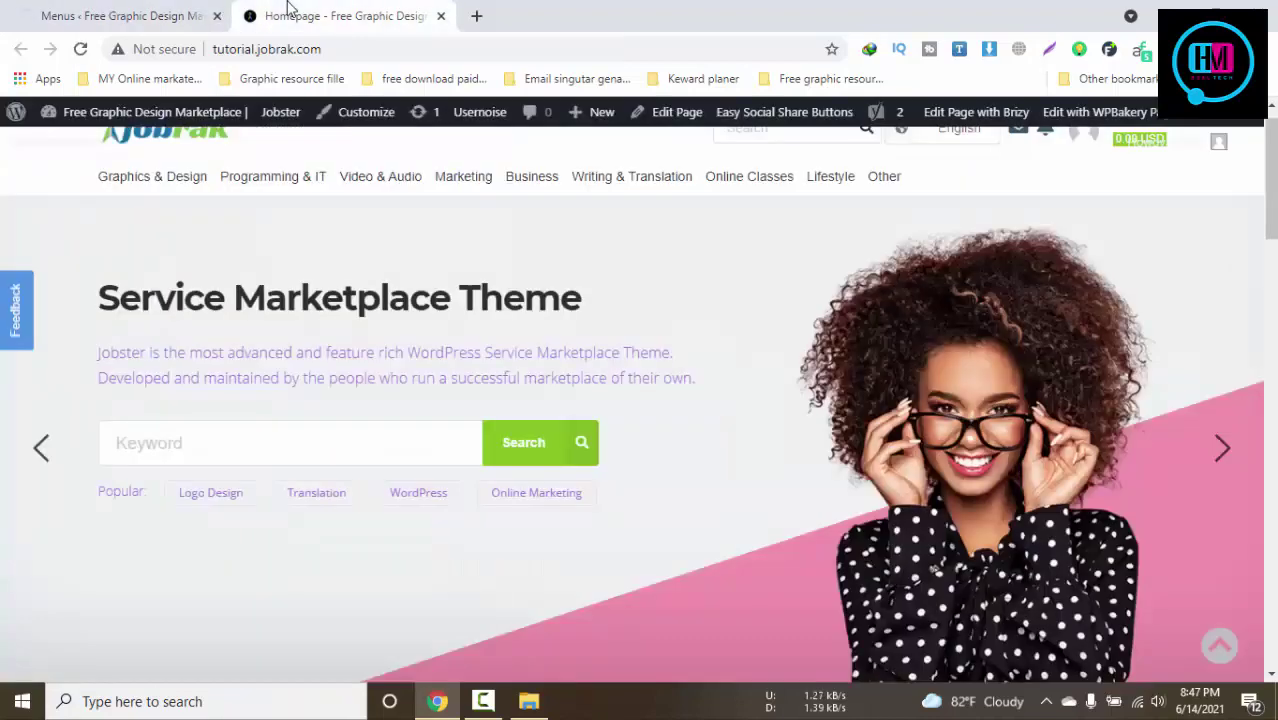
# Open Jobs > Post New from the admin account menu, then glance at the Options admin page
pyautogui.scroll(-5, 437, 560)
pyautogui.scroll(-15, 442, 566)
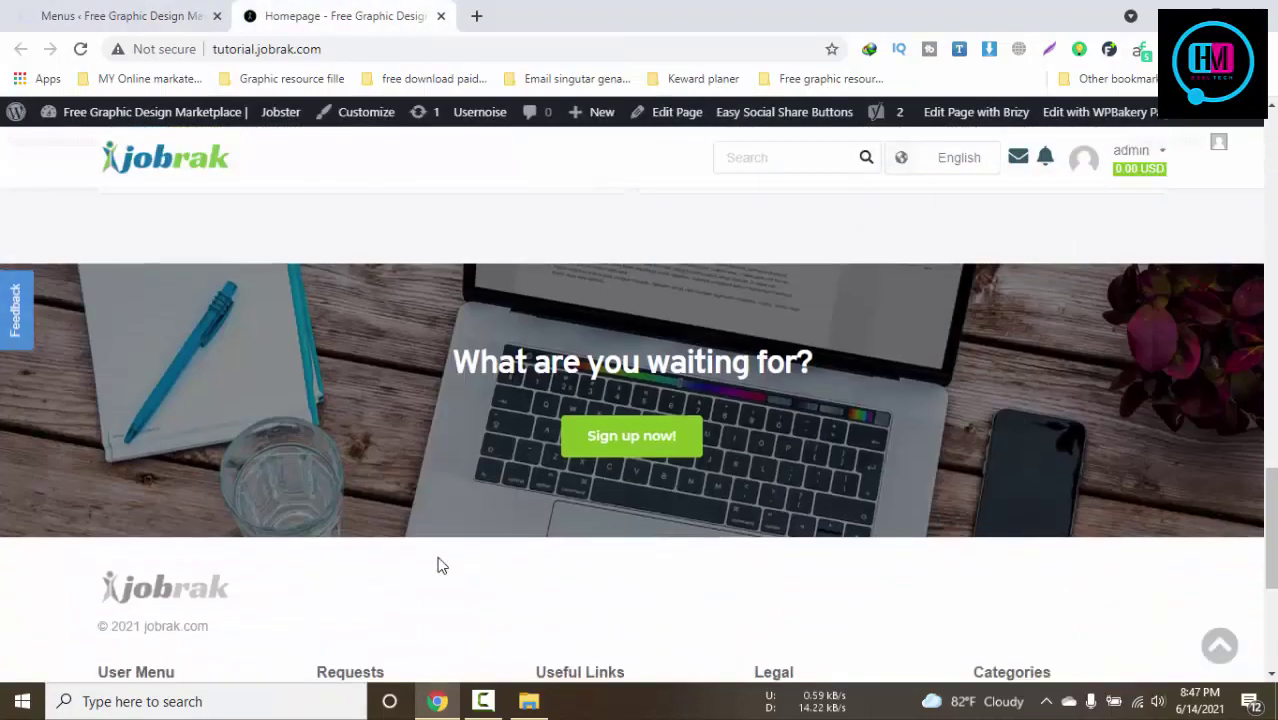
pyautogui.scroll(1, 442, 566)
pyautogui.scroll(12, 437, 560)
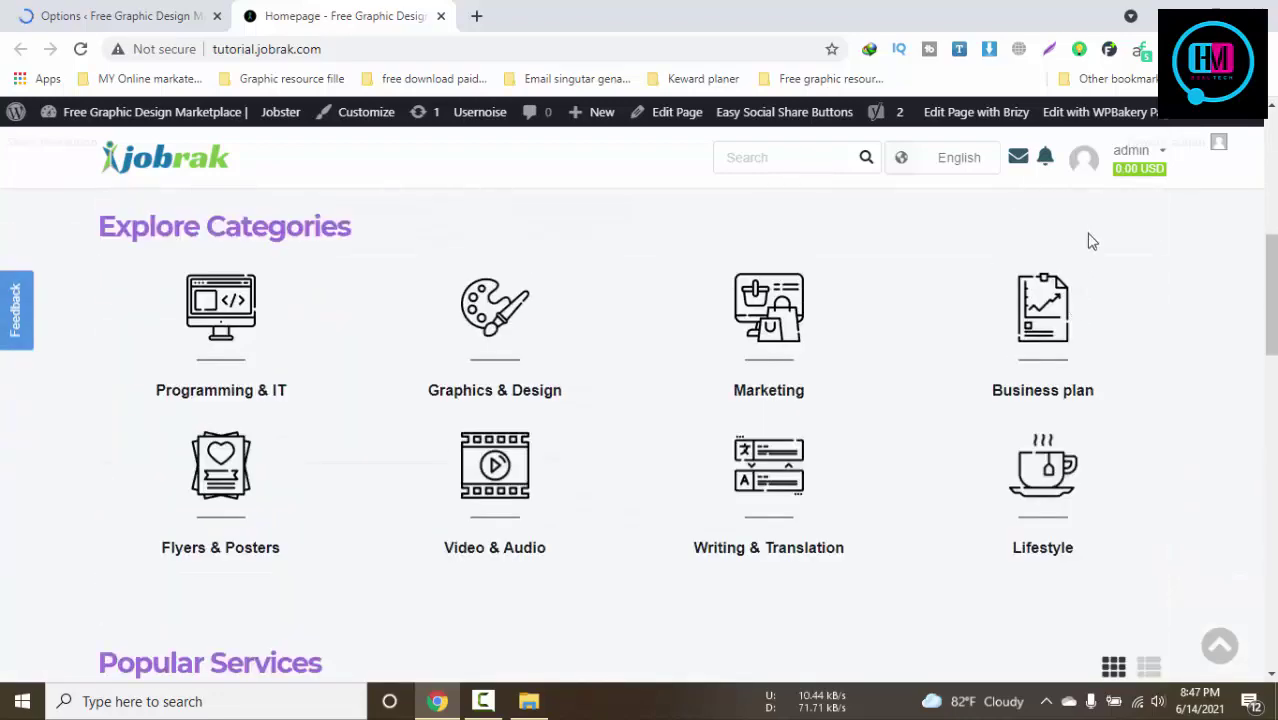
pyautogui.moveTo(1150, 145)
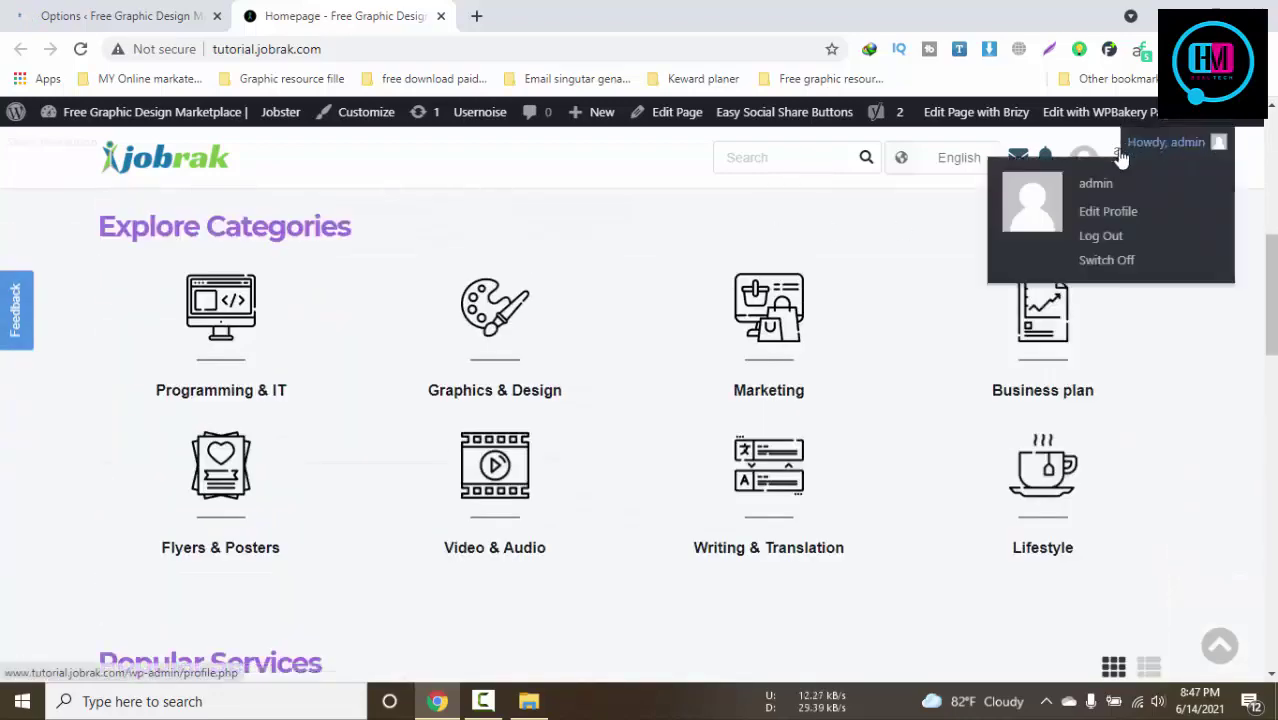
pyautogui.scroll(5, 1132, 222)
pyautogui.moveTo(1138, 172)
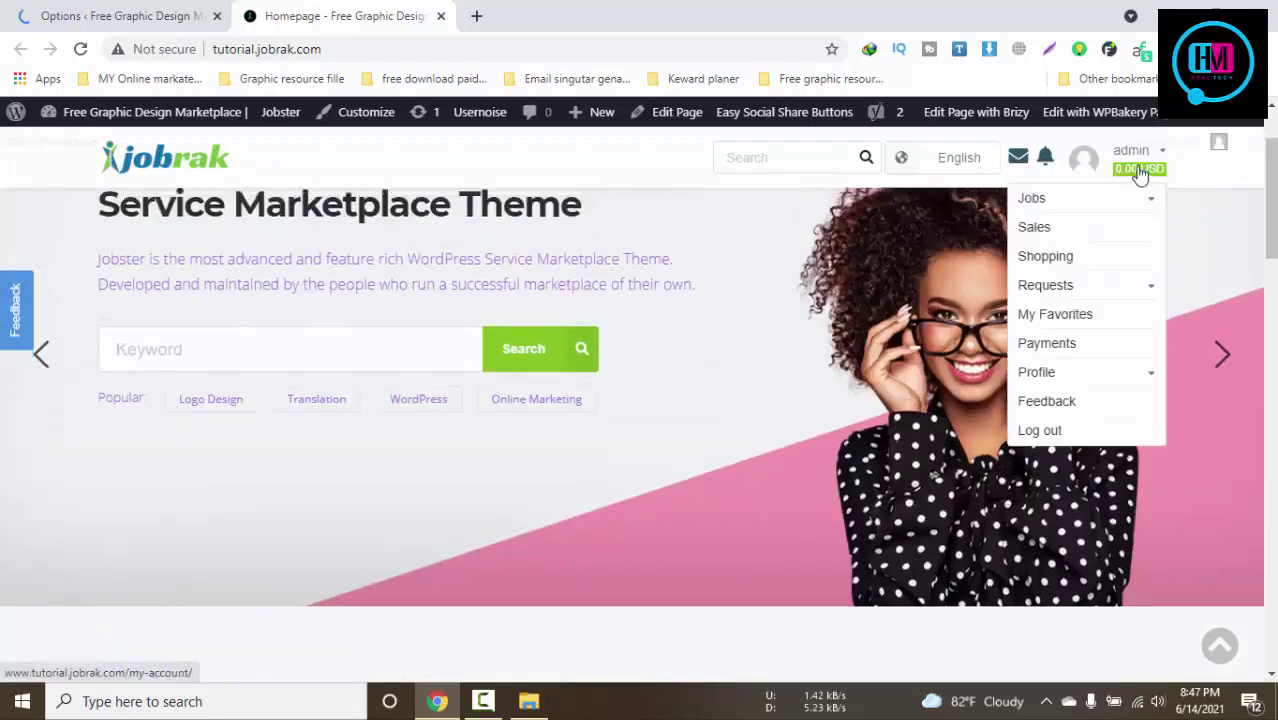
pyautogui.click(1078, 207)
pyautogui.click(1063, 231)
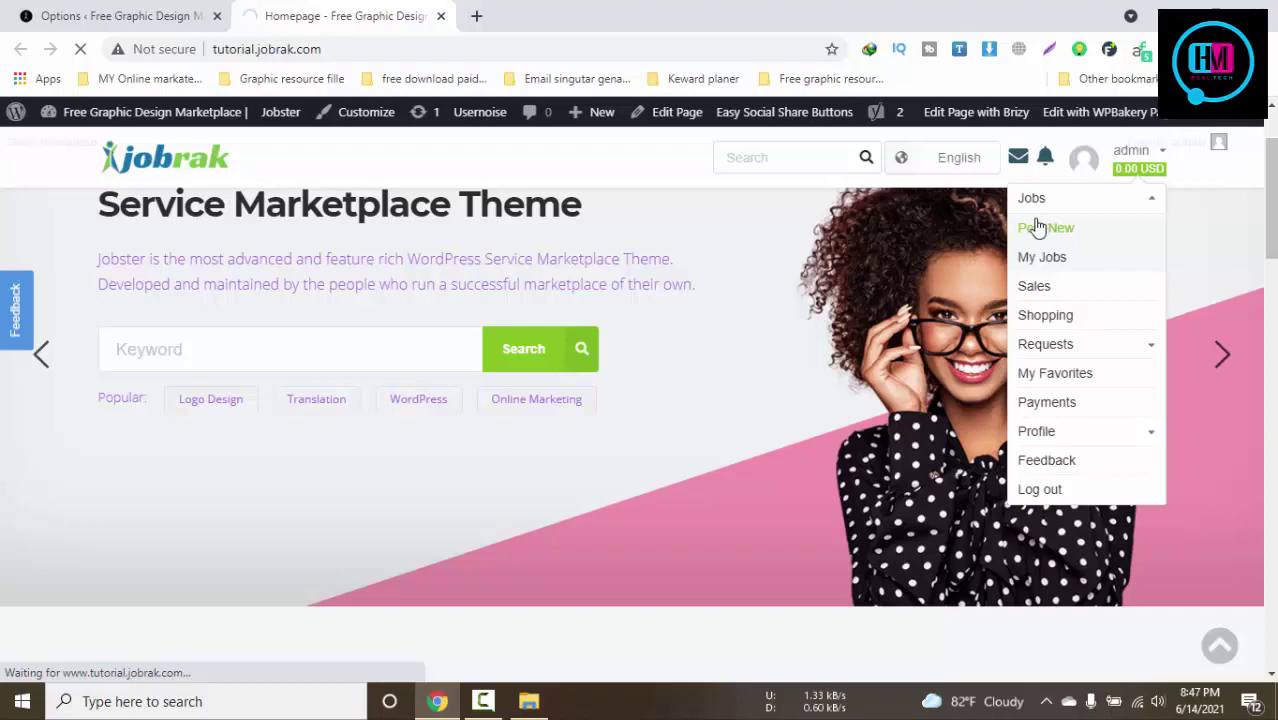
pyautogui.click(45, 14)
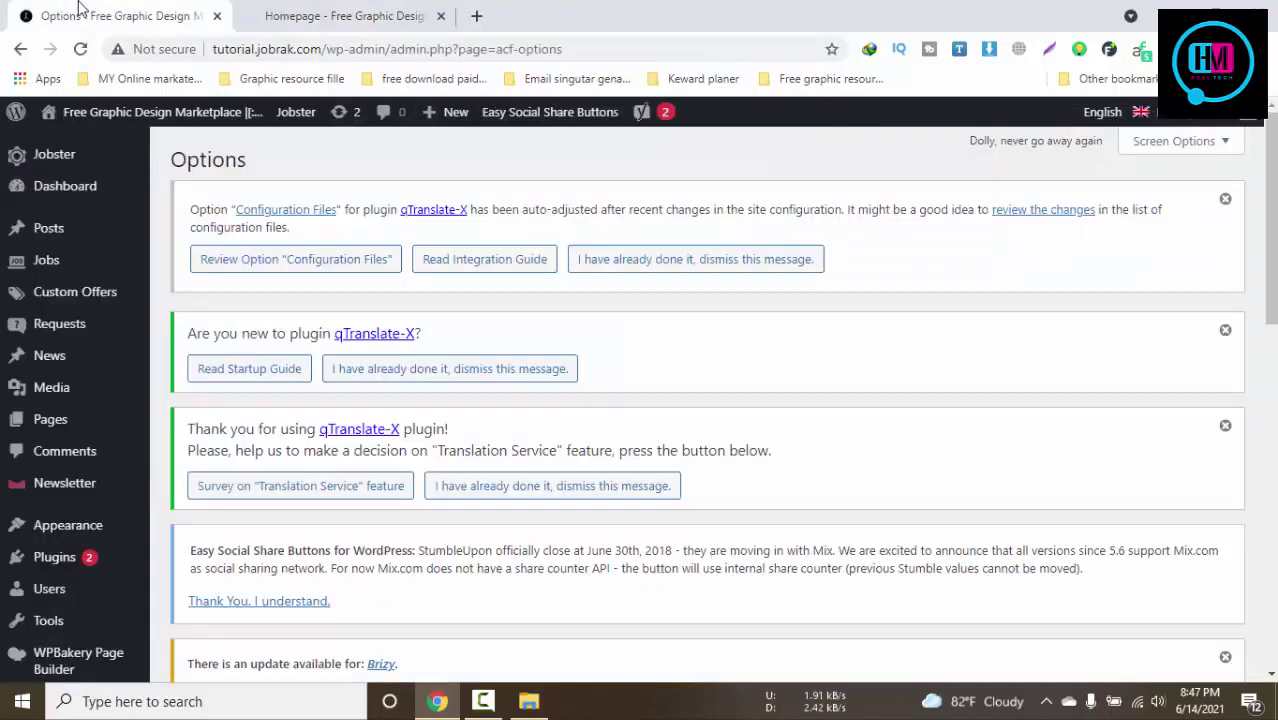
# Type the job title 'i will Do any Kinds of Web siote Design anr Graphic Desihn'
pyautogui.click(291, 10)
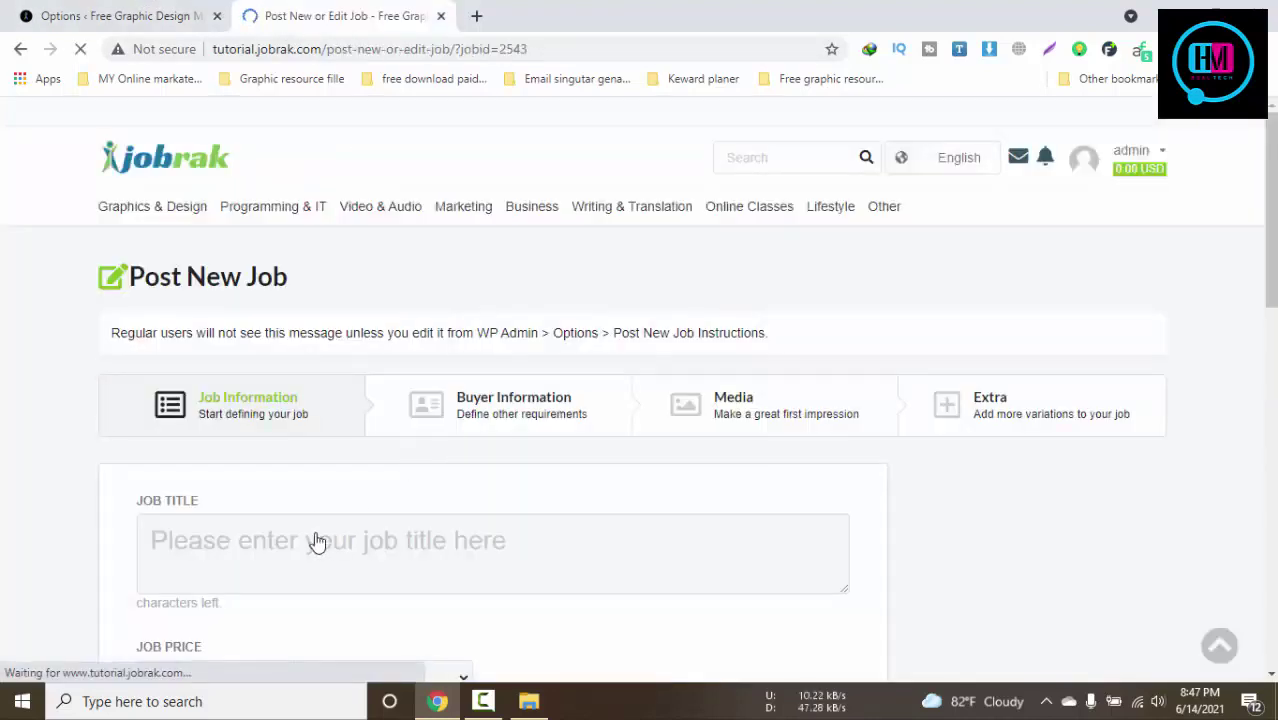
pyautogui.scroll(-2, 470, 493)
pyautogui.click(363, 370)
pyautogui.write('i')
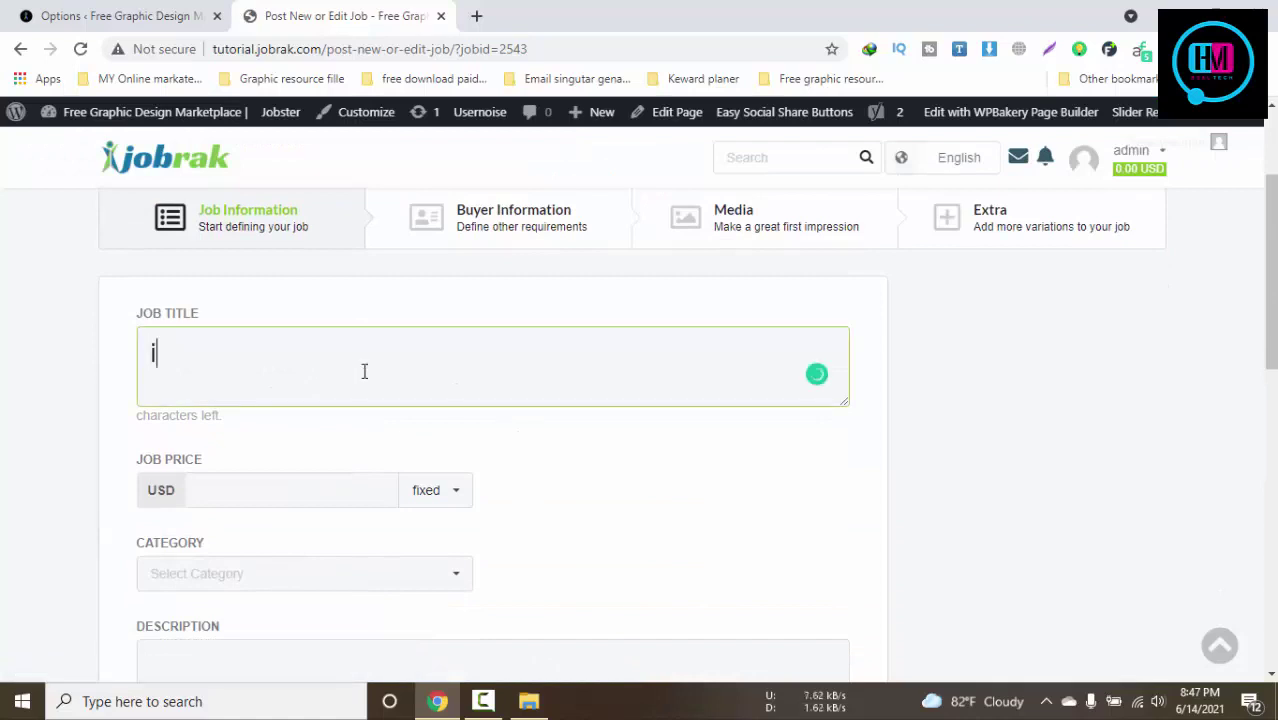
pyautogui.write(' will Doo')
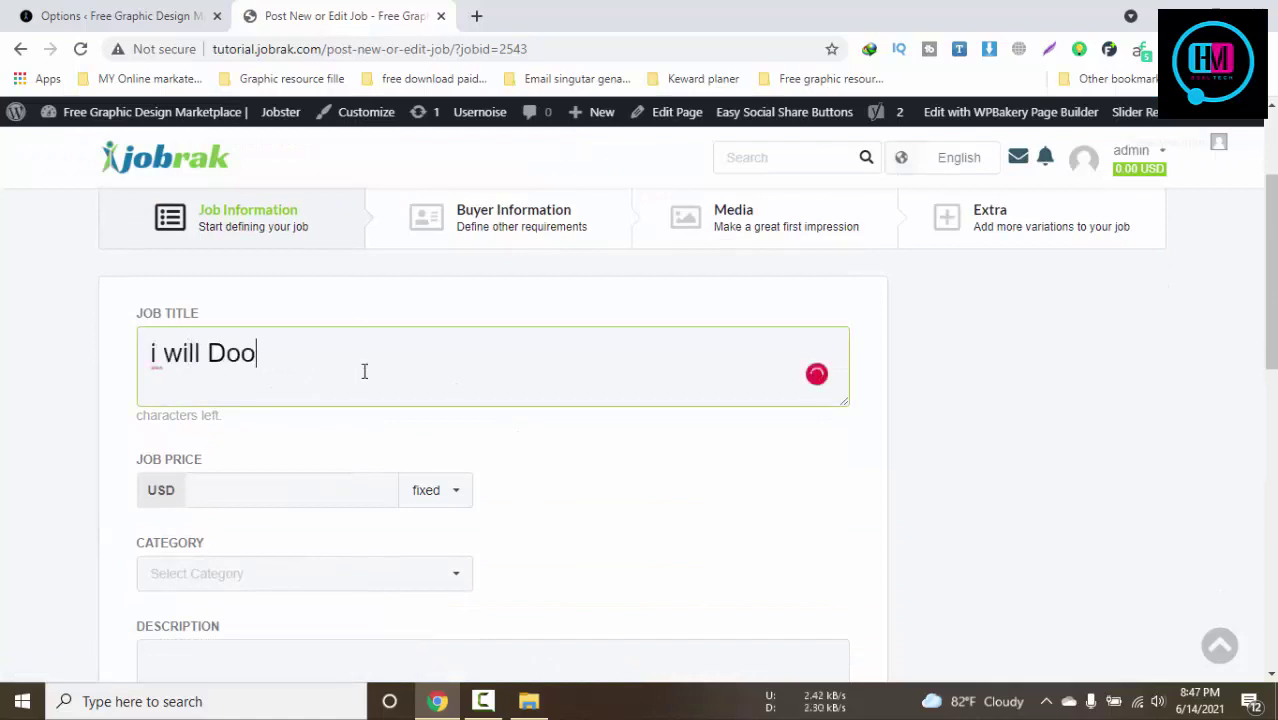
pyautogui.write(' any Kind')
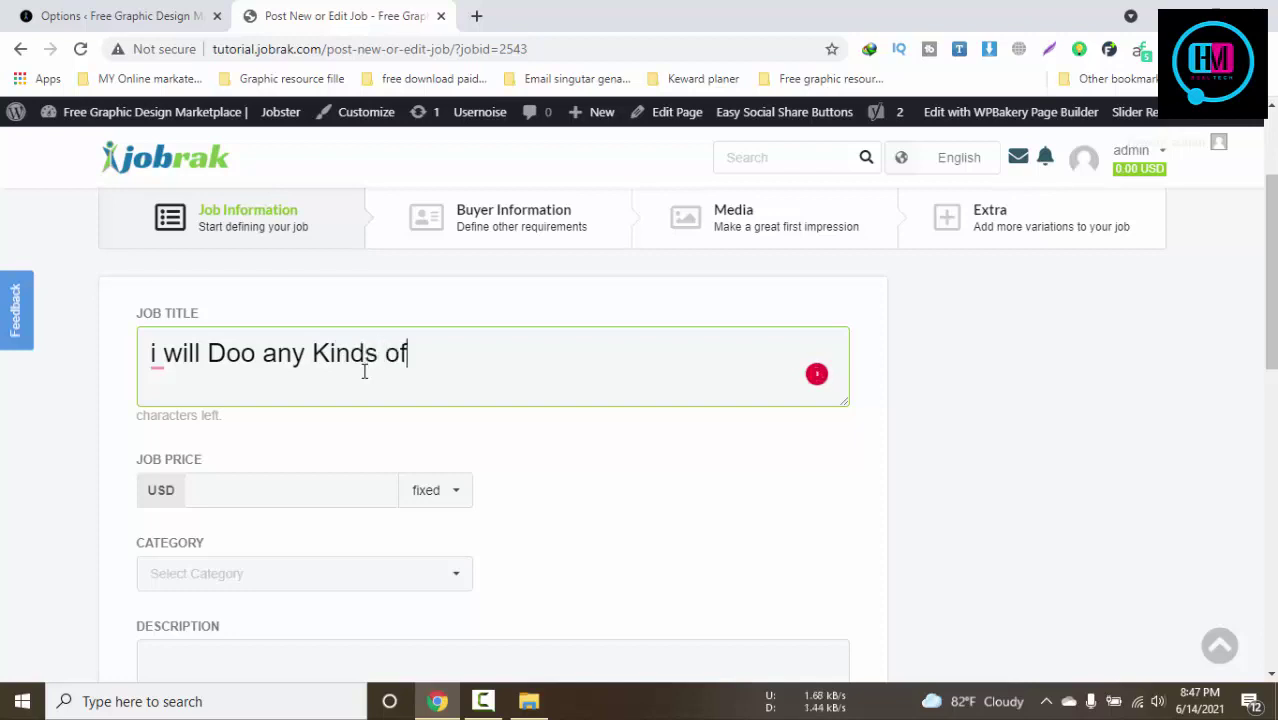
pyautogui.write('s of')
pyautogui.press('Delete')
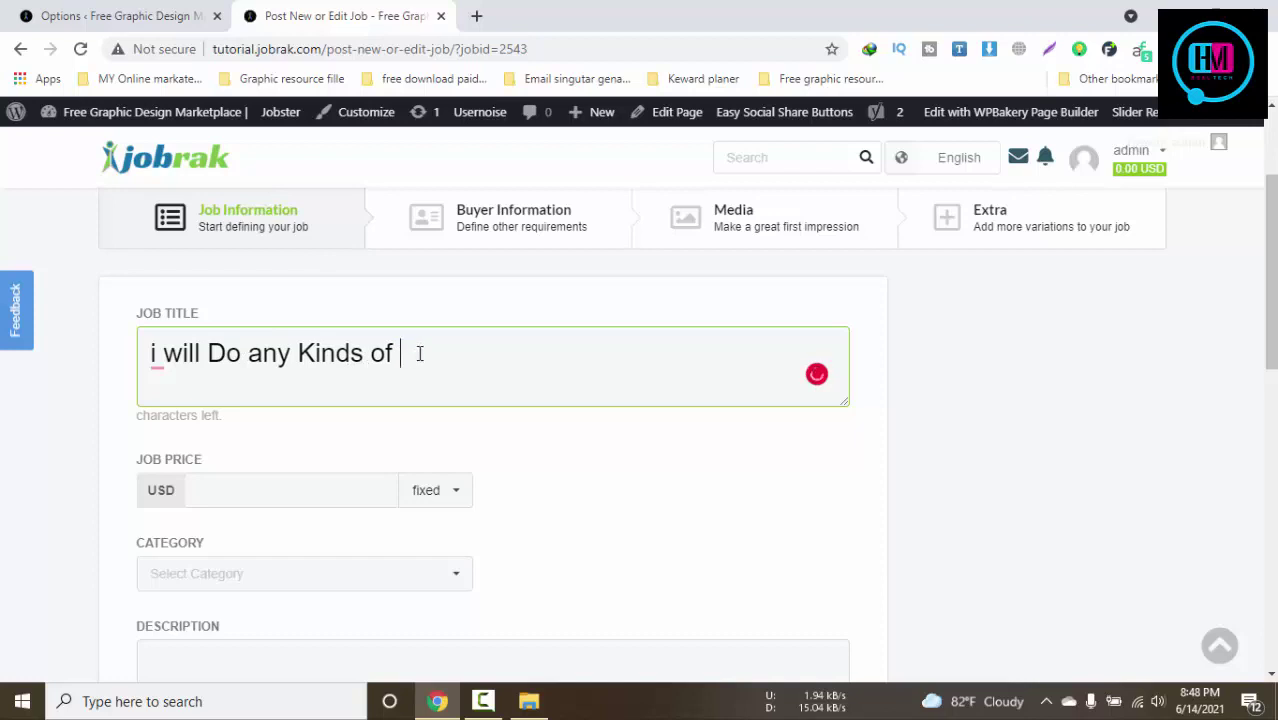
pyautogui.write('Web sio')
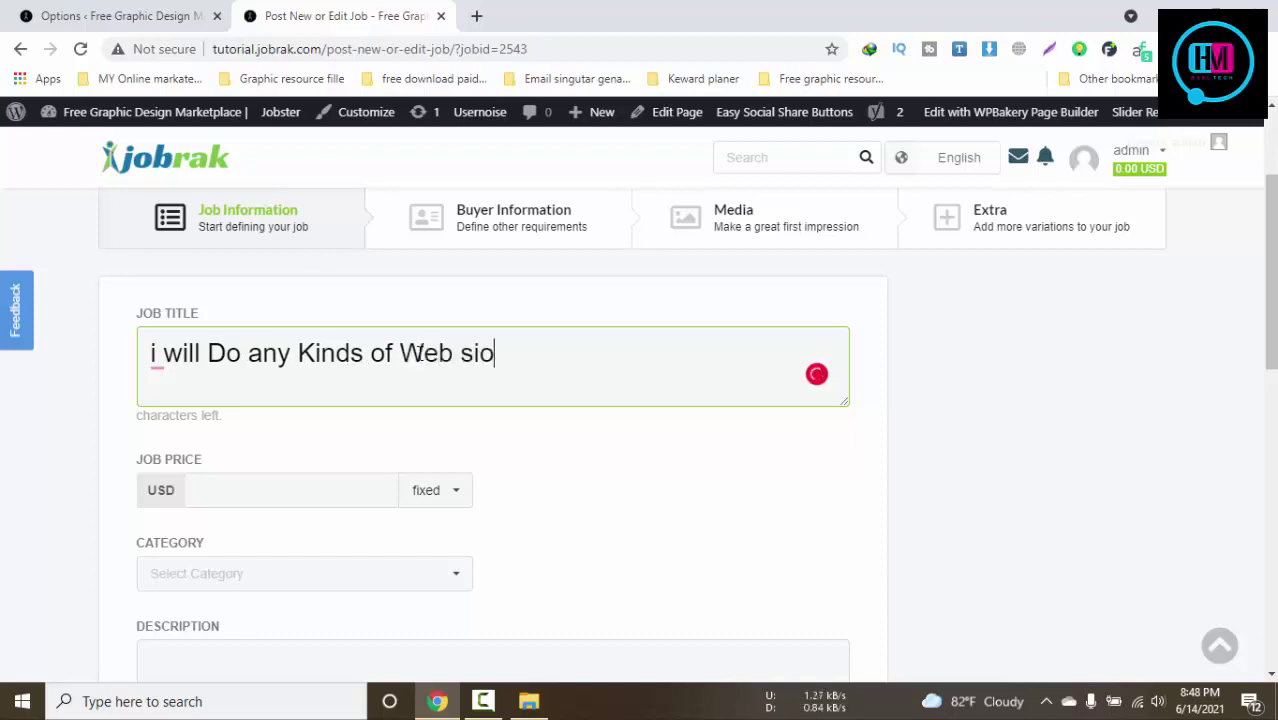
pyautogui.write('te Design a')
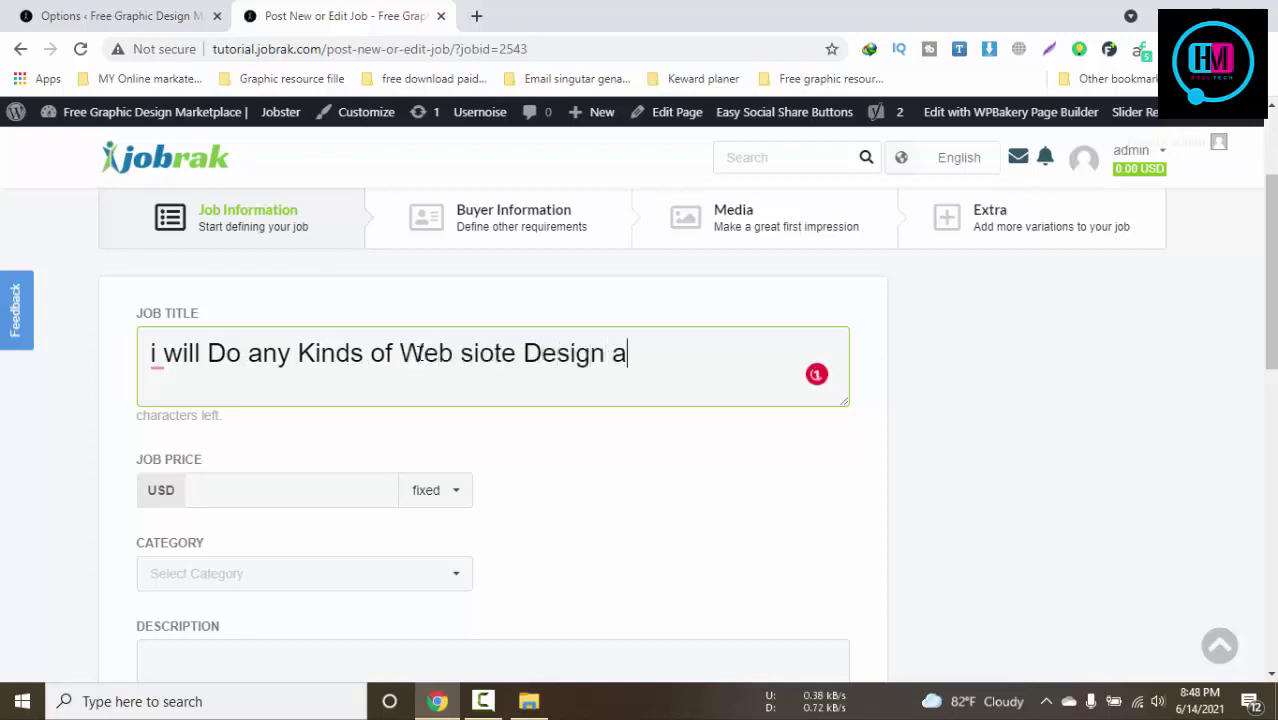
pyautogui.write('n')
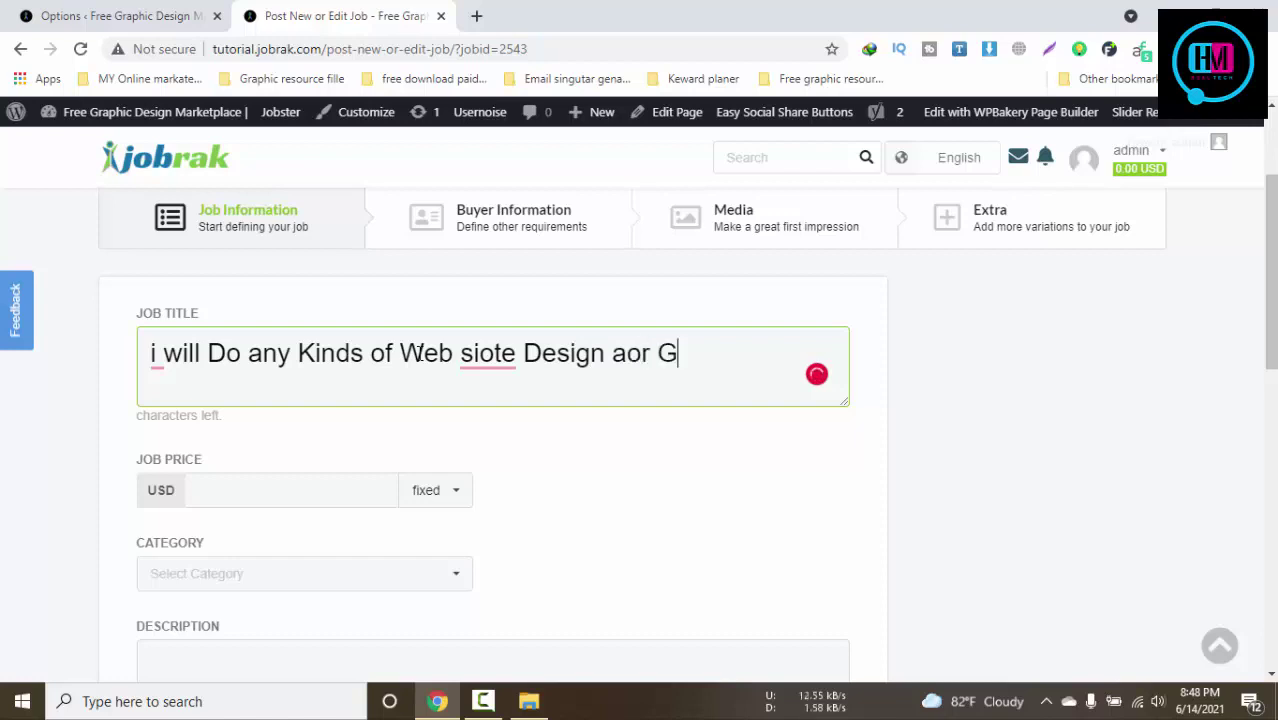
pyautogui.write('r Graphic De')
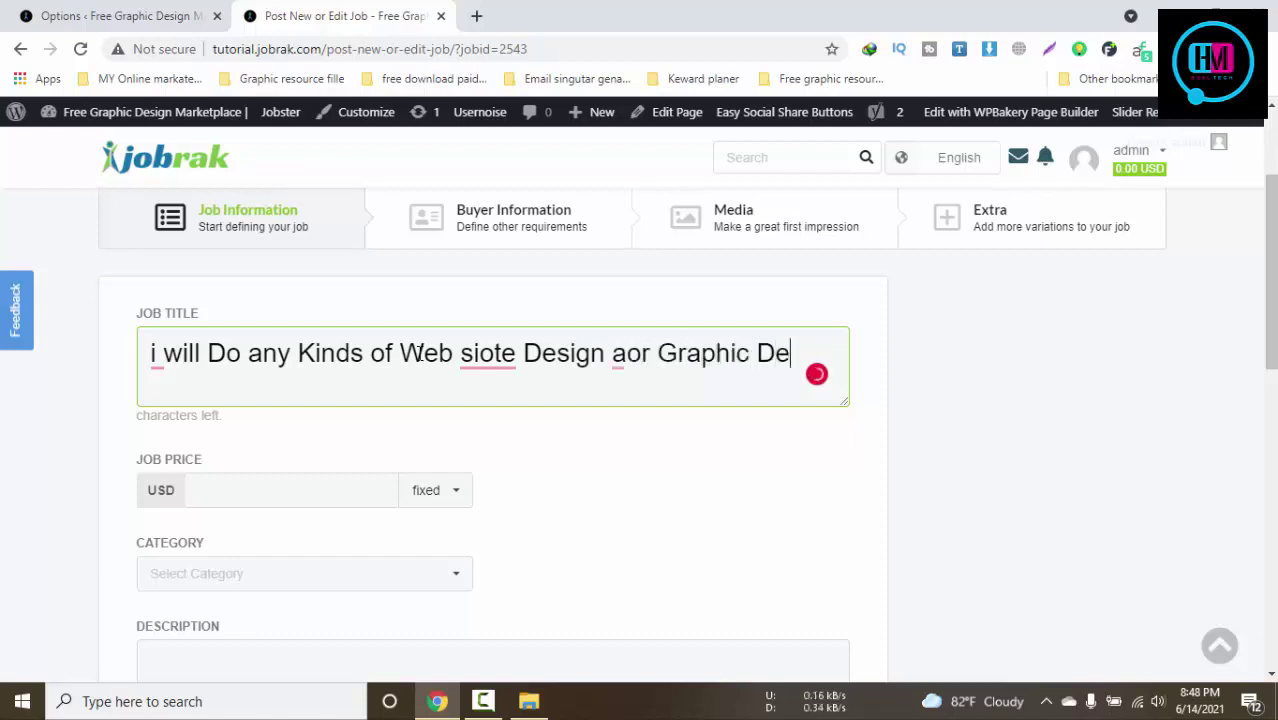
pyautogui.write('si')
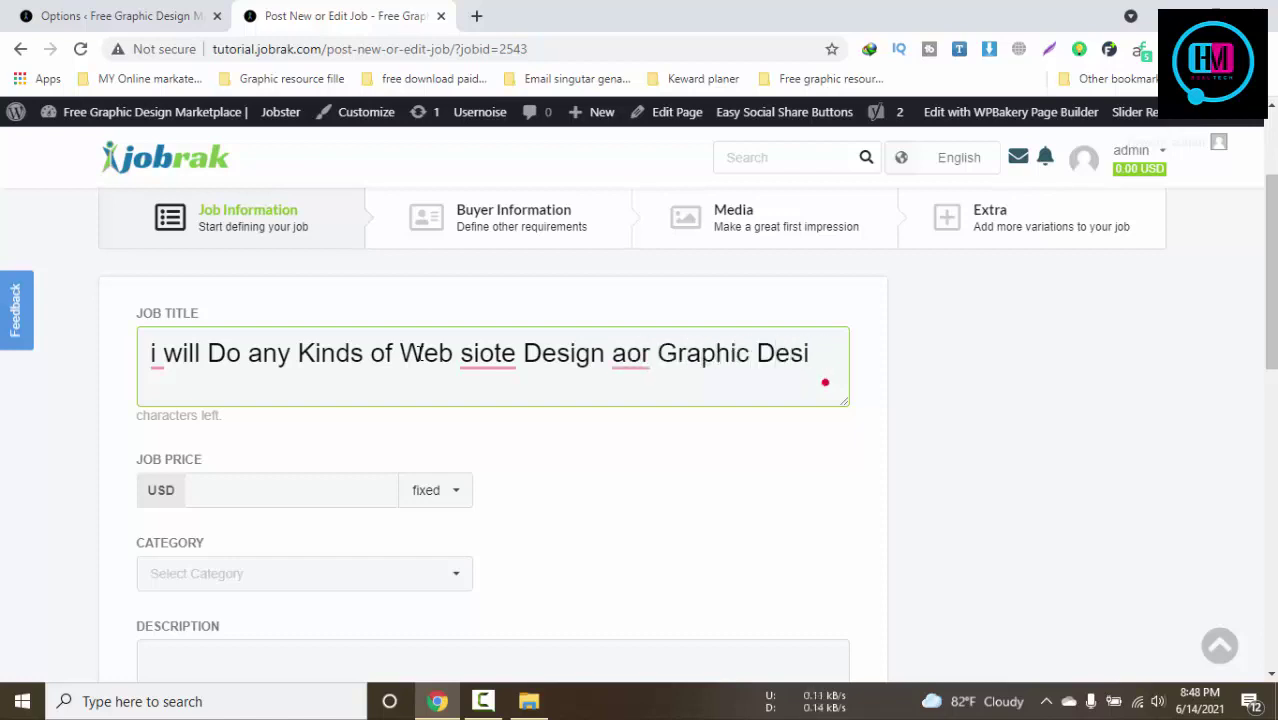
pyautogui.write('hn')
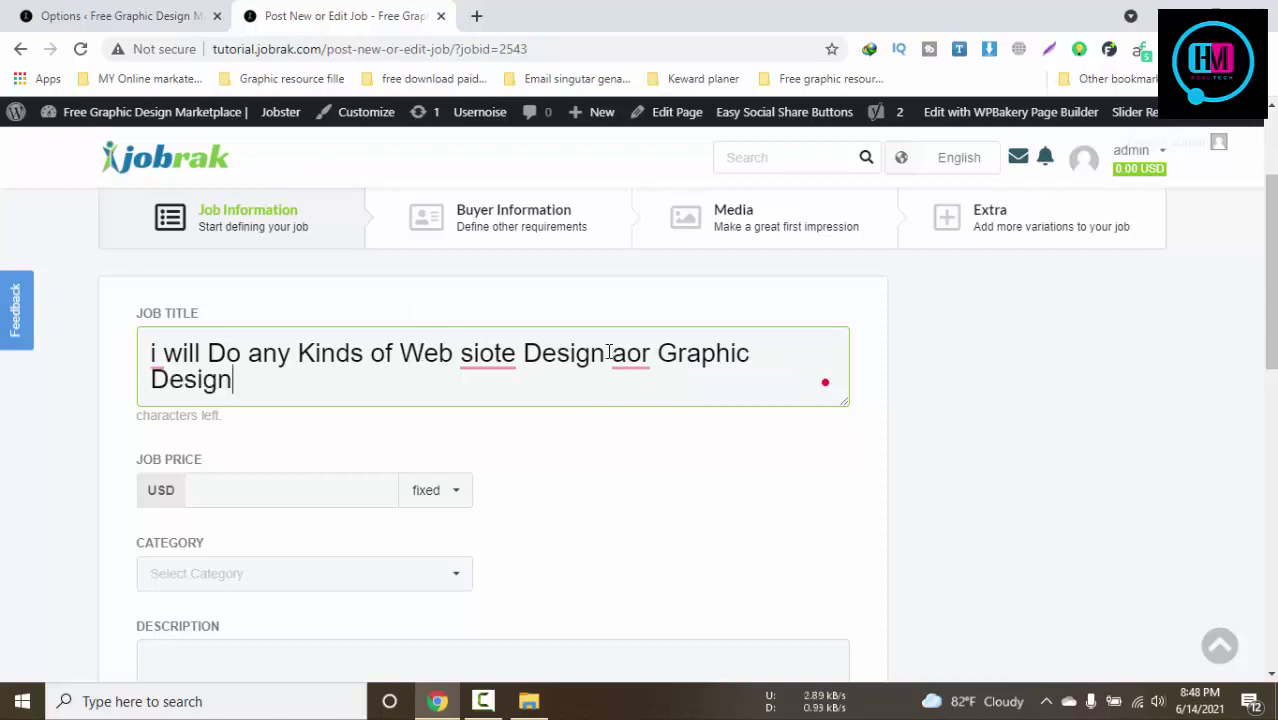
# Correct the title's typos so it reads 'or' instead of 'anr' and 'site' instead of 'siote'
pyautogui.rightClick(616, 355)
pyautogui.click(622, 391)
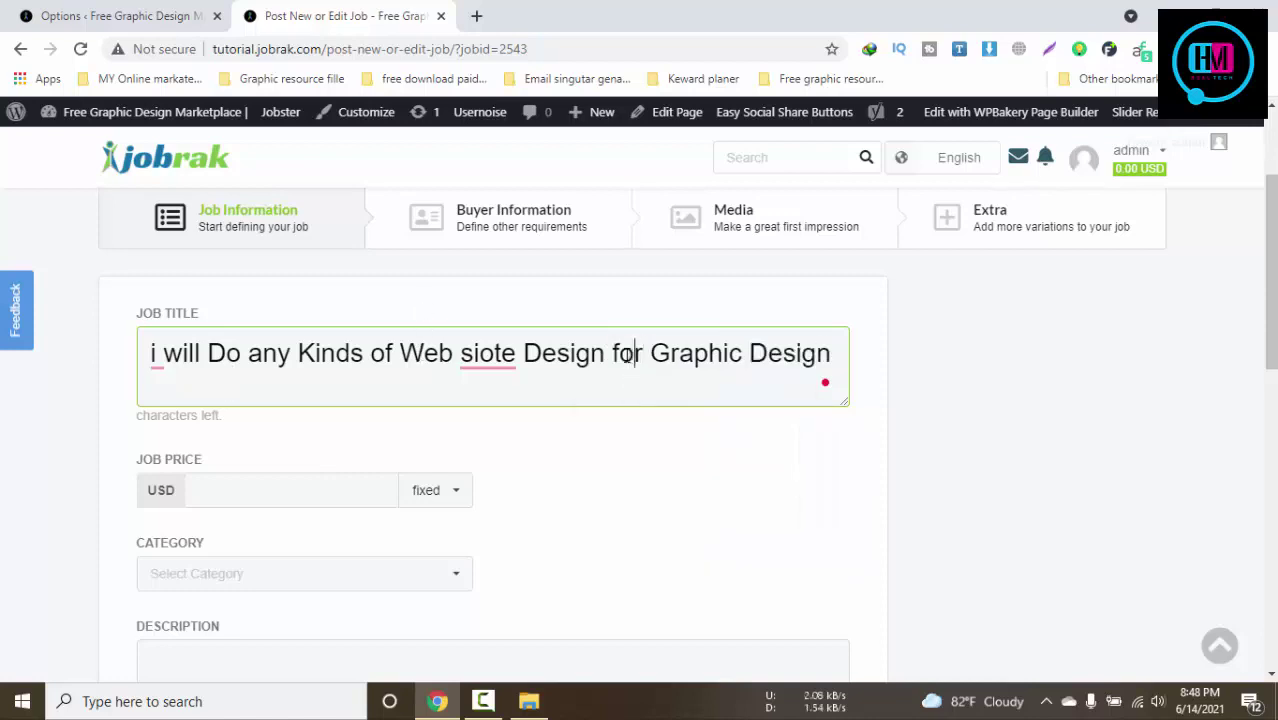
pyautogui.doubleClick(620, 355)
pyautogui.click(620, 355)
pyautogui.press('BackSpace')
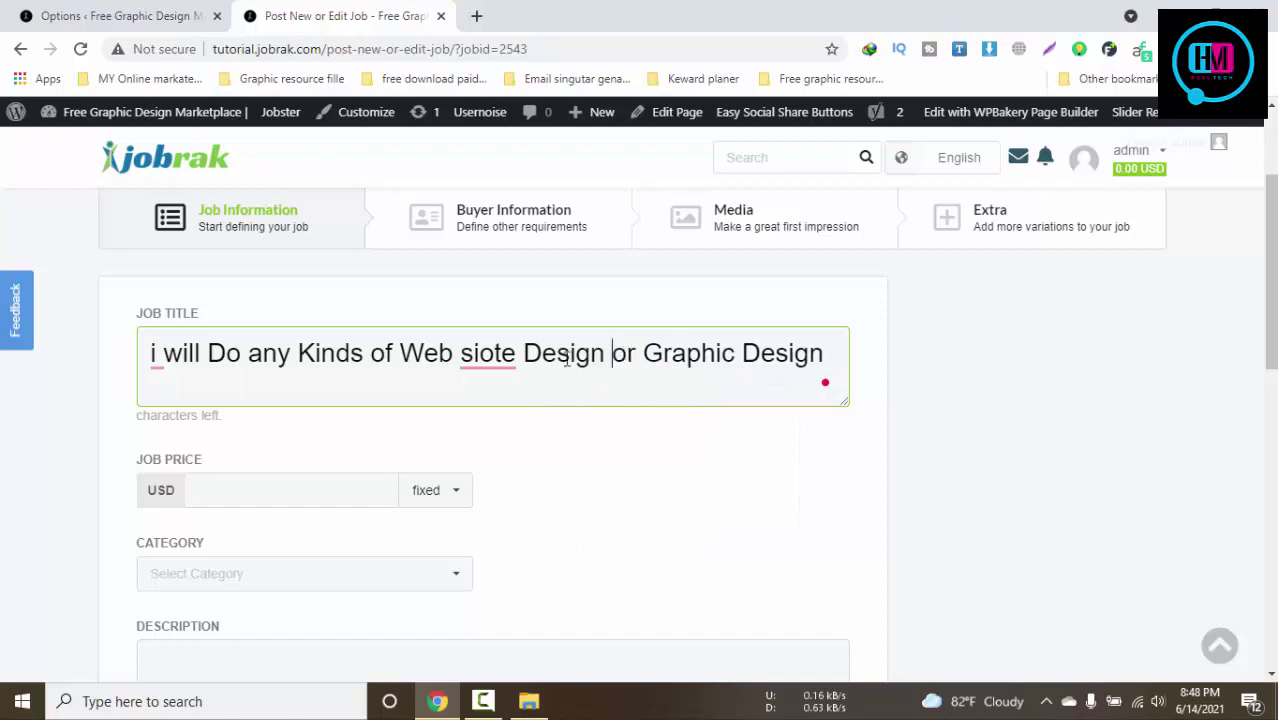
pyautogui.moveTo(505, 353)
pyautogui.click(475, 388)
pyautogui.scroll(-1, 508, 416)
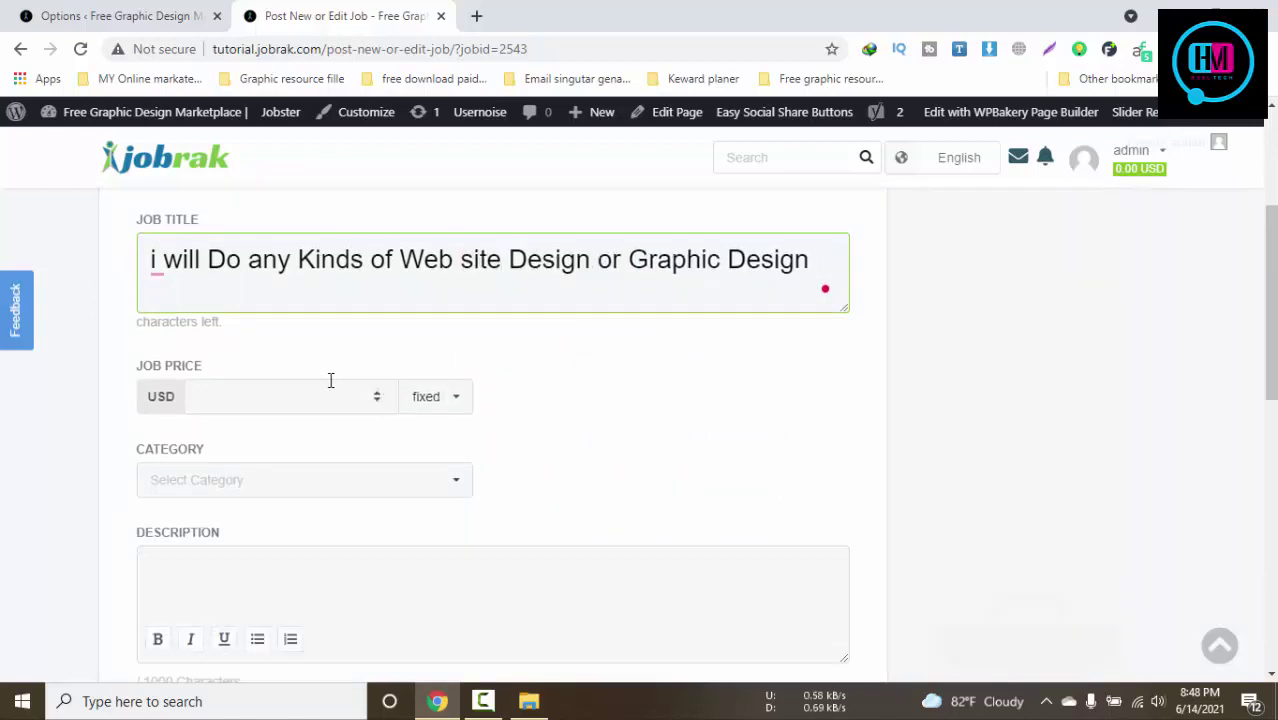
# Choose Programming & IT as the job category
pyautogui.click(328, 384)
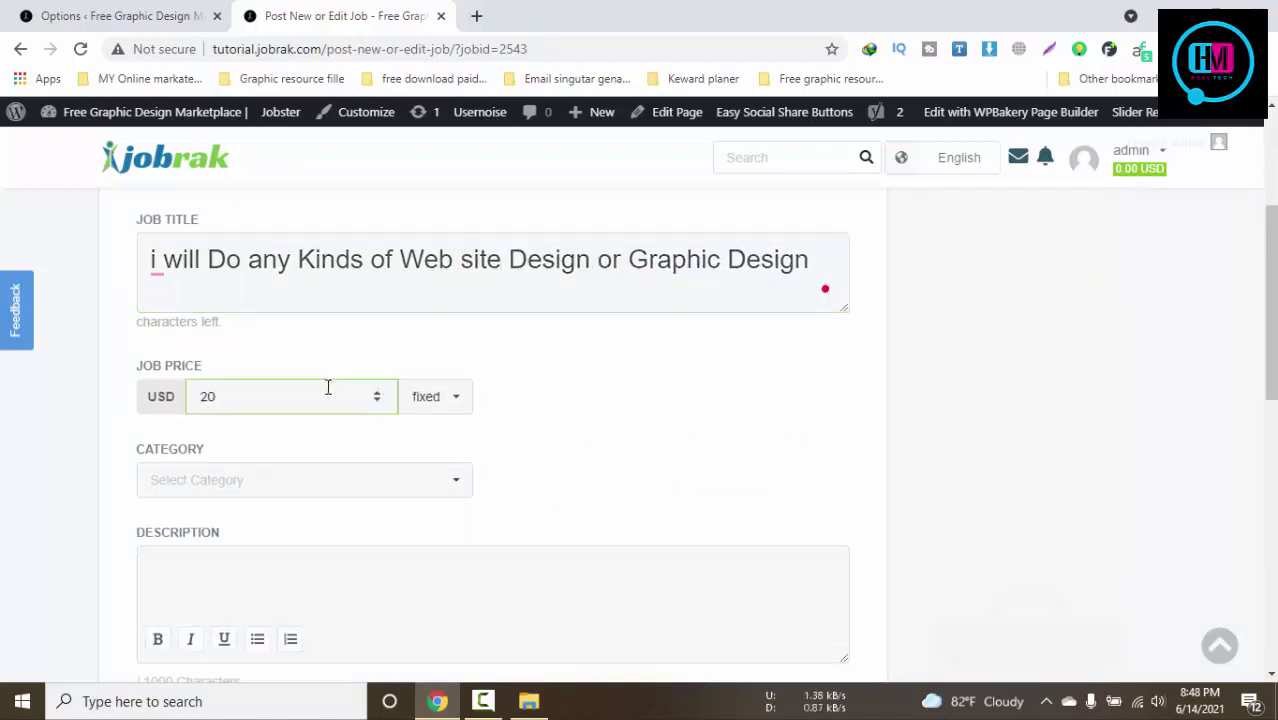
pyautogui.click(305, 484)
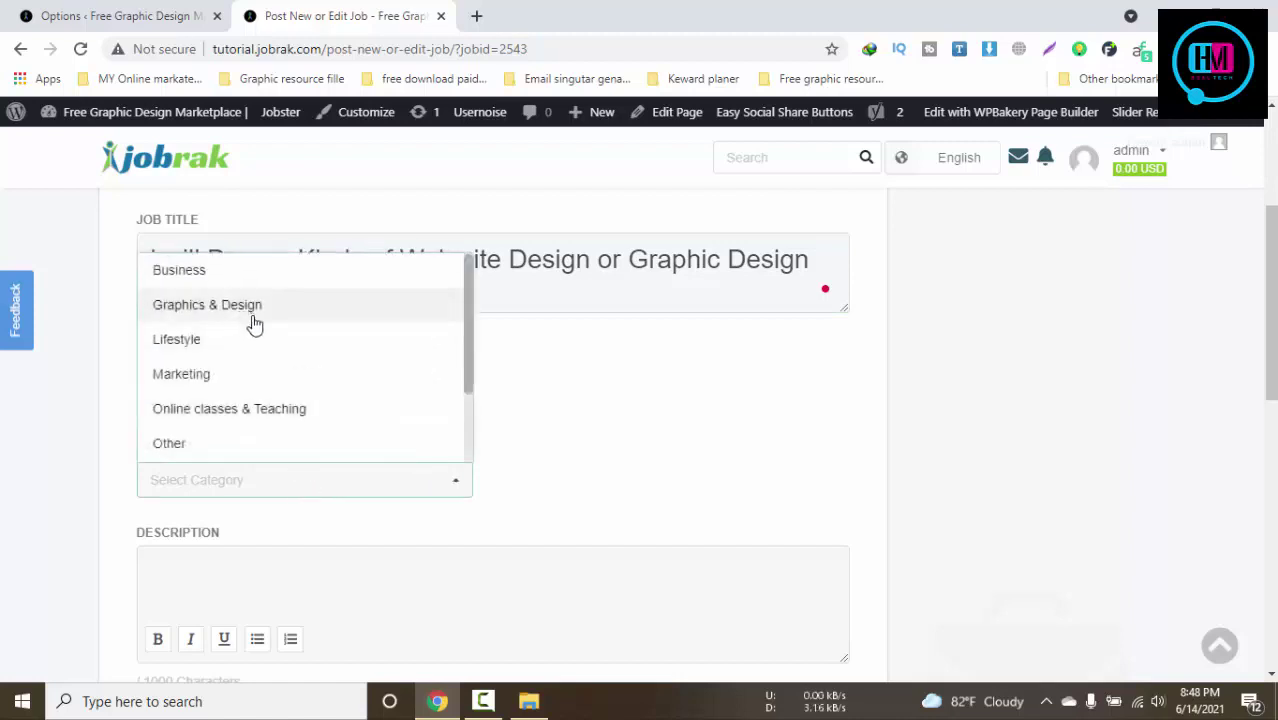
pyautogui.scroll(-2, 228, 376)
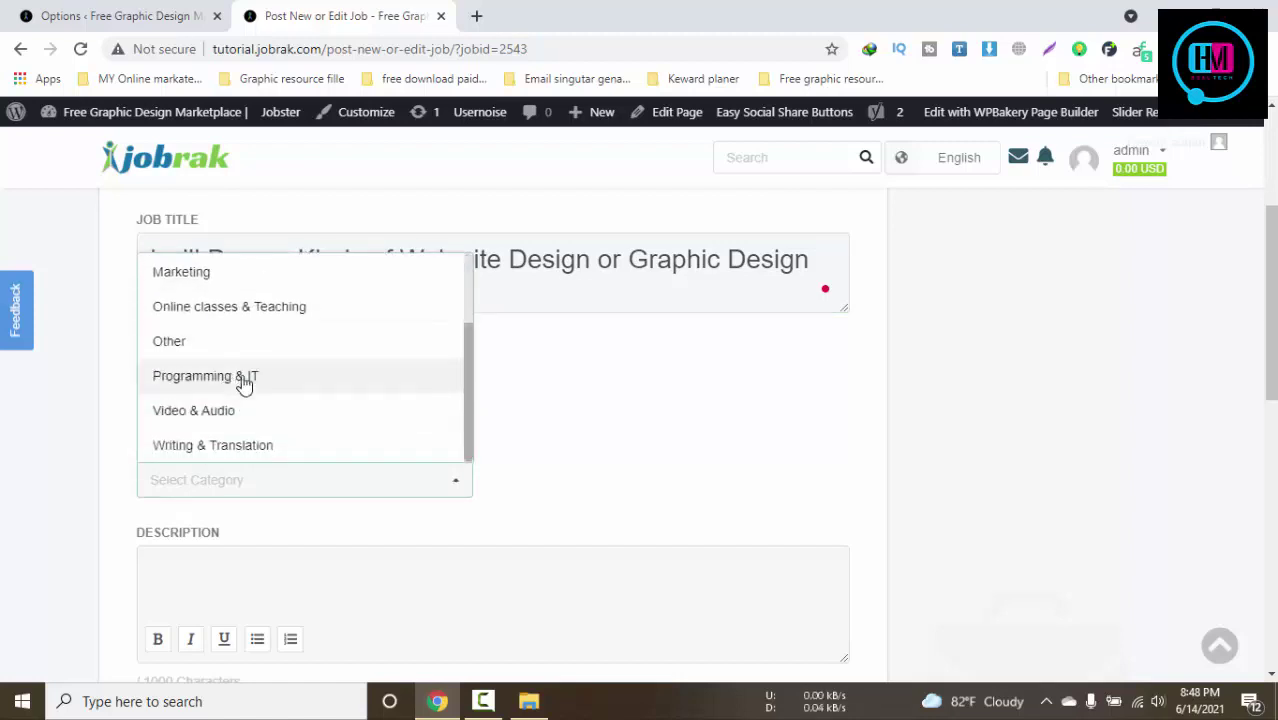
pyautogui.click(245, 376)
pyautogui.scroll(-3, 271, 360)
# Write the description 'Dome data here', add the tag 'website Design', and continue to Buyer Information
pyautogui.click(303, 329)
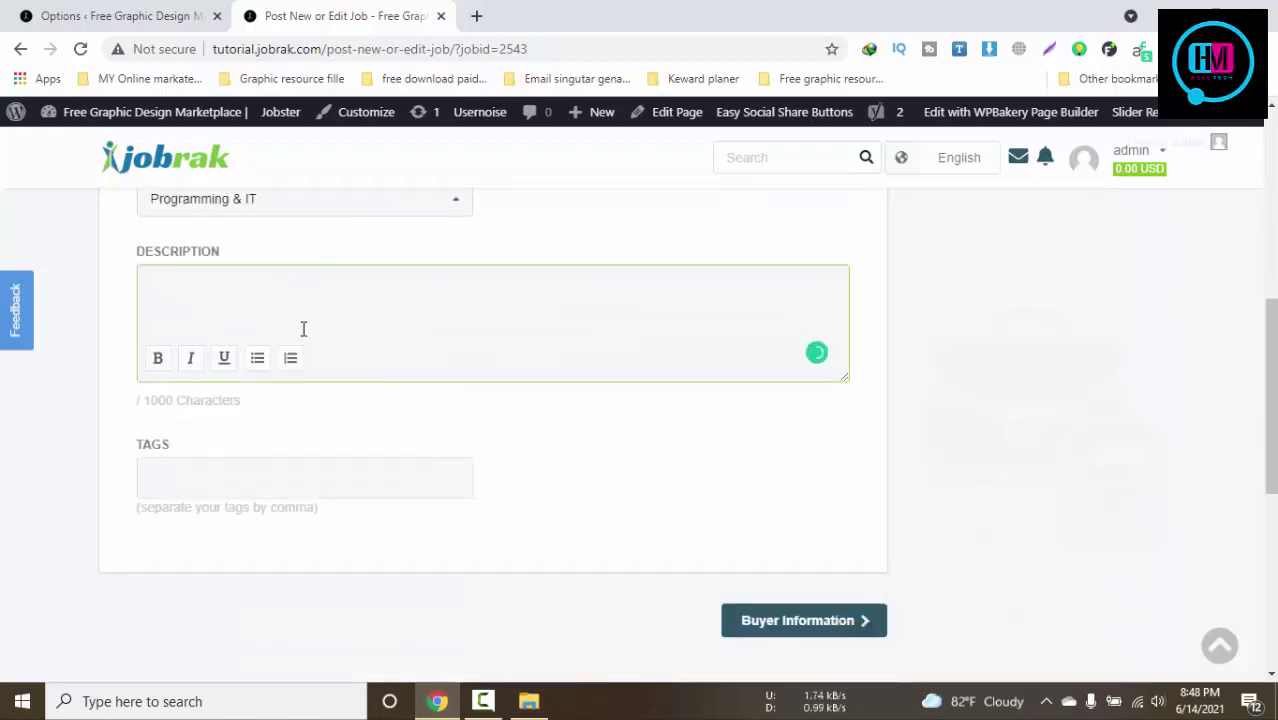
pyautogui.write('Dom')
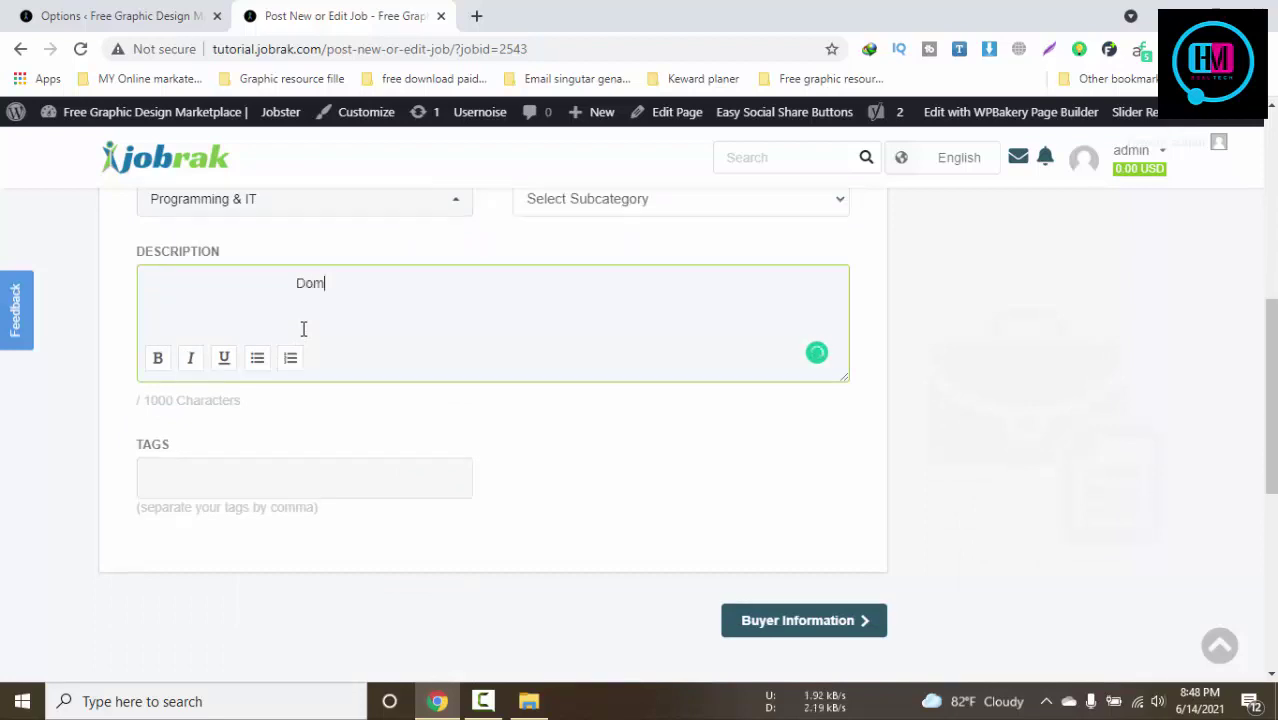
pyautogui.write('e data here')
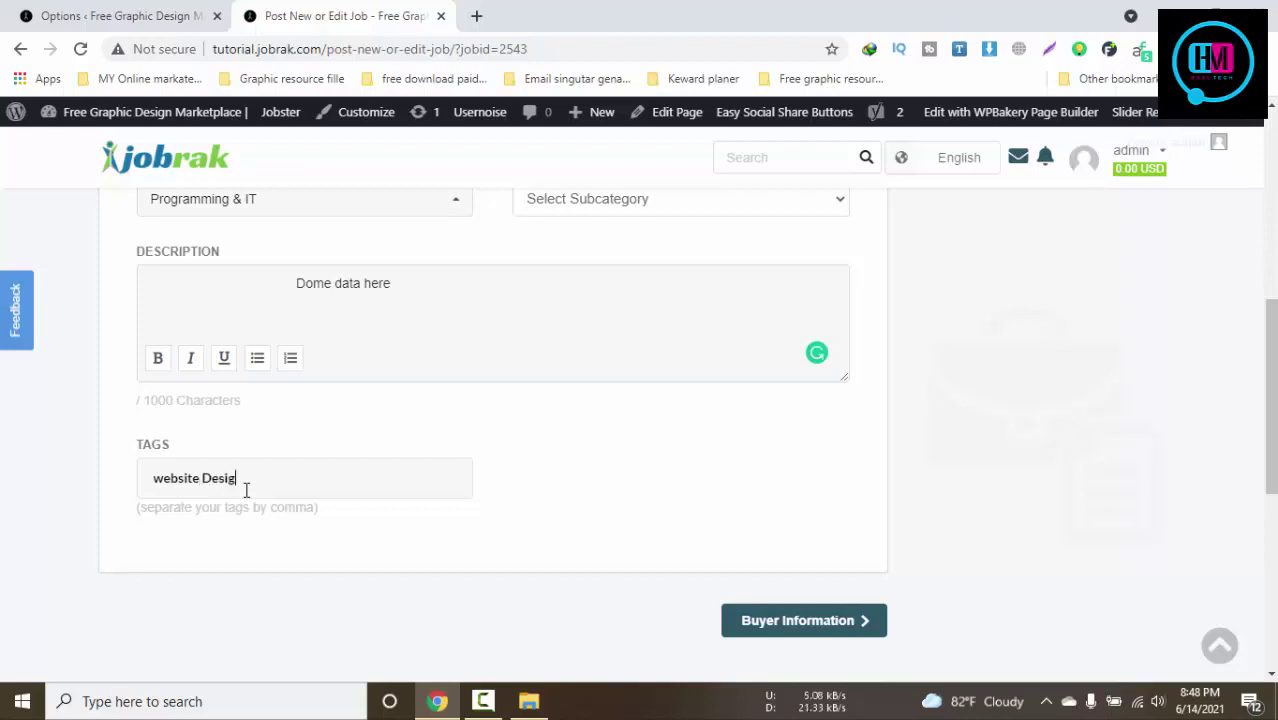
pyautogui.press('Return')
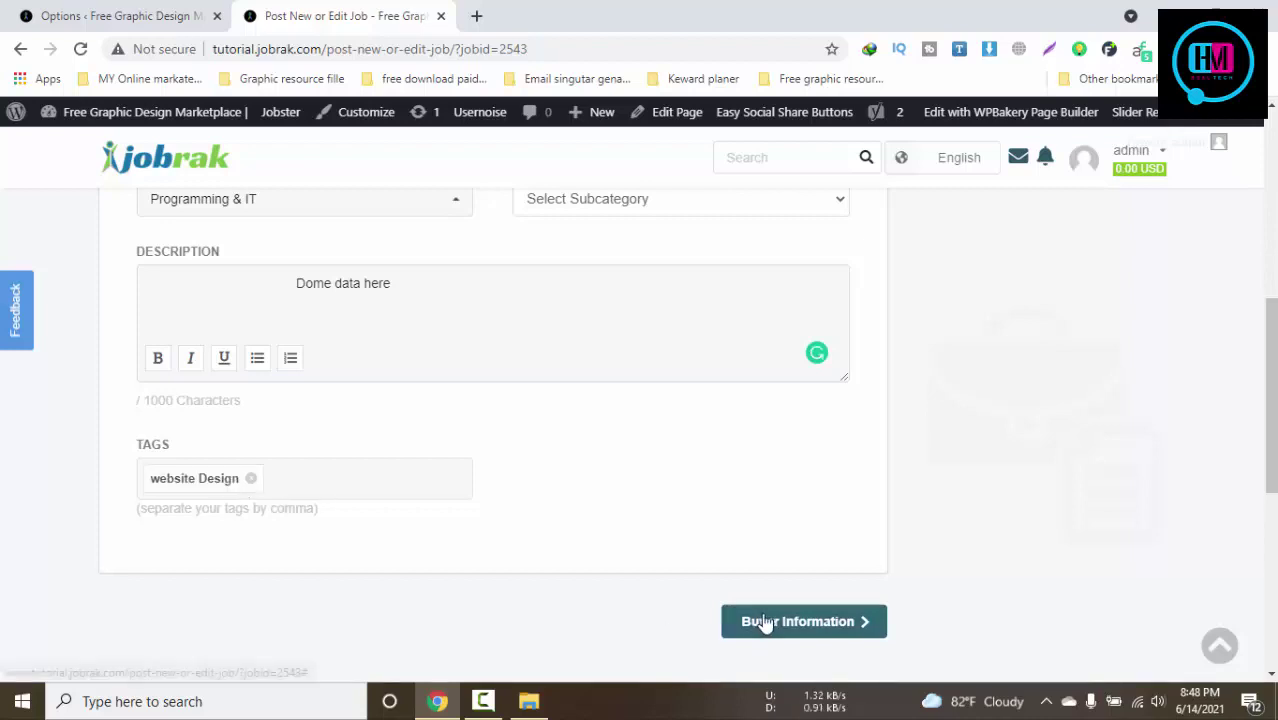
pyautogui.click(765, 620)
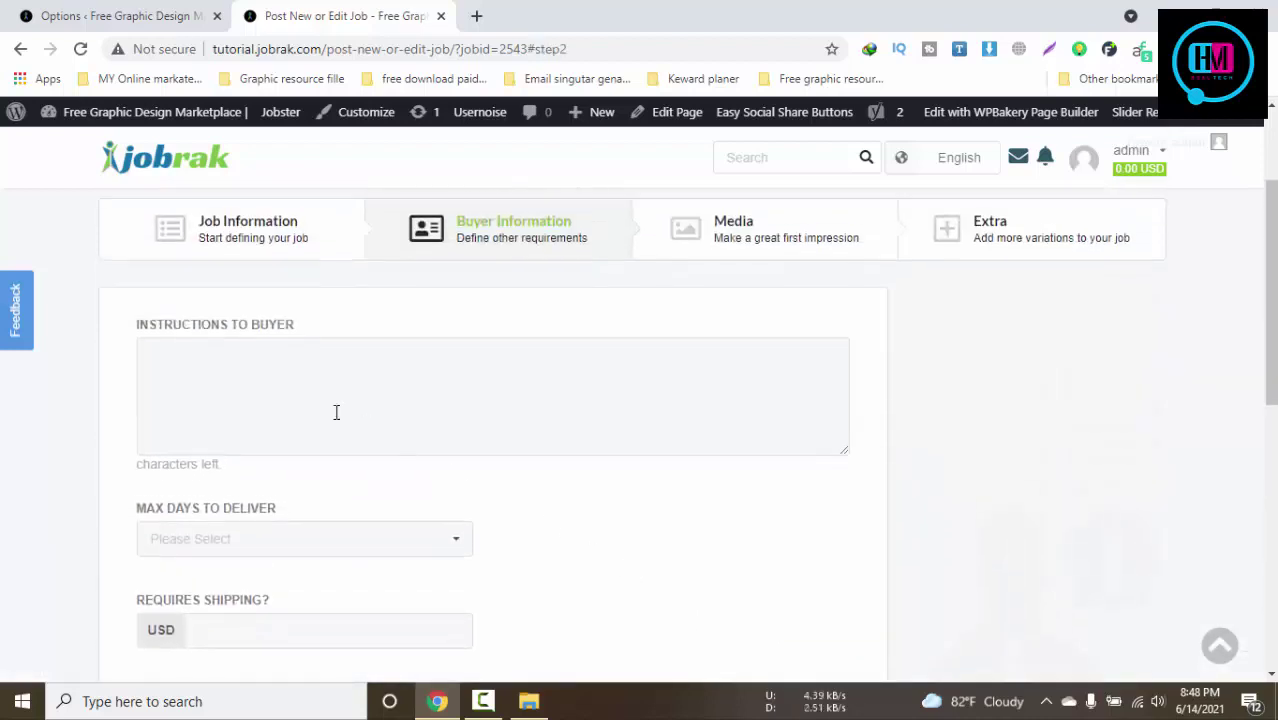
# Enter the buyer instructions 'Give me your Requirement For Start work', accepting the spelling fix
pyautogui.click(314, 395)
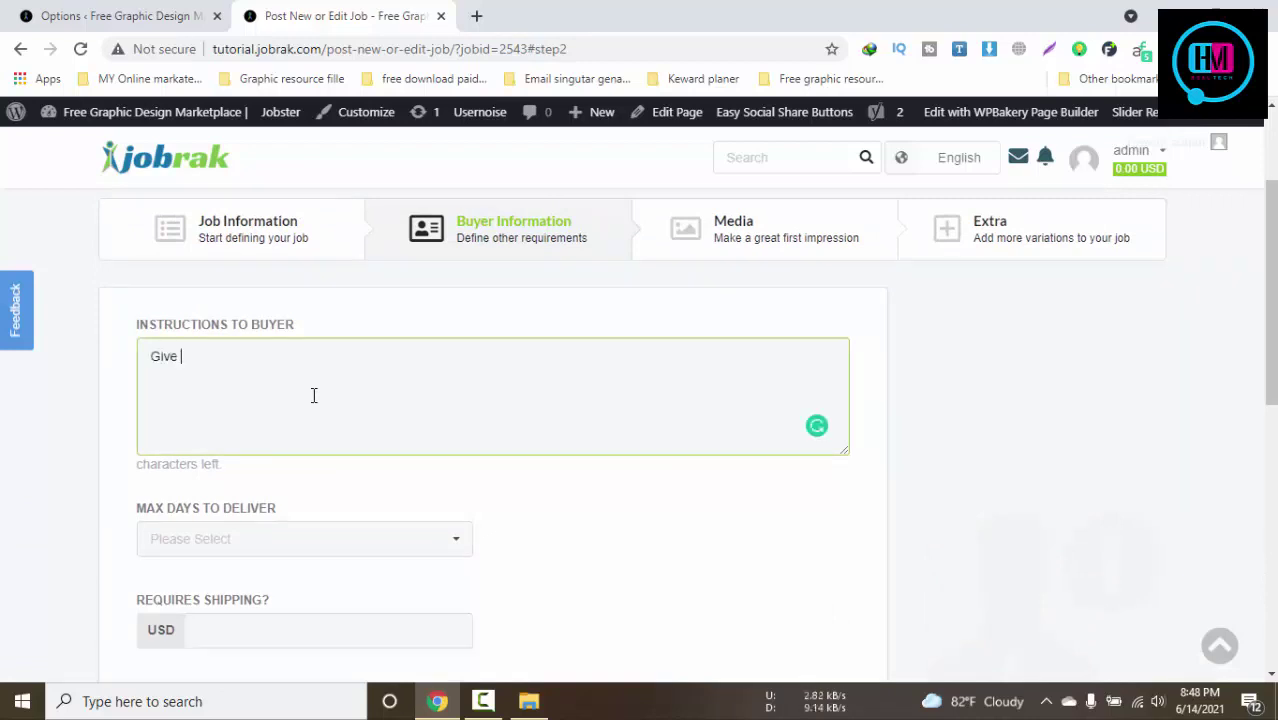
pyautogui.write('Give me your Requermen')
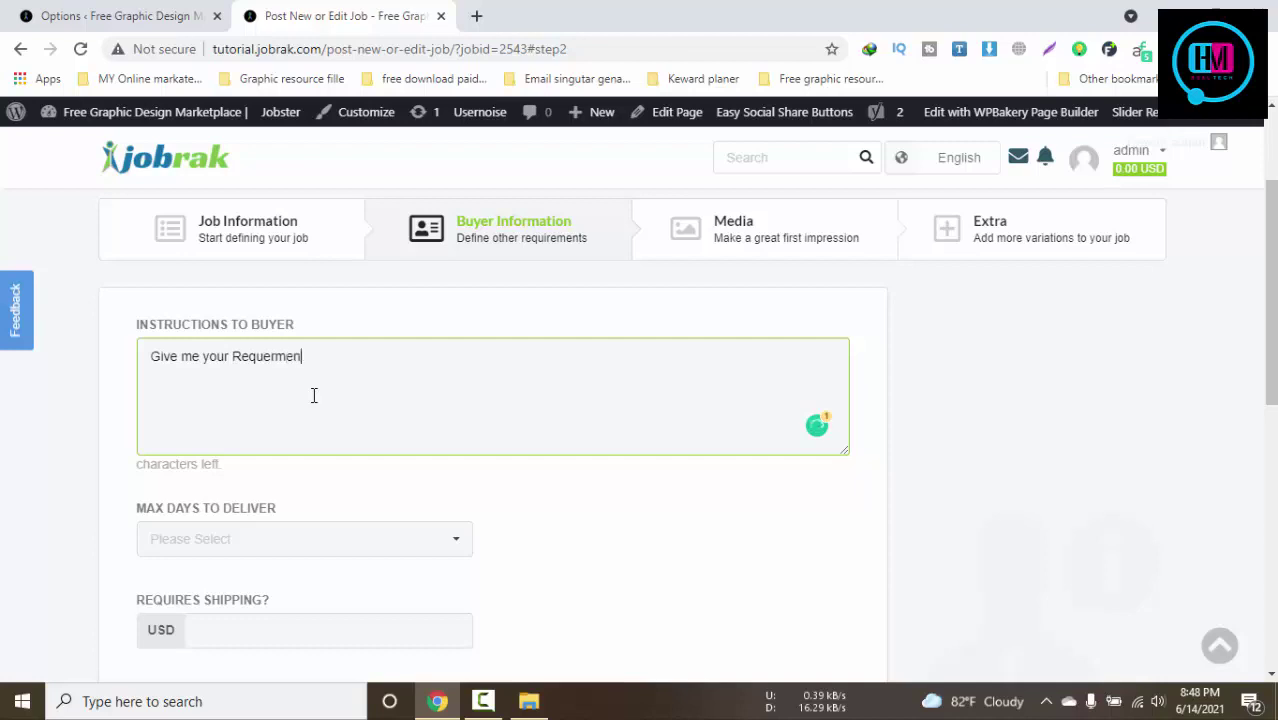
pyautogui.write('t For Sta')
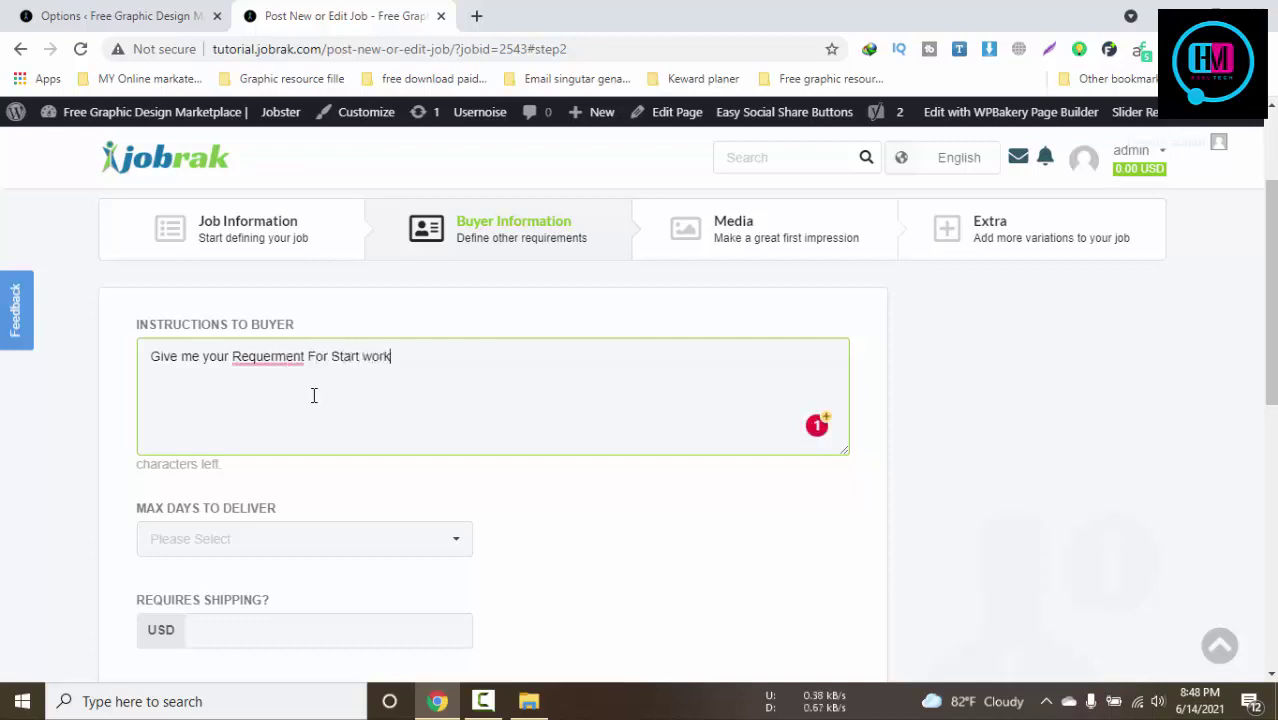
pyautogui.write('rt work')
pyautogui.moveTo(300, 360)
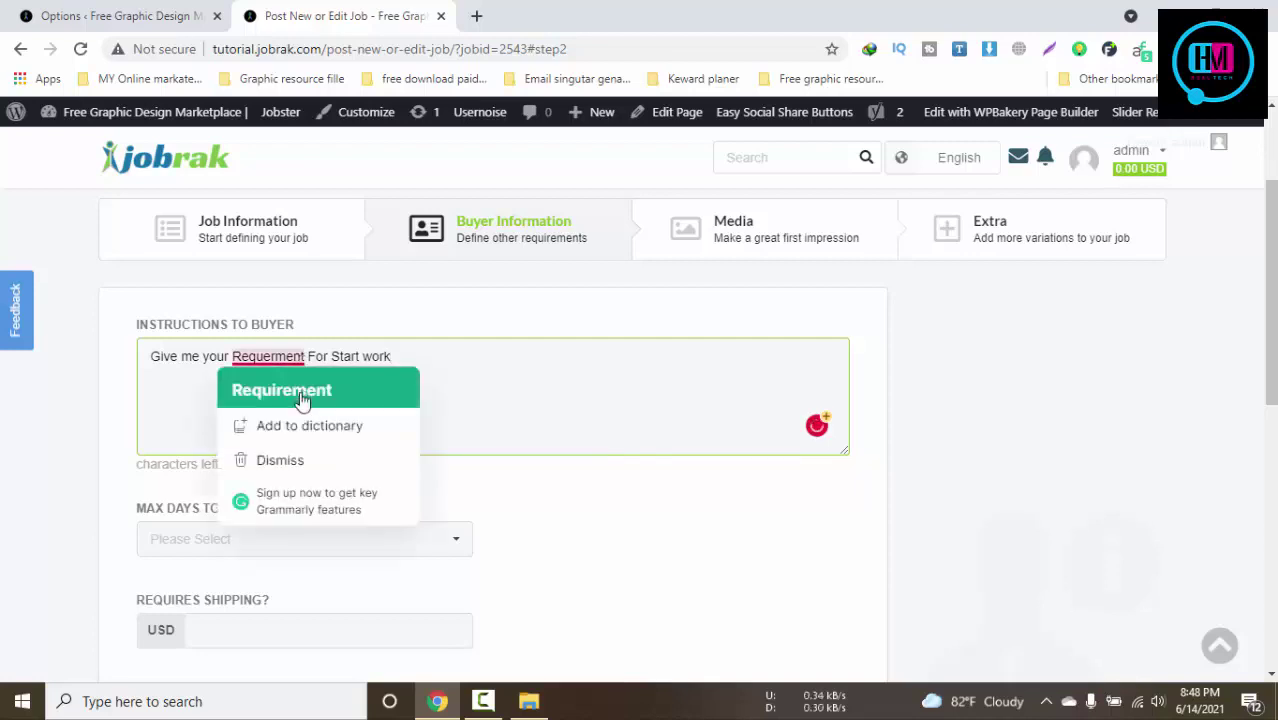
pyautogui.click(283, 388)
# Set Max Days to Deliver to 2 days and move on to the Media step
pyautogui.scroll(-1, 333, 517)
pyautogui.click(262, 452)
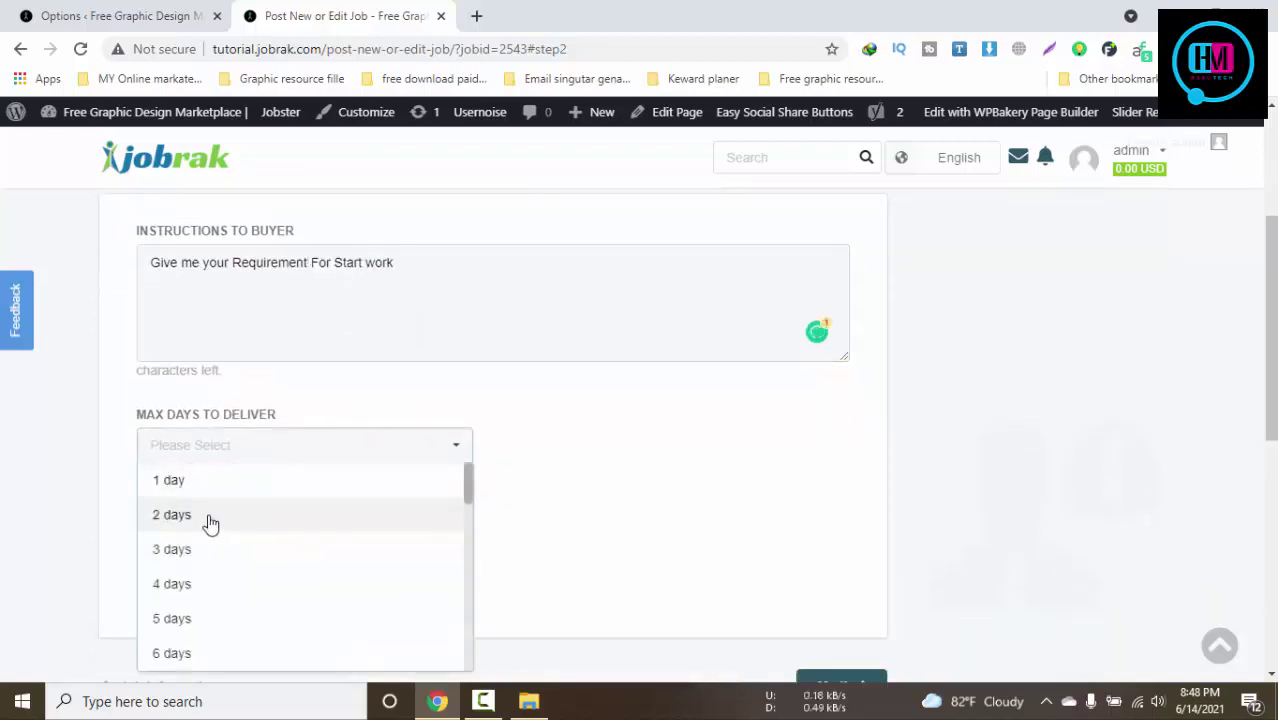
pyautogui.click(208, 516)
pyautogui.click(262, 528)
pyautogui.scroll(-3, 560, 420)
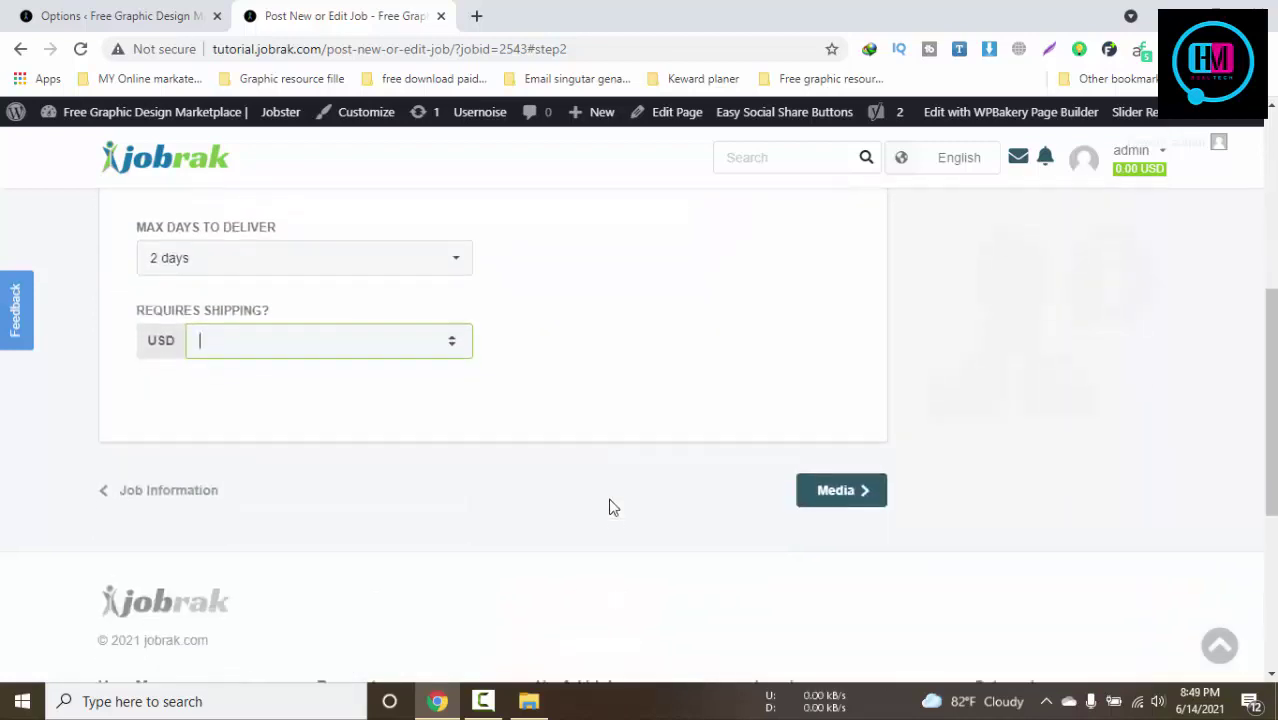
pyautogui.click(617, 400)
pyautogui.scroll(1, 720, 451)
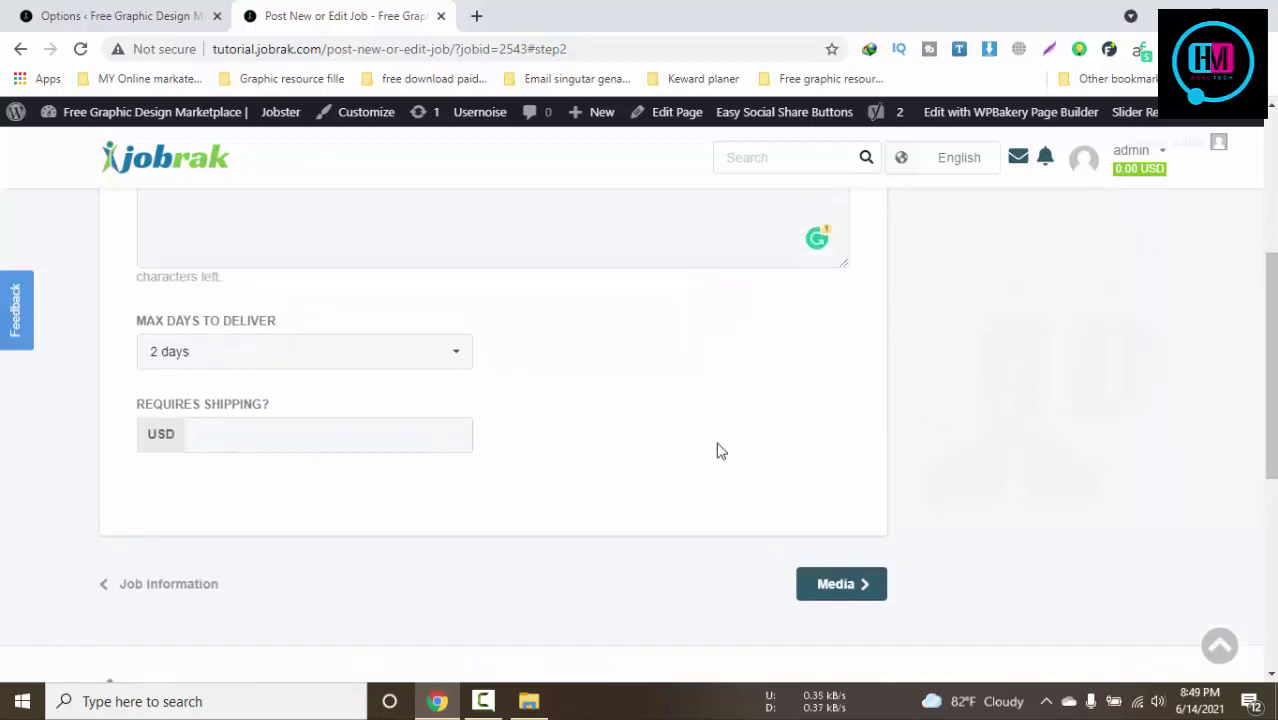
pyautogui.click(836, 583)
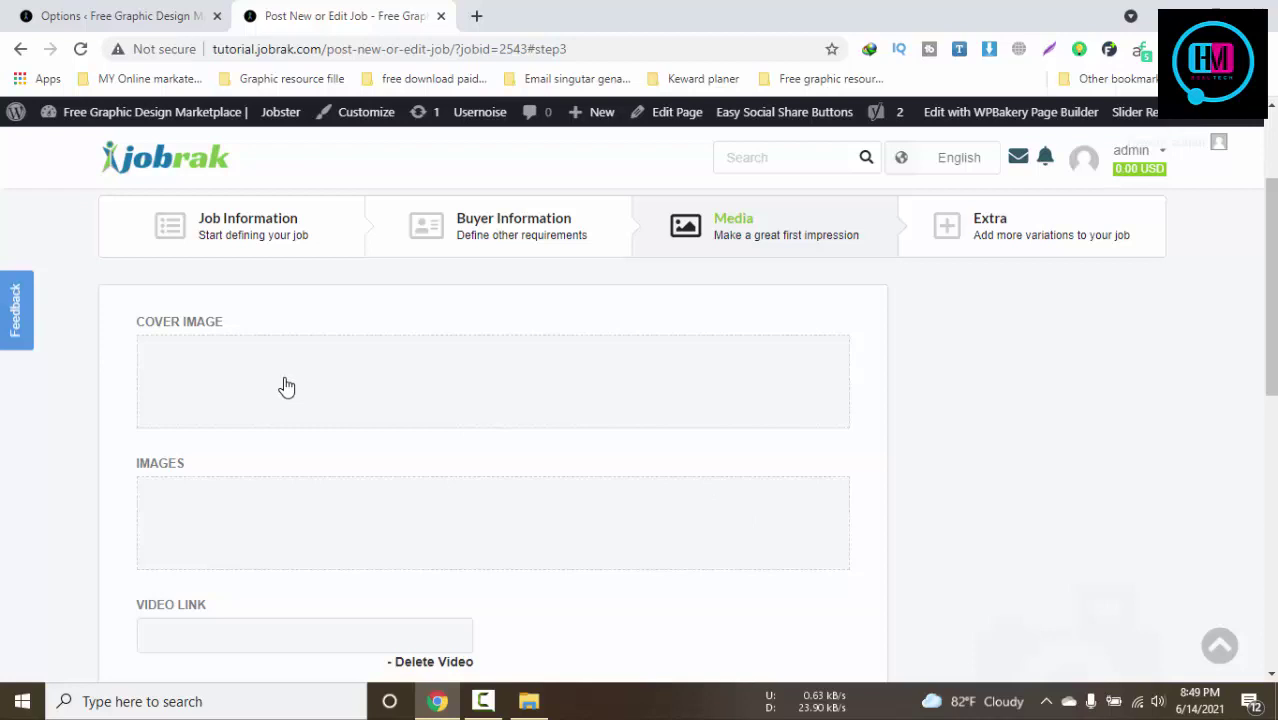
pyautogui.scroll(-1, 425, 380)
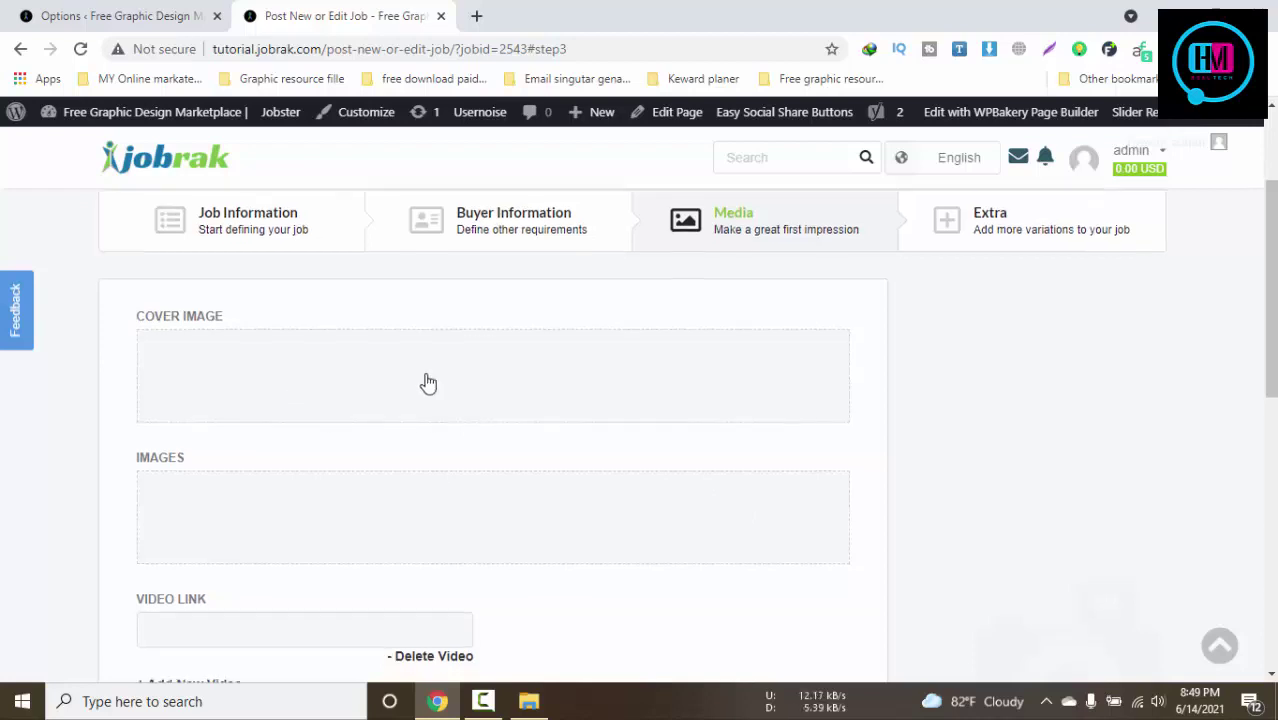
pyautogui.scroll(-4, 456, 428)
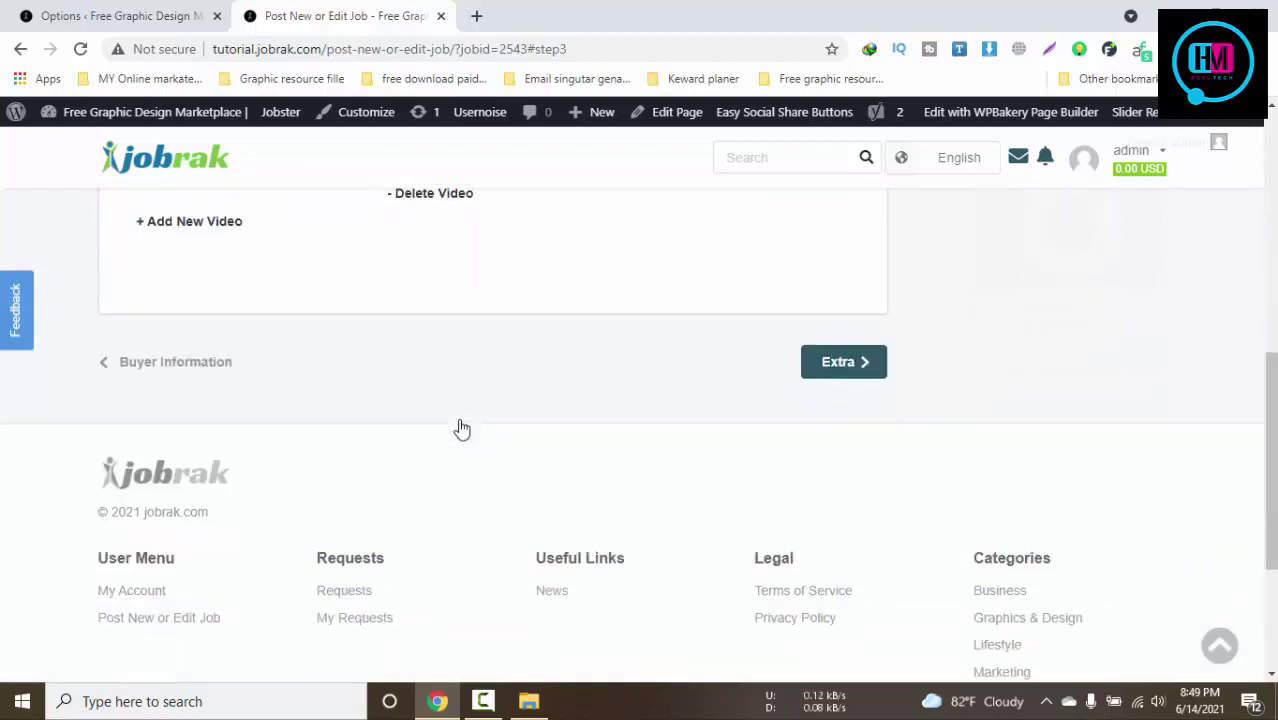
pyautogui.scroll(3, 465, 420)
pyautogui.scroll(4, 514, 371)
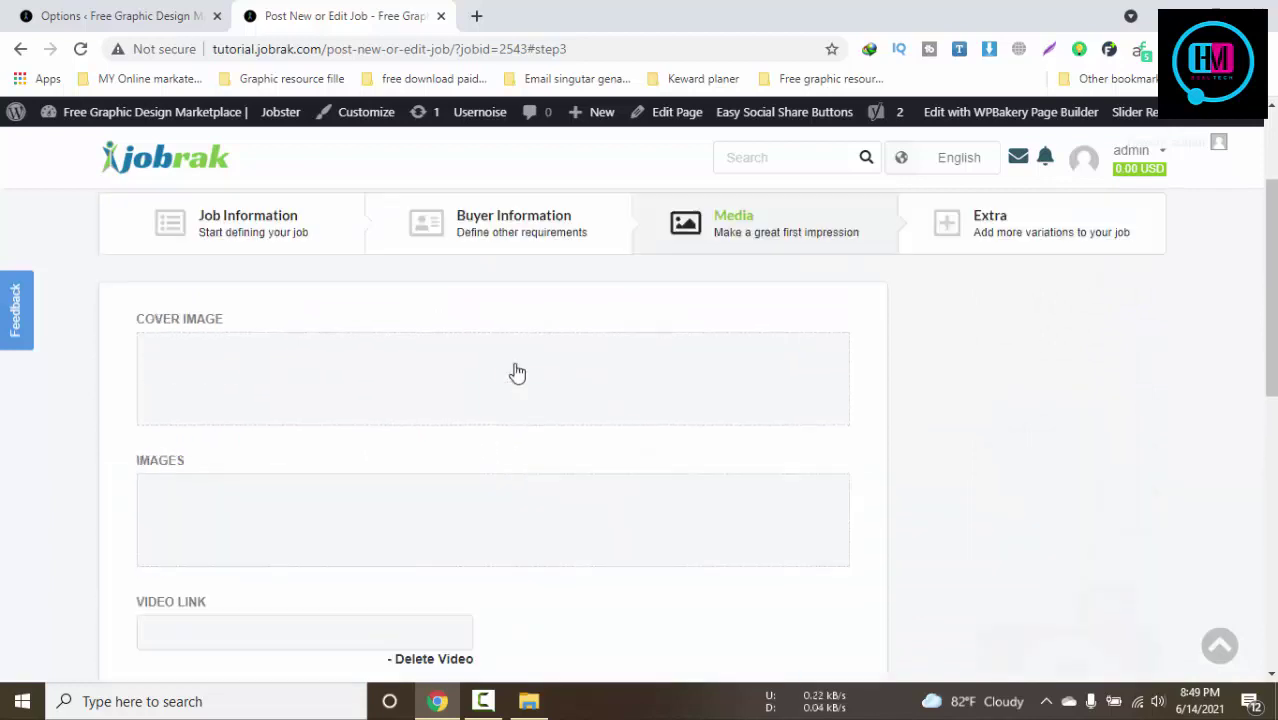
pyautogui.click(1002, 414)
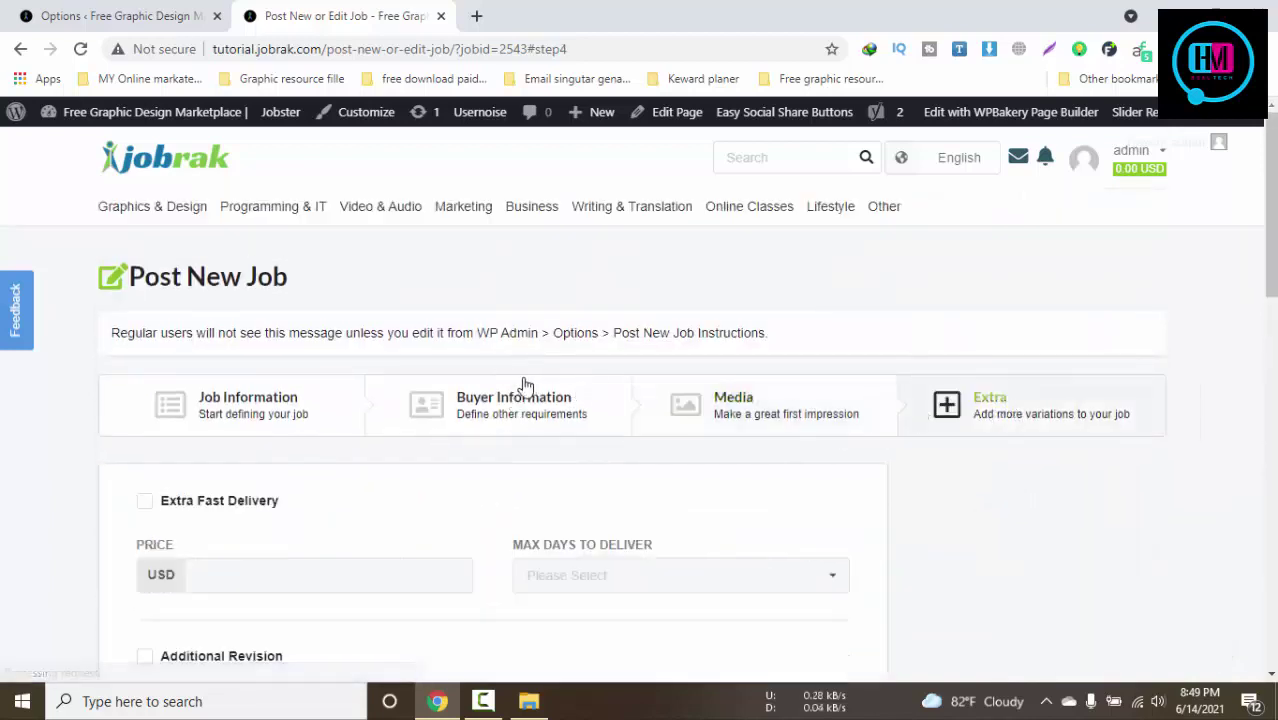
pyautogui.click(522, 390)
pyautogui.click(708, 400)
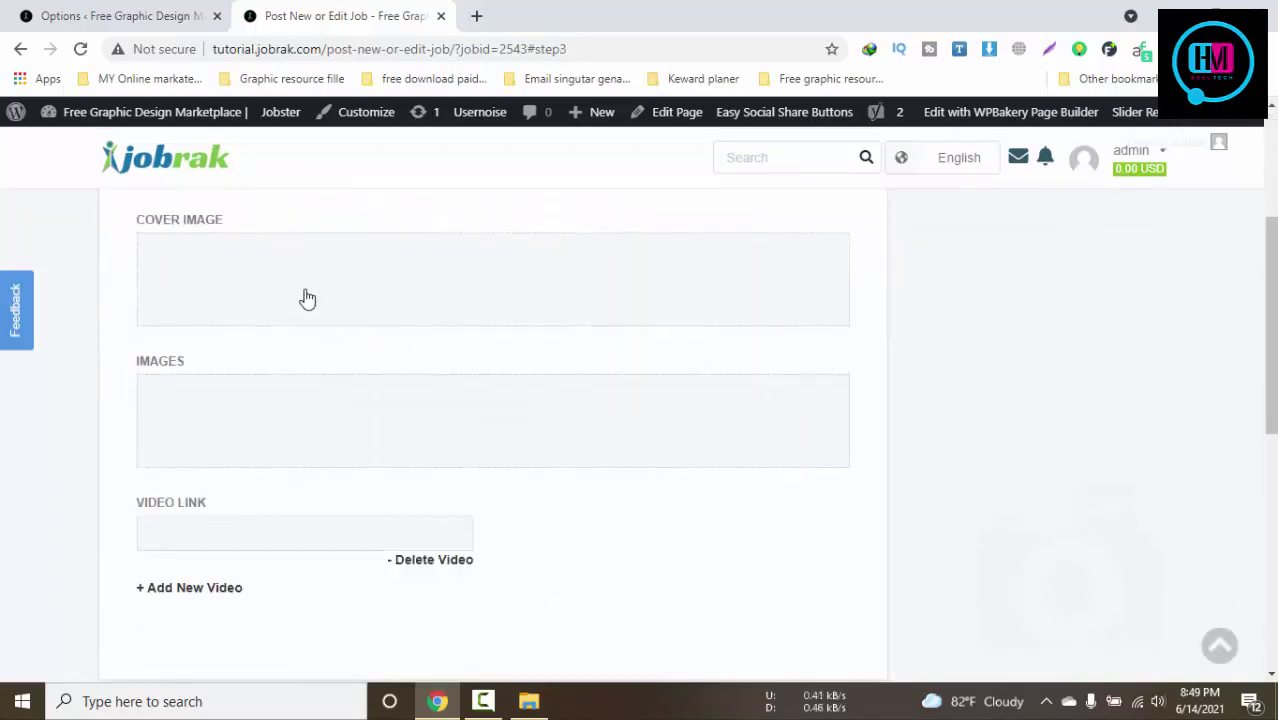
pyautogui.scroll(-4, 536, 465)
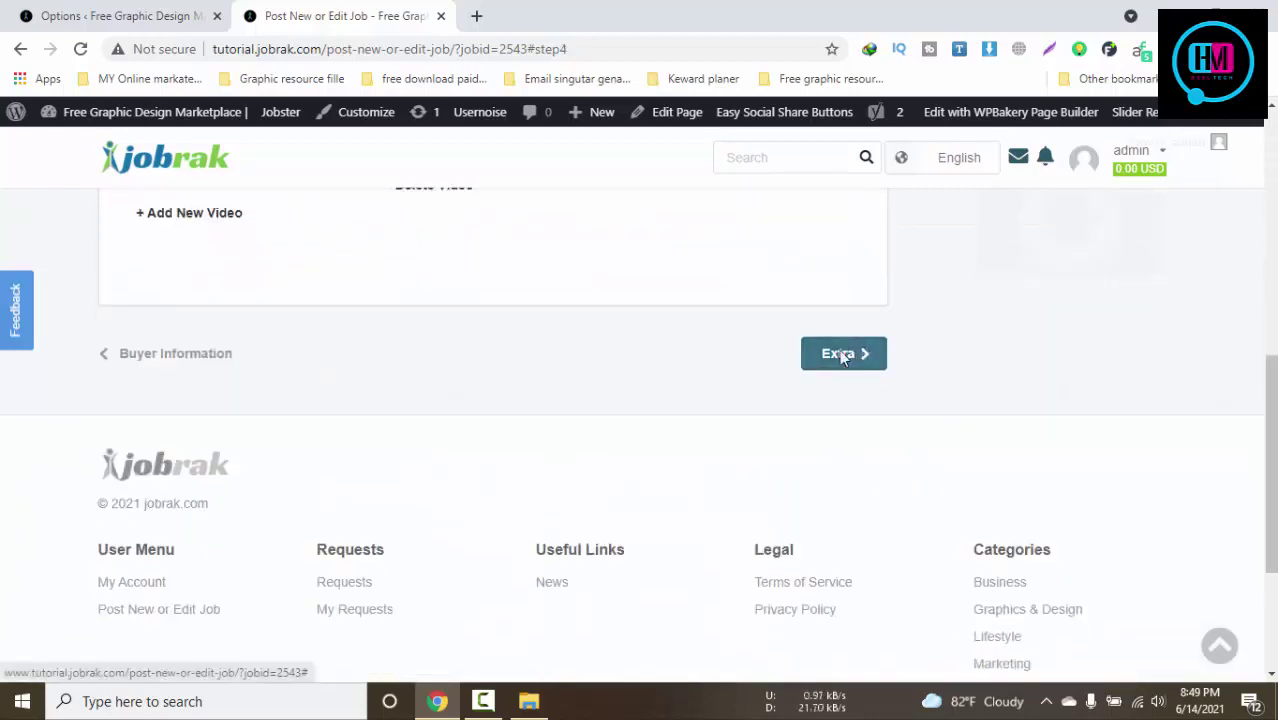
pyautogui.click(828, 354)
pyautogui.scroll(-5, 755, 440)
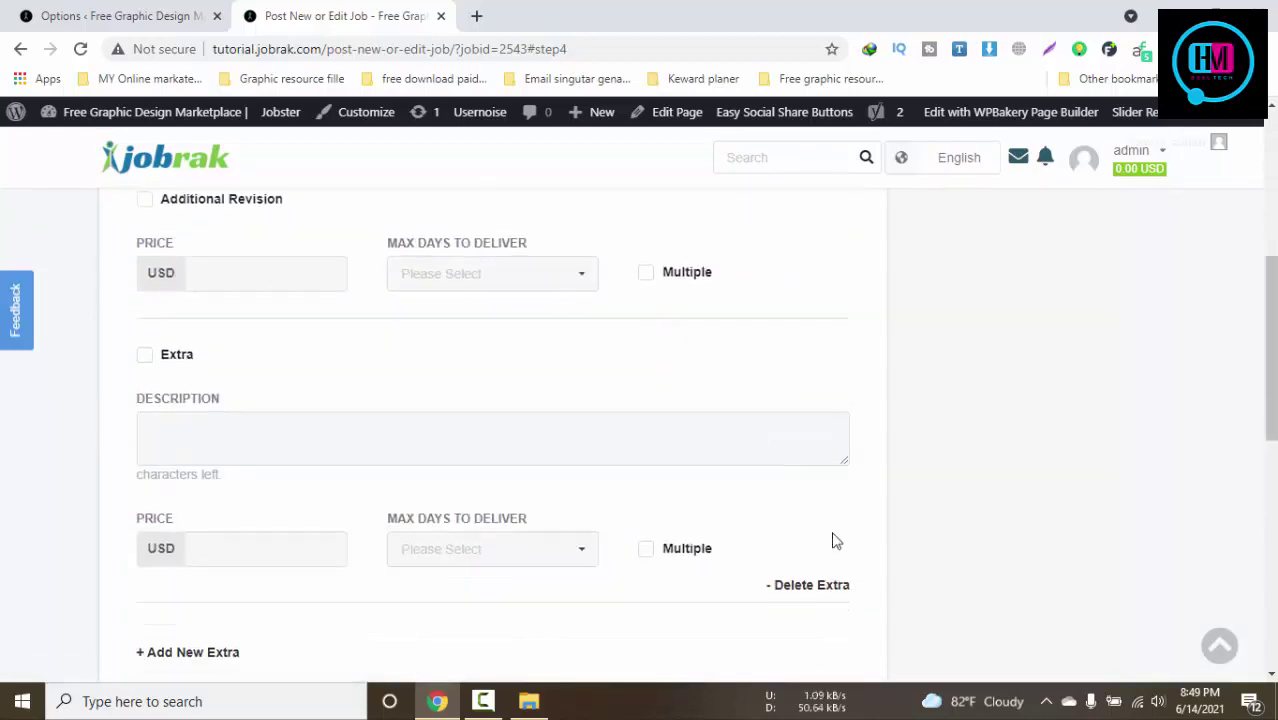
pyautogui.scroll(6, 478, 566)
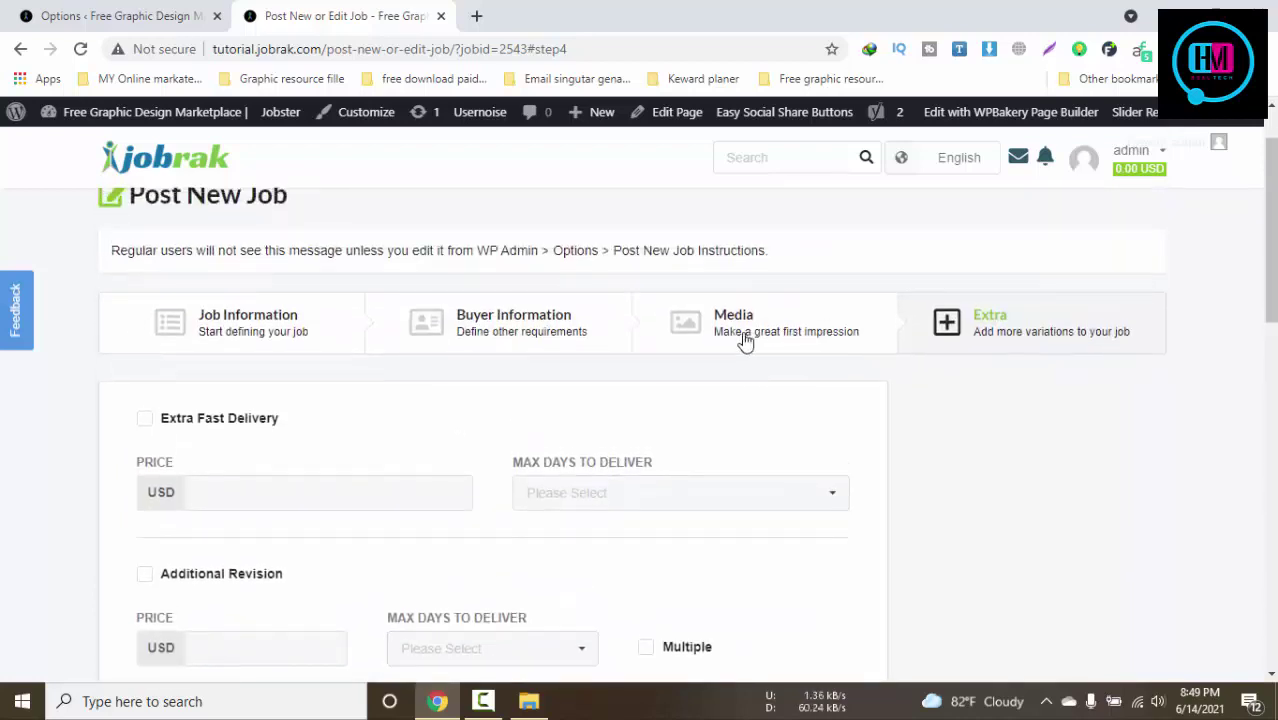
pyautogui.click(745, 340)
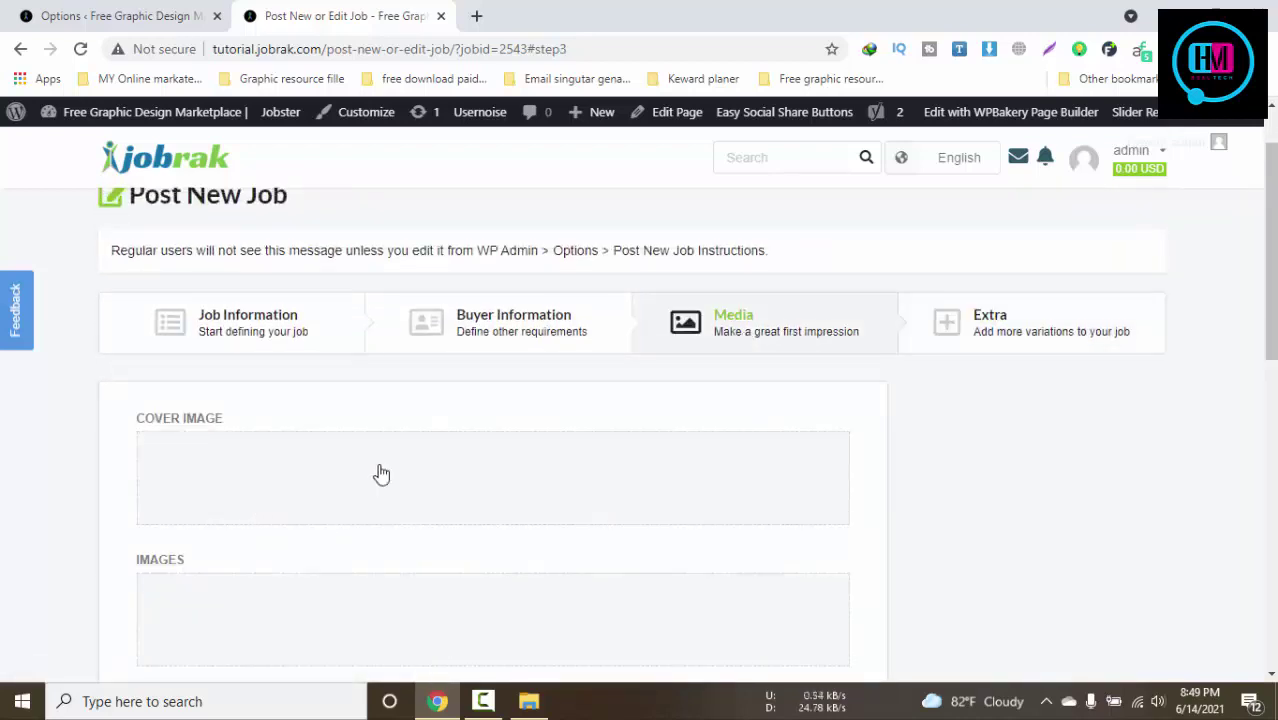
pyautogui.click(948, 328)
pyautogui.scroll(-5, 704, 502)
pyautogui.scroll(5, 707, 491)
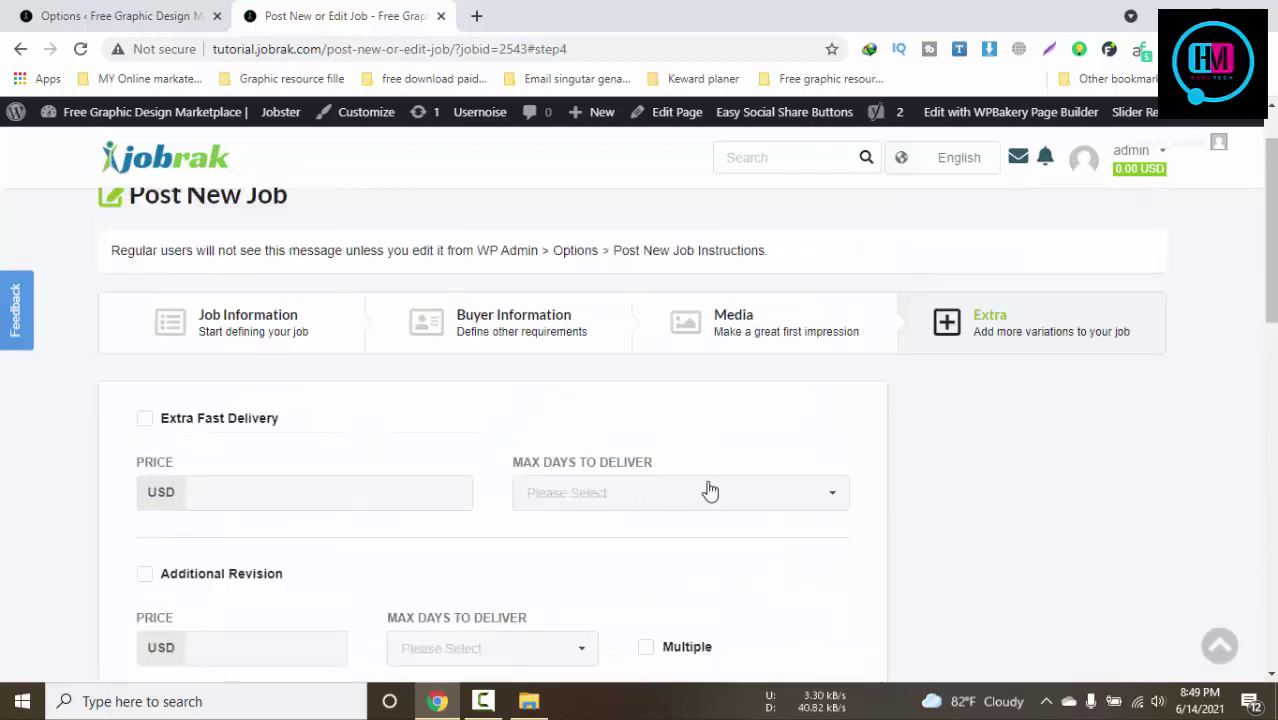
pyautogui.click(738, 328)
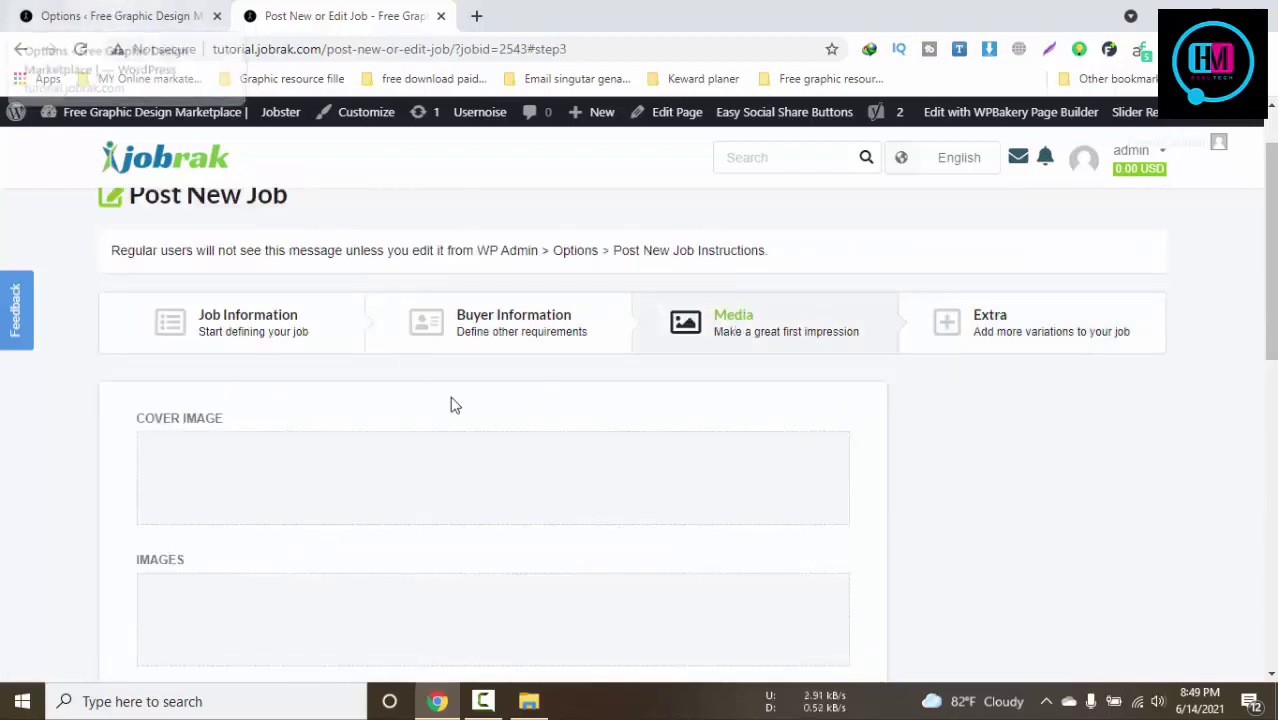
pyautogui.scroll(-3, 452, 403)
# Open Jobster General Settings in WordPress admin and display the Job Settings image options
pyautogui.click(125, 14)
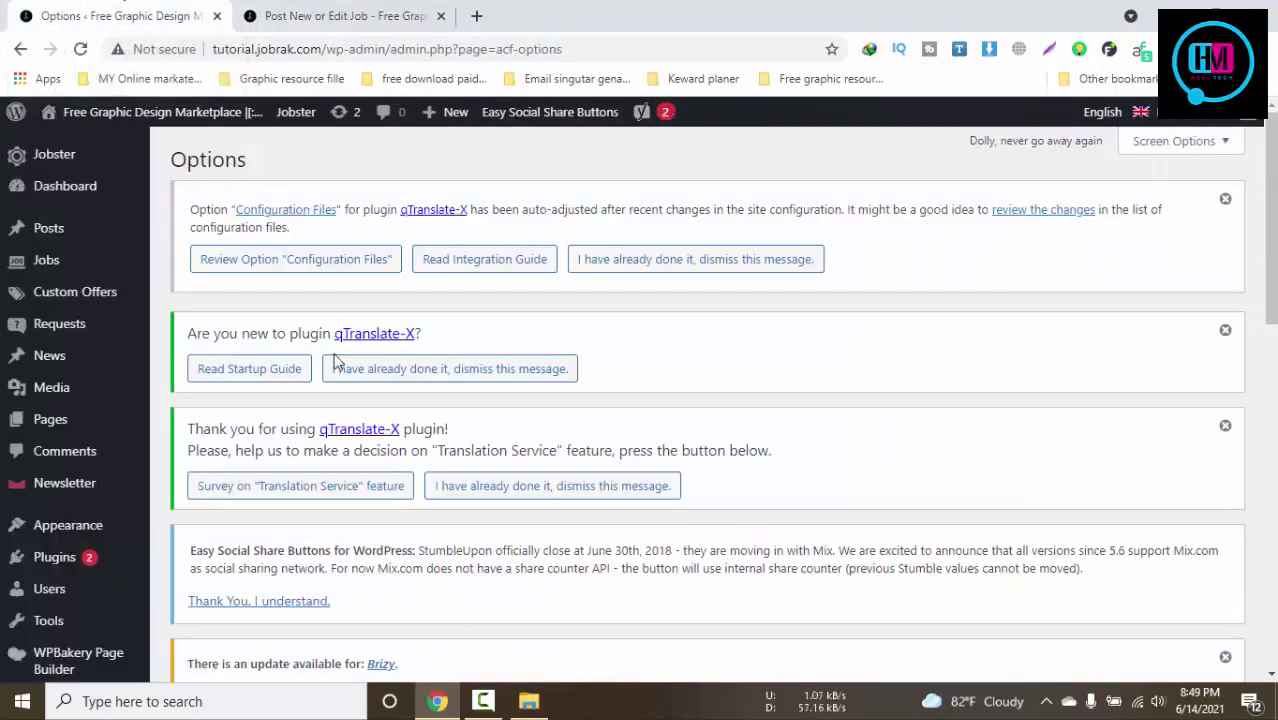
pyautogui.scroll(-3, 300, 360)
pyautogui.scroll(3, 240, 357)
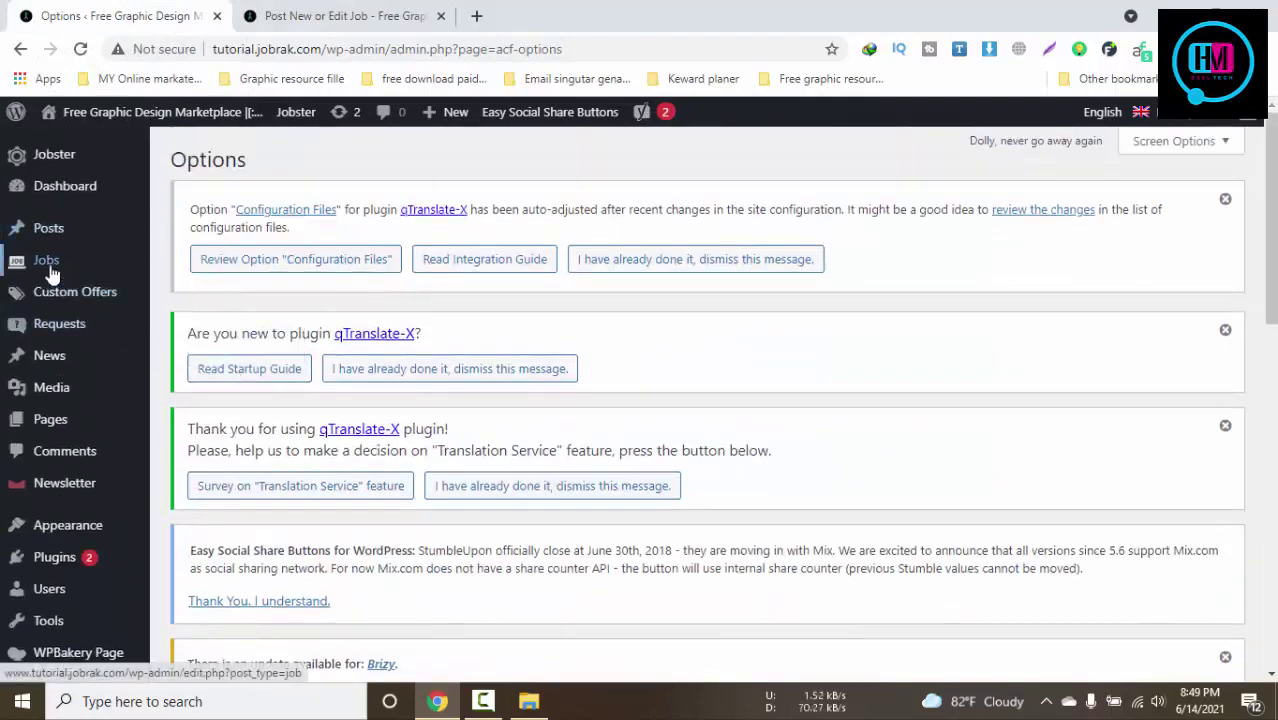
pyautogui.moveTo(52, 273)
pyautogui.moveTo(50, 155)
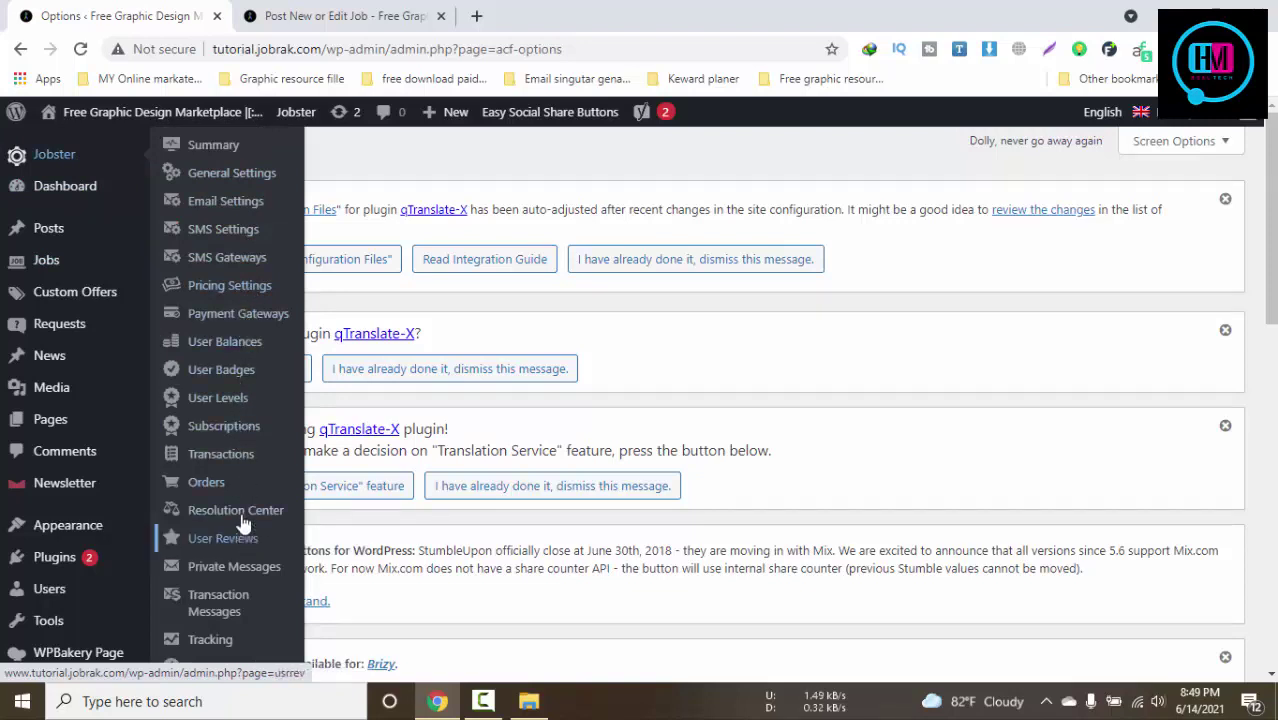
pyautogui.click(248, 185)
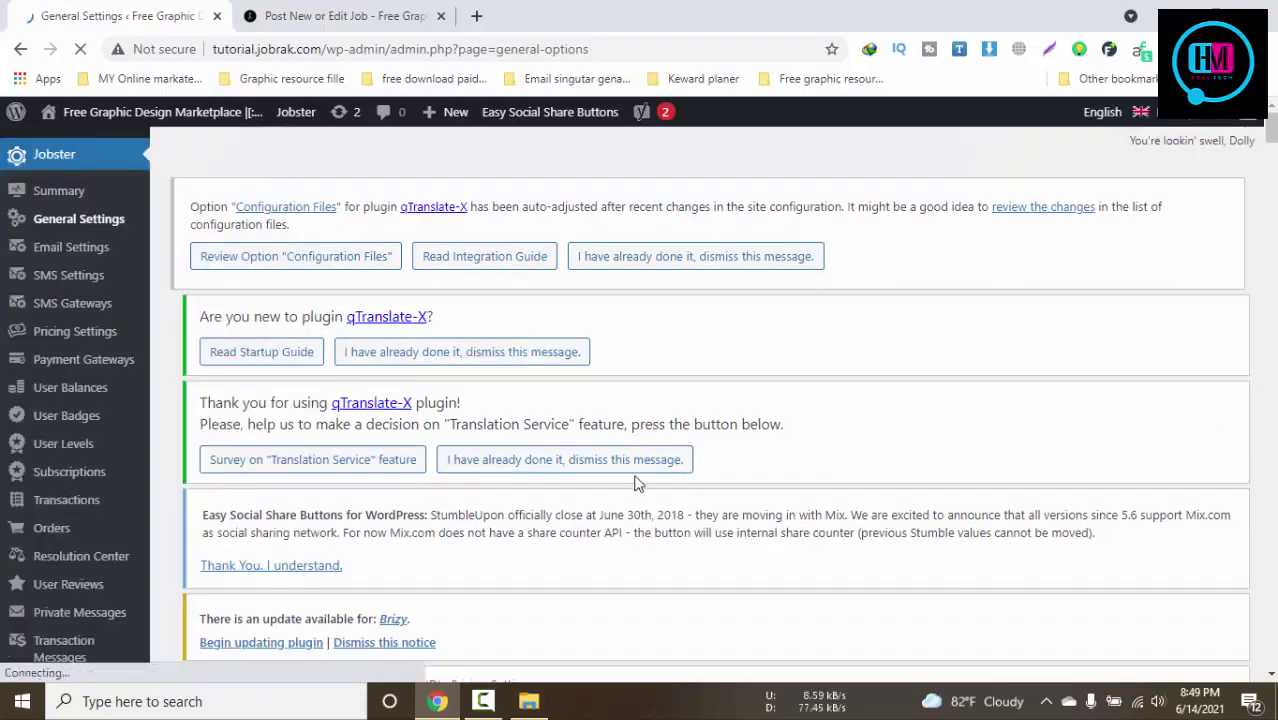
pyautogui.scroll(-5, 638, 470)
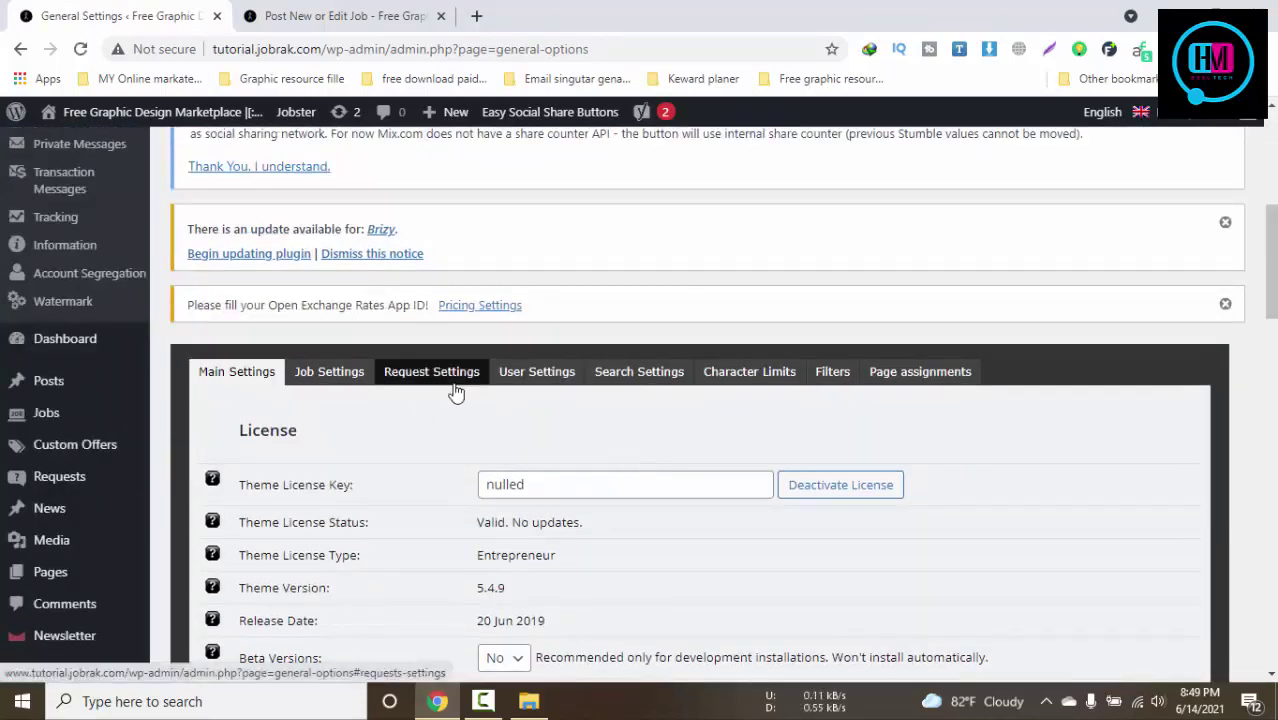
pyautogui.click(329, 371)
pyautogui.scroll(-3, 500, 300)
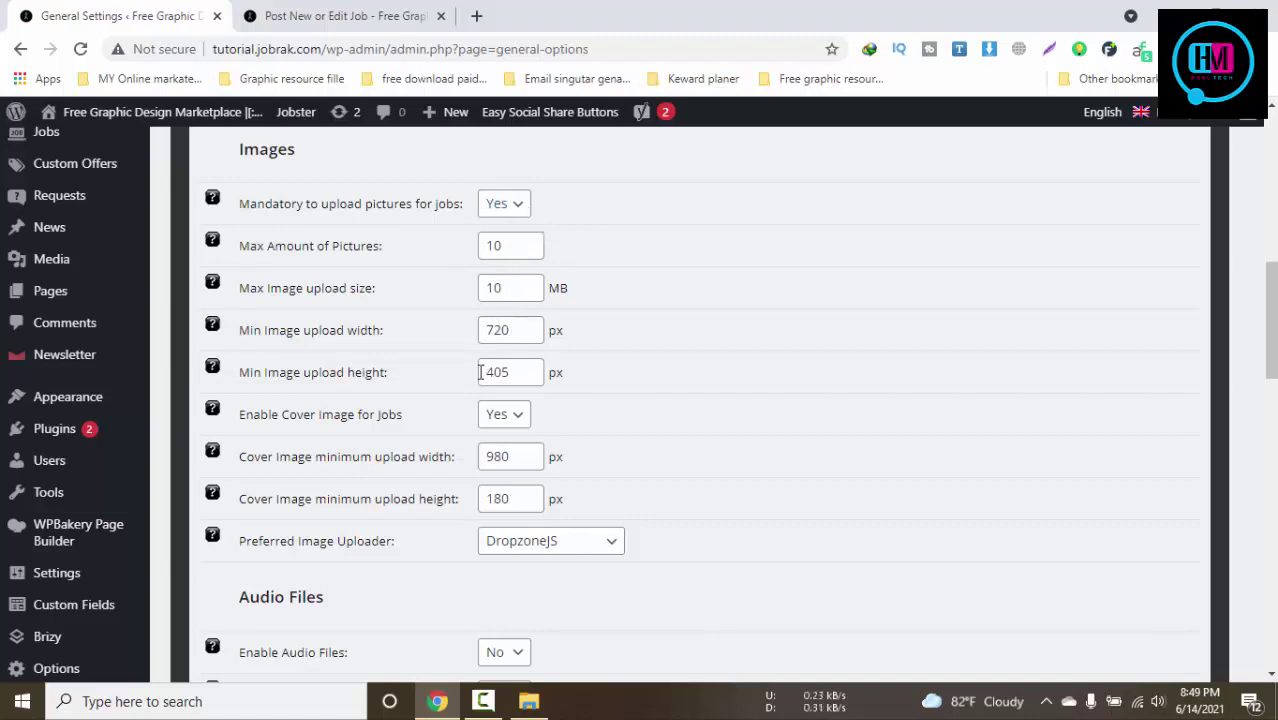
# Keep cover images enabled with the DropzoneJS uploader, and set Enable Shipping to No
pyautogui.click(503, 428)
pyautogui.click(515, 449)
pyautogui.scroll(-2, 596, 457)
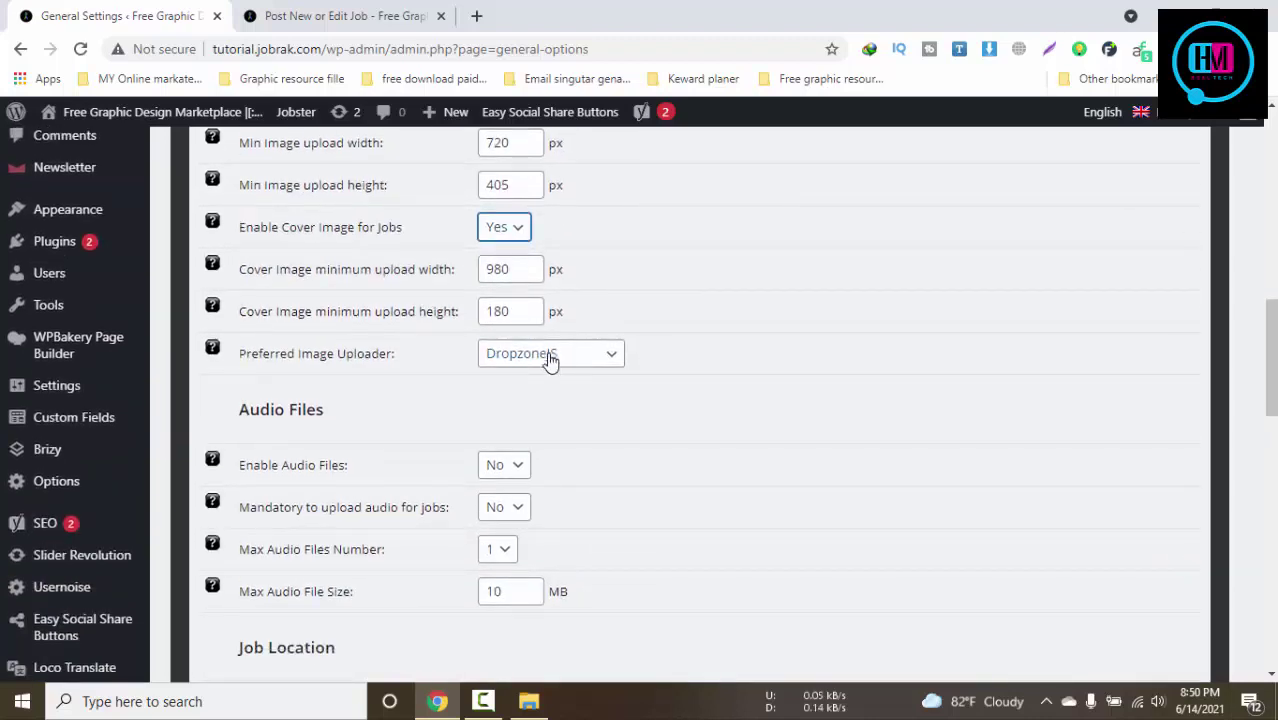
pyautogui.click(550, 355)
pyautogui.click(541, 379)
pyautogui.scroll(-4, 536, 480)
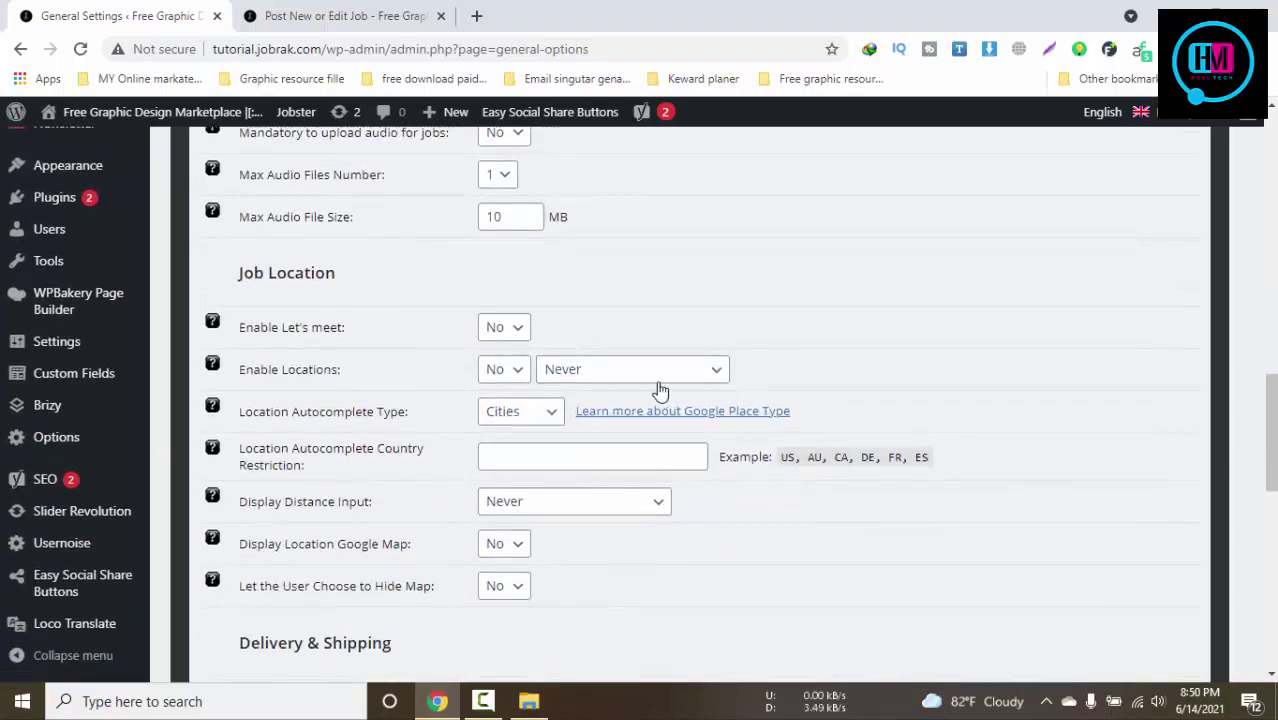
pyautogui.scroll(-1, 529, 380)
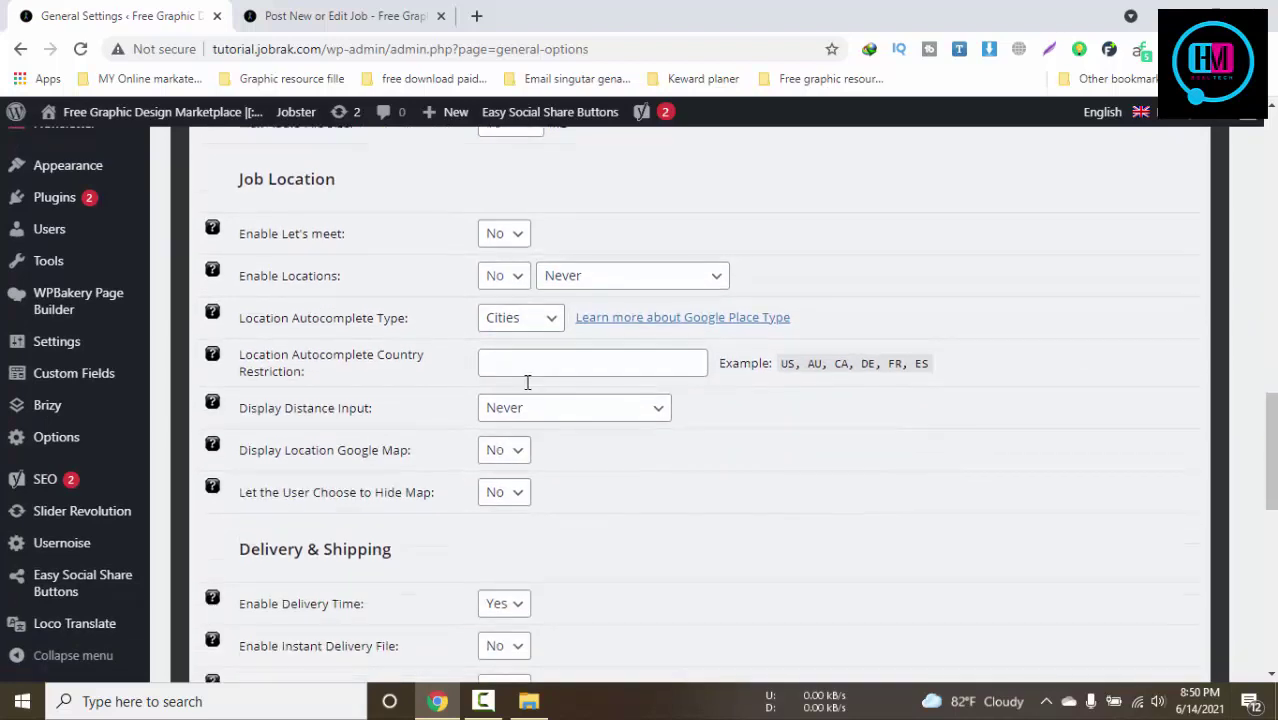
pyautogui.scroll(-2, 540, 465)
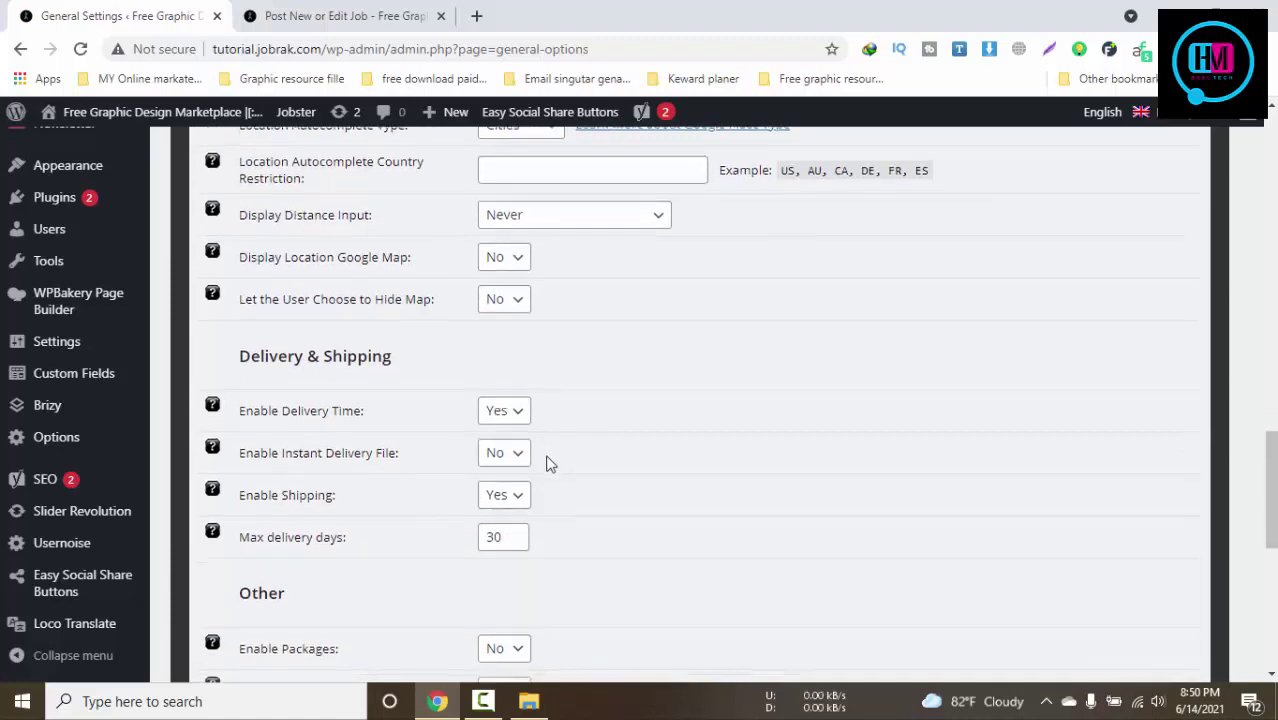
pyautogui.scroll(-1, 540, 455)
pyautogui.scroll(-1, 560, 365)
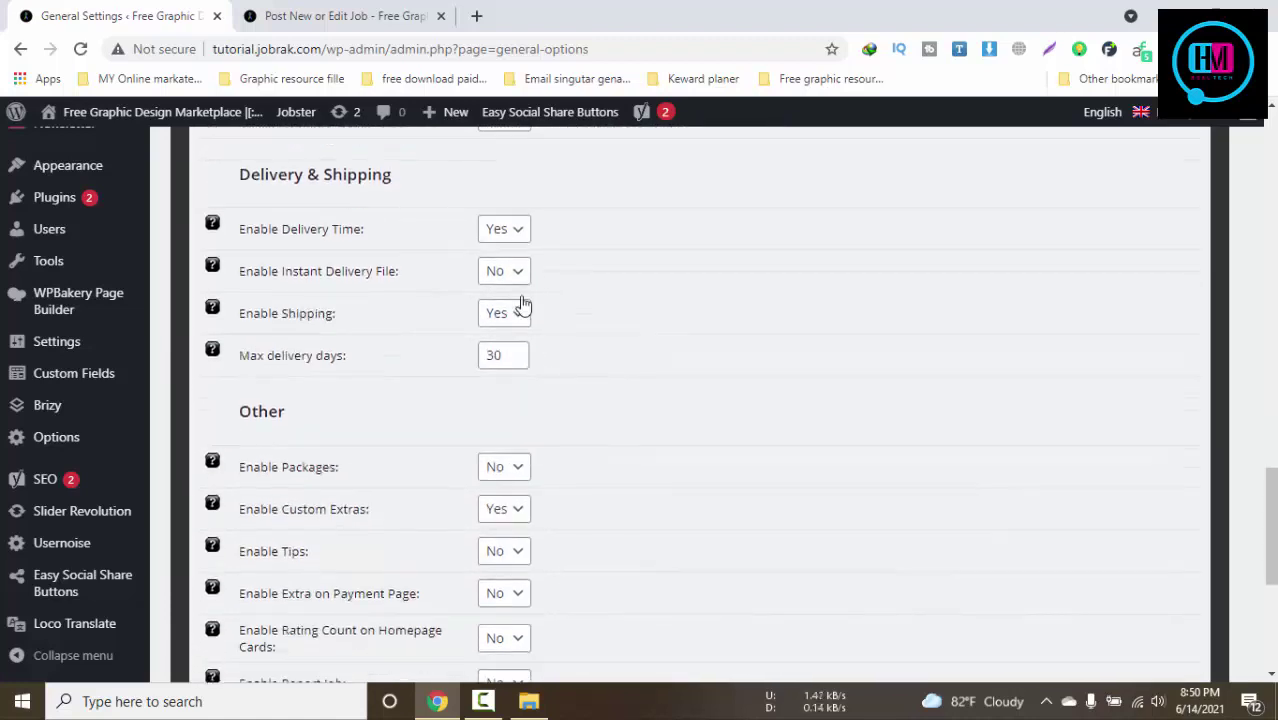
pyautogui.click(514, 314)
pyautogui.click(500, 358)
# Set Enable Packages, Custom Extras, Tips, Extra on Payment Page and Rating Count to Yes
pyautogui.scroll(-2, 598, 370)
pyautogui.click(504, 281)
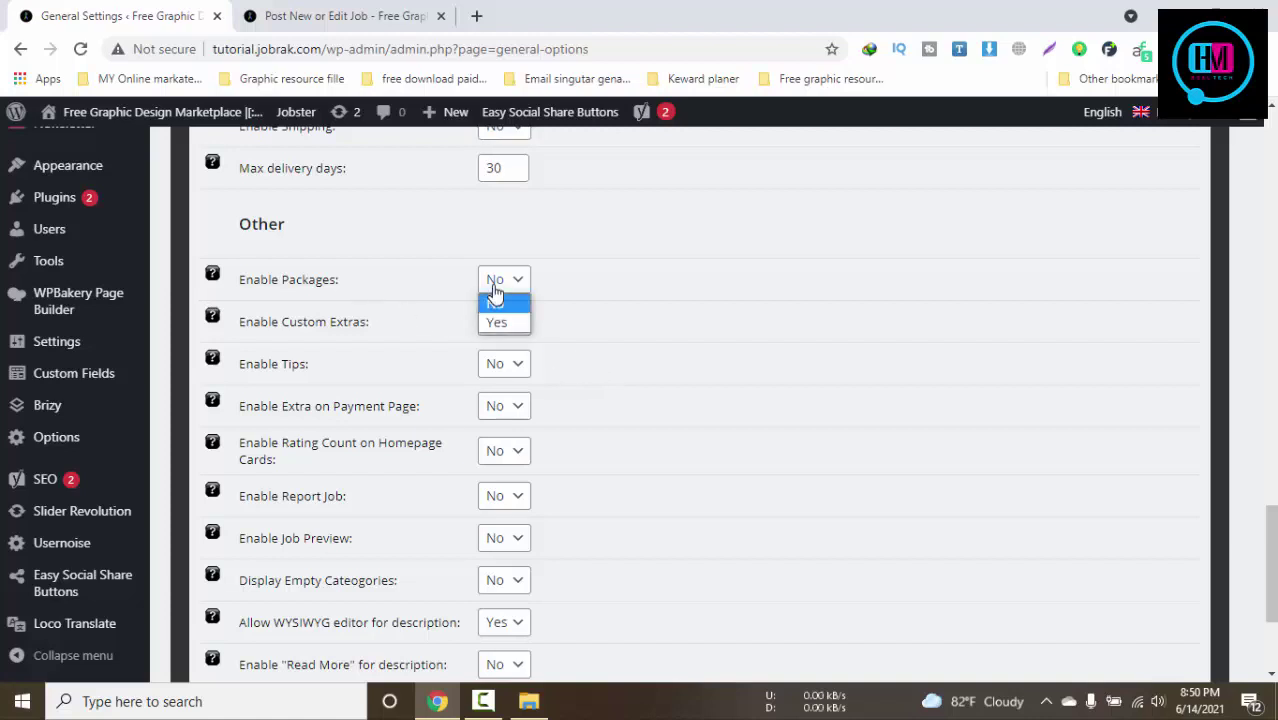
pyautogui.click(500, 321)
pyautogui.click(500, 337)
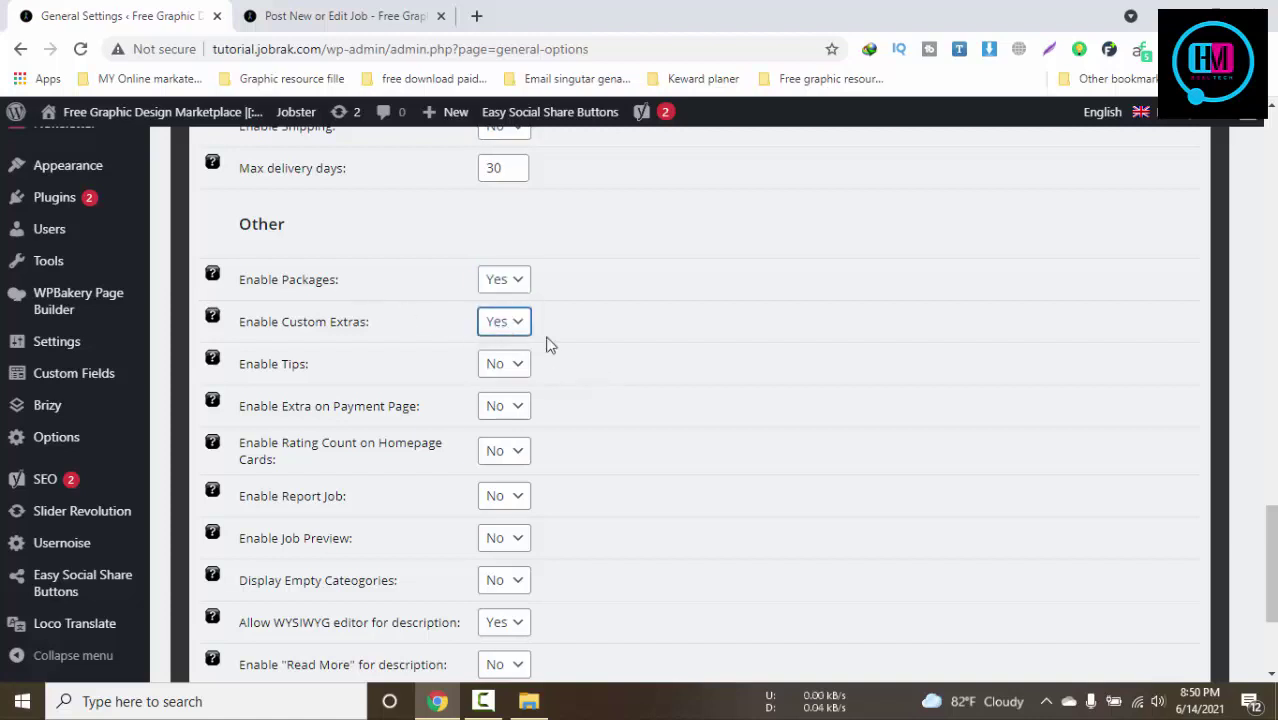
pyautogui.click(518, 372)
pyautogui.click(513, 405)
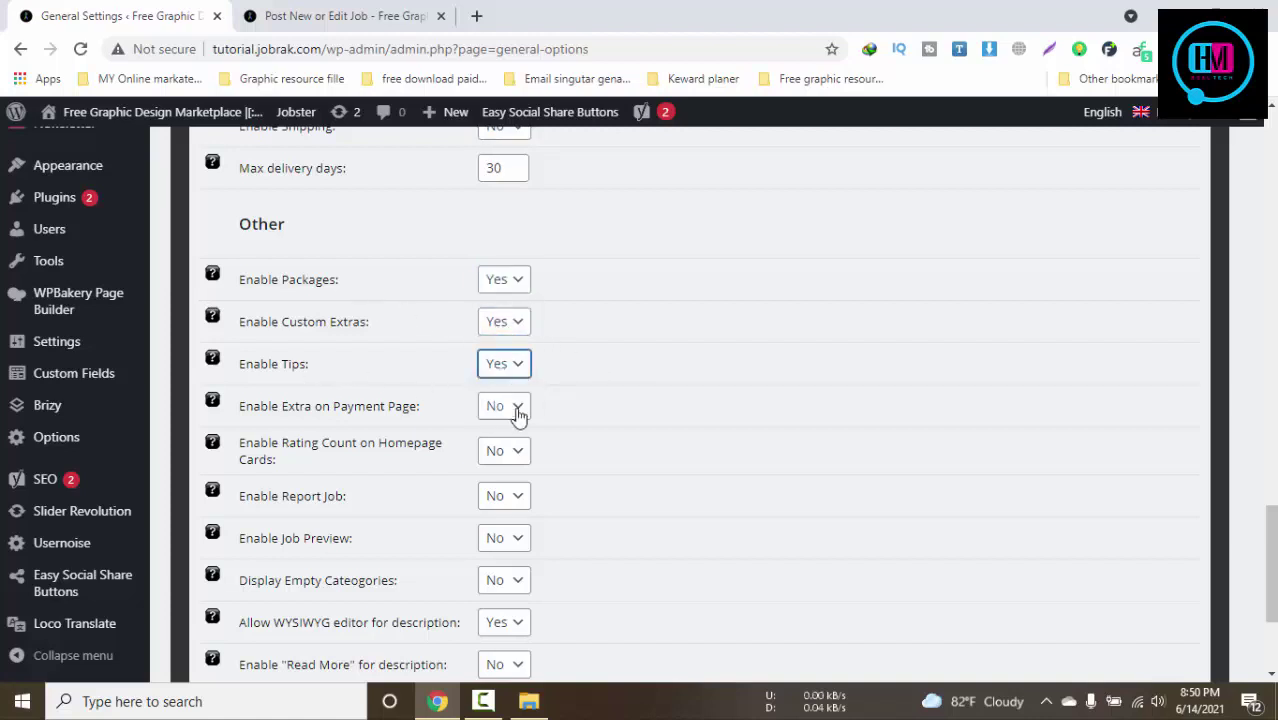
pyautogui.click(490, 420)
pyautogui.click(499, 448)
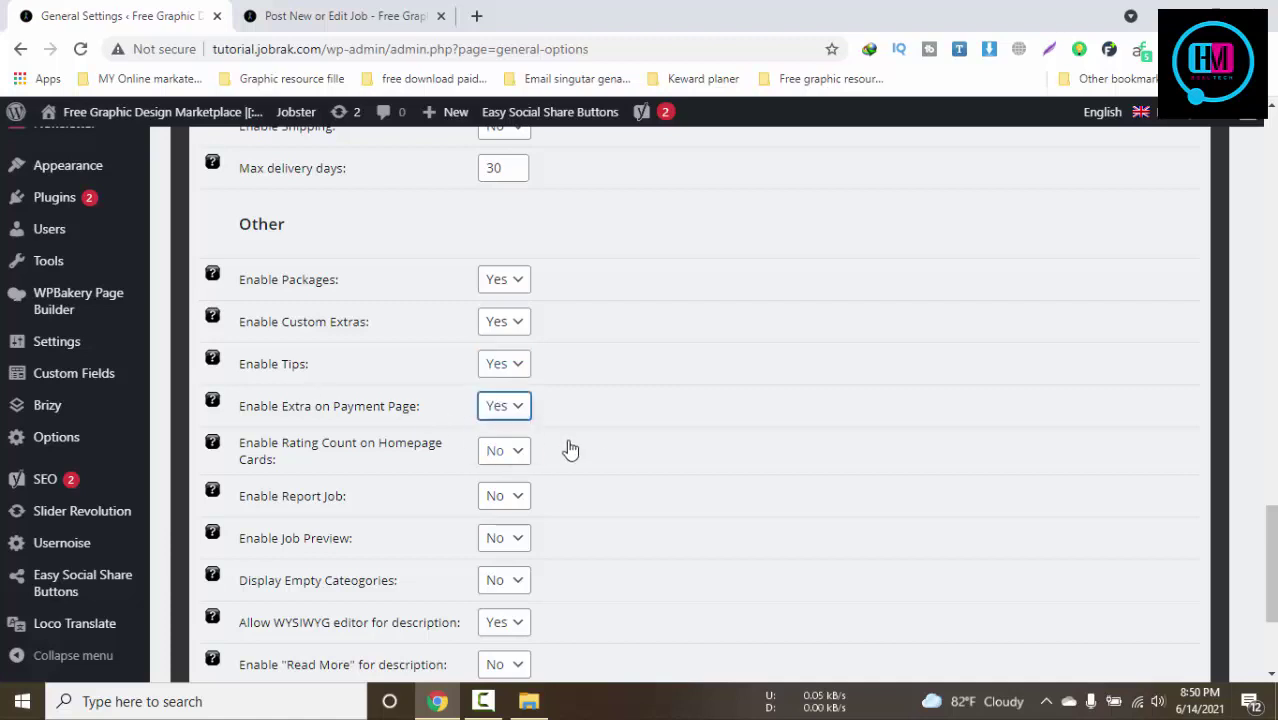
pyautogui.scroll(-1, 600, 431)
pyautogui.click(520, 360)
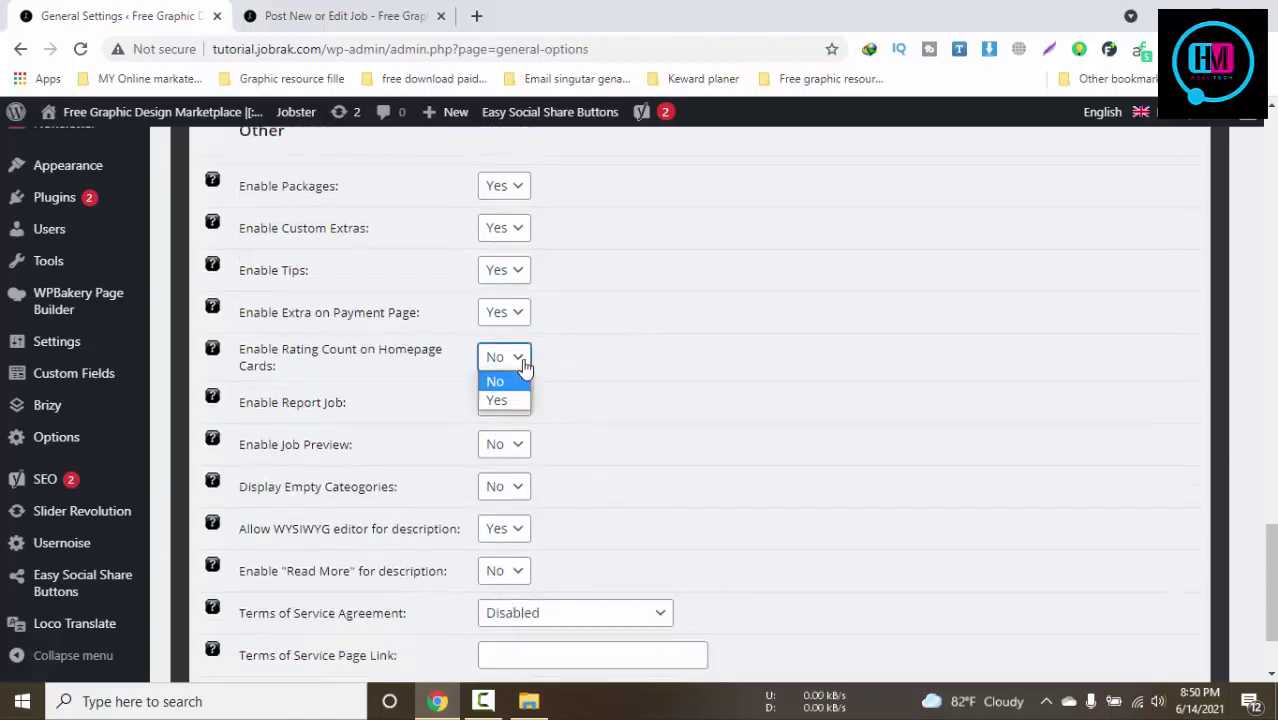
pyautogui.click(504, 400)
pyautogui.scroll(-1, 622, 390)
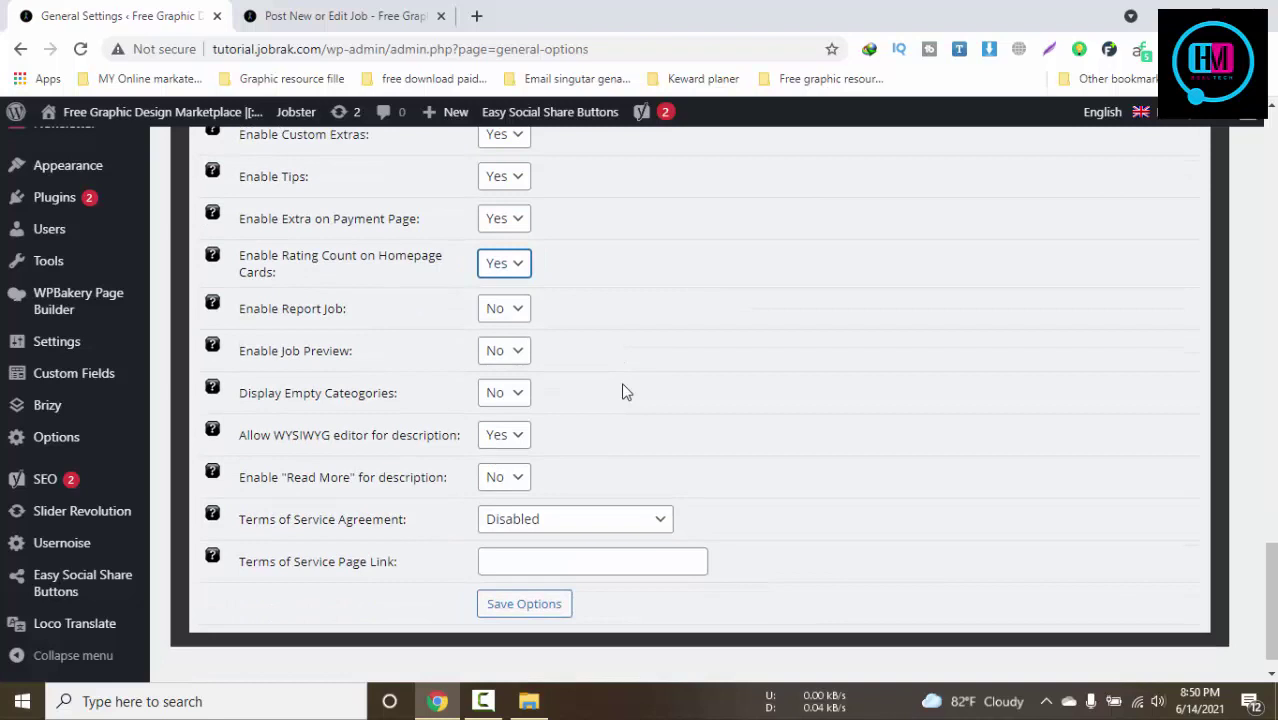
# Turn on Report Job, Job Preview and Read More, keep empty categories hidden, and save options
pyautogui.click(485, 320)
pyautogui.click(495, 331)
pyautogui.click(512, 362)
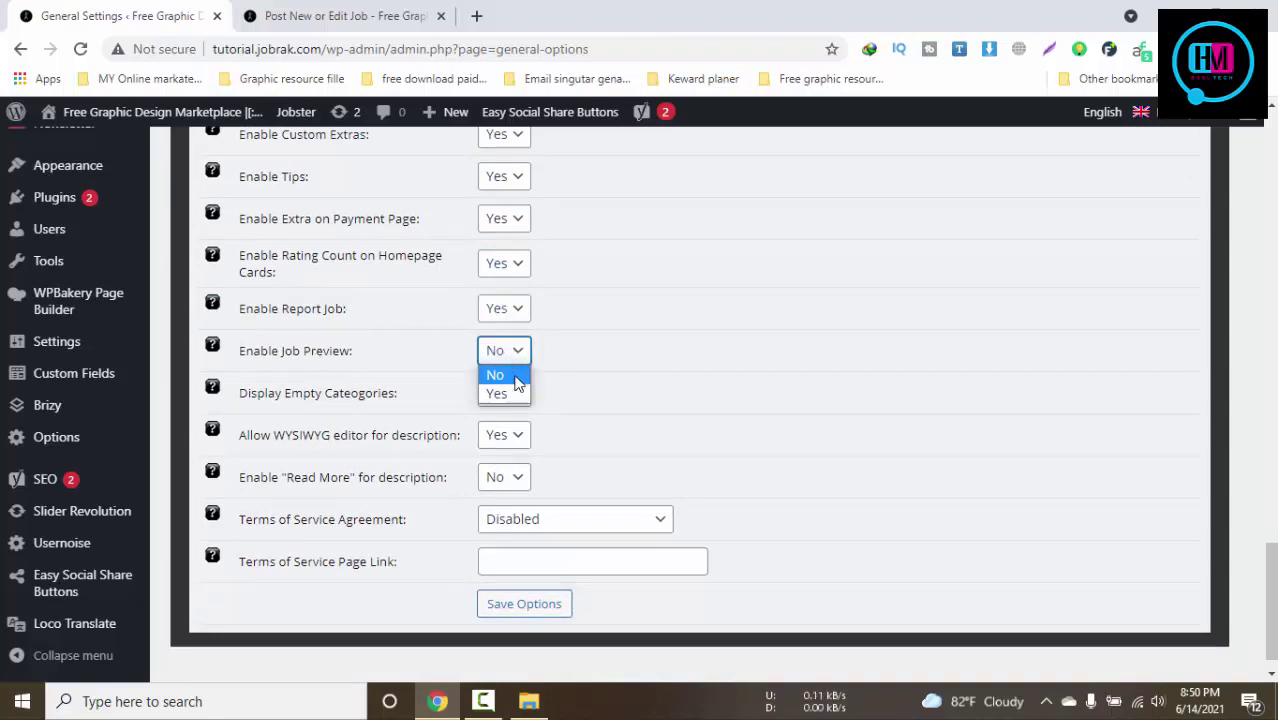
pyautogui.click(495, 391)
pyautogui.click(531, 400)
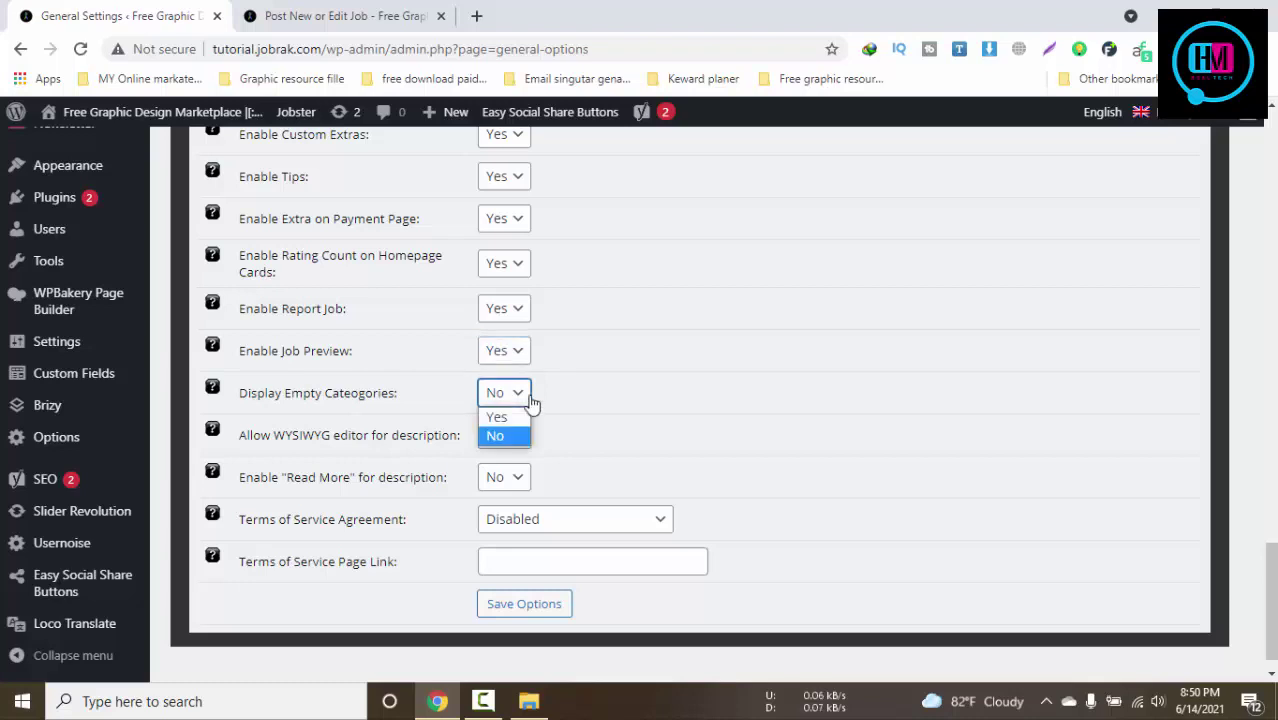
pyautogui.click(500, 433)
pyautogui.scroll(-1, 606, 405)
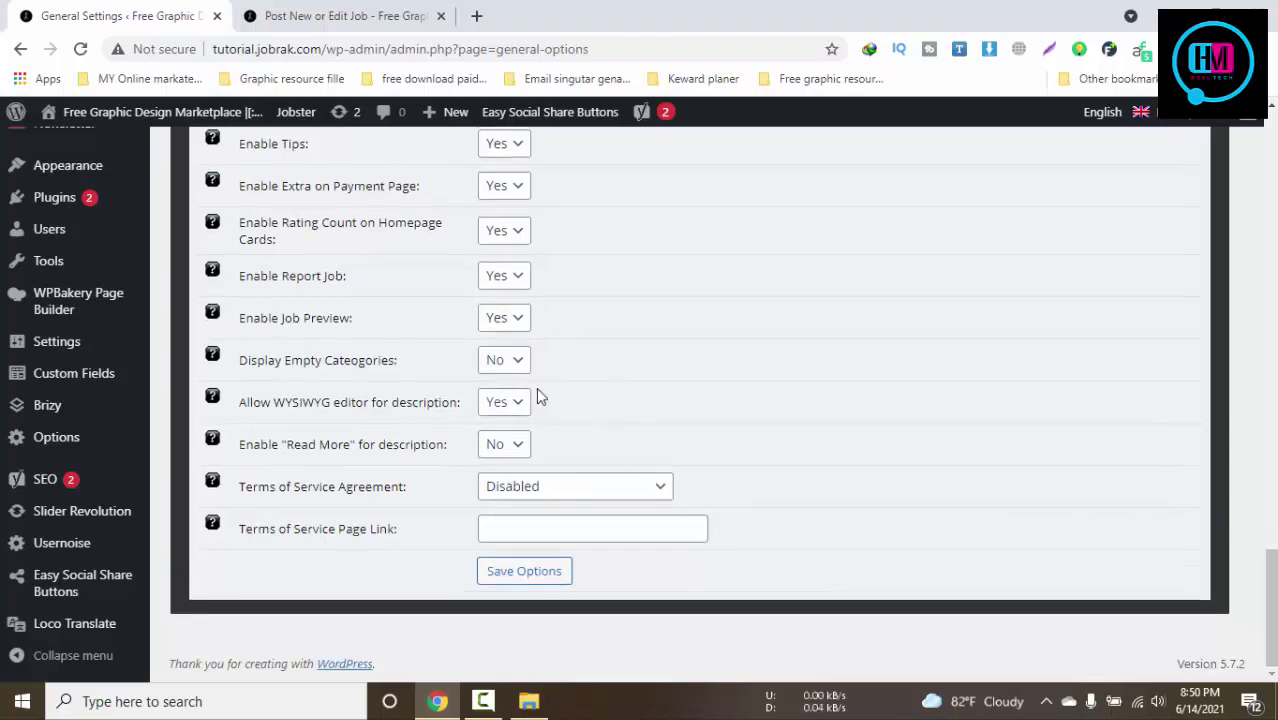
pyautogui.click(499, 447)
pyautogui.click(528, 472)
pyautogui.click(545, 490)
pyautogui.click(750, 484)
pyautogui.click(522, 578)
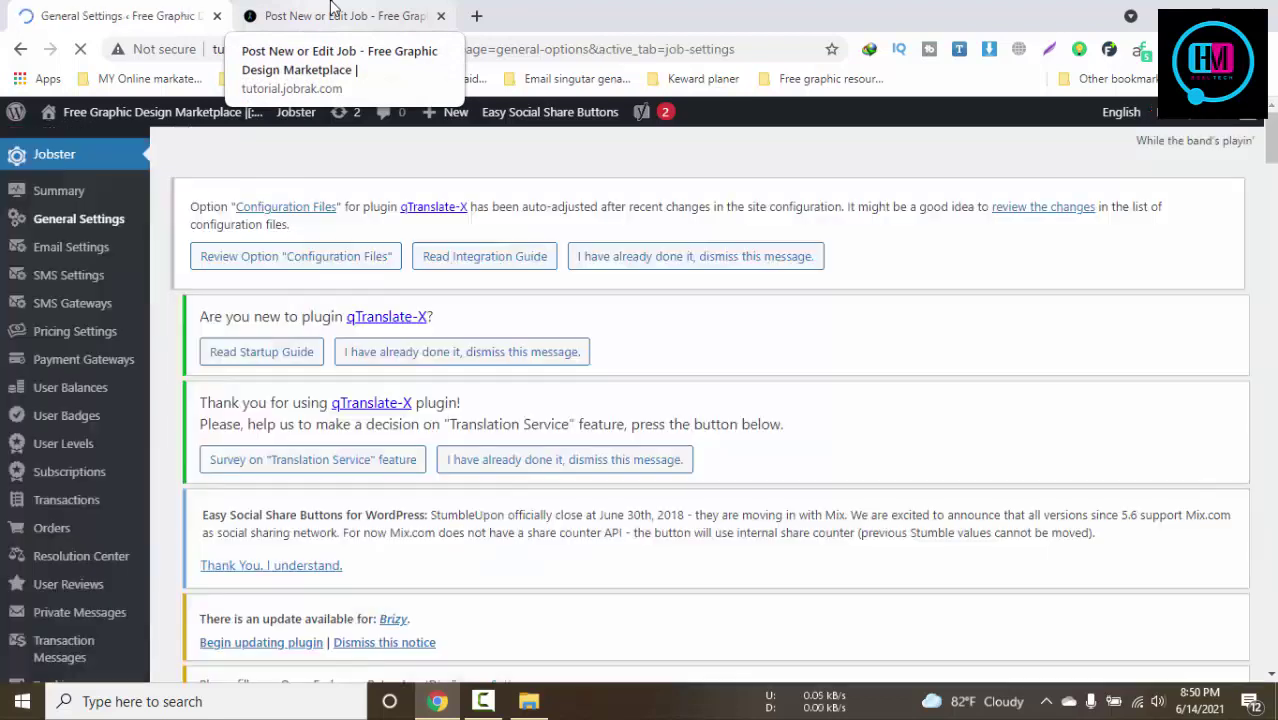
# Return to the Post New Job form and zoom the page out to 90%
pyautogui.click(336, 14)
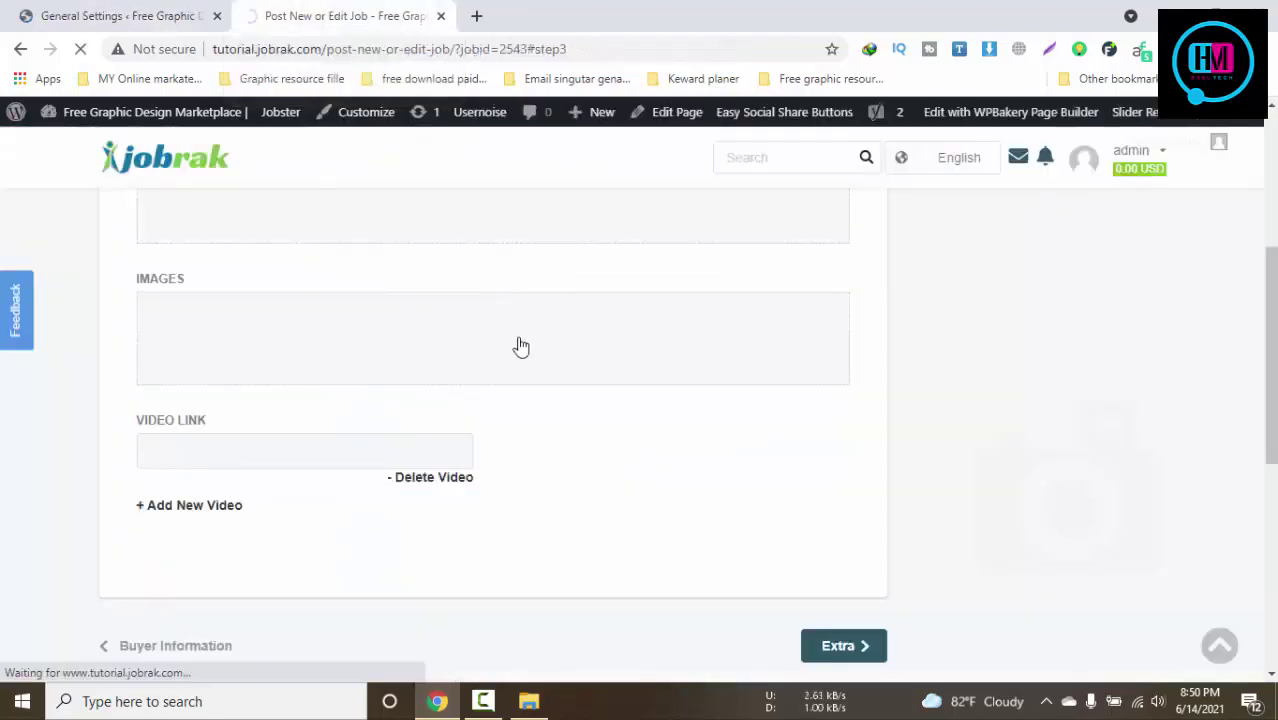
pyautogui.scroll(1, 520, 346)
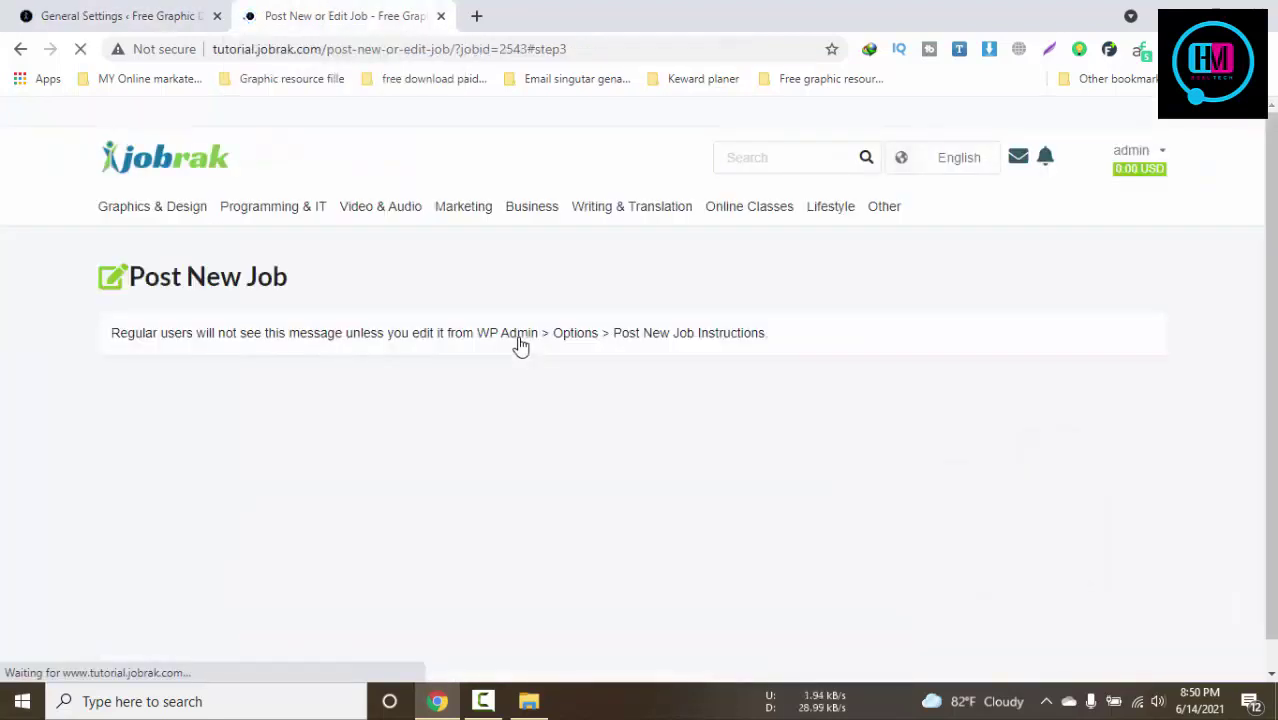
pyautogui.scroll(-15, 520, 346)
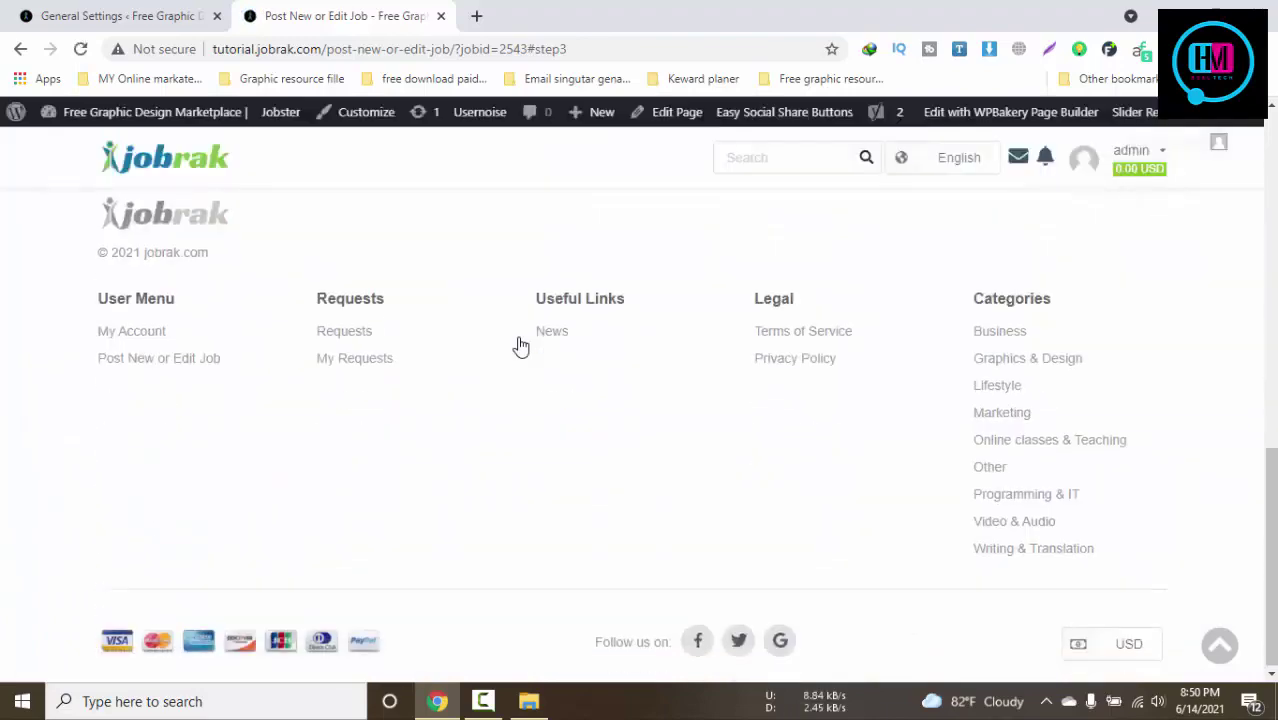
pyautogui.scroll(2, 520, 346)
pyautogui.scroll(-2, 520, 346)
pyautogui.scroll(1, 520, 346)
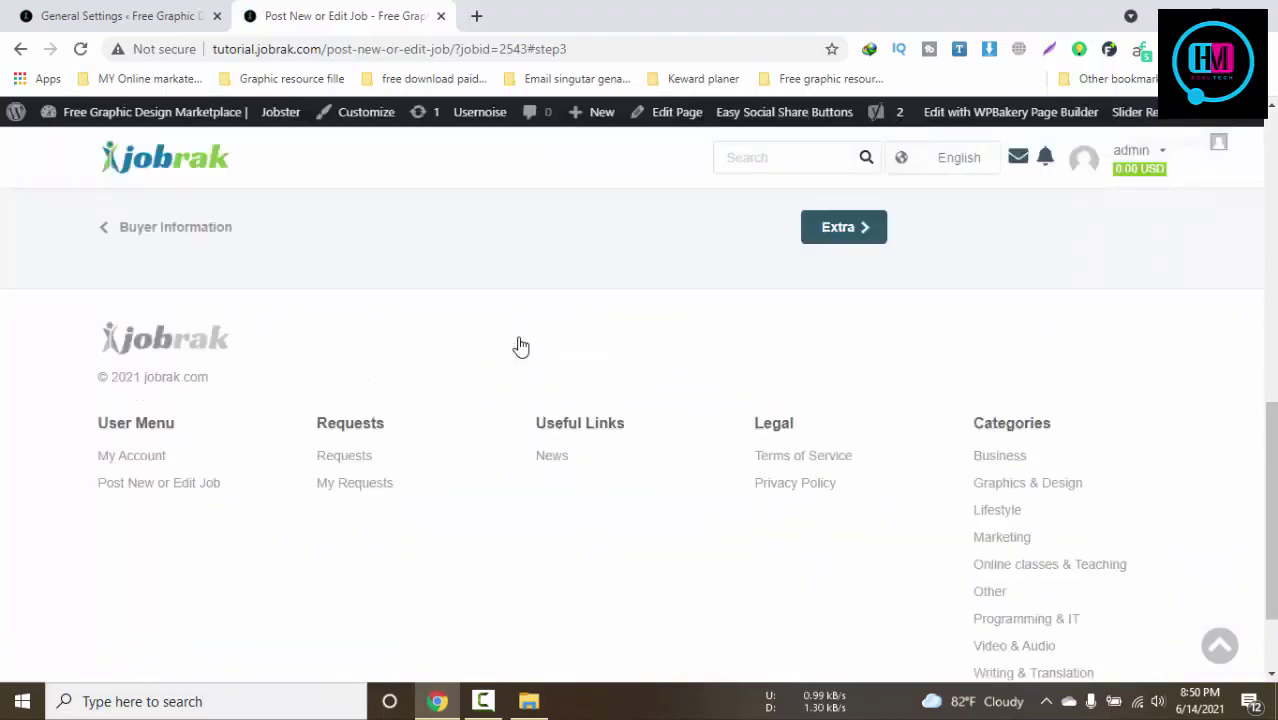
pyautogui.scroll(-2, 520, 346)
pyautogui.scroll(1, 520, 346)
pyautogui.scroll(-1, 525, 344)
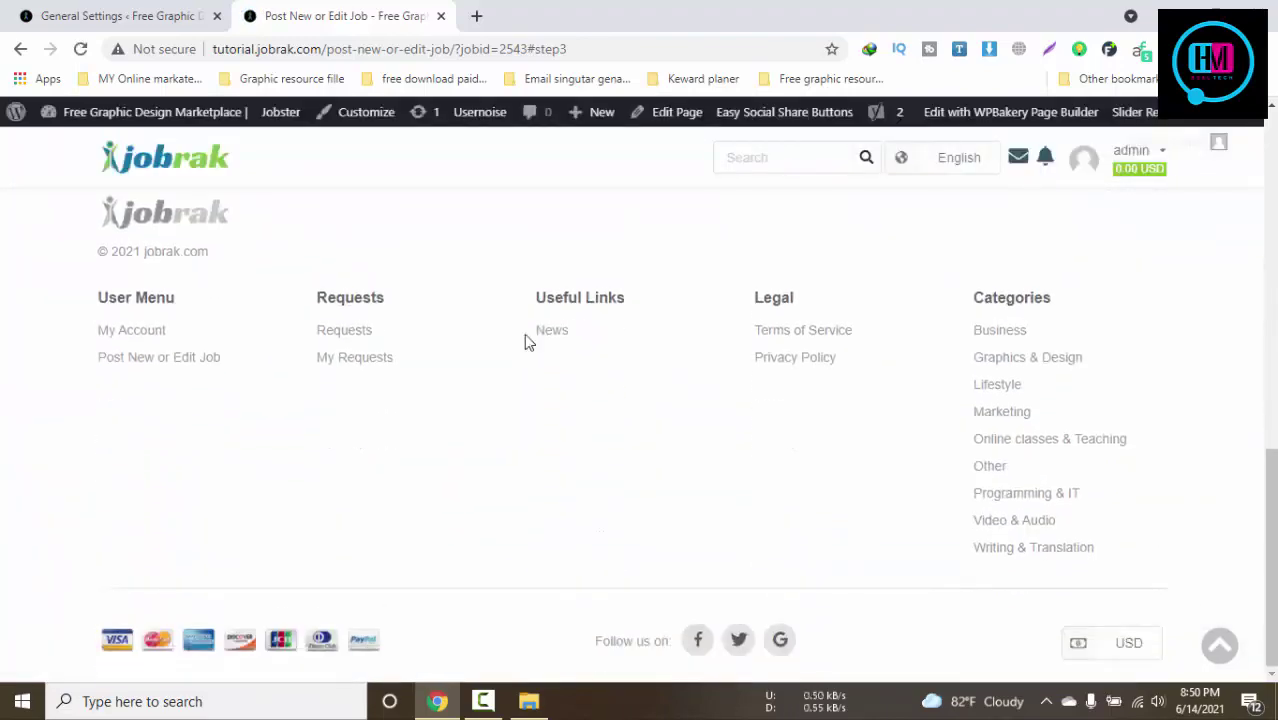
pyautogui.hotkey('ctrl', '-')
pyautogui.scroll(3, 528, 340)
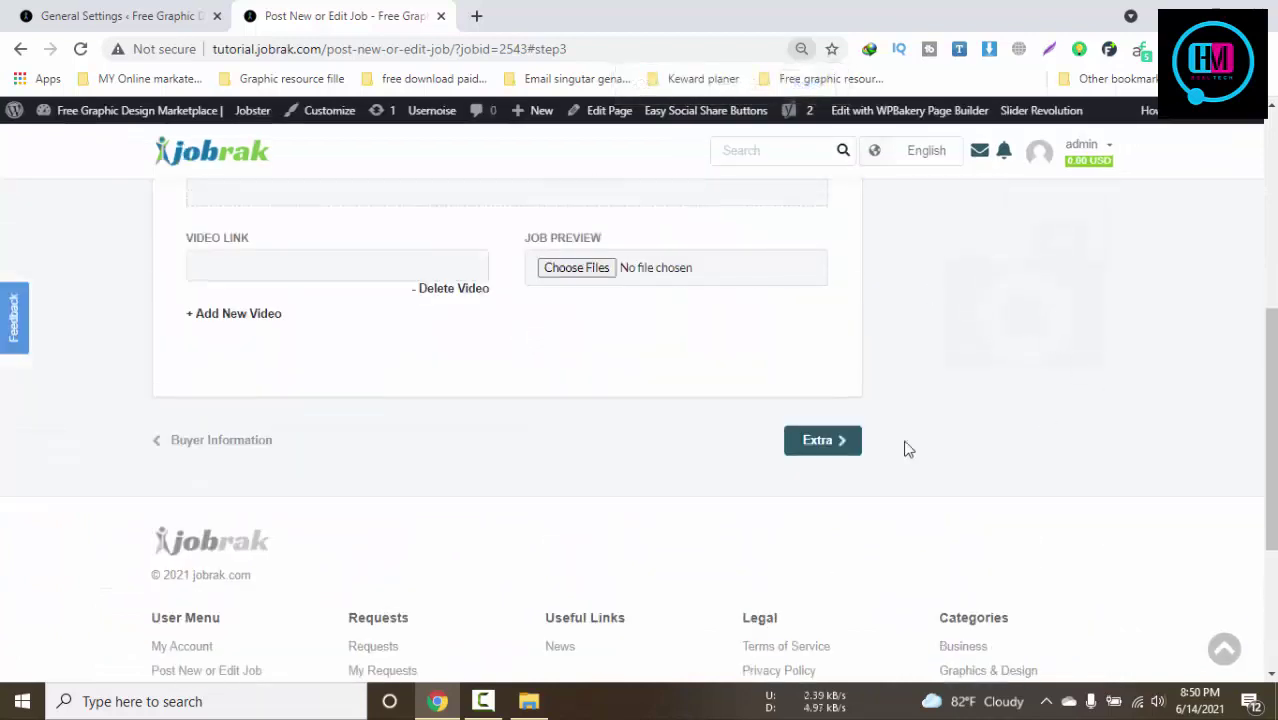
pyautogui.scroll(4, 840, 451)
pyautogui.scroll(-2, 750, 456)
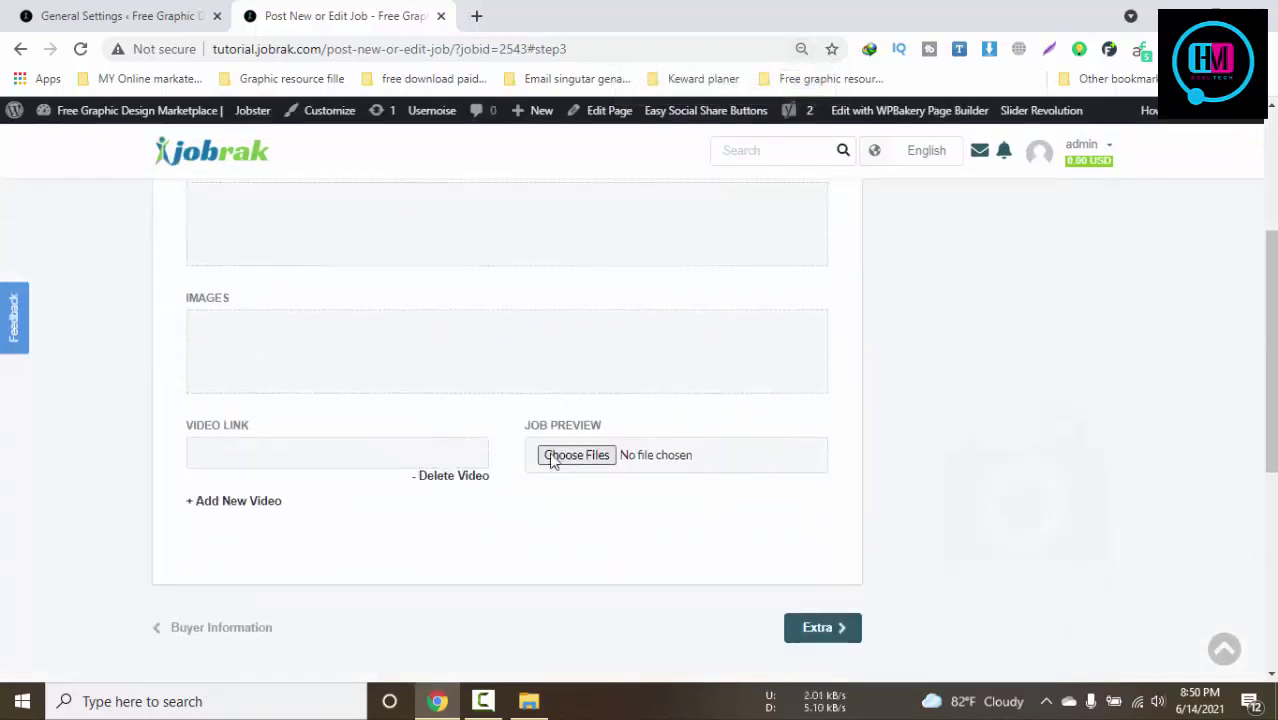
pyautogui.click(380, 458)
pyautogui.scroll(2, 389, 399)
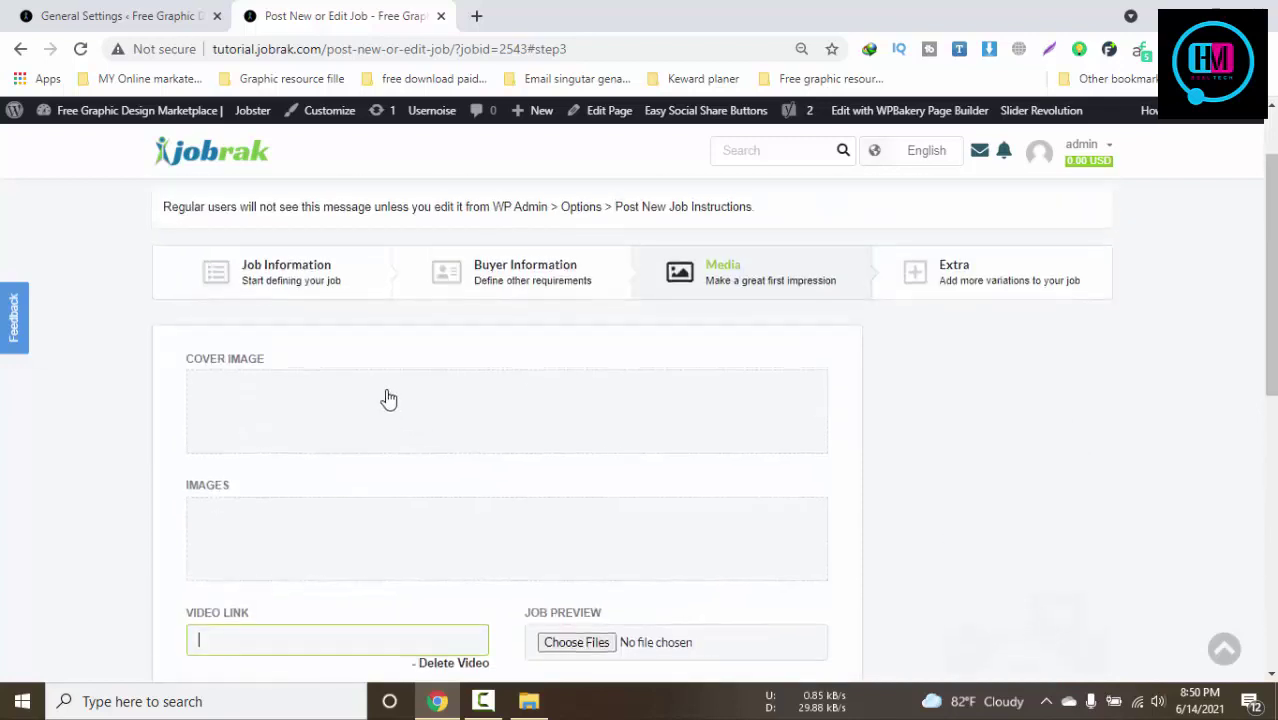
pyautogui.click(343, 412)
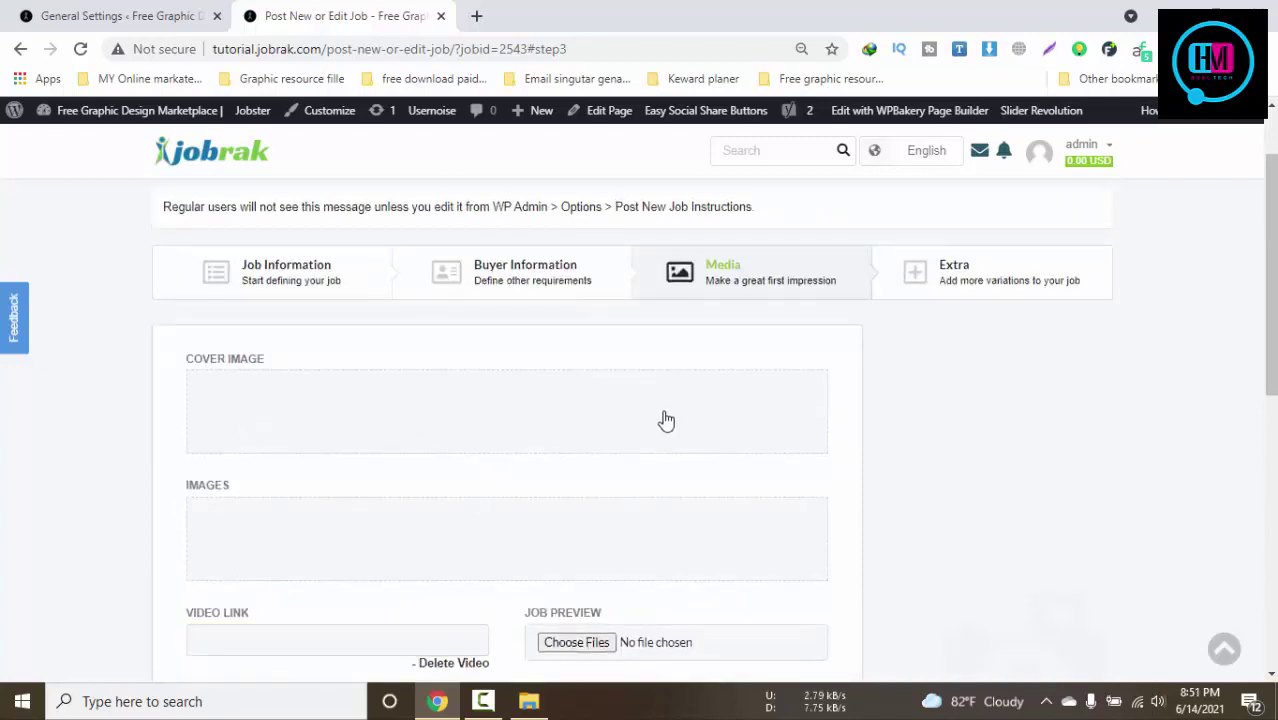
# Attach fave-500-500.png as the job preview and continue to the Extra step
pyautogui.click(580, 646)
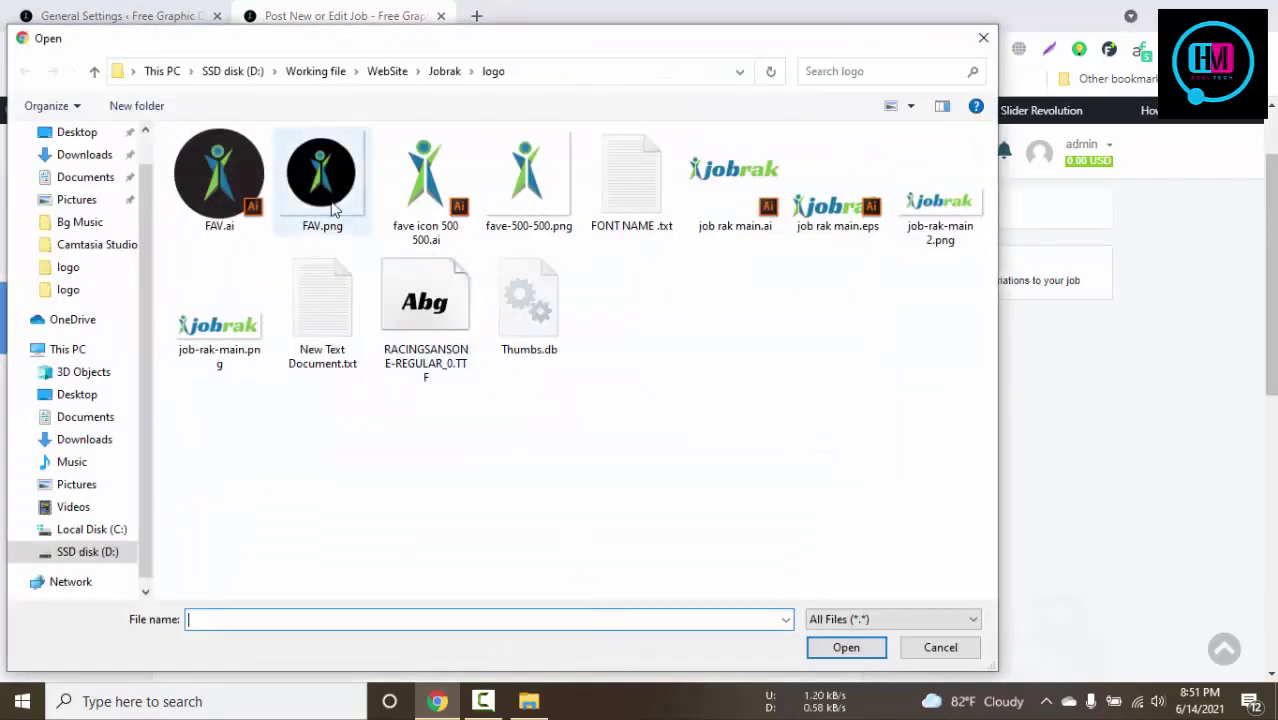
pyautogui.click(490, 182)
pyautogui.click(843, 648)
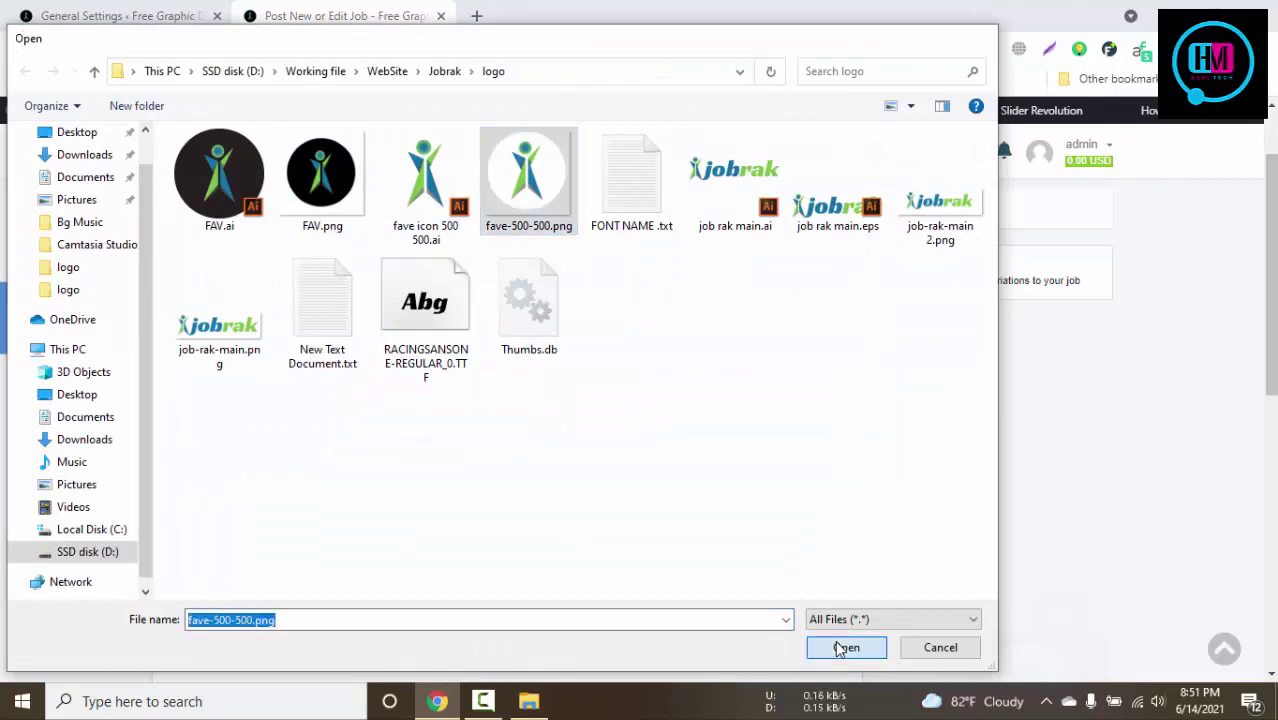
pyautogui.click(842, 632)
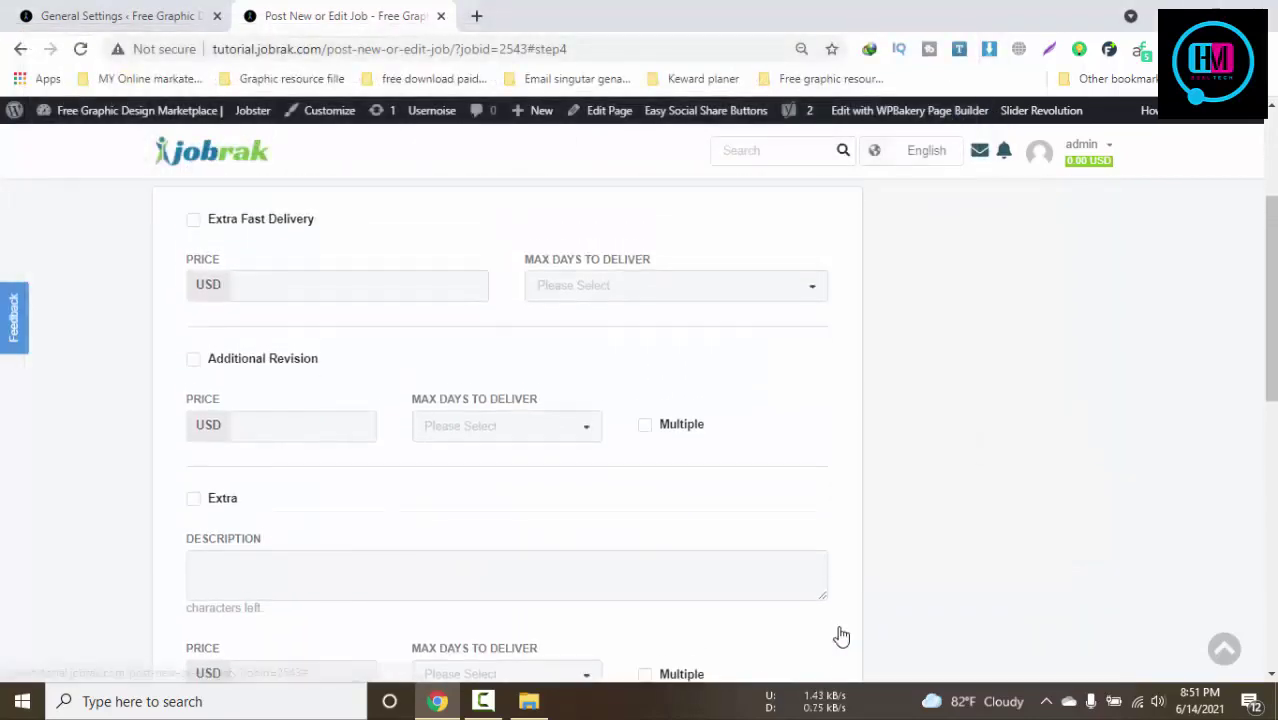
# Publish the new job from the Extra step, leaving all extra options blank
pyautogui.scroll(-4, 839, 625)
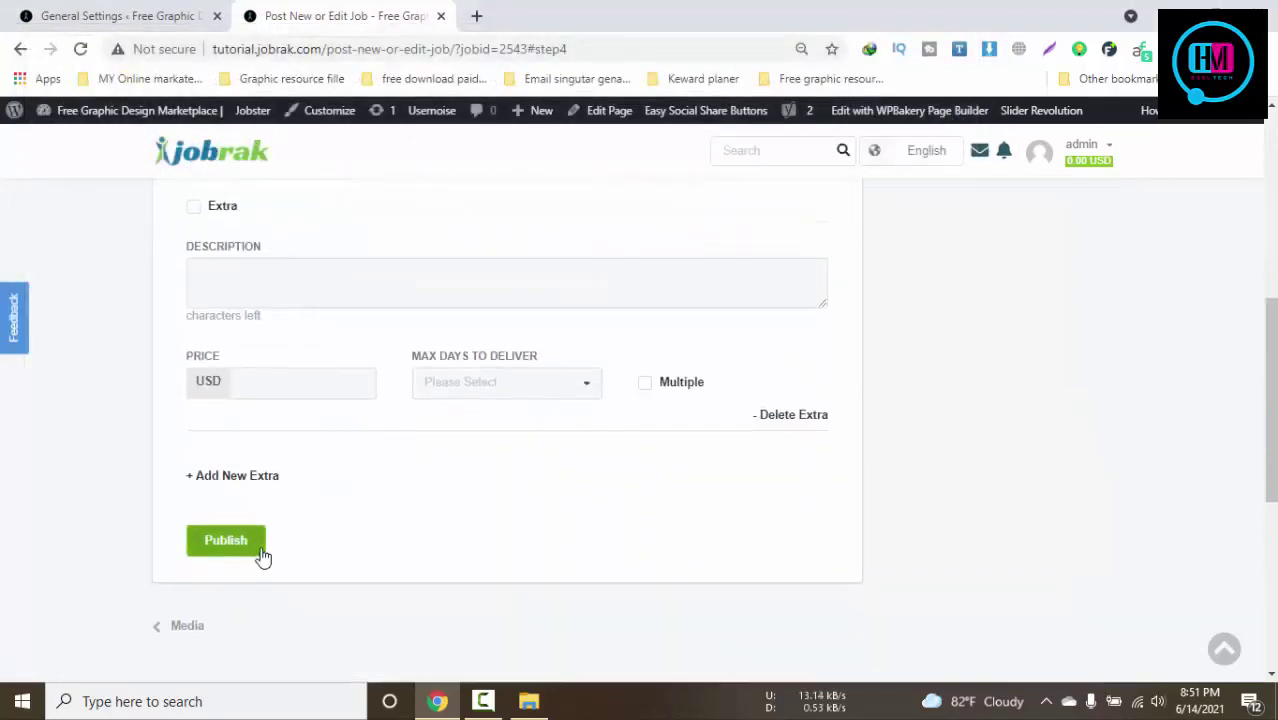
pyautogui.click(226, 541)
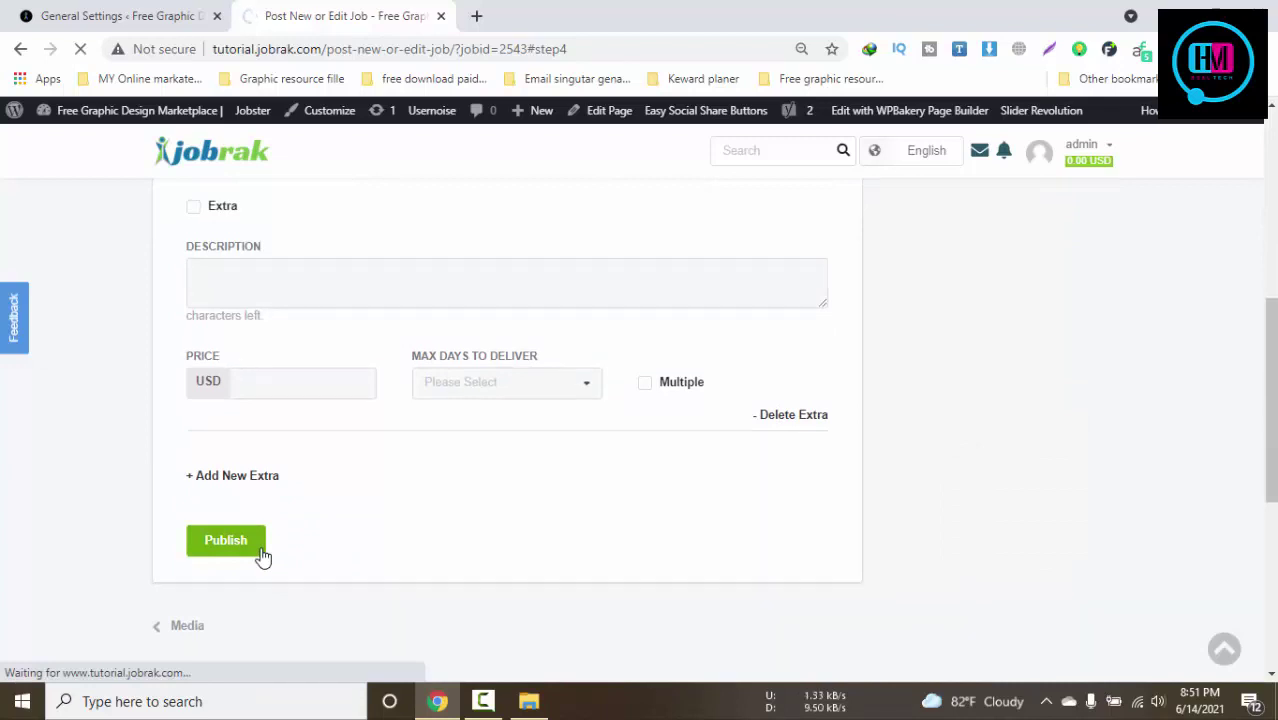
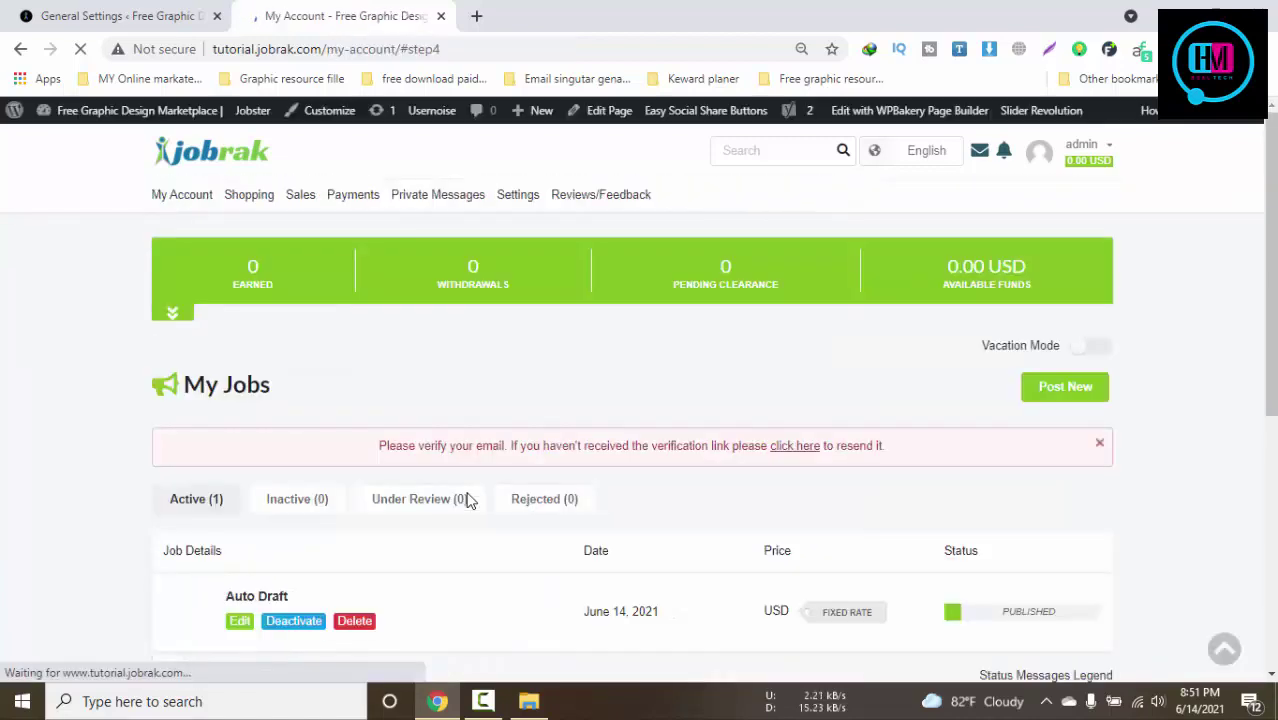
# Open the Auto Draft job page in a new tab, then close the page-not-found tab
pyautogui.scroll(-2, 470, 500)
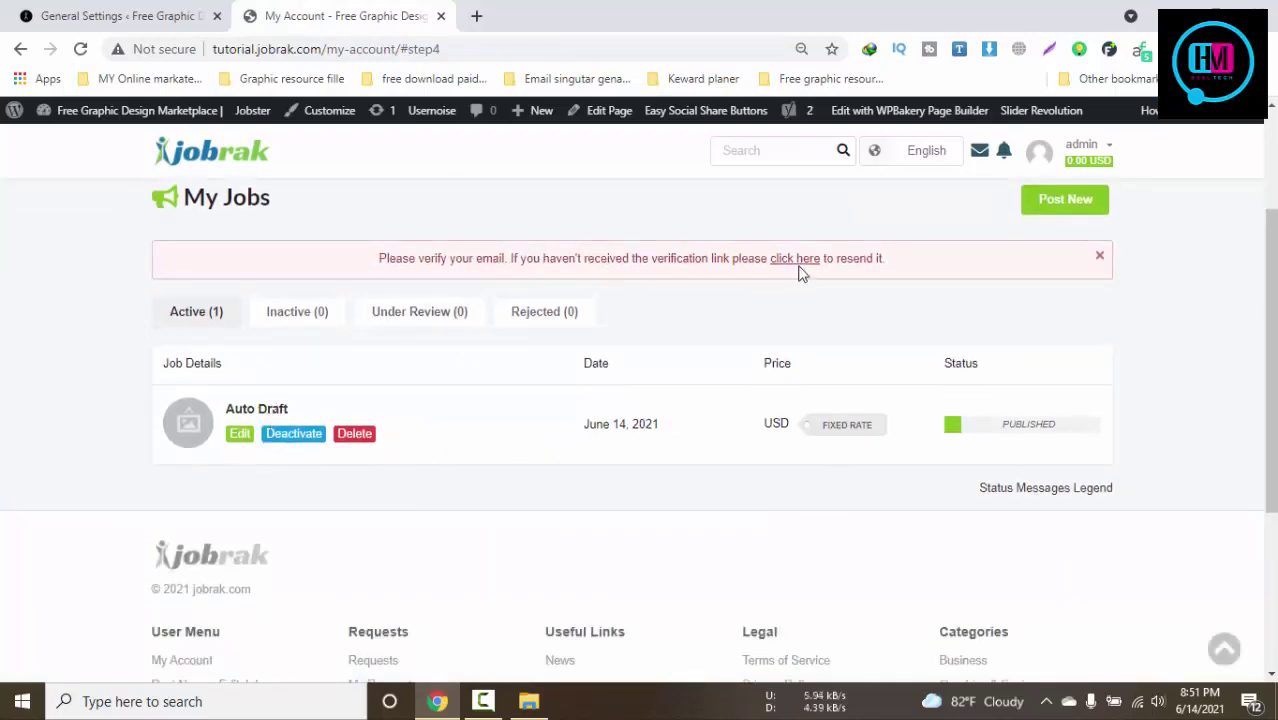
pyautogui.scroll(-2, 545, 417)
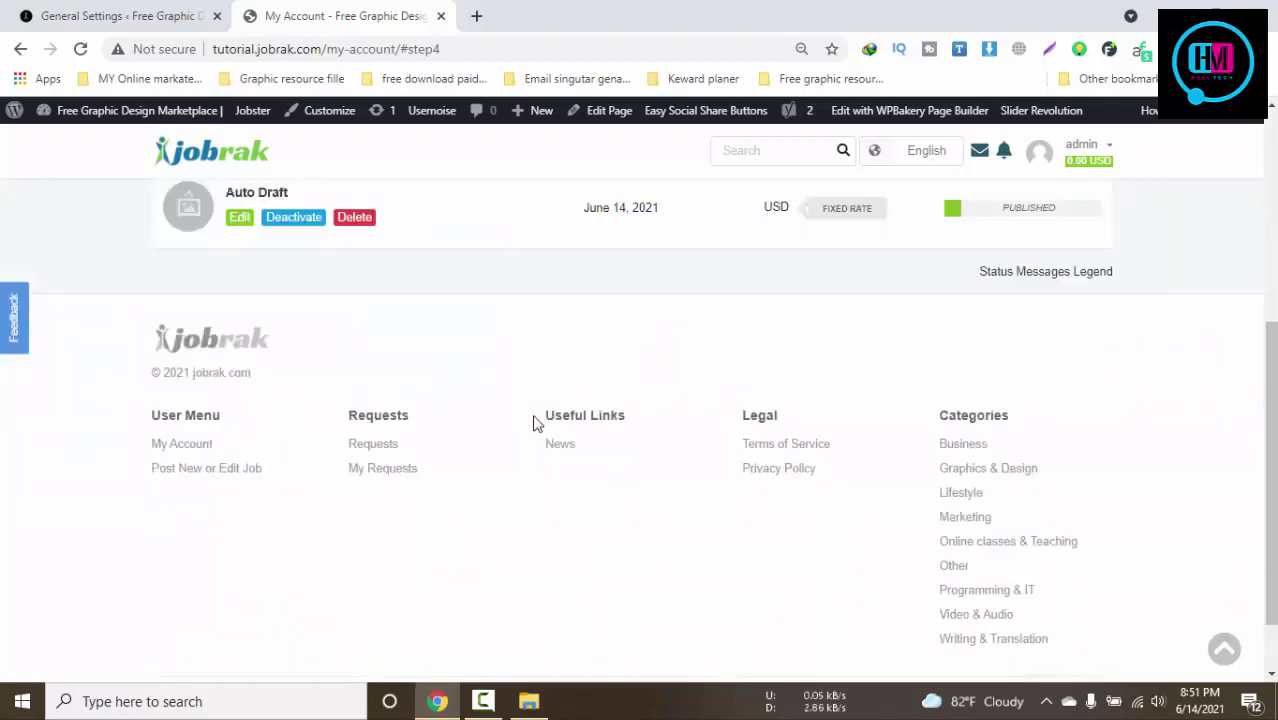
pyautogui.scroll(4, 535, 423)
pyautogui.scroll(1, 663, 445)
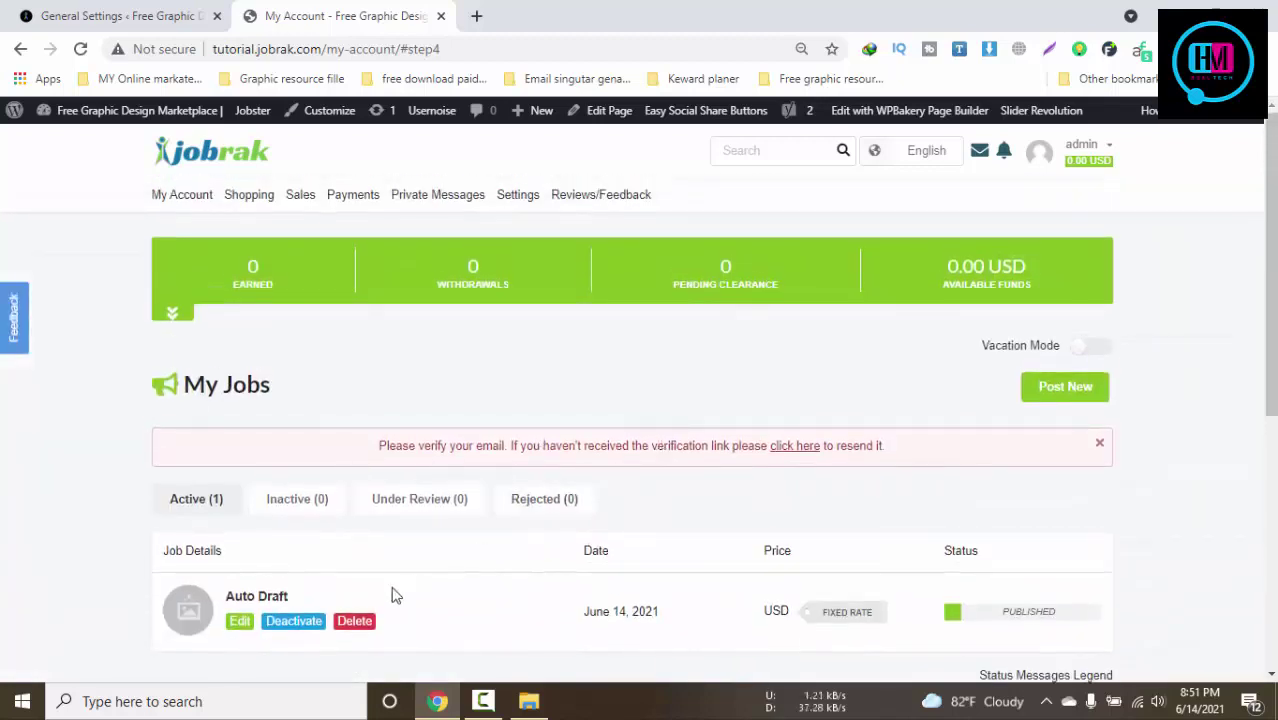
pyautogui.middleClick(262, 603)
pyautogui.click(643, 12)
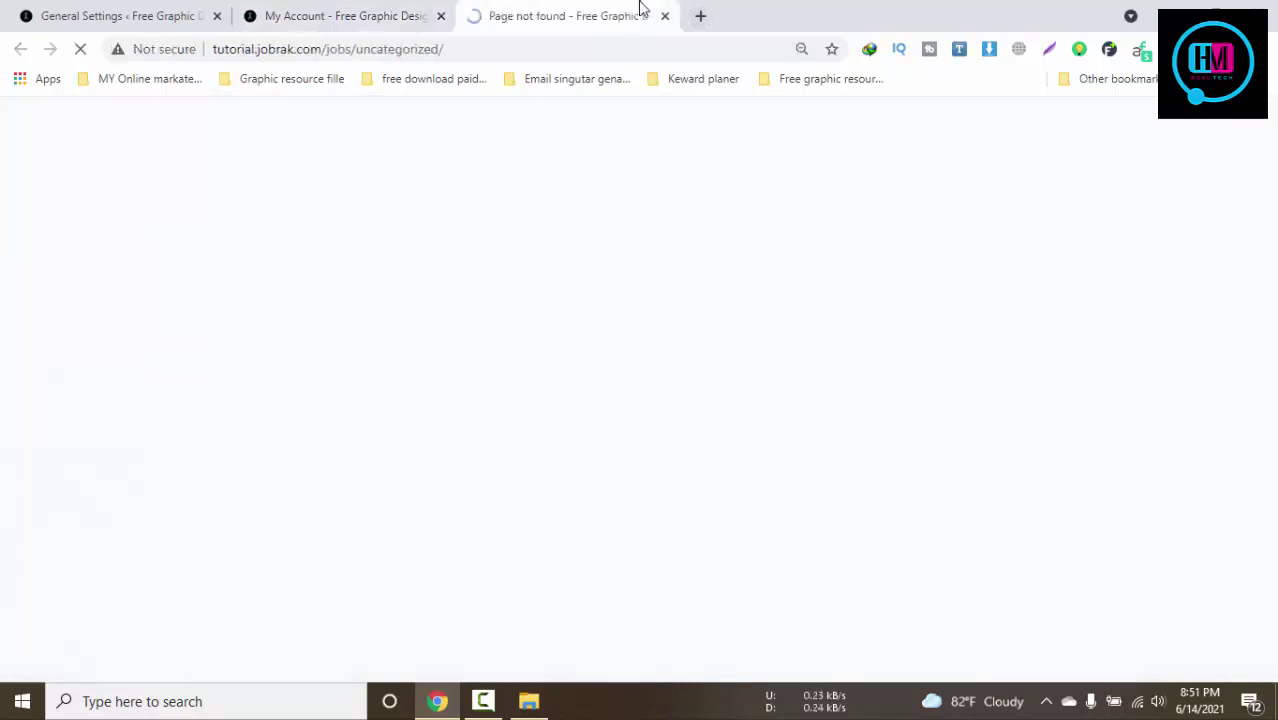
pyautogui.scroll(-2, 775, 287)
pyautogui.scroll(3, 777, 290)
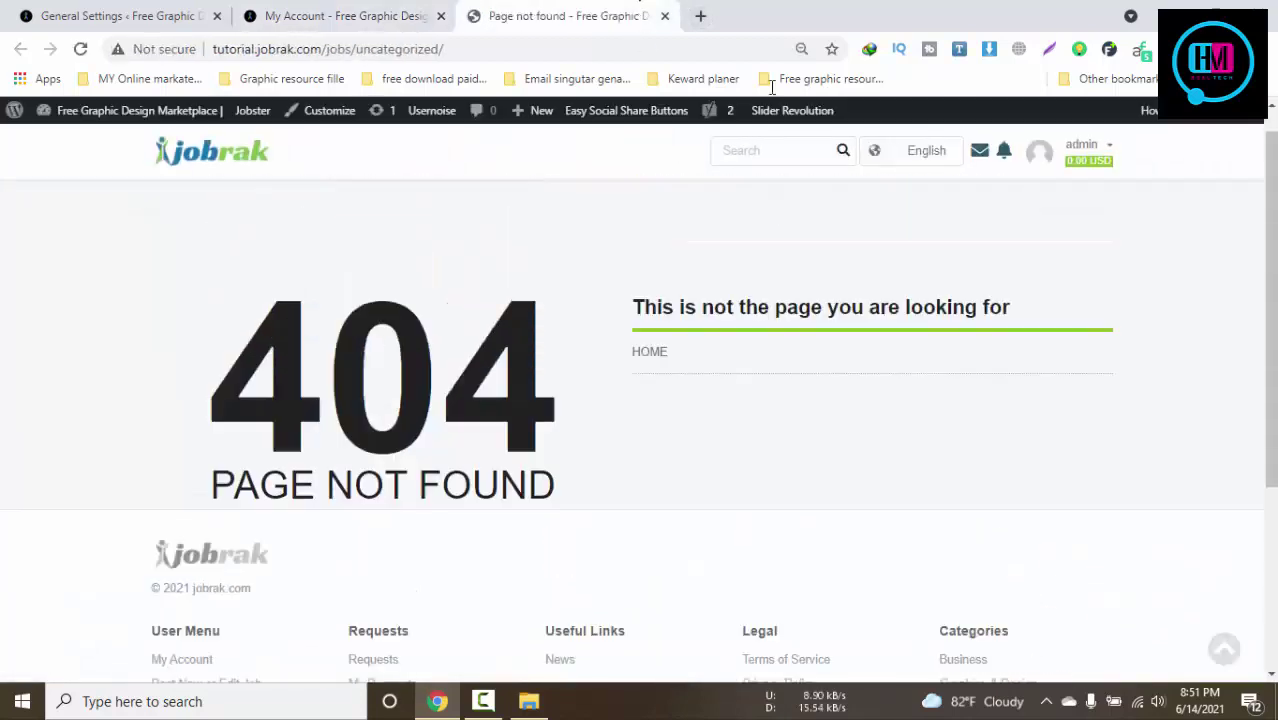
pyautogui.click(665, 16)
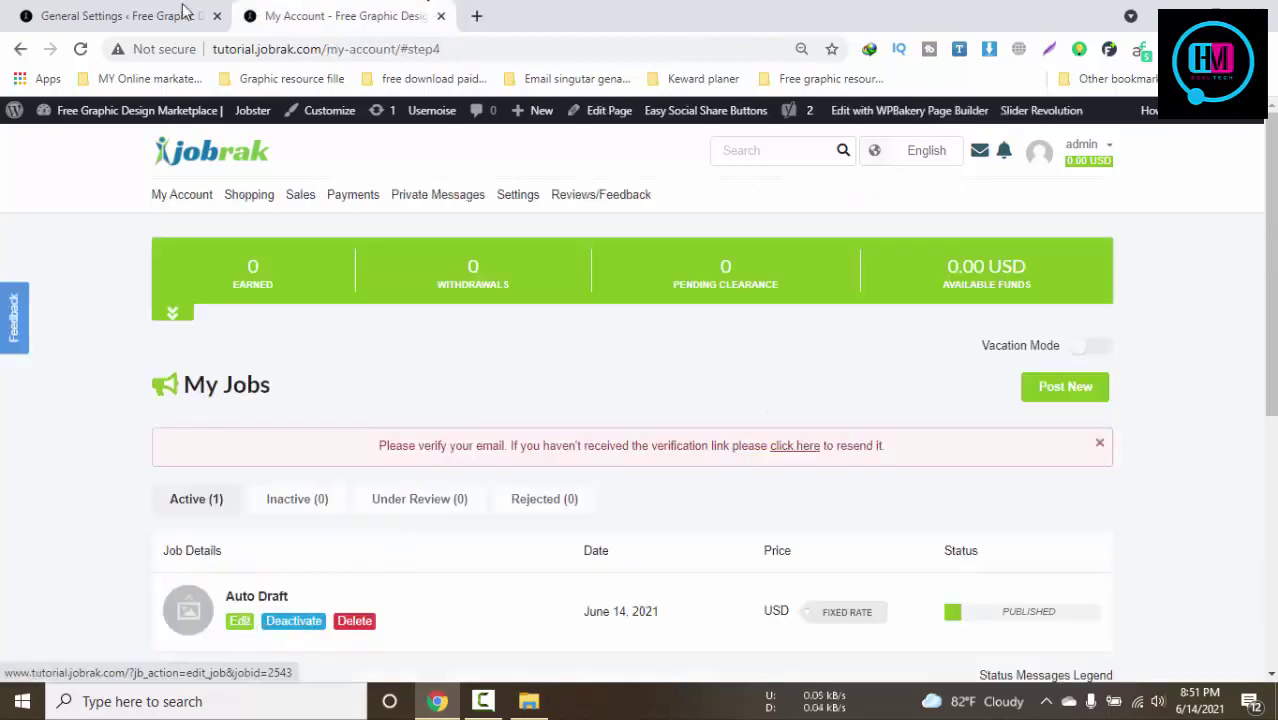
# Back in the Jobster admin, go to the Jobs list and edit the Auto Draft job
pyautogui.hotkey('ctrl', 'shift', 'Tab')
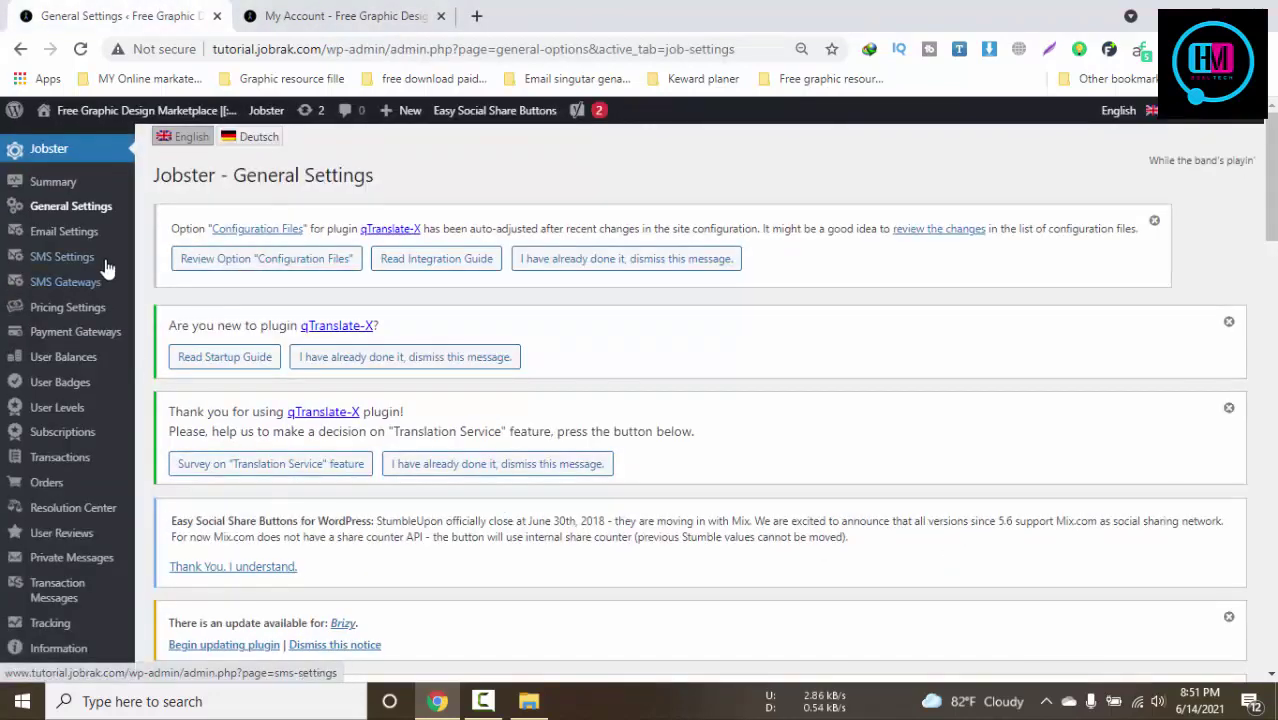
pyautogui.scroll(-4, 110, 270)
pyautogui.moveTo(52, 424)
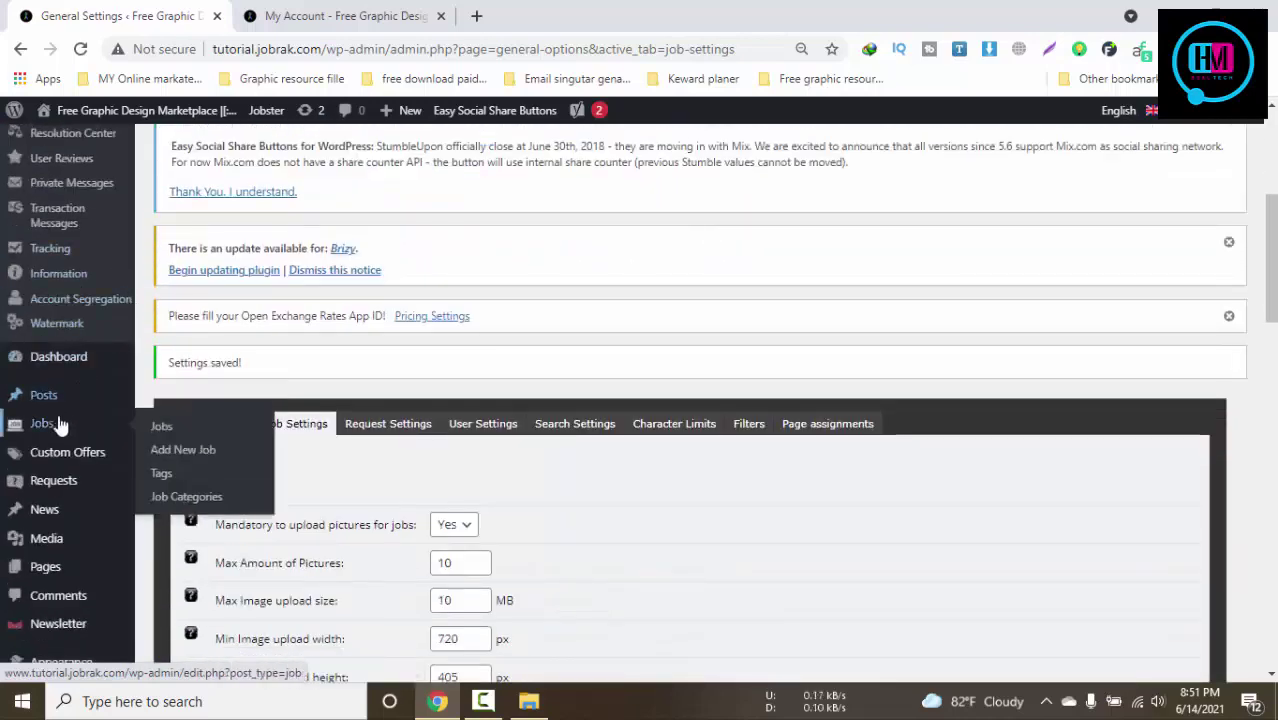
pyautogui.click(157, 440)
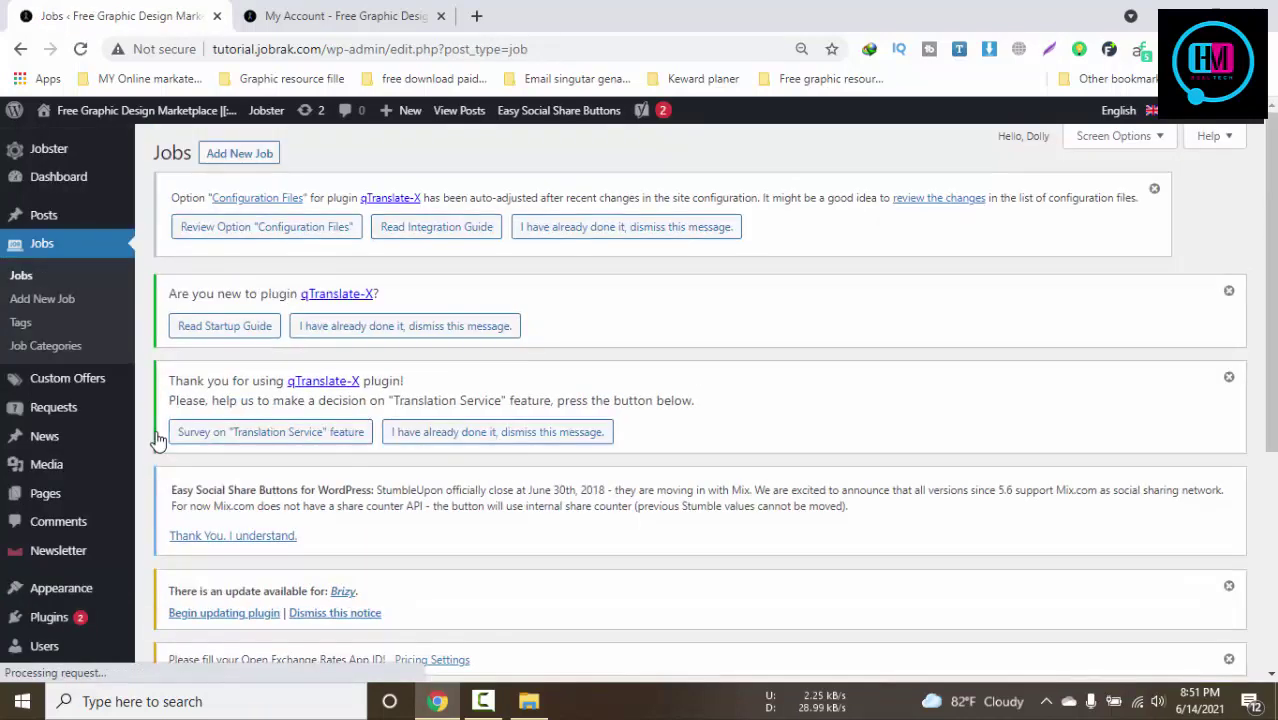
pyautogui.scroll(-5, 400, 380)
pyautogui.moveTo(298, 444)
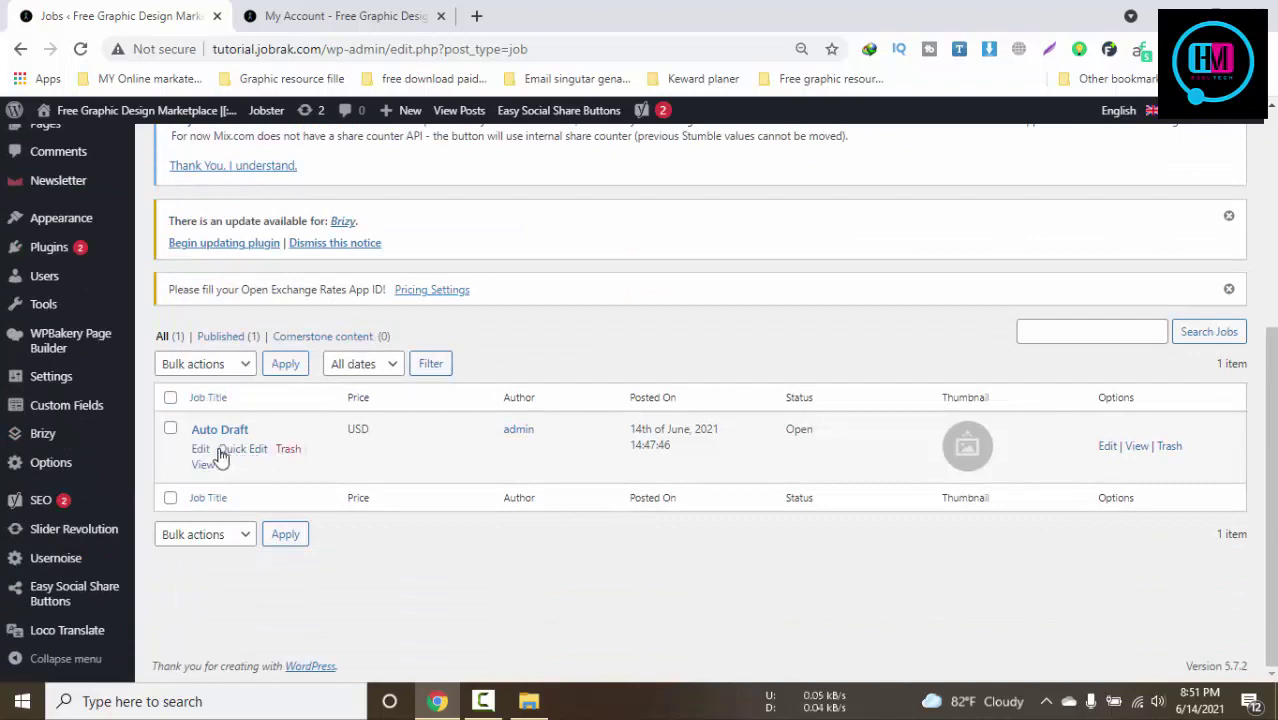
pyautogui.click(1106, 448)
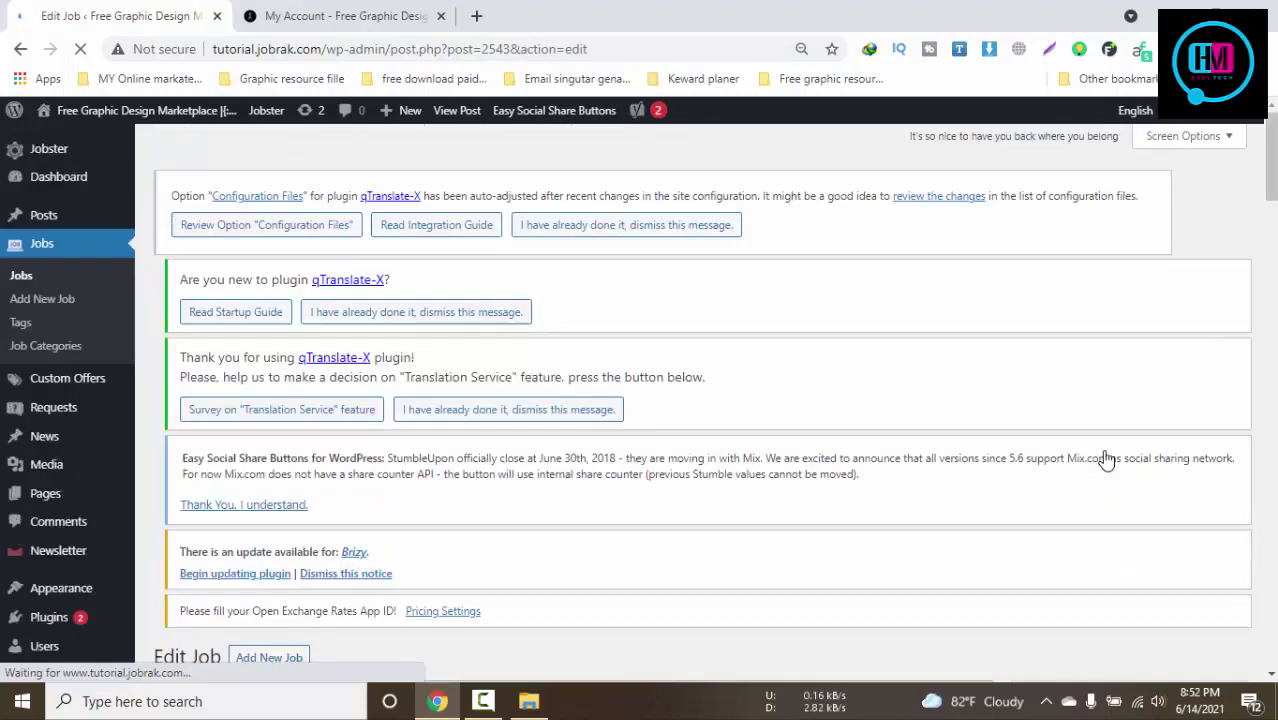
pyautogui.scroll(-6, 1106, 458)
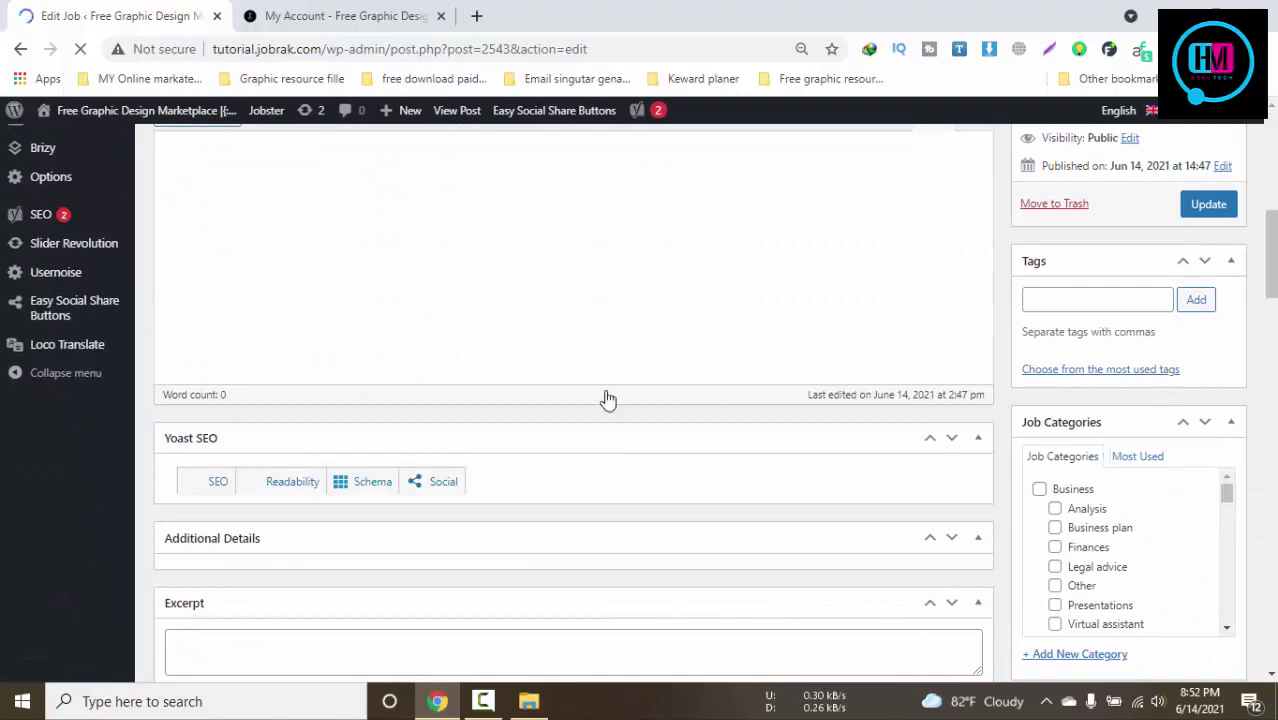
pyautogui.scroll(-3, 607, 397)
pyautogui.scroll(-12, 607, 397)
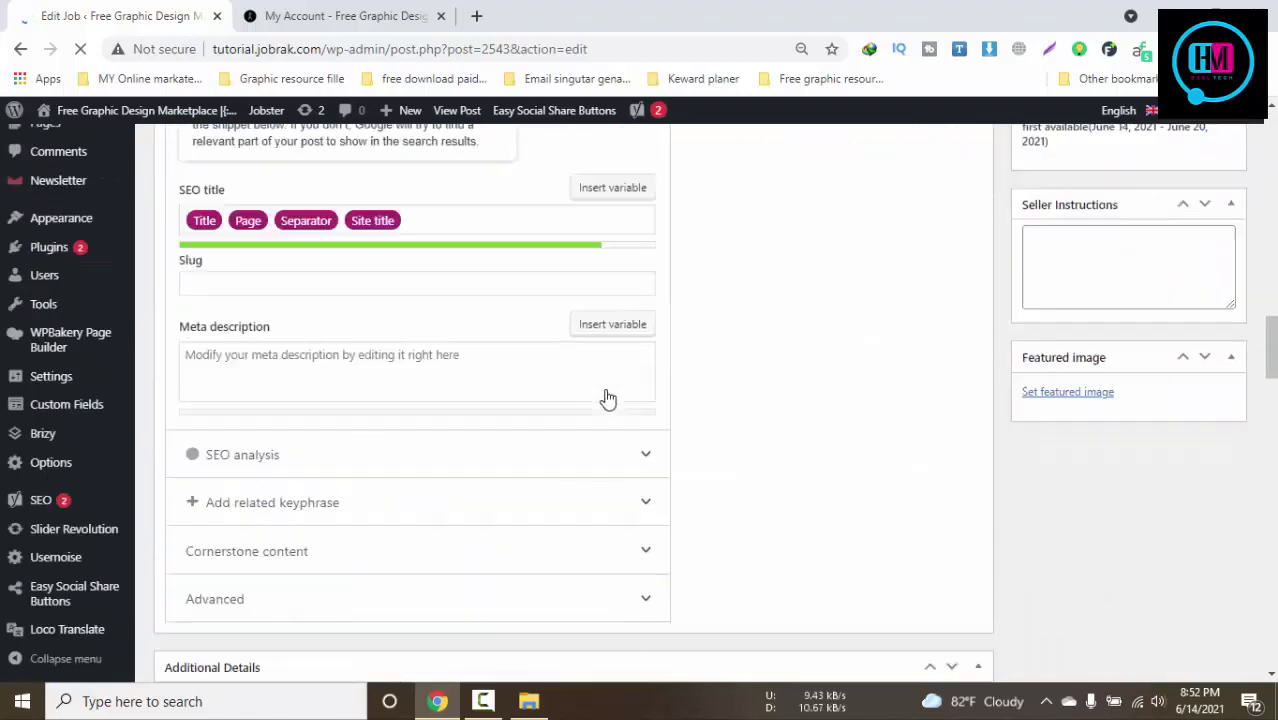
pyautogui.scroll(4, 609, 395)
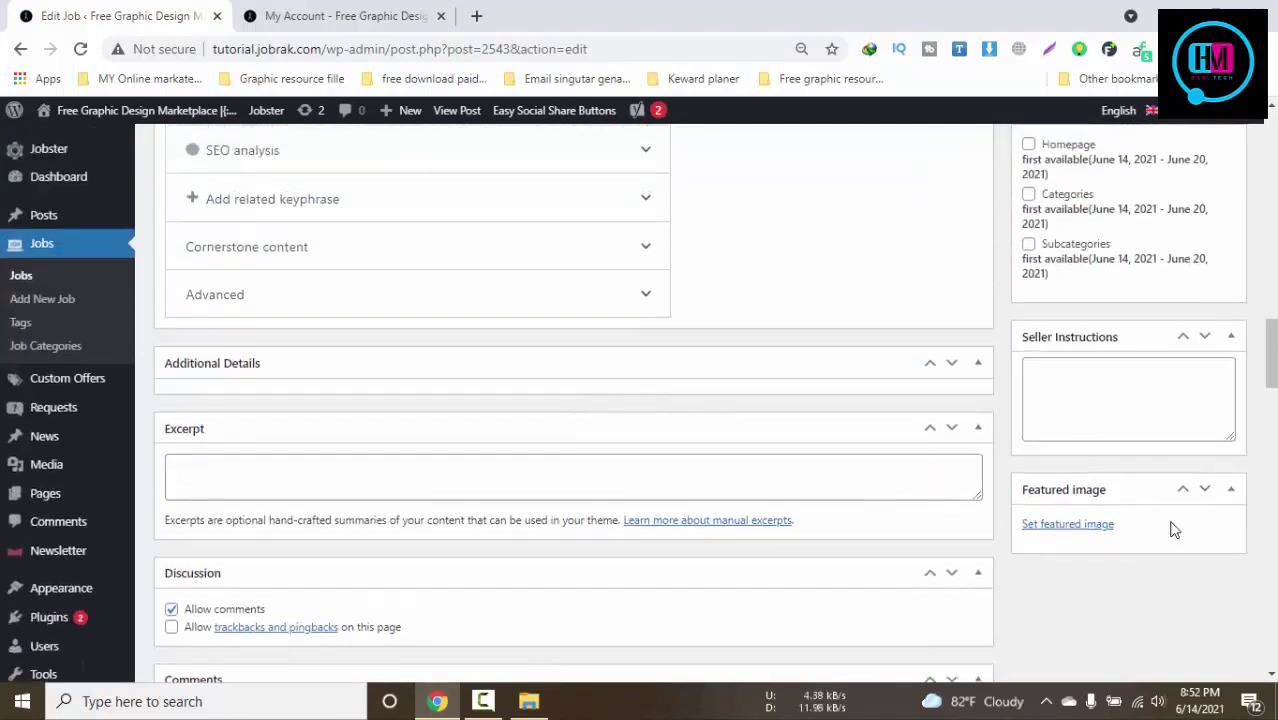
pyautogui.scroll(3, 1085, 523)
pyautogui.scroll(-3, 600, 405)
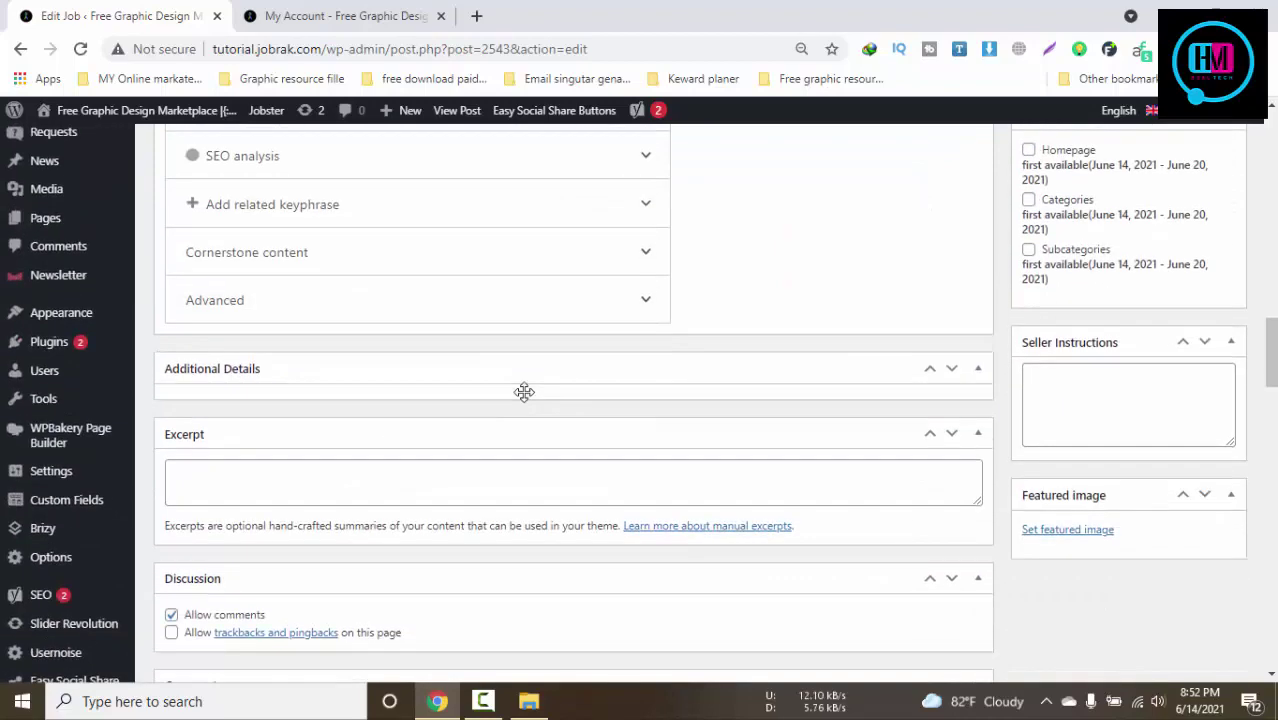
pyautogui.scroll(4, 524, 391)
pyautogui.scroll(2, 1107, 386)
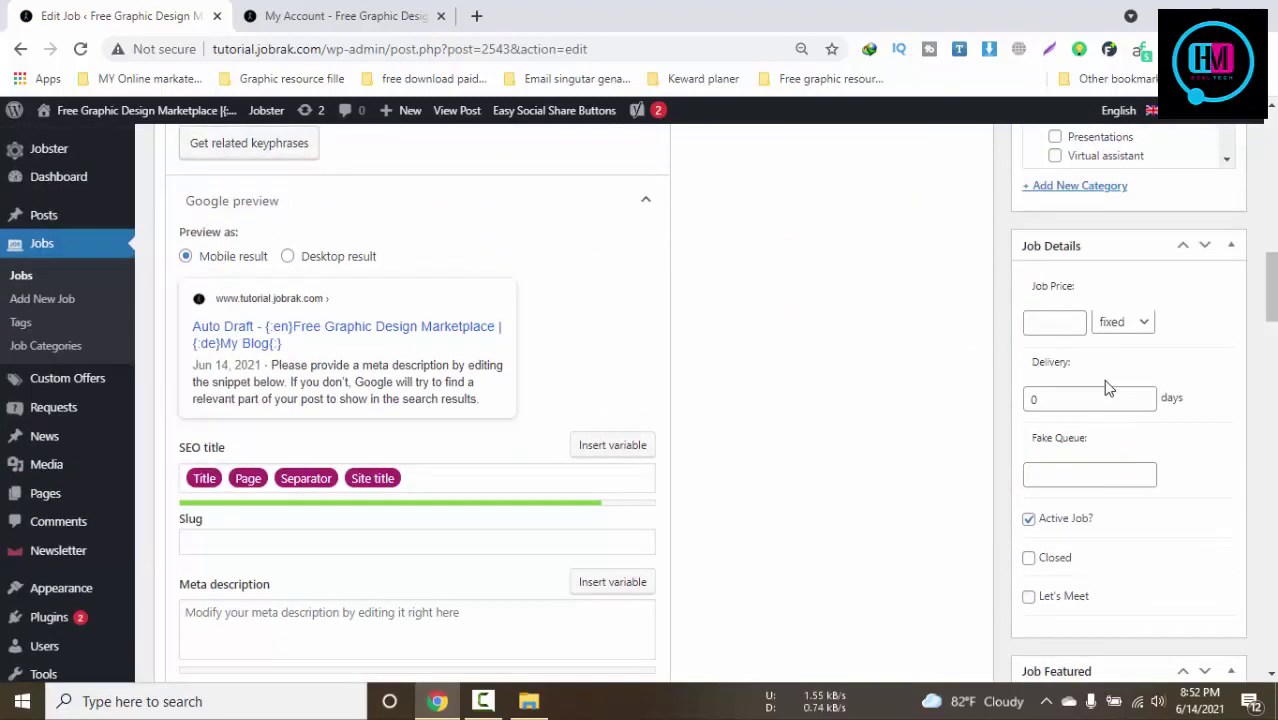
pyautogui.scroll(2, 1107, 387)
pyautogui.scroll(-1, 1104, 379)
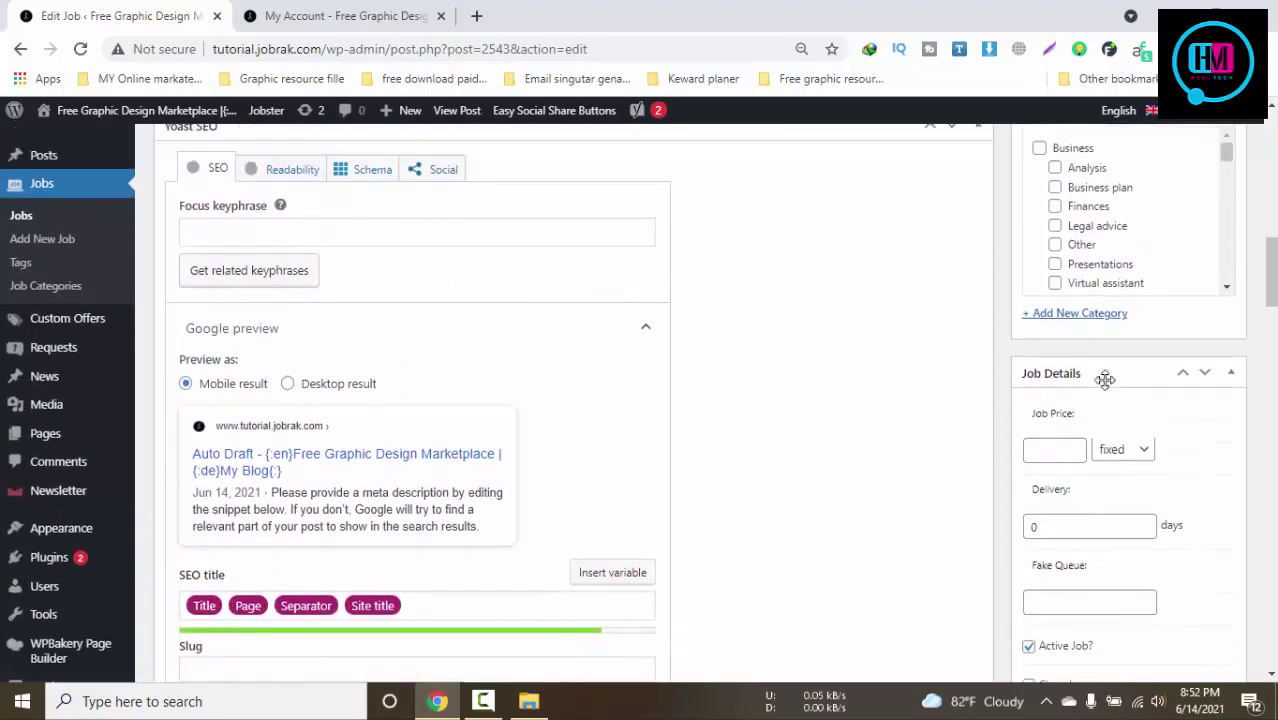
pyautogui.scroll(2, 1104, 379)
pyautogui.scroll(-8, 787, 360)
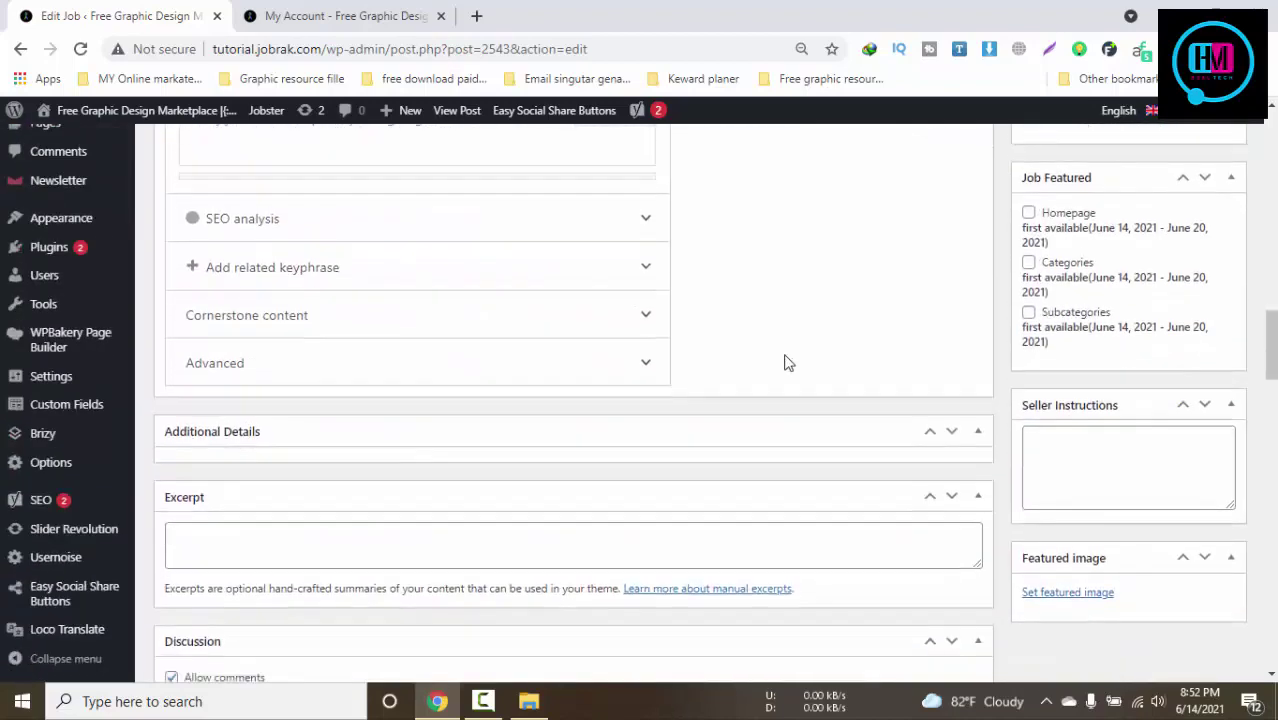
pyautogui.scroll(-8, 785, 362)
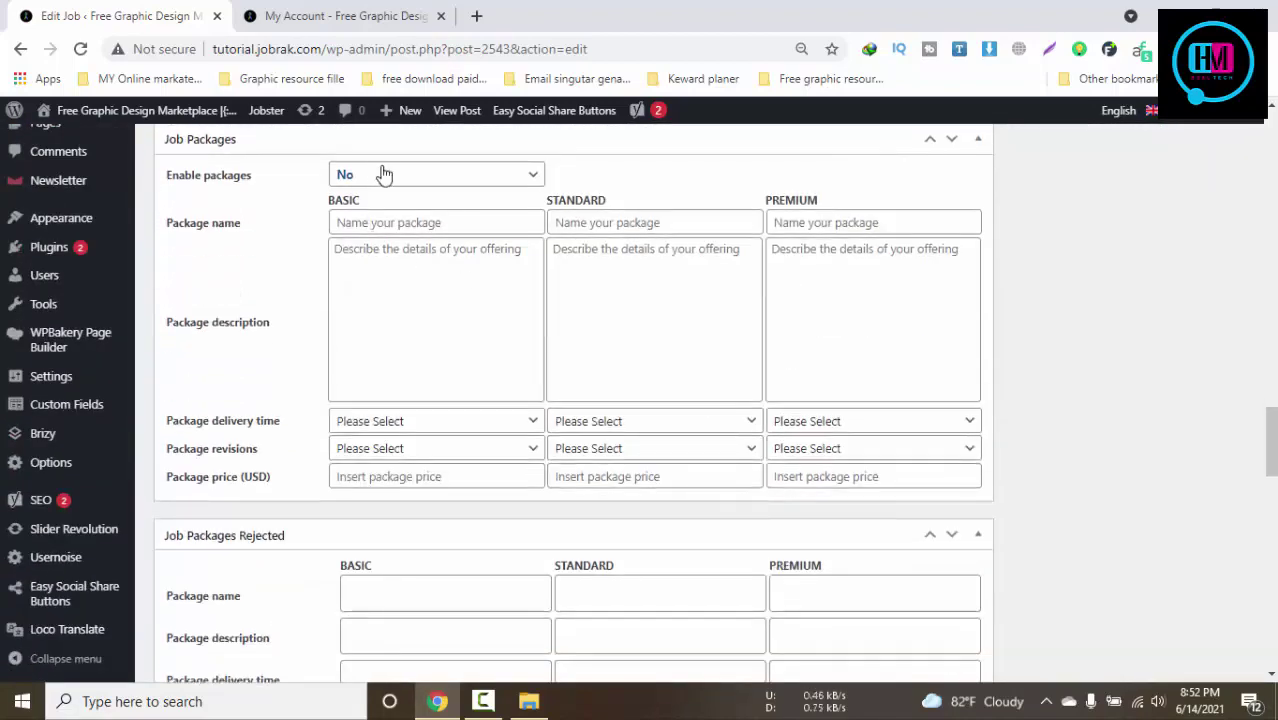
pyautogui.scroll(-5, 556, 322)
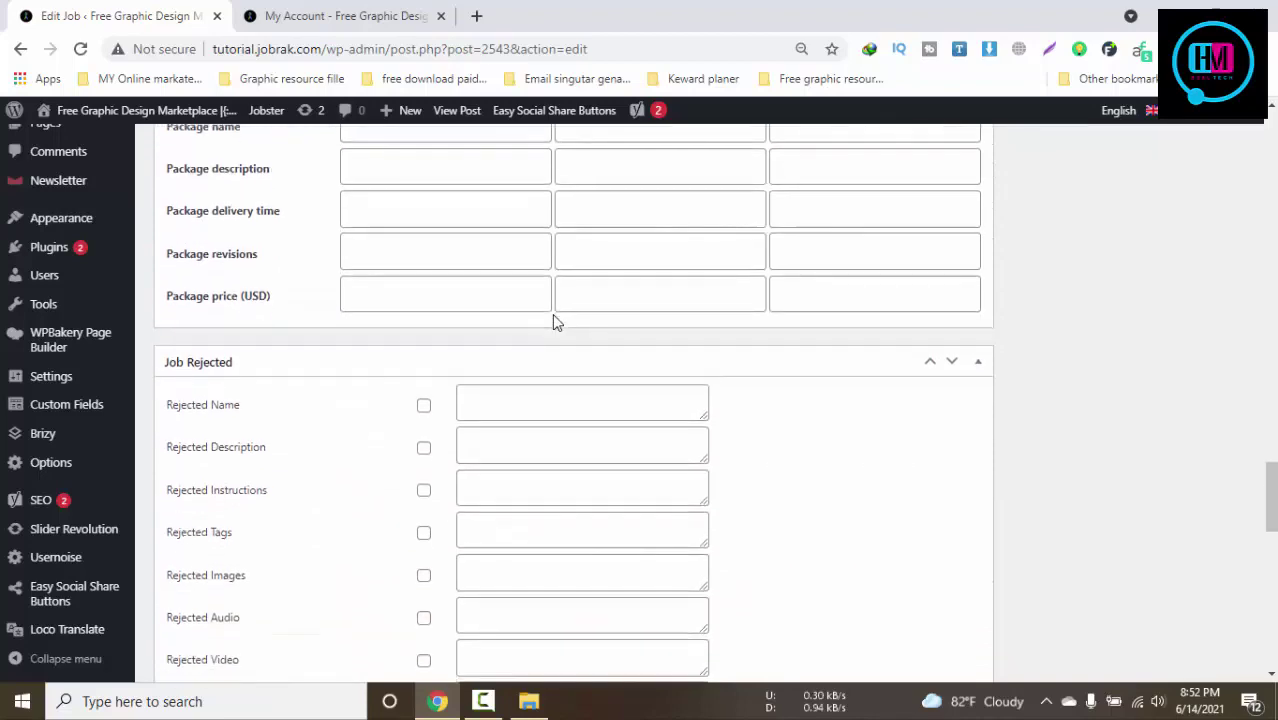
pyautogui.scroll(-8, 556, 322)
pyautogui.scroll(2, 553, 322)
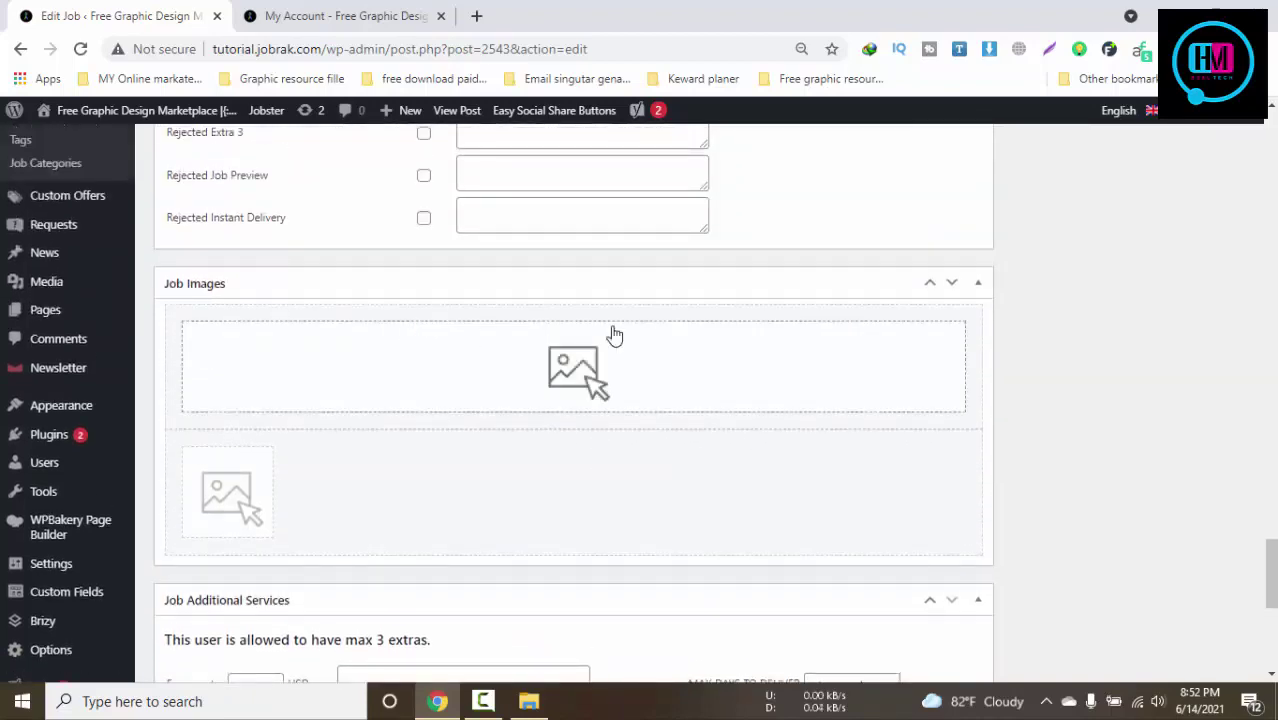
# Upload a logo image and fave-500-500.png to the job's Job Images gallery
pyautogui.click(585, 373)
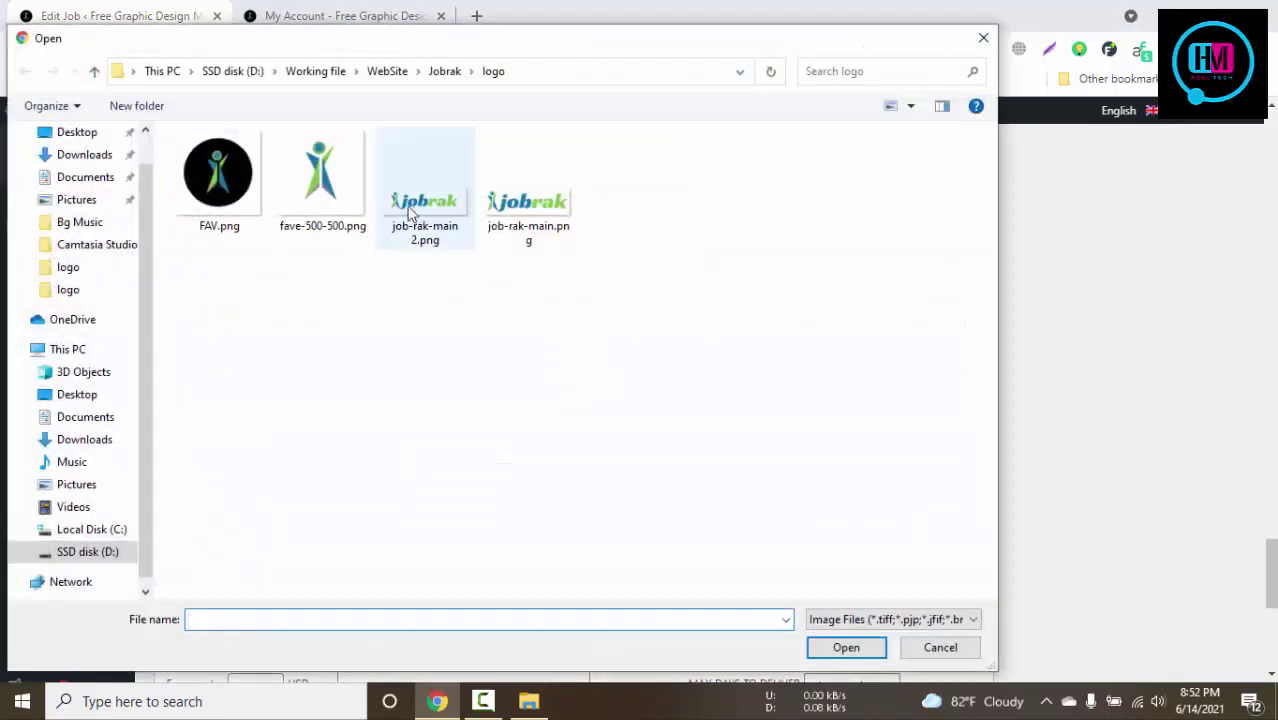
pyautogui.click(320, 178)
pyautogui.click(846, 647)
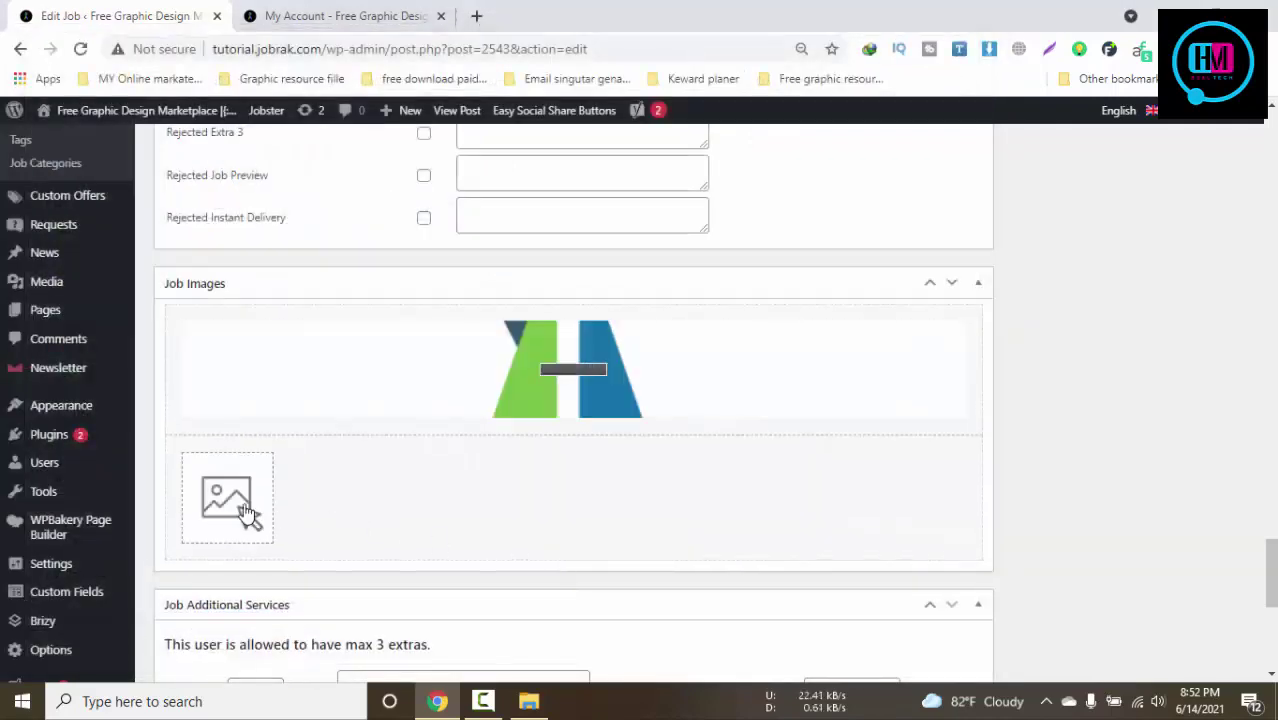
pyautogui.click(258, 502)
pyautogui.click(334, 205)
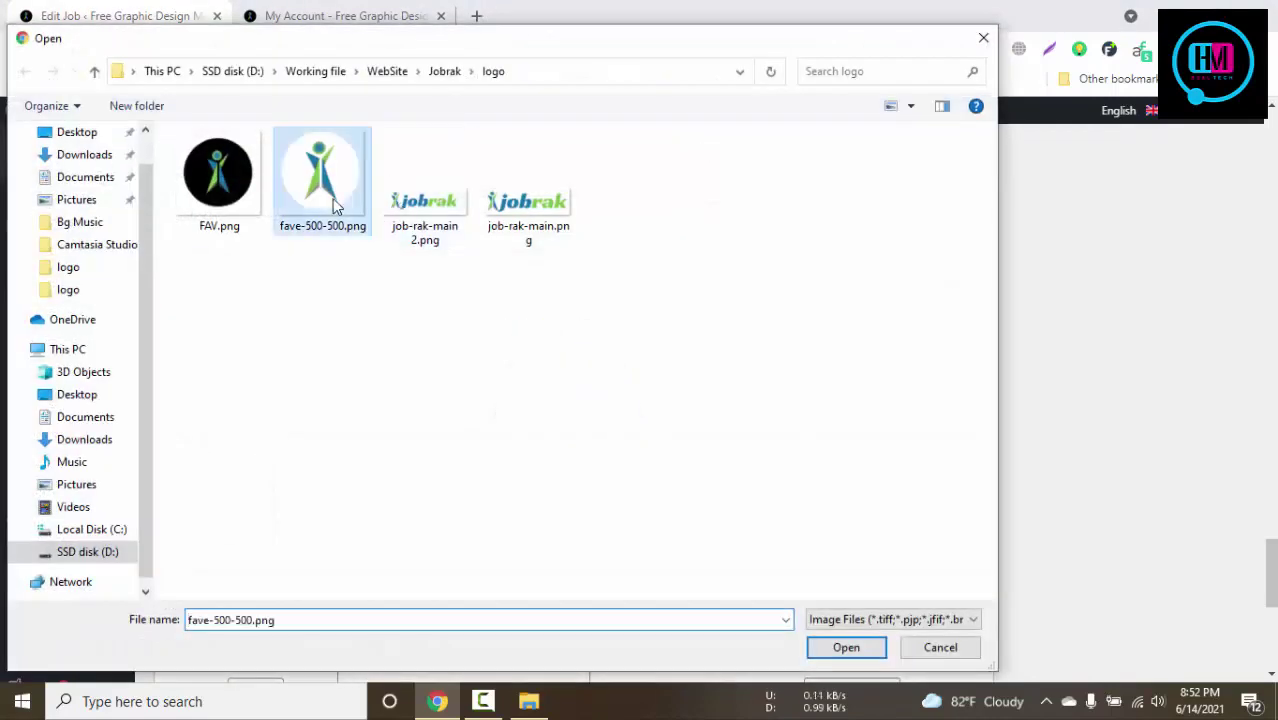
pyautogui.click(846, 647)
pyautogui.scroll(-3, 750, 605)
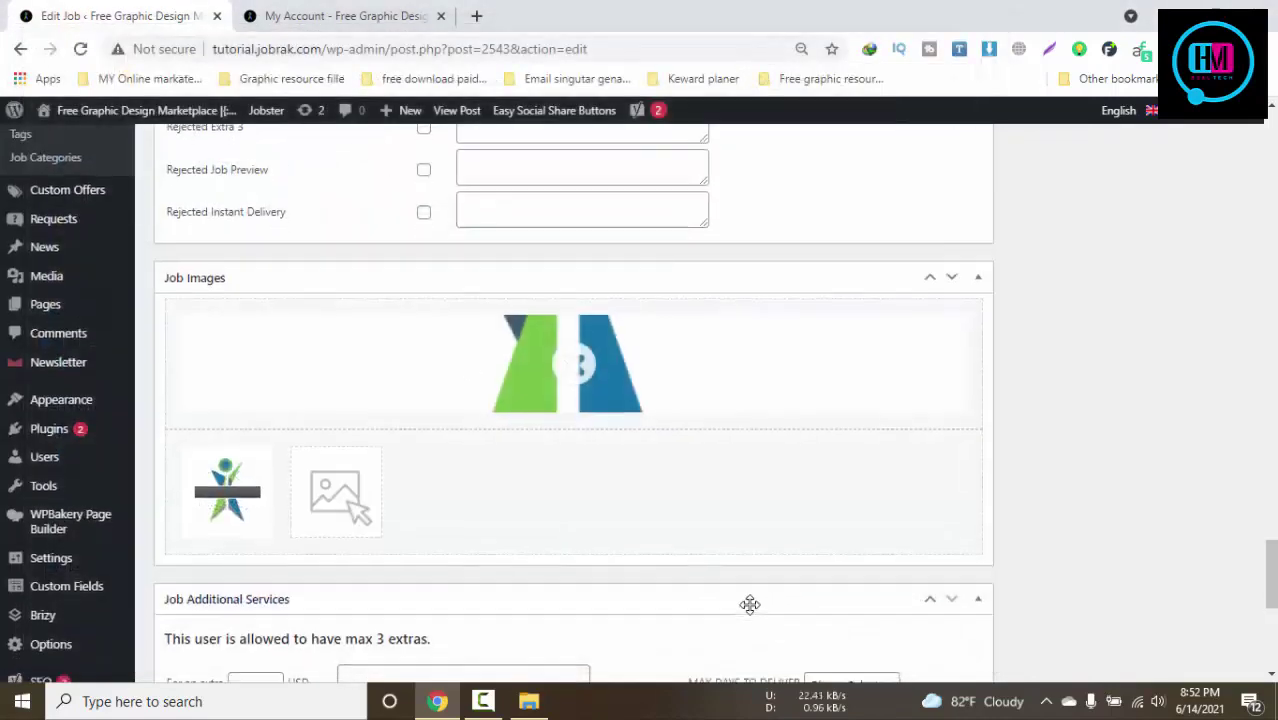
pyautogui.scroll(1, 762, 601)
# Add FAV.png to the Job Images gallery
pyautogui.click(340, 312)
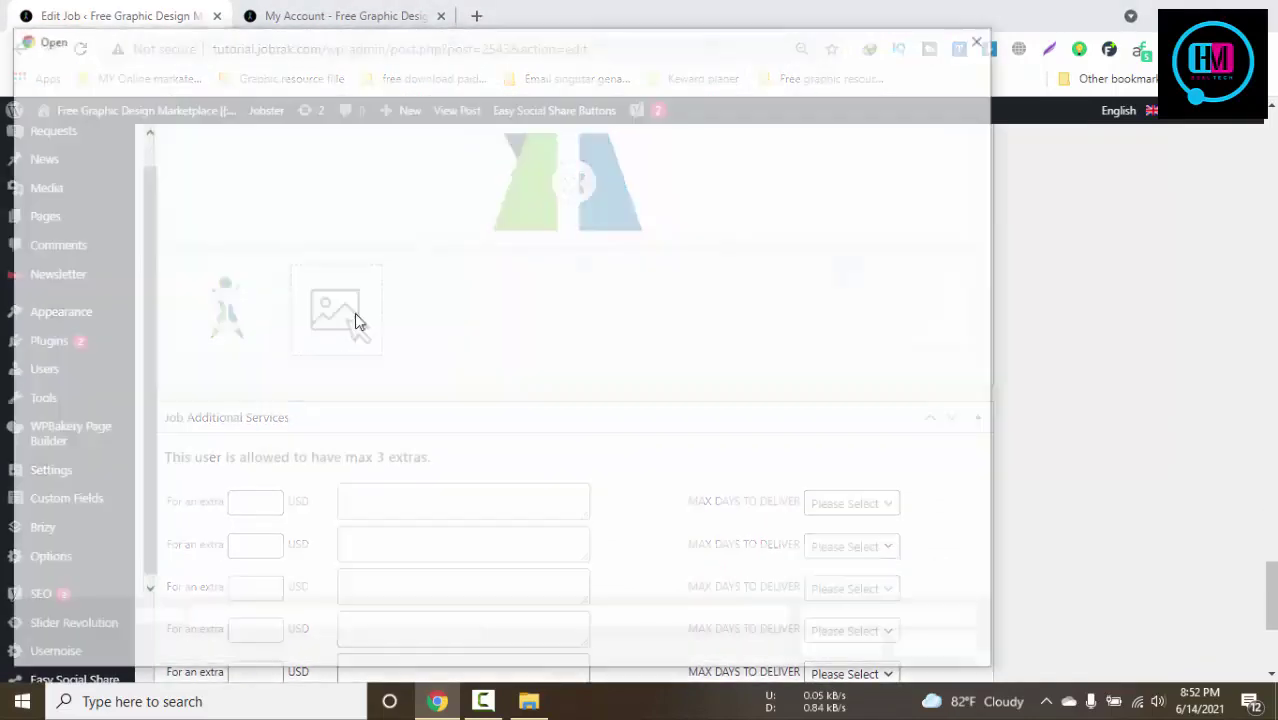
pyautogui.click(462, 220)
pyautogui.click(190, 195)
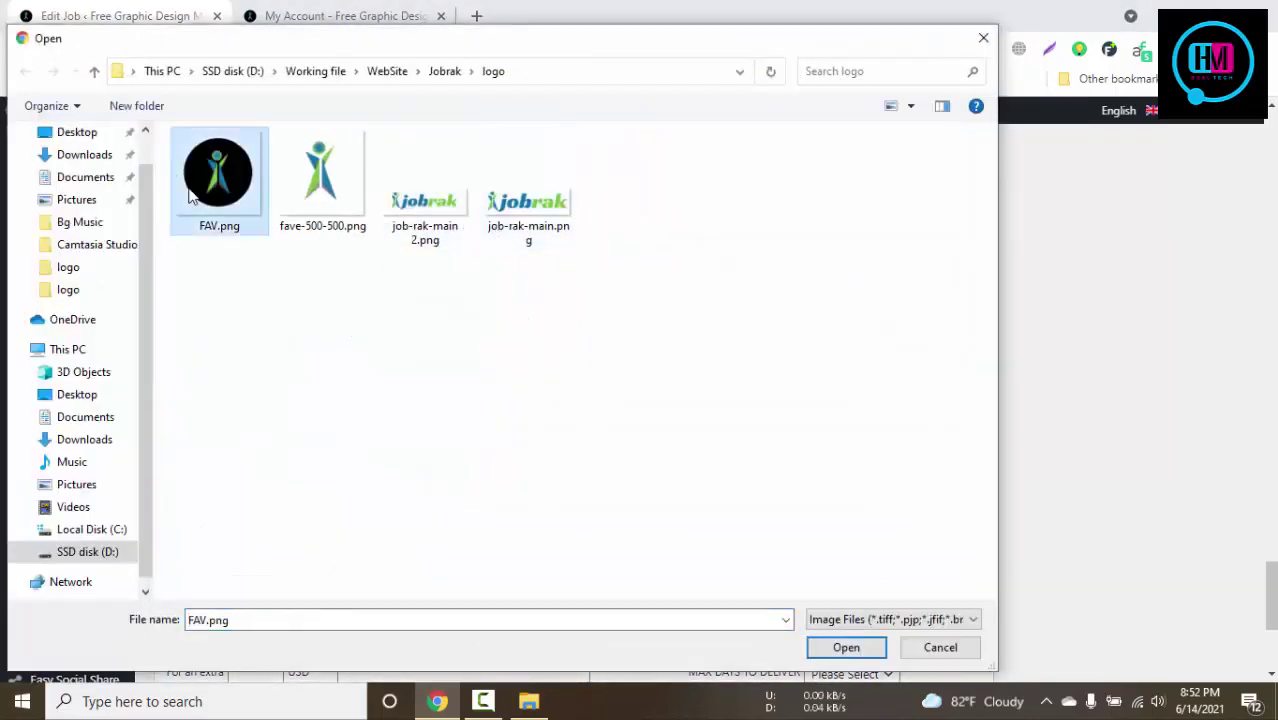
pyautogui.click(846, 647)
pyautogui.scroll(-3, 545, 483)
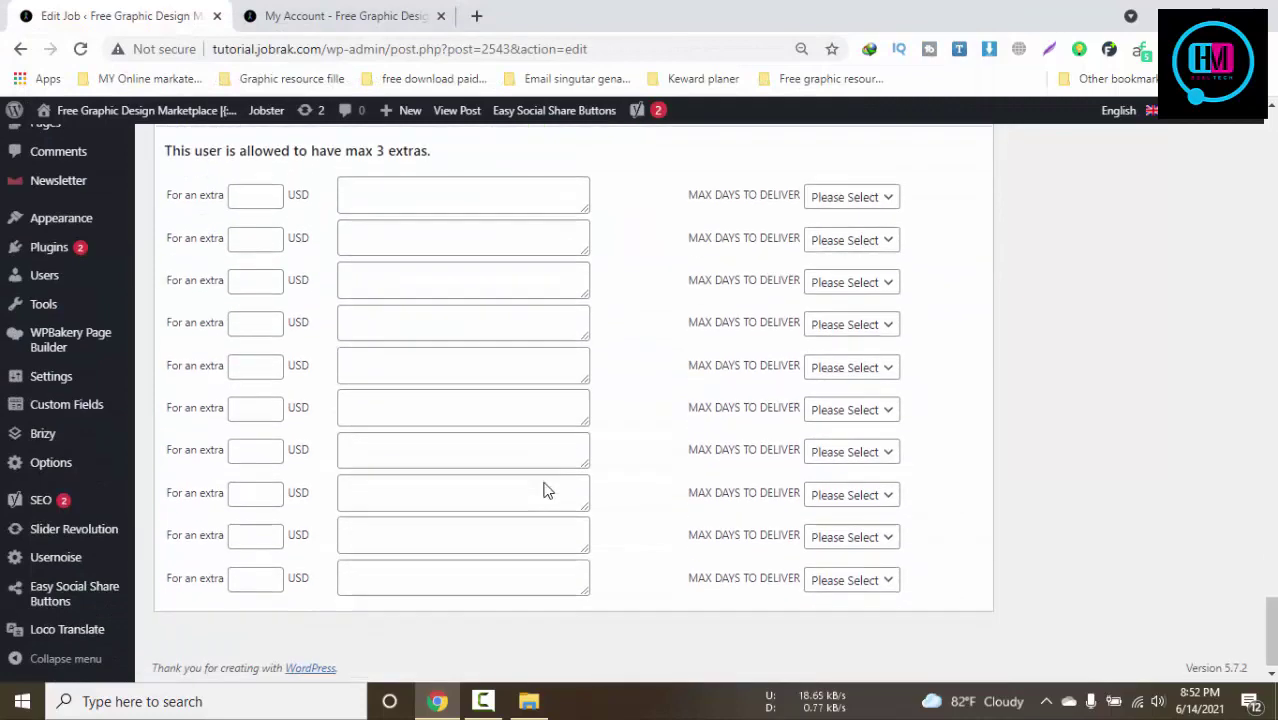
pyautogui.scroll(20, 545, 483)
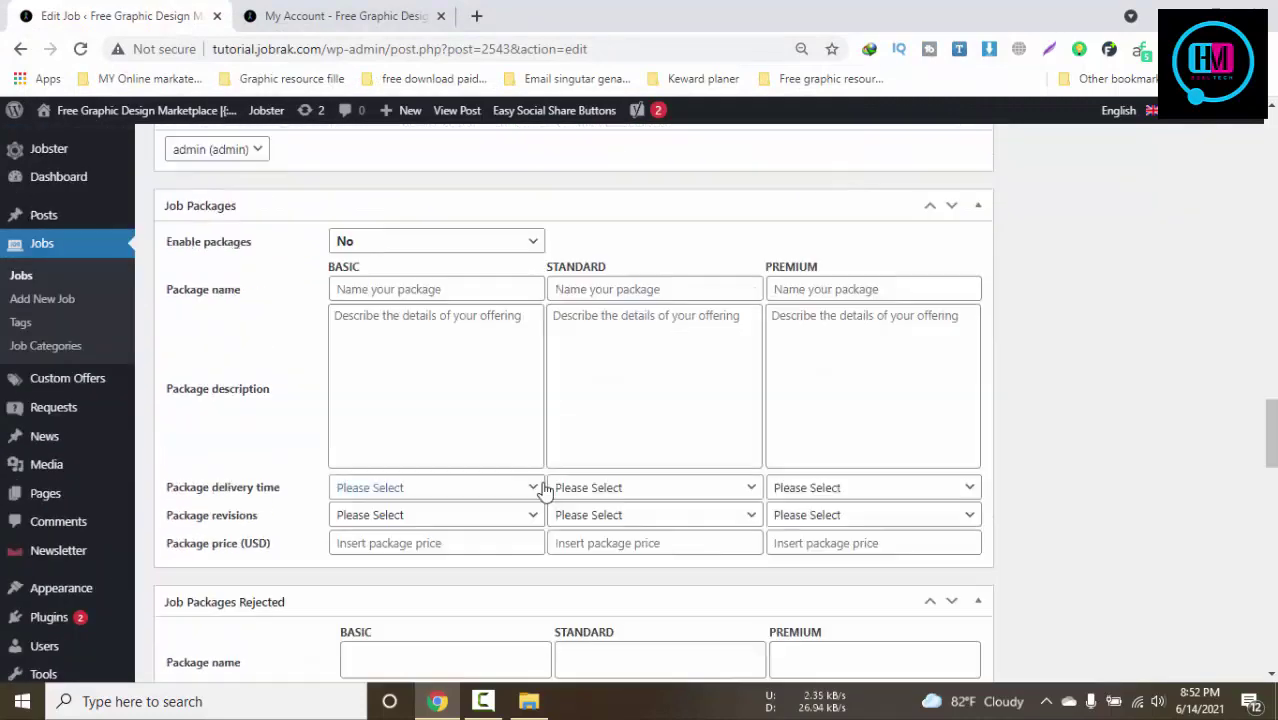
# Set datcolor.jpg from the Media Library as the job's featured image
pyautogui.scroll(1, 544, 483)
pyautogui.click(1046, 500)
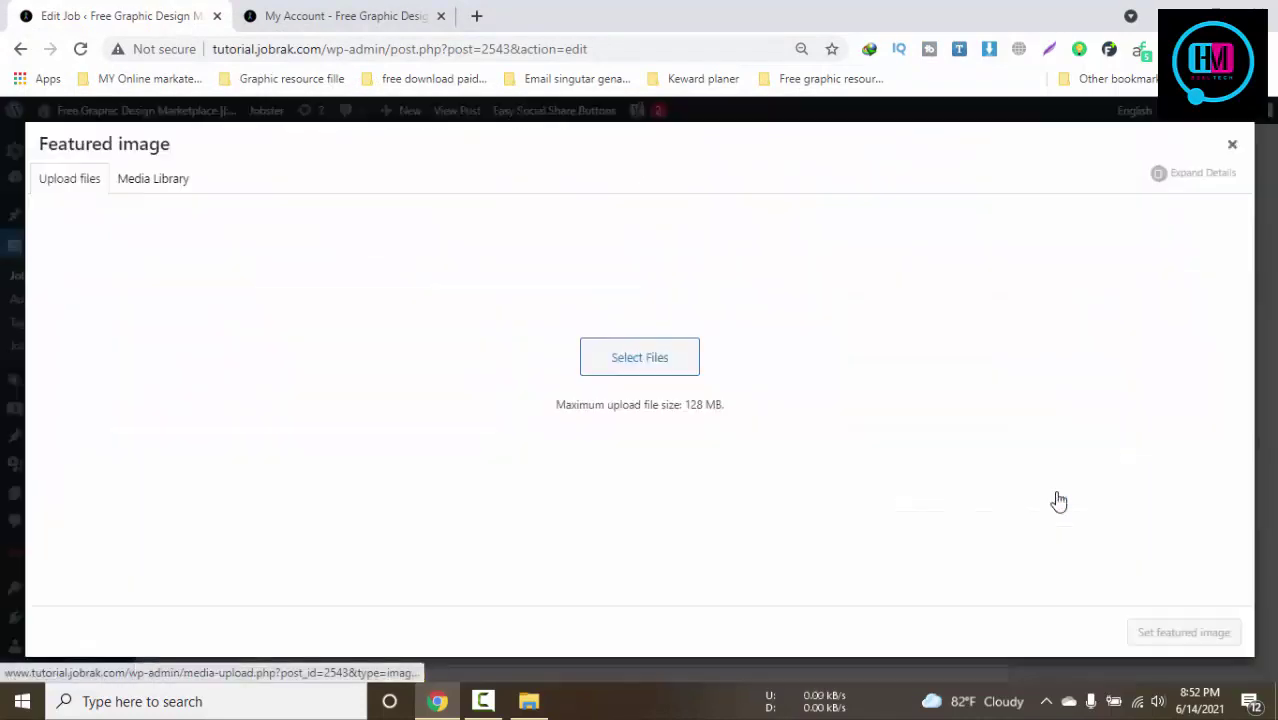
pyautogui.click(153, 178)
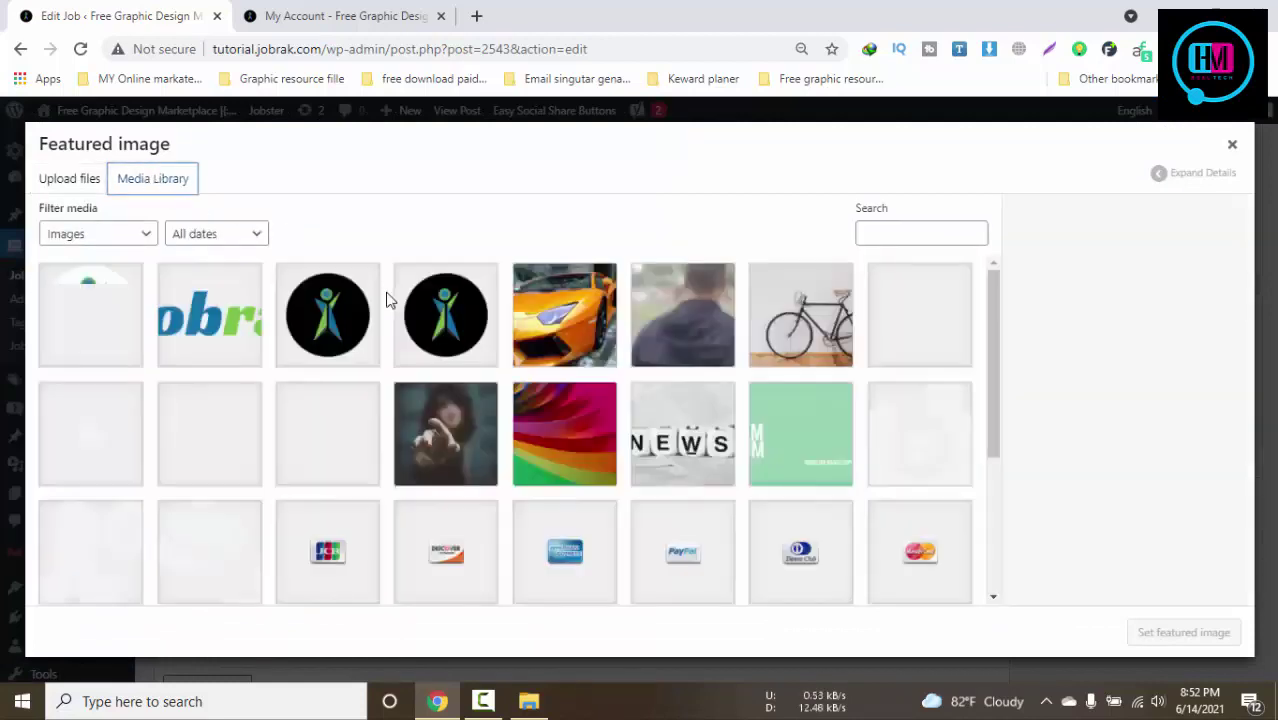
pyautogui.click(573, 445)
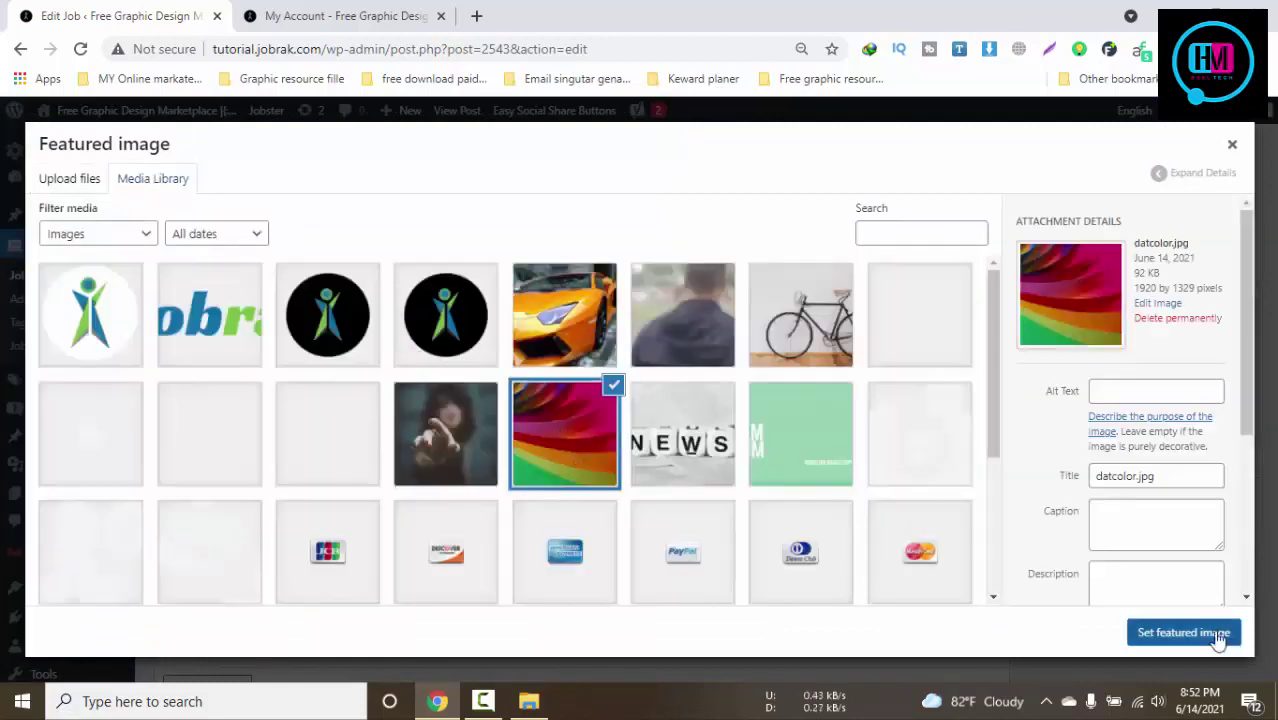
pyautogui.click(1221, 633)
pyautogui.scroll(5, 983, 527)
pyautogui.scroll(-2, 983, 527)
pyautogui.scroll(-1, 985, 537)
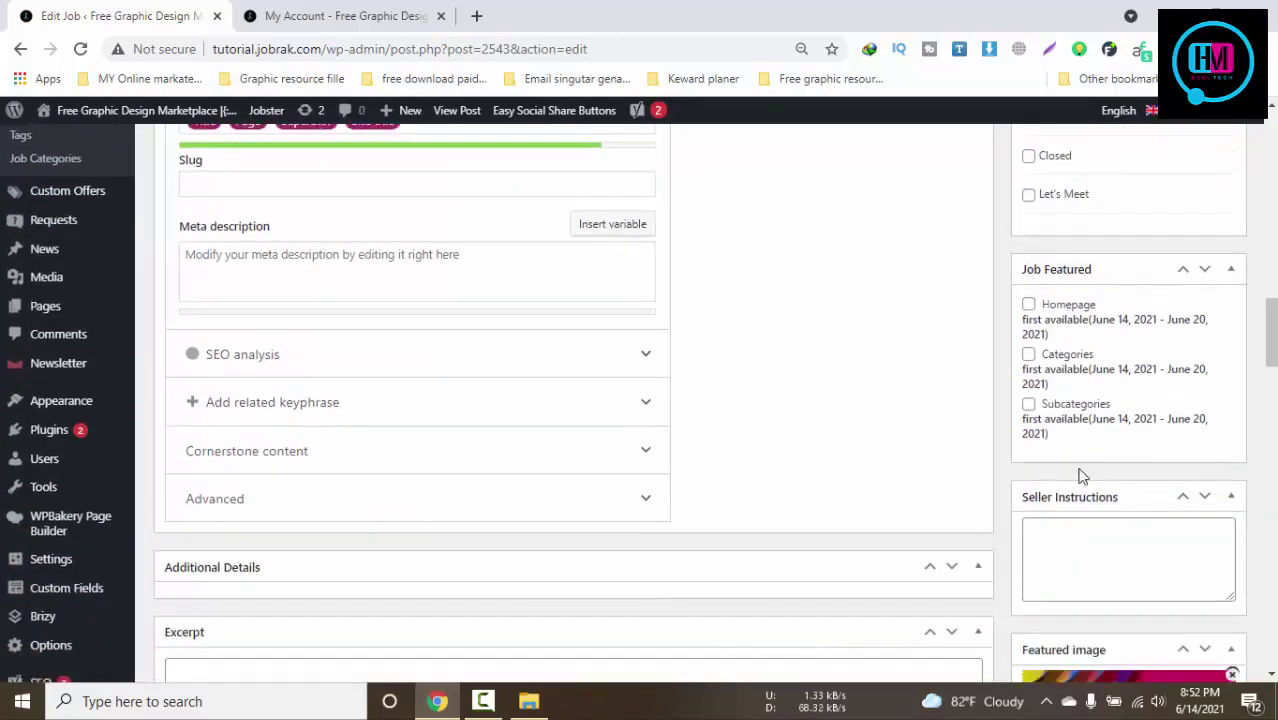
# Set Fake Queue to 10 and delivery to 2 days, then update the job
pyautogui.scroll(3, 1088, 470)
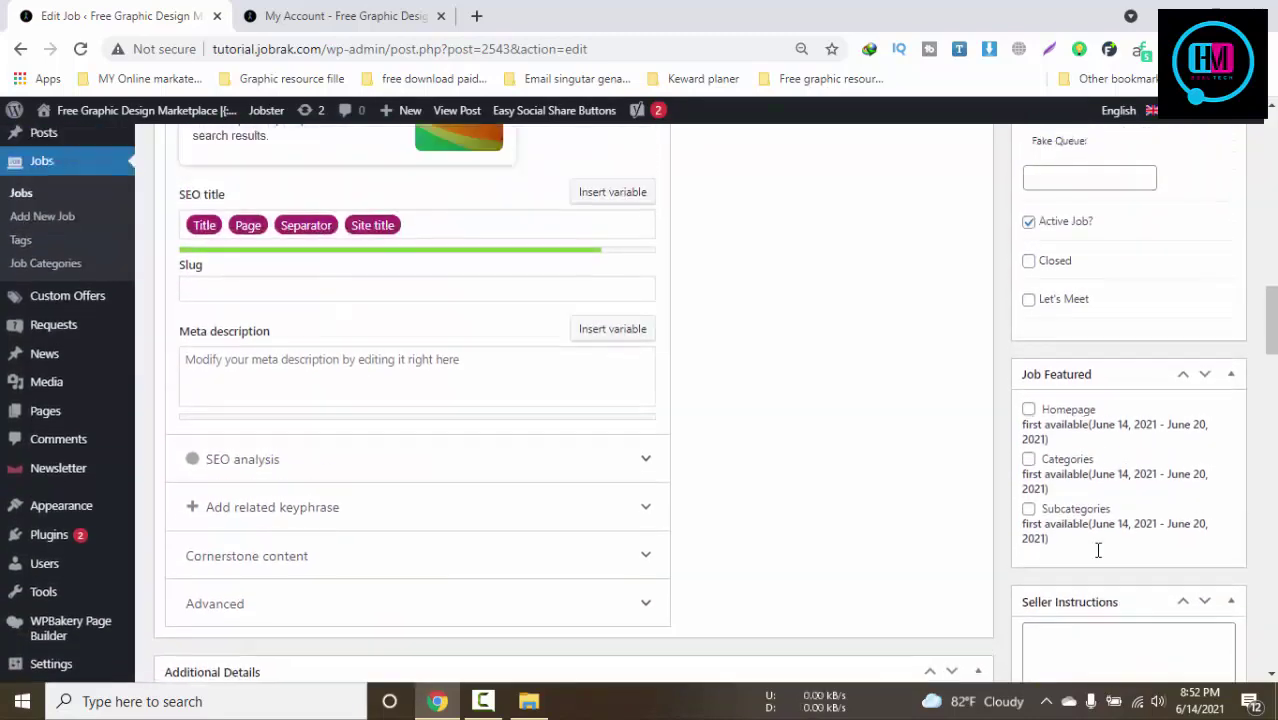
pyautogui.click(1090, 349)
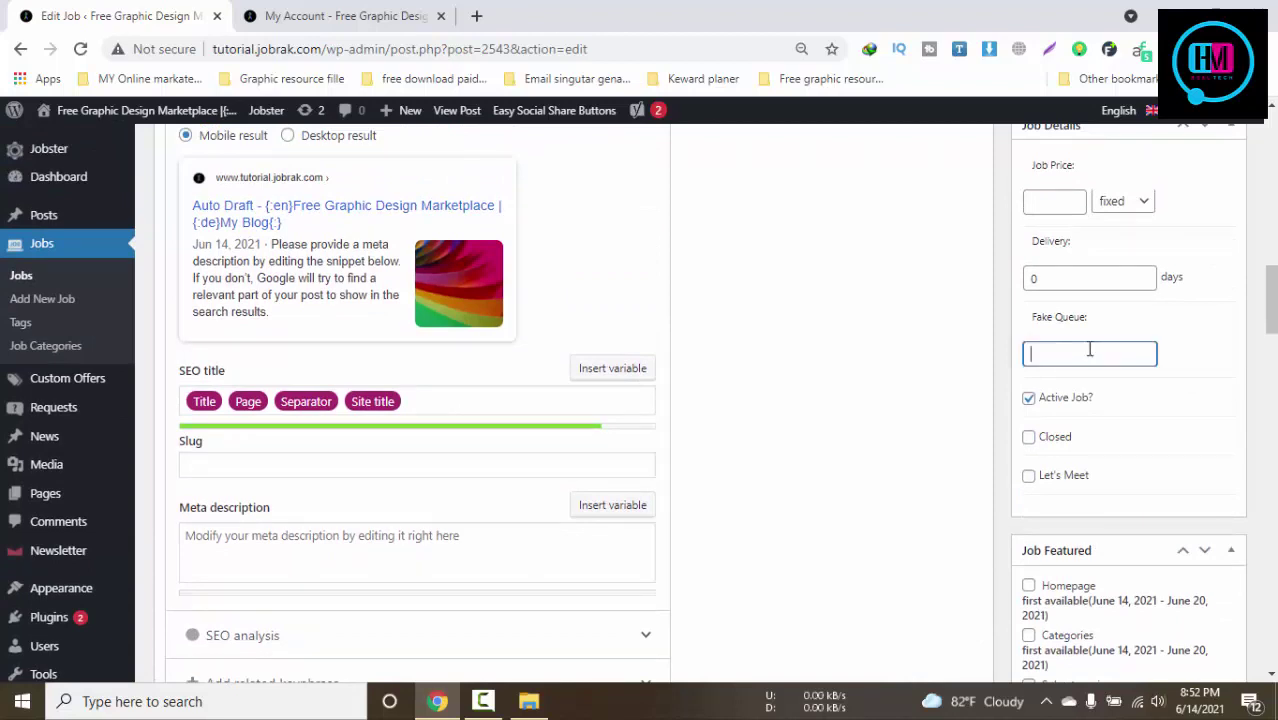
pyautogui.write('10')
pyautogui.scroll(3, 1093, 349)
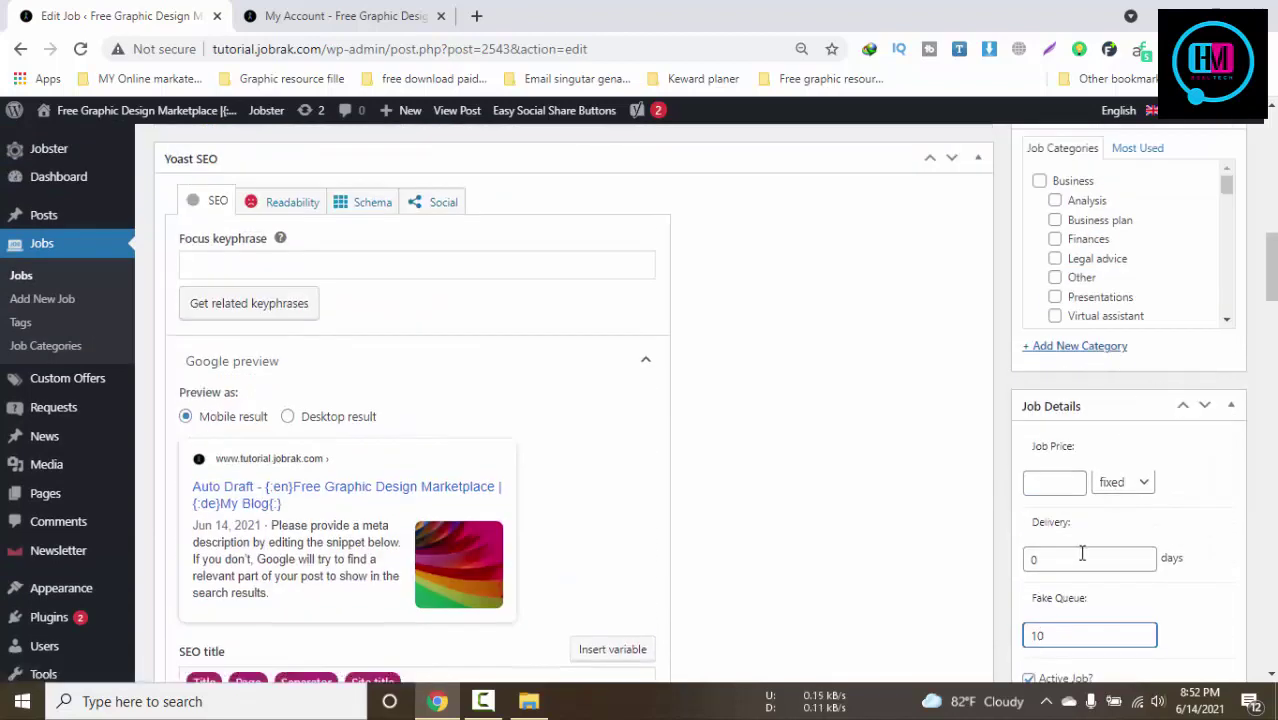
pyautogui.doubleClick(1082, 553)
pyautogui.write('2')
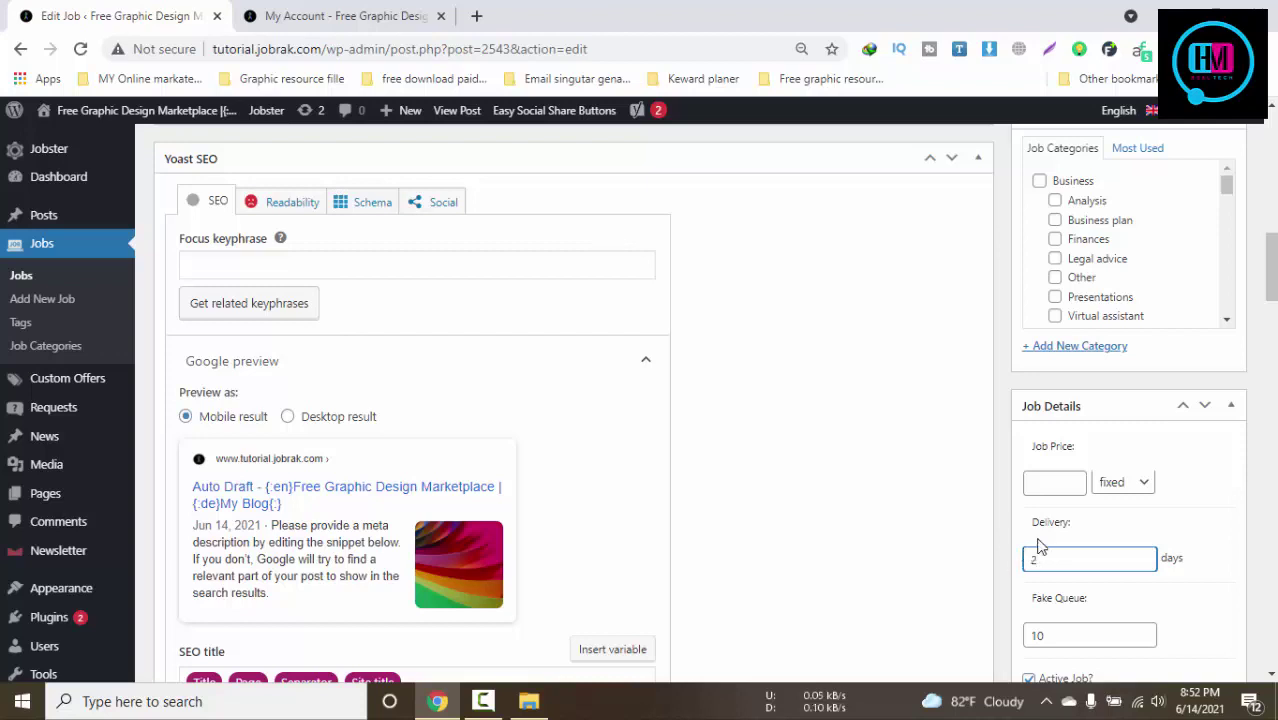
pyautogui.scroll(5, 1060, 530)
pyautogui.click(1209, 366)
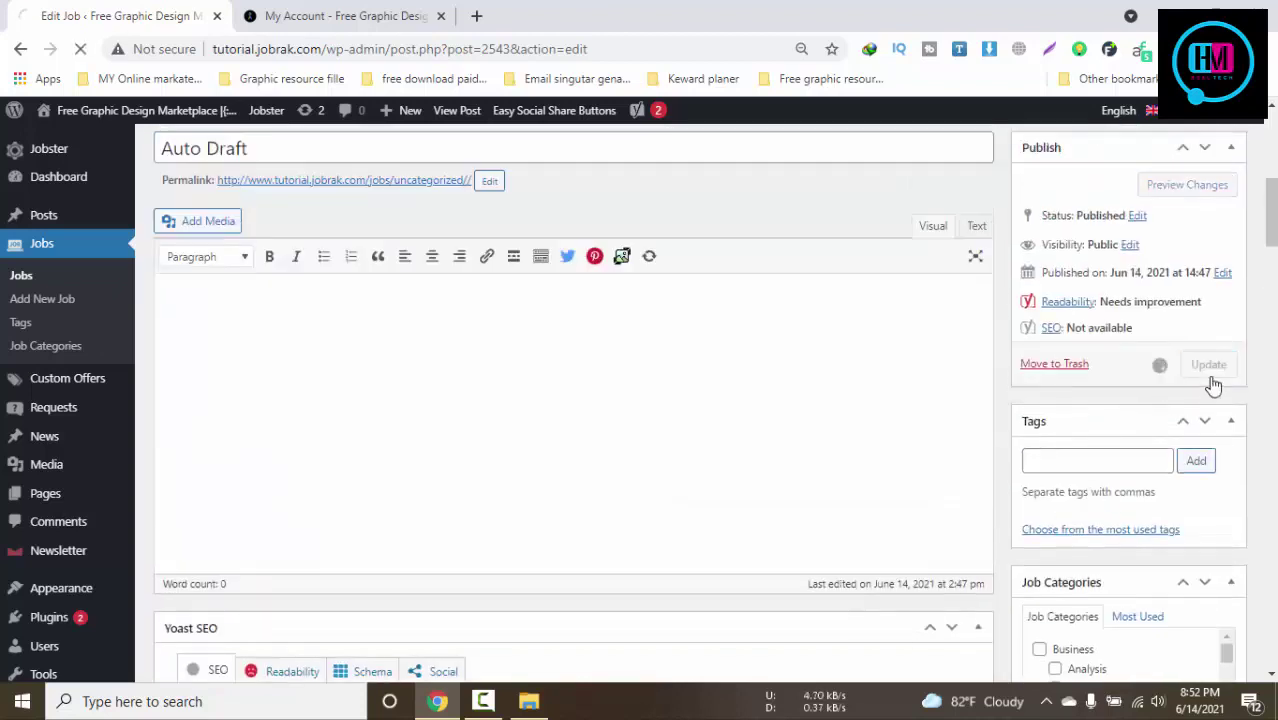
pyautogui.click(362, 8)
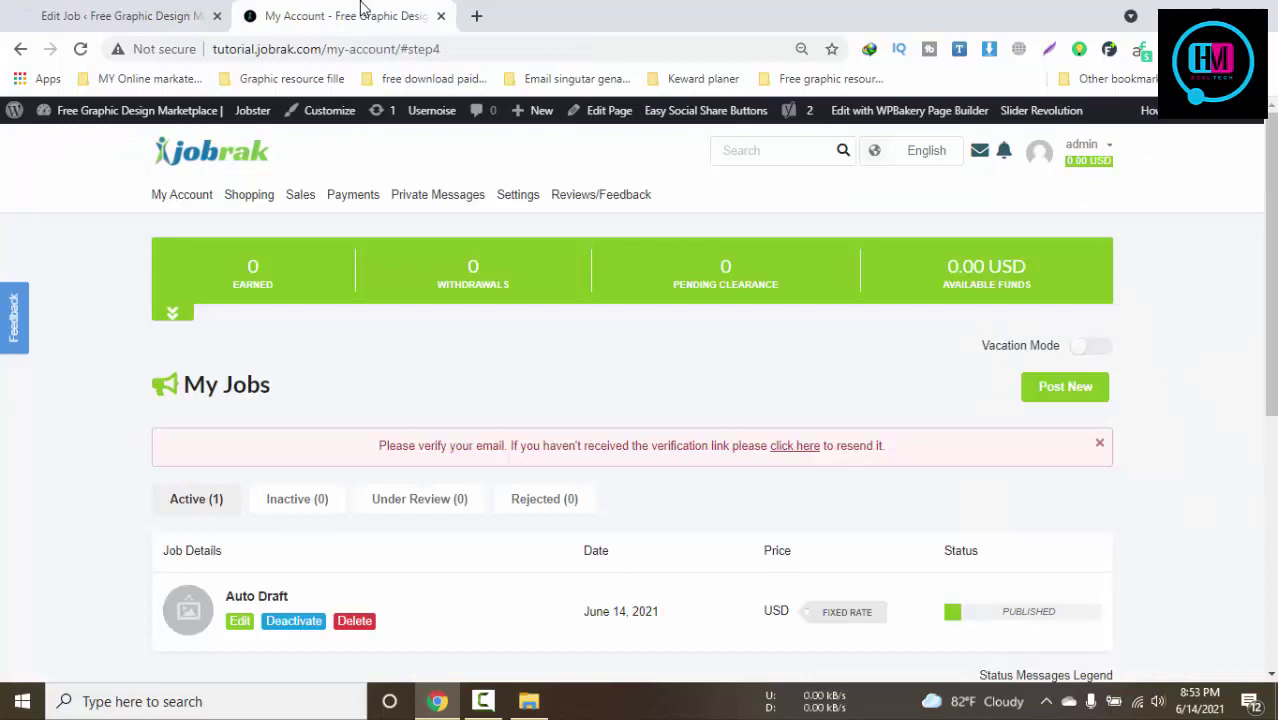
# Refresh My Jobs and open the Auto Draft job page in a new tab
pyautogui.click(80, 48)
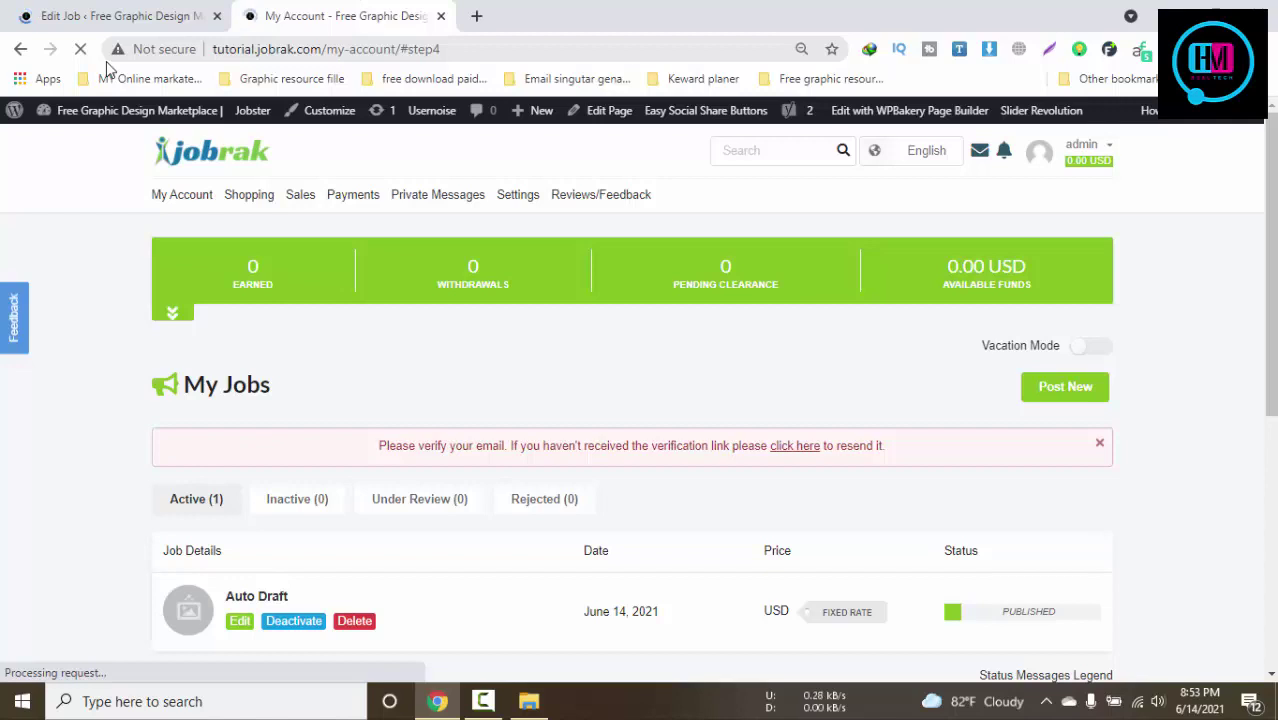
pyautogui.middleClick(262, 607)
pyautogui.click(512, 14)
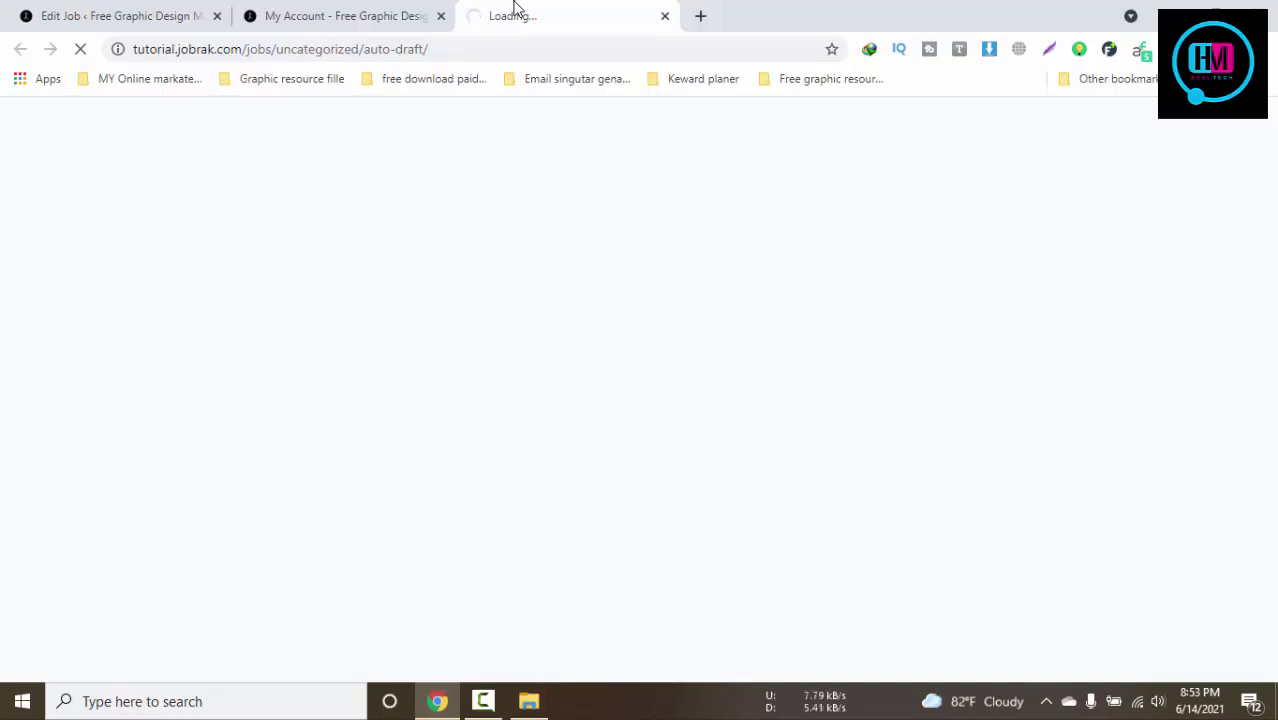
pyautogui.click(376, 14)
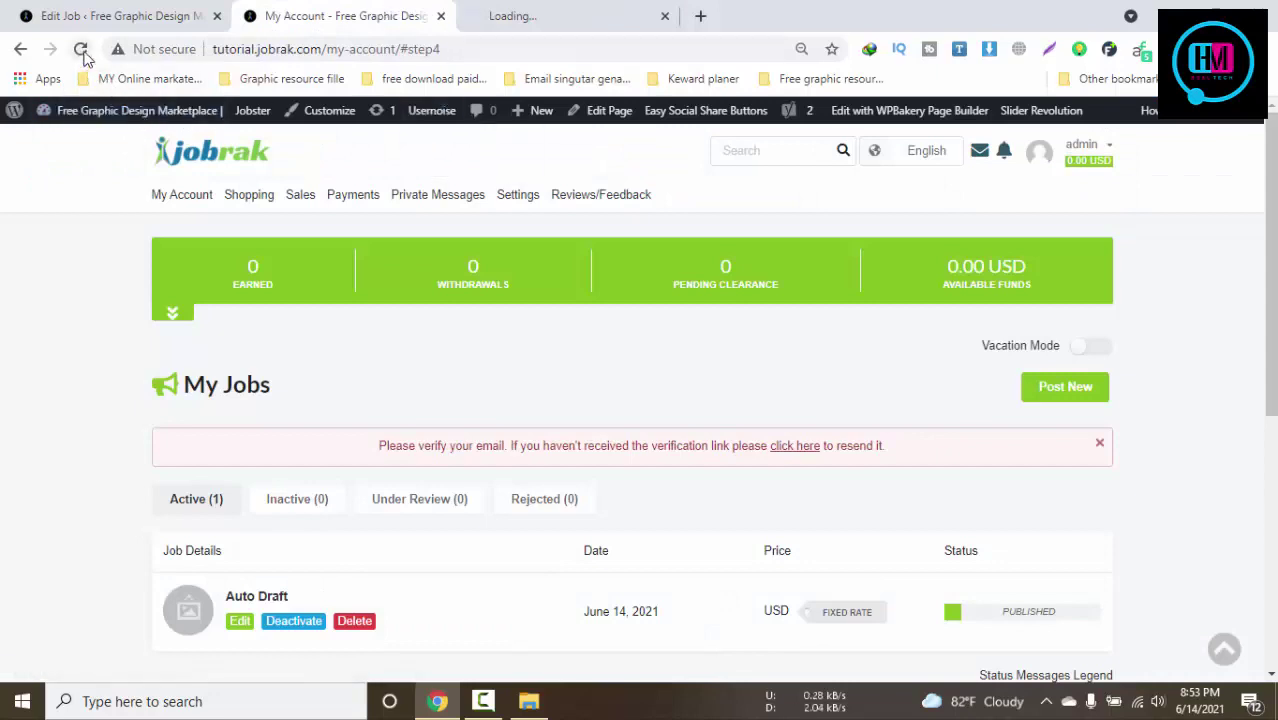
pyautogui.click(514, 14)
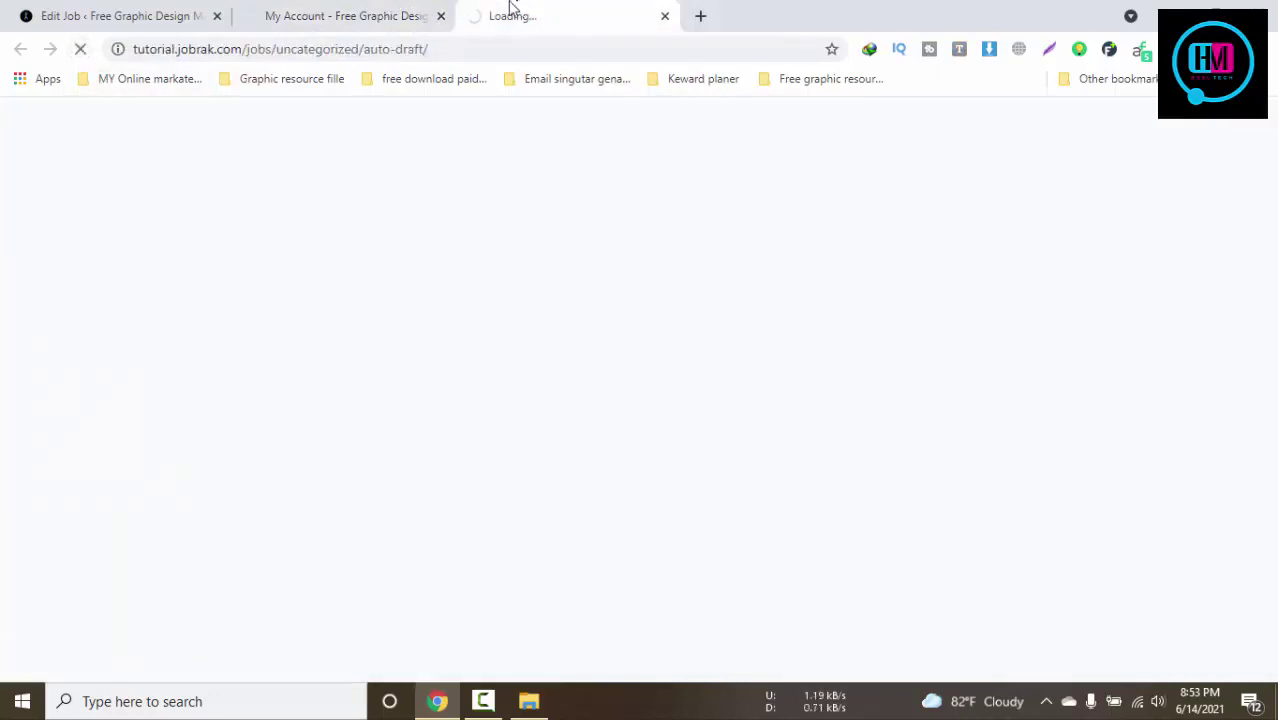
pyautogui.click(388, 12)
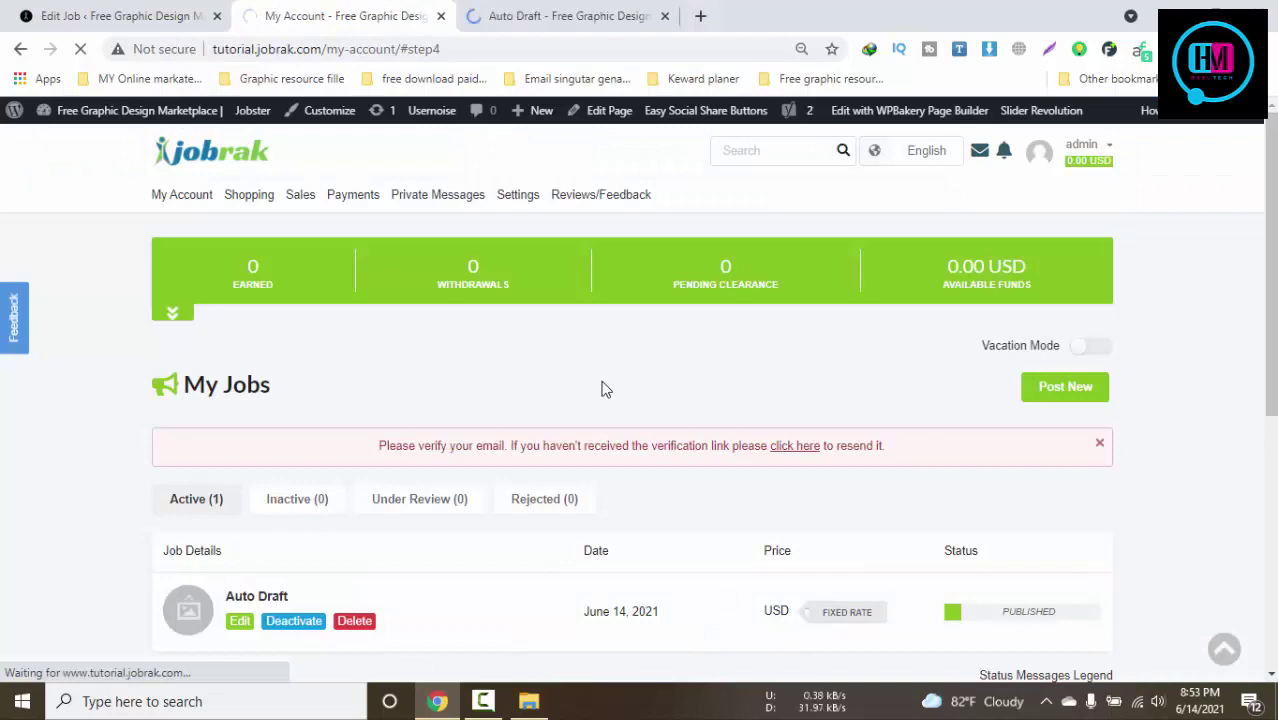
pyautogui.click(598, 12)
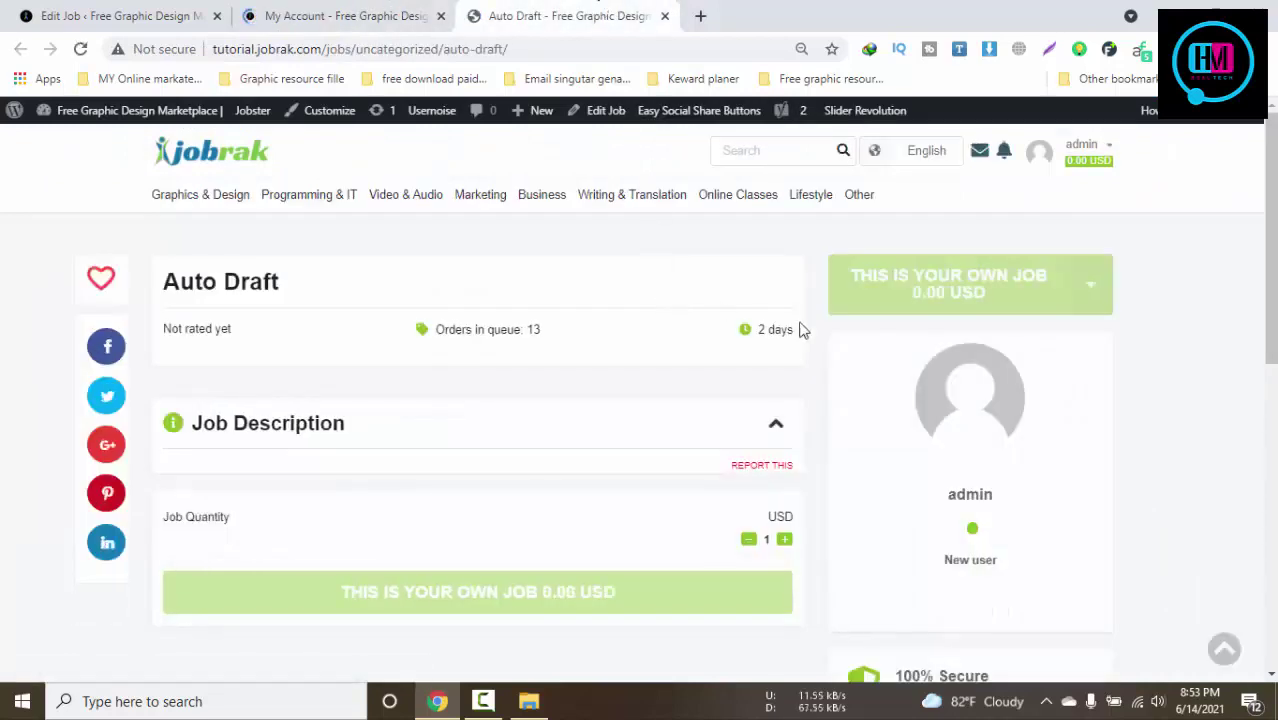
# Review the job page's 13 orders in queue and 2-day delivery, toggling Job Description
pyautogui.moveTo(568, 338); pyautogui.dragTo(428, 328)
pyautogui.scroll(-3, 525, 410)
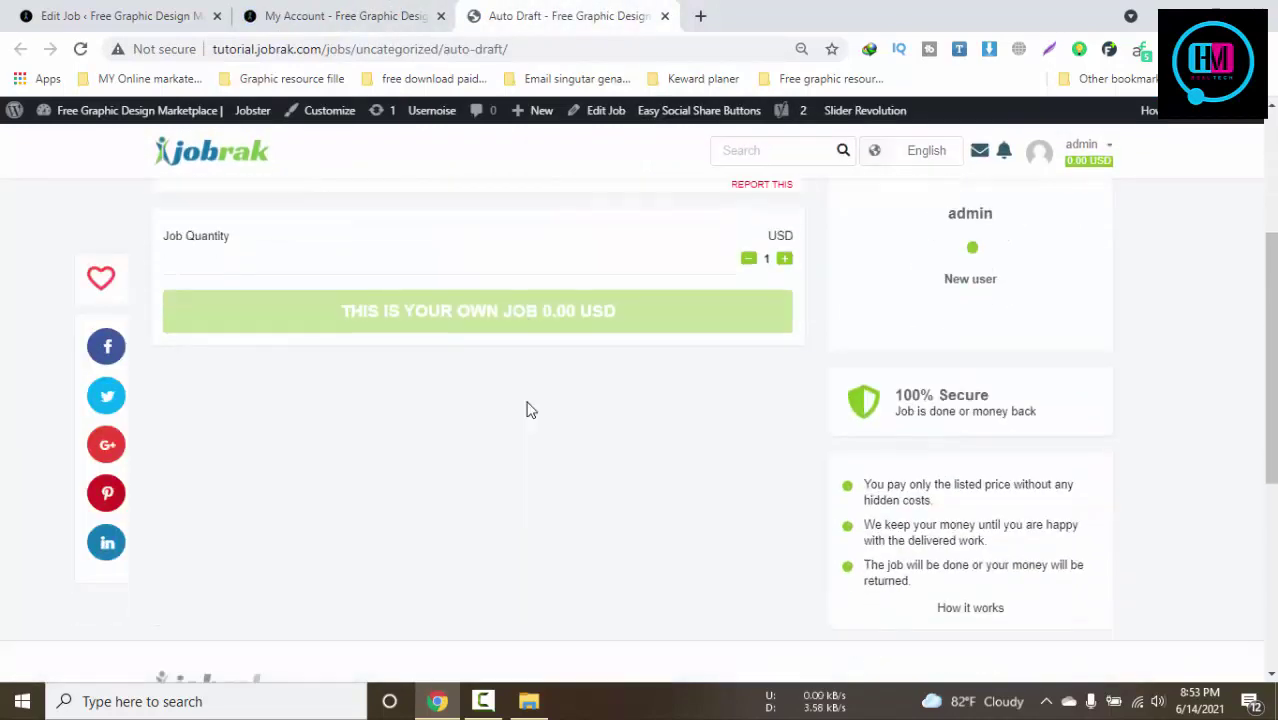
pyautogui.scroll(1, 655, 365)
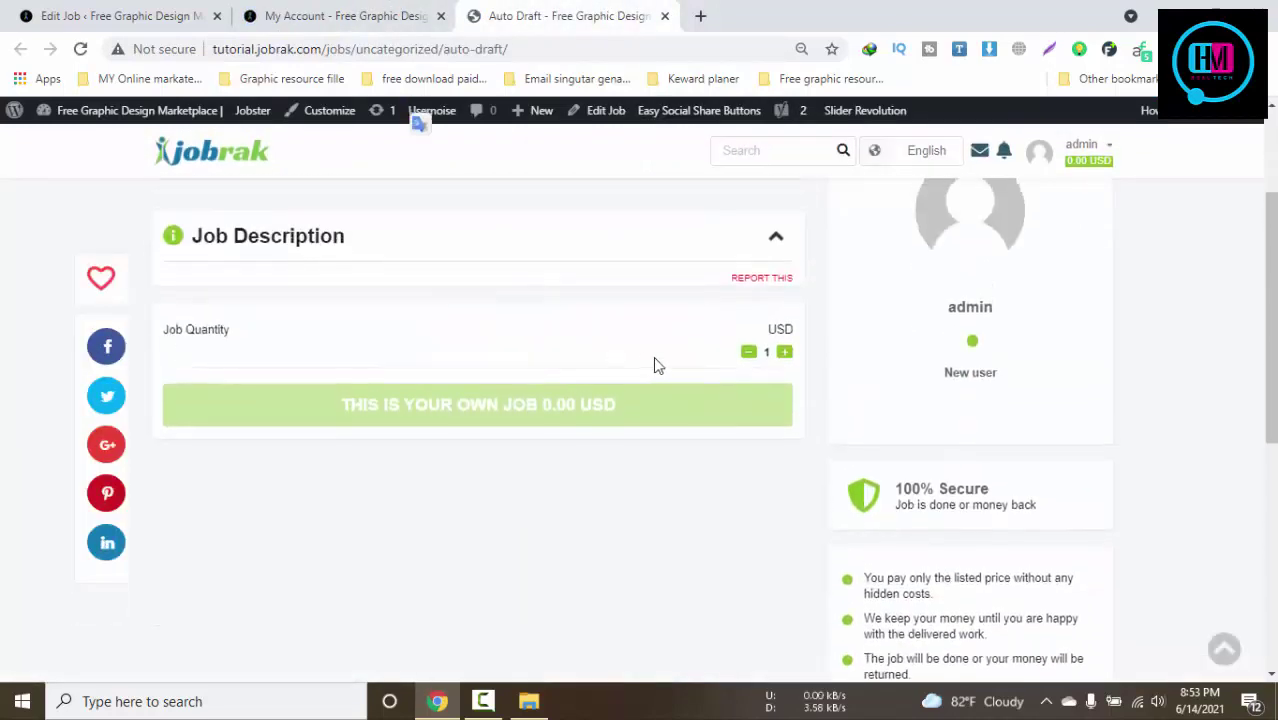
pyautogui.click(777, 240)
pyautogui.click(777, 240)
pyautogui.click(777, 240)
pyautogui.click(777, 240)
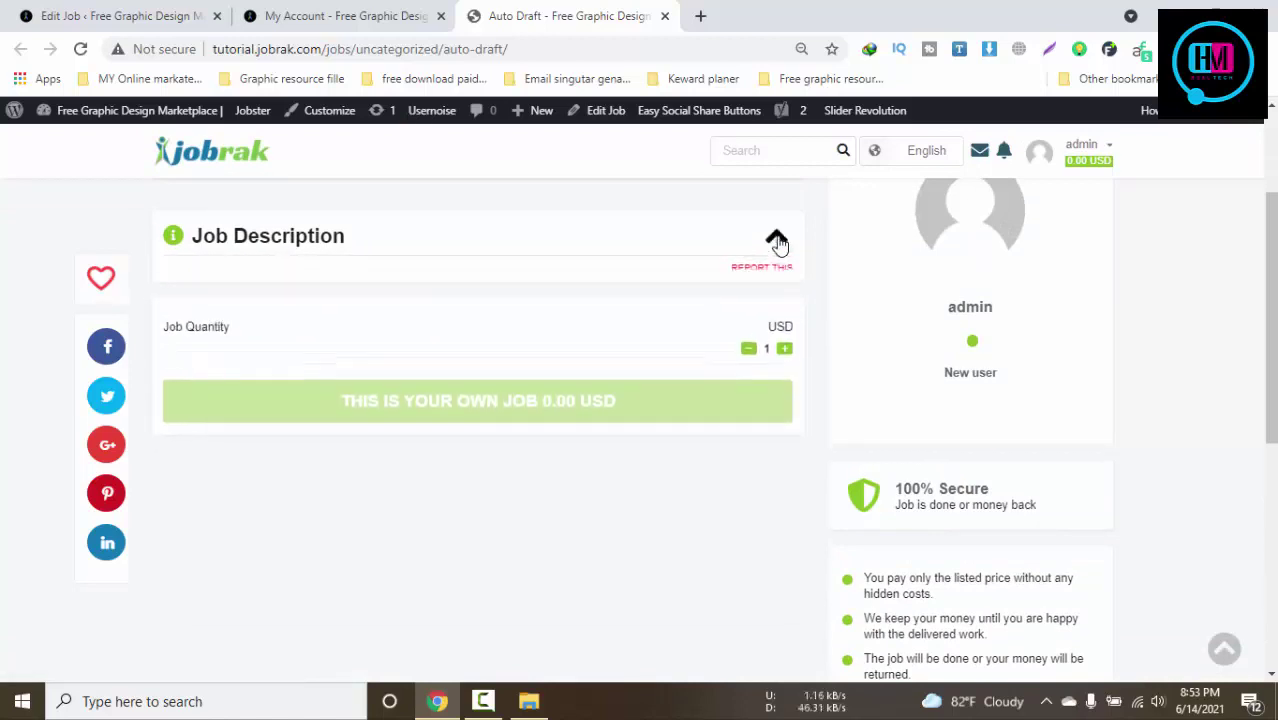
pyautogui.scroll(-5, 759, 391)
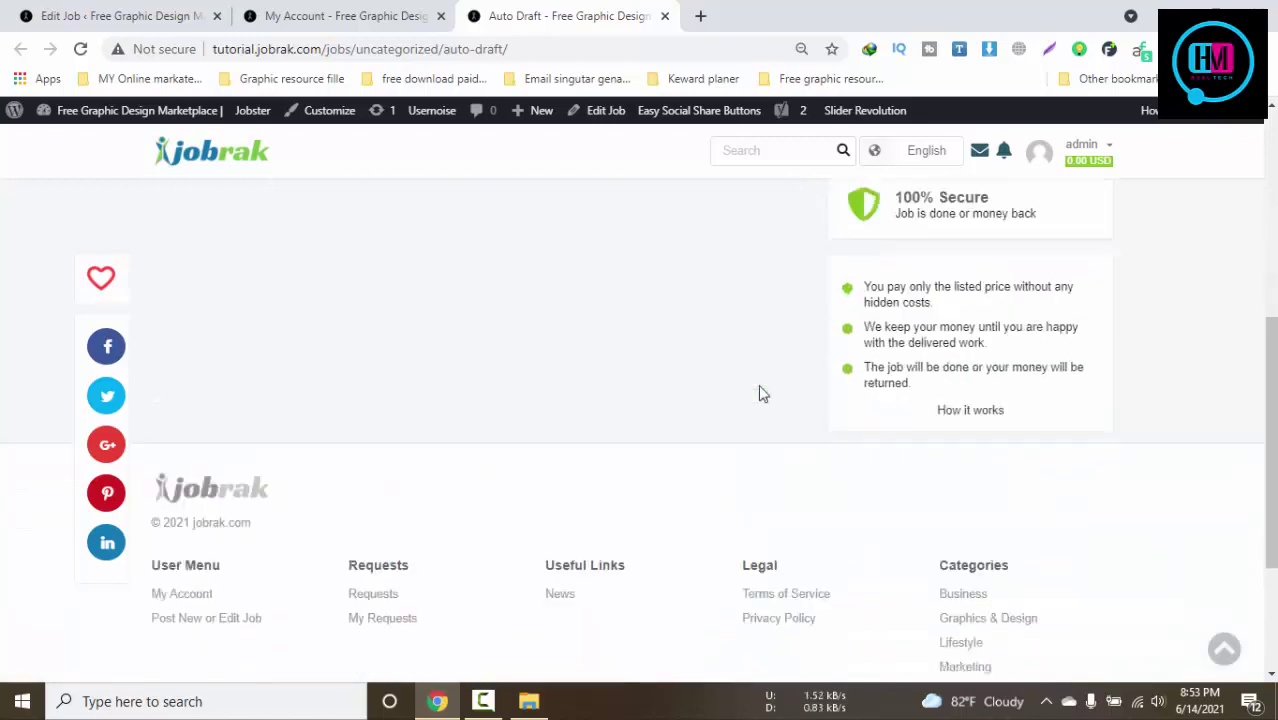
pyautogui.scroll(6, 907, 526)
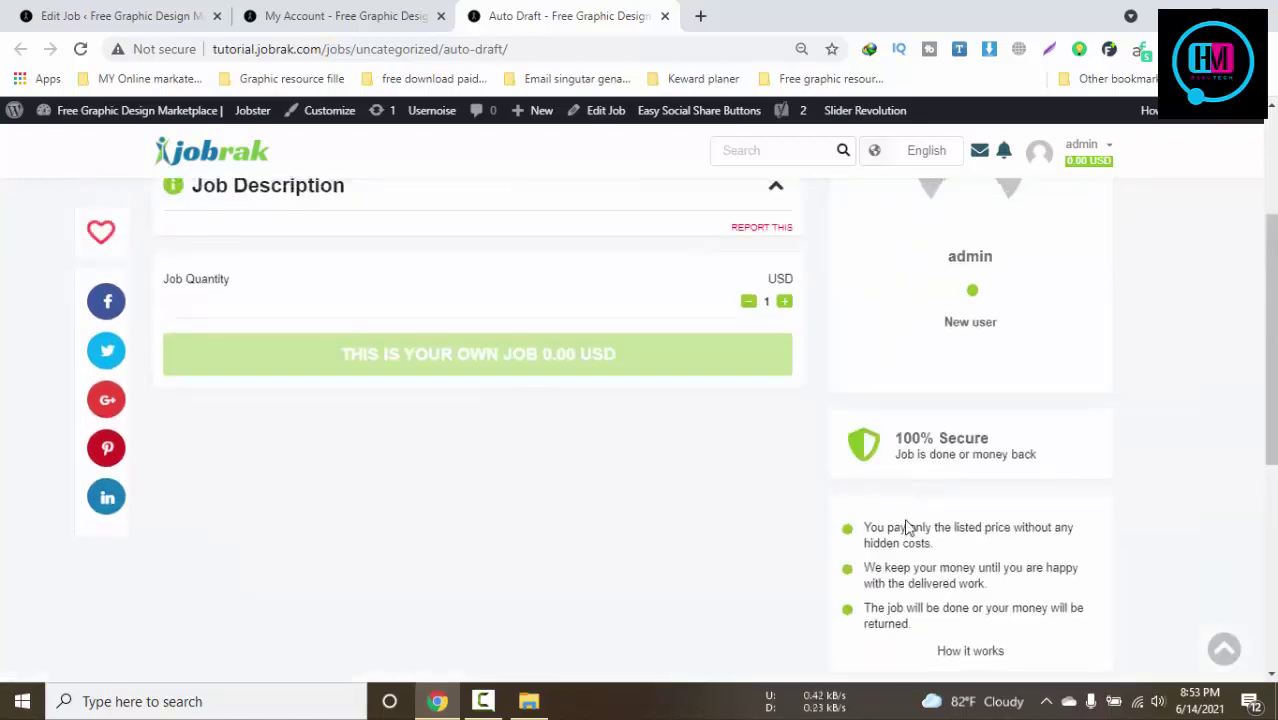
# Close the My Account and job tabs and open the public site in a new tab
pyautogui.click(210, 170)
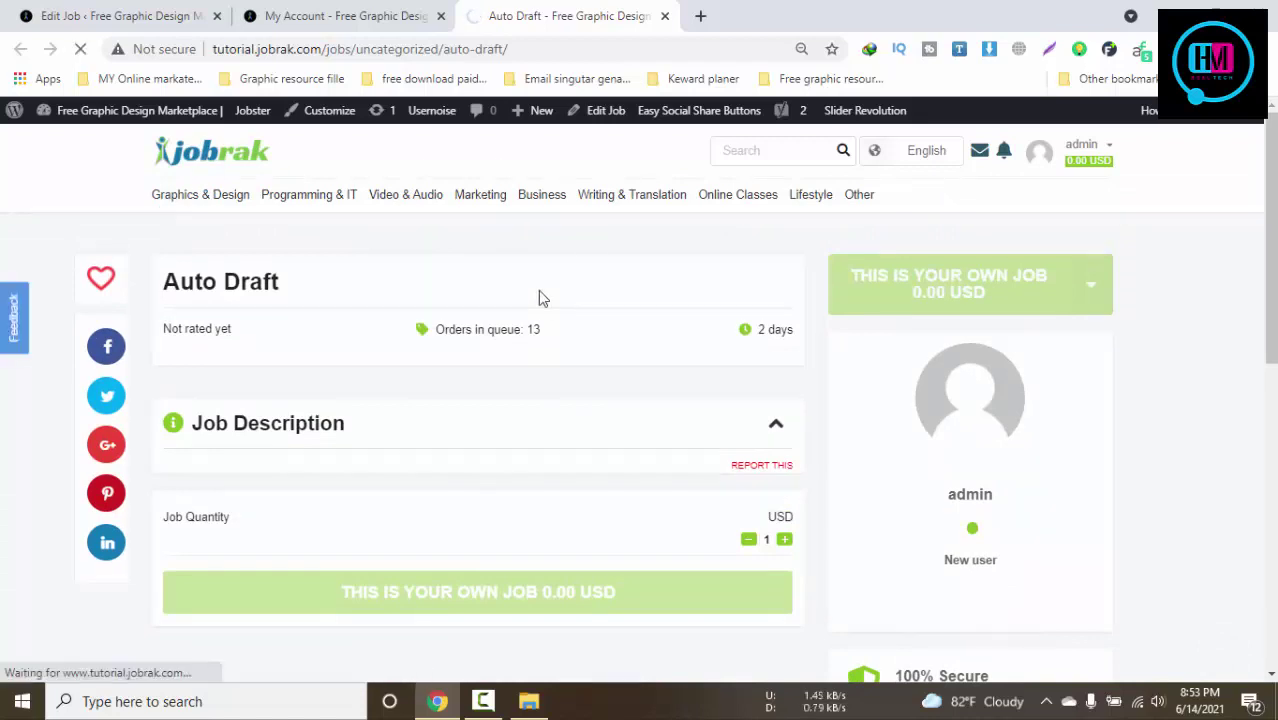
pyautogui.click(355, 14)
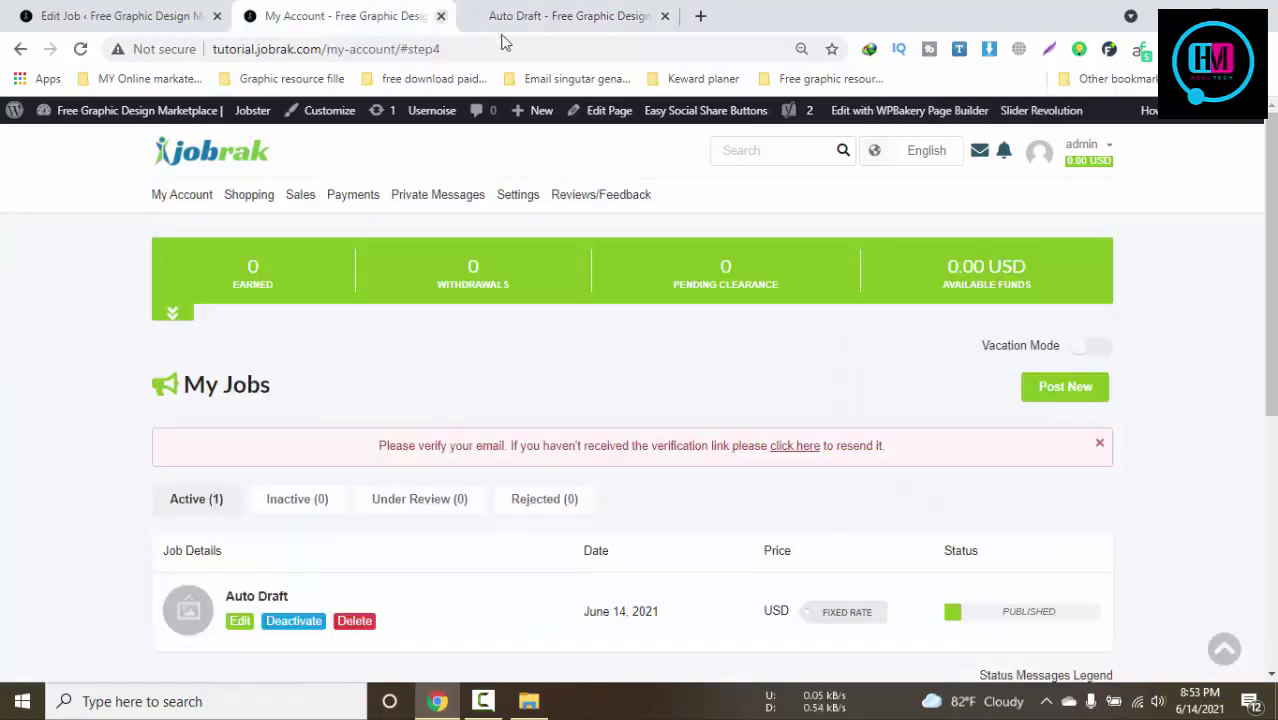
pyautogui.click(440, 16)
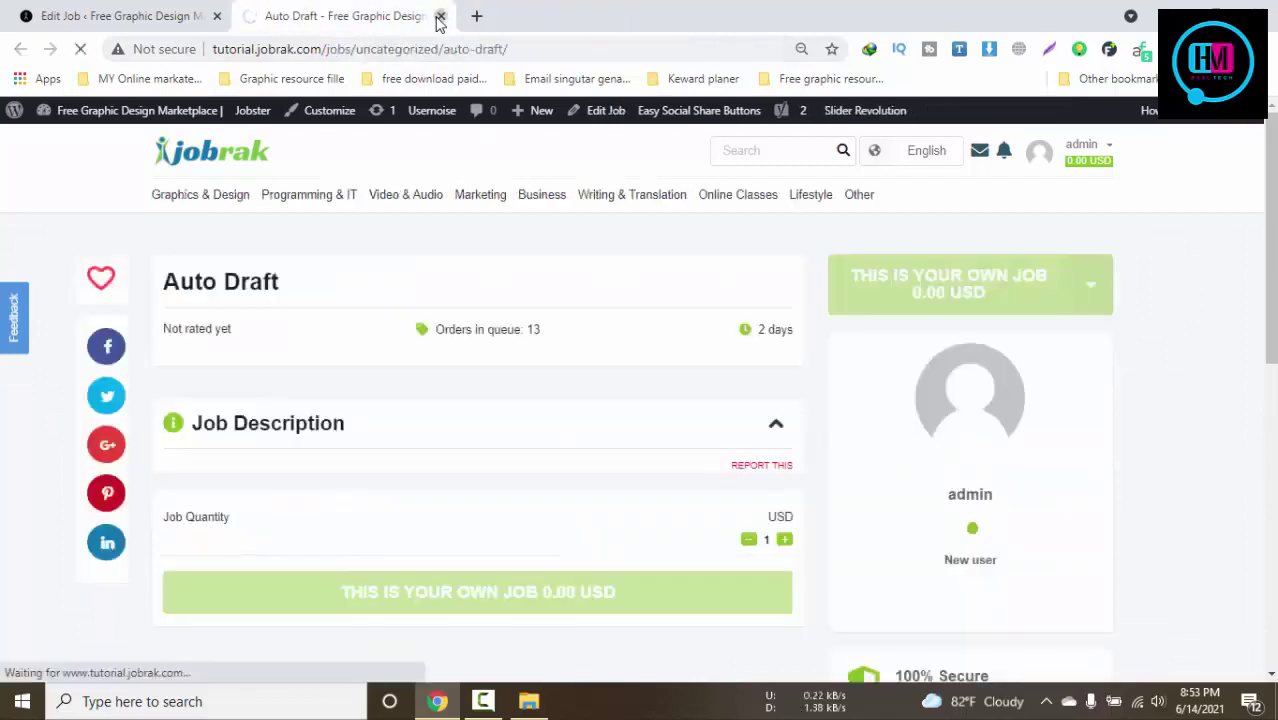
pyautogui.click(440, 16)
pyautogui.moveTo(110, 117)
pyautogui.rightClick(66, 142)
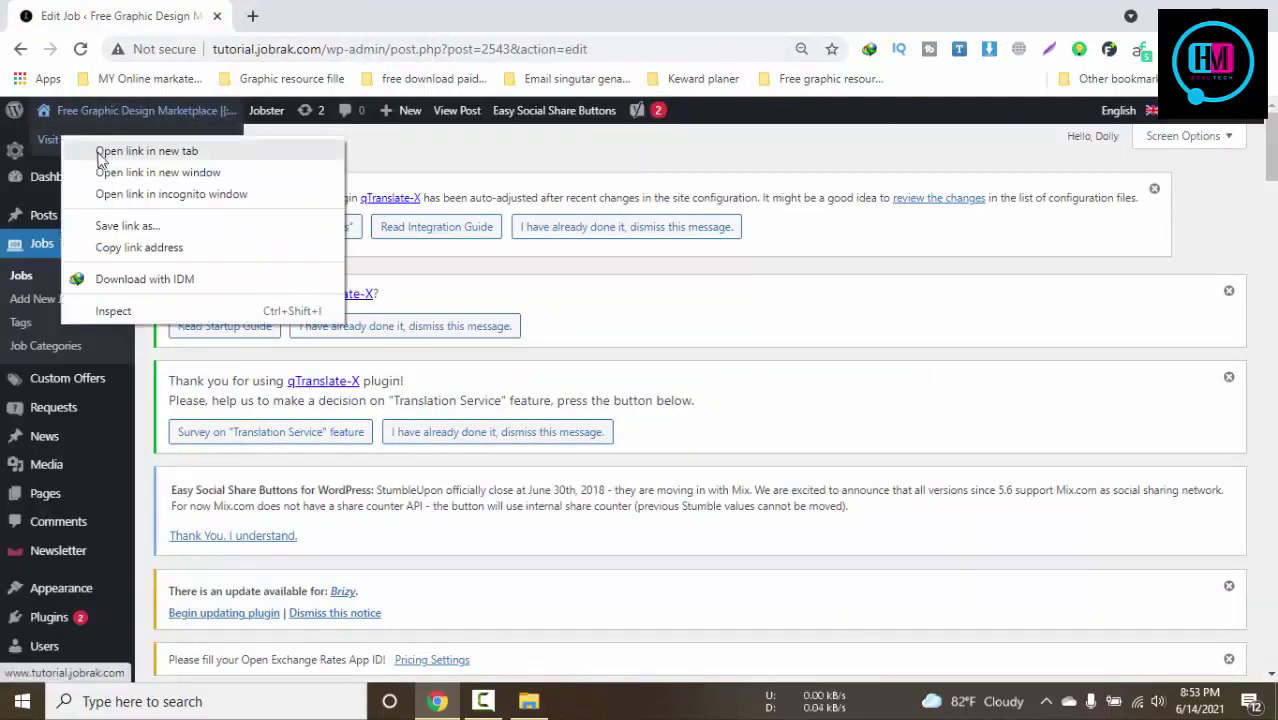
pyautogui.click(150, 149)
pyautogui.click(328, 12)
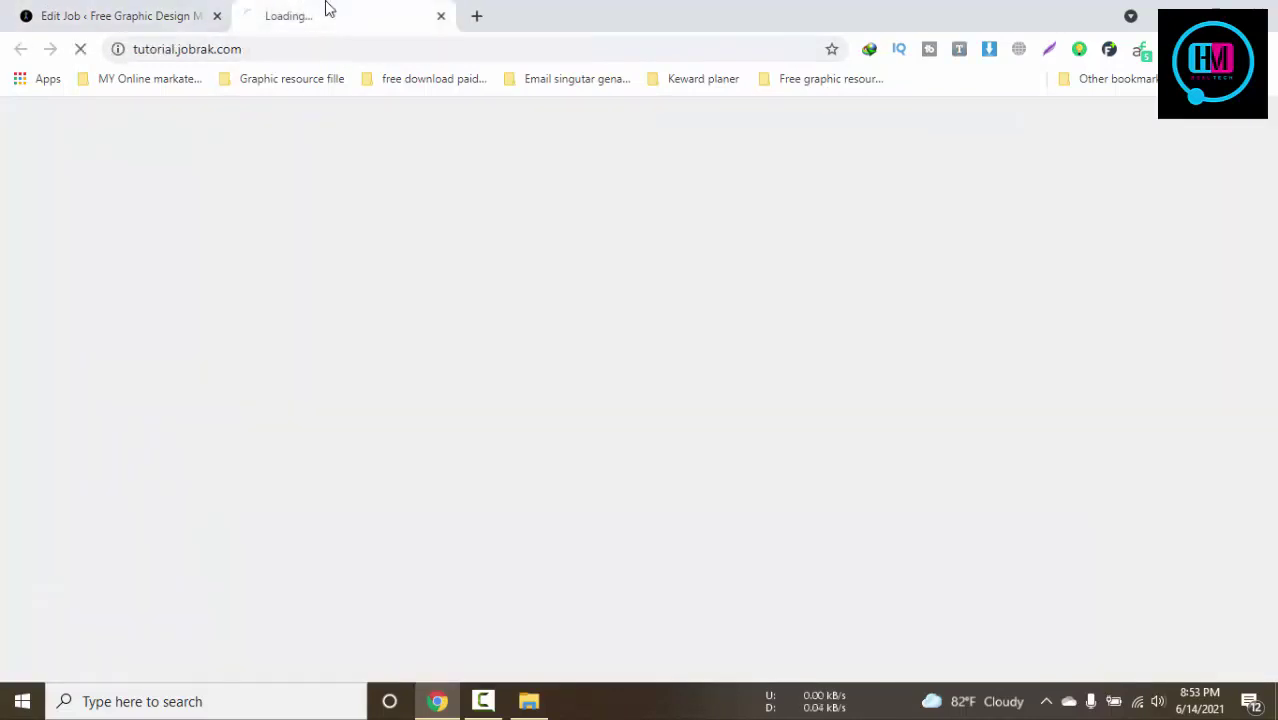
pyautogui.click(484, 704)
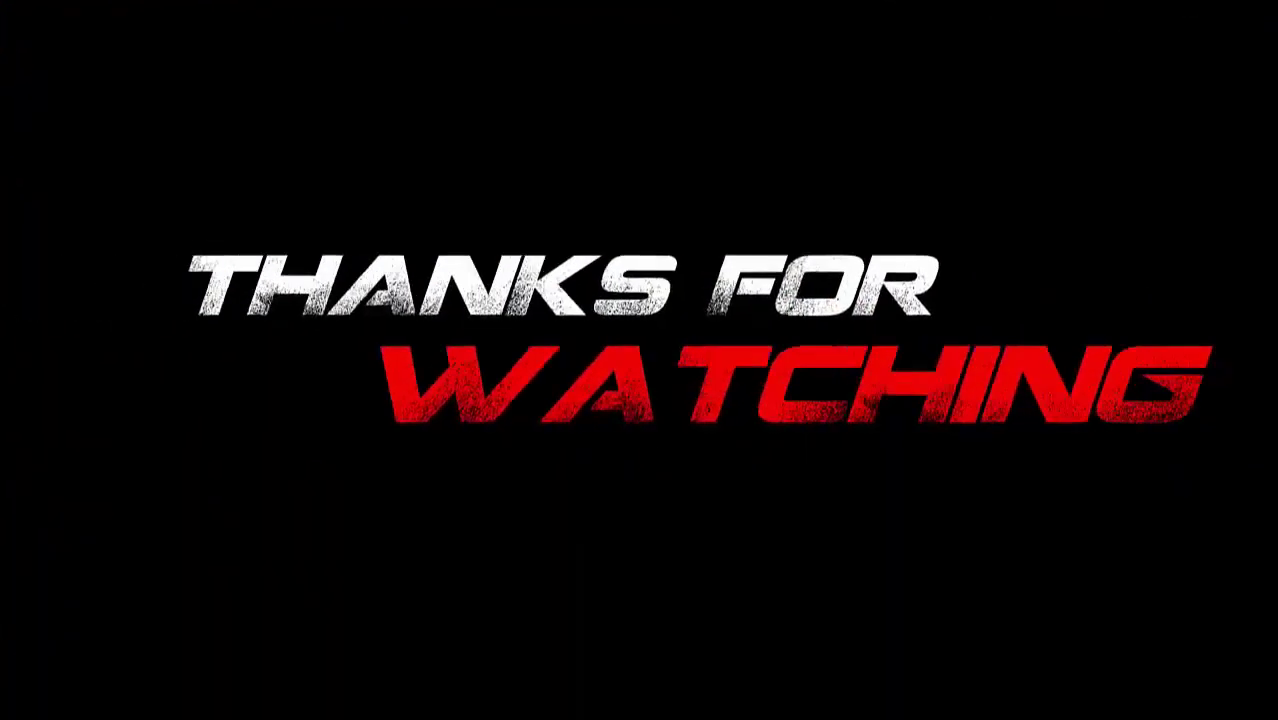